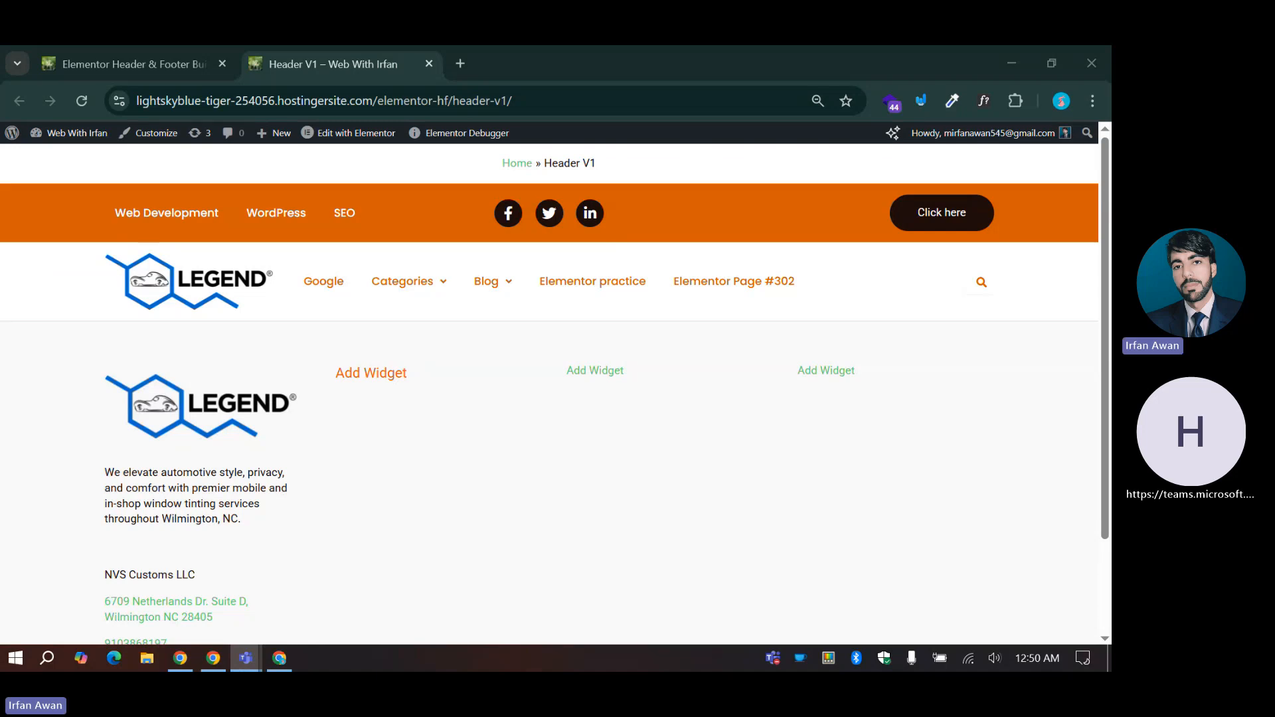
Step: Open the Elementor practice page from the site's navigation and look through its header and content sections
click(360, 46)
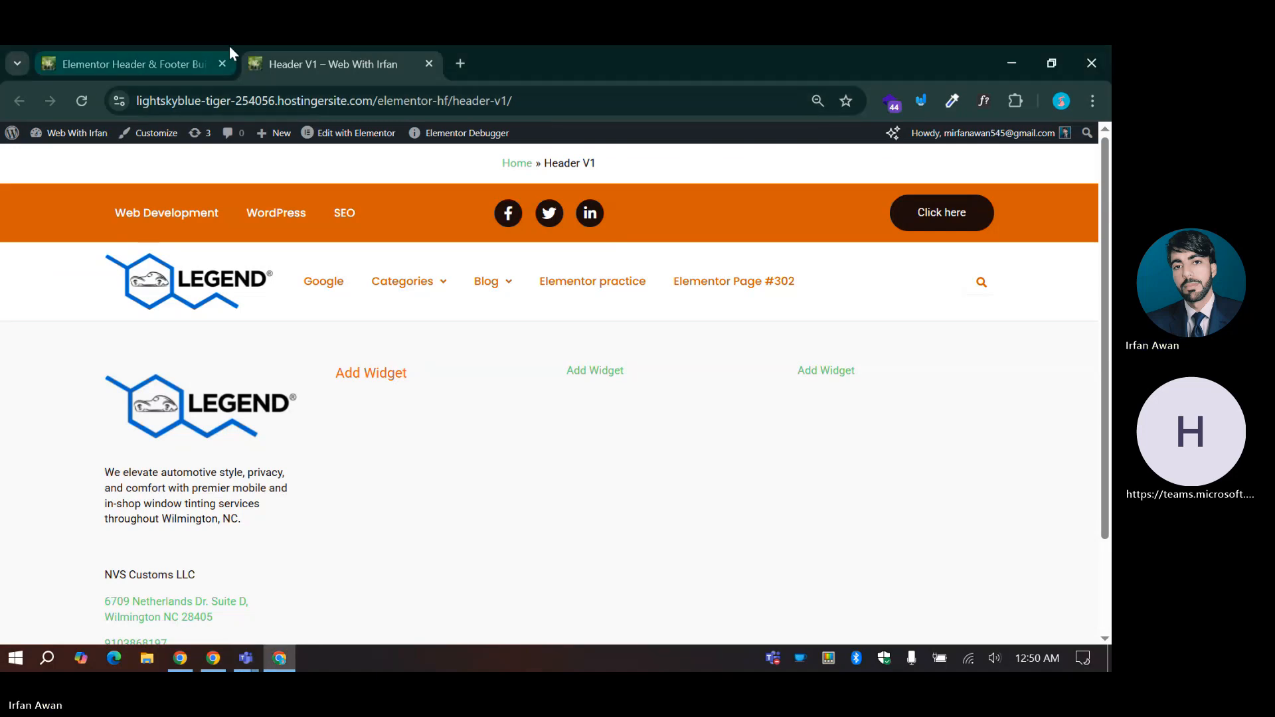
click(592, 282)
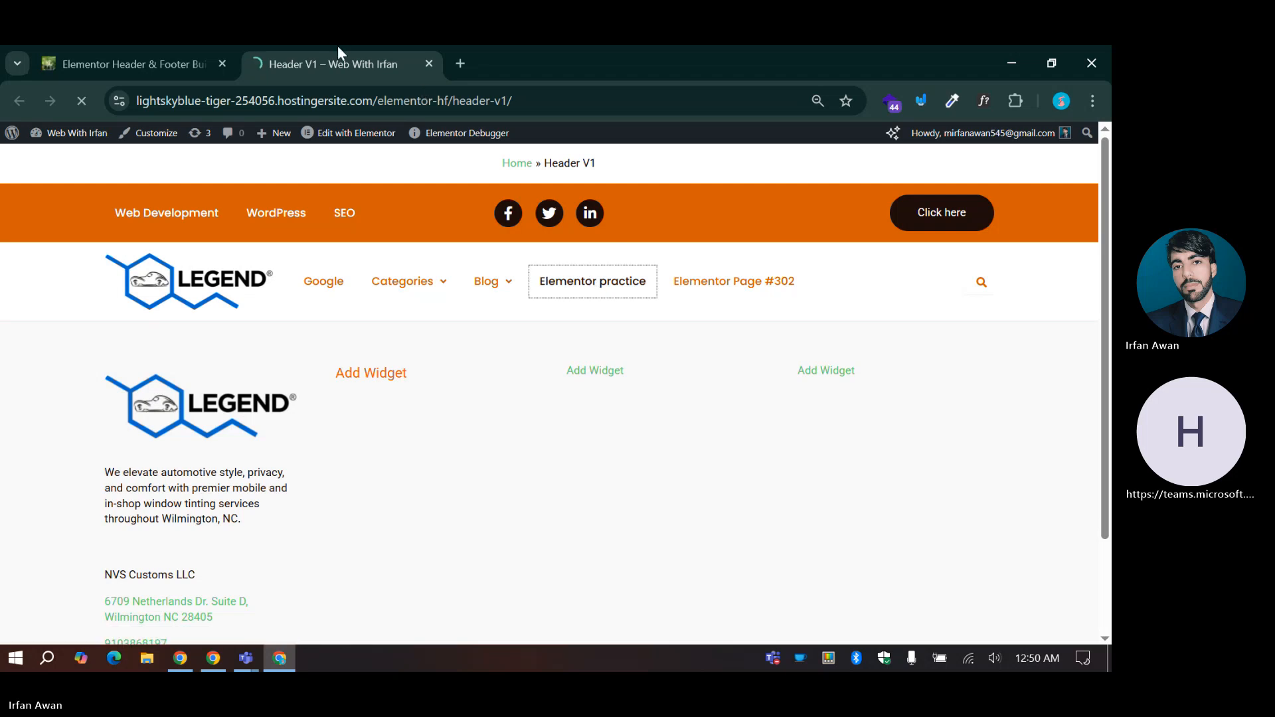
mouse_move(509, 296)
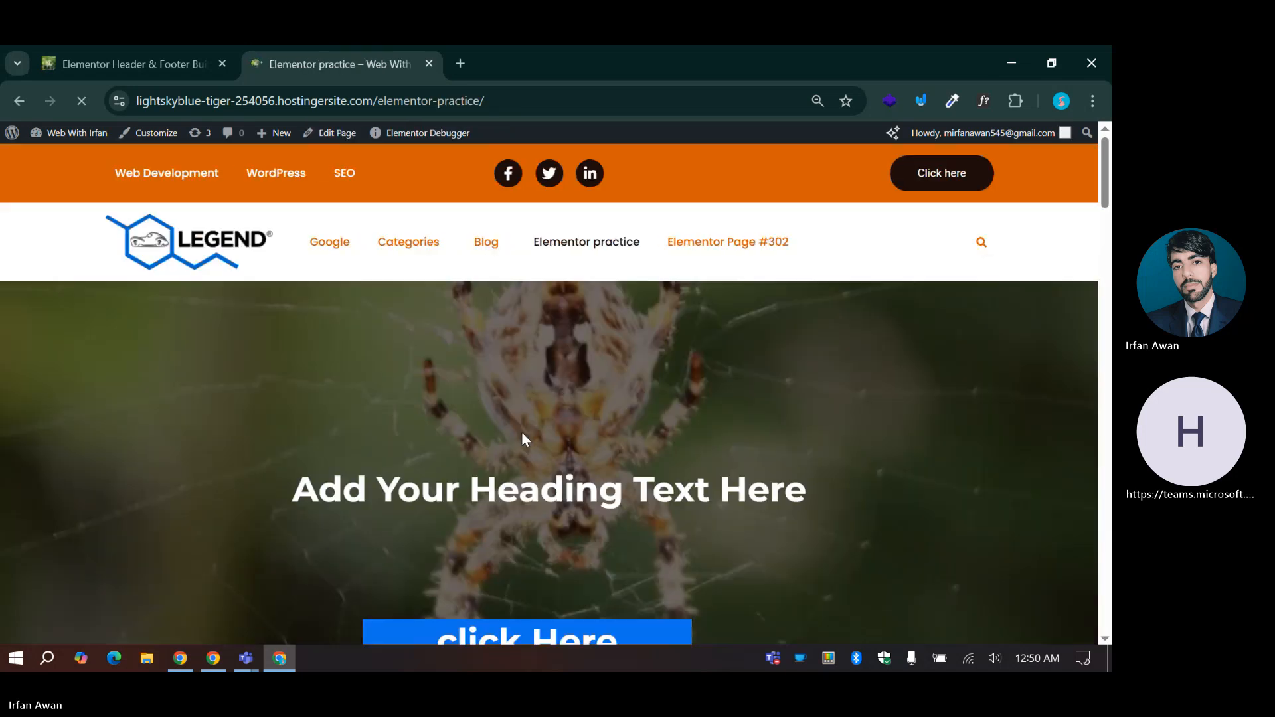
scroll(521, 430, down, 15)
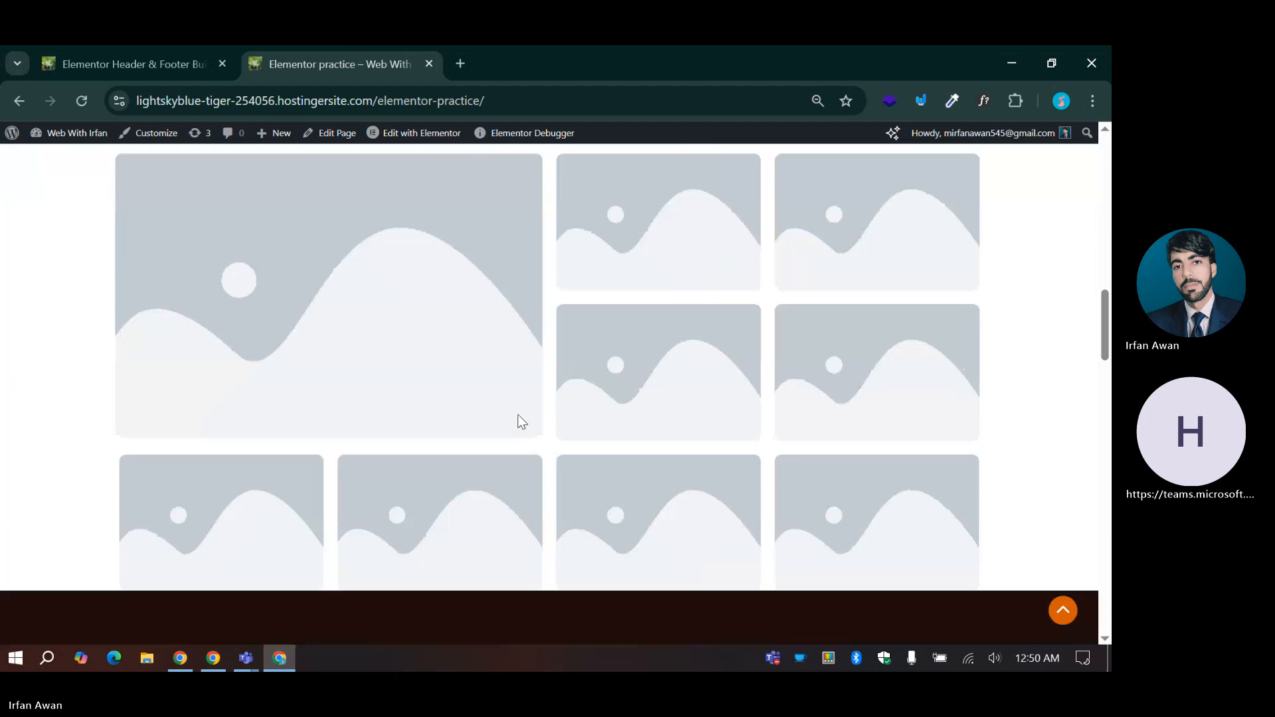
scroll(521, 422, up, 7)
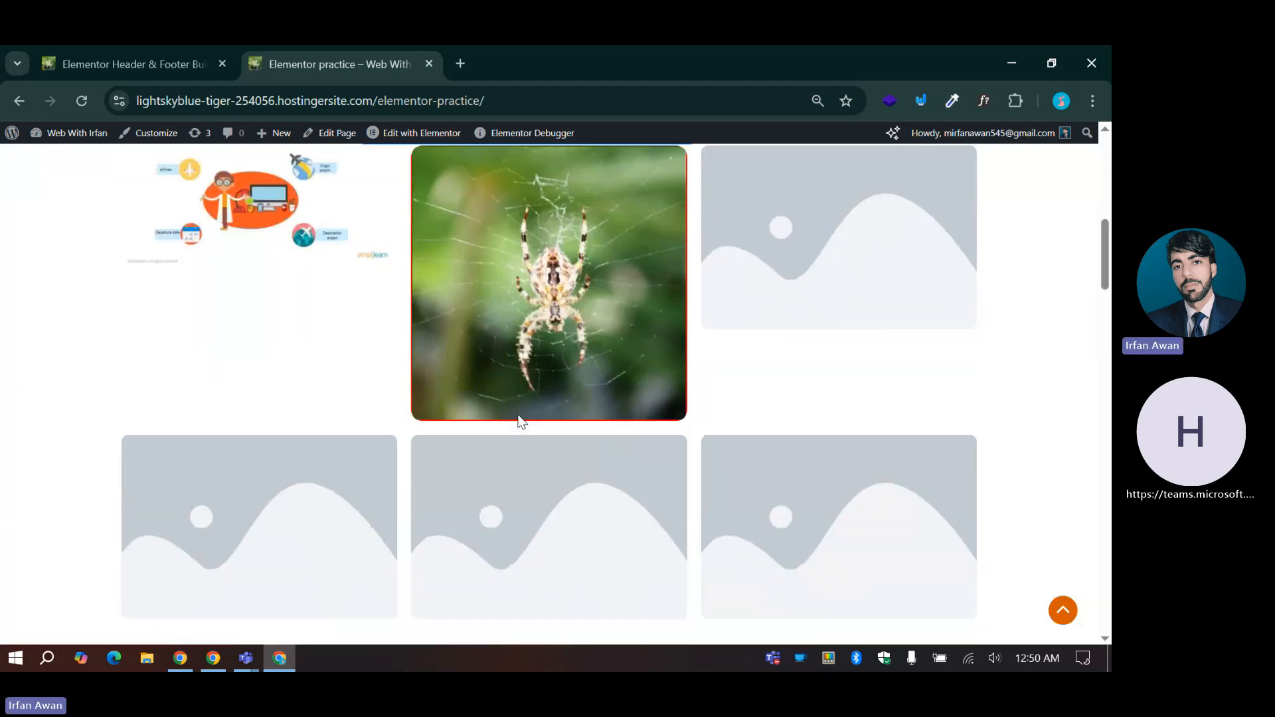
scroll(521, 422, up, 8)
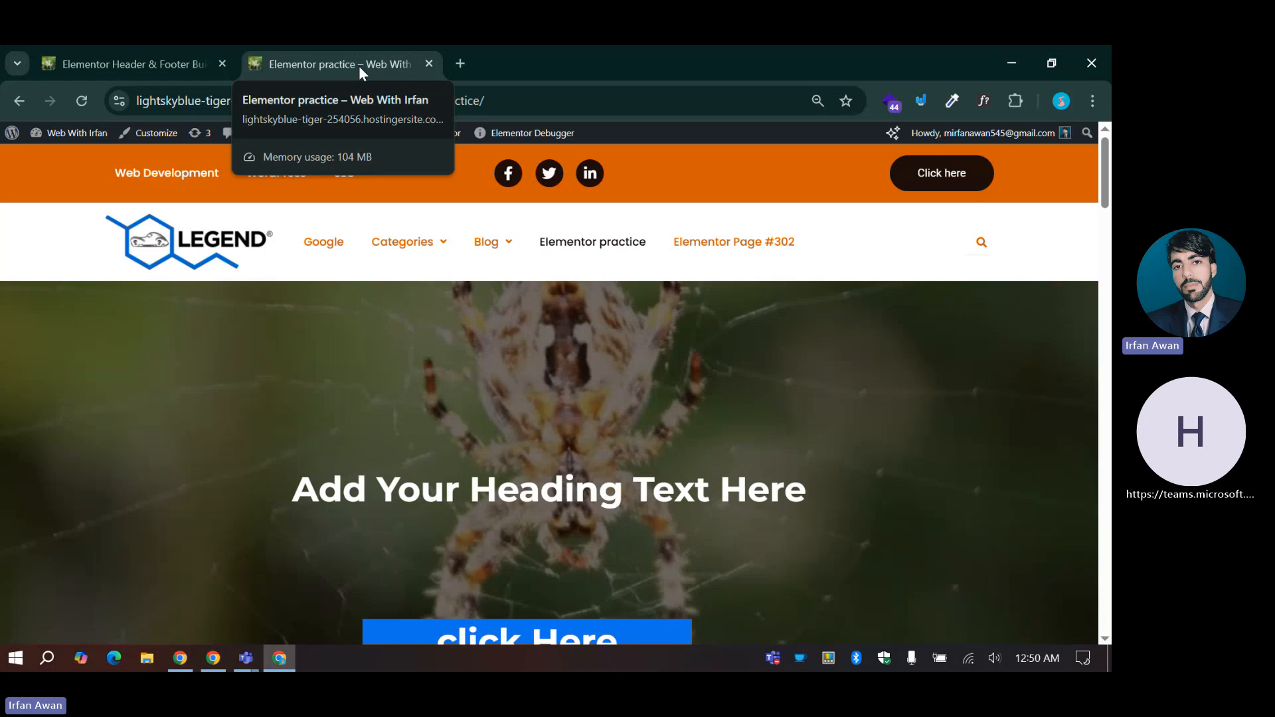
Step: Compare the Header V1 entry in the template list with the header and Elementor edit options on the Elementor practice page
click(142, 48)
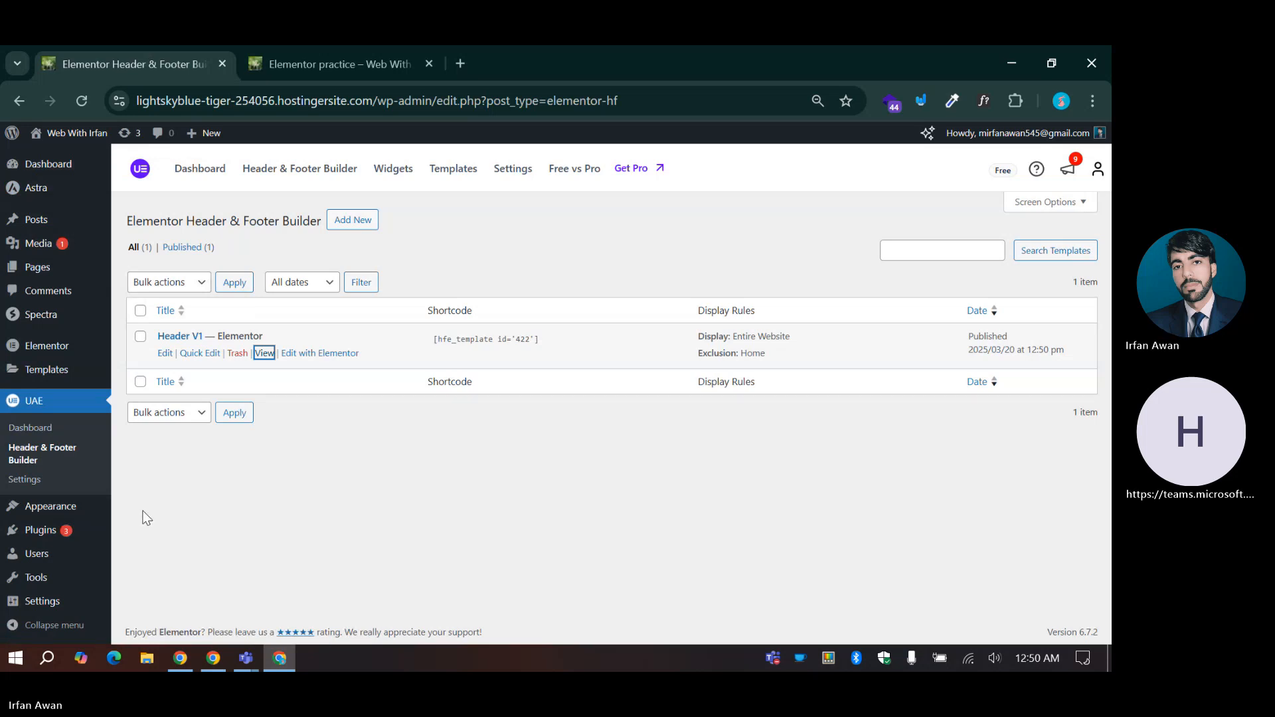
click(264, 468)
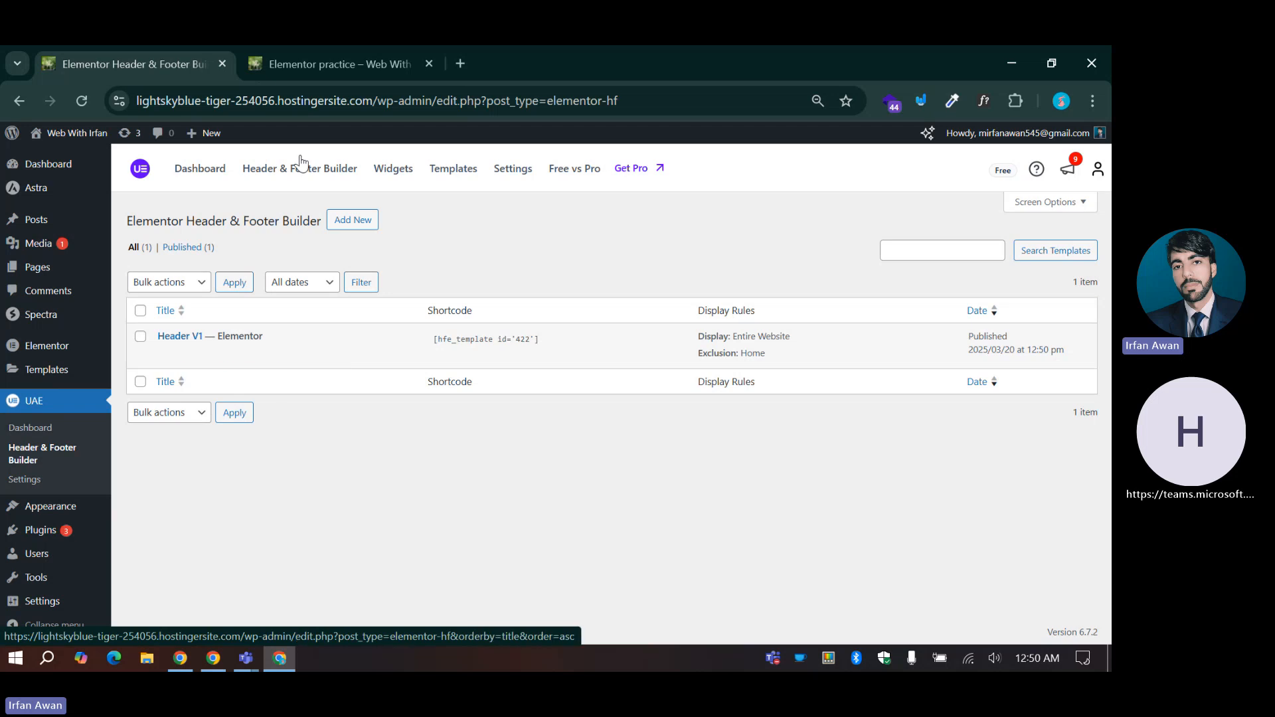
click(320, 49)
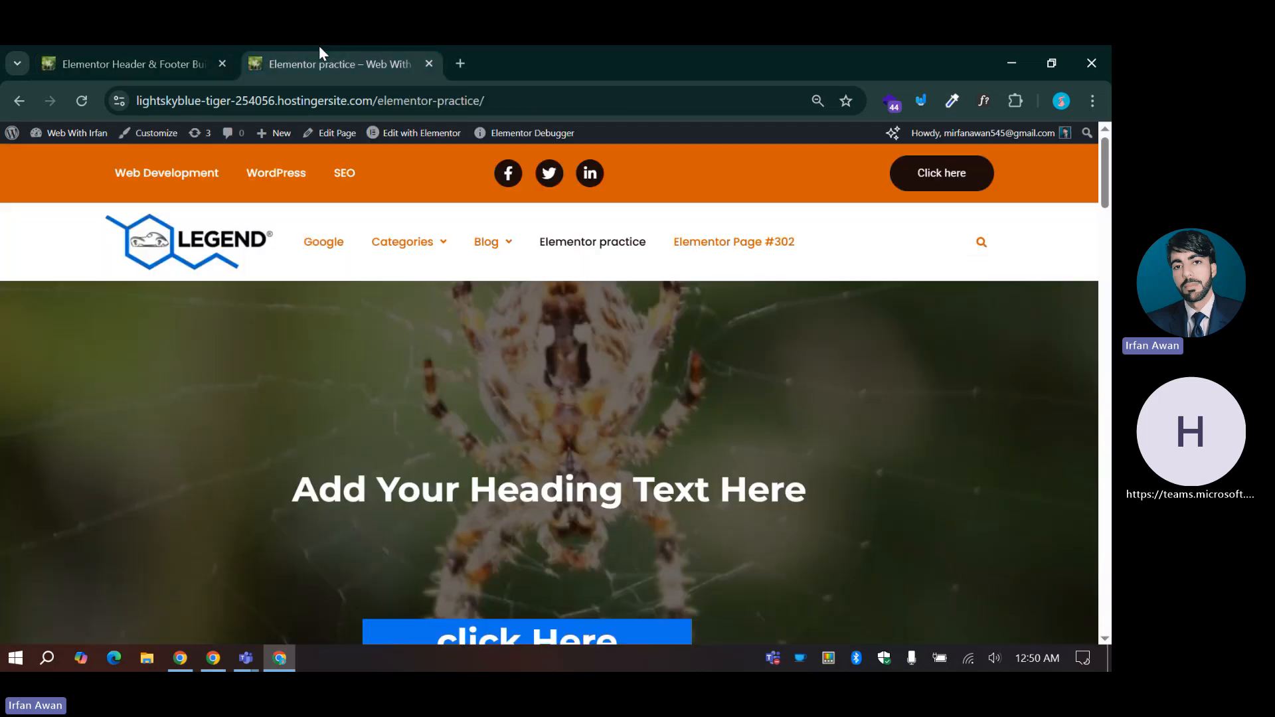
mouse_move(491, 242)
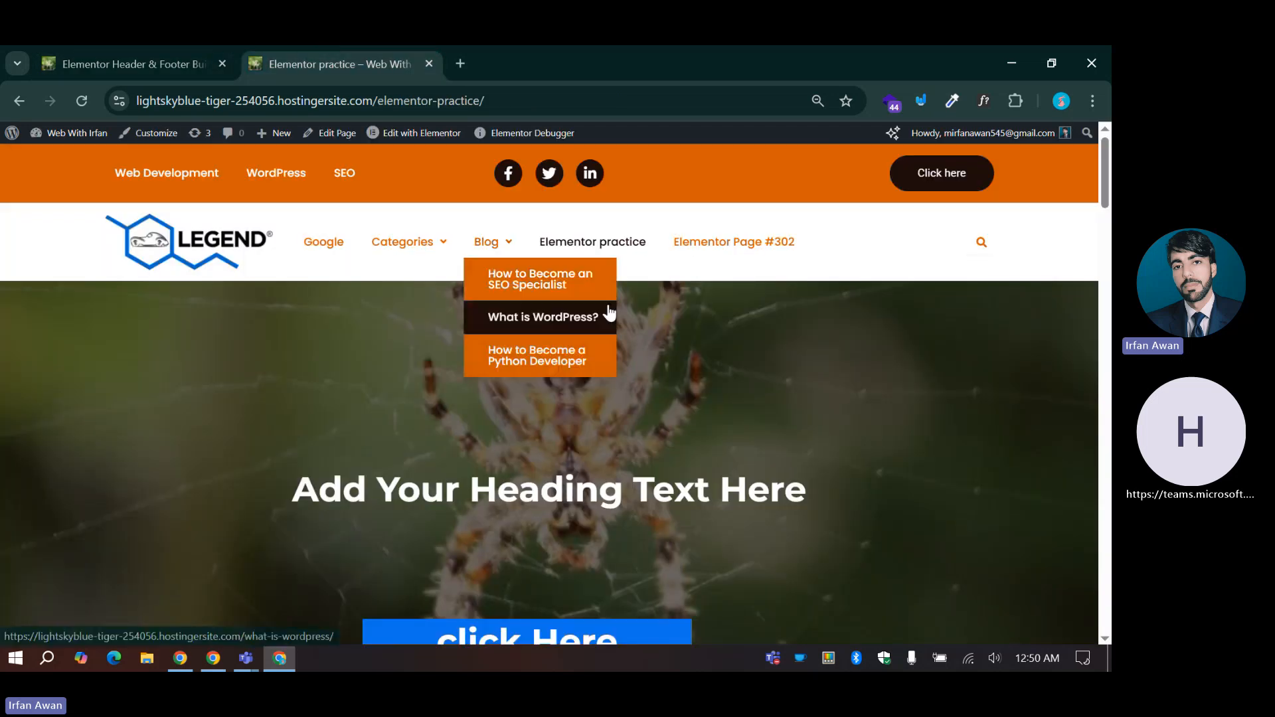
drag(100, 171, 699, 174)
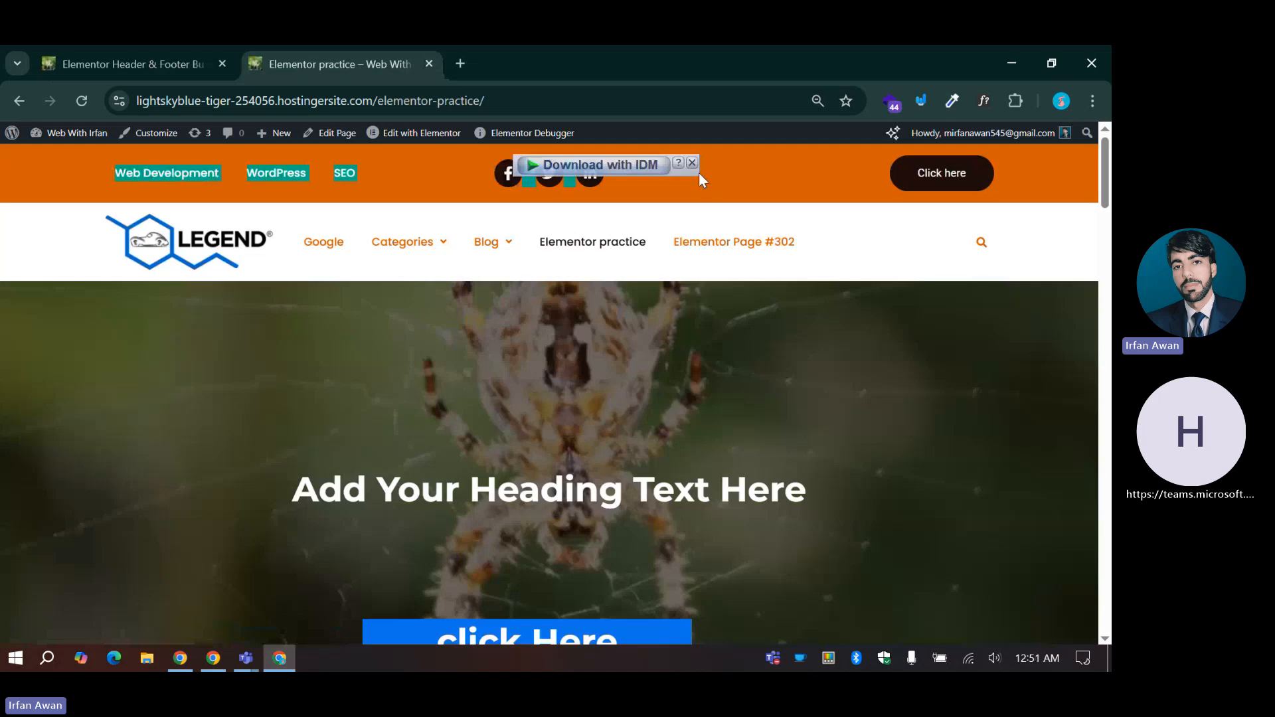
click(691, 160)
mouse_move(413, 136)
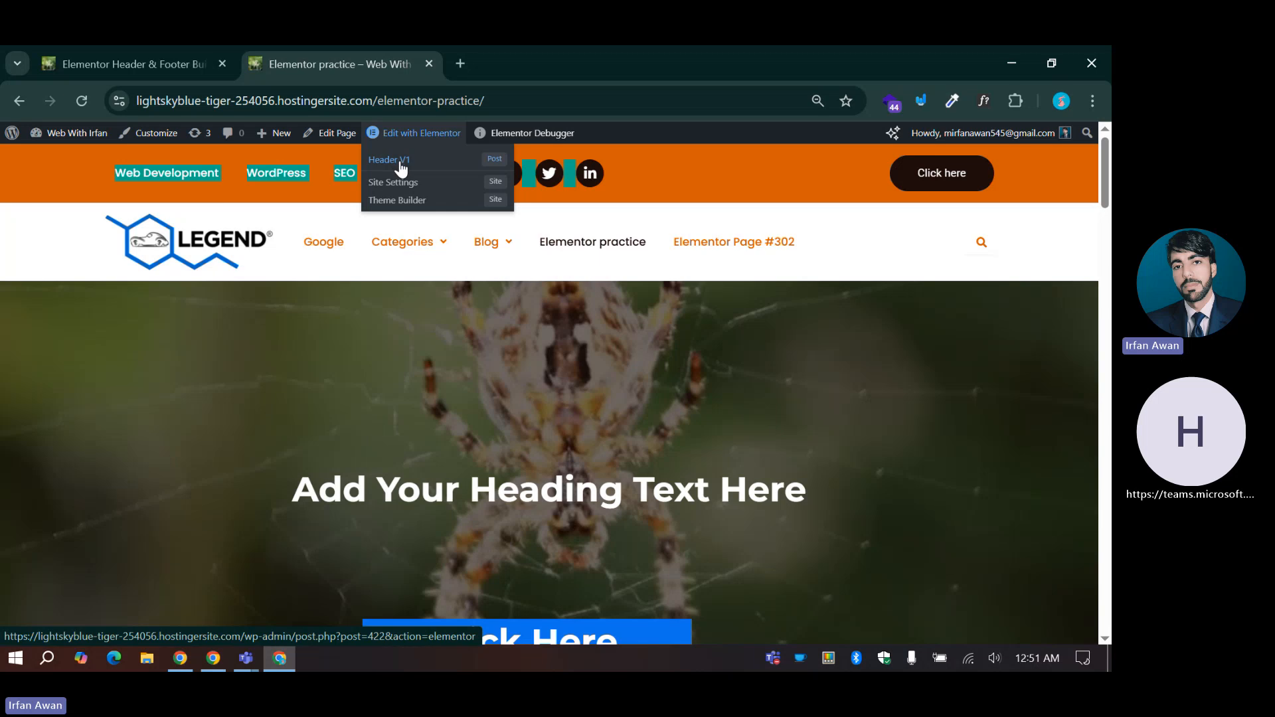
click(130, 58)
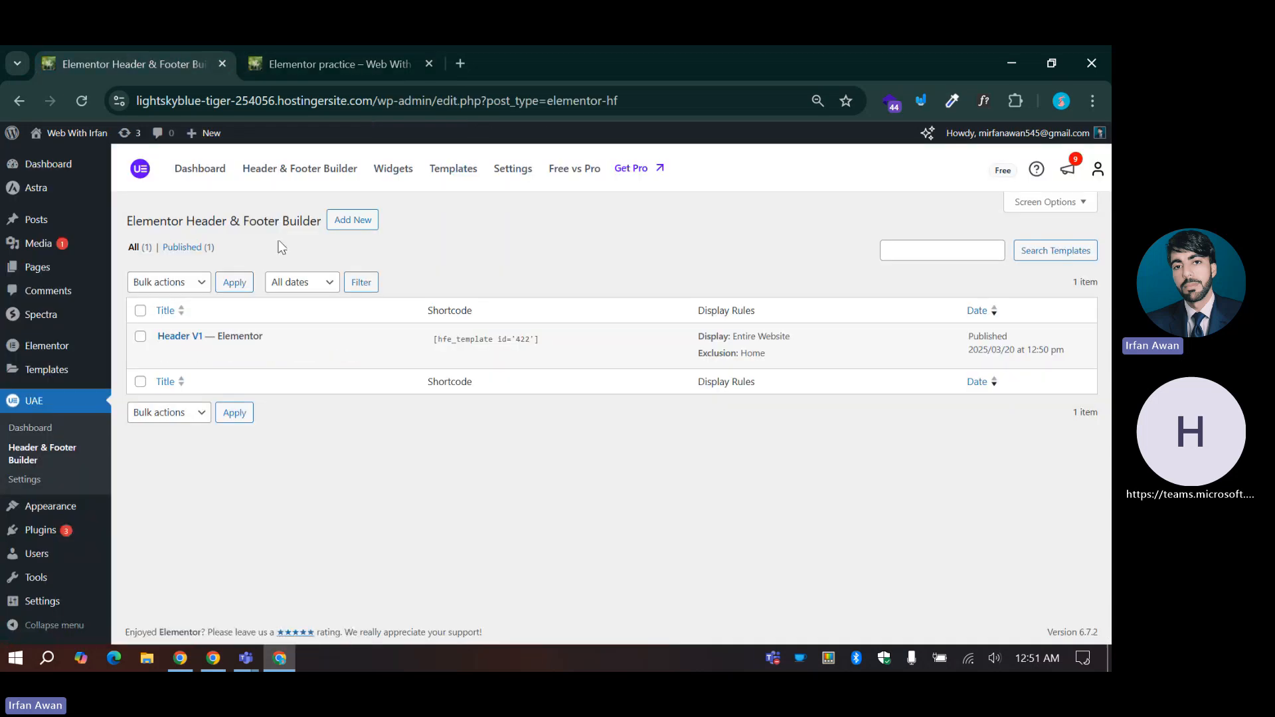
click(343, 49)
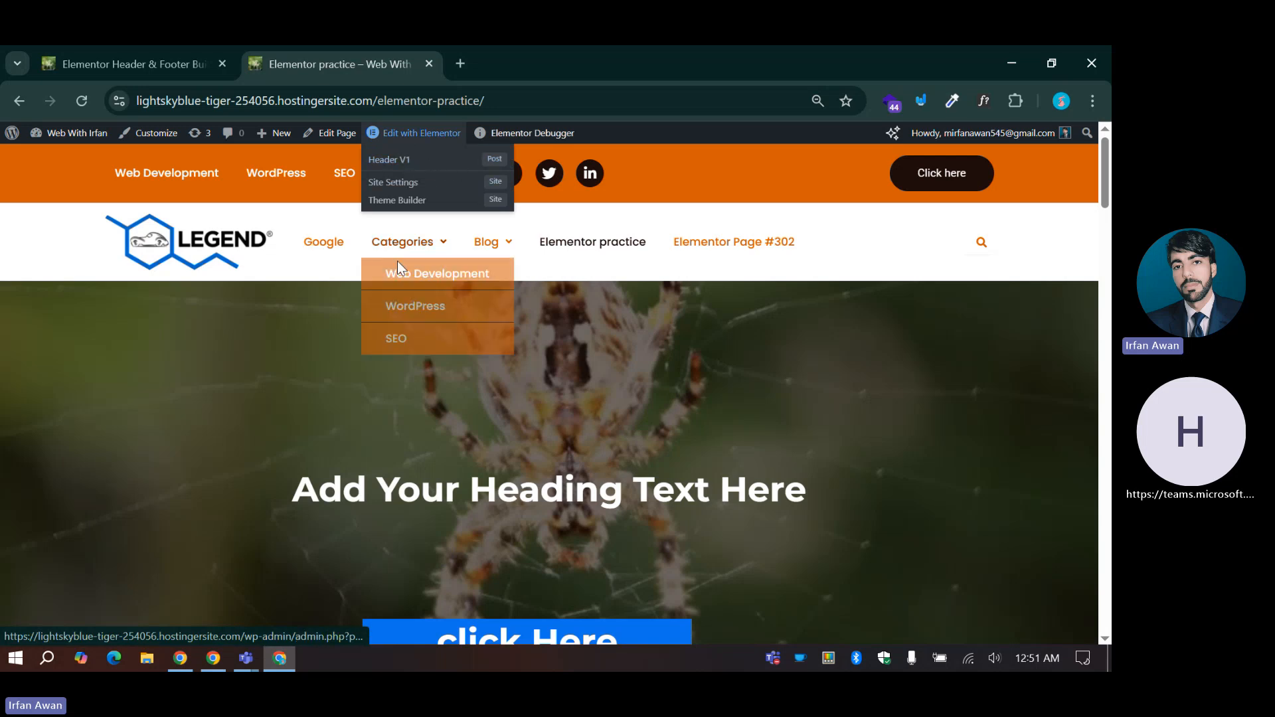
Step: Open the home page through the header logo and examine its header, footer and Categories submenu
click(182, 247)
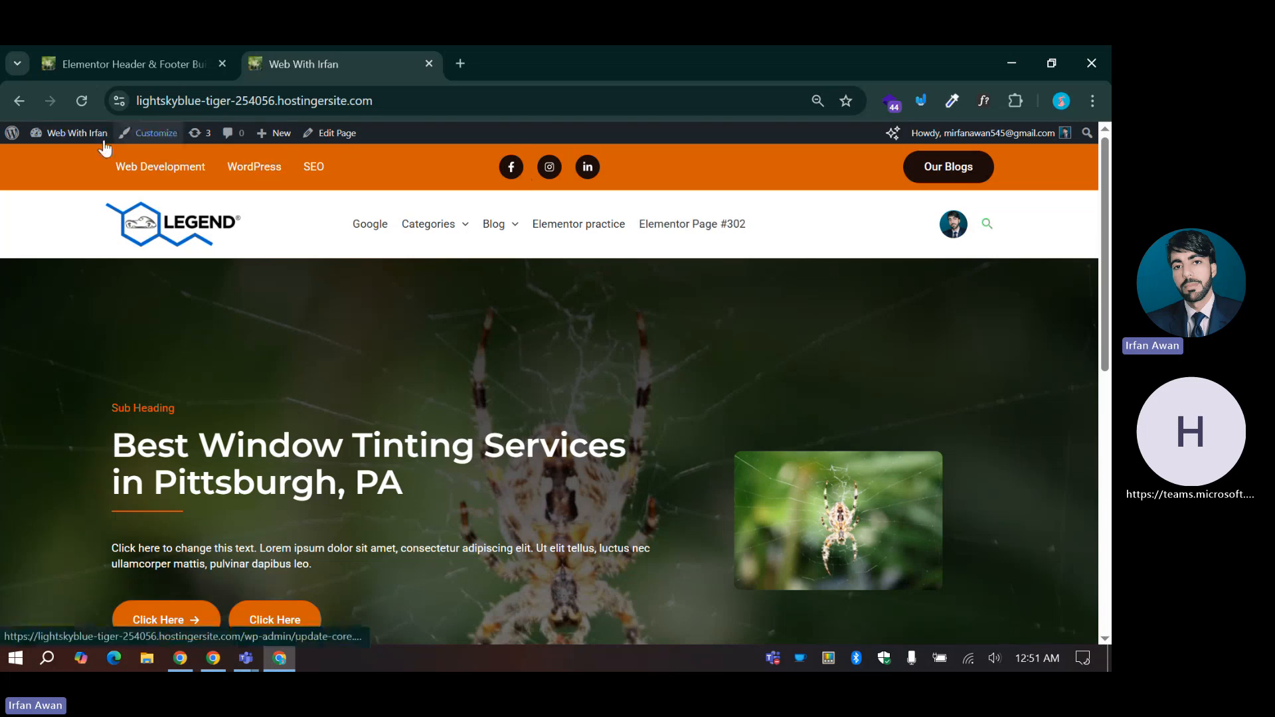
scroll(511, 382, down, 10)
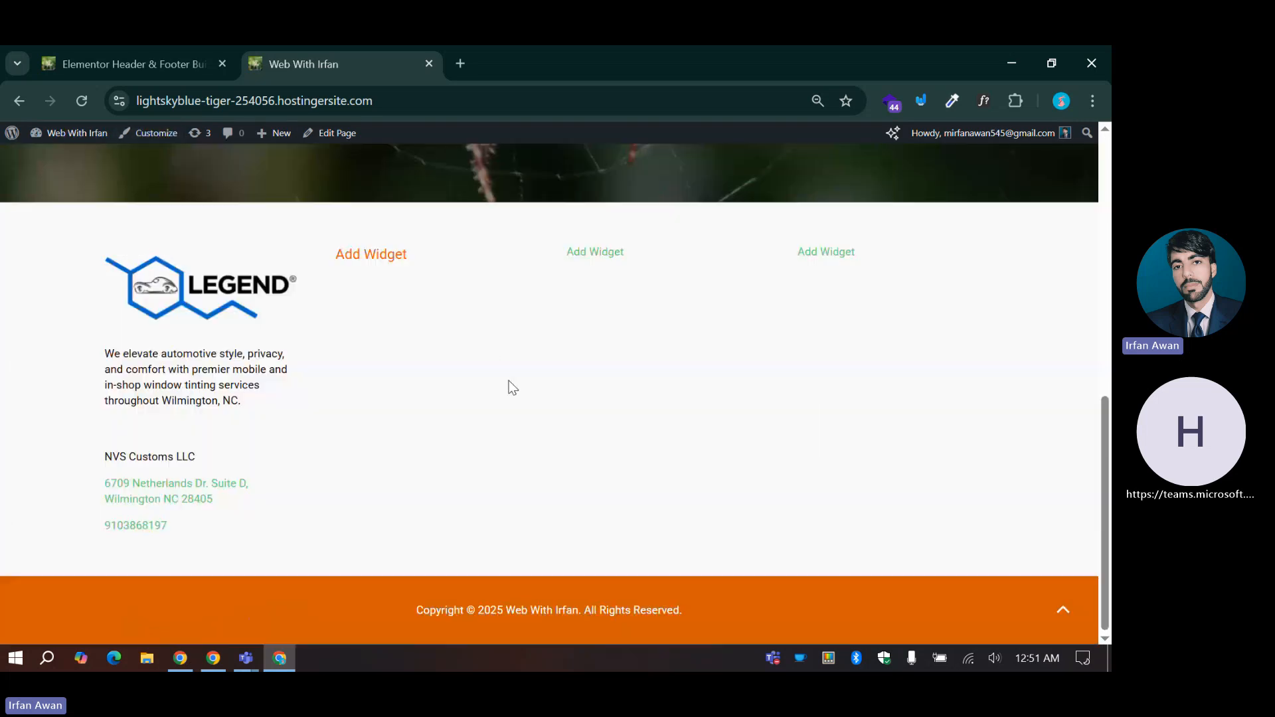
scroll(512, 387, up, 10)
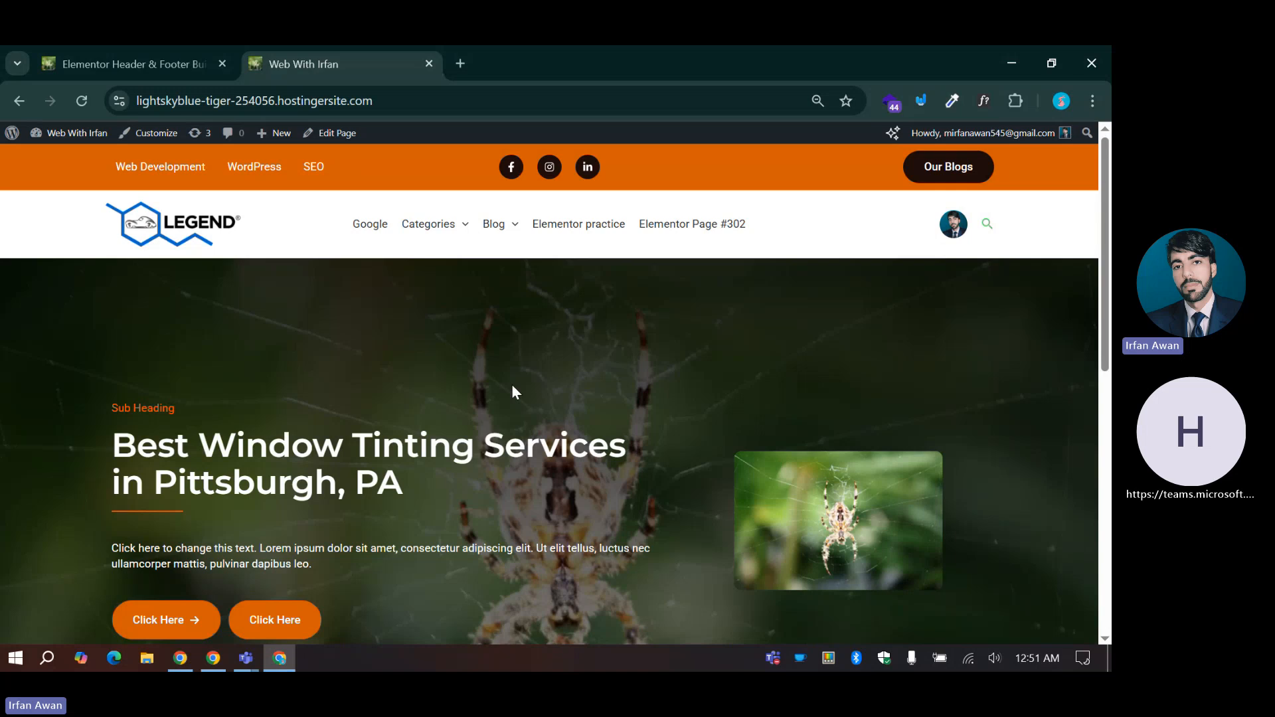
mouse_move(399, 229)
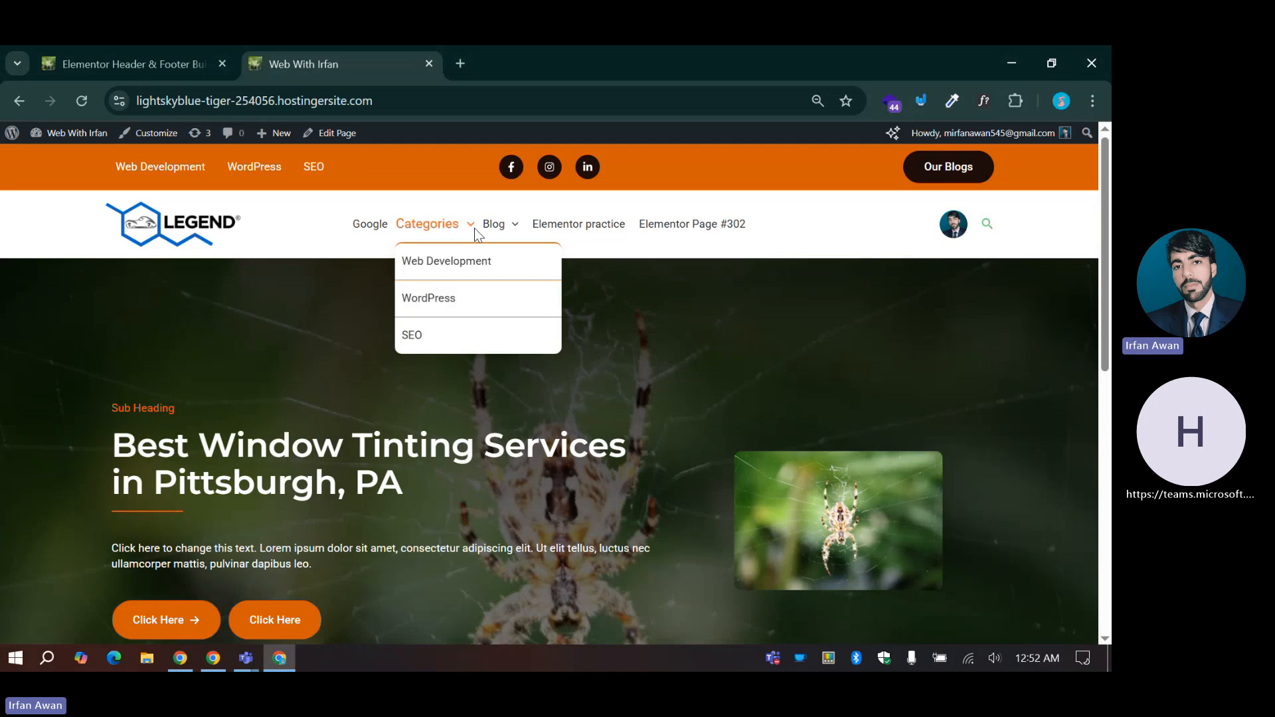
Step: Open the Blog page and examine its header, Blog submenu and footer against the Header & Footer Builder template list
click(495, 226)
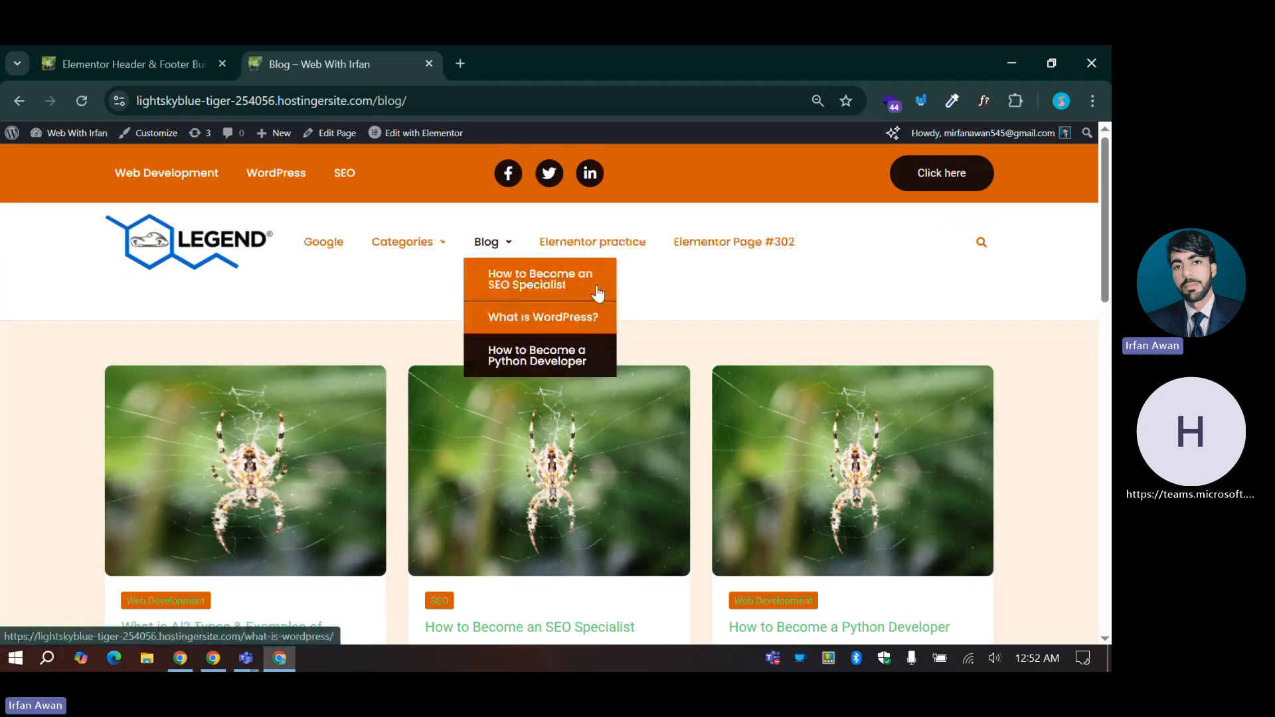
click(130, 47)
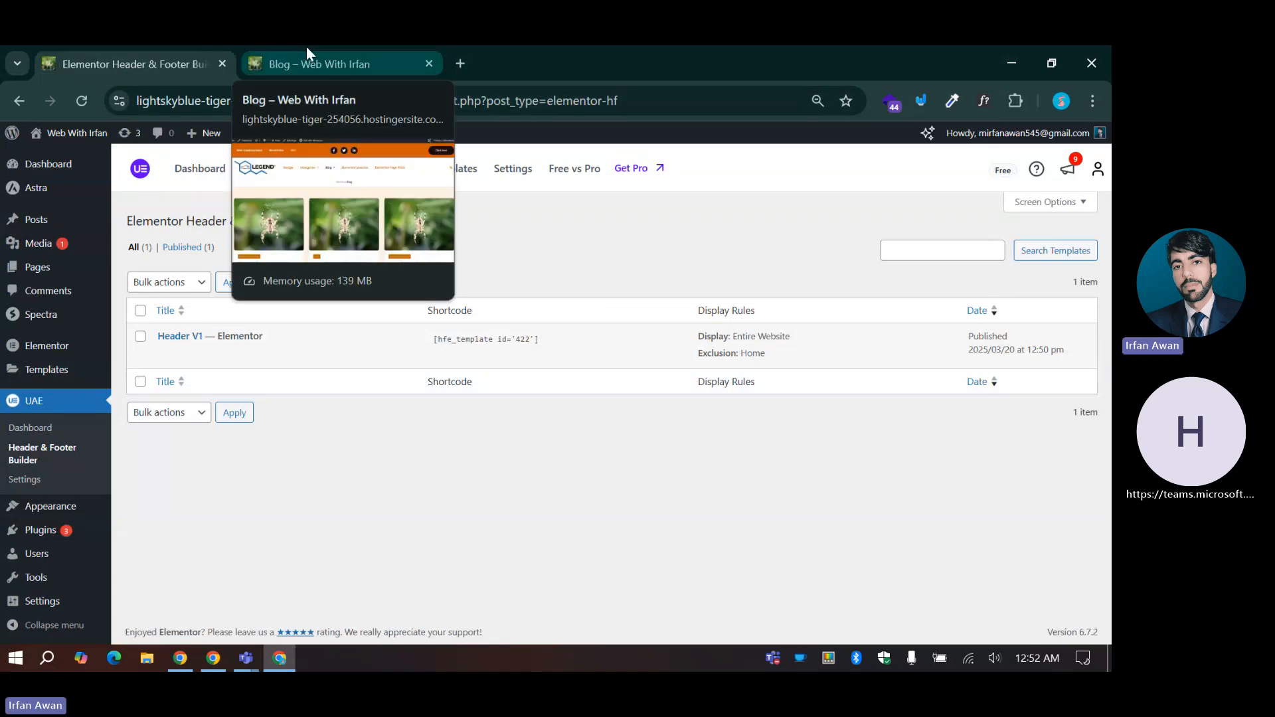
click(307, 71)
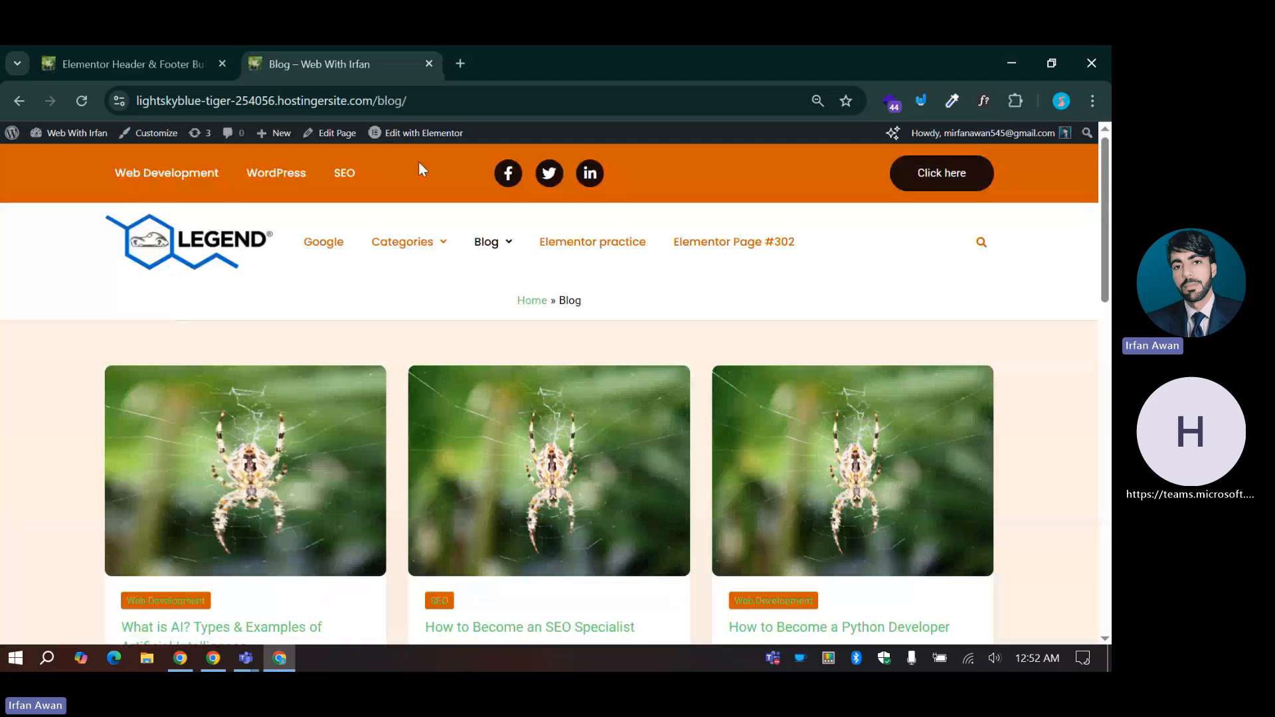
mouse_move(414, 132)
scroll(411, 368, down, 2)
scroll(407, 379, down, 10)
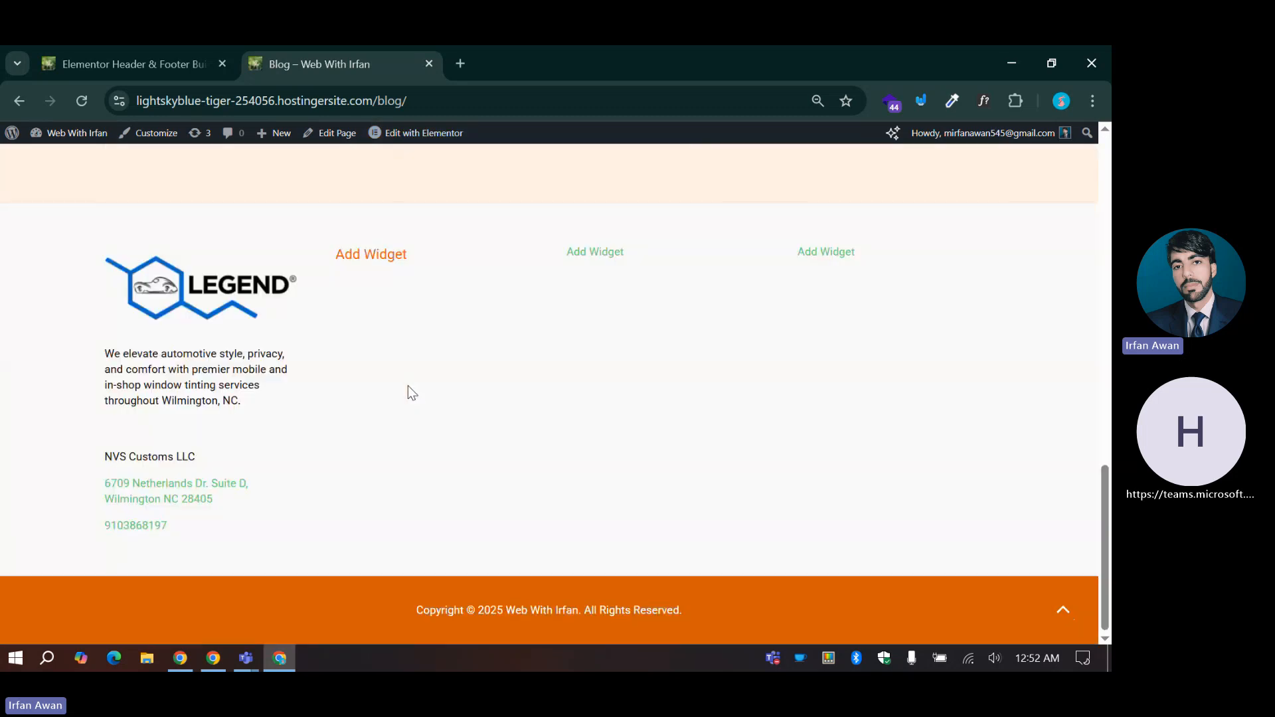
scroll(408, 385, up, 8)
scroll(408, 384, up, 5)
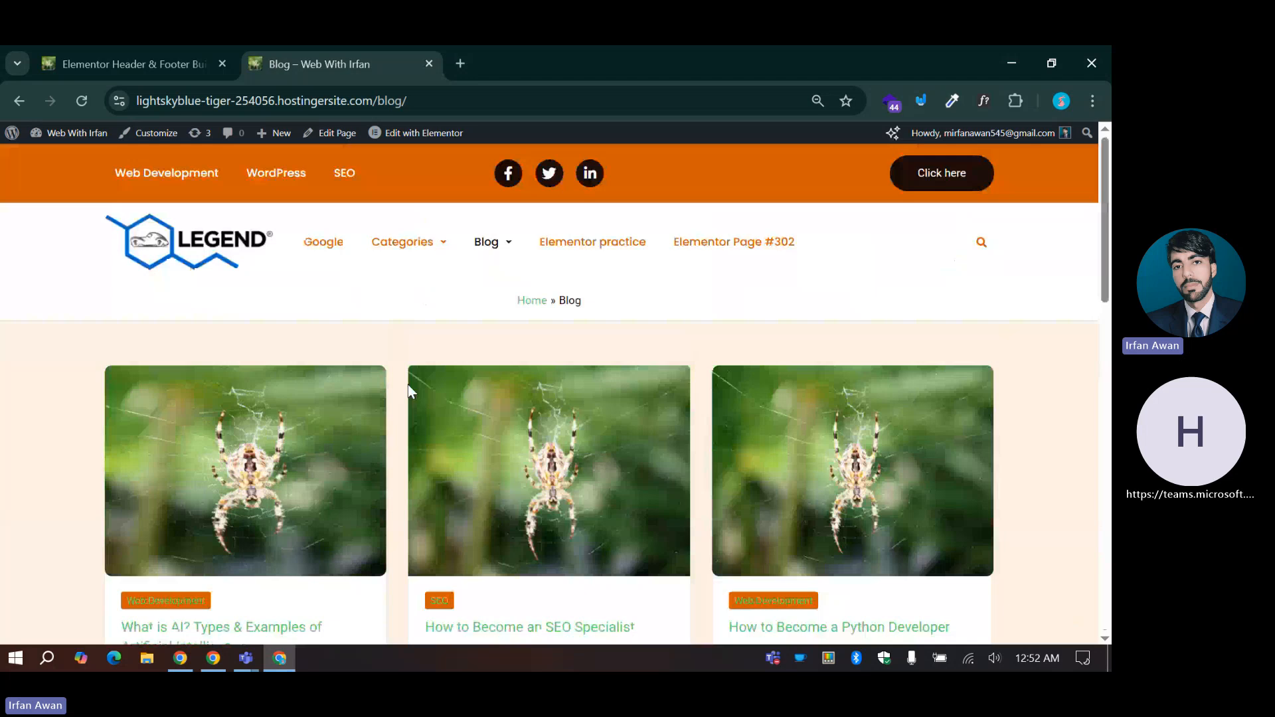
Step: Return to the Elementor practice page from the Blog page's navigation, checking the Blog page's footer while it loads
click(578, 245)
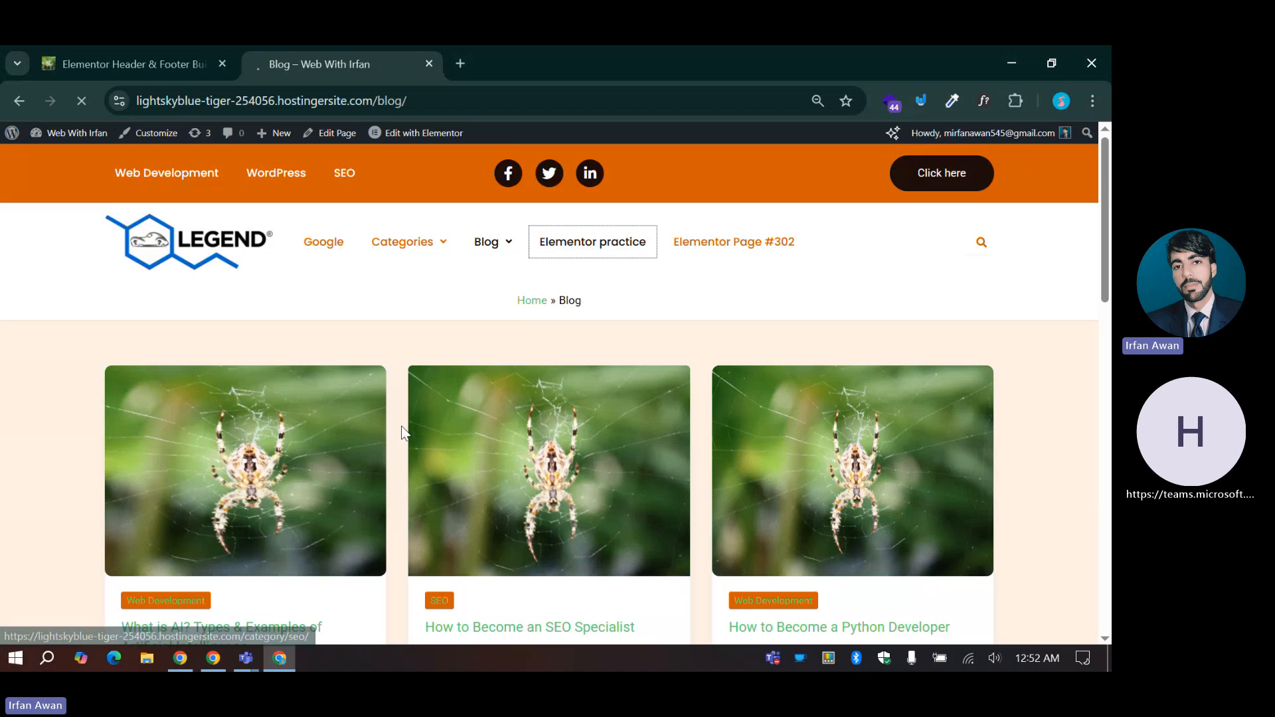
scroll(639, 306, down, 1)
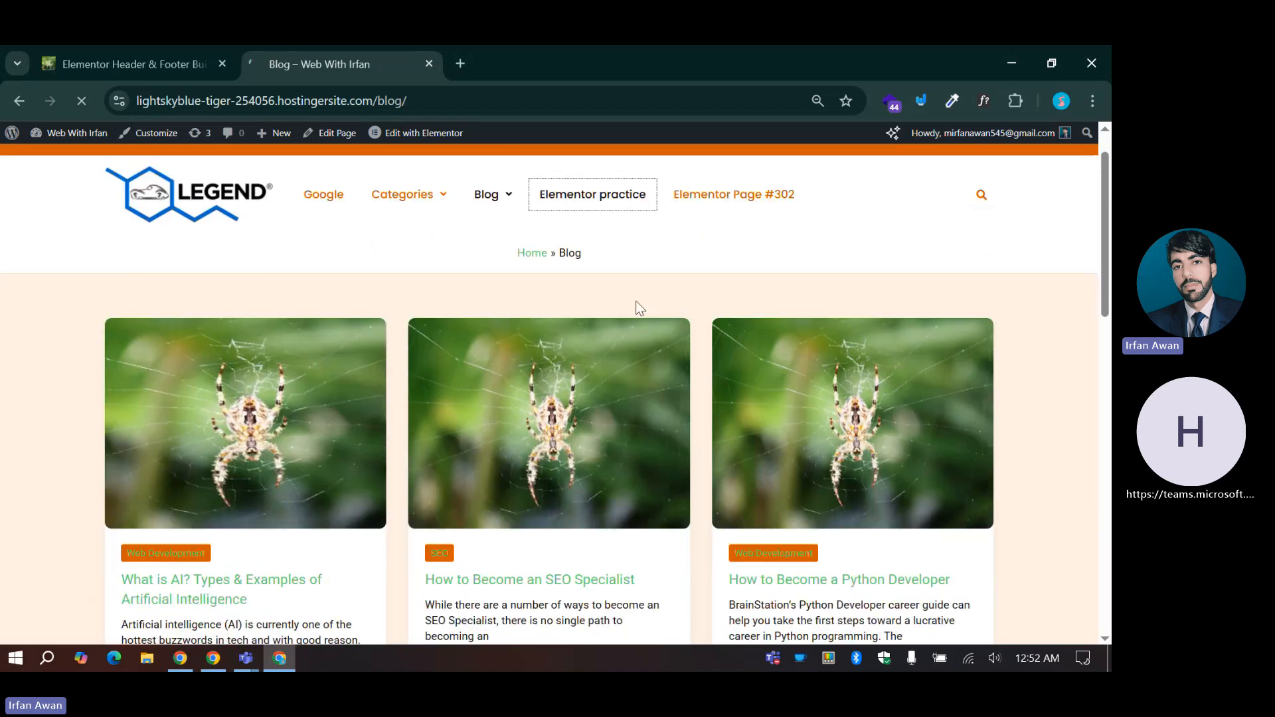
scroll(639, 307, down, 15)
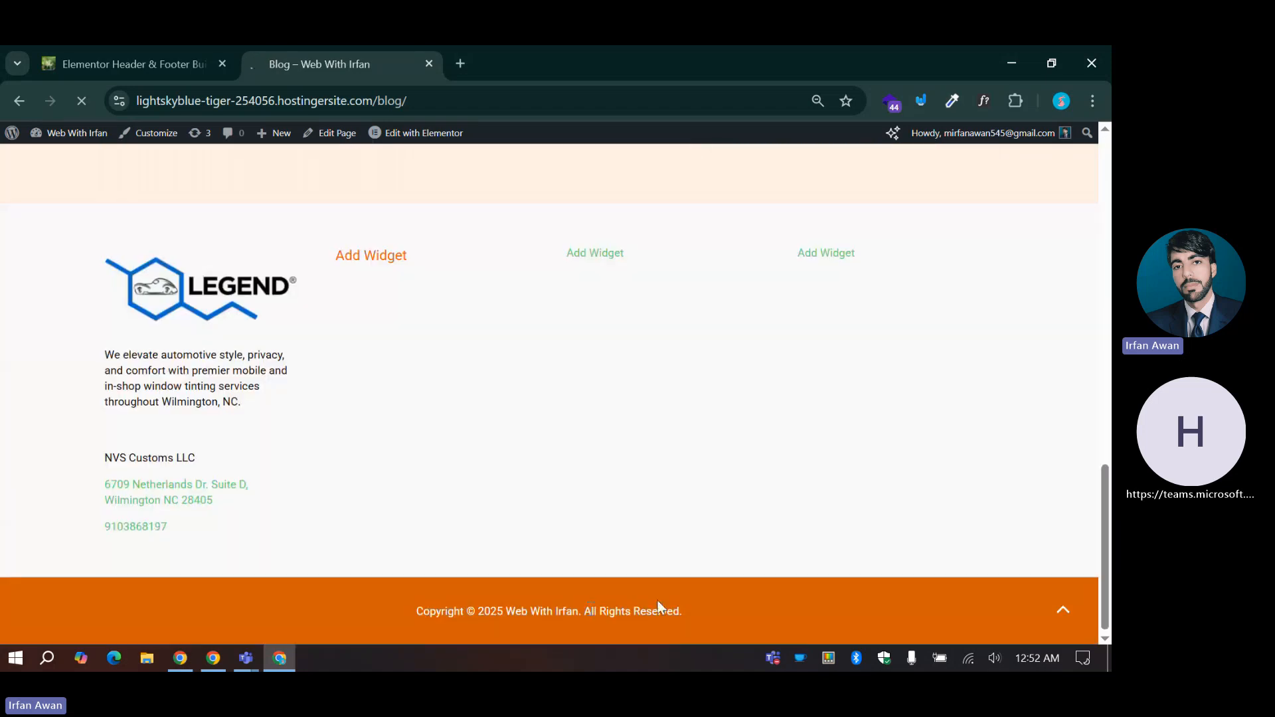
scroll(678, 573, up, 15)
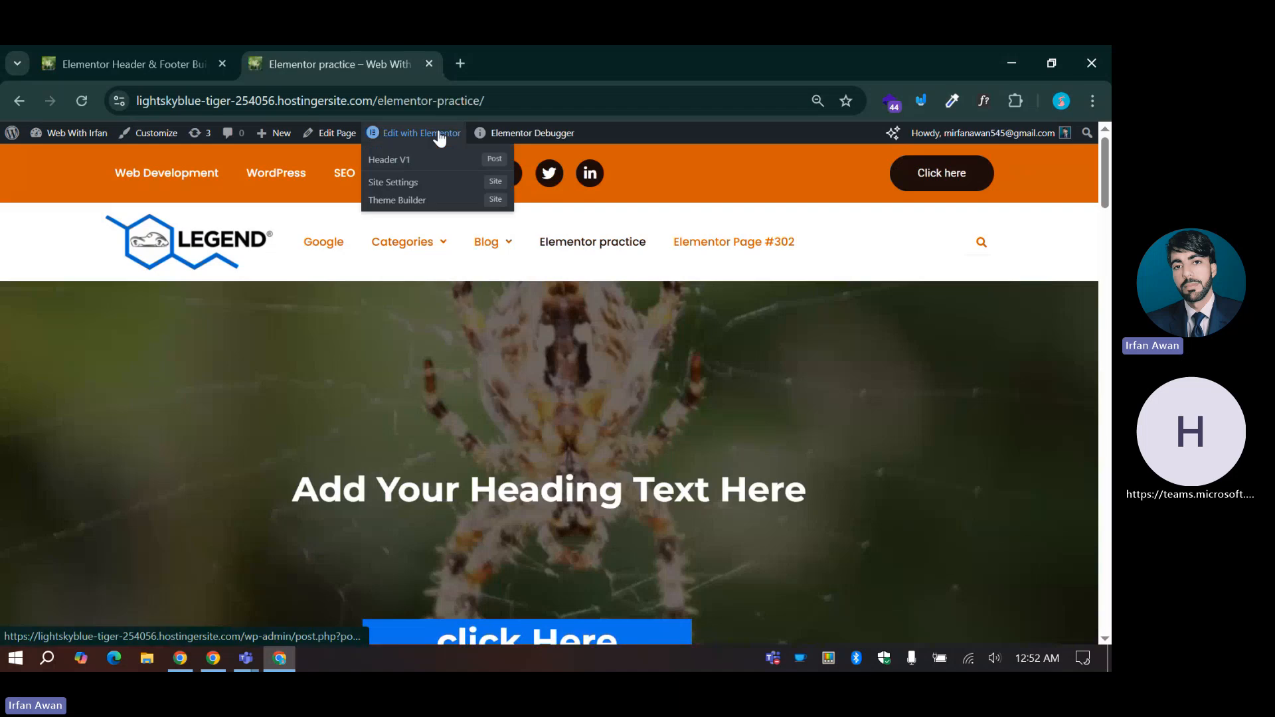
Step: Open the Header V1 template for editing with Elementor in a new browser tab
right_click(389, 166)
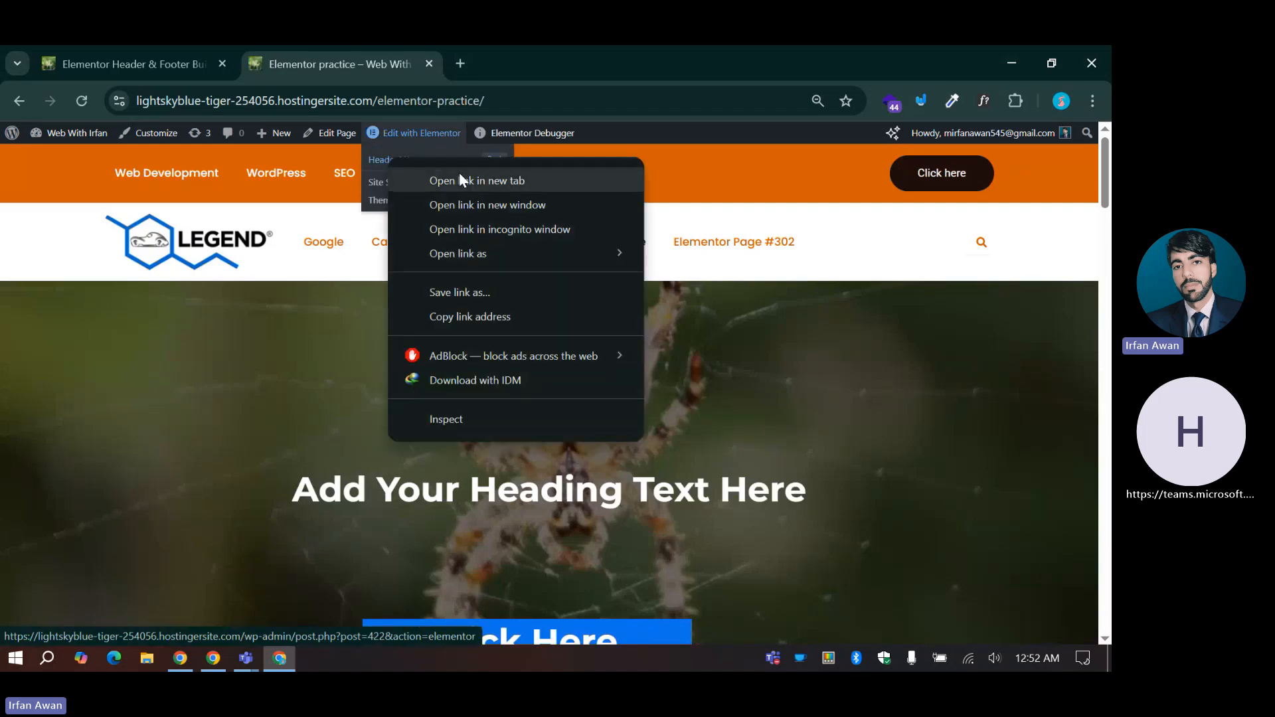
click(459, 173)
key(ctrl+Tab)
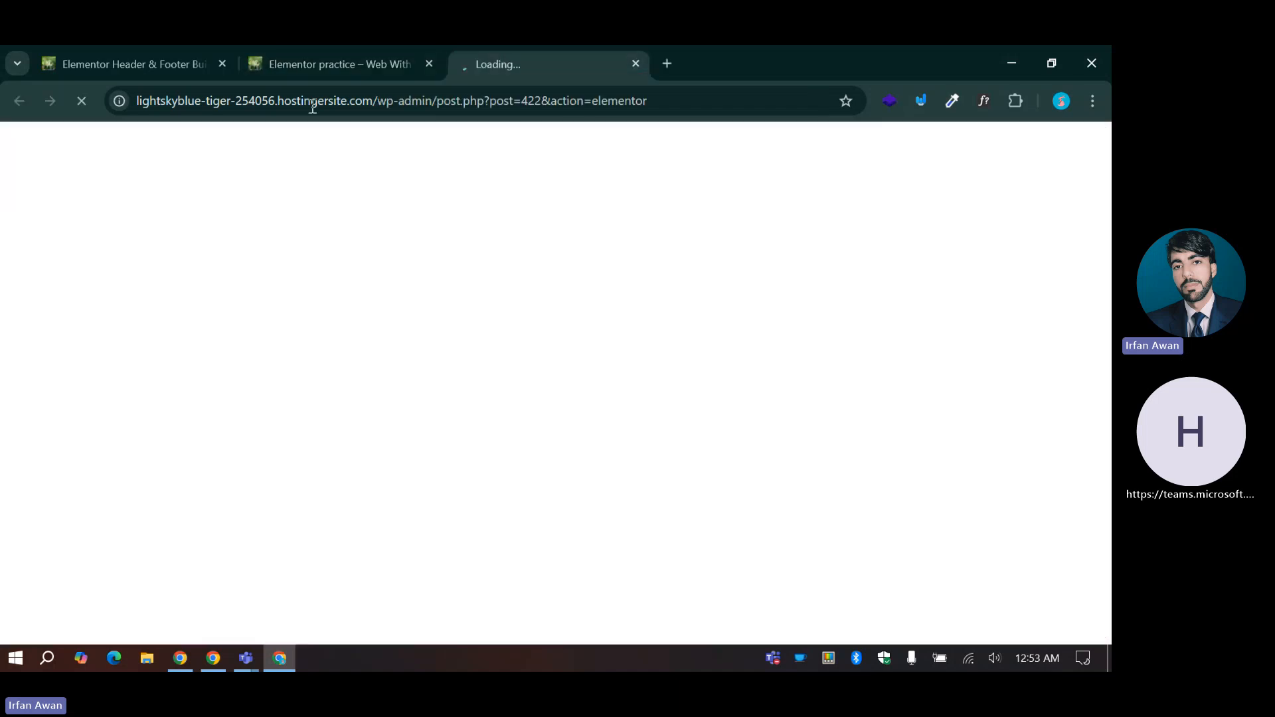
click(79, 51)
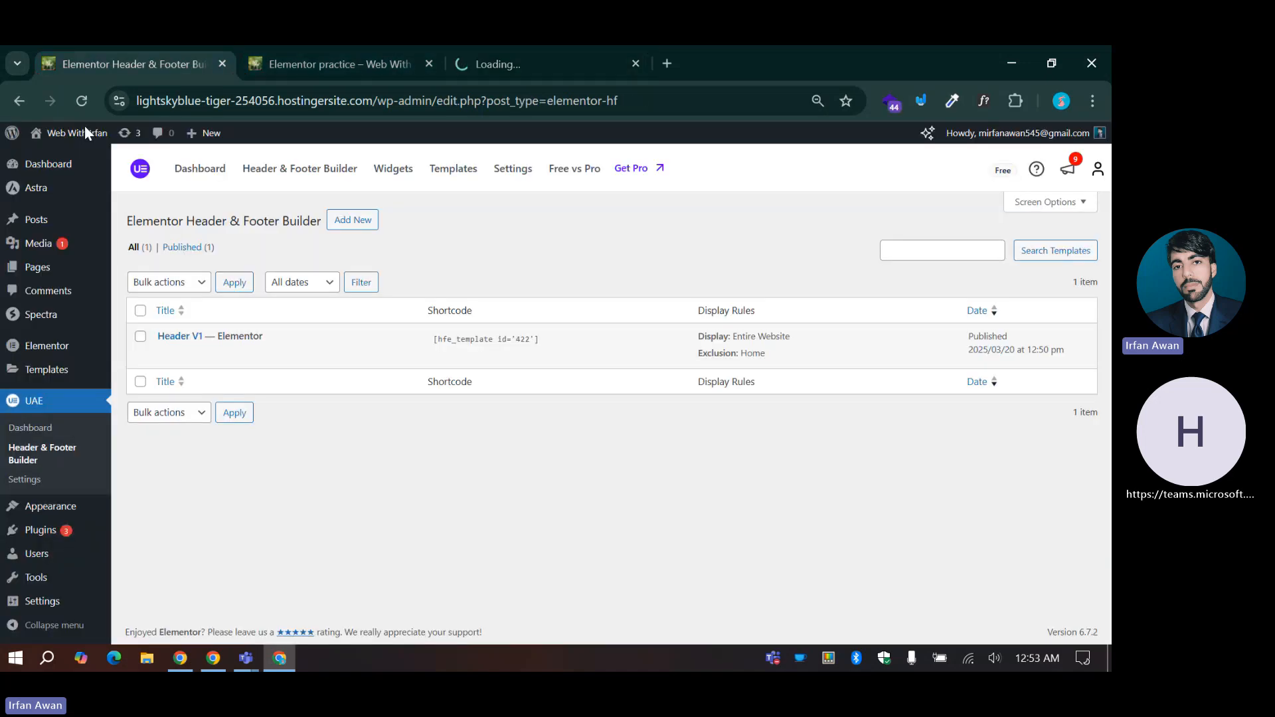
click(544, 45)
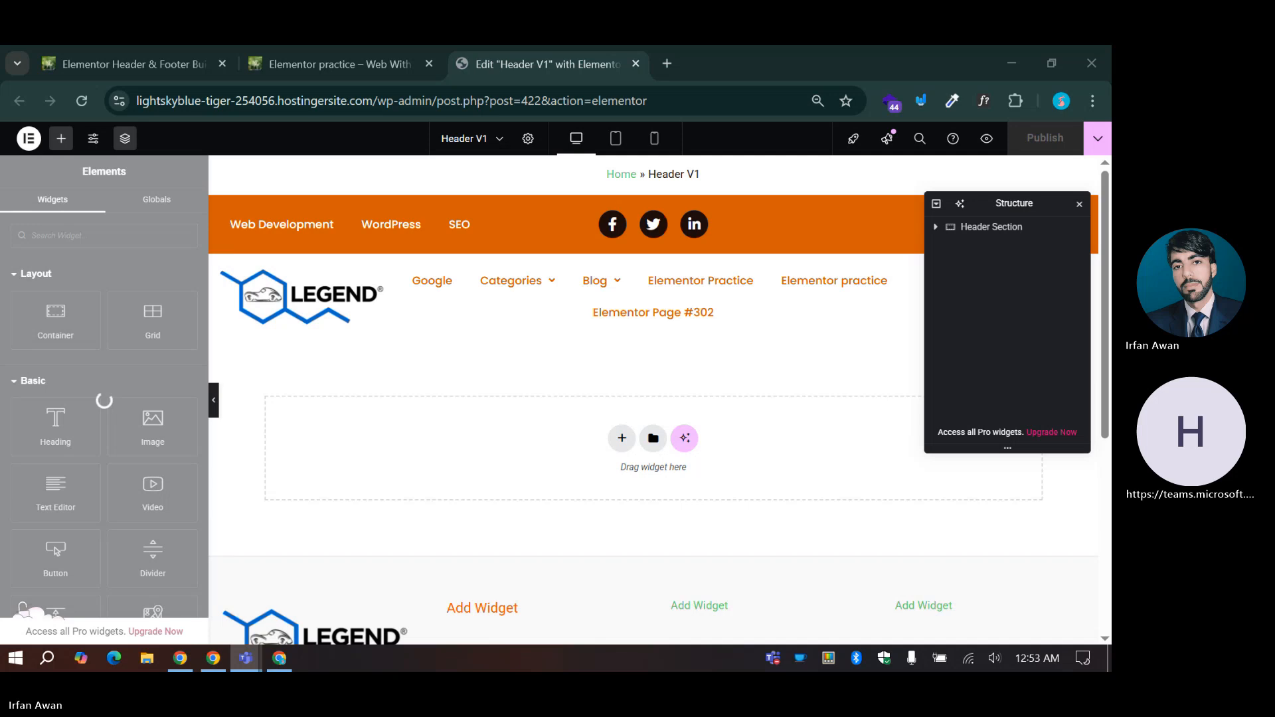
click(600, 74)
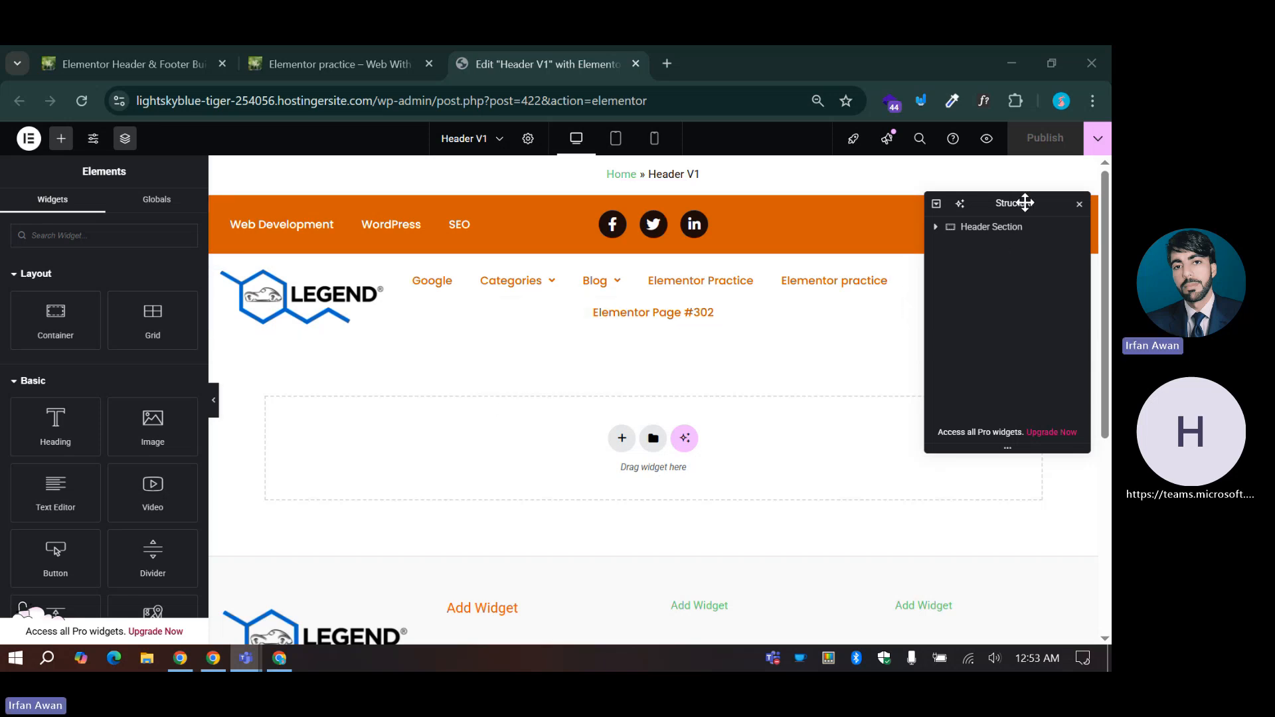
Step: Move the Structure panel clear of the header in the editor and check the live header on the Elementor practice page
drag(1023, 203, 1008, 397)
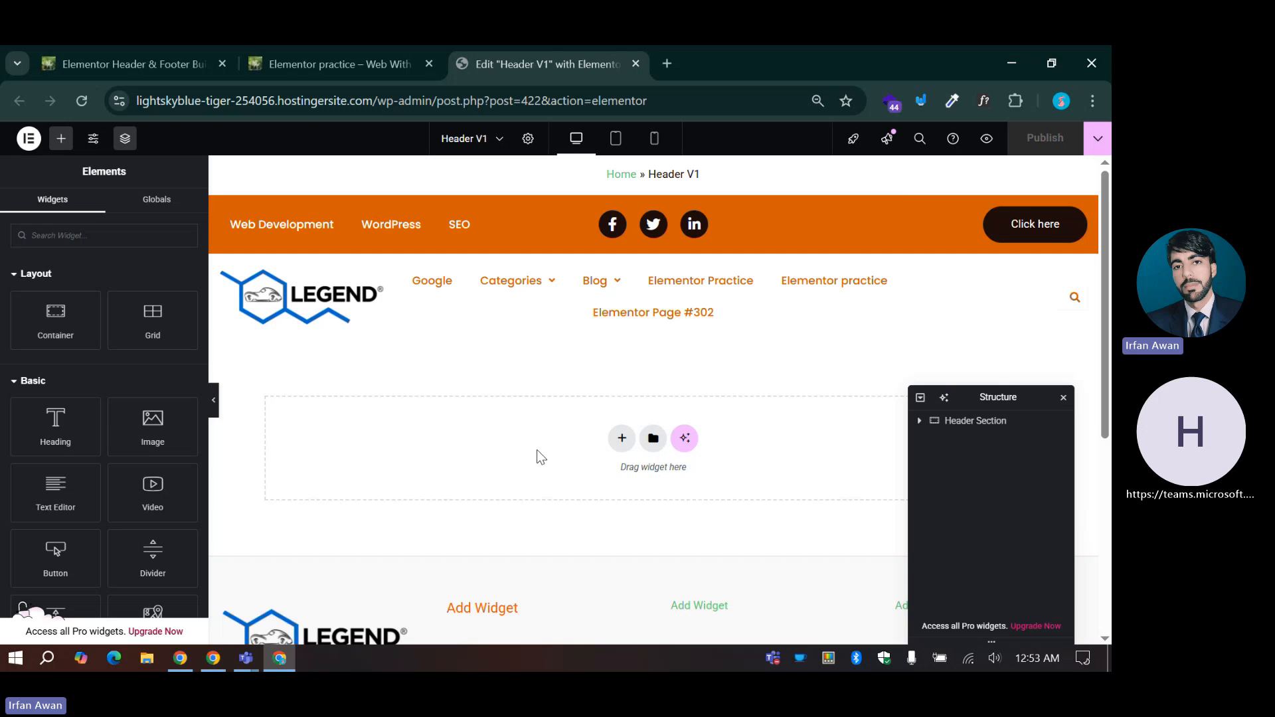
click(334, 57)
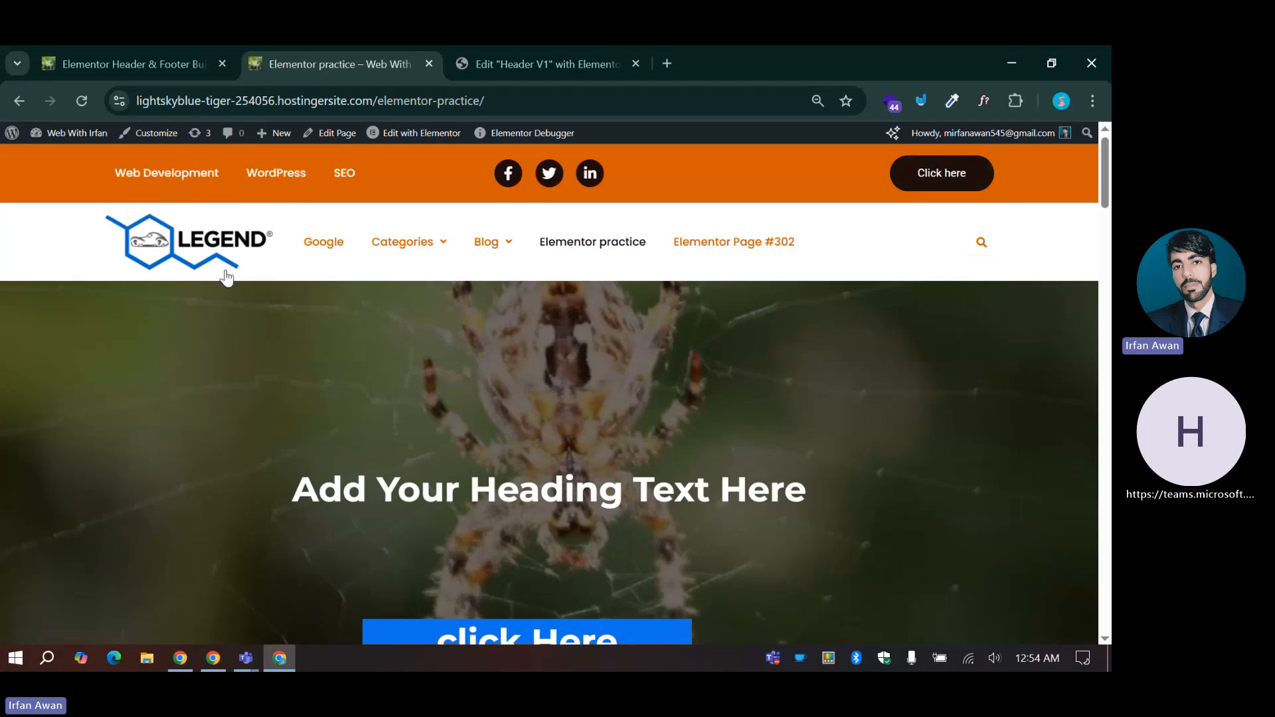
click(575, 48)
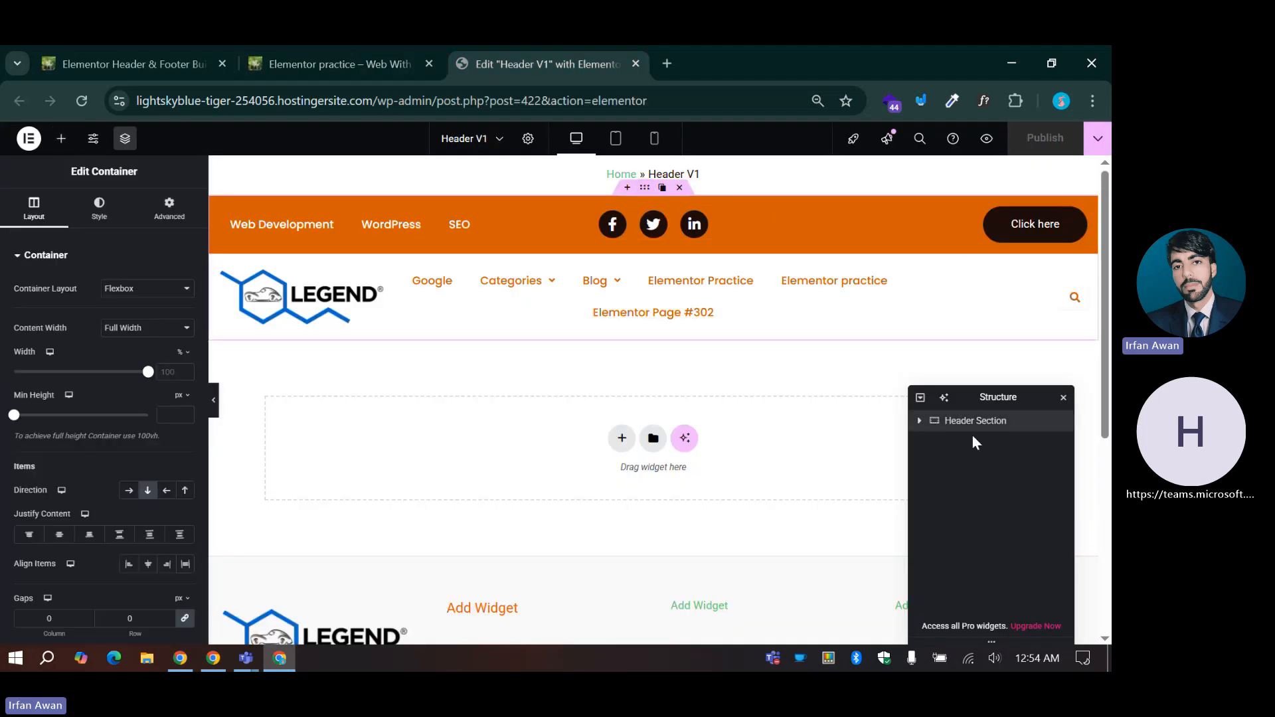
Step: Expand the Header Section in the Structure panel and examine its child containers on the canvas
click(919, 422)
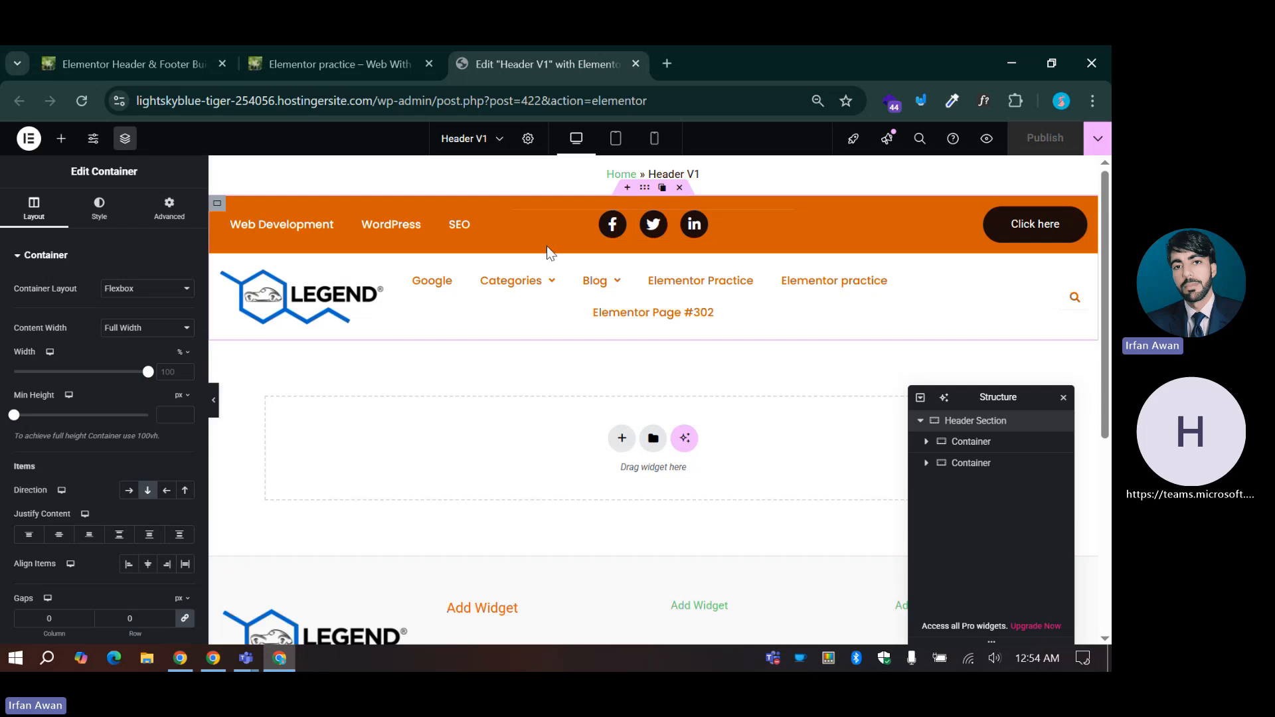
click(971, 444)
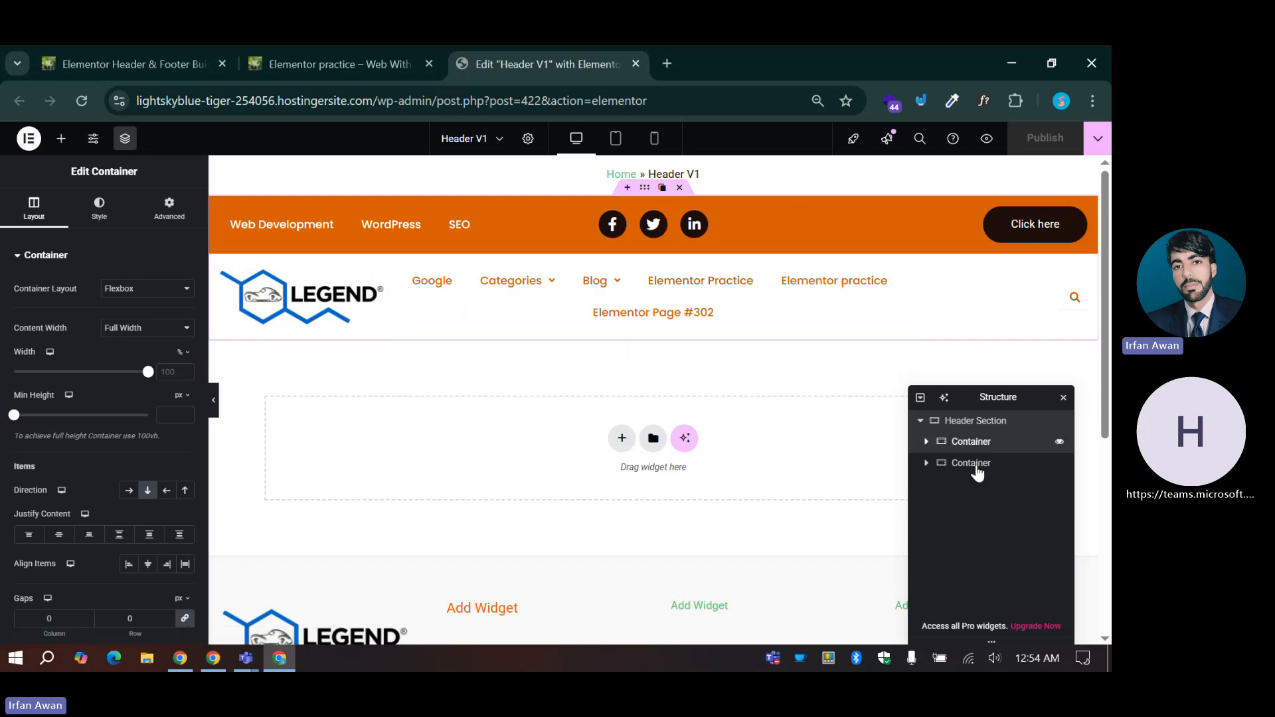
click(960, 421)
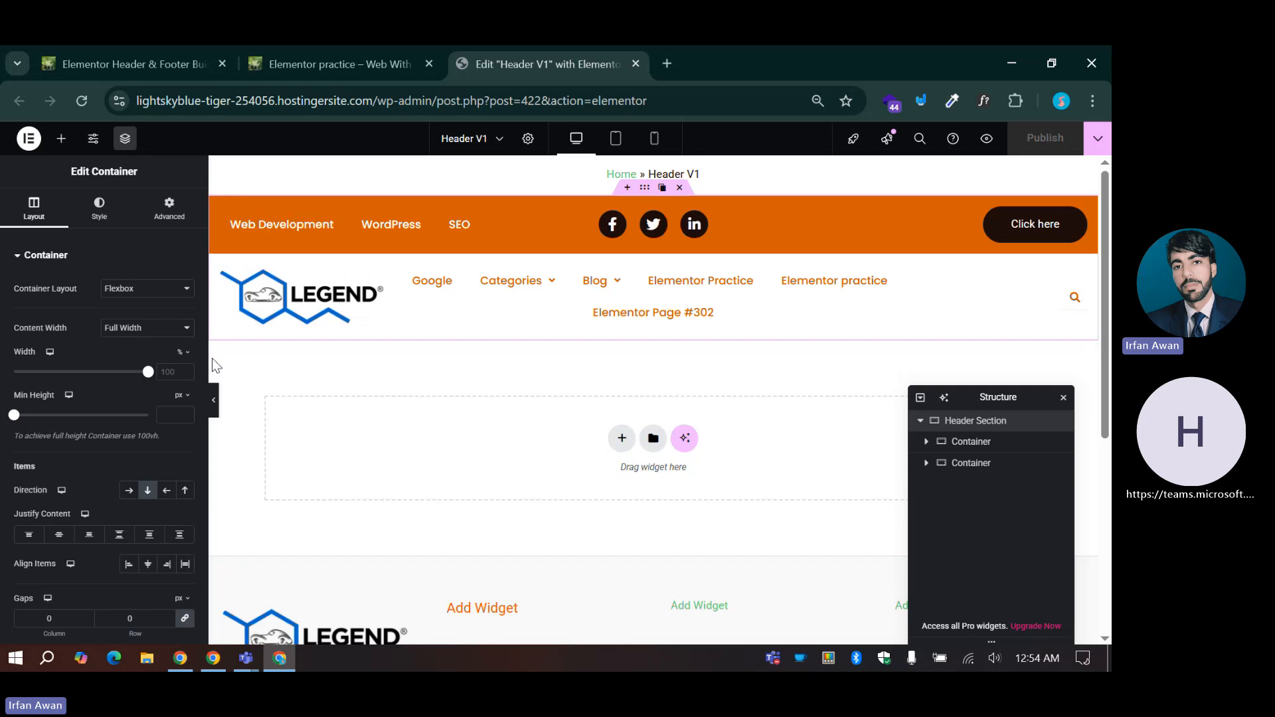
Step: Set the Header Section container's content width to Boxed and make the editor view smaller to check the layout
click(125, 330)
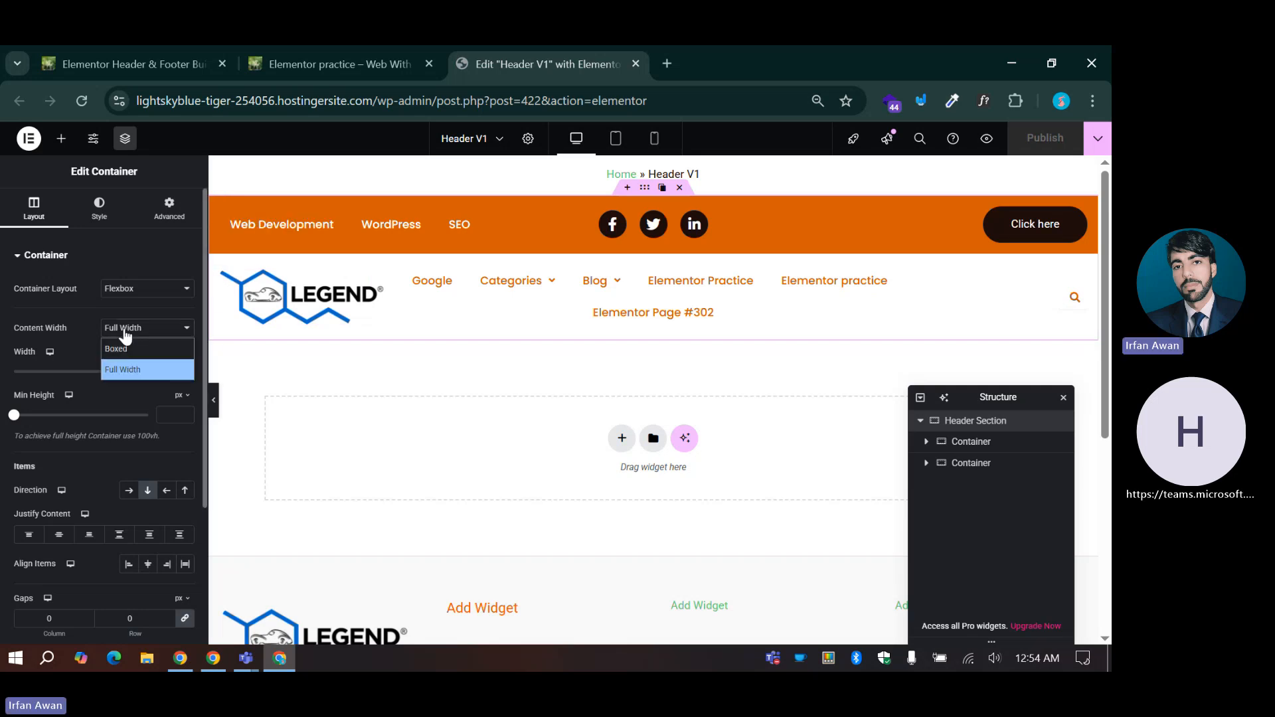
click(124, 353)
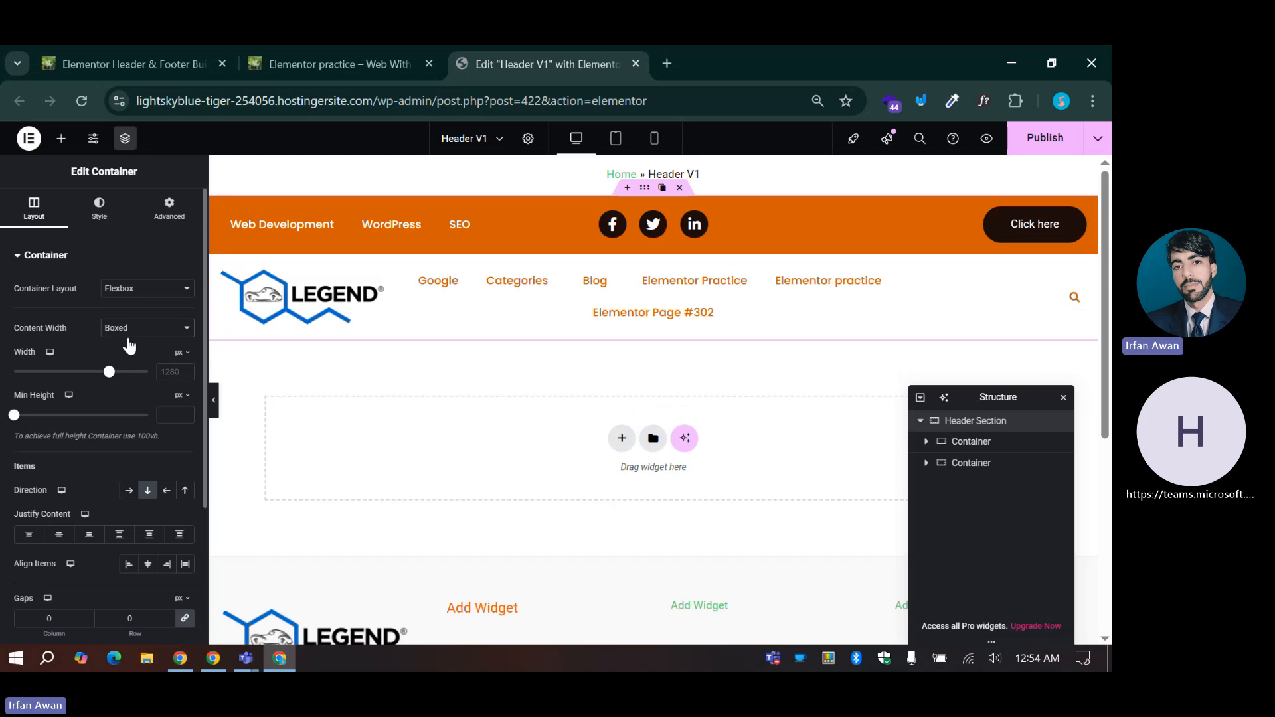
key(ctrl+minus)
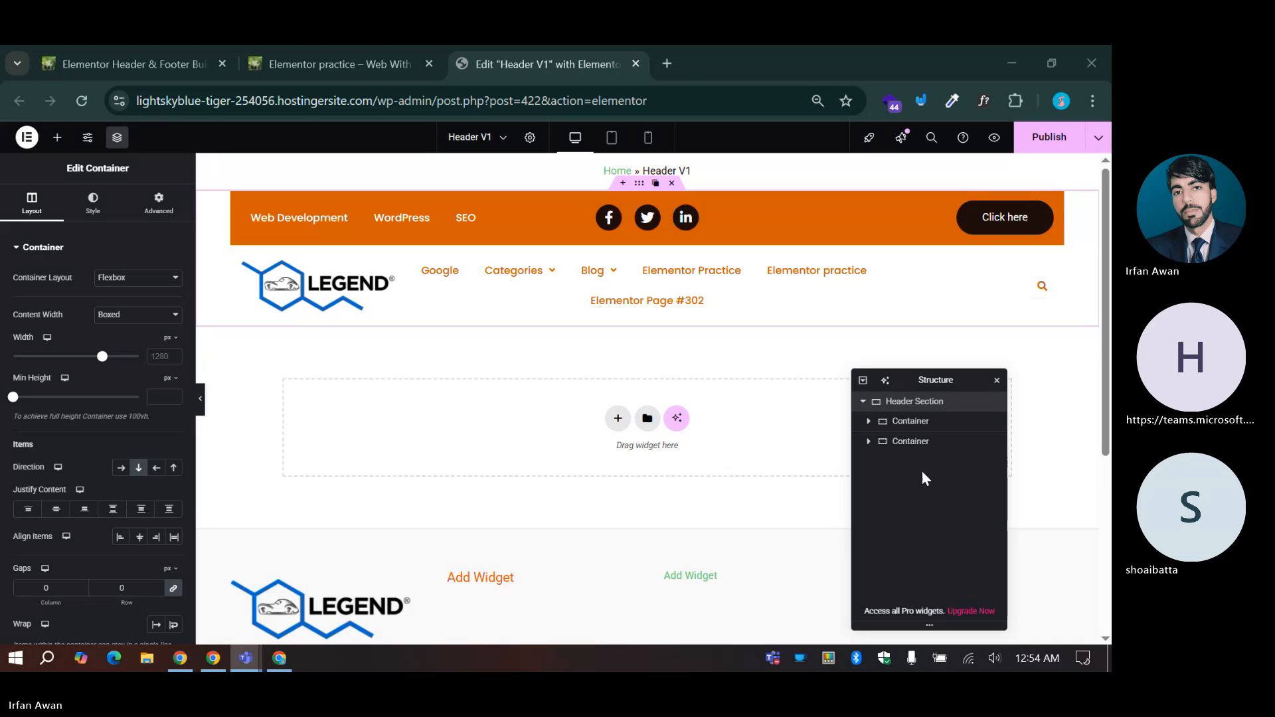
click(926, 408)
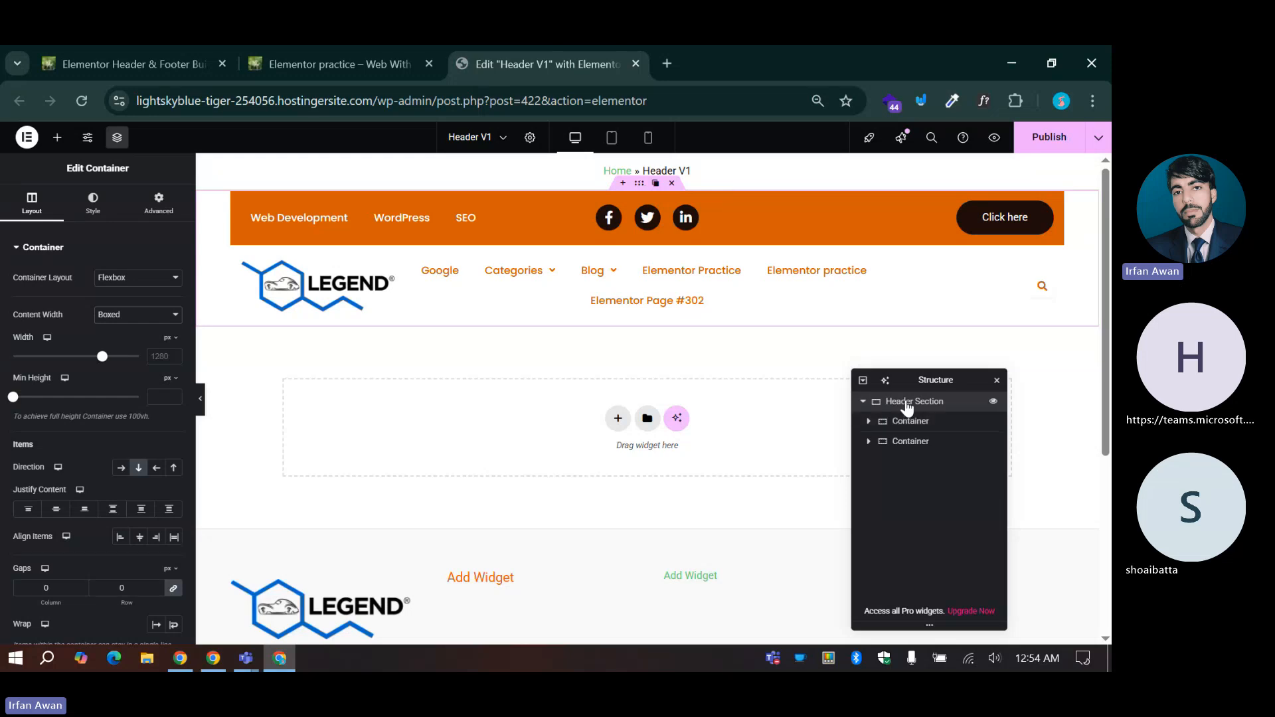
click(125, 315)
click(114, 328)
Step: Examine the live Elementor practice page from header to footer, comparing the alignment of its section content
click(359, 53)
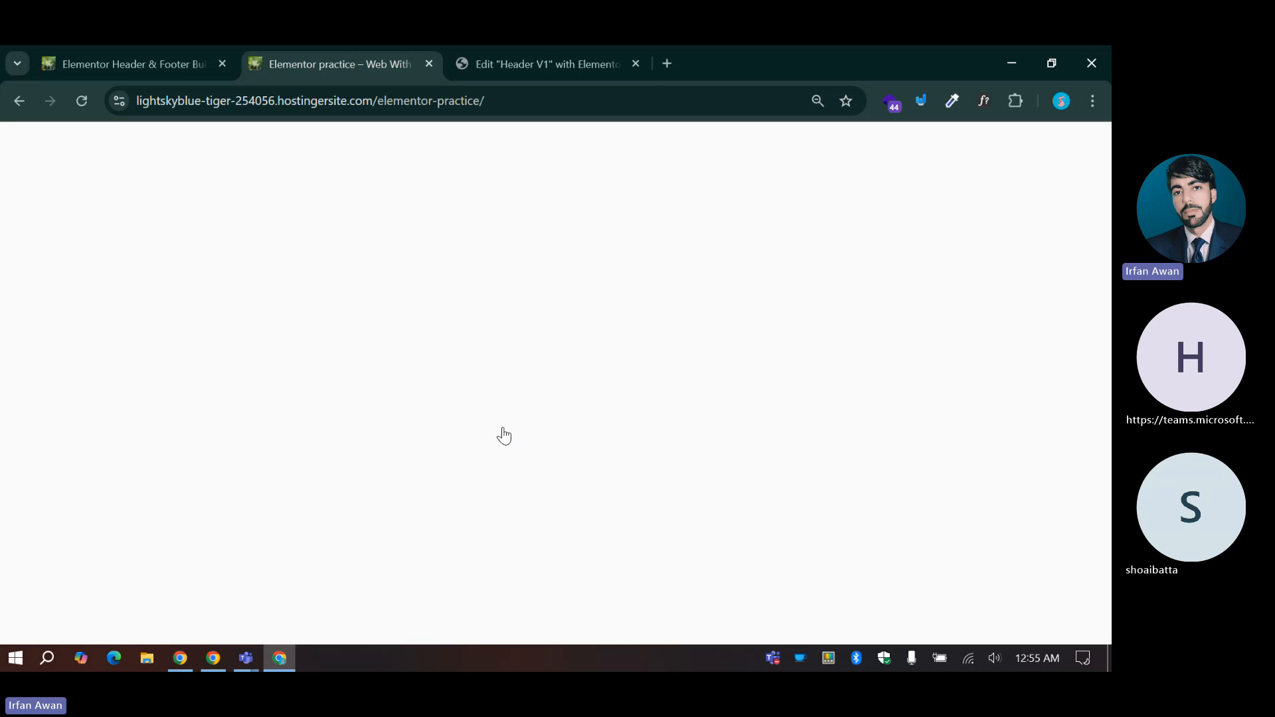
scroll(152, 421, down, 12)
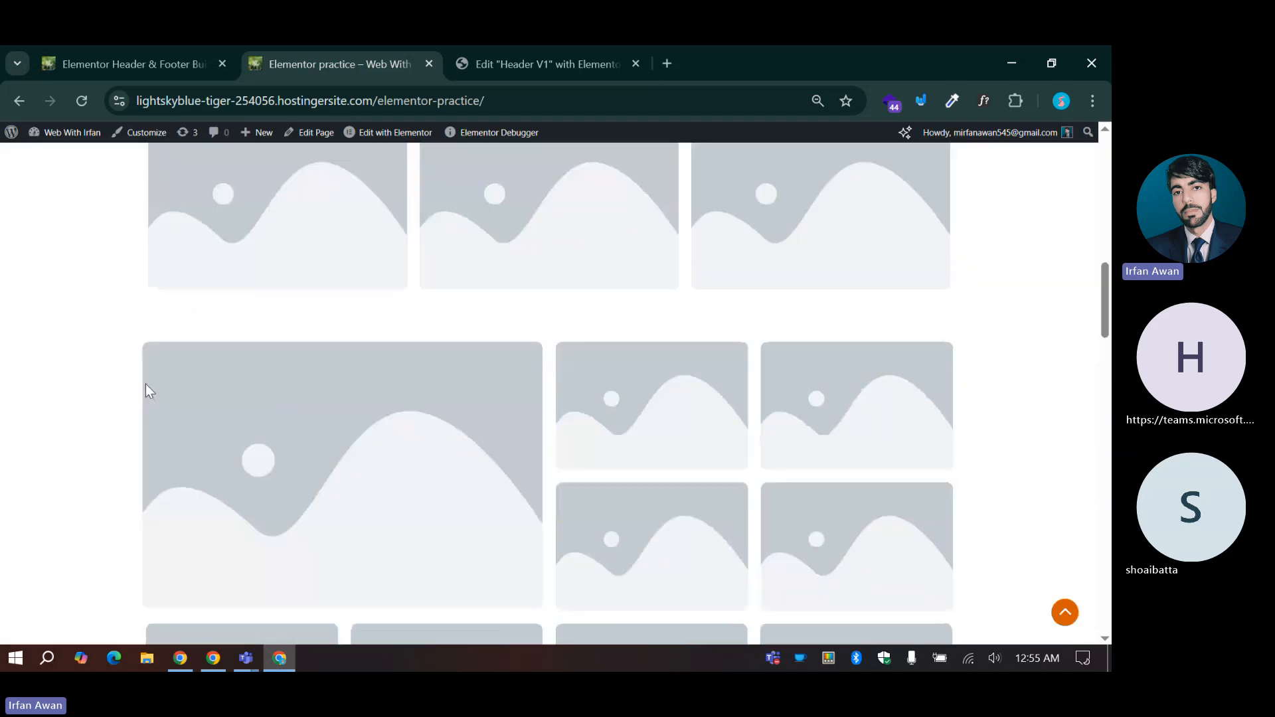
scroll(146, 385, down, 10)
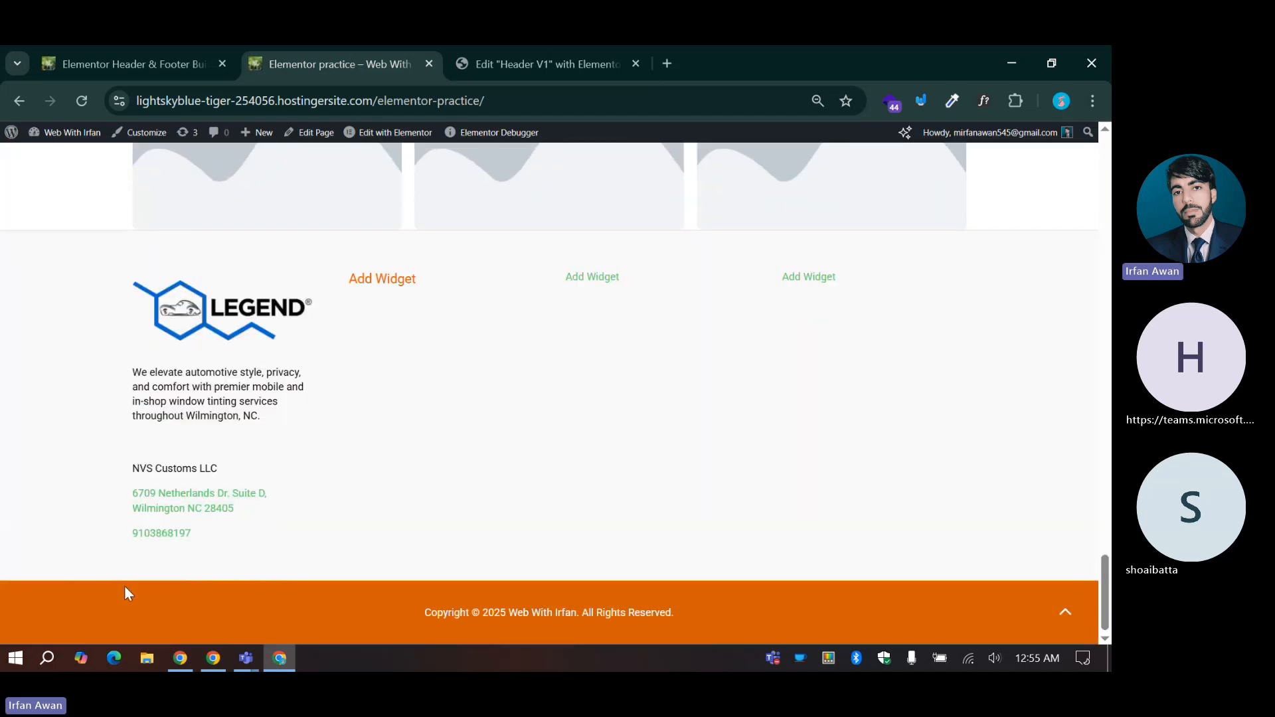
scroll(124, 525, up, 15)
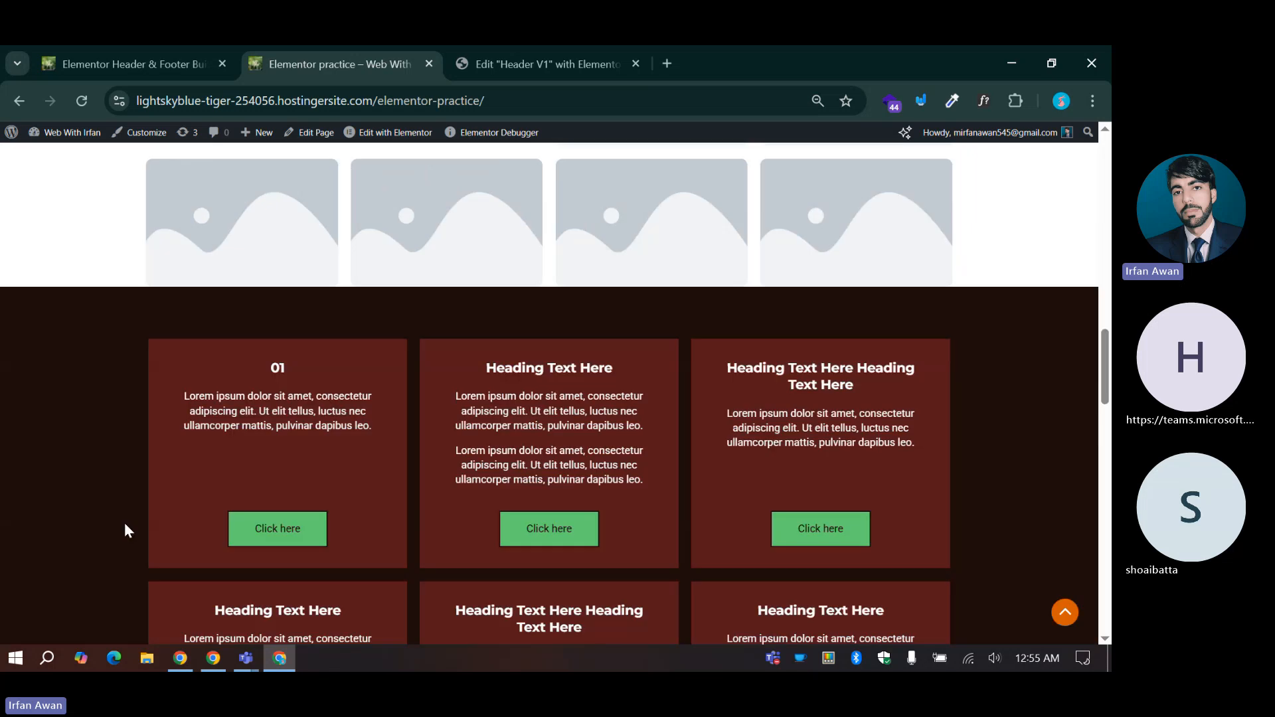
scroll(128, 529, up, 5)
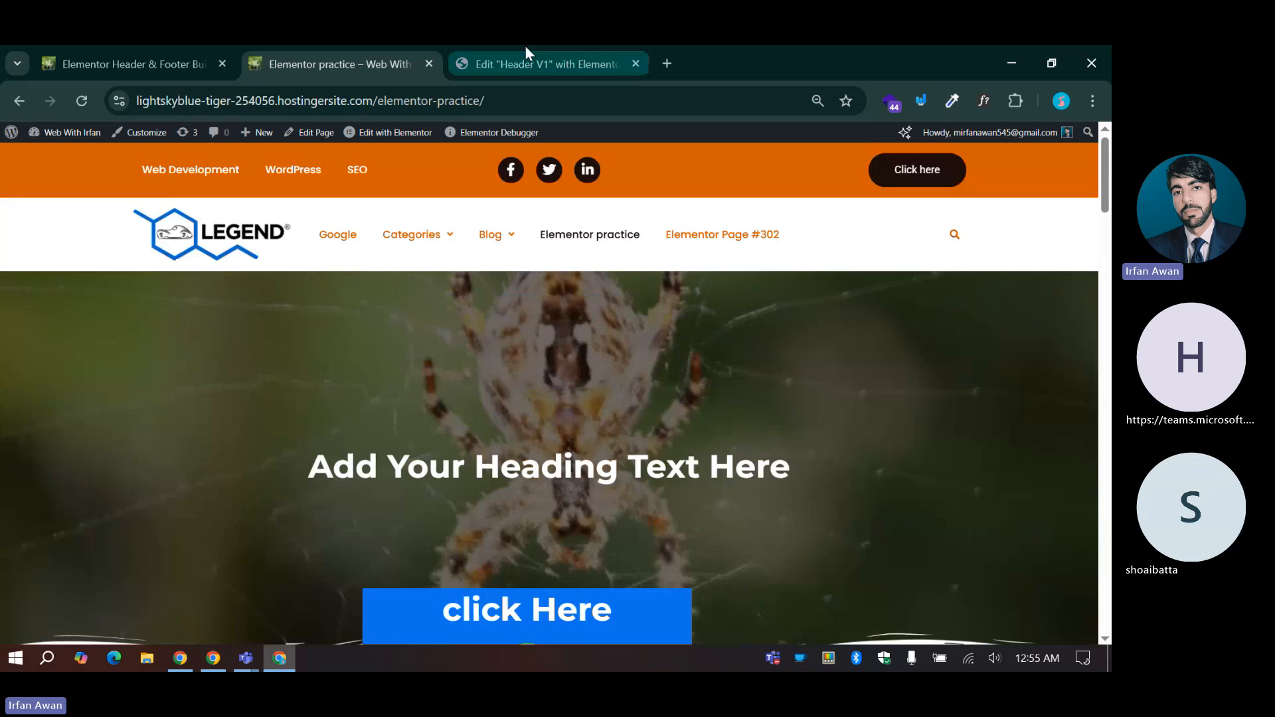
scroll(133, 412, down, 8)
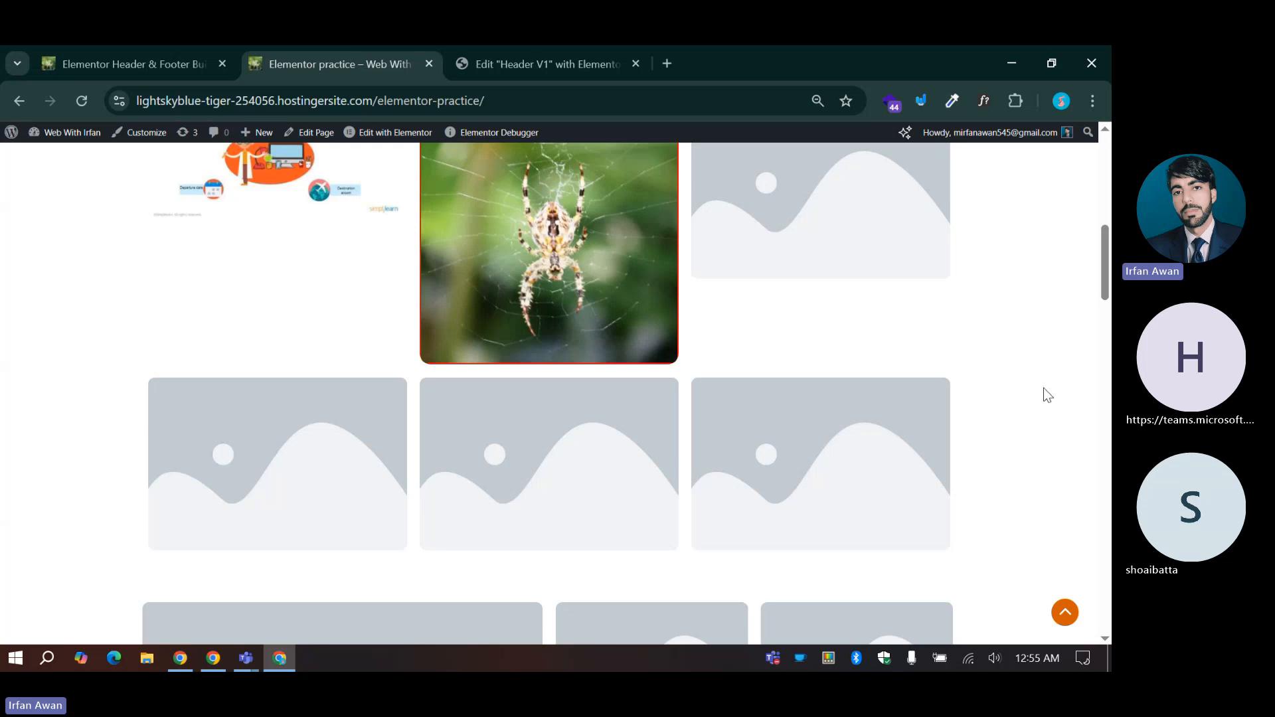
scroll(416, 439, up, 7)
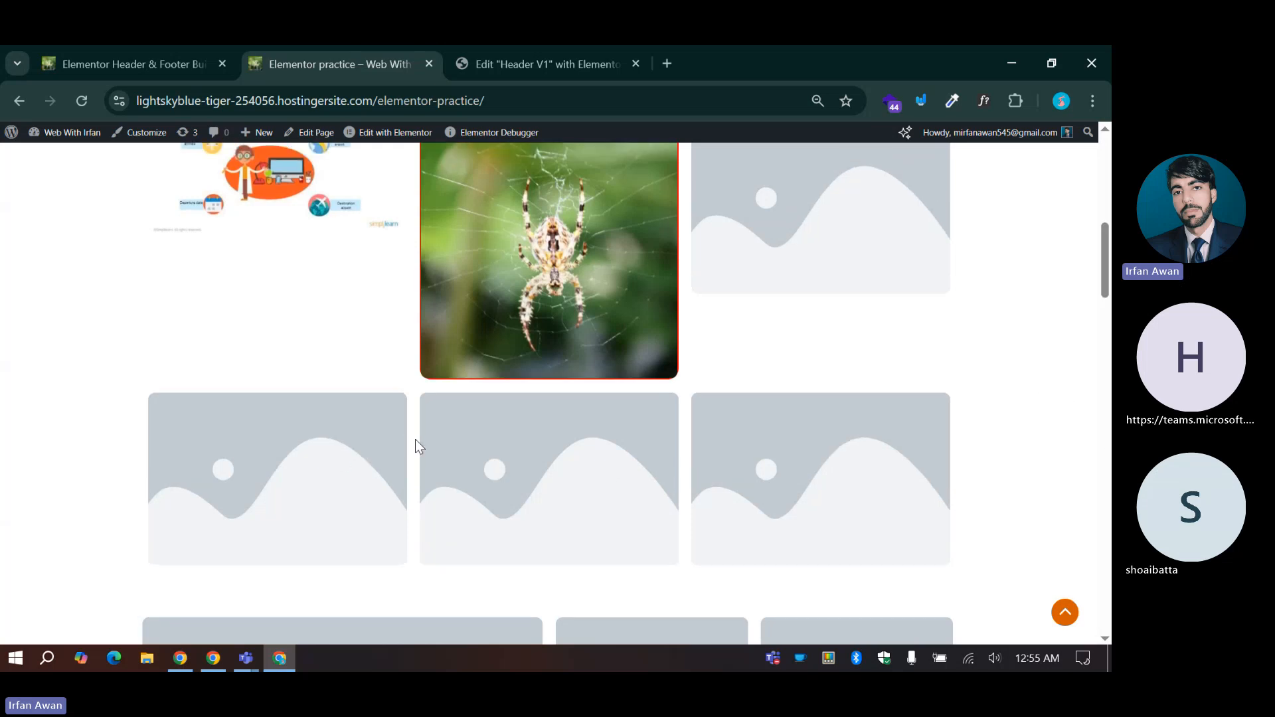
scroll(416, 443, up, 3)
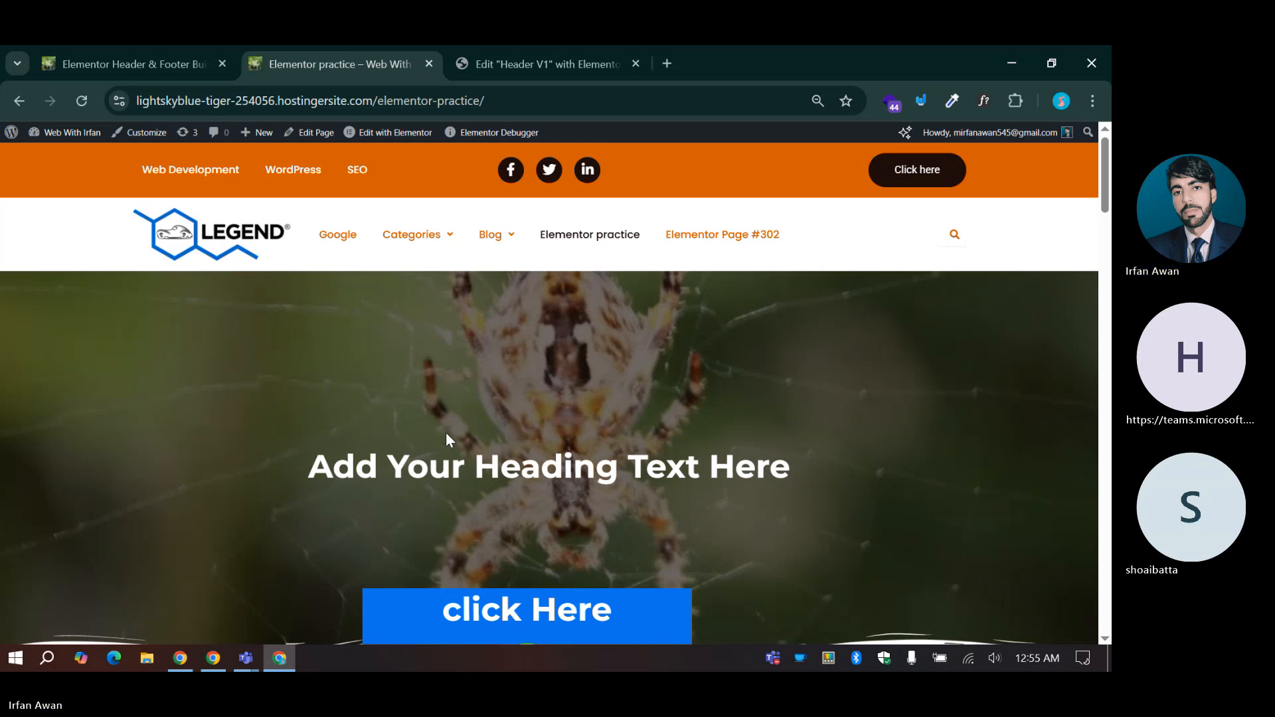
Step: Return to the Header V1 editor and add an empty single-column container below the Header Section
click(541, 46)
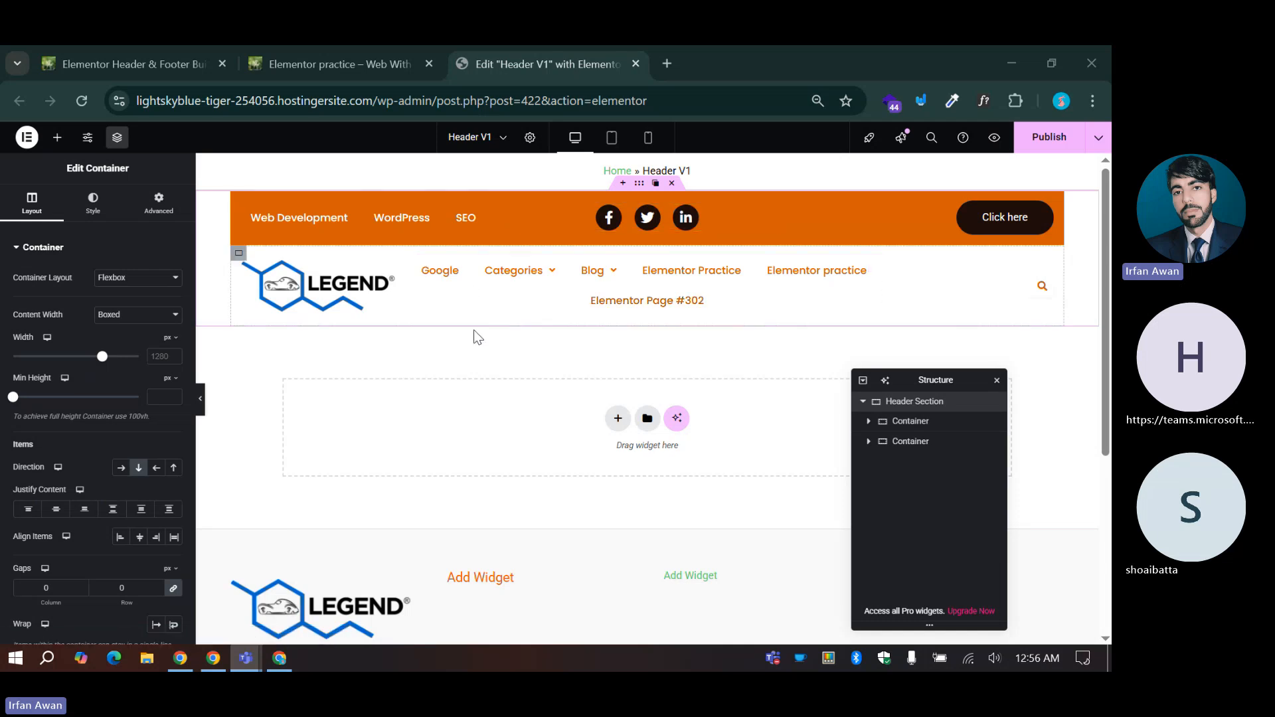
click(915, 405)
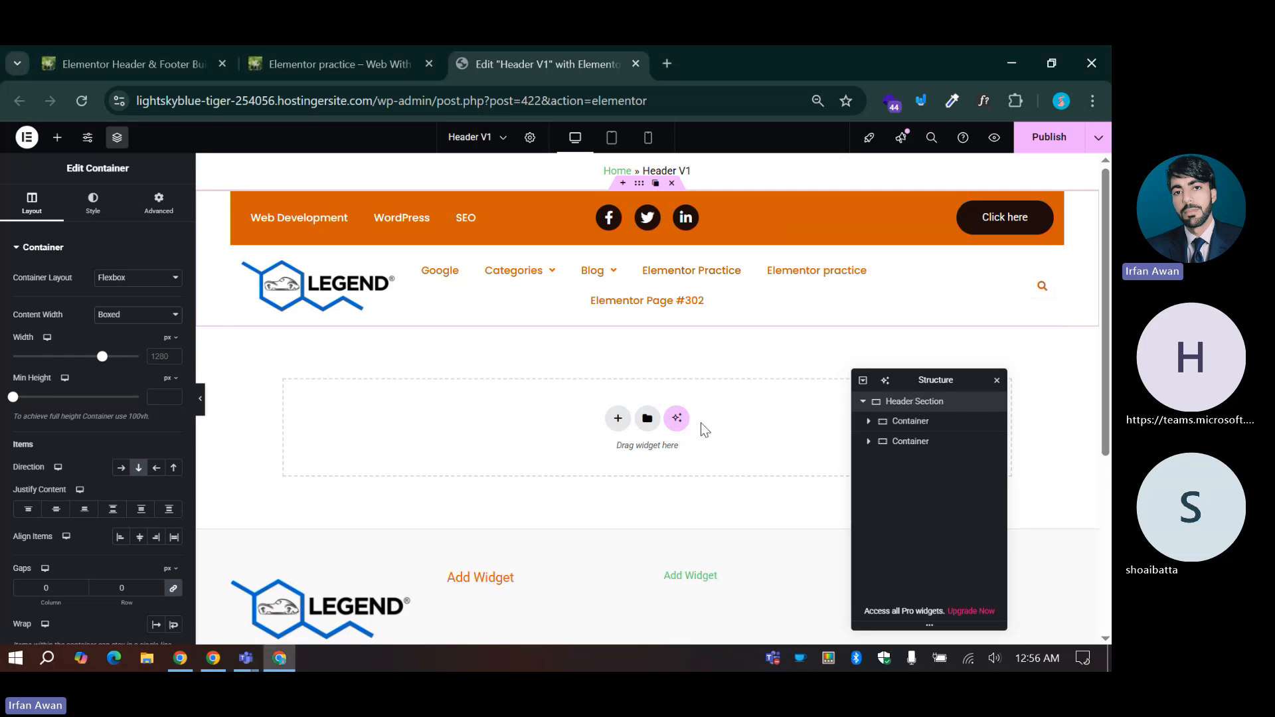
click(618, 418)
click(607, 460)
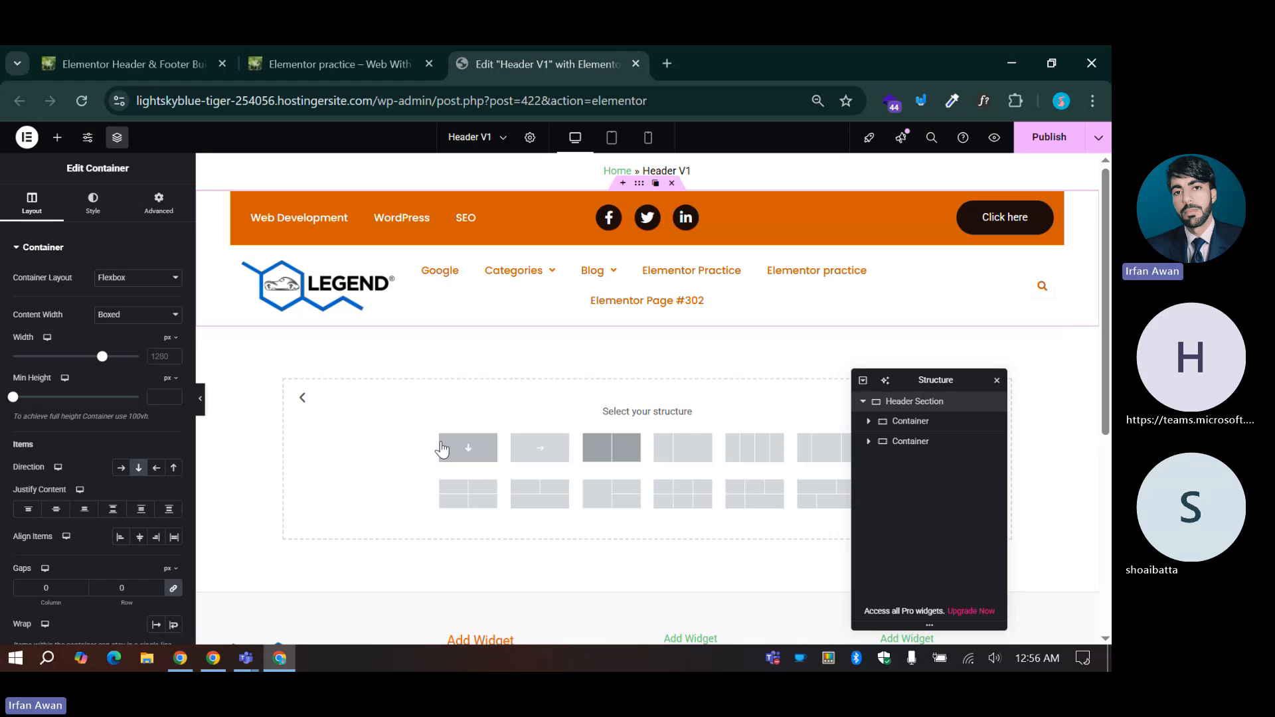
click(458, 447)
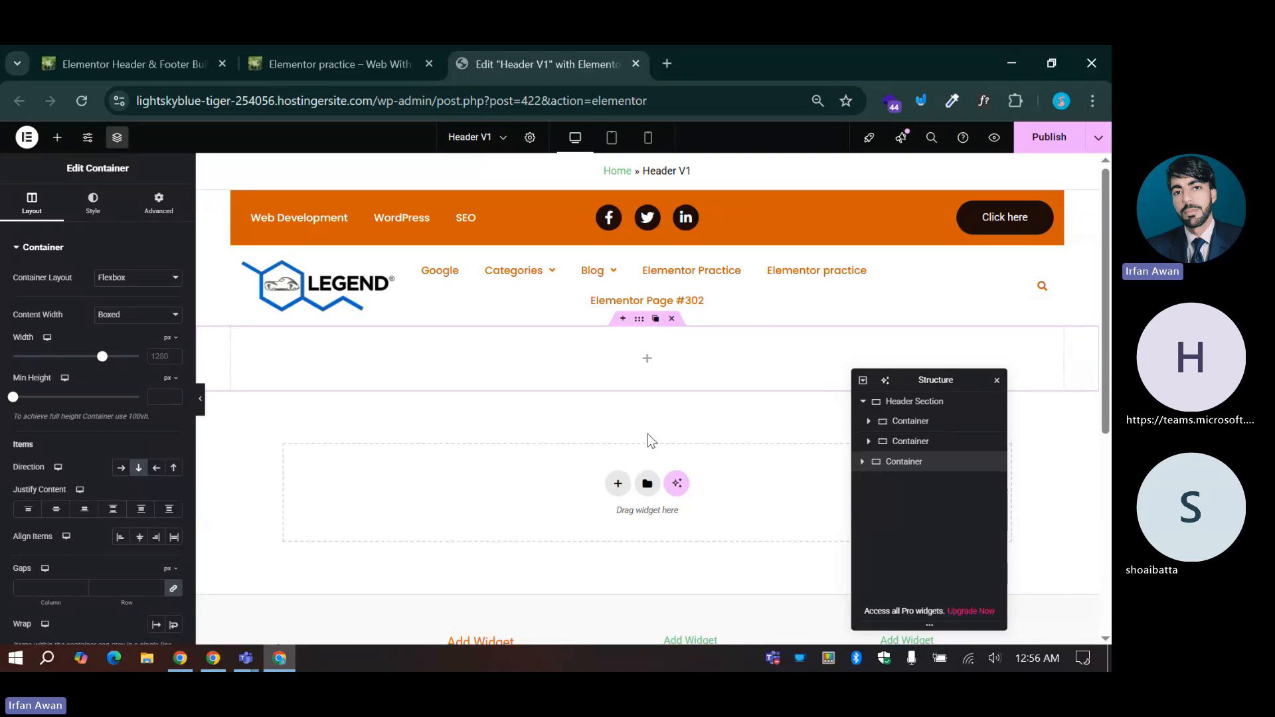
Step: Delete the empty container below the Header Section
scroll(643, 535, down, 5)
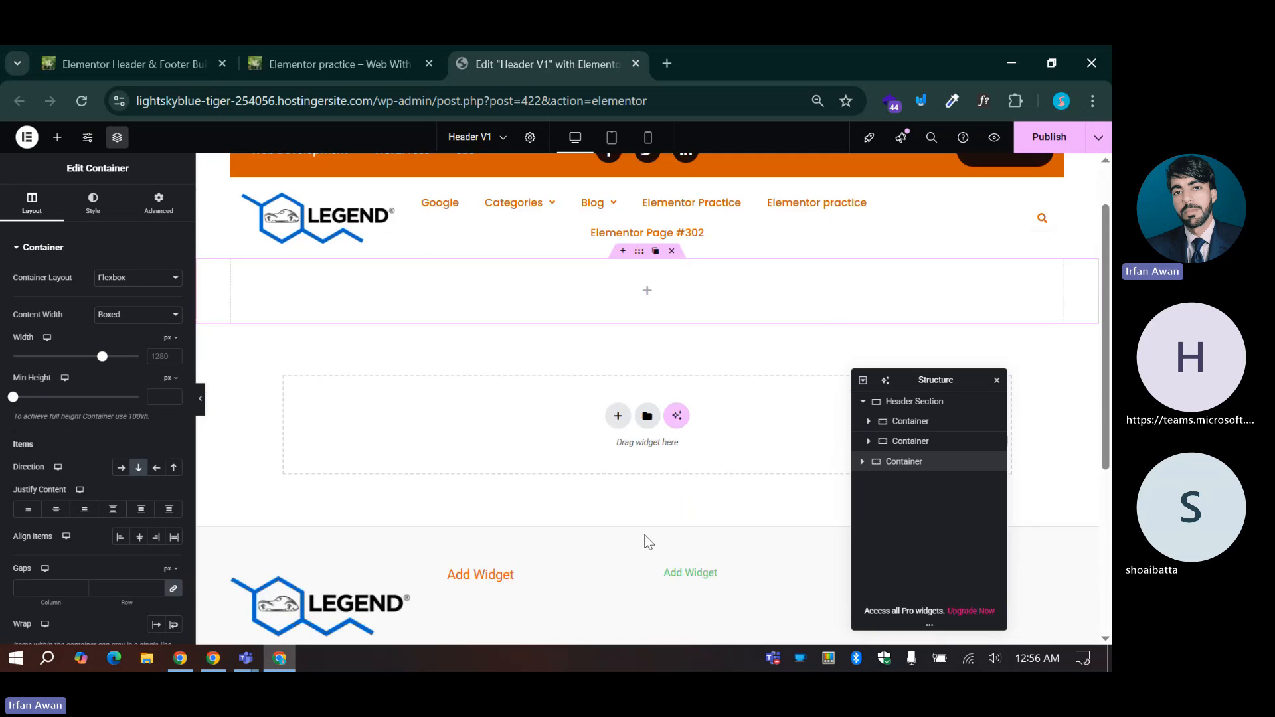
scroll(648, 459, up, 6)
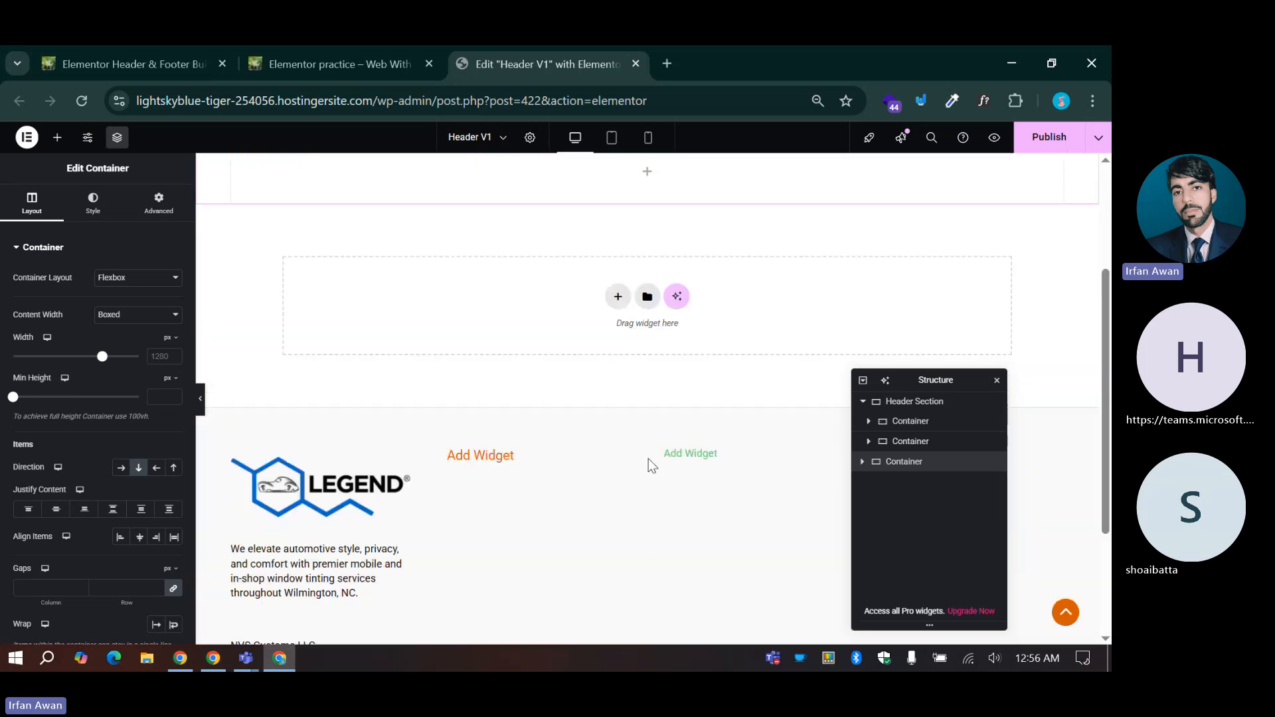
click(672, 320)
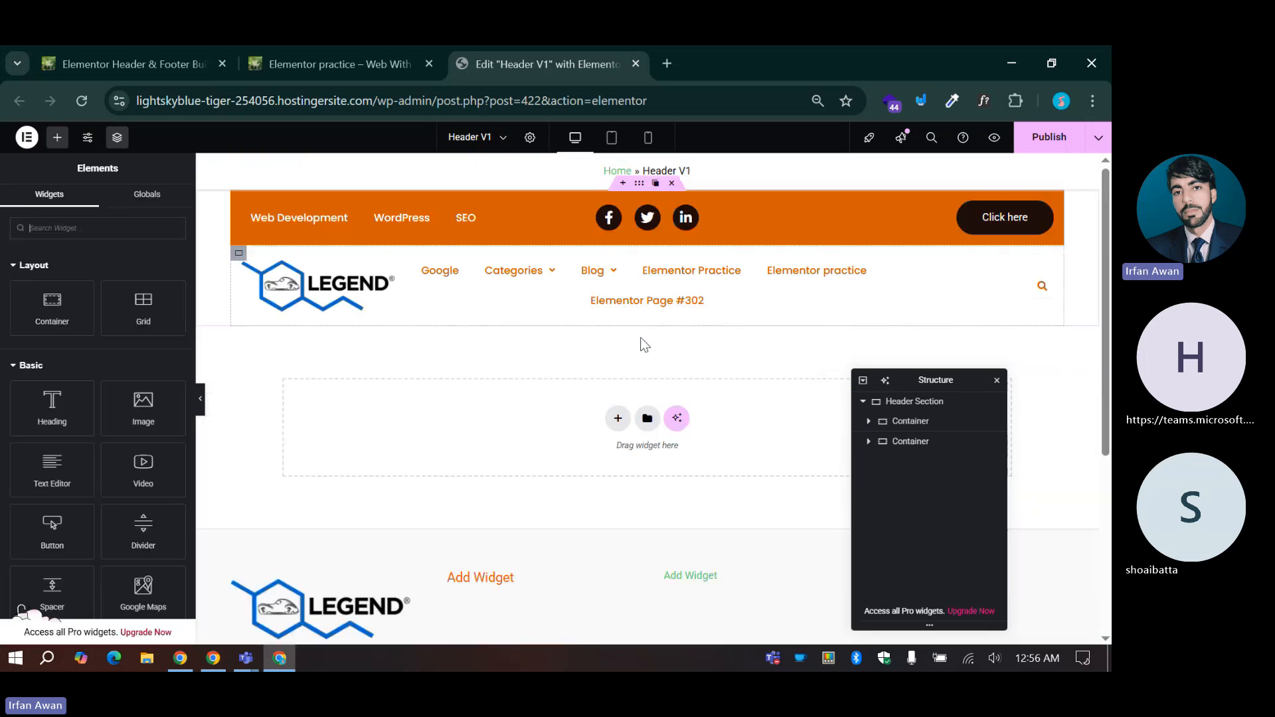
Step: Compare the Header Section and its child containers in the editor with the header rows on the live Elementor practice page
click(919, 403)
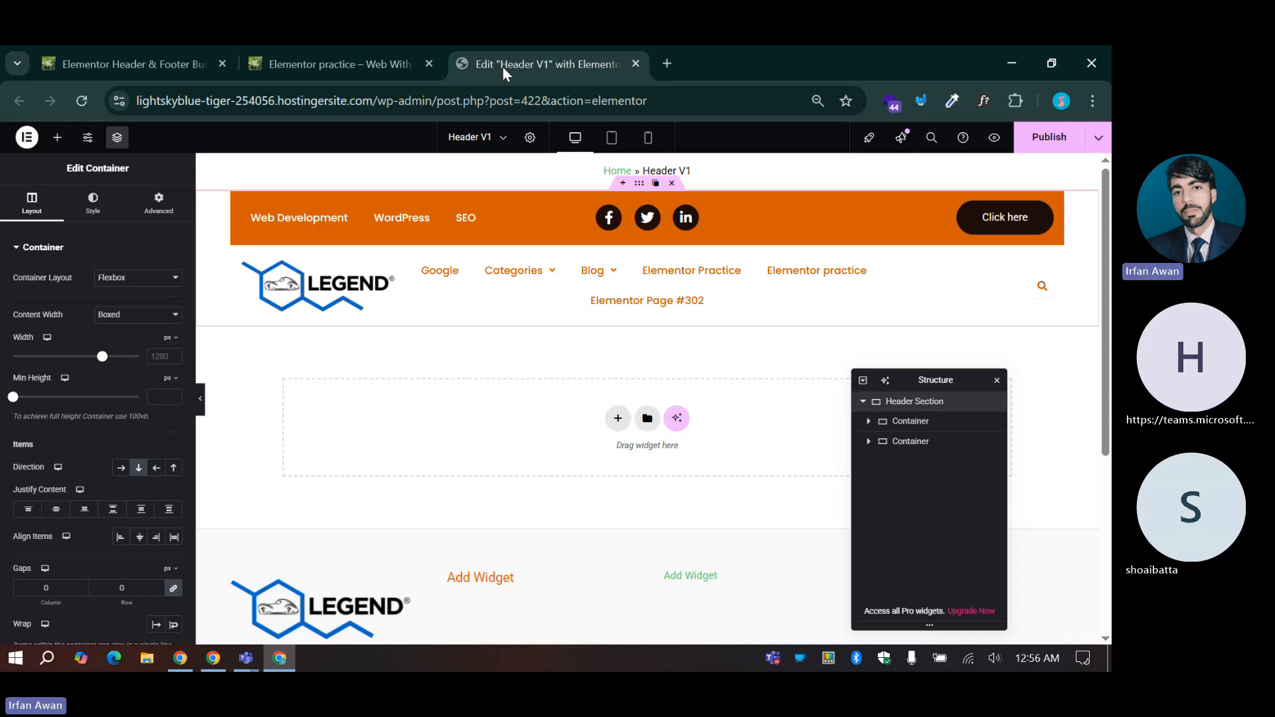
click(379, 55)
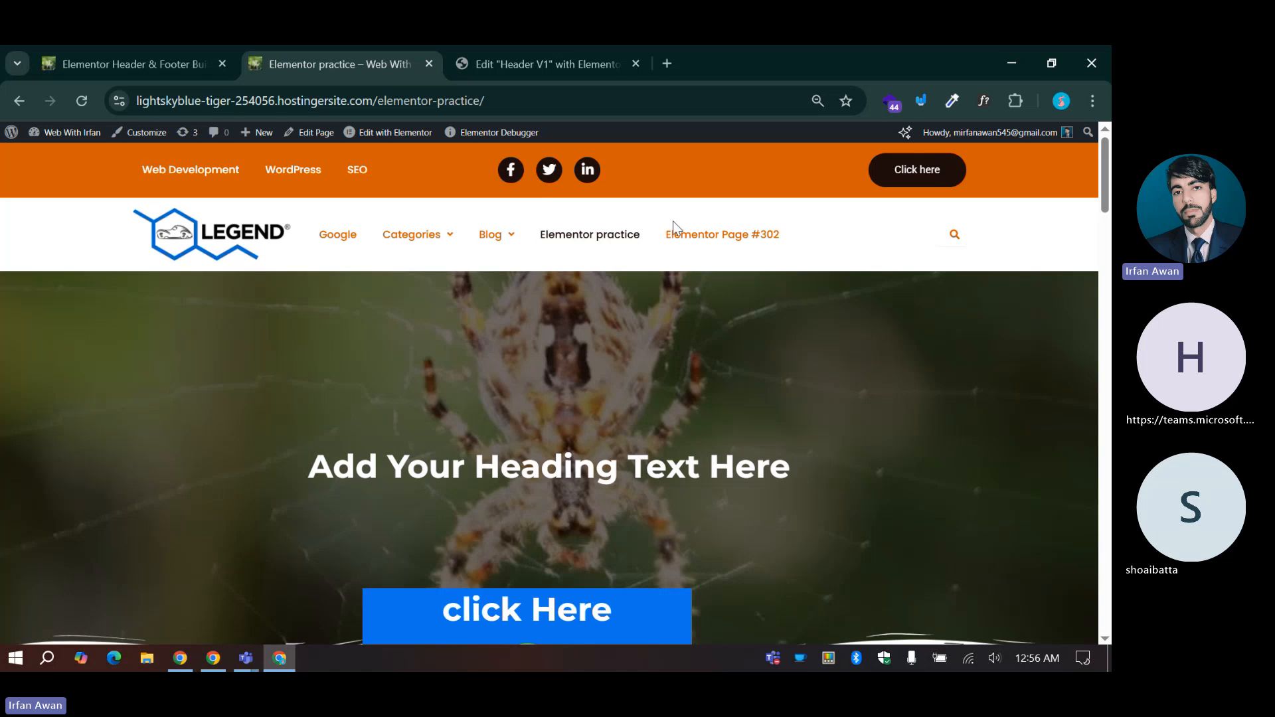
click(570, 53)
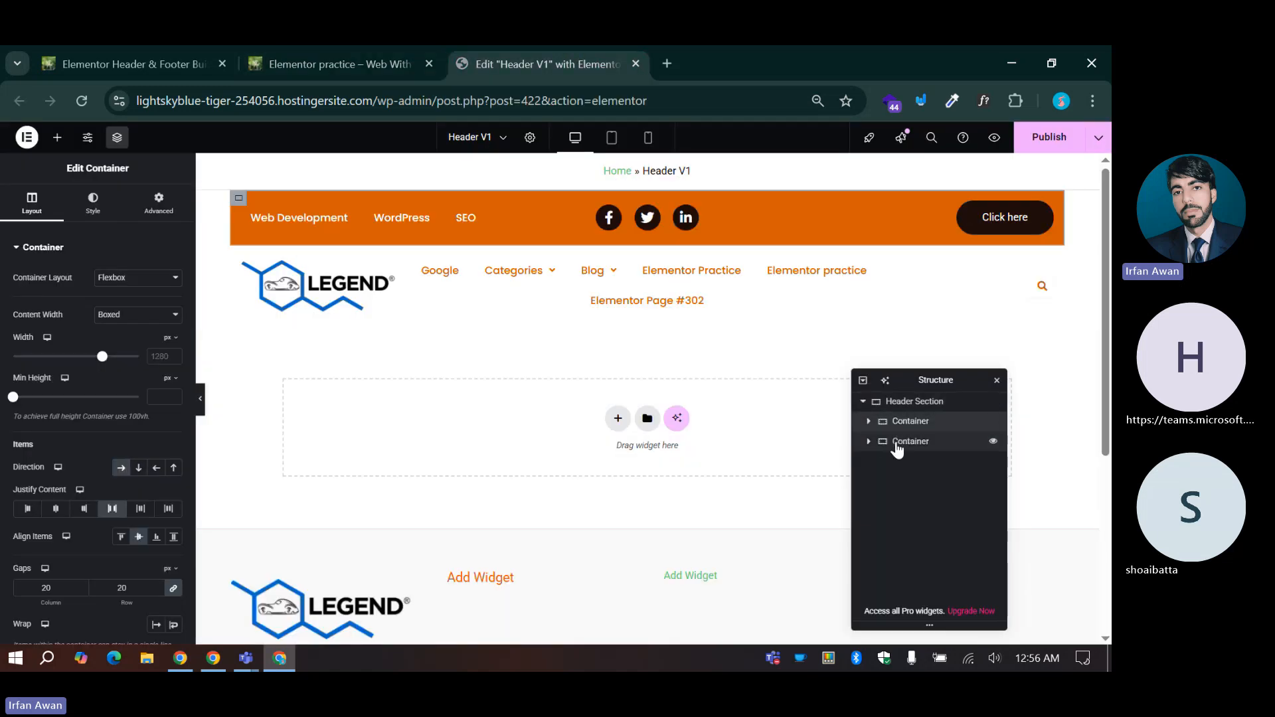
double_click(896, 442)
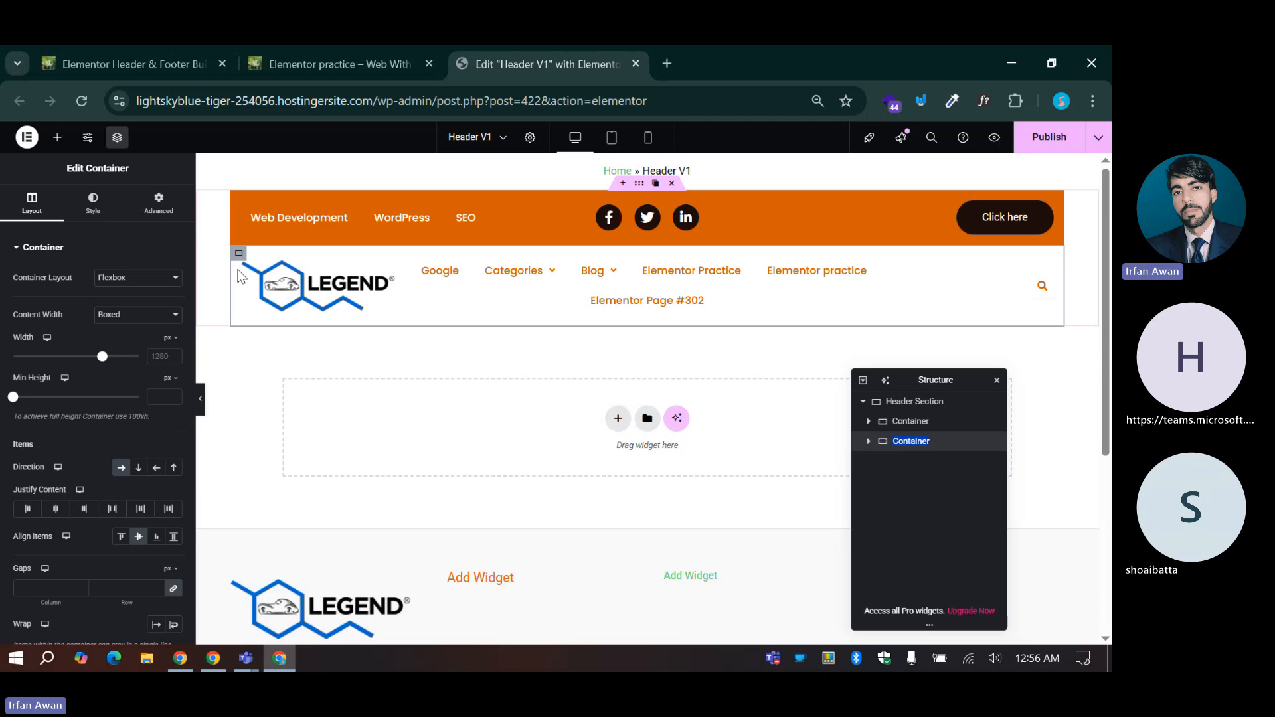
click(365, 53)
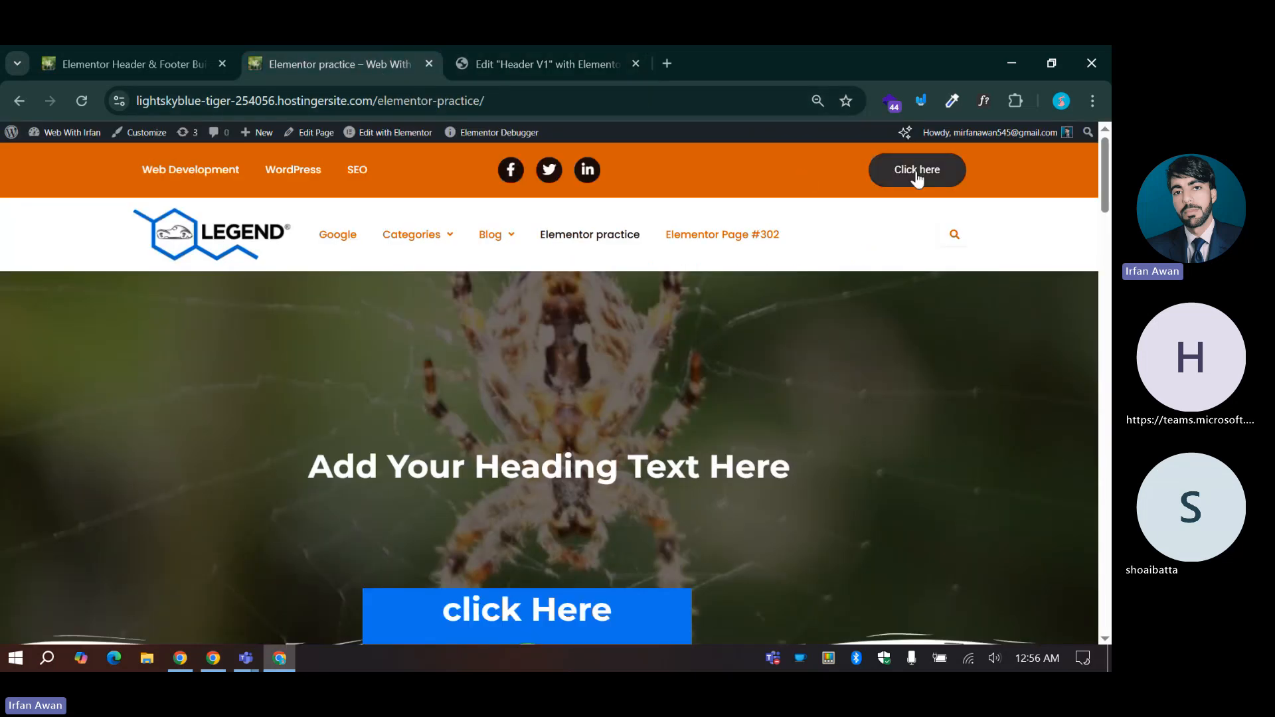
click(566, 52)
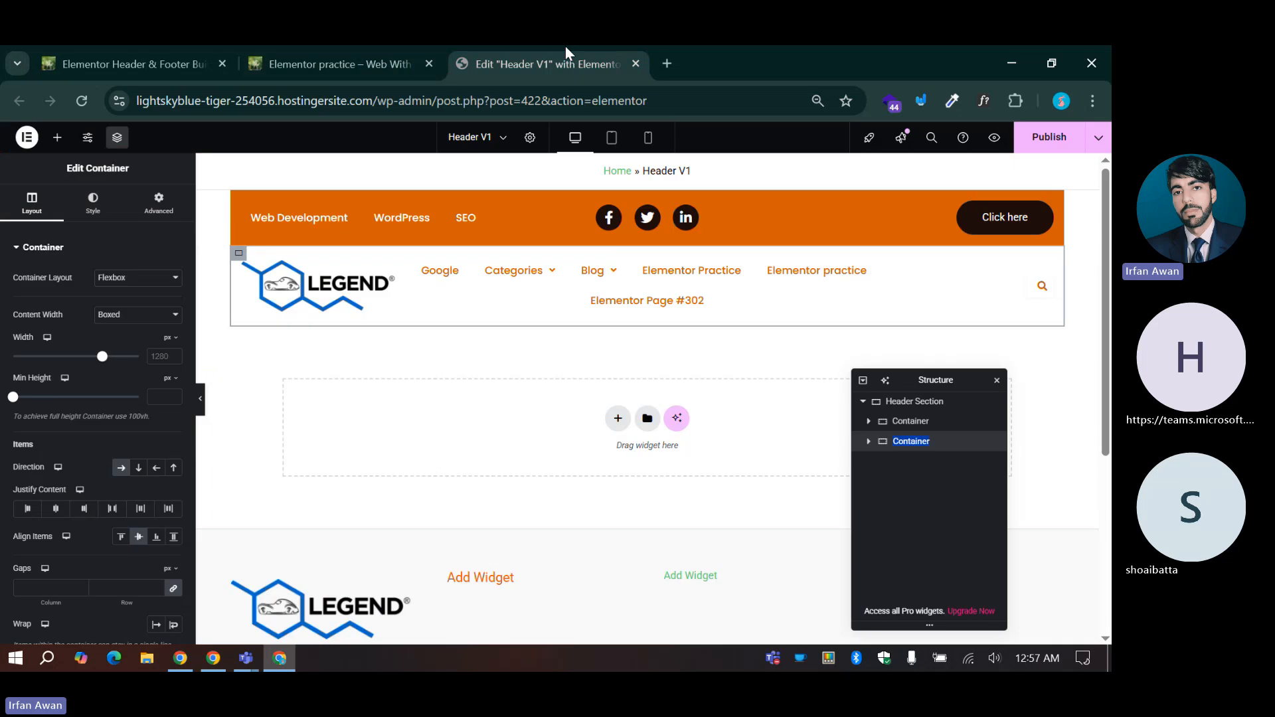
Step: Expand both child containers of the Header Section and inspect the column container holding the Click here button
click(869, 421)
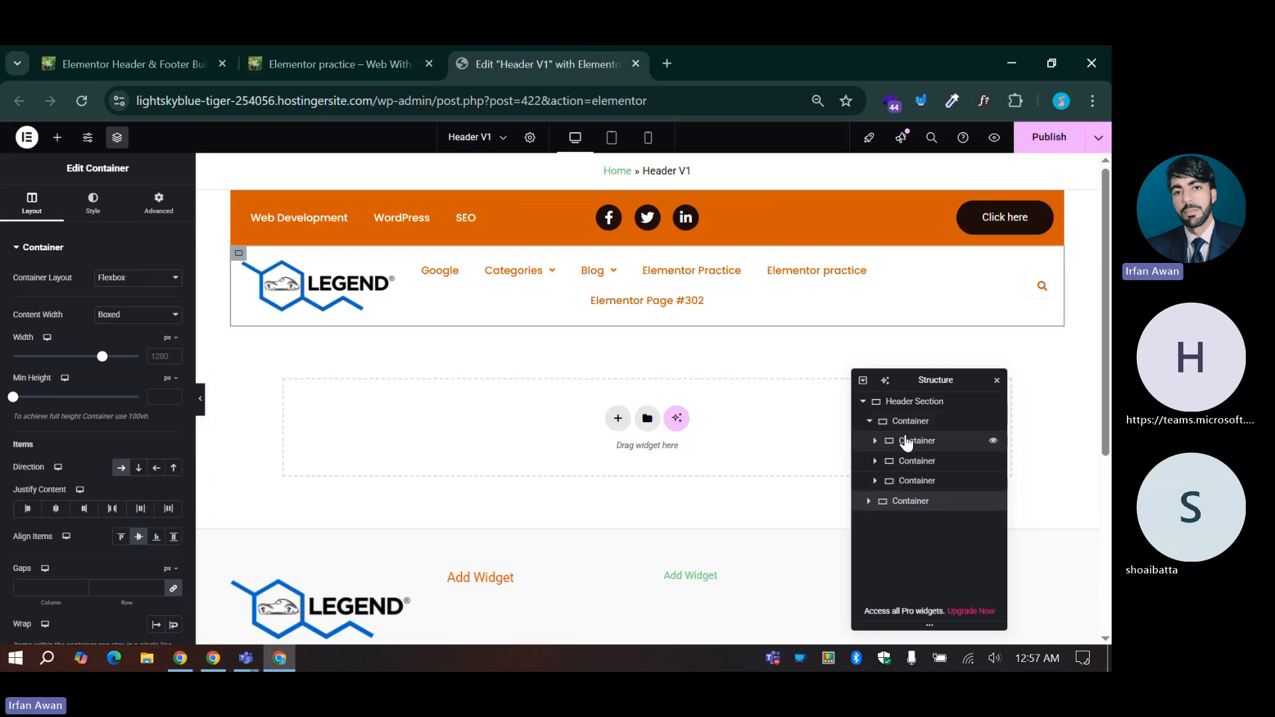
click(868, 500)
click(915, 482)
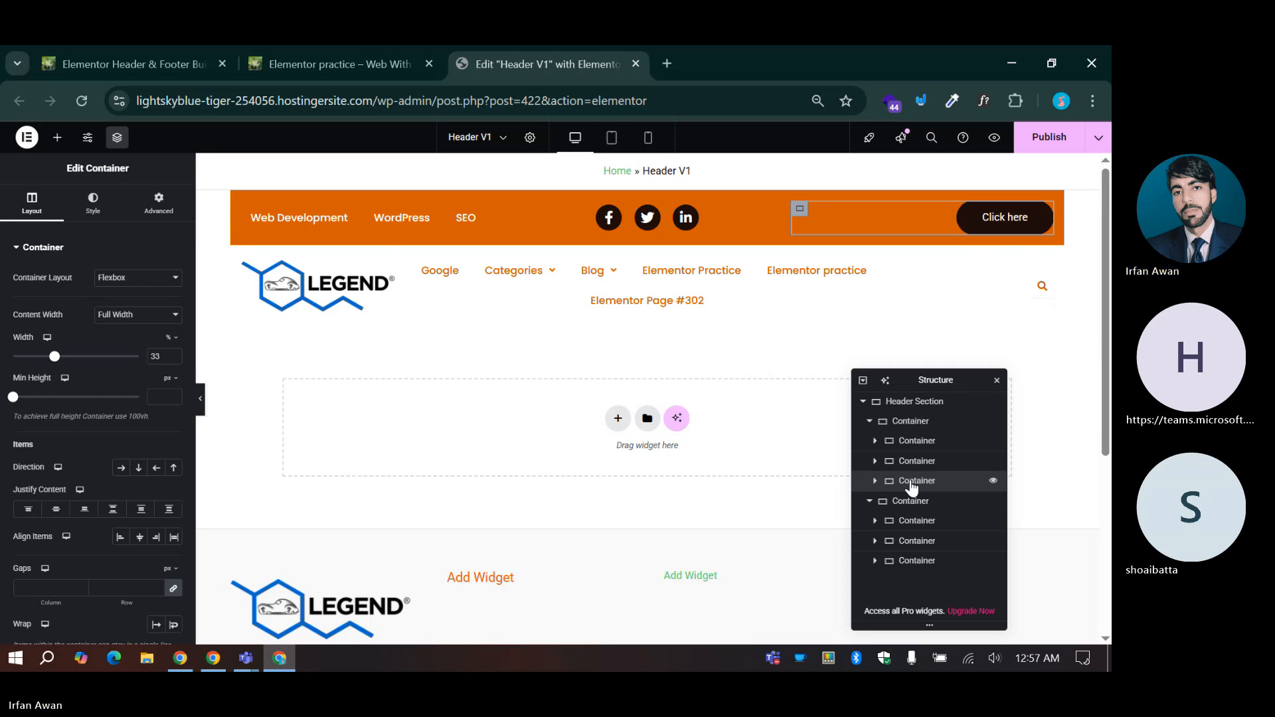
click(864, 403)
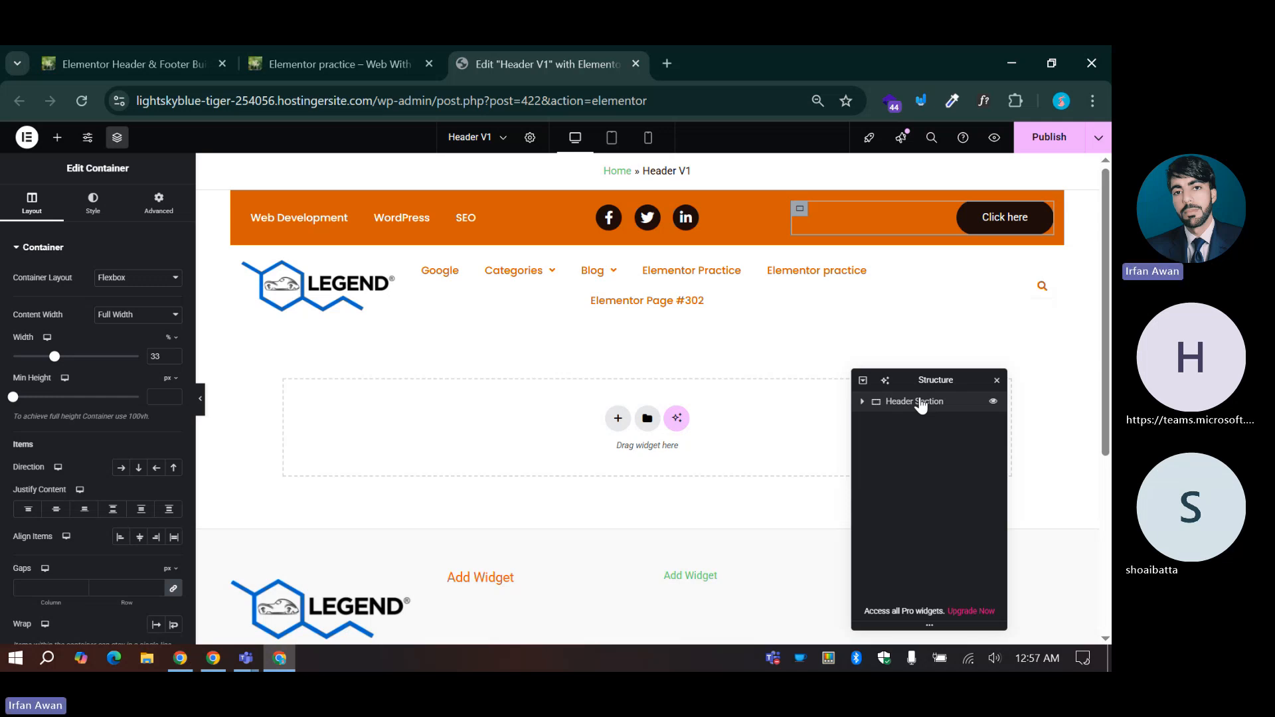
click(862, 402)
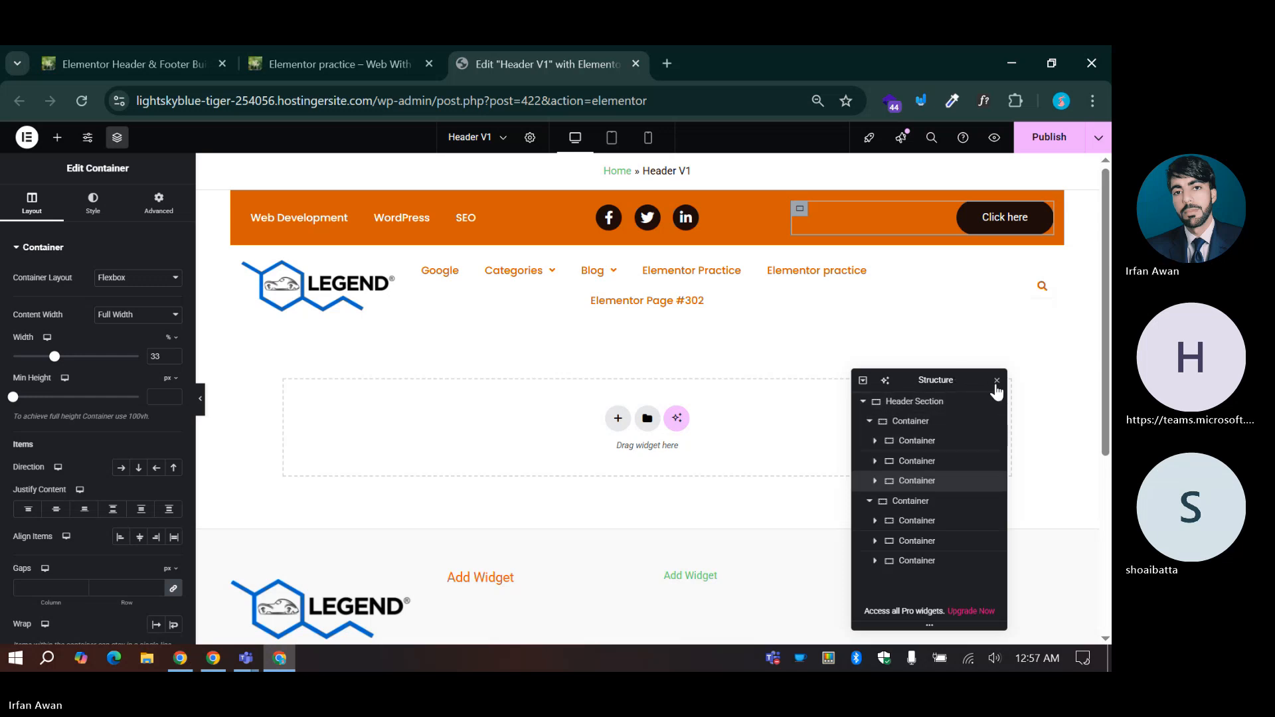
Step: Move the Structure panel closer to the header and check its container hierarchy against the live Elementor practice page
drag(921, 378, 983, 258)
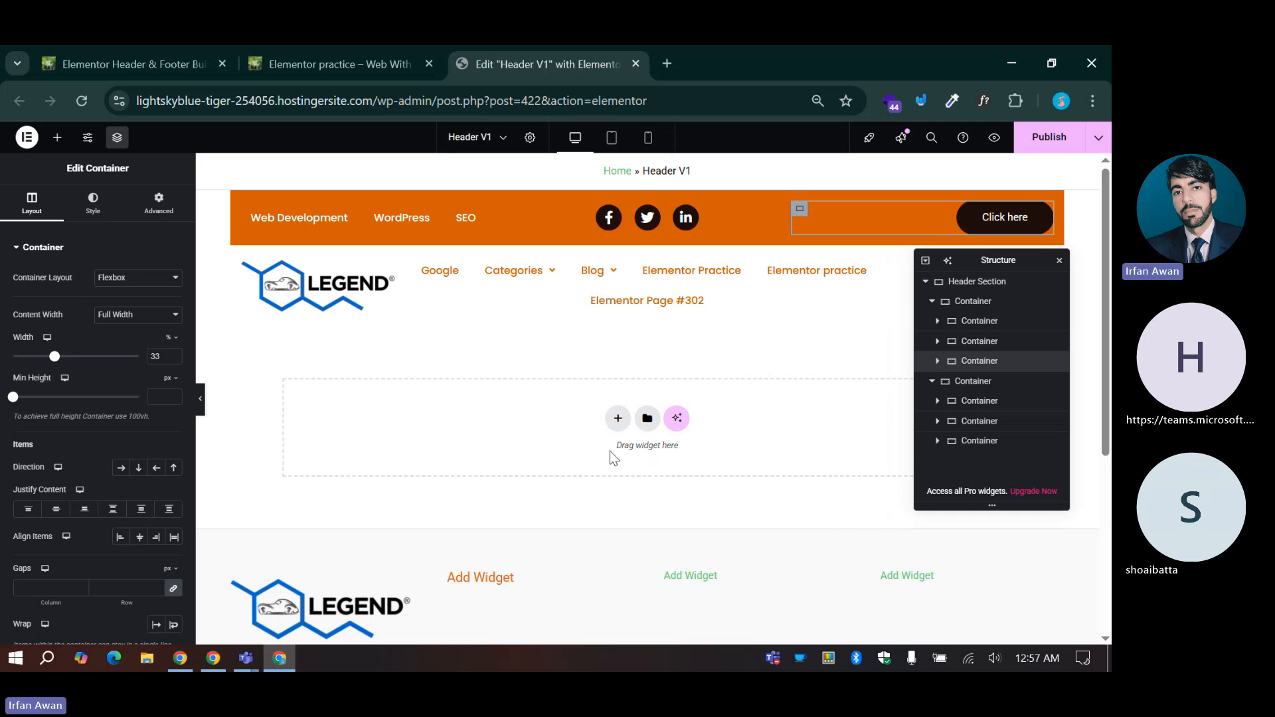
click(390, 47)
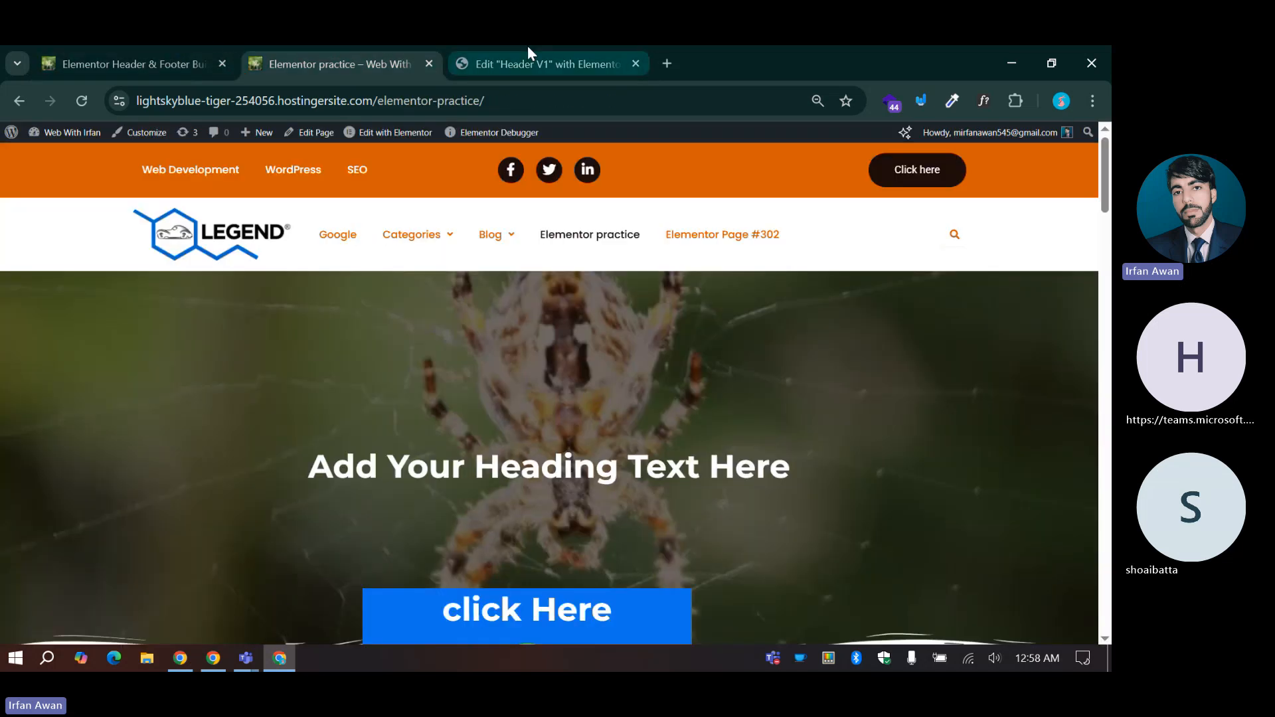
click(527, 45)
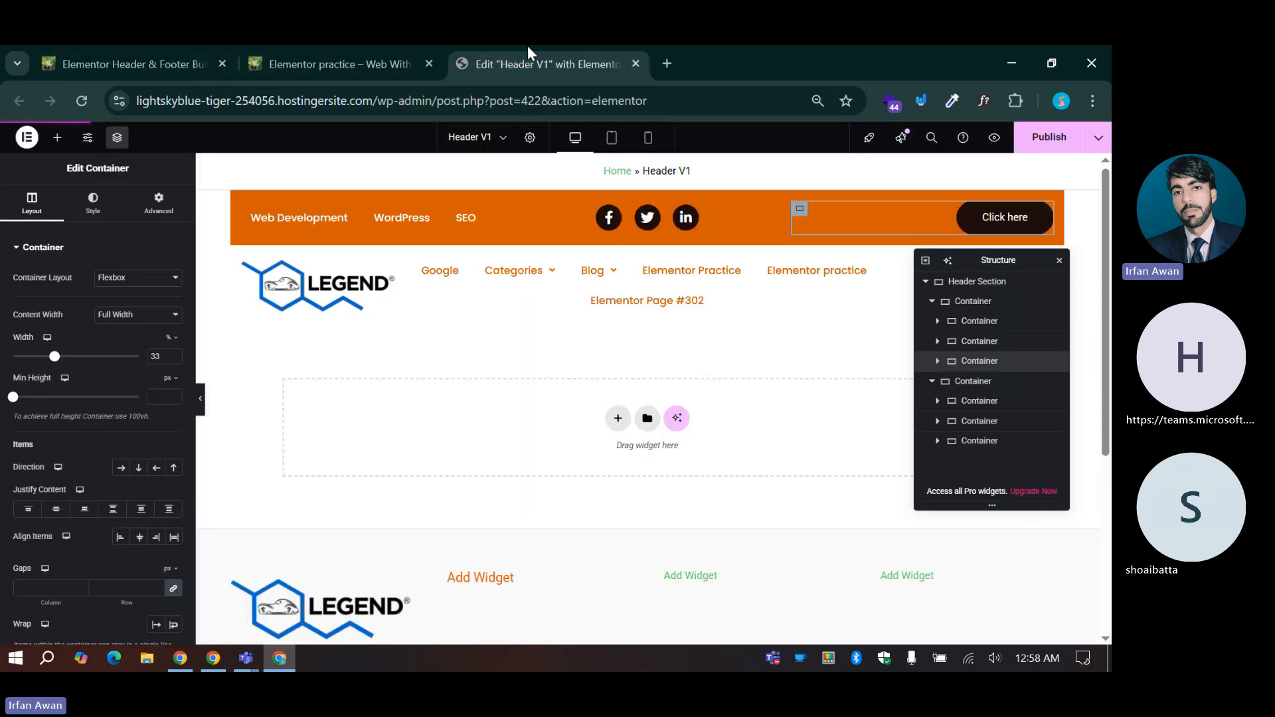
Step: Open Elementor's Theme Builder in a new browser tab and look over its header and footer parts
click(338, 54)
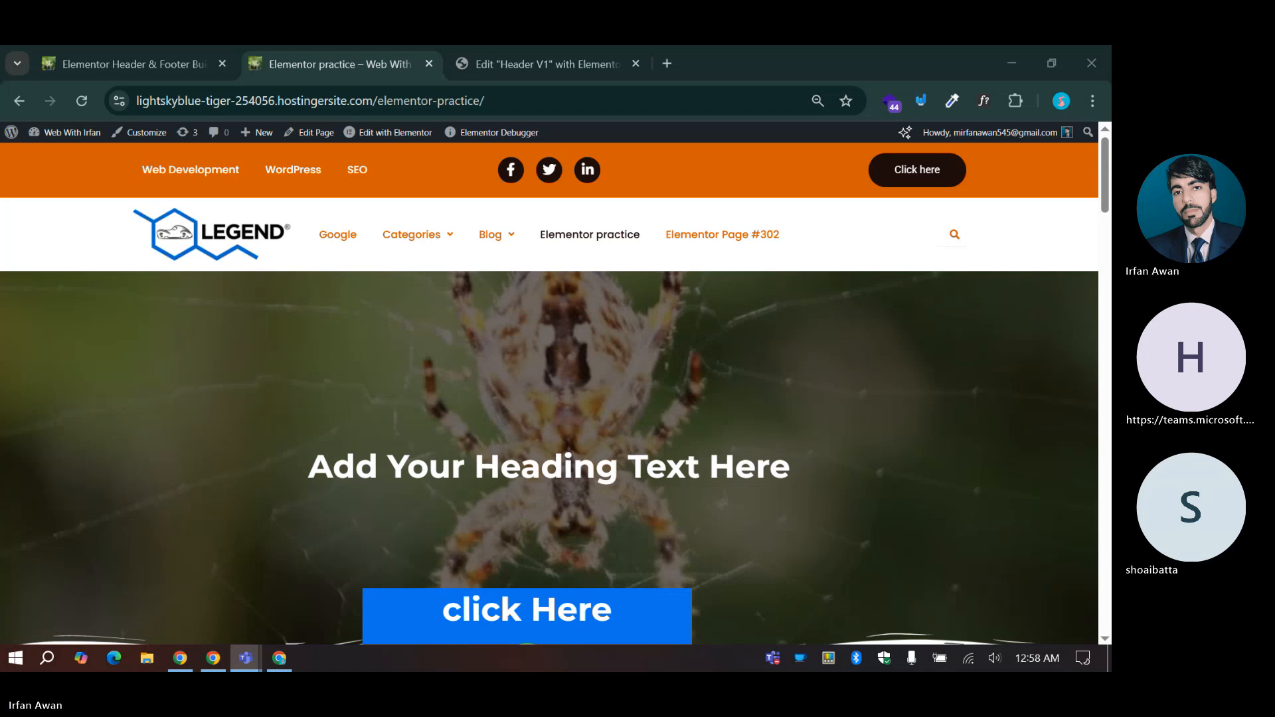
click(103, 46)
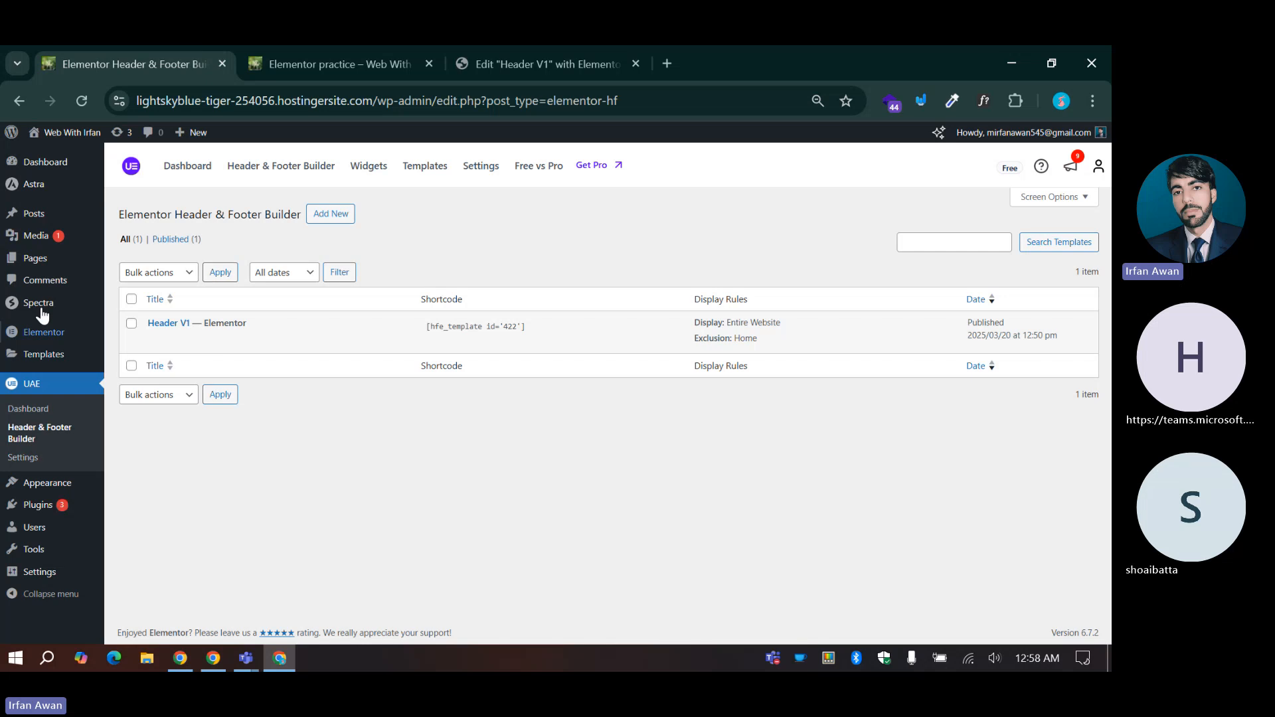
mouse_move(77, 342)
mouse_move(44, 356)
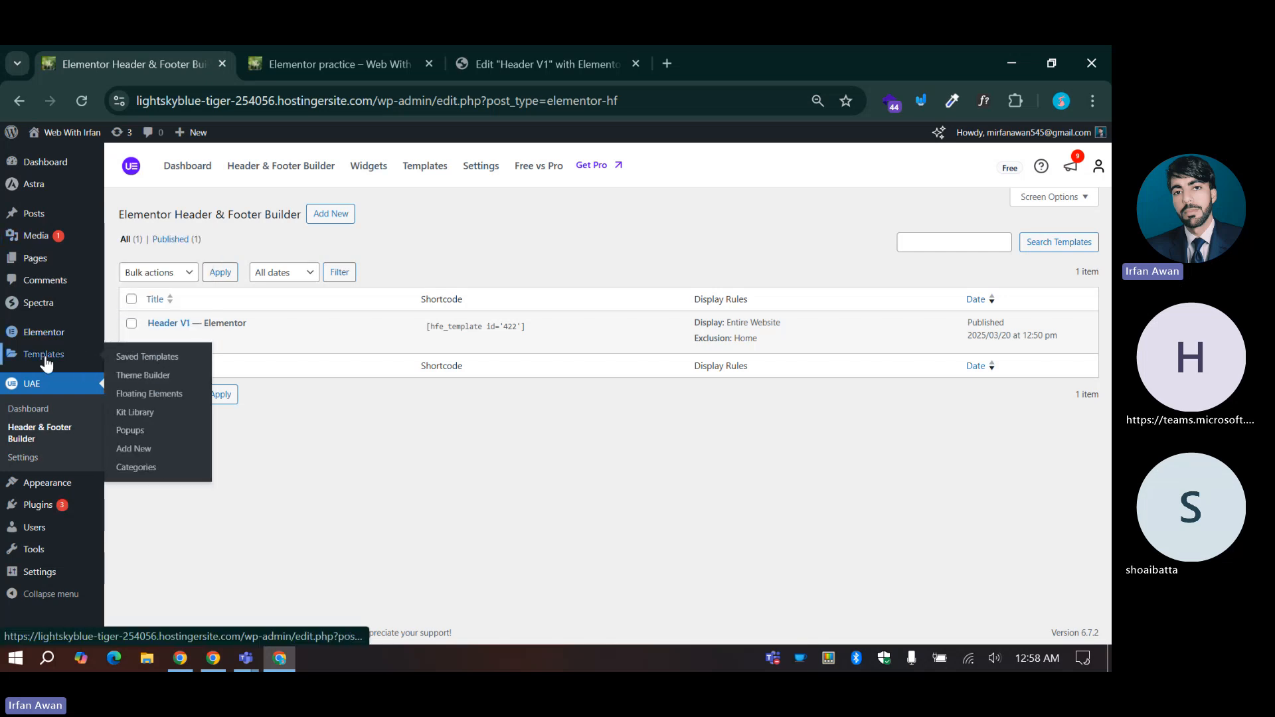
right_click(170, 383)
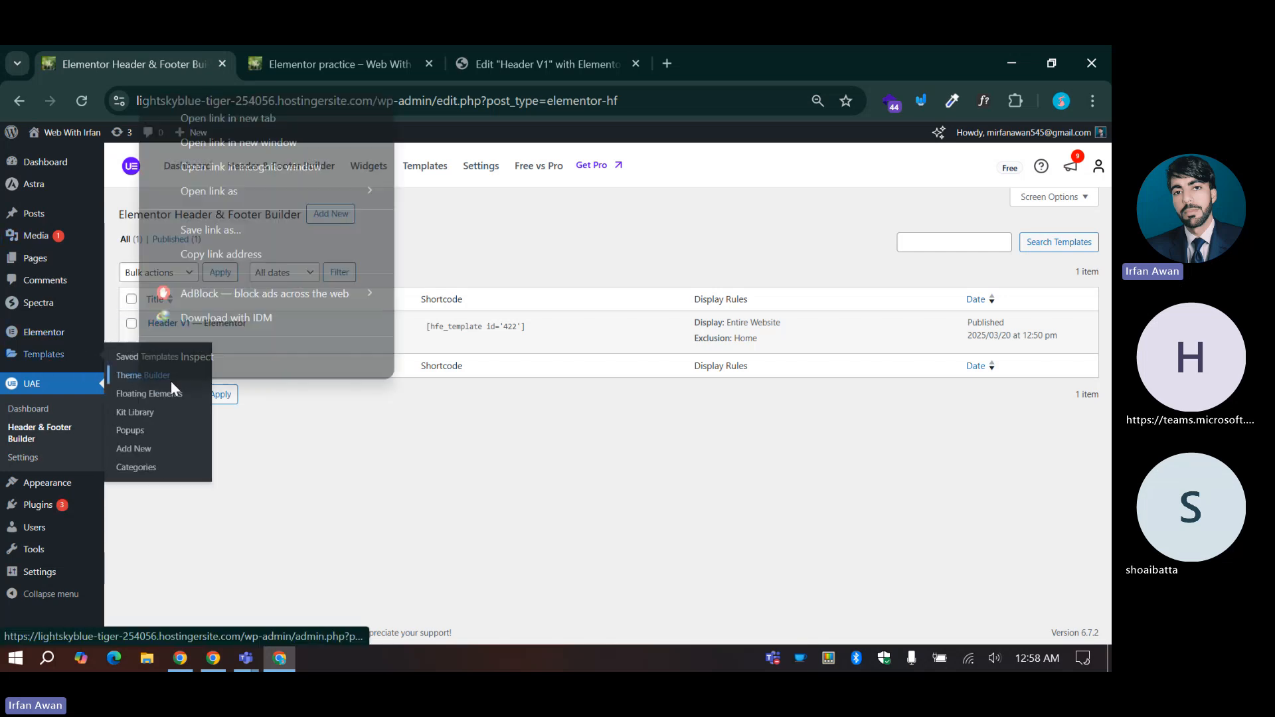
click(255, 121)
click(315, 61)
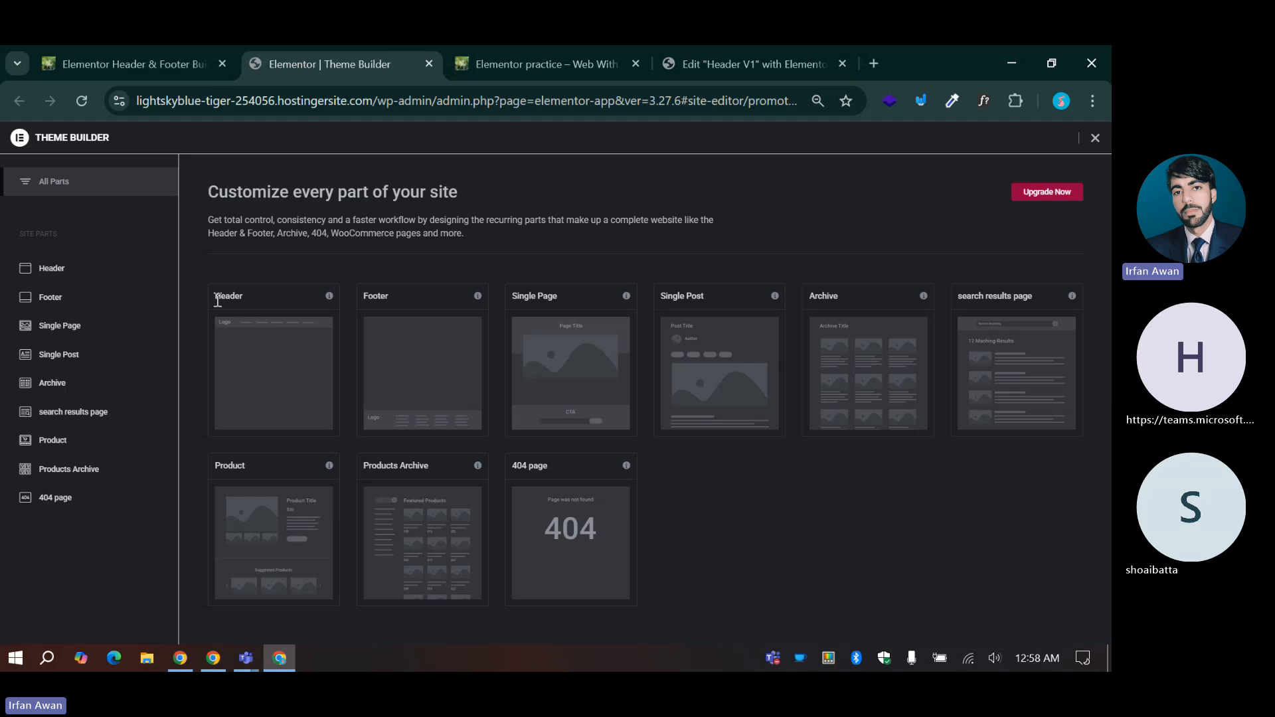
drag(371, 299, 416, 292)
Step: Look through the widget list in the Header V1 editor down to the Ultimate Addons widgets
click(723, 48)
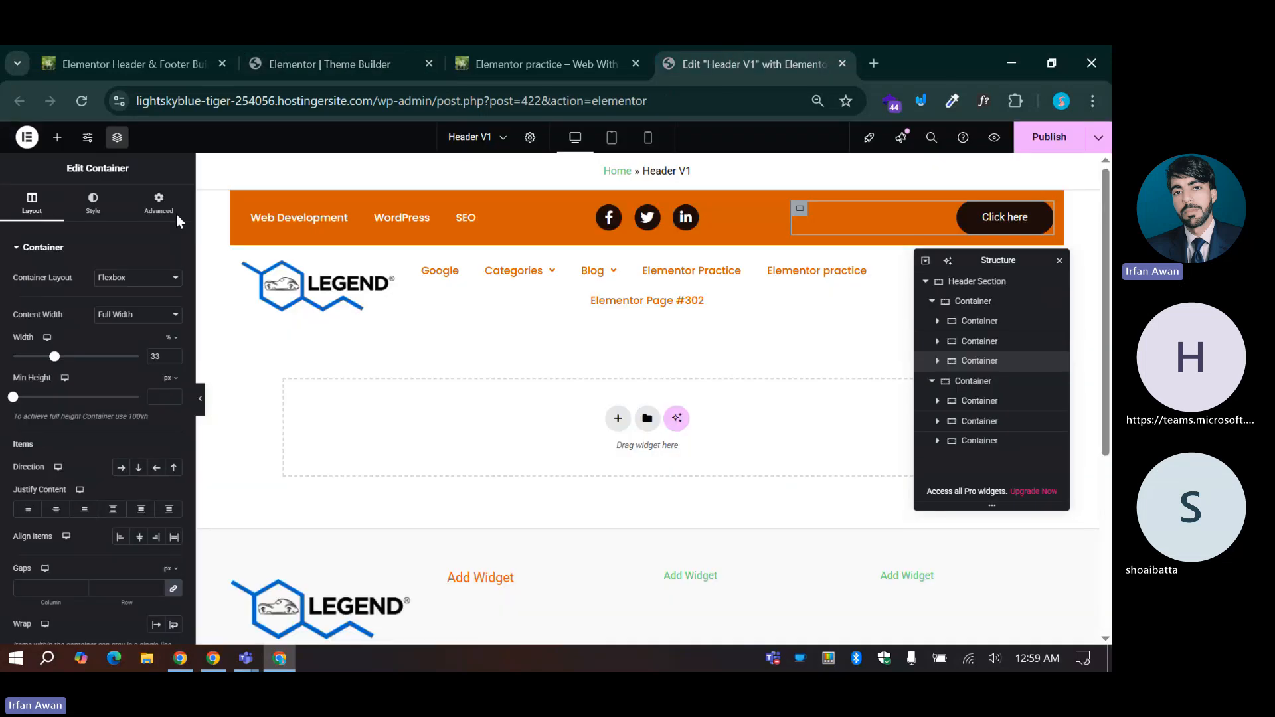
click(57, 137)
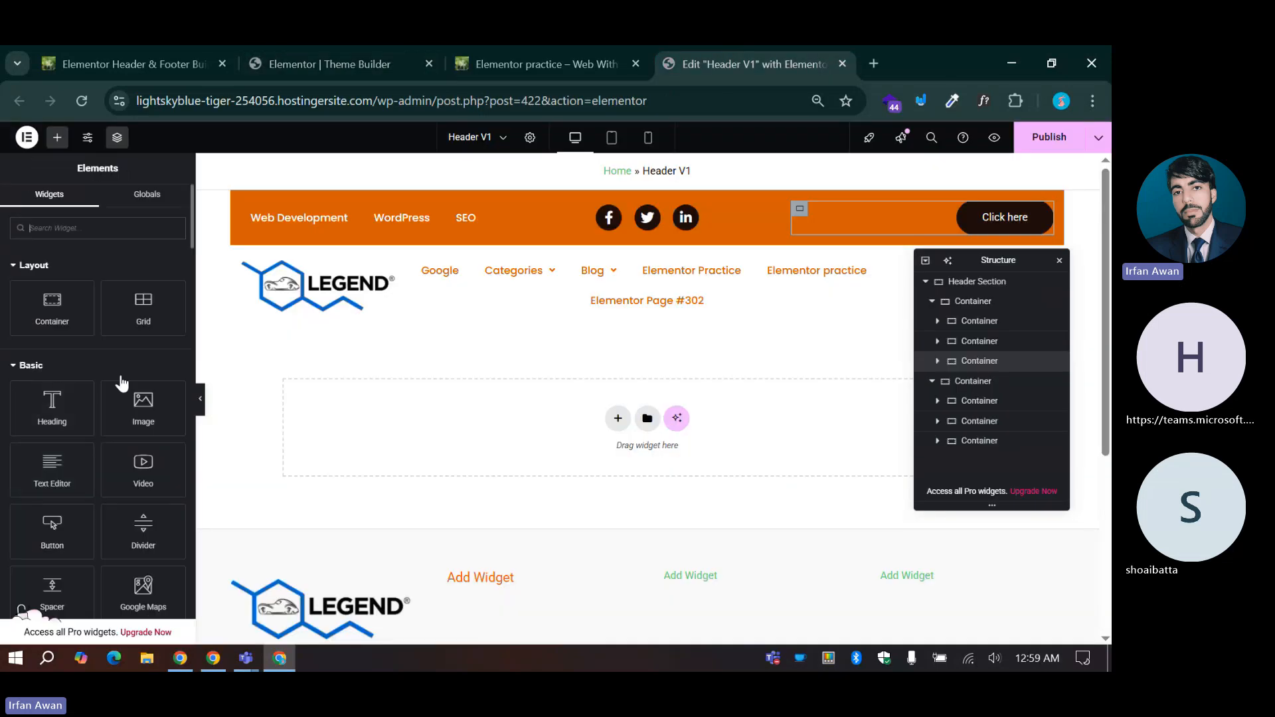
scroll(90, 392, down, 6)
scroll(93, 398, down, 10)
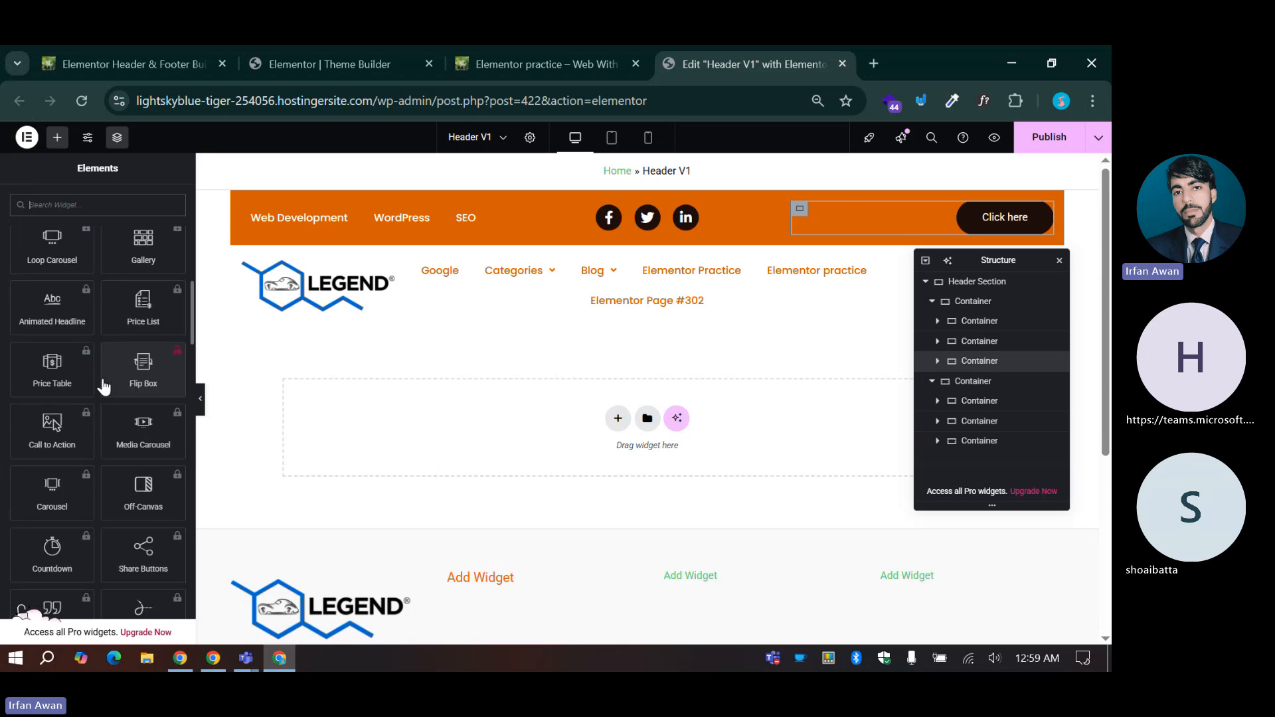
scroll(97, 397, down, 10)
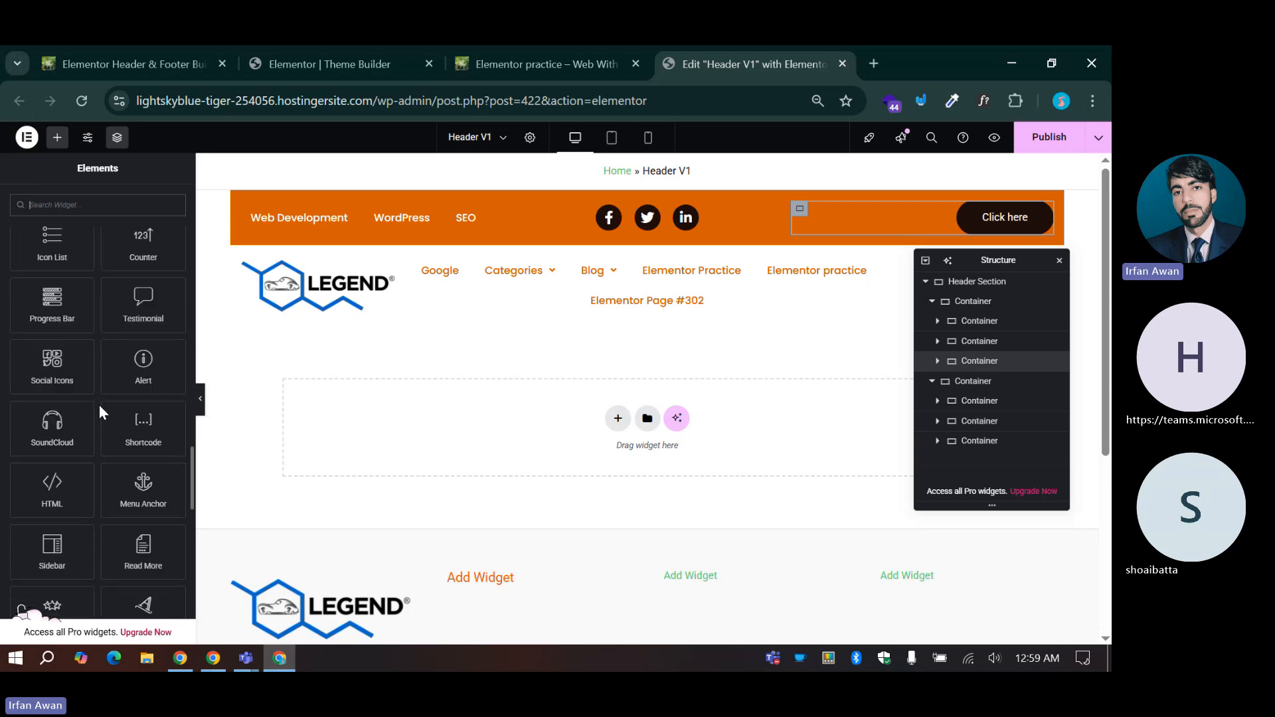
scroll(100, 414, up, 5)
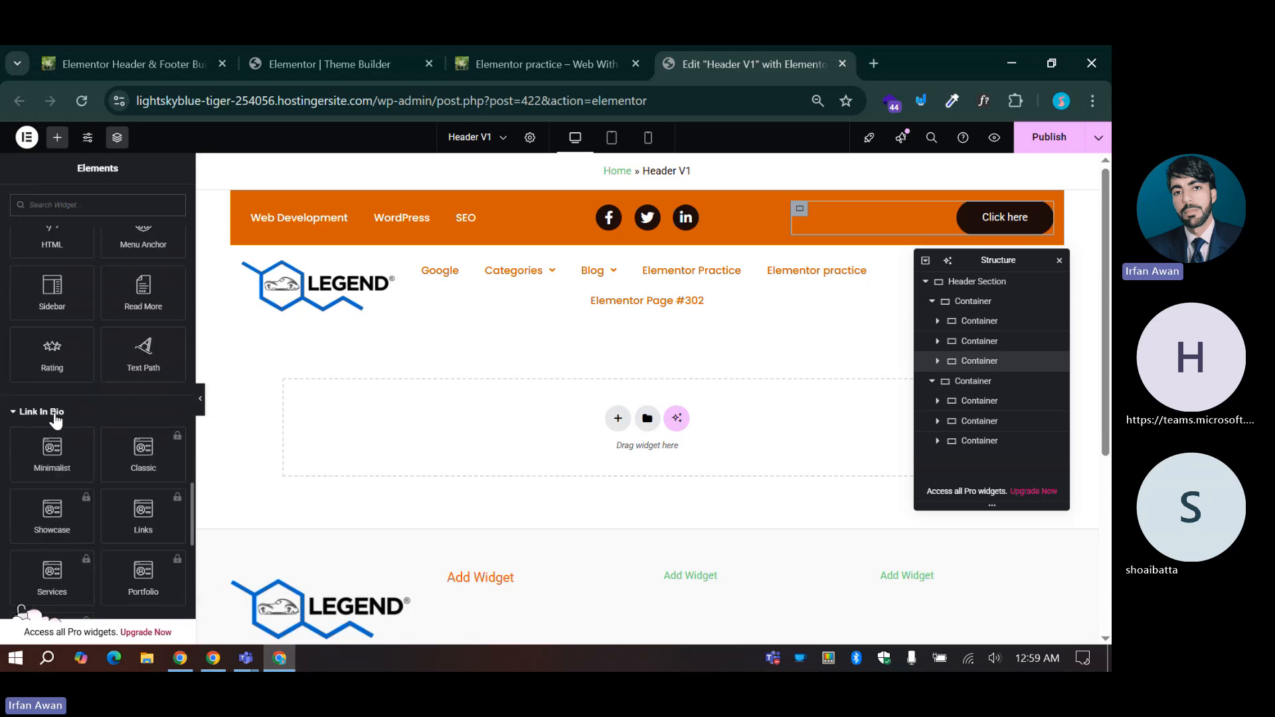
scroll(87, 440, down, 5)
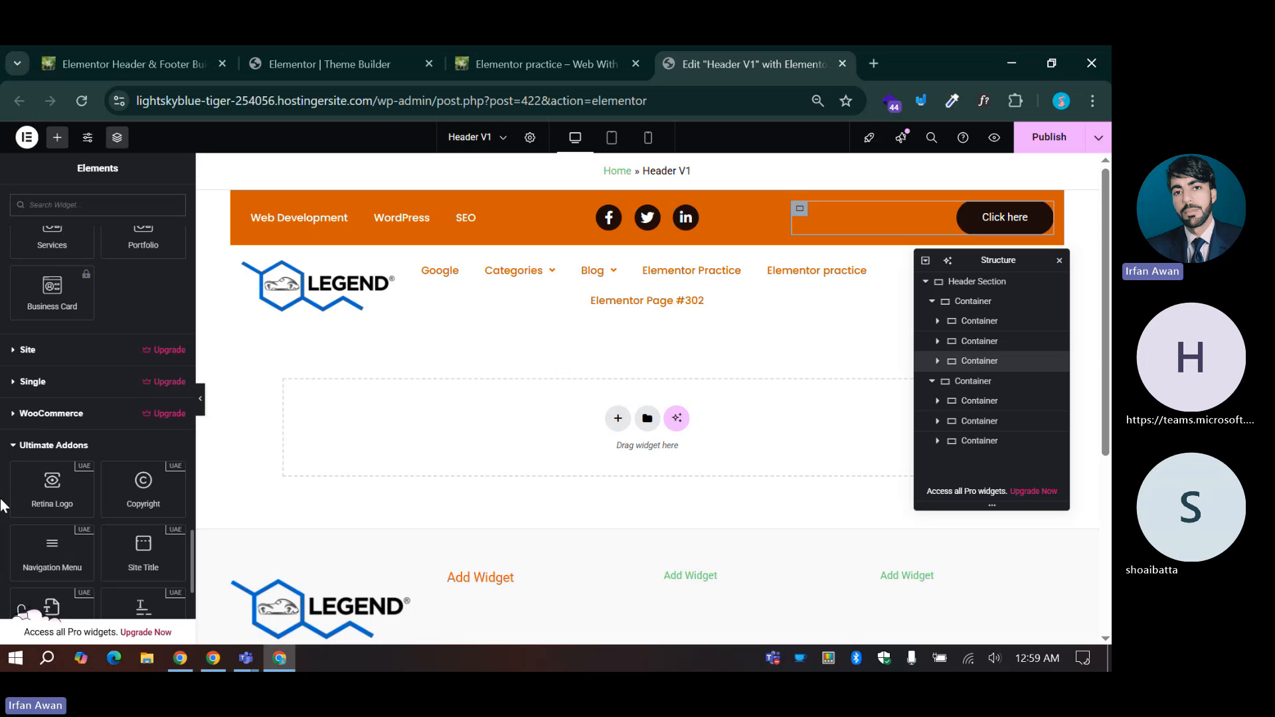
Step: Review the Header & Footer Builder template list and Theme Builder's Header and Footer parts, and close the Theme Builder tab
click(165, 61)
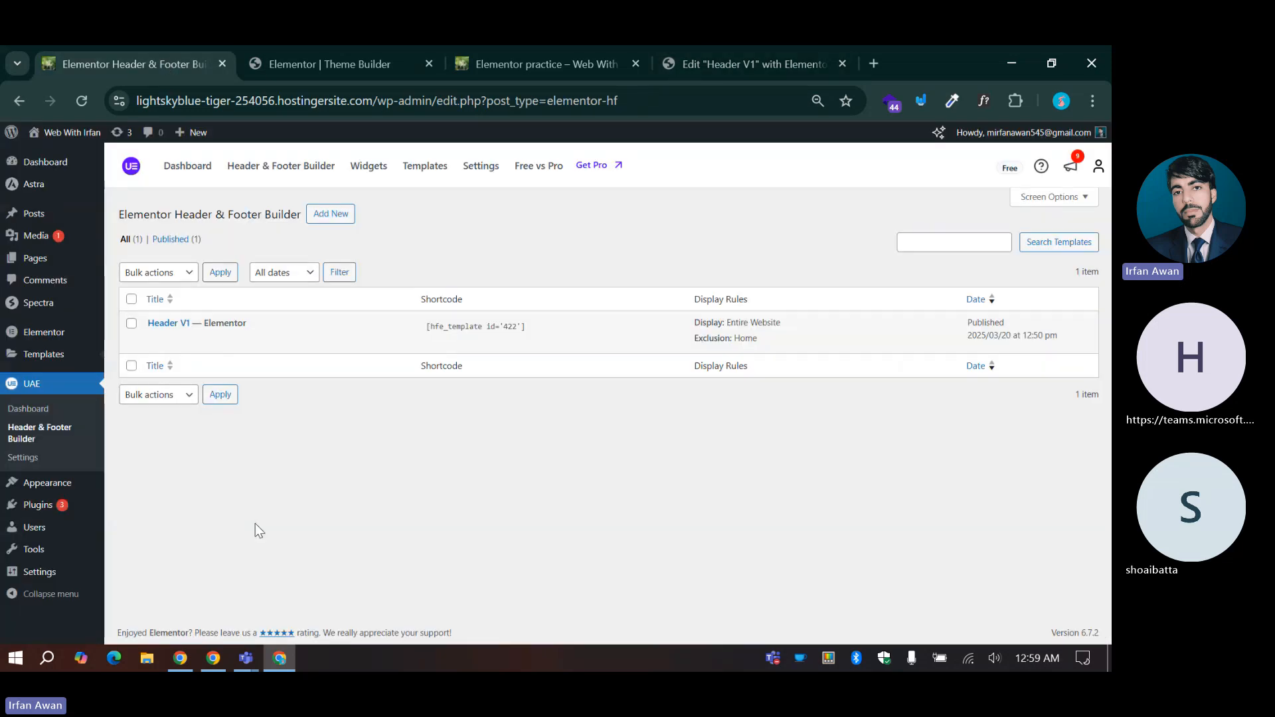
mouse_move(168, 349)
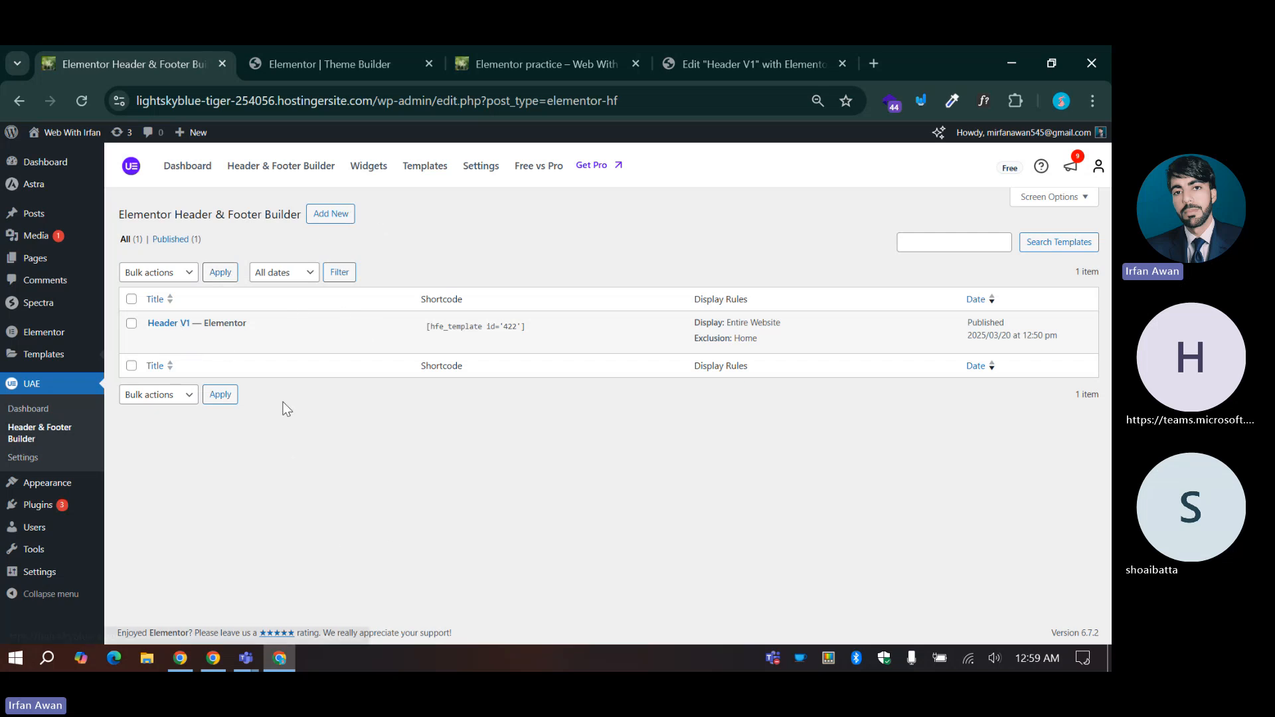
click(372, 56)
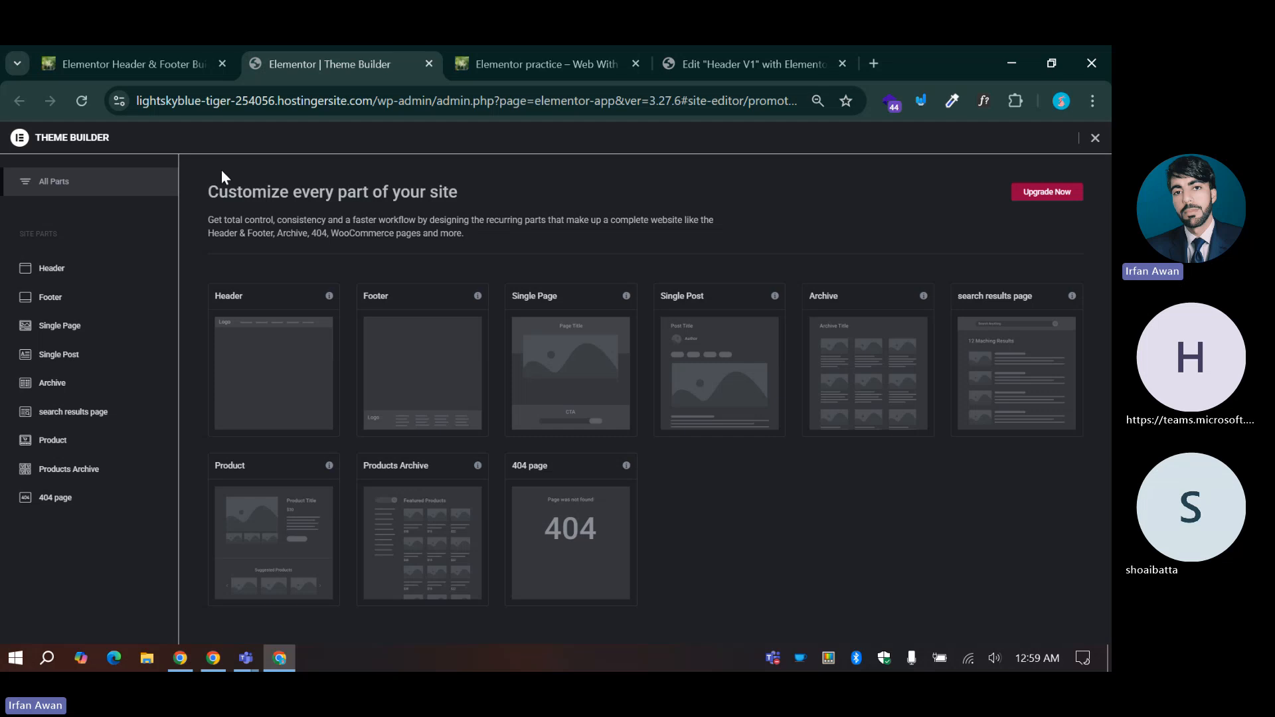
mouse_move(290, 380)
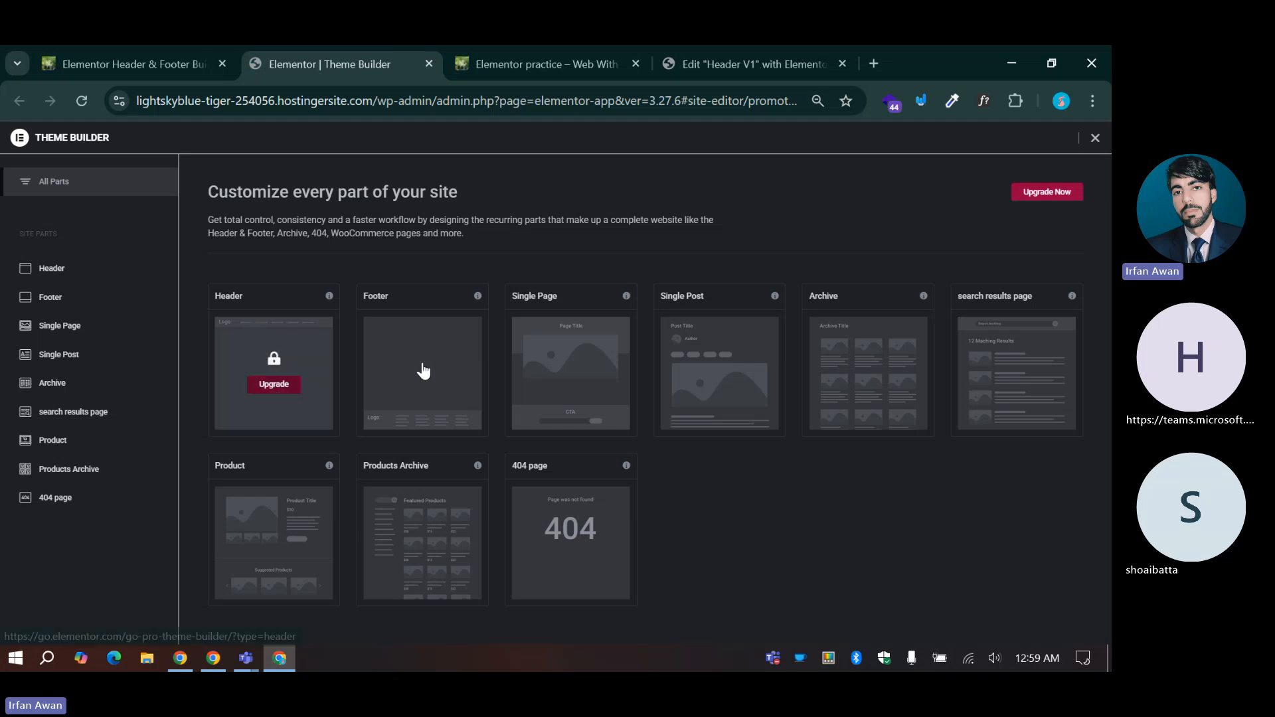
mouse_move(425, 393)
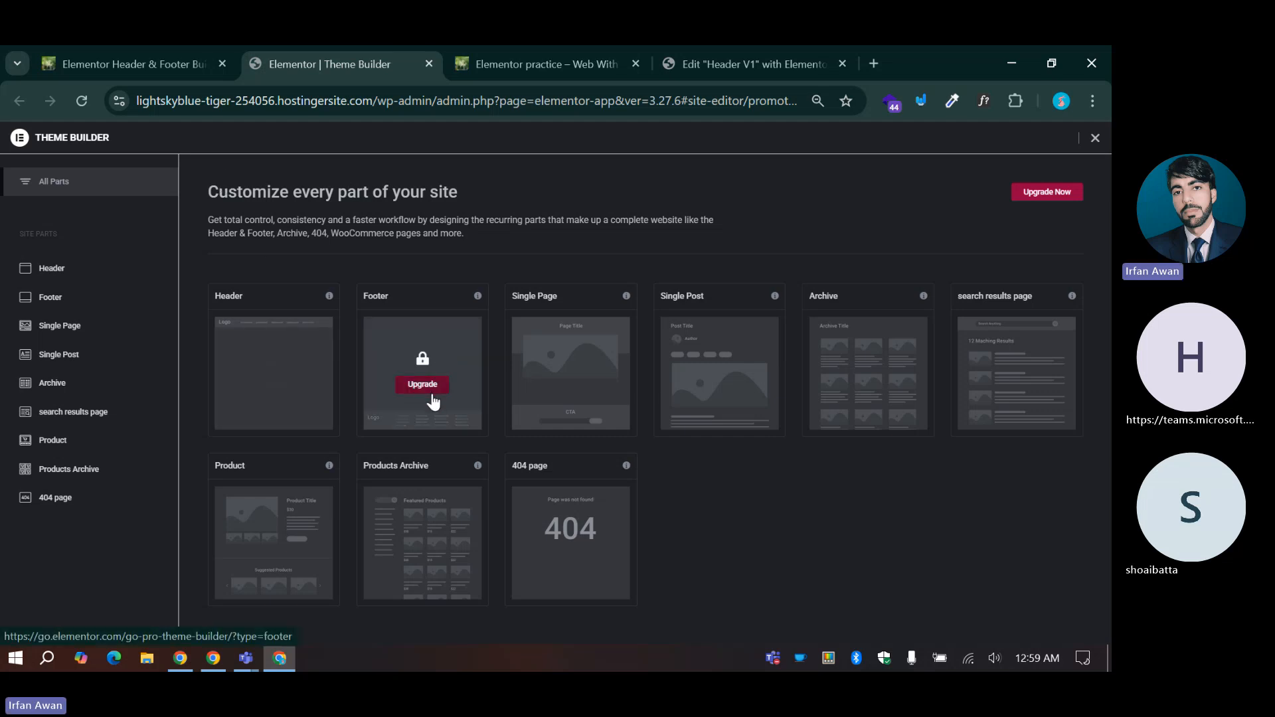
click(429, 64)
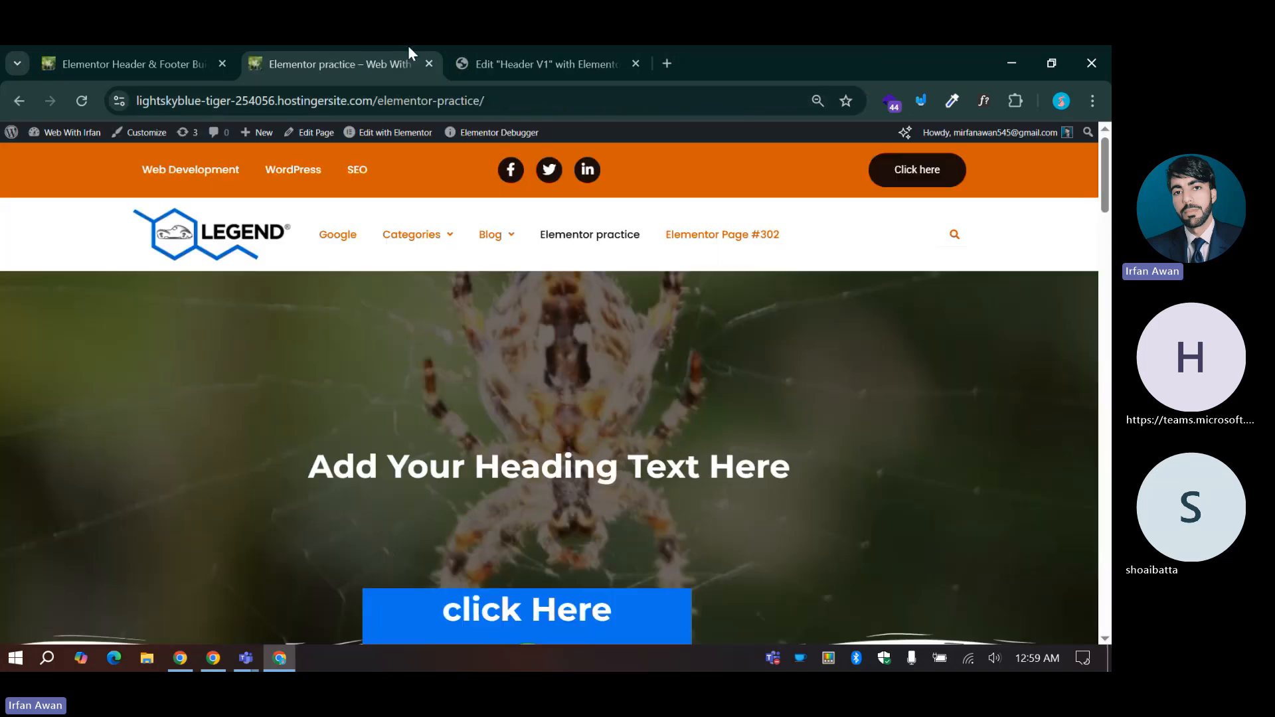
Step: Add a single-column Flexbox container with downward direction below the Header Section in the Header V1 template
click(532, 48)
click(618, 417)
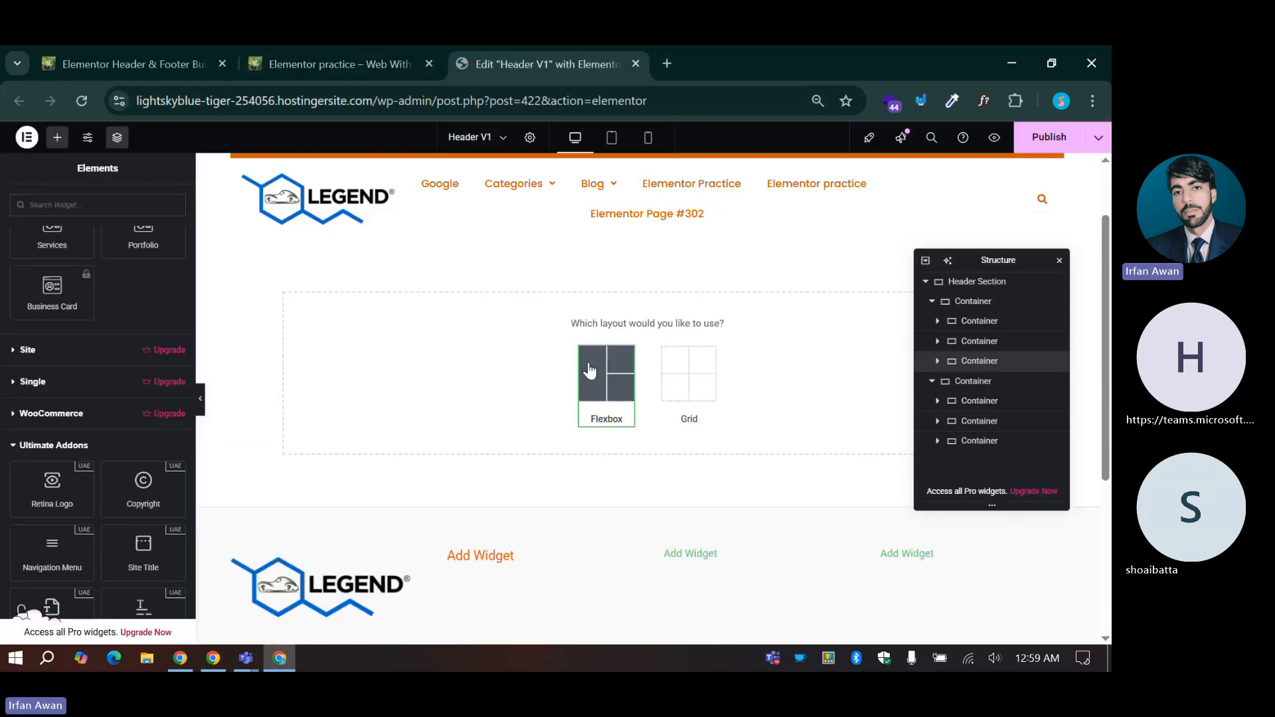
click(601, 366)
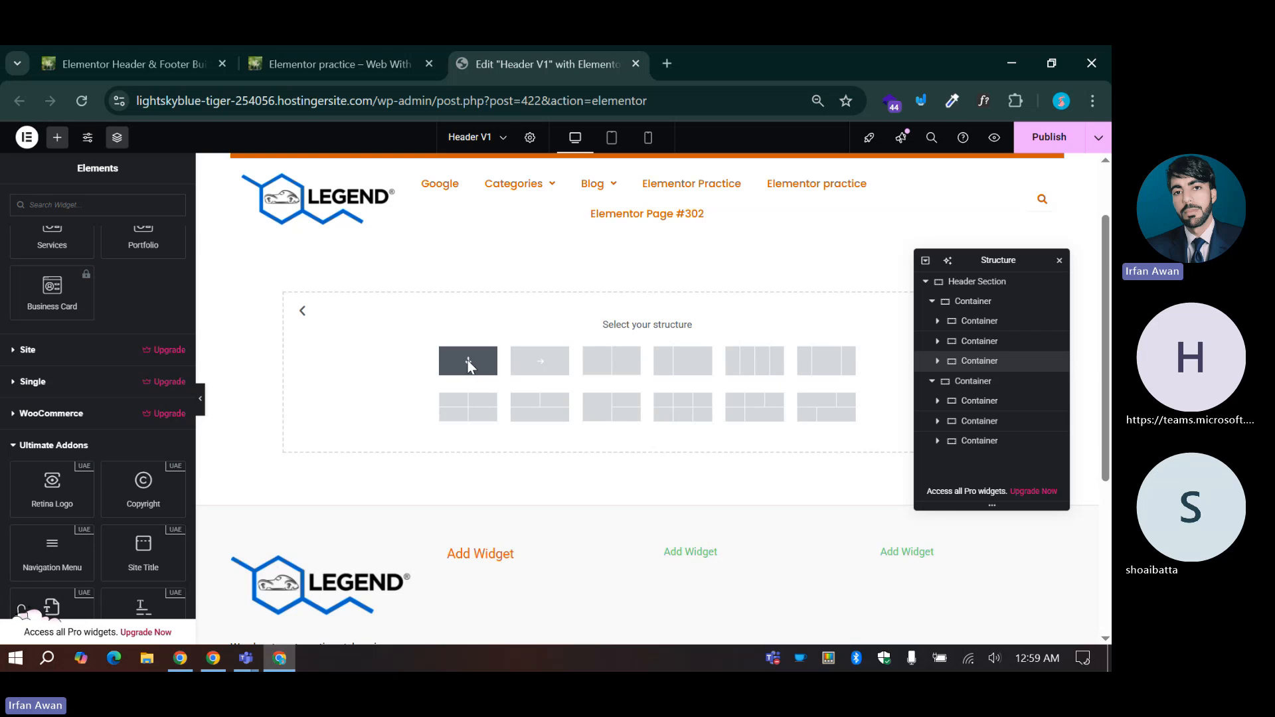
click(483, 370)
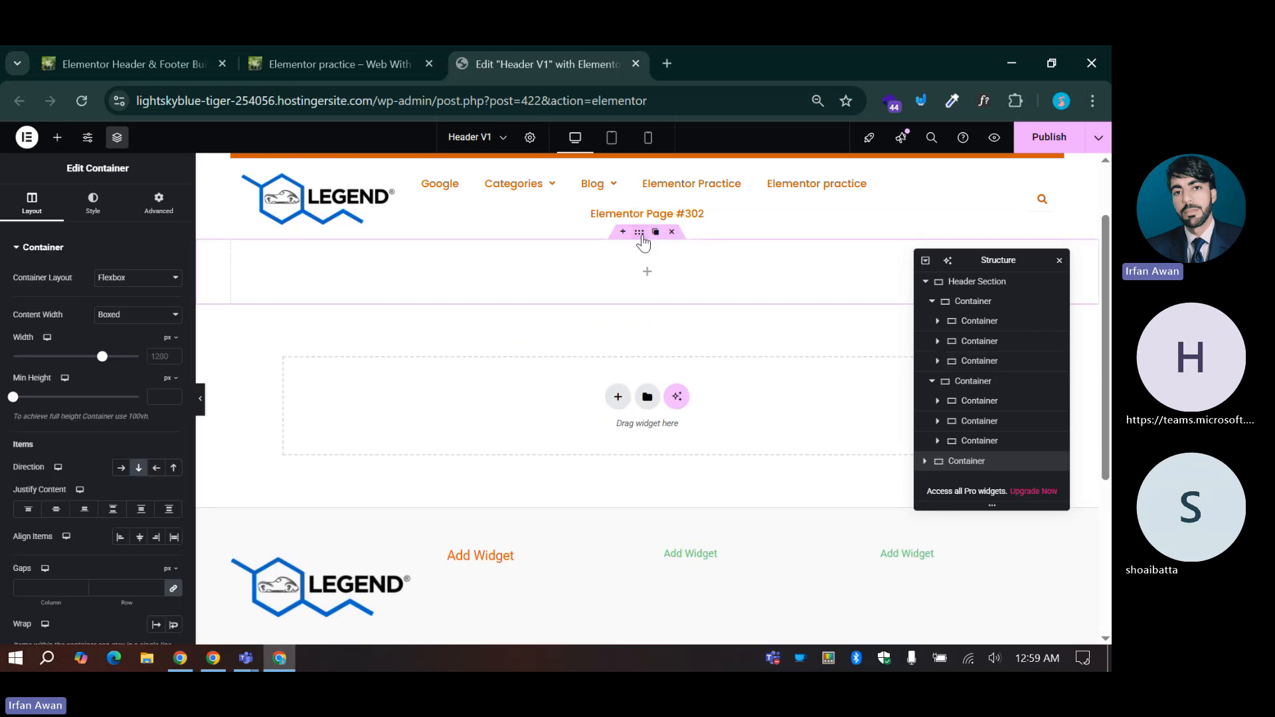
Step: Place a container inside the new parent container and duplicate it to form two stacked rows
click(647, 272)
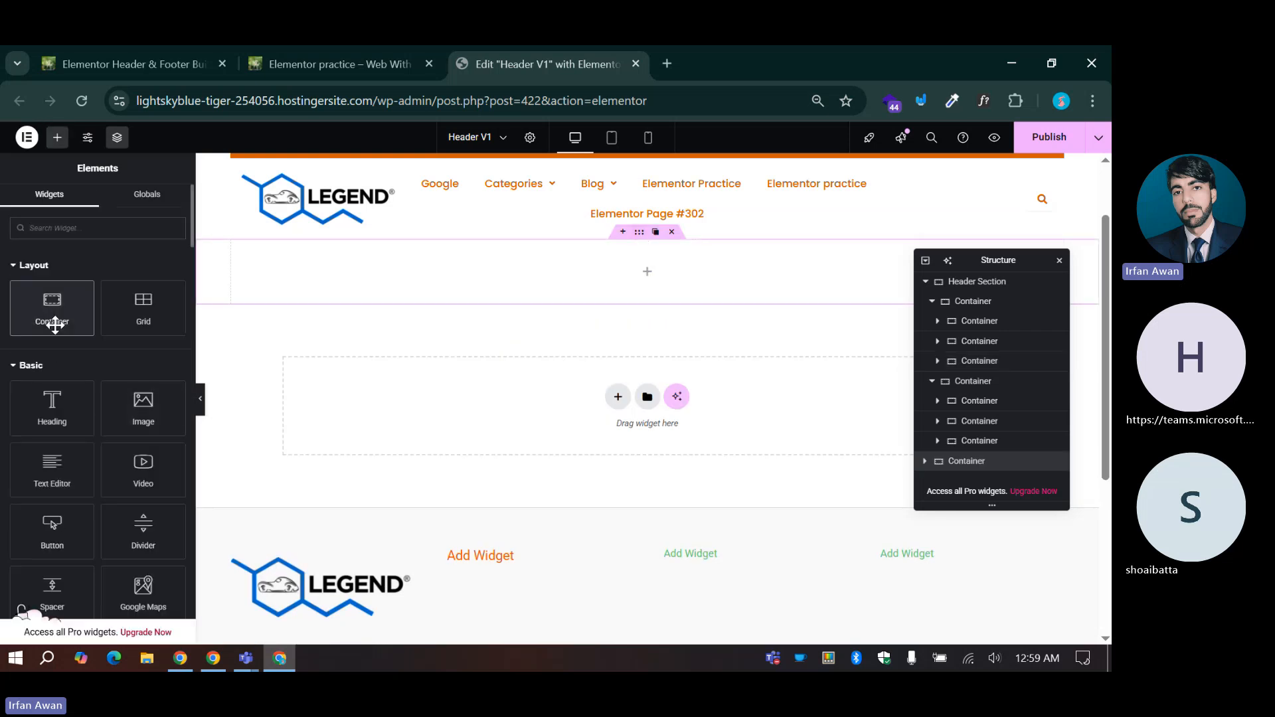
drag(52, 311, 590, 297)
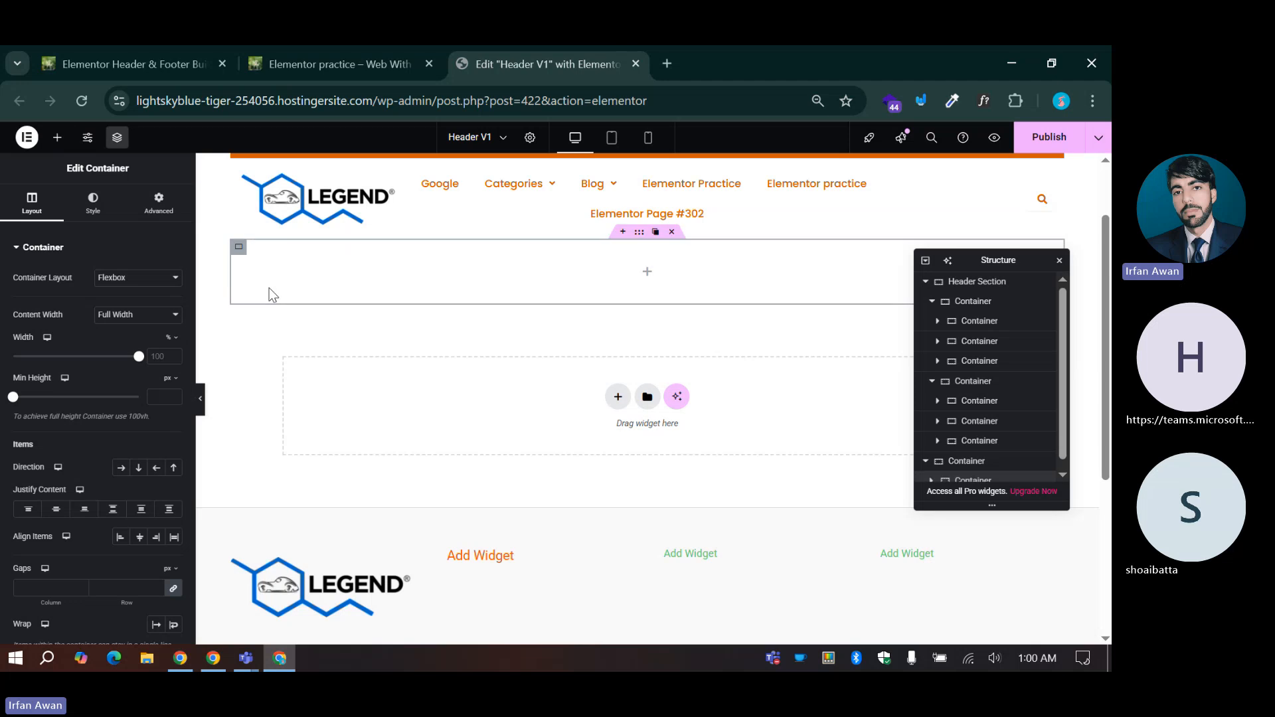
click(255, 248)
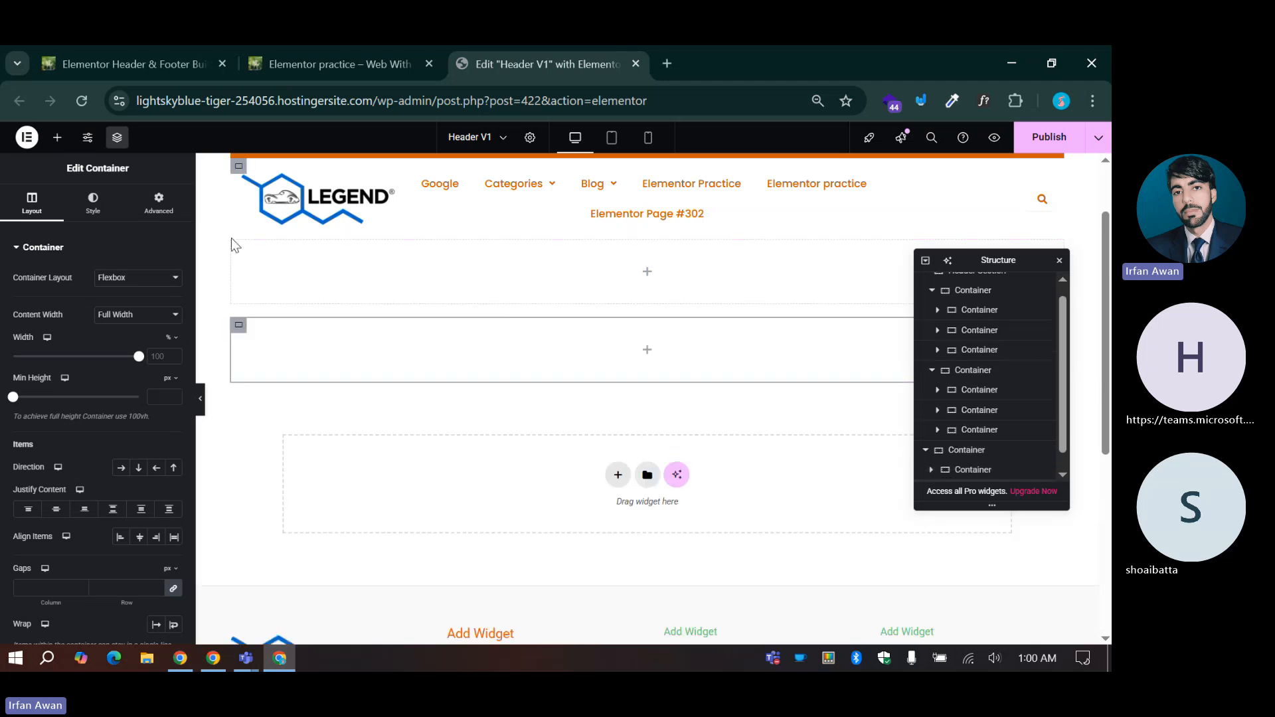
Step: Inspect the new parent container and its two child rows against the existing header rows and the live Elementor practice page
scroll(237, 345, up, 2)
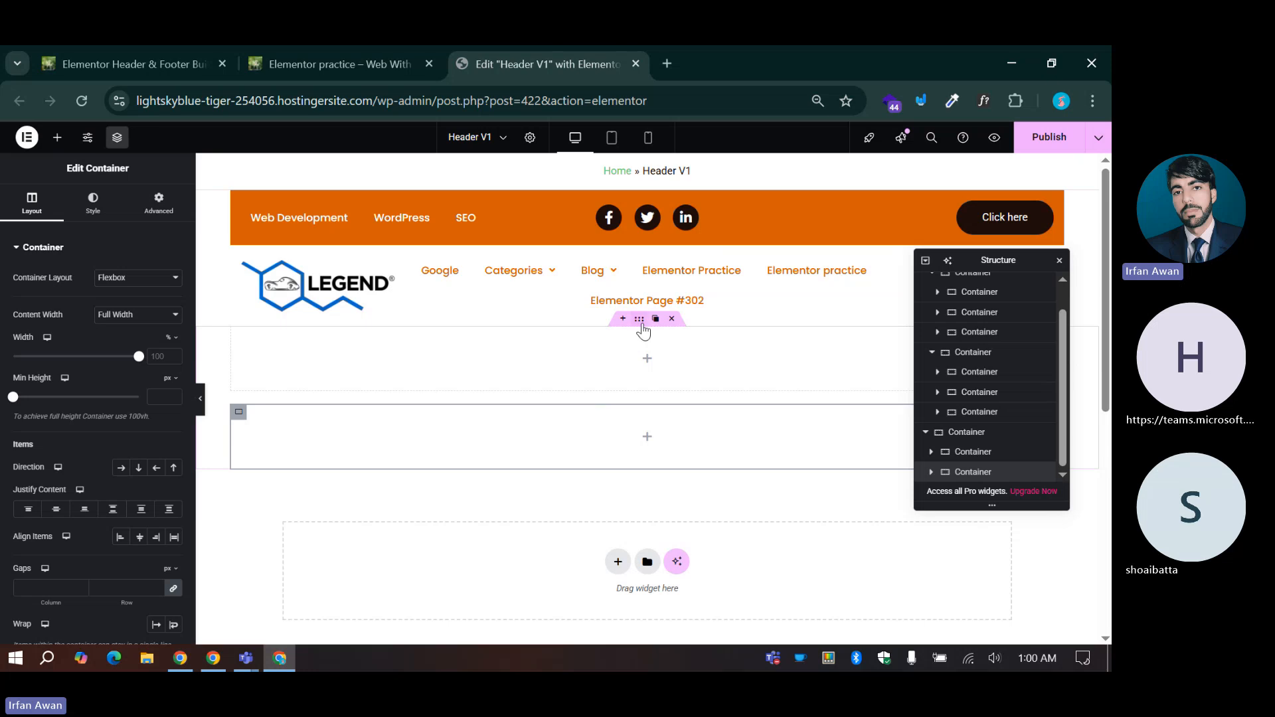
click(638, 320)
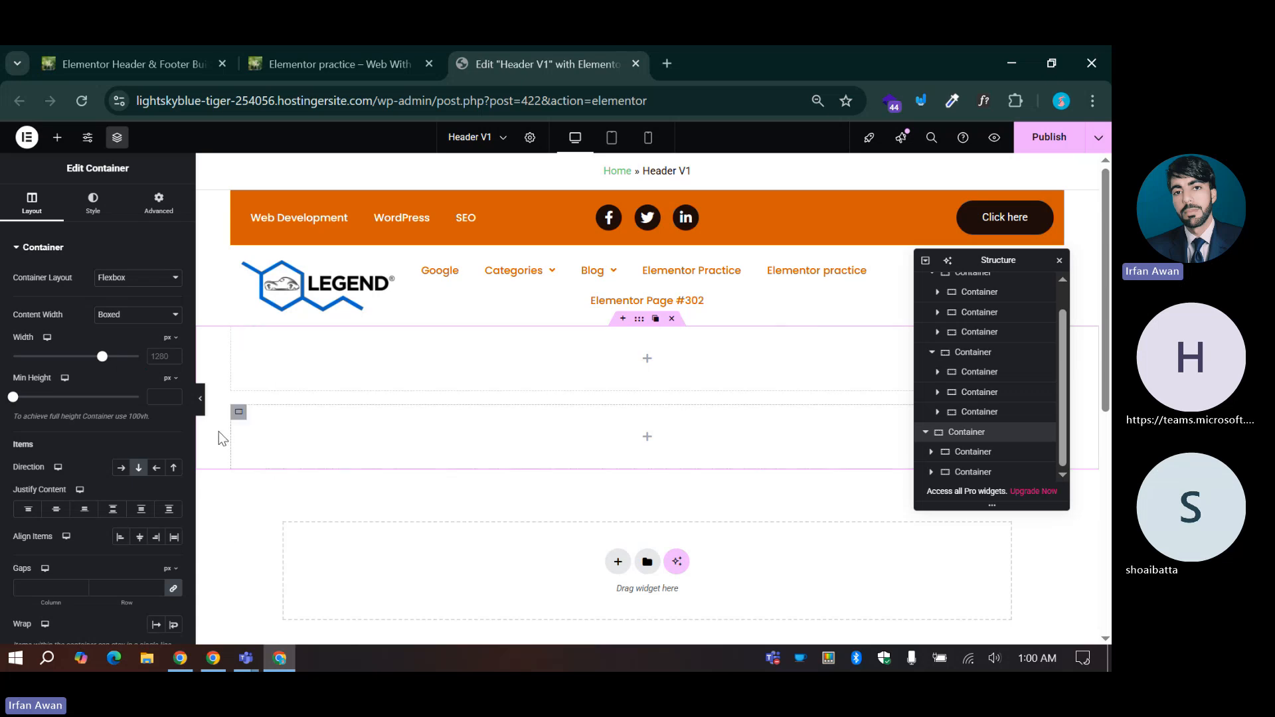
mouse_move(237, 346)
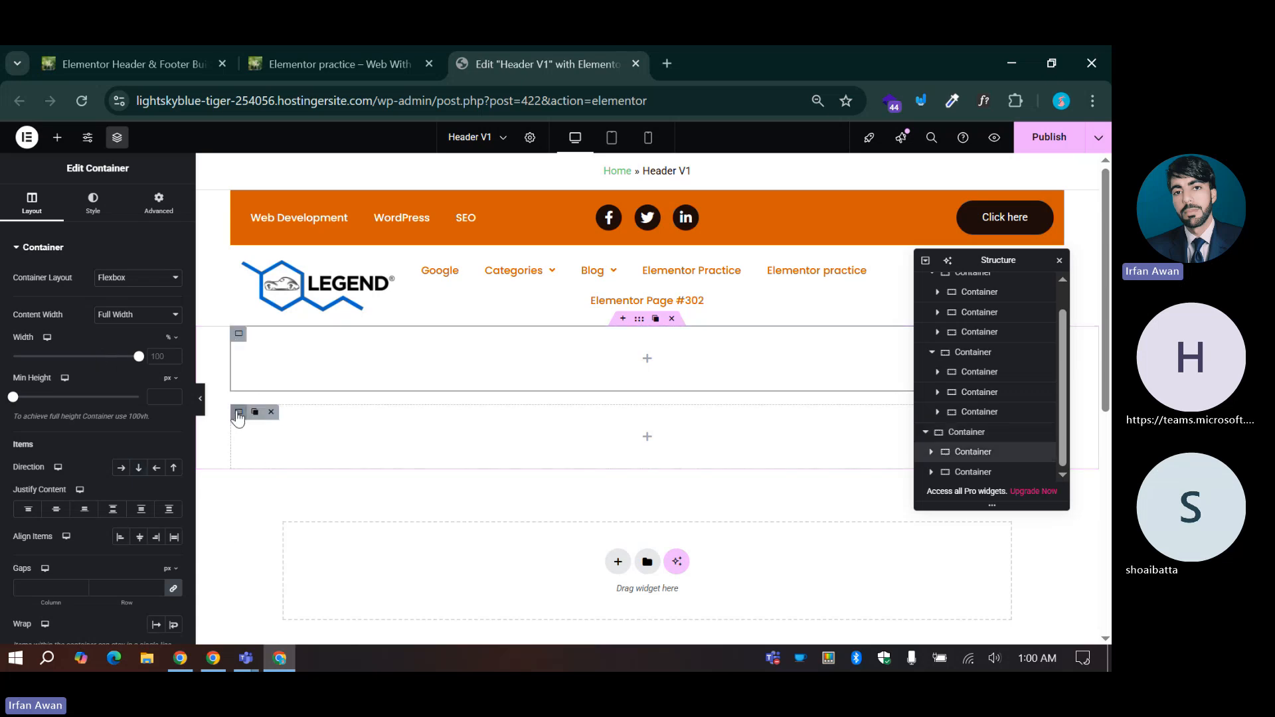
click(238, 412)
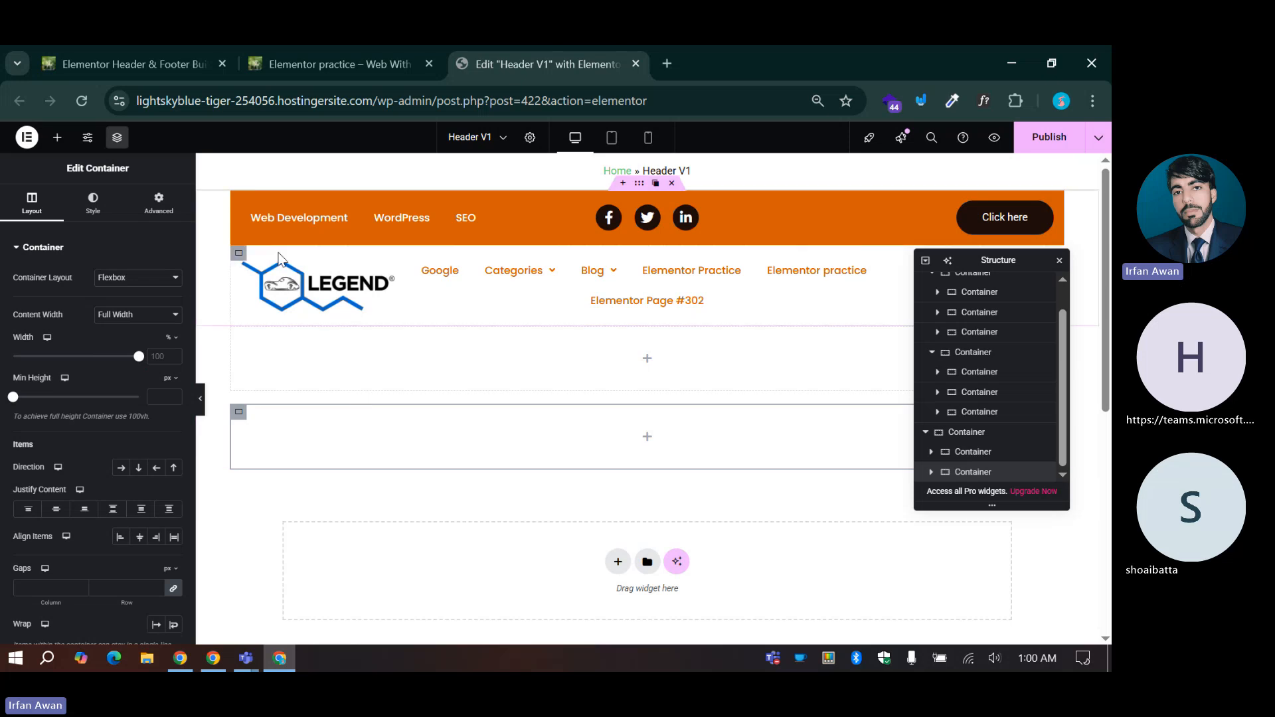
click(336, 59)
click(532, 63)
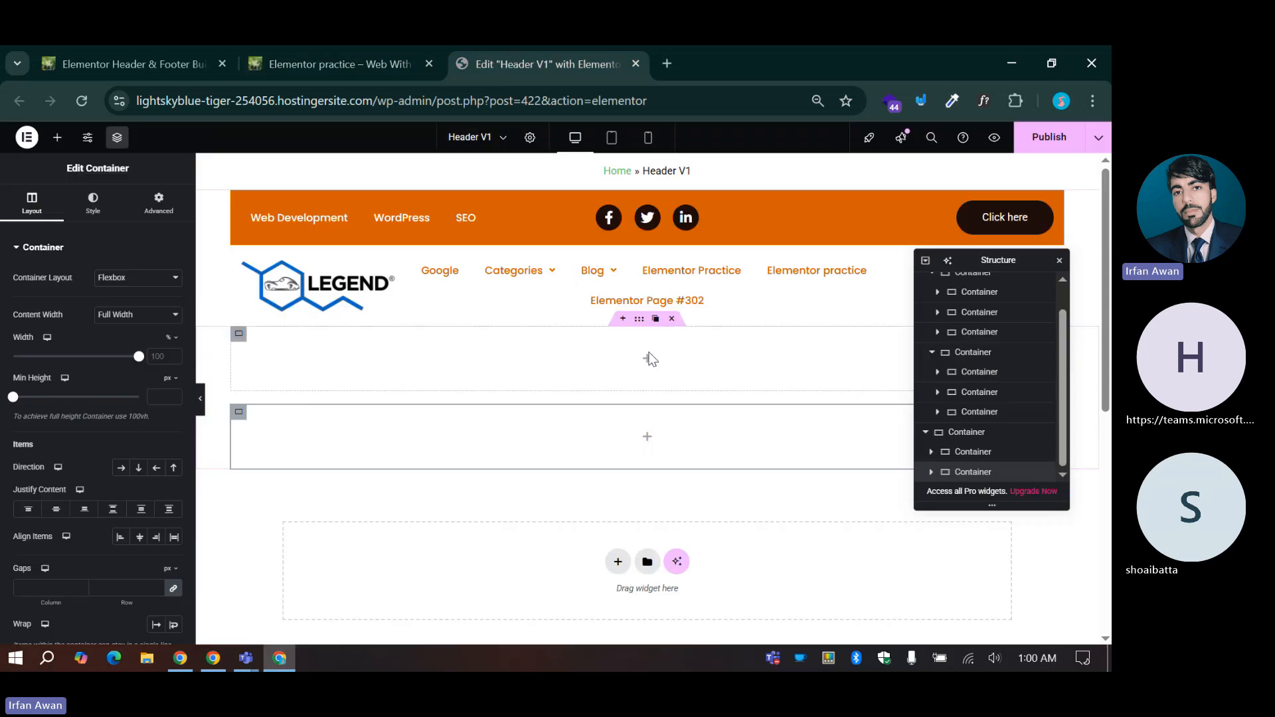
Step: Set the column and row gaps of the new parent container to 0 px
scroll(116, 319, down, 2)
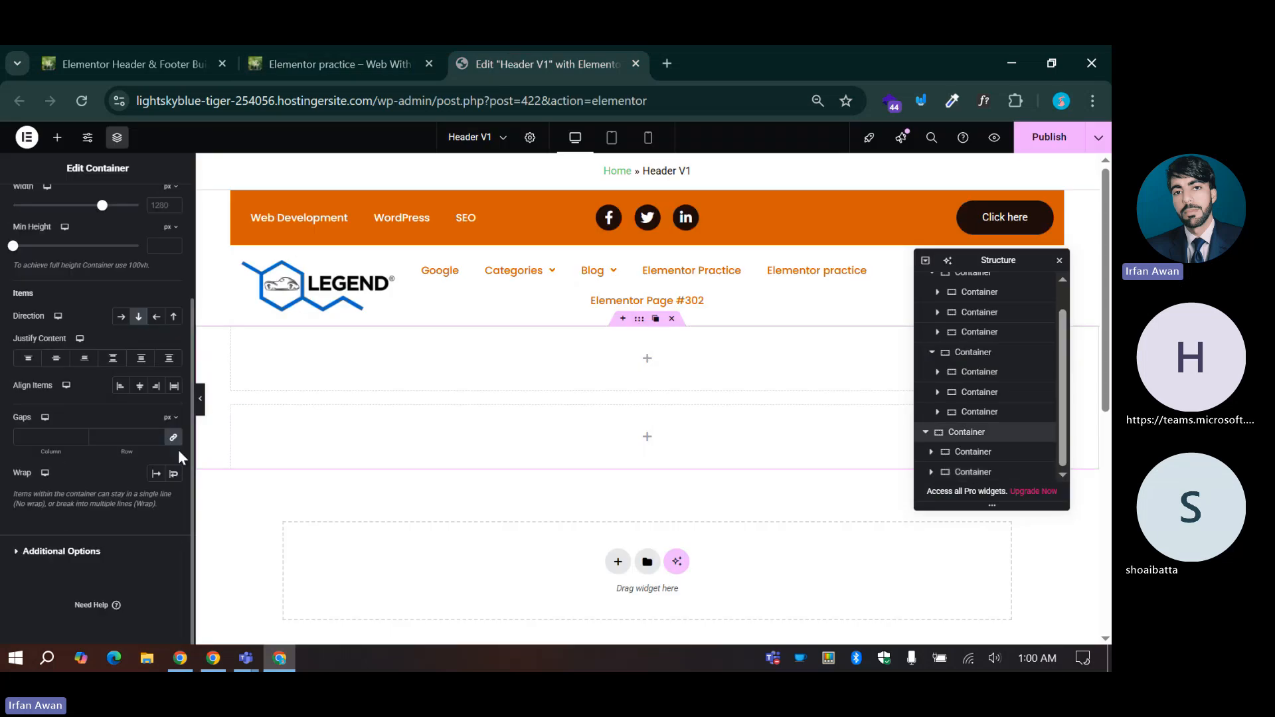
click(174, 438)
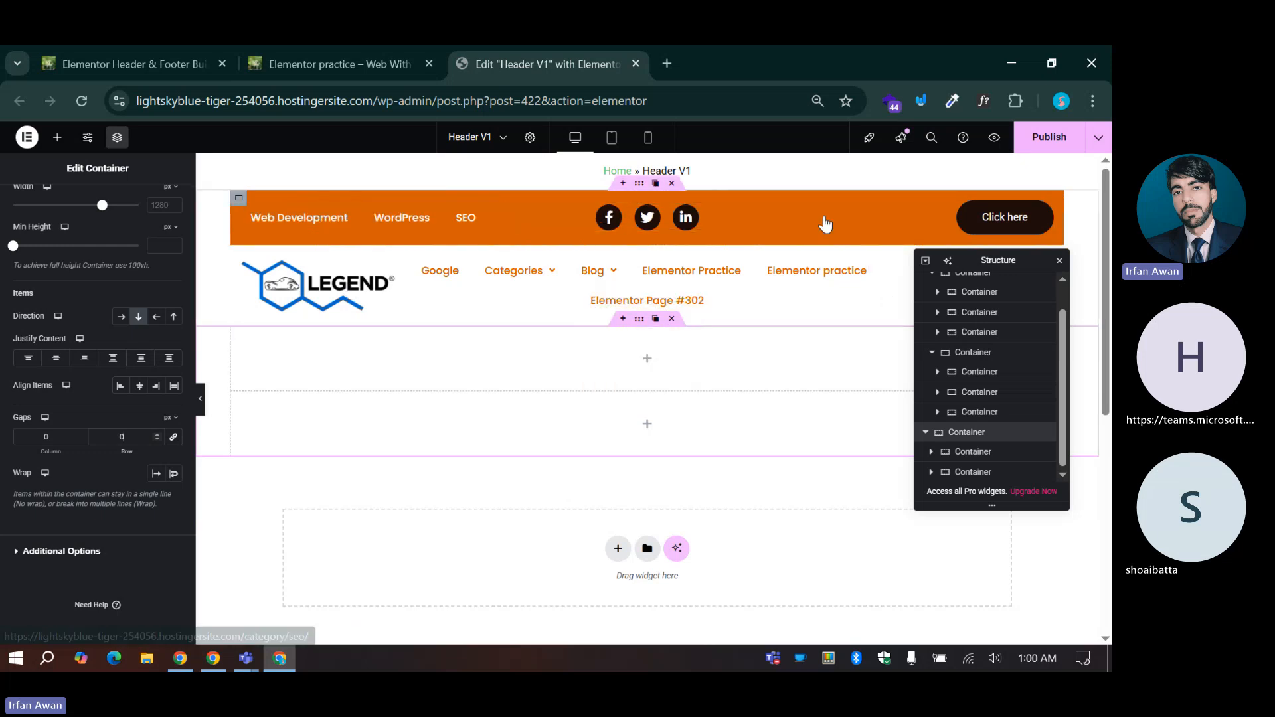
Step: Add a container inside the upper child row and set its width to 33%
click(647, 365)
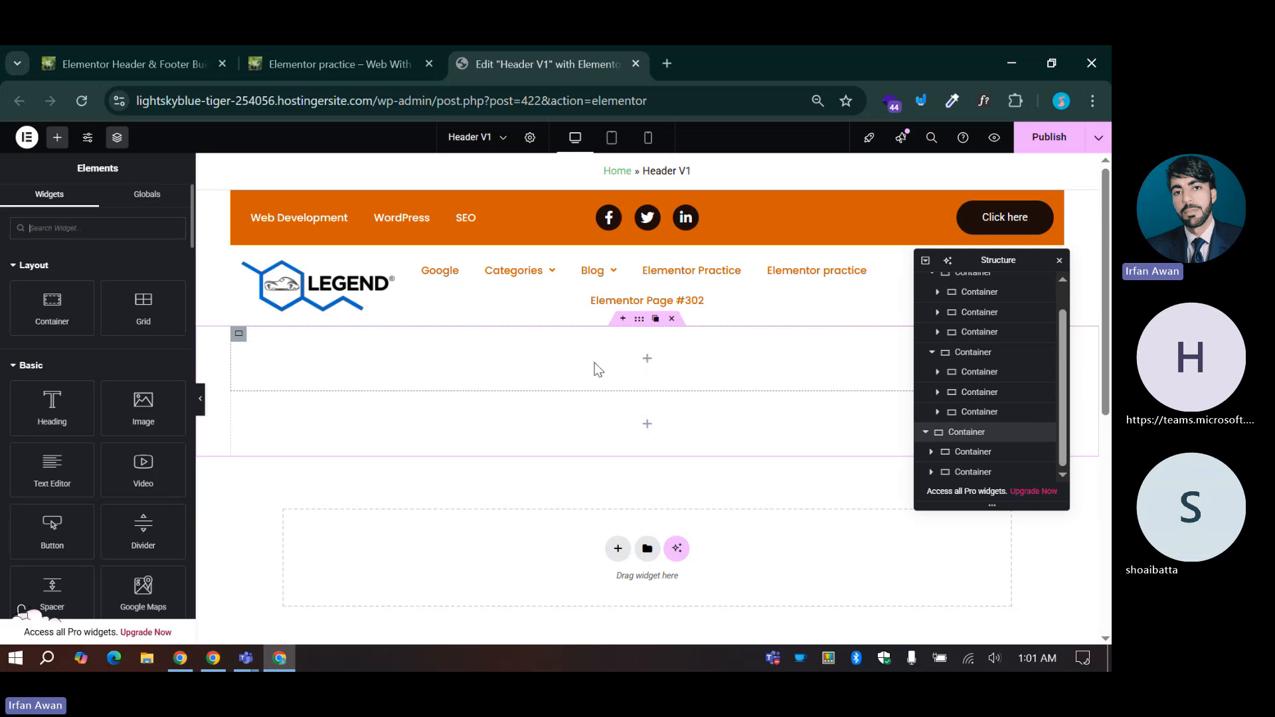
drag(46, 307, 462, 359)
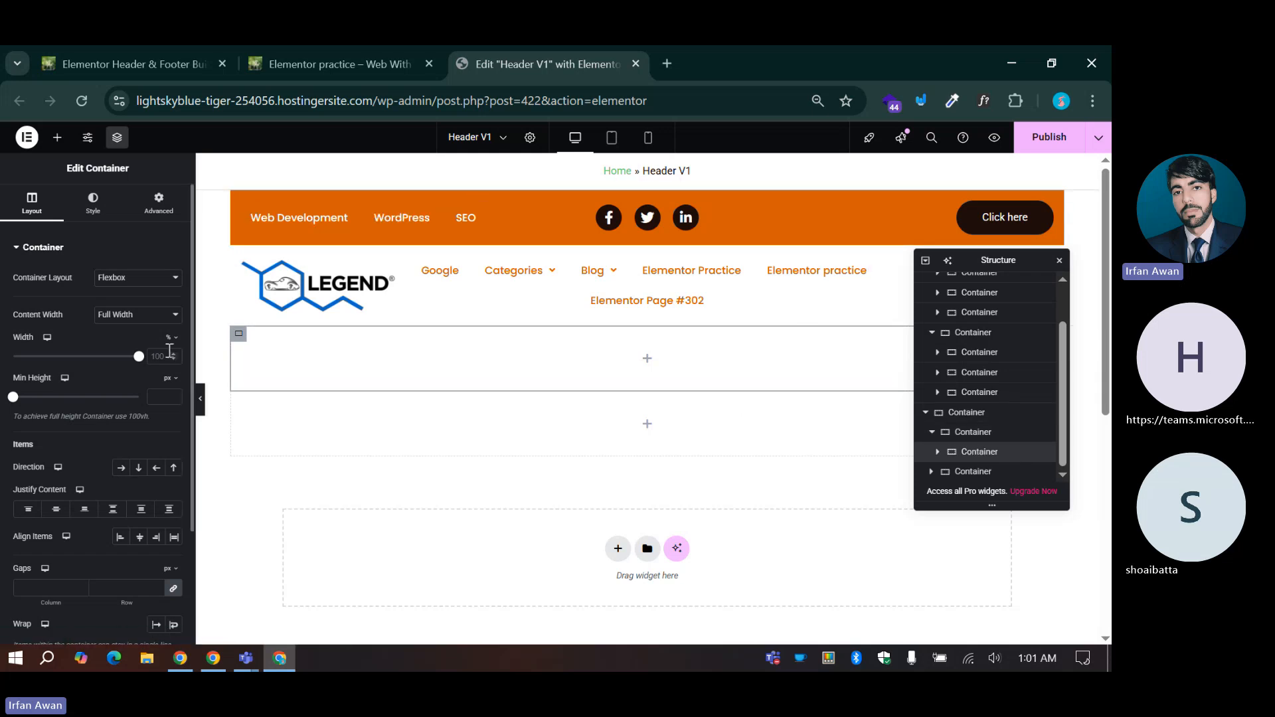
click(165, 352)
text(33)
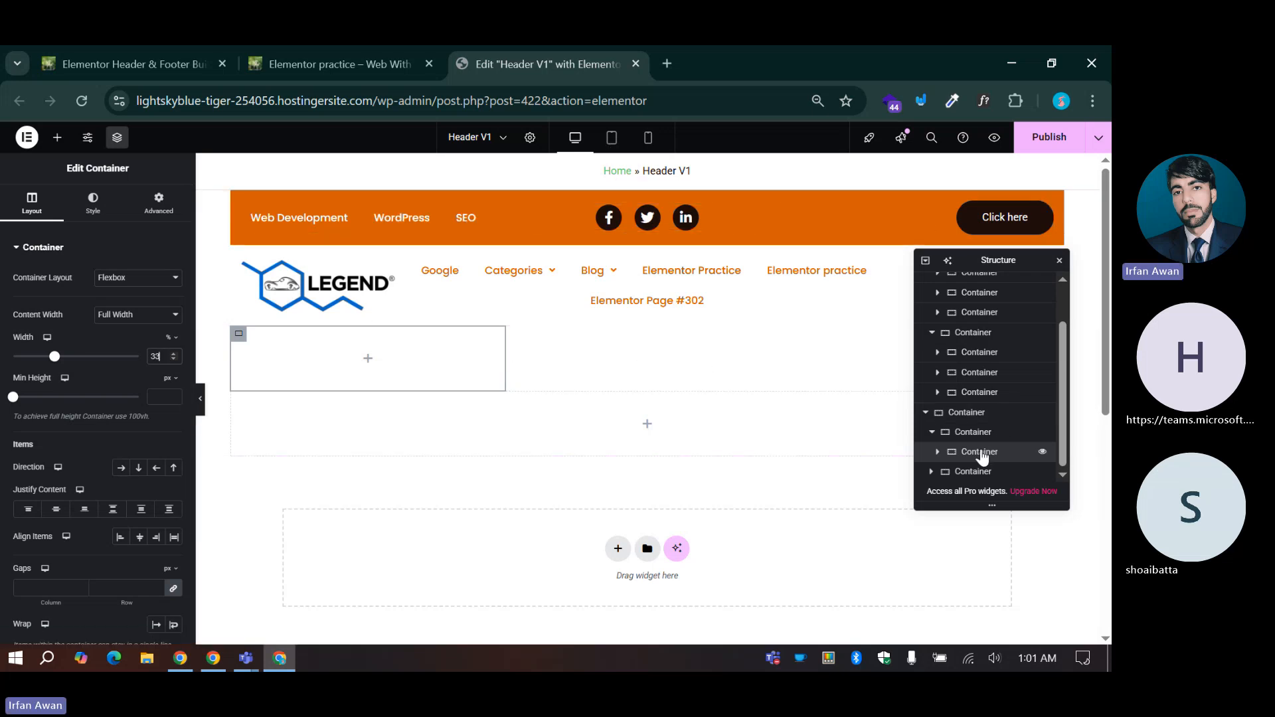
Step: Duplicate the 33% wide container twice within the upper child row
mouse_move(243, 335)
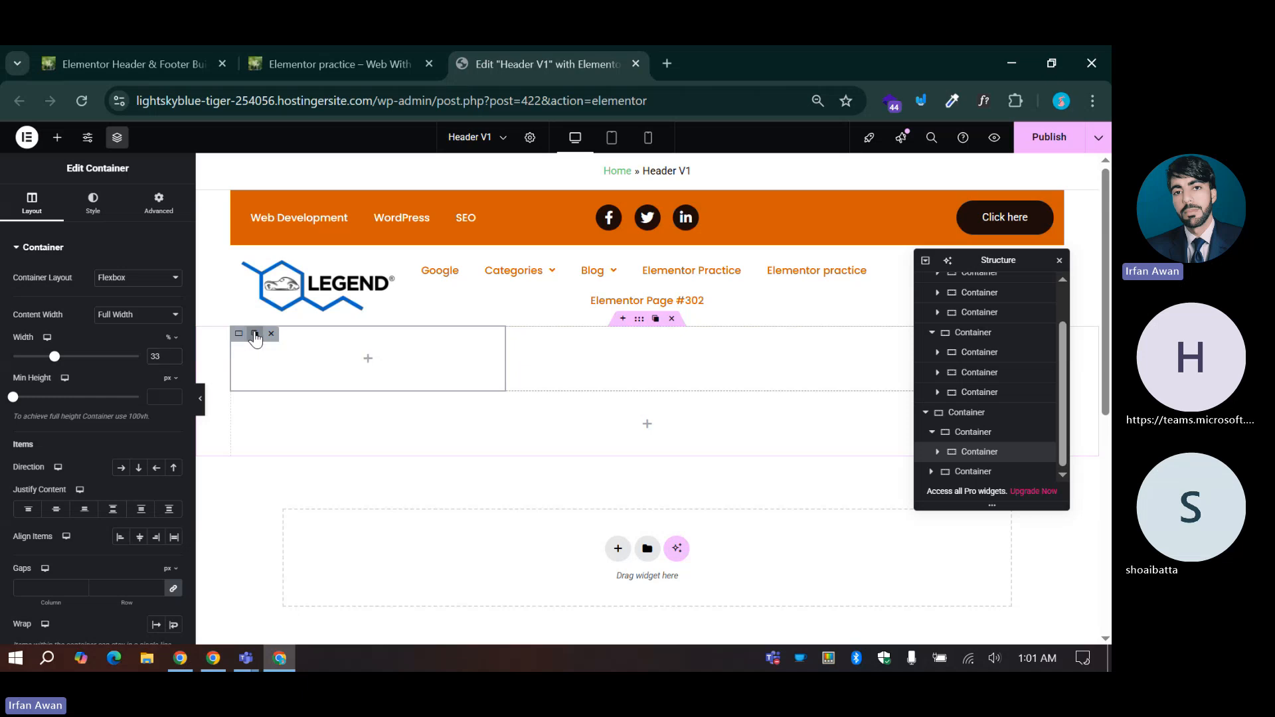
click(255, 334)
click(252, 336)
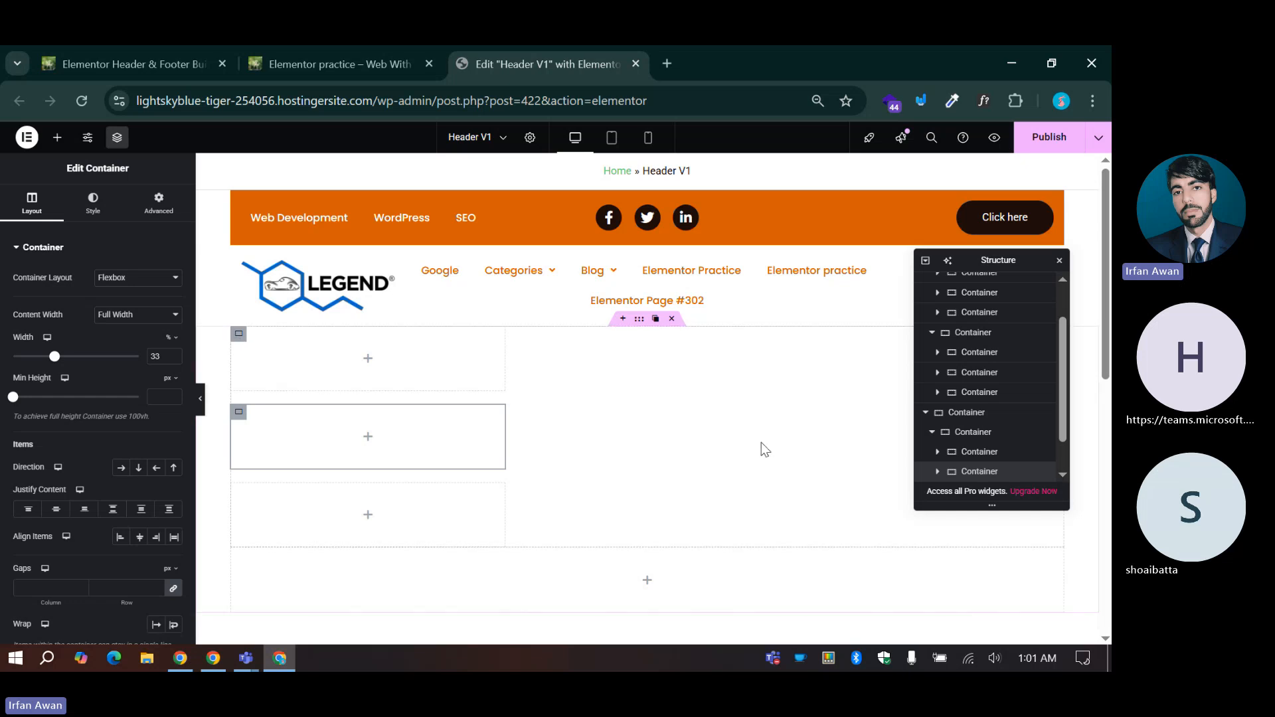
Step: Set the items direction of the upper child row to horizontal so its three containers form columns
scroll(972, 452, down, 1)
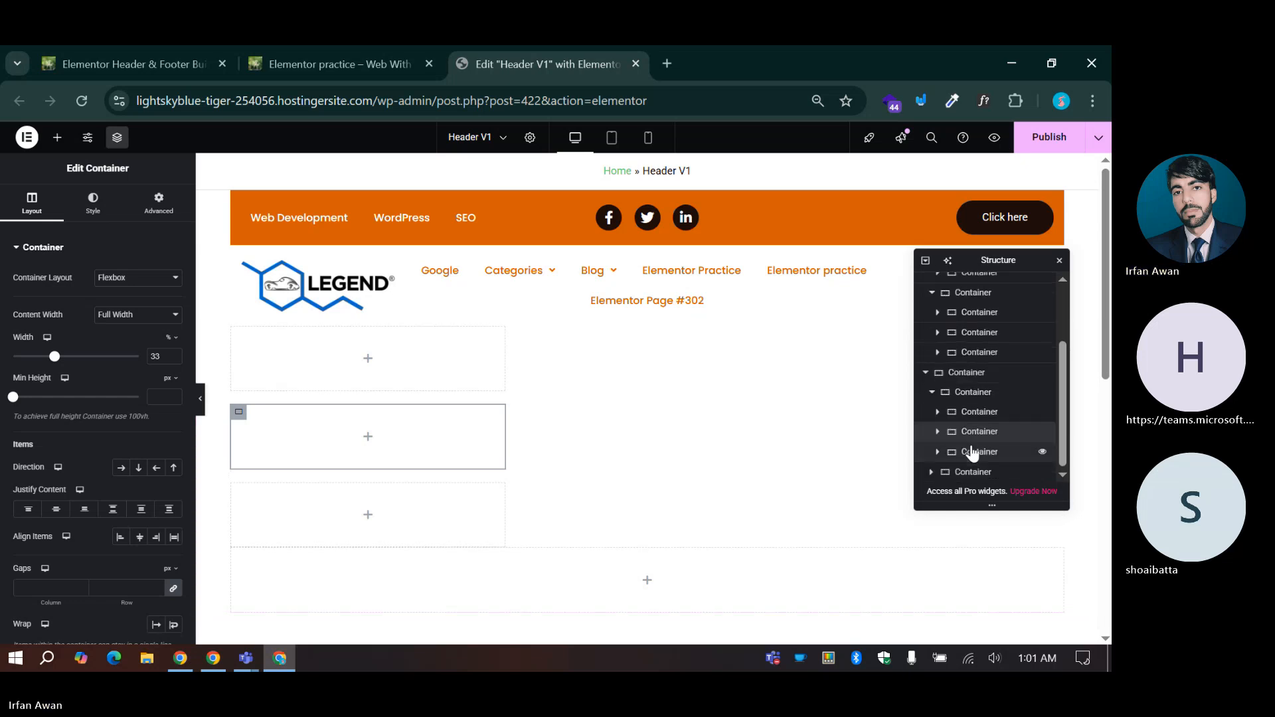
click(972, 397)
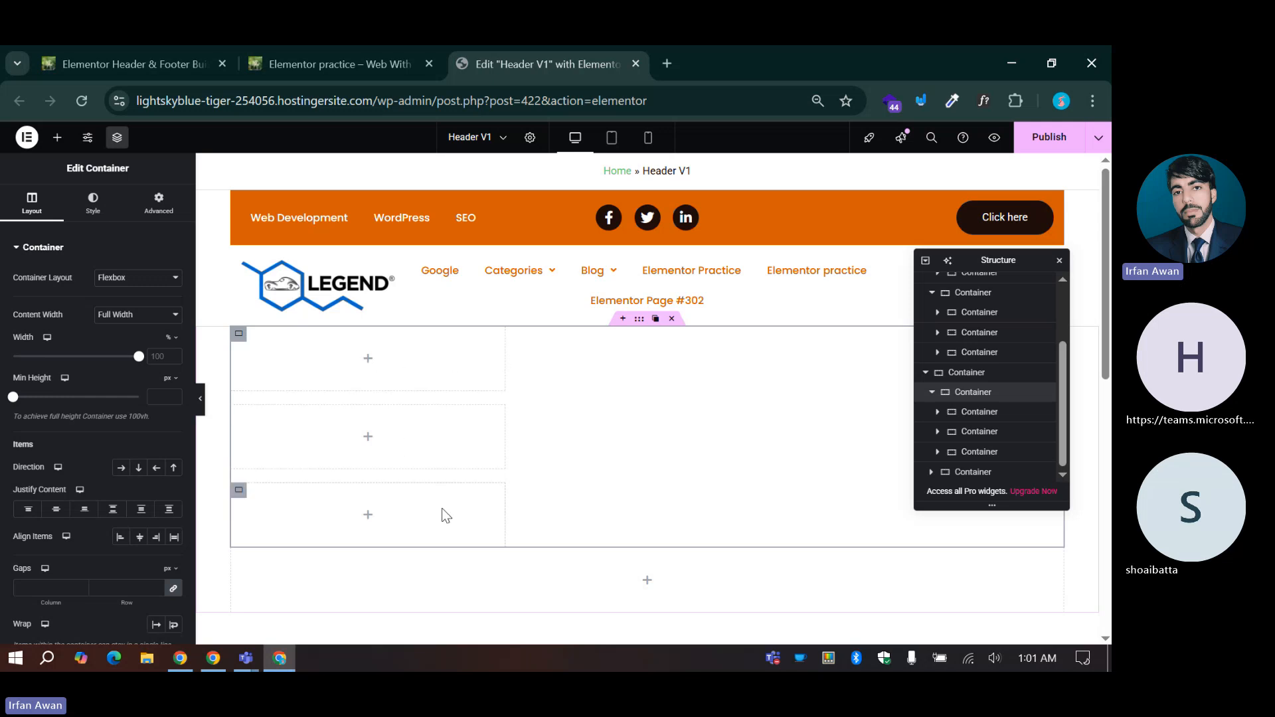
click(121, 468)
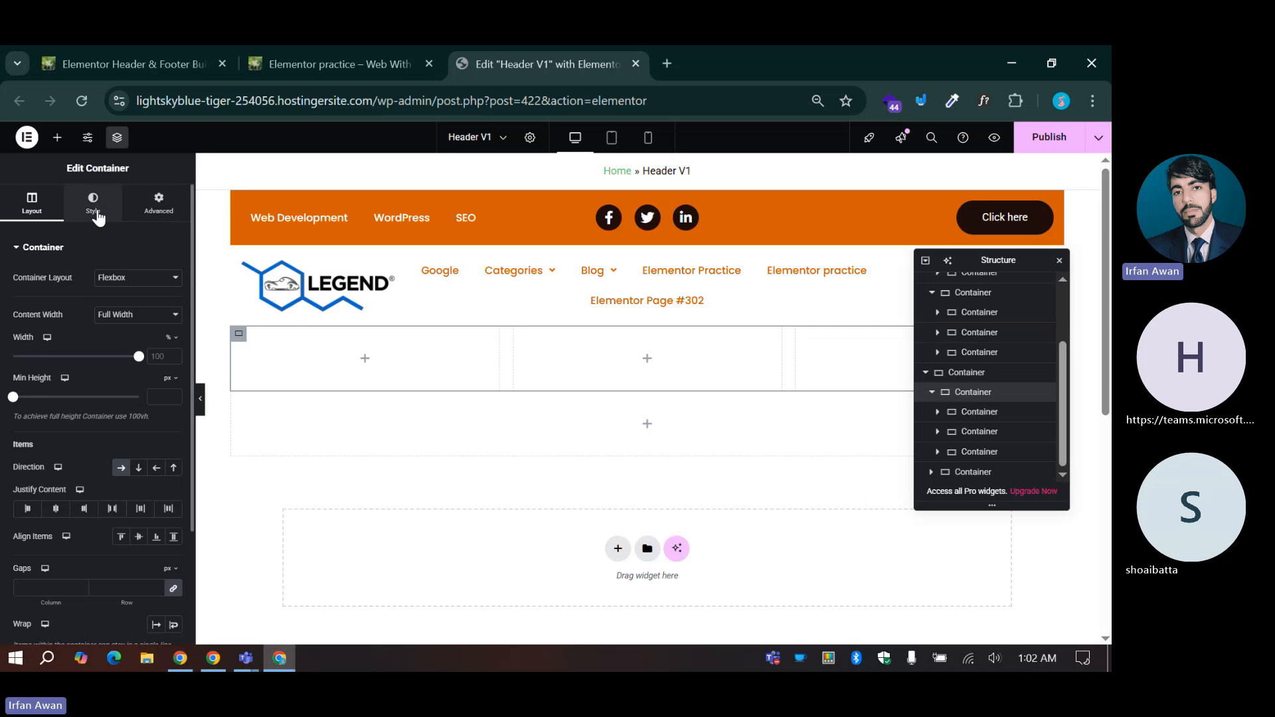
Step: Give the upper child row a classic background in the global Theme Brand color
click(93, 204)
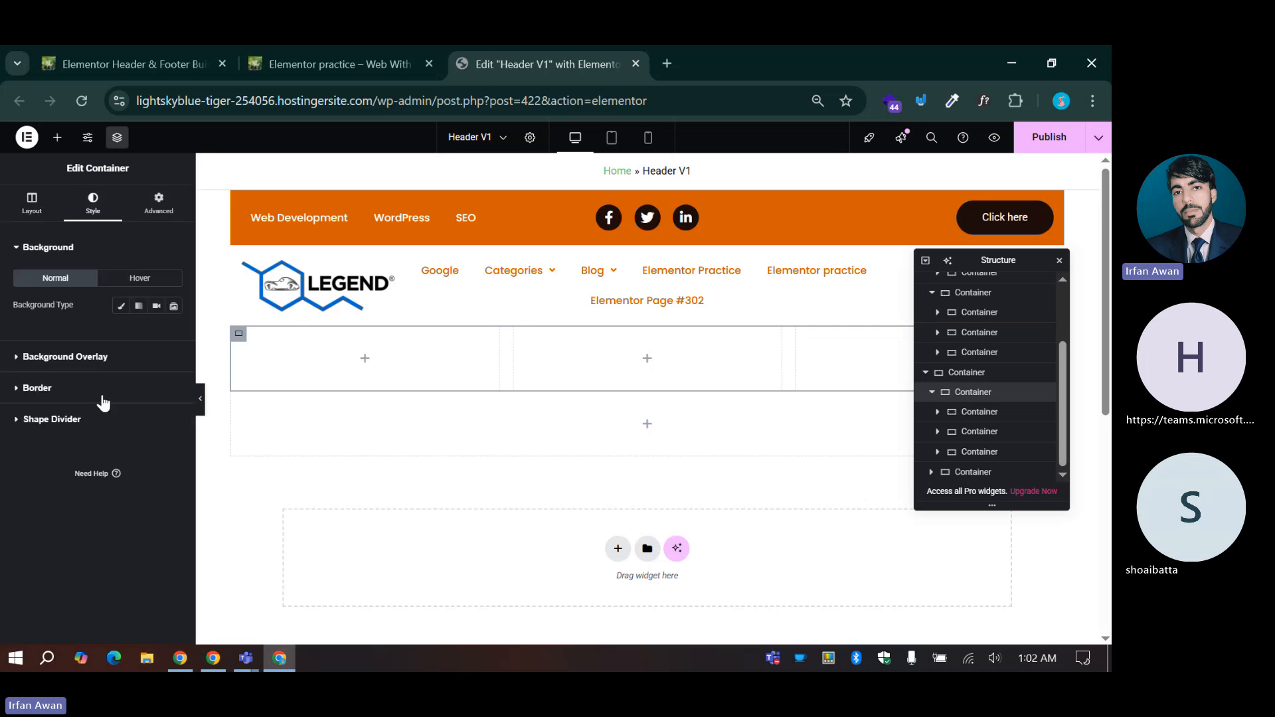
click(120, 308)
click(156, 332)
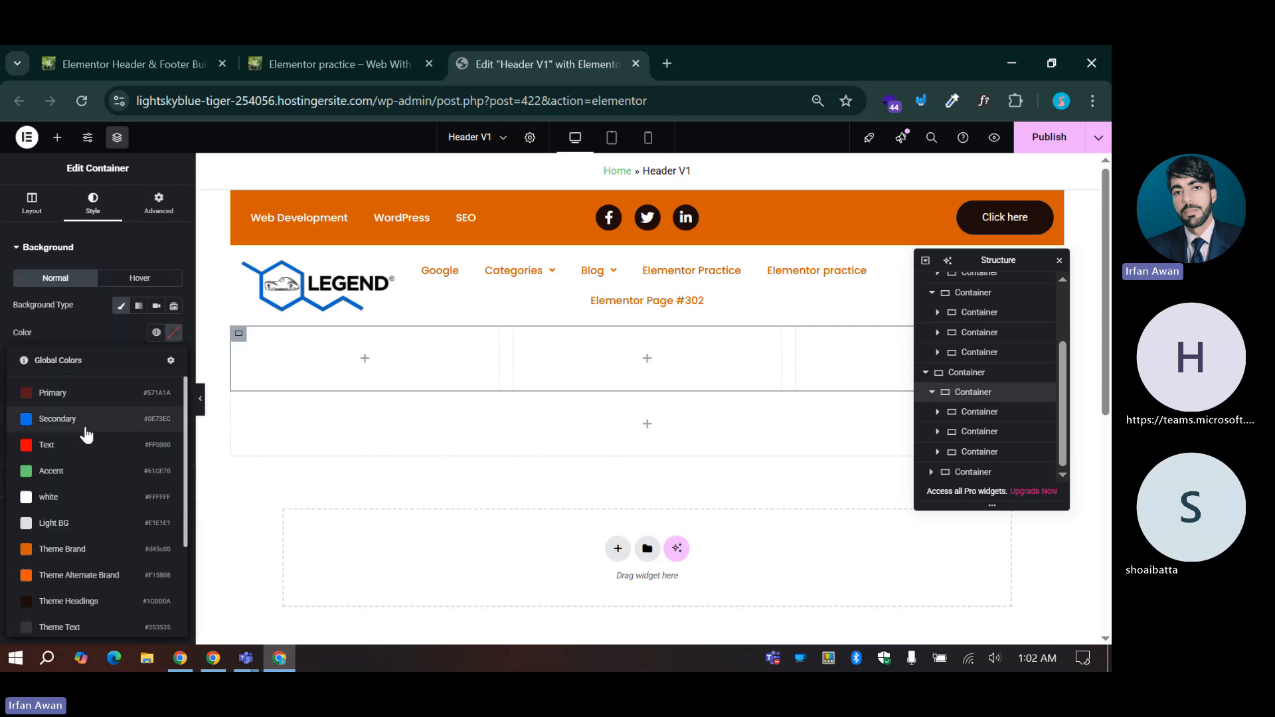
click(82, 549)
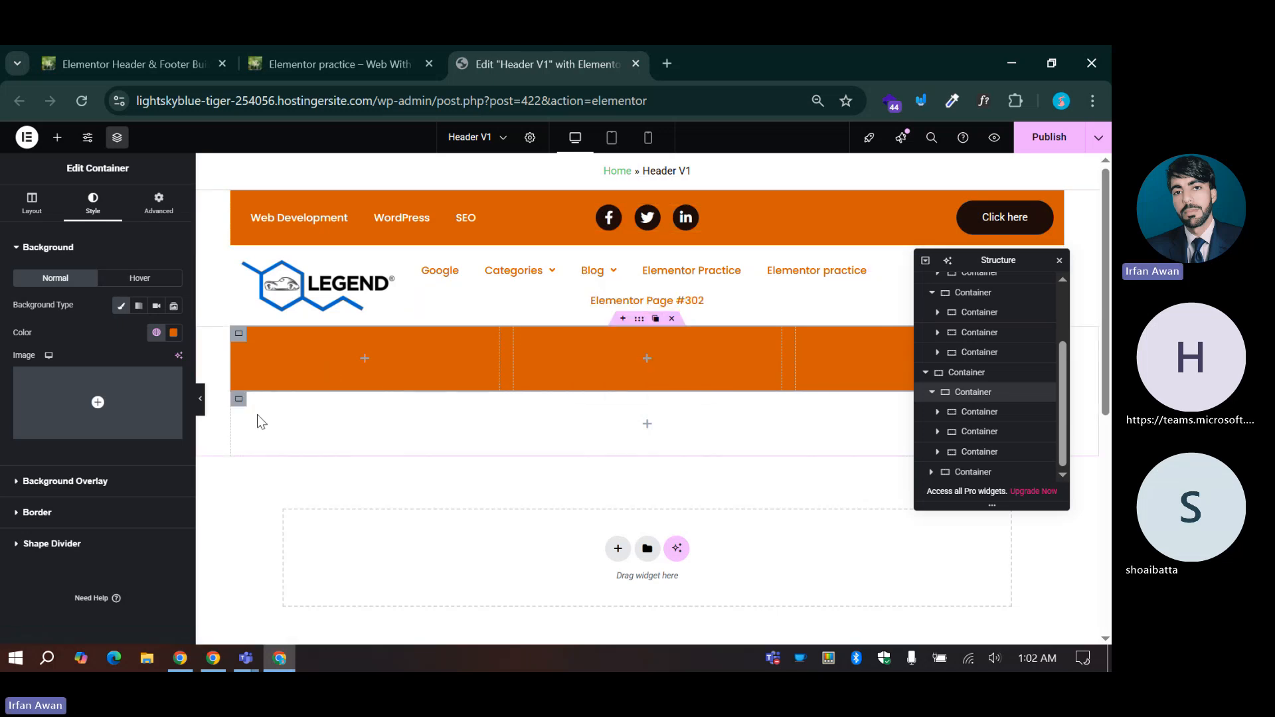
Step: Give the lower child row a classic background in the global white color
click(239, 399)
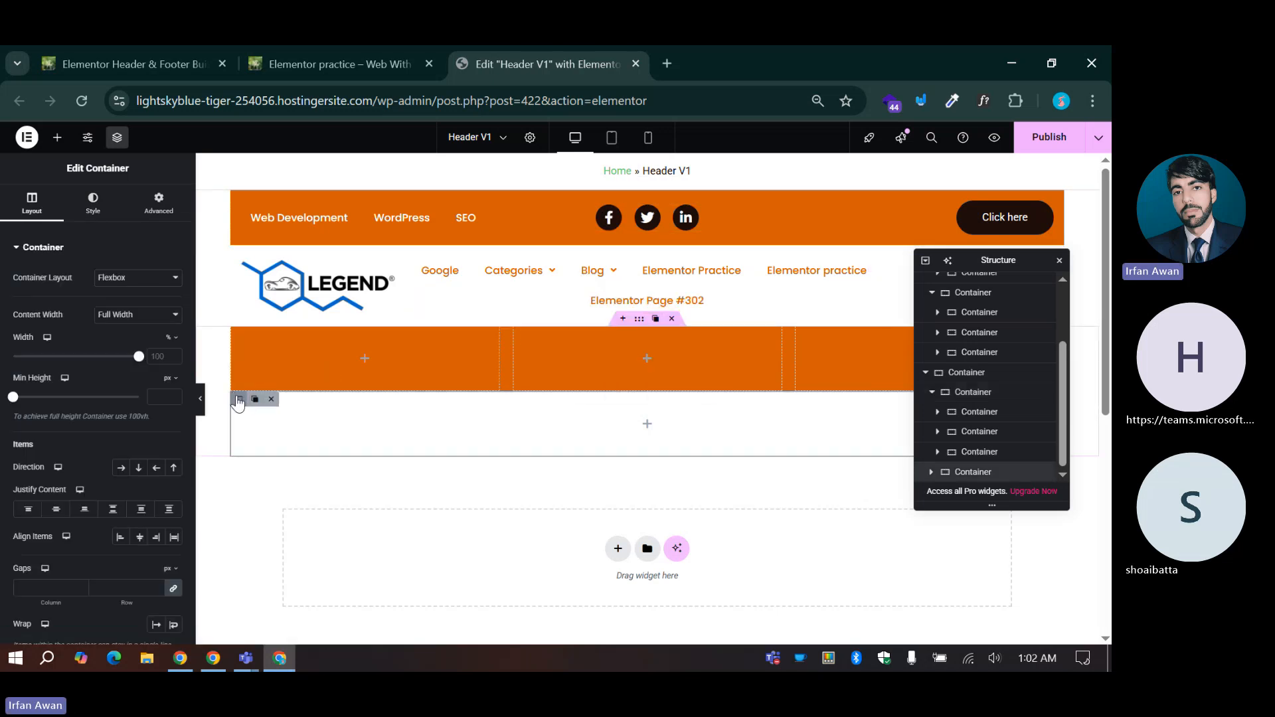
click(93, 203)
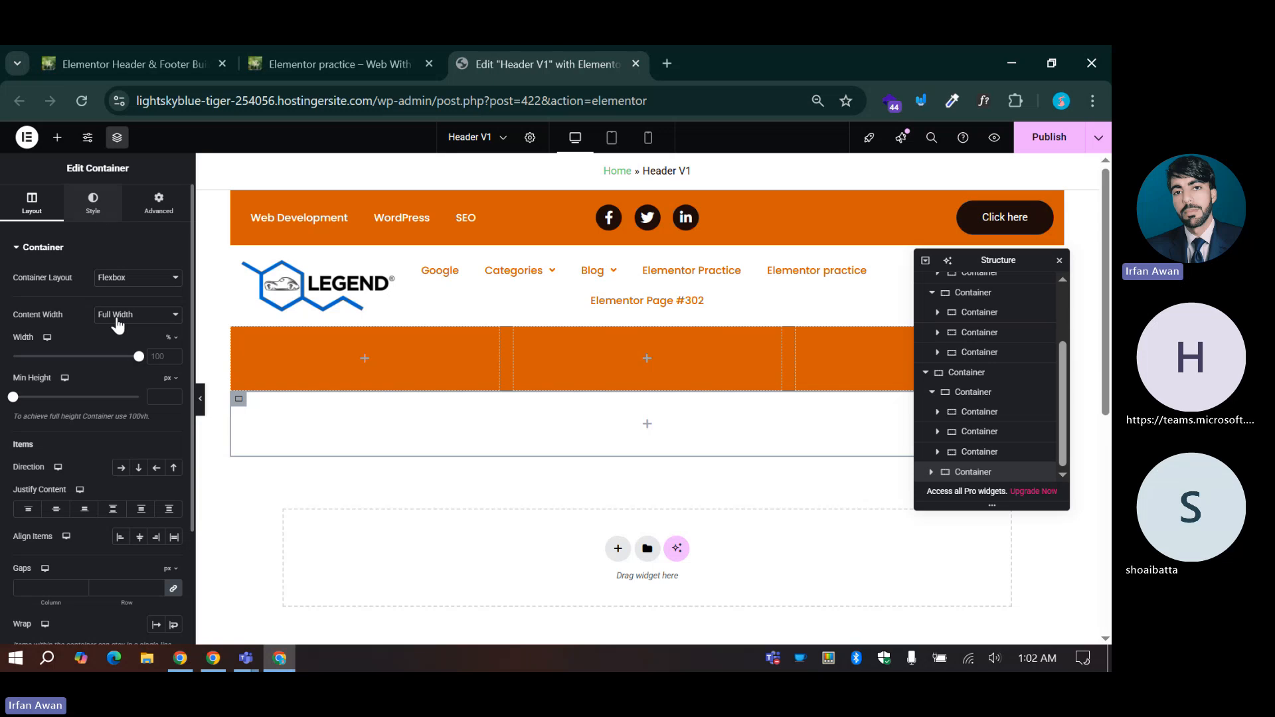
click(121, 306)
click(156, 332)
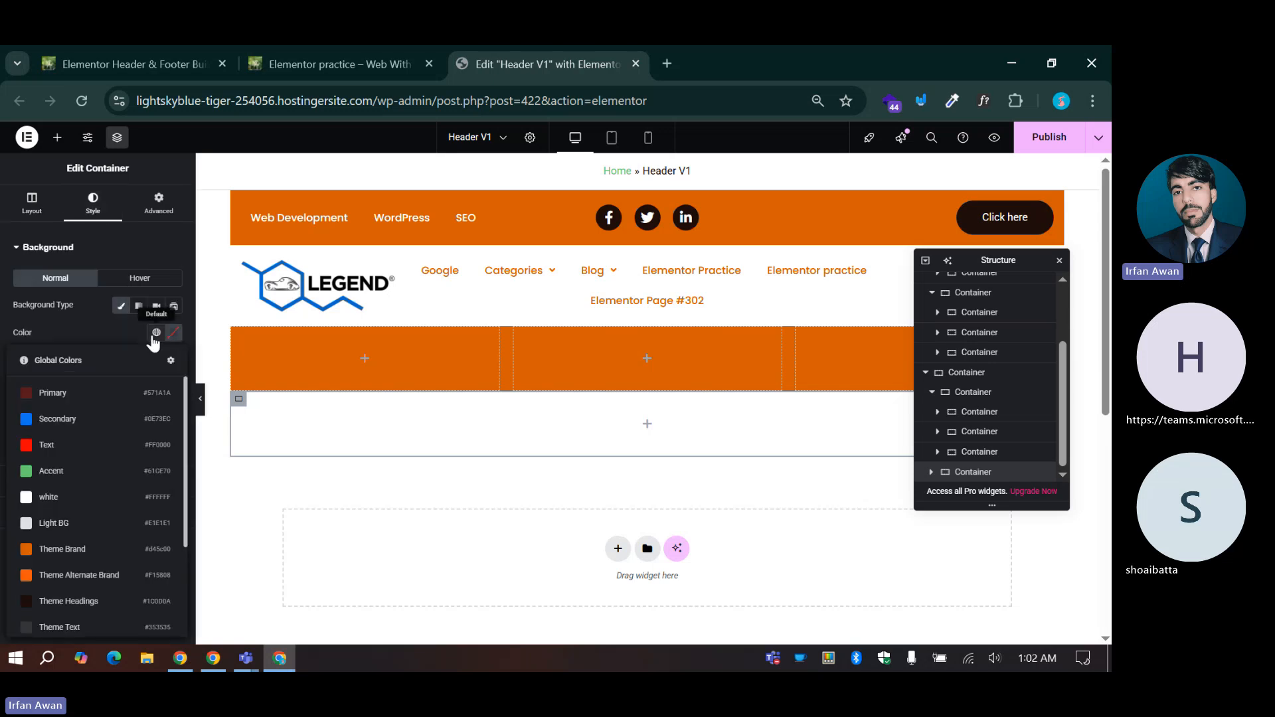
click(68, 499)
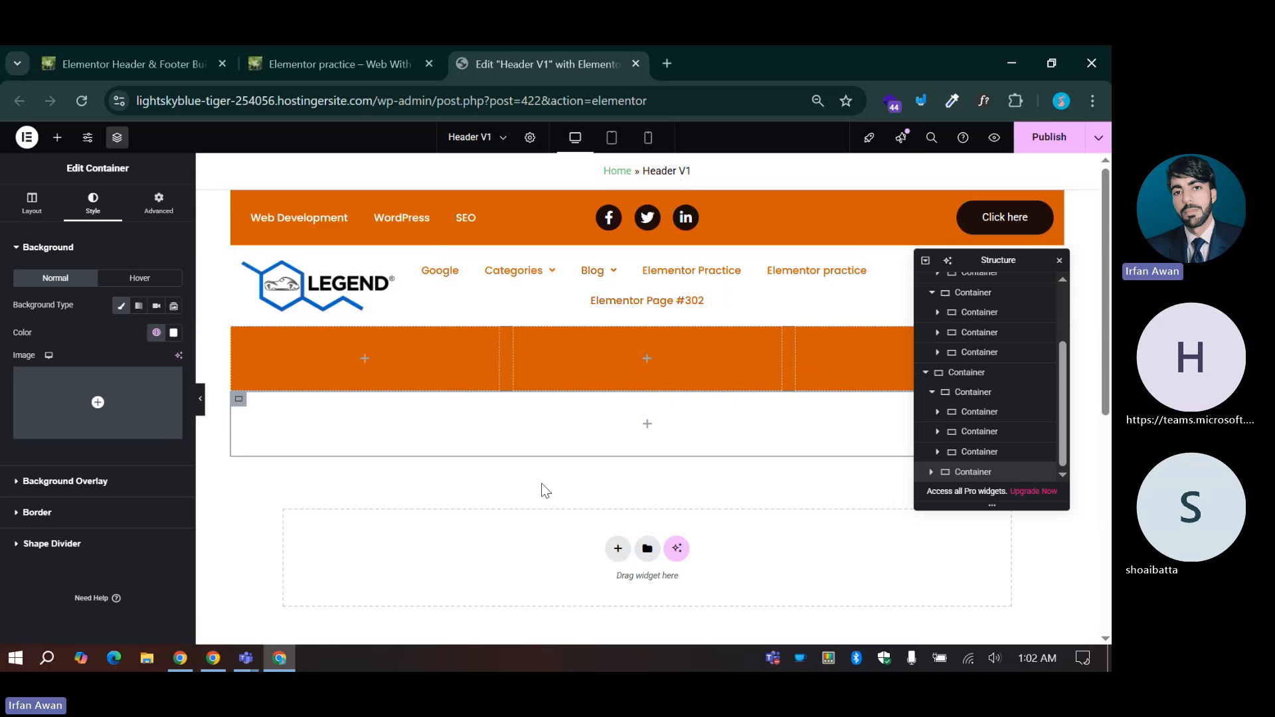
Step: Add a new Flexbox container below the parent using the three-column structure with a wide middle column
scroll(544, 490, down, 1)
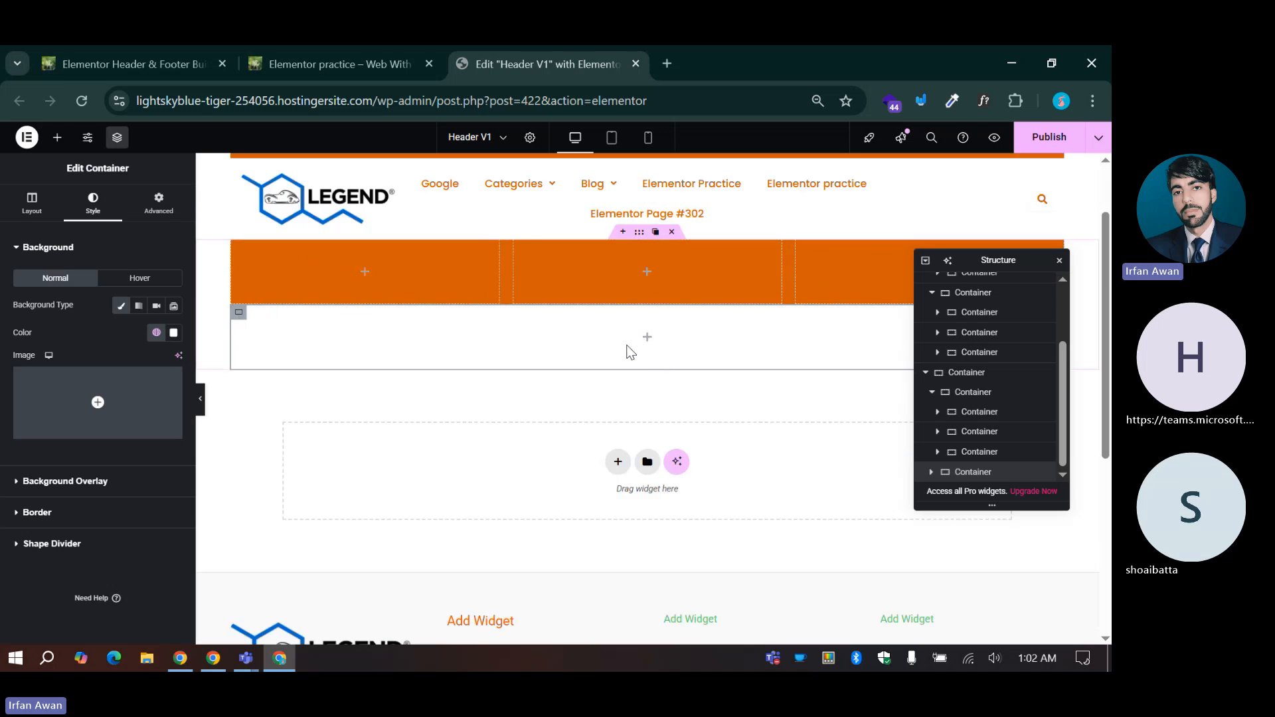
scroll(471, 322, up, 1)
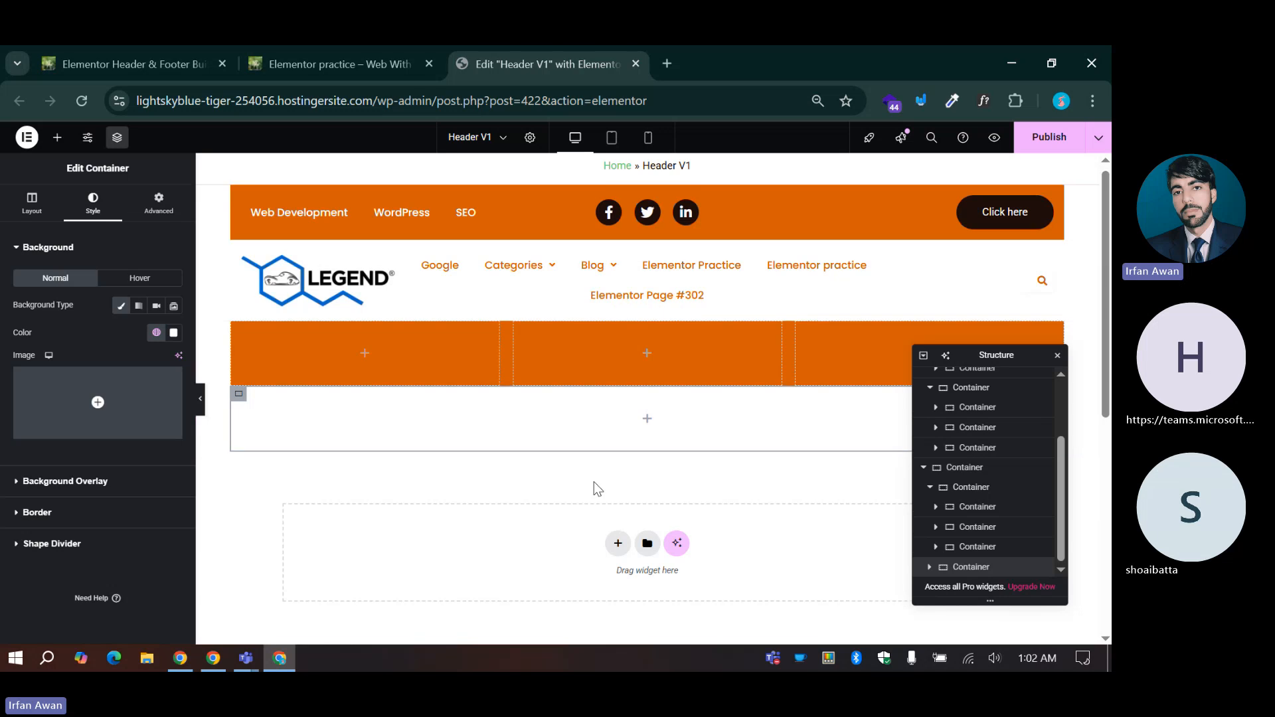
scroll(598, 481, down, 3)
click(619, 293)
click(603, 352)
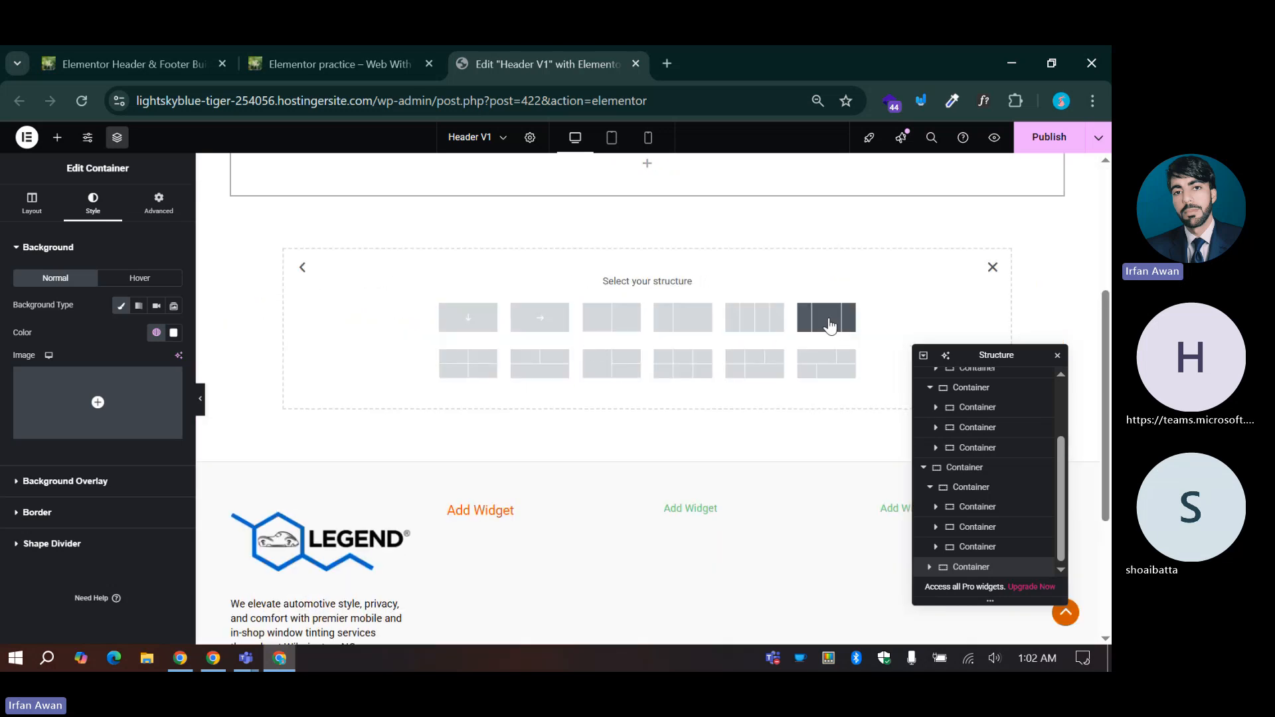
click(829, 324)
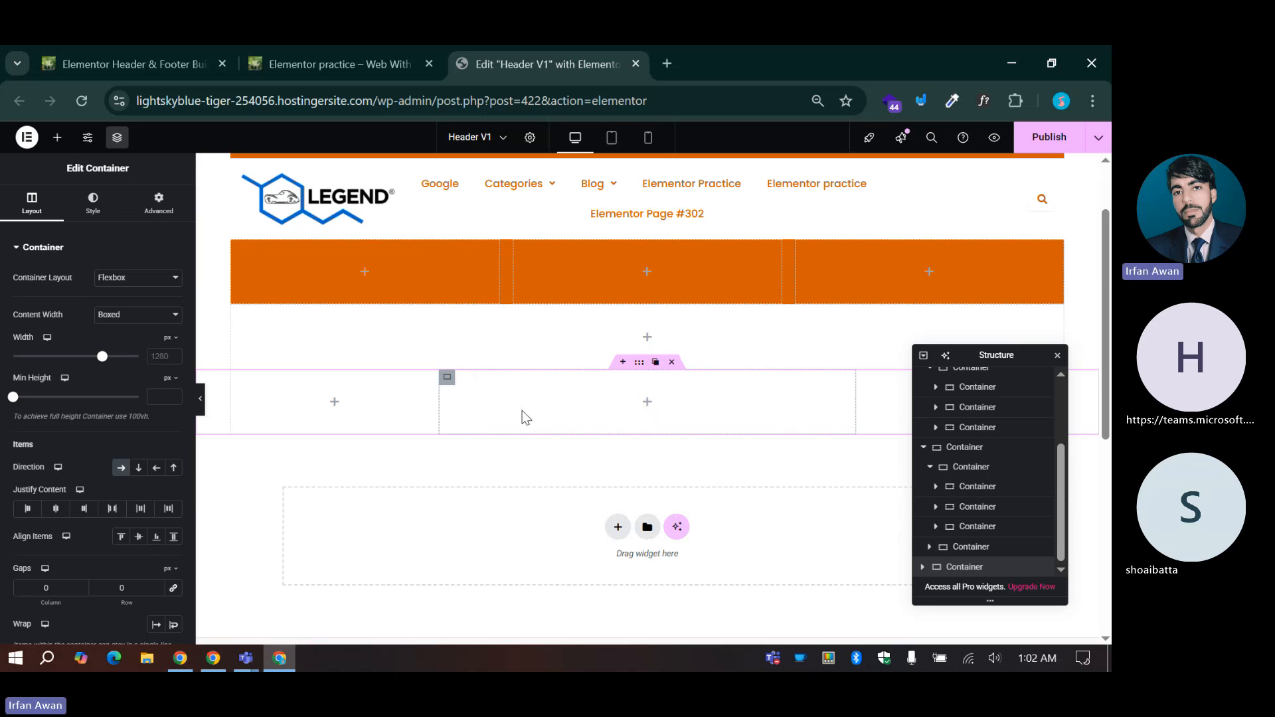
Step: Collapse both rows of the Header Section in the structure and compare the two-row parent container with the new three-column container
click(636, 263)
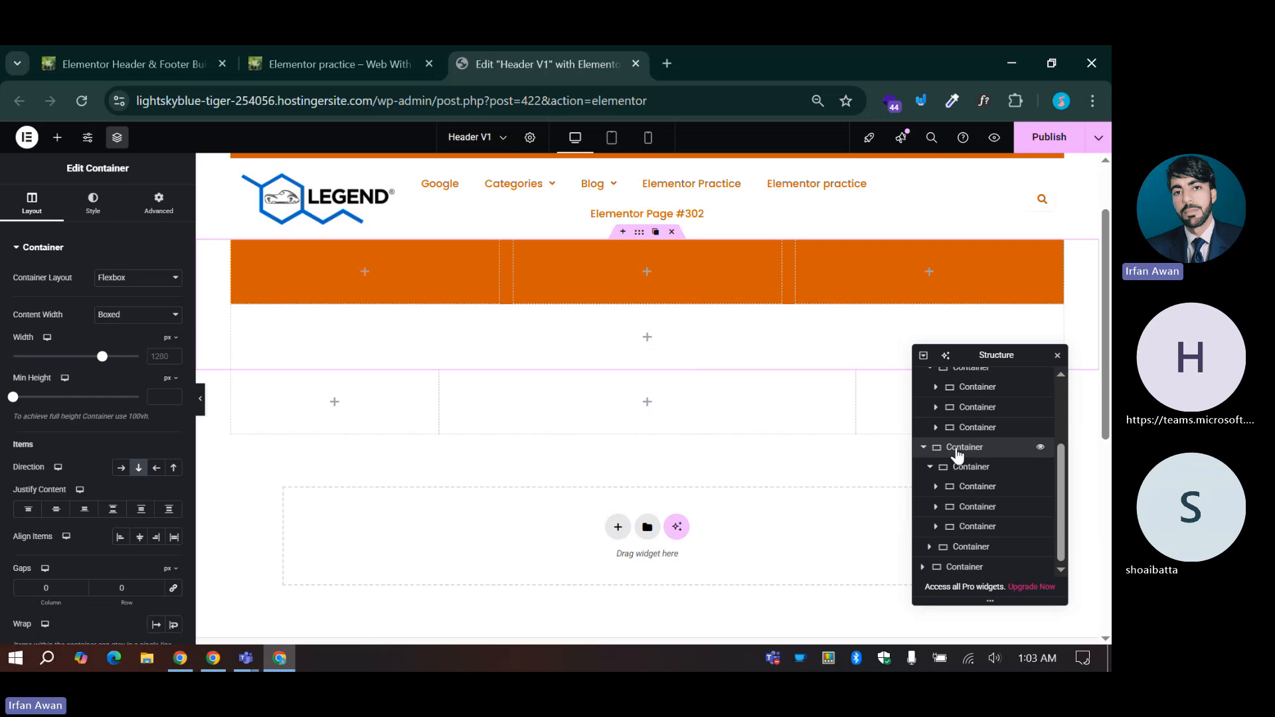
scroll(957, 454, up, 3)
click(930, 397)
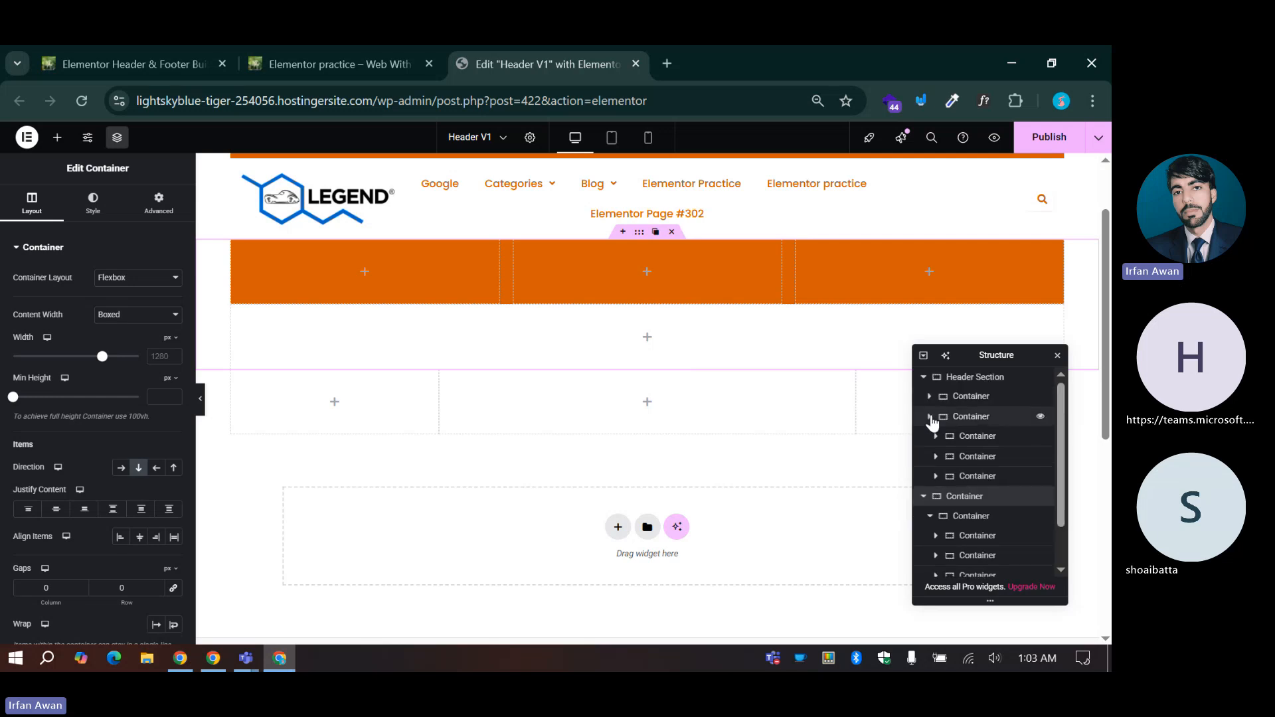
click(930, 417)
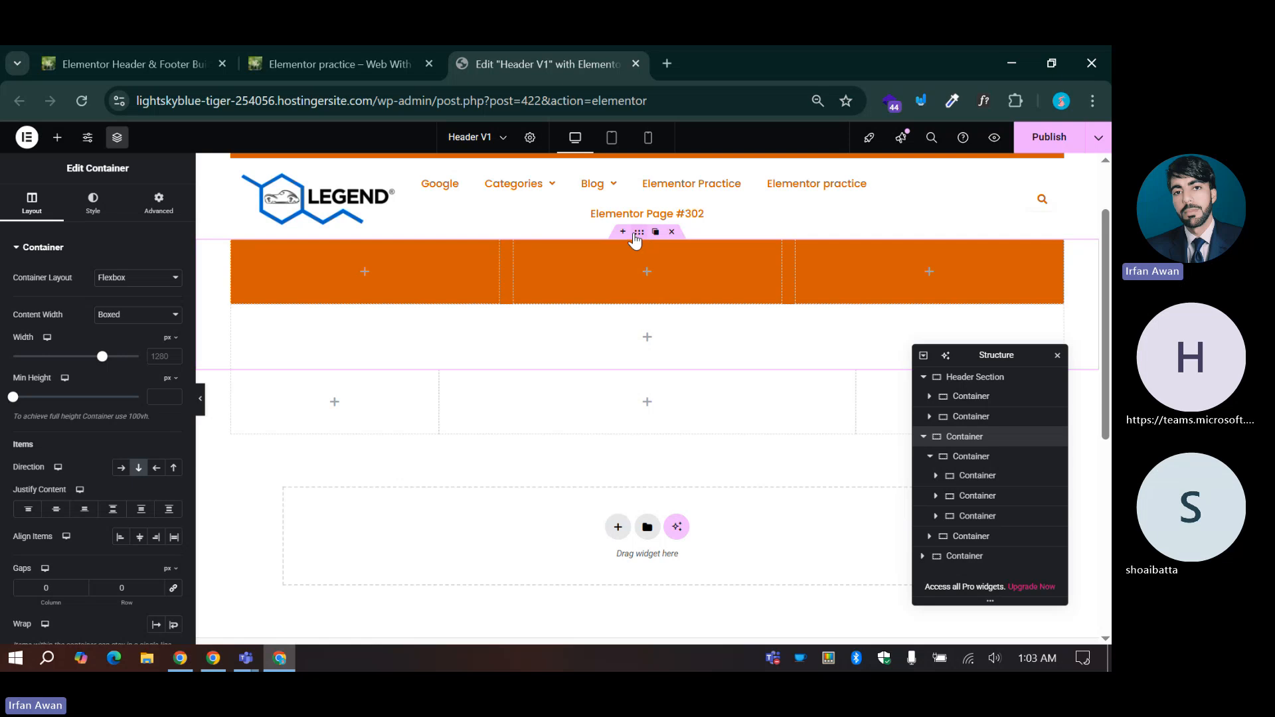
scroll(636, 270, down, 1)
scroll(636, 271, up, 1)
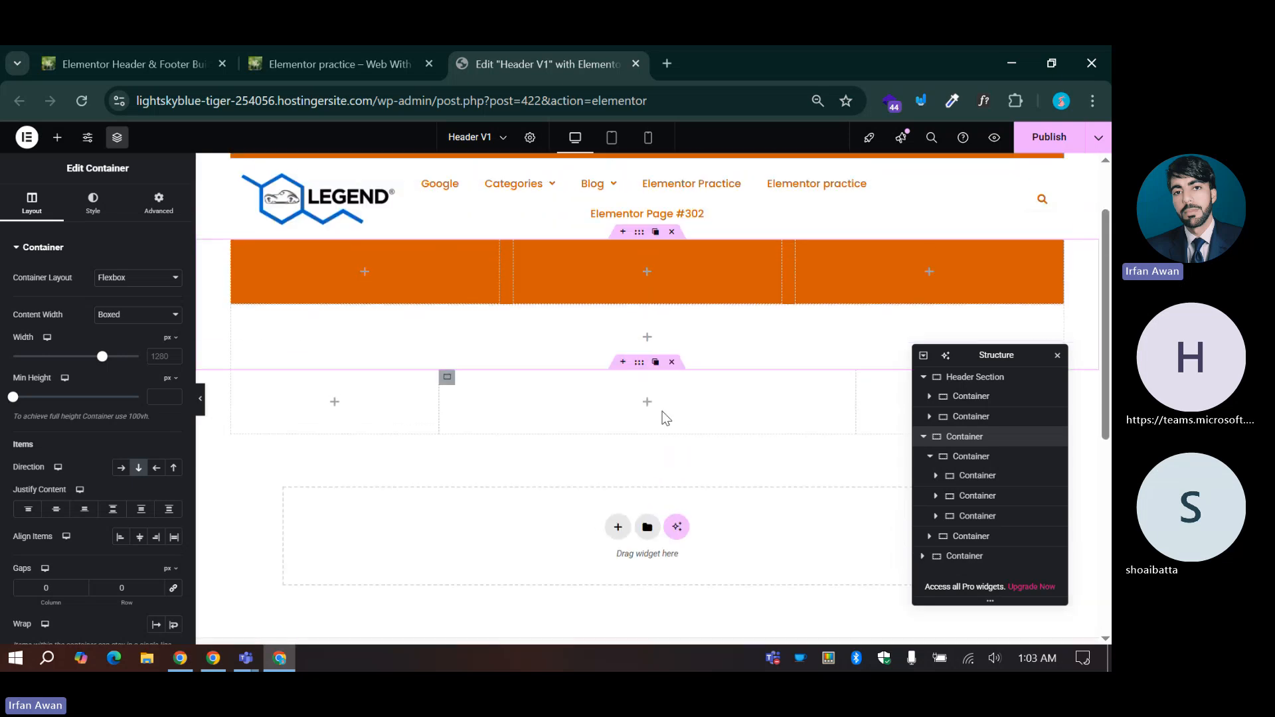
click(391, 374)
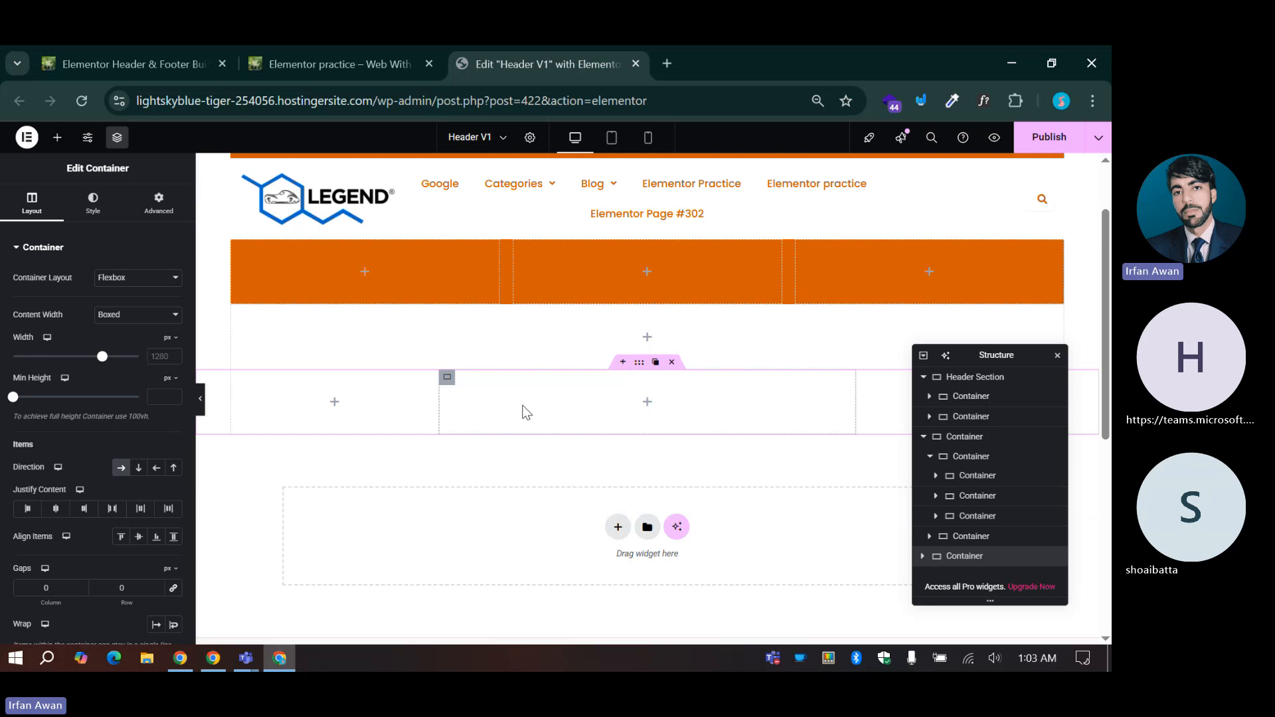
Step: Copy and delete the new three-column container, and paste it inside the two-row parent container
scroll(526, 405, up, 1)
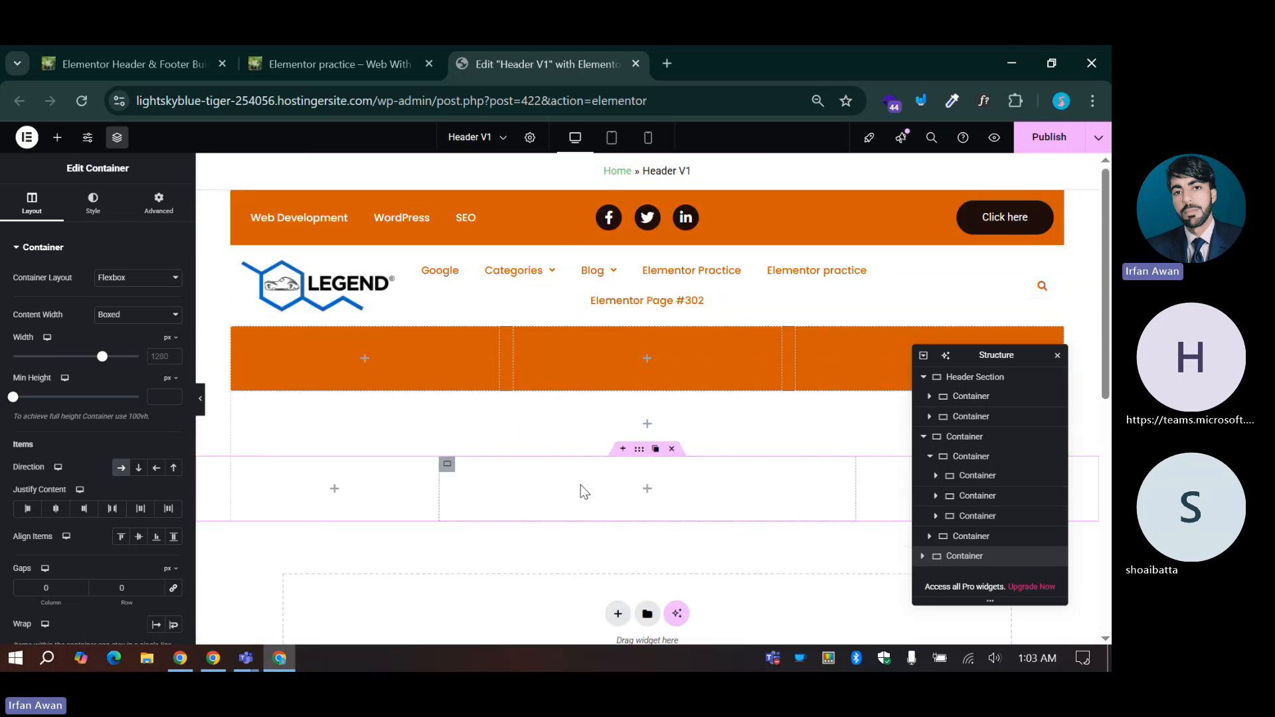
right_click(631, 461)
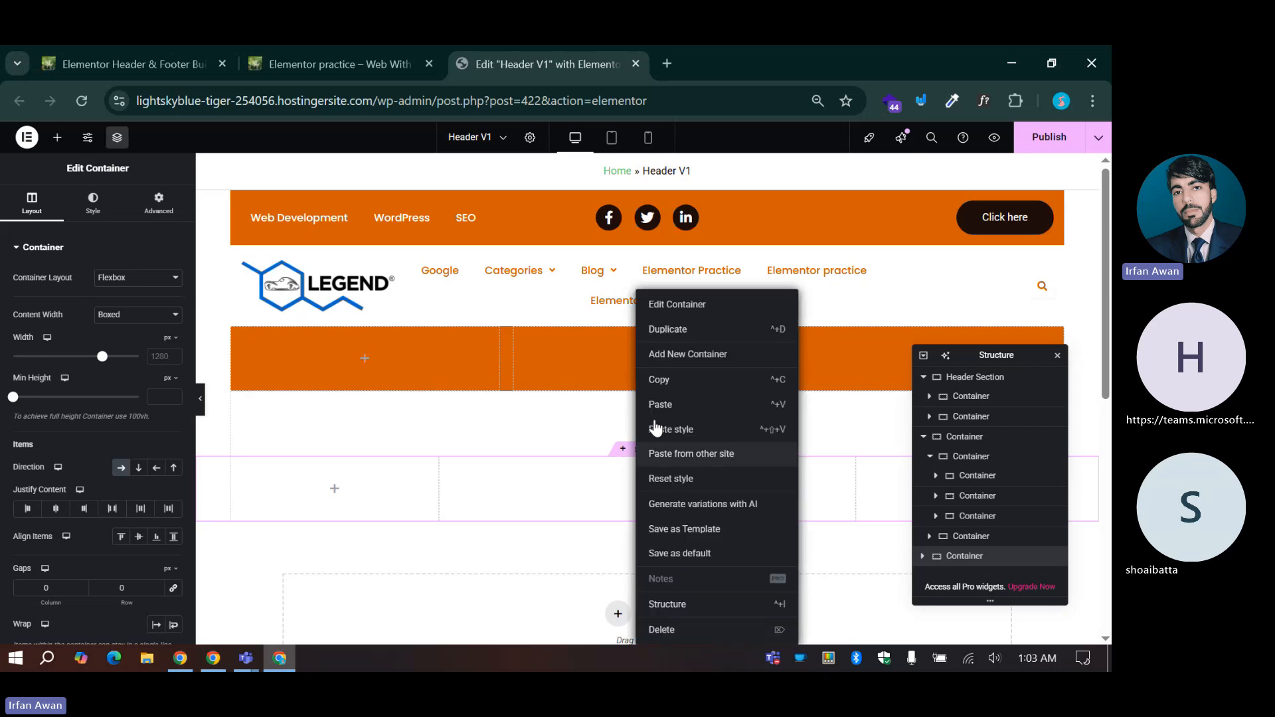
click(675, 382)
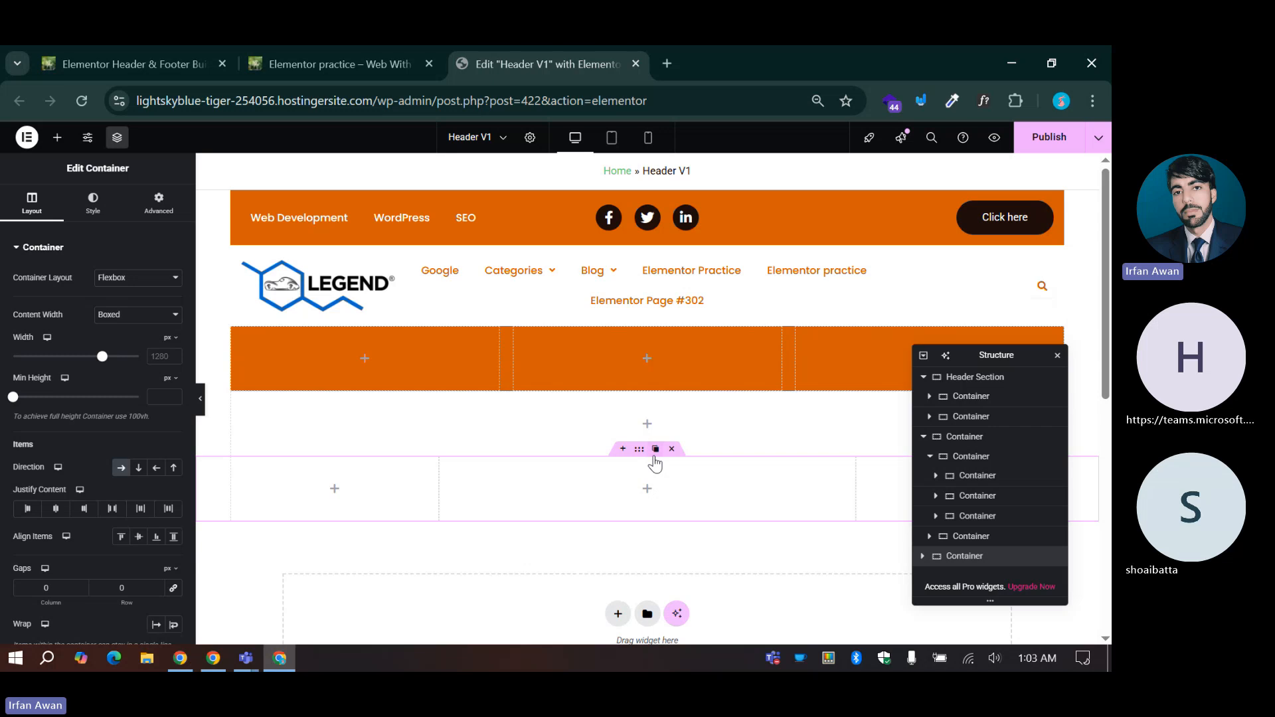
key(Delete)
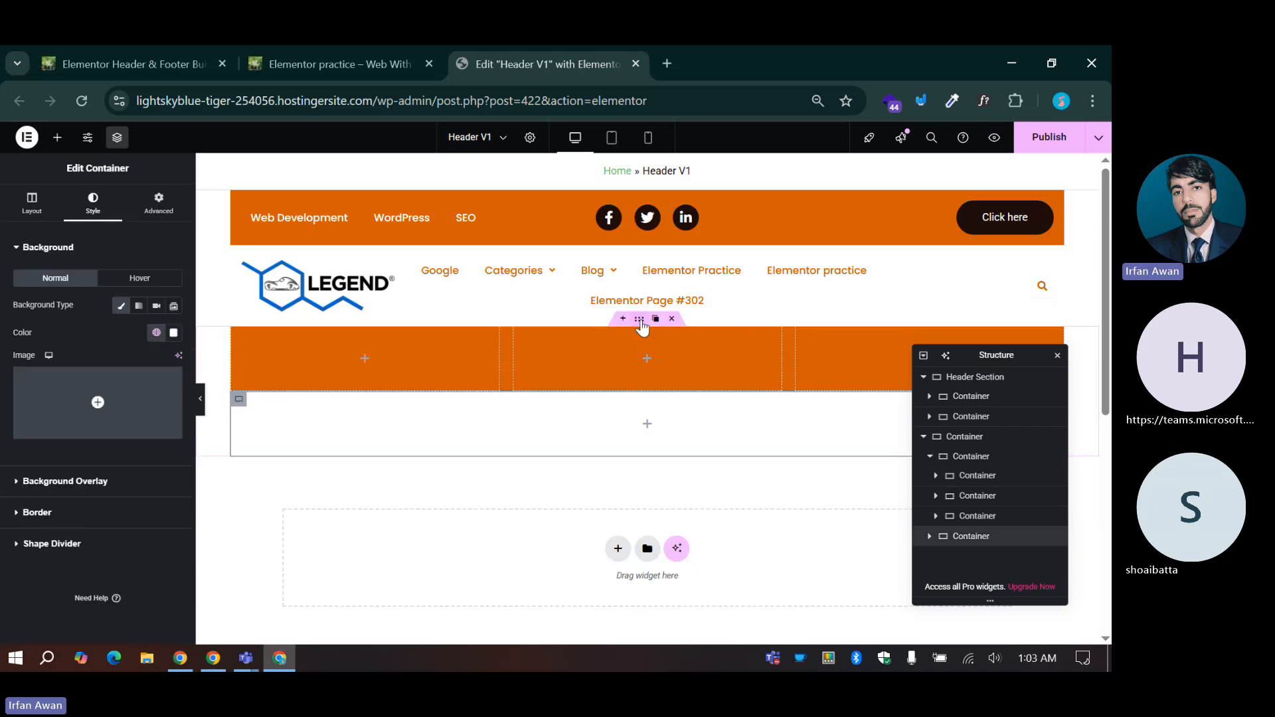
right_click(641, 326)
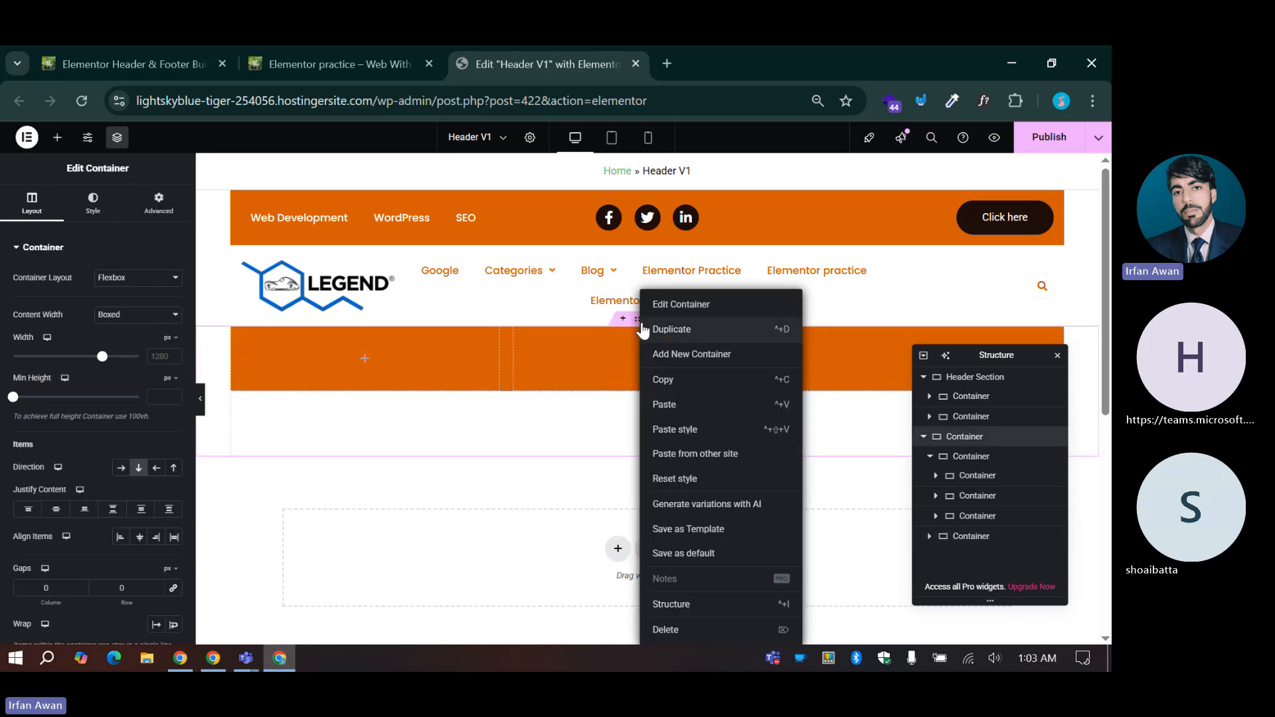
click(666, 405)
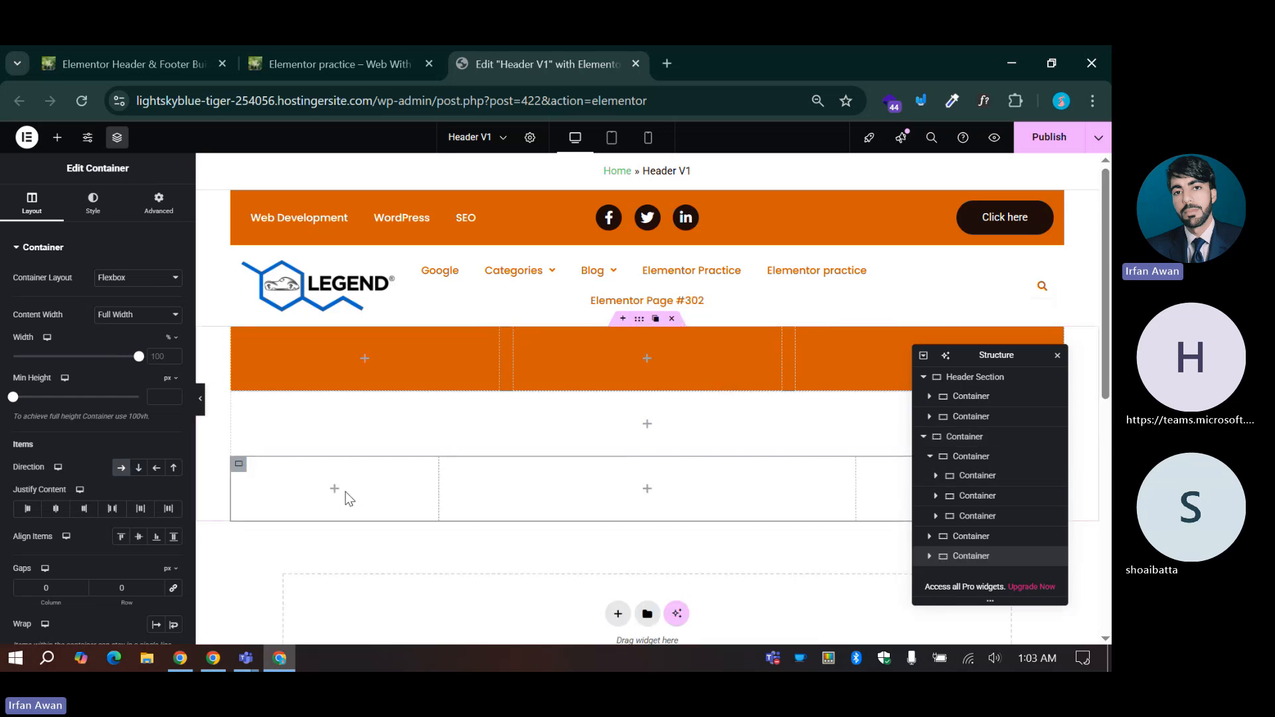
Step: Check the outer columns of the pasted row and delete the empty white row above it
click(272, 476)
click(890, 497)
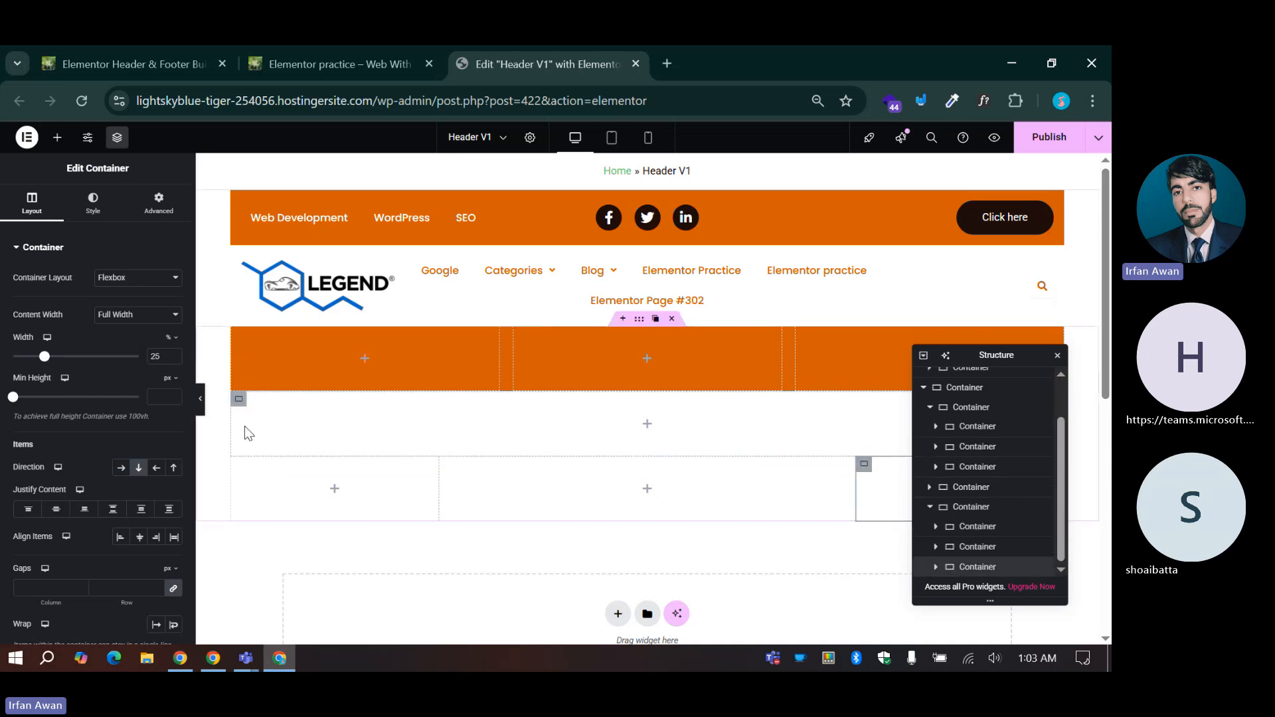
click(275, 400)
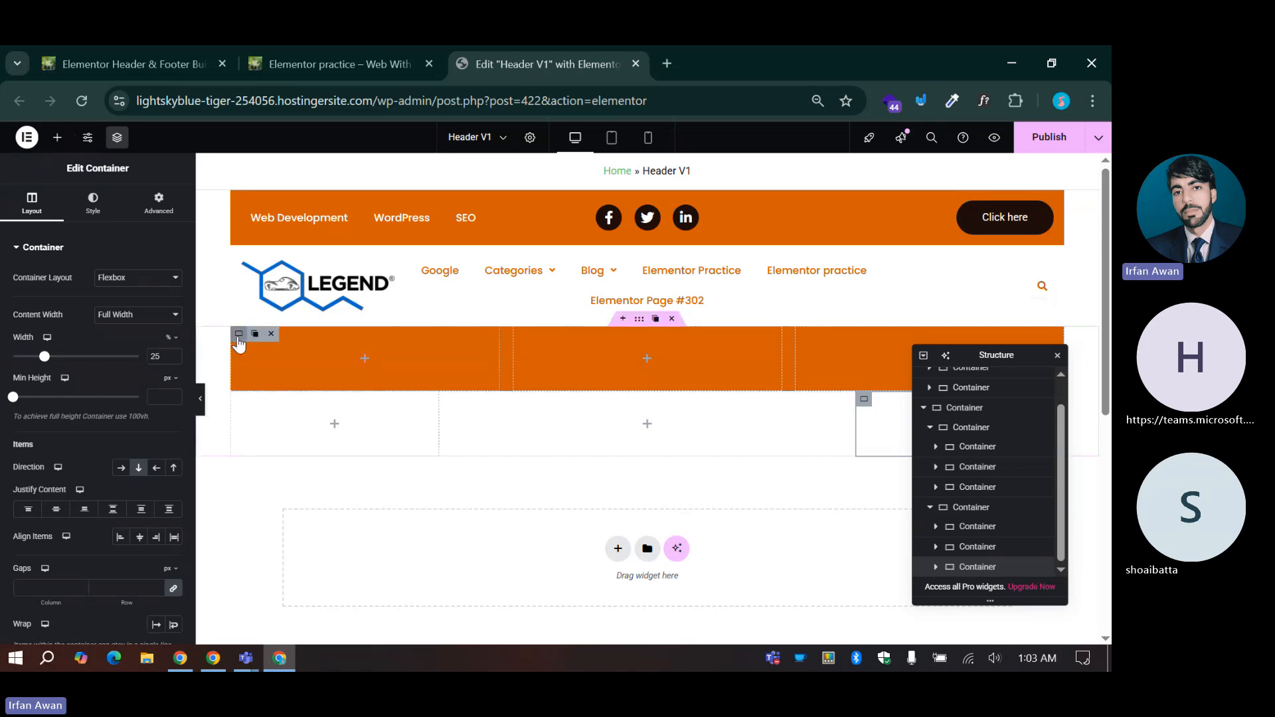
click(239, 352)
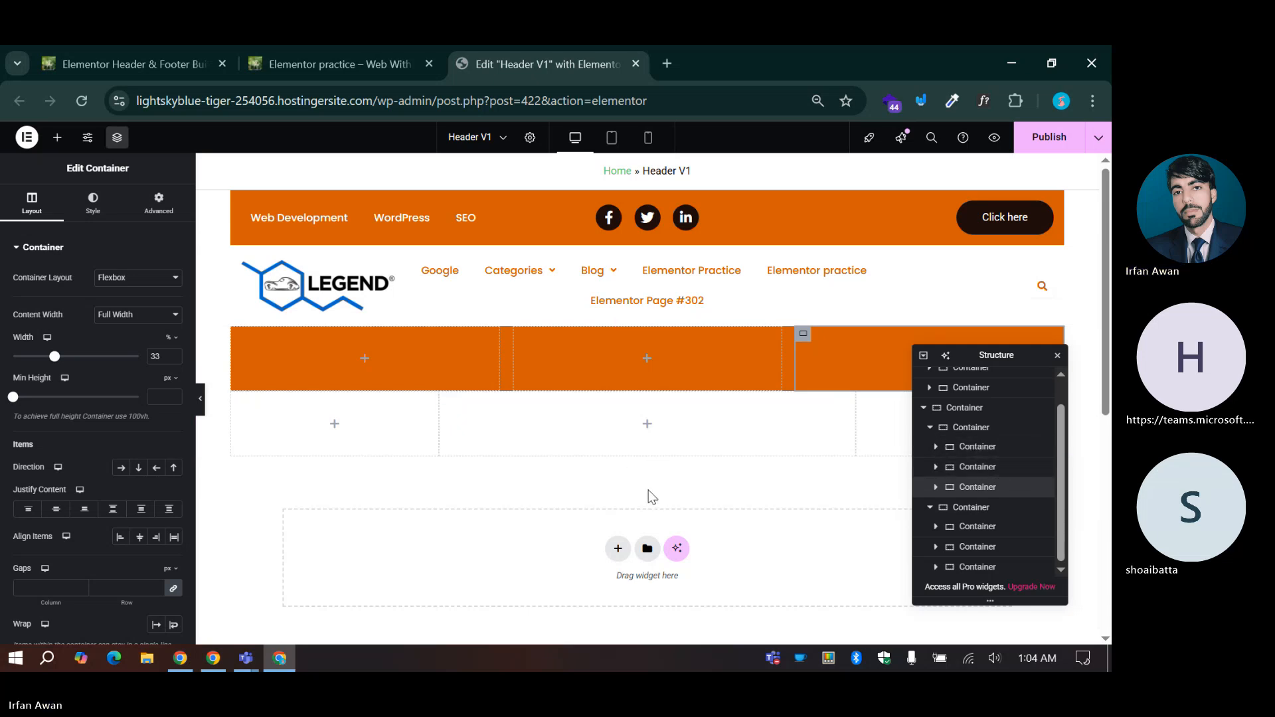
Step: Undo the white row's deletion and the paste, and restore the separate three-column container below the parent
key(ctrl+z)
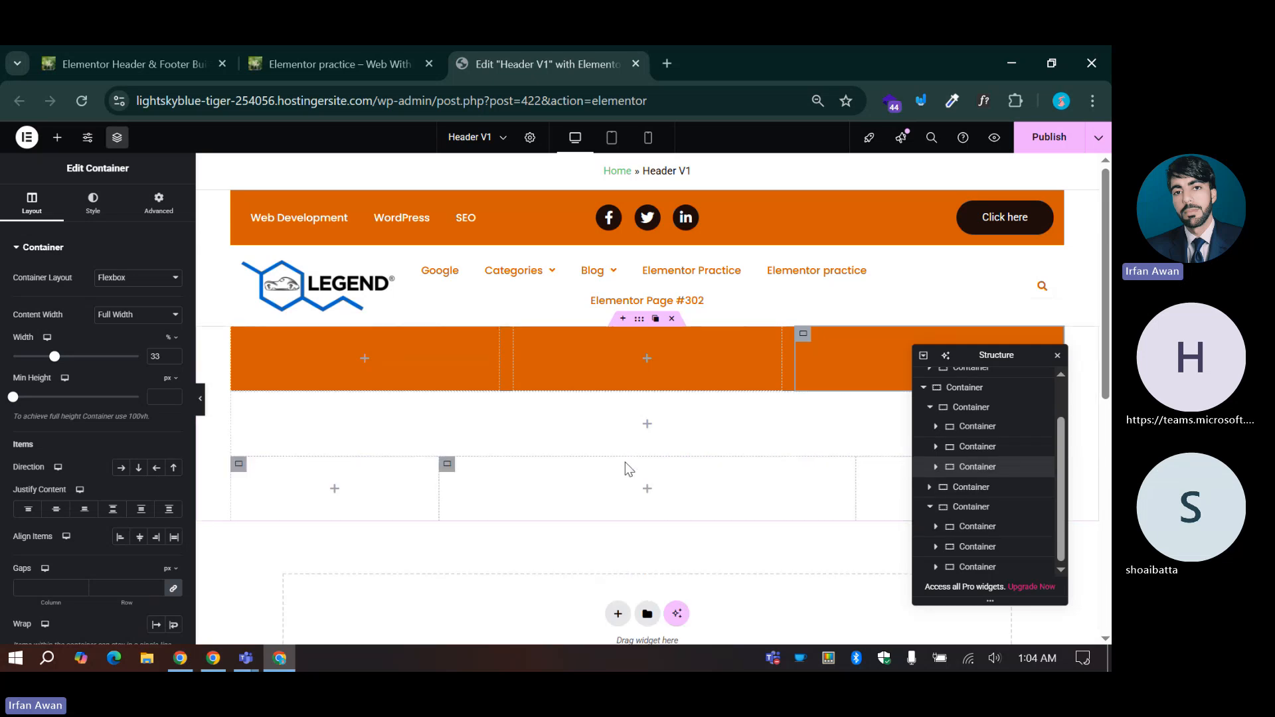
key(ctrl+z)
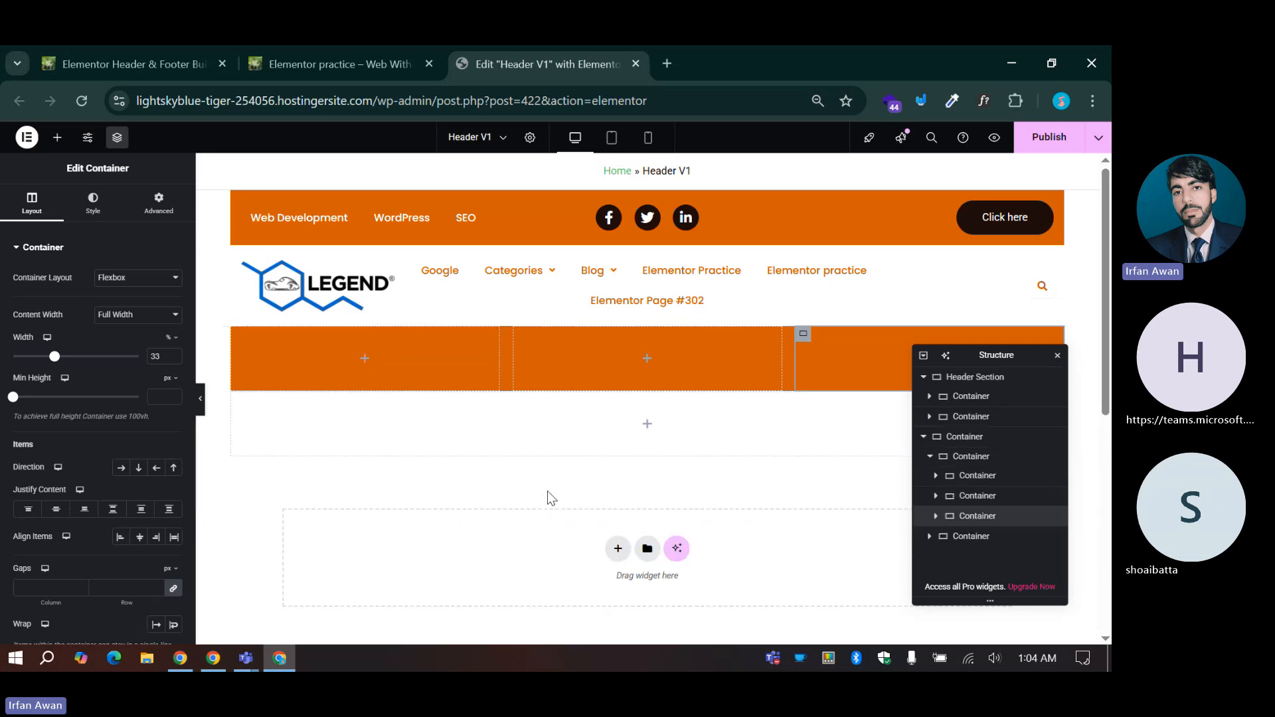
key(ctrl+shift+z)
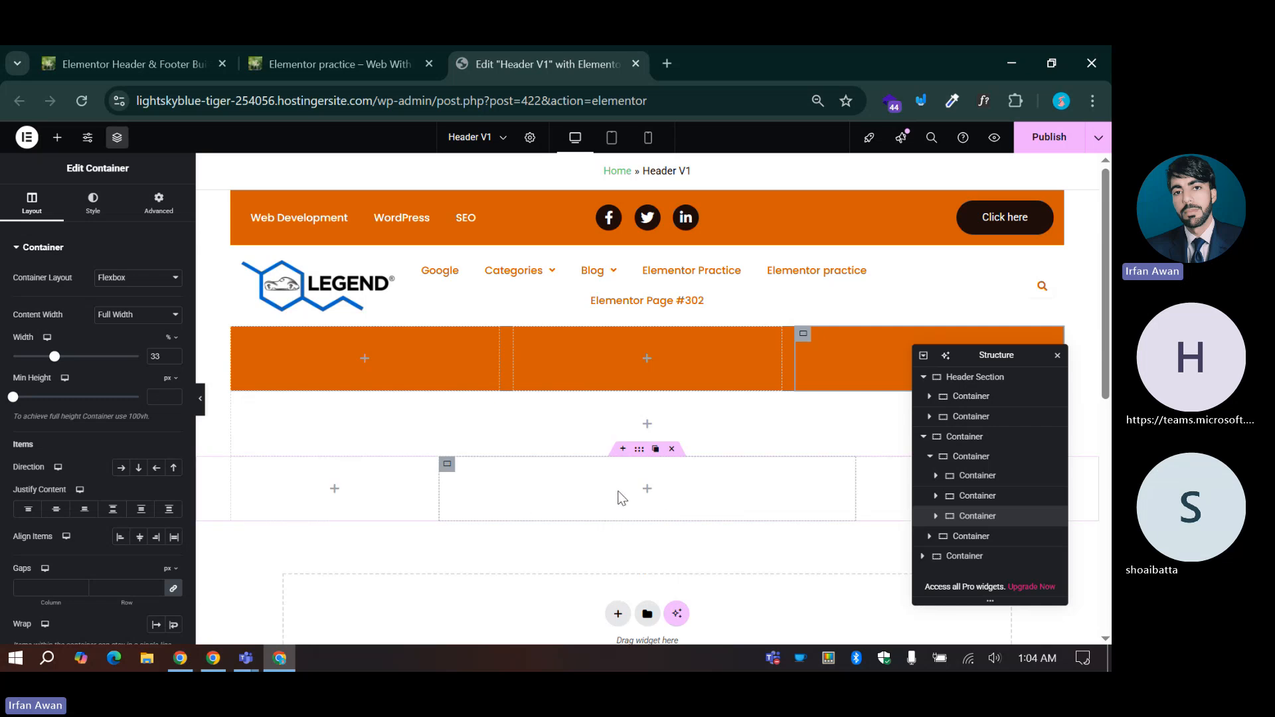
Step: Examine the Flexbox structure presets offered for a new container and return to the layout choice
scroll(621, 498, down, 1)
click(619, 530)
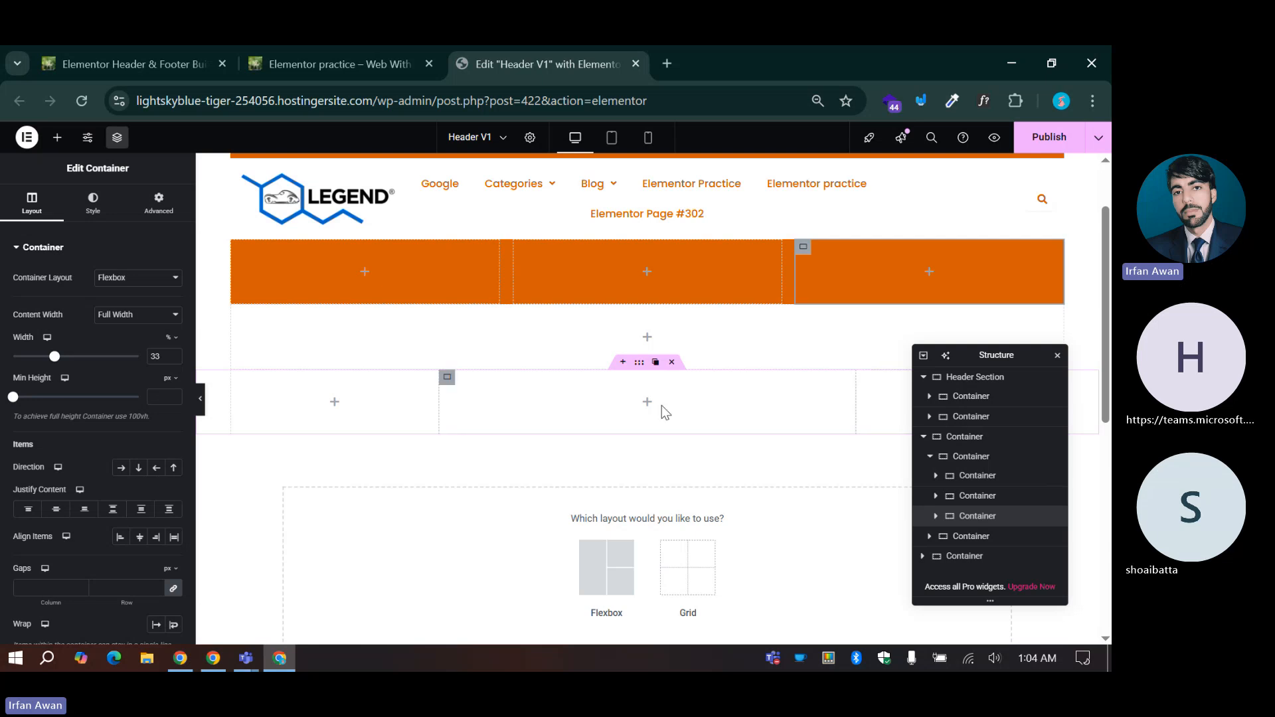
click(606, 568)
scroll(737, 555, down, 1)
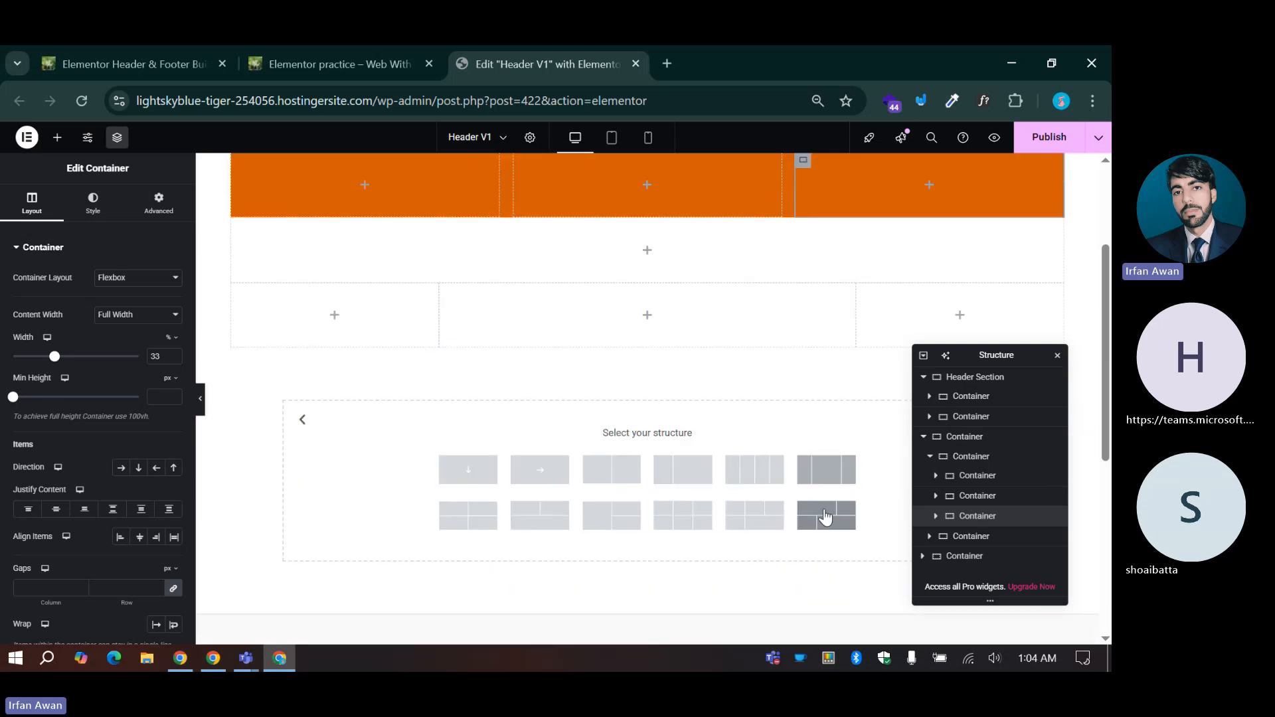
scroll(561, 516, up, 1)
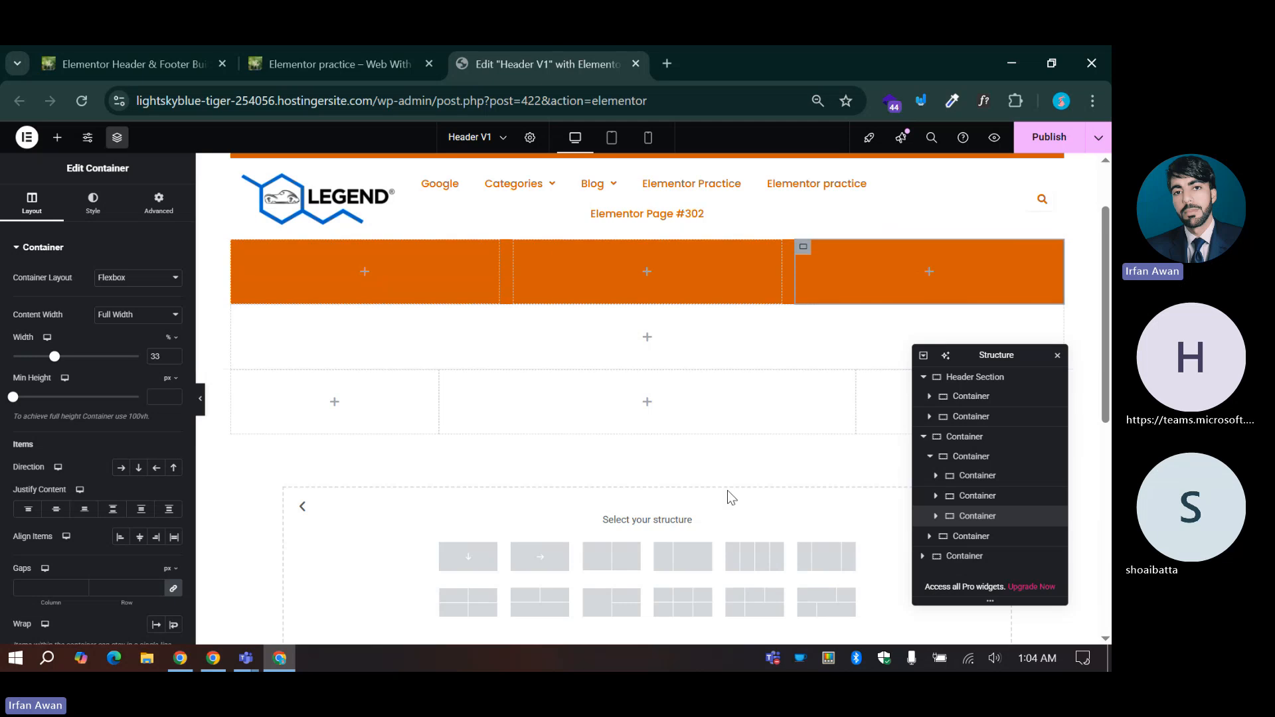
click(300, 507)
scroll(444, 515, up, 1)
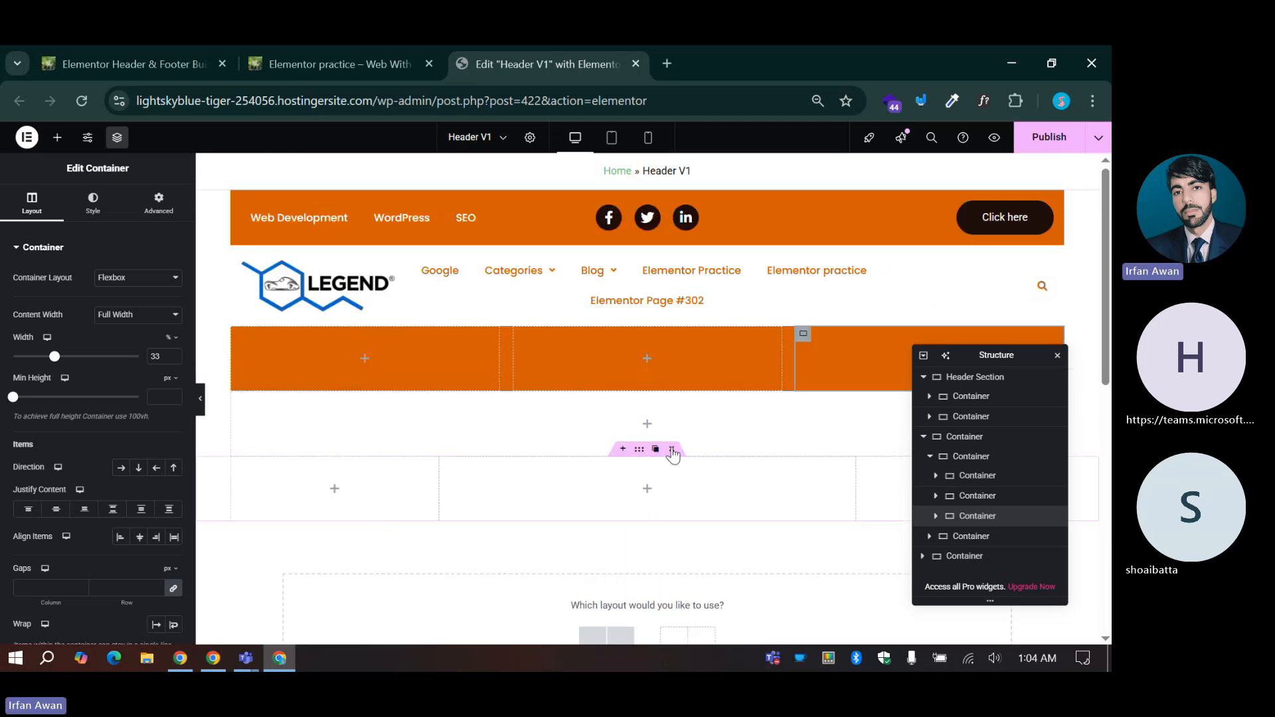
Step: Copy the separate three-column container below the two-row parent and delete the original
click(640, 451)
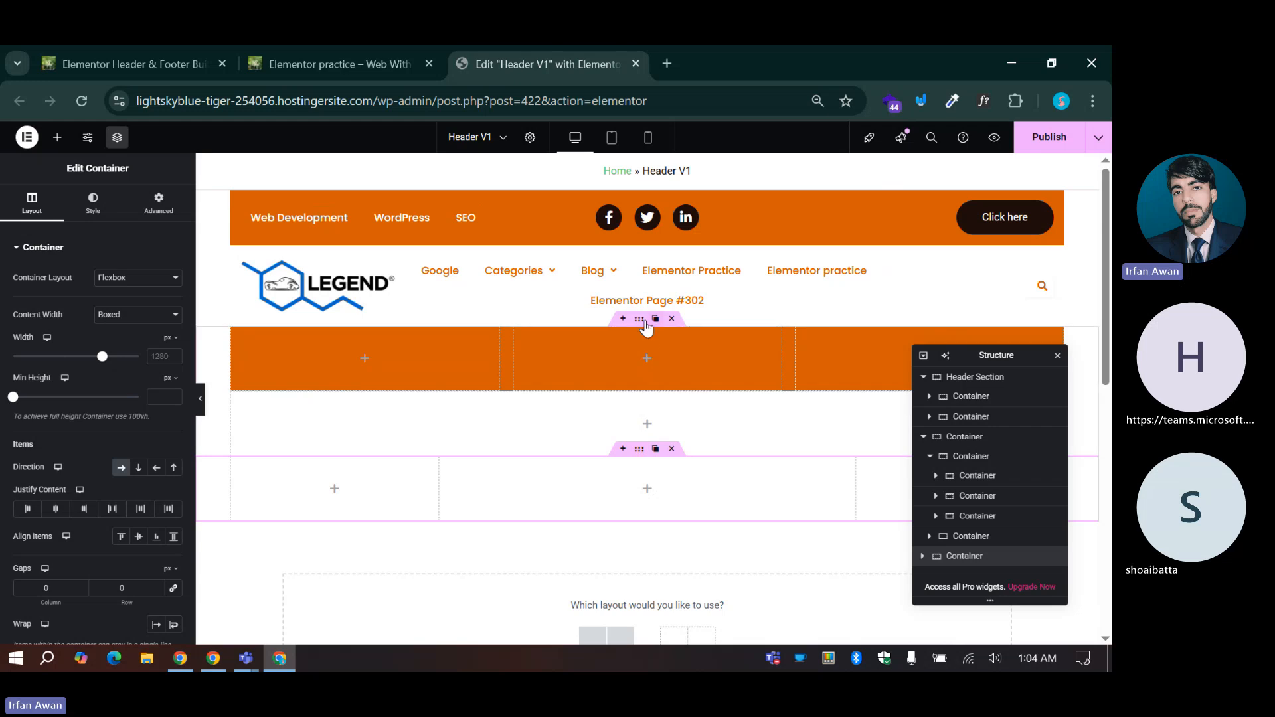
right_click(642, 453)
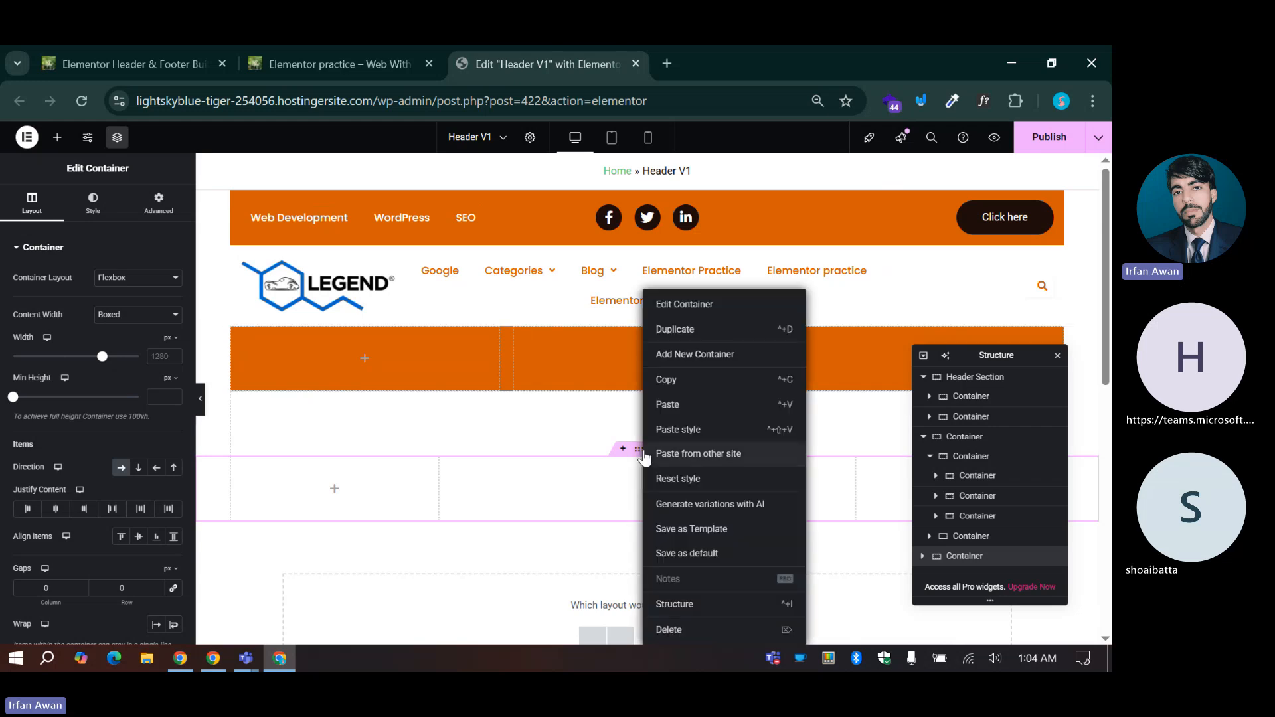
click(662, 371)
click(671, 449)
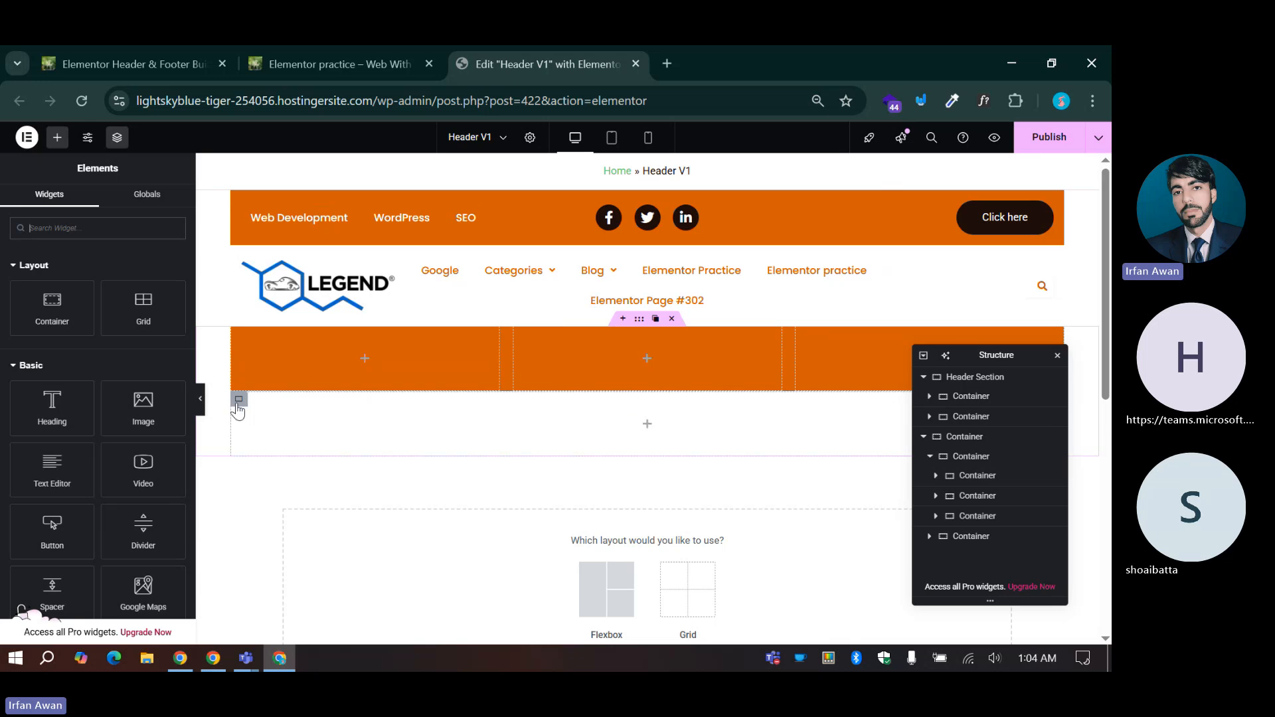
Step: Paste the copied three-column container inside the empty white row under the orange row
right_click(524, 427)
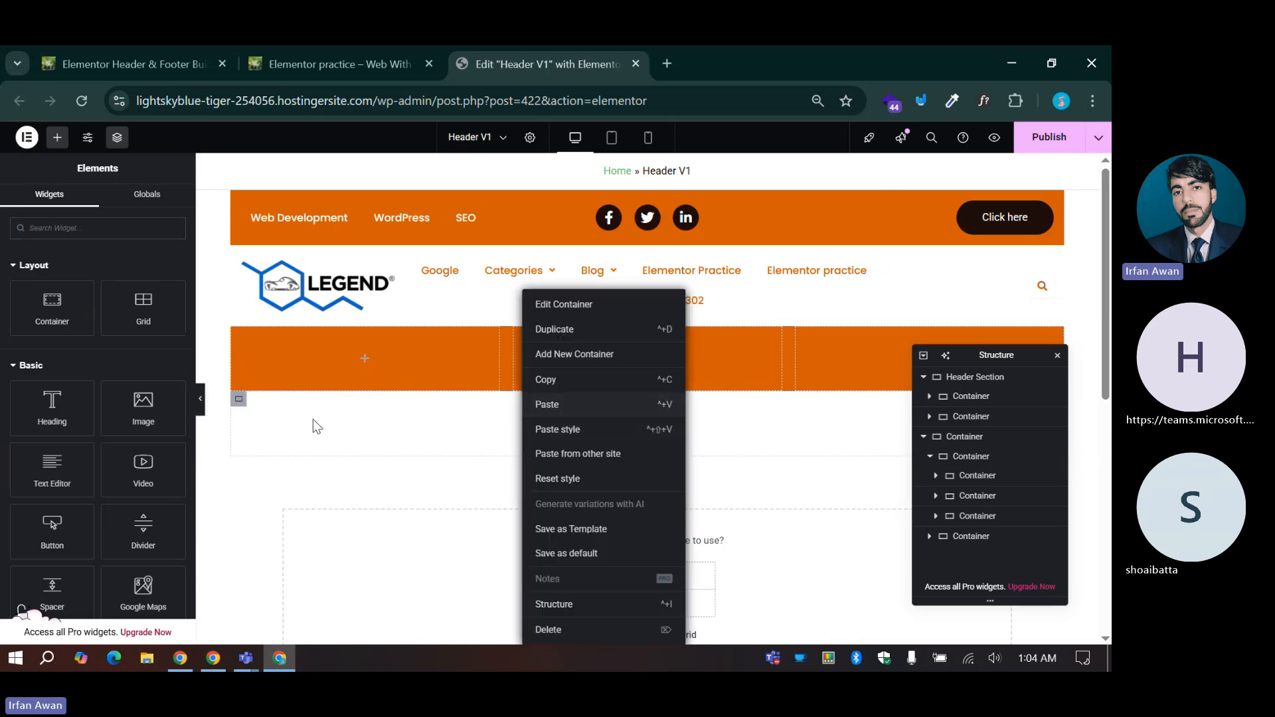
click(239, 400)
right_click(396, 415)
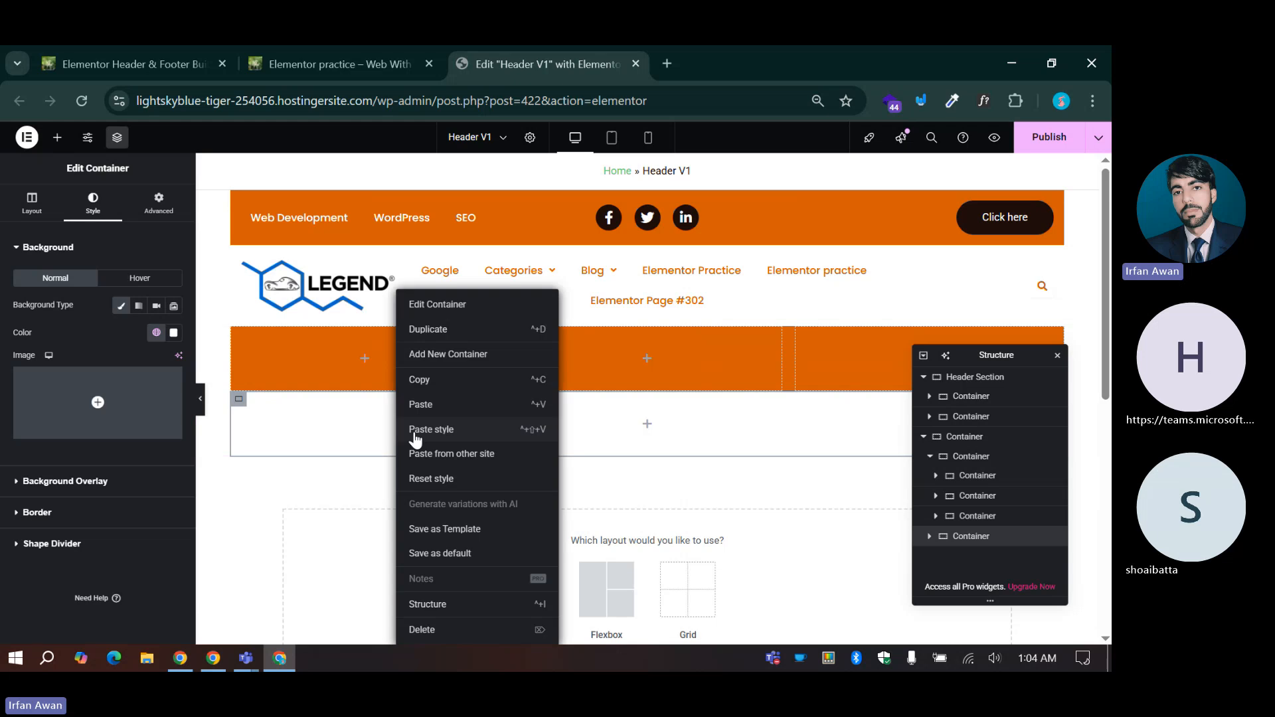
click(437, 405)
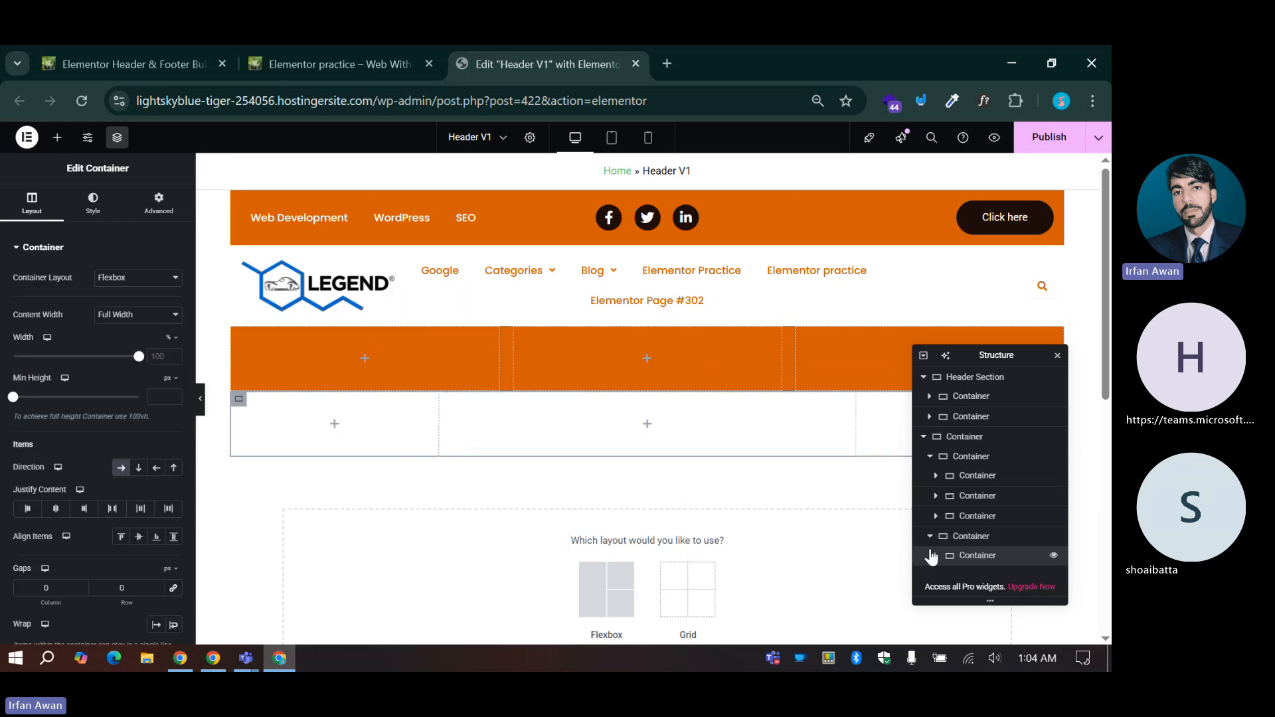
Step: Expand the white row's nested containers in the structure and delete the white row with its pasted columns
click(960, 539)
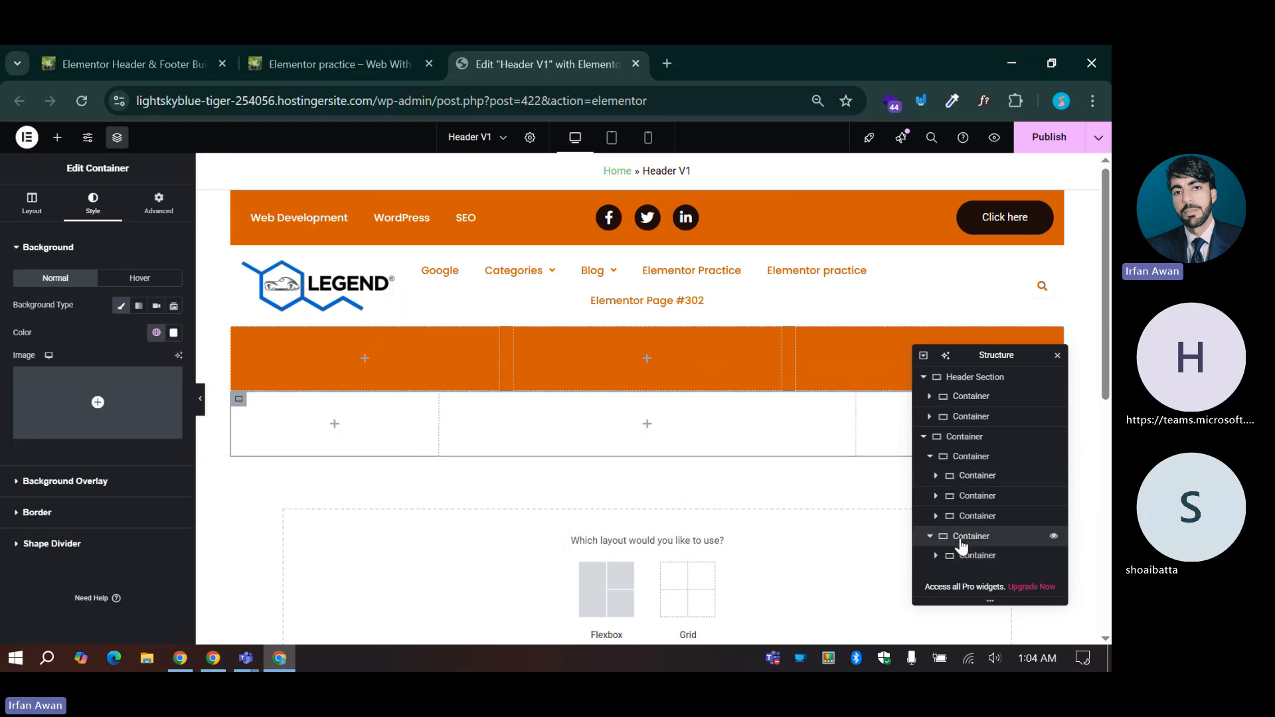
click(967, 557)
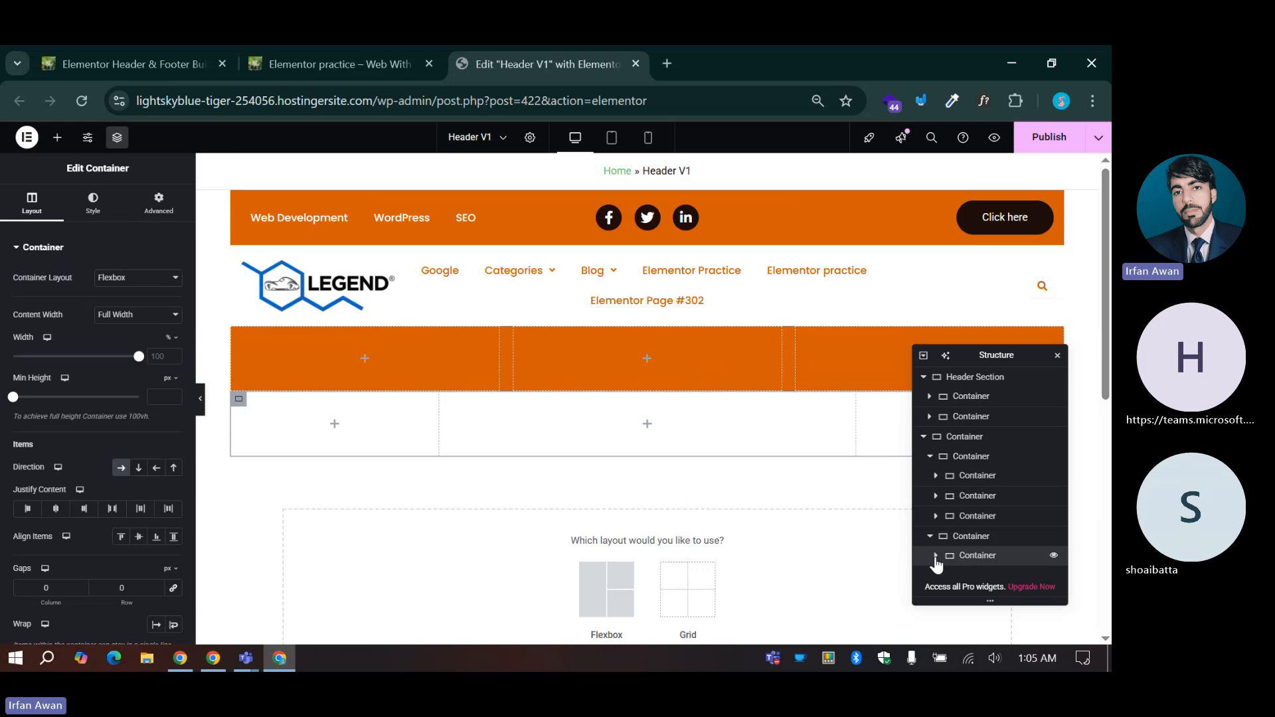
click(935, 555)
scroll(950, 538, down, 1)
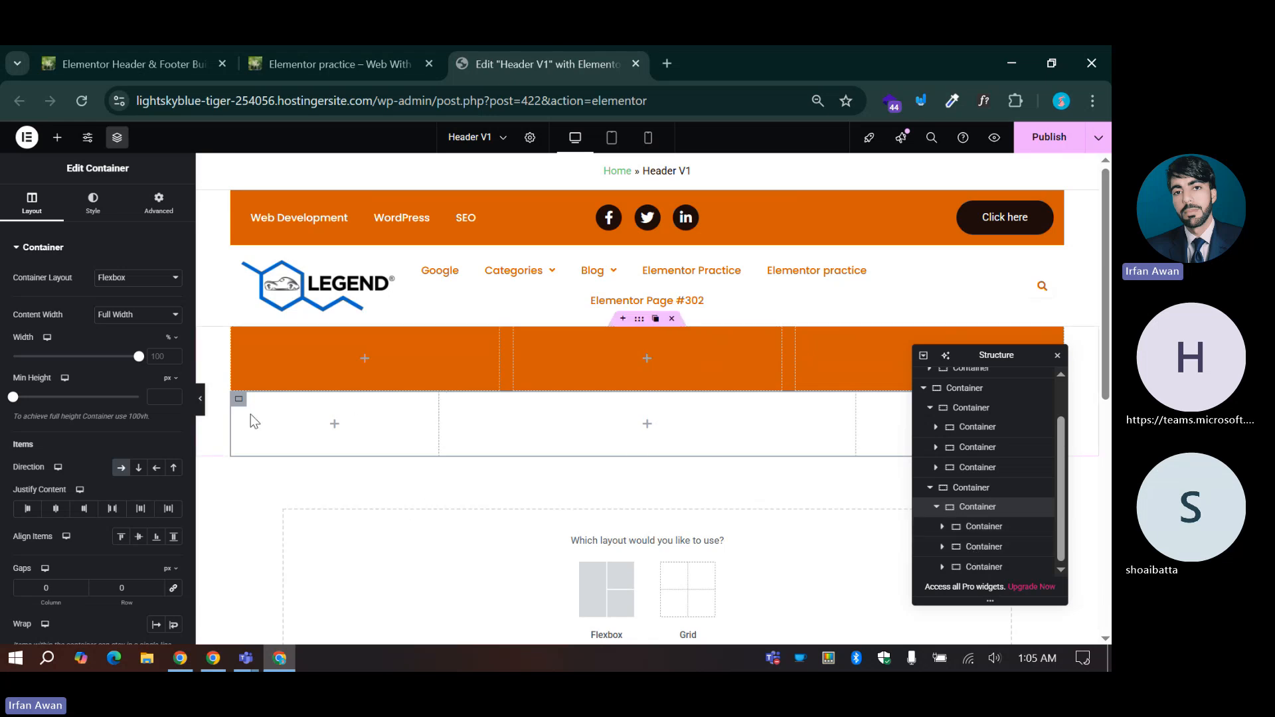
right_click(977, 510)
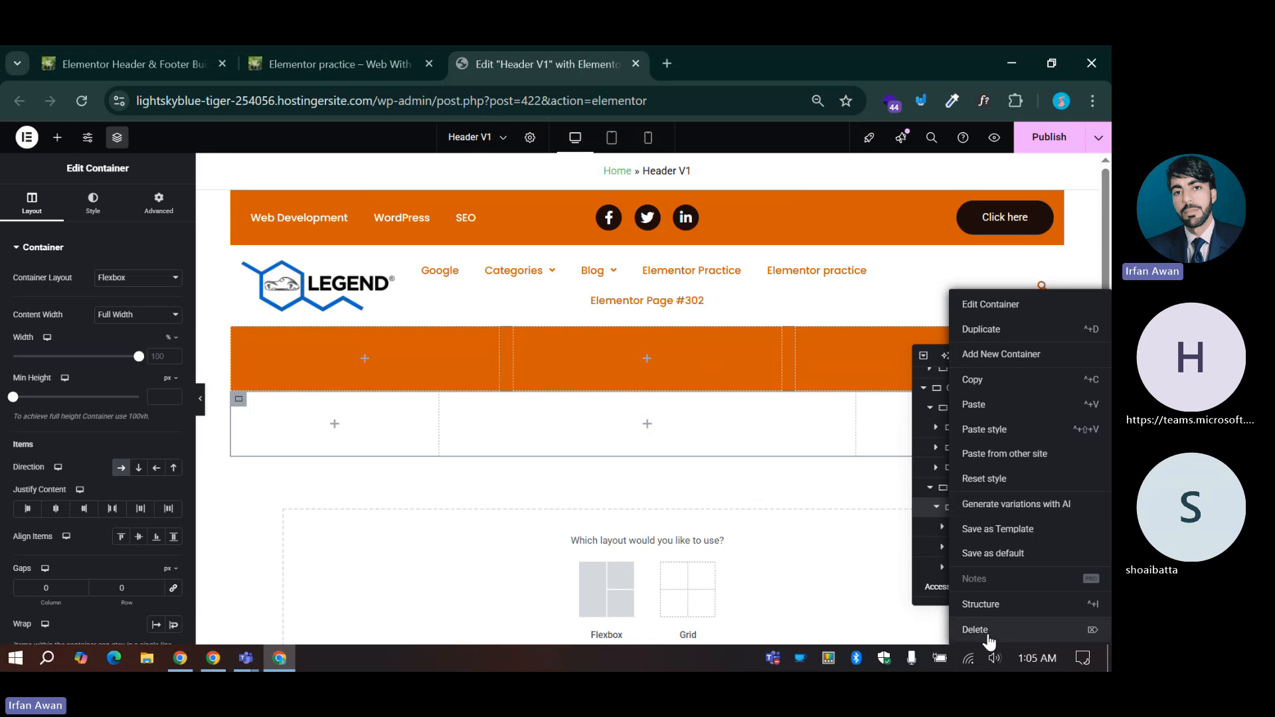
click(983, 631)
click(272, 399)
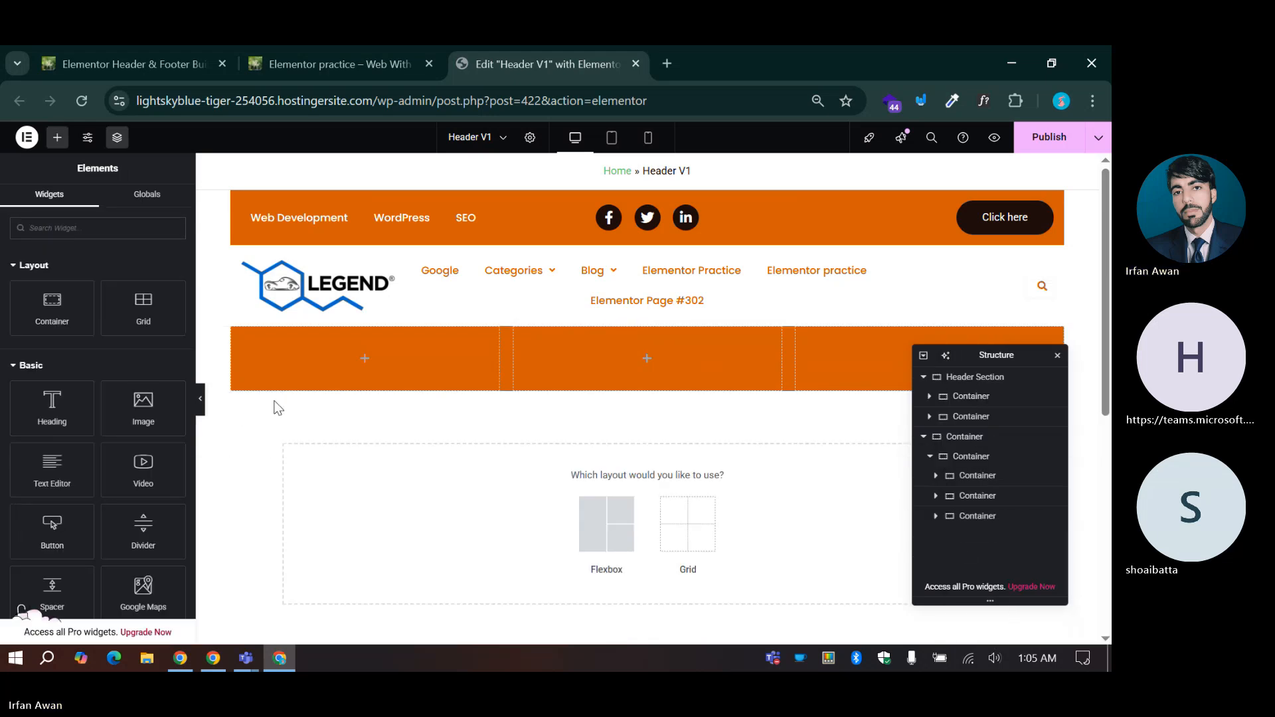
Step: Paste the copied three-column container directly into the parent container, below the orange row
click(641, 325)
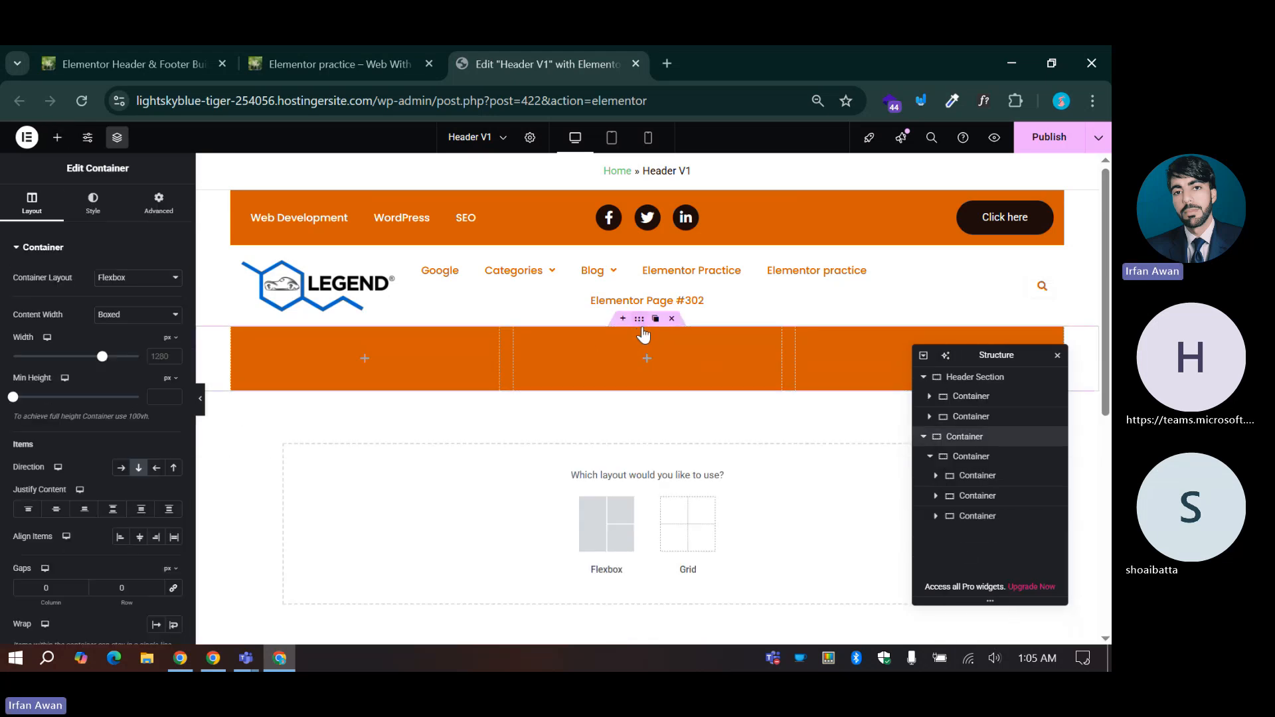
right_click(641, 325)
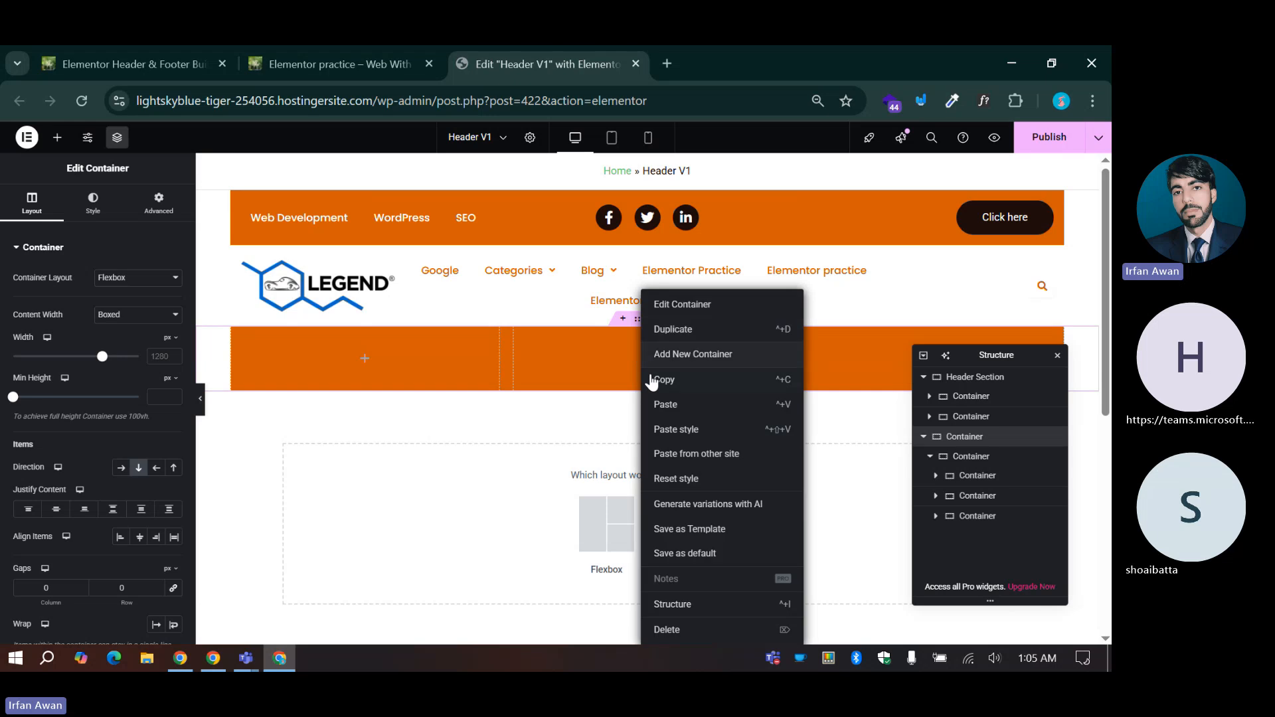
click(654, 406)
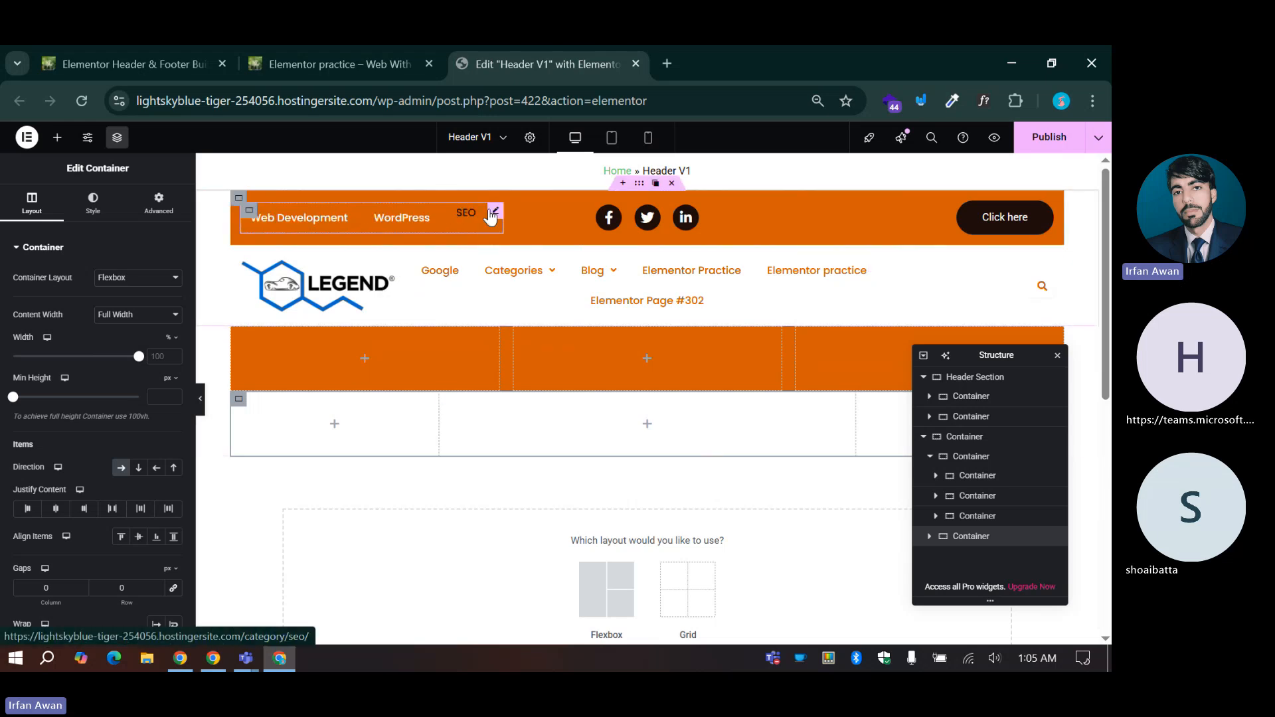
Step: Inspect the original header's widgets: top-bar navigation menu, social icons, button, site logo and main navigation menu
click(492, 213)
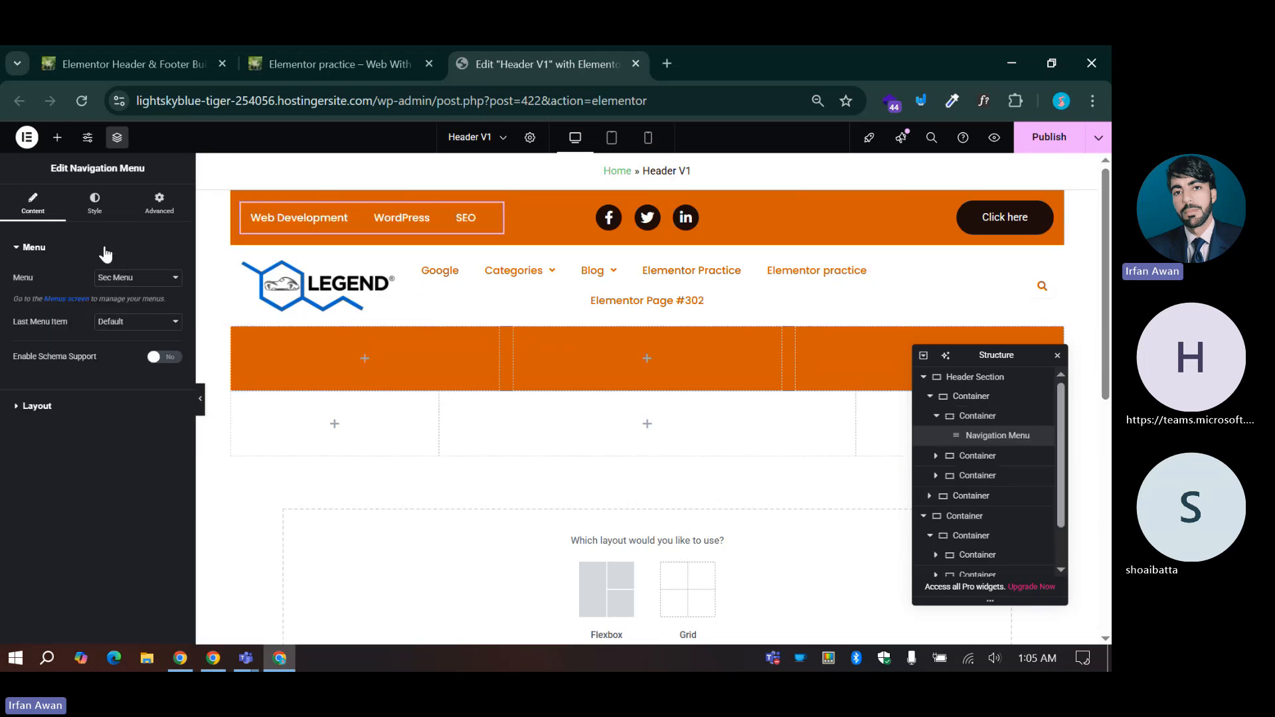
click(648, 220)
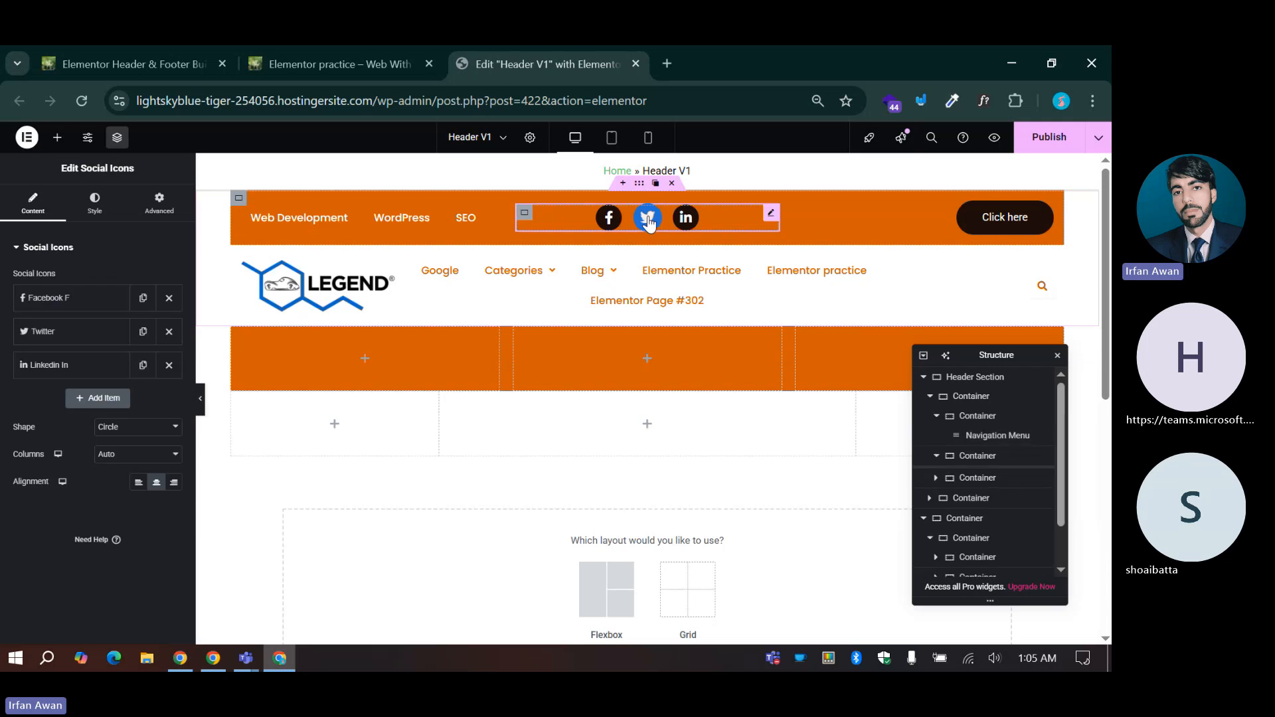
click(992, 219)
click(314, 286)
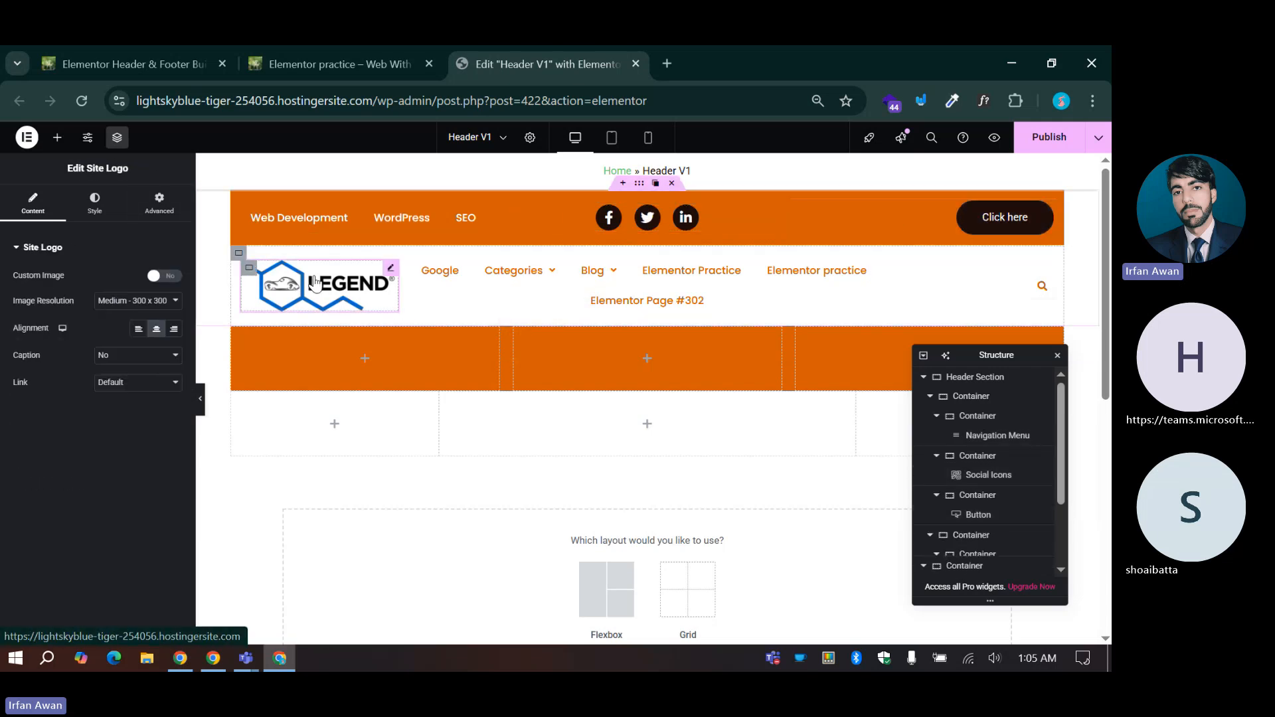
click(644, 290)
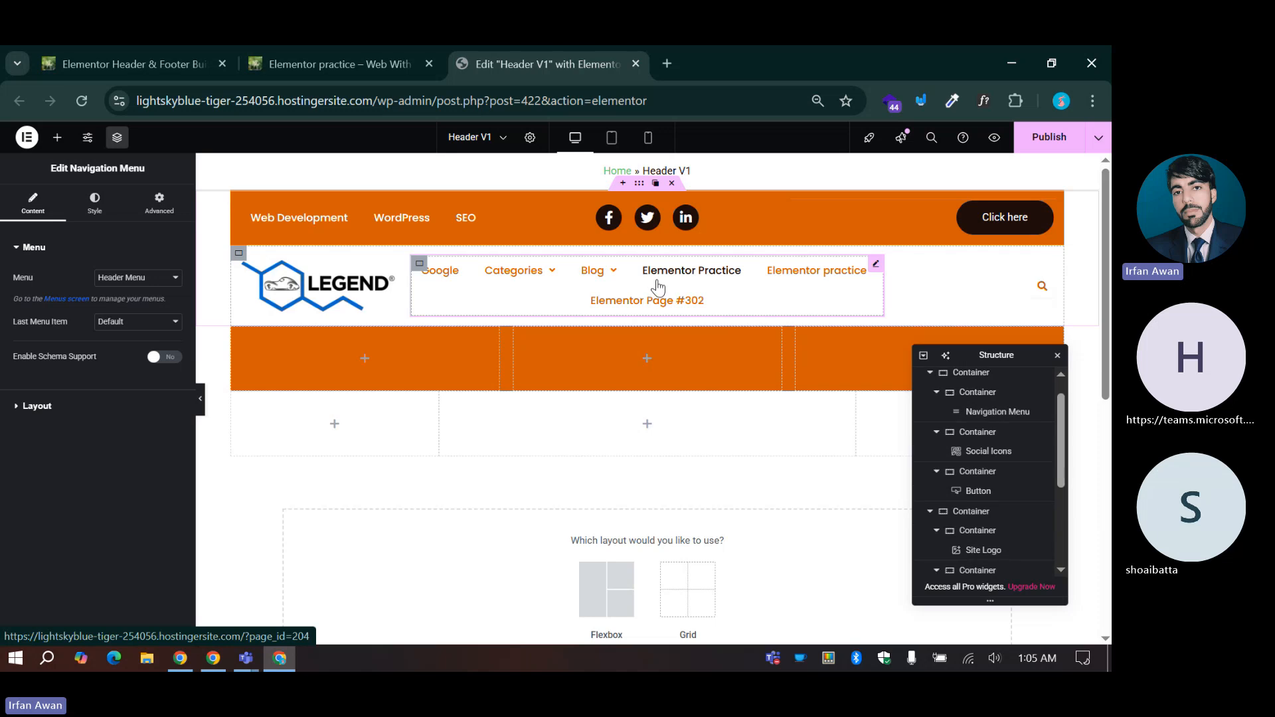
Step: Check which menus the main and top-bar navigation widgets offer, keeping Header Menu and Sec Menu assigned
click(135, 279)
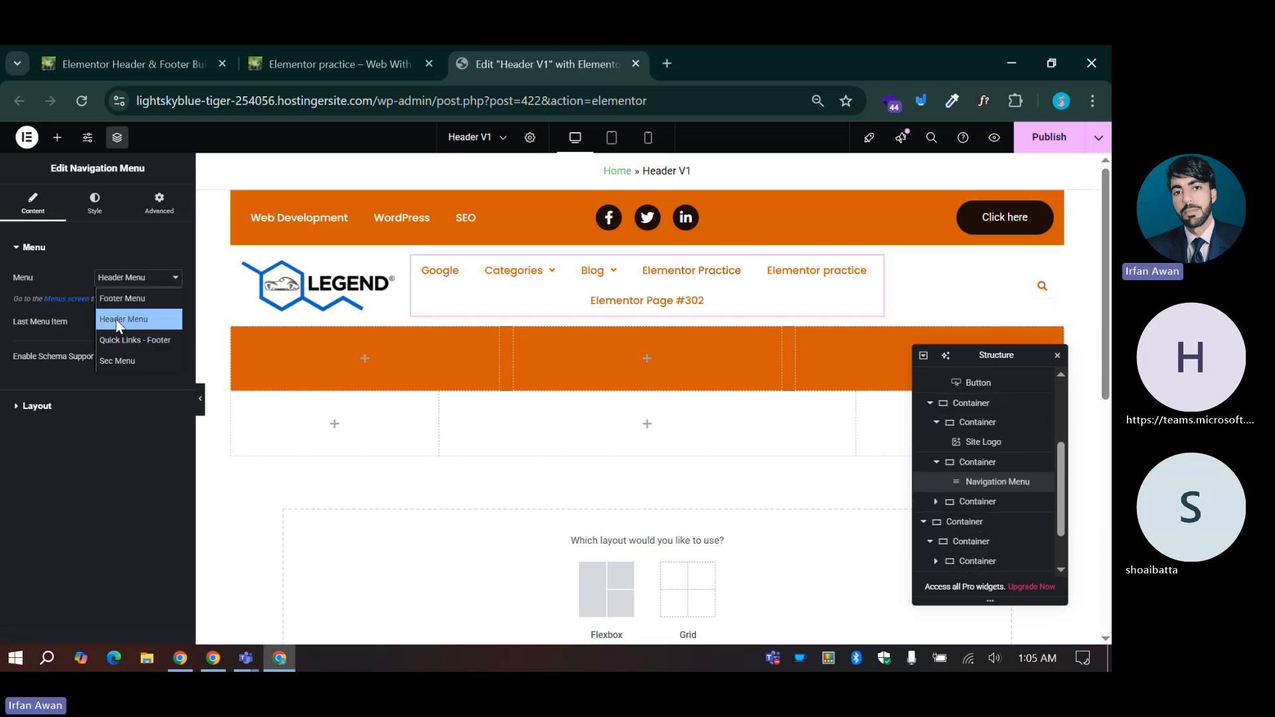
click(117, 360)
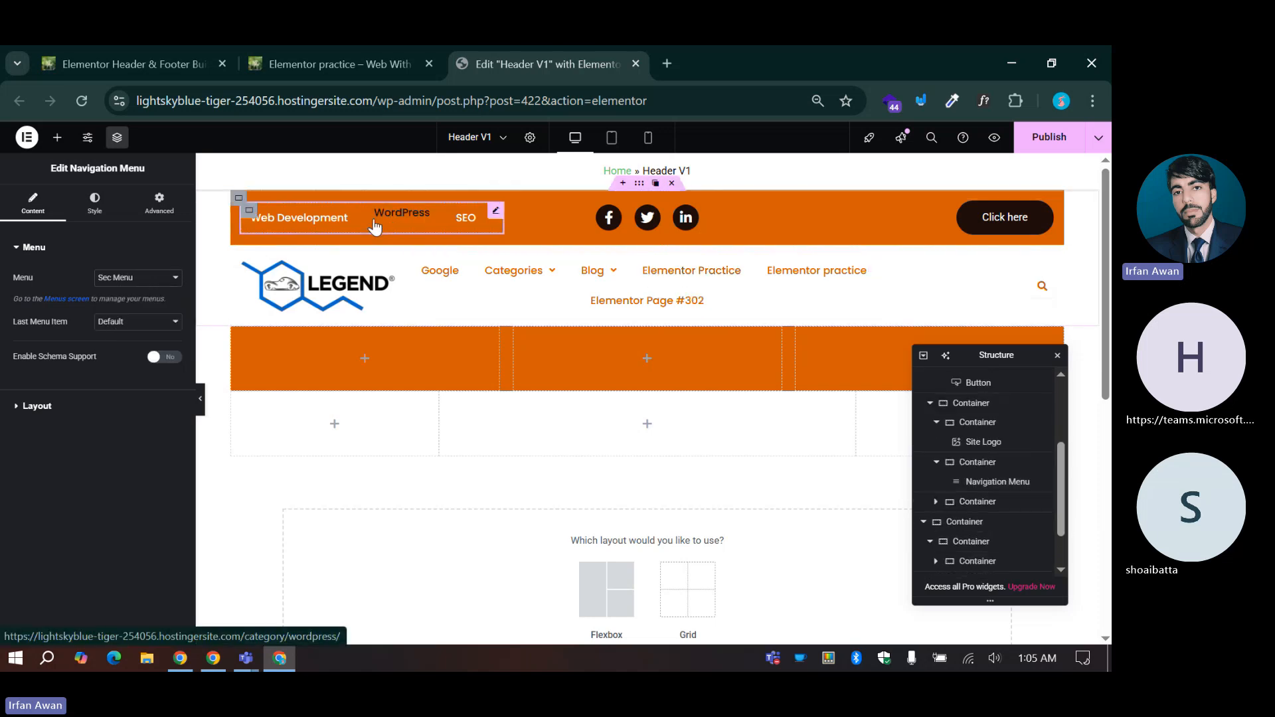
click(117, 278)
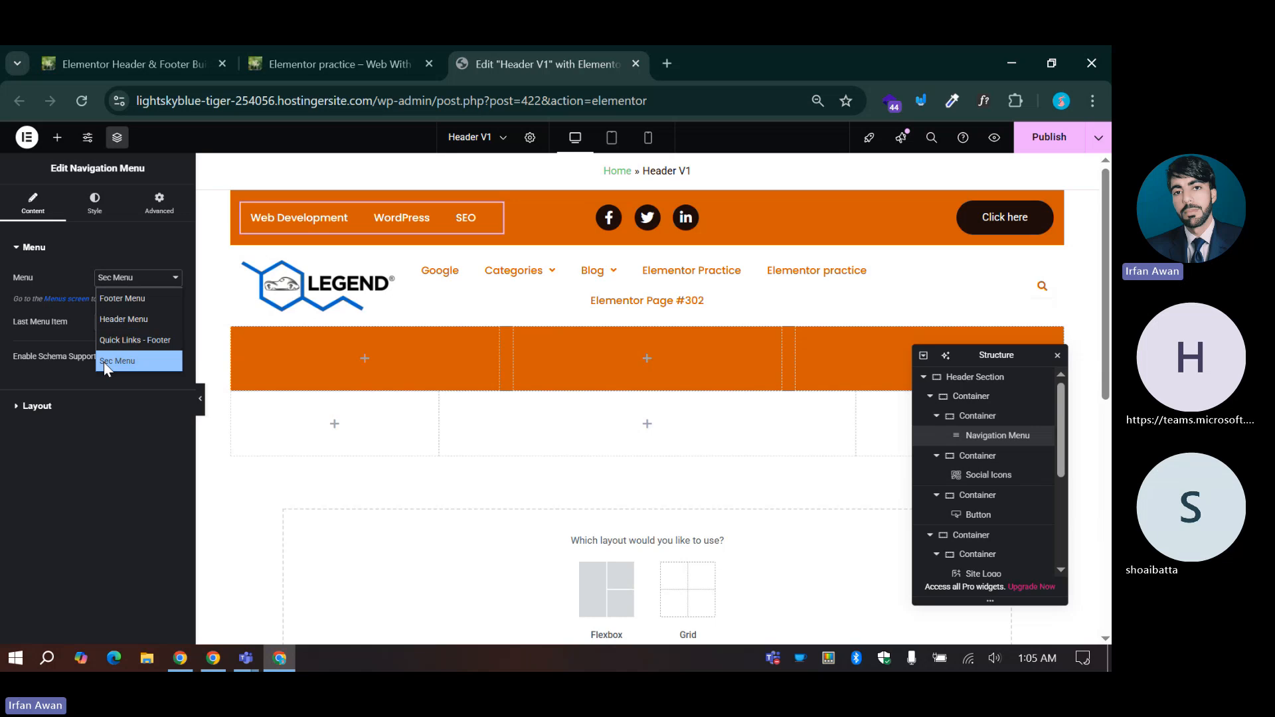
click(399, 48)
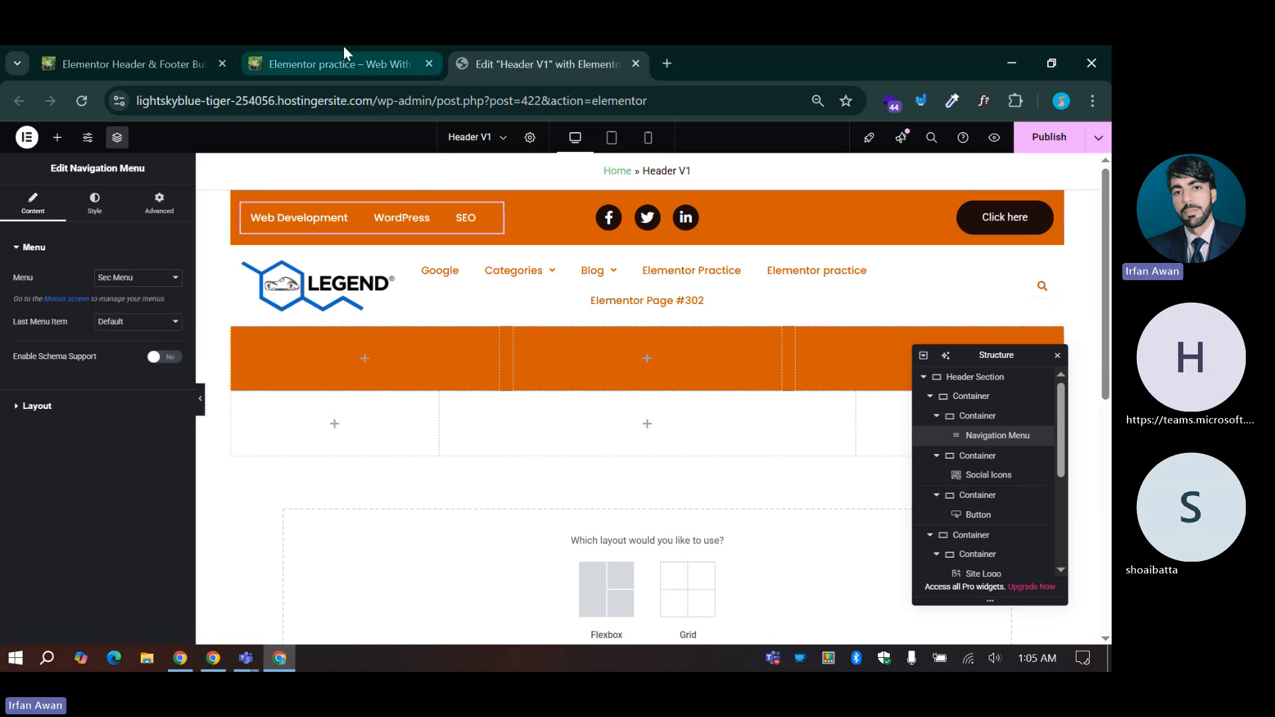
Step: Open the WordPress Menus page under Appearance and check the list of menus available for editing
click(344, 49)
click(136, 64)
mouse_move(42, 484)
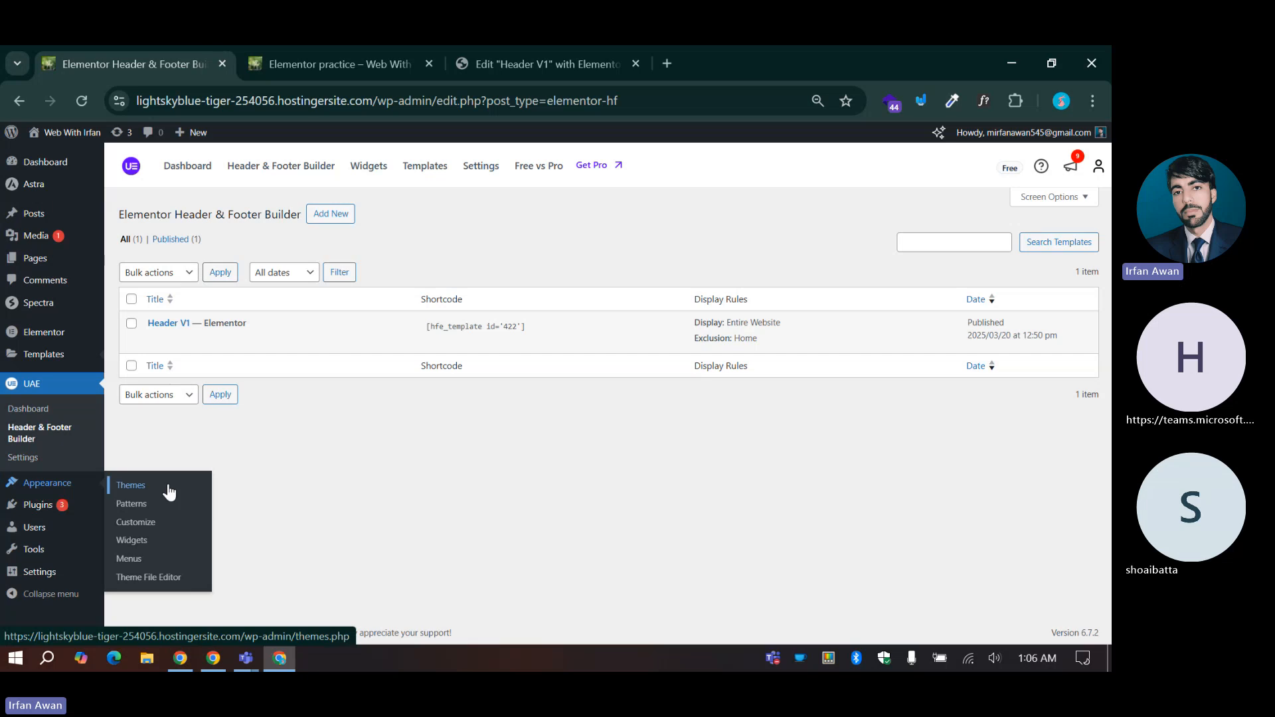
click(144, 569)
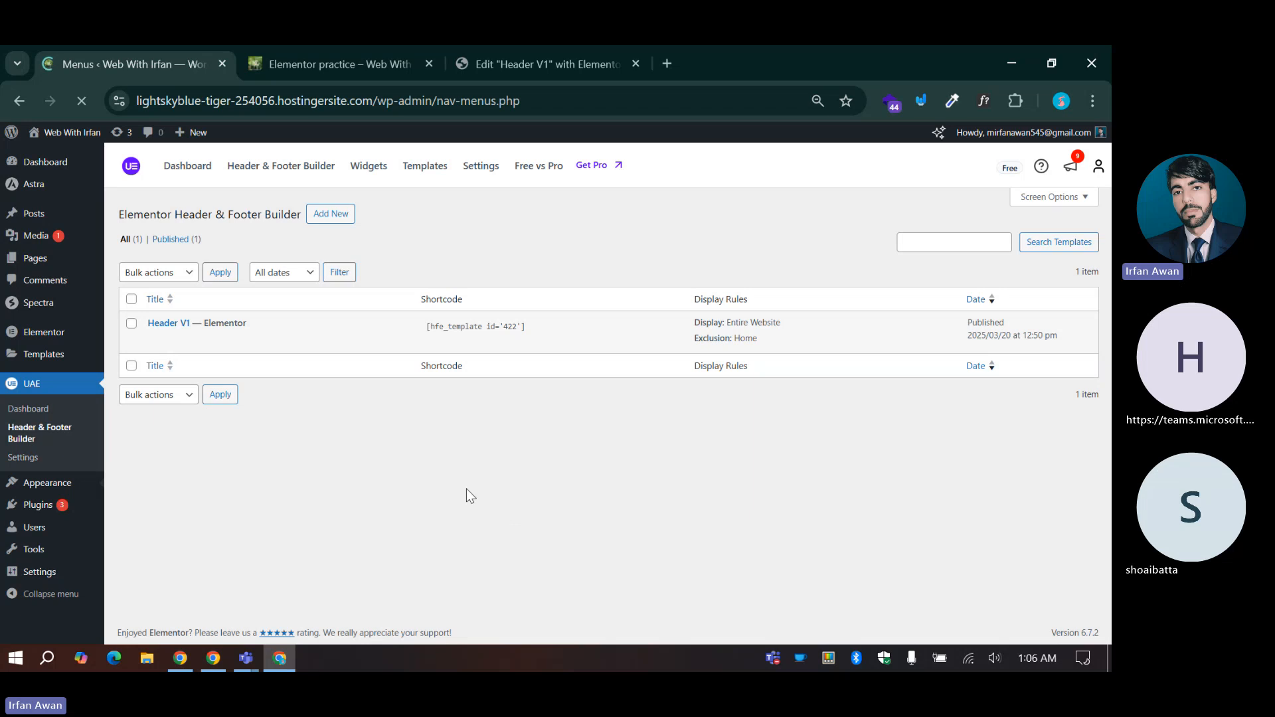
scroll(401, 365, down, 3)
scroll(330, 358, up, 2)
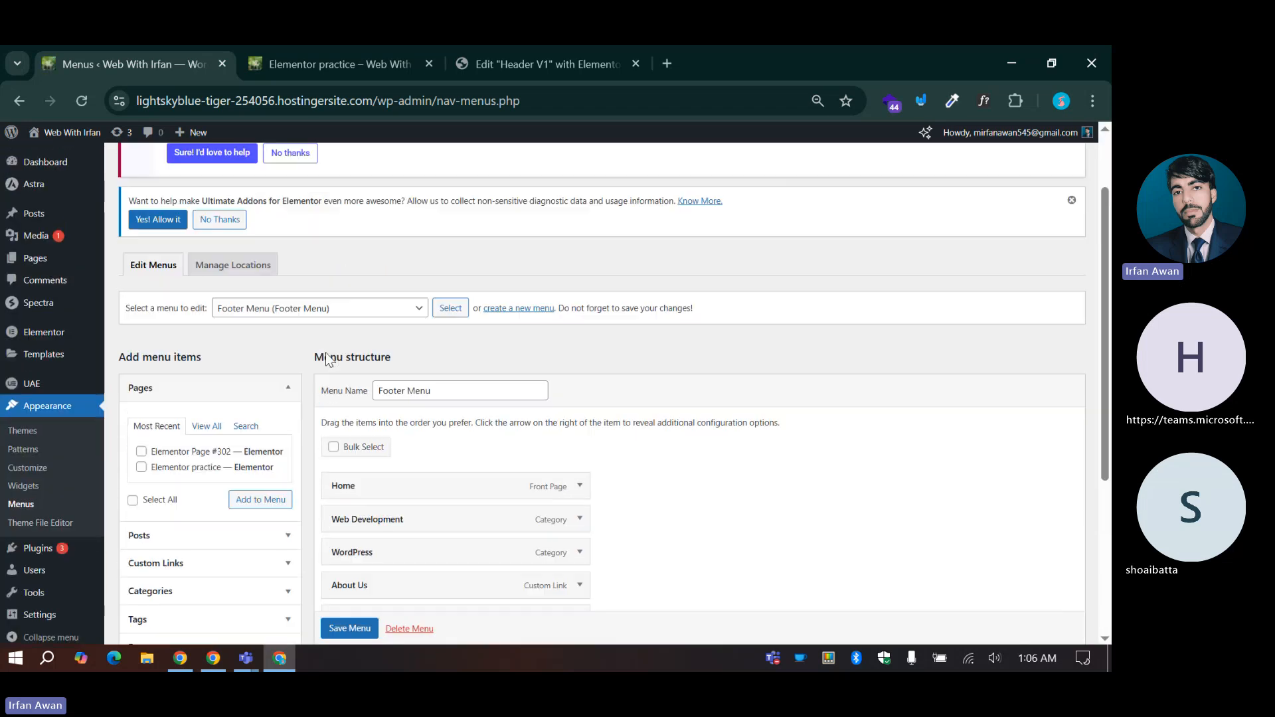
click(297, 317)
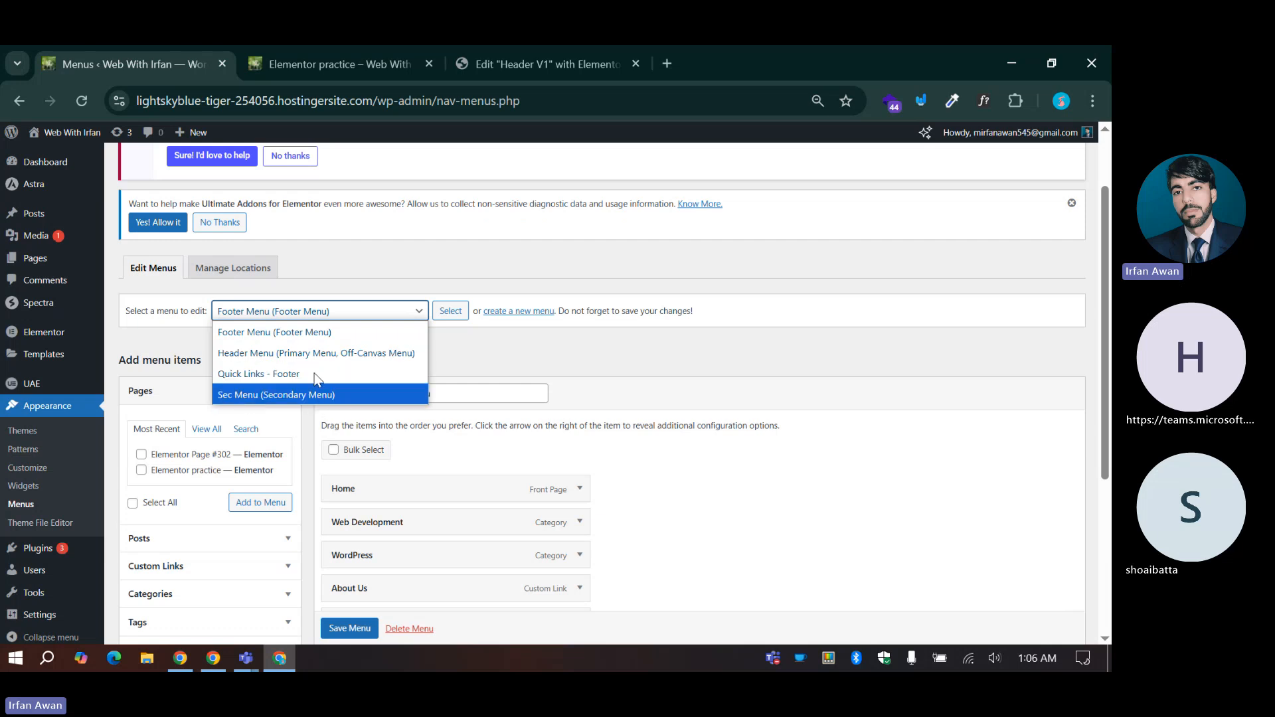
click(502, 384)
Step: Switch to the live Elementor practice page and highlight the menu links in its orange top bar
click(338, 53)
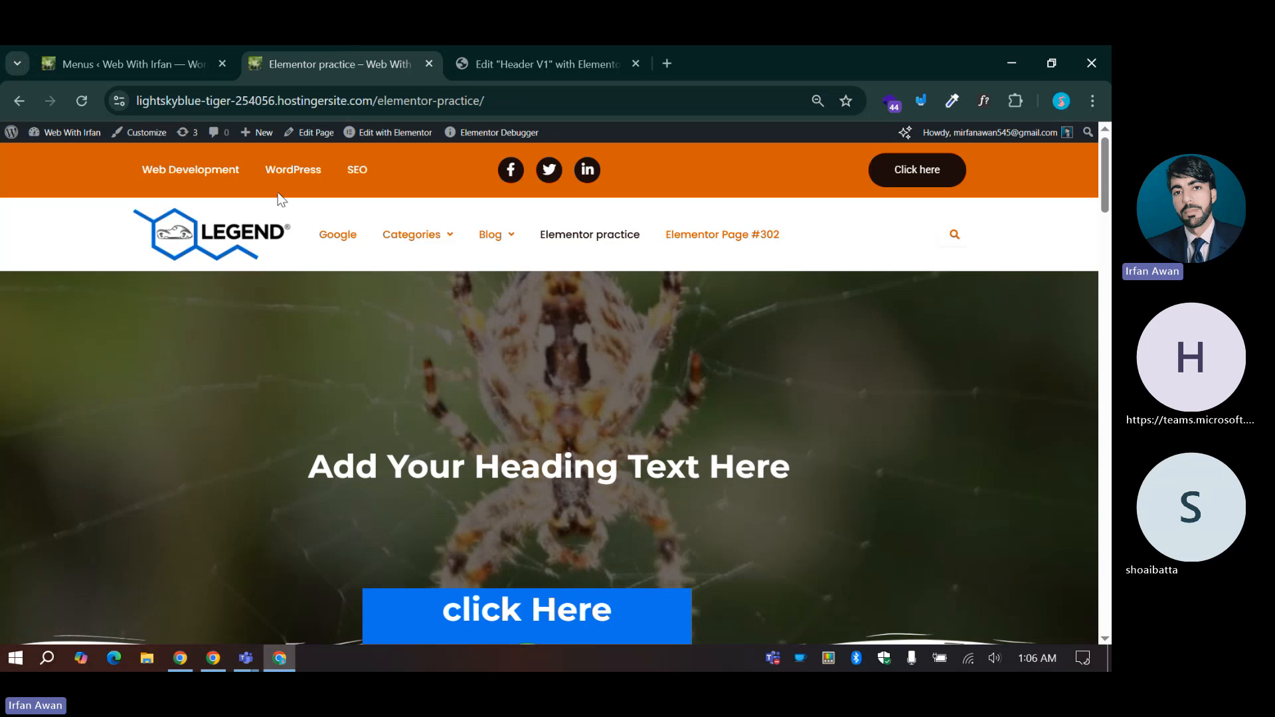
drag(135, 168, 402, 181)
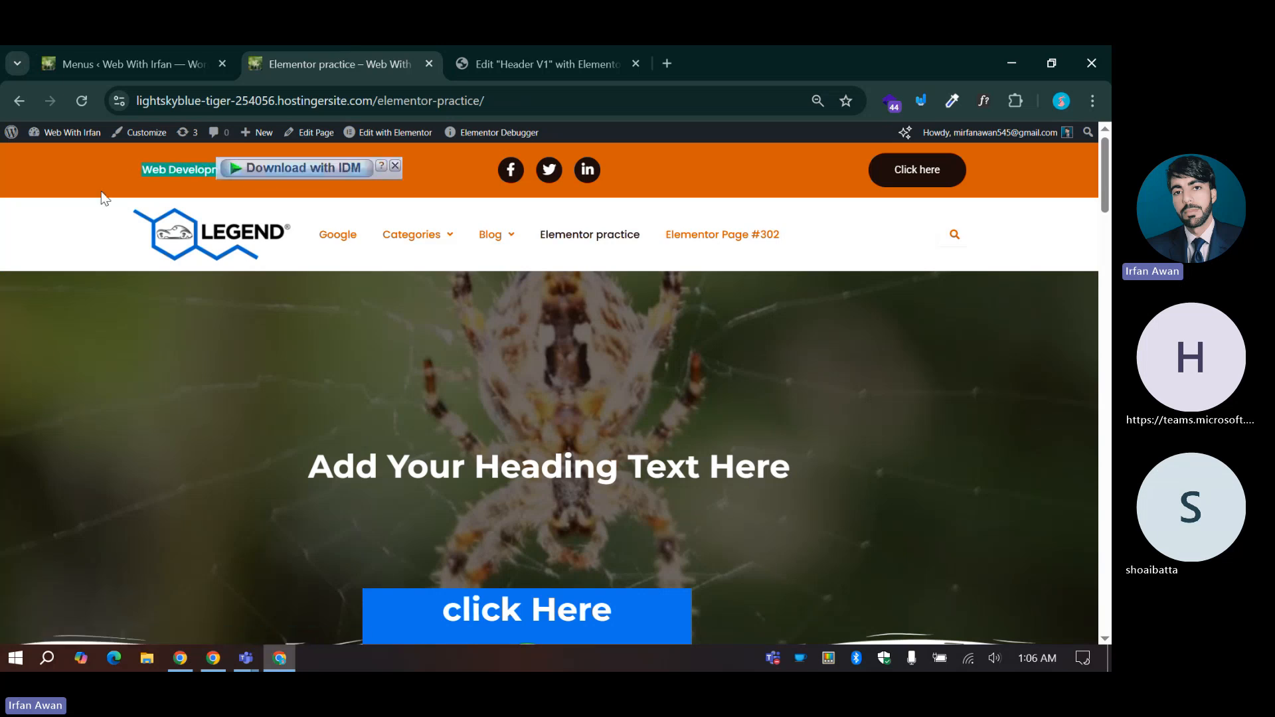
click(156, 183)
Step: Return to the WordPress Menus page and load Sec Menu (Secondary Menu) for editing
click(137, 58)
click(269, 312)
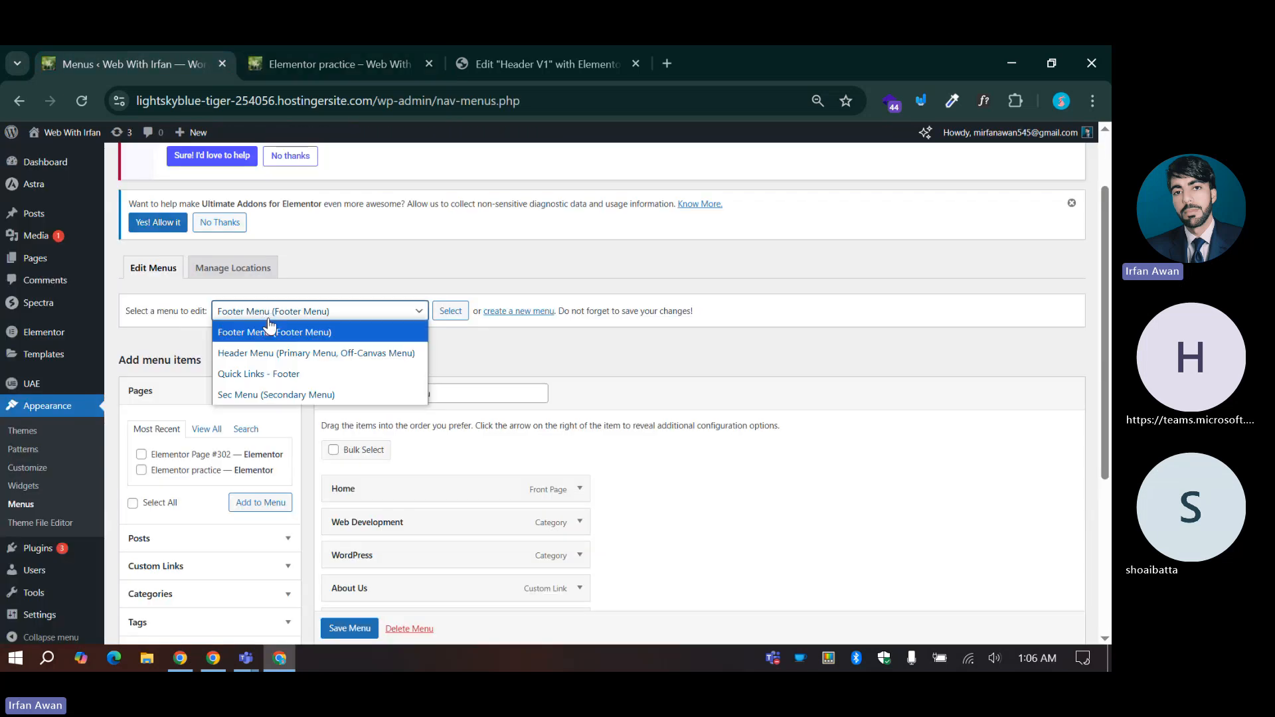
click(265, 392)
click(458, 315)
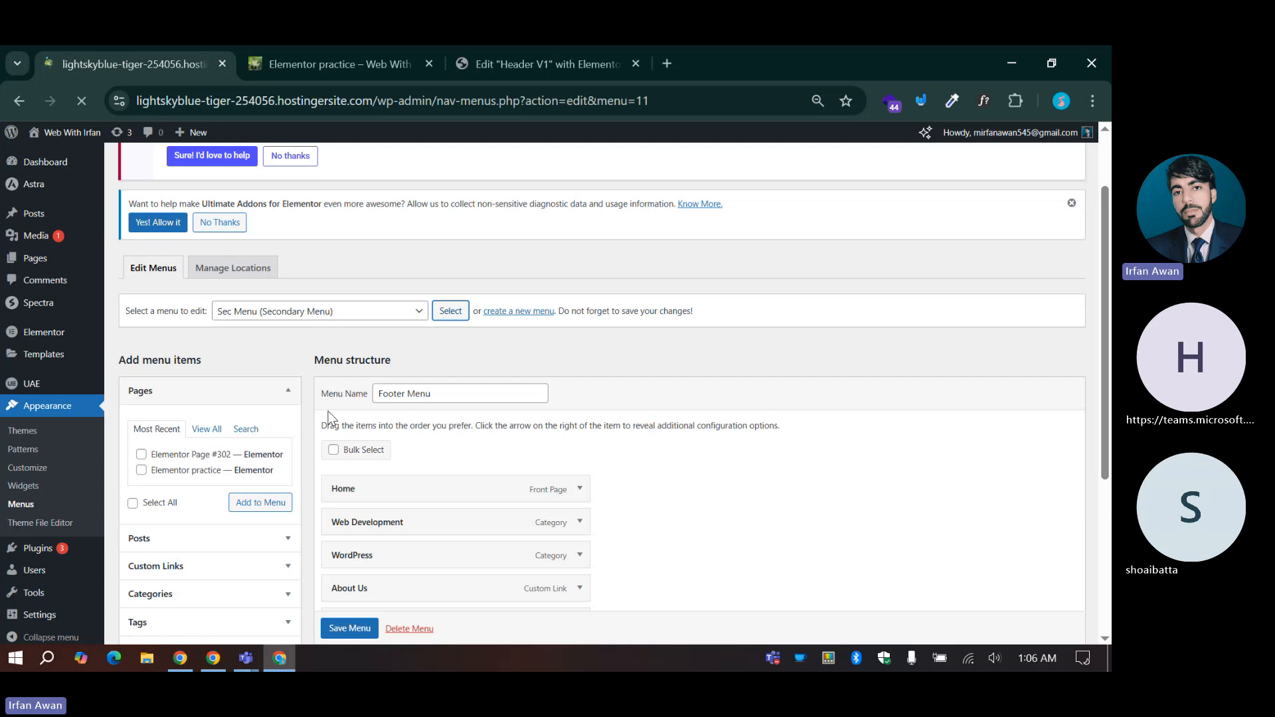
Step: Go back to the Header V1 editor and examine the top-bar widget's menu choices and the main menu's Categories and Blog submenus
click(369, 56)
click(539, 64)
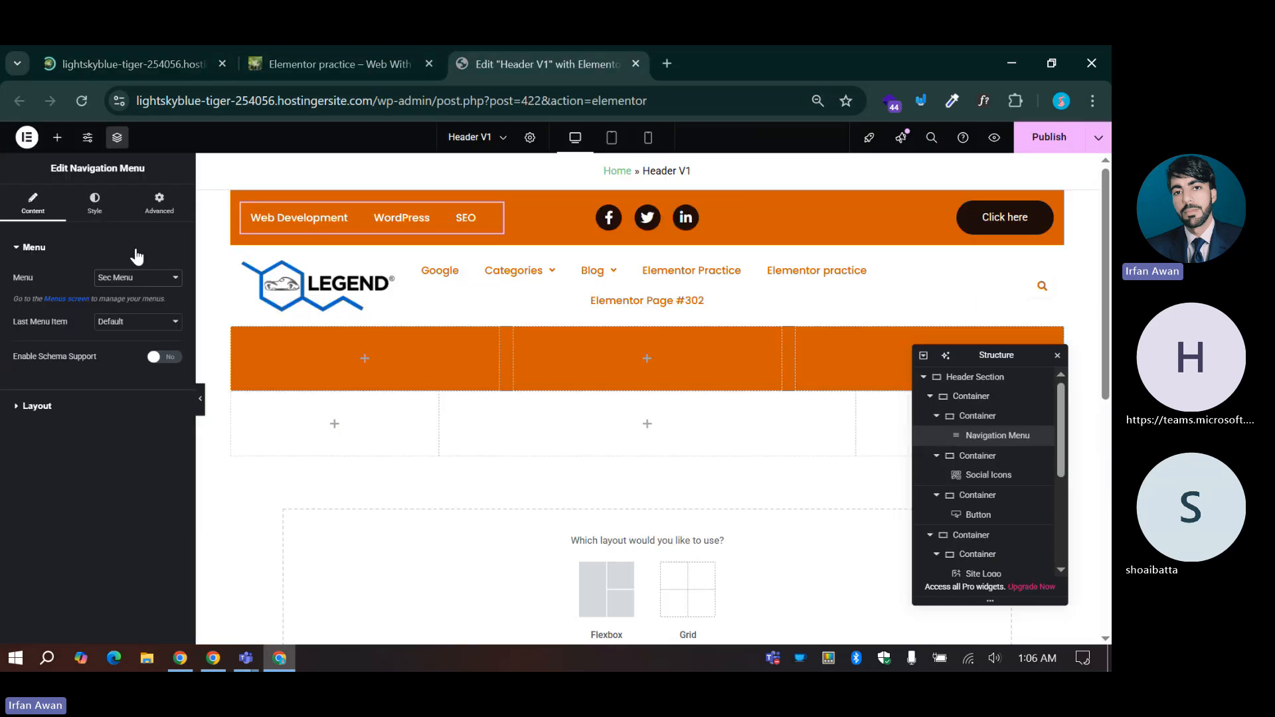
click(130, 278)
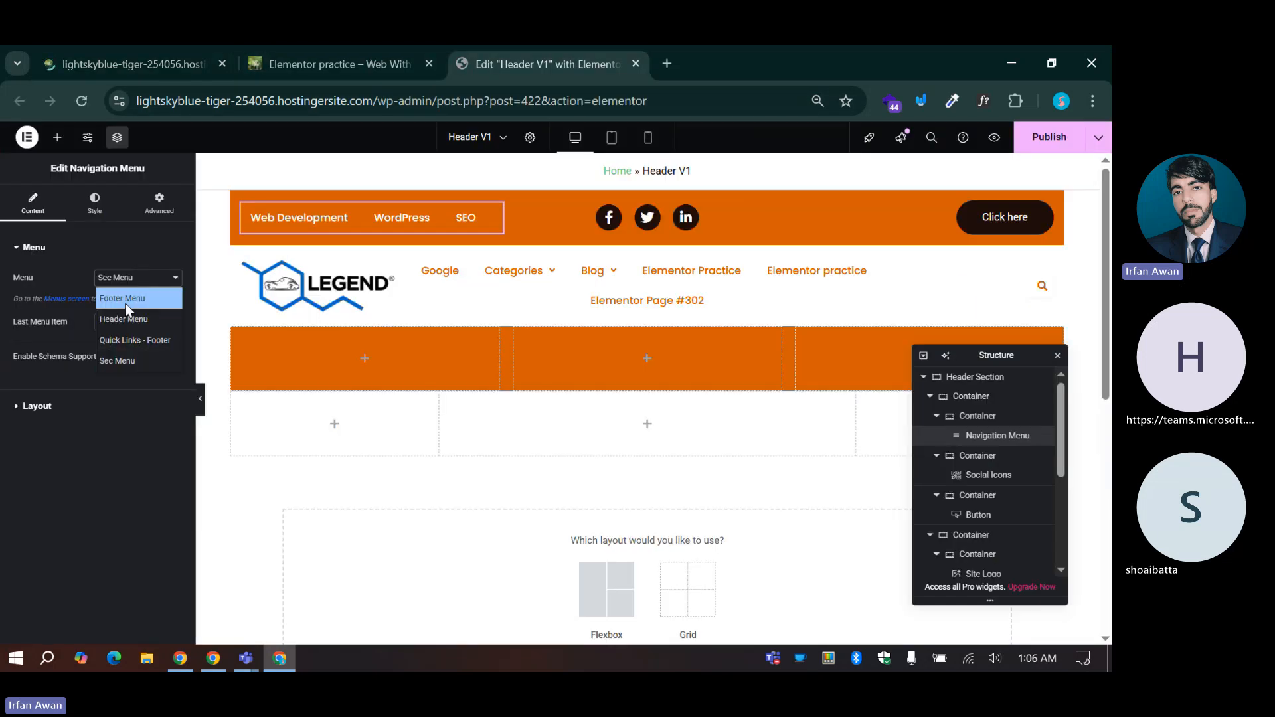
click(128, 458)
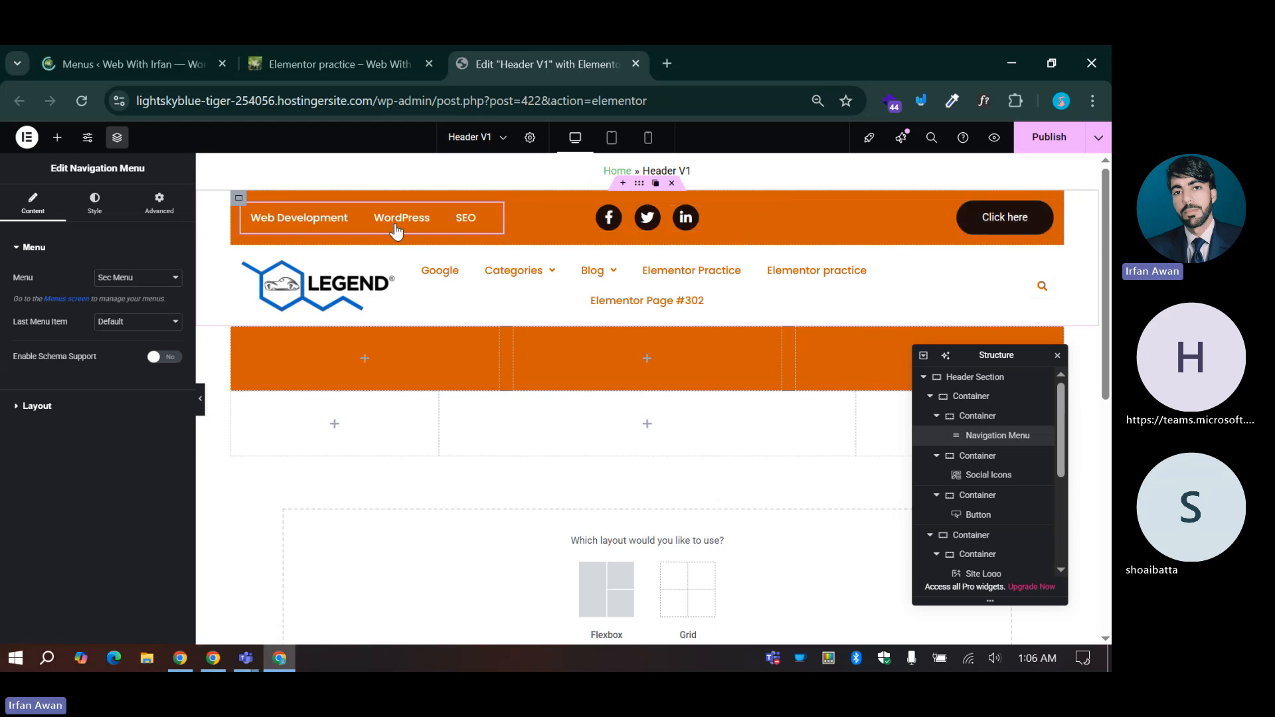
mouse_move(518, 272)
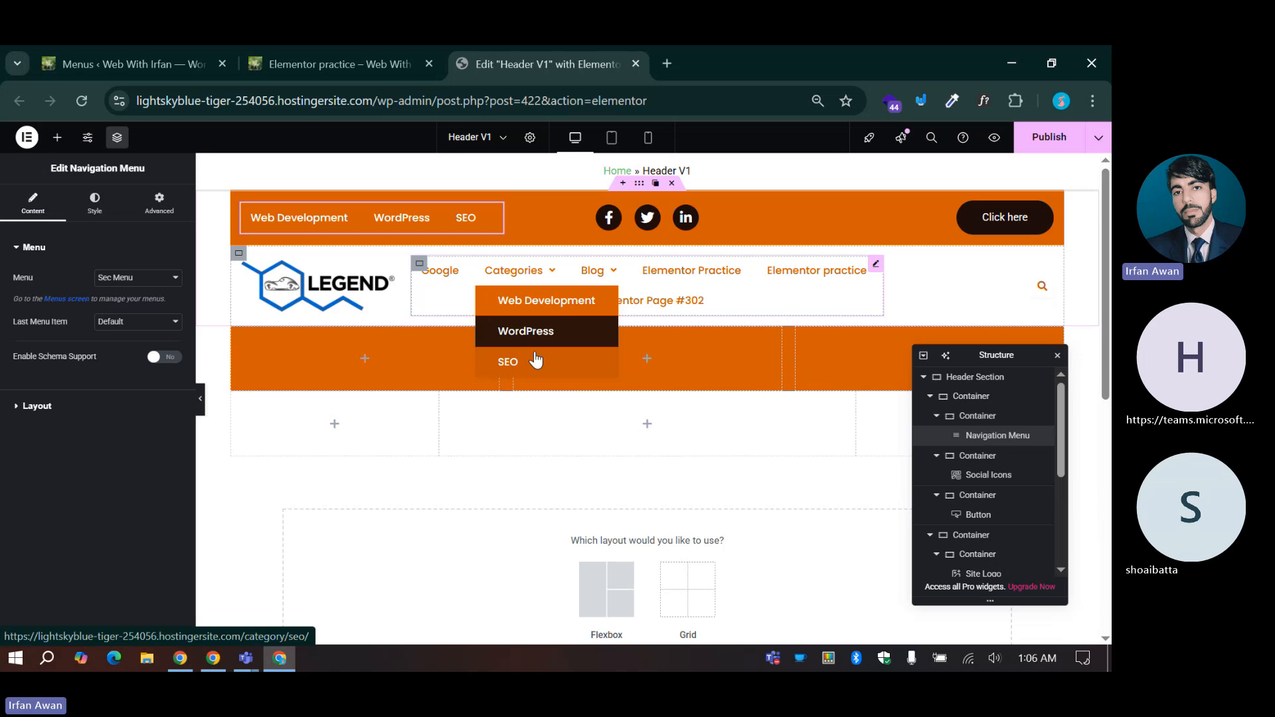
mouse_move(594, 271)
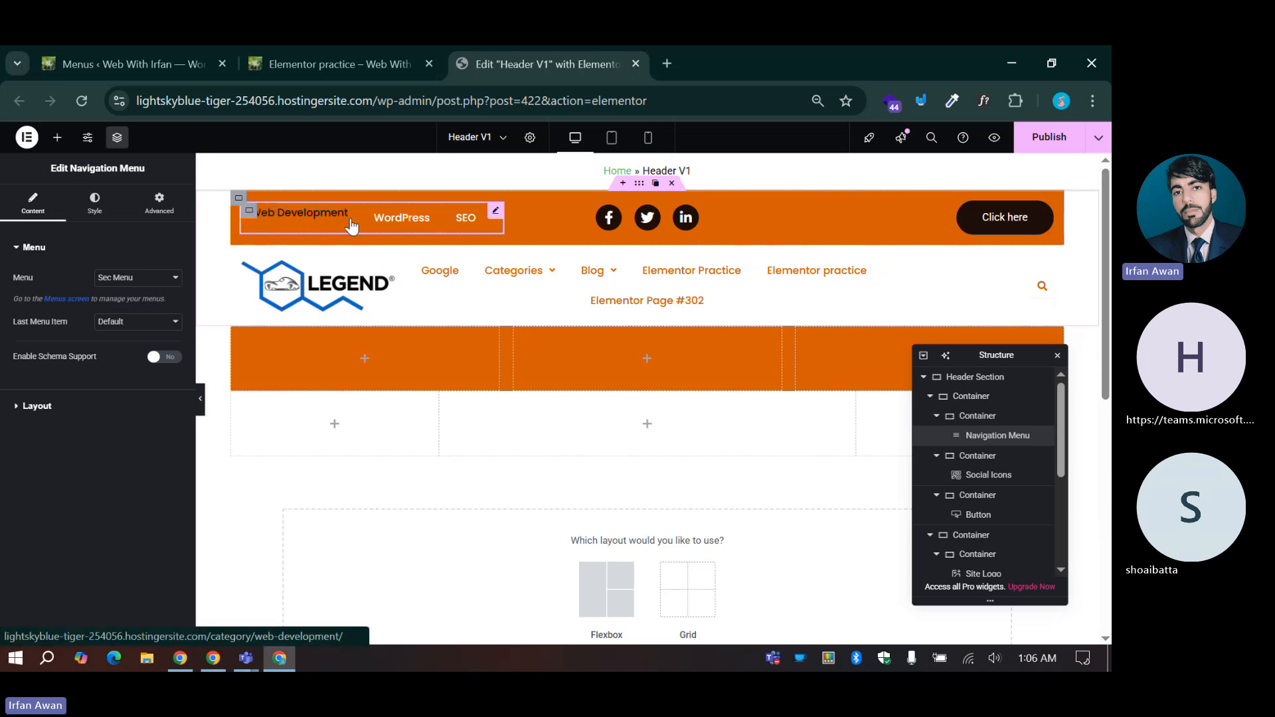
Step: Compare the live practice page's header with the Header V1 editor, examining the top-bar menu's style settings and the new container
click(369, 63)
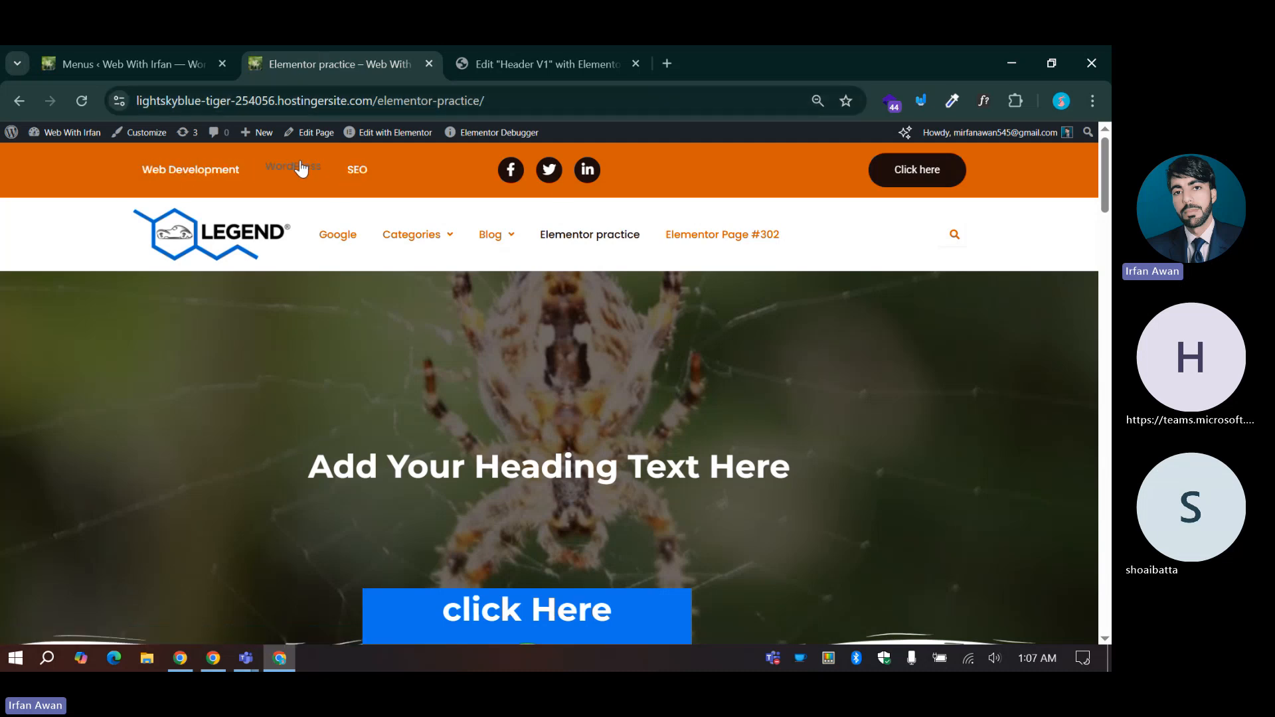
click(163, 53)
click(522, 61)
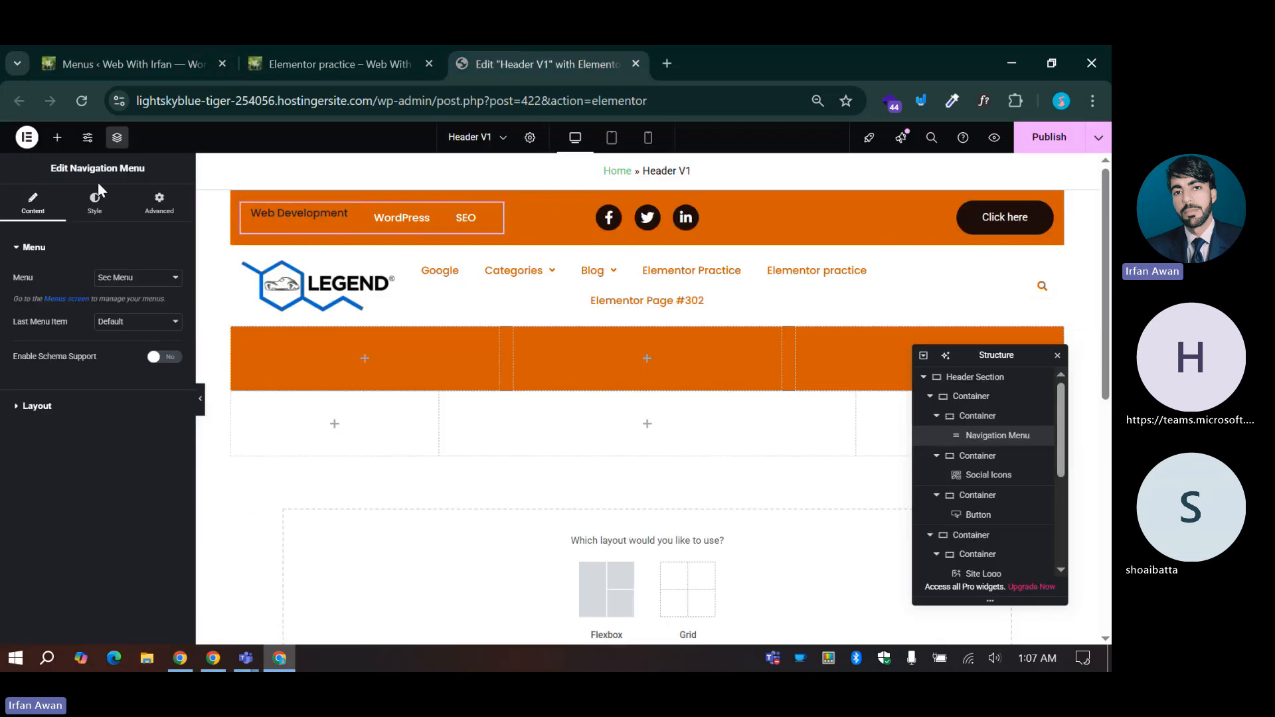
click(95, 201)
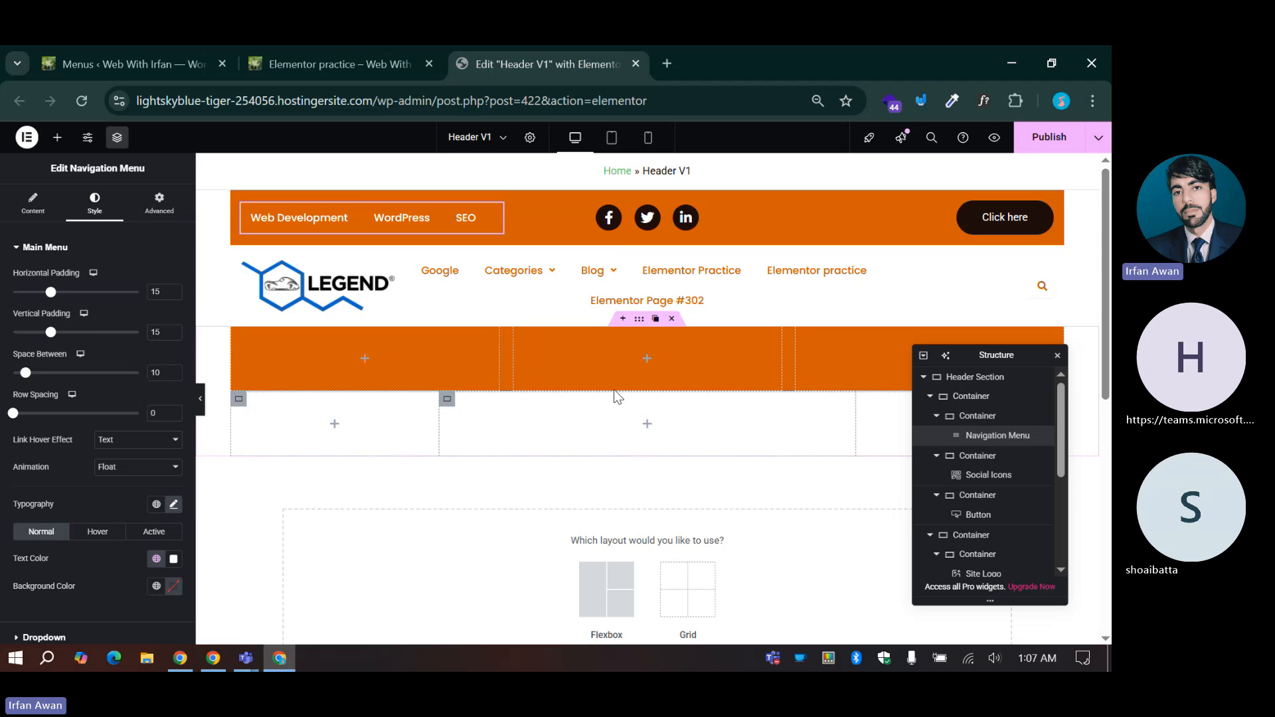
click(639, 320)
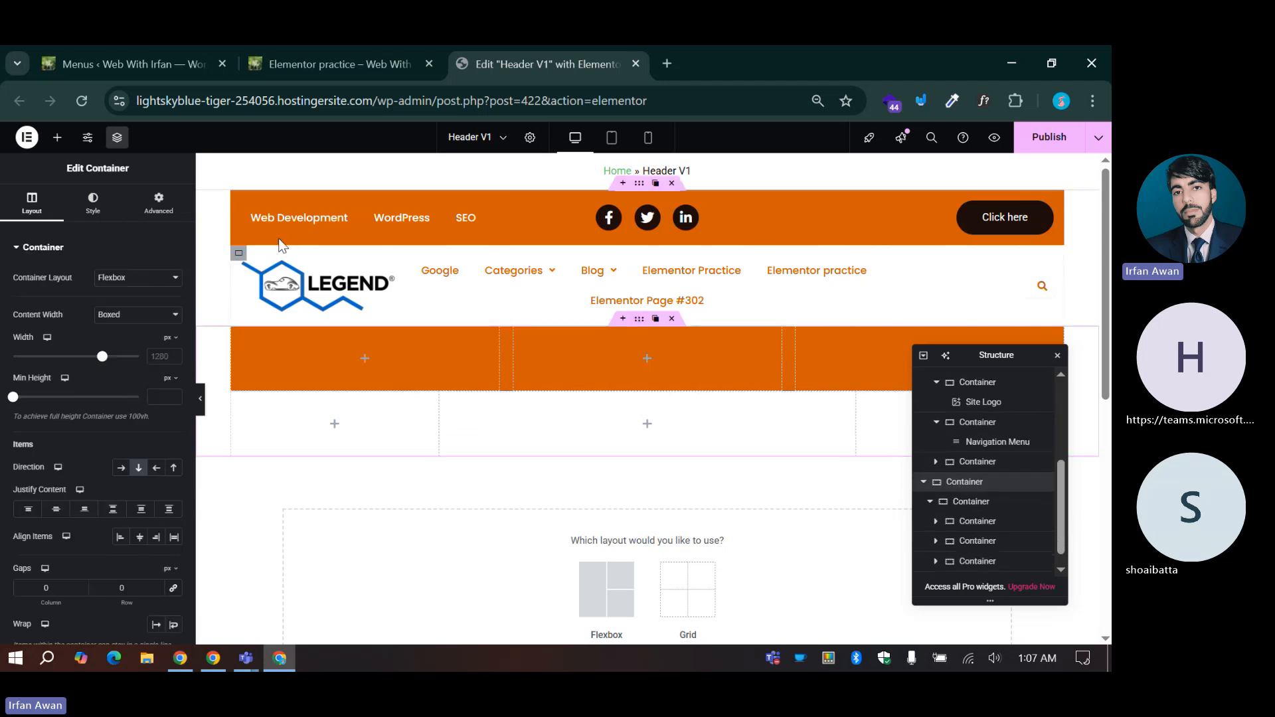
click(358, 48)
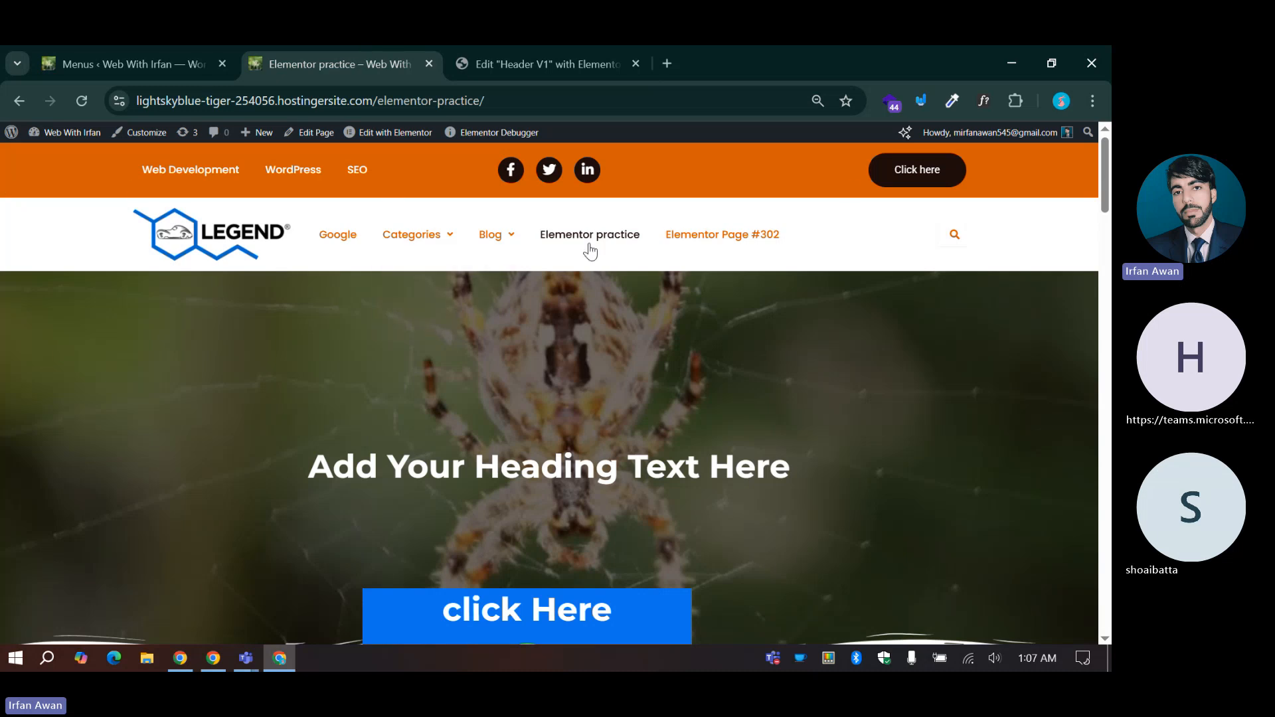
click(575, 47)
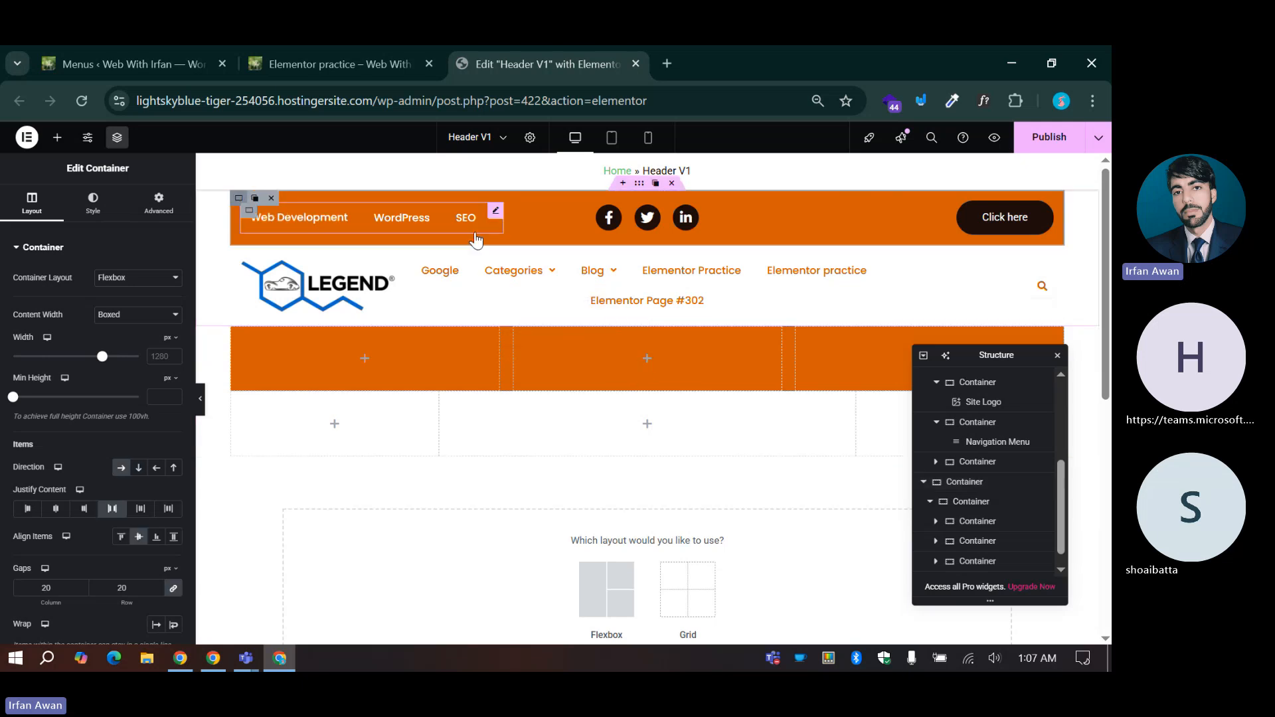
Step: Try Full Width as the content width of the orange top-bar container, and undo the change
click(639, 186)
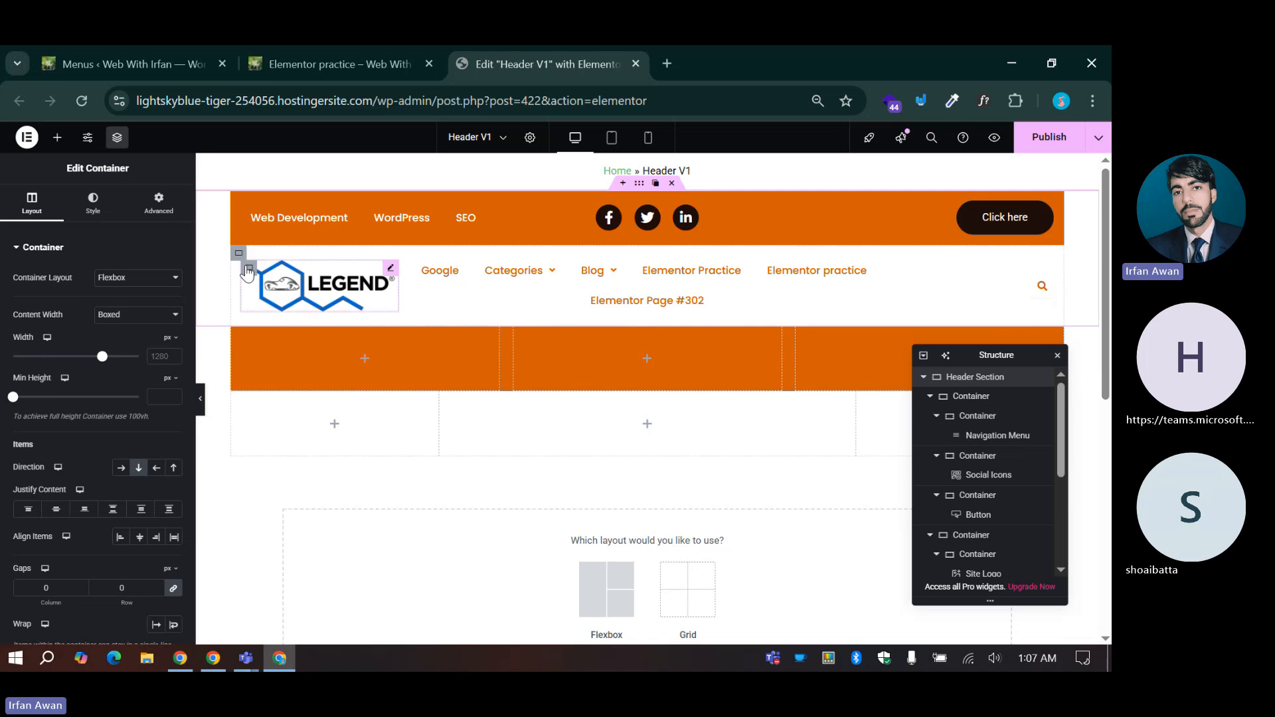
click(243, 210)
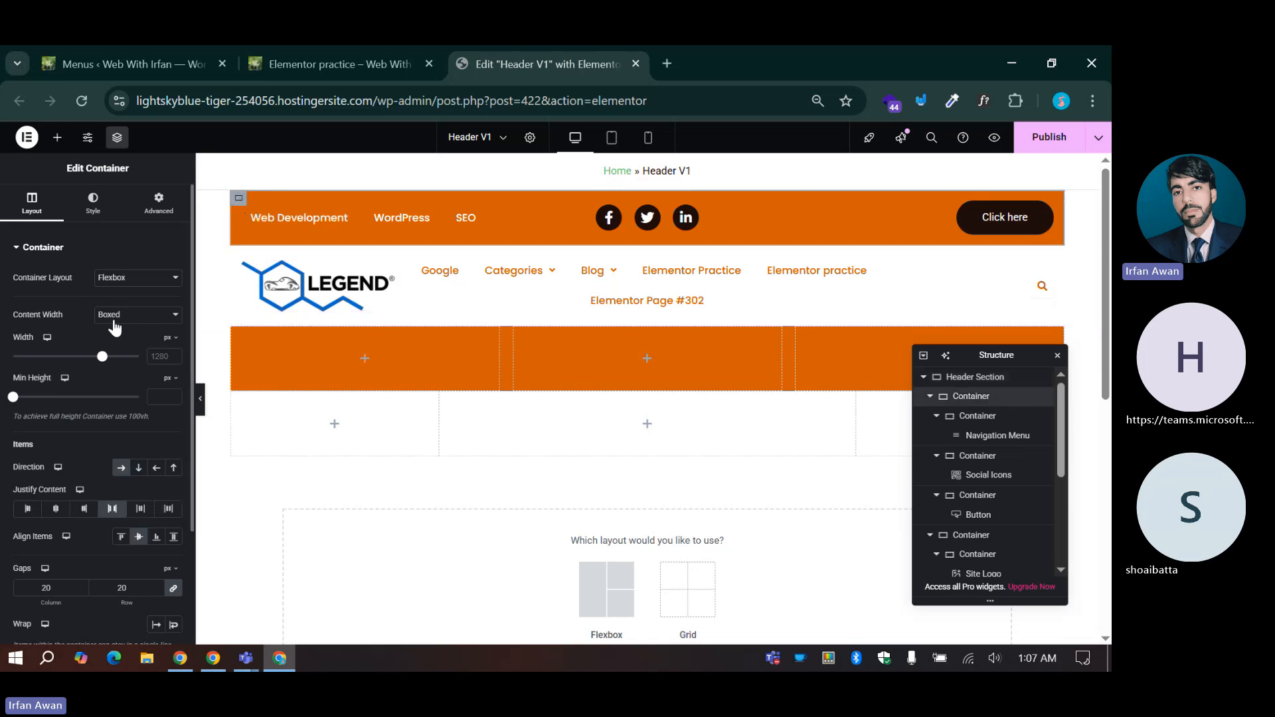
click(132, 315)
click(110, 351)
key(ctrl+z)
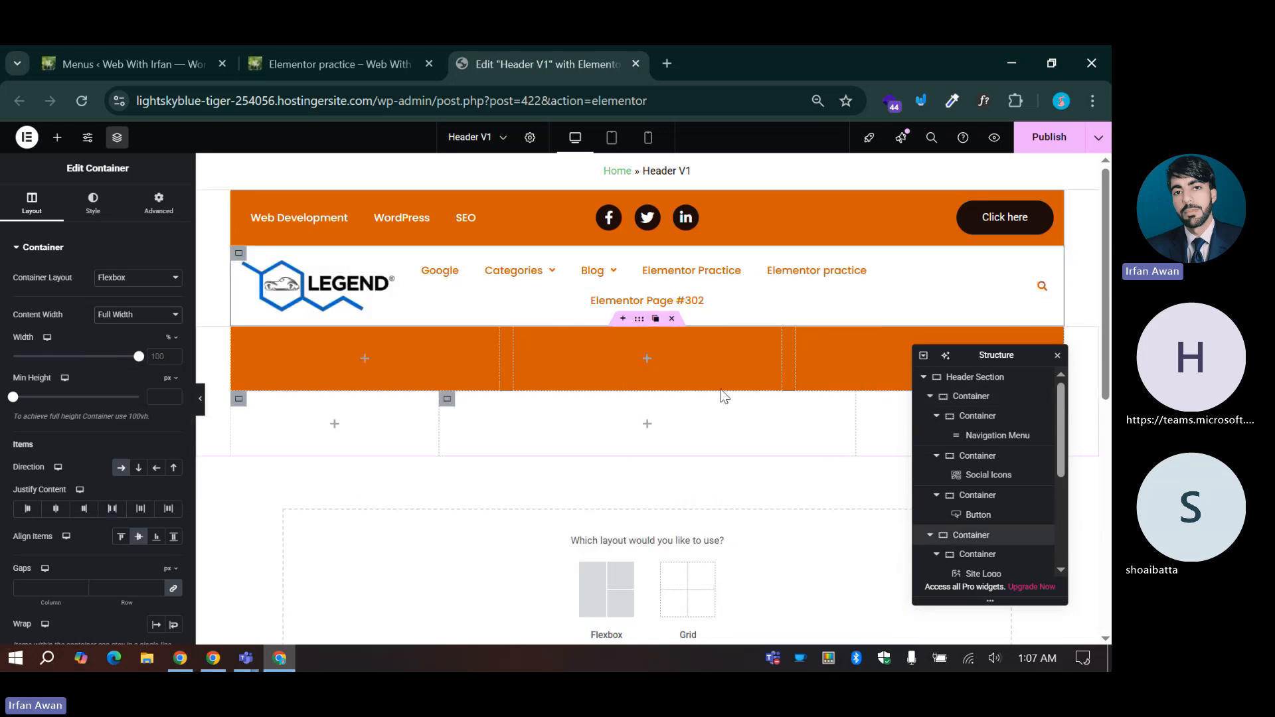
click(640, 321)
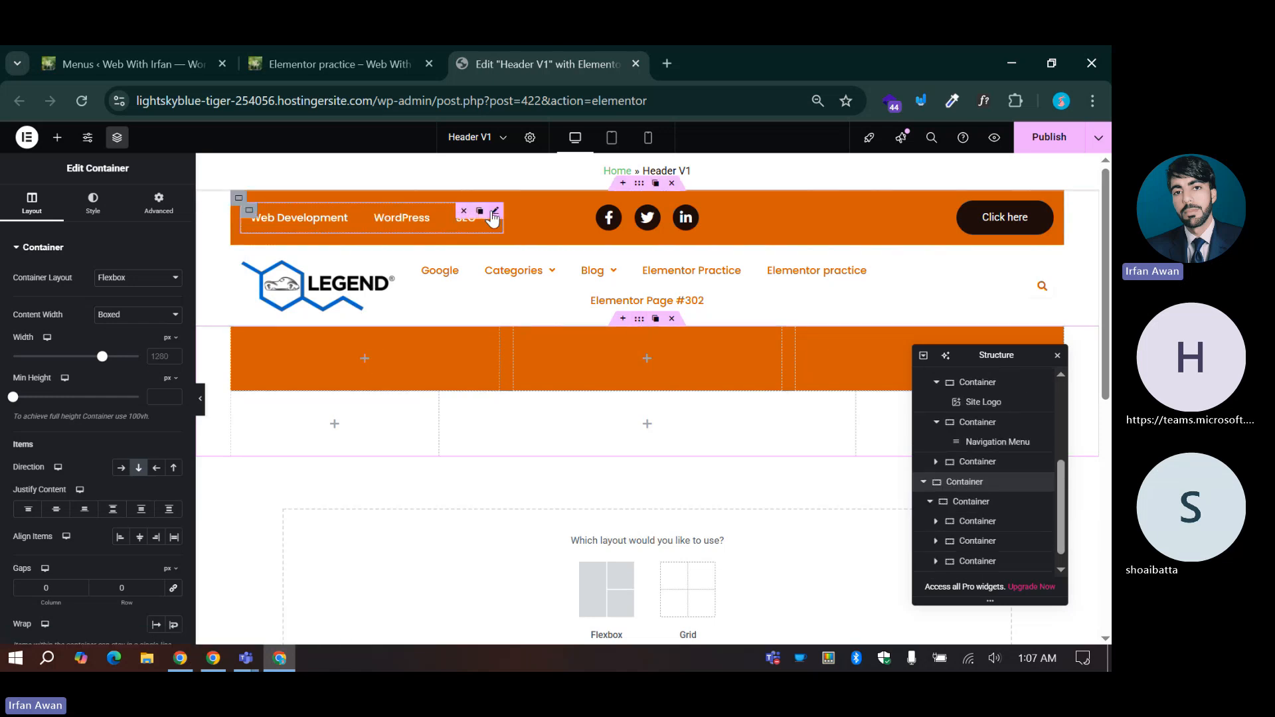
Step: Examine the top-bar navigation menu's main menu styling and its animation choices, keeping Float selected
click(95, 209)
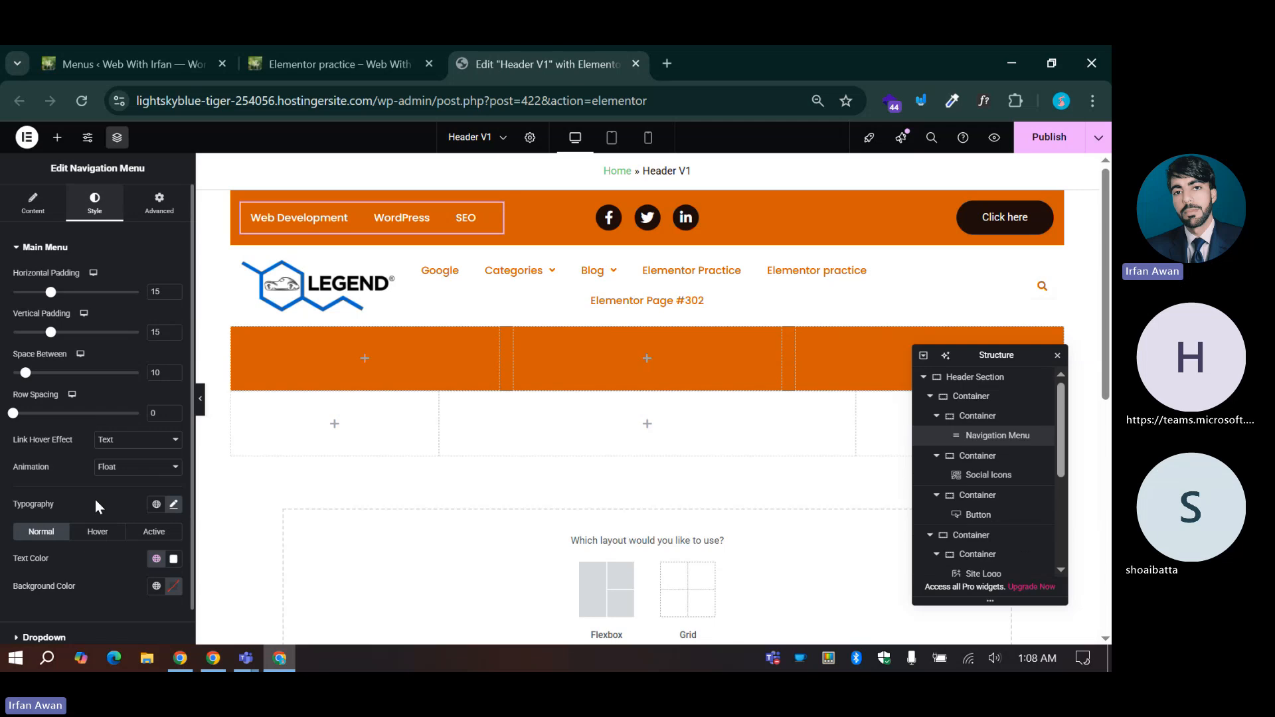
scroll(94, 499, down, 1)
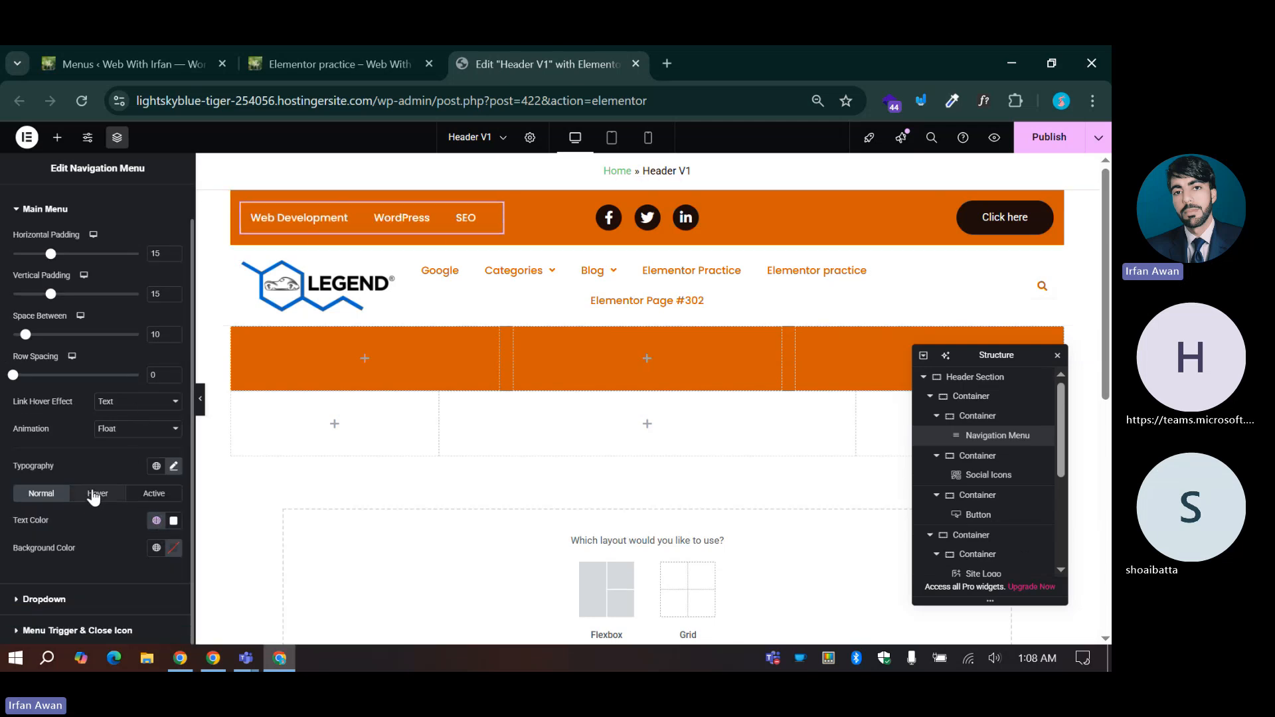
click(61, 407)
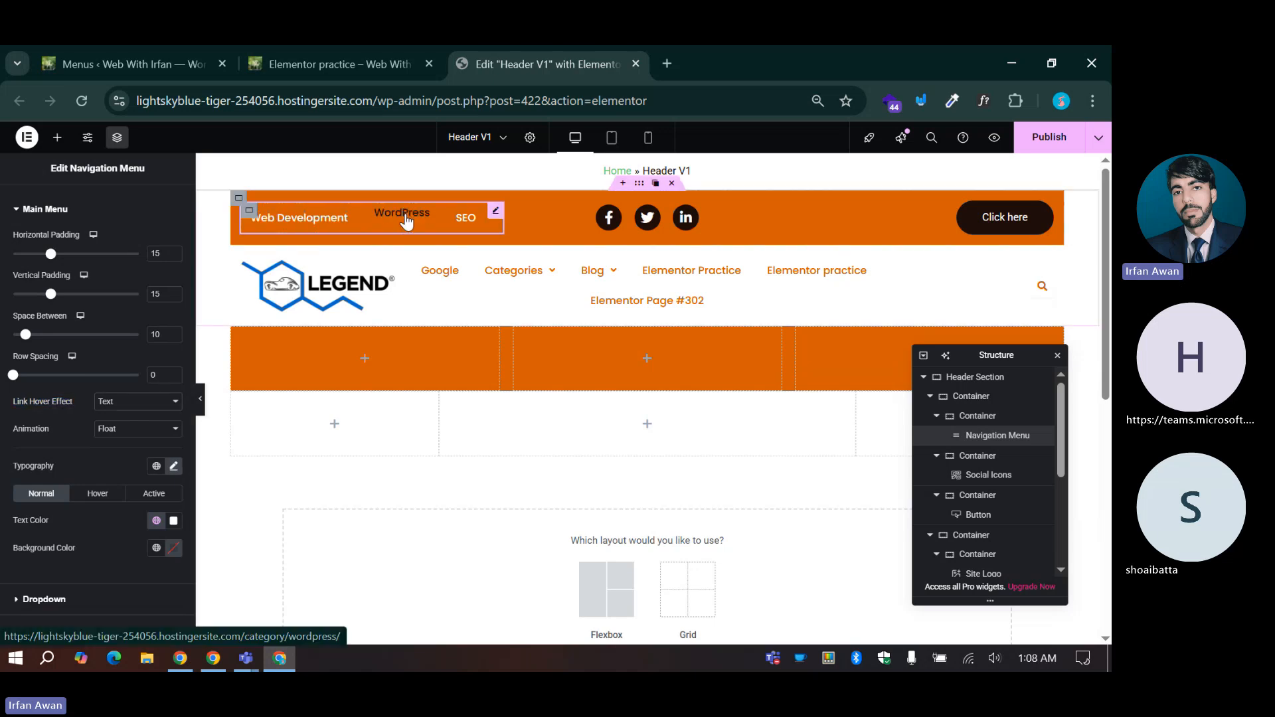
click(108, 430)
click(108, 429)
click(108, 430)
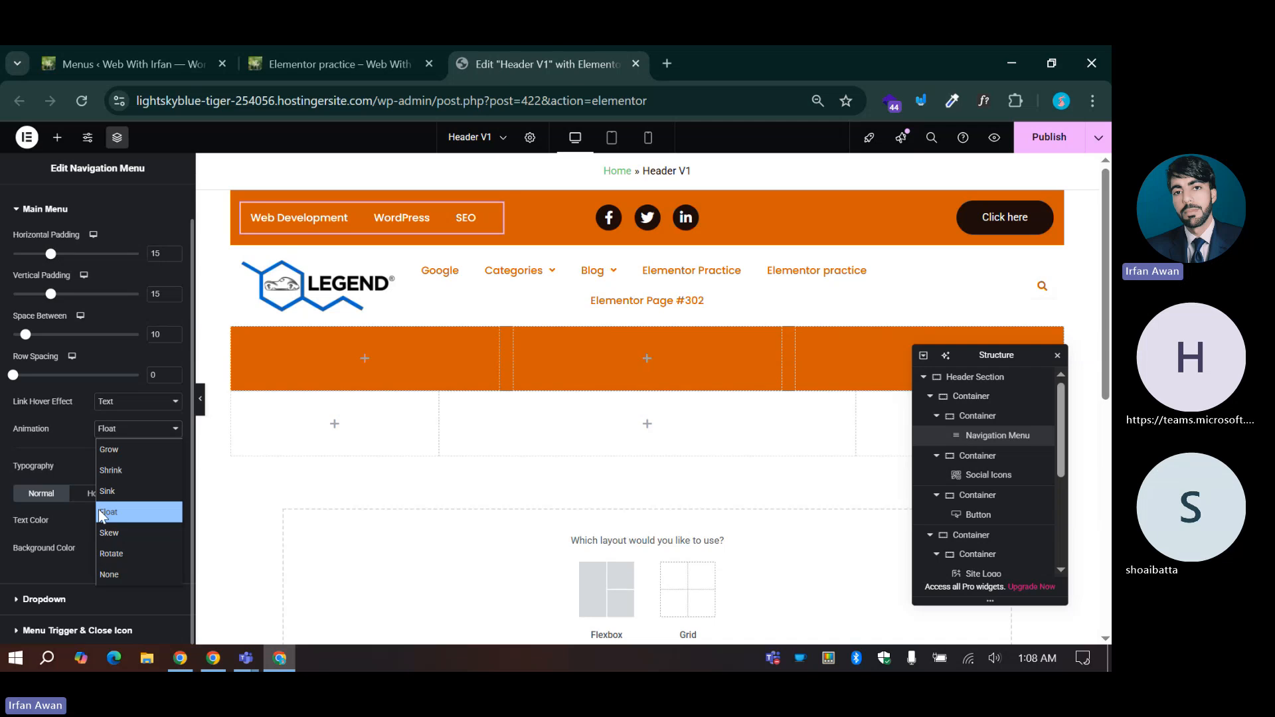
click(100, 511)
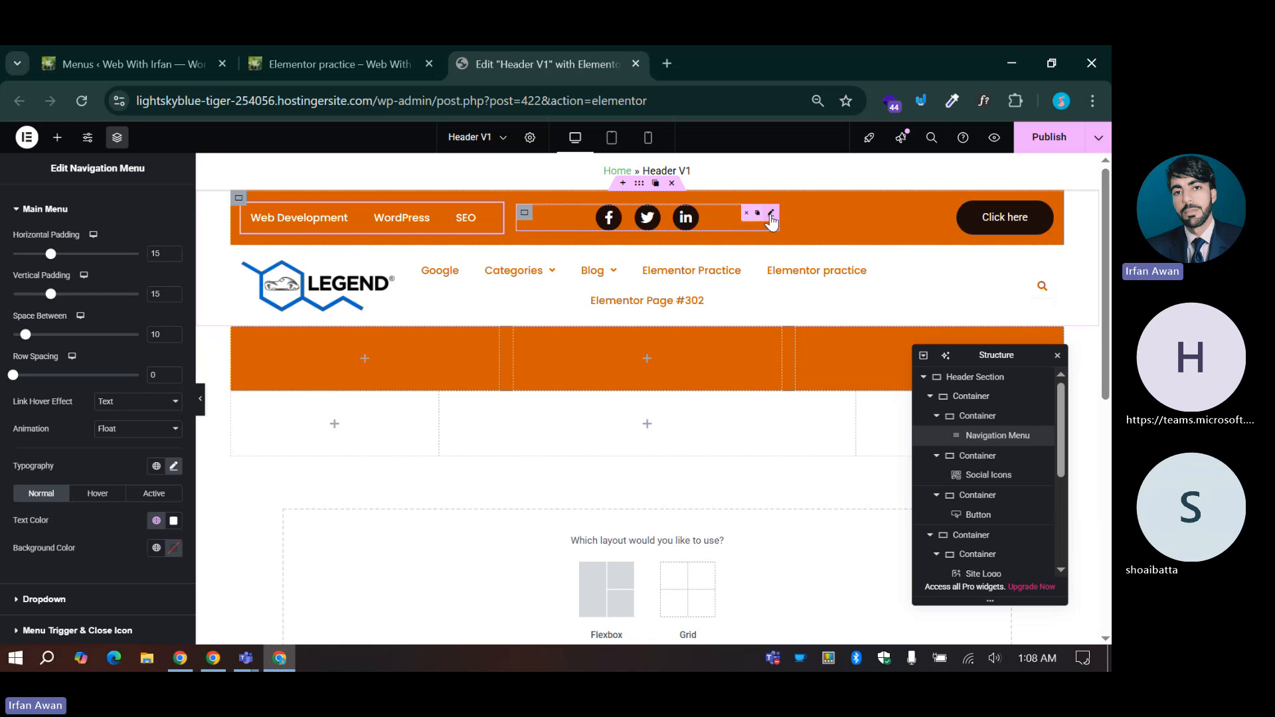
Step: Inspect the social icons' hover animation choices and the style settings of the Click here button
click(770, 214)
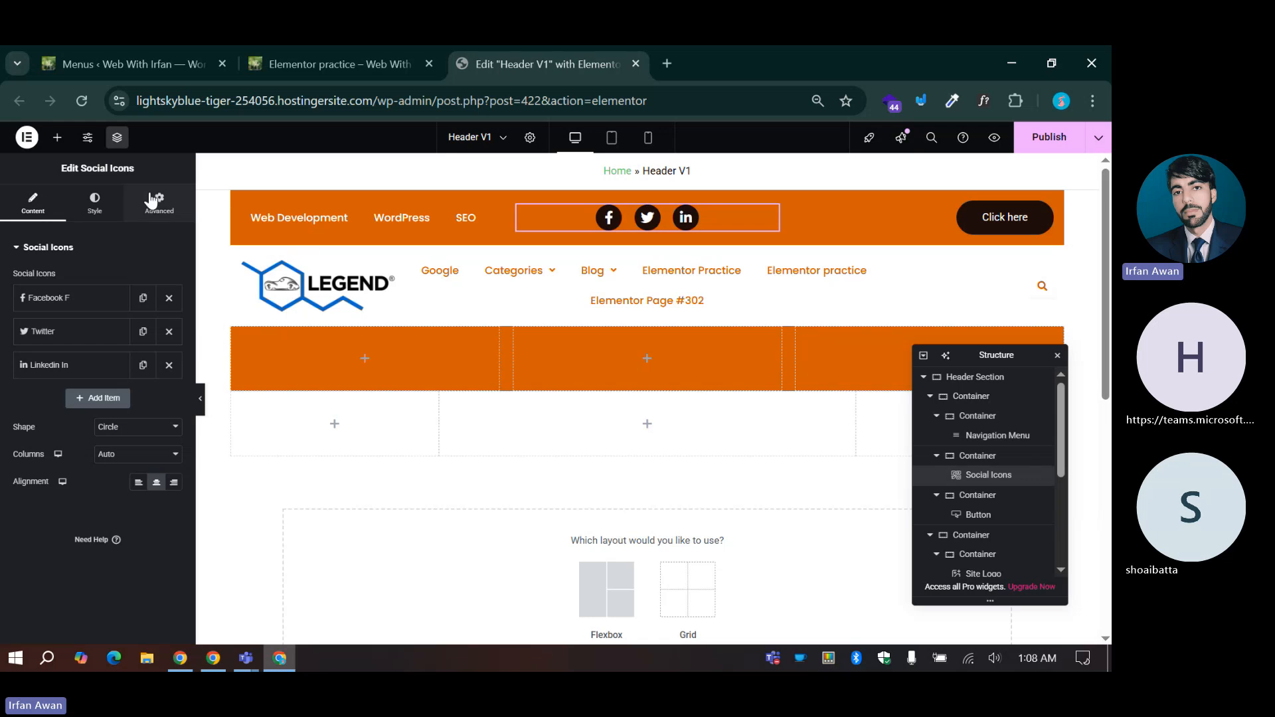
click(94, 202)
scroll(79, 398, down, 2)
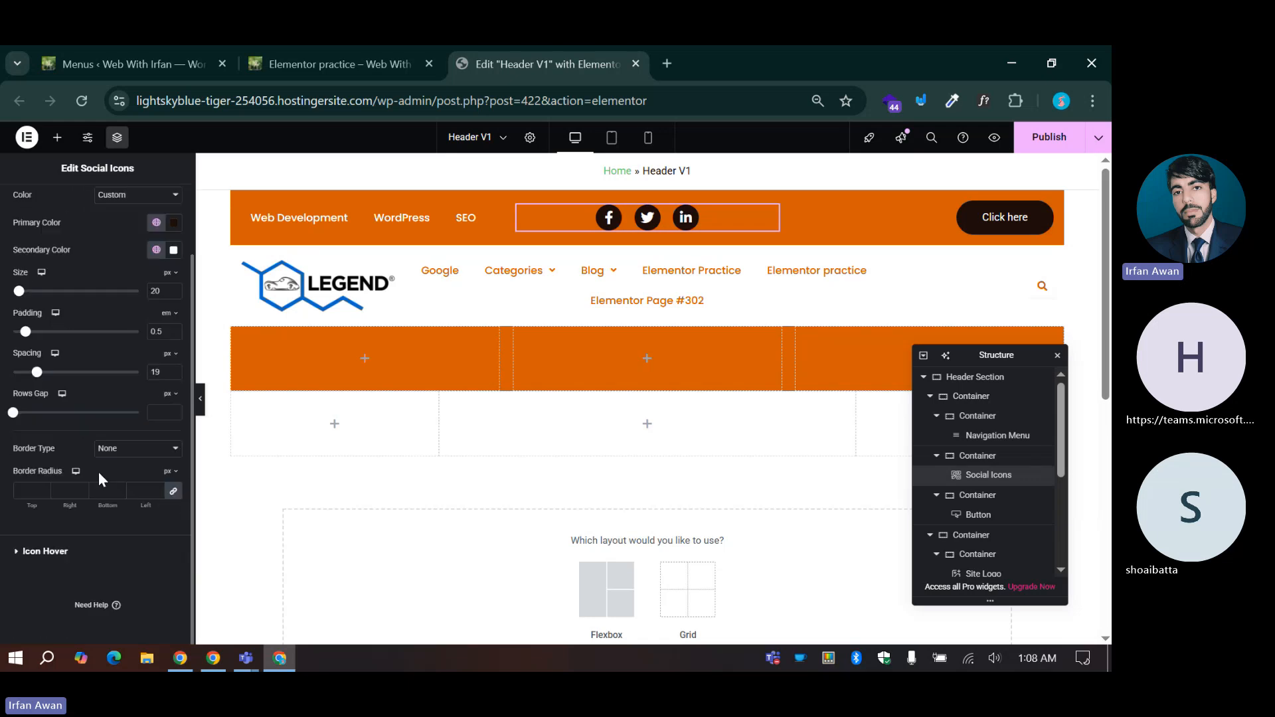
click(63, 556)
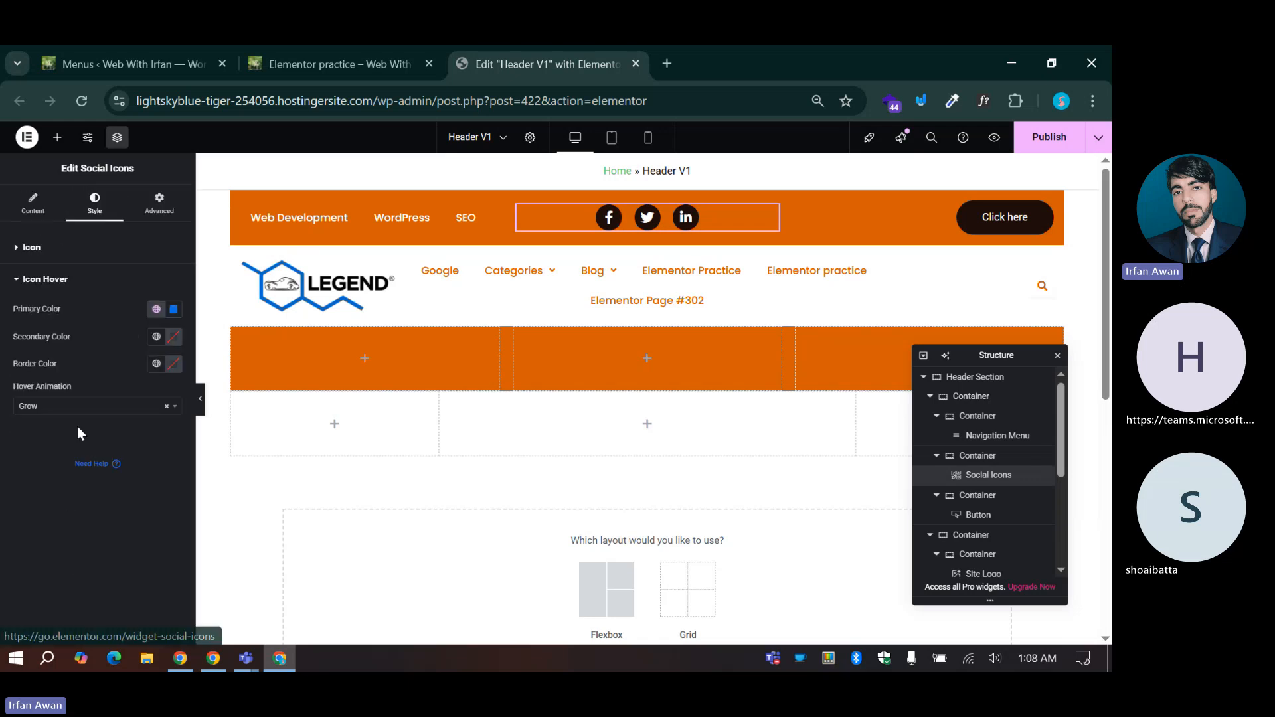
click(34, 406)
scroll(40, 531, down, 10)
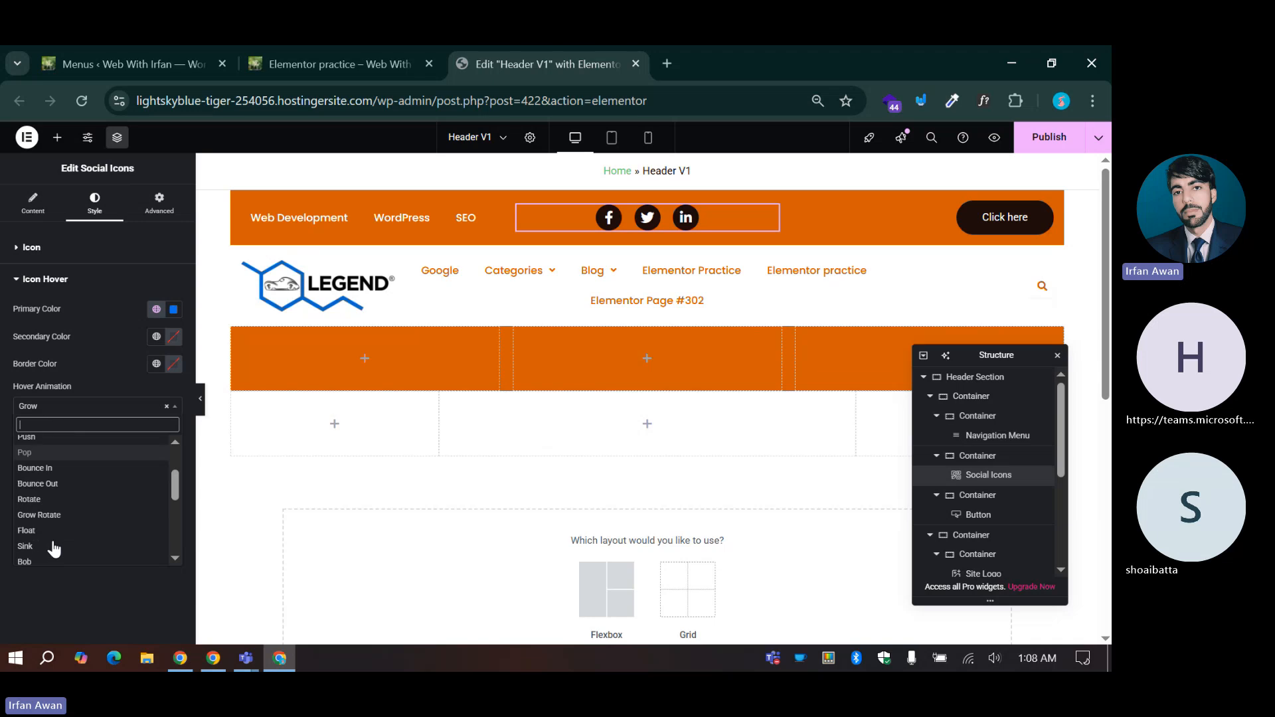
click(69, 586)
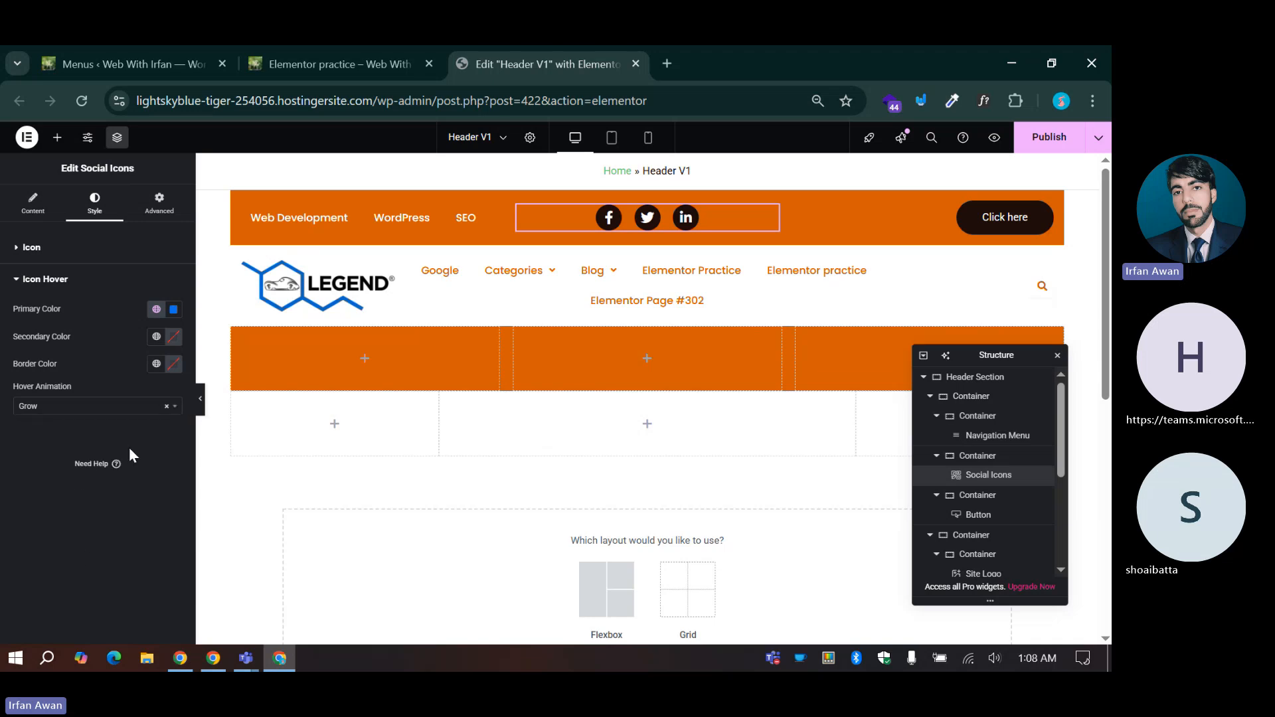
click(983, 219)
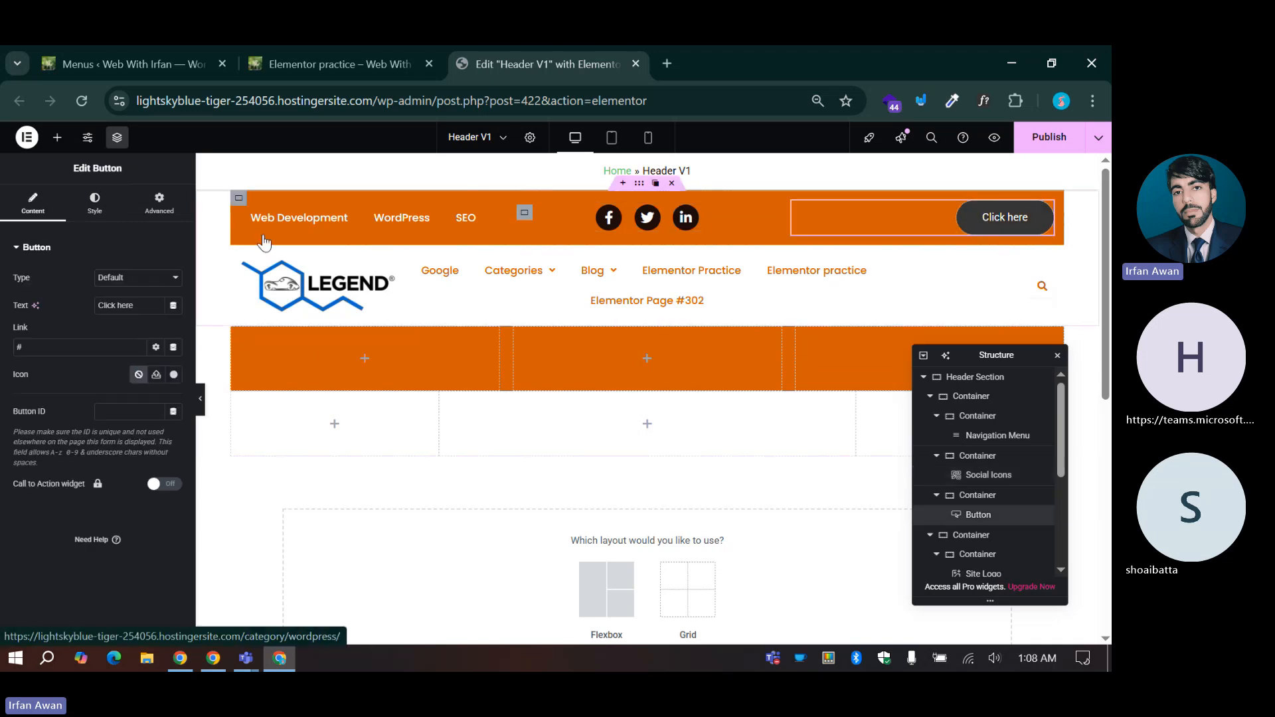
click(94, 203)
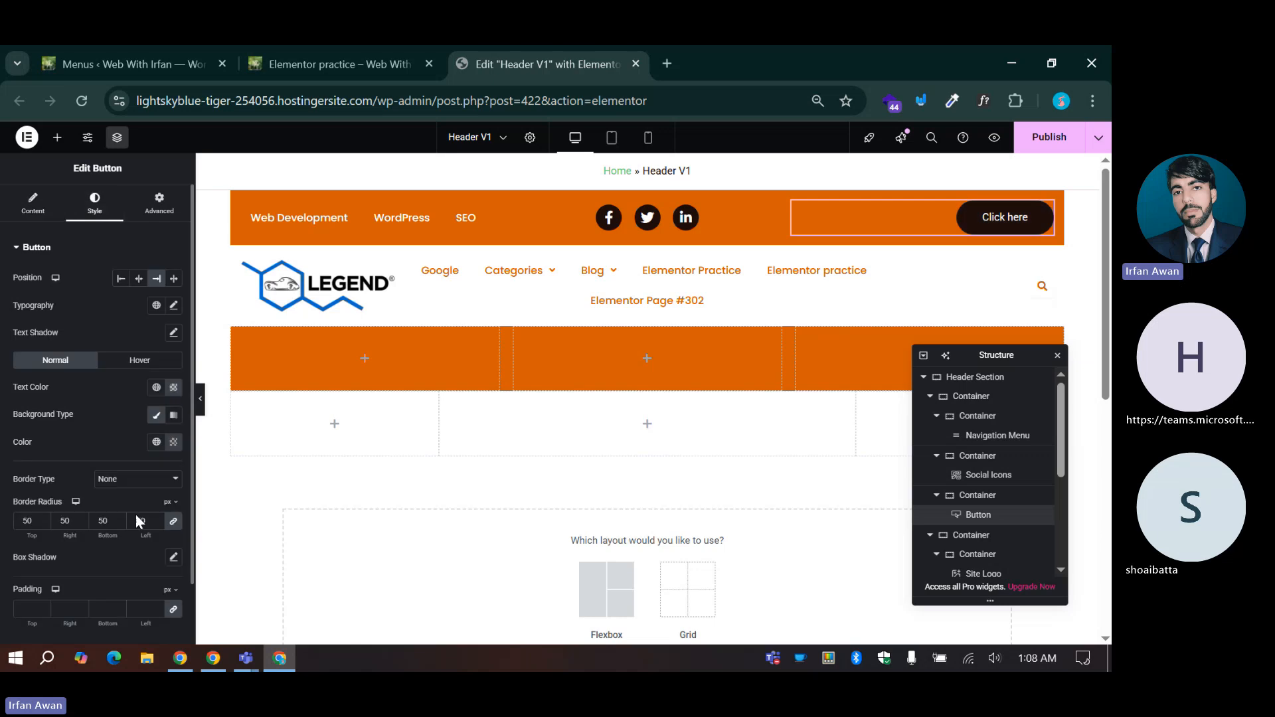
Step: Delete the Site Logo widget from the existing header and place an Image widget in its empty container
click(329, 286)
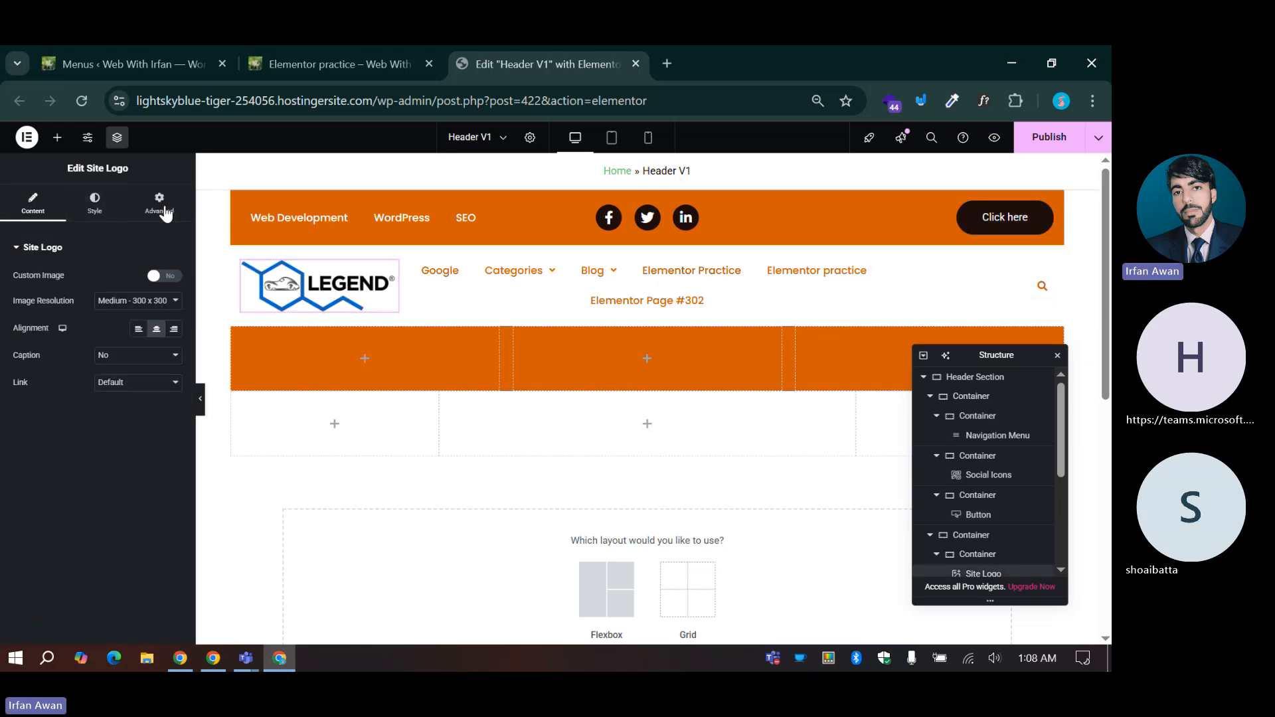
right_click(307, 284)
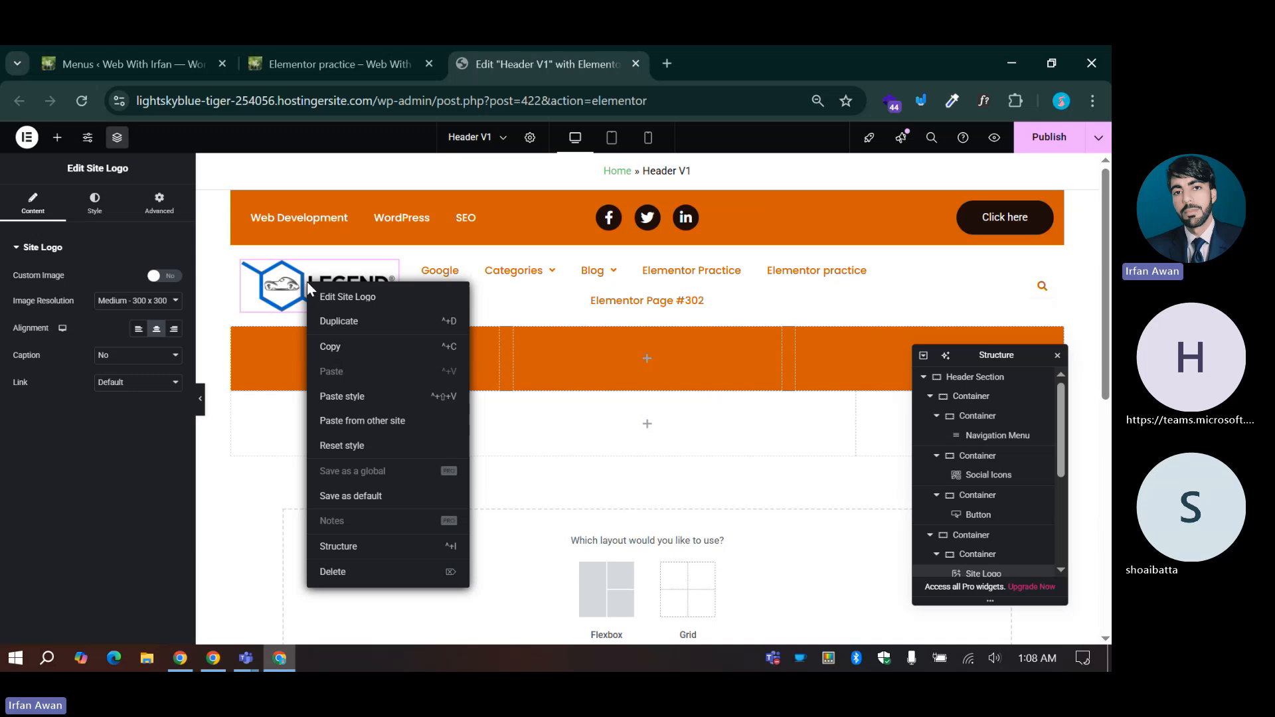
click(333, 571)
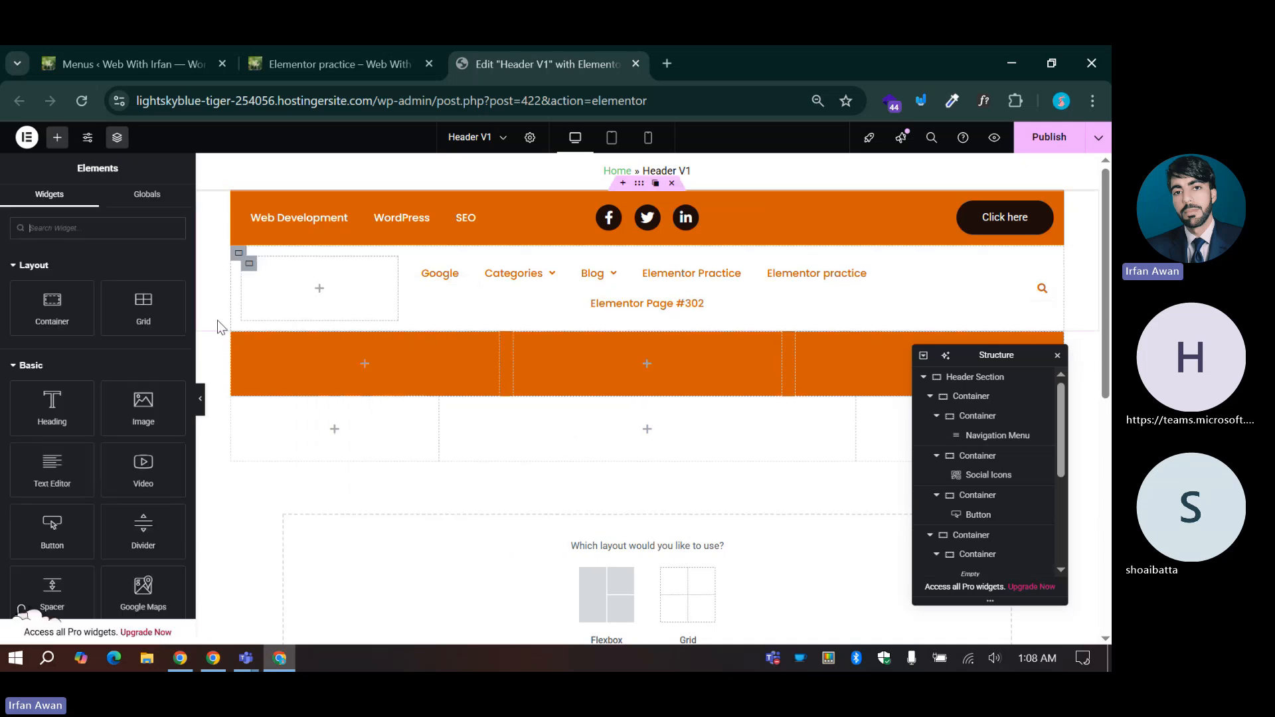
drag(143, 407, 325, 286)
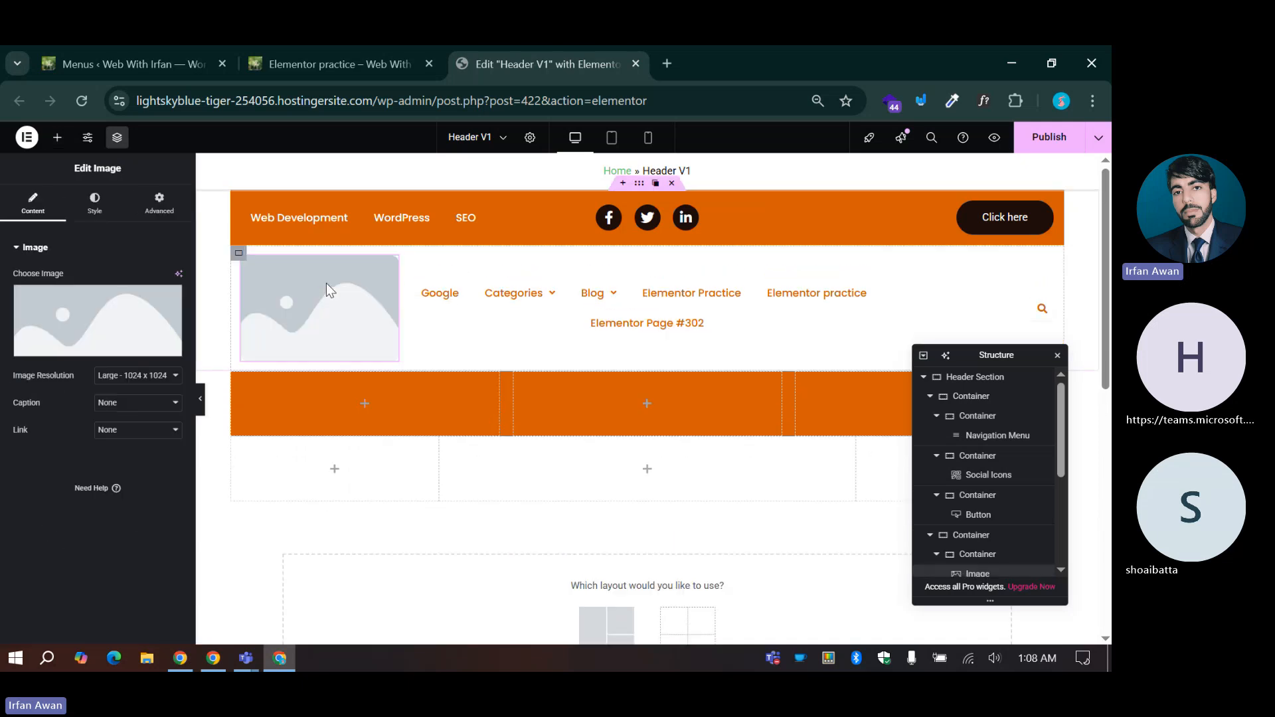
Step: Set the new image widget's picture to the Legend logo from the media library
click(97, 318)
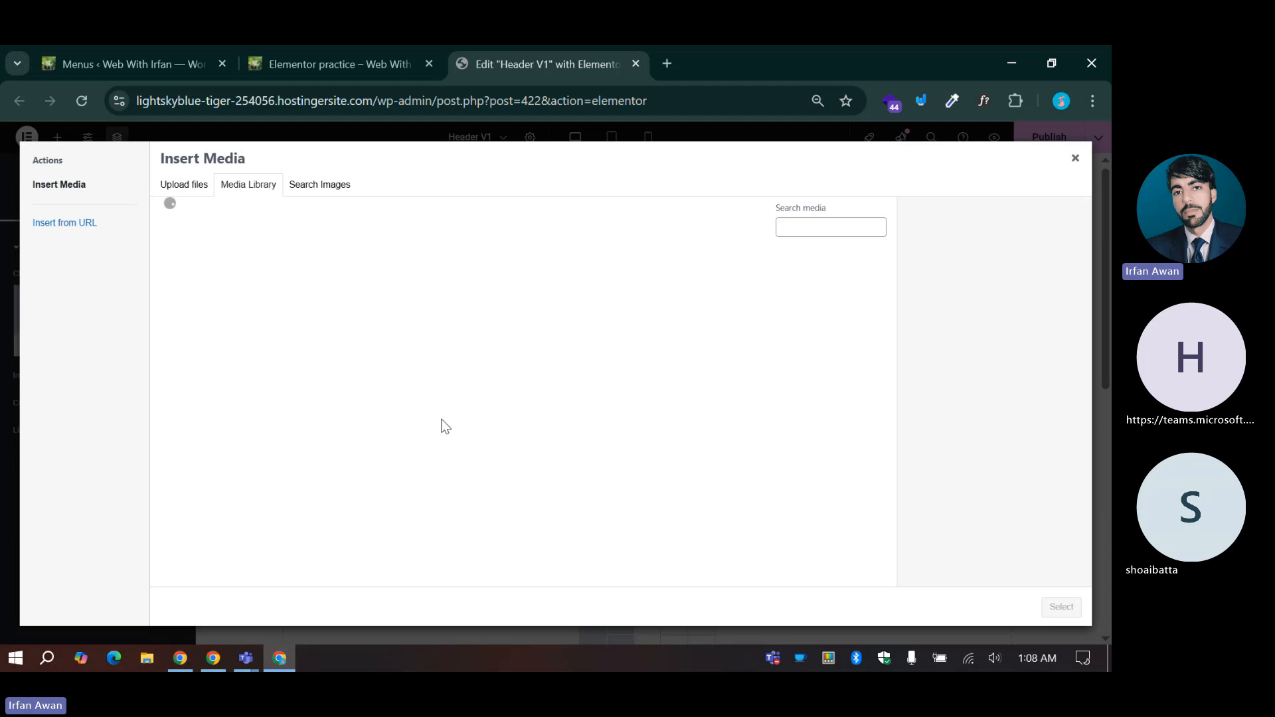
click(753, 290)
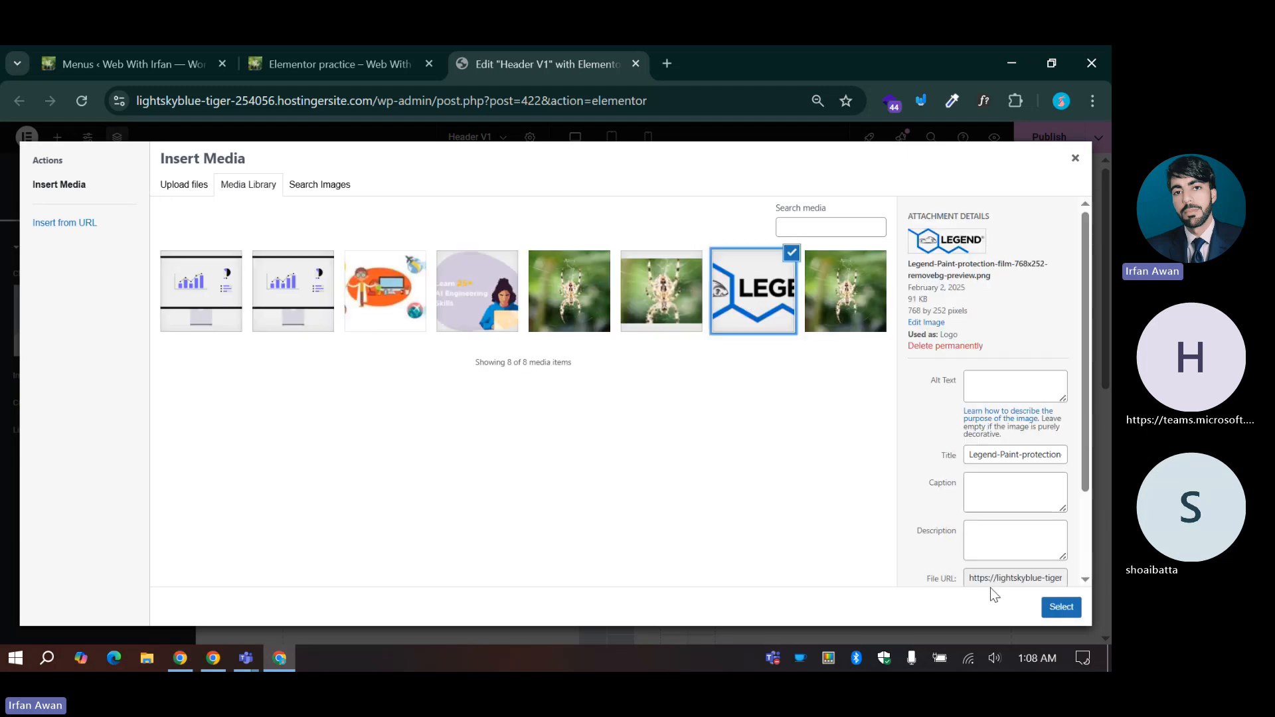
click(1060, 608)
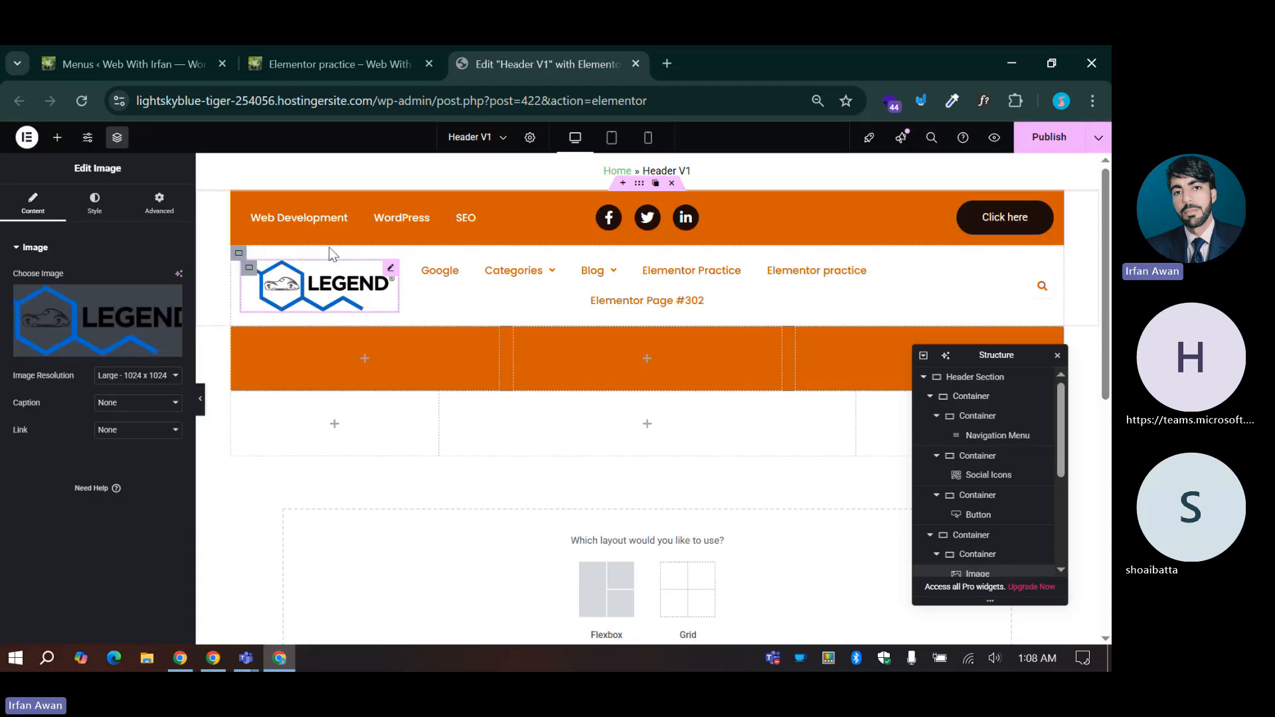
Step: Check the logo on the live page, and set the logo image's link to Custom URL with the text home
click(119, 431)
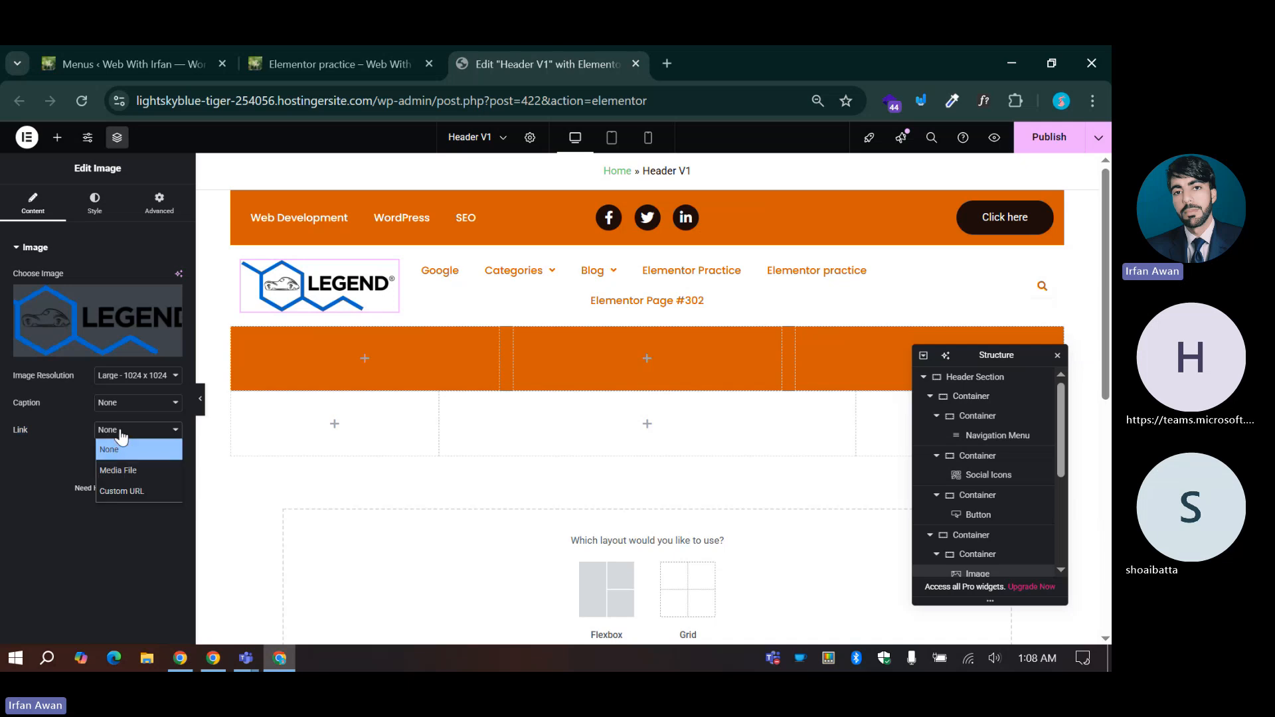
click(358, 62)
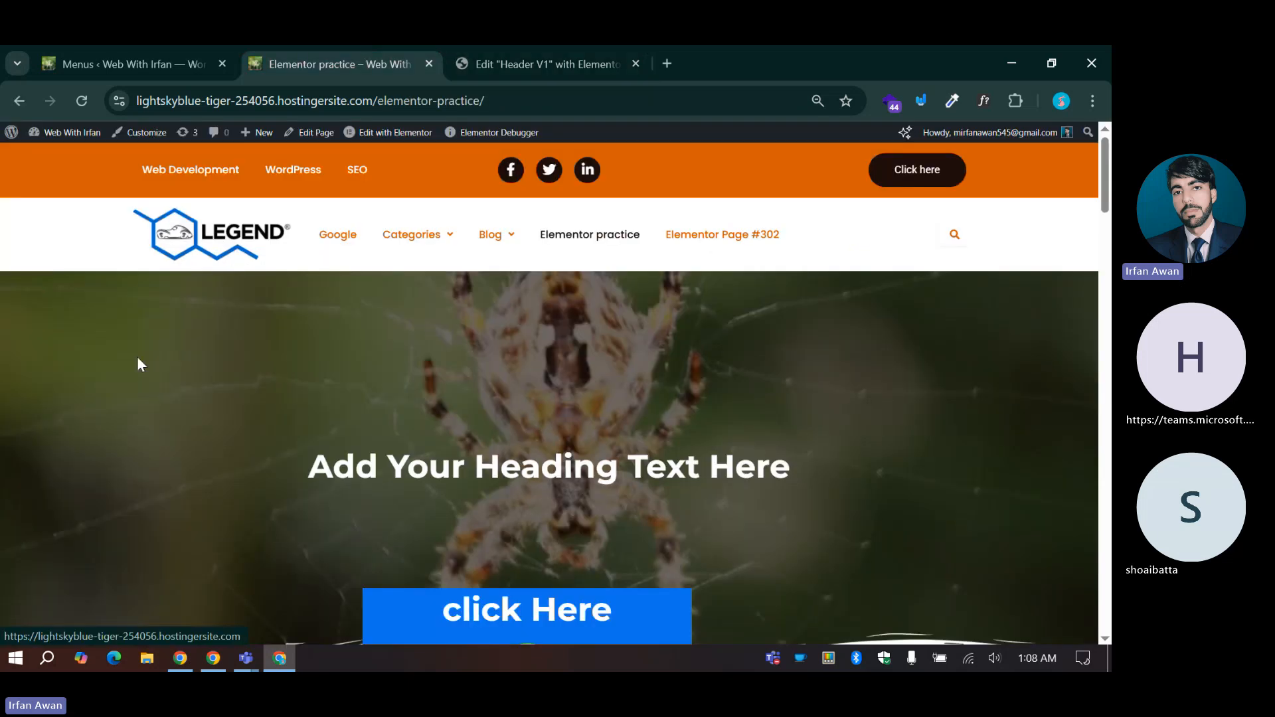
click(580, 48)
click(118, 430)
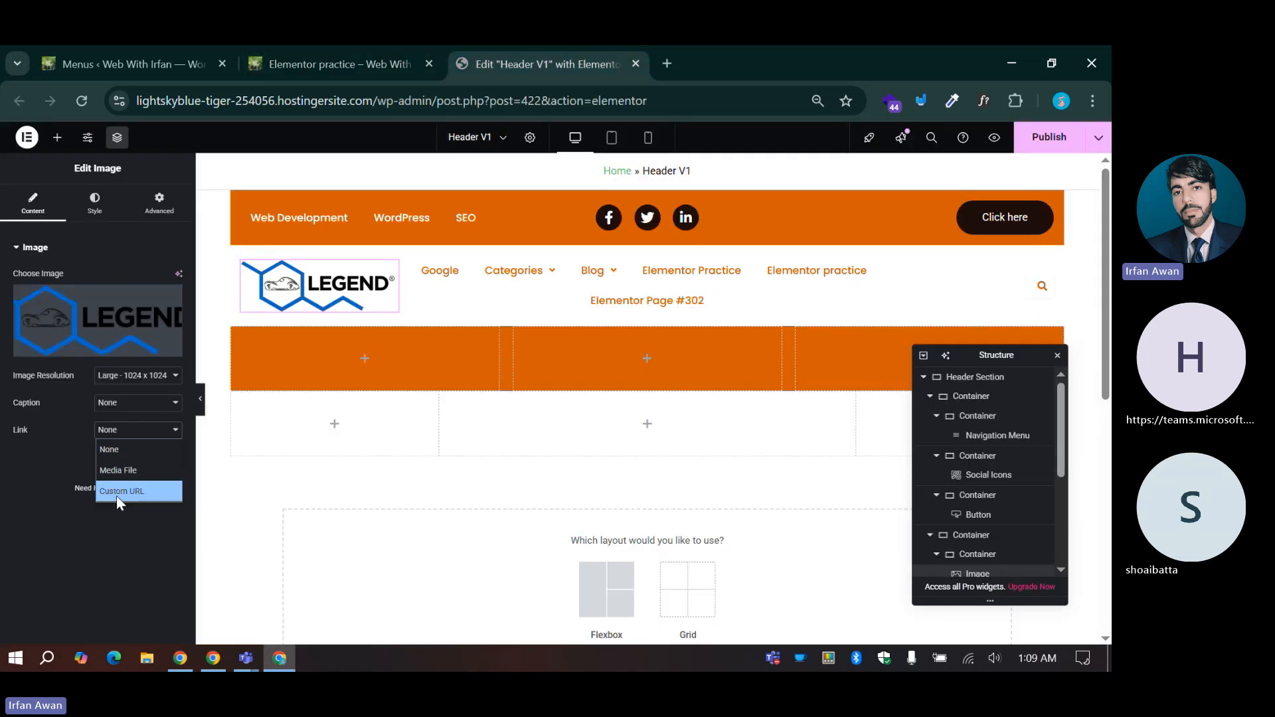
click(117, 491)
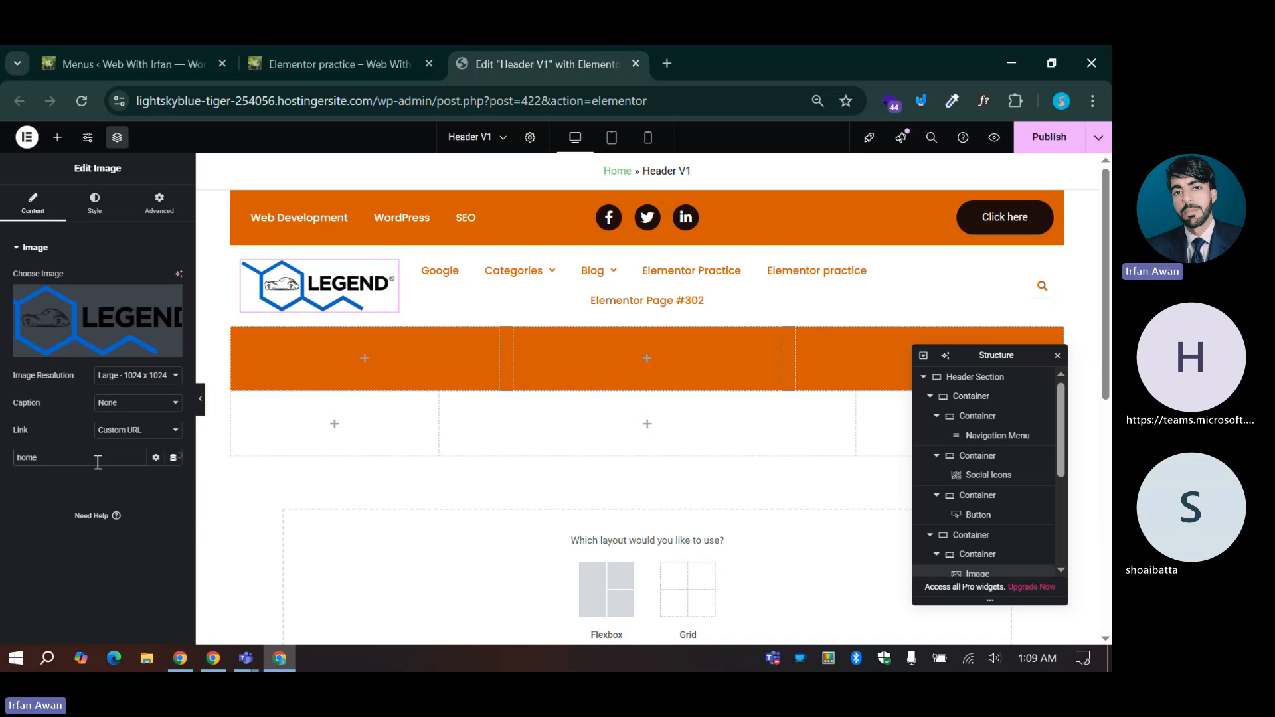
click(304, 48)
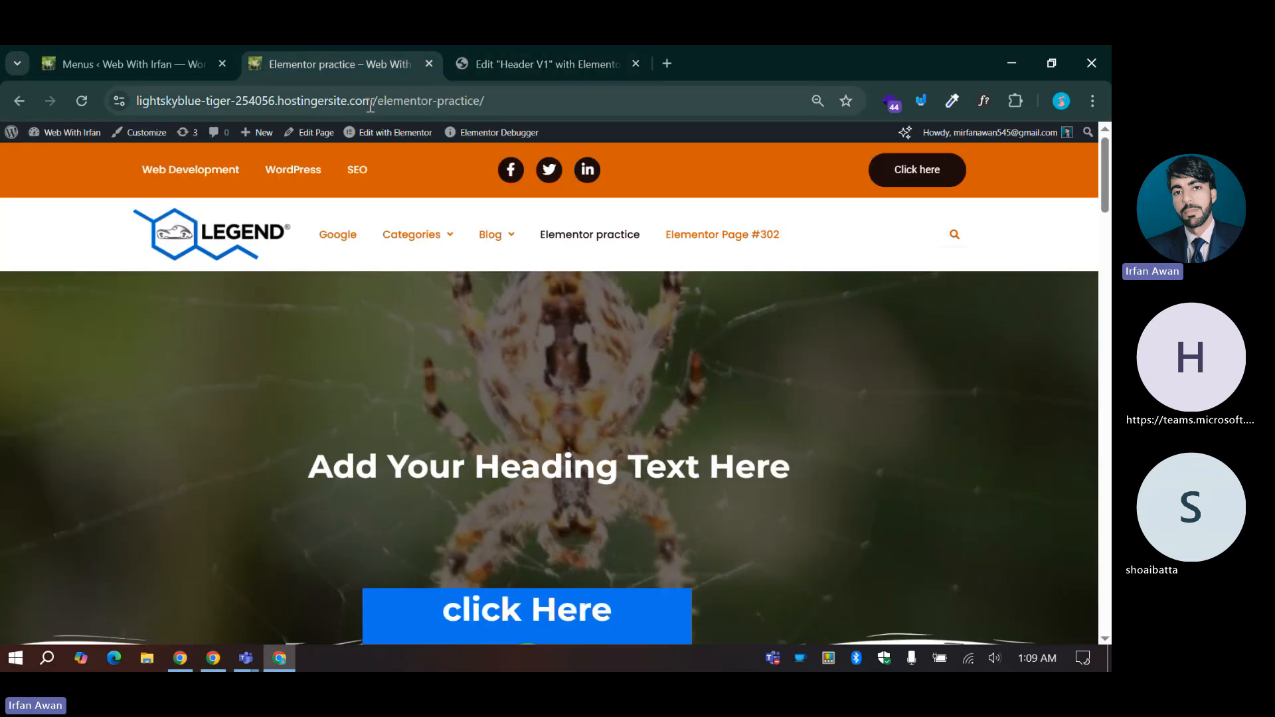
drag(373, 106, 136, 105)
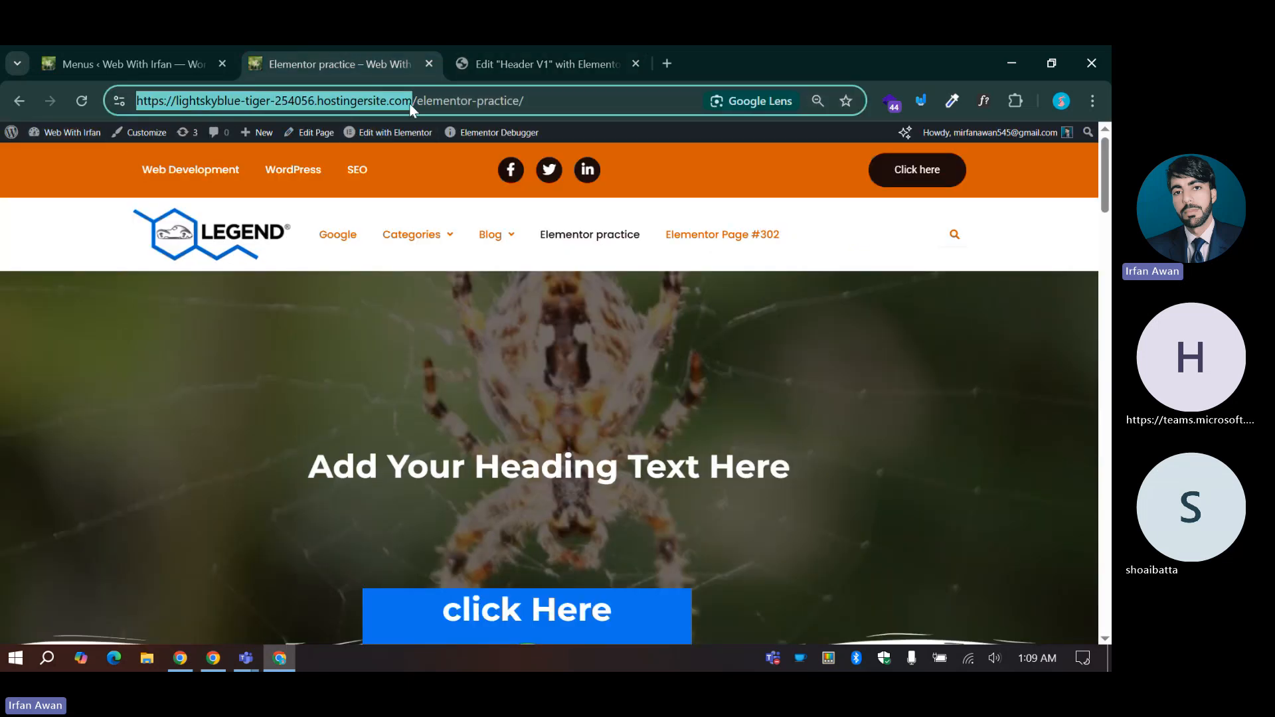
click(518, 61)
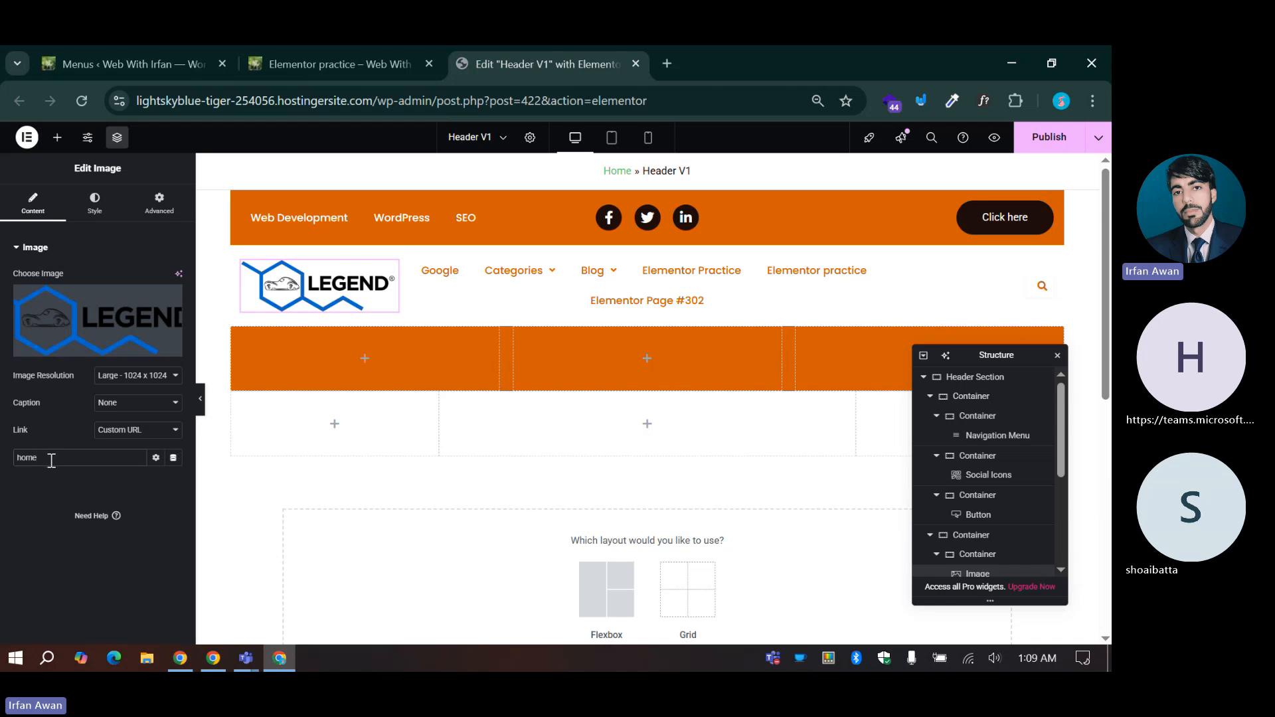
key(ctrl+a)
key(ctrl+v)
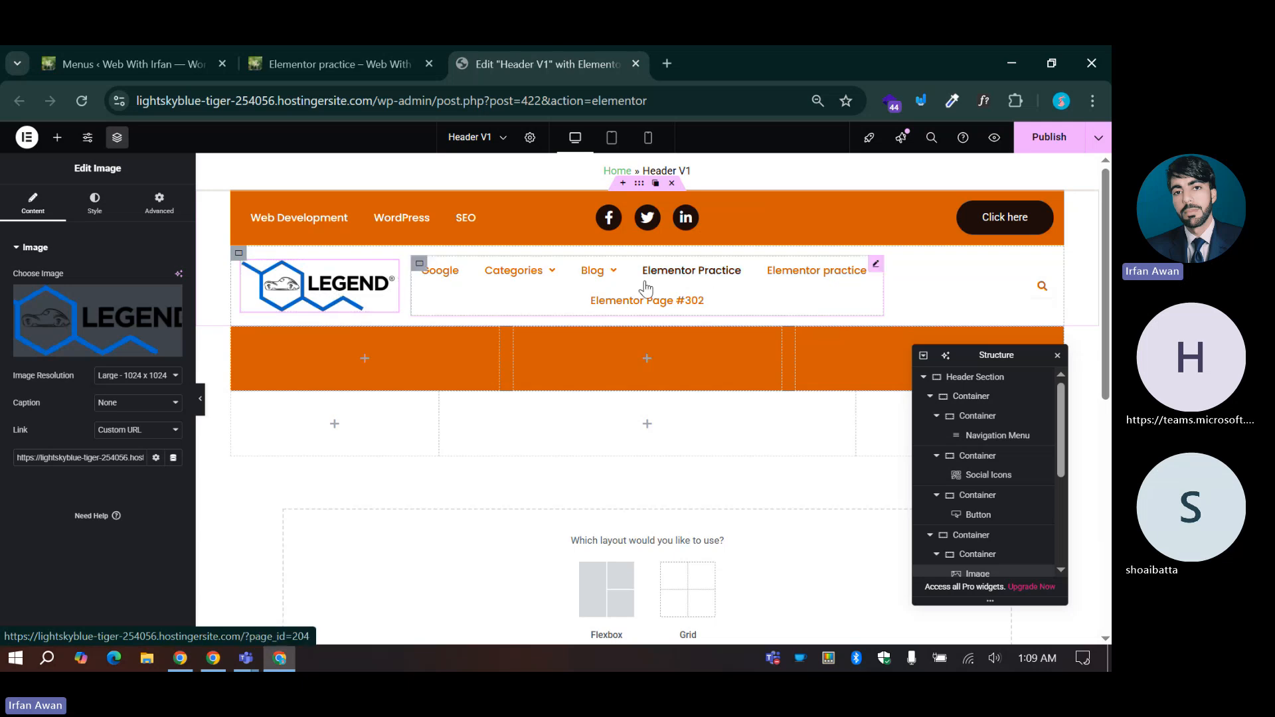
Step: Examine the existing header's main navigation menu, including its Categories and Blog submenus and its layout settings
click(867, 277)
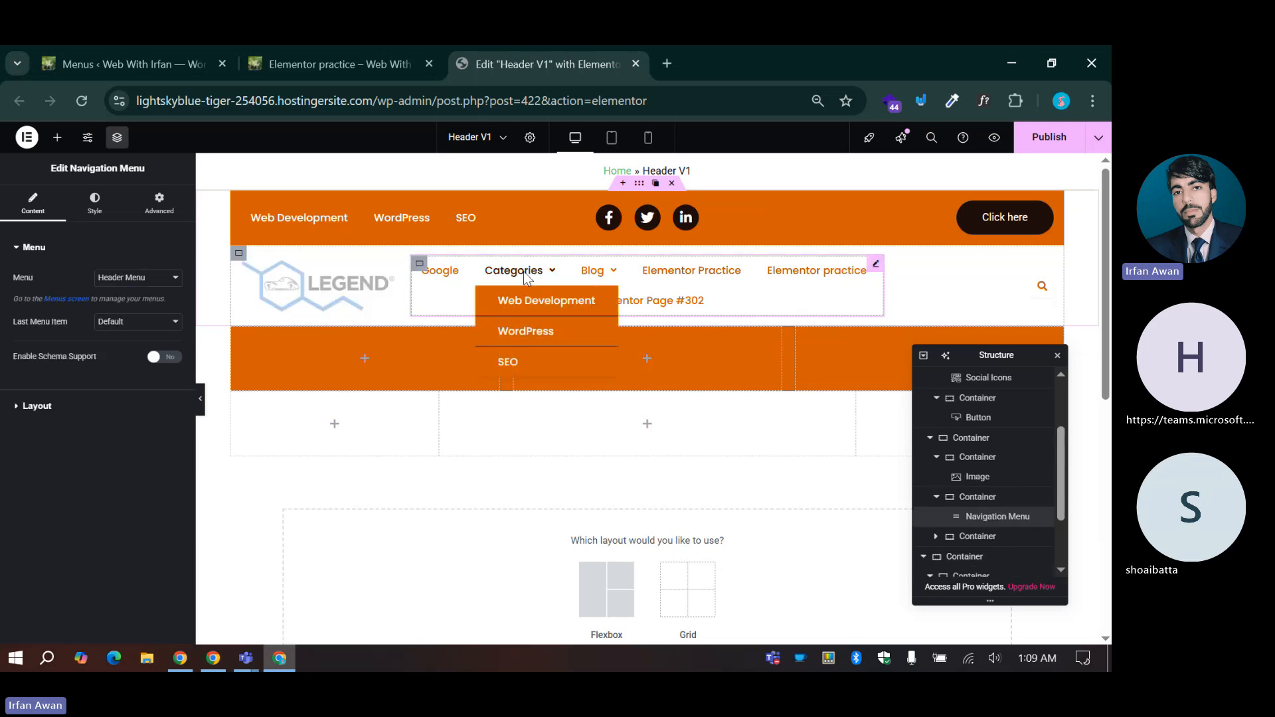
mouse_move(593, 270)
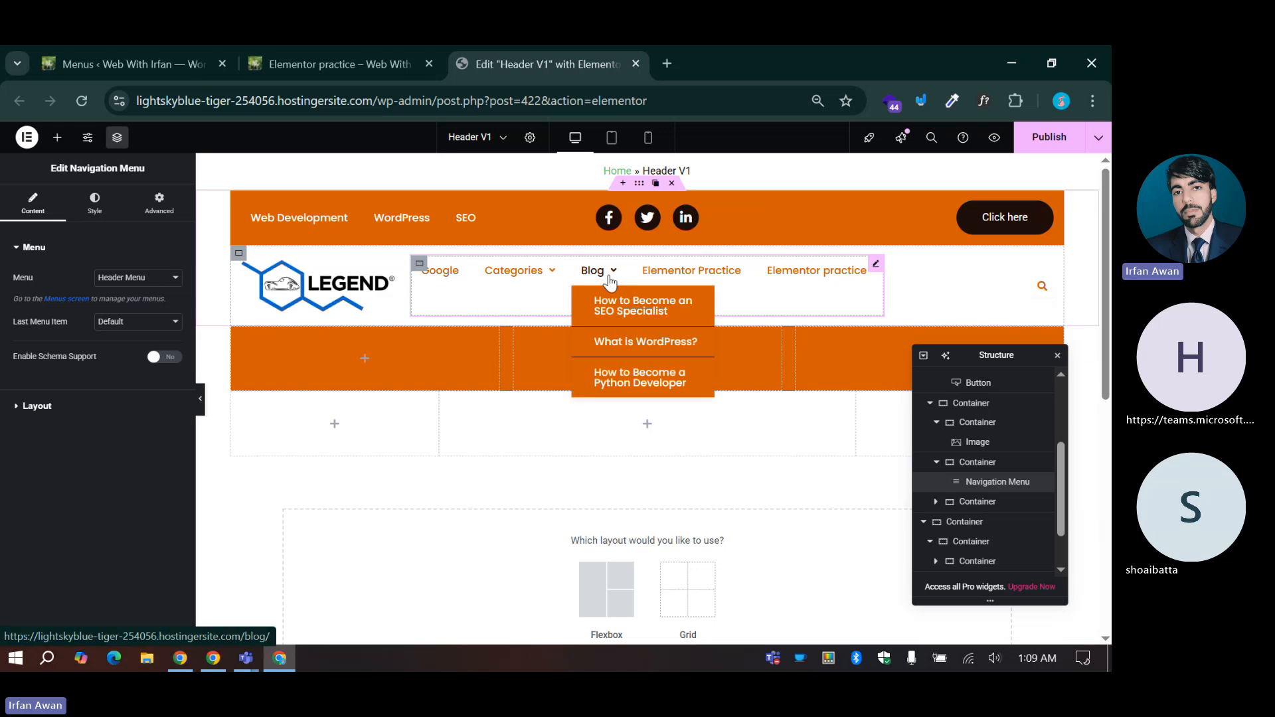
mouse_move(731, 282)
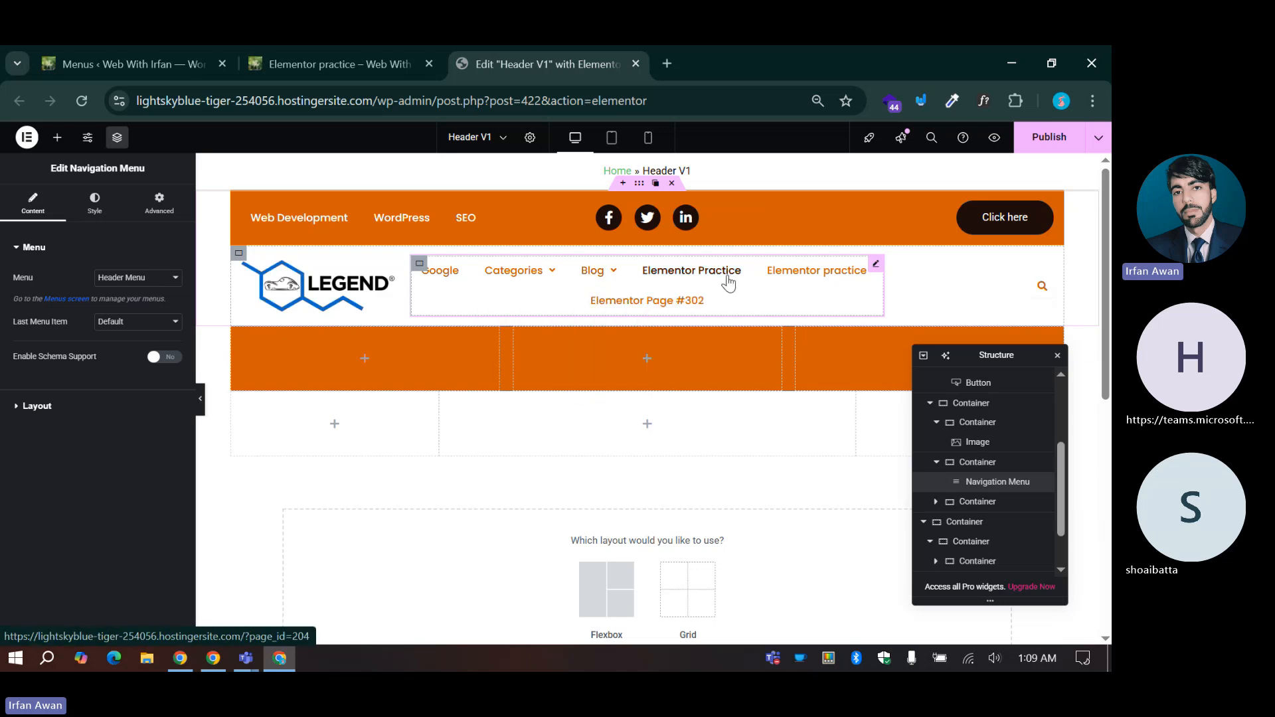
mouse_move(514, 271)
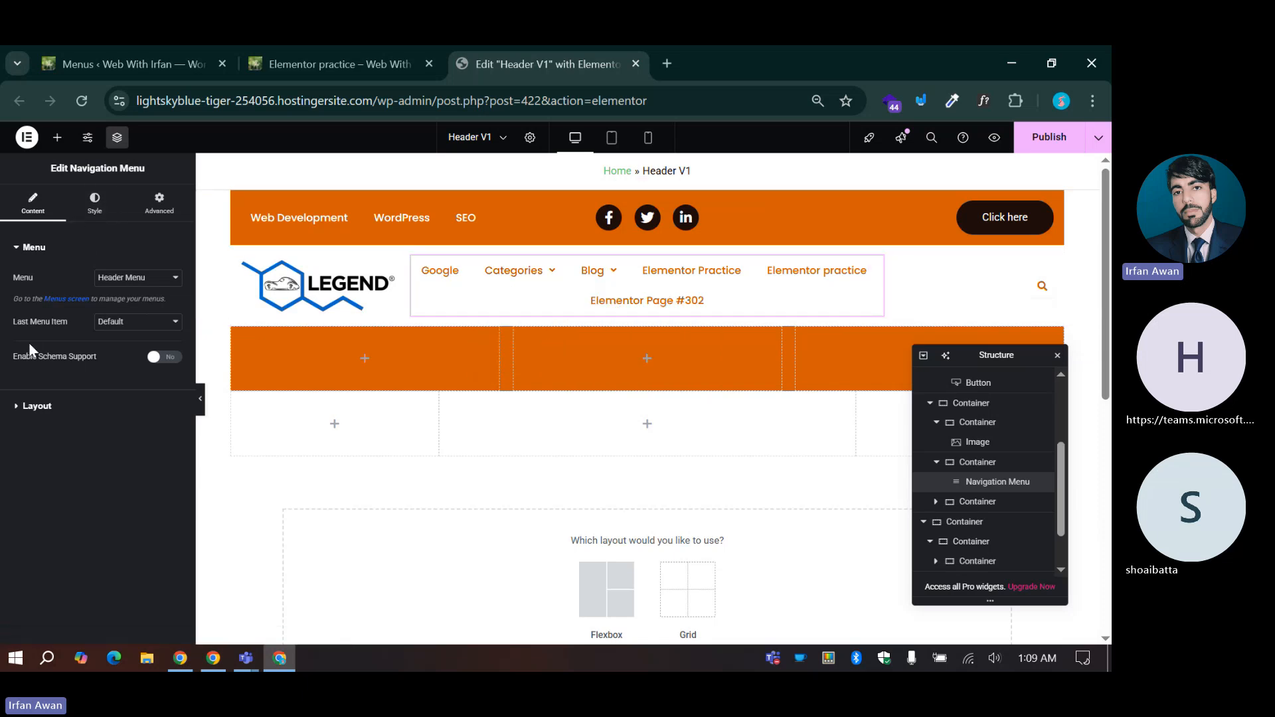
click(45, 406)
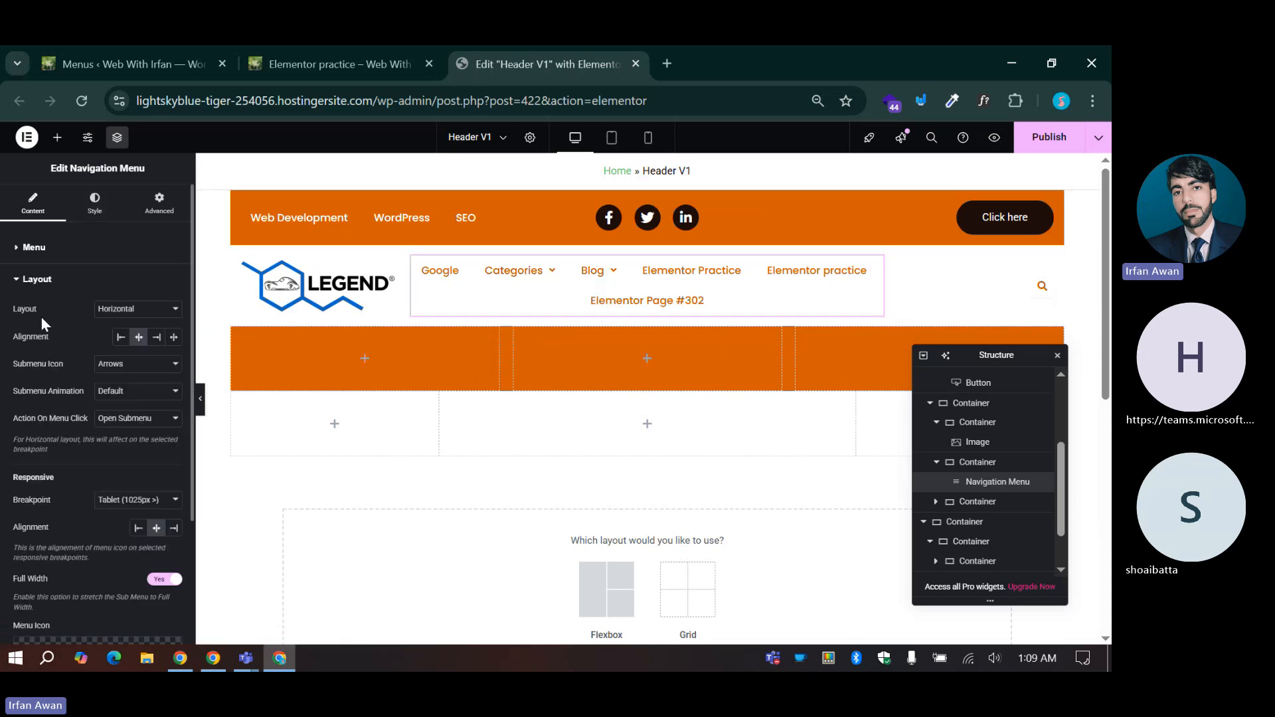
scroll(50, 445, down, 2)
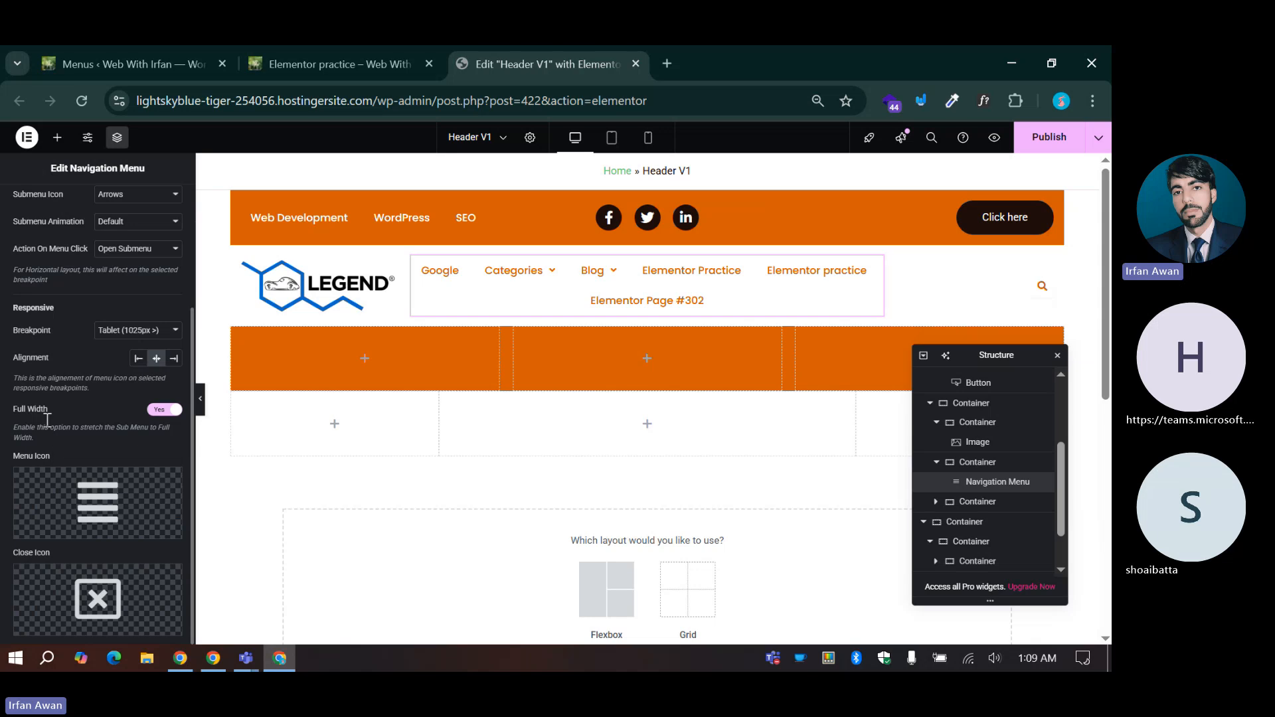
scroll(32, 332, up, 1)
scroll(30, 324, up, 1)
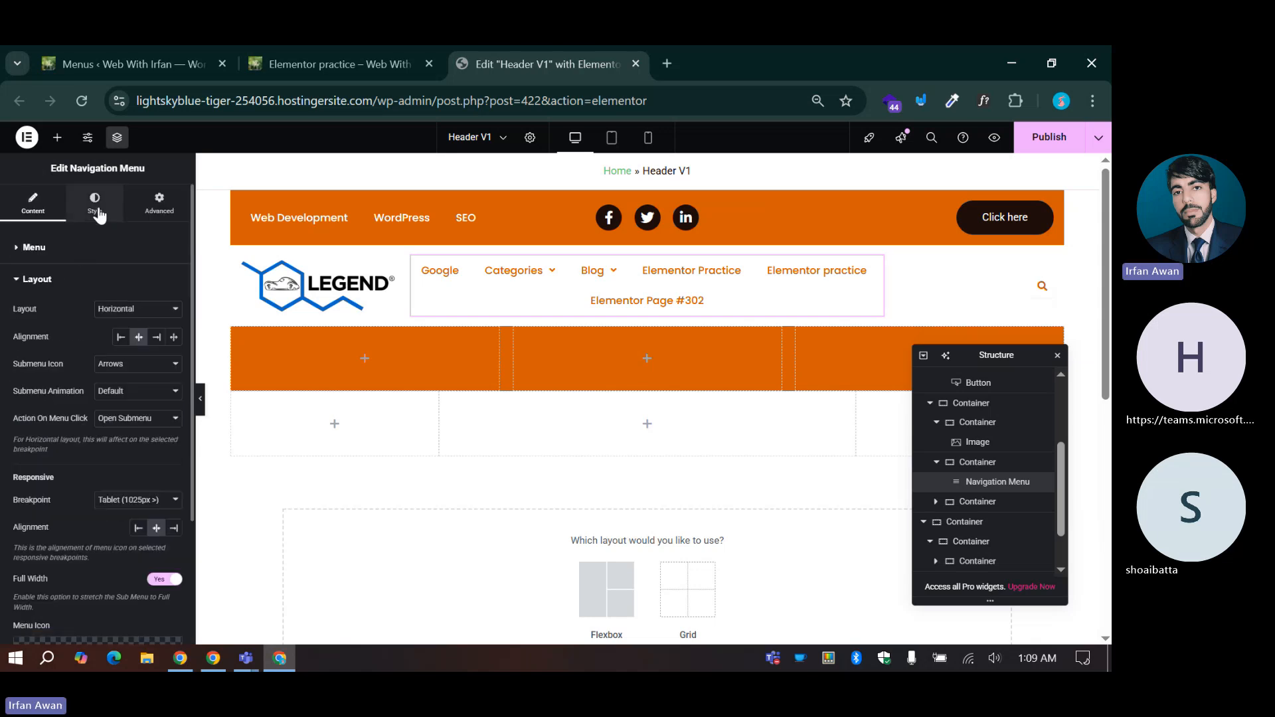
Step: Inspect the navigation menu's Main Menu and Dropdown style settings alongside the Categories submenu
click(98, 213)
click(40, 250)
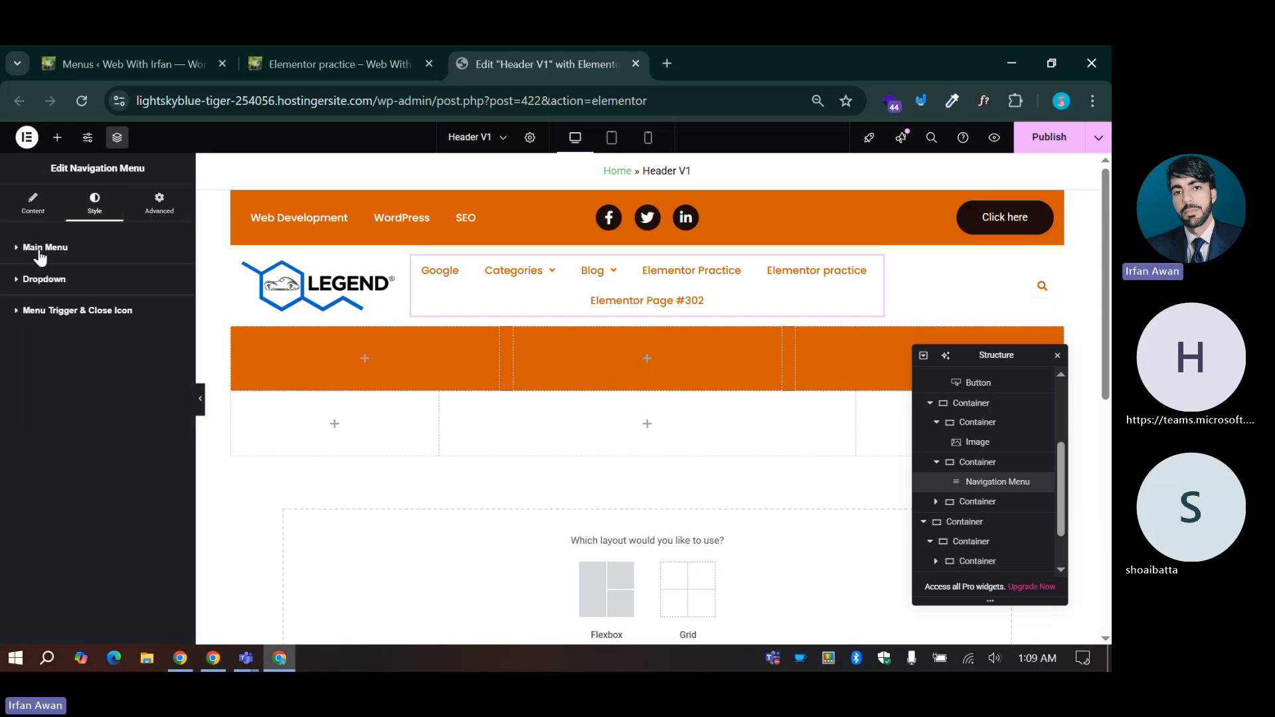
click(57, 249)
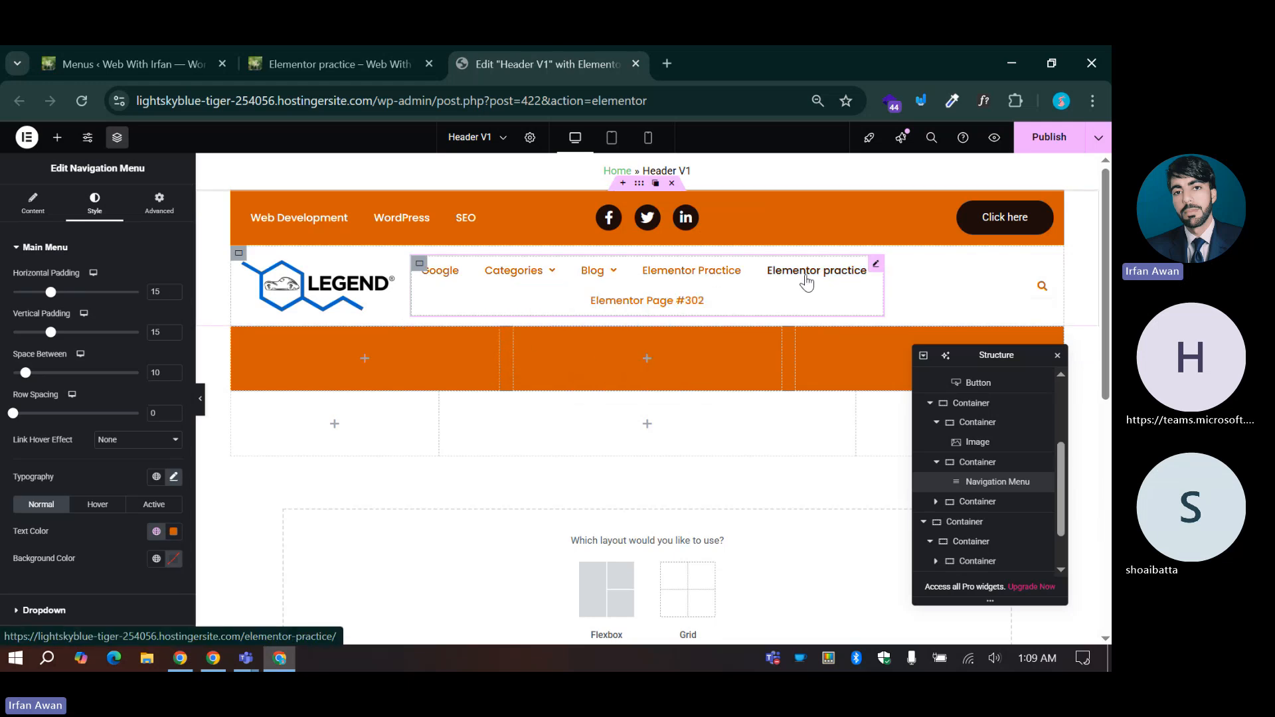
click(53, 247)
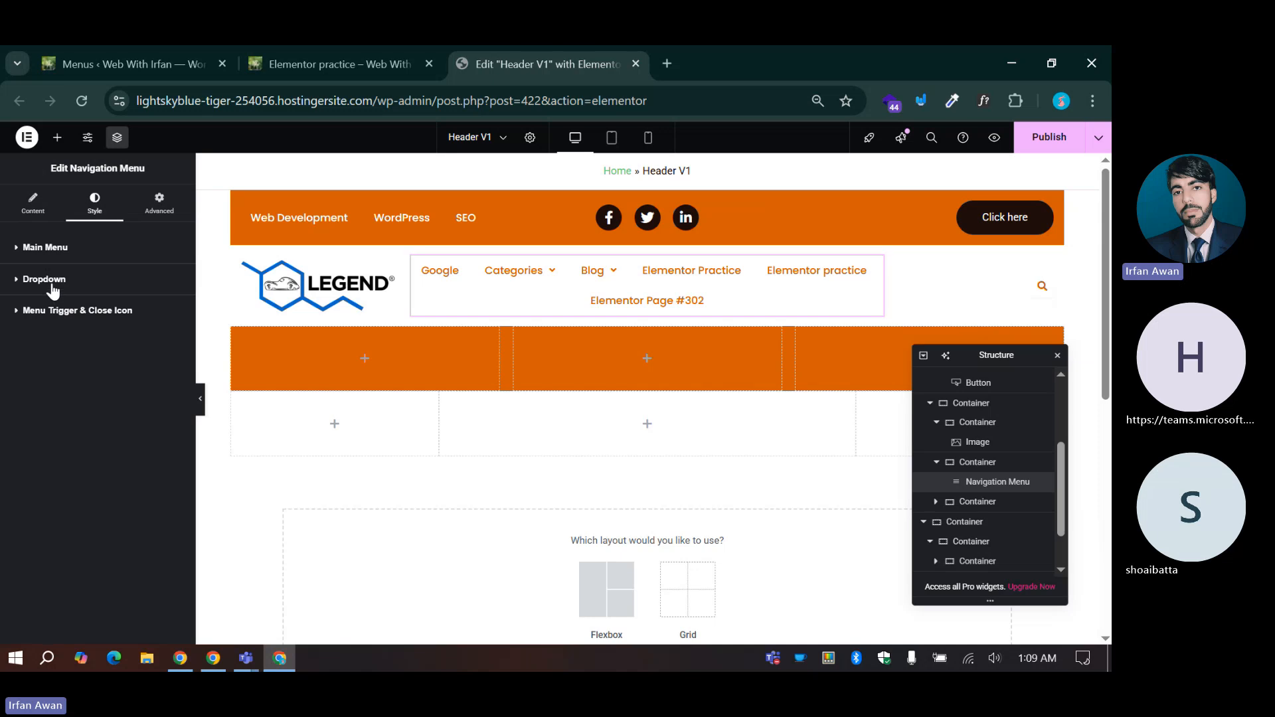
click(53, 286)
mouse_move(515, 273)
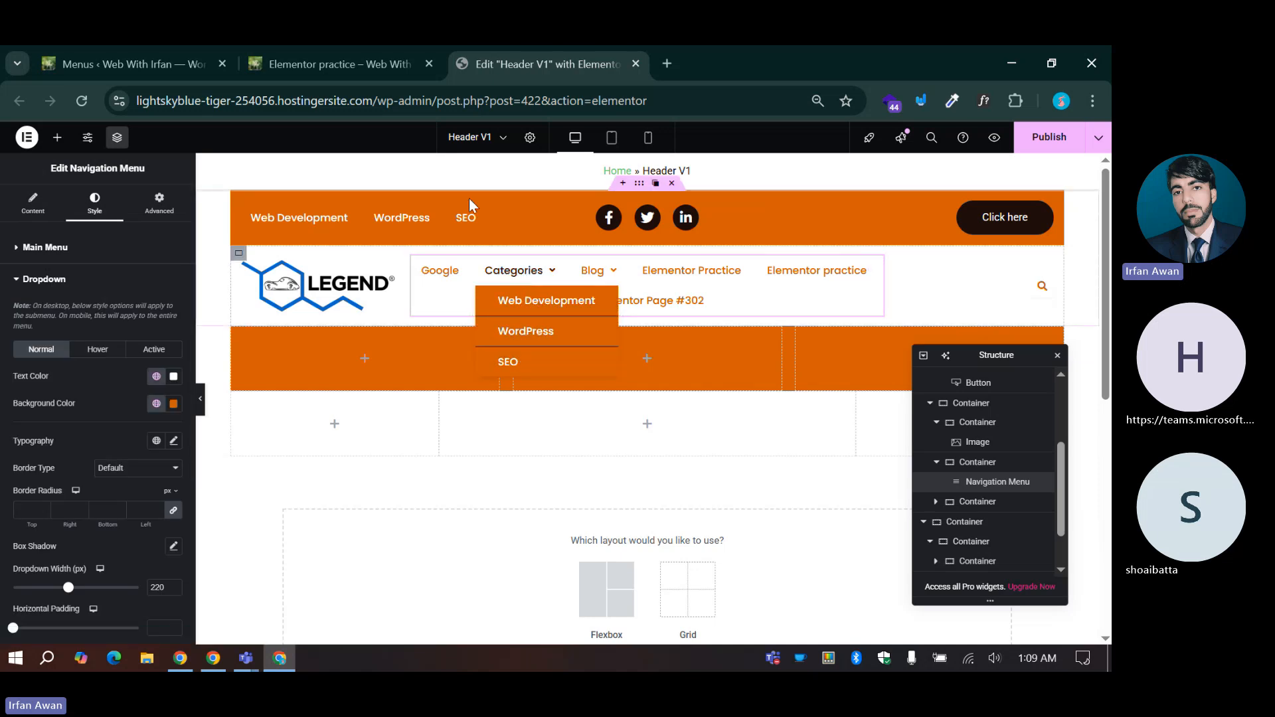
Step: Load Header Menu for editing on the WordPress Menus page, and check the Categories submenu in the Elementor header
click(194, 50)
click(262, 398)
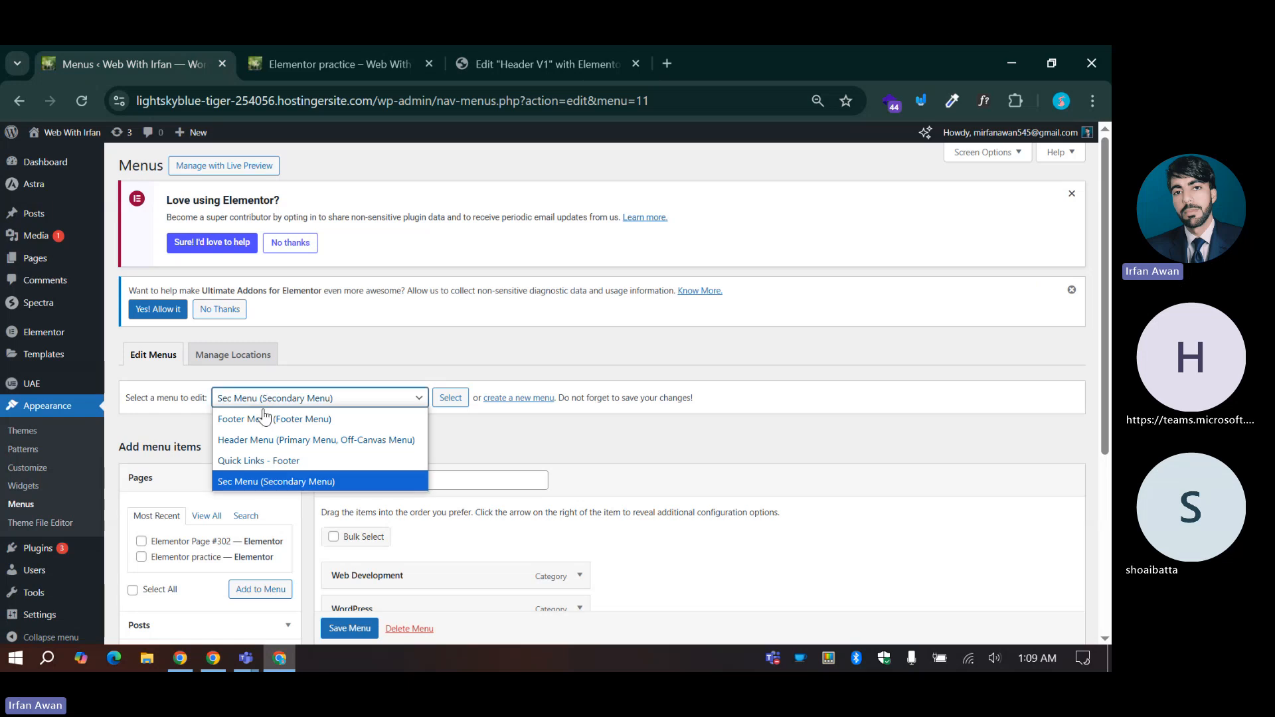
click(262, 440)
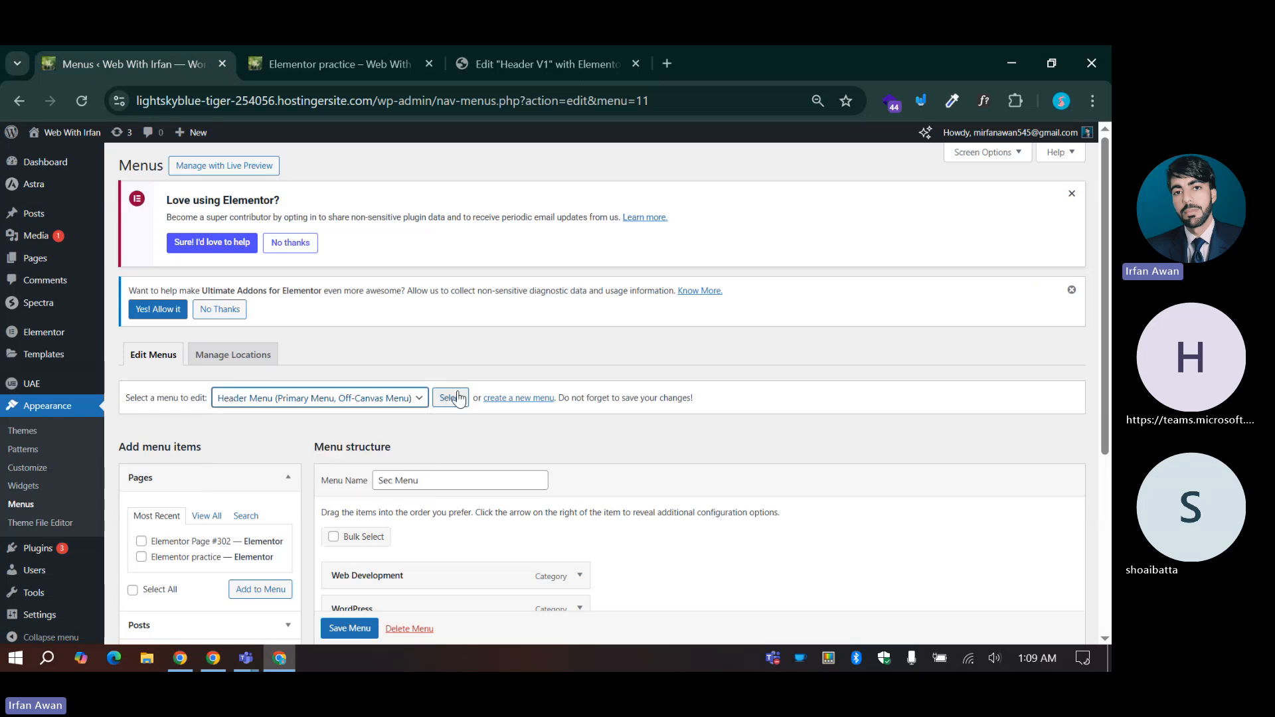
click(458, 398)
click(538, 64)
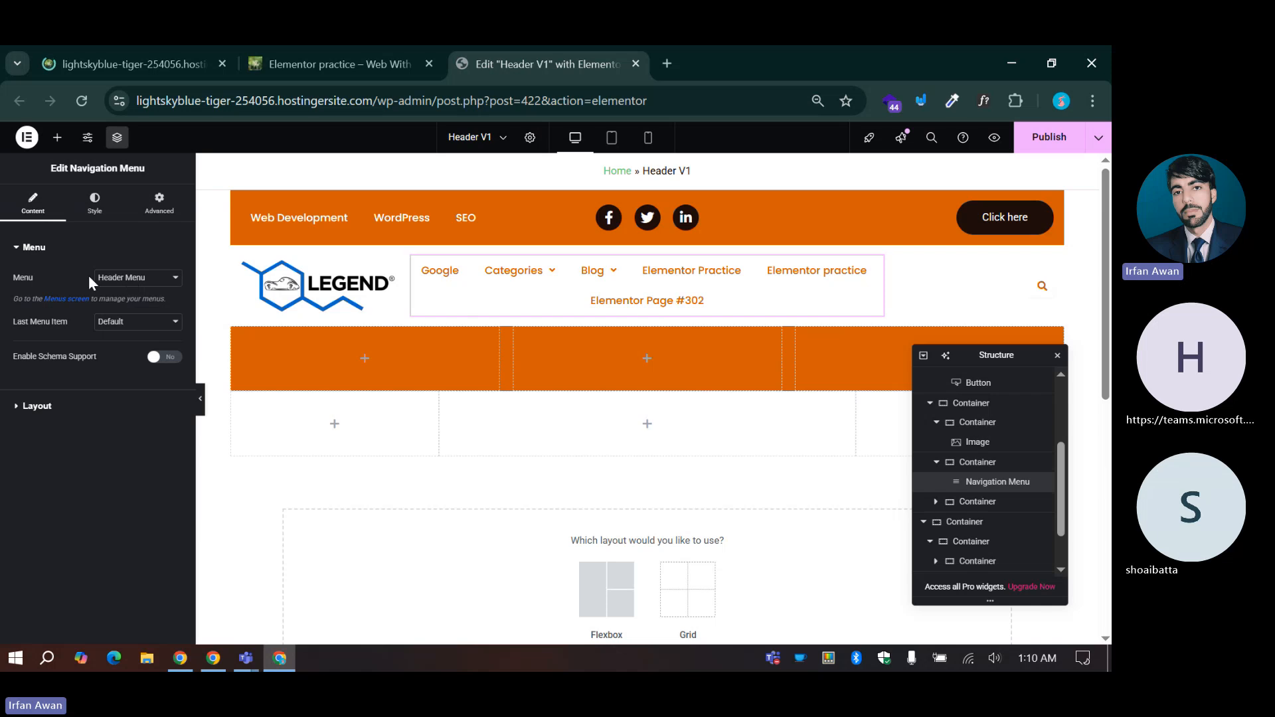
click(90, 53)
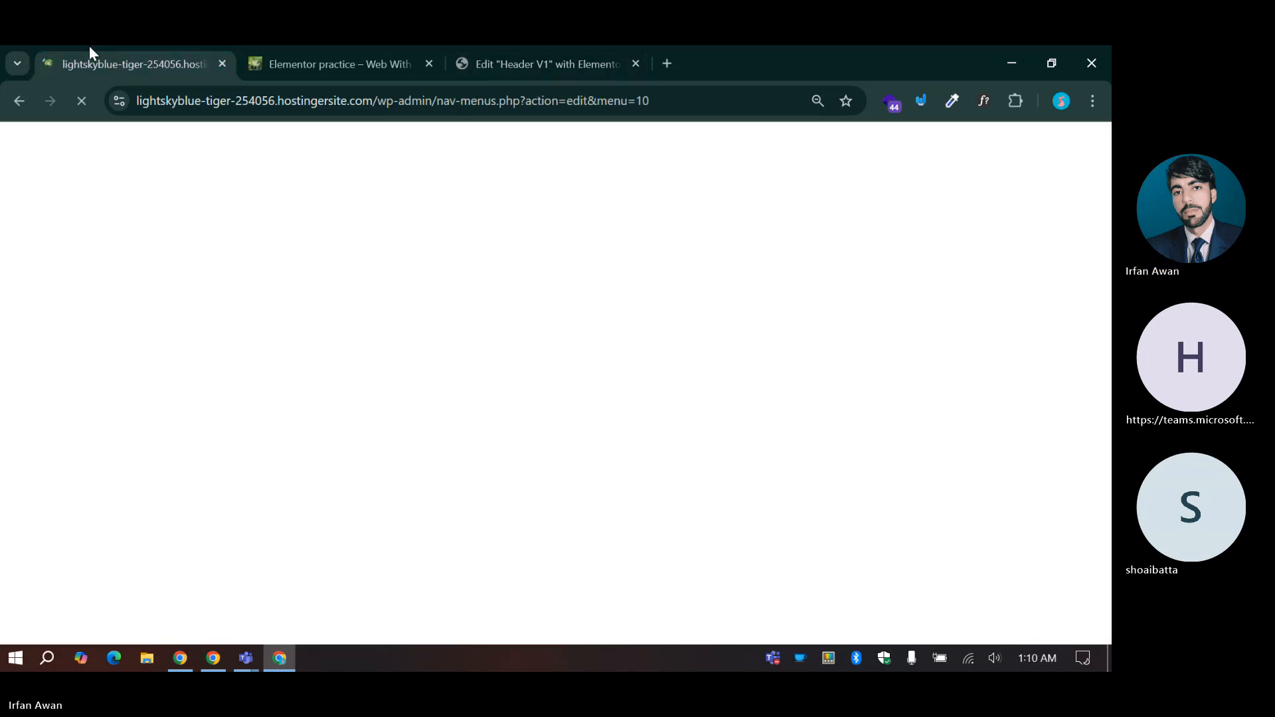
click(498, 54)
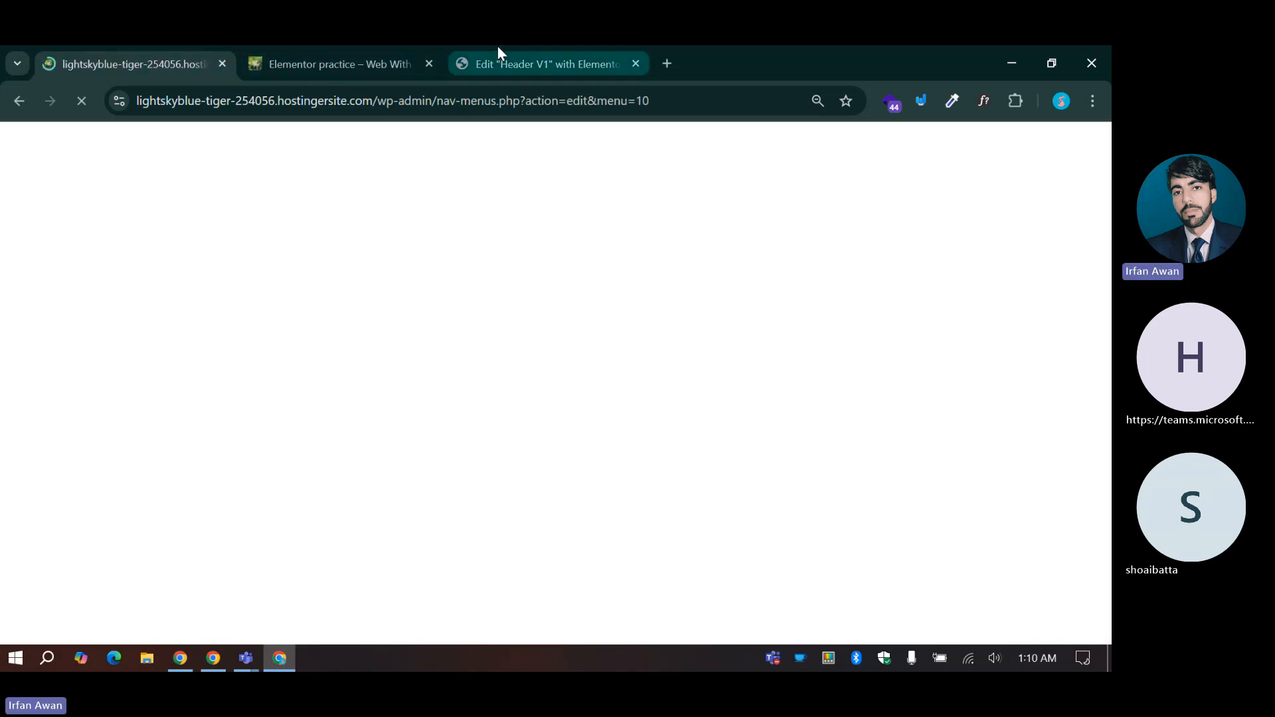
mouse_move(516, 275)
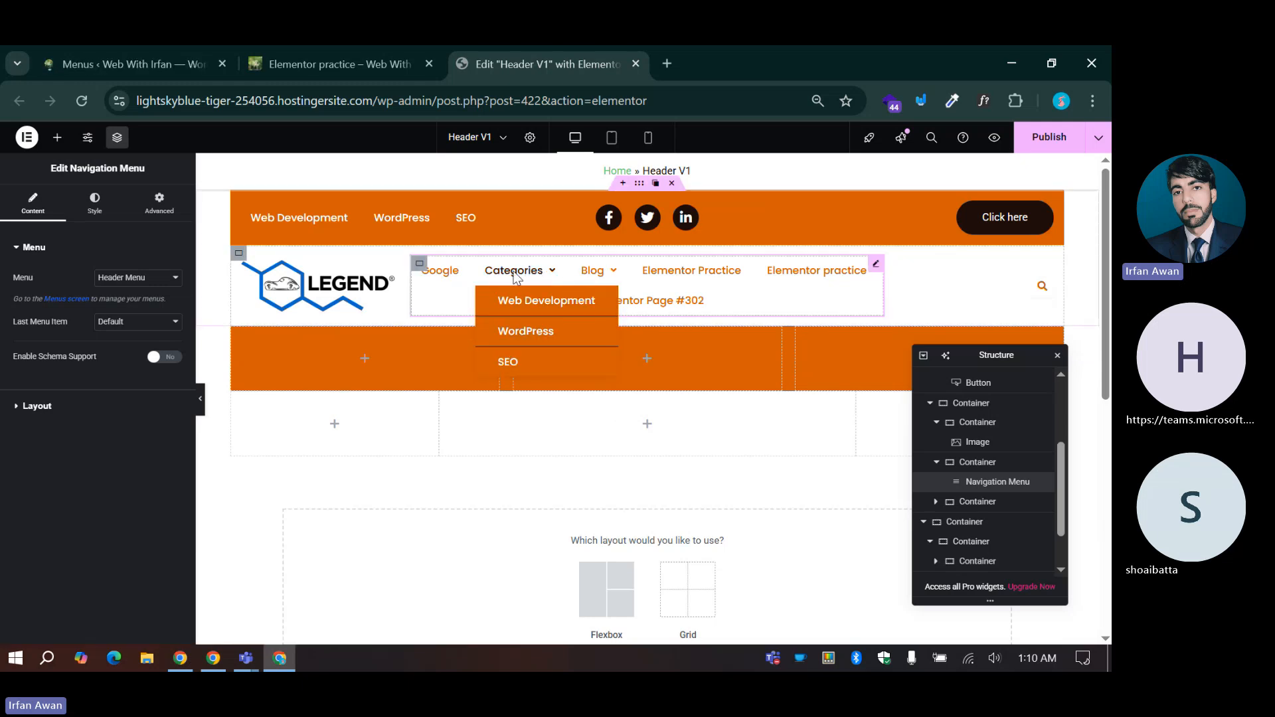
click(166, 48)
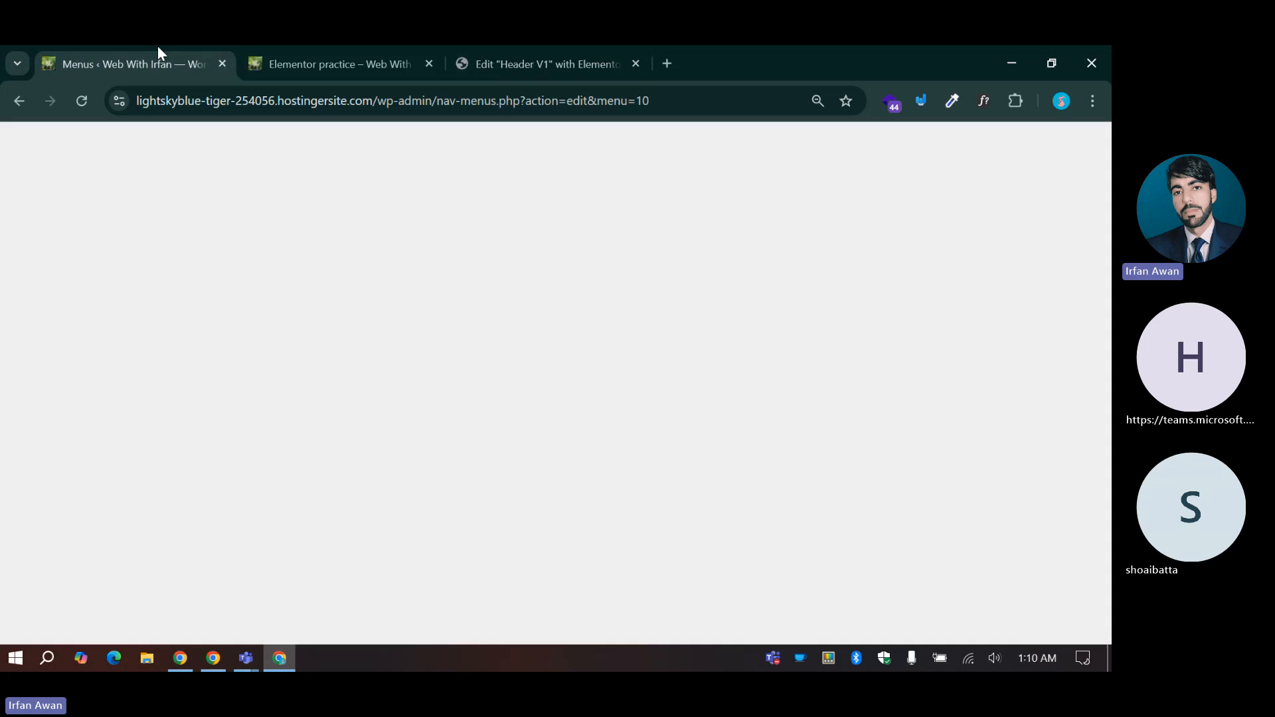
Step: Review the Header Menu structure and remove the invalid Elementor Practice page item from it
scroll(344, 348, down, 4)
scroll(329, 339, down, 5)
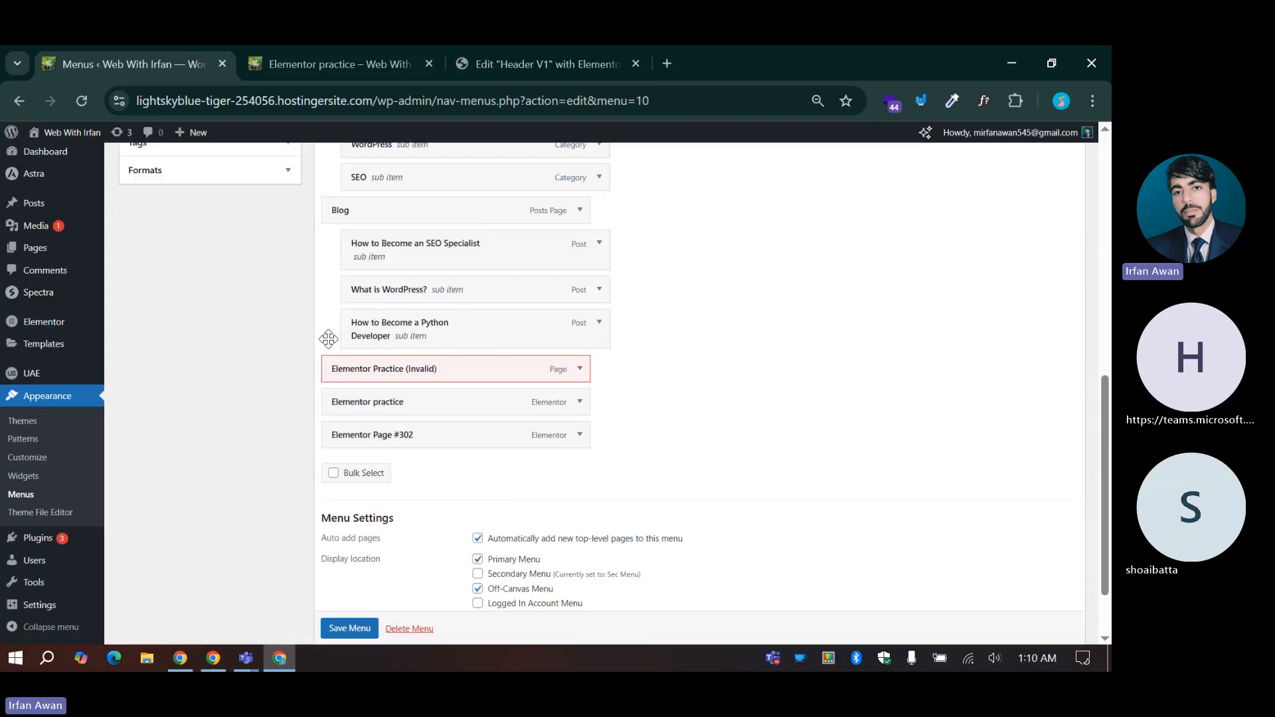
scroll(344, 399, up, 4)
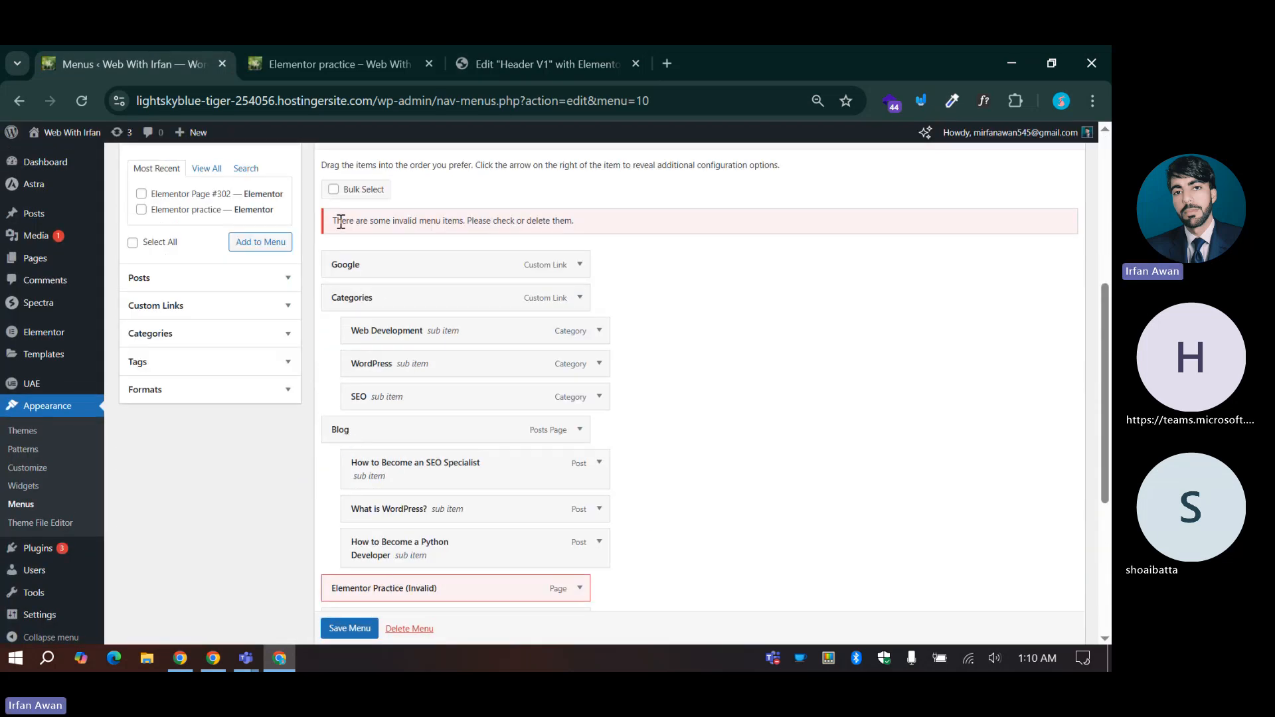
scroll(585, 465, down, 1)
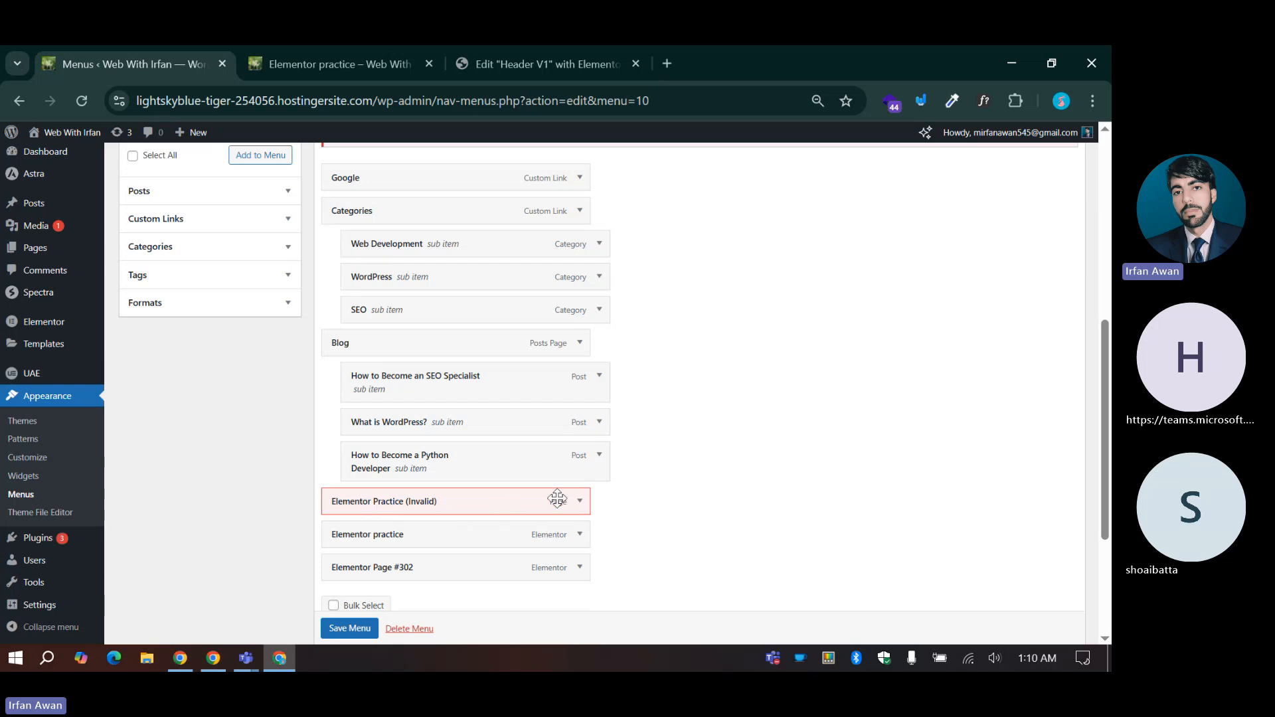
click(580, 500)
scroll(399, 398, down, 5)
click(341, 351)
scroll(340, 354, up, 4)
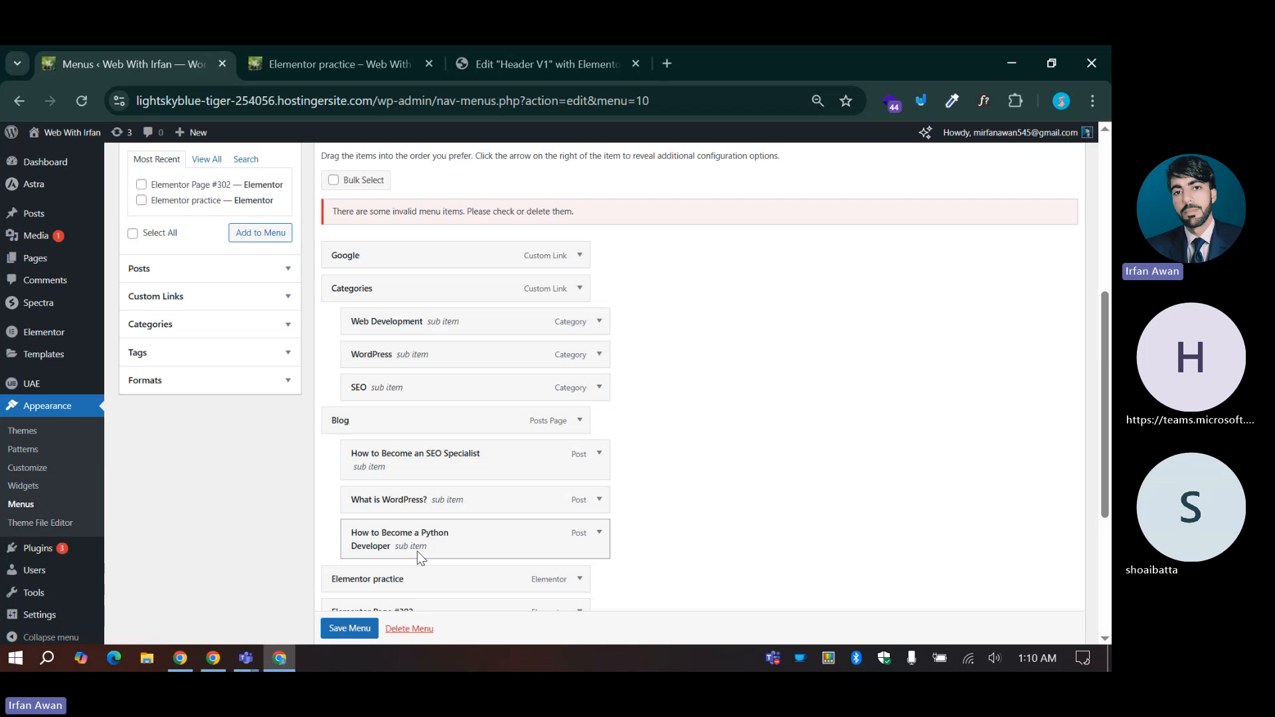
Step: Compare the sub-items under Categories in the menu structure with the Categories dropdown in the Elementor header
scroll(448, 500, up, 1)
drag(341, 388, 370, 440)
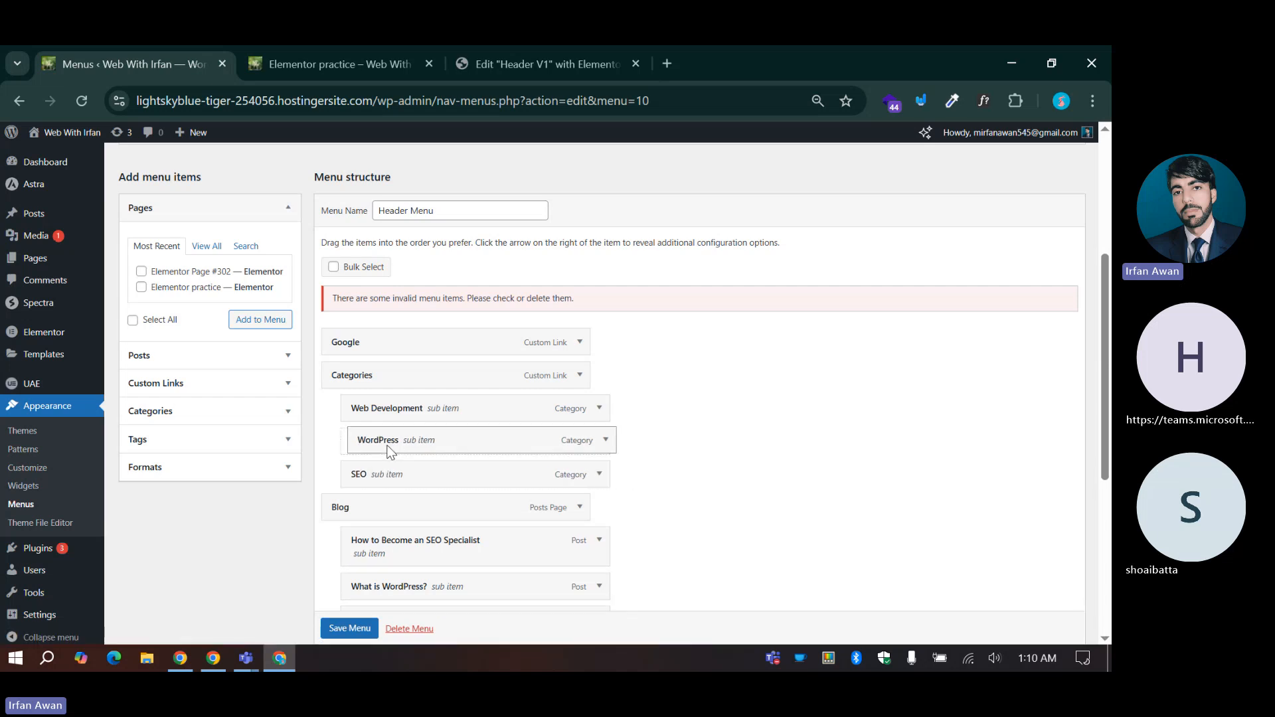
click(498, 48)
mouse_move(521, 279)
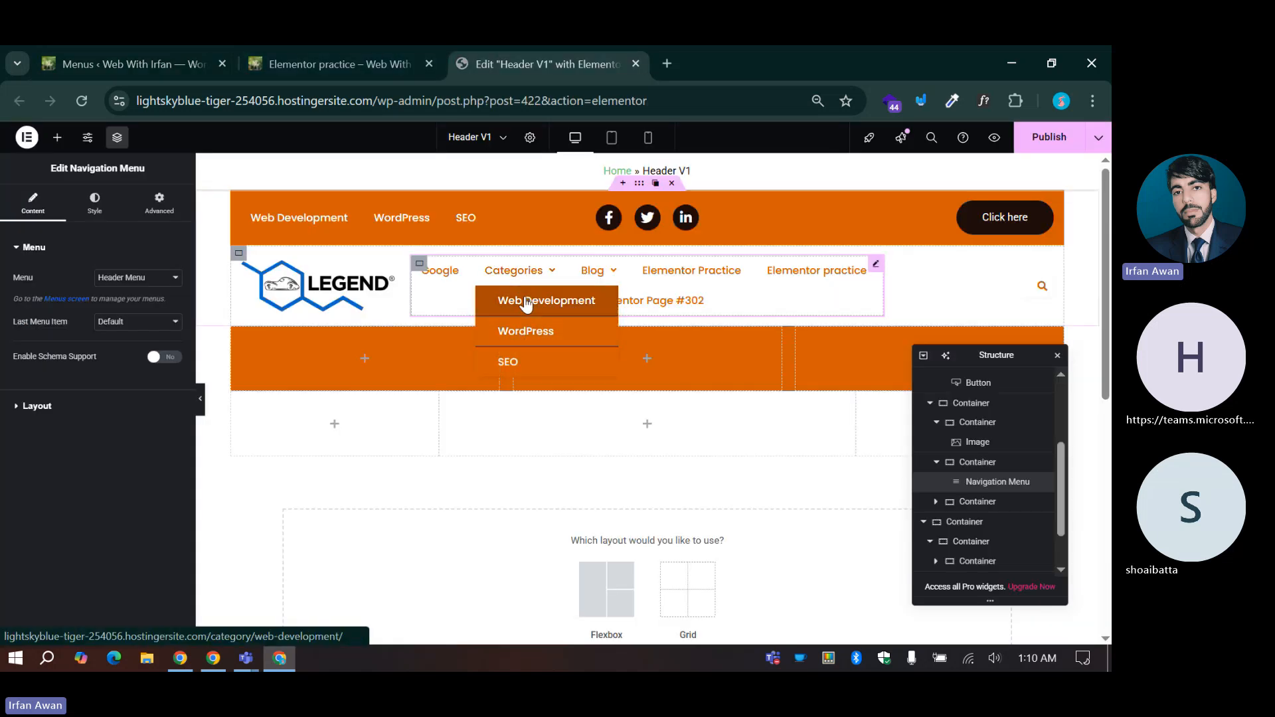
mouse_move(595, 272)
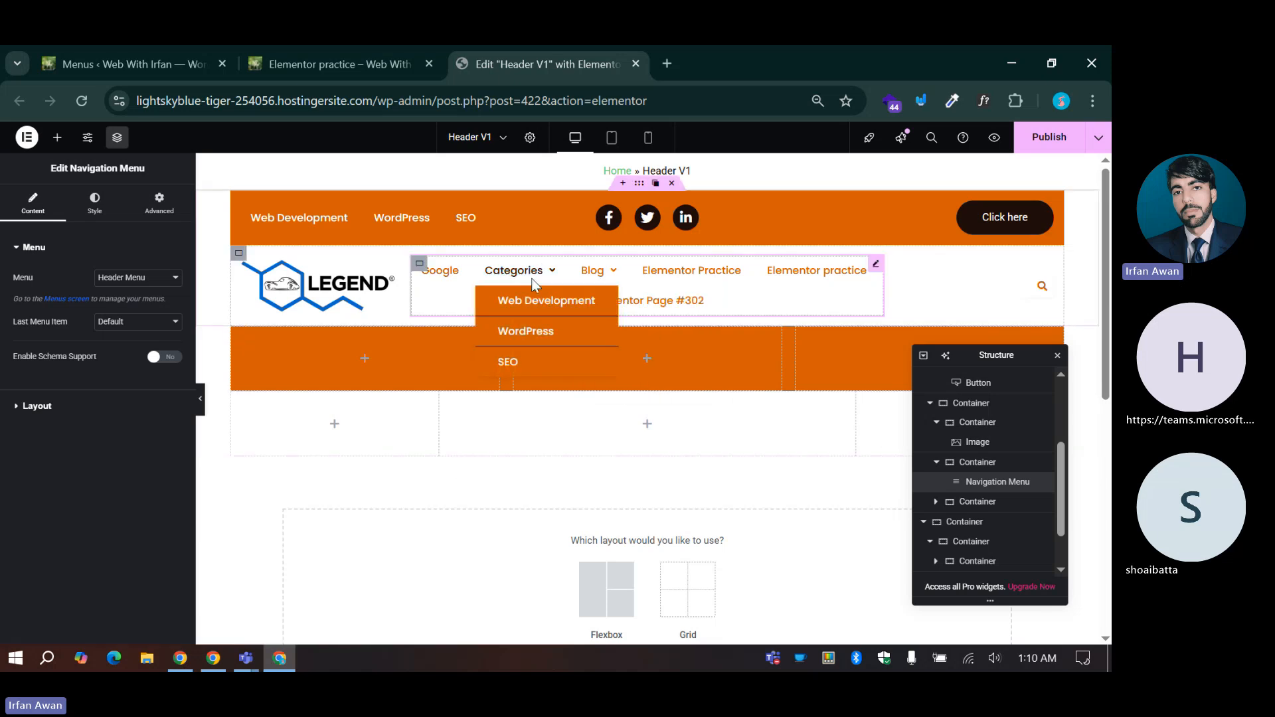
Step: Try nesting WordPress under Web Development and SEO under WordPress, and restore both as direct sub-items of Categories
click(177, 50)
scroll(366, 450, down, 2)
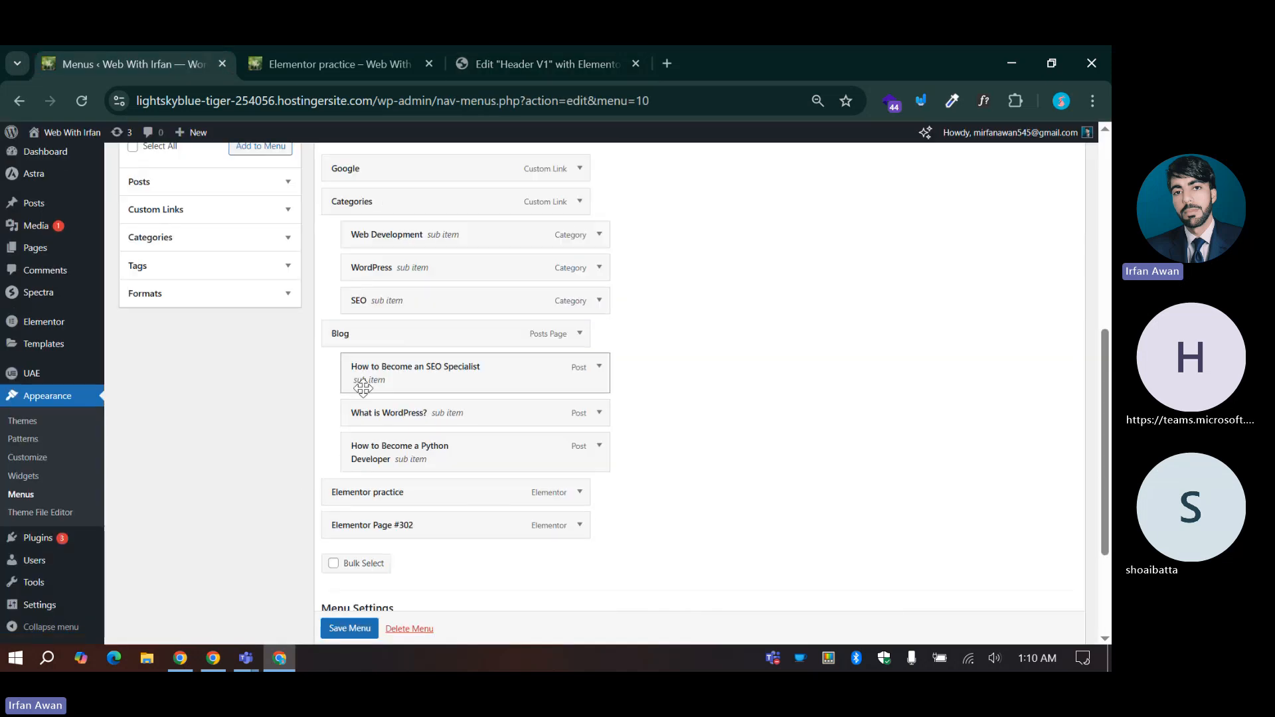
scroll(371, 371, up, 1)
drag(387, 367, 485, 387)
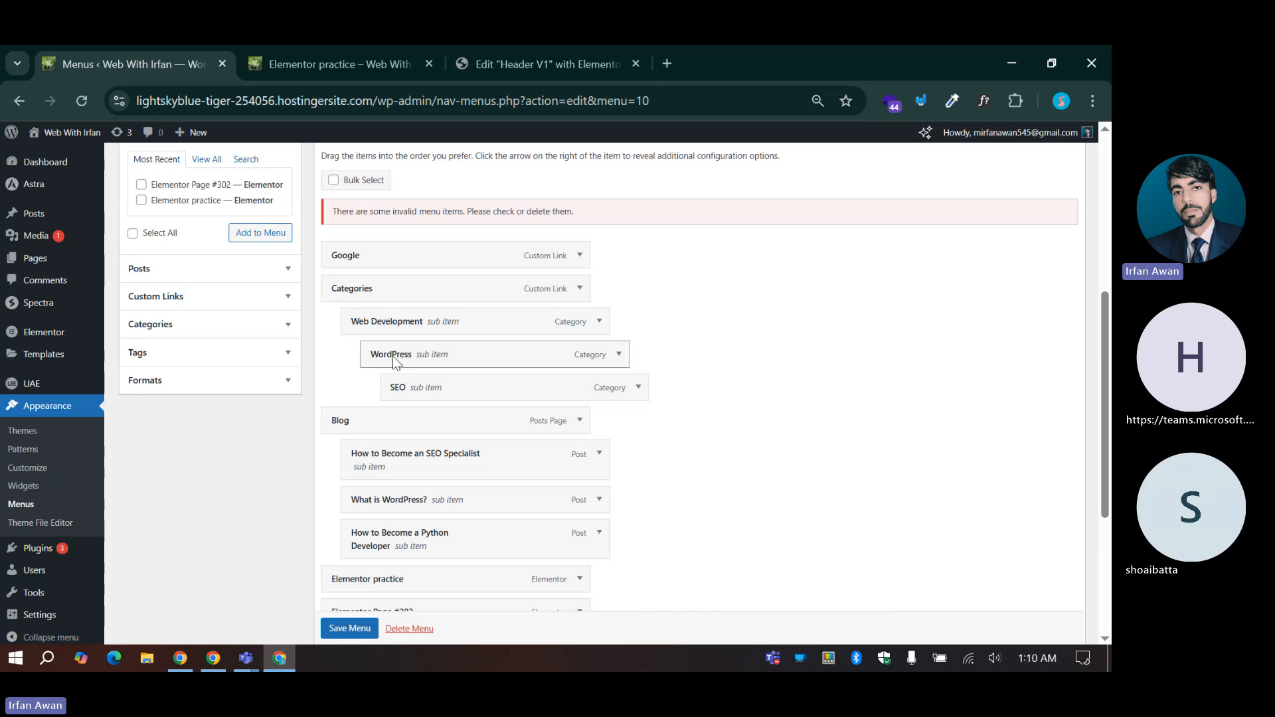
mouse_move(396, 362)
mouse_down()
mouse_move(401, 387)
mouse_move(407, 362)
mouse_move(389, 365)
mouse_move(392, 384)
mouse_up()
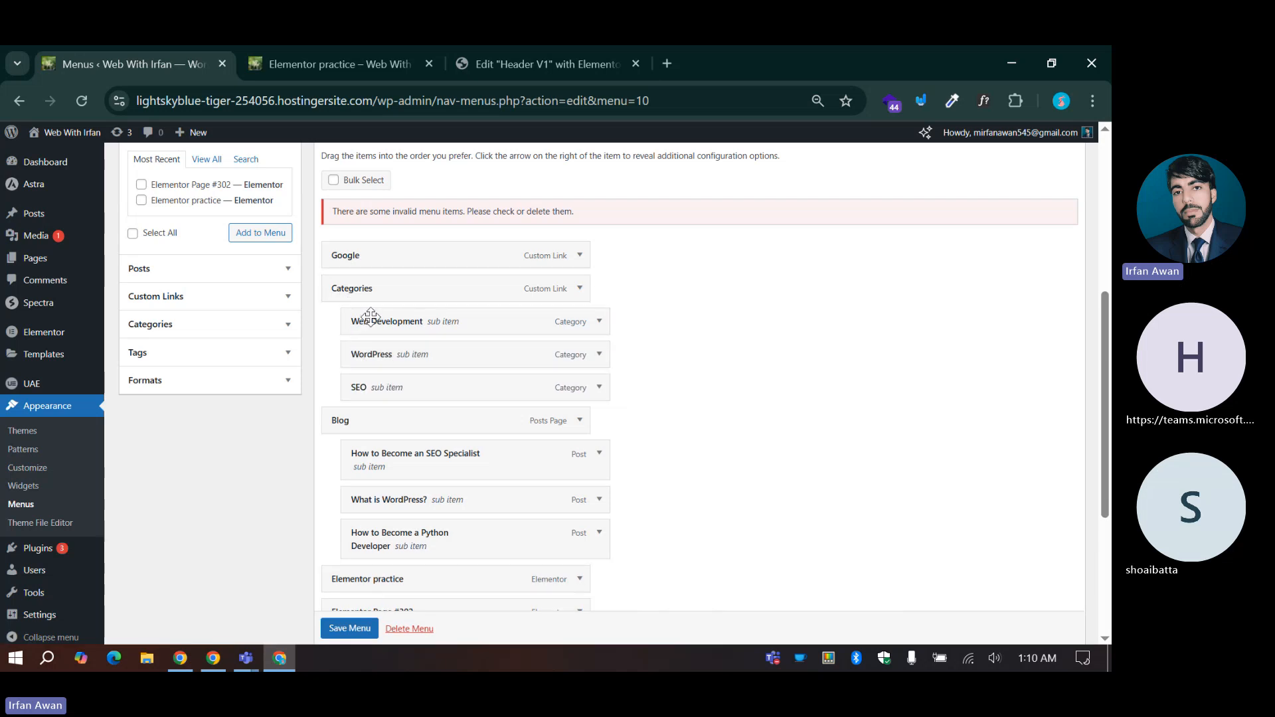
Step: Check the Blog sub-items in the menu structure and return to the navigation menu in the Elementor header
scroll(352, 418, down, 1)
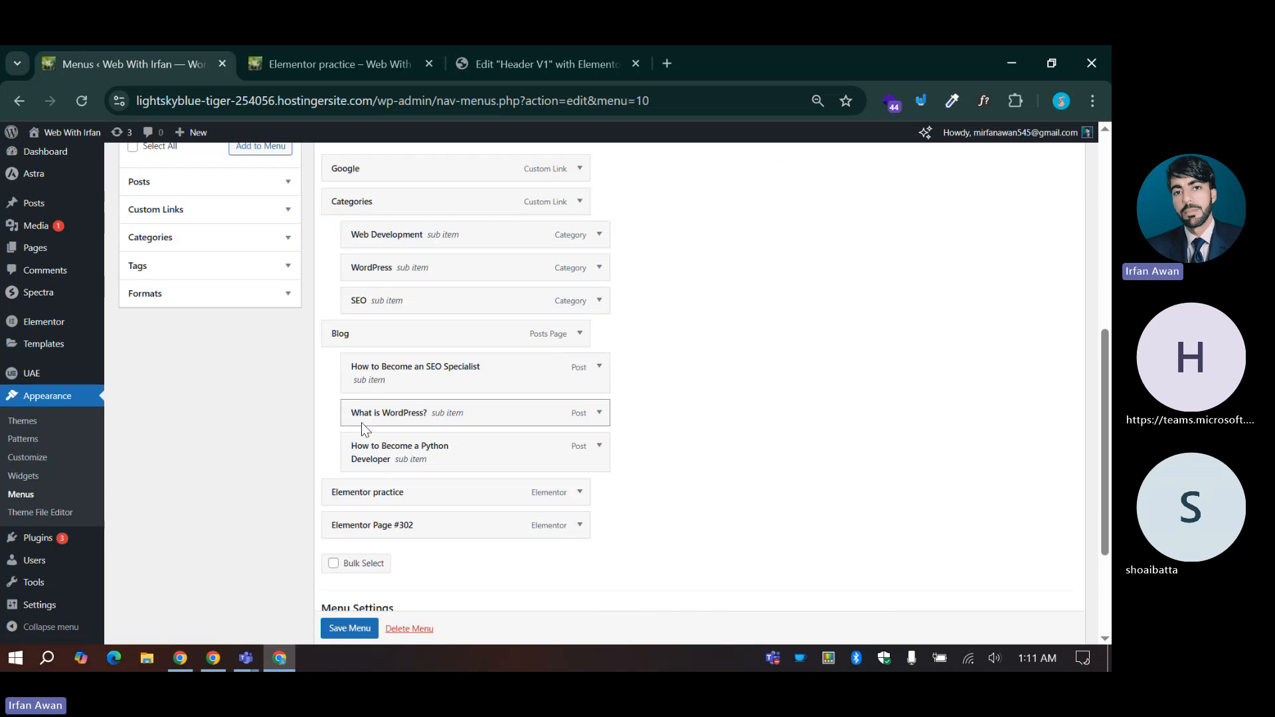
click(505, 63)
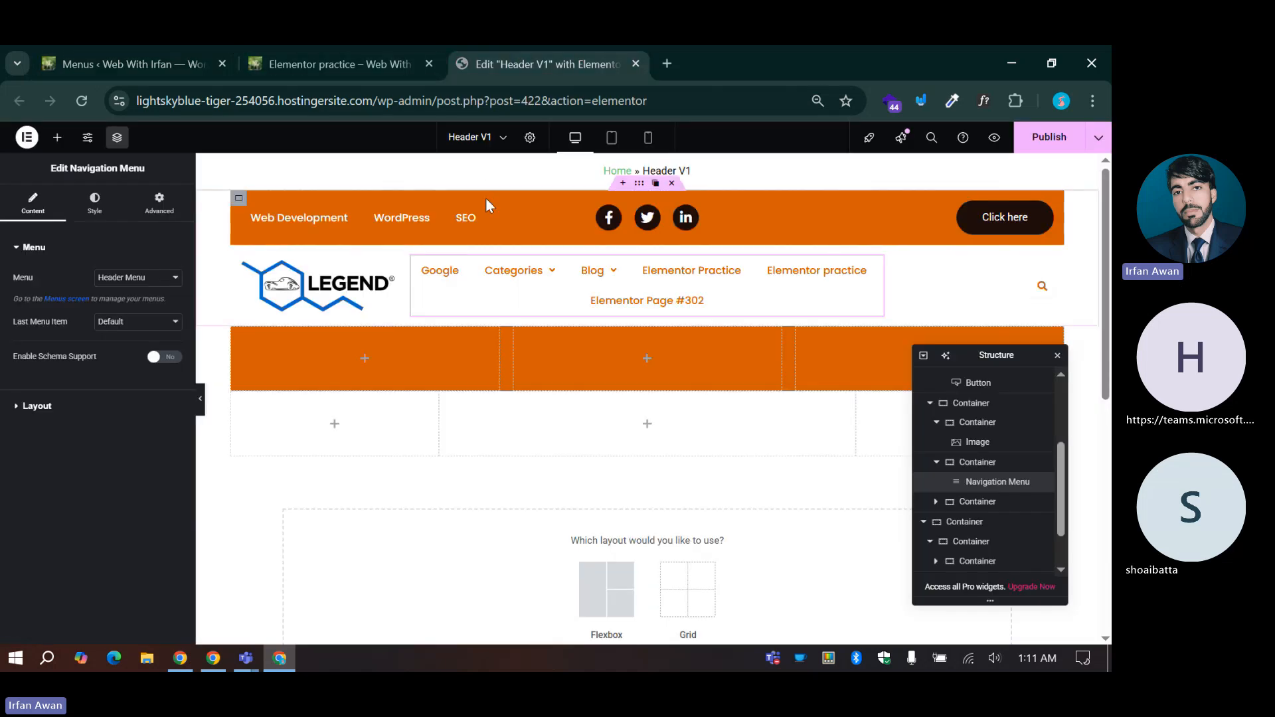
mouse_move(603, 285)
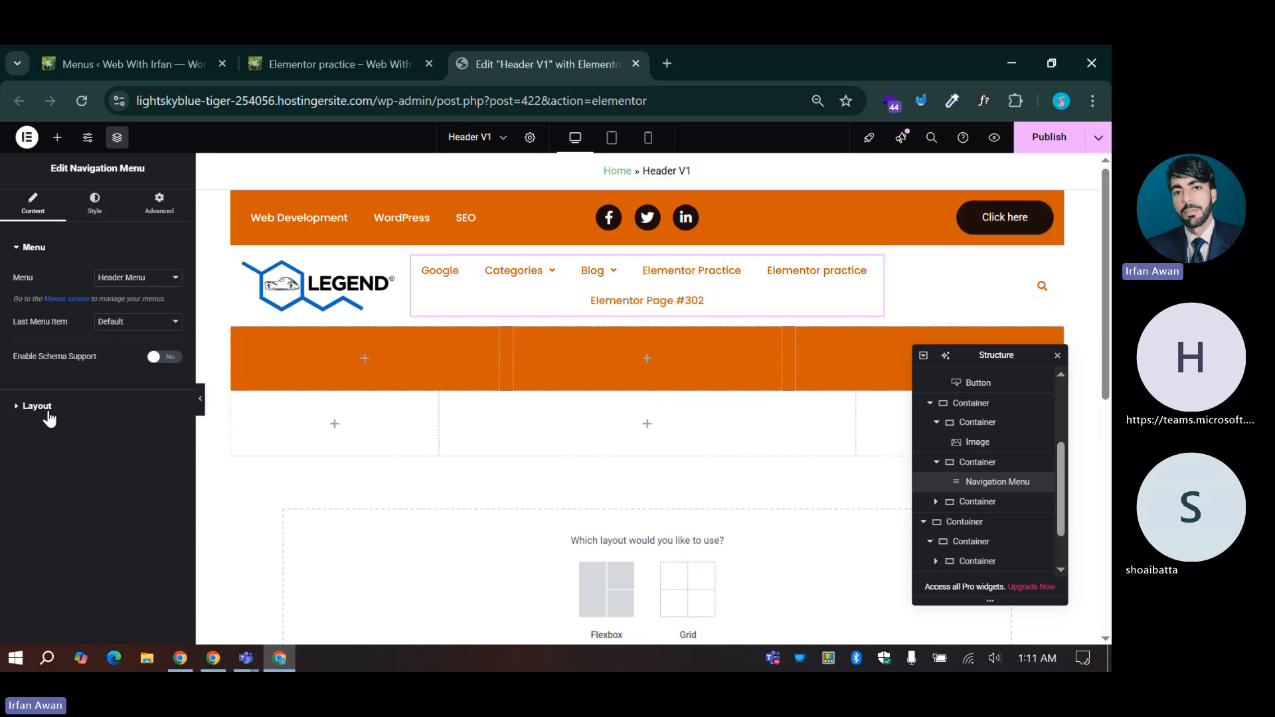
Step: Review the navigation menu's Main Menu, Dropdown, and Menu Trigger & Close Icon style settings
click(94, 203)
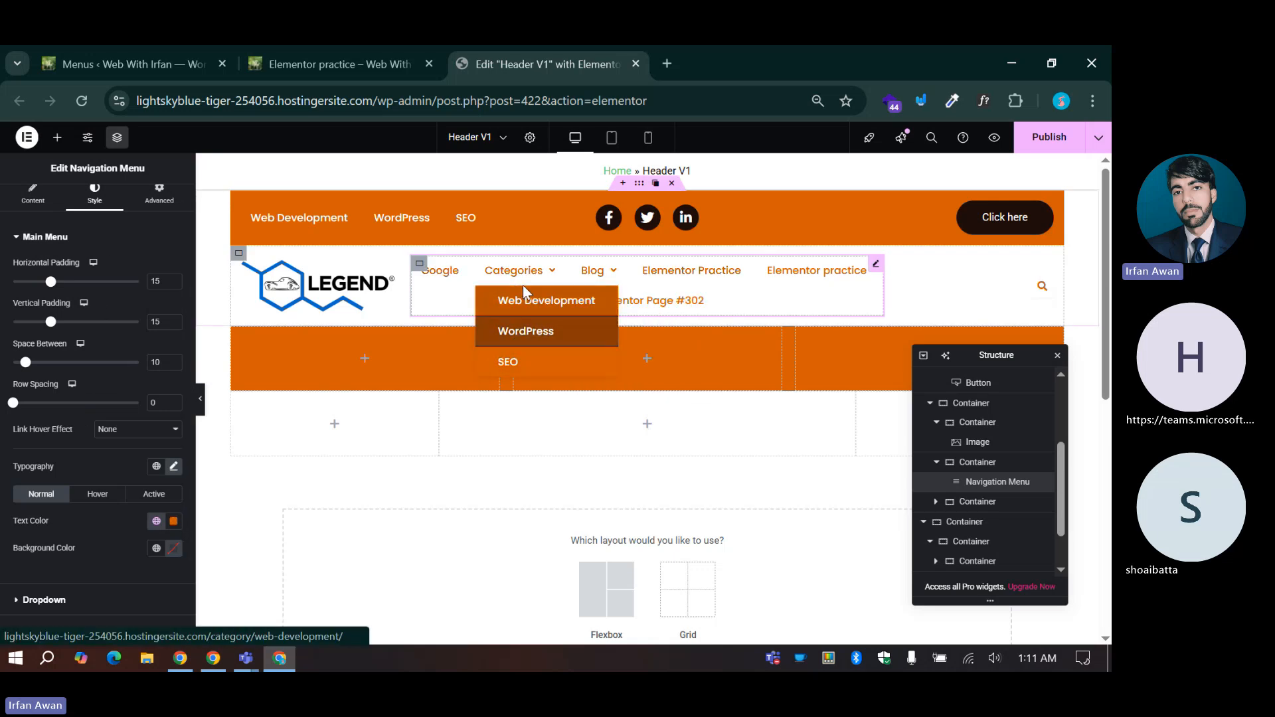
click(45, 600)
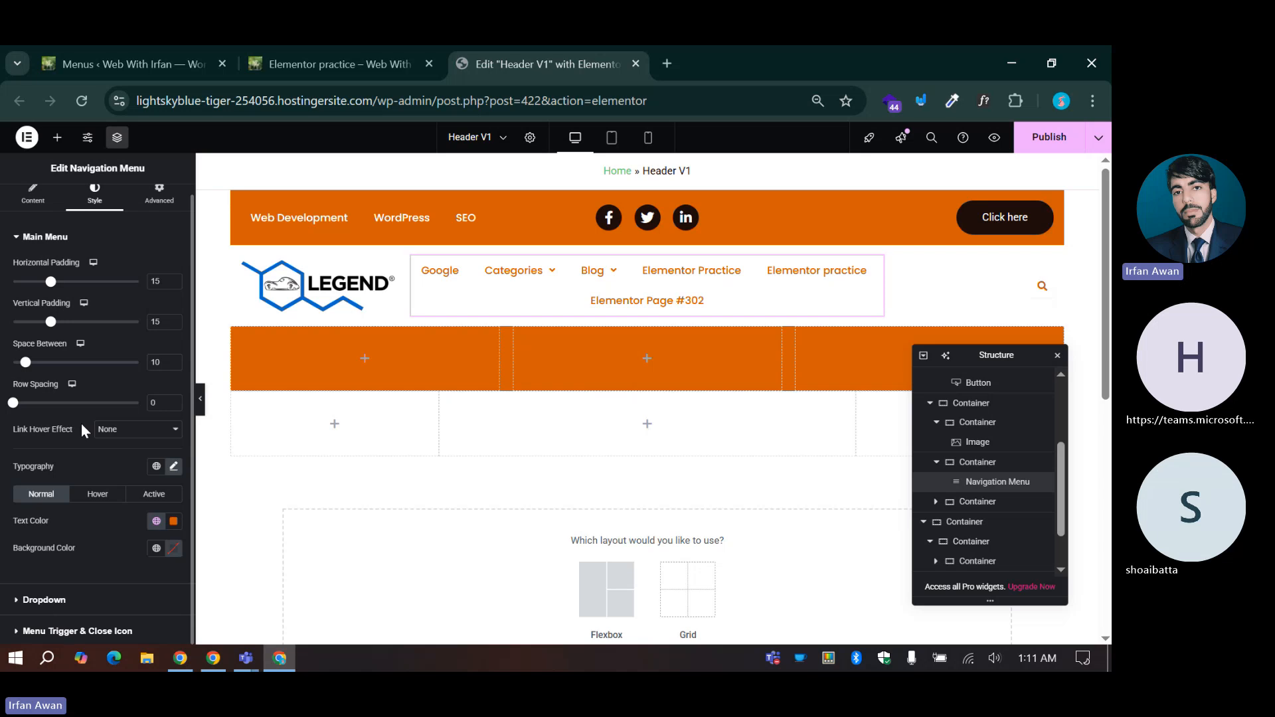
scroll(102, 319, up, 2)
scroll(129, 356, down, 1)
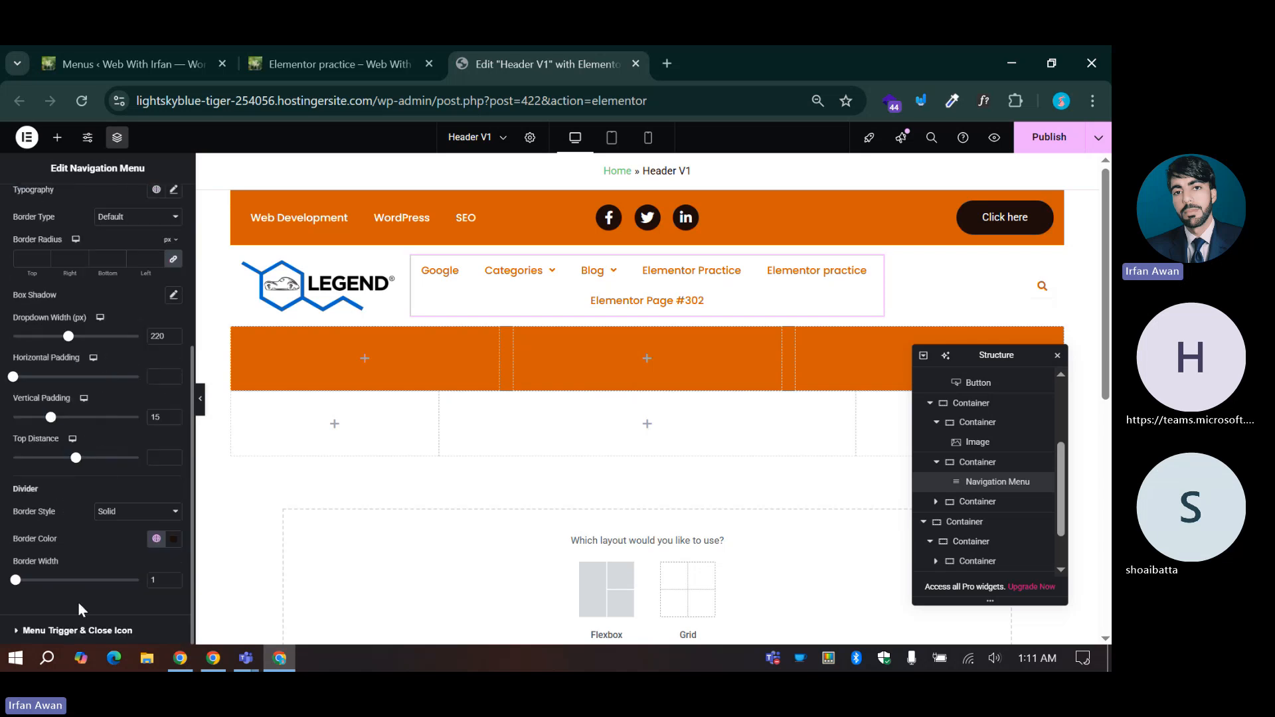
click(54, 632)
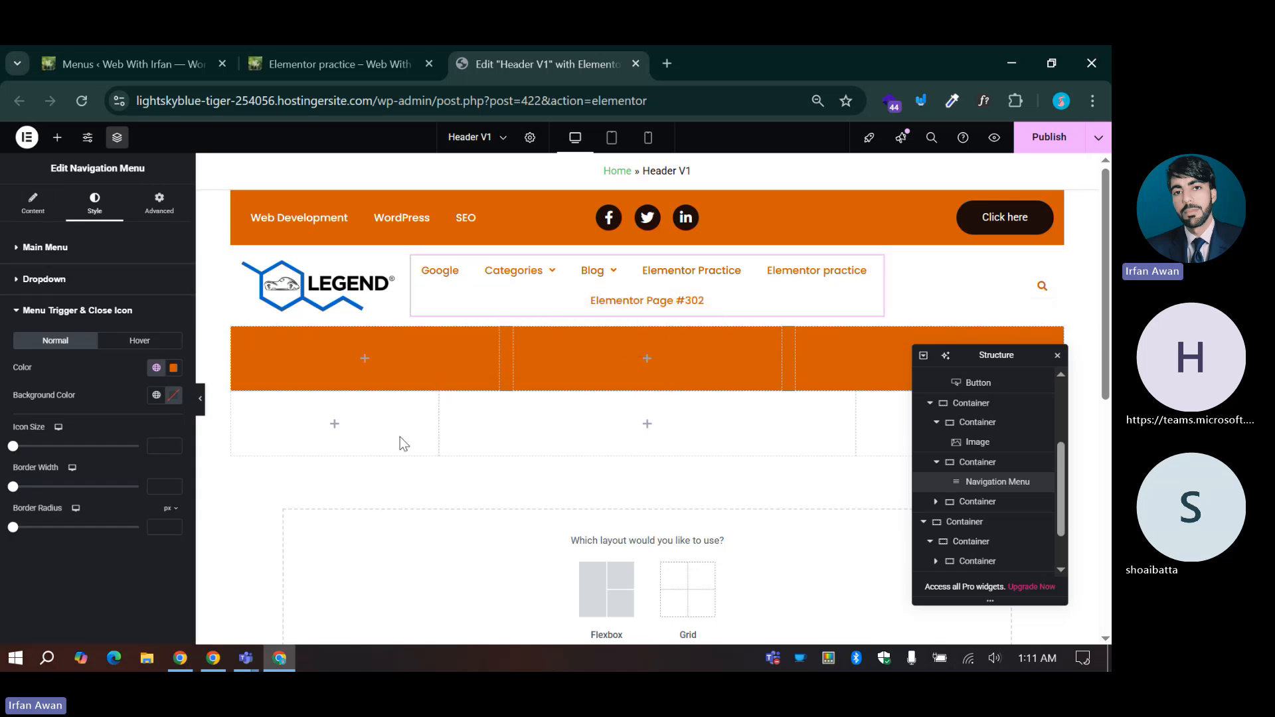
Step: Preview the header at tablet size, checking the menu trigger's open and closed states and its Normal and Hover style options
click(611, 137)
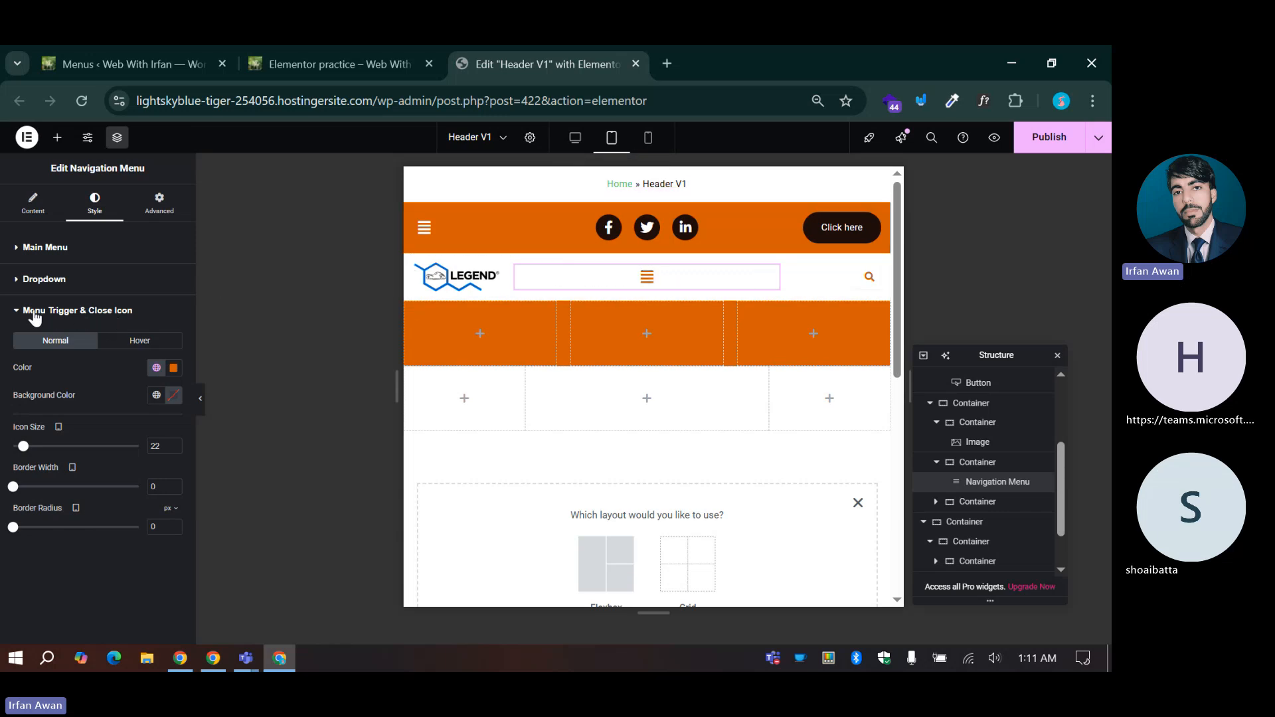
click(641, 283)
click(647, 284)
click(132, 343)
click(90, 341)
click(647, 276)
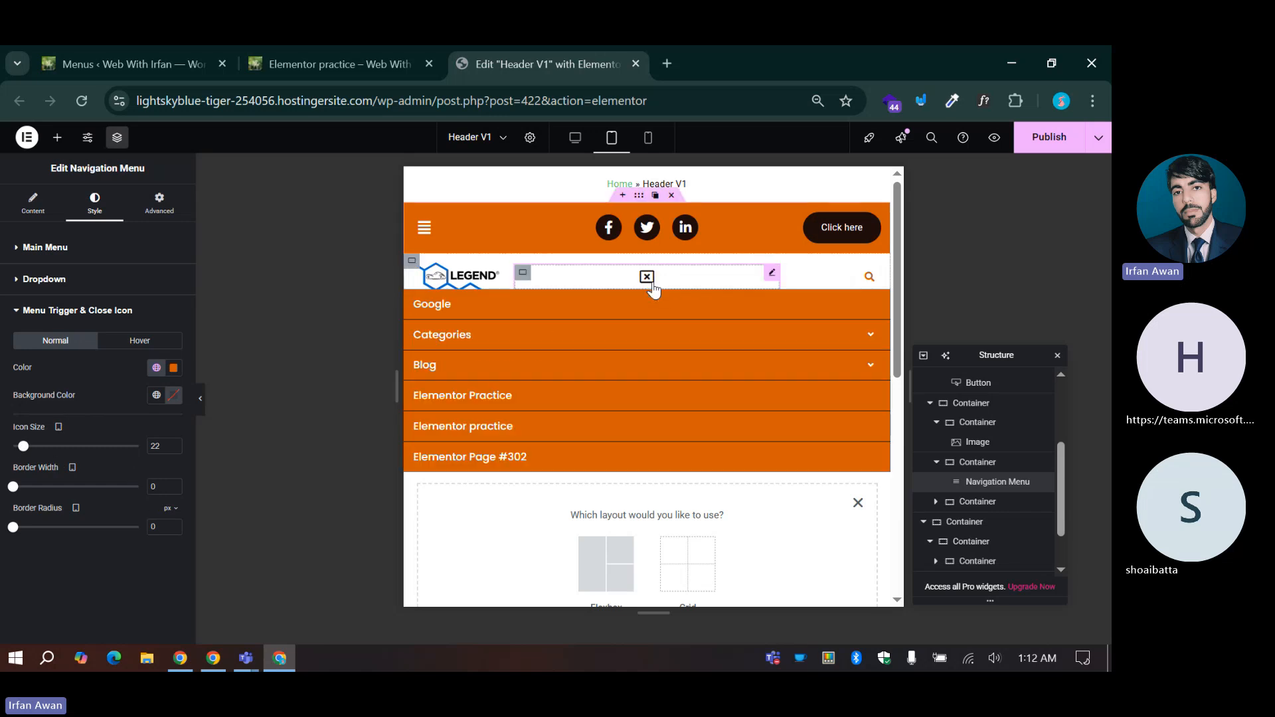
click(648, 276)
click(647, 277)
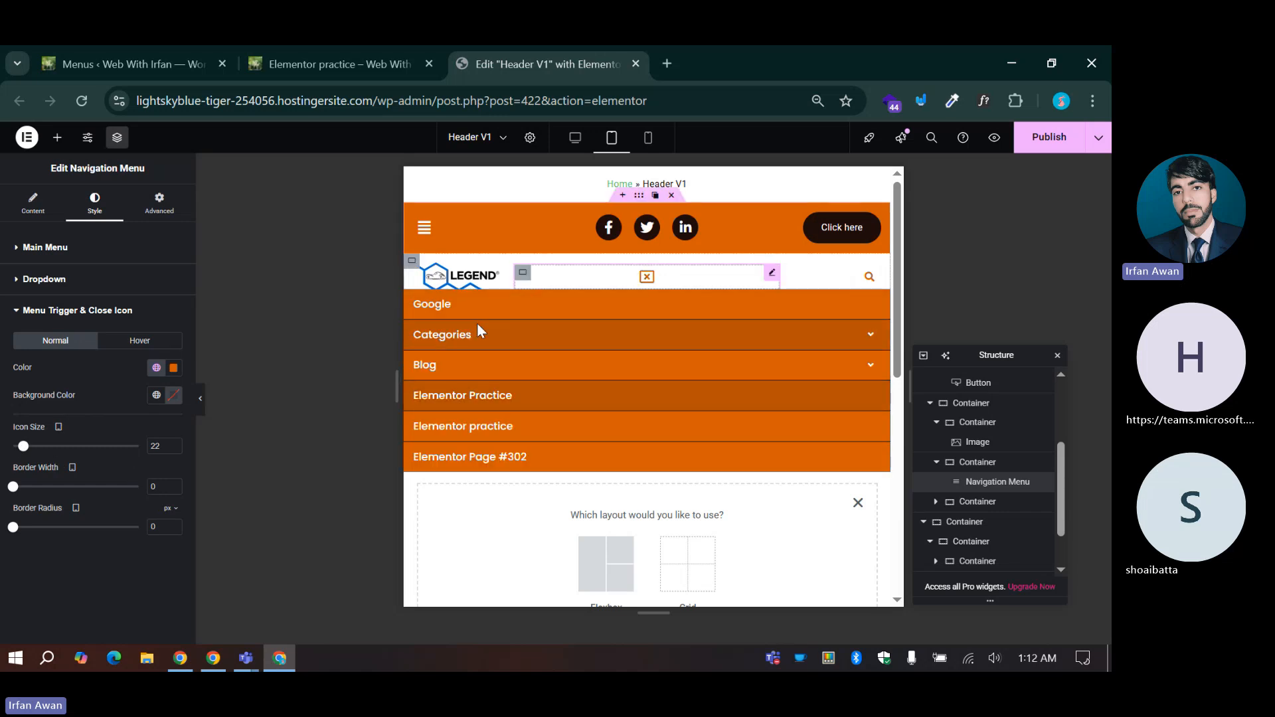
Step: Examine the Dropdown style options and compare how the navigation menu is displayed at desktop and tablet sizes
click(59, 282)
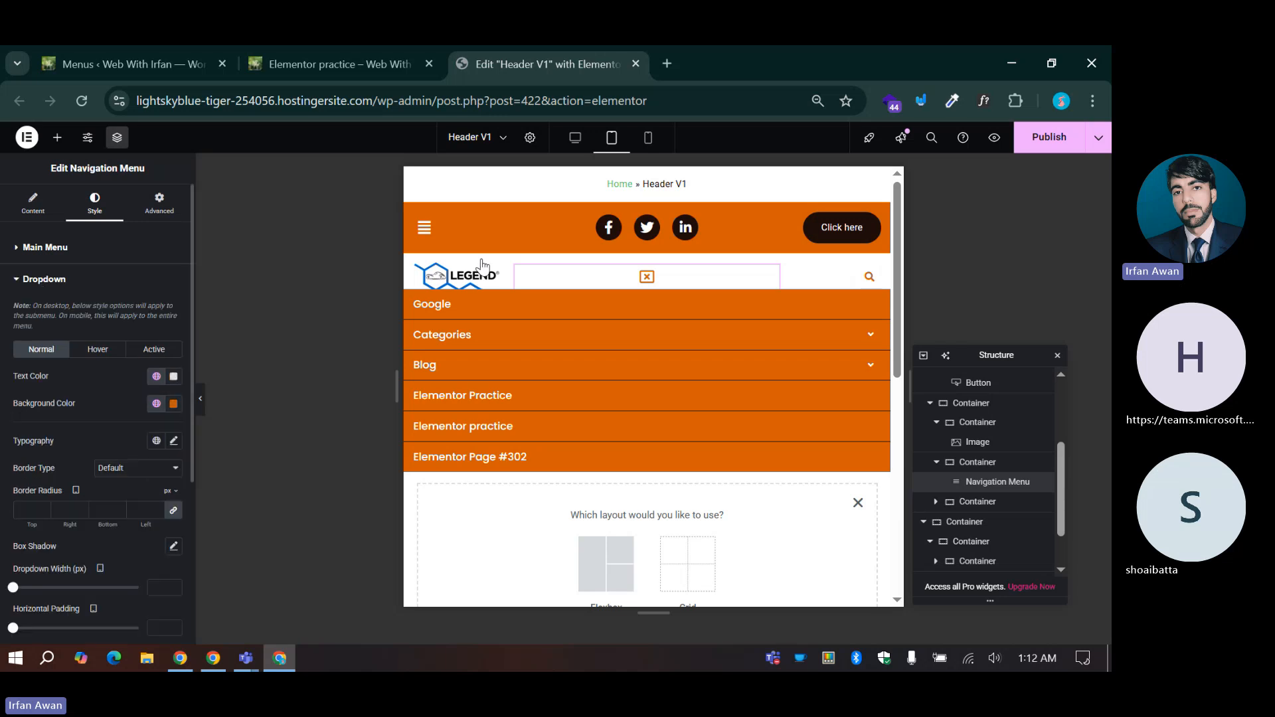
click(575, 138)
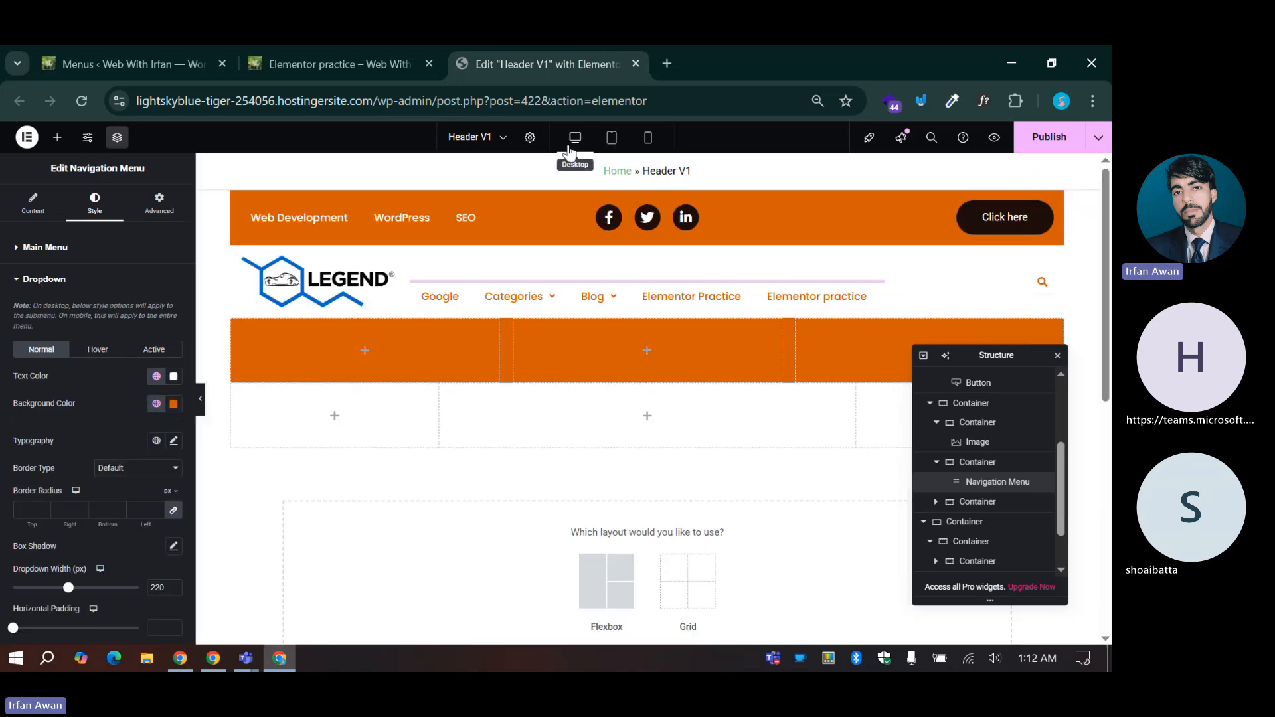
click(611, 138)
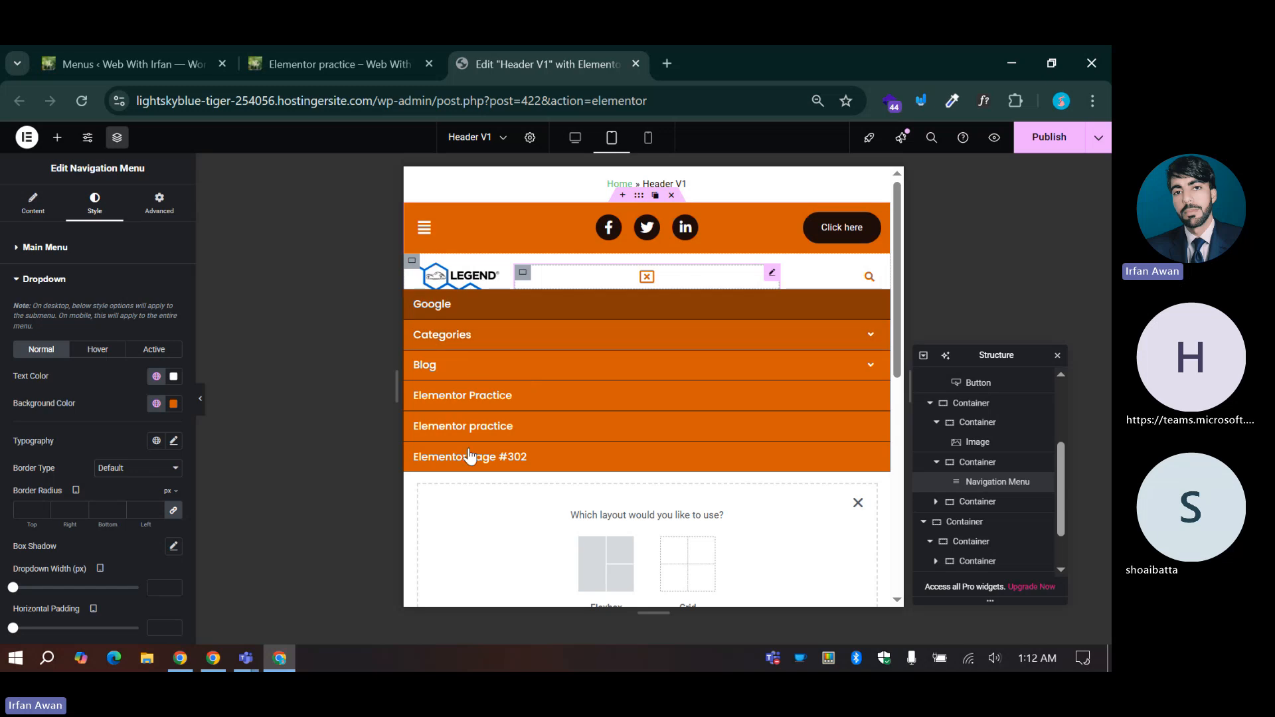
scroll(113, 465, down, 5)
scroll(113, 442, up, 5)
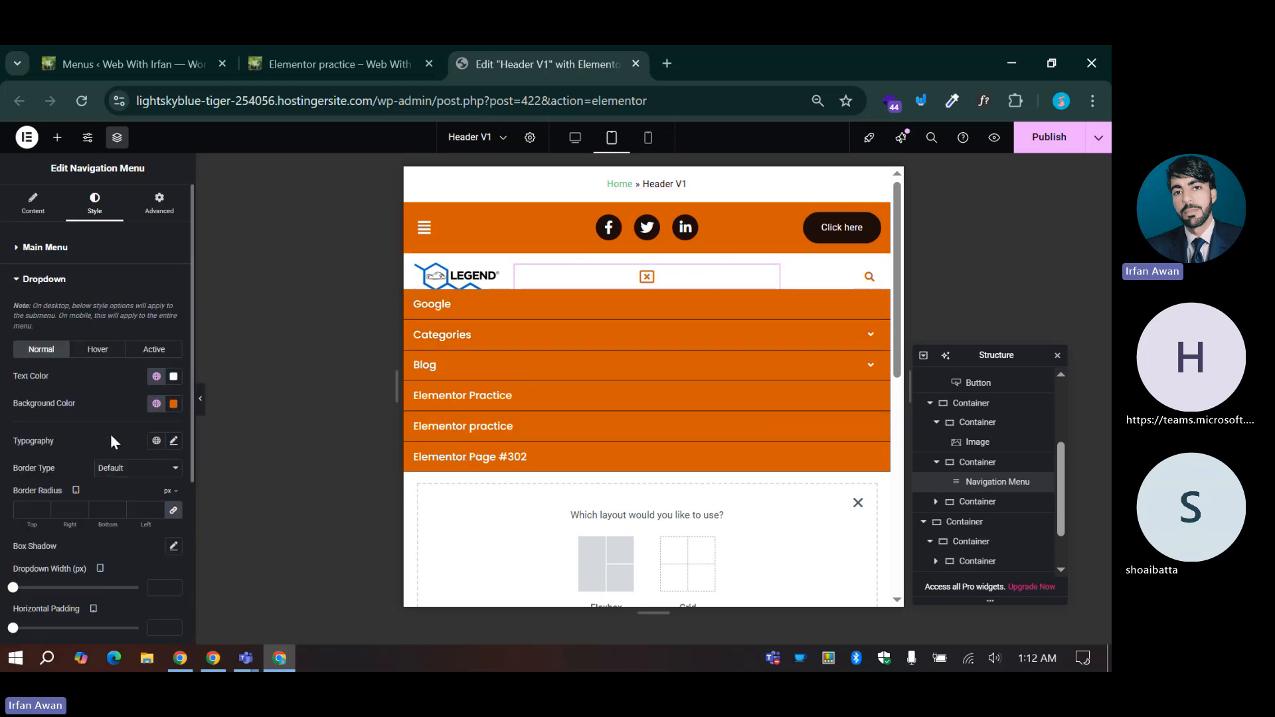
scroll(113, 442, down, 4)
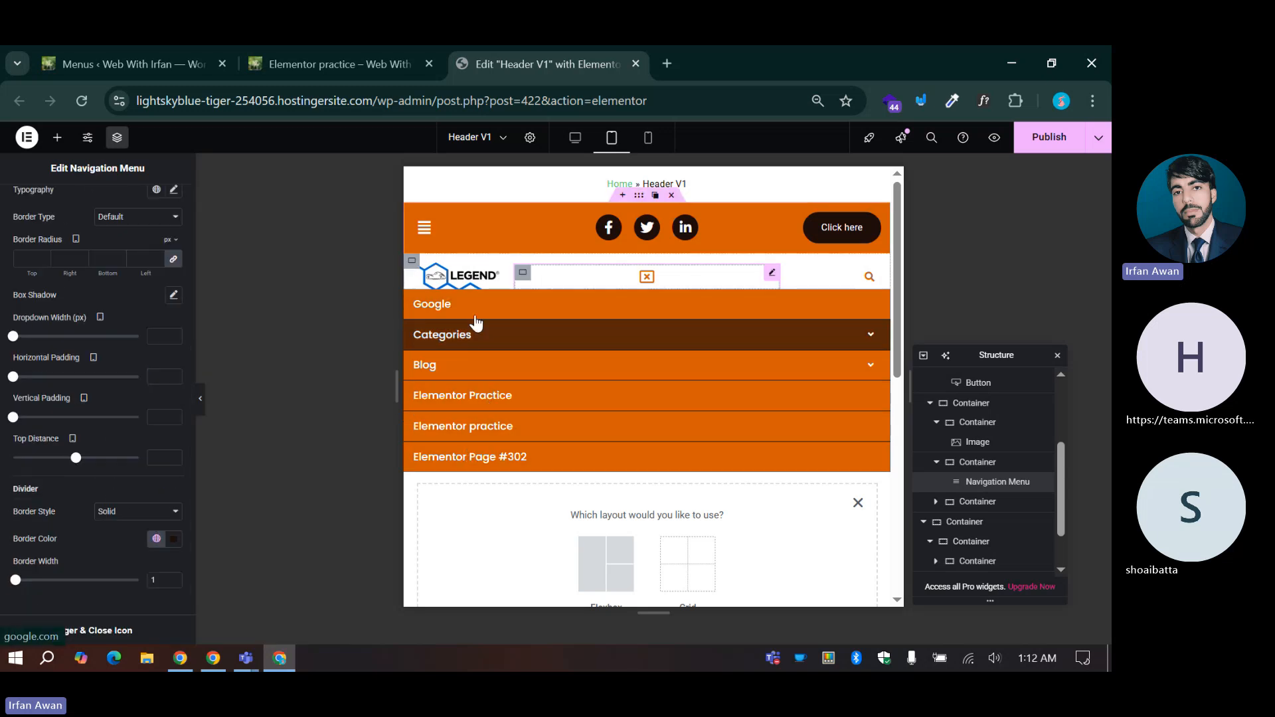
Step: Close the new-container layout chooser and the expanded tablet menu, returning to the desktop preview
click(858, 504)
click(647, 277)
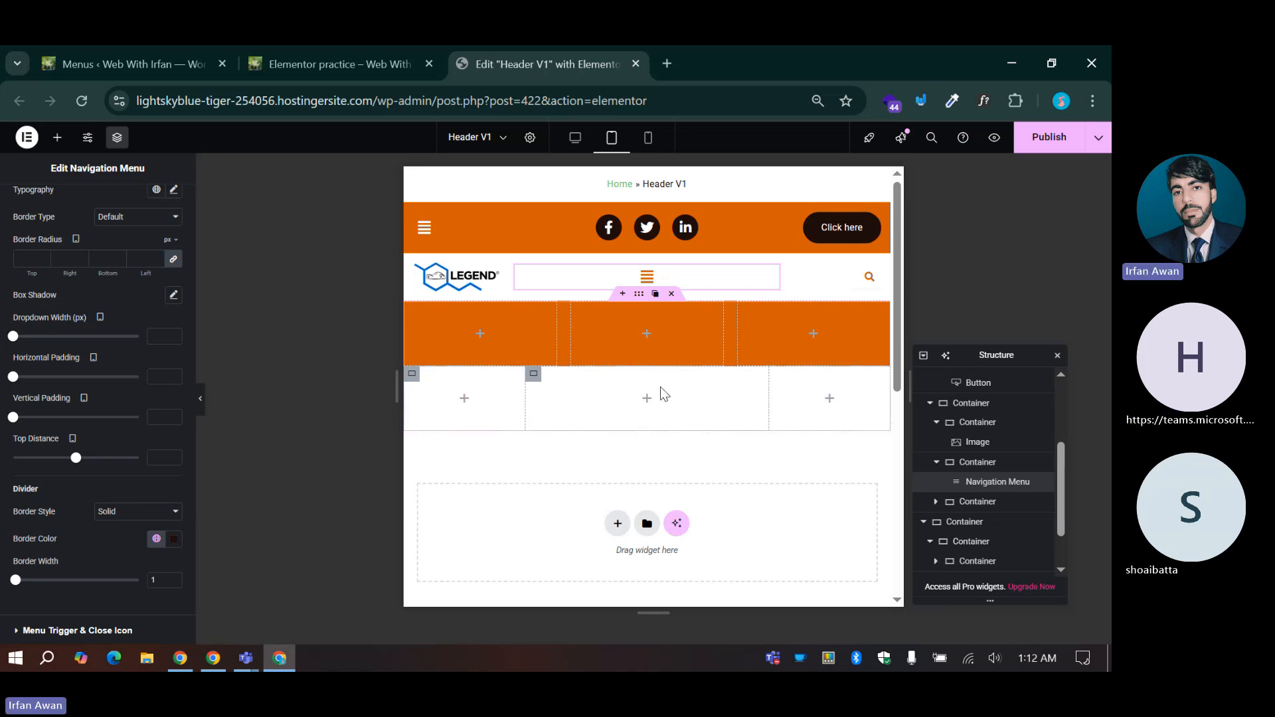
click(576, 140)
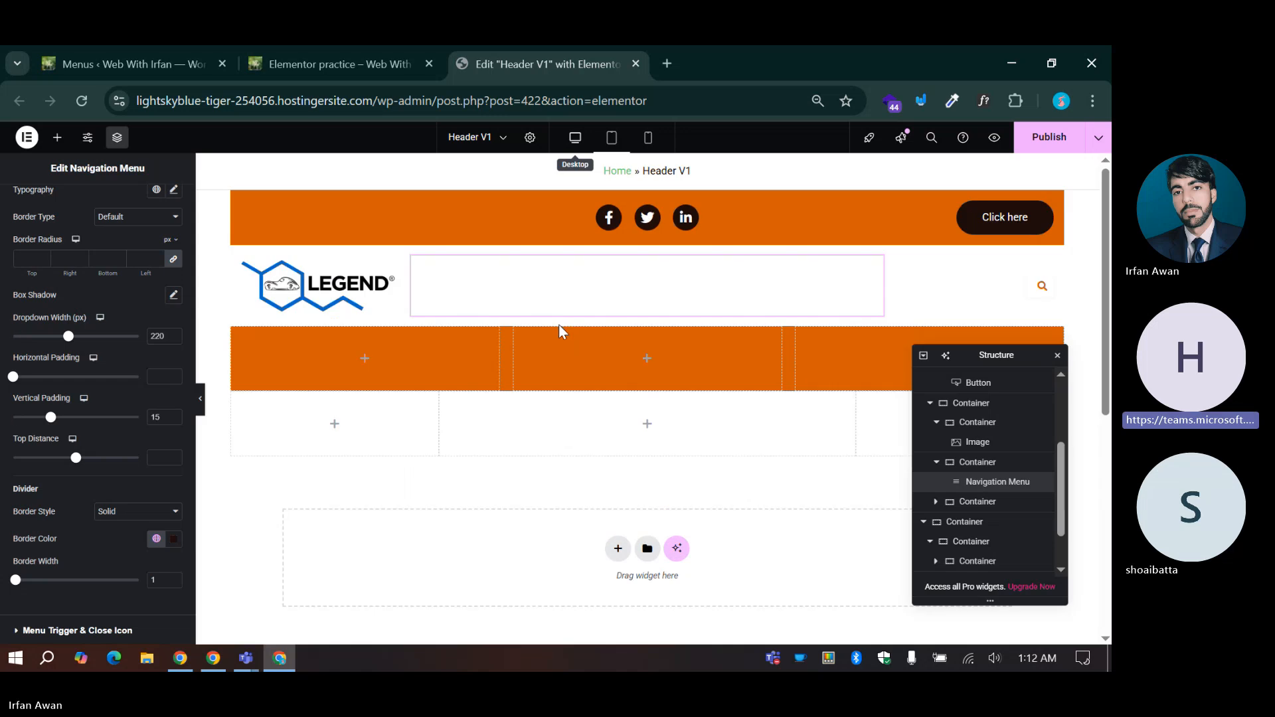
Step: Inspect the lower outer container and the layout, style and advanced settings of its two inner row containers
click(640, 320)
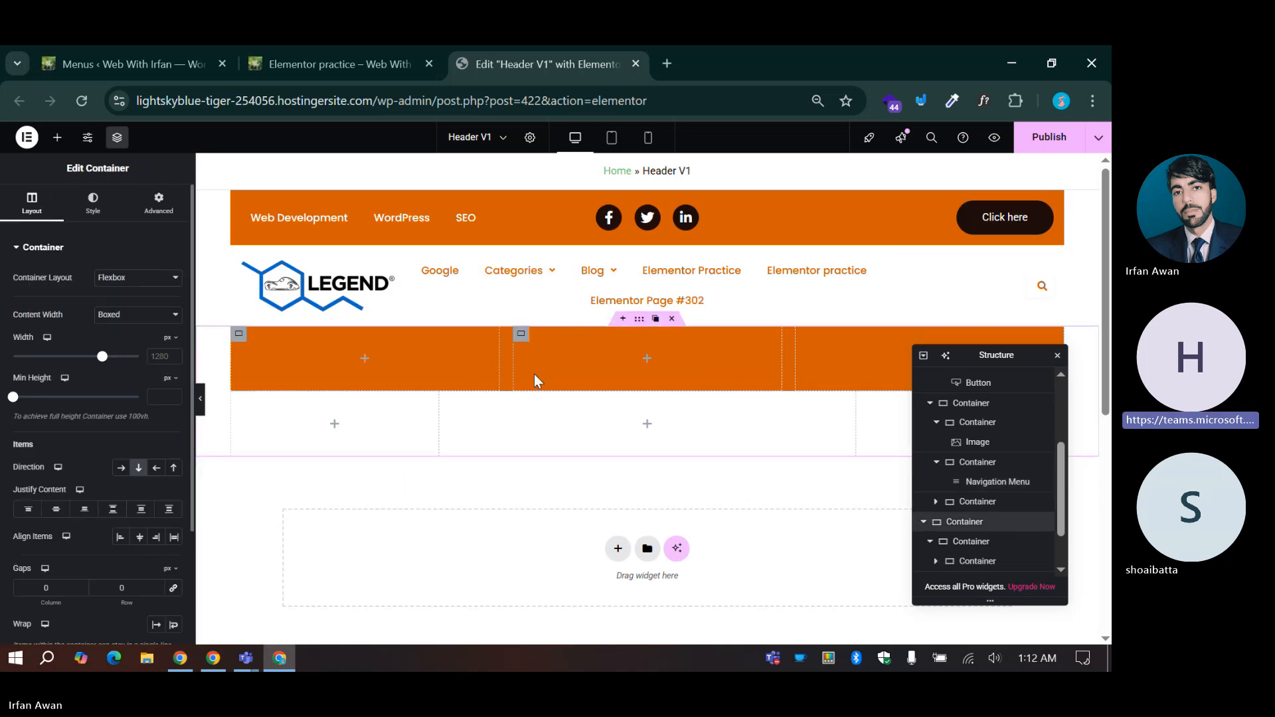
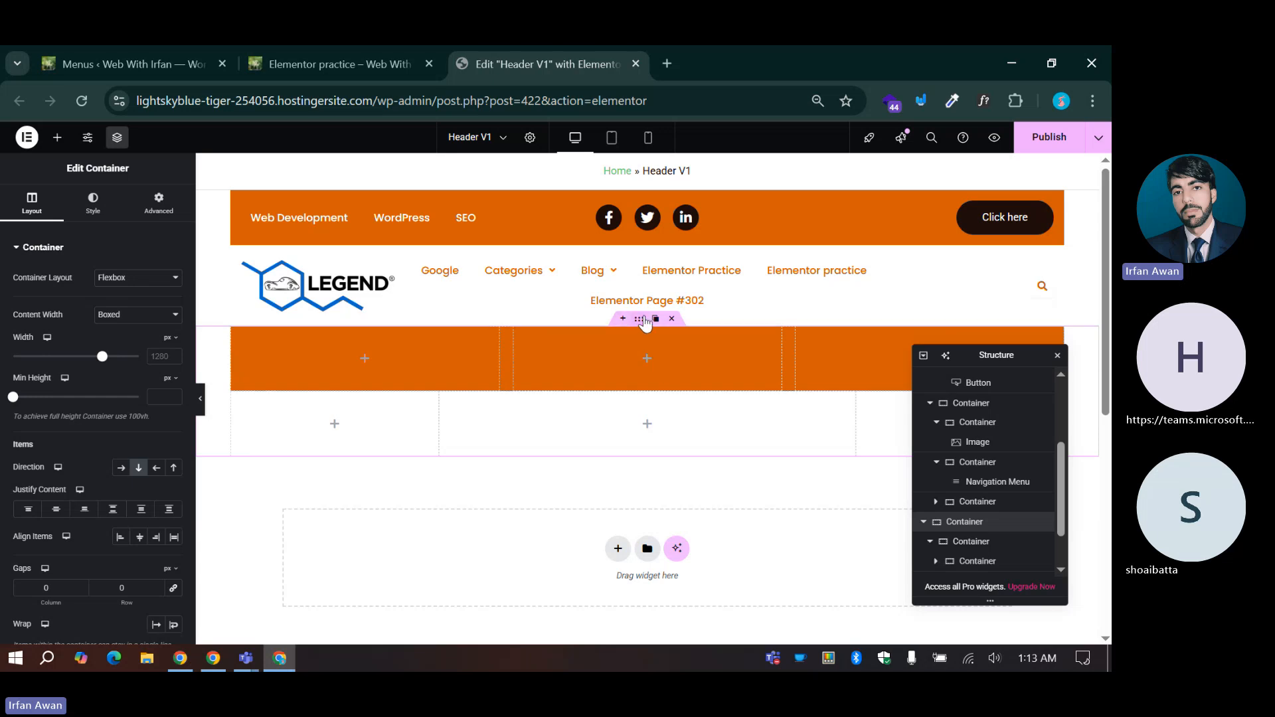
scroll(1023, 530, down, 2)
click(929, 488)
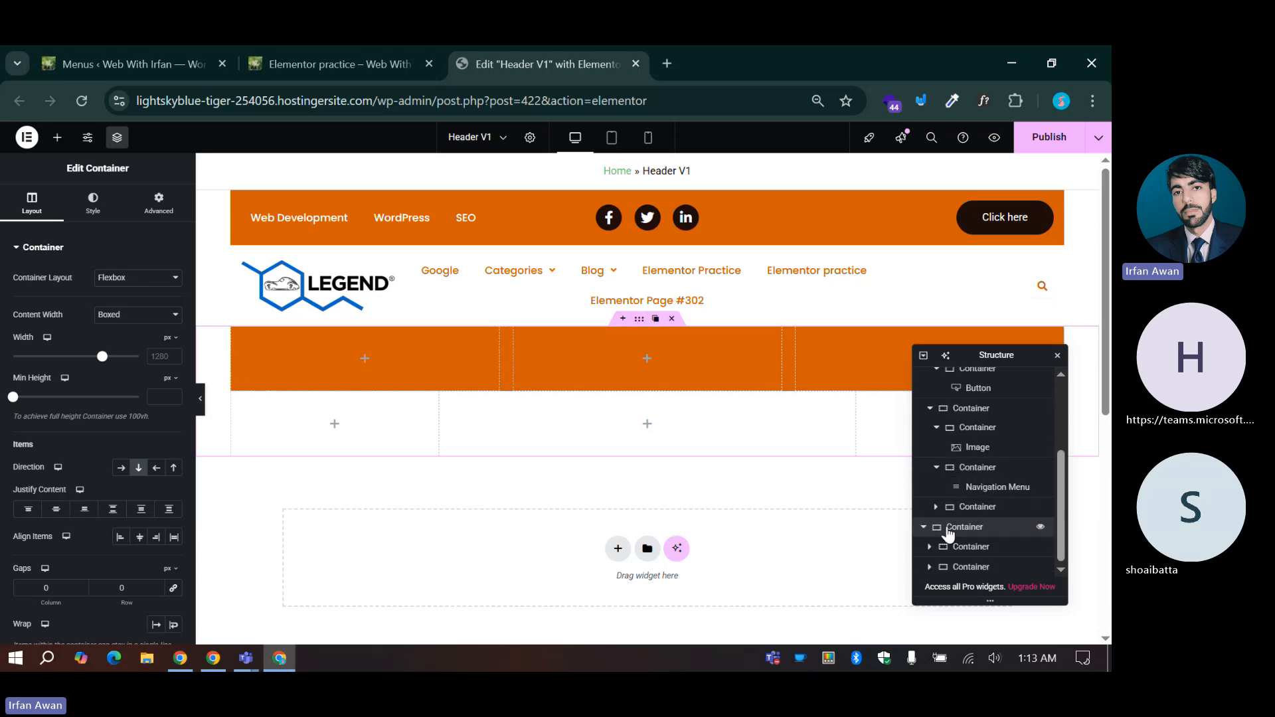
click(966, 567)
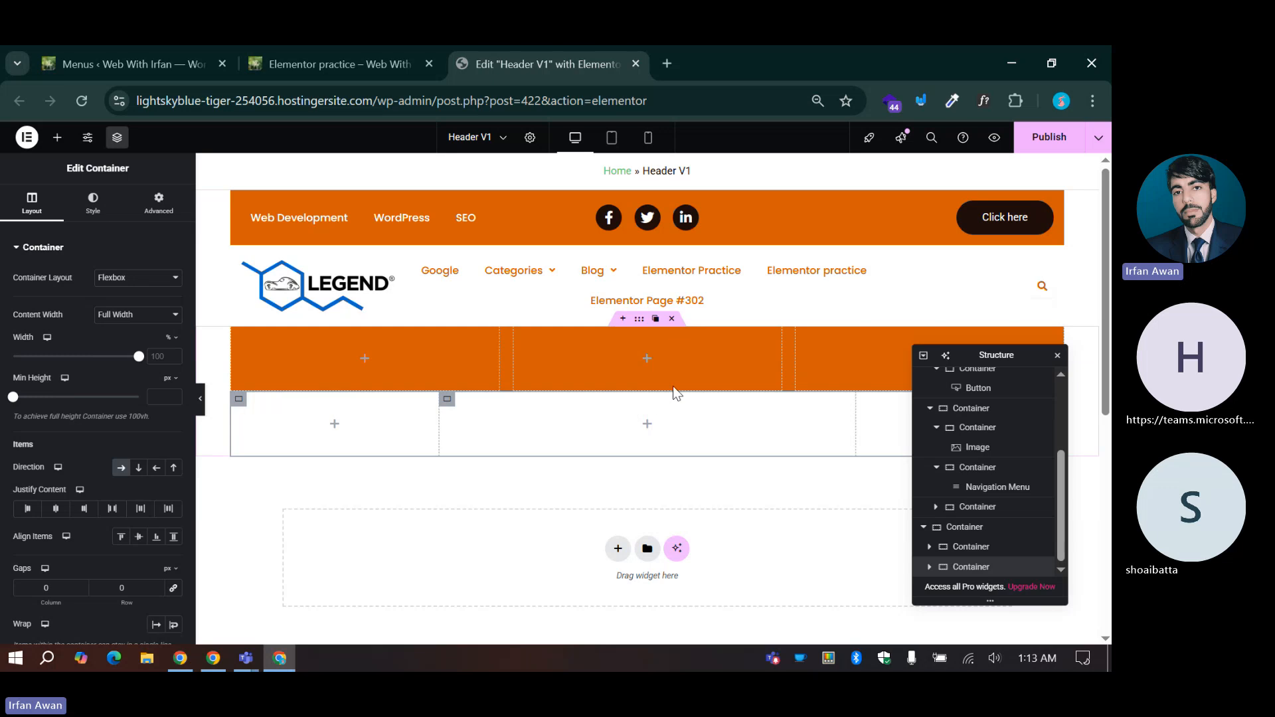
click(964, 551)
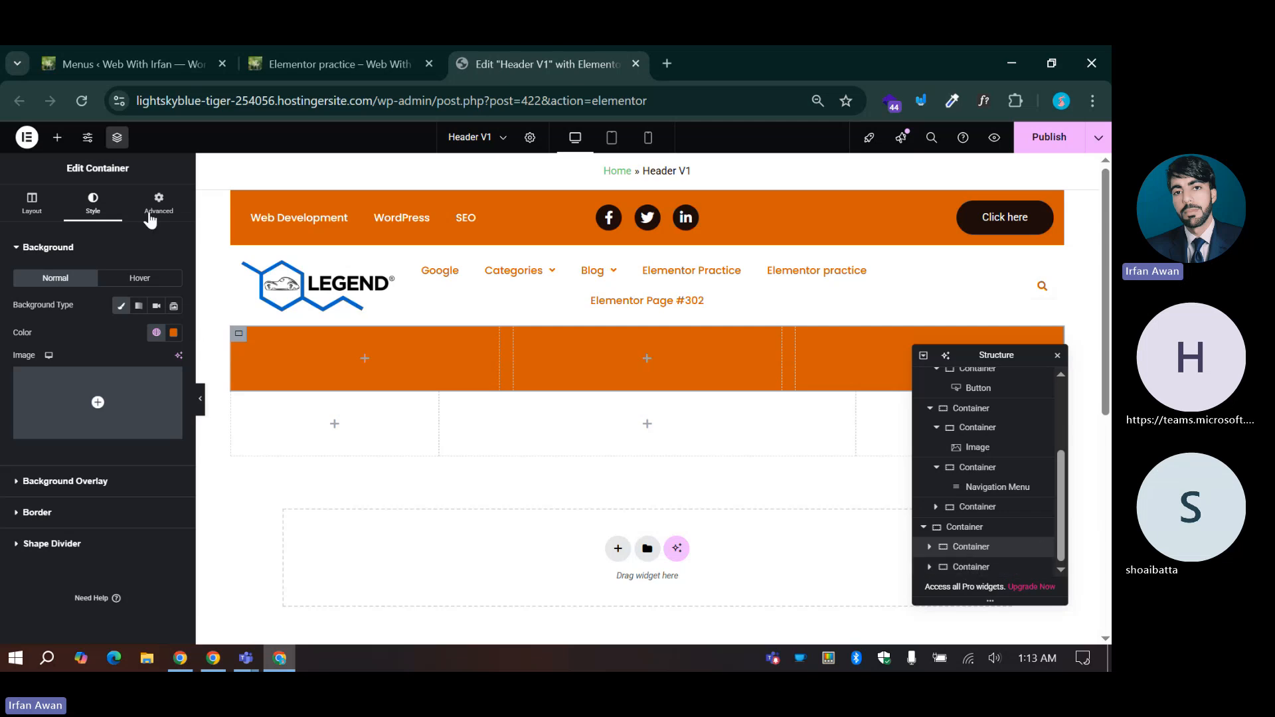
click(150, 211)
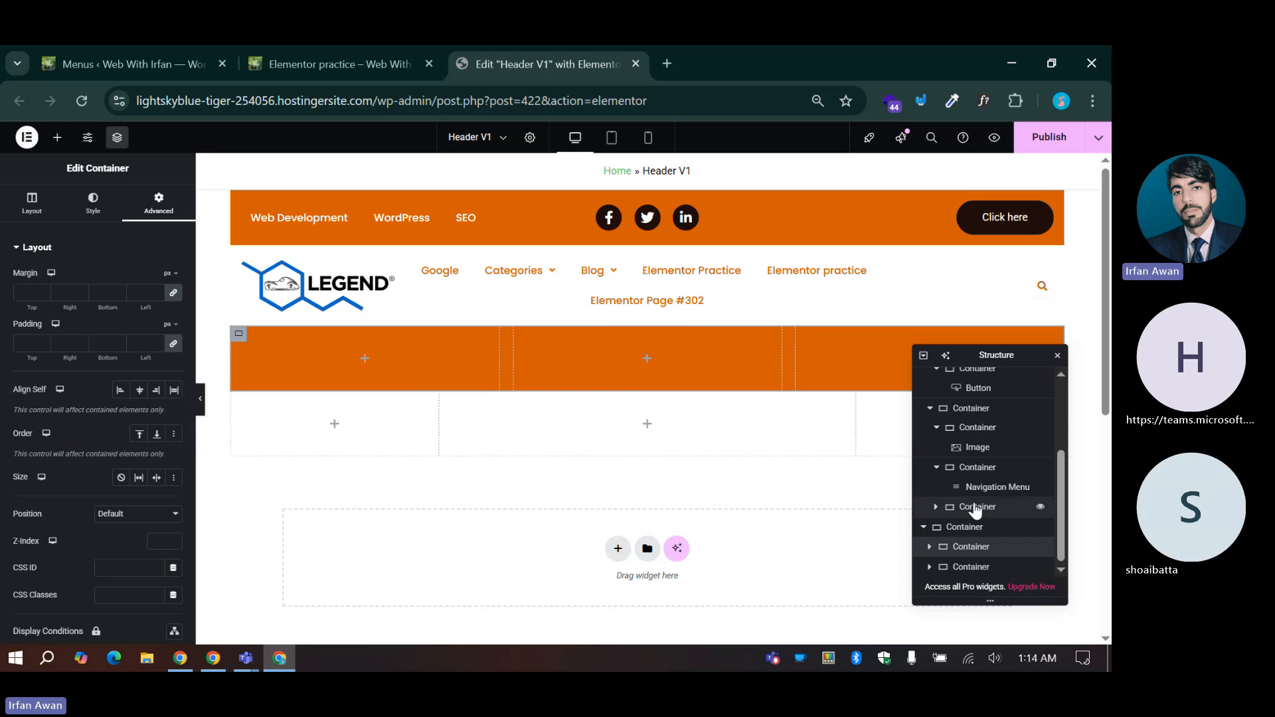
Step: Give the second inner row of the lower container a classic background in the Secondary global color
click(977, 569)
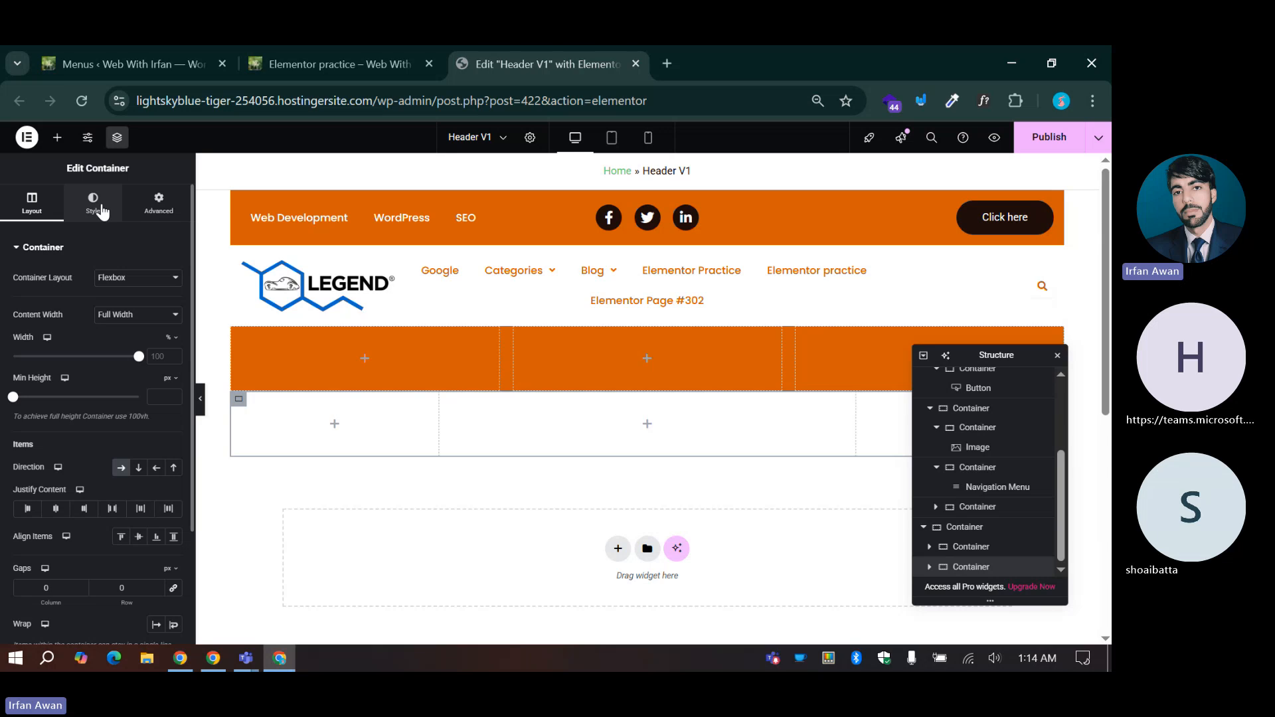
click(101, 211)
click(121, 306)
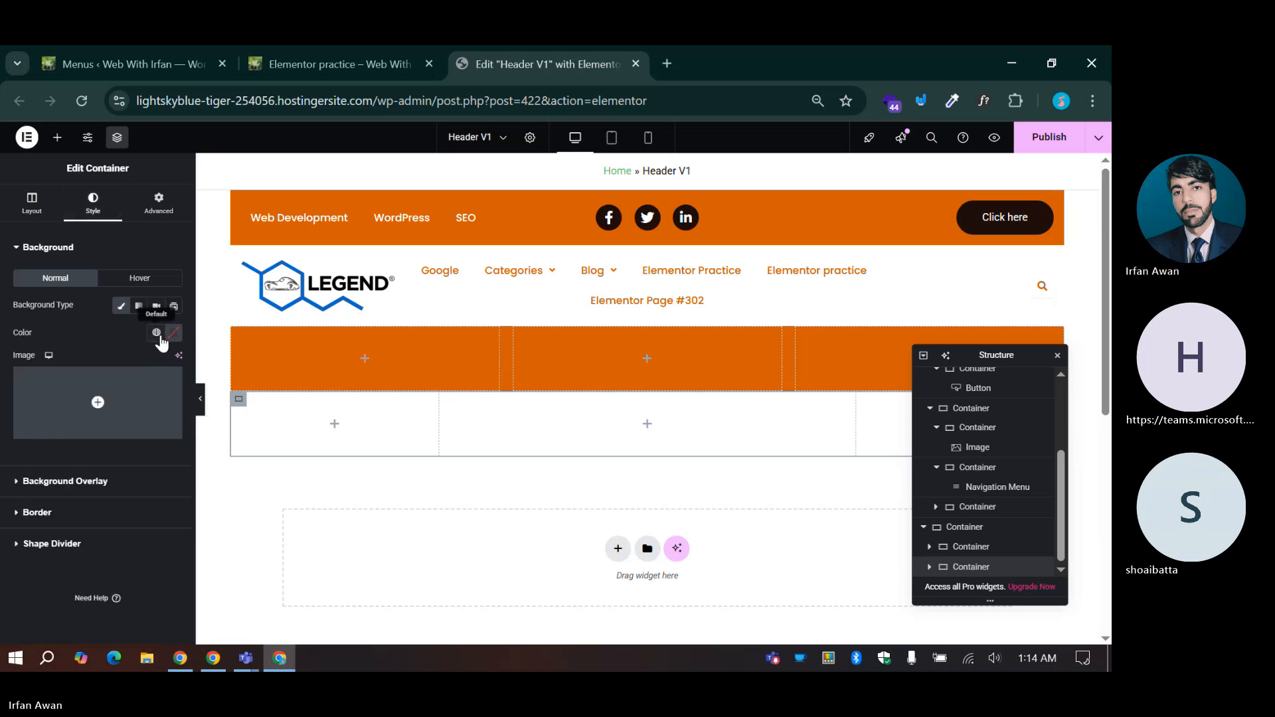
click(157, 333)
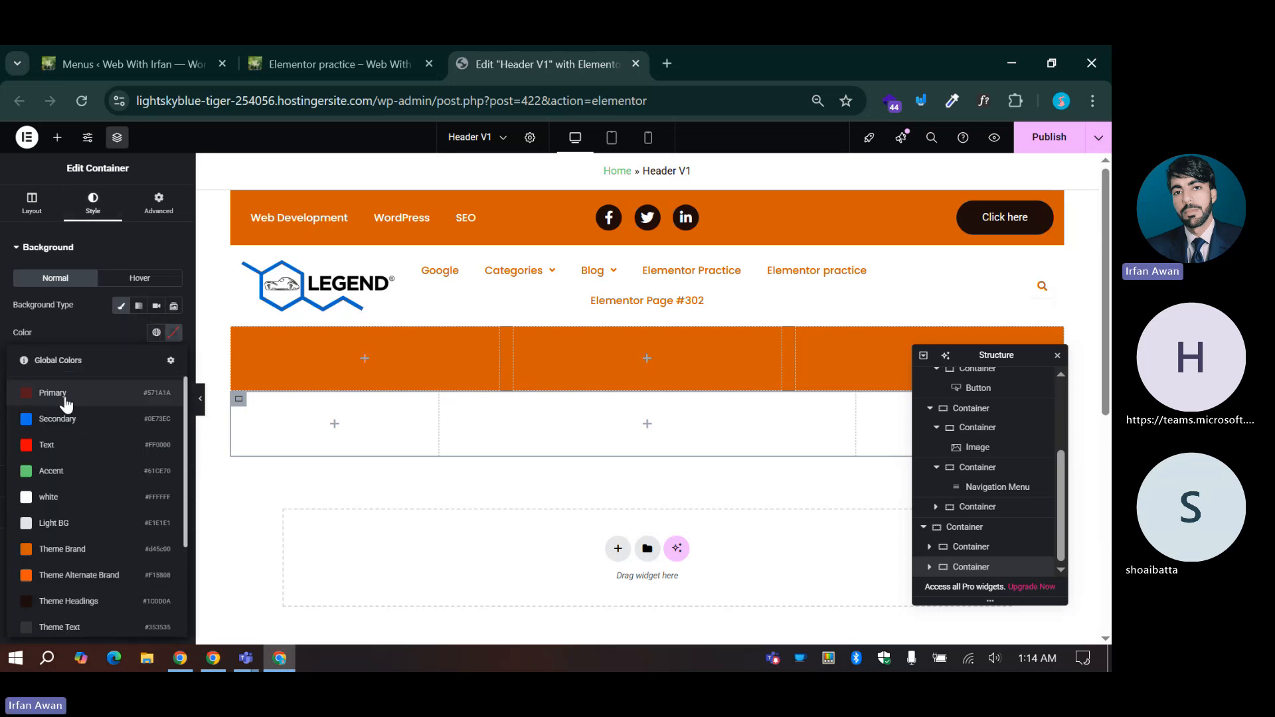
click(58, 419)
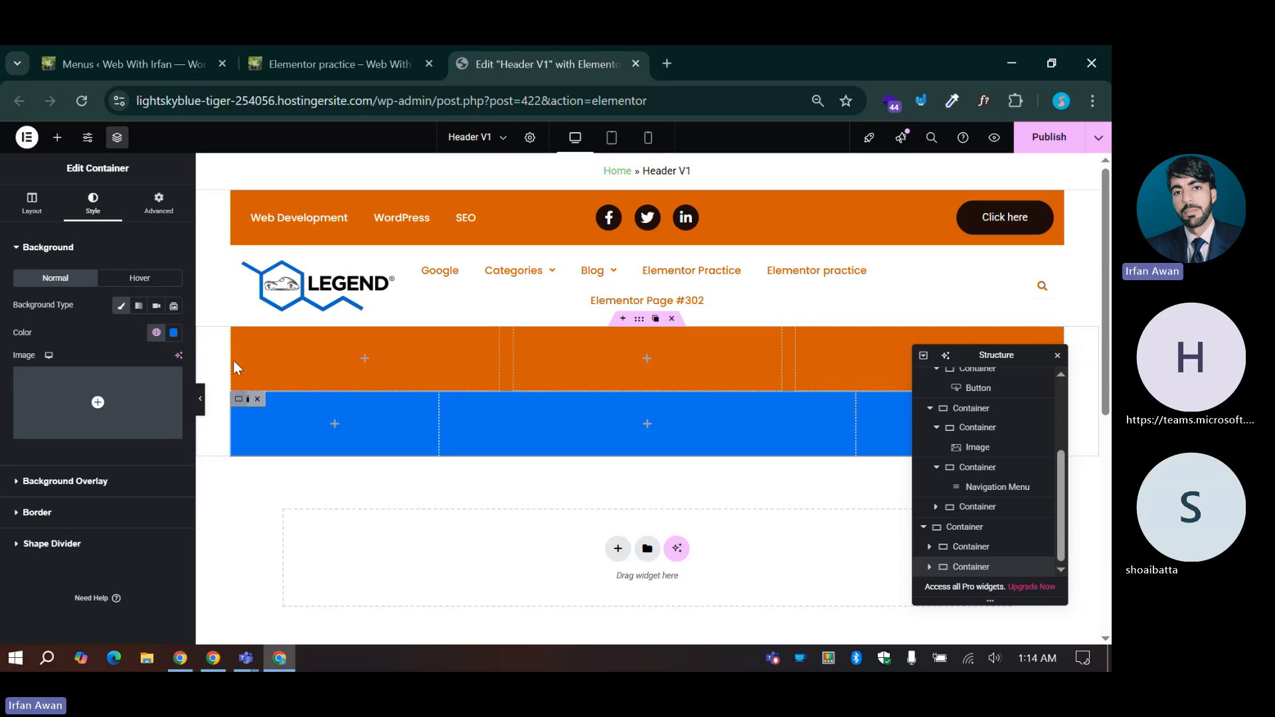
Step: Compare the lower outer container with its orange and blue inner rows by selecting each in turn
click(639, 324)
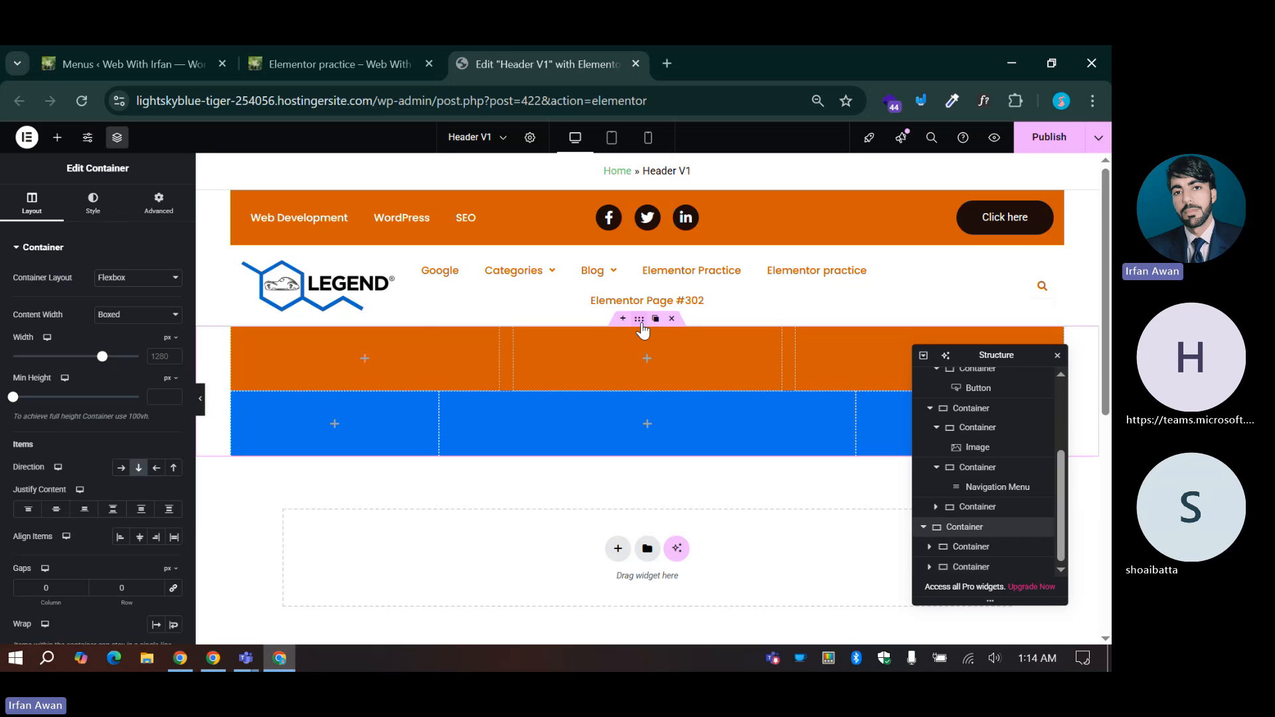
click(966, 553)
click(967, 568)
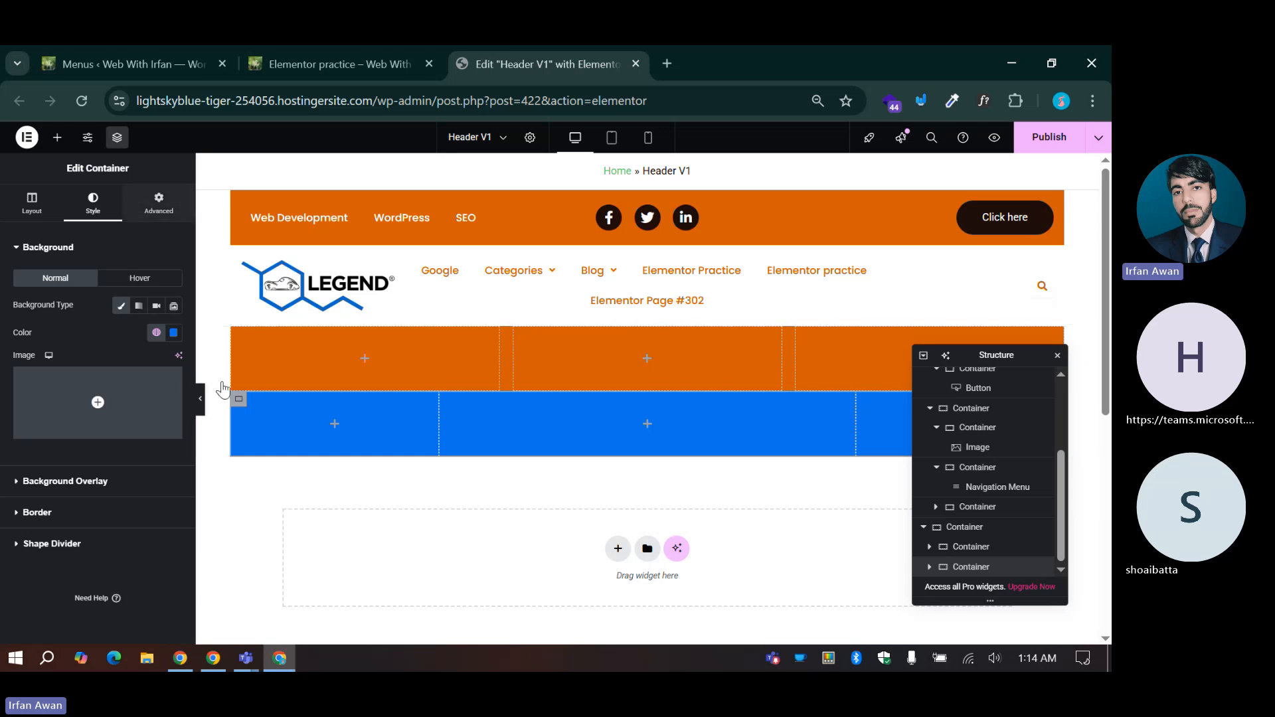
Step: Try an unlinked 30 px bottom margin on the orange inner row, and reset that margin to 0
click(963, 557)
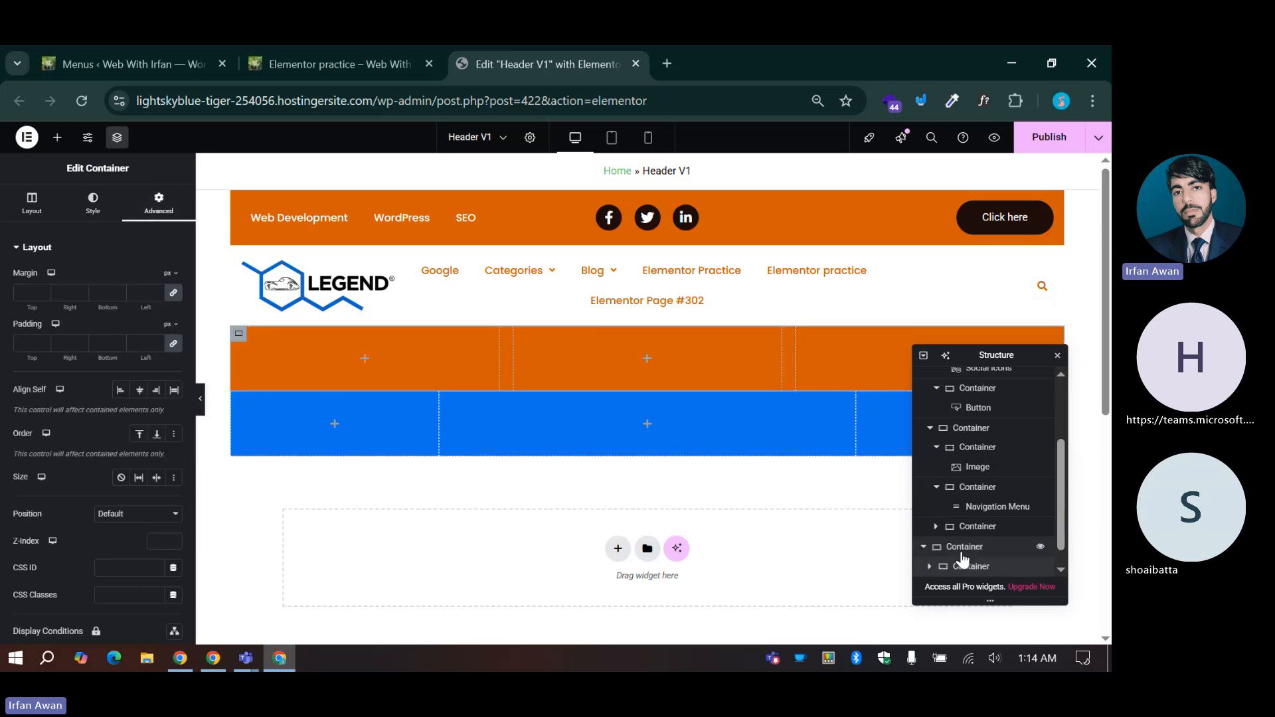
scroll(968, 571, down, 1)
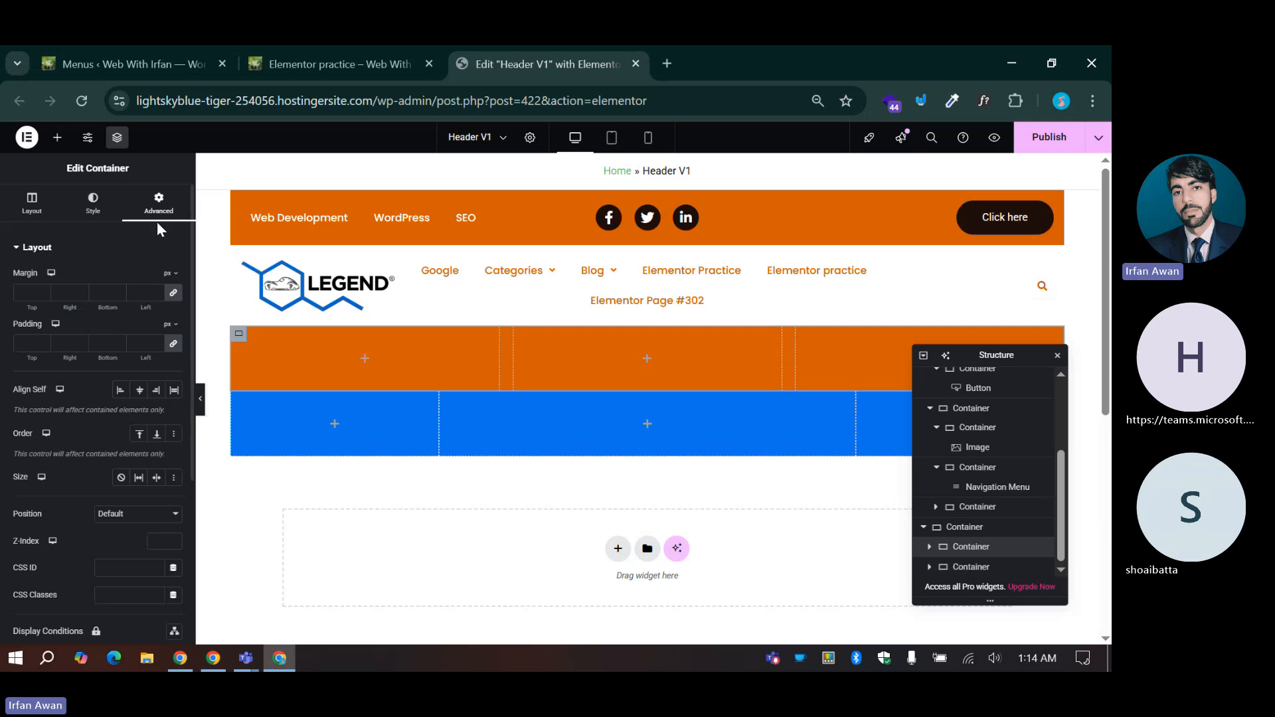
click(173, 293)
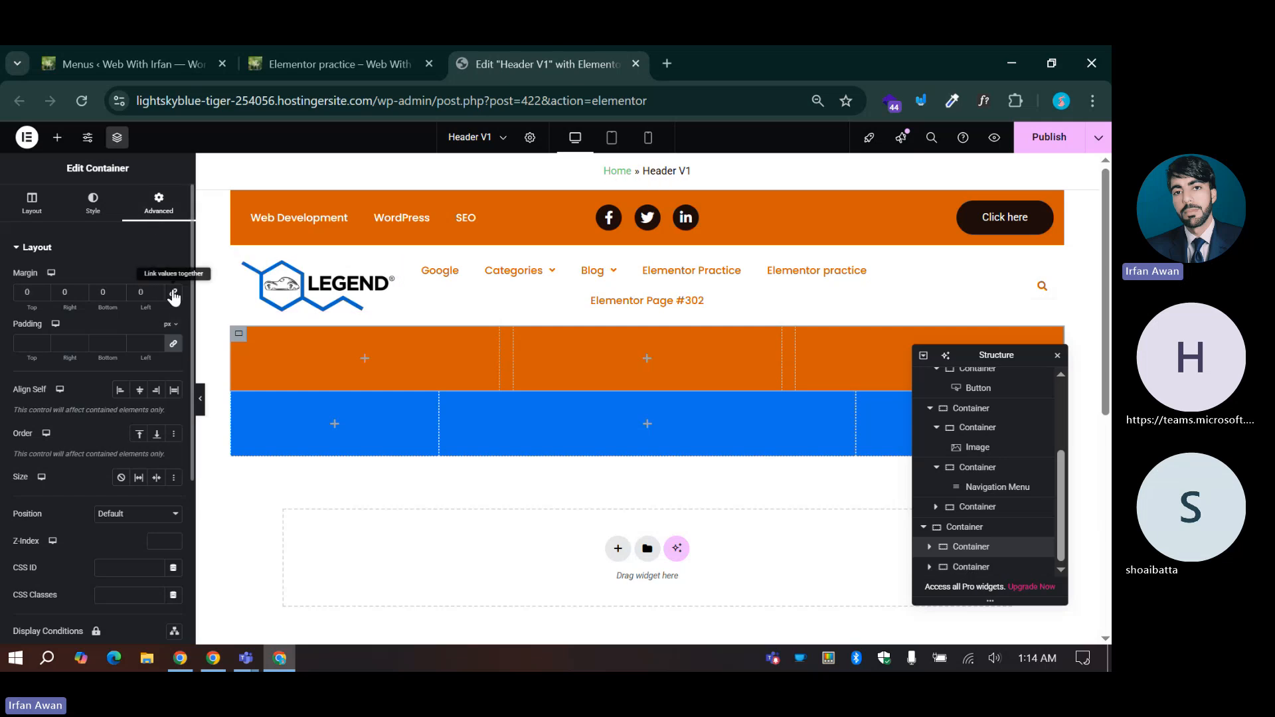
click(100, 294)
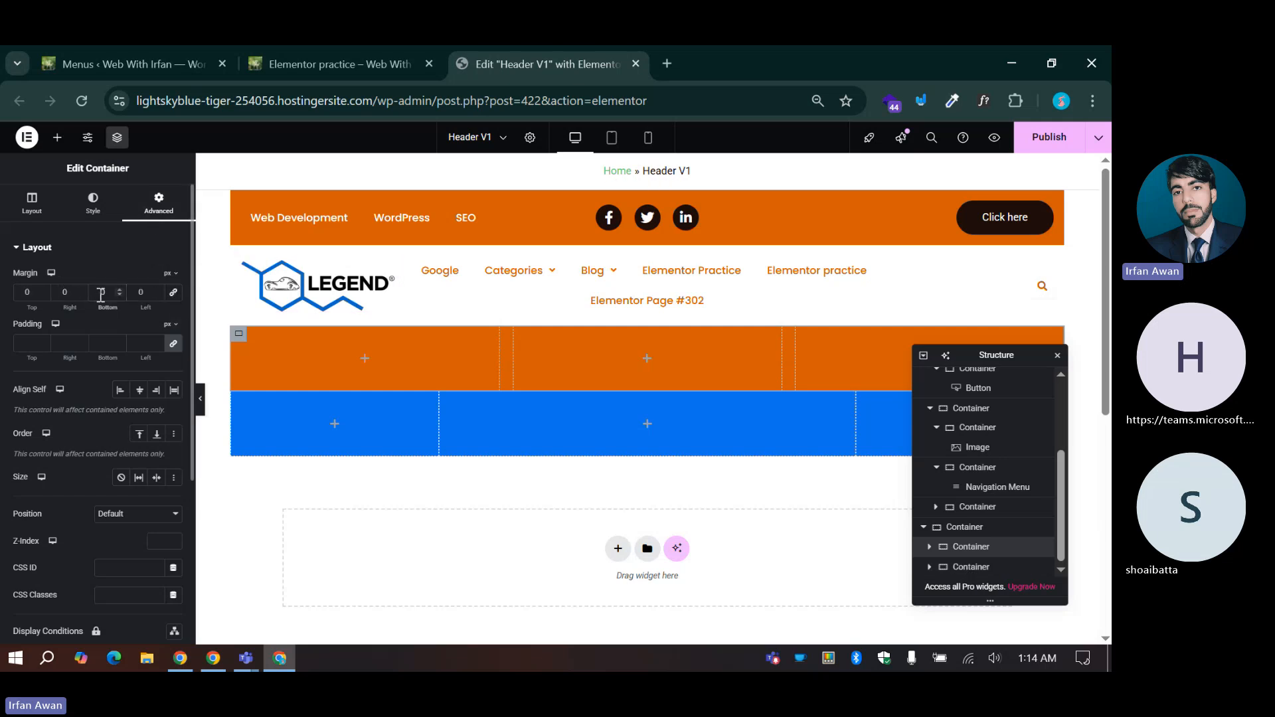
text(30)
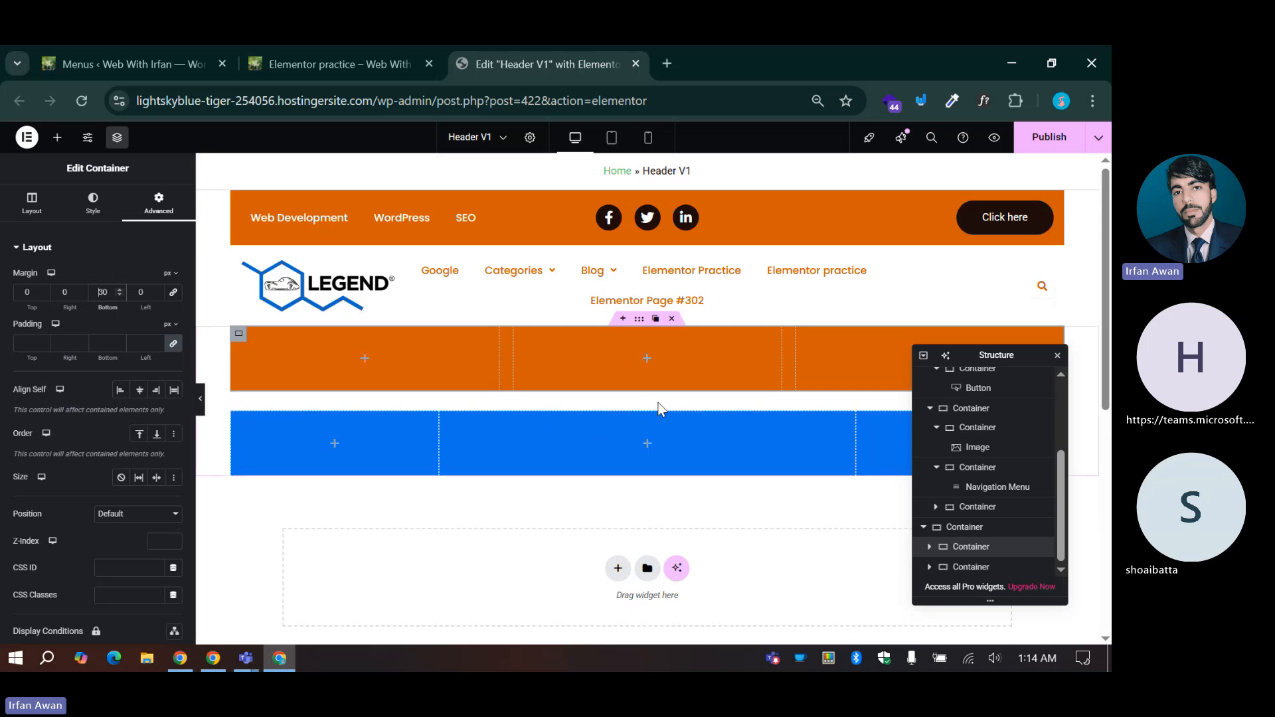
key(BackSpace)
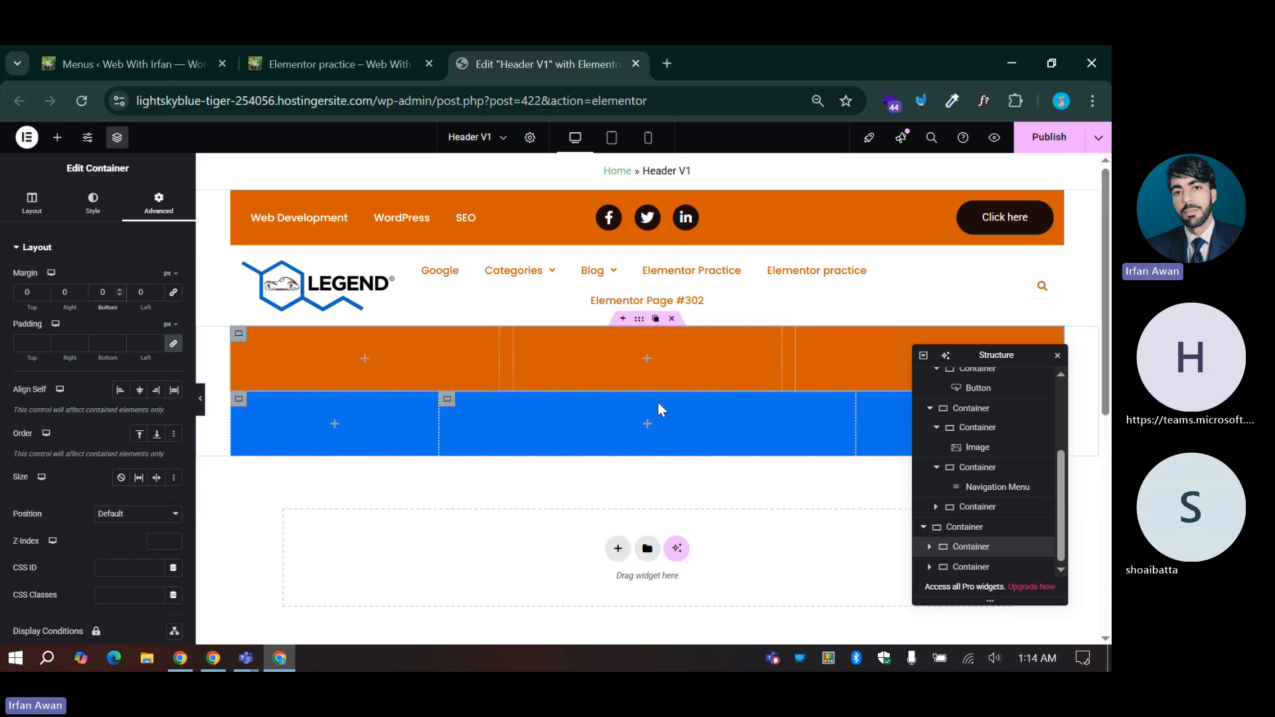
Step: Unlink the blue inner row's margin values and set its top margin to 30 px
click(972, 567)
click(159, 203)
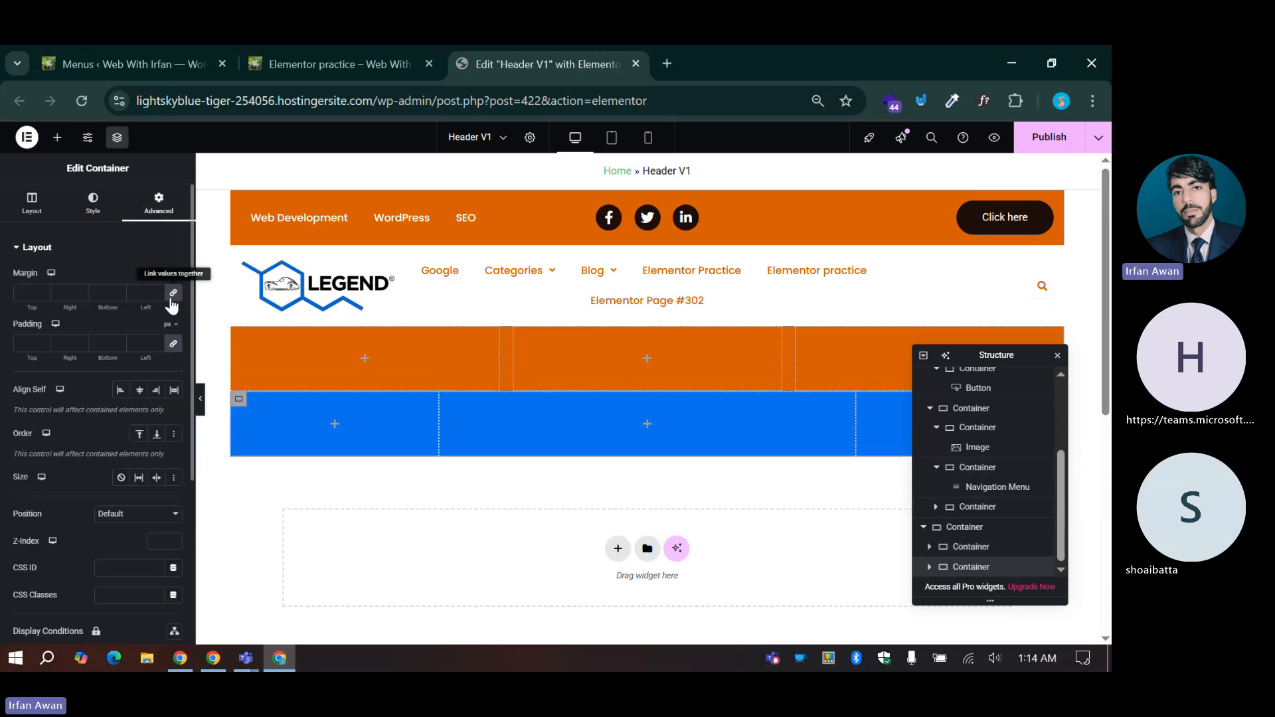
click(18, 294)
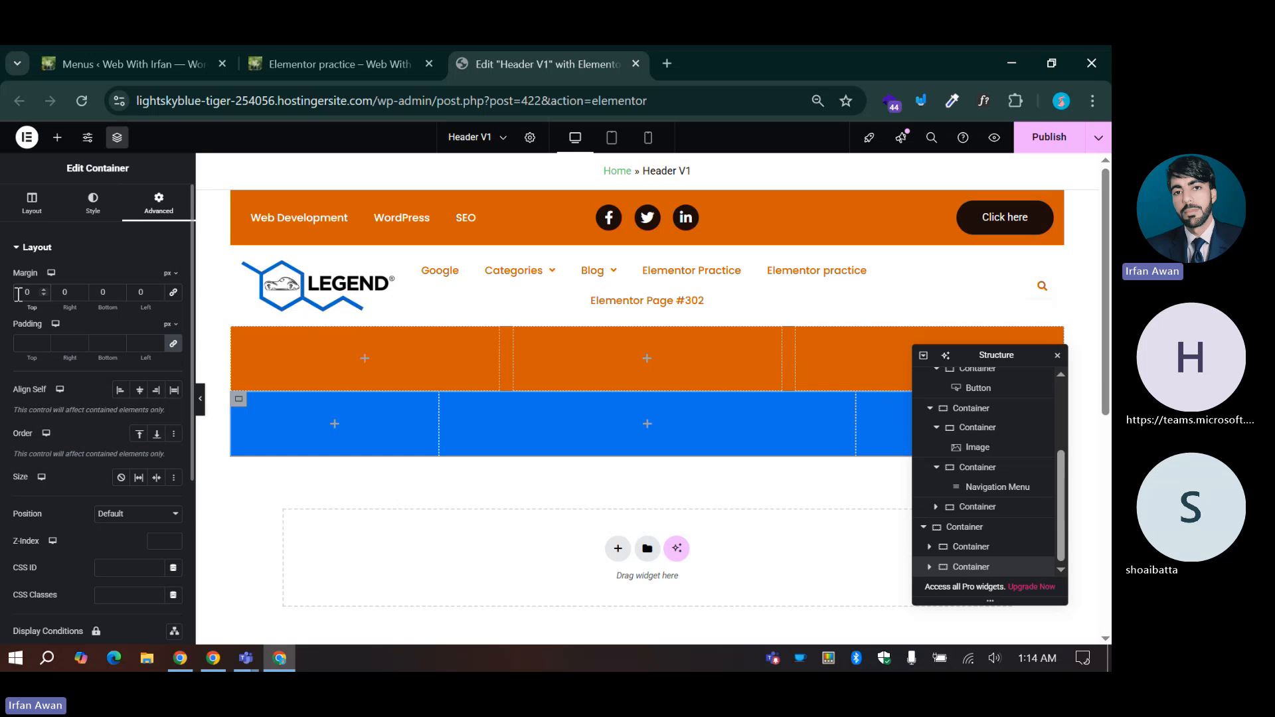
text(30)
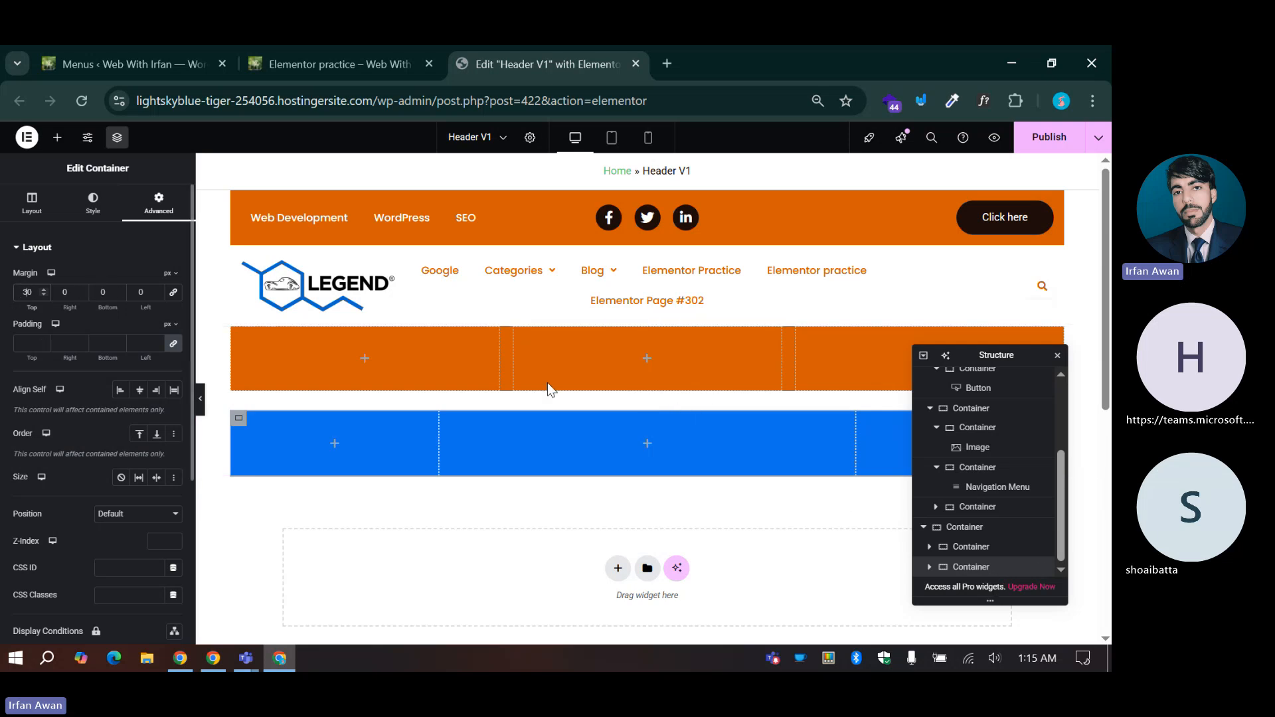
Step: Reset the blue inner row's top margin to 0
click(28, 296)
key(BackSpace)
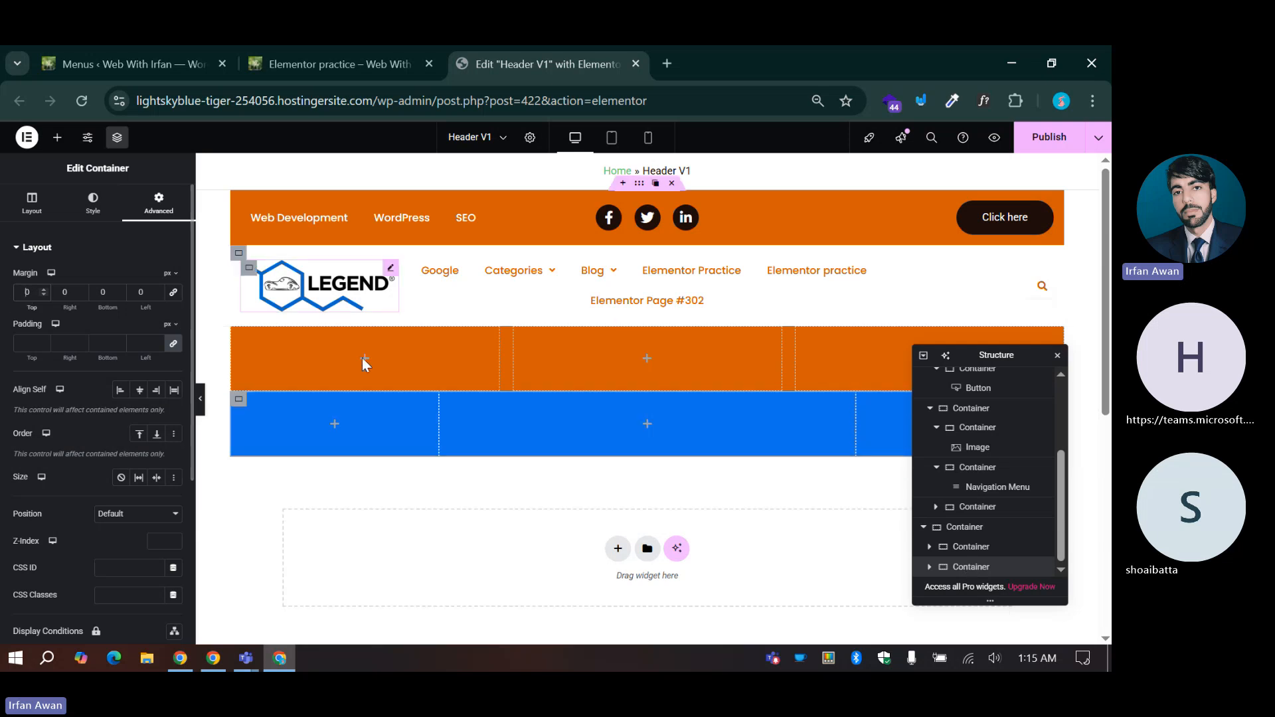
click(973, 549)
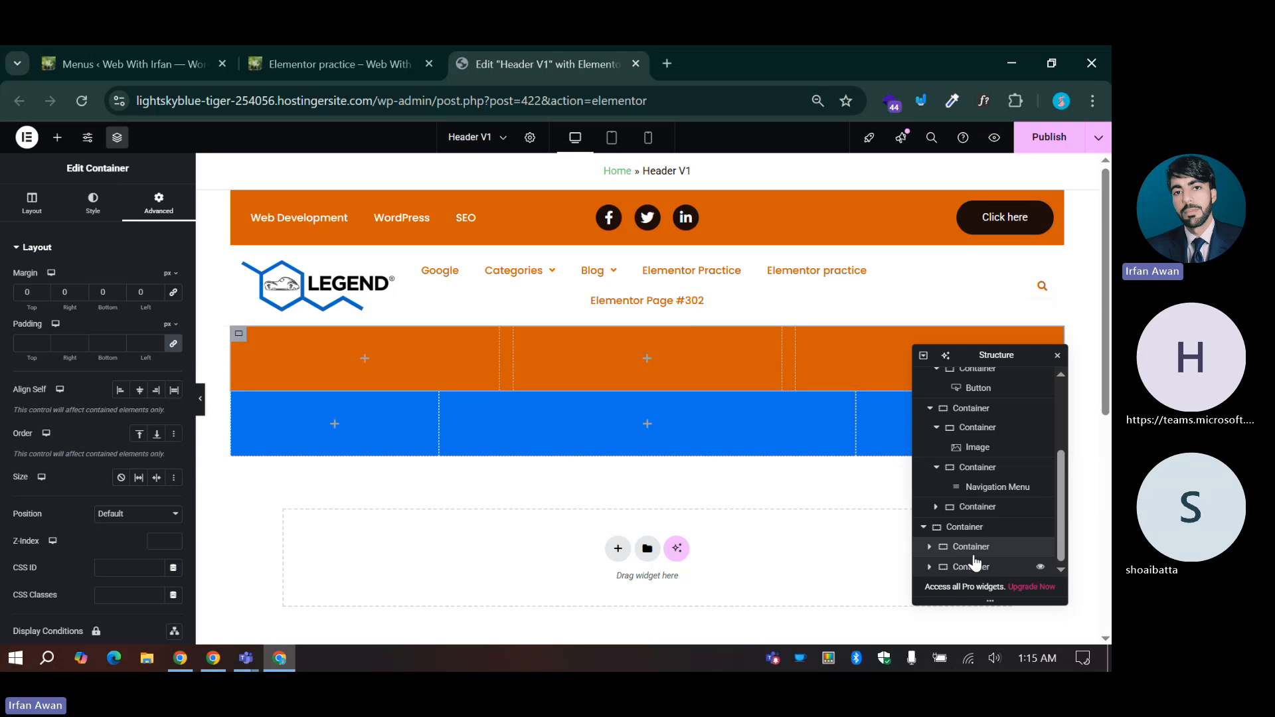
Step: Try a 30 px row gap on the lower outer container while keeping its column gap at 0
click(967, 529)
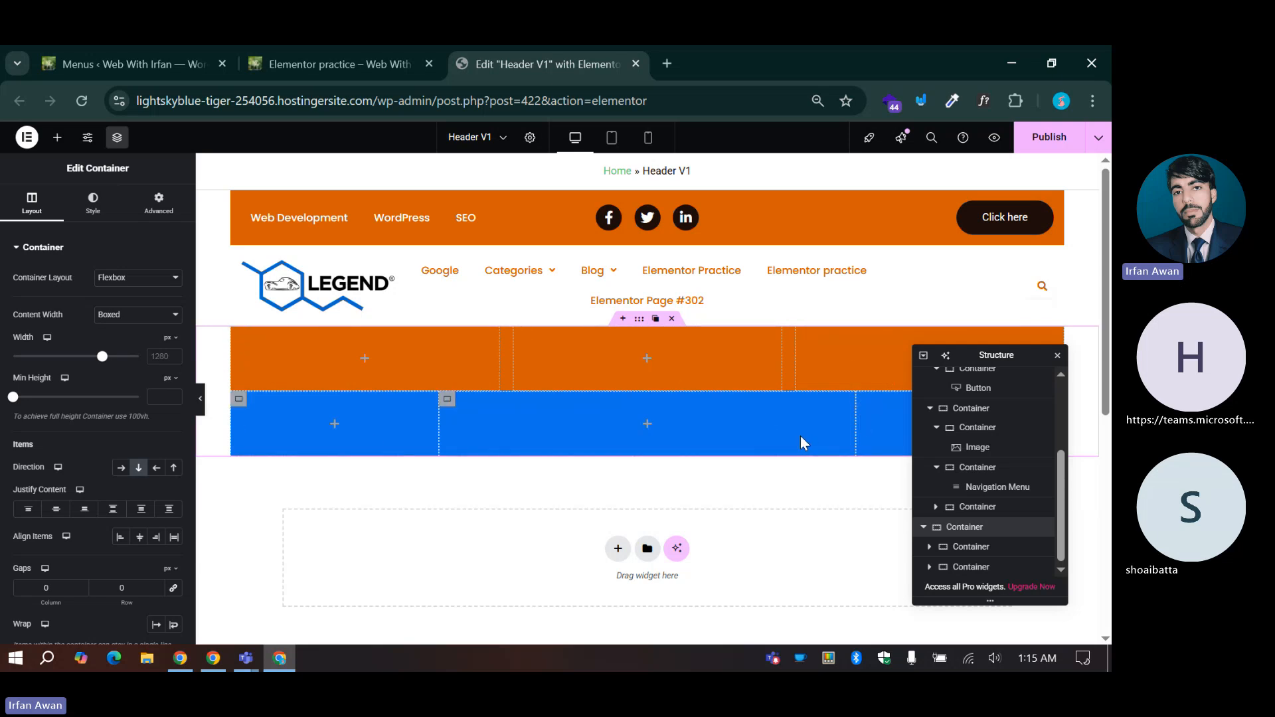
scroll(39, 382, down, 2)
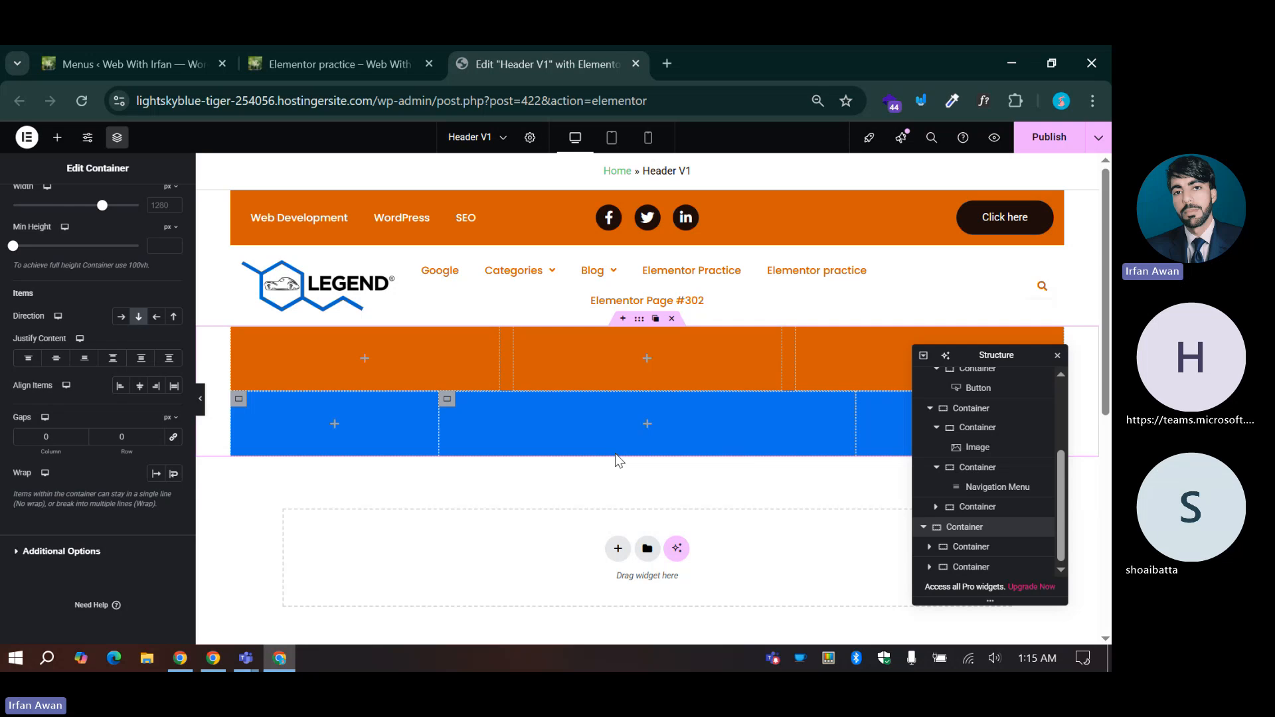
click(172, 440)
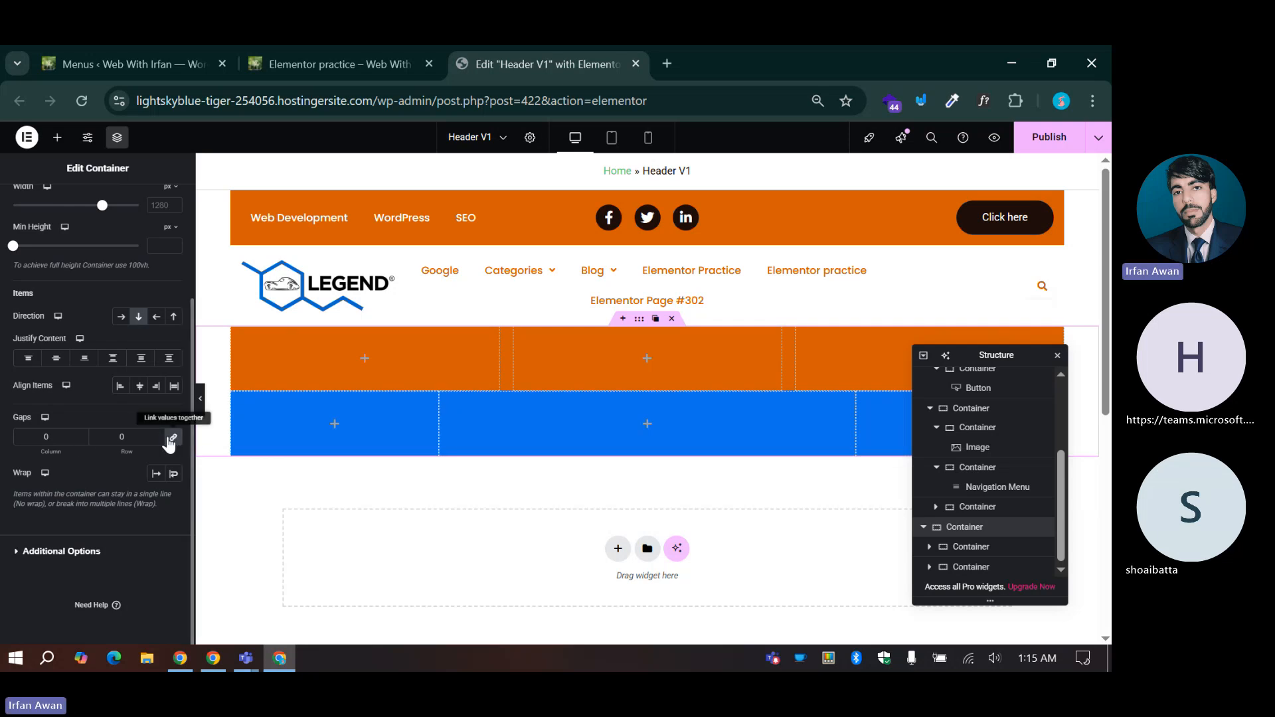
click(97, 434)
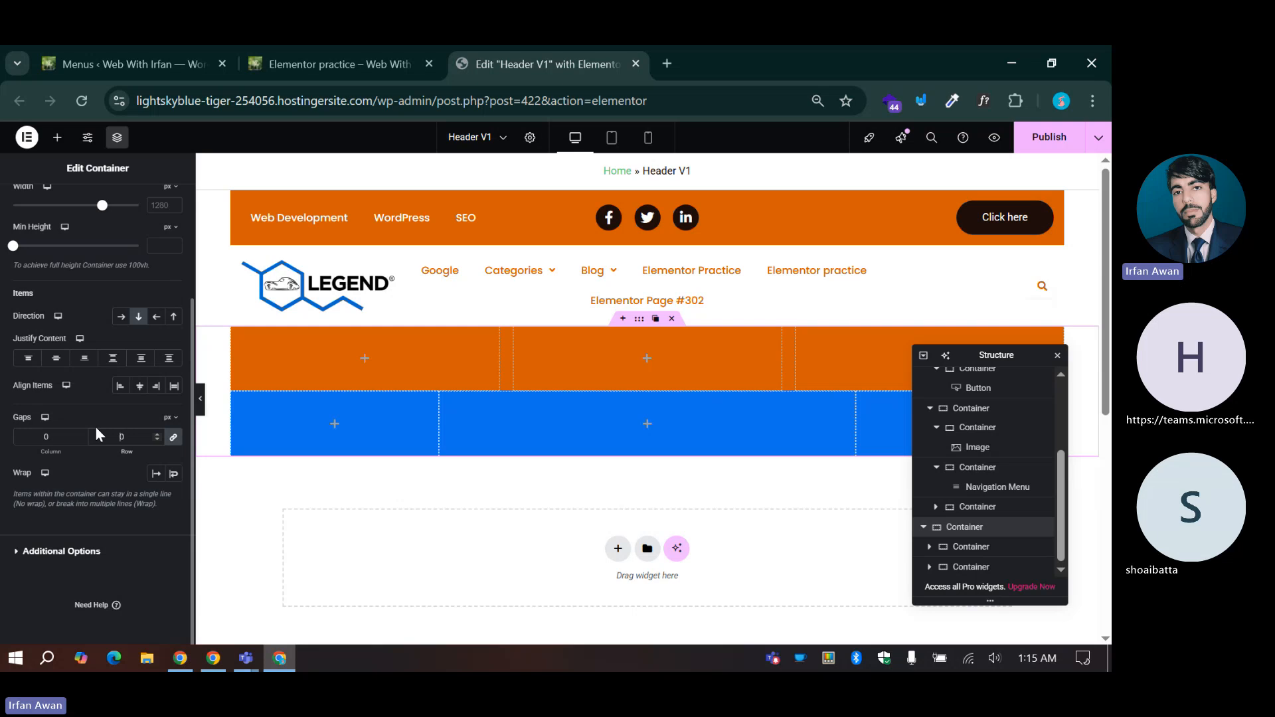
text(3)
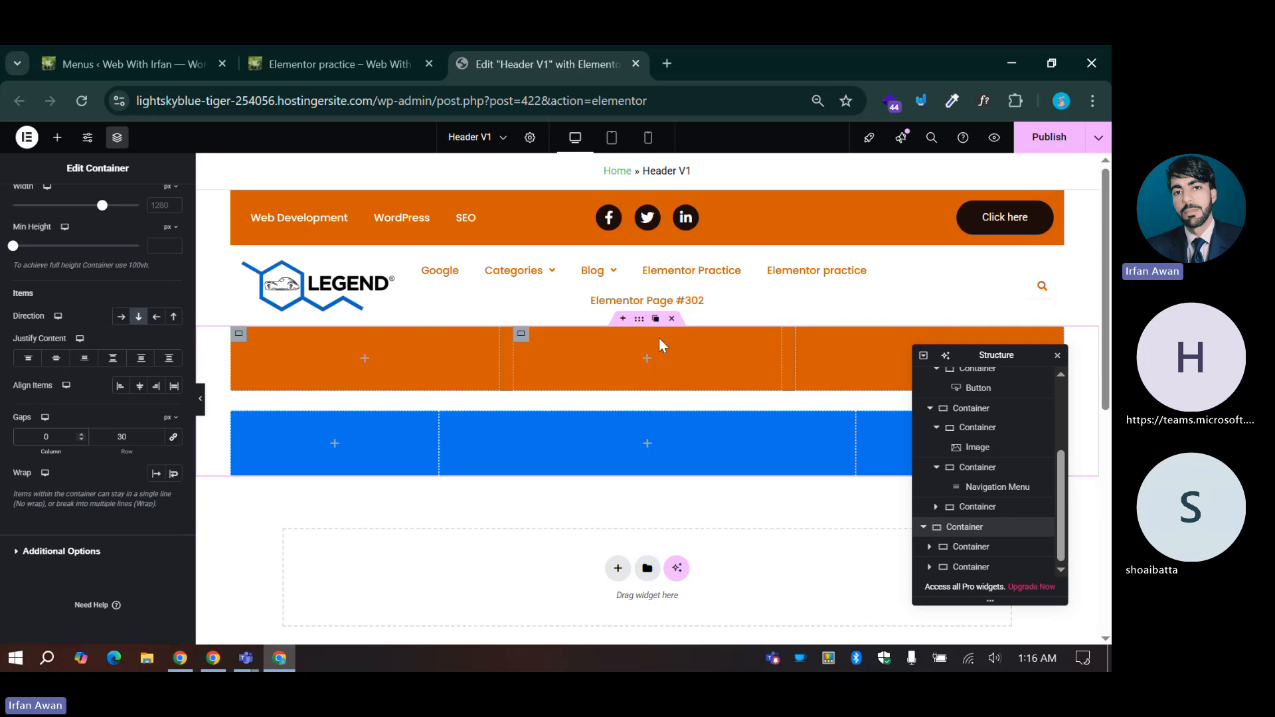
Step: Try linked 30 px column and row gaps on the lower outer container, and reset both to 0
click(174, 438)
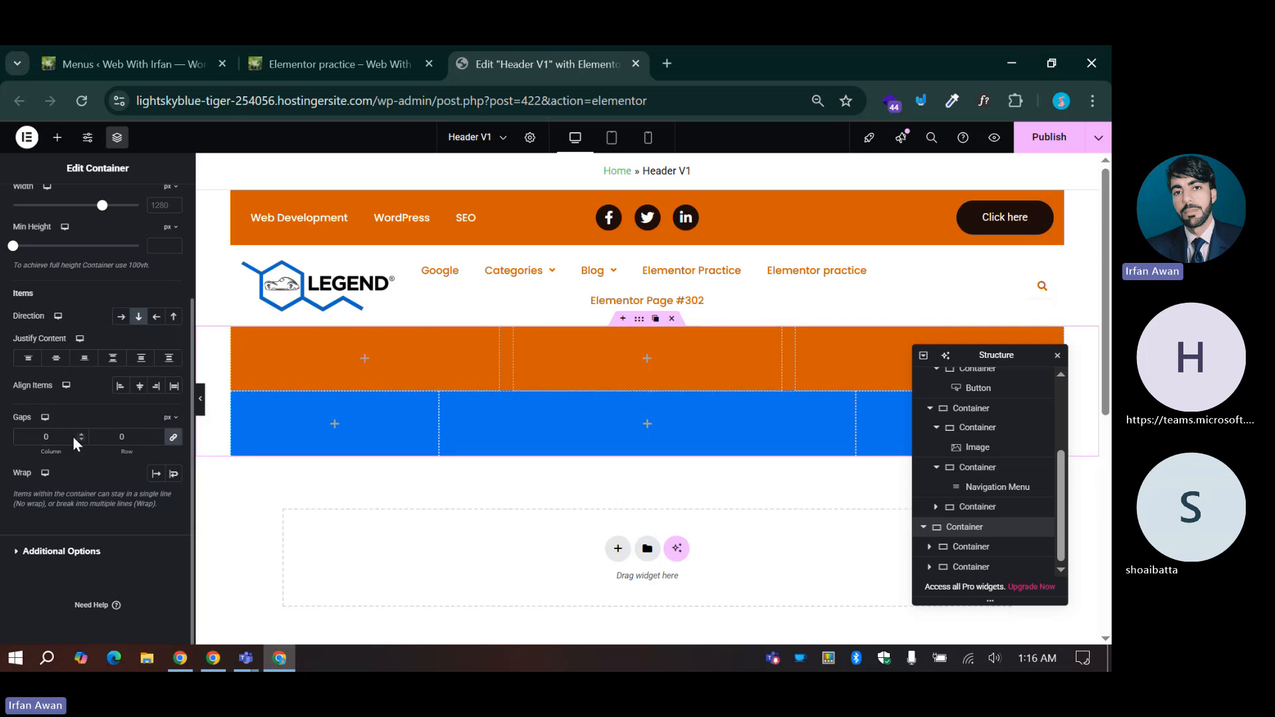
text(3)
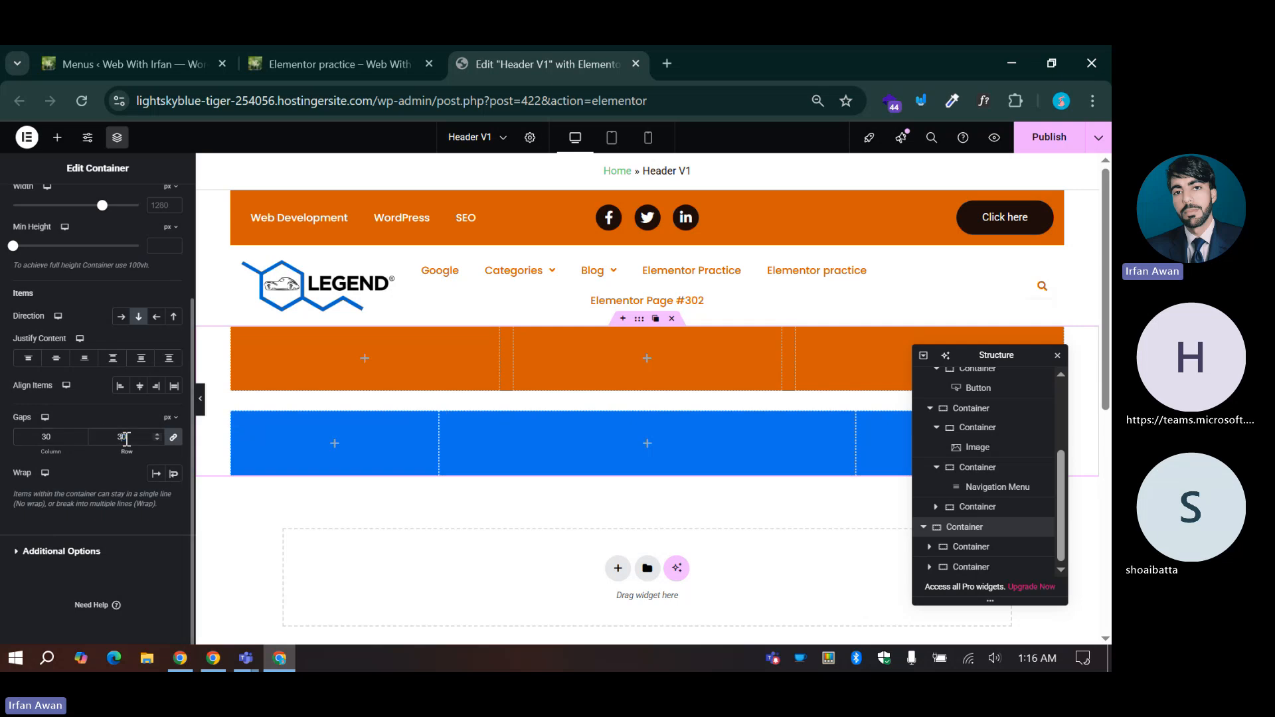
key(BackSpace)
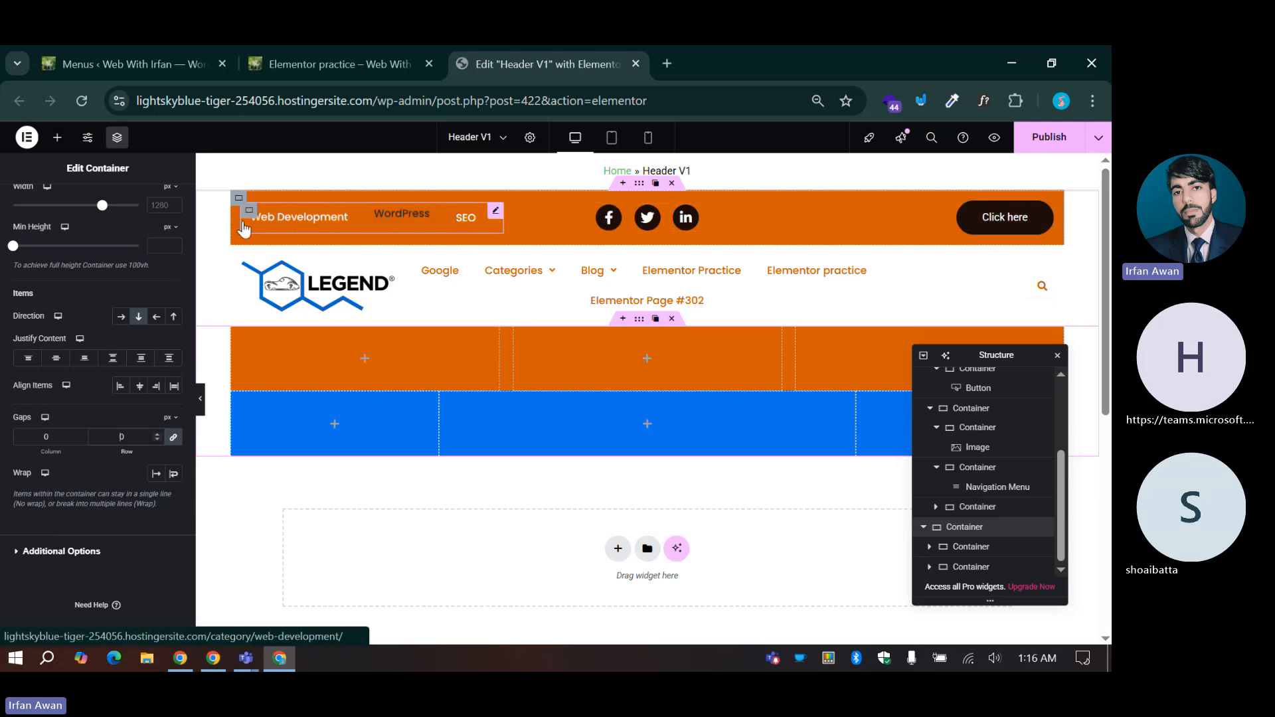
Step: Check the top header row's layout settings, and set the lower orange inner row's linked column and row gaps to 0
click(239, 199)
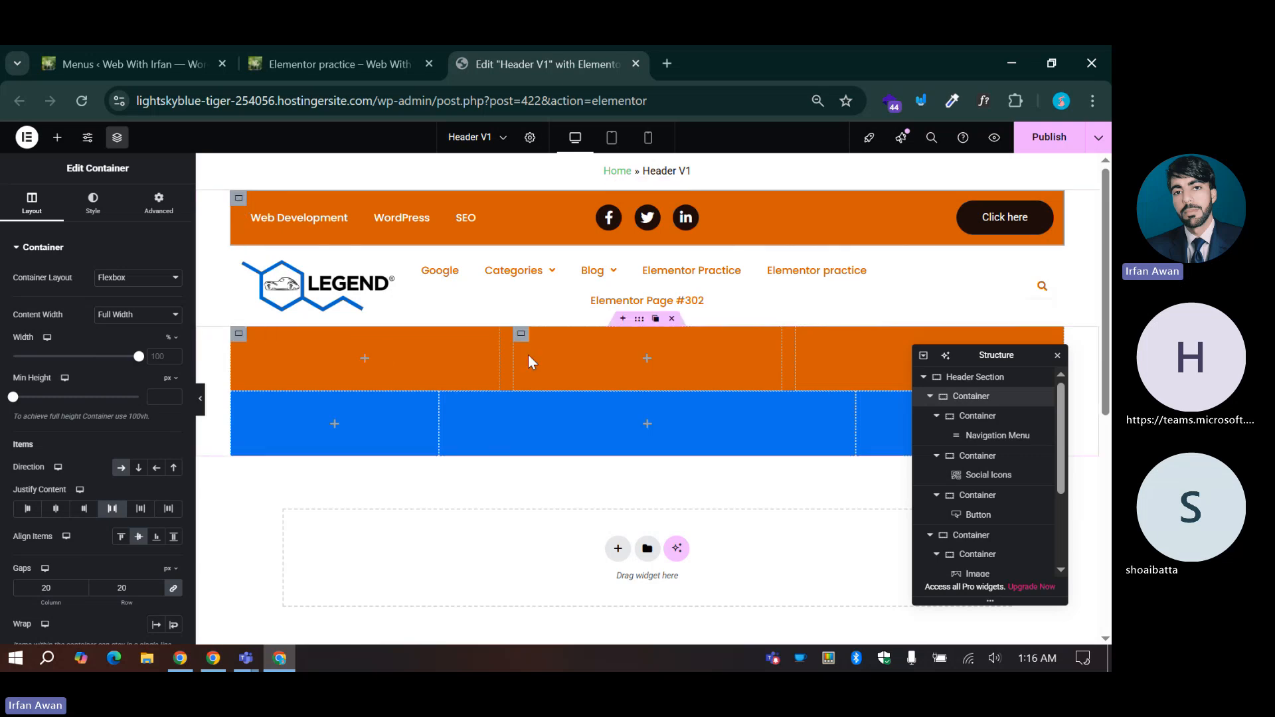
scroll(983, 538, down, 5)
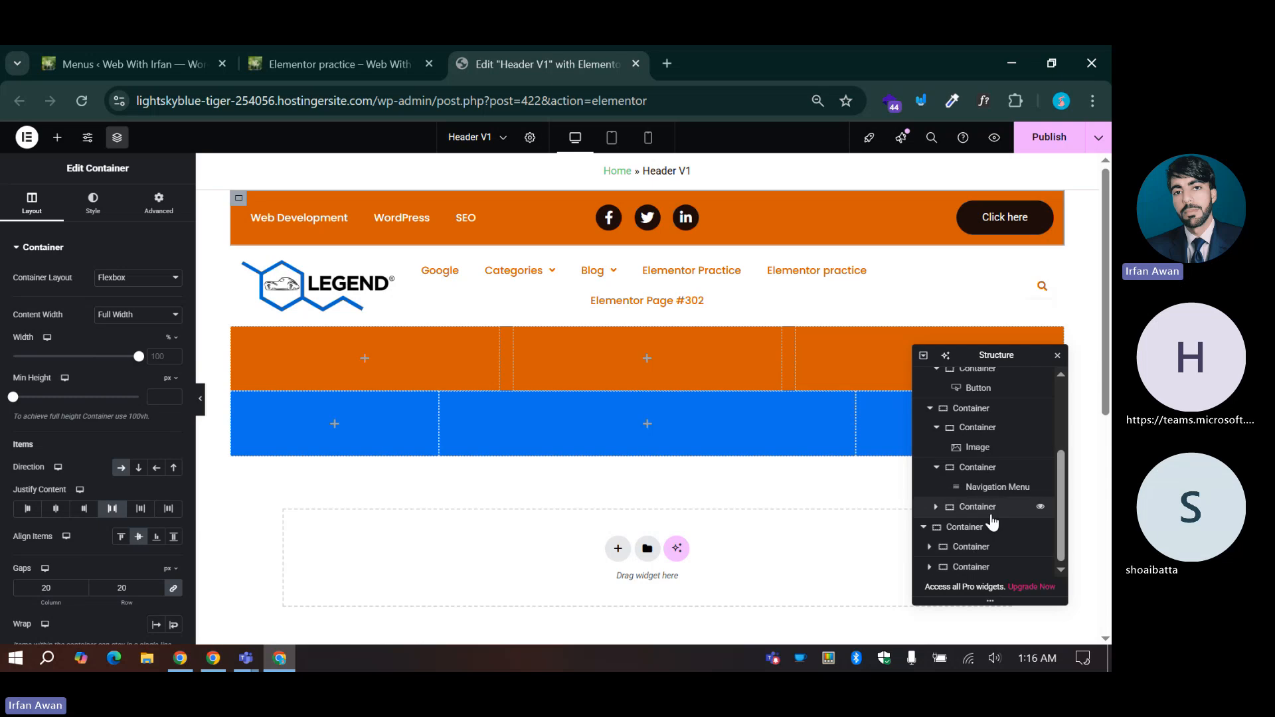
click(990, 551)
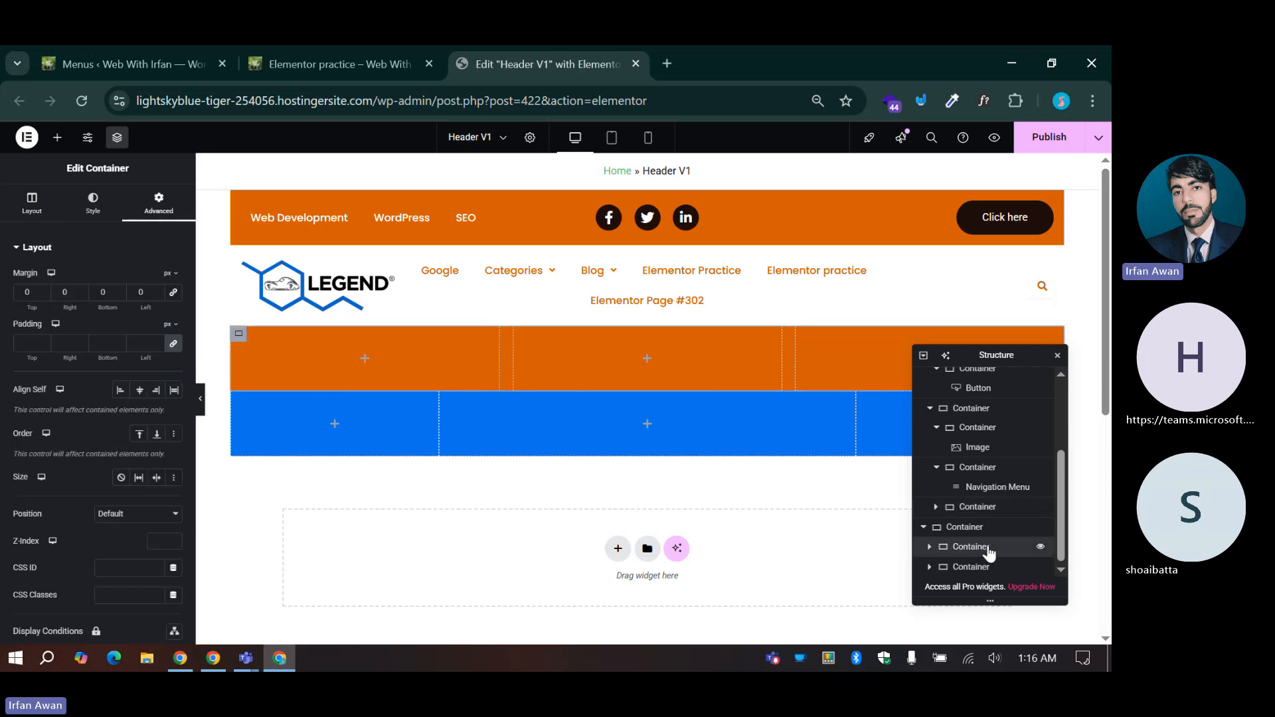
scroll(54, 609, up, 4)
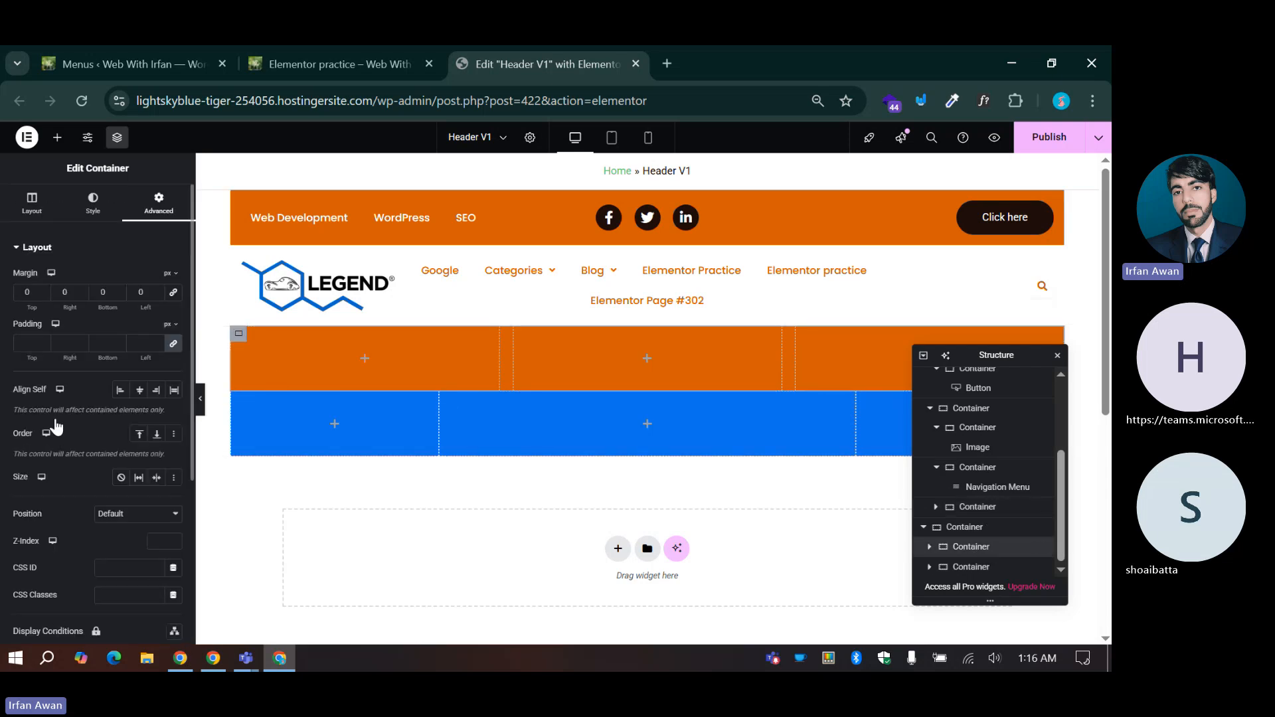
click(35, 211)
scroll(40, 488, down, 5)
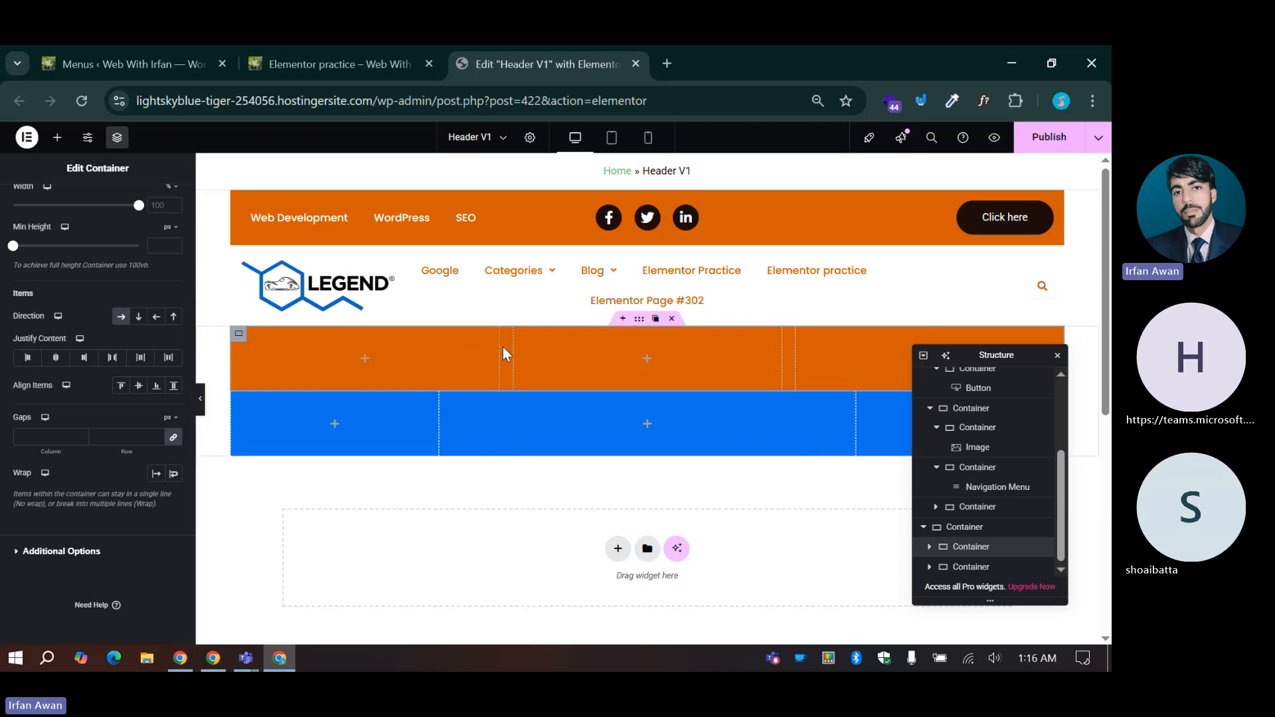
click(126, 437)
text(0)
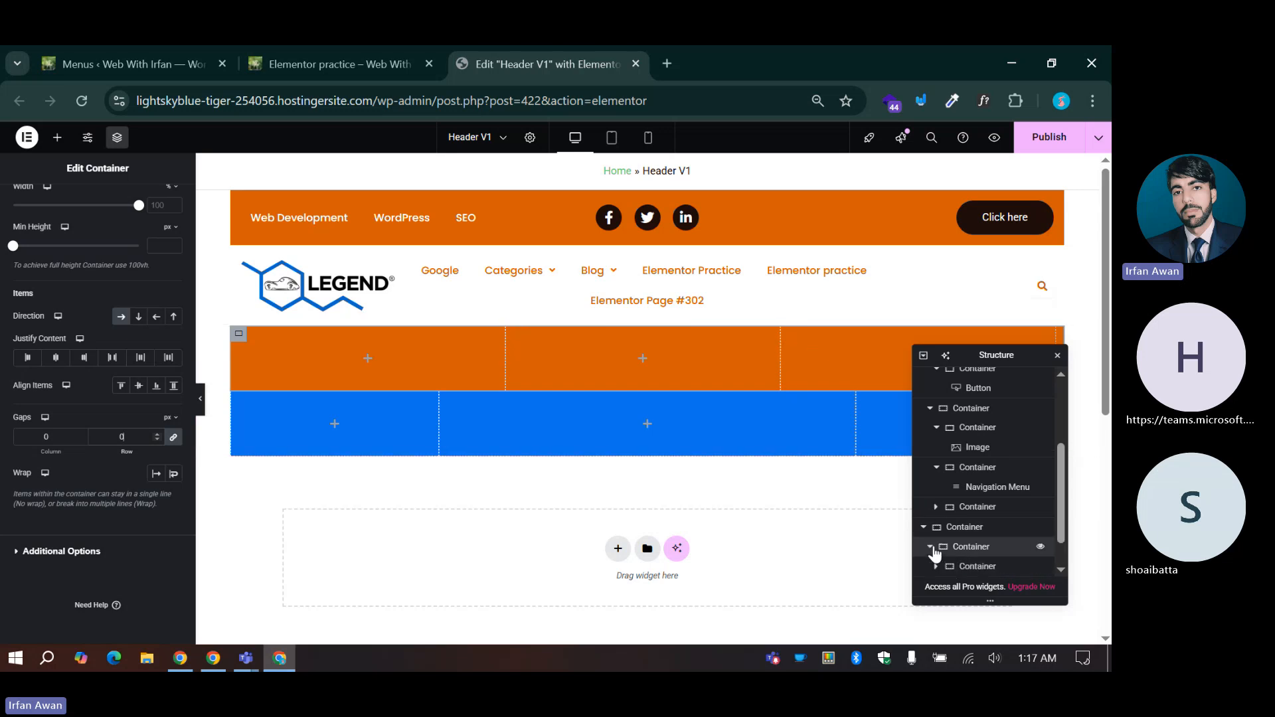
Step: Expand the orange inner row in the structure, try linked 30 px gaps on it, and reset them to 0
click(930, 547)
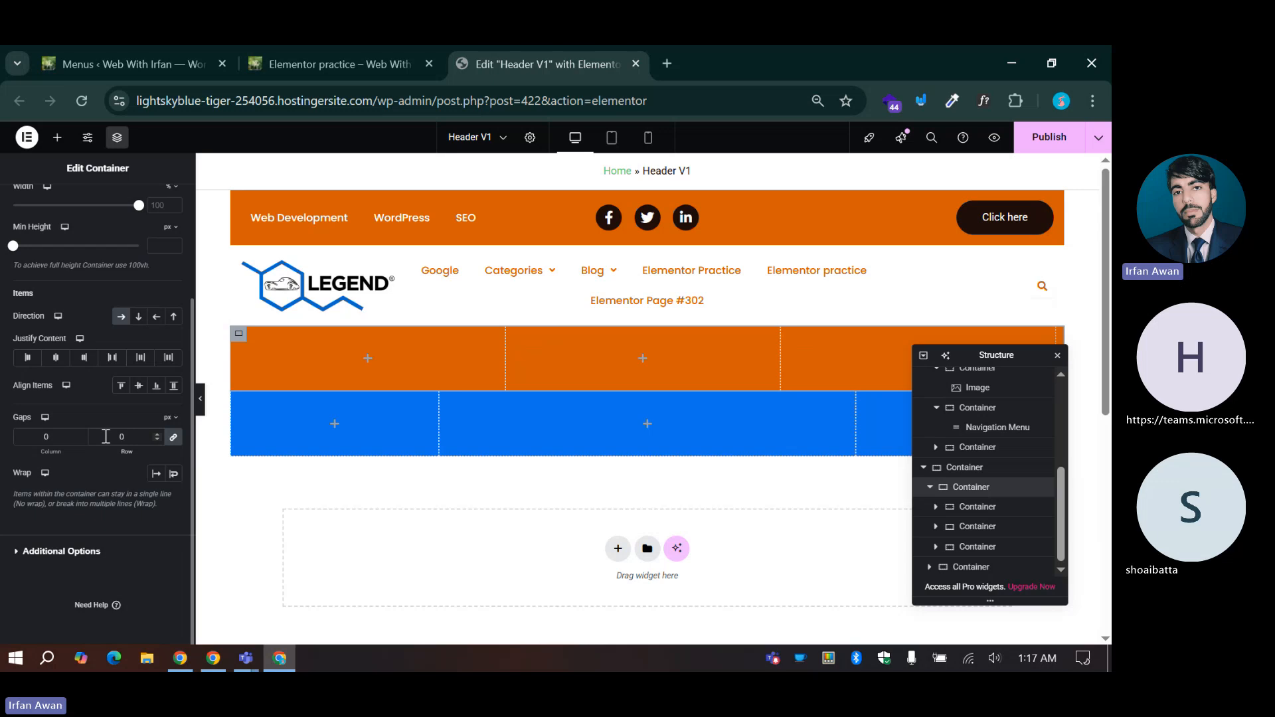
text(3)
key(BackSpace)
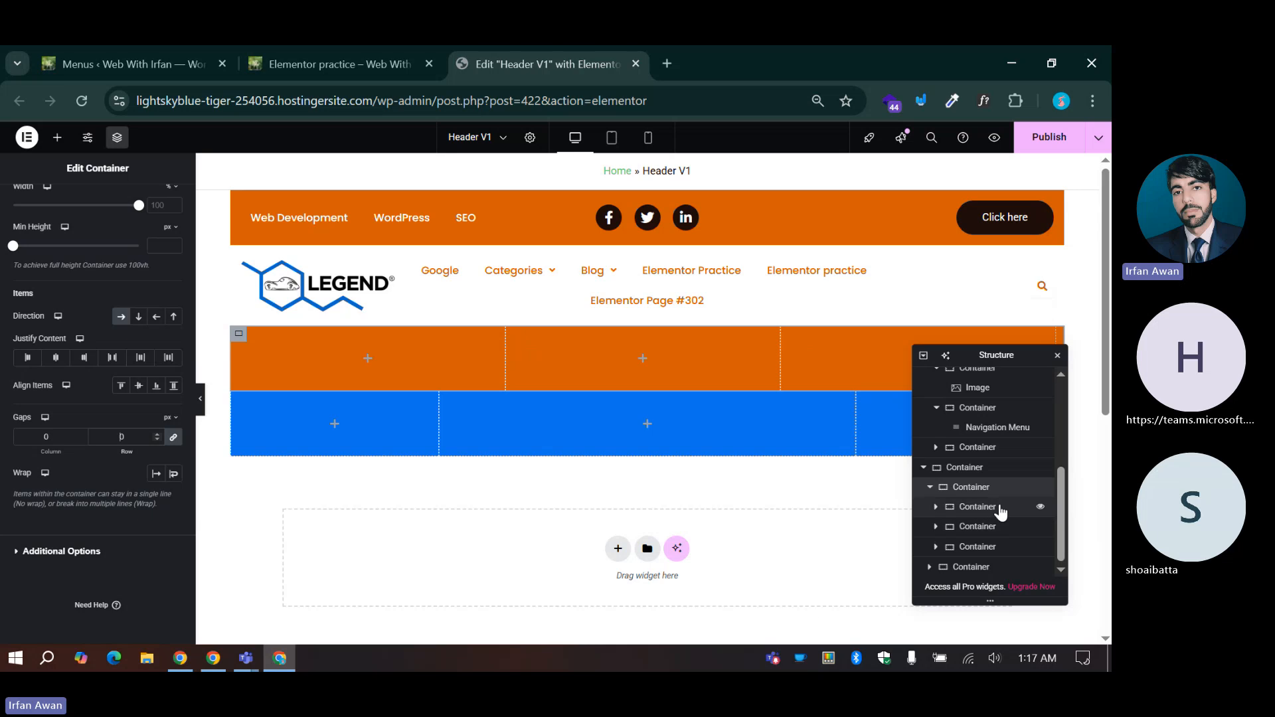
Step: Give the first column of the orange inner row a 20 px right margin
click(1001, 509)
click(158, 202)
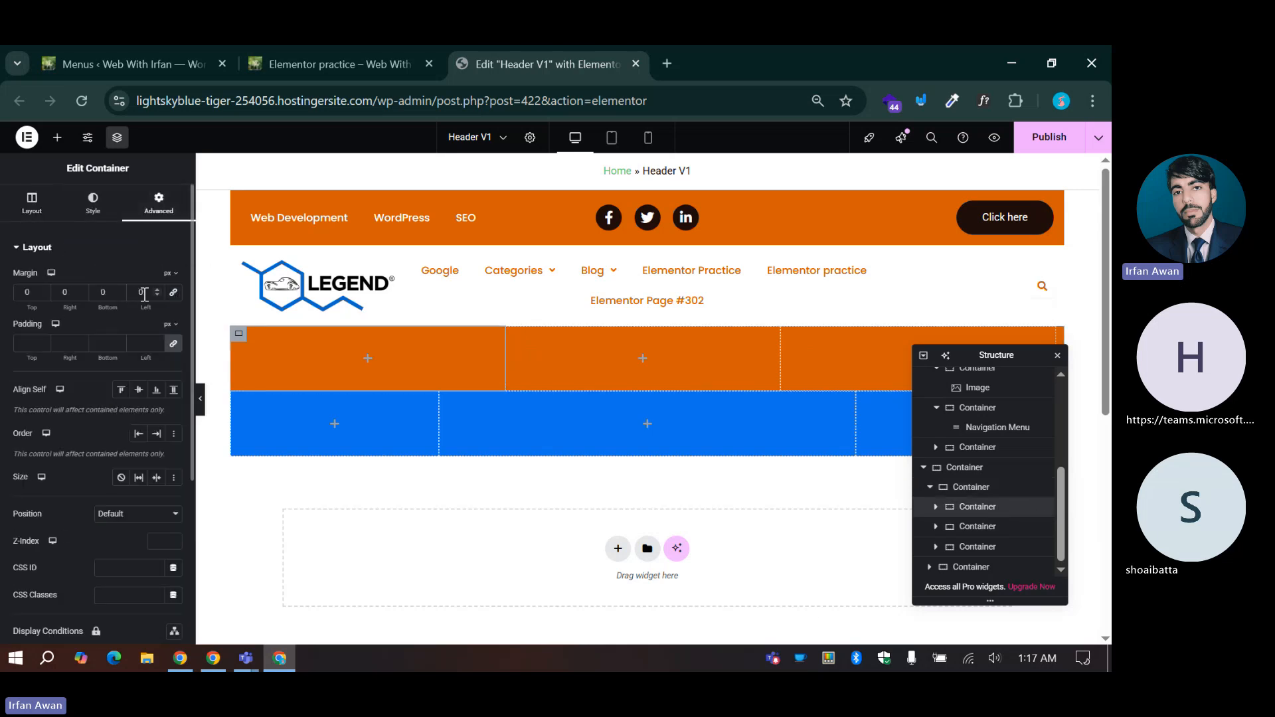
text(2)
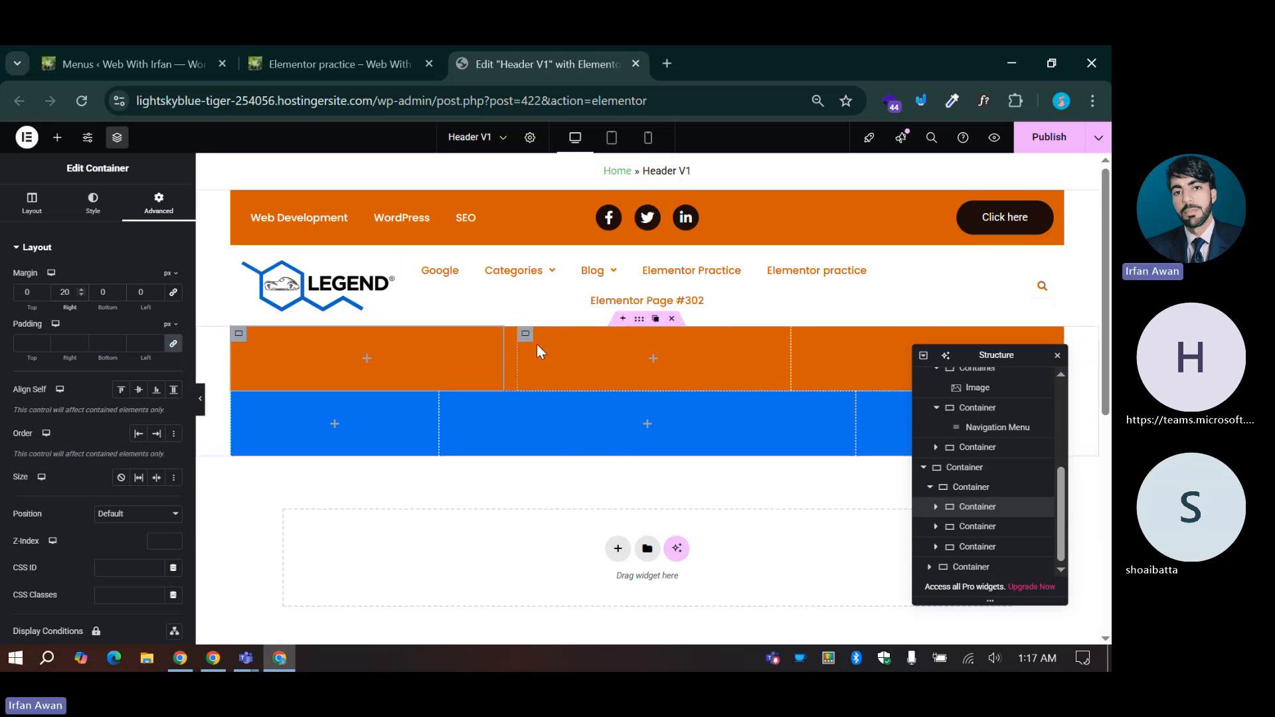
Step: Unlink the second orange column's margin values, try a 20 px right margin, and reset it to 0
click(525, 334)
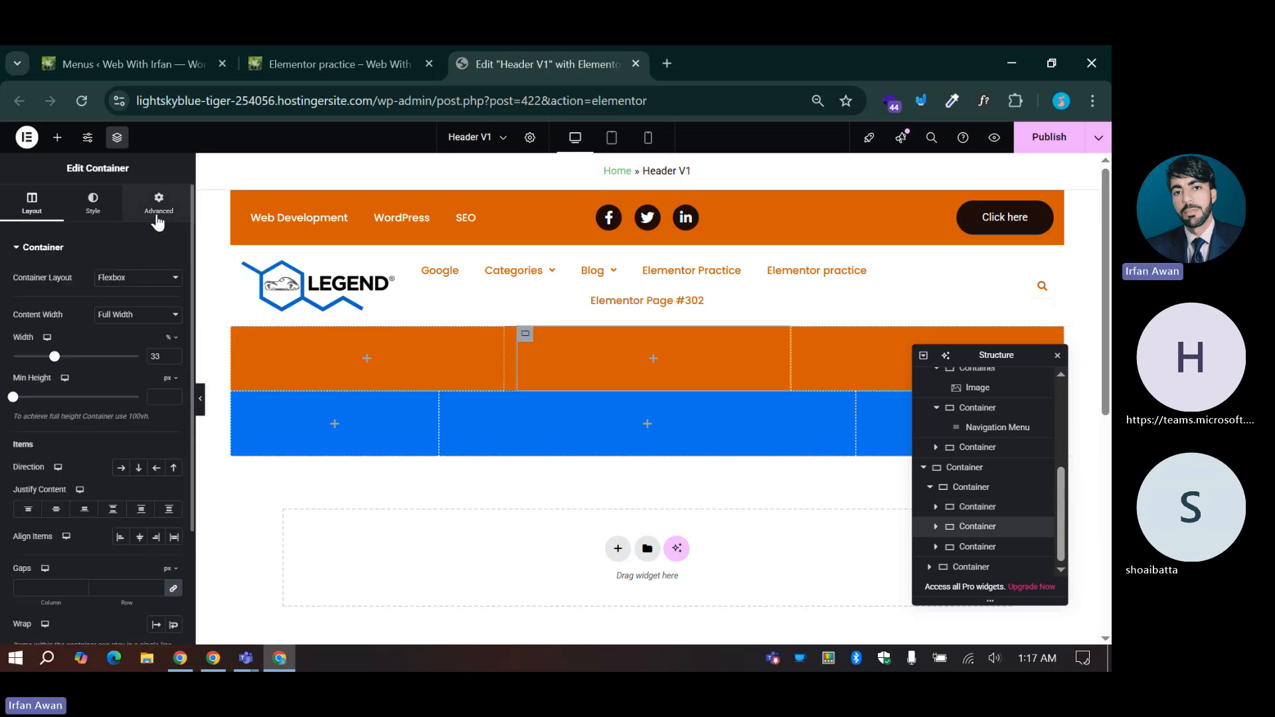
click(157, 219)
click(174, 290)
click(59, 296)
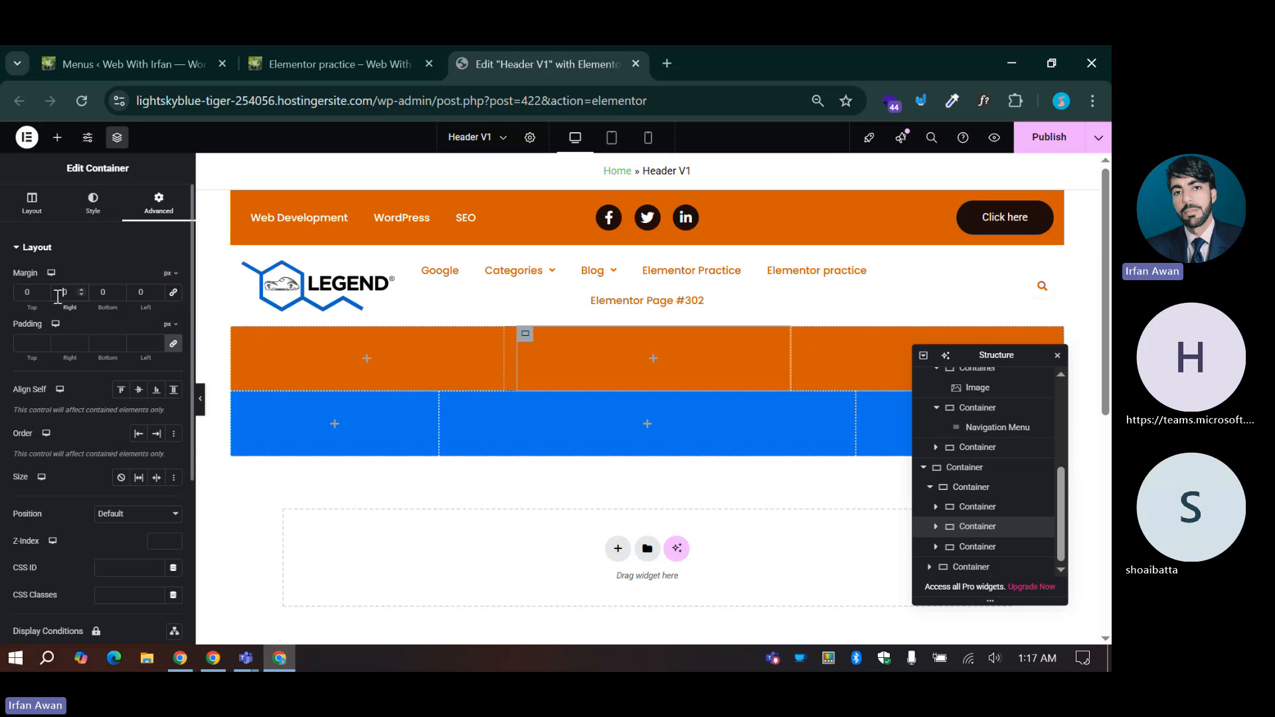
text(2)
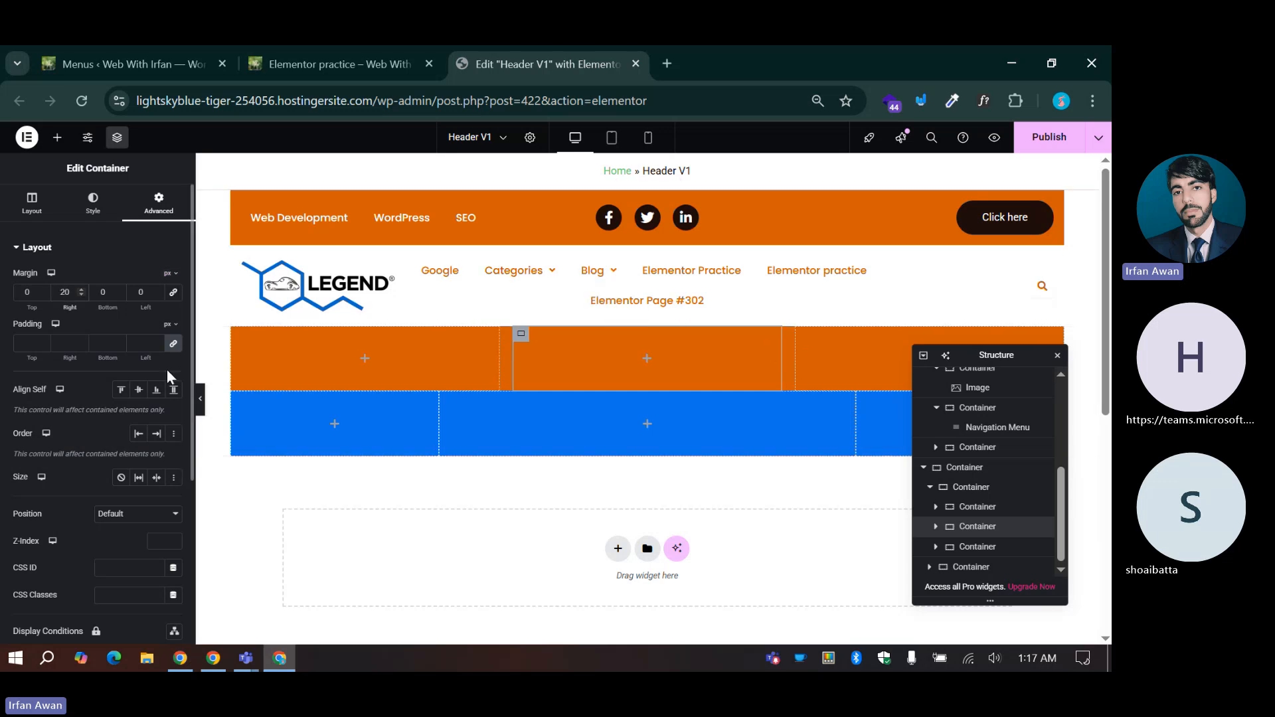
key(BackSpace)
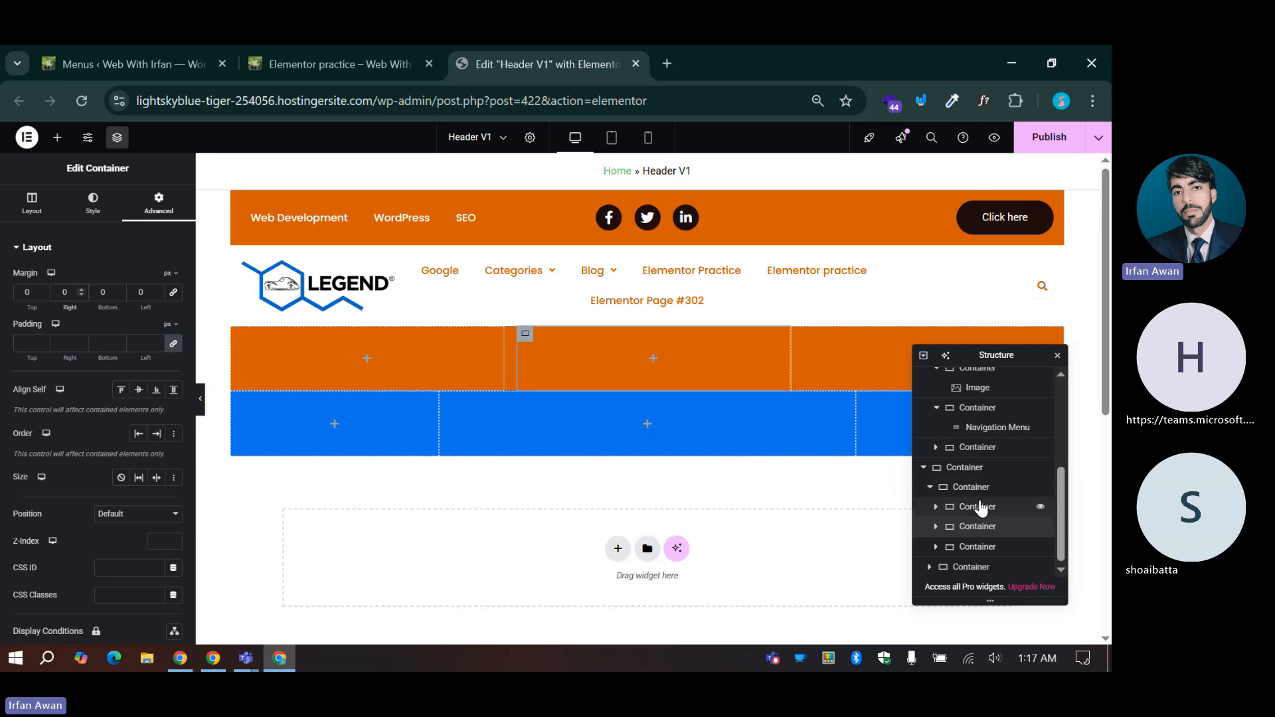
Step: Reset the first orange column's right margin to 0
click(980, 508)
click(64, 292)
text(20)
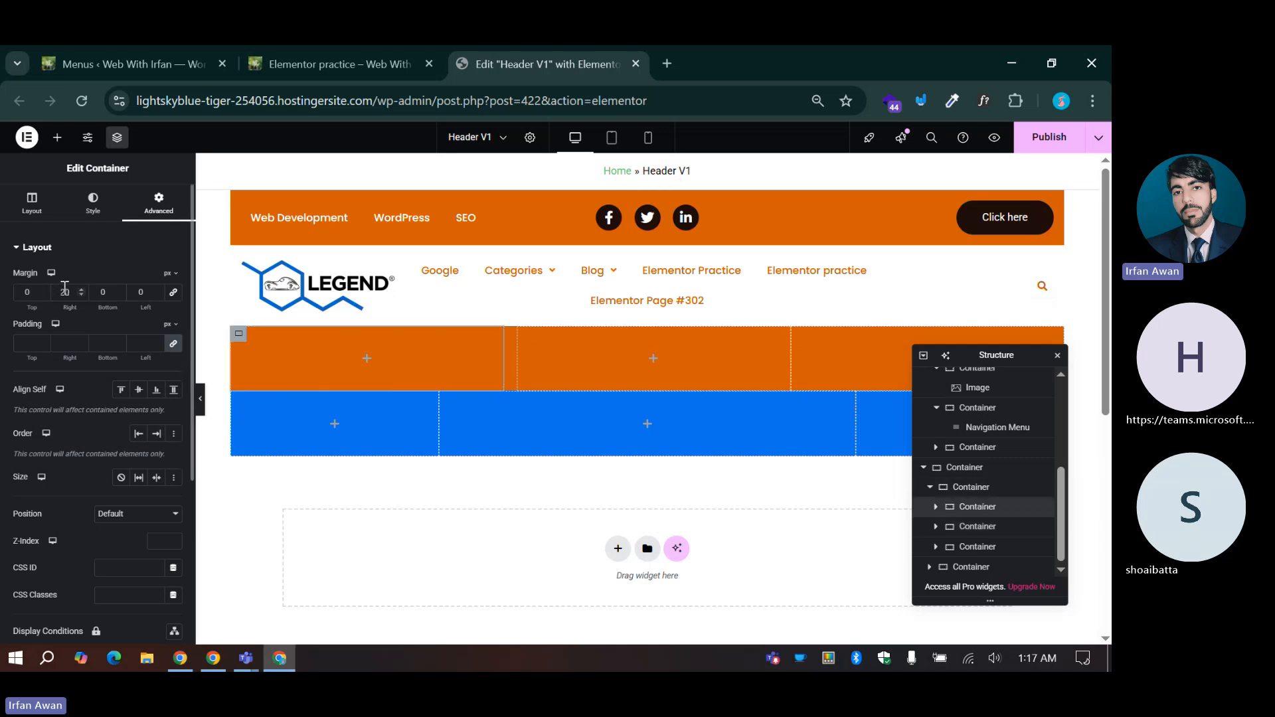
key(BackSpace)
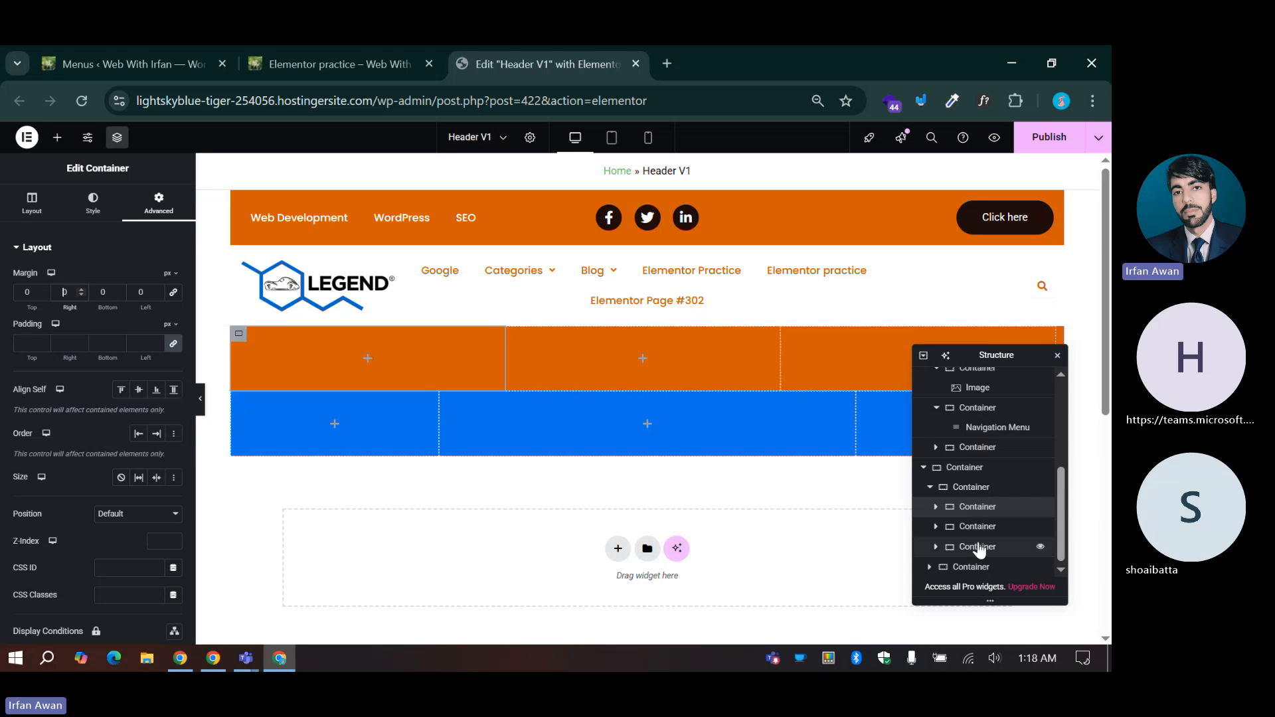
Step: Set the orange inner row's linked column and row gaps to 20 px
click(969, 488)
scroll(153, 506, down, 3)
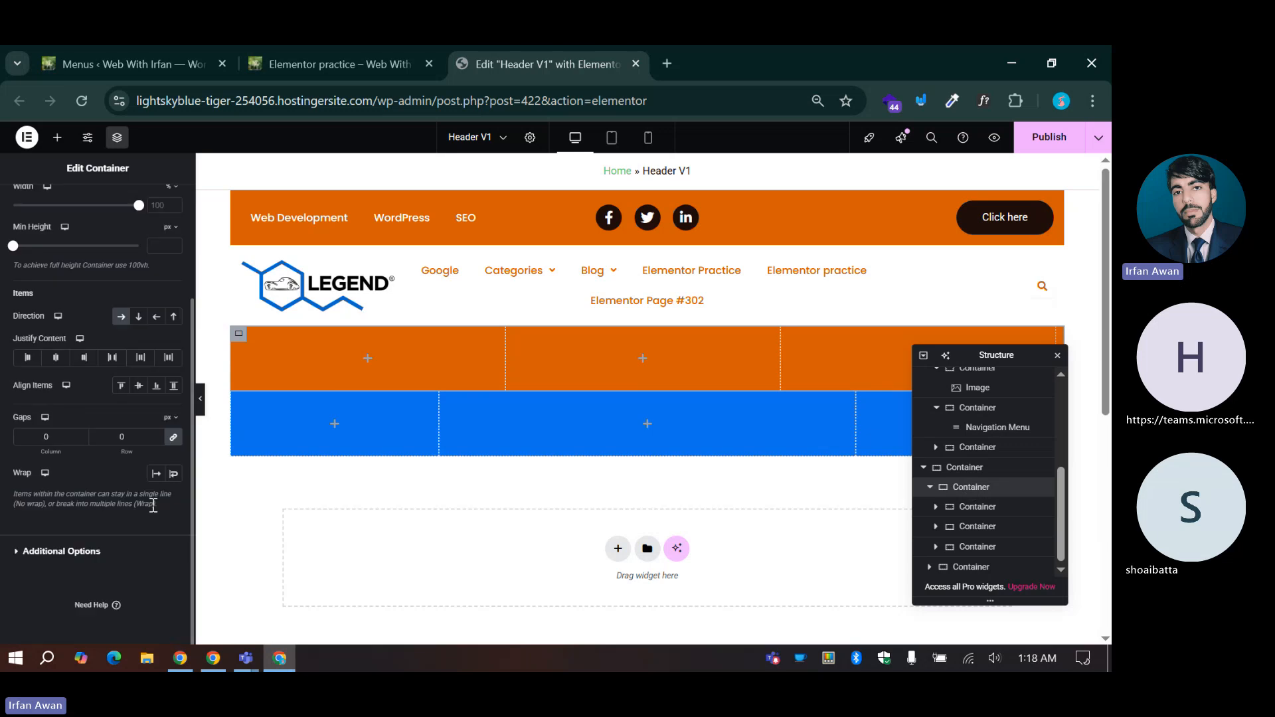
click(99, 435)
text(2)
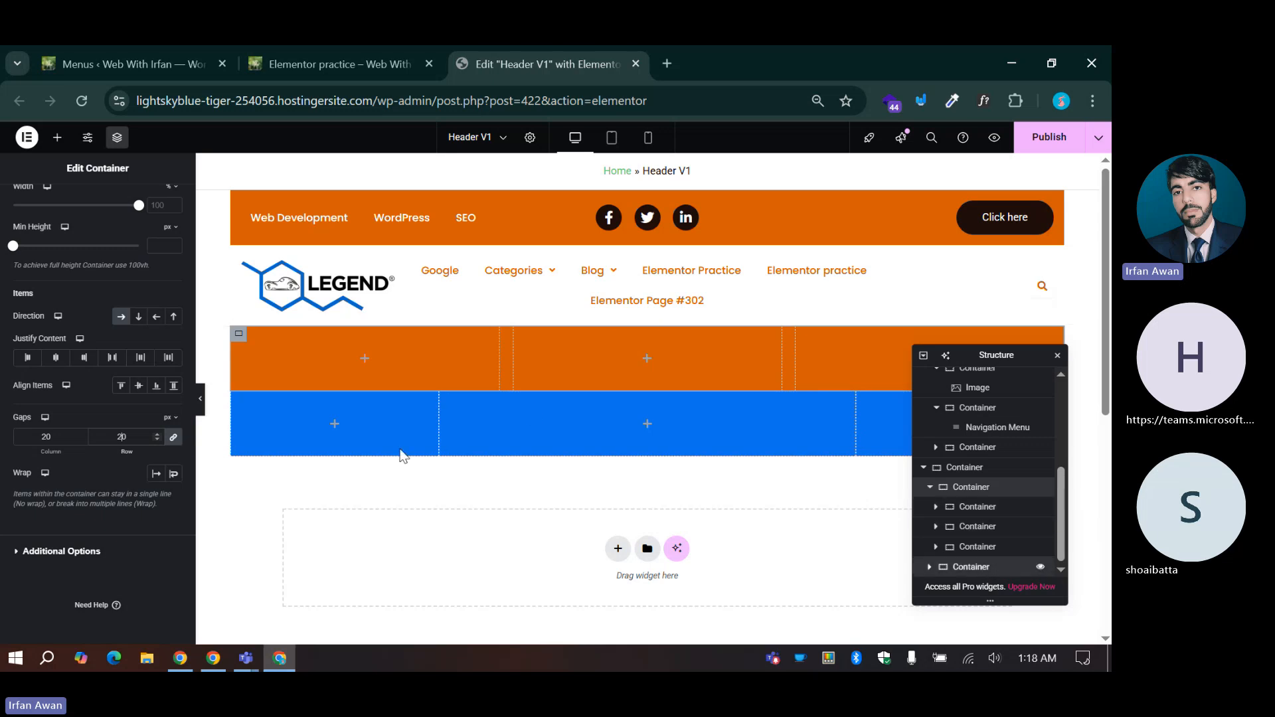
Step: Set the column and row gaps of the blue row's parent container to 20 px
click(981, 570)
scroll(39, 266, up, 4)
click(14, 210)
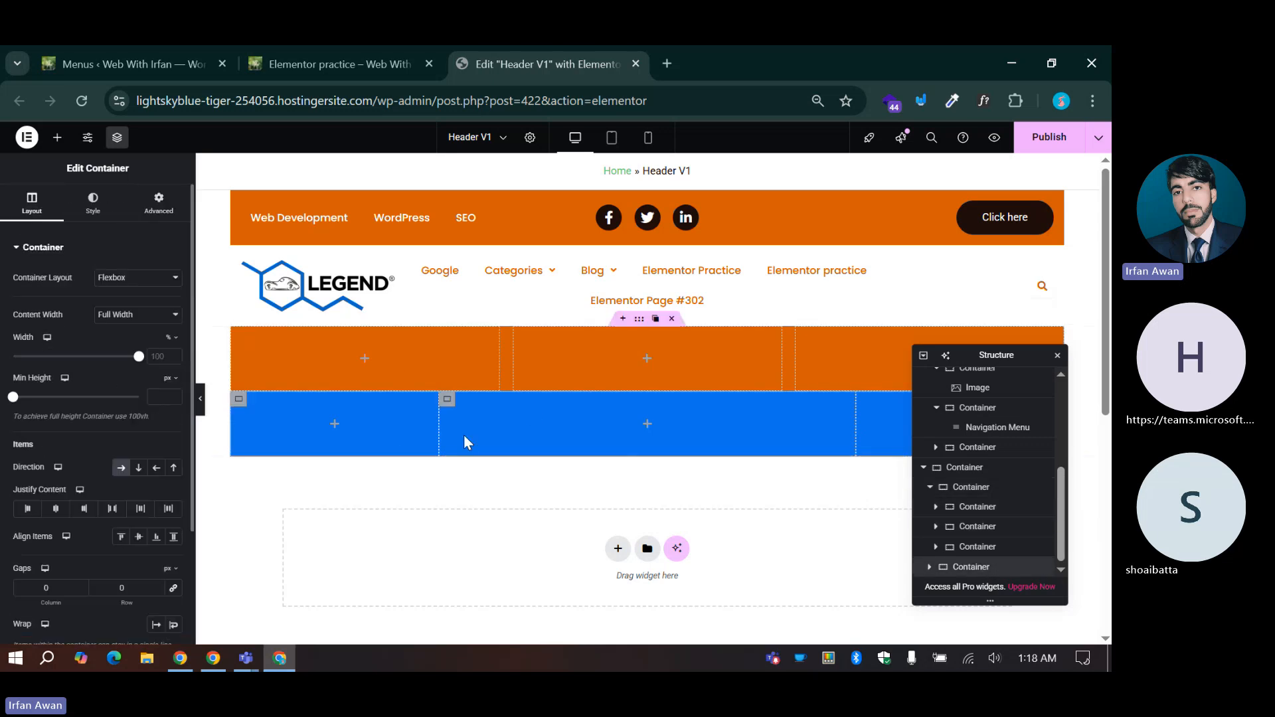
scroll(149, 455, down, 2)
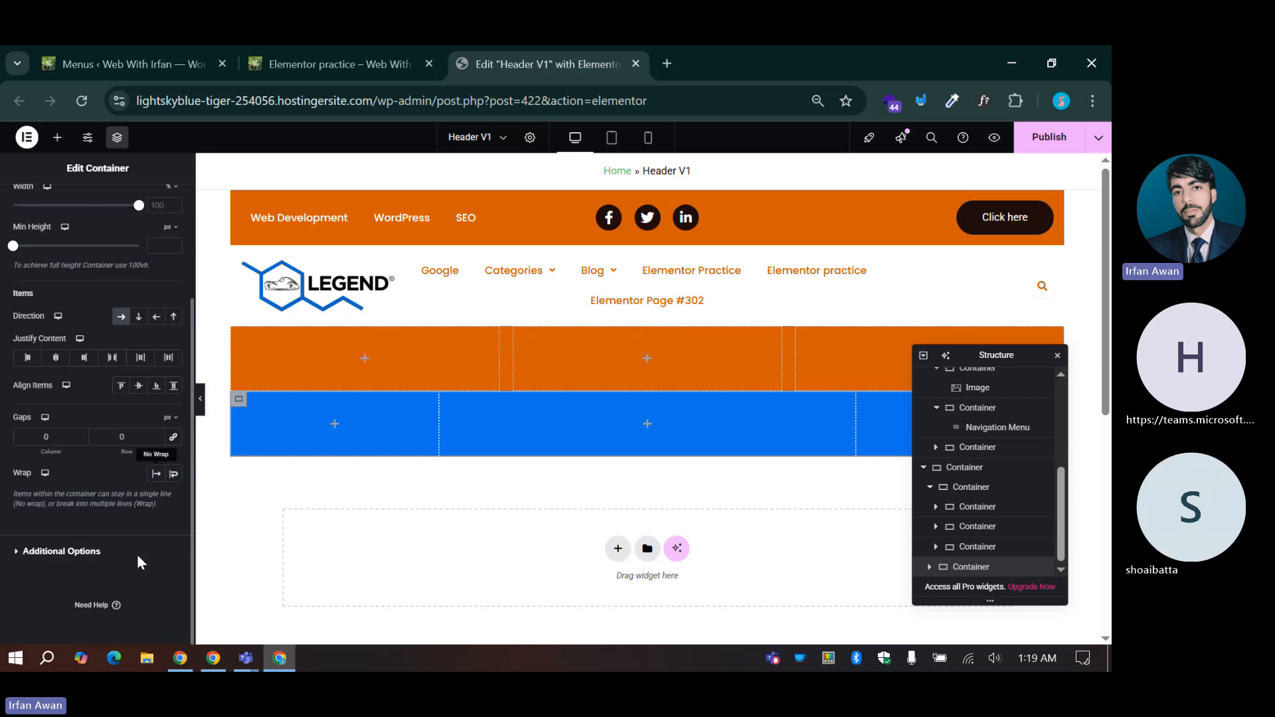
click(103, 438)
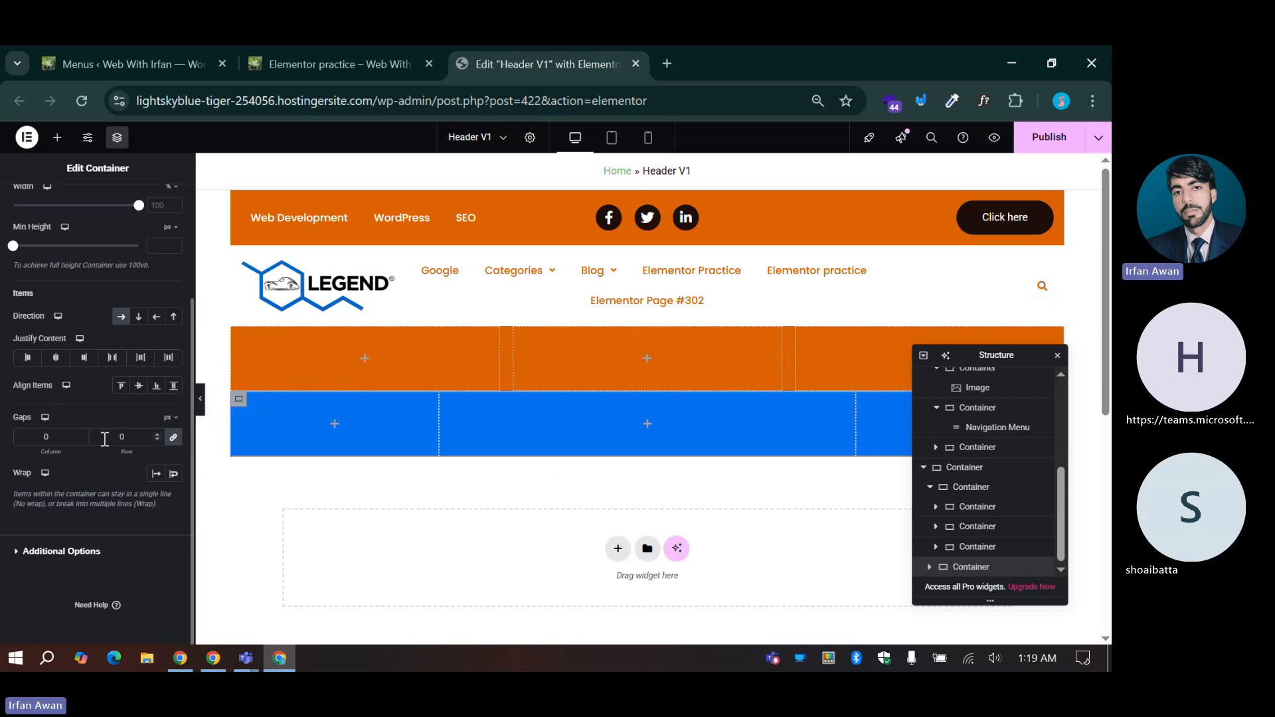
click(928, 568)
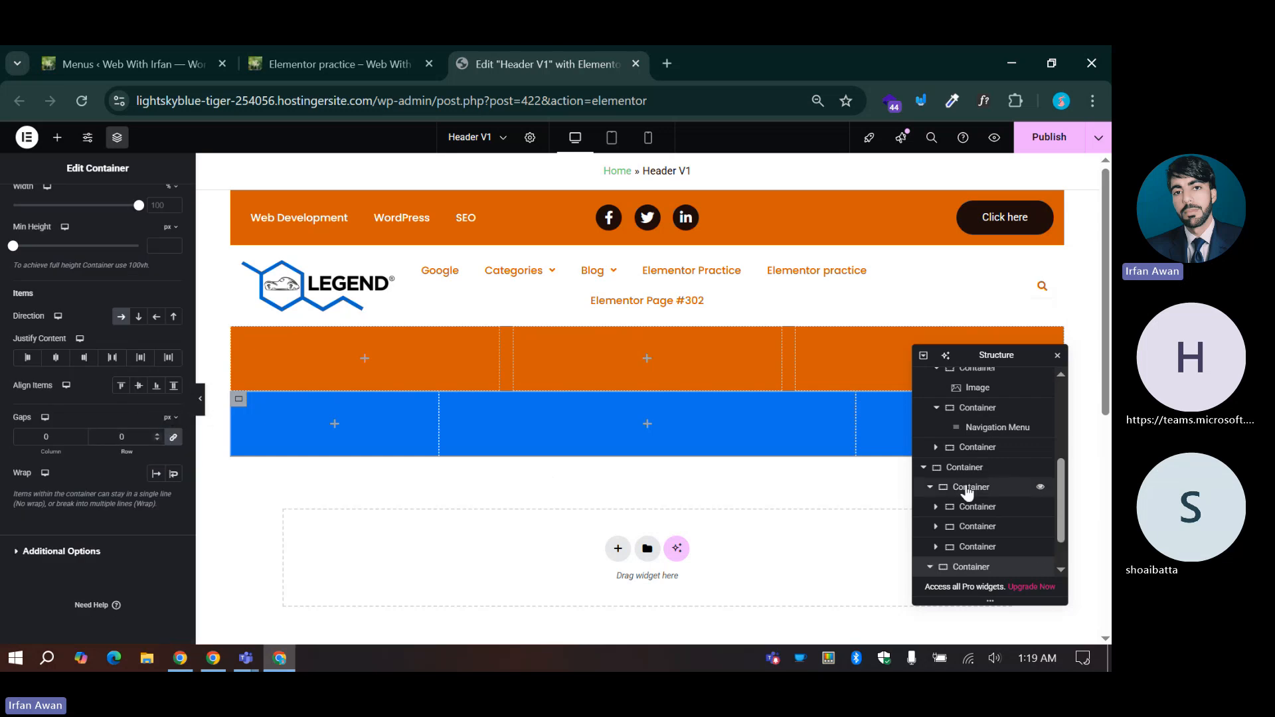
scroll(963, 505, down, 1)
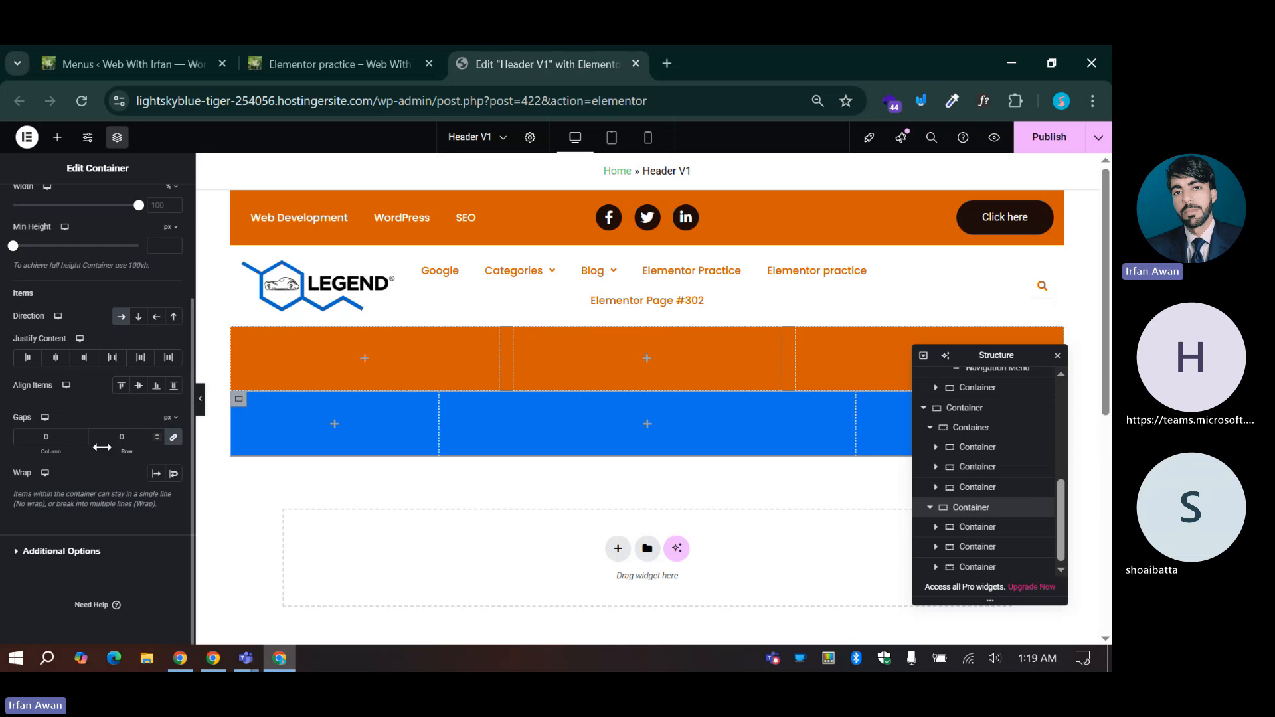
text(2)
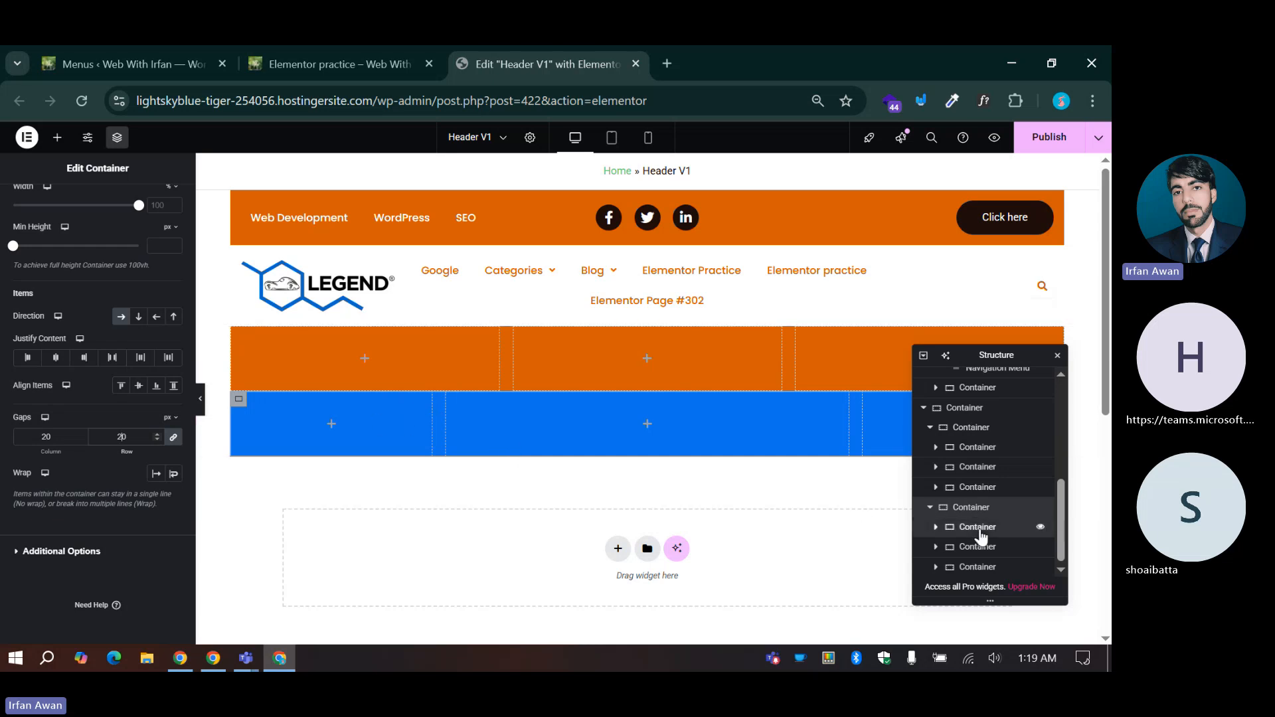
Step: Set the column and row gaps of the first container inside the blue row to 50 px
click(981, 536)
scroll(80, 332, down, 2)
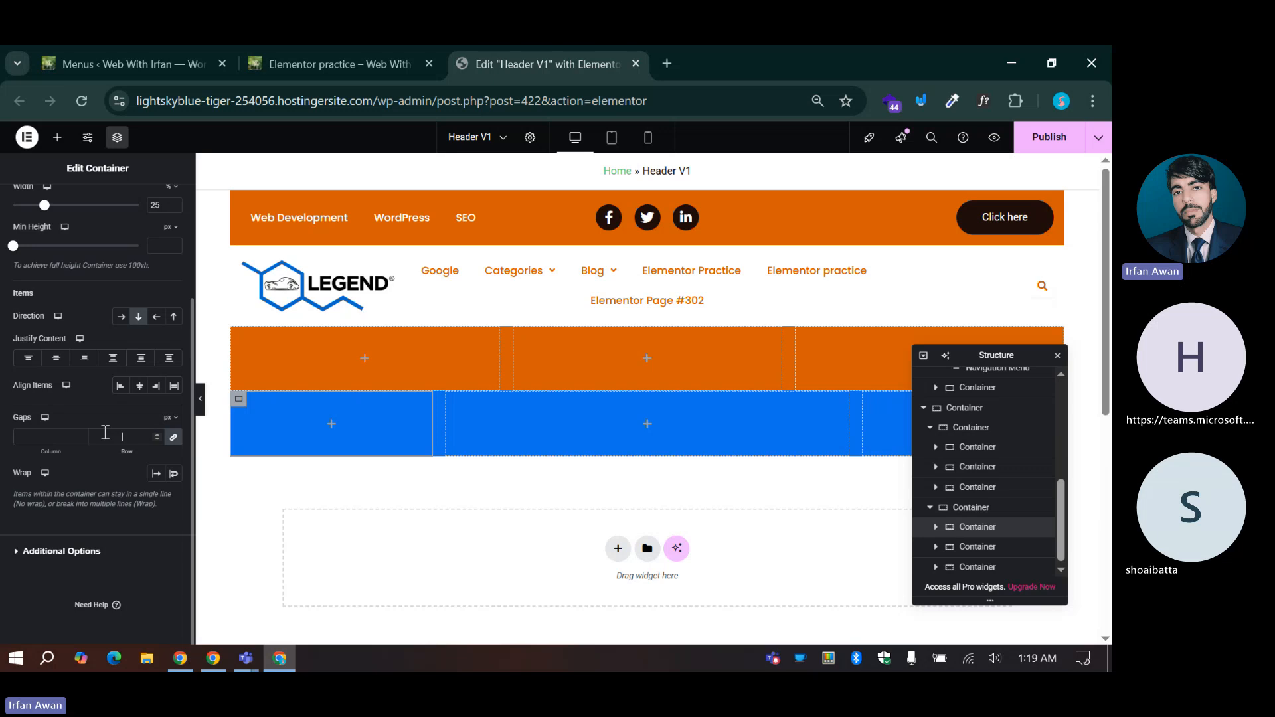
click(105, 433)
text(50)
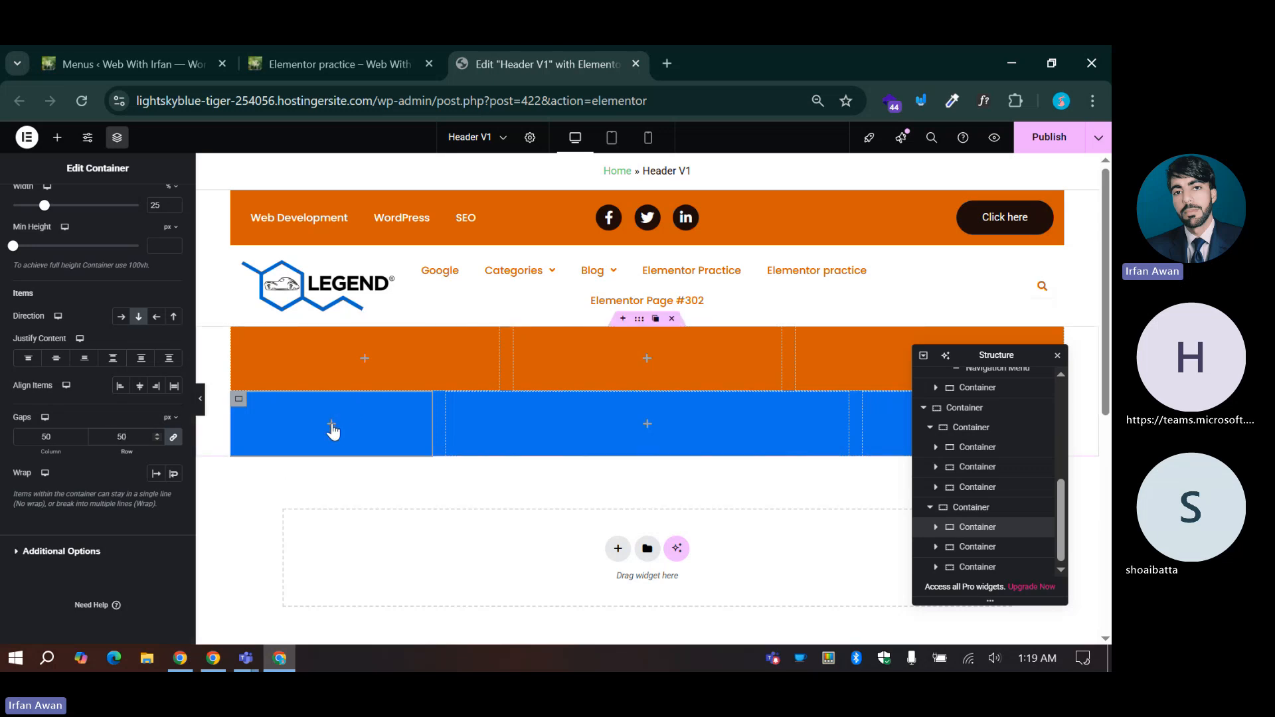
Step: Add a Heading widget to the first blue container and a Video widget below it
click(332, 425)
drag(53, 407, 294, 429)
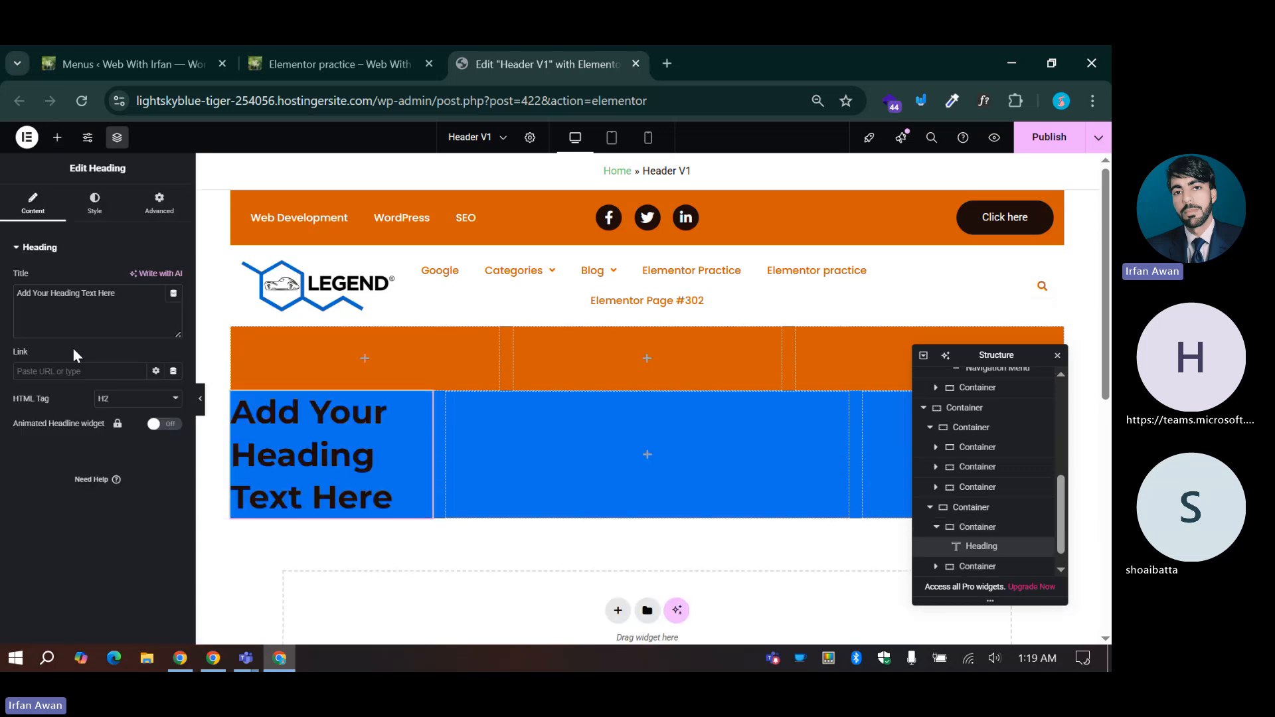
click(57, 137)
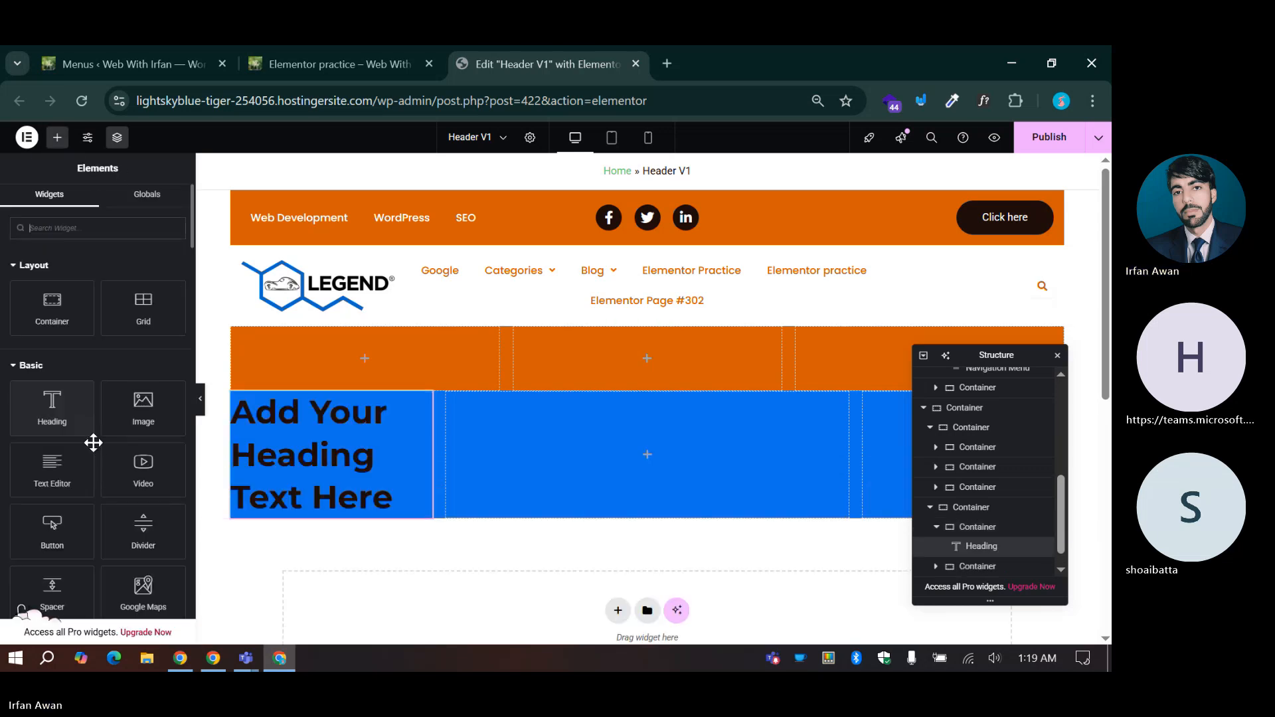
drag(143, 466, 282, 590)
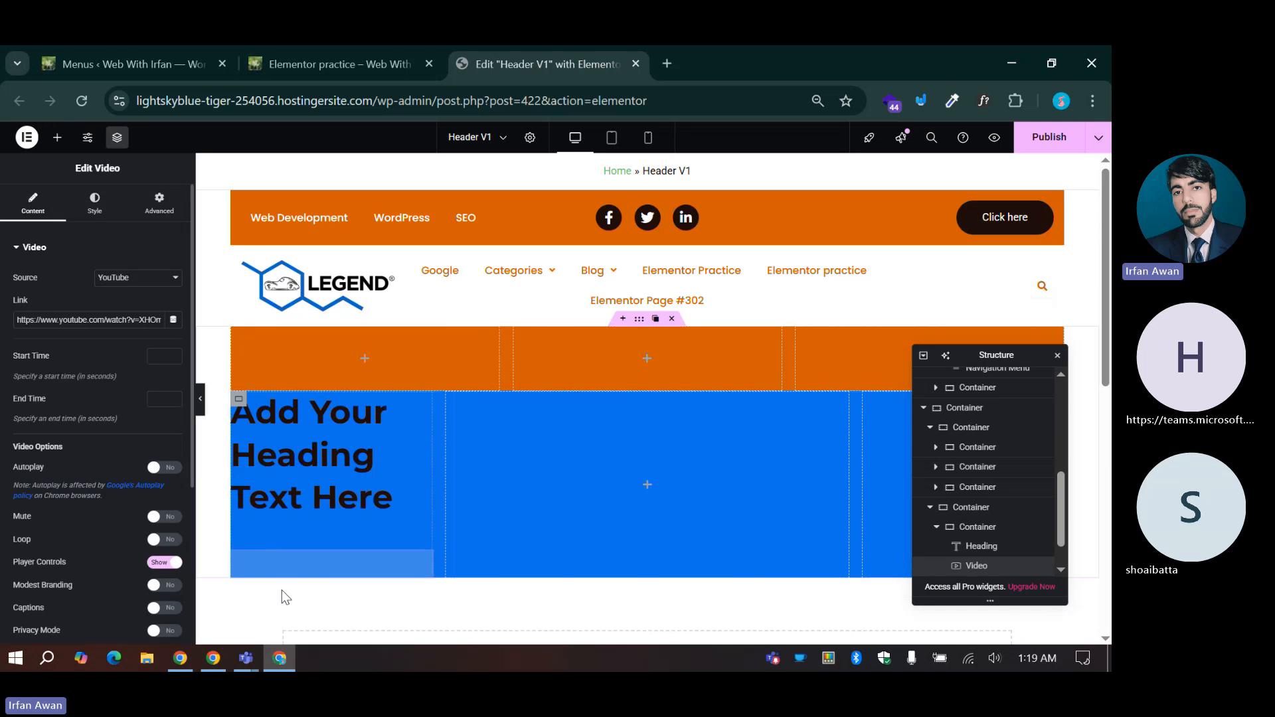
scroll(327, 475, down, 1)
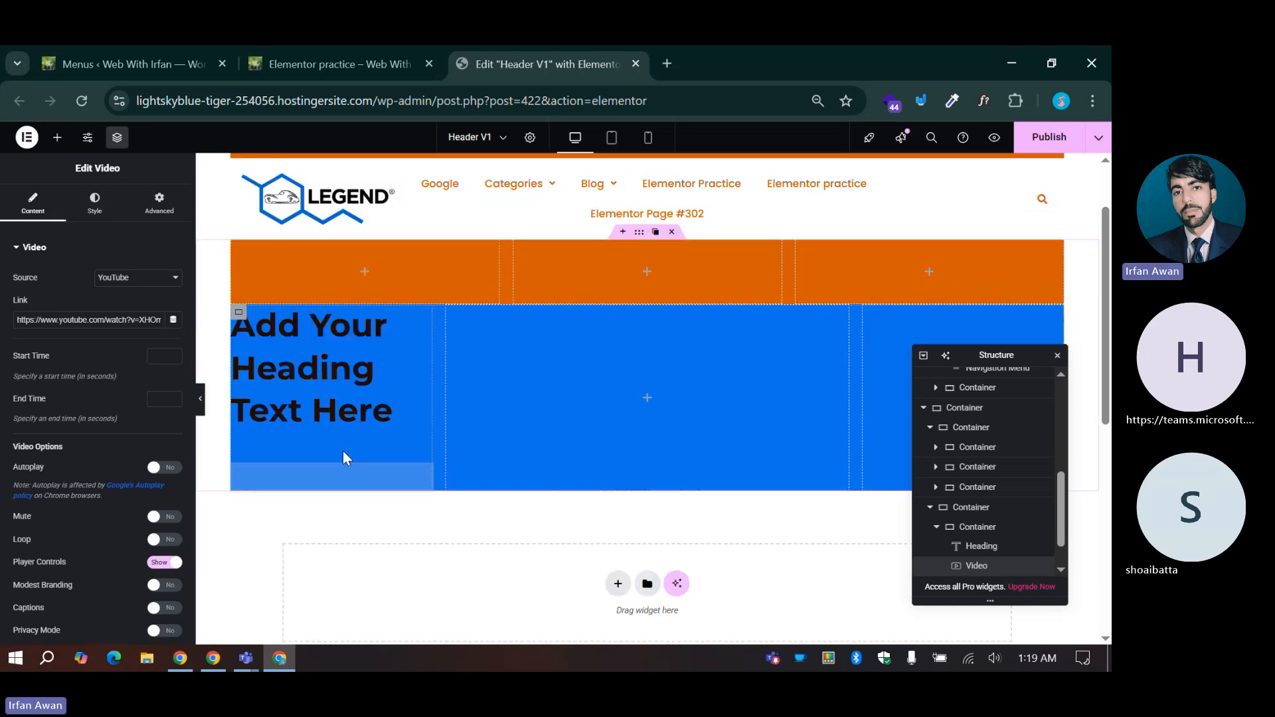
Step: Try gaps of 0, 50 and 20 px on the container holding the heading and video, and finish with 0 px
click(974, 531)
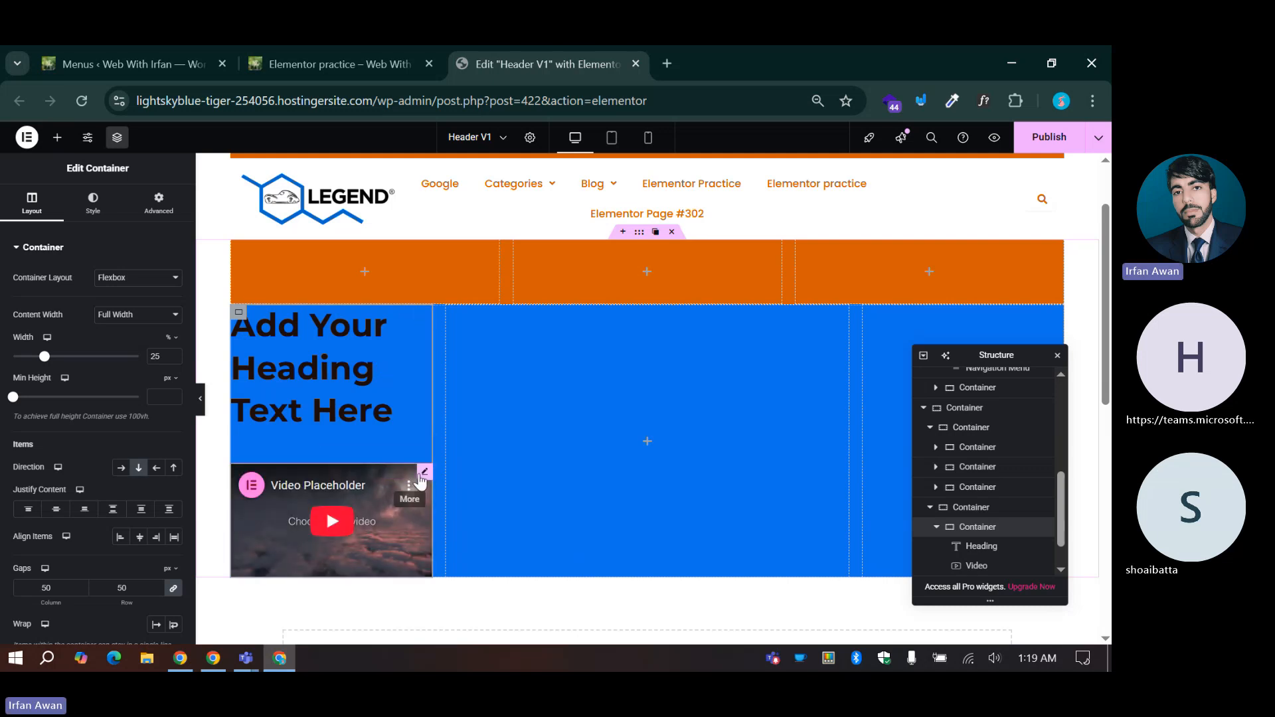
click(936, 526)
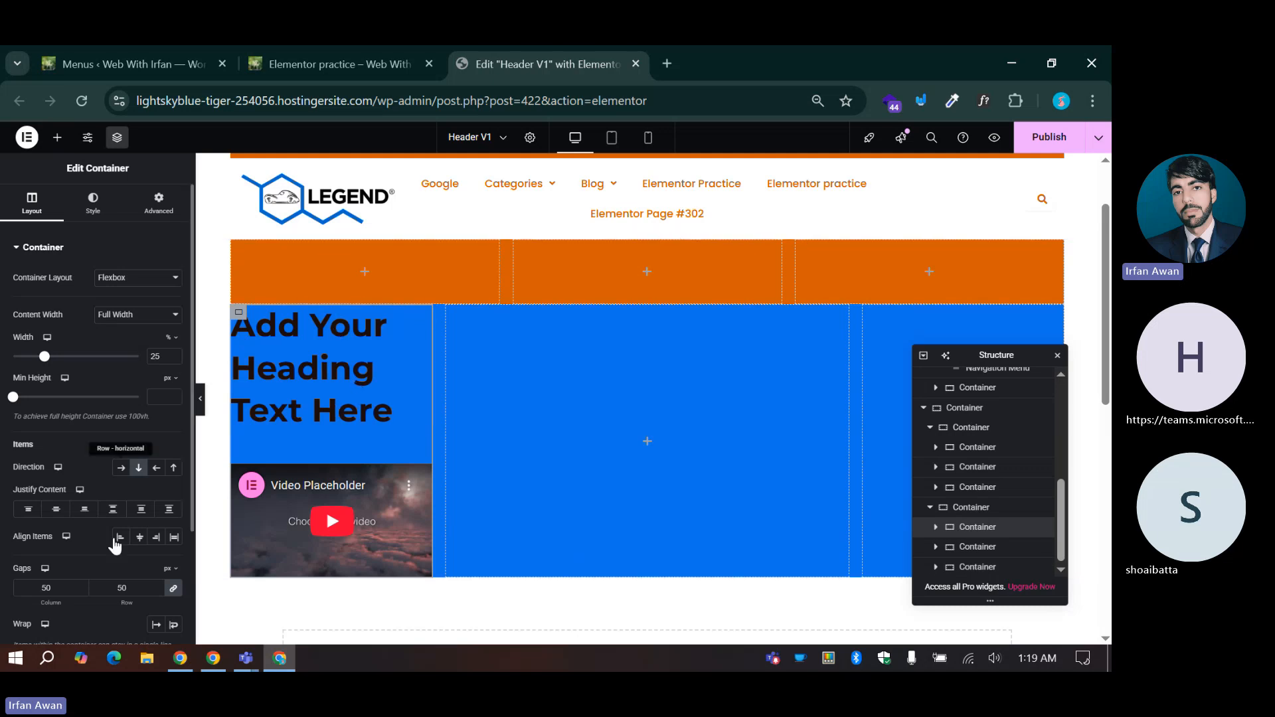
scroll(116, 504, down, 2)
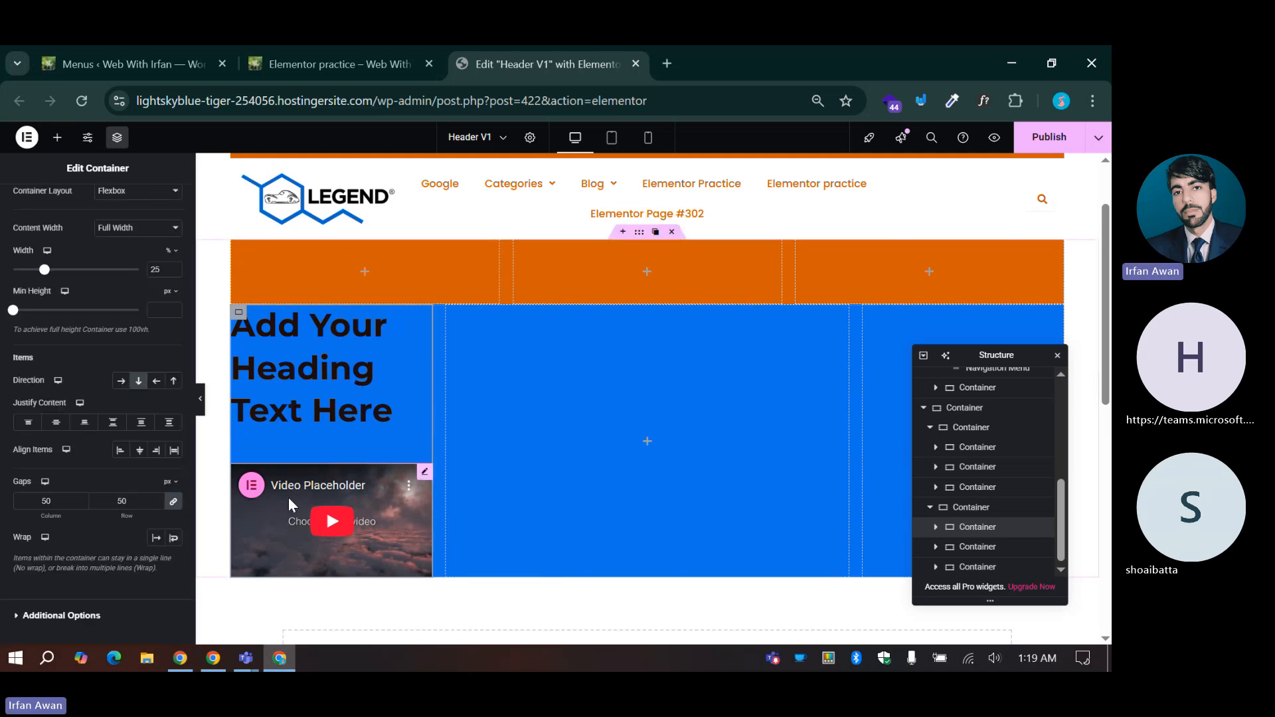
double_click(122, 502)
text(0)
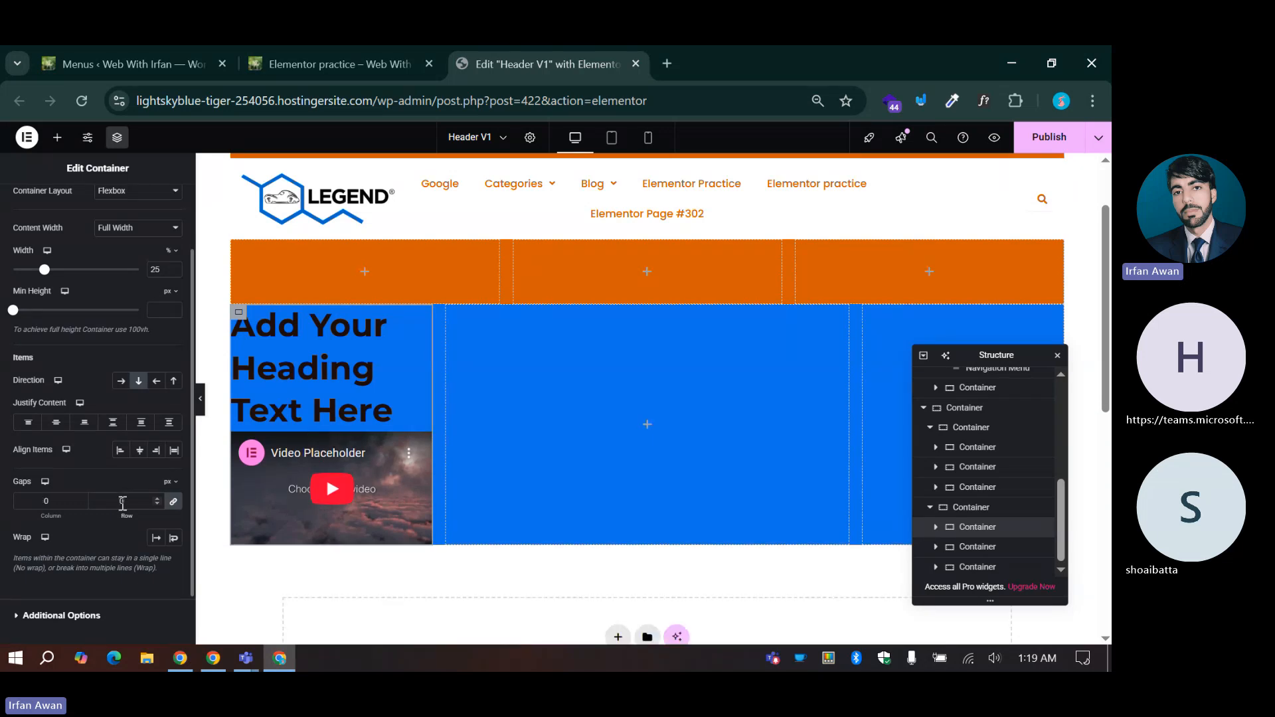
text(5)
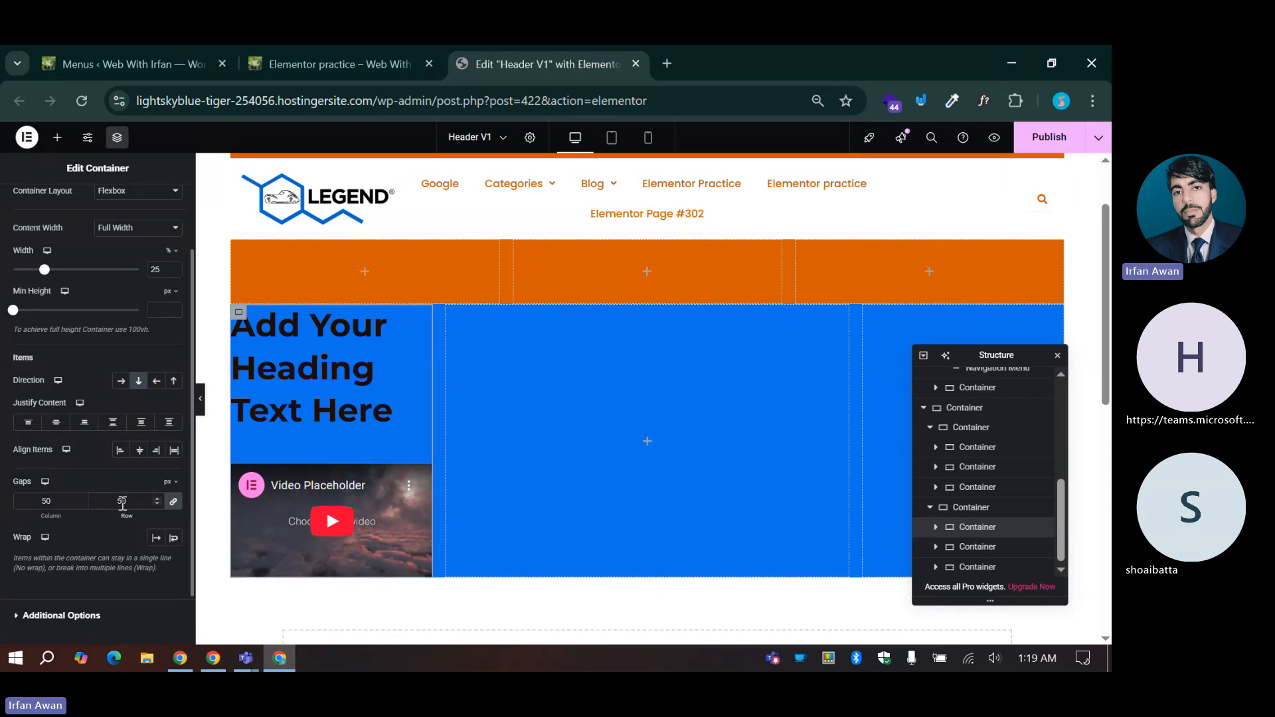
key(BackSpace)
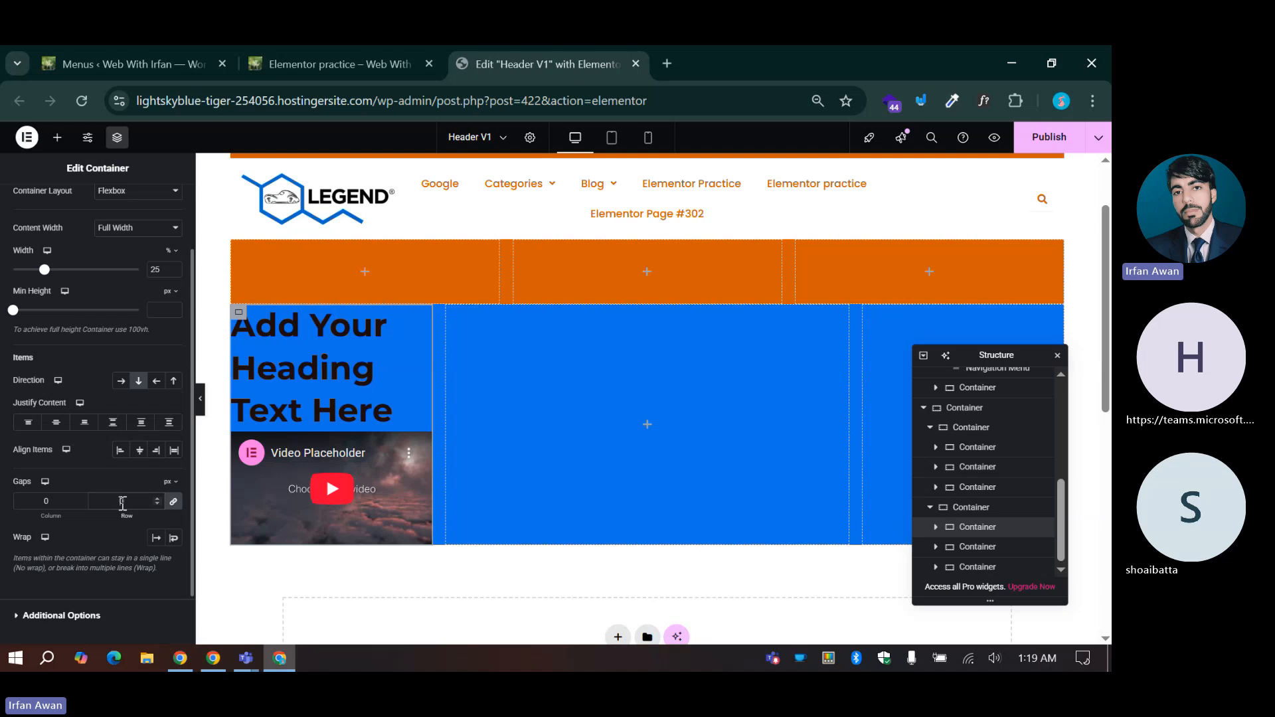
text(2)
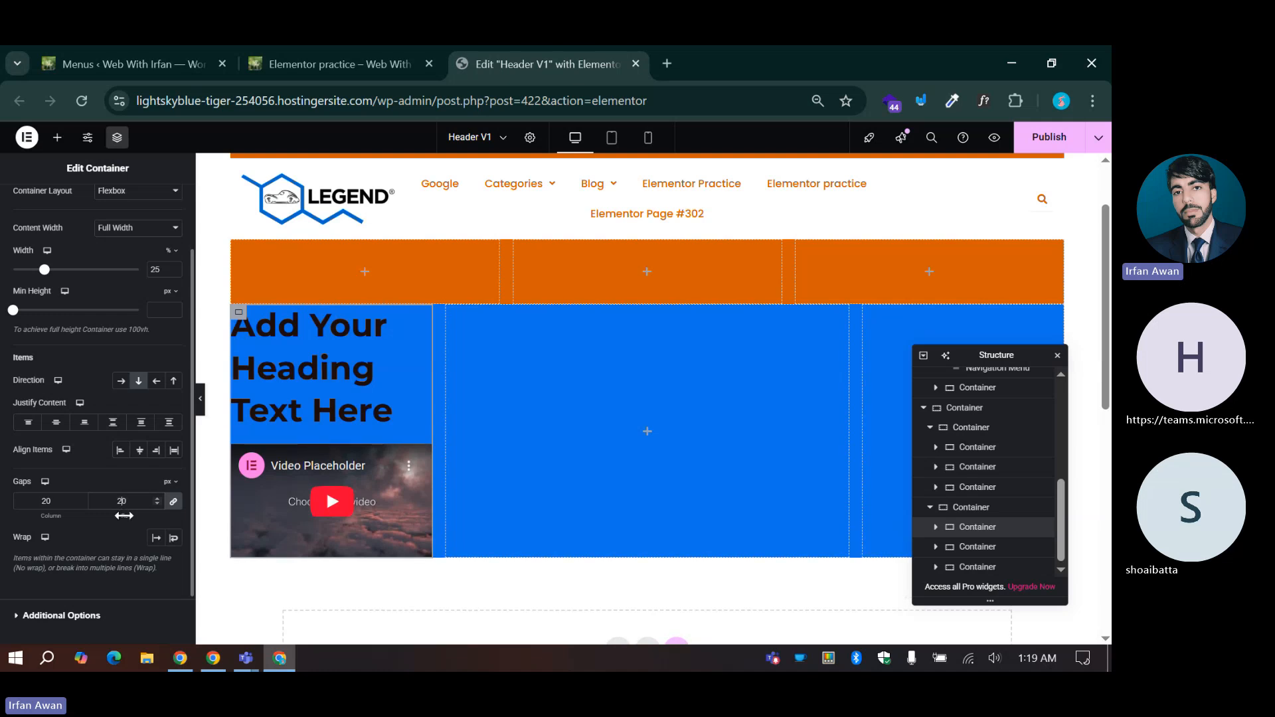
key(BackSpace)
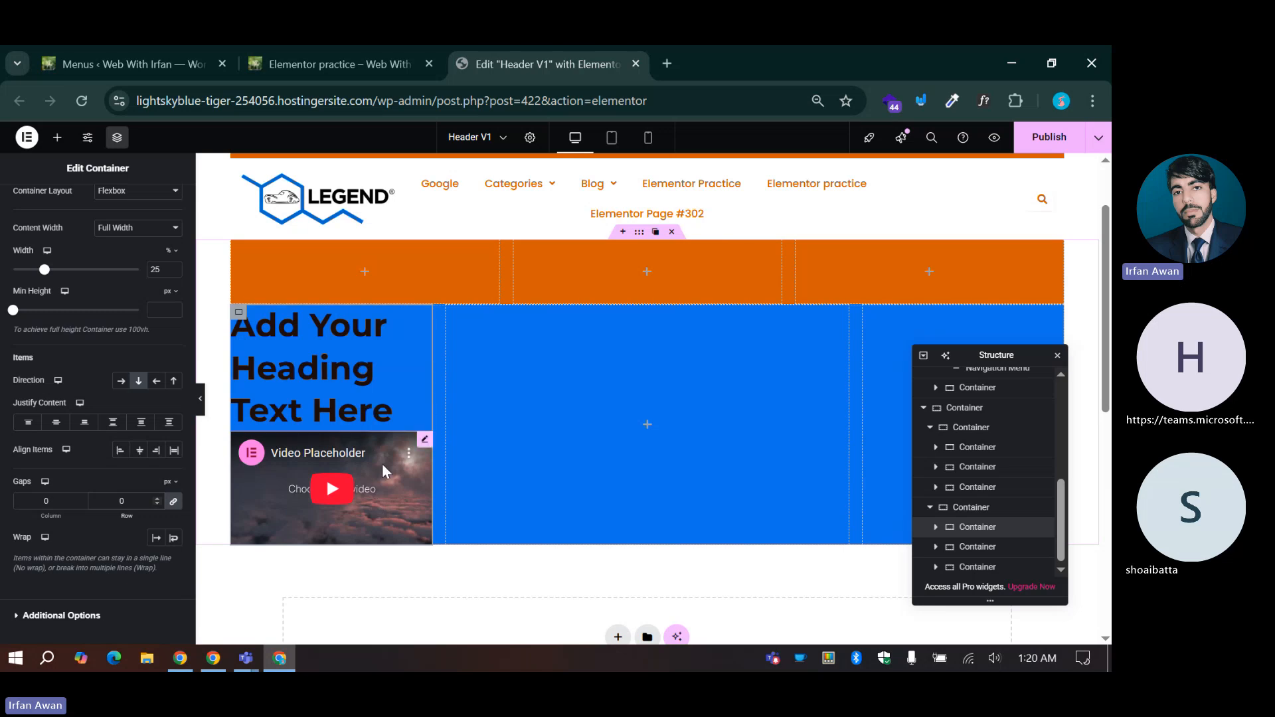
Step: Unlink the heading's margin and padding values and set its bottom margin to 30 px
click(372, 388)
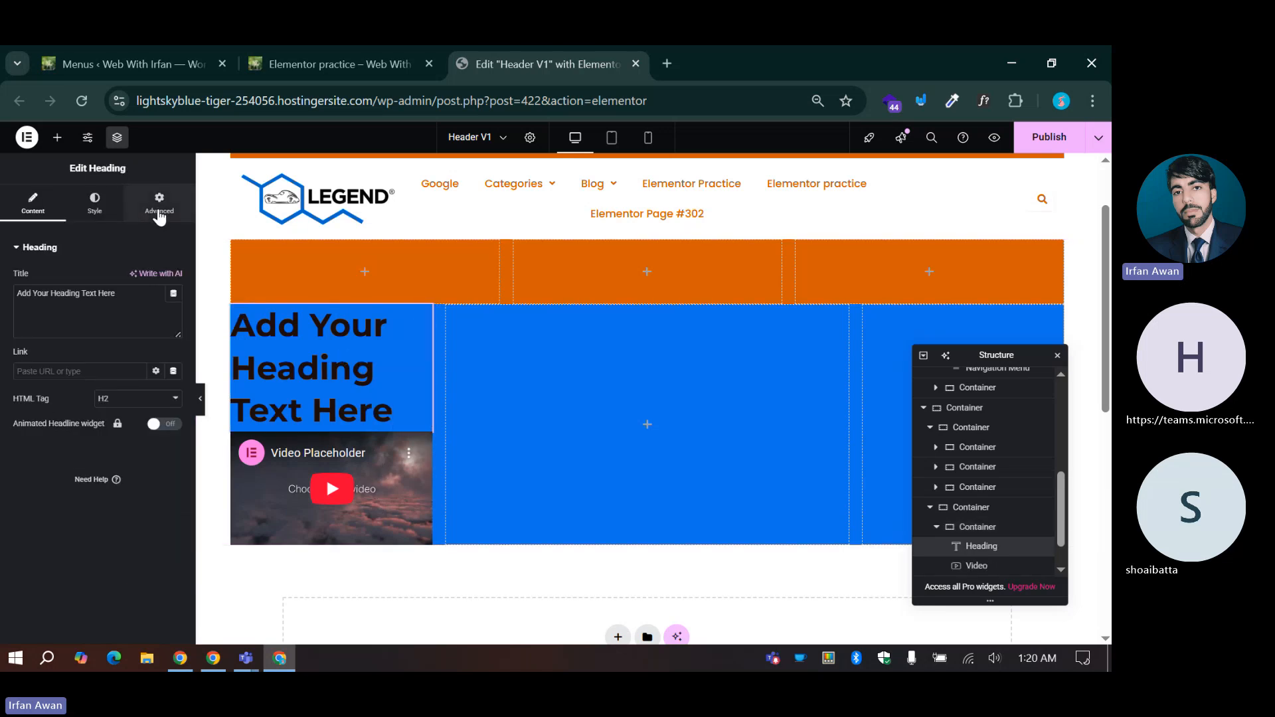
click(159, 206)
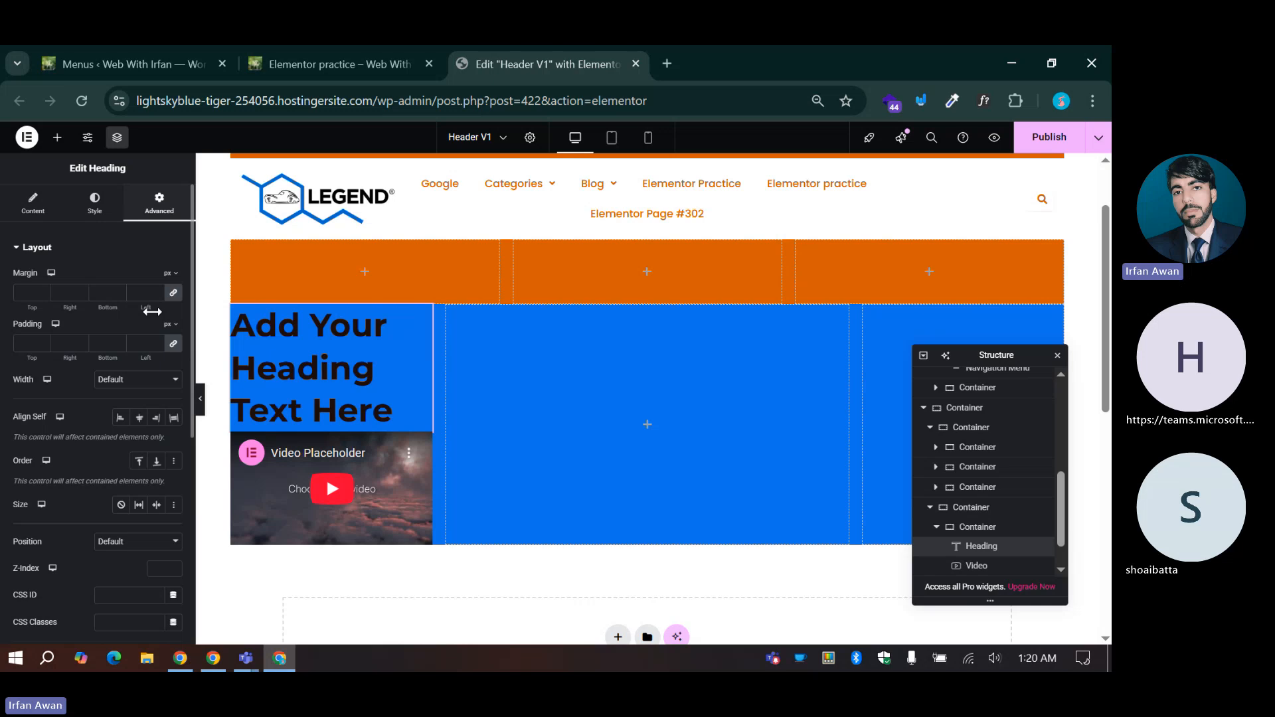
click(174, 293)
click(173, 344)
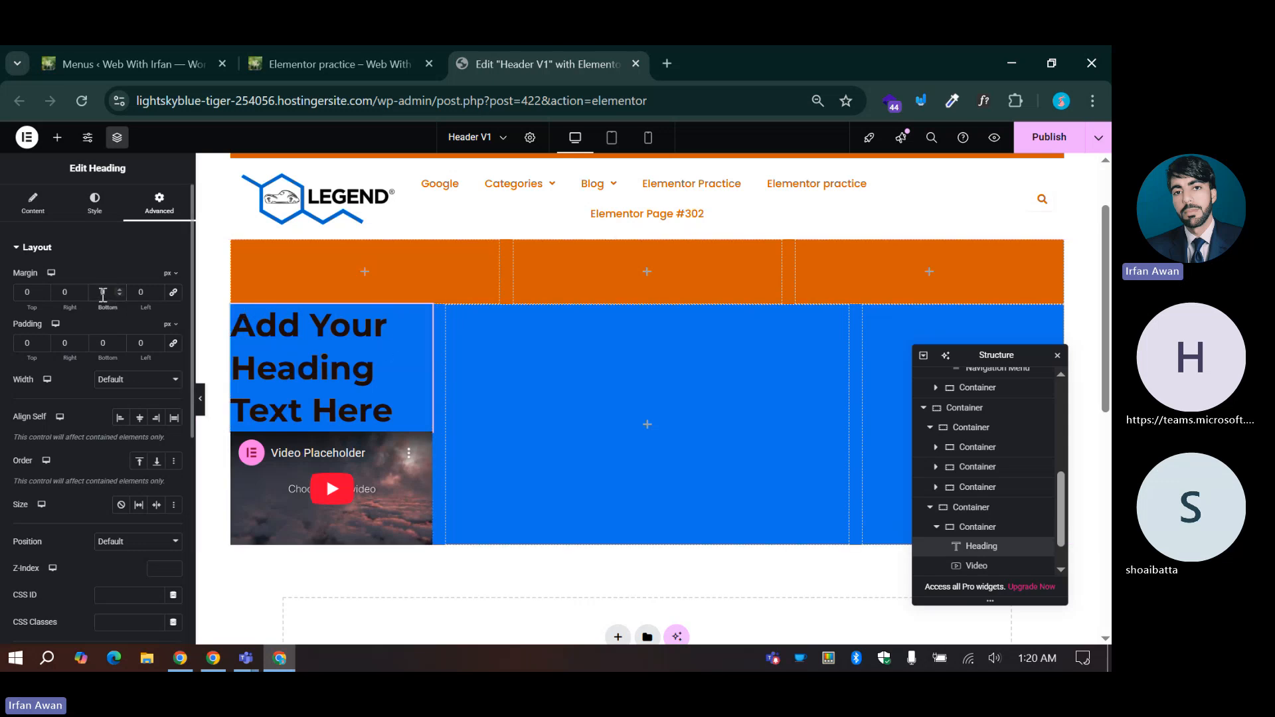
click(103, 292)
text(30)
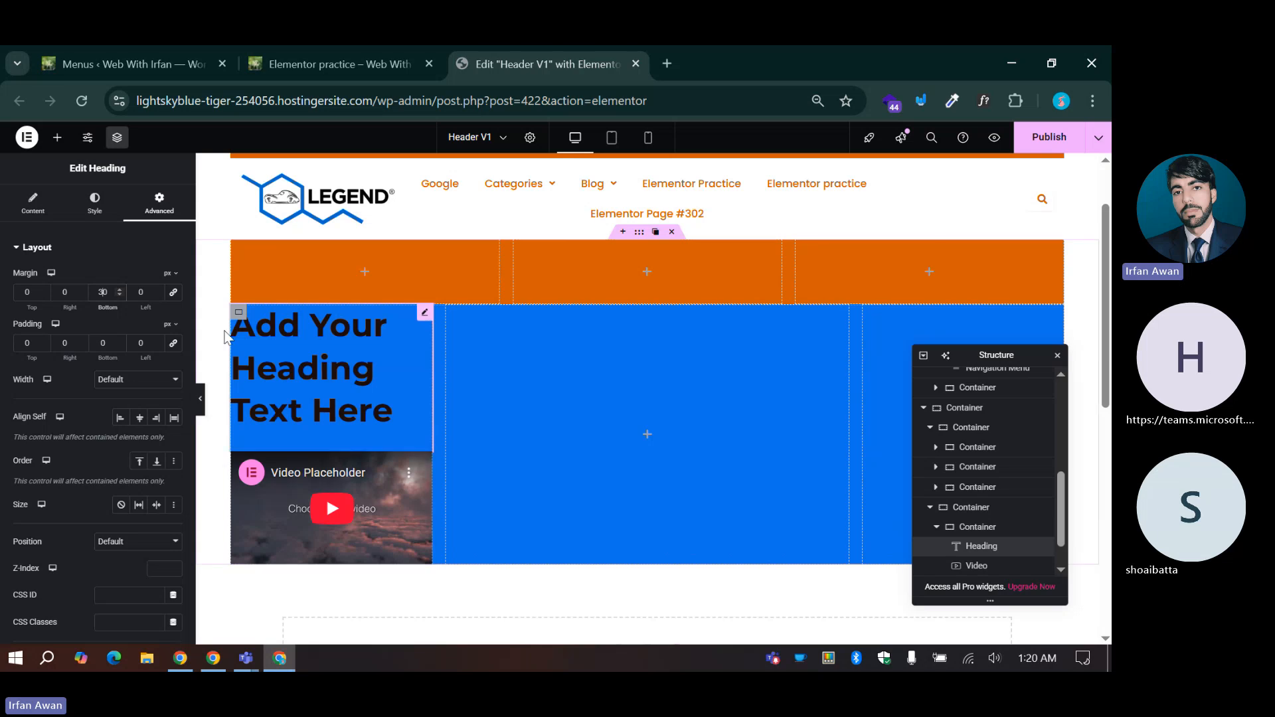
Step: Add a Button widget below the video in the first blue container
click(57, 137)
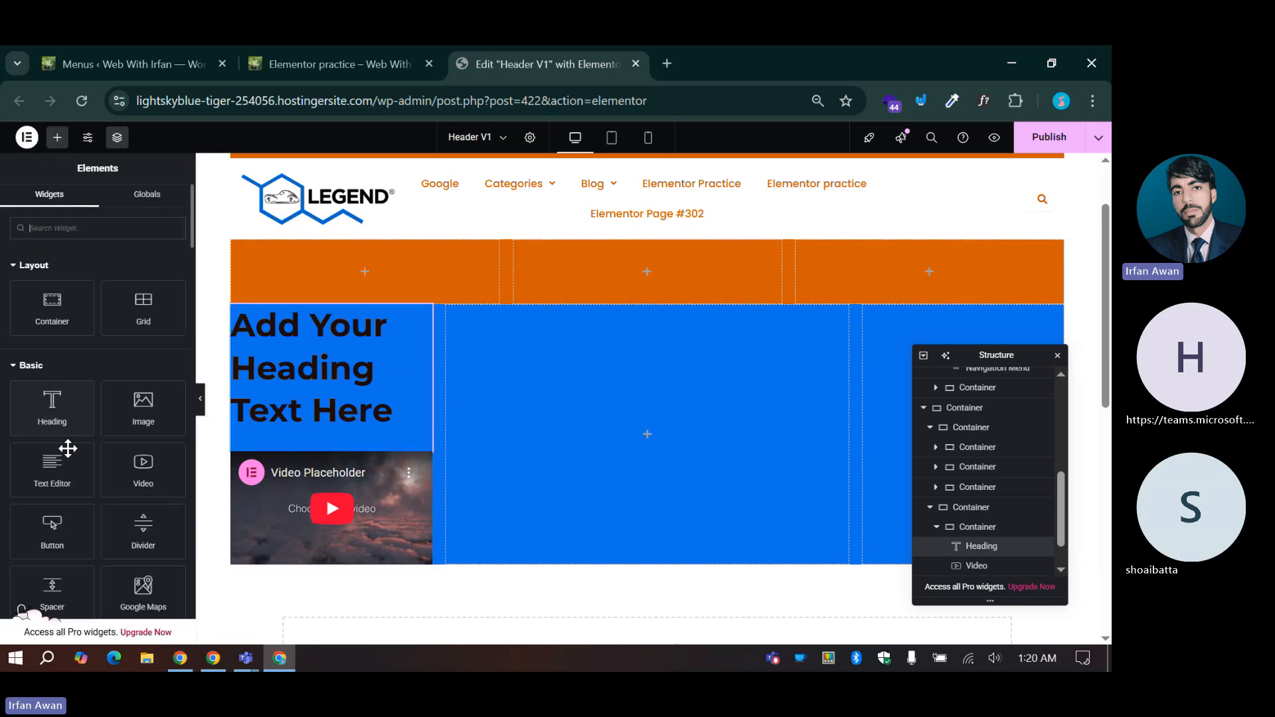
drag(48, 543, 301, 555)
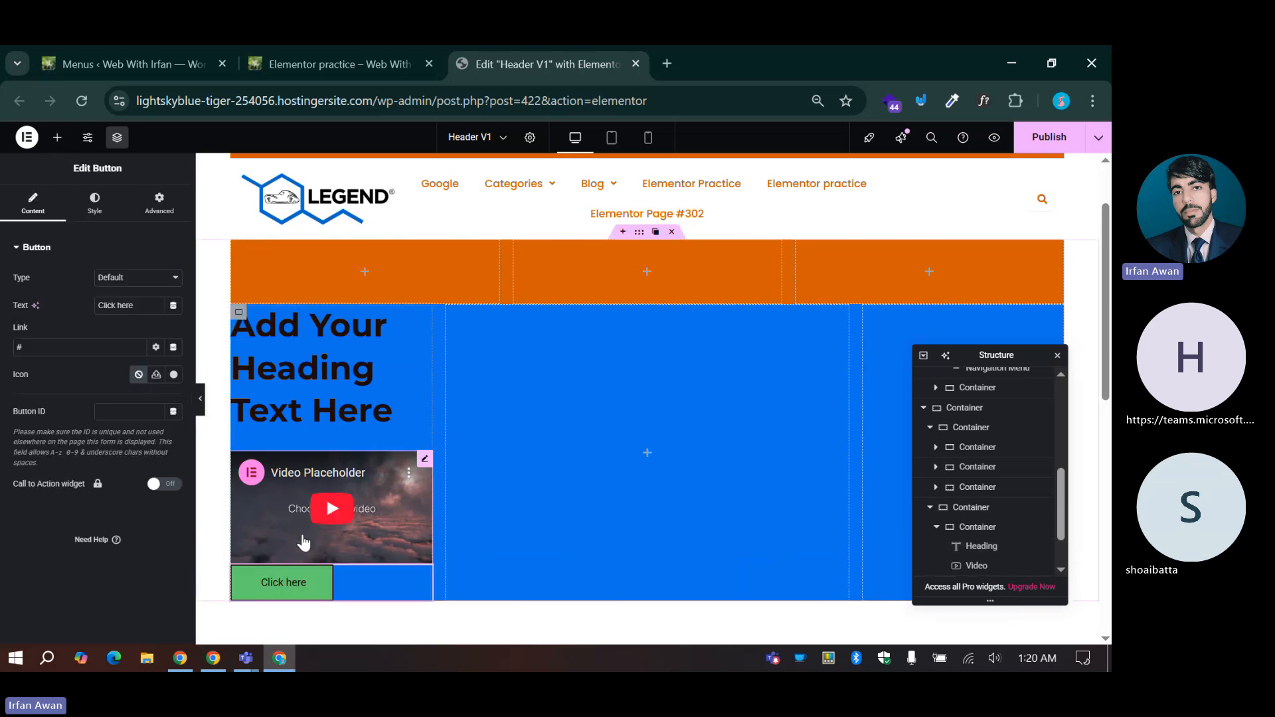
scroll(332, 375, down, 3)
Step: Unlink the video's margin values, try a bottom margin of 30 px and return it to 0
click(402, 325)
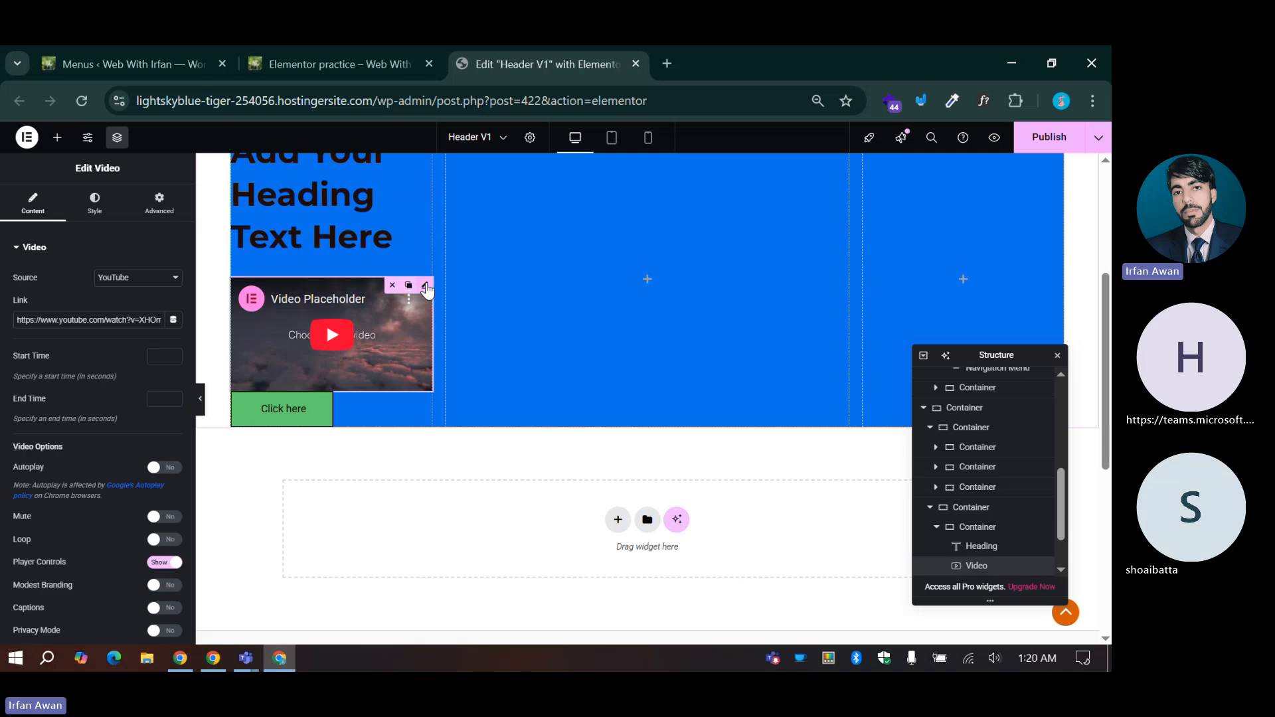
click(158, 202)
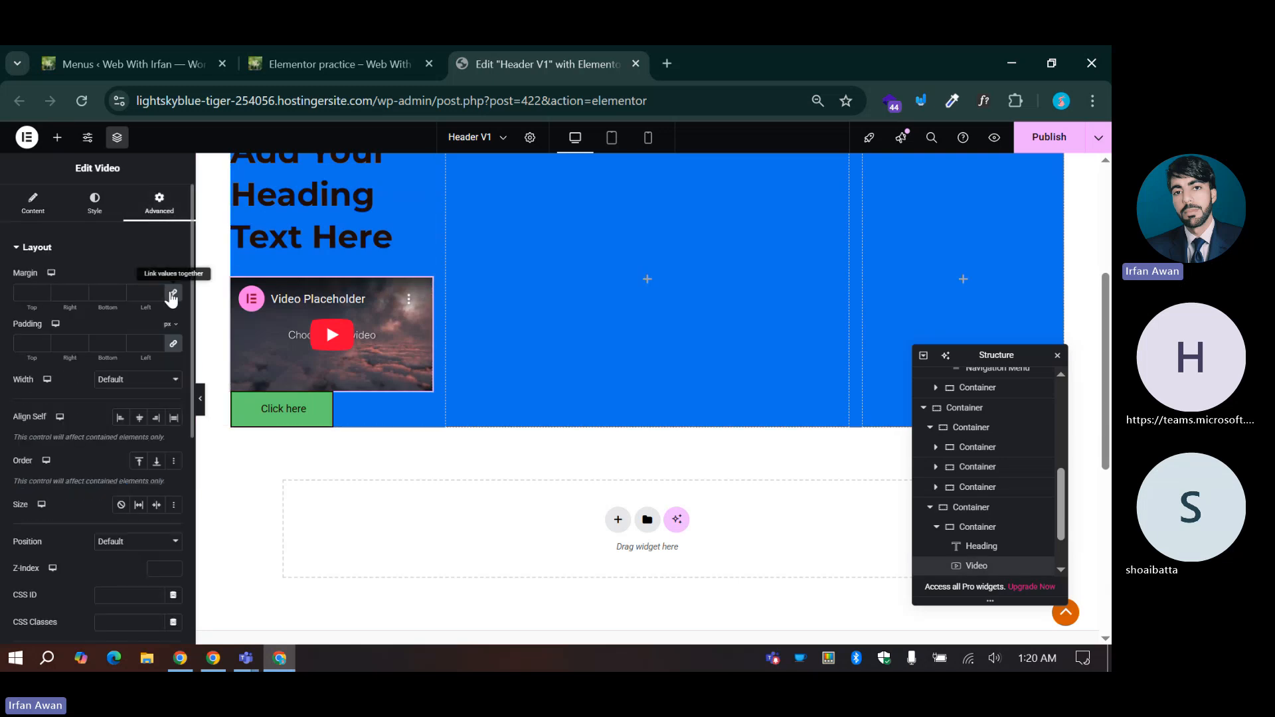
click(101, 289)
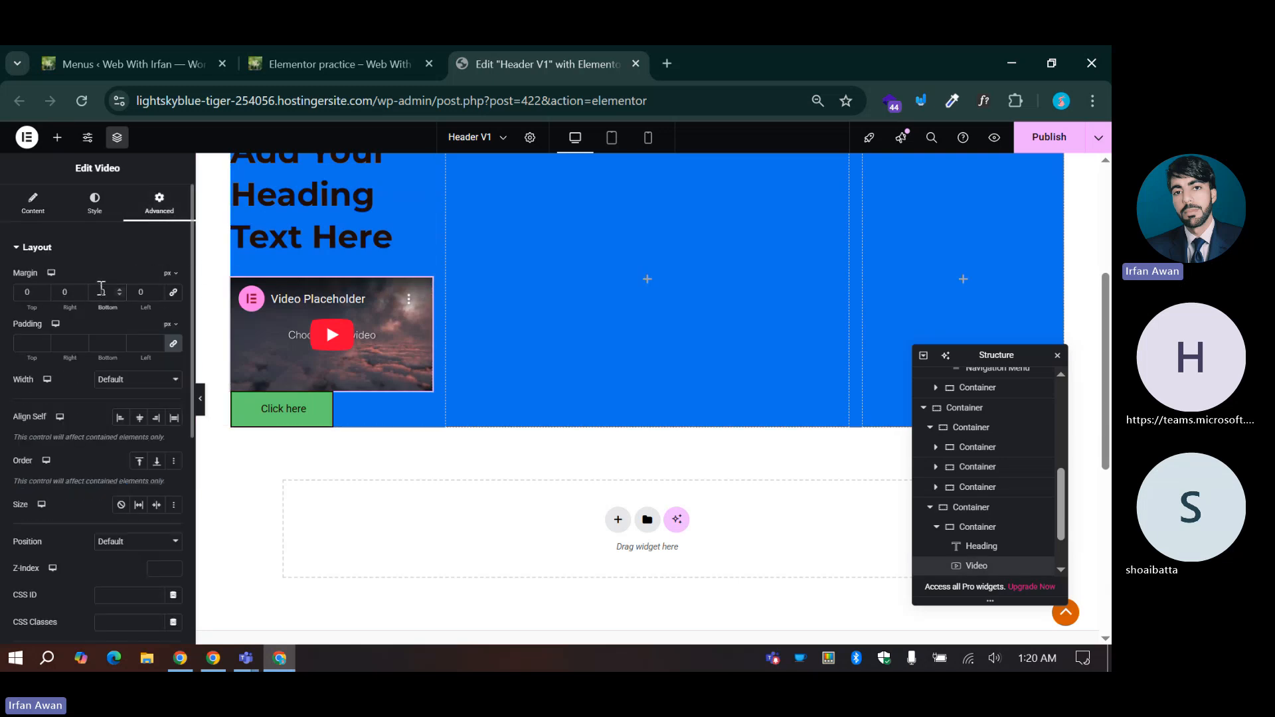
text(20)
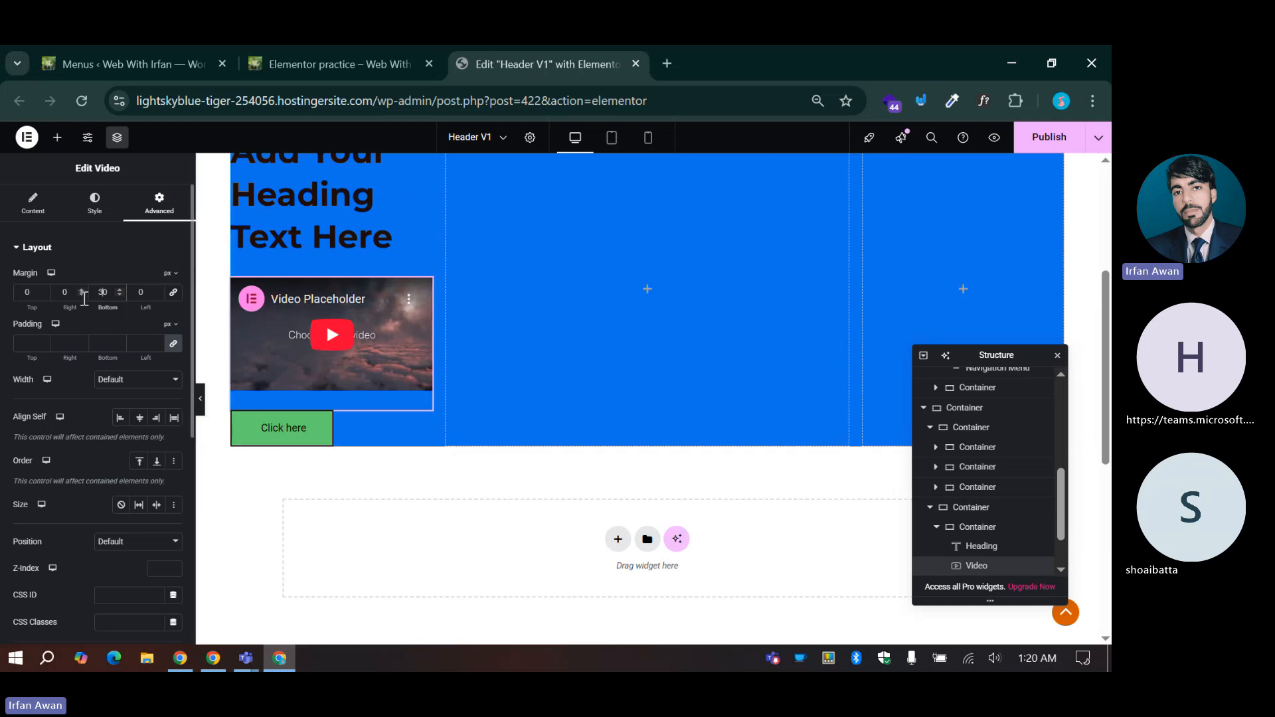
key(BackSpace)
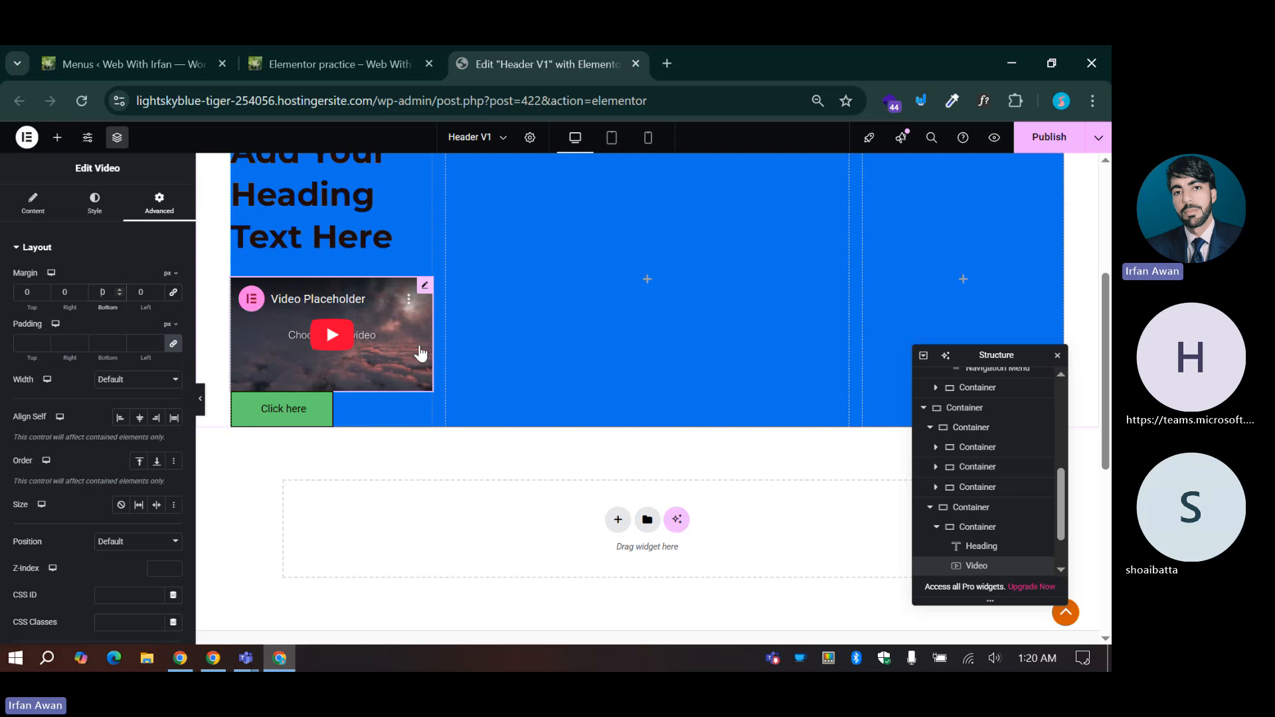
Step: Reset the heading's bottom margin to 0 px
scroll(422, 357, up, 4)
click(423, 401)
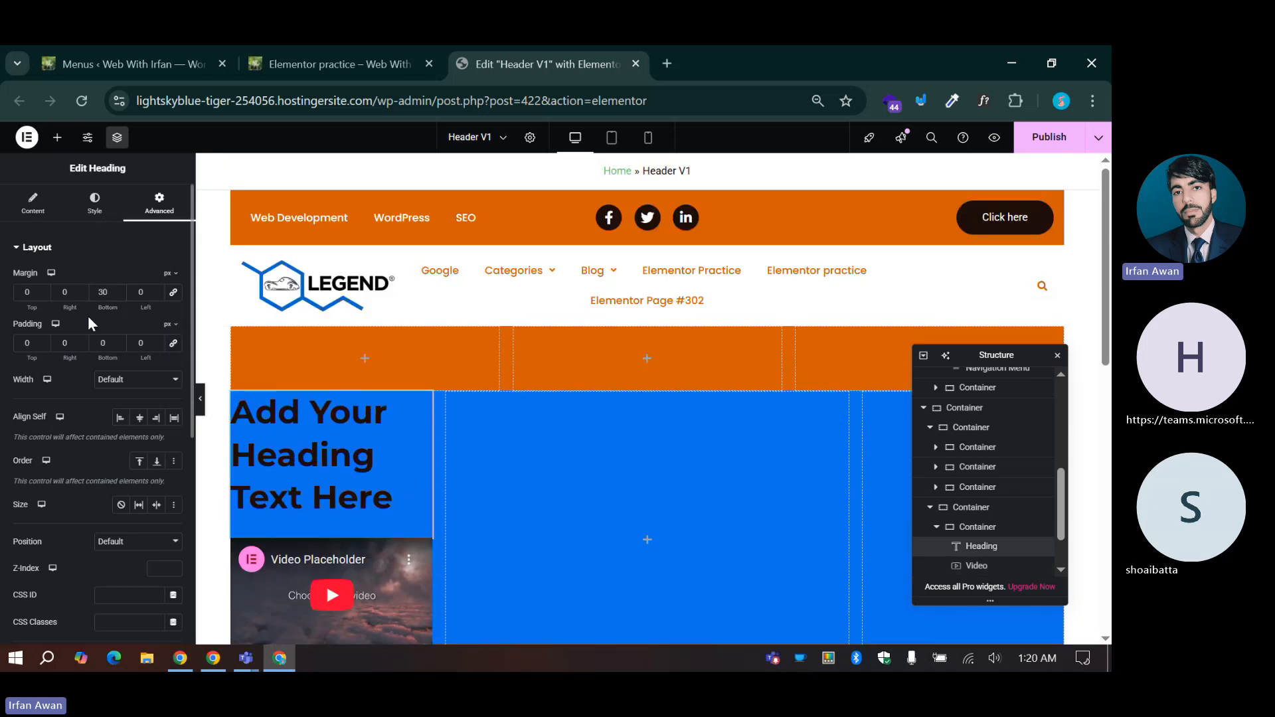
double_click(105, 293)
key(BackSpace)
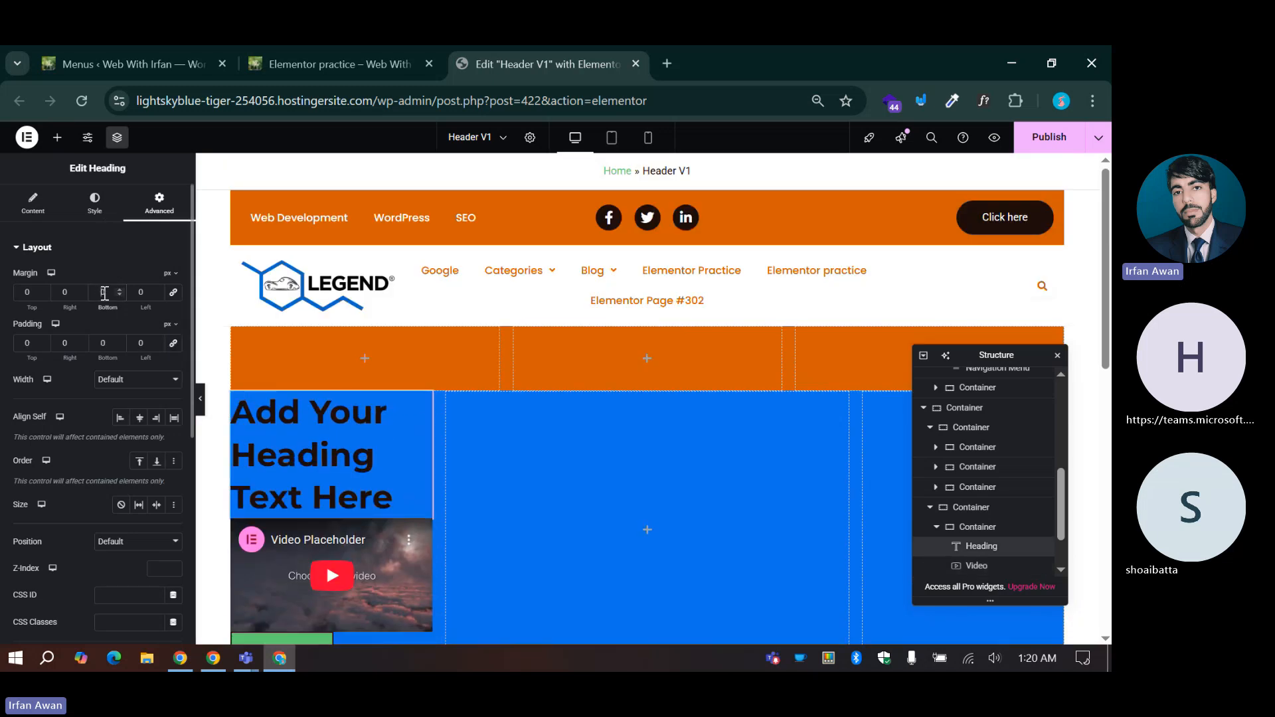
Step: Try 40 px column and row gaps on the first blue container, then set both gaps to 20 px
scroll(982, 525, down, 2)
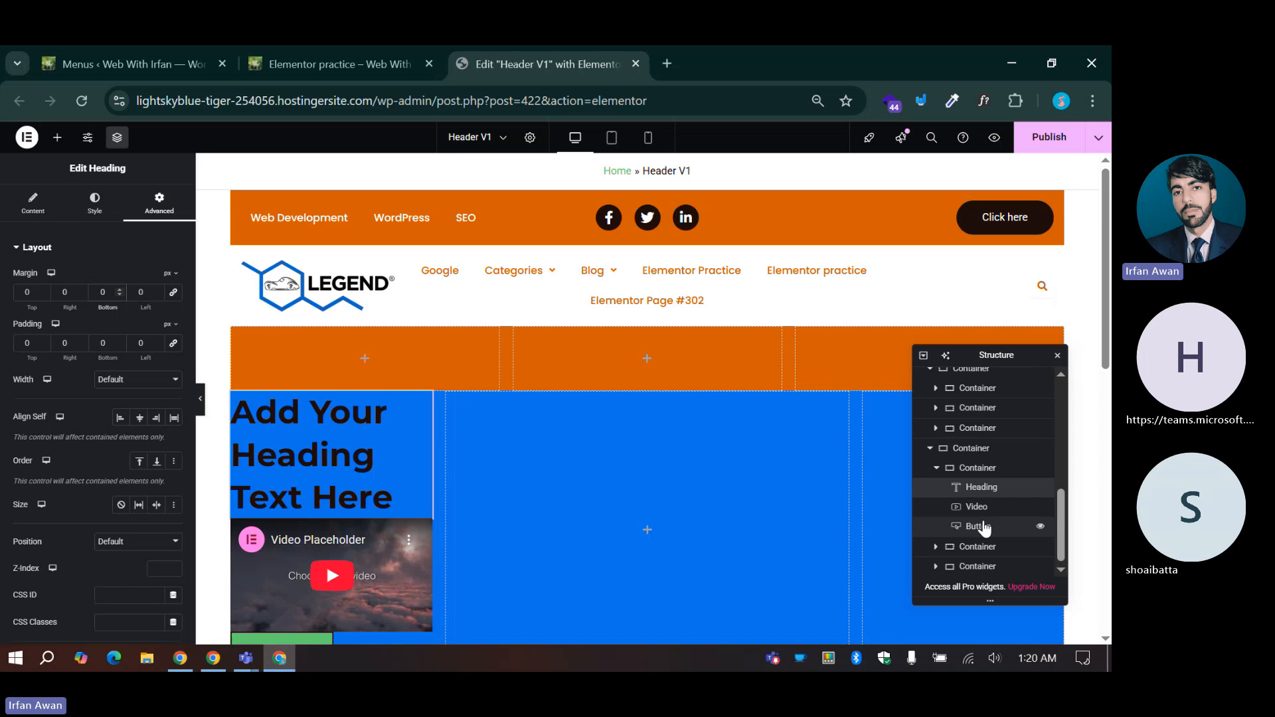
click(977, 467)
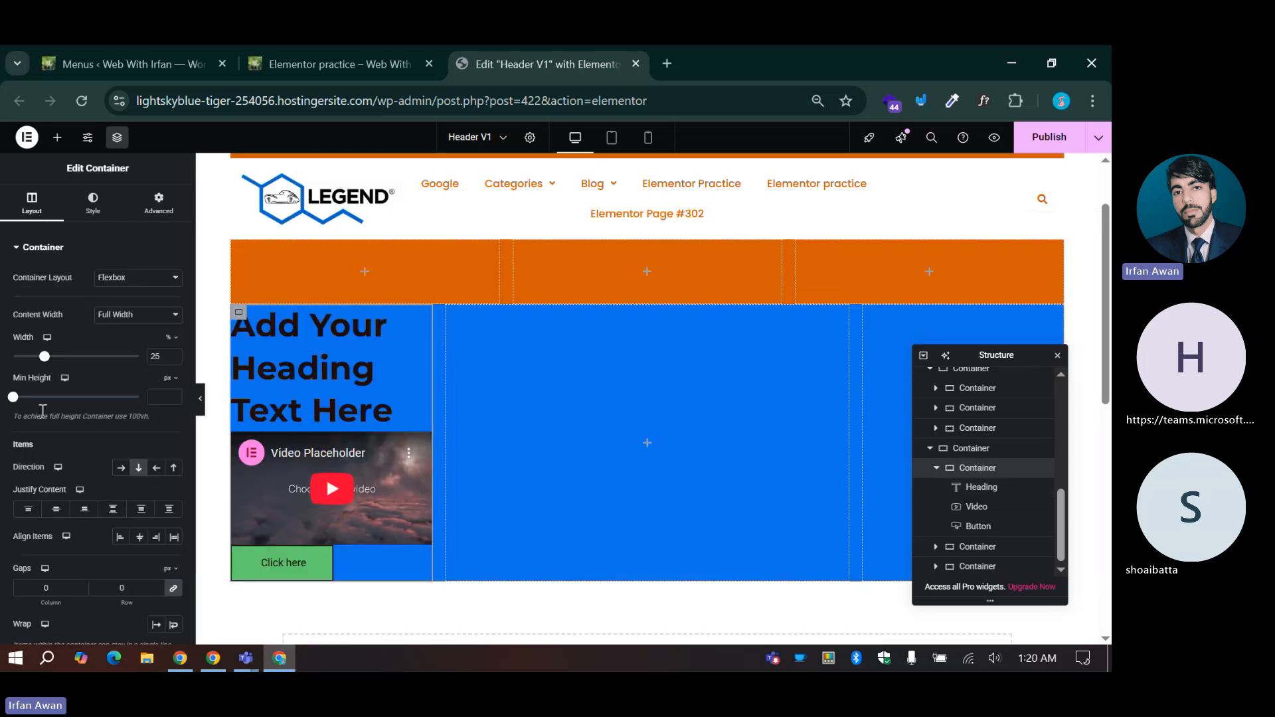
scroll(110, 439, down, 2)
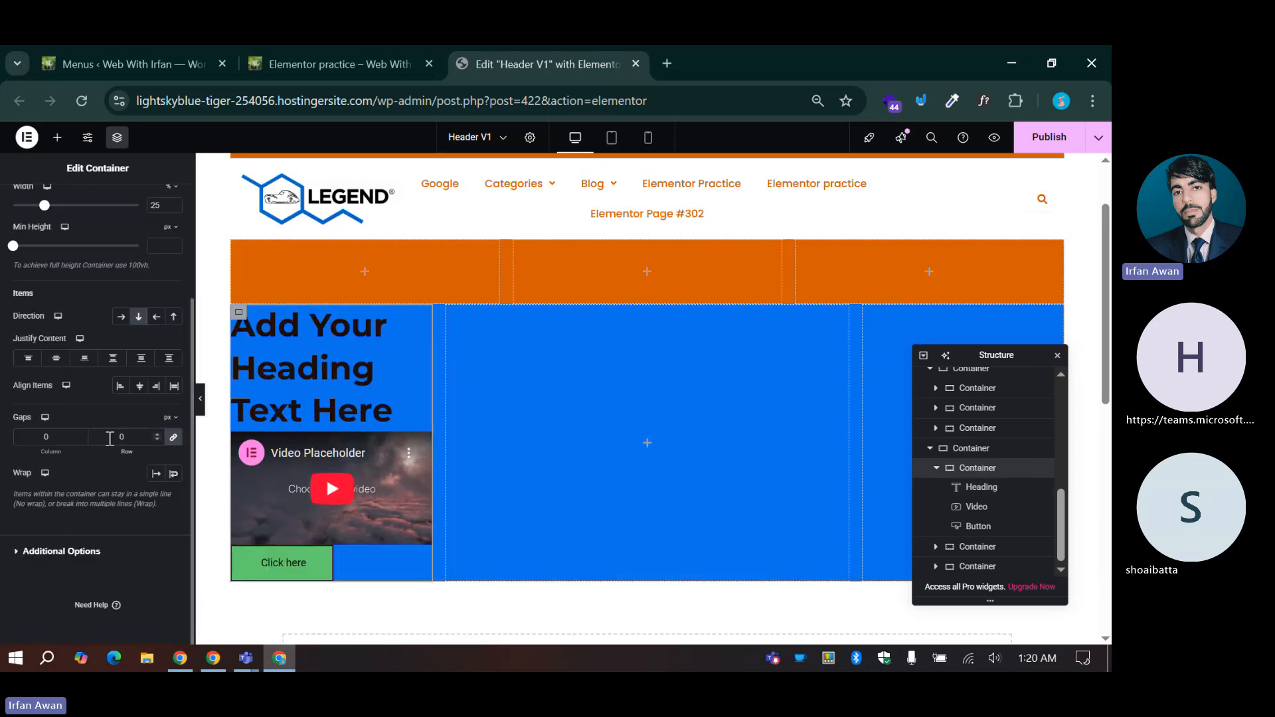
click(110, 439)
text(40)
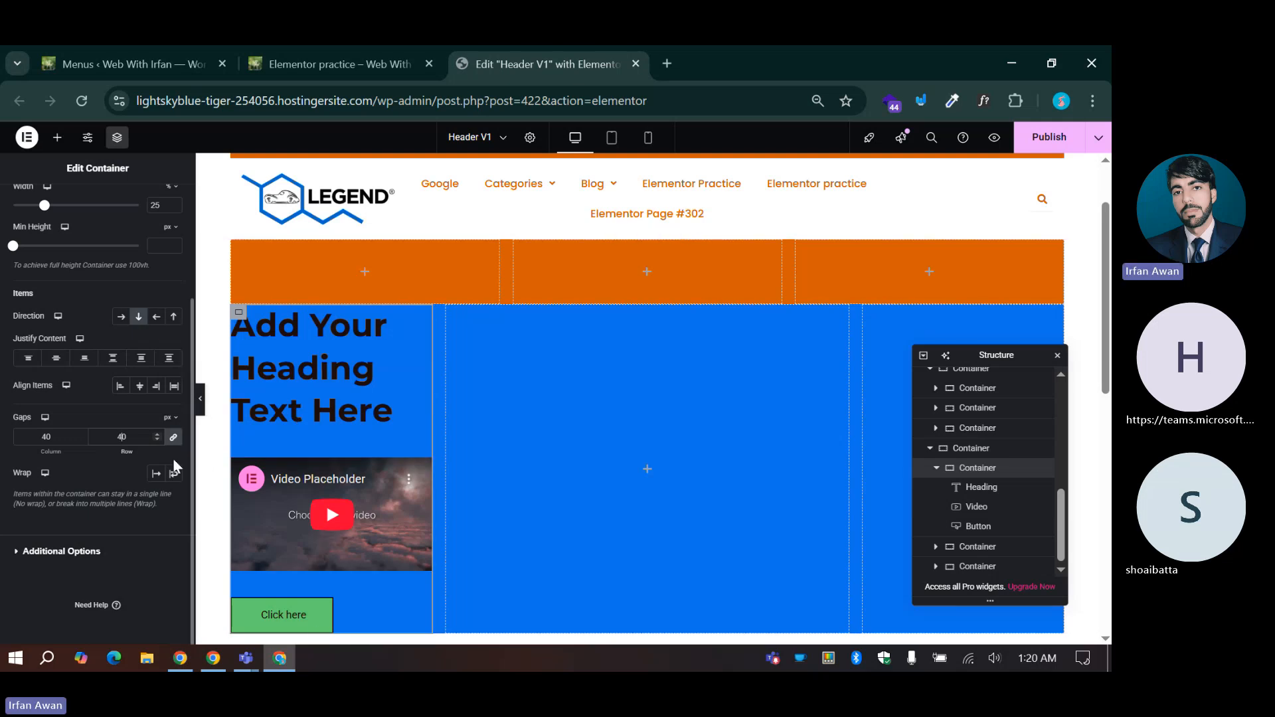
key(BackSpace)
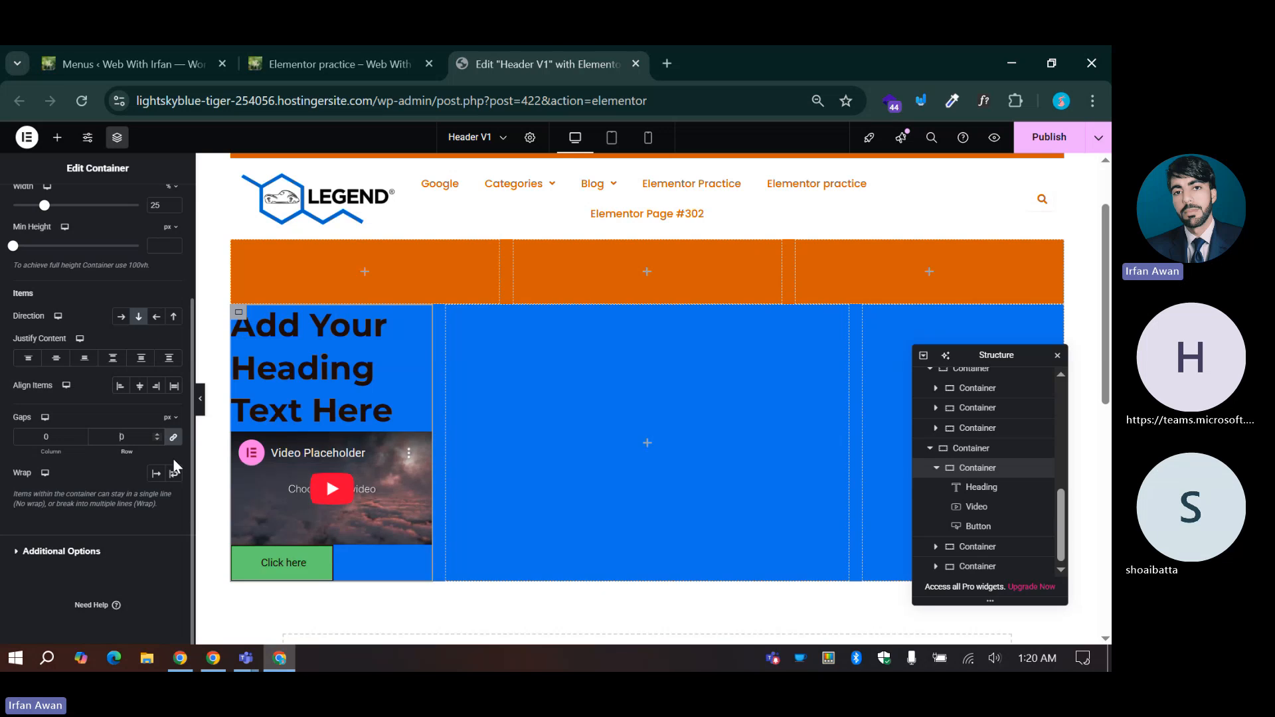
text(2)
key(BackSpace)
text(4)
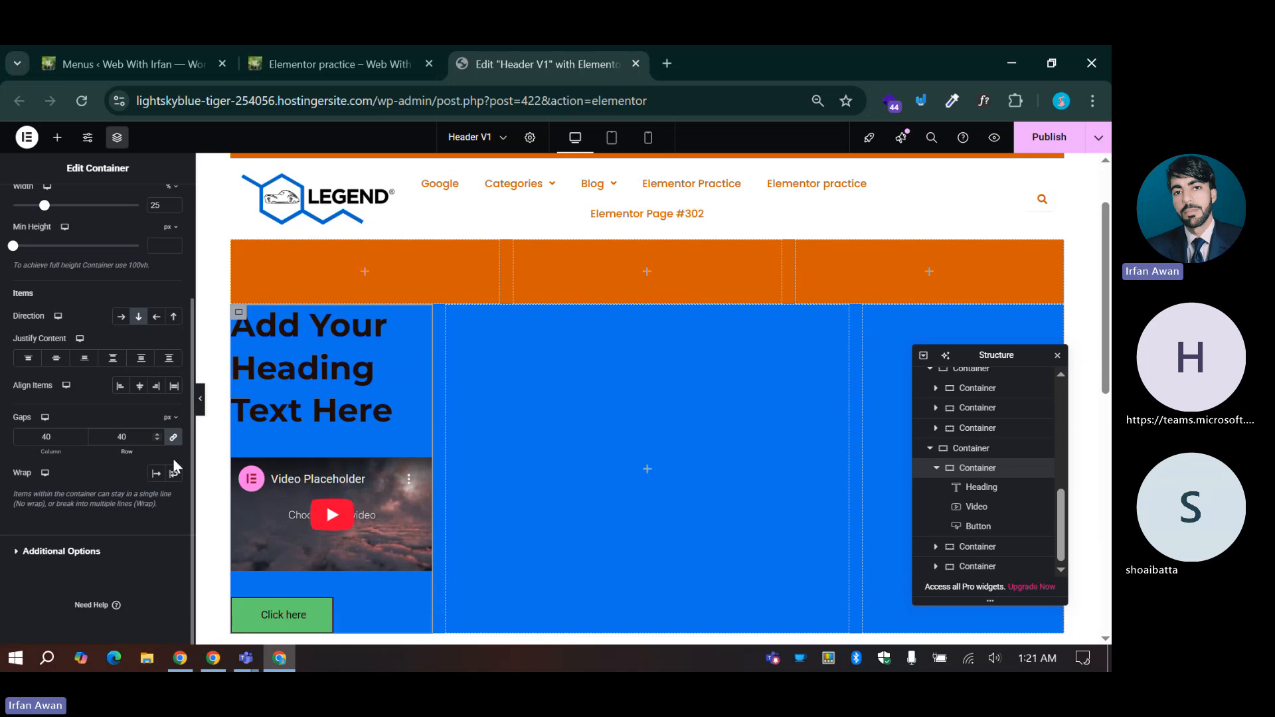
key(BackSpace)
text(2)
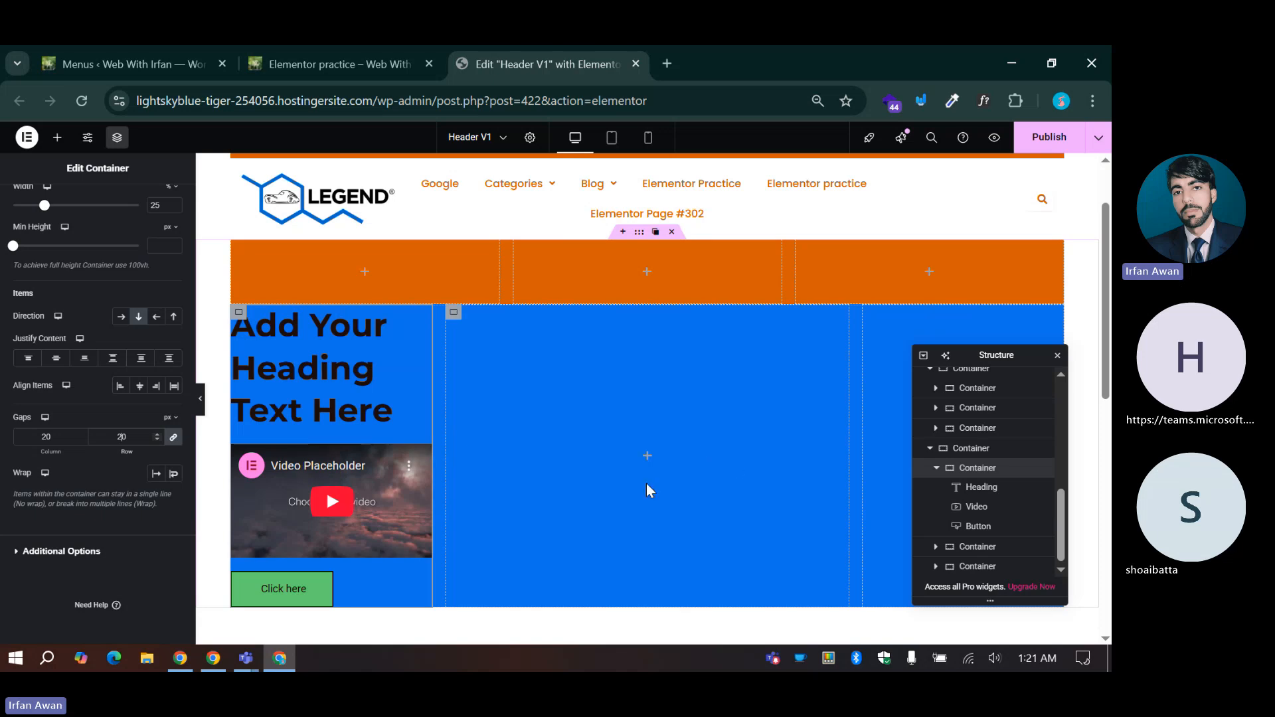
Step: Try 0 mm padding on all sides of the top orange header container and restore it to 1 mm
scroll(683, 489, up, 2)
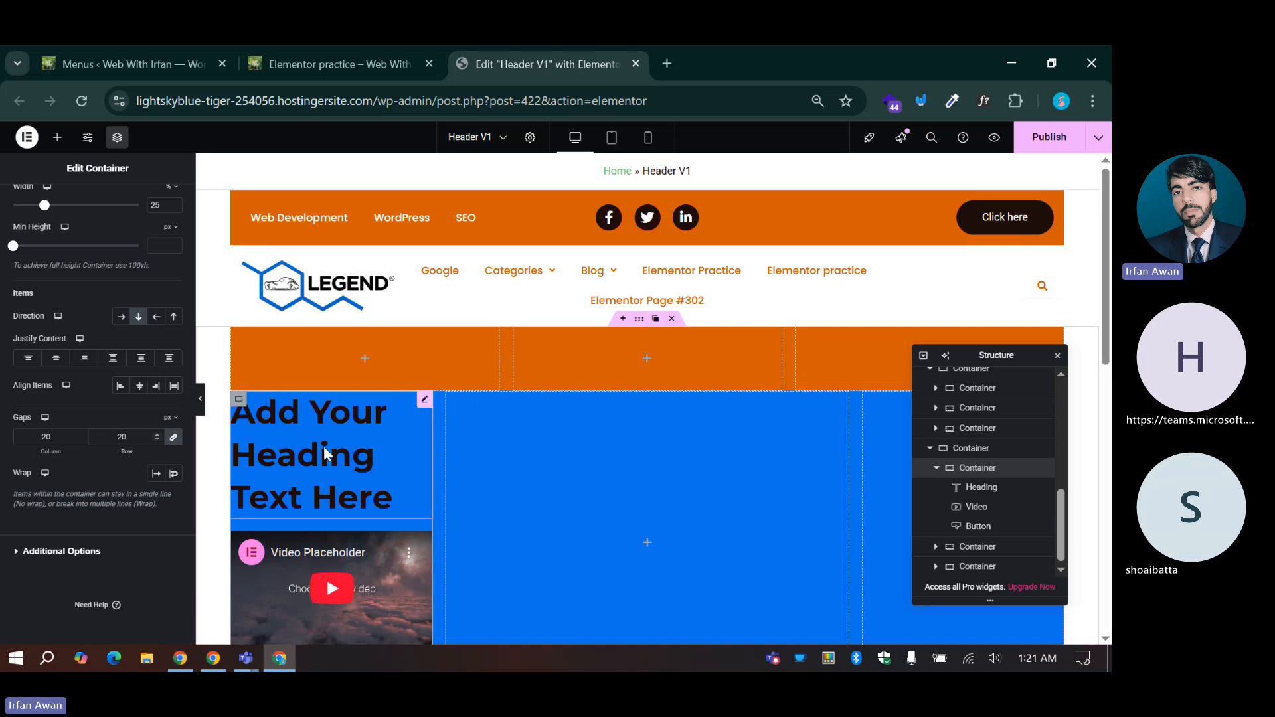
scroll(370, 523, down, 4)
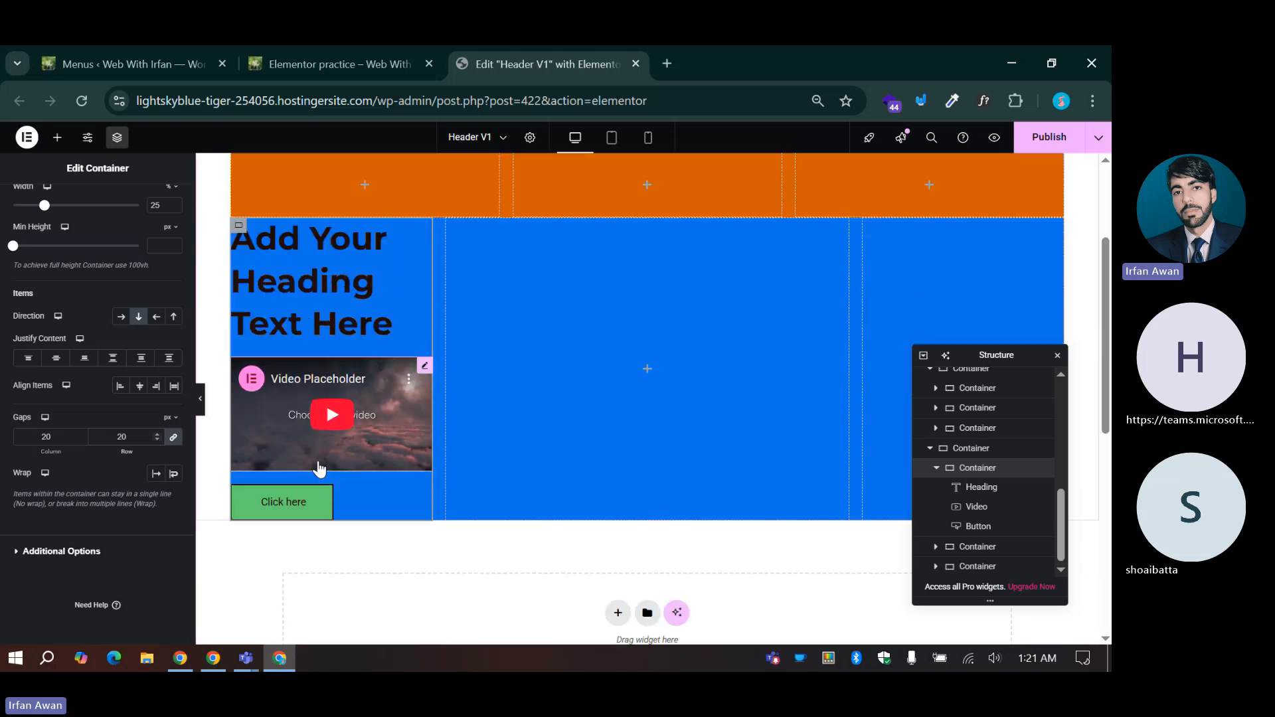
scroll(324, 351, up, 2)
scroll(531, 444, up, 2)
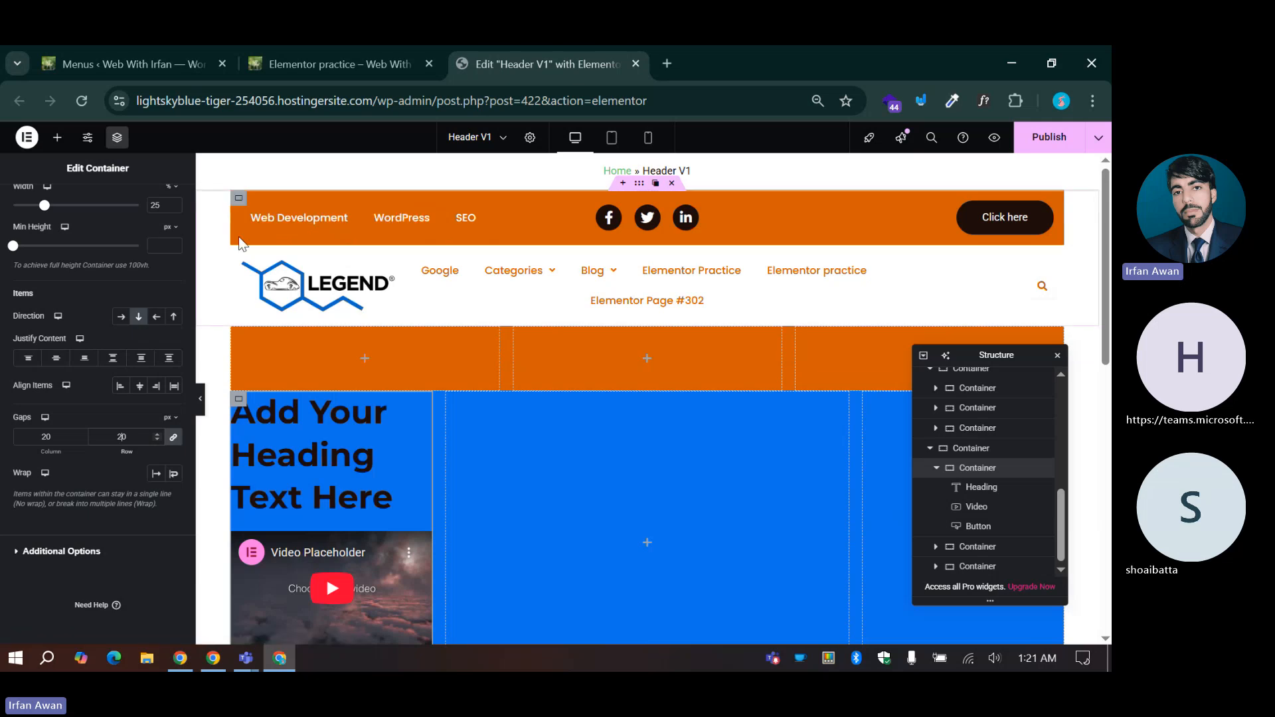
click(239, 200)
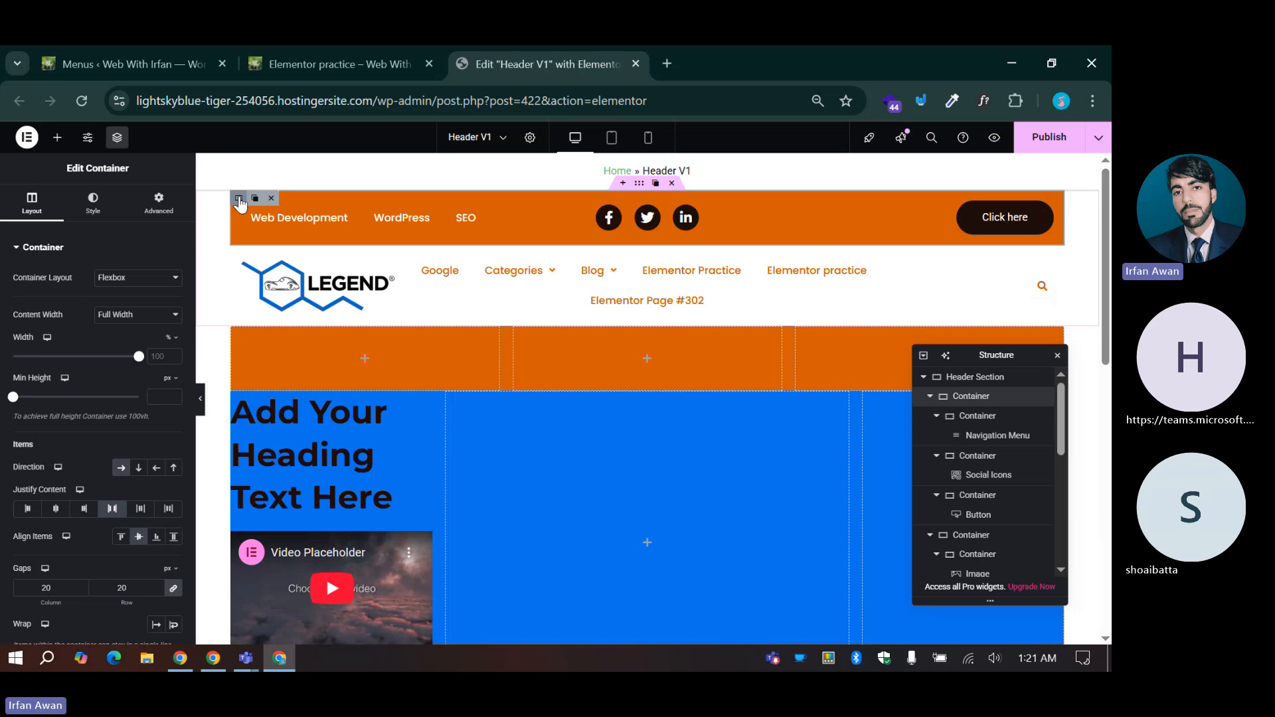
click(159, 203)
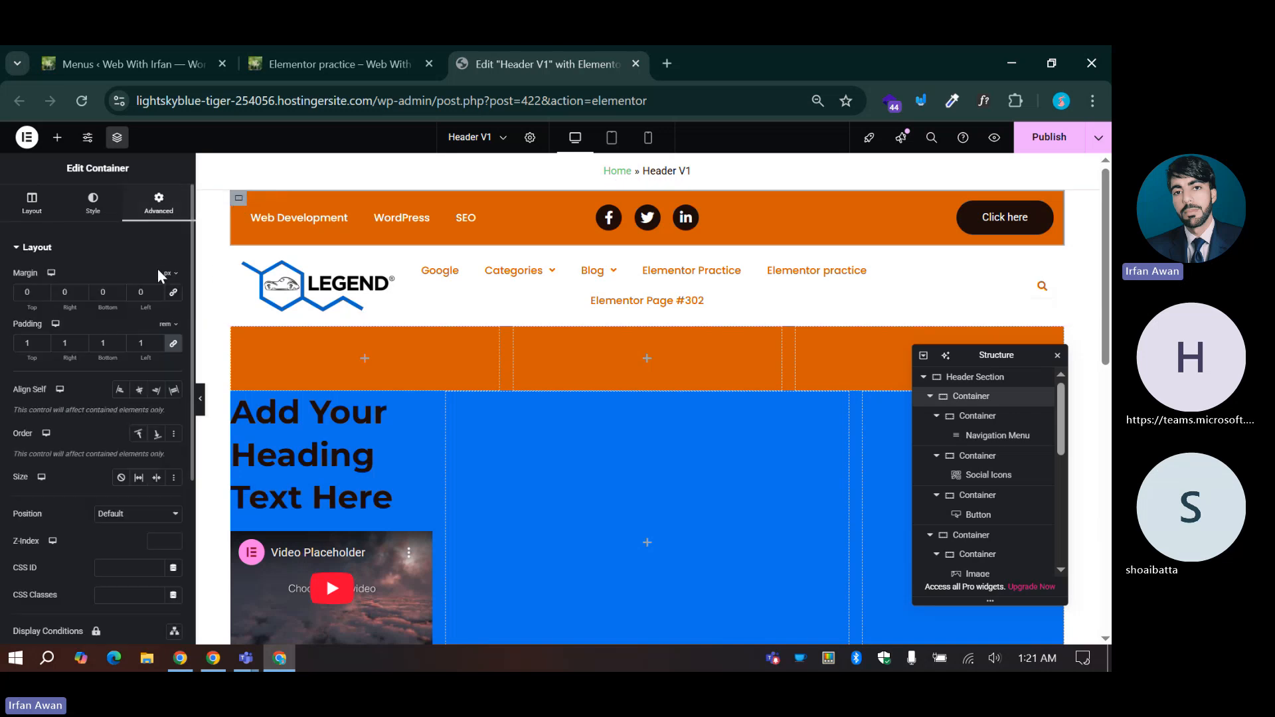
click(147, 344)
key(BackSpace)
text(0)
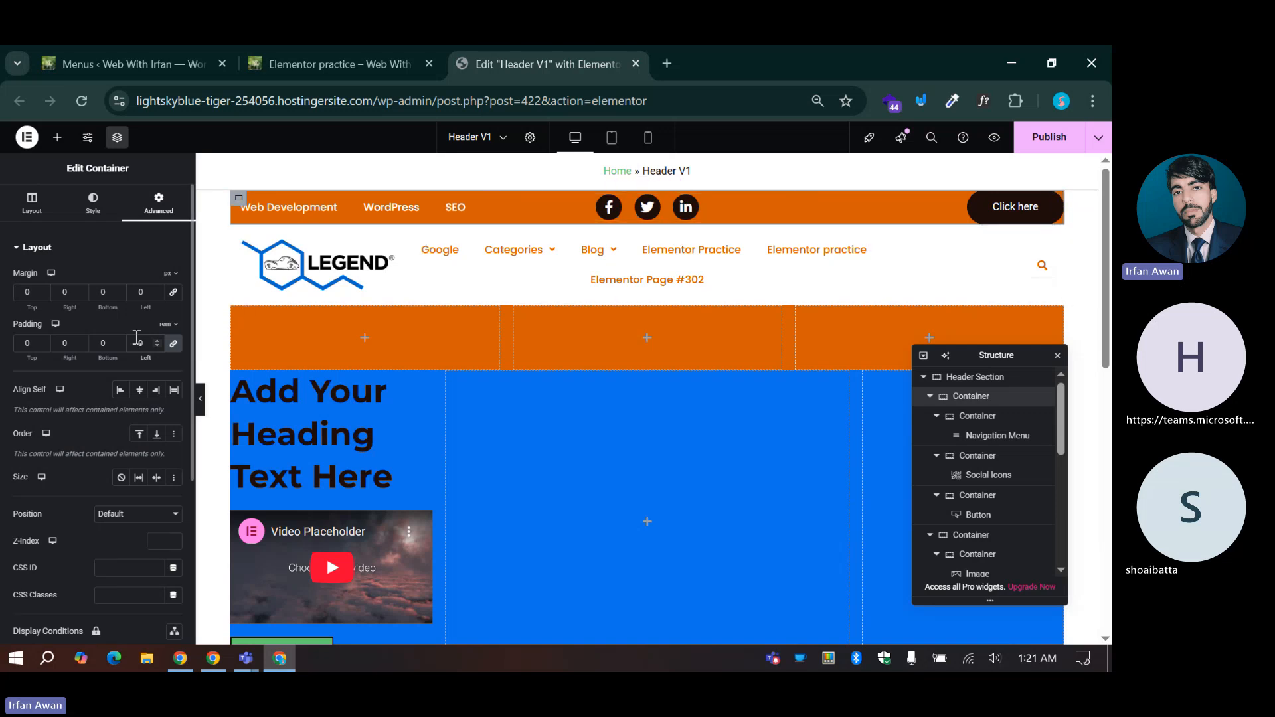
key(BackSpace)
text(1)
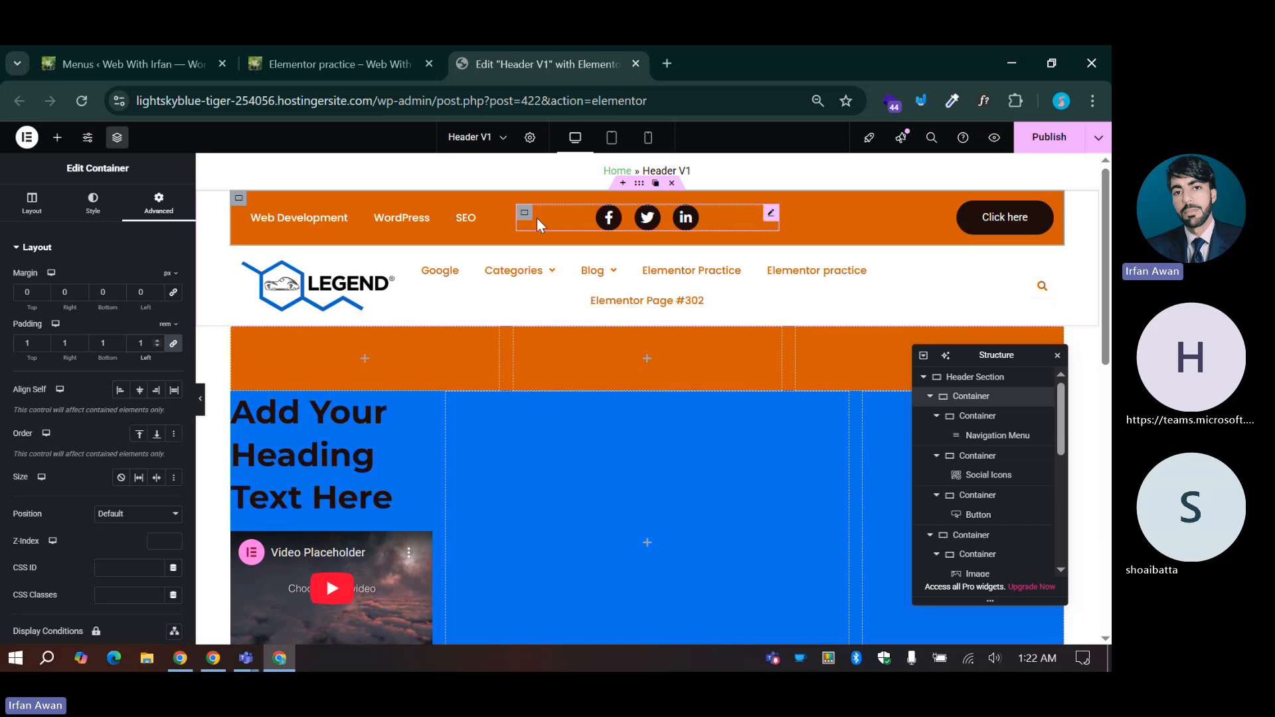
scroll(444, 413, down, 1)
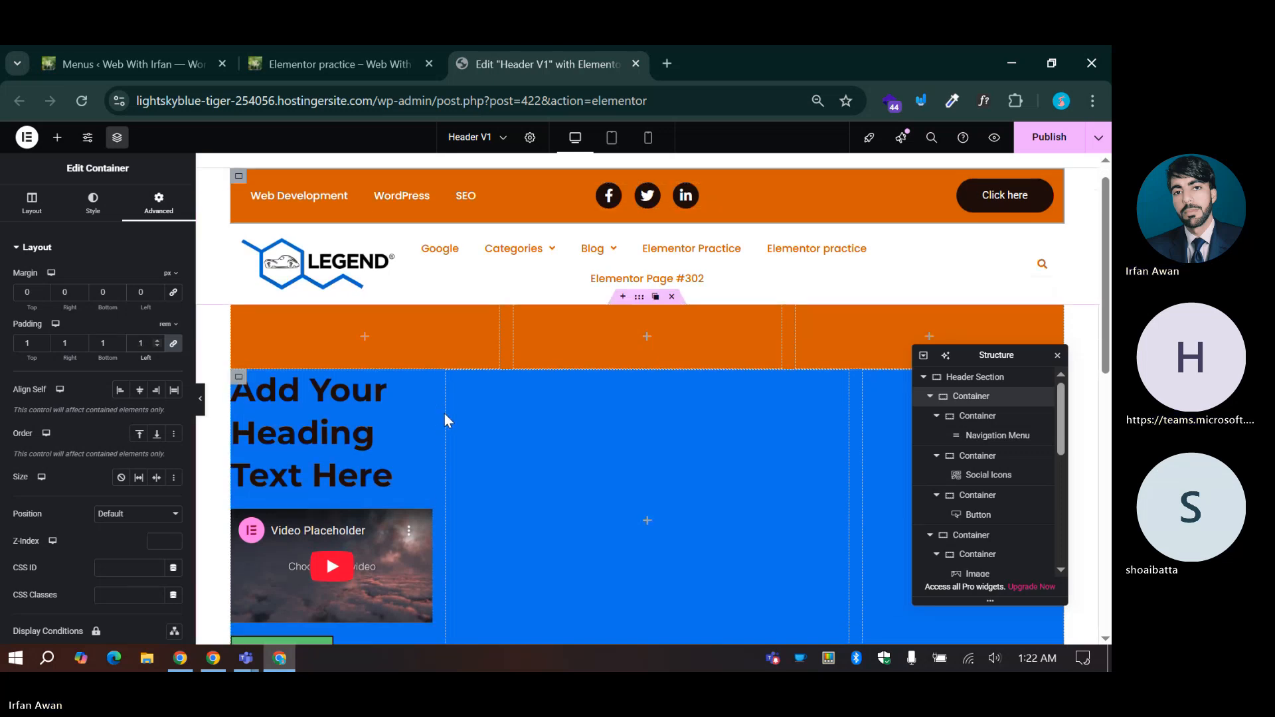
scroll(444, 413, down, 1)
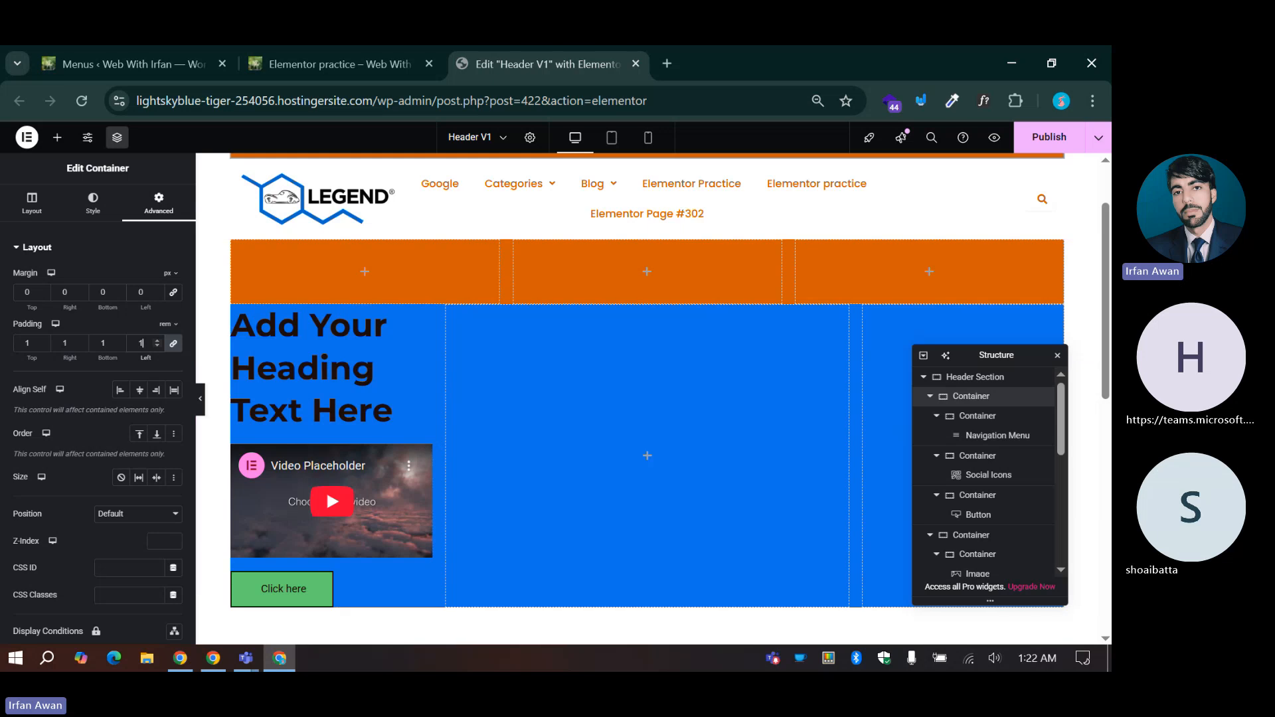
scroll(842, 410, down, 1)
scroll(697, 435, up, 3)
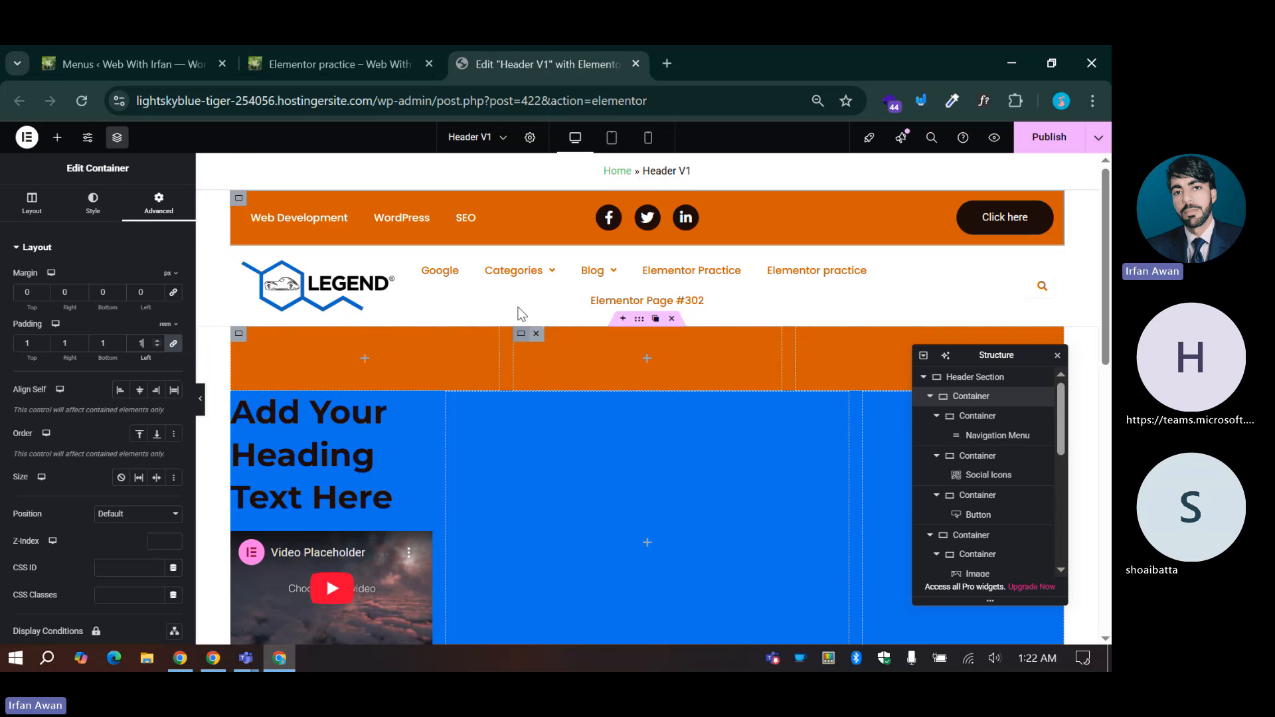
mouse_move(593, 271)
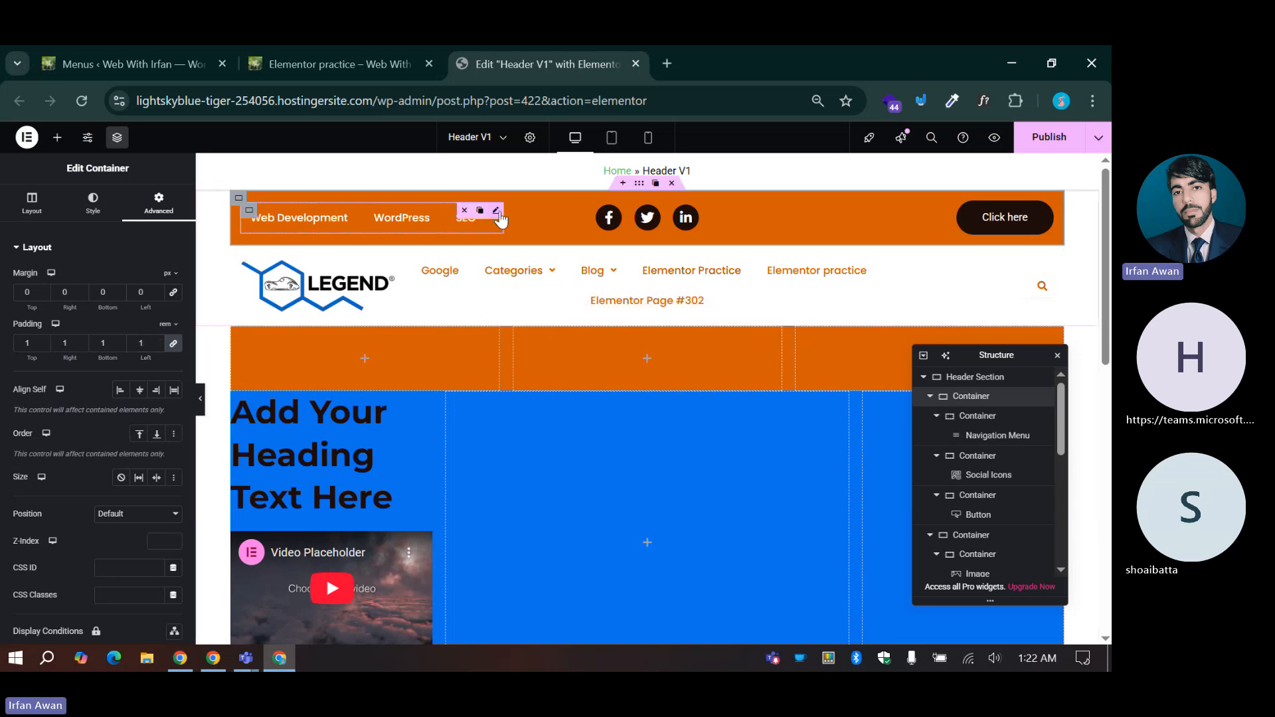
Step: Inspect the navigation menus in the top orange row and the logo row, comparing the desktop and tablet previews
click(498, 214)
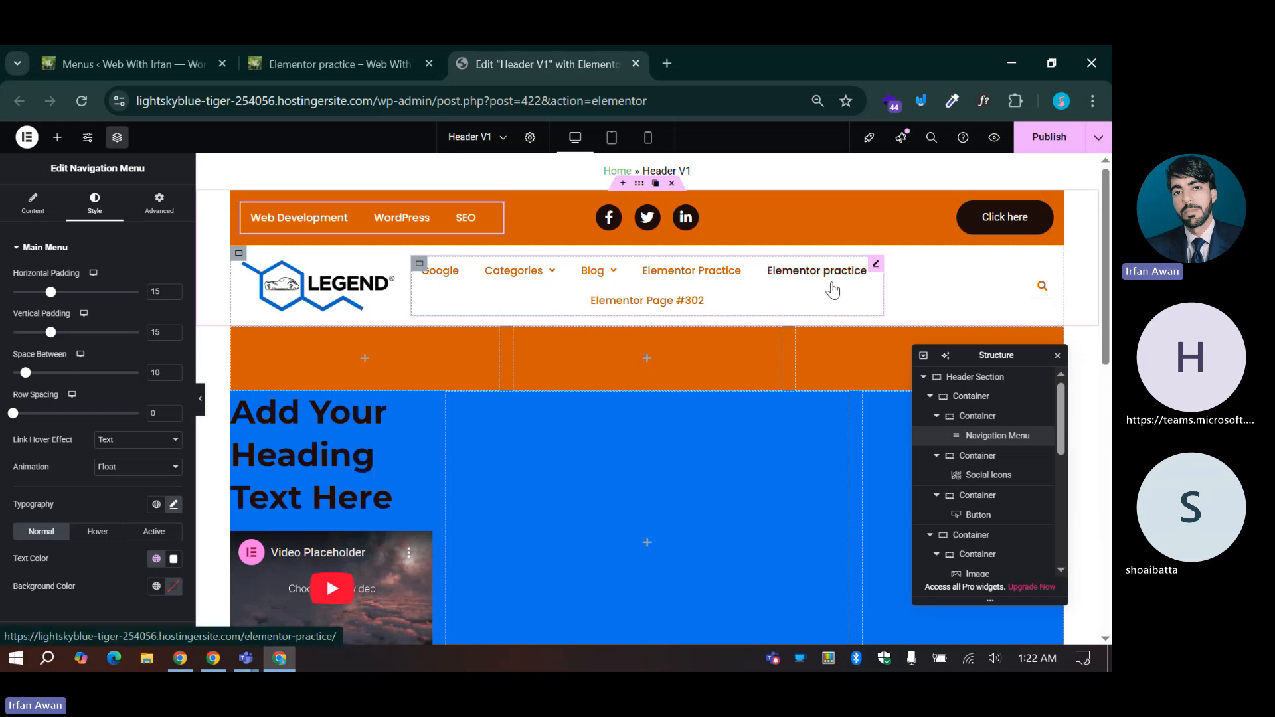
click(612, 137)
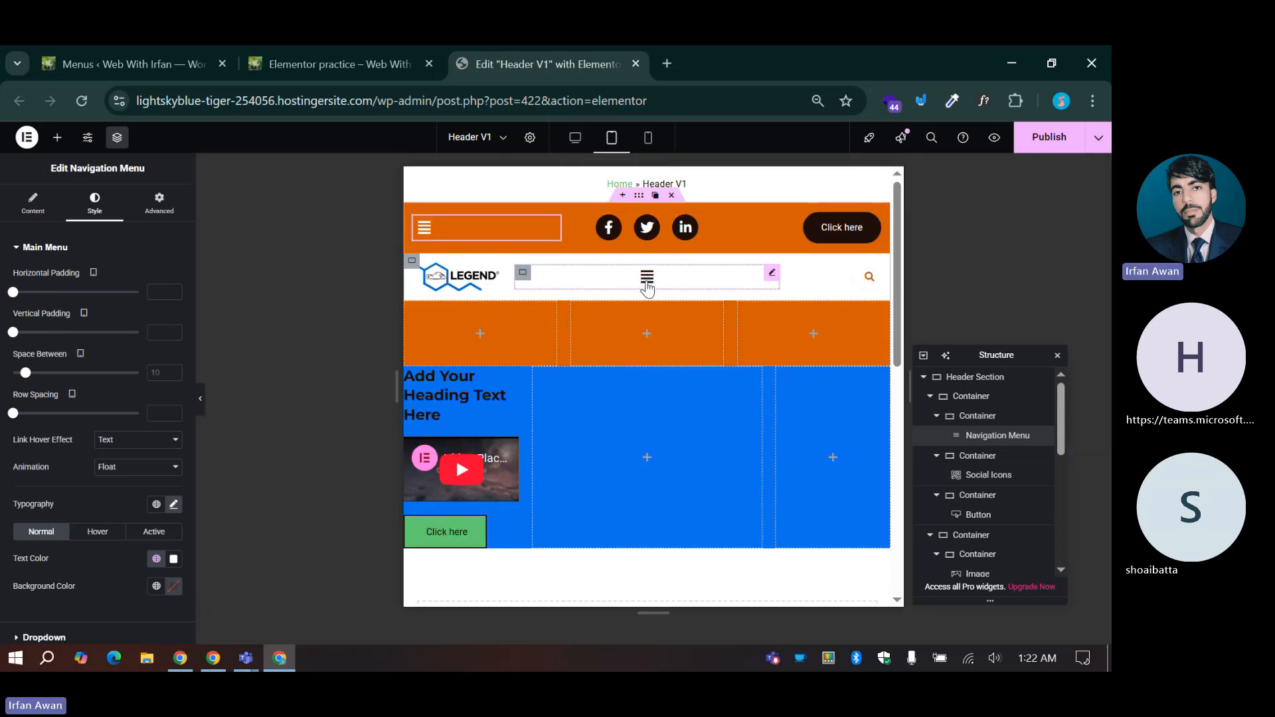
click(769, 279)
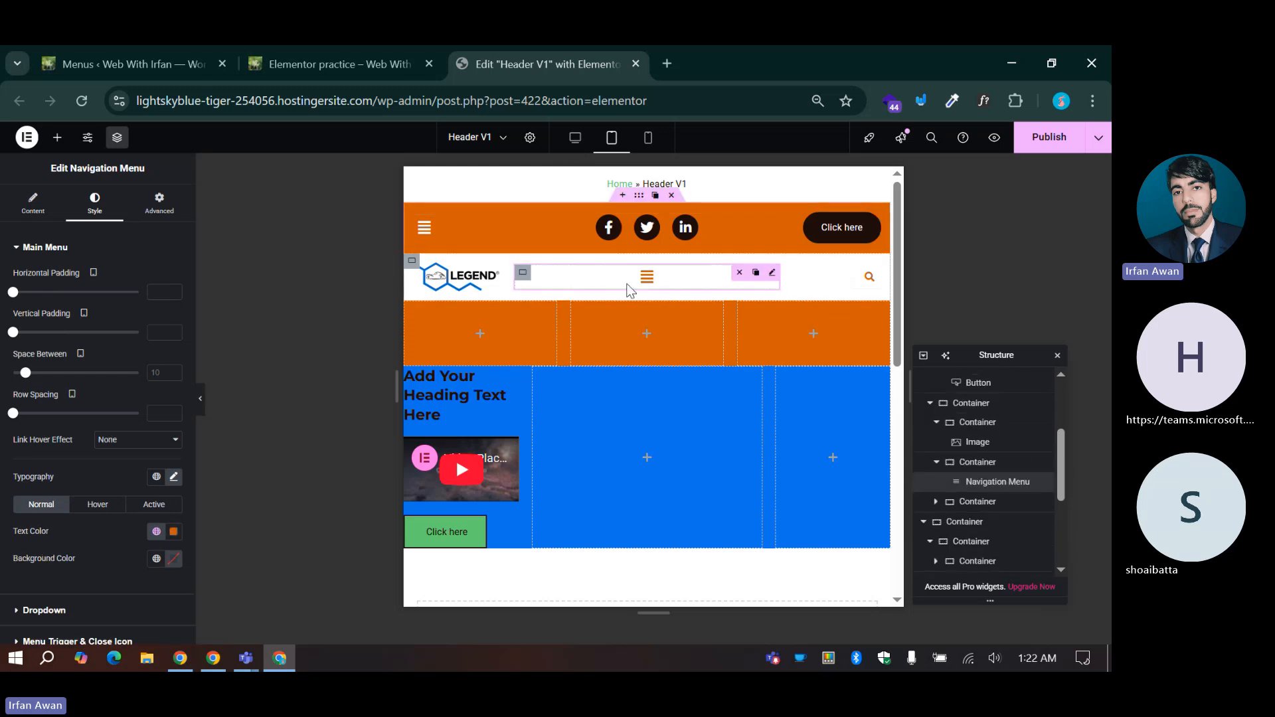
click(575, 137)
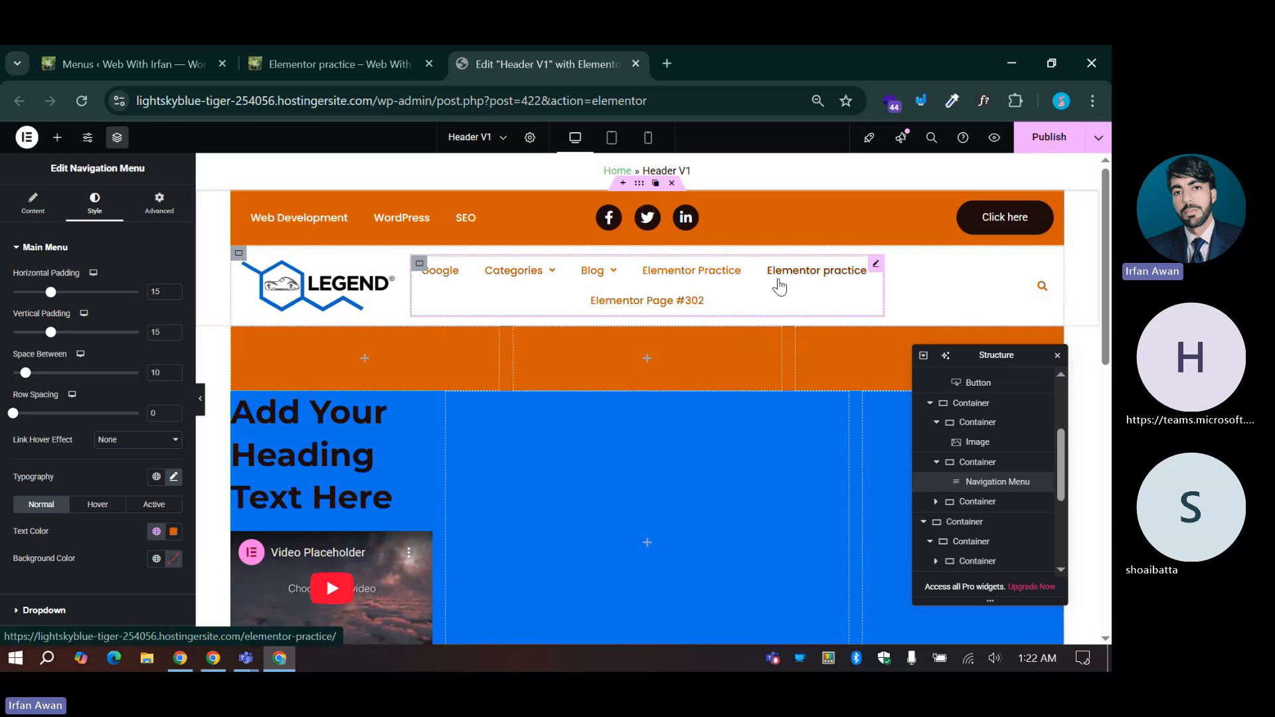
click(612, 138)
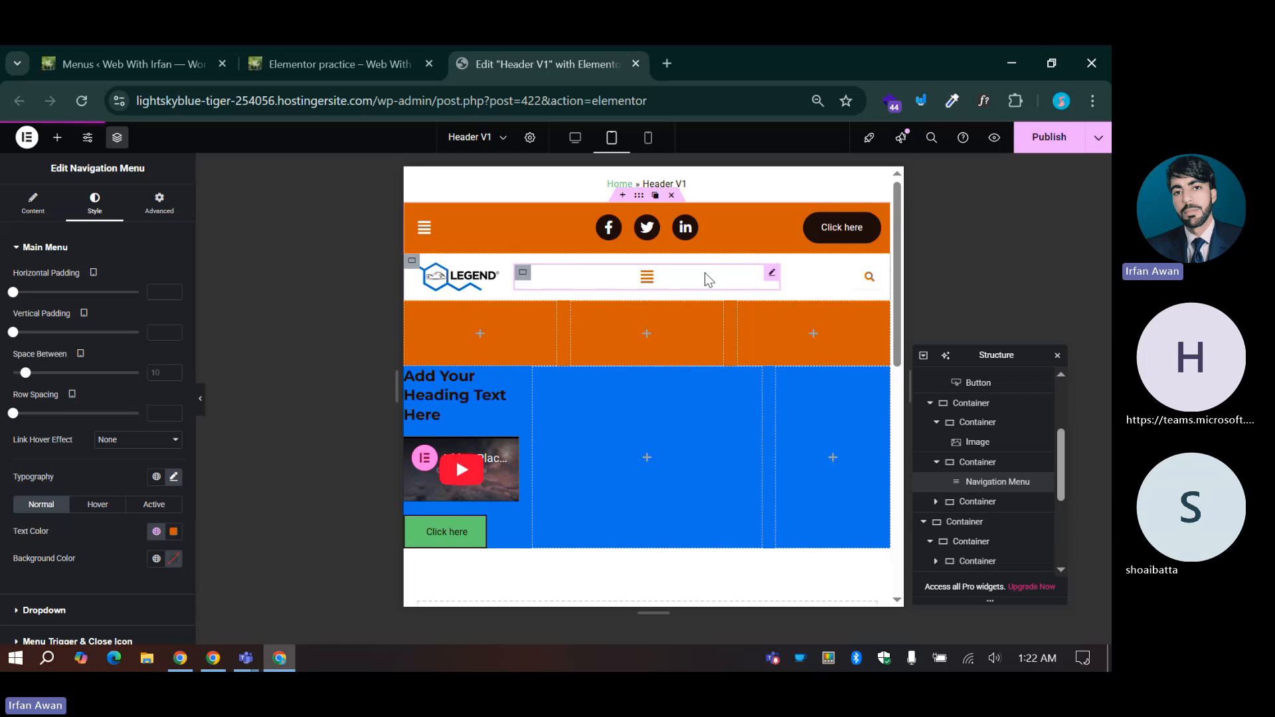
Step: Examine the responsive layout settings of the logo row's navigation menu and compare the desktop, tablet and mobile previews
click(34, 202)
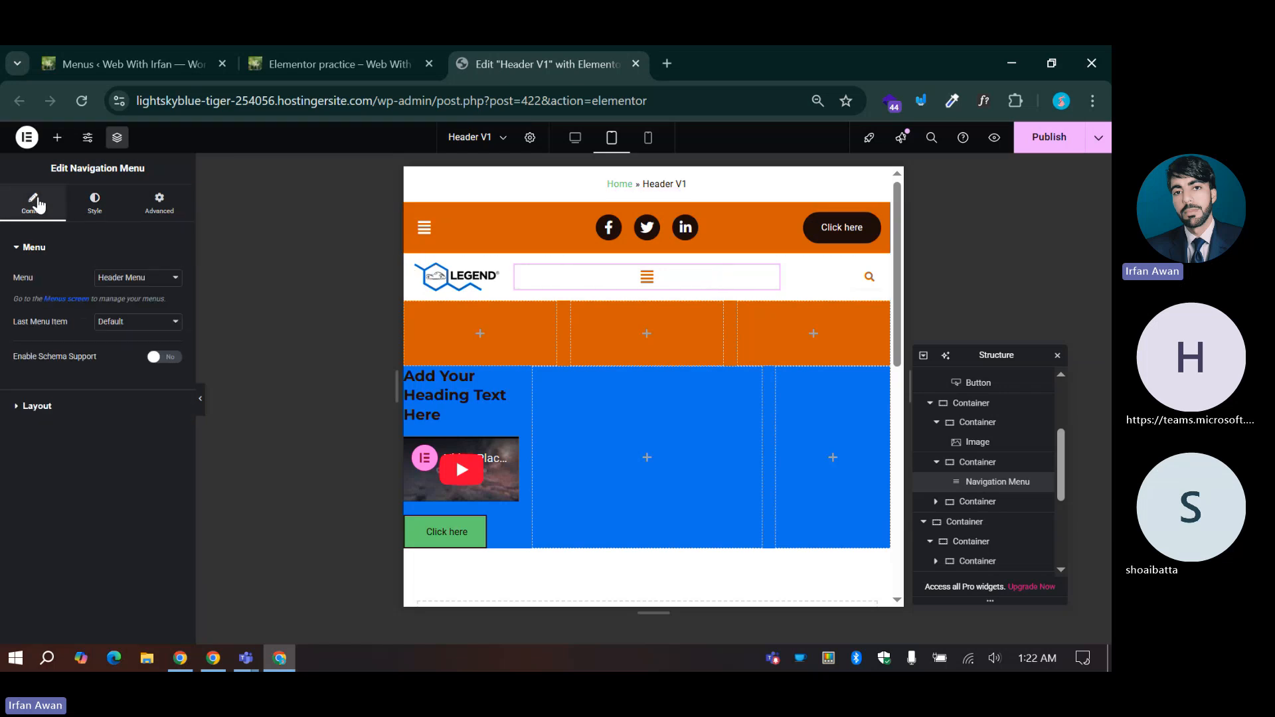
click(36, 405)
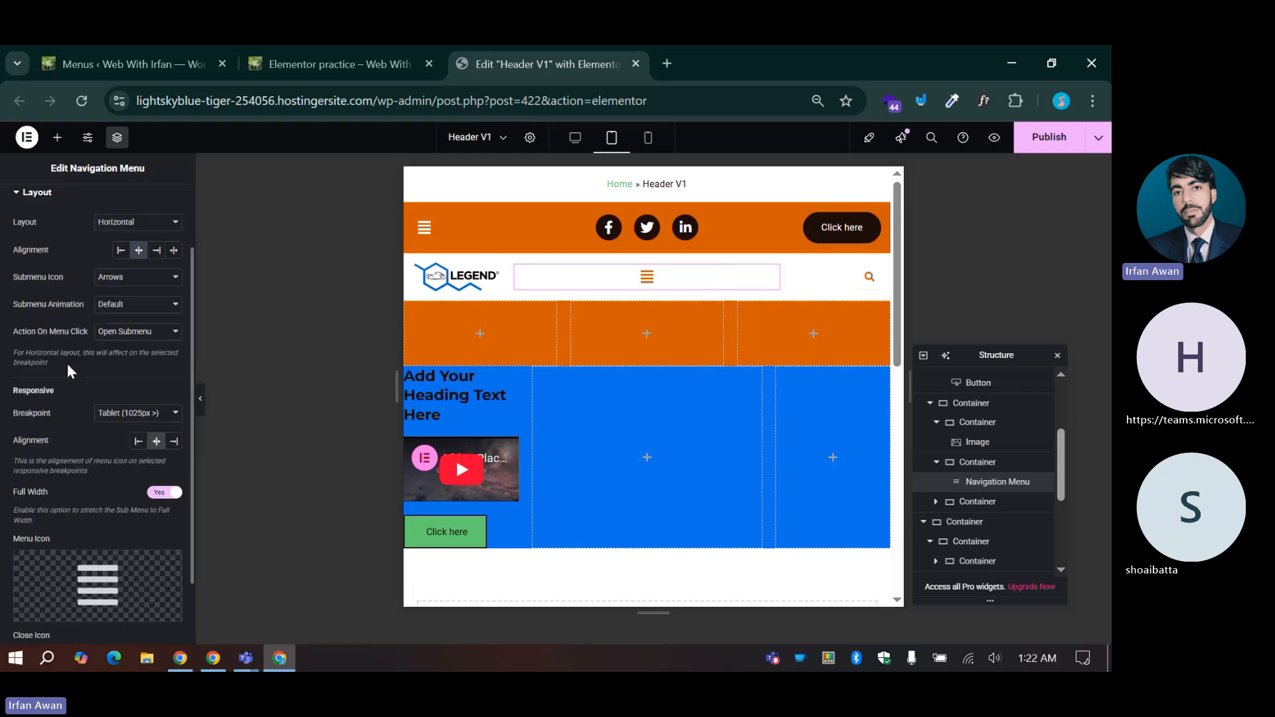
double_click(34, 390)
click(23, 392)
click(566, 136)
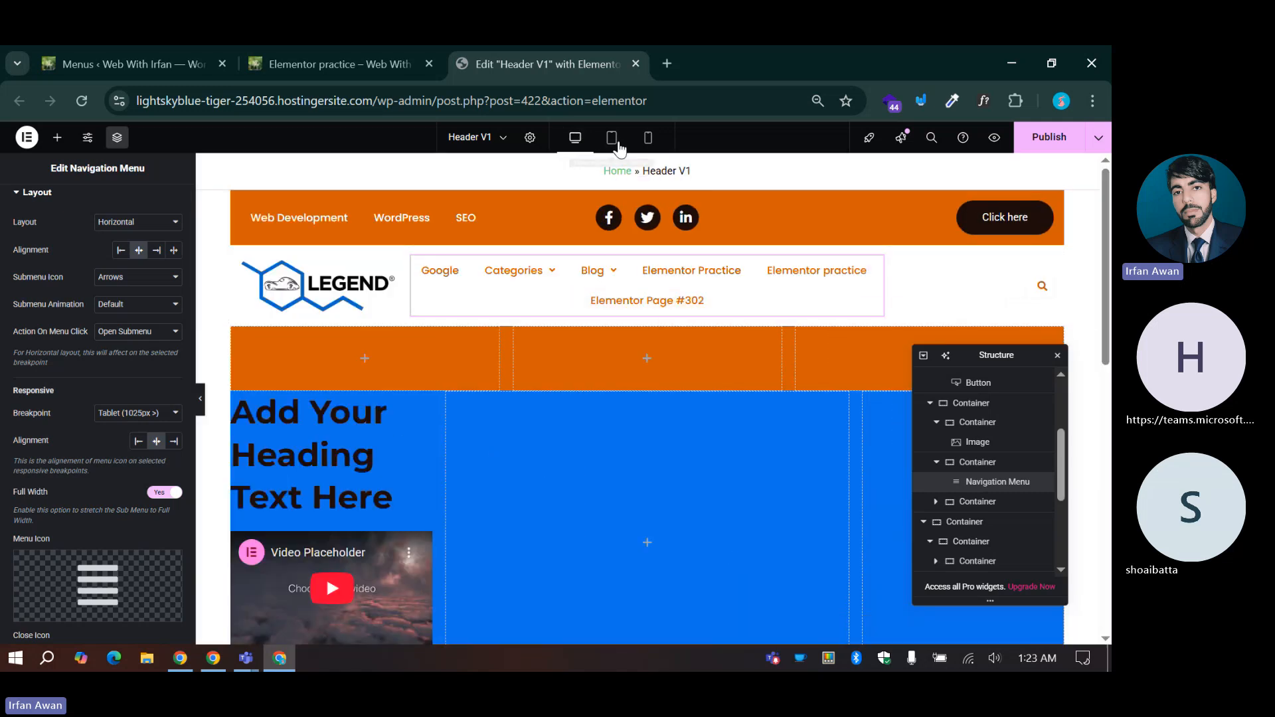
click(612, 139)
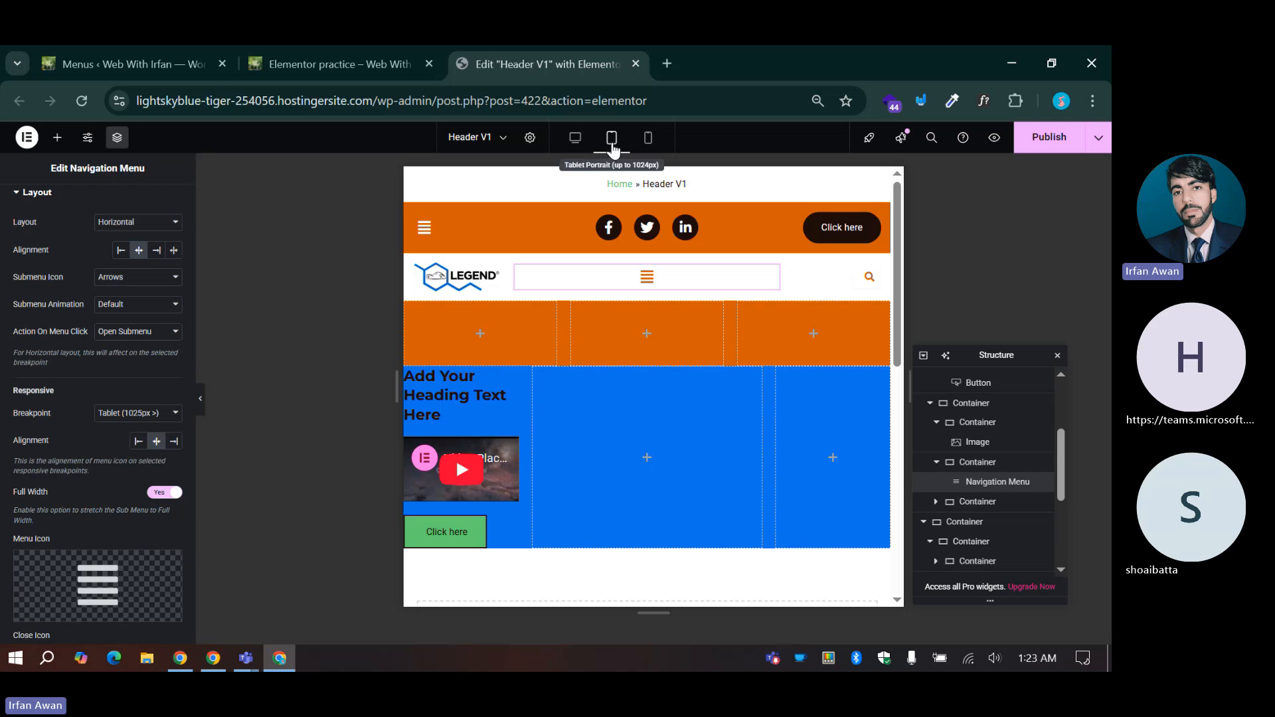
click(648, 137)
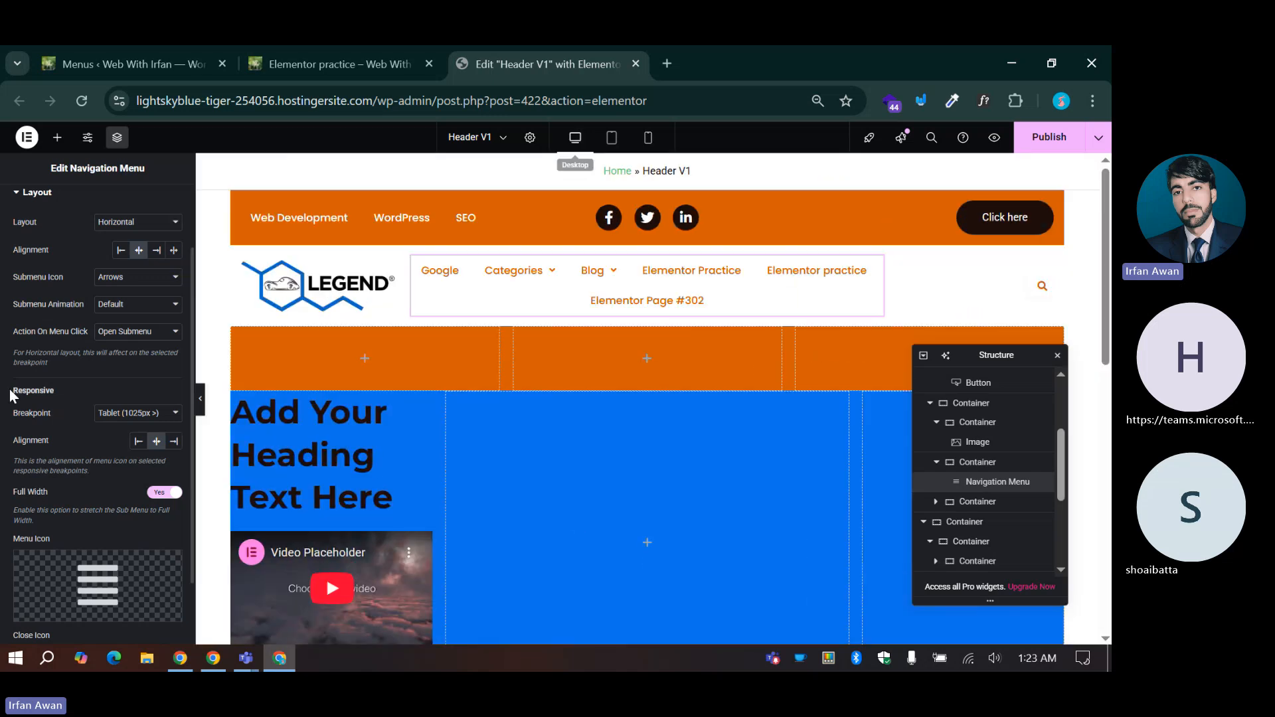
Step: Set the responsive breakpoint of the logo row's navigation menu to None
scroll(13, 372, down, 2)
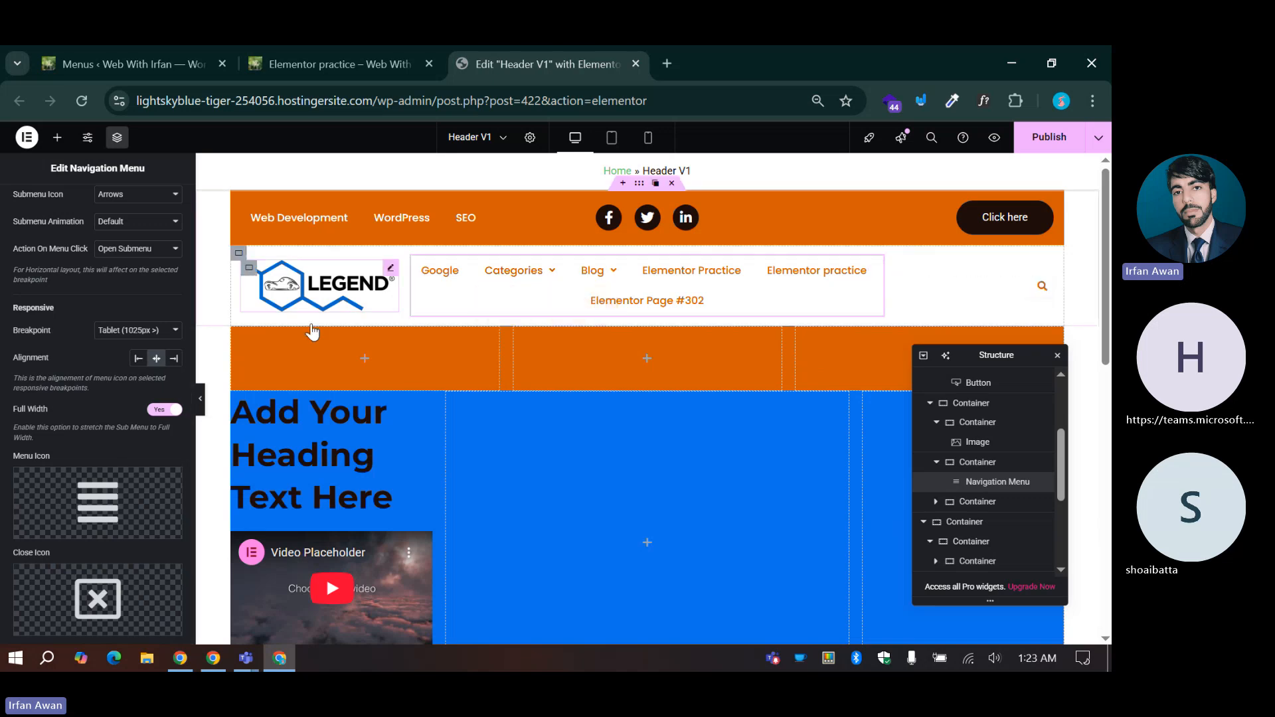
click(120, 329)
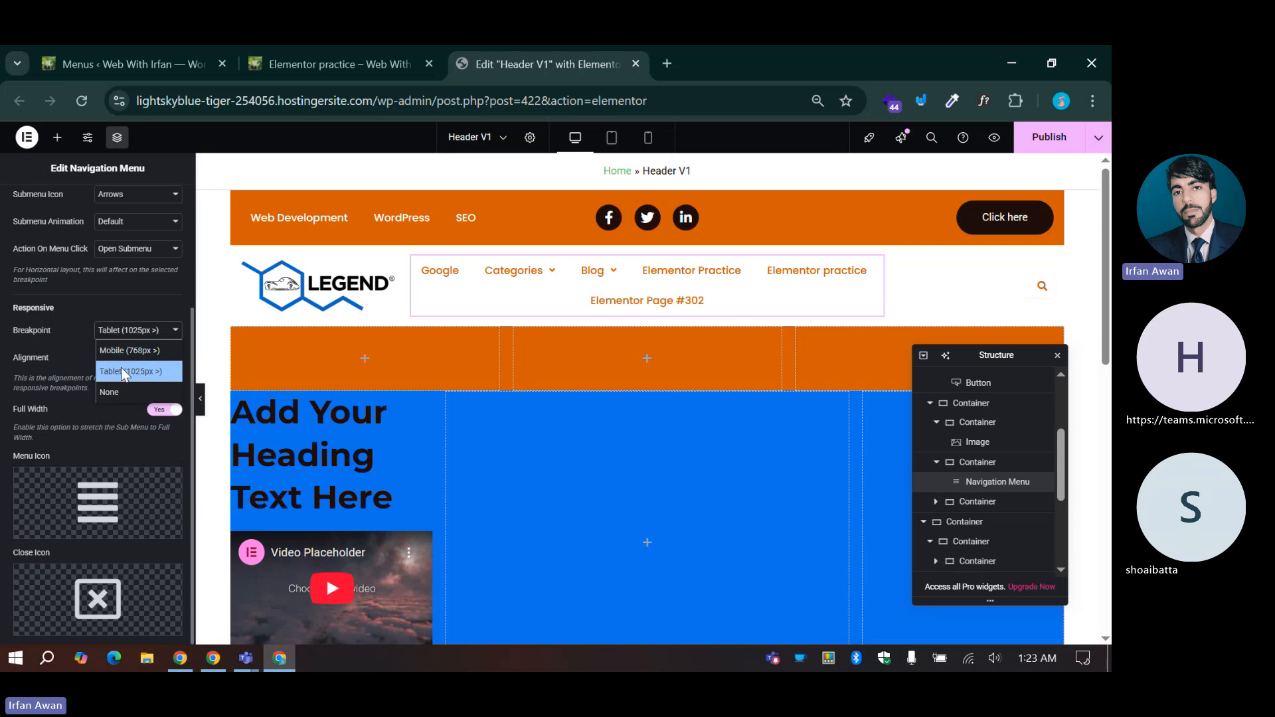
click(121, 368)
click(122, 334)
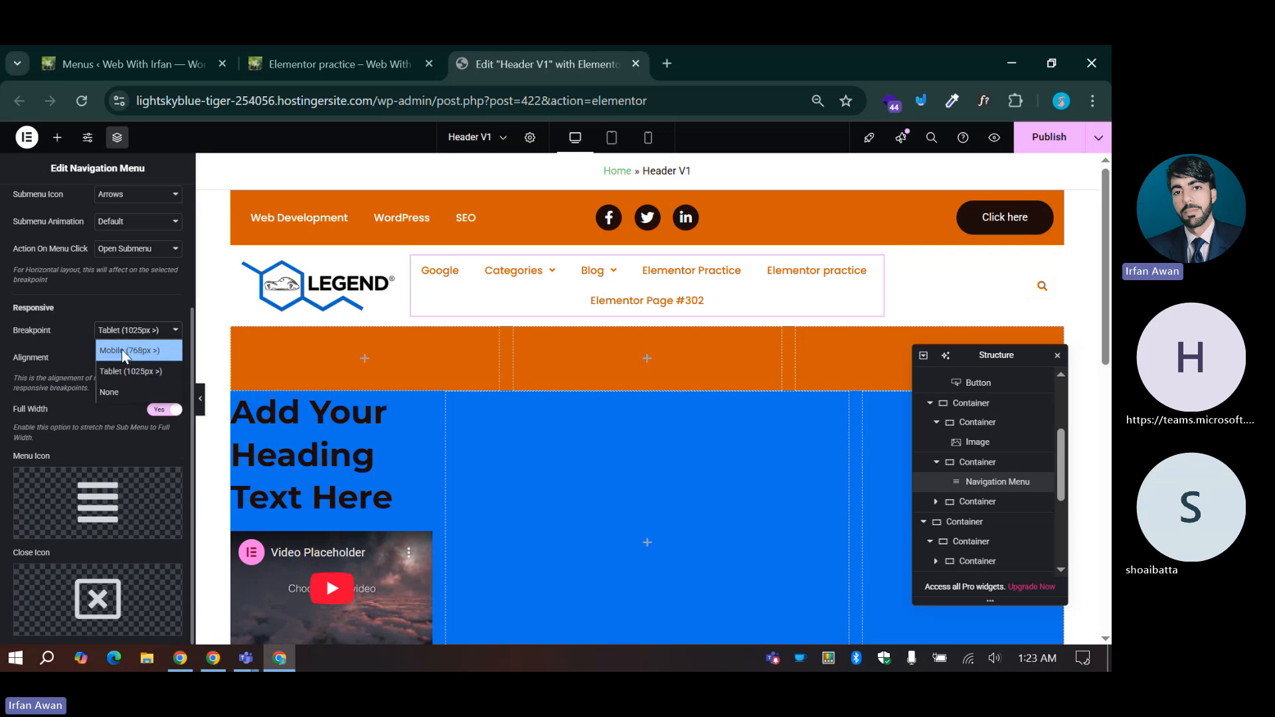
click(110, 392)
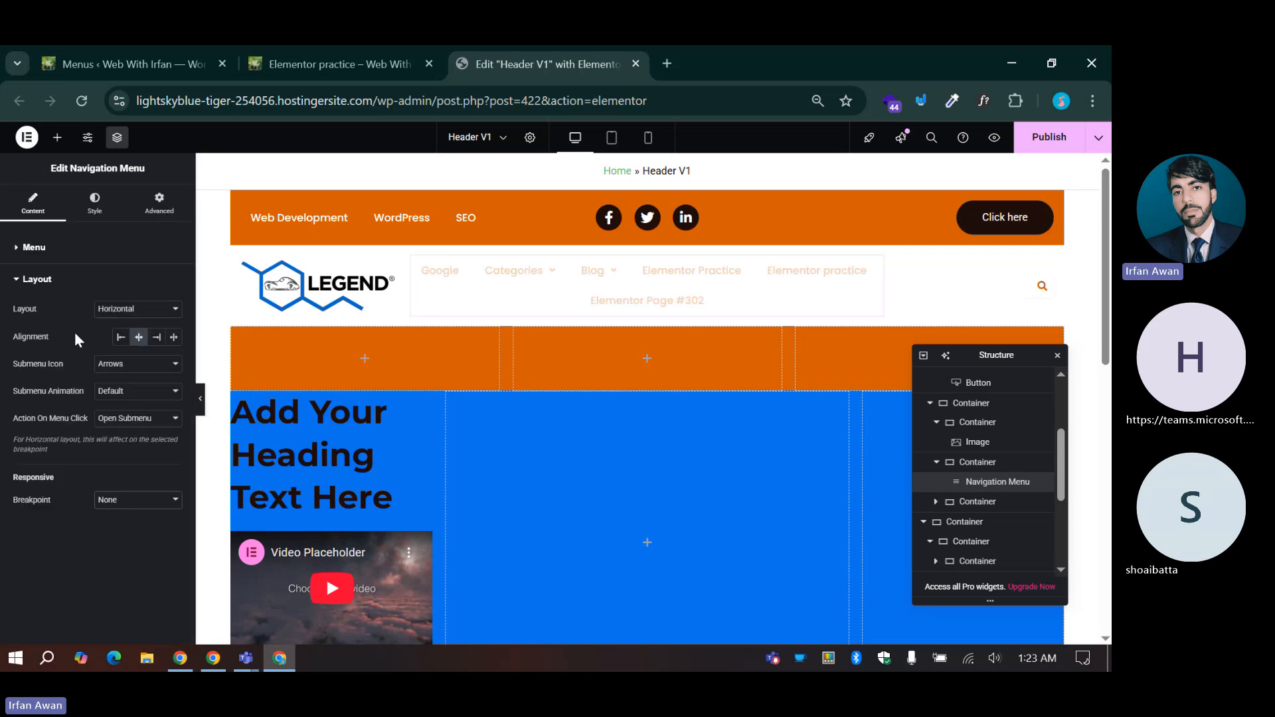
Step: Check how the logo row's navigation menu displays without a breakpoint in the tablet and mobile previews
drag(20, 500, 87, 502)
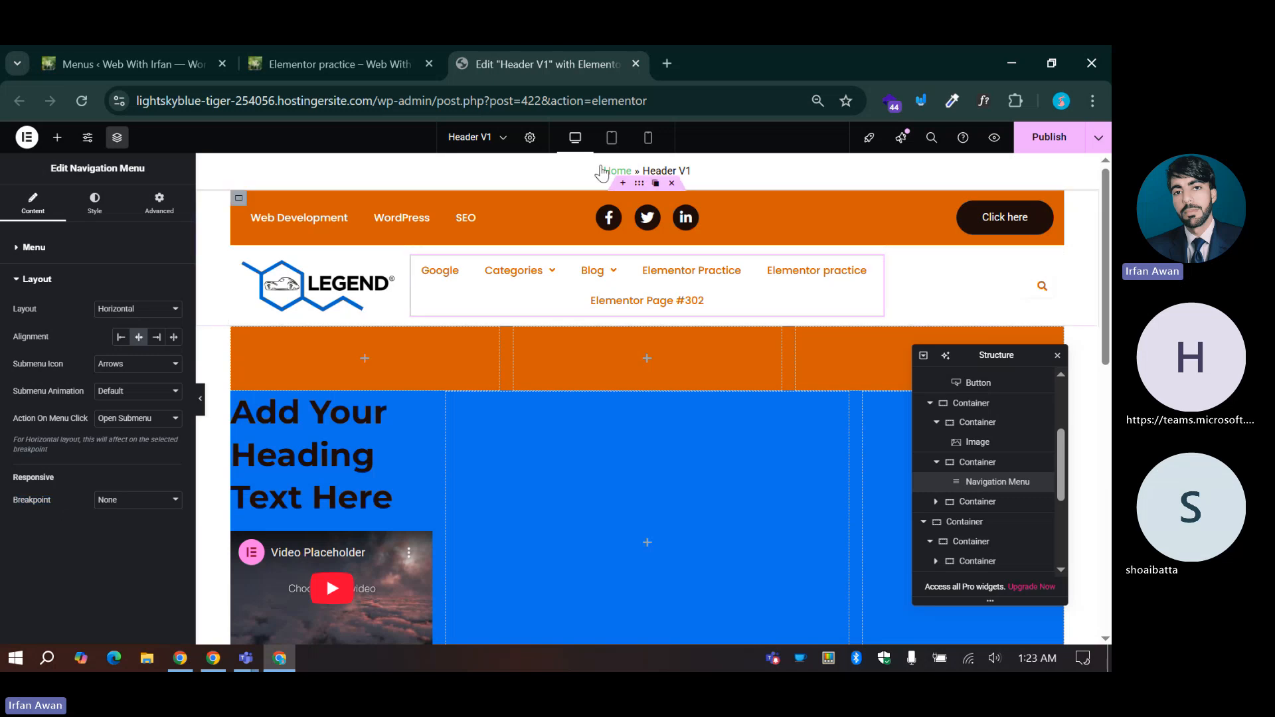
click(609, 138)
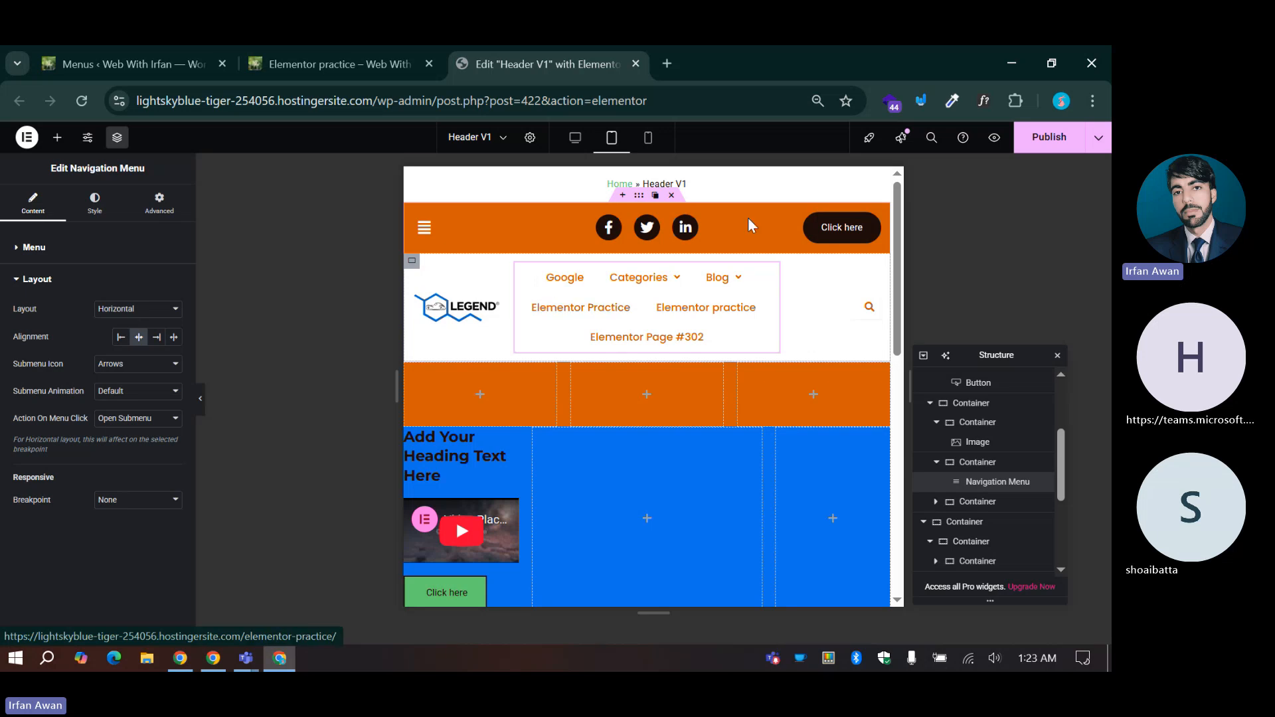
click(648, 139)
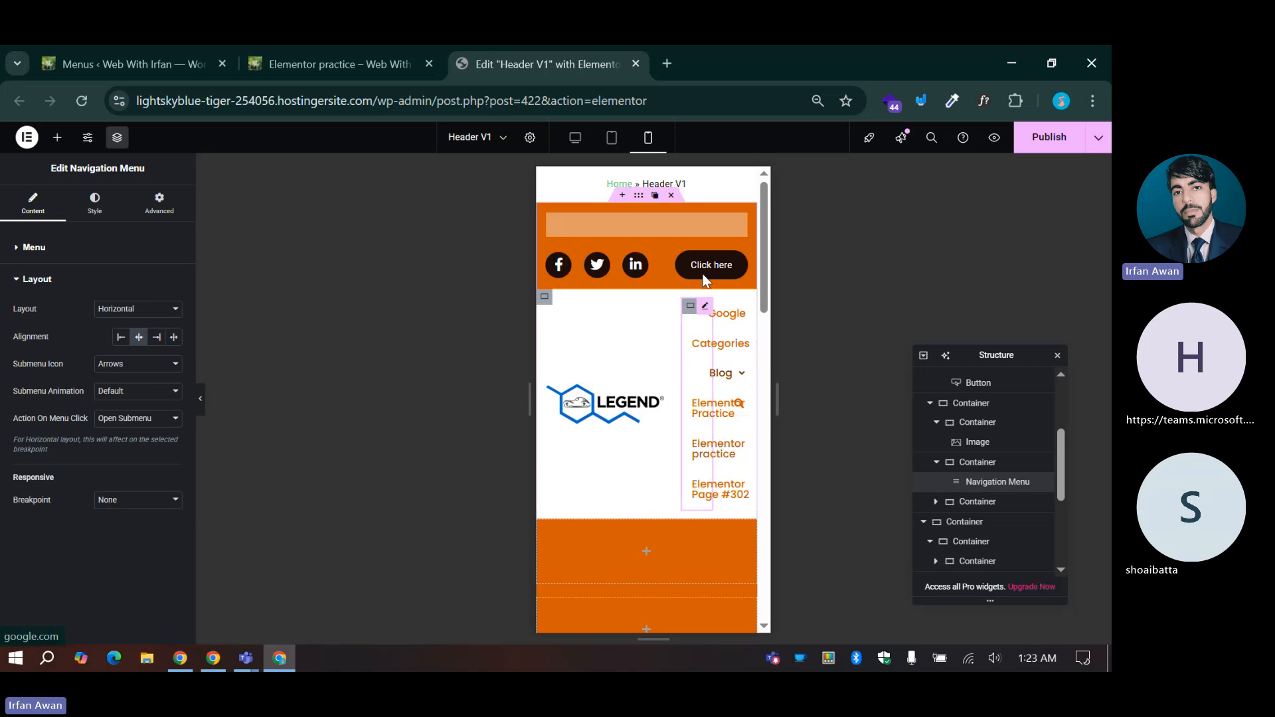
Step: Try the Tablet (1025px >) breakpoint on the logo row's navigation menu in the tablet preview and revert it to None
click(576, 140)
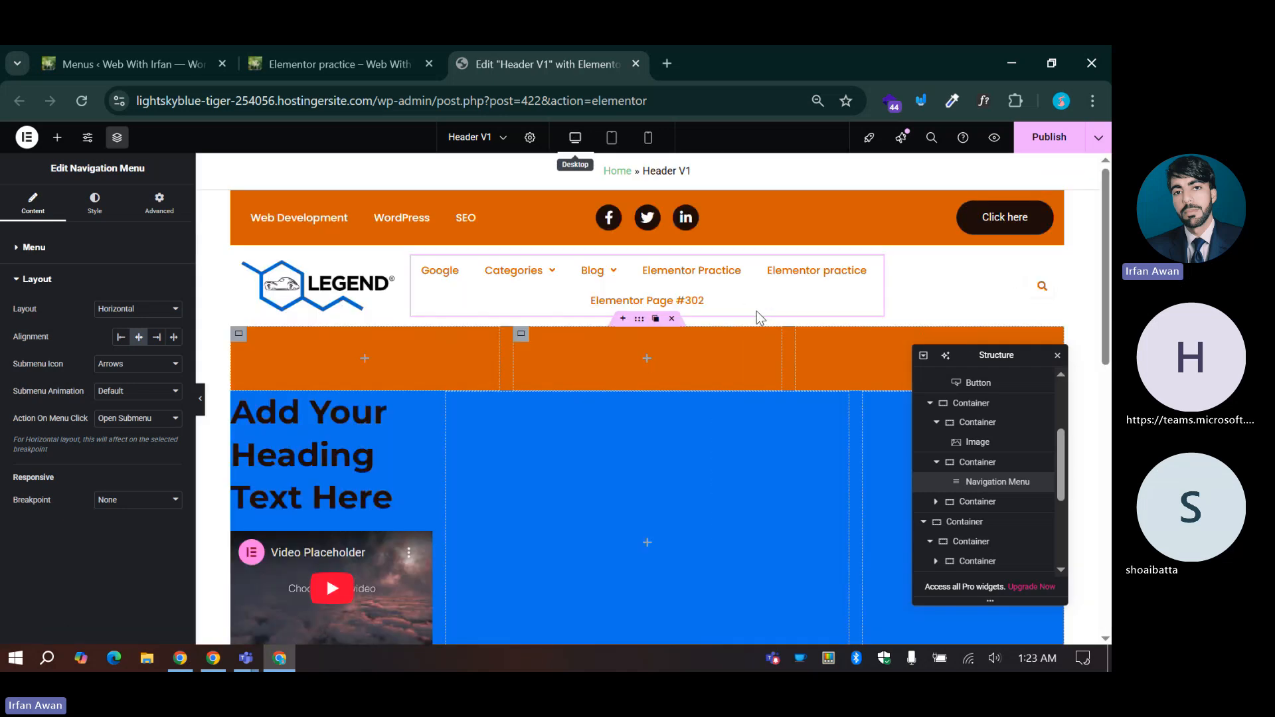
click(612, 139)
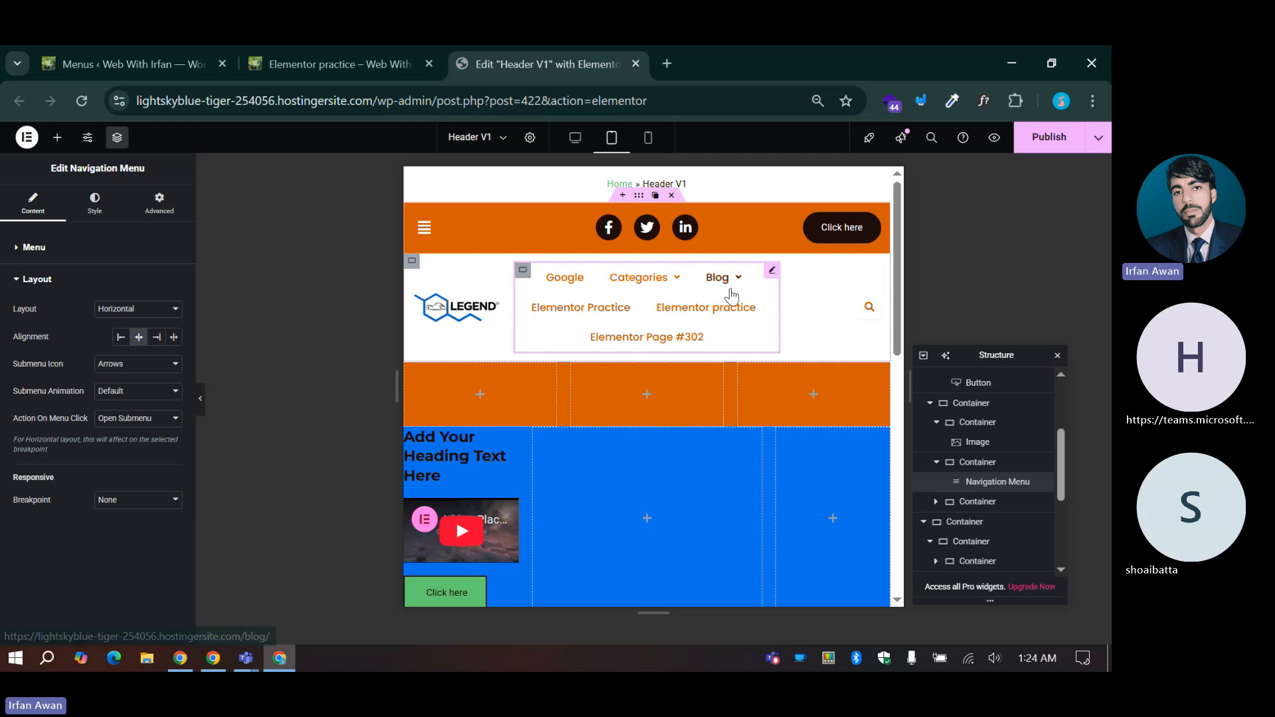
click(101, 501)
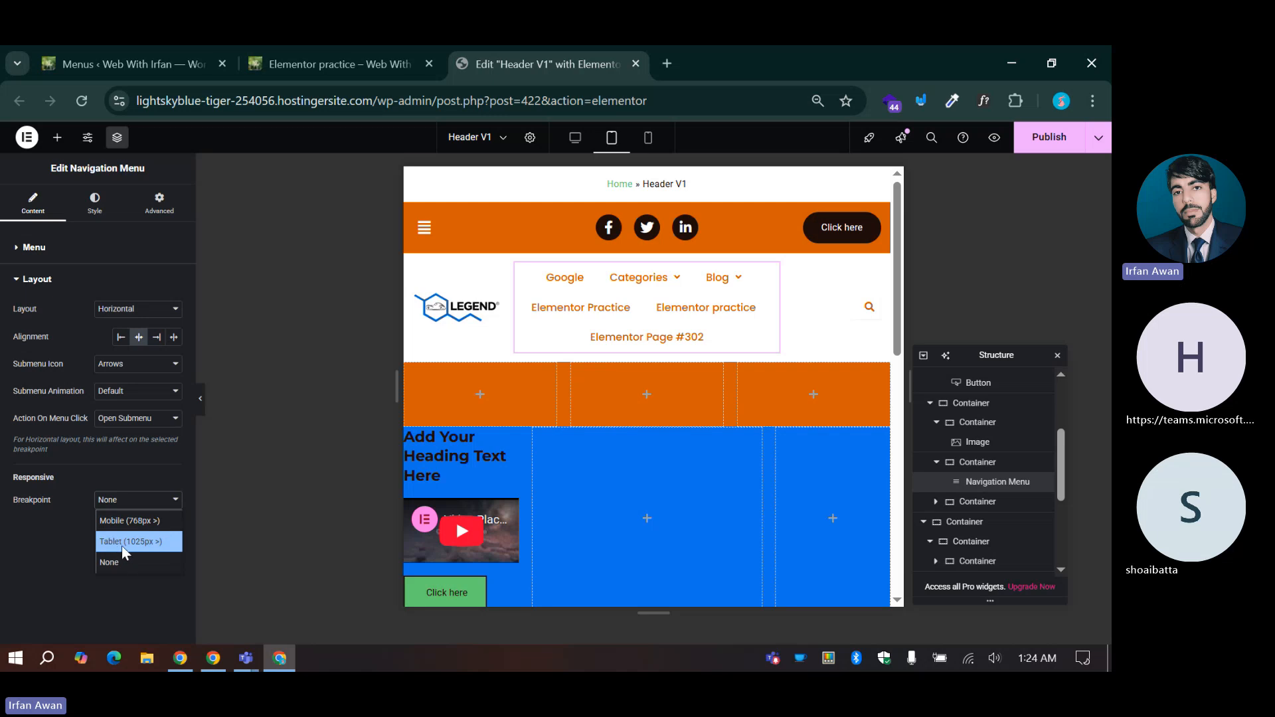
click(122, 545)
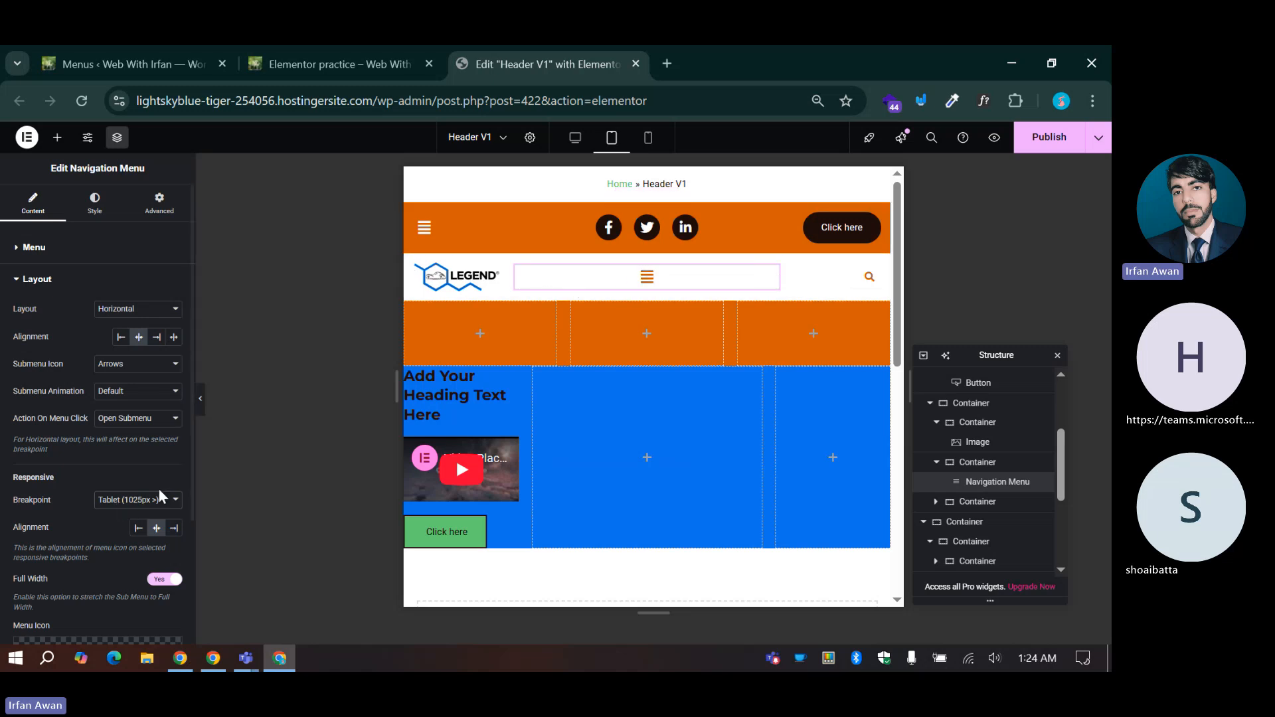
click(122, 504)
click(111, 563)
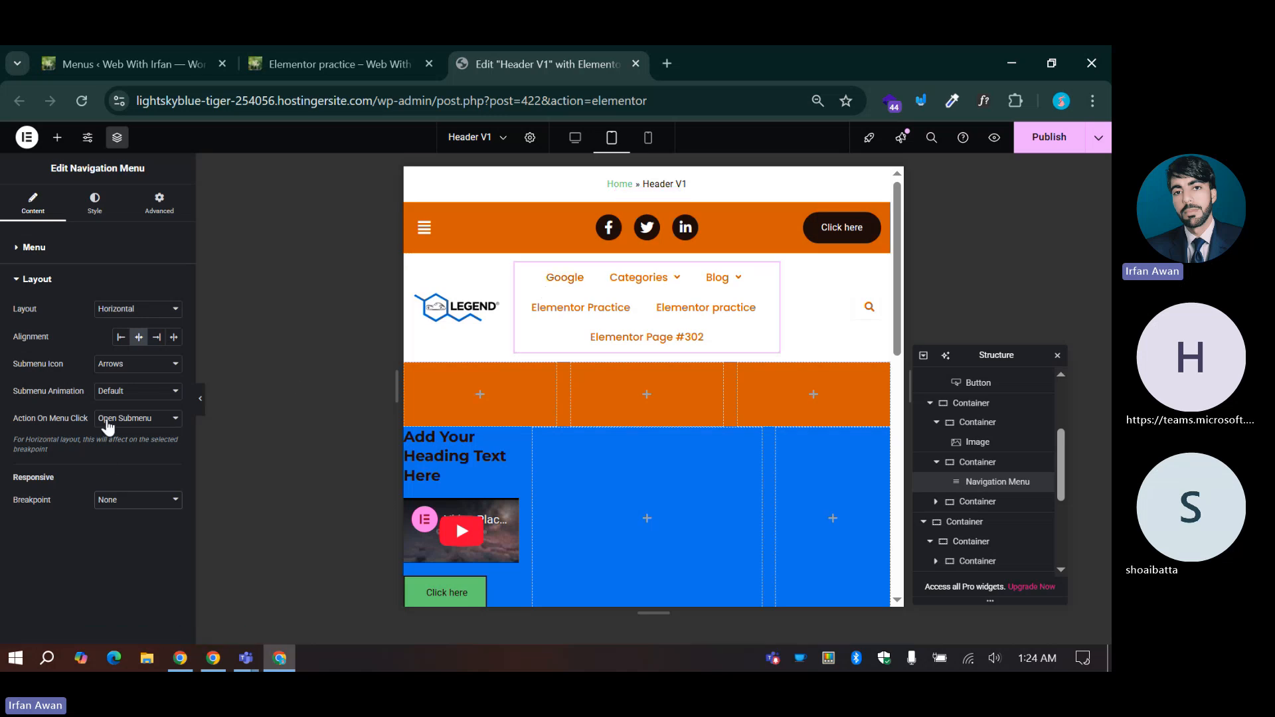
Step: Set the navigation menu's responsive breakpoint to Mobile (768px >) and check how the menu displays in the mobile preview
click(113, 503)
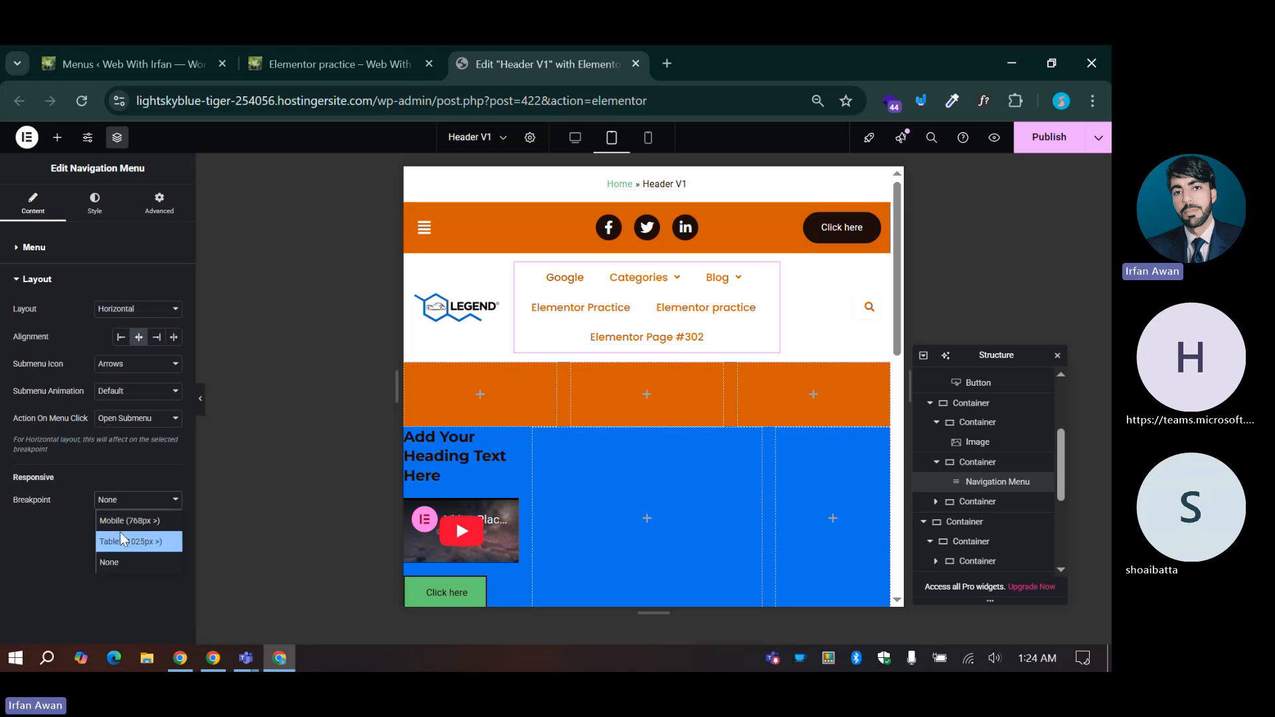
click(120, 535)
click(127, 508)
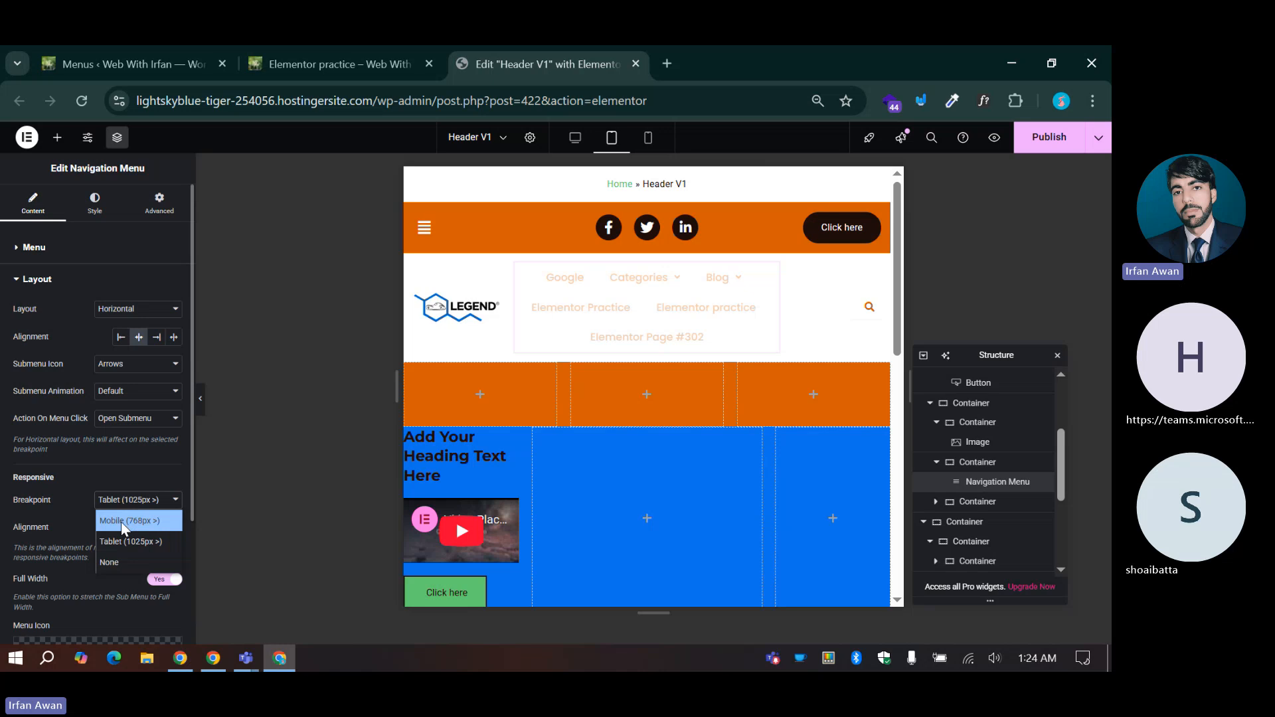
click(120, 521)
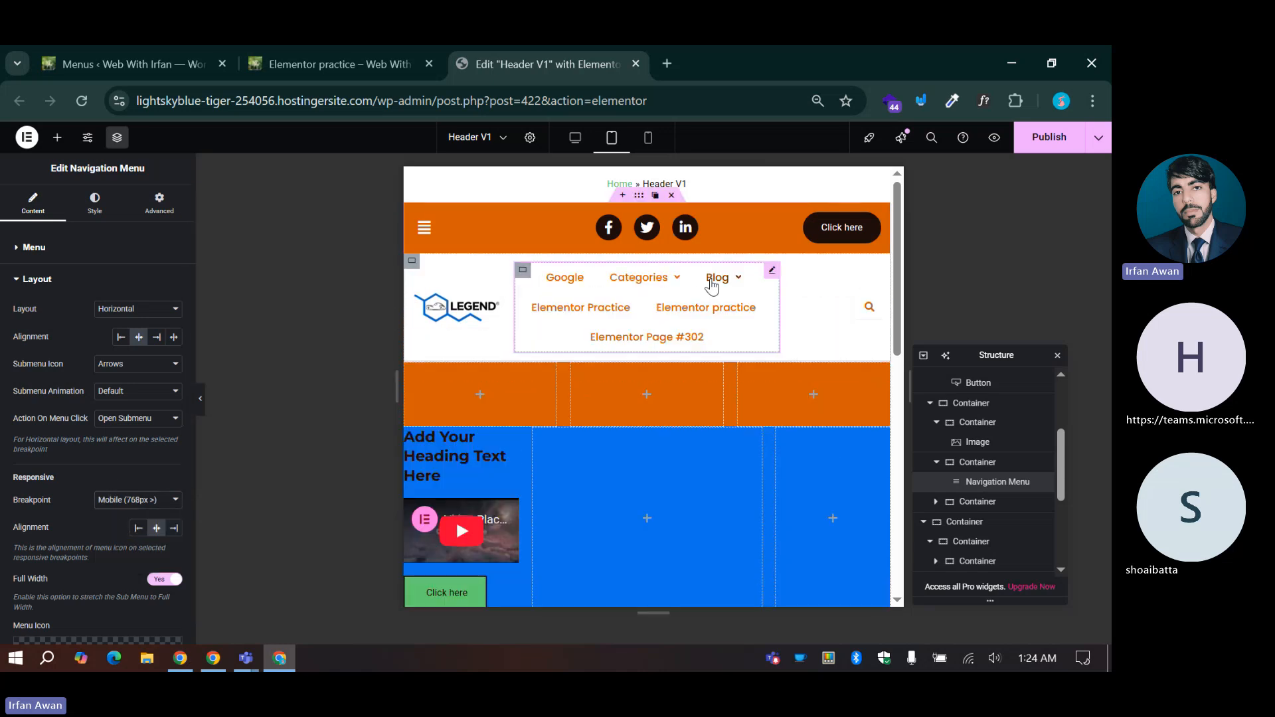
click(648, 137)
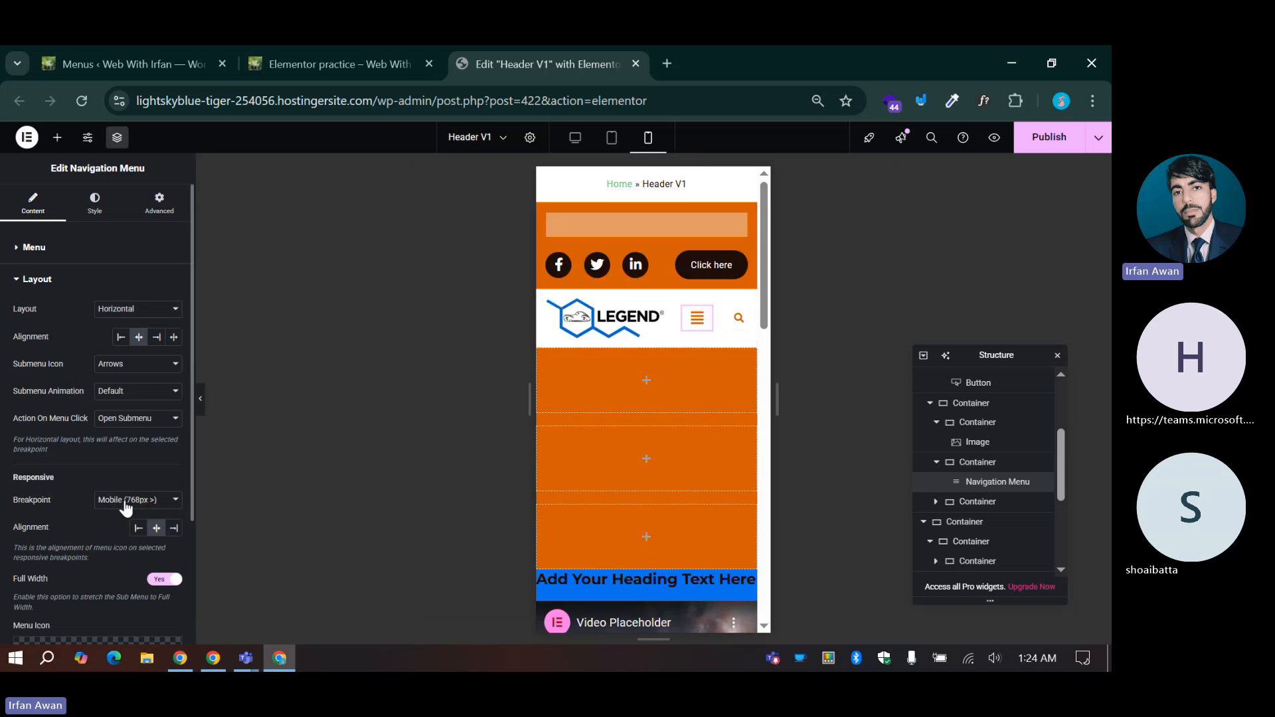
Step: Set the logo row navigation menu's responsive breakpoint to Tablet (1025px >) in the tablet preview
click(612, 138)
click(116, 505)
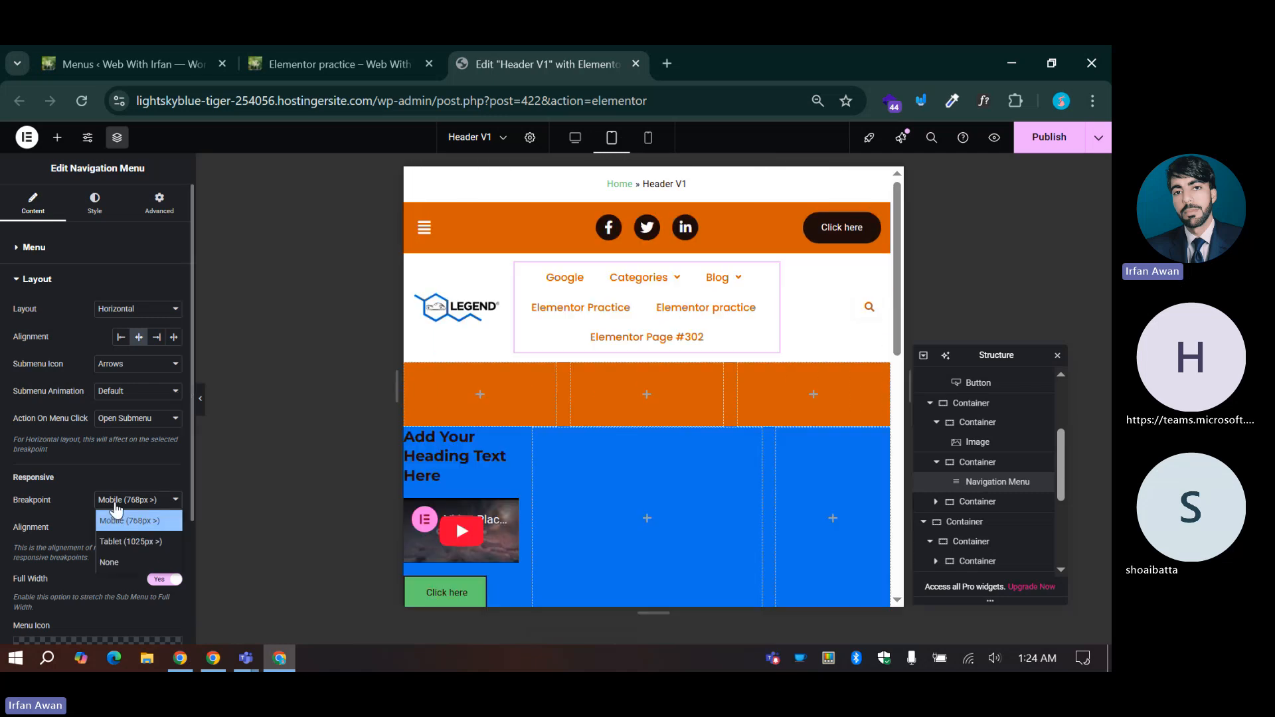
click(116, 545)
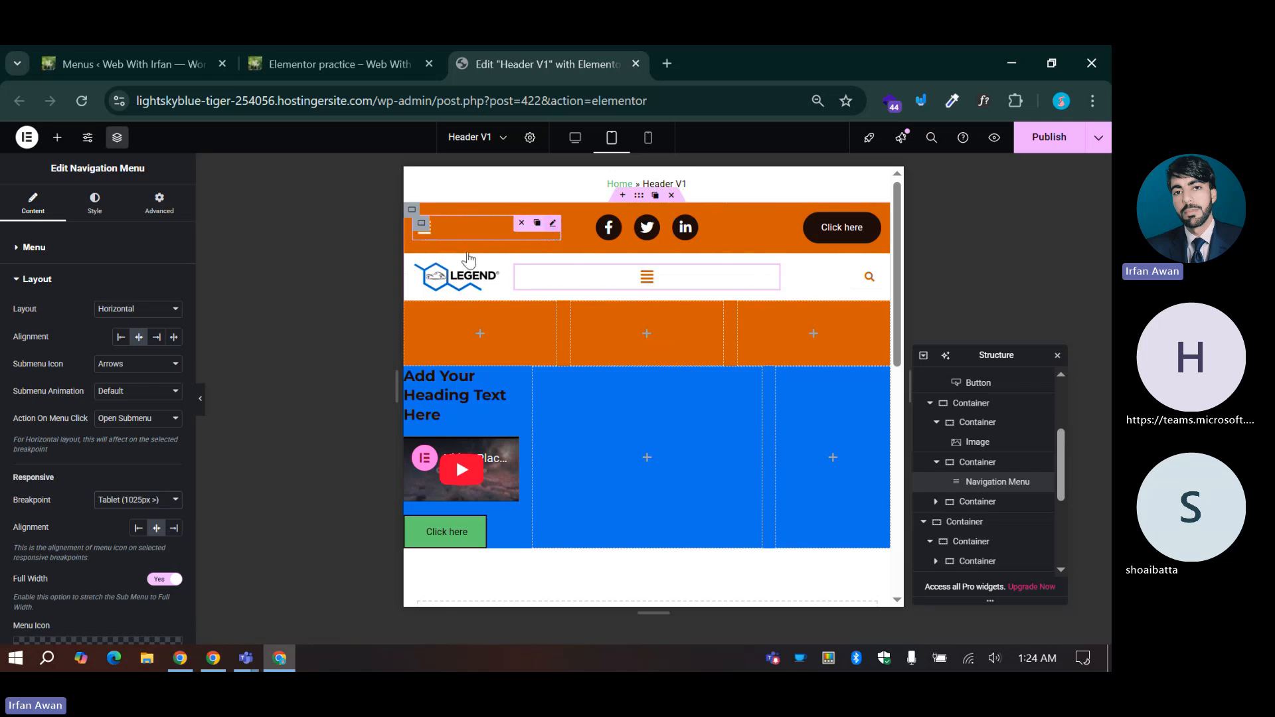
Step: Review the available source menus and the Last Menu Item options of the logo row's navigation menu
click(775, 275)
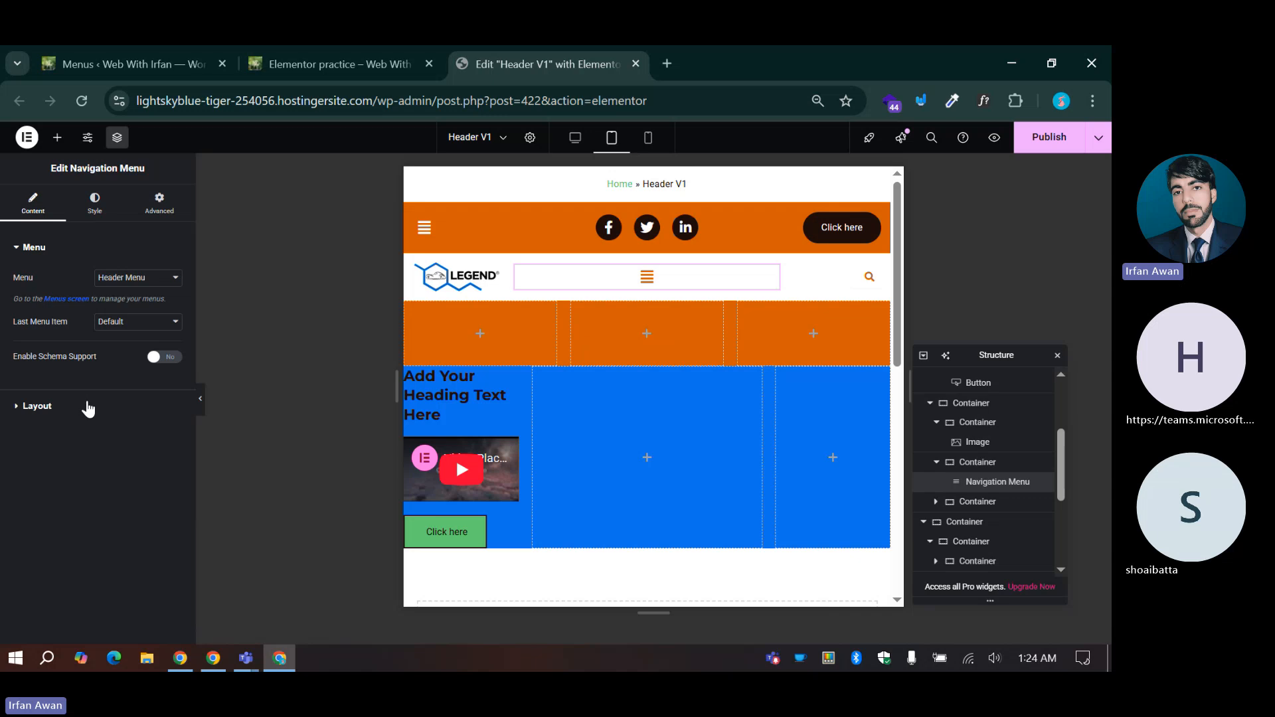
click(129, 277)
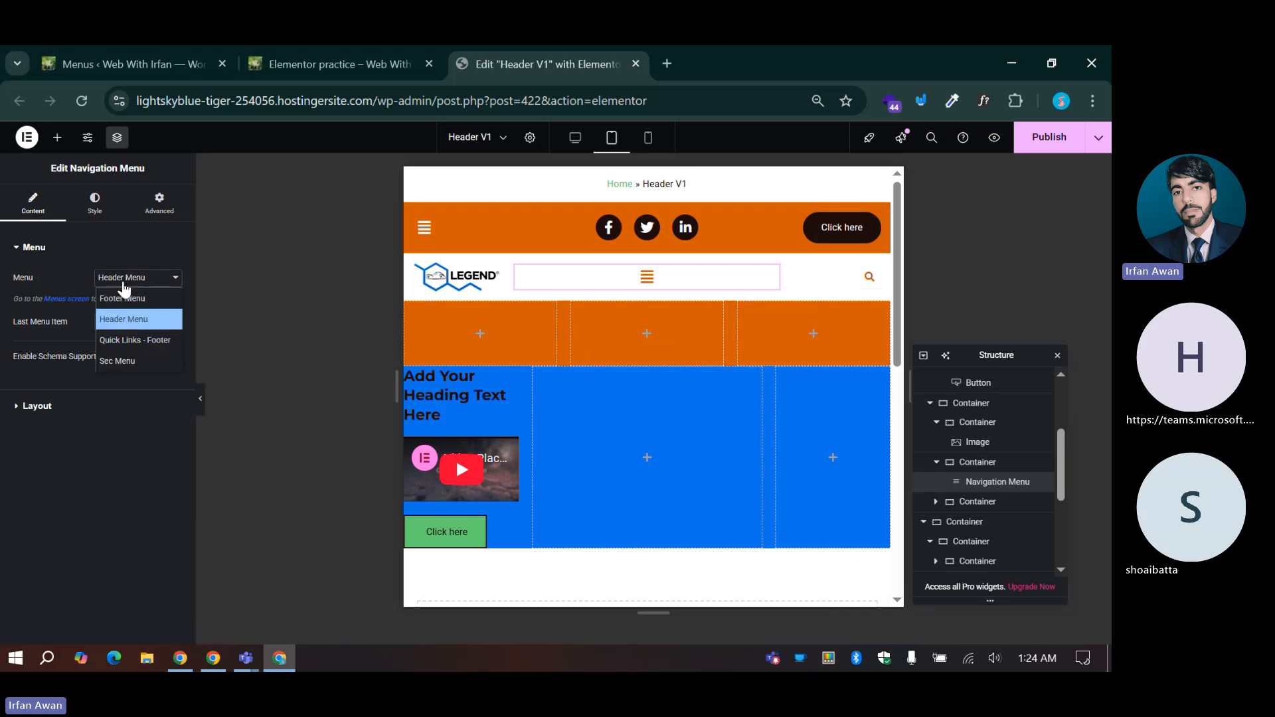
click(129, 292)
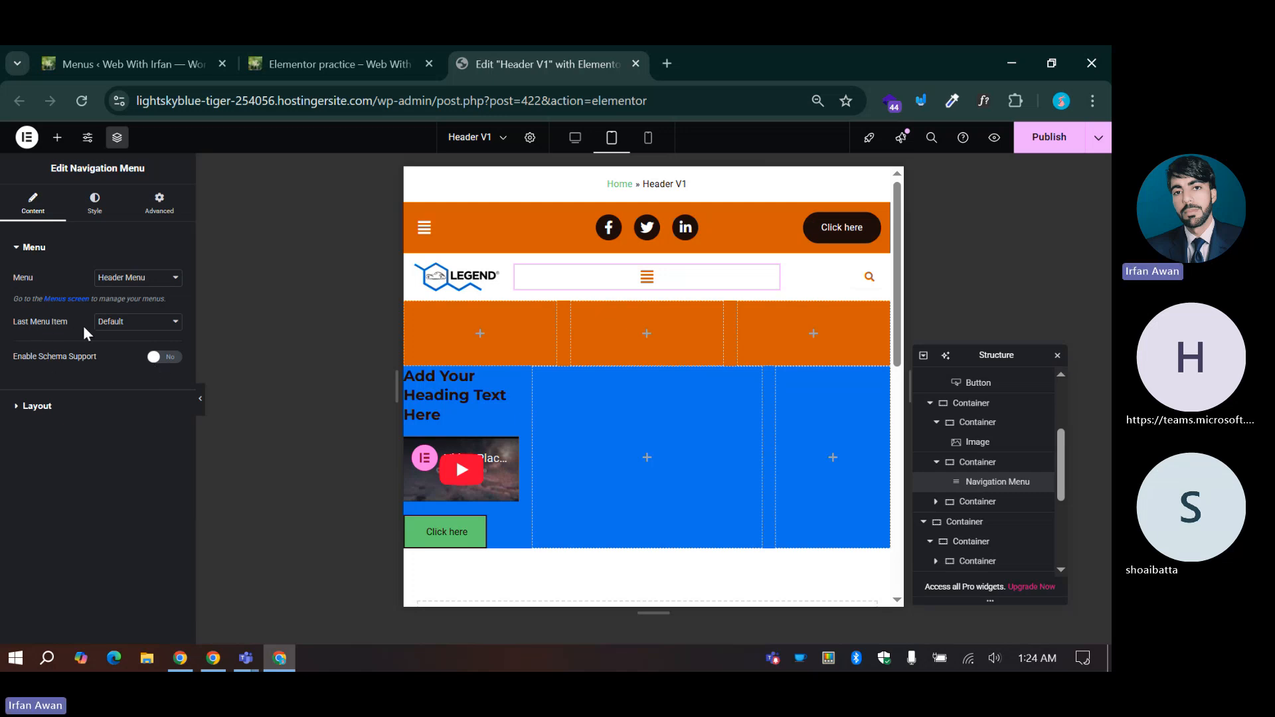
click(108, 323)
click(6, 337)
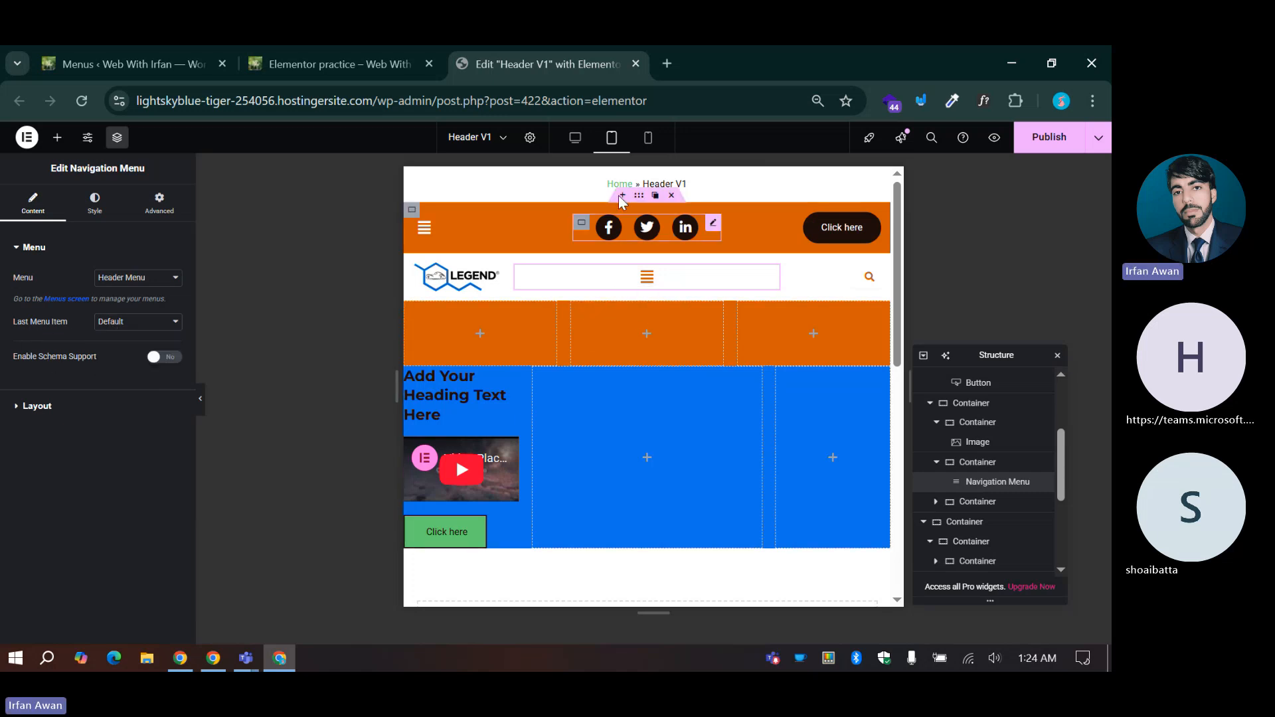
Step: Examine the navigation menu's layout types, submenu icon and responsive options in the desktop preview
click(575, 137)
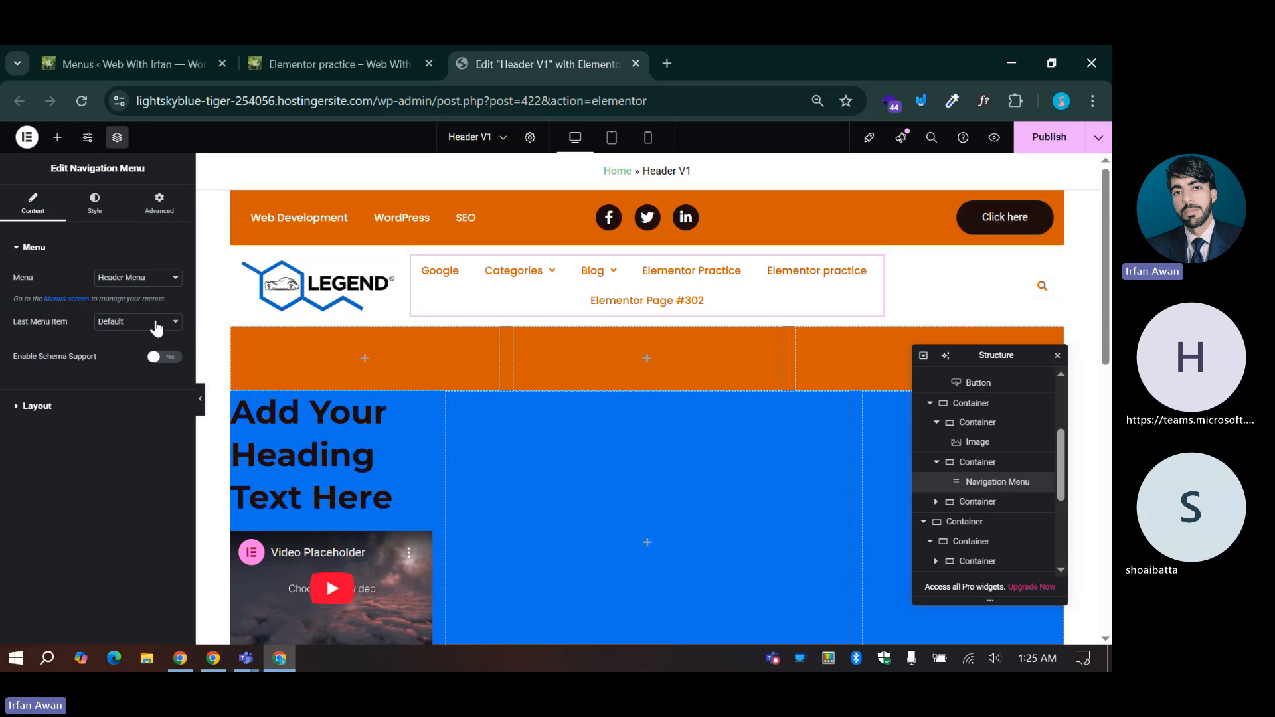
click(38, 406)
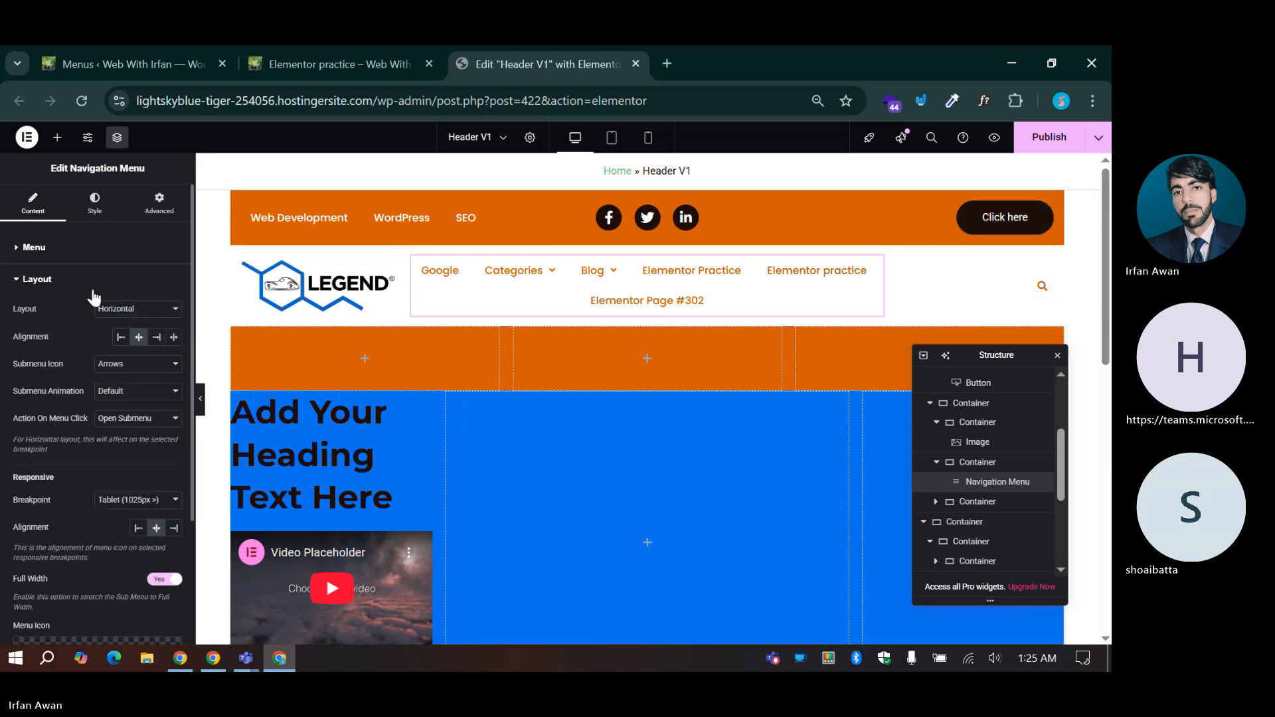
scroll(99, 299, down, 2)
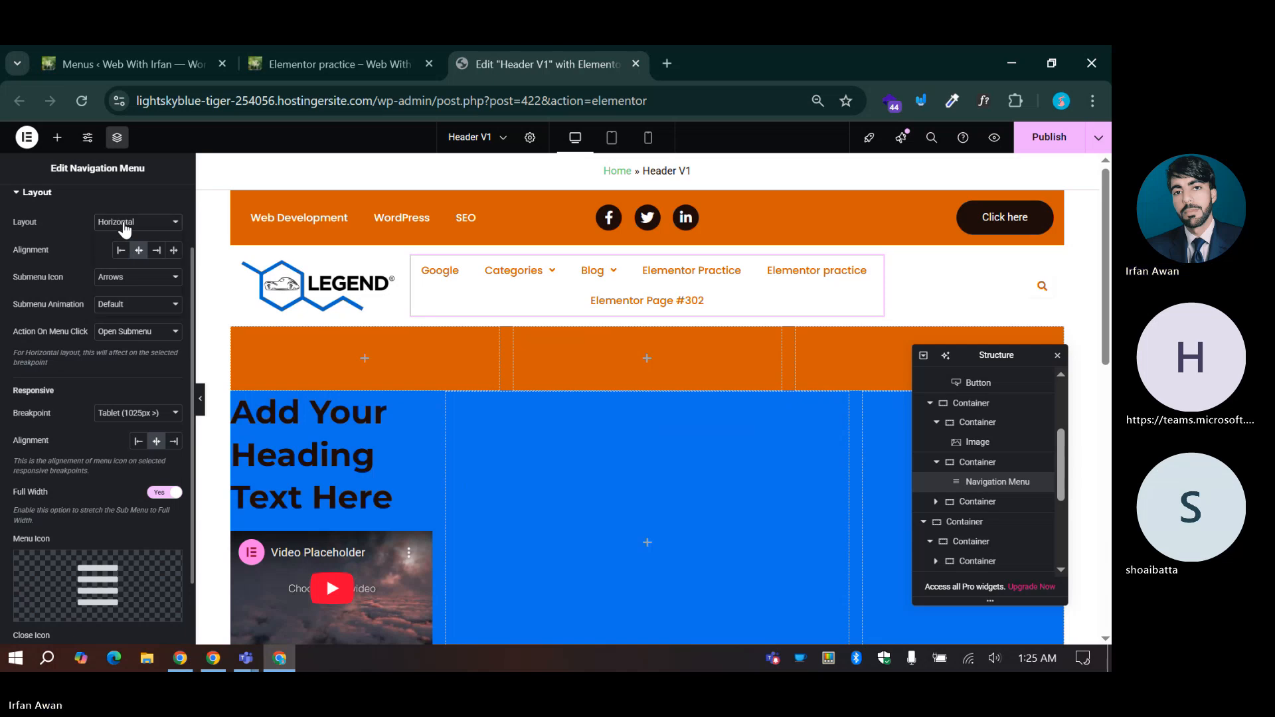
click(136, 223)
click(60, 264)
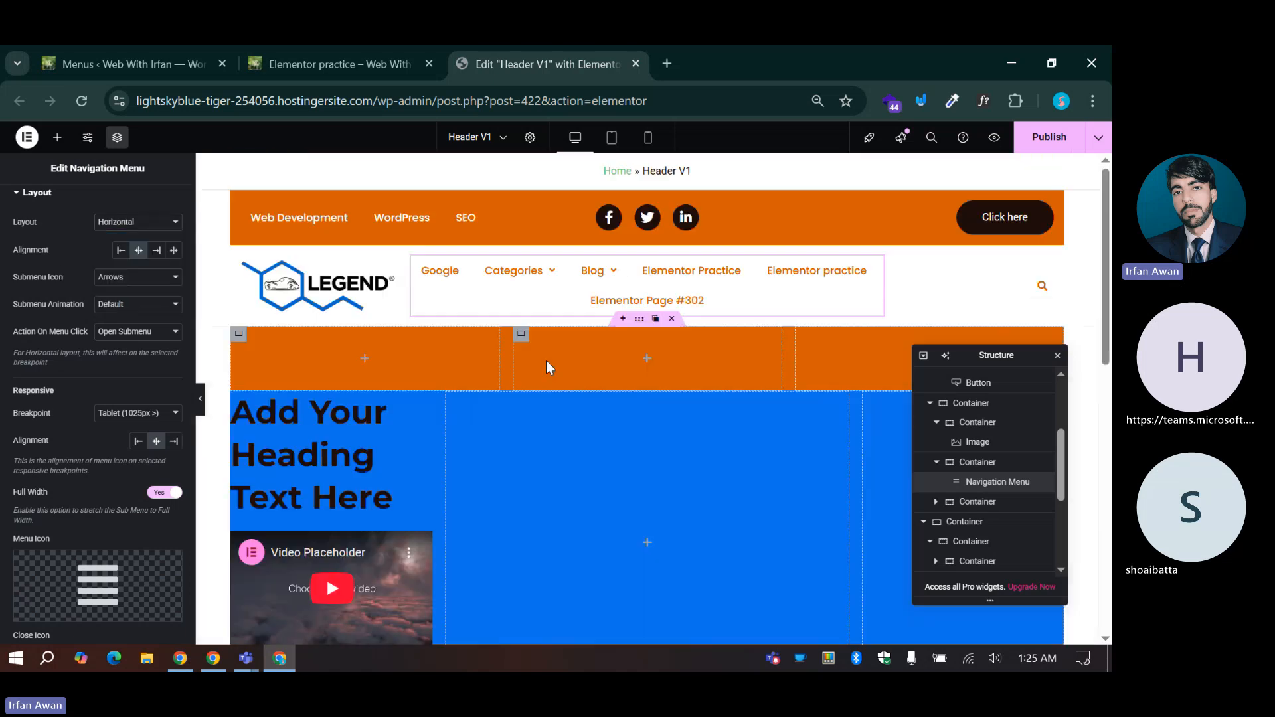
click(120, 224)
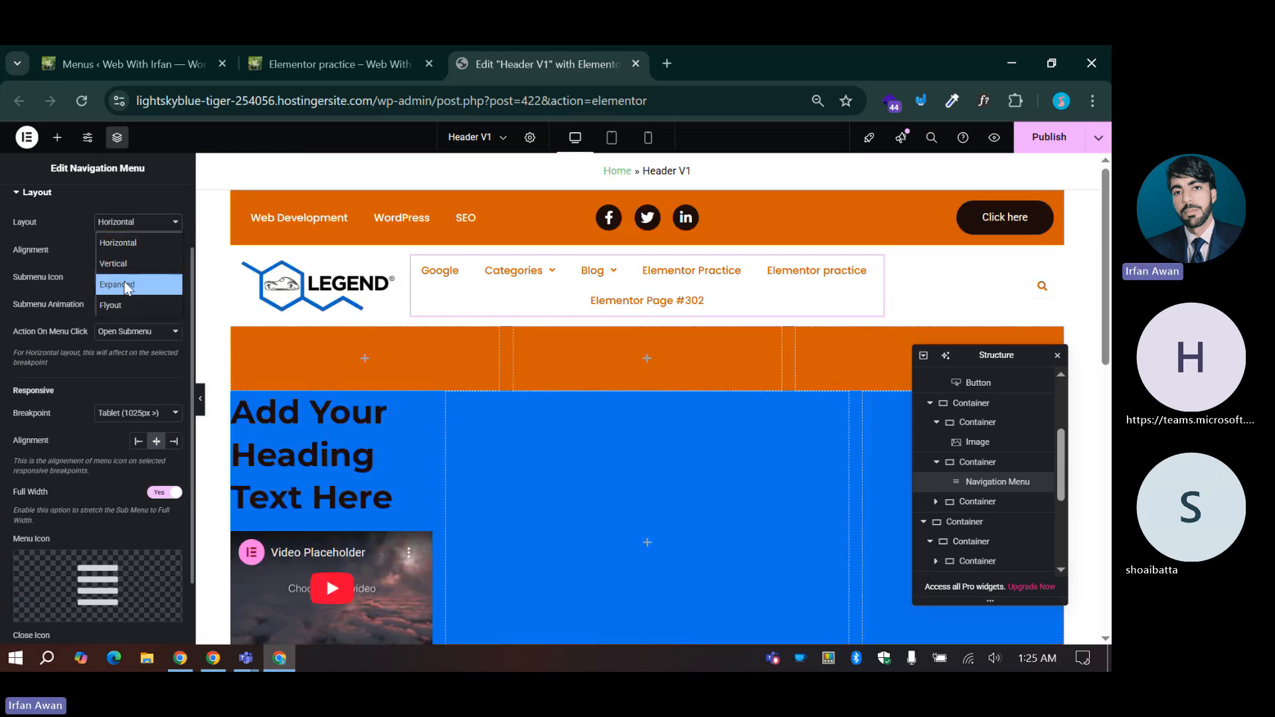
click(72, 245)
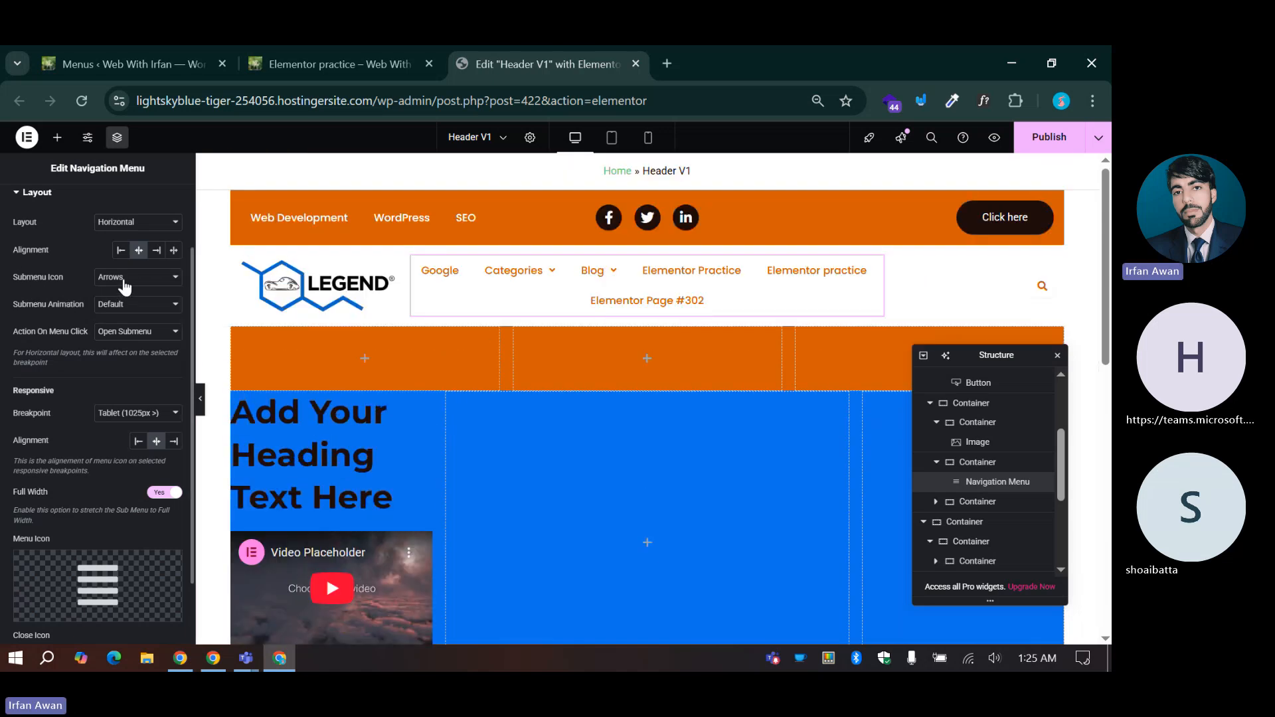
mouse_move(556, 272)
scroll(53, 480, down, 1)
scroll(70, 497, up, 1)
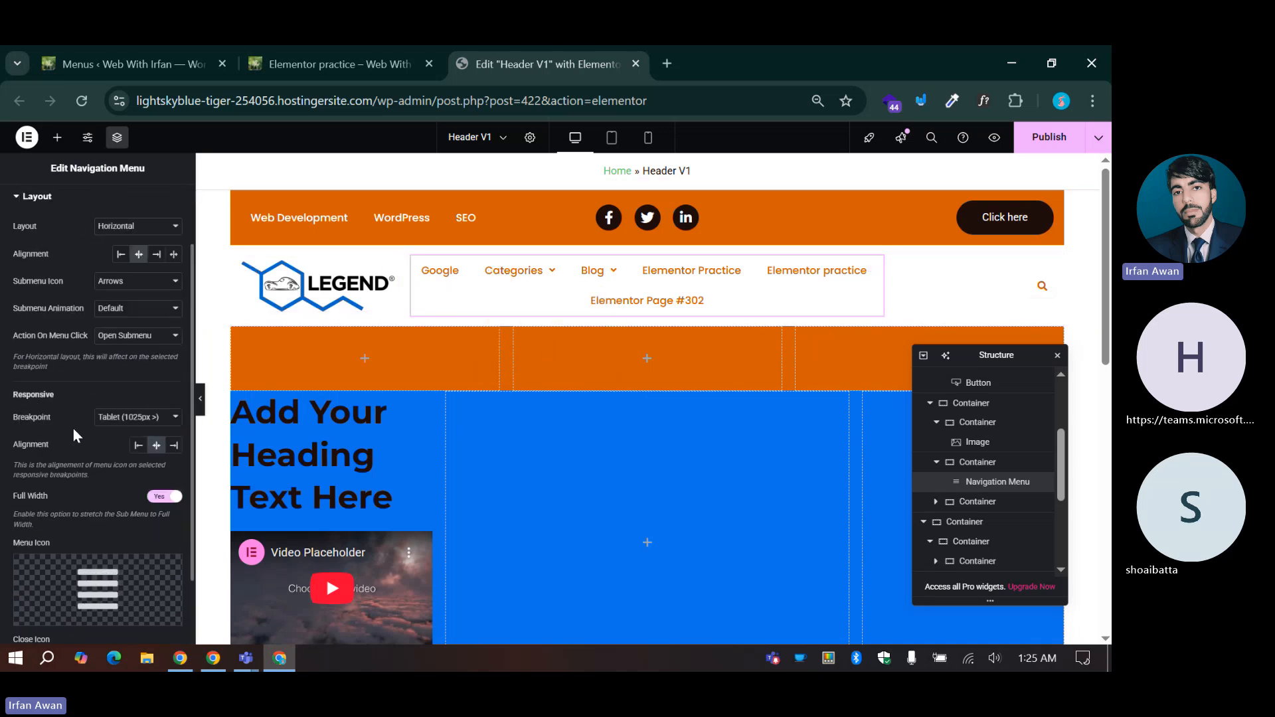
scroll(74, 430, up, 1)
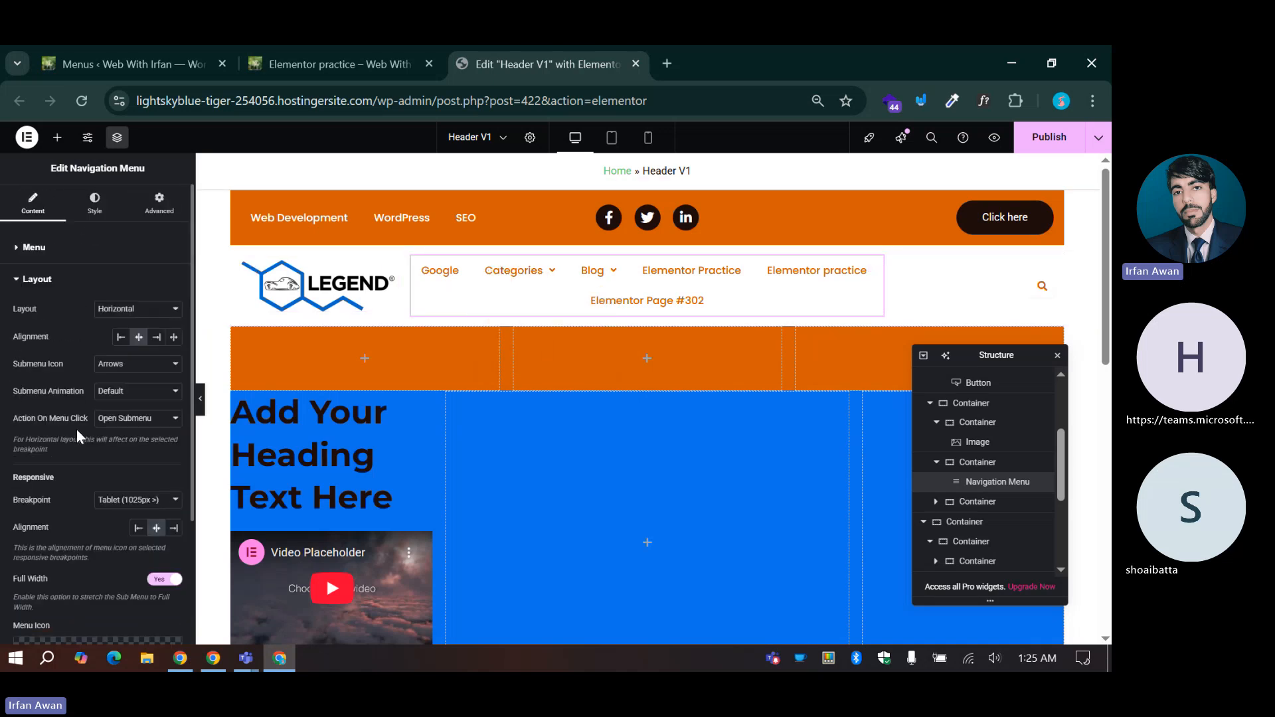
Step: Review the navigation menu's Main Menu and Dropdown style settings and view the Categories submenu in the desktop preview
click(93, 203)
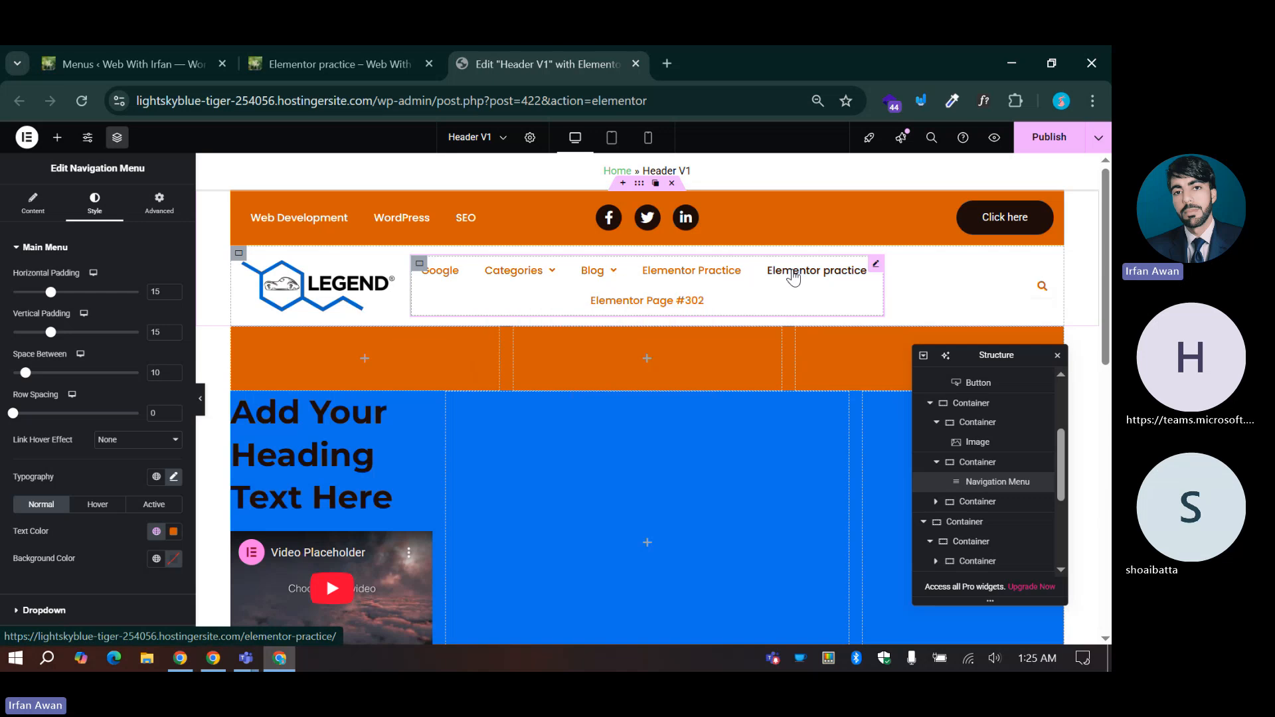
scroll(46, 378, down, 1)
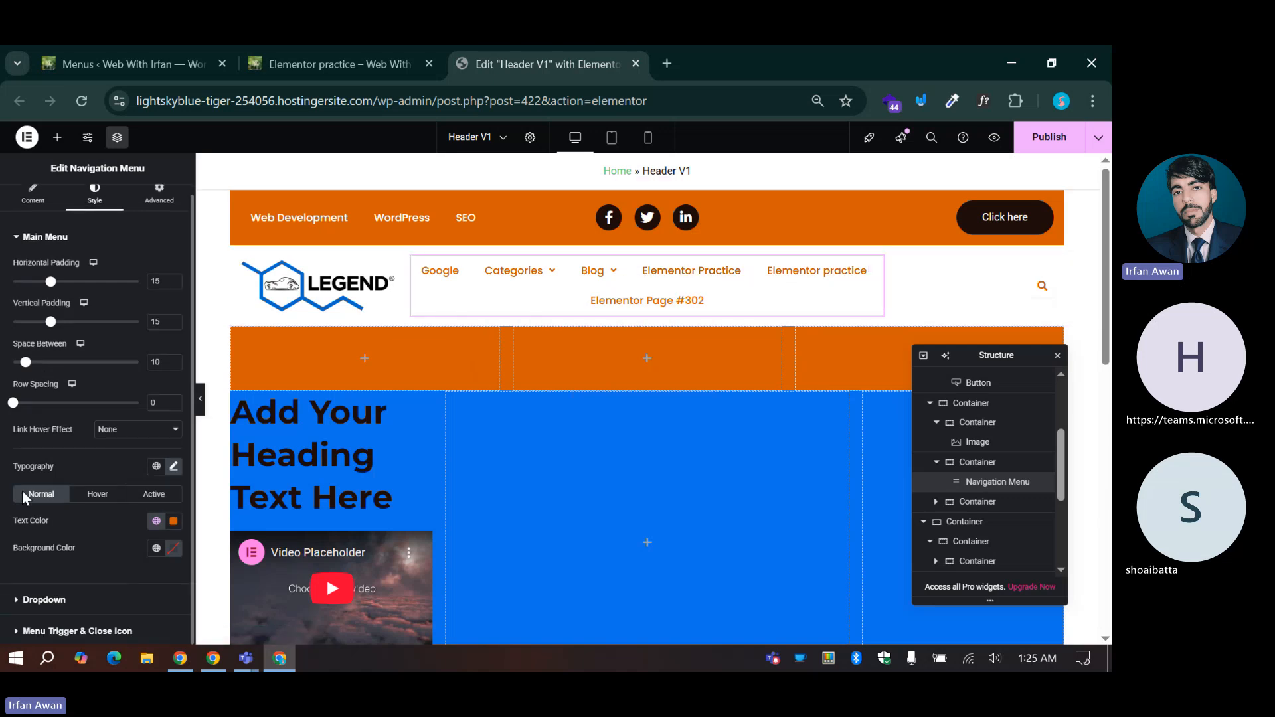
click(40, 602)
mouse_move(513, 270)
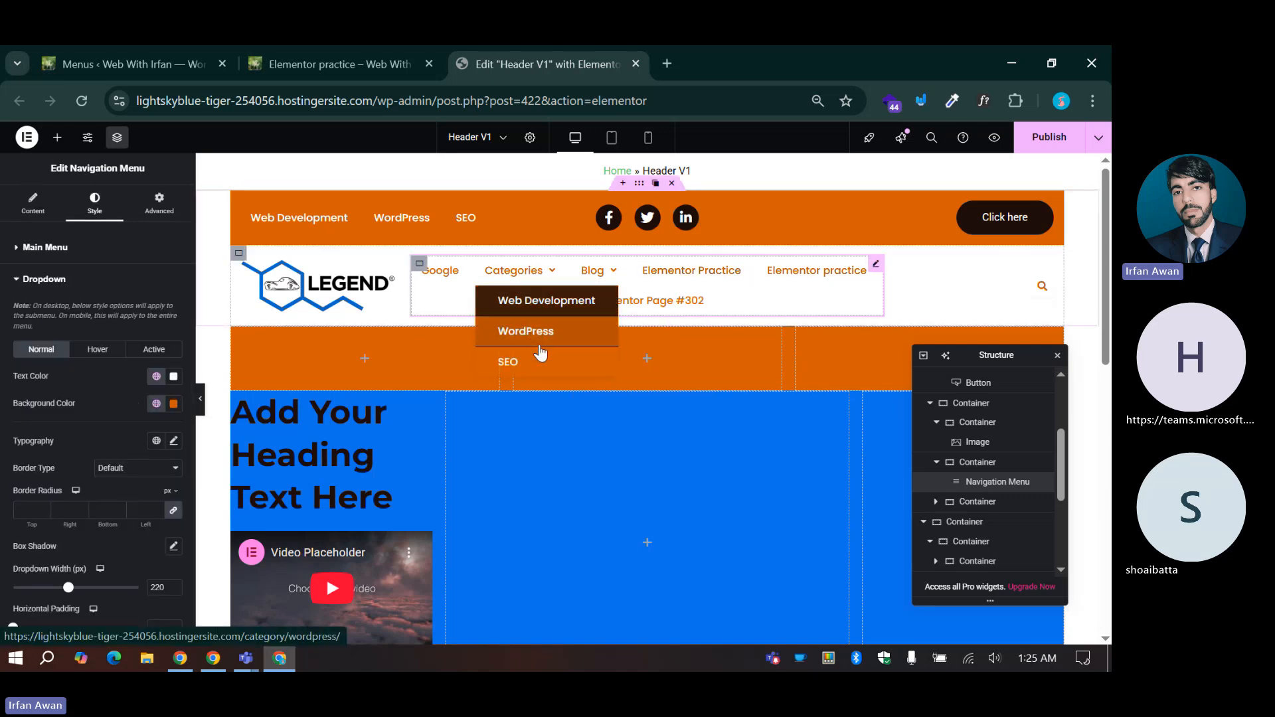
Step: Expand Categories in the tablet preview's dropdown menu and review the Dropdown and Menu Trigger & Close Icon style settings
click(609, 138)
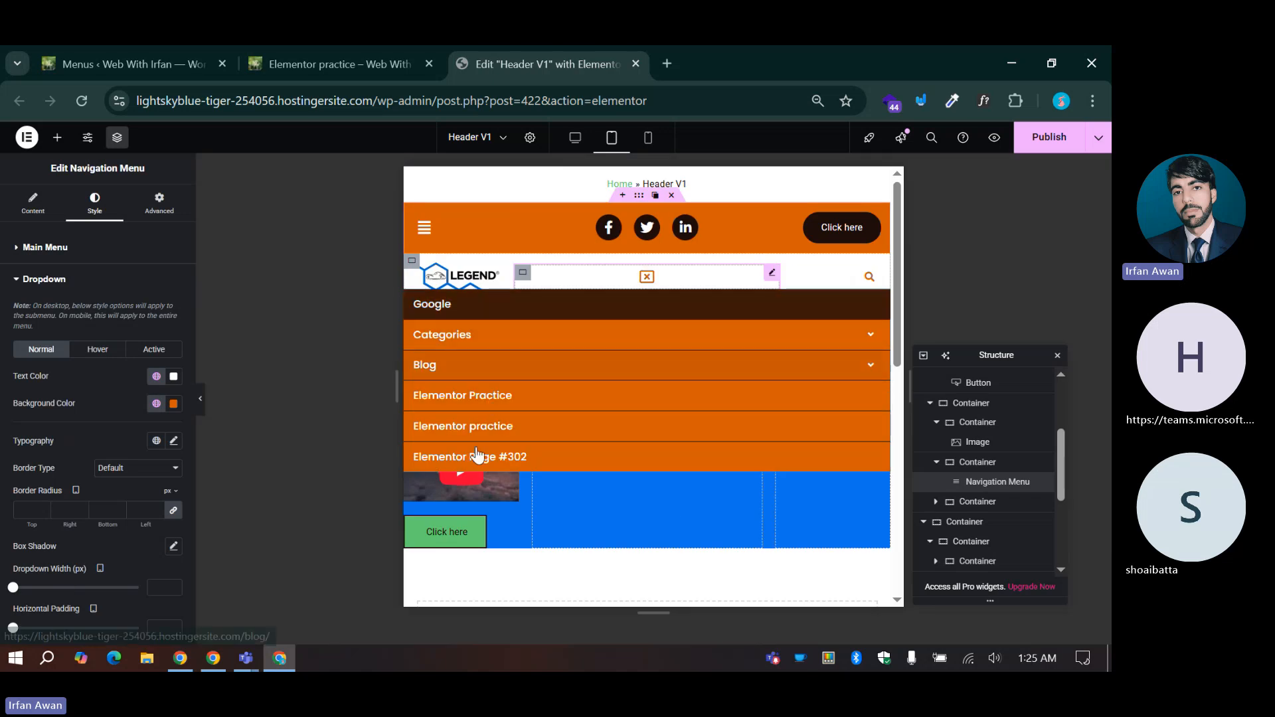
click(866, 338)
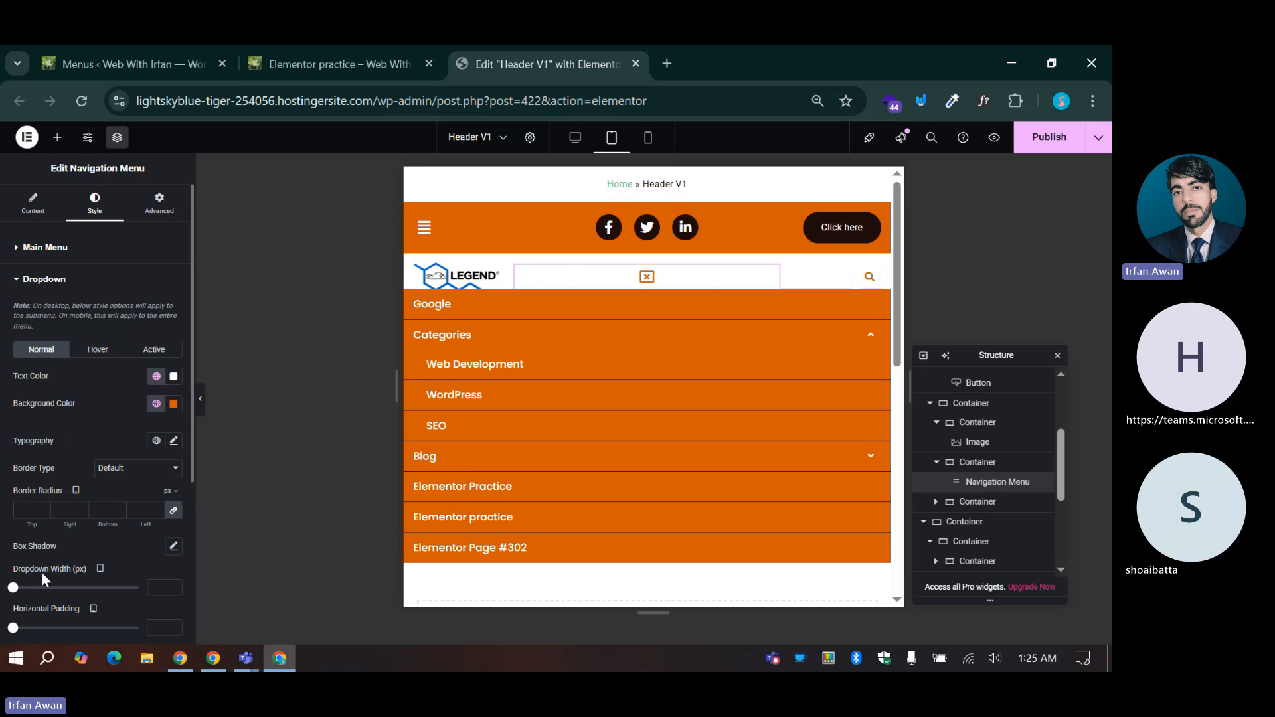
scroll(42, 573, down, 3)
click(43, 631)
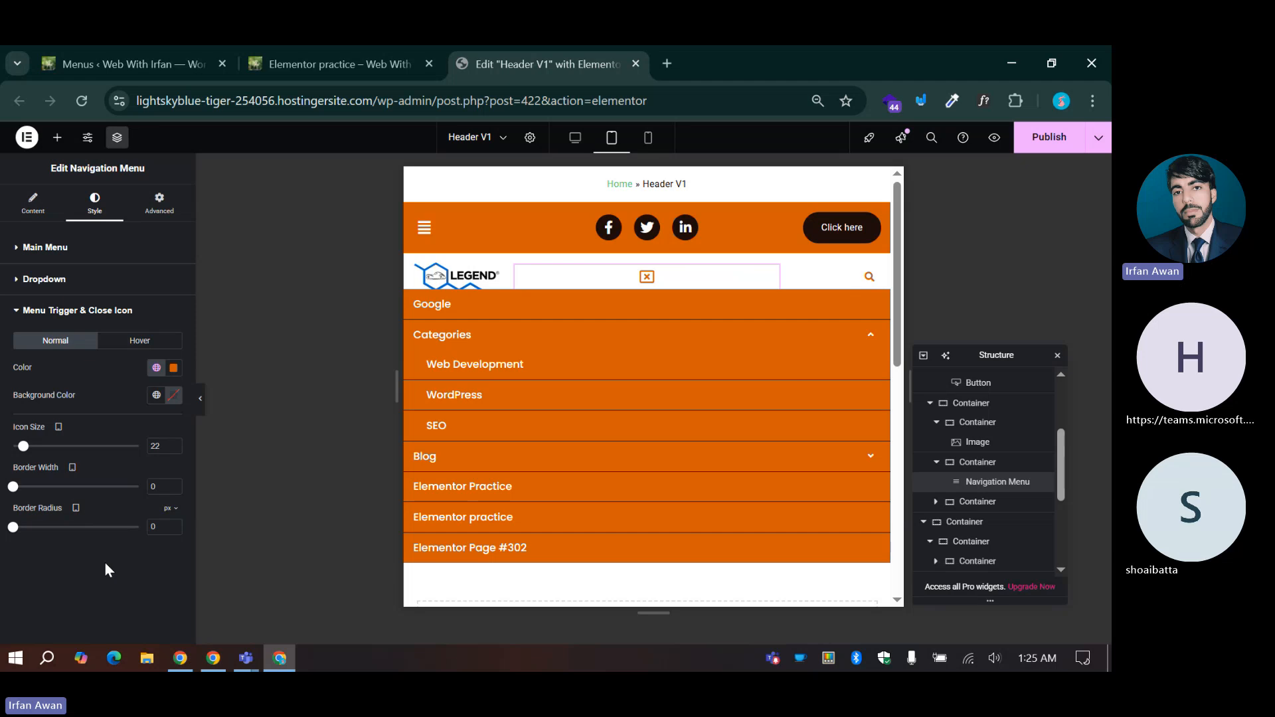
click(654, 278)
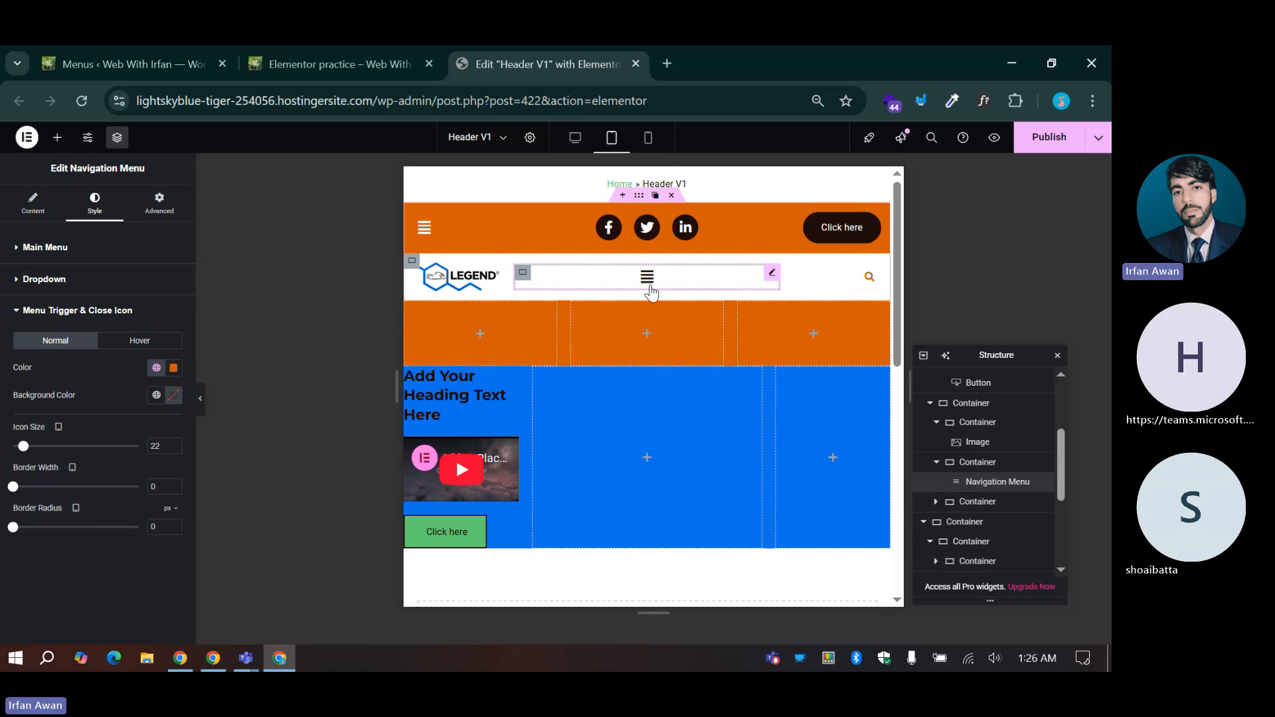
Step: Recheck the navigation menu's layout and responsive settings in the tablet preview and return to the desktop preview
click(32, 204)
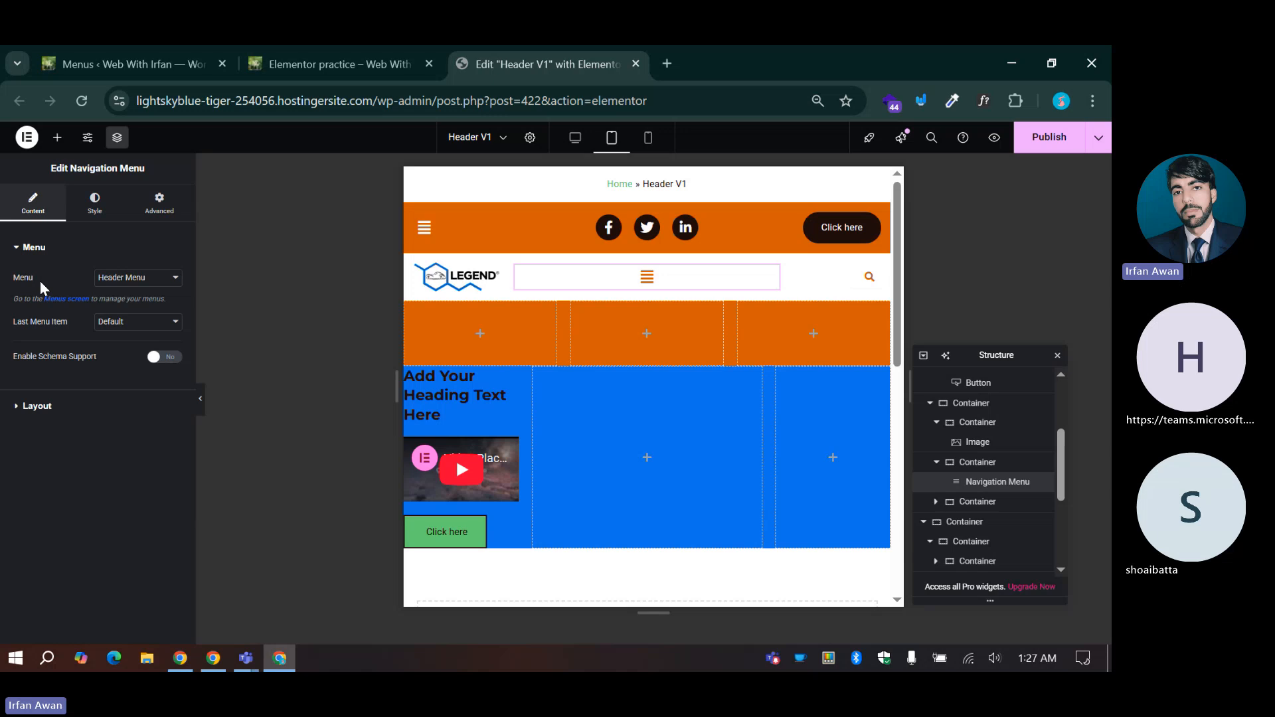
click(53, 407)
scroll(71, 478, down, 3)
scroll(70, 515, up, 3)
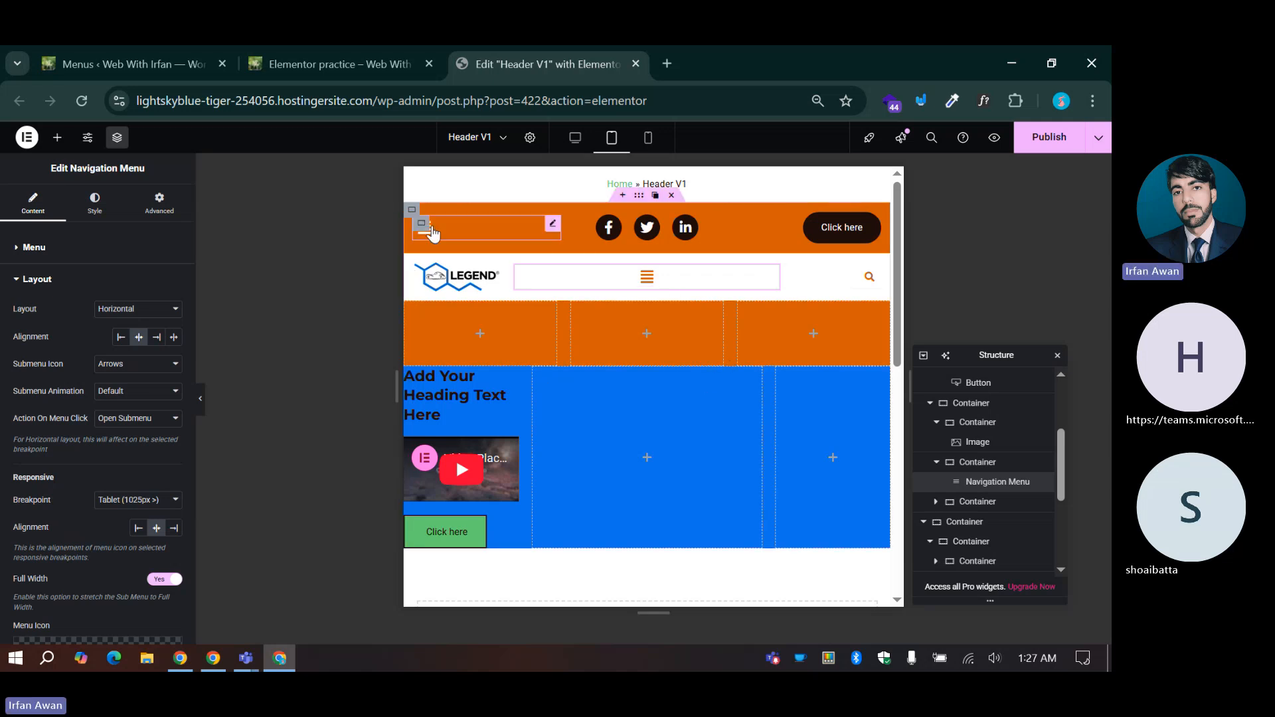
click(575, 137)
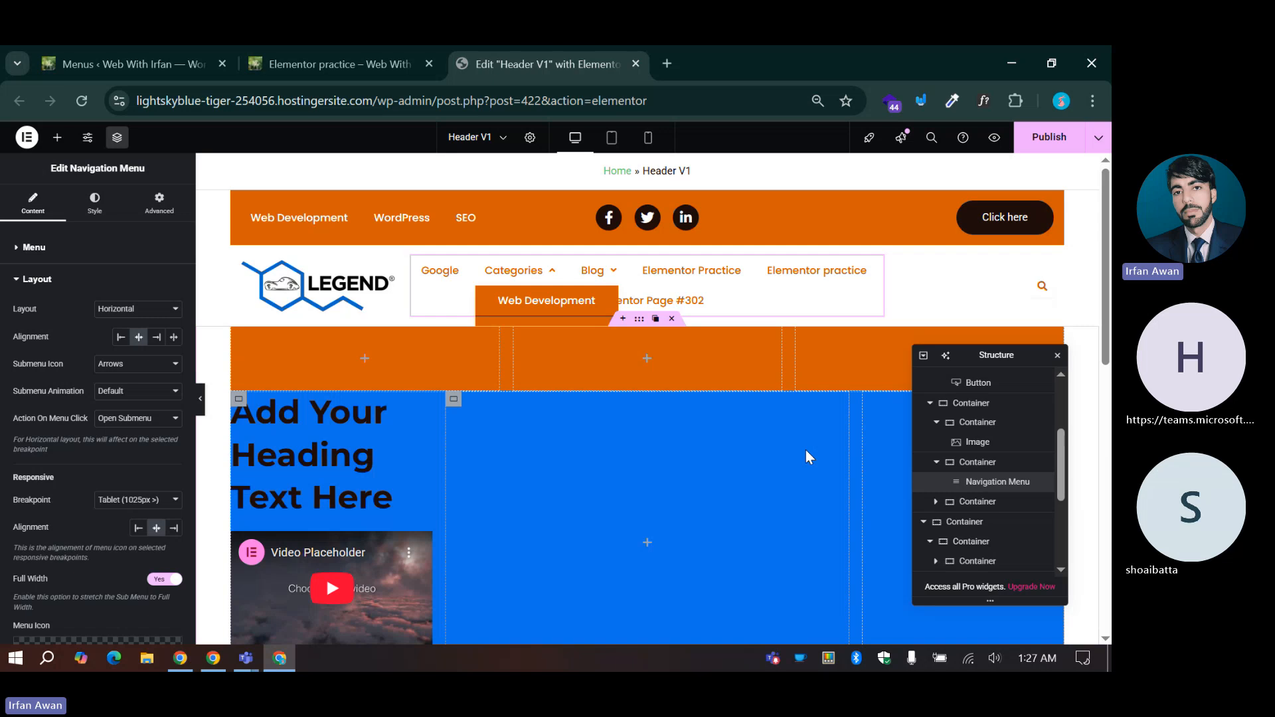
Step: View the live Elementor practice page from its header down to the image section
click(338, 64)
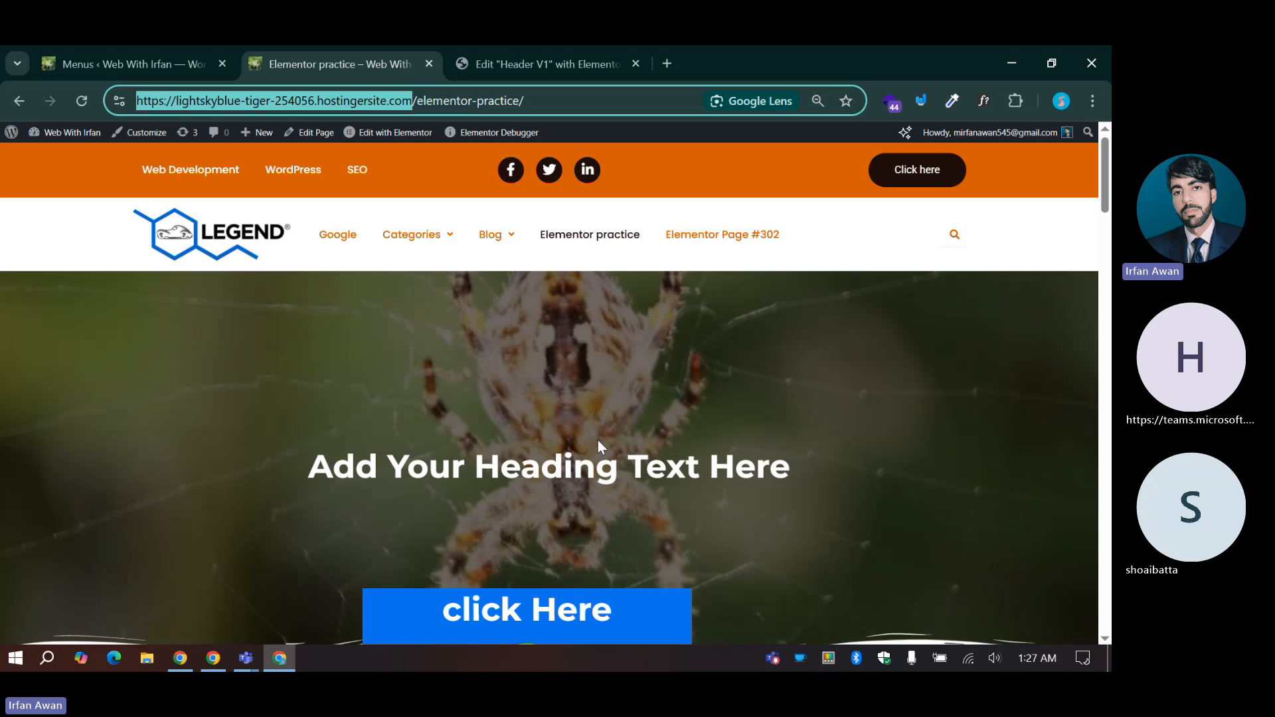
scroll(598, 440, down, 4)
click(592, 403)
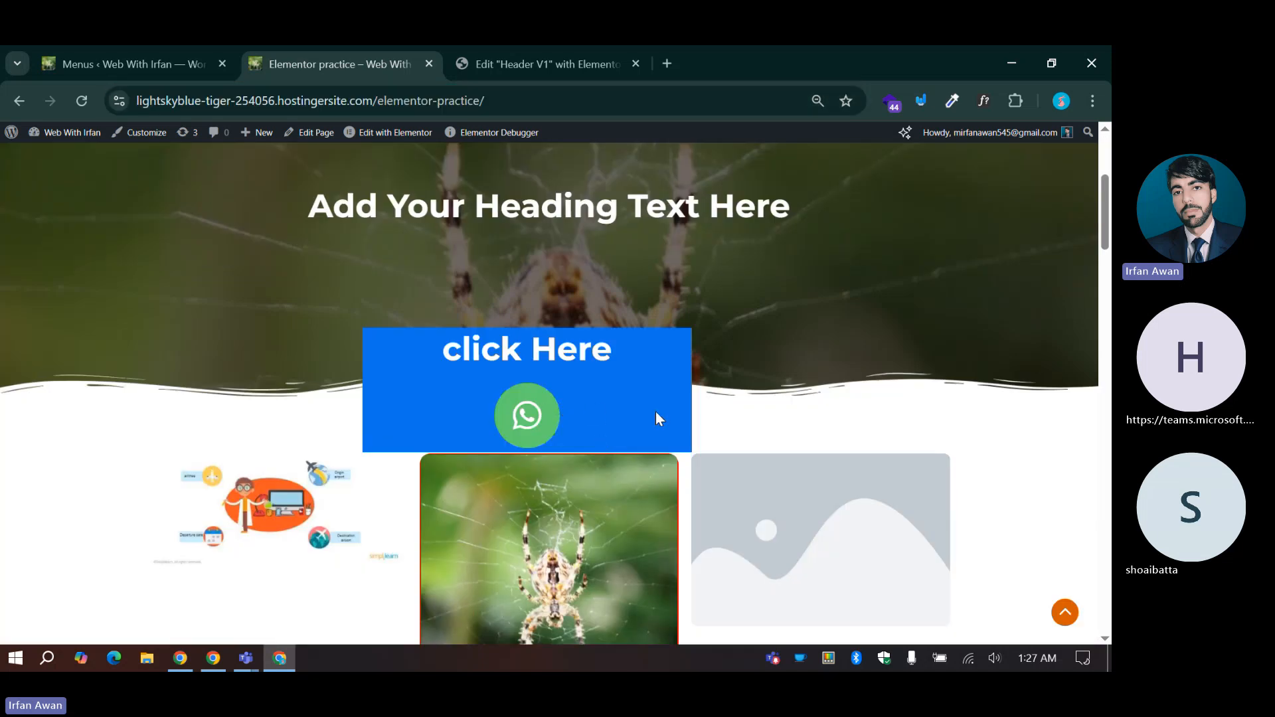
Step: Look over the live page's header, its heading banner and the image section below it
scroll(656, 410, up, 1)
scroll(691, 458, down, 1)
scroll(691, 478, up, 4)
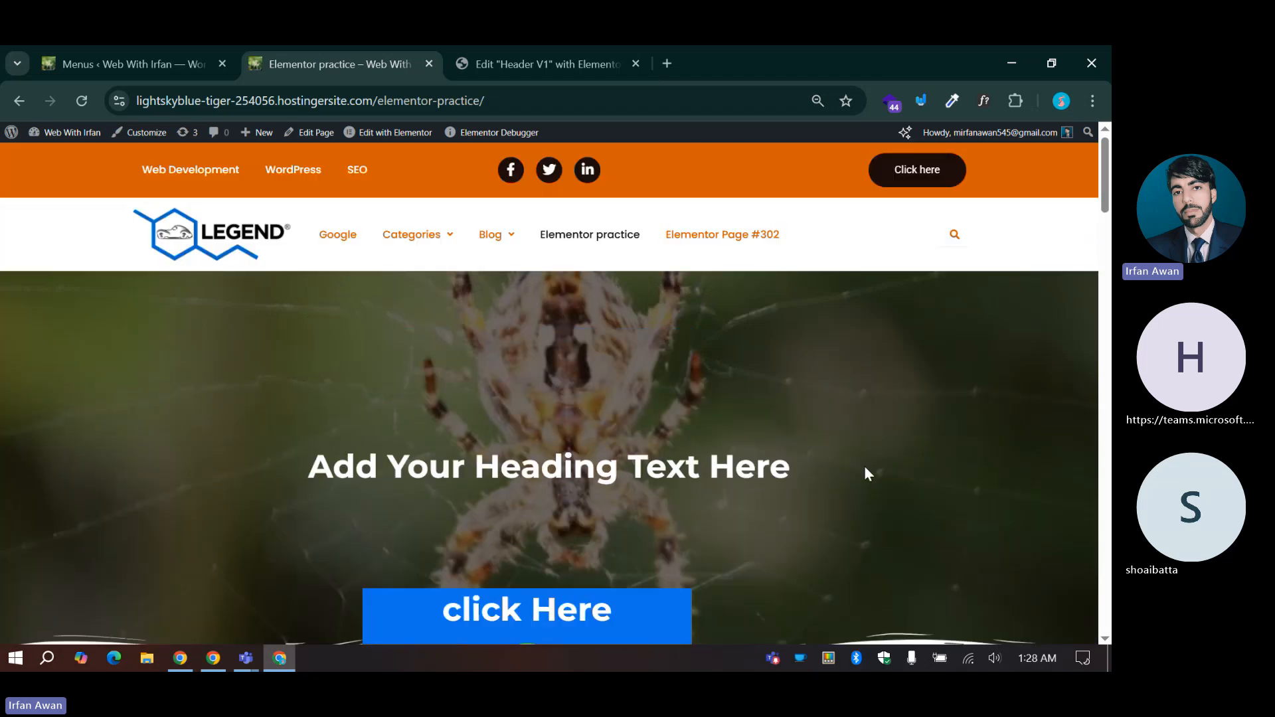
triple_click(766, 468)
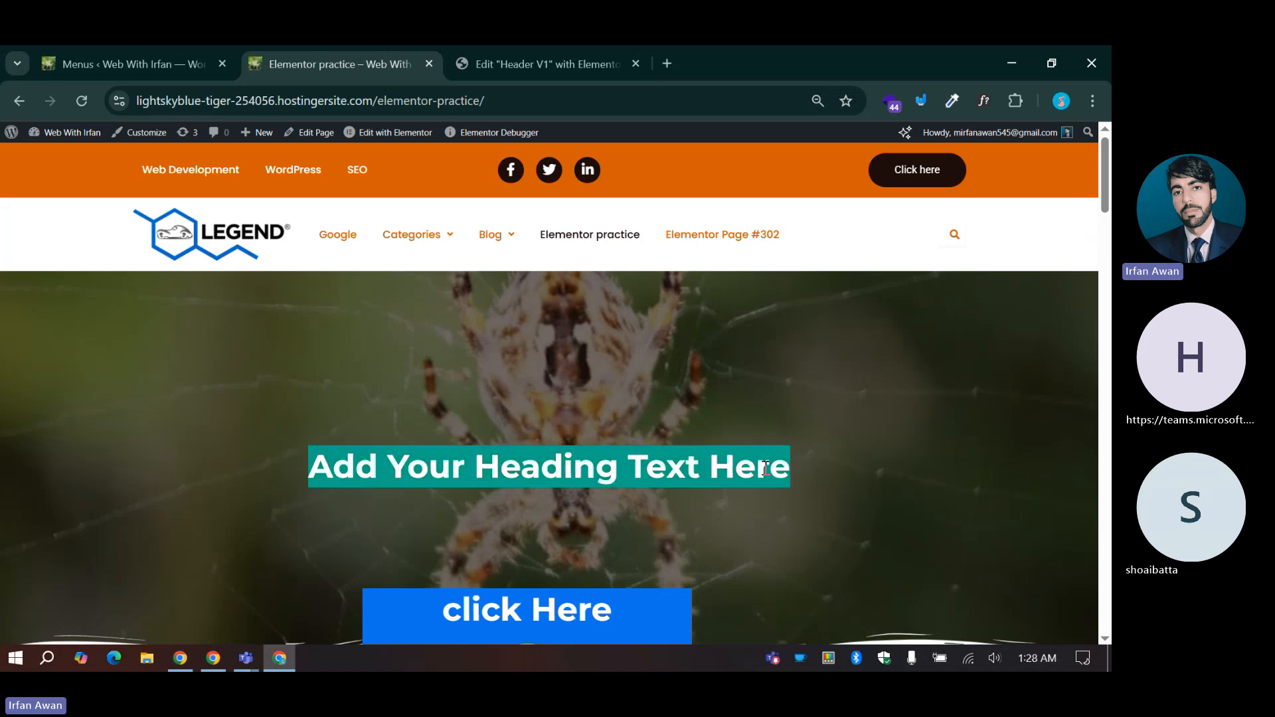
click(847, 407)
scroll(691, 593, down, 4)
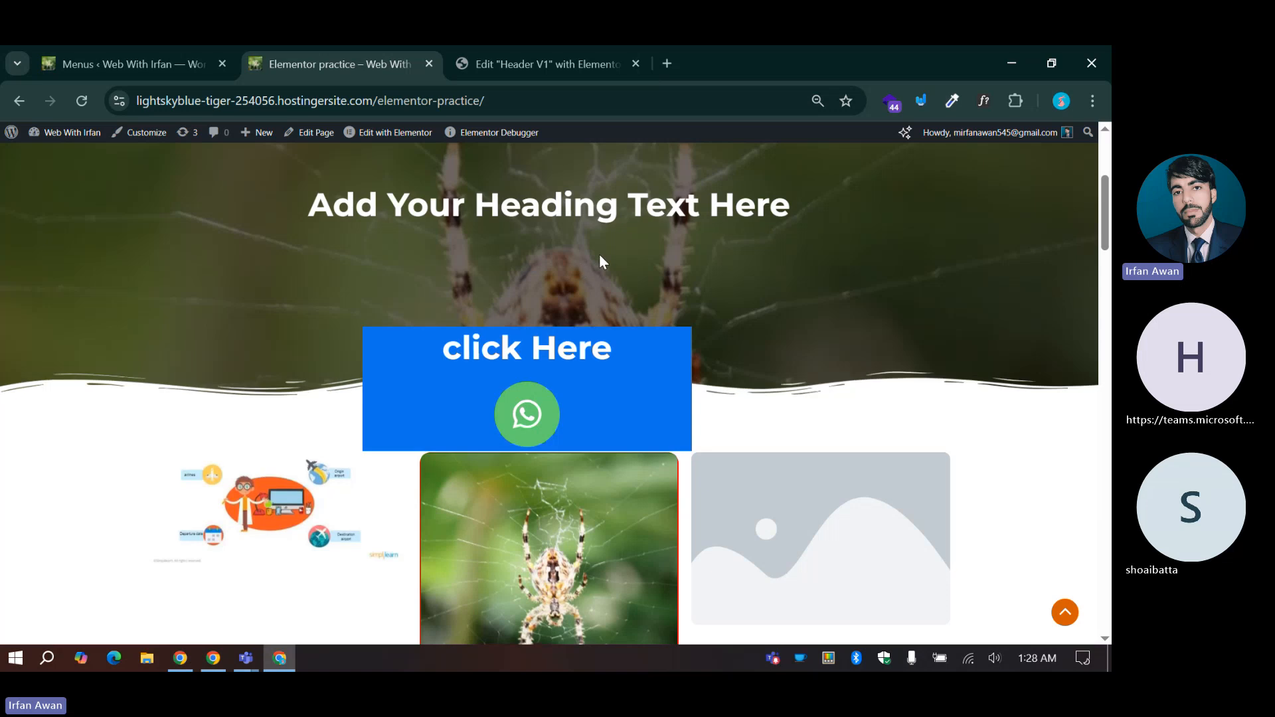
scroll(600, 261, up, 3)
Step: In the Header V1 editor, set the Header Section container's content width to Full Width and publish the template
click(549, 62)
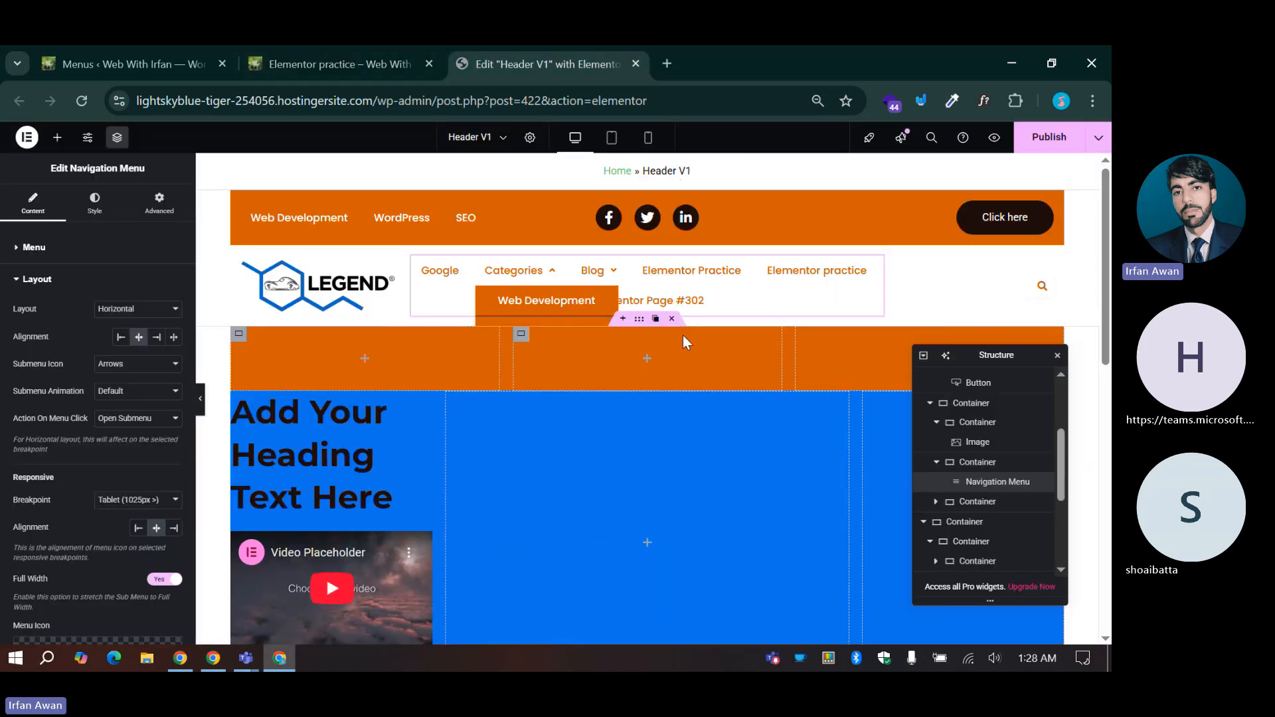
scroll(560, 376, down, 3)
scroll(575, 377, up, 3)
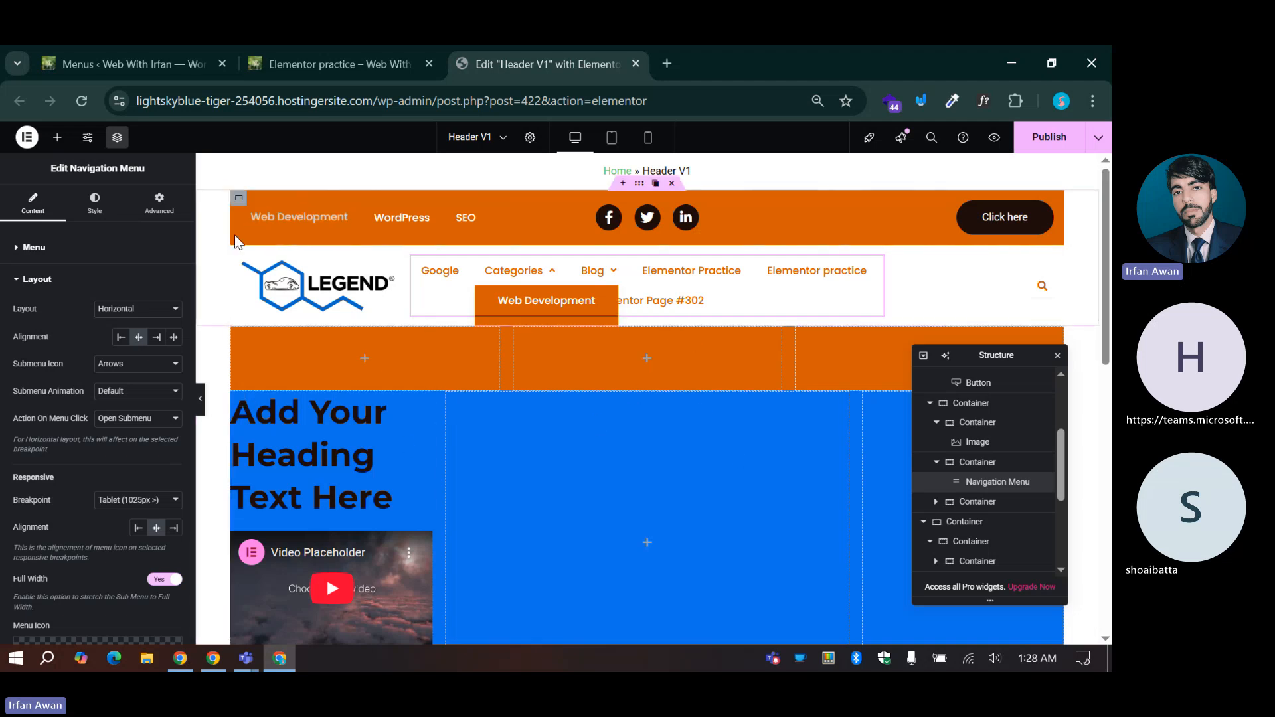
click(639, 183)
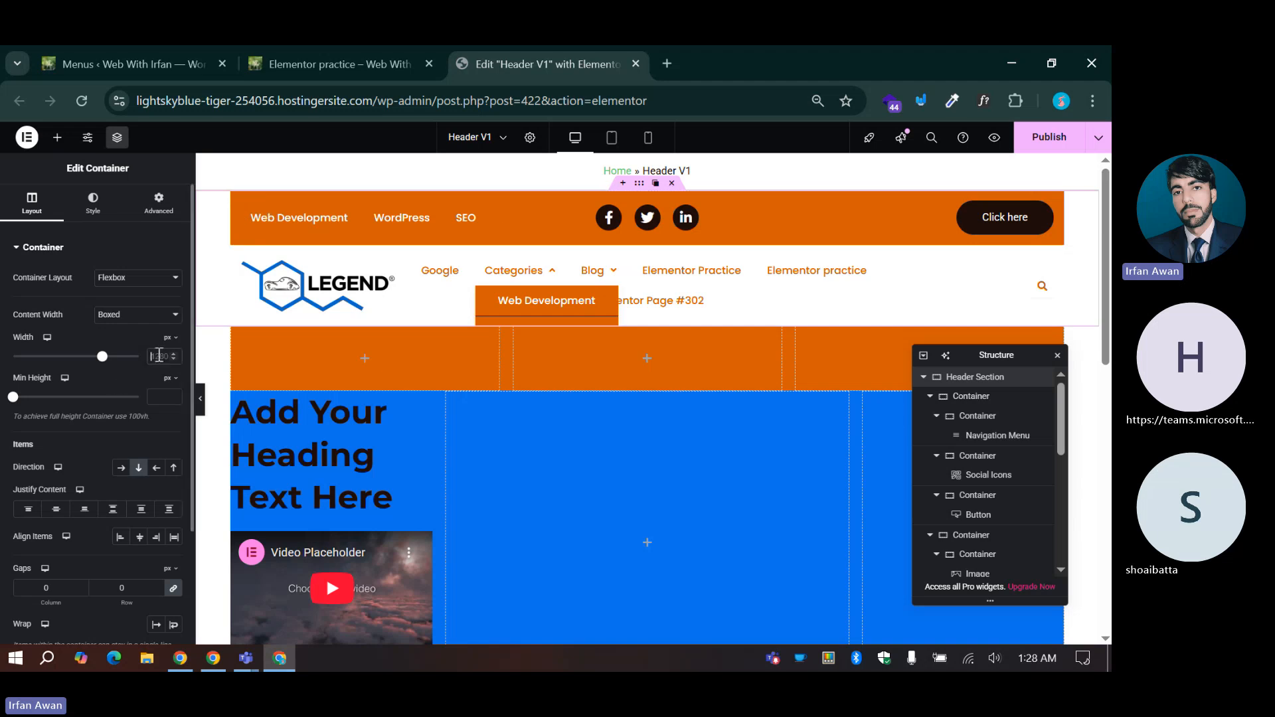
click(332, 50)
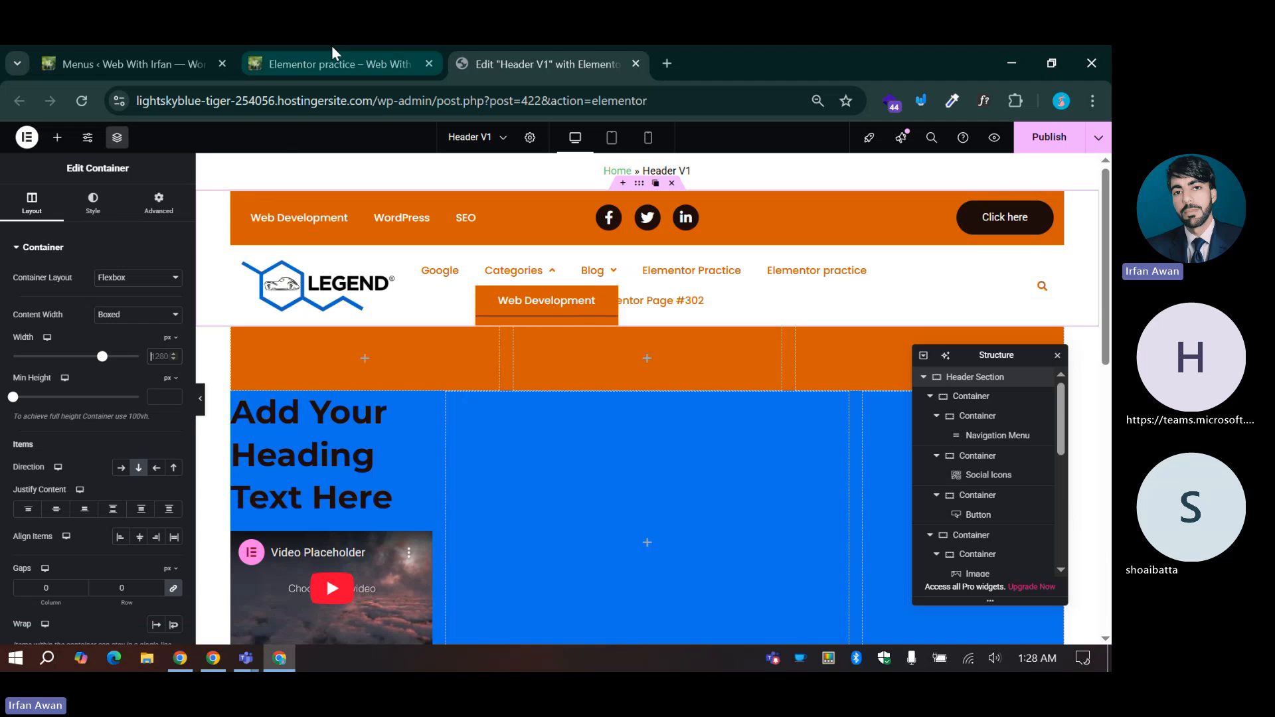
scroll(89, 206, up, 2)
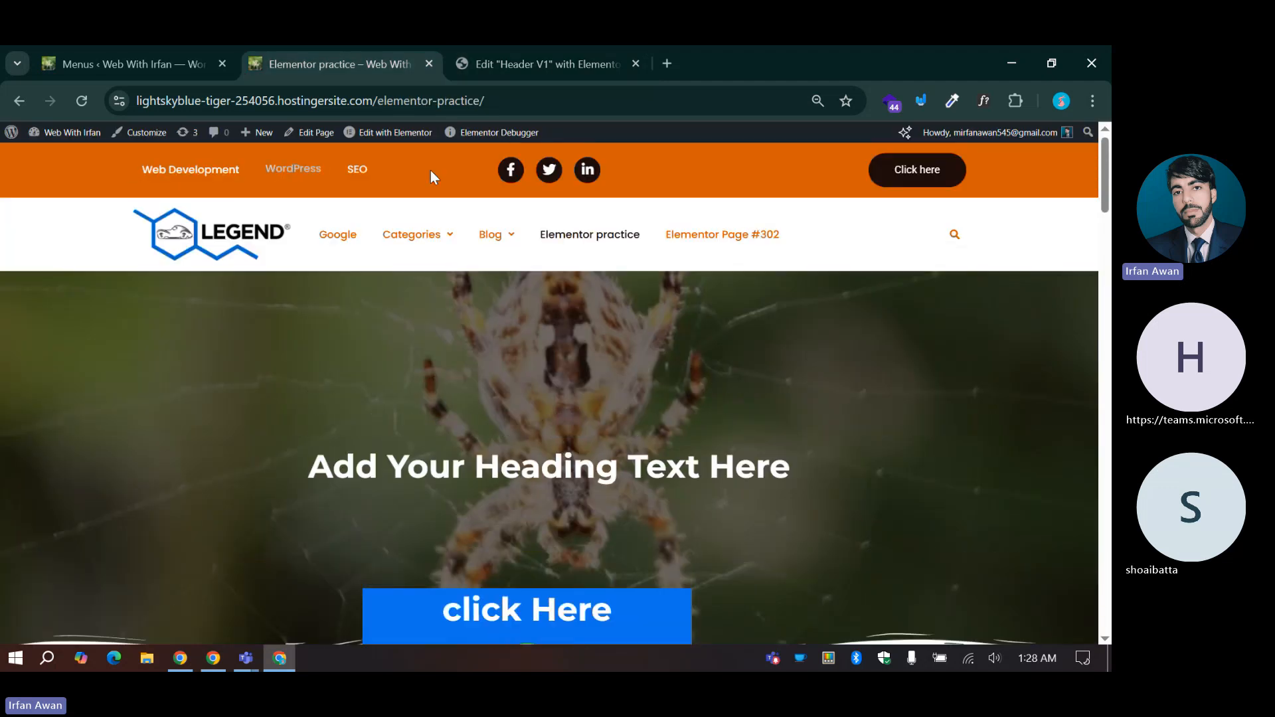
click(493, 48)
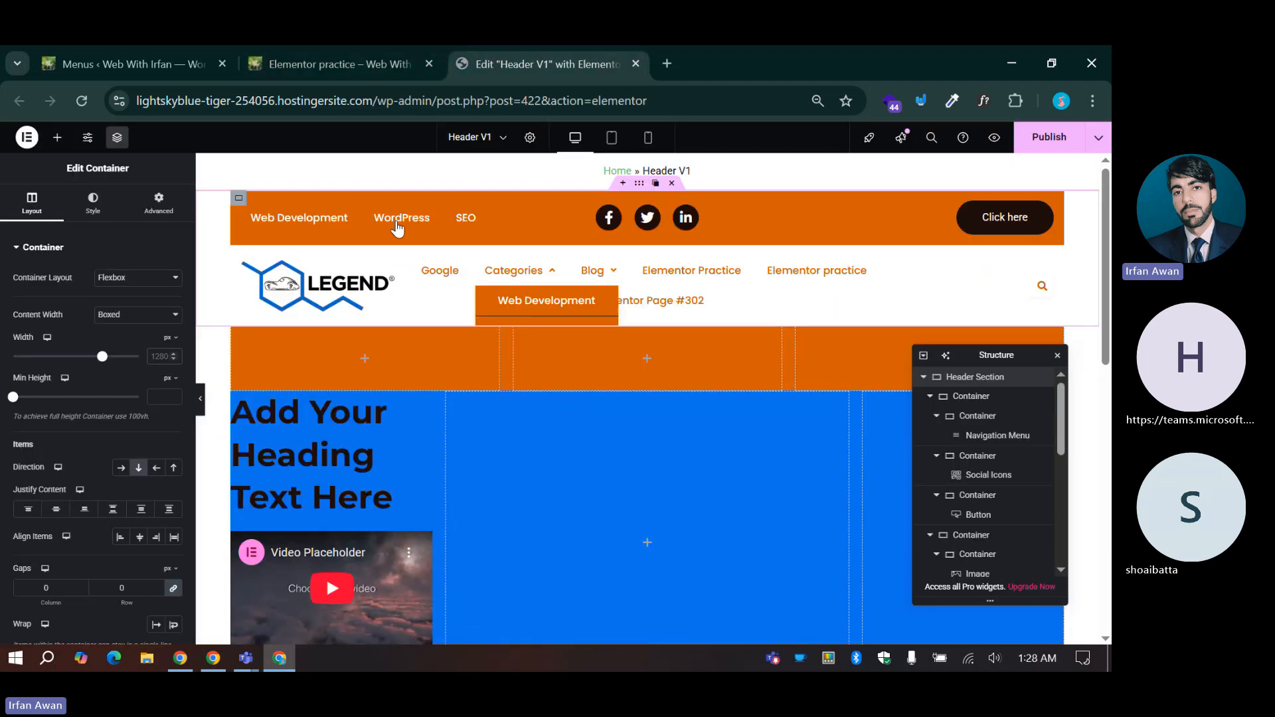
click(120, 314)
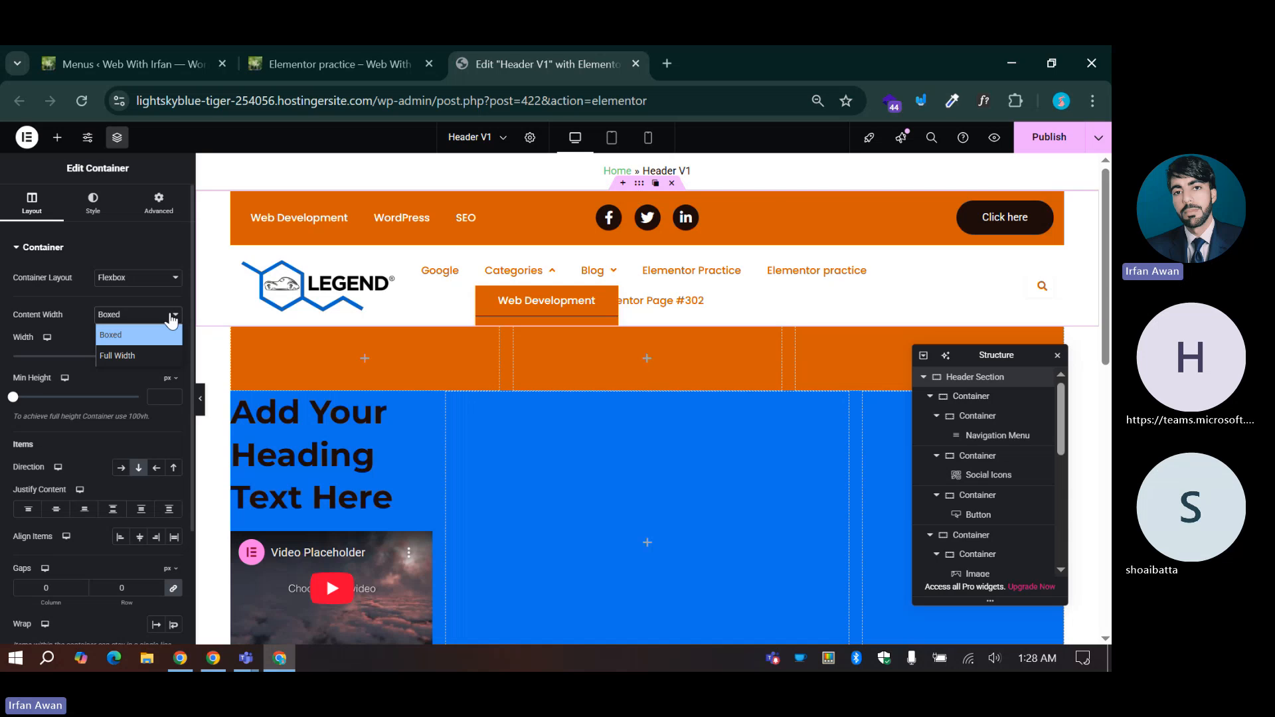
click(135, 355)
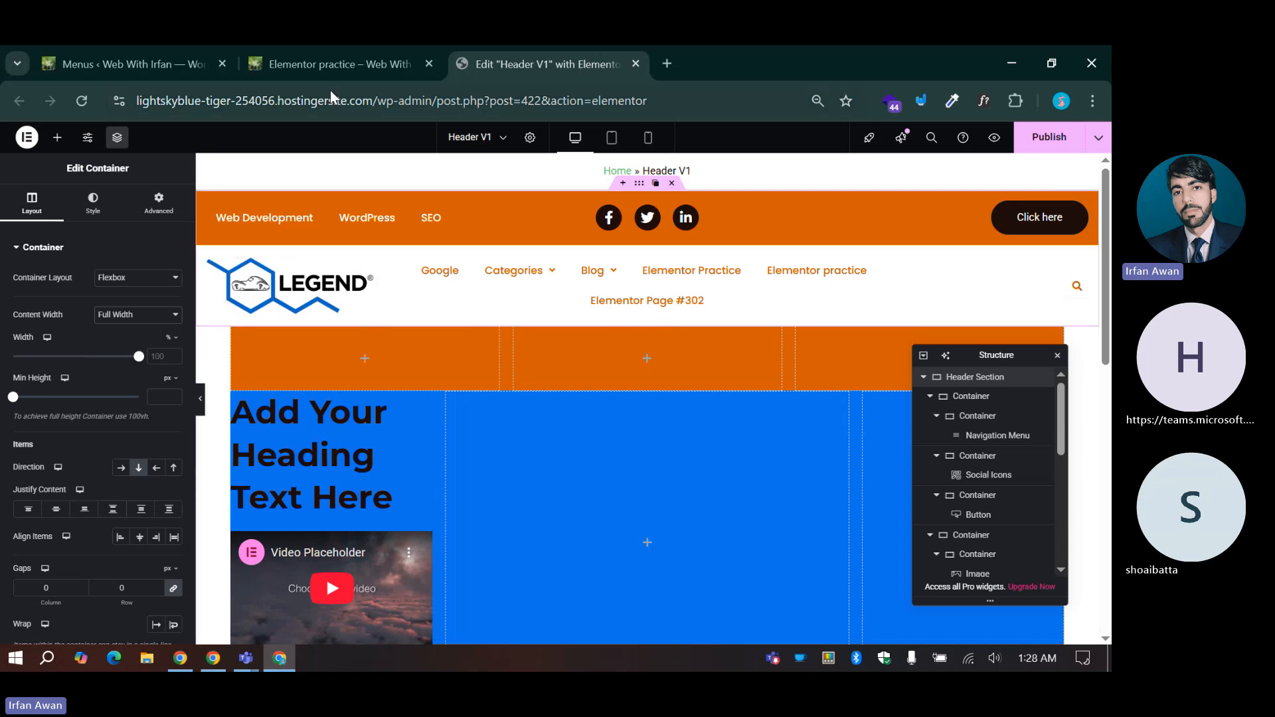
click(1034, 137)
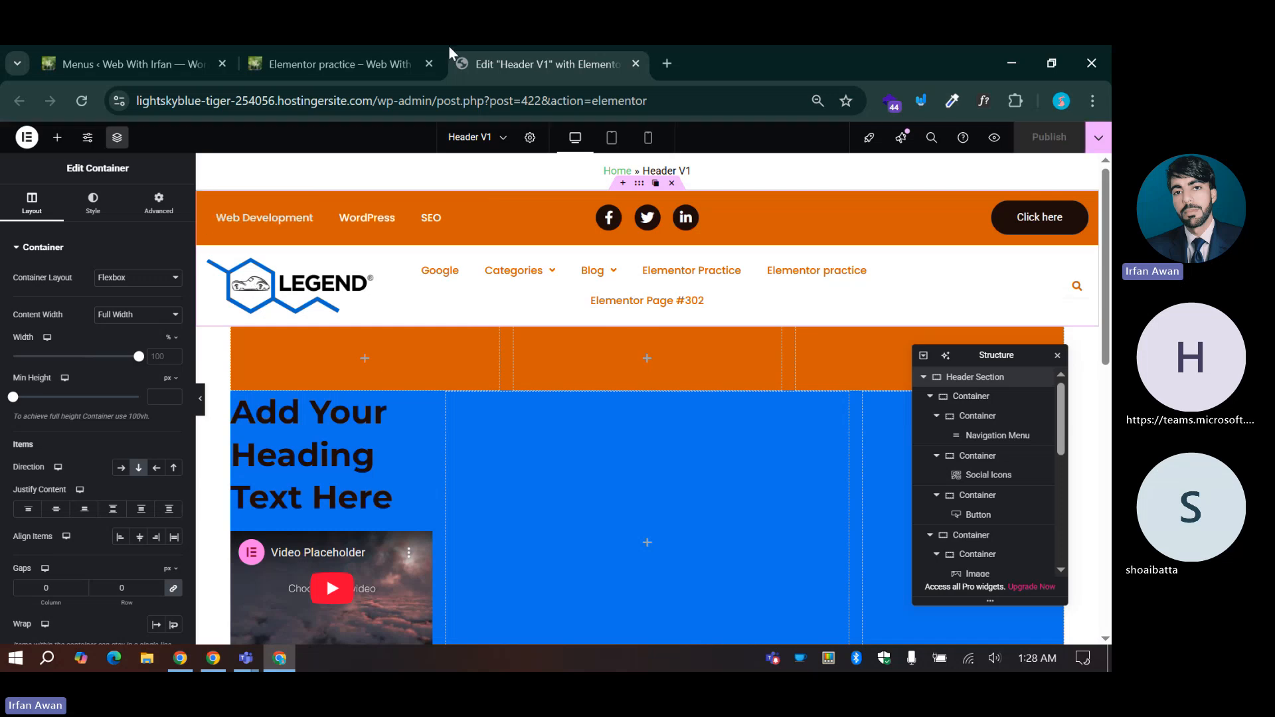
Step: Reload the live Elementor practice page and examine how the header spans the page compared with the content below
click(392, 48)
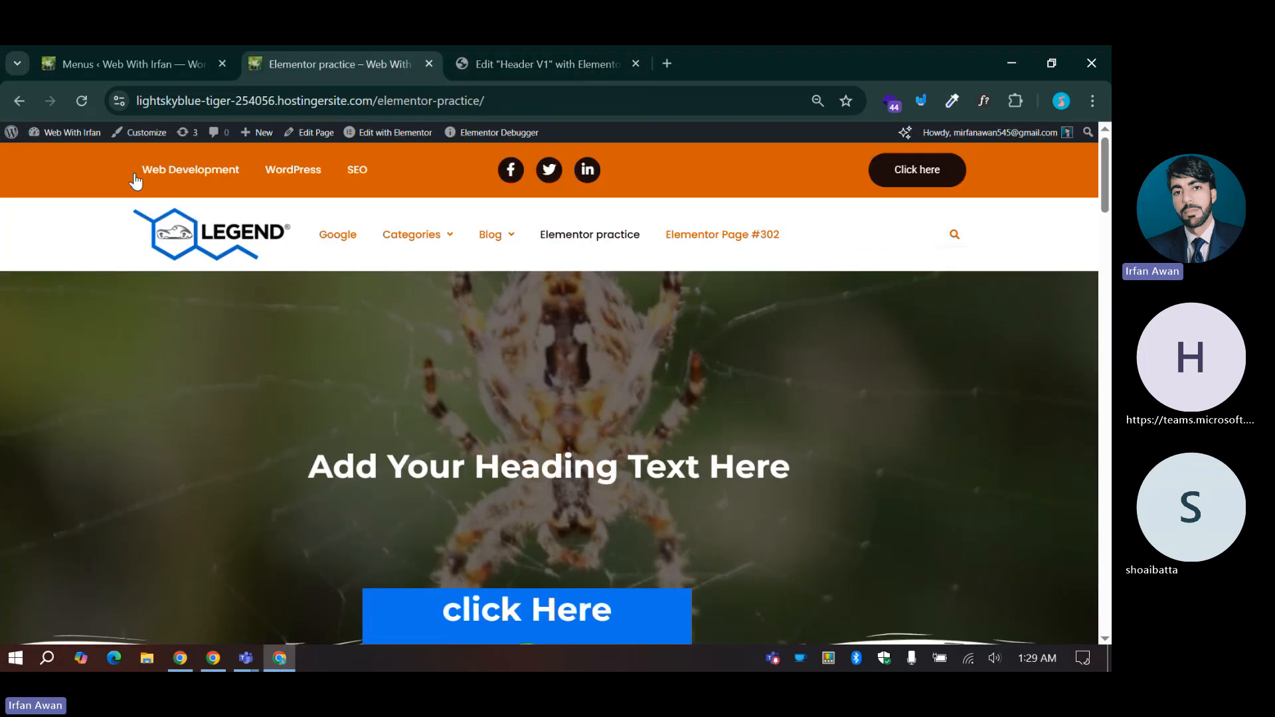
click(82, 101)
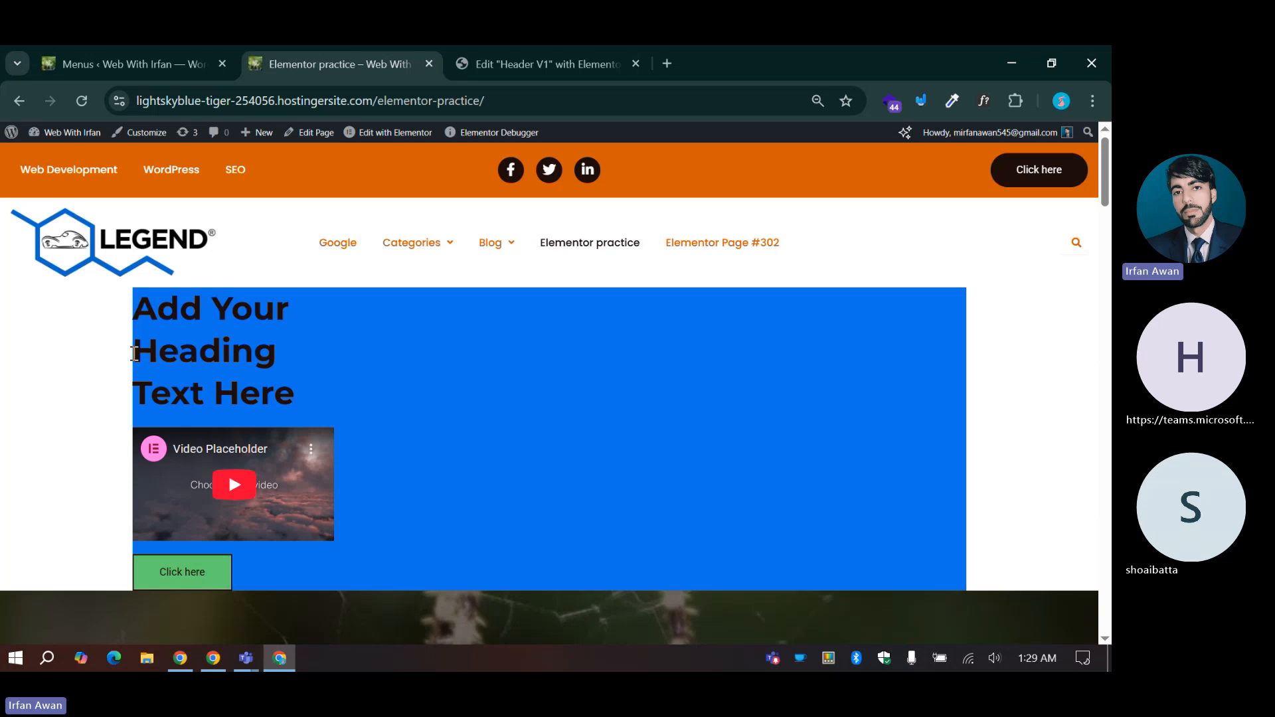
scroll(133, 353, down, 5)
scroll(122, 401, up, 5)
scroll(136, 346, down, 2)
scroll(135, 347, up, 2)
Step: Collapse the Header Section's two inner containers in the Header V1 structure and compare the upper one's layout settings with the live page
click(488, 60)
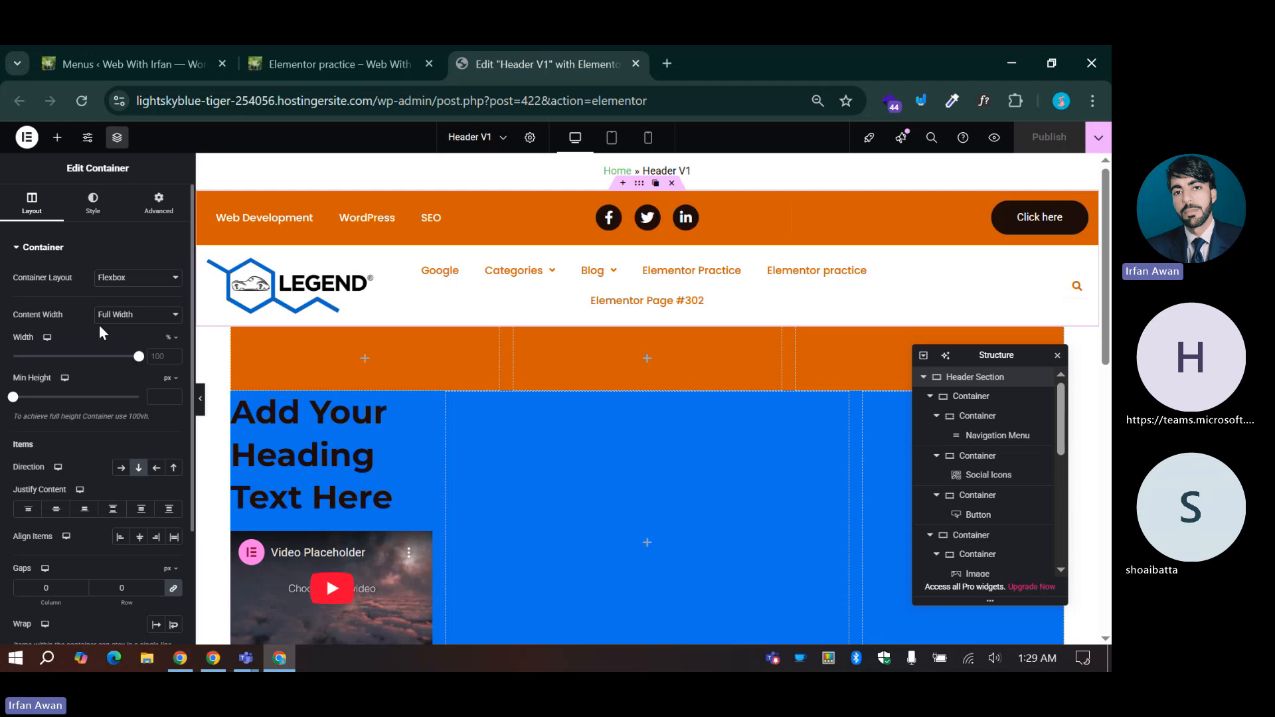
click(929, 396)
click(930, 418)
click(158, 203)
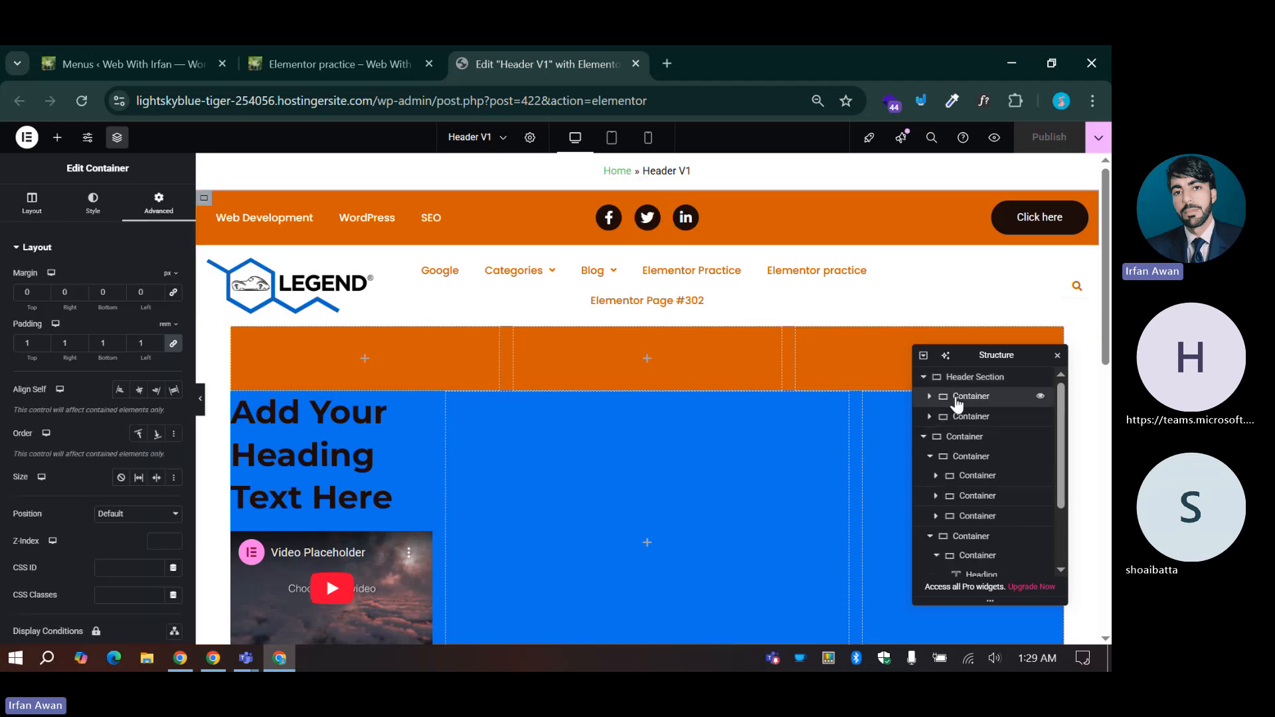
click(33, 202)
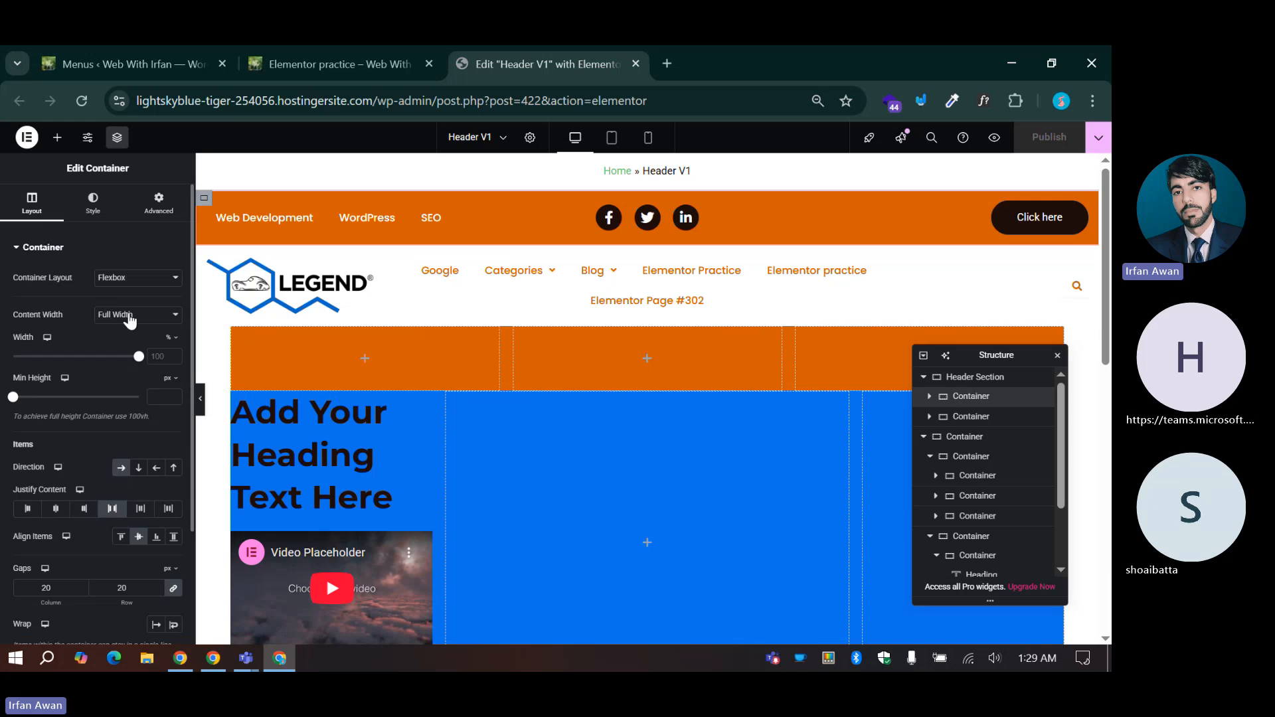
click(339, 61)
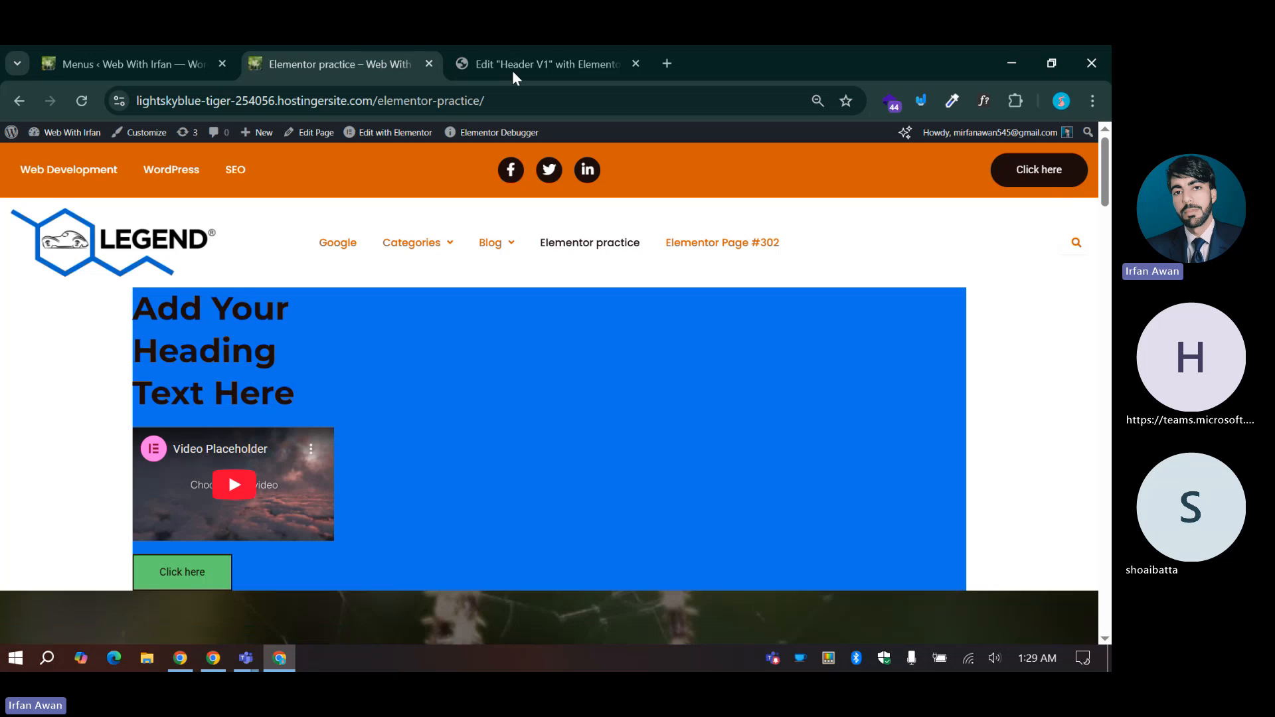
click(528, 60)
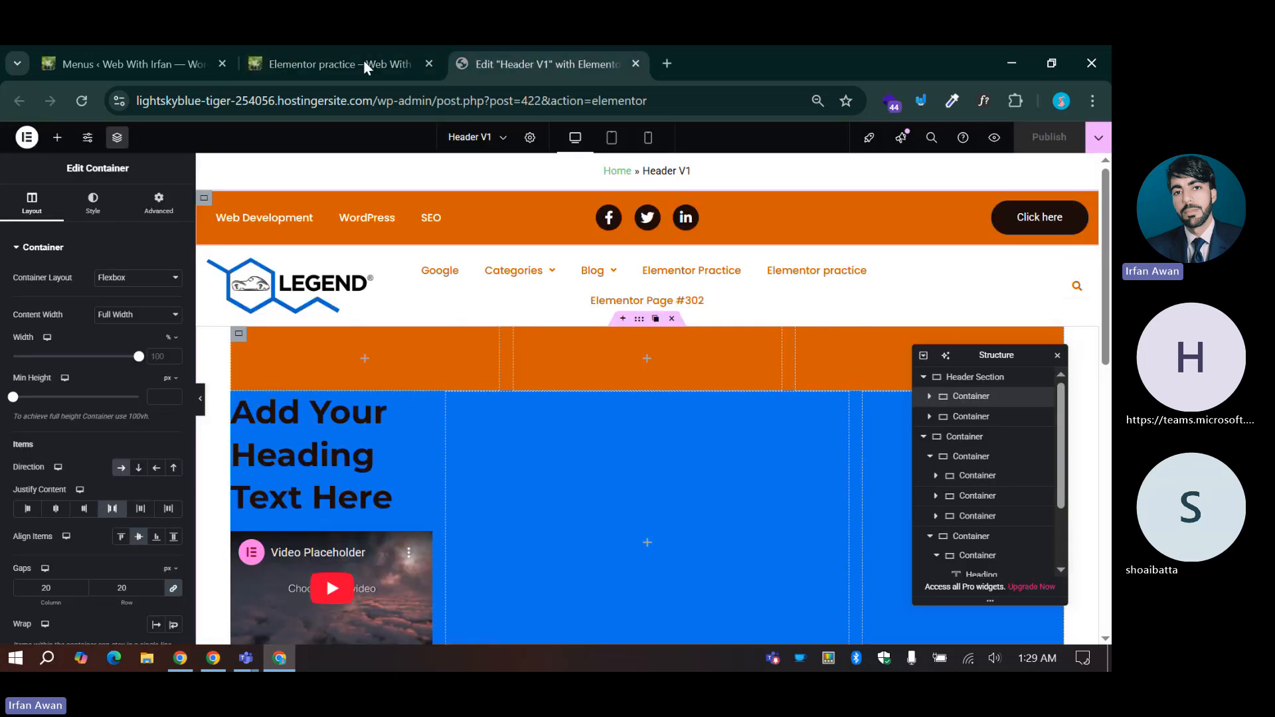
click(395, 53)
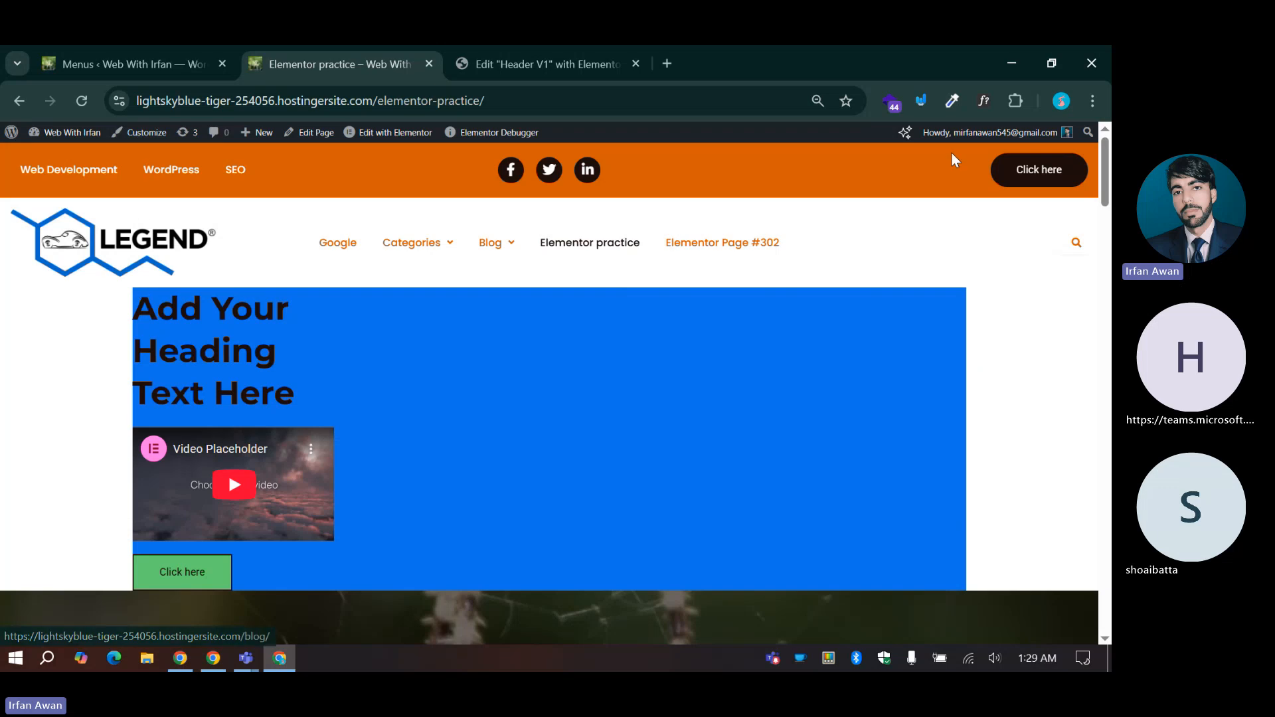
click(521, 63)
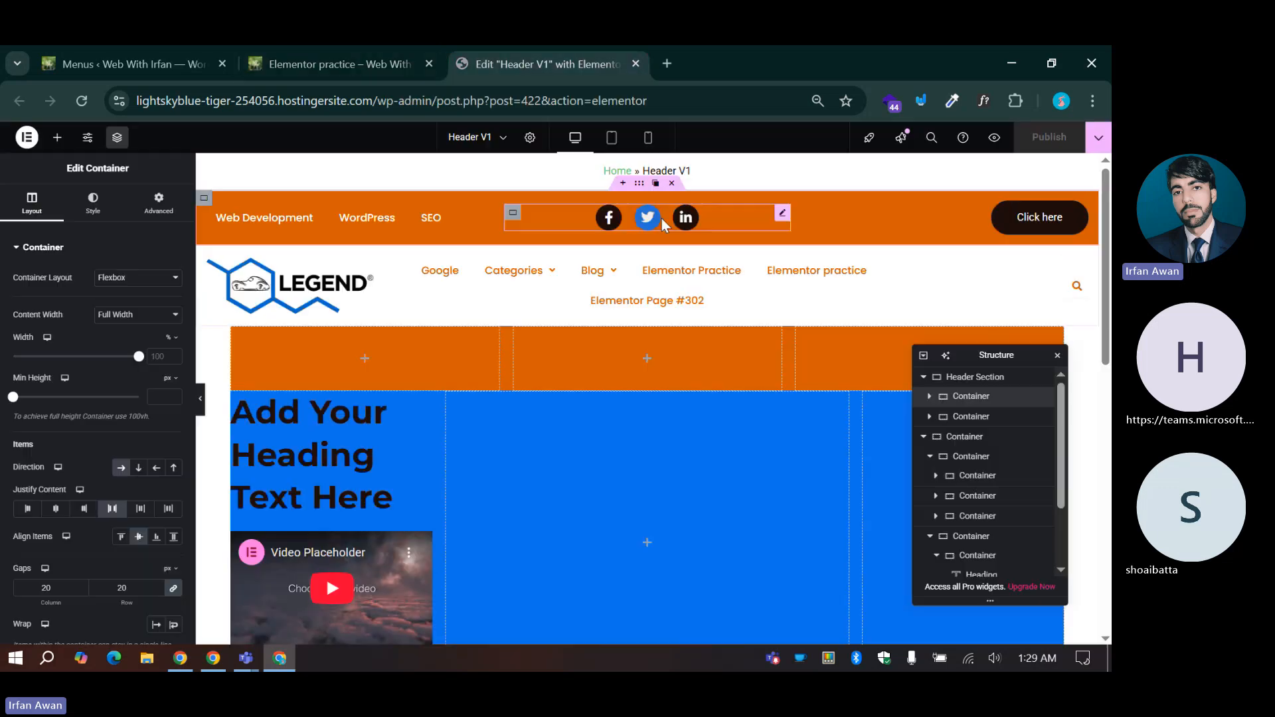
Step: Set the content width of both inner containers in the Header Section to Boxed and publish Header V1
click(639, 183)
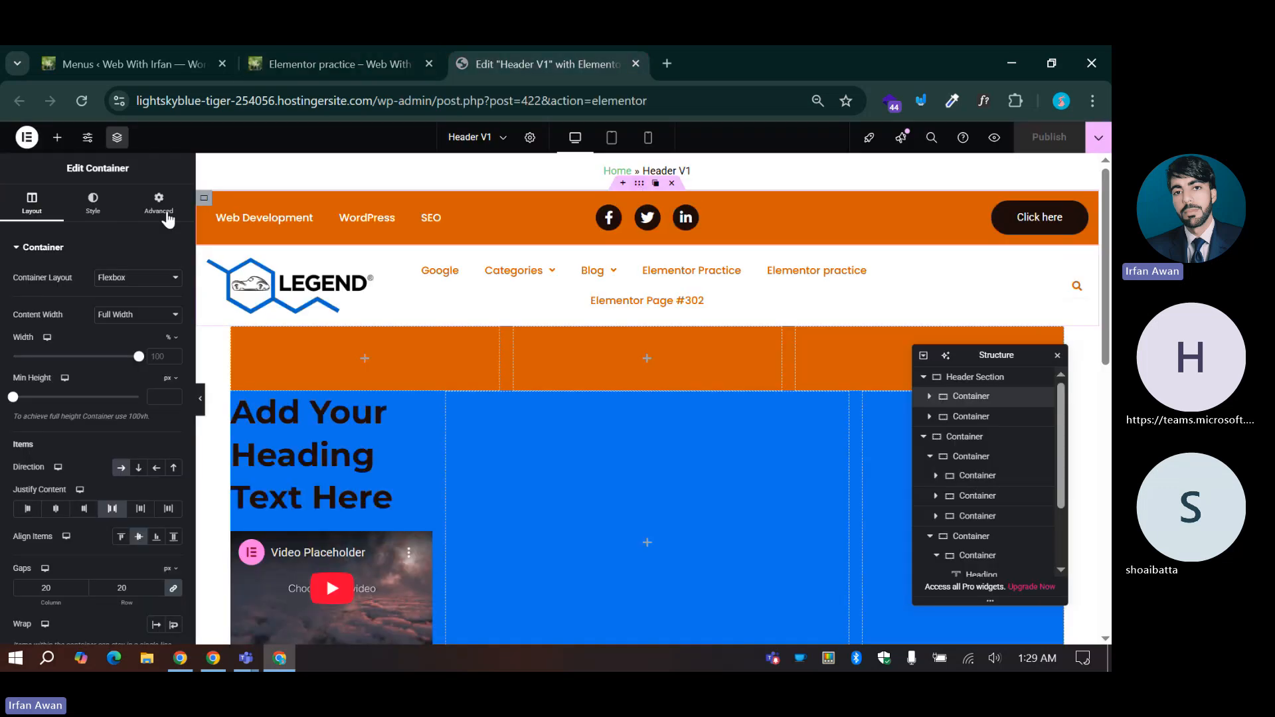
click(970, 397)
click(109, 320)
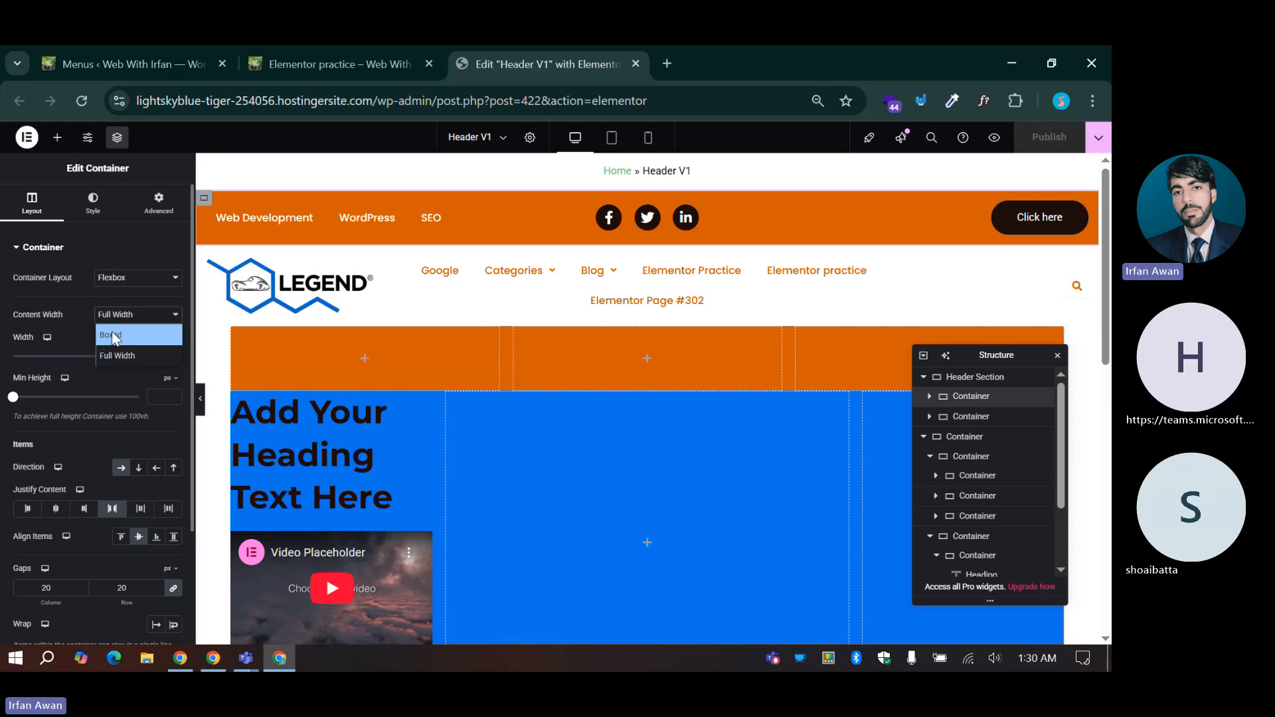
click(111, 335)
click(984, 418)
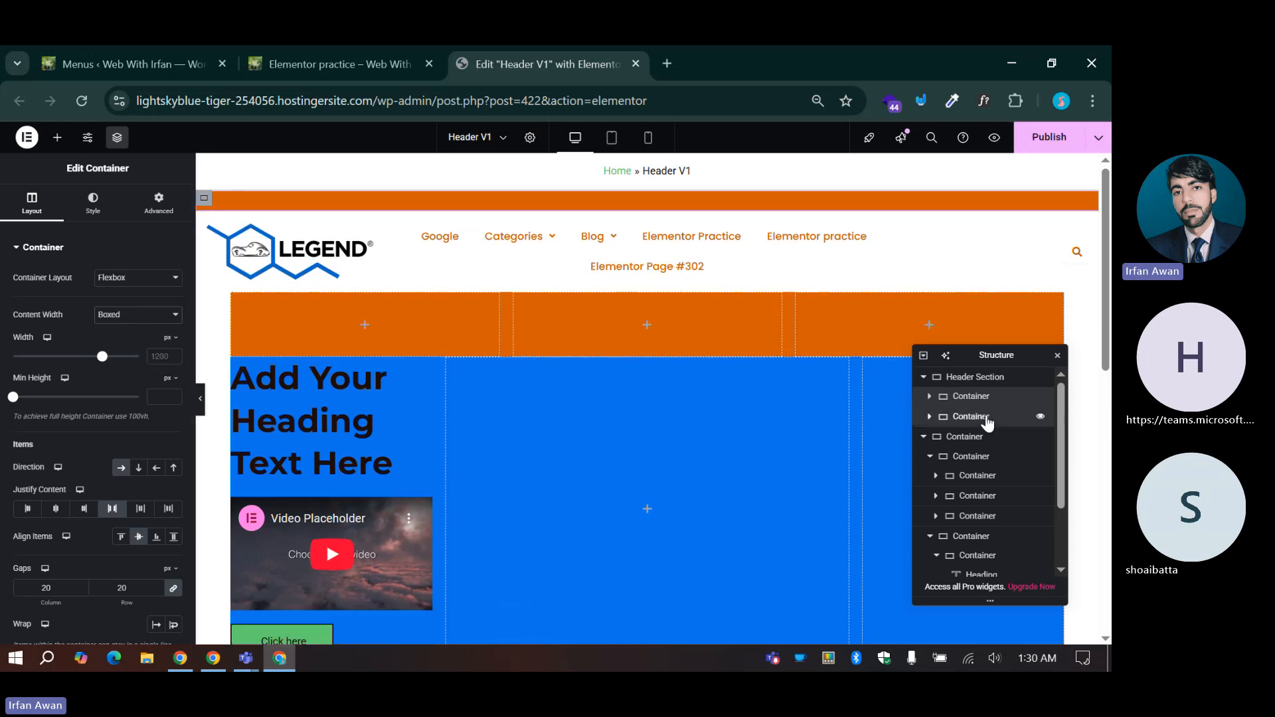
click(115, 320)
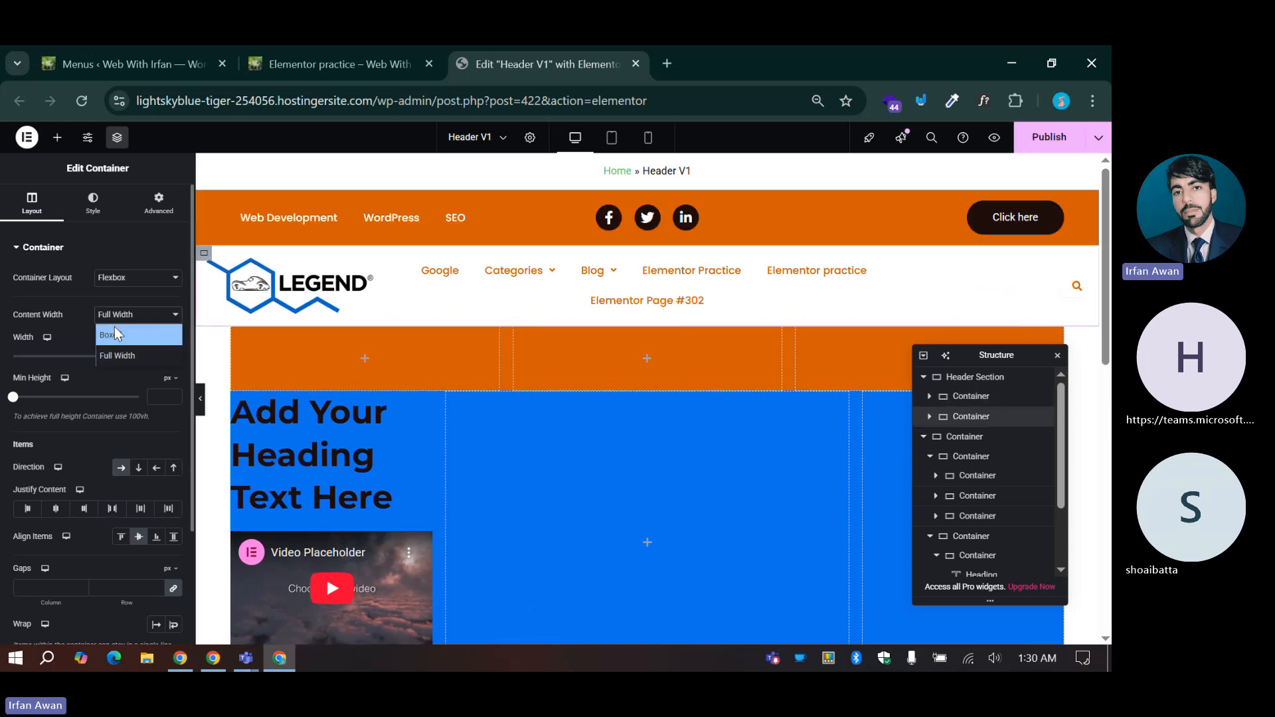
click(114, 334)
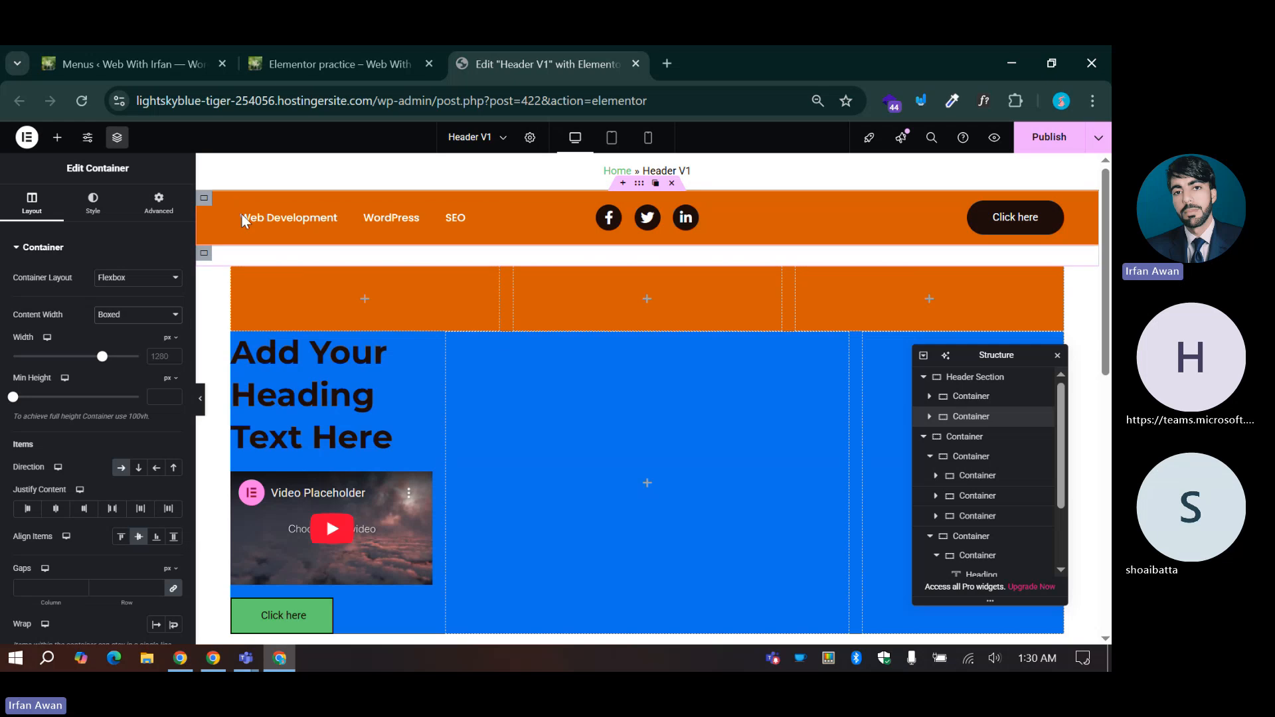
click(1040, 140)
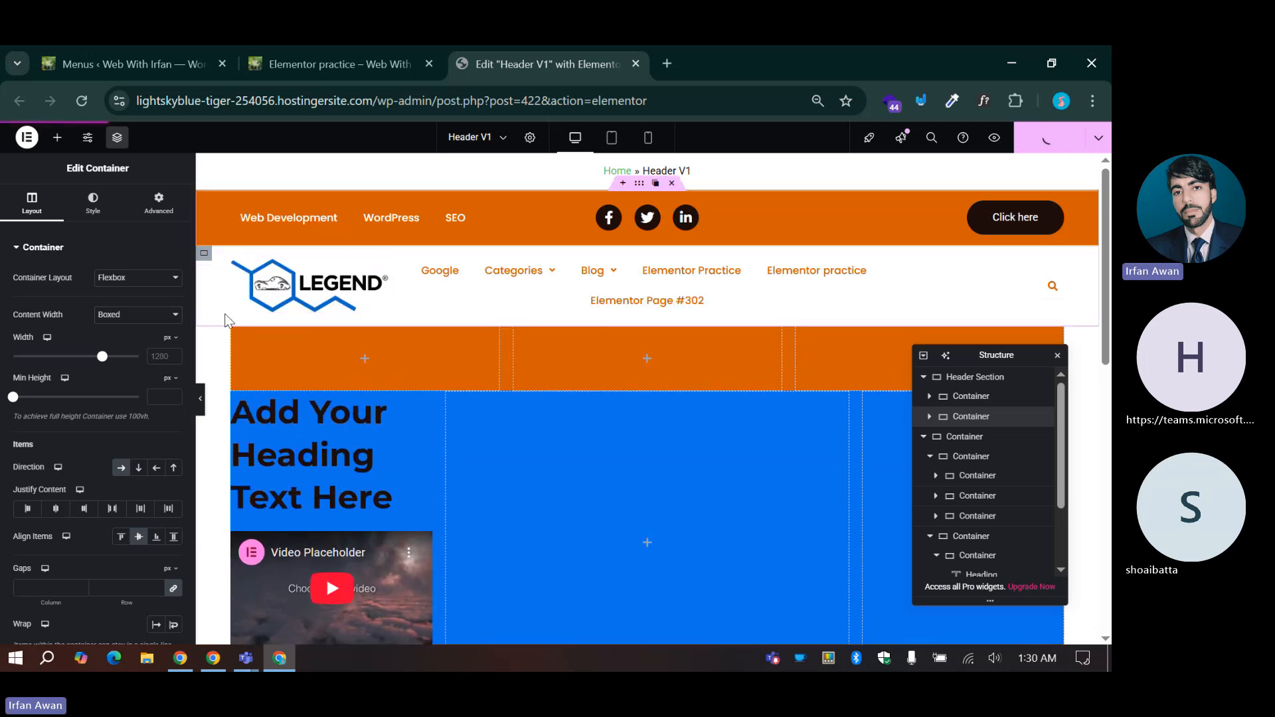
Step: Reload the live page and compare its header alignment with the Header V1 editor
click(369, 55)
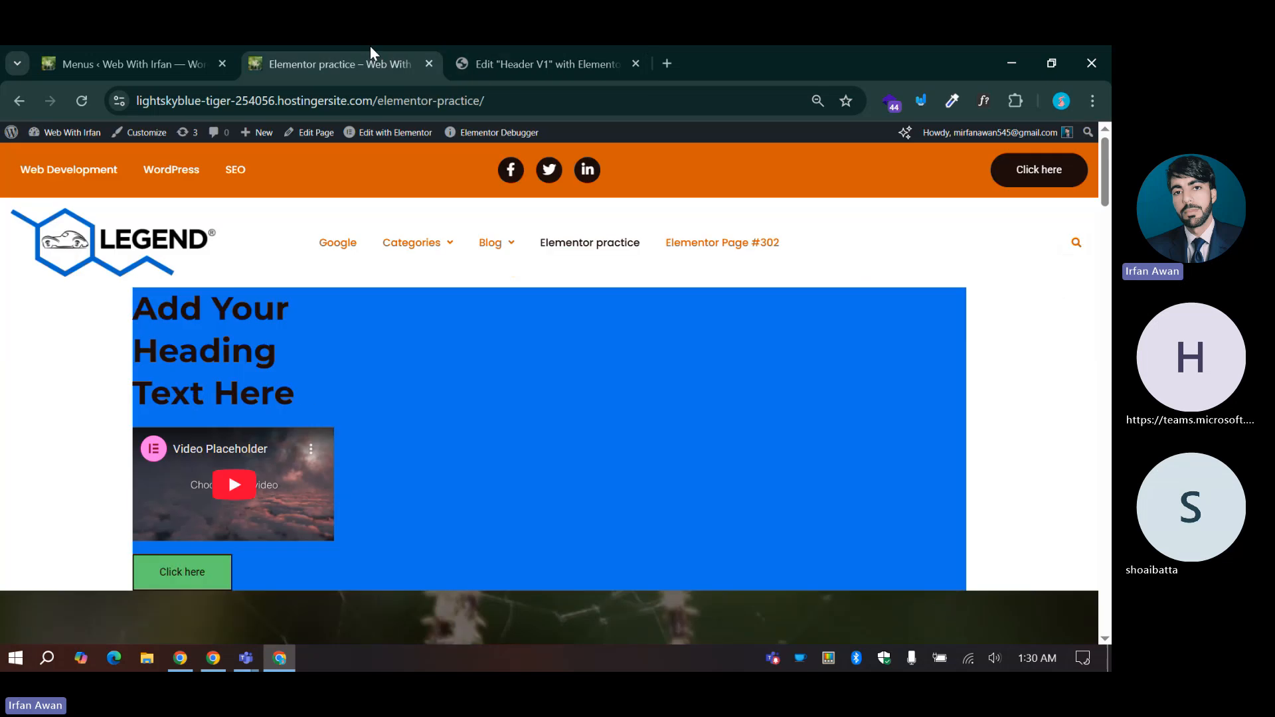
click(81, 100)
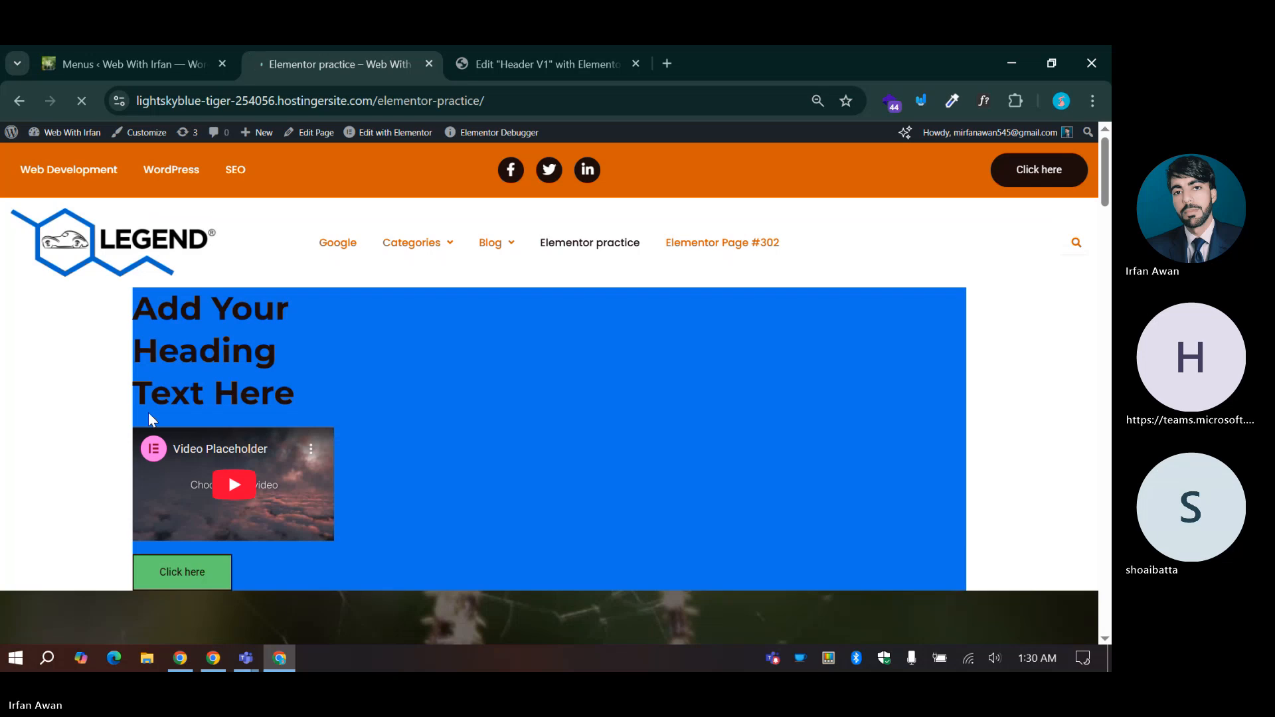
click(501, 45)
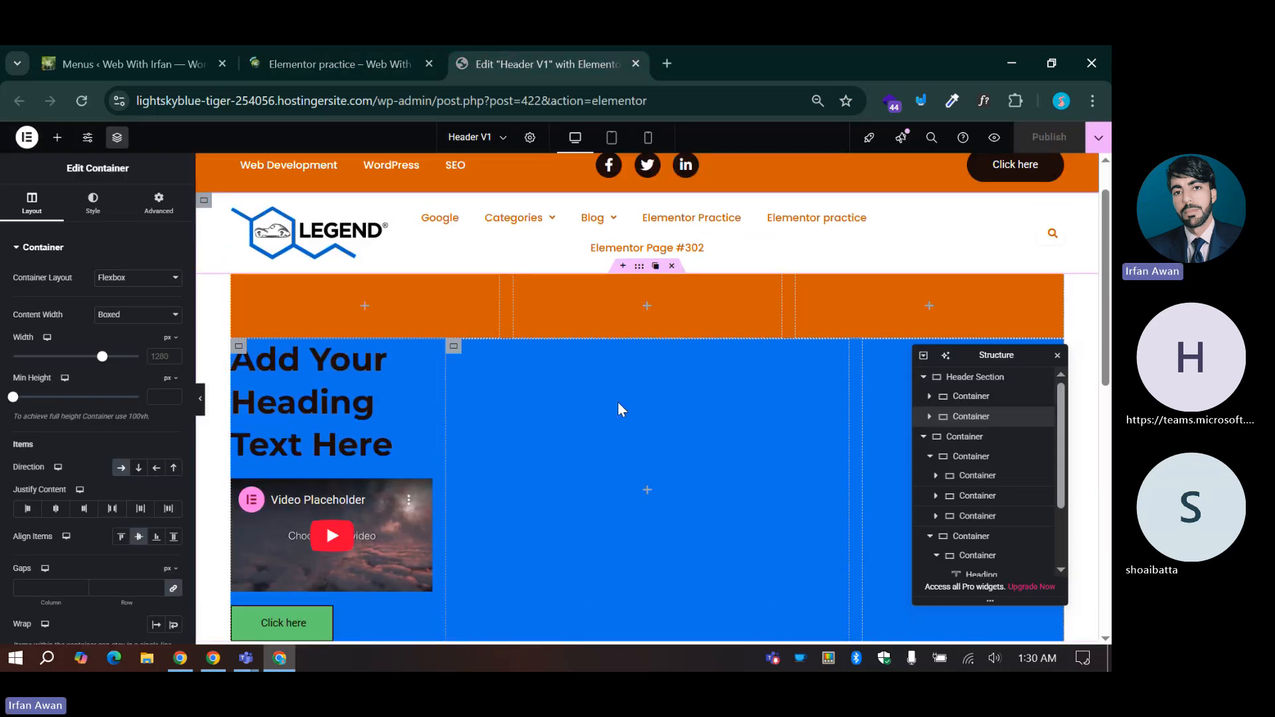
click(361, 64)
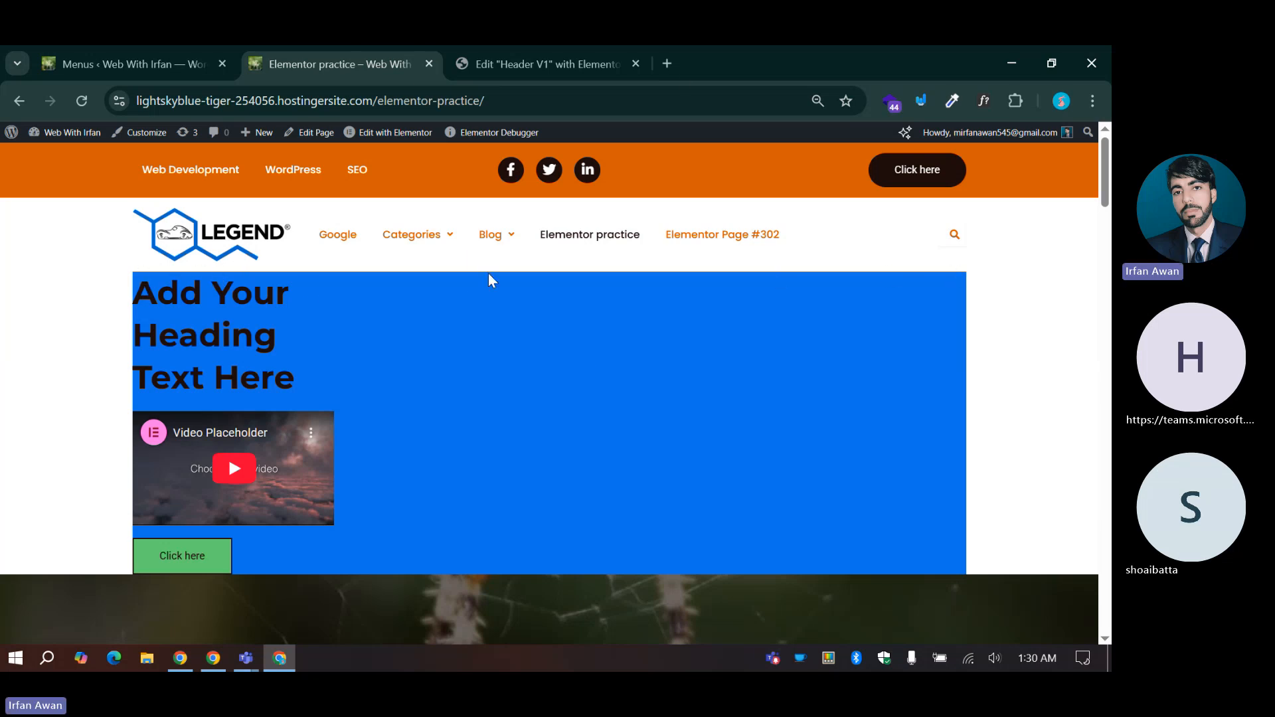
click(559, 60)
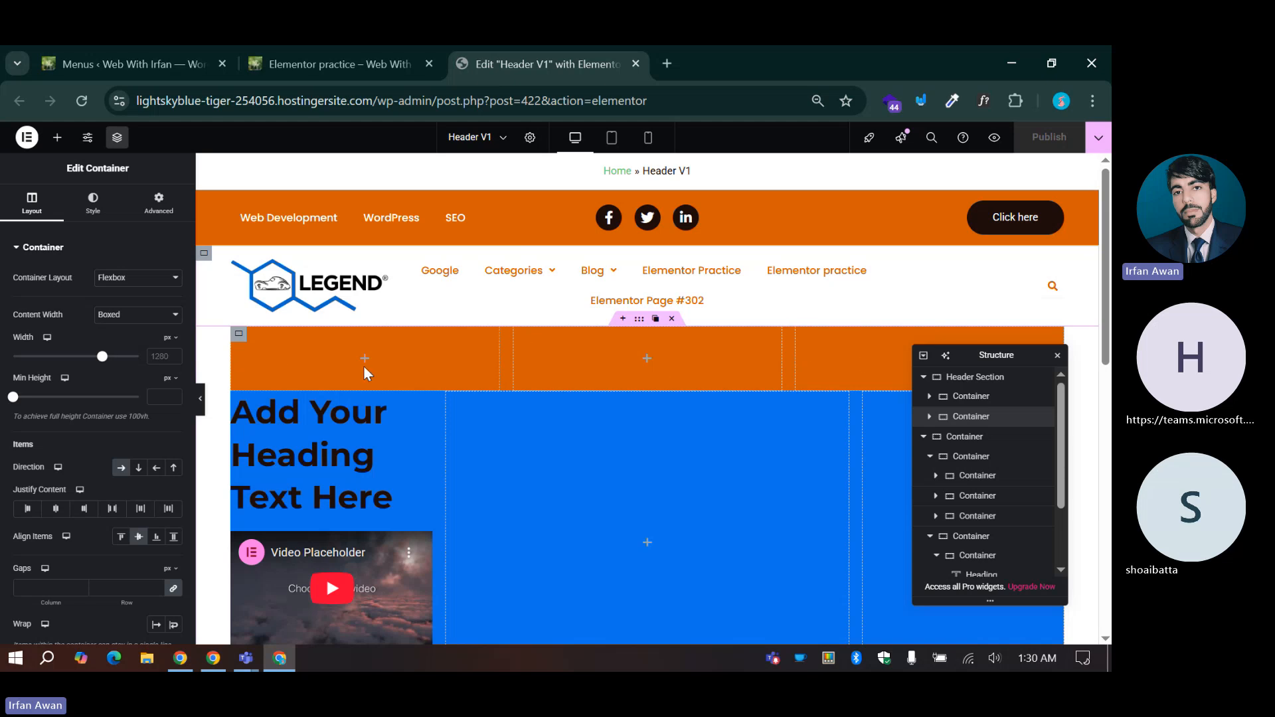
click(337, 63)
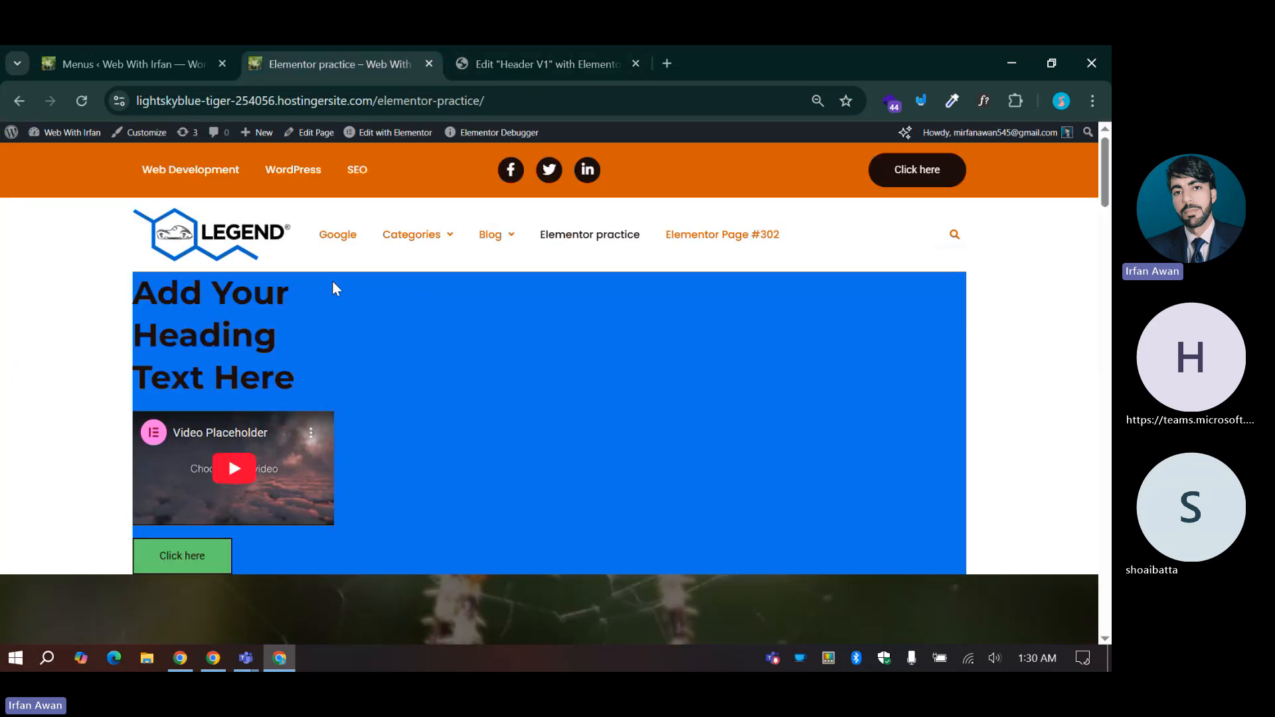
Step: Set the min height of the orange three-column container below the Header Section to 20 px and publish Header V1
click(519, 57)
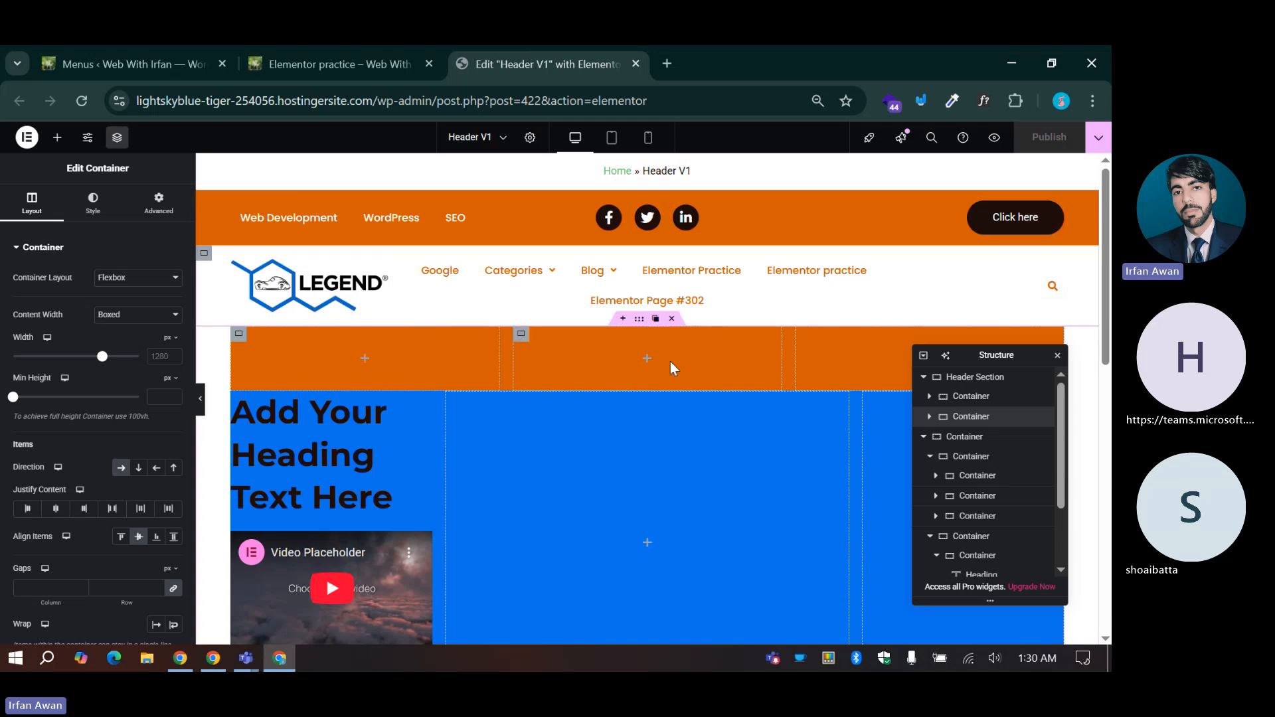
click(639, 320)
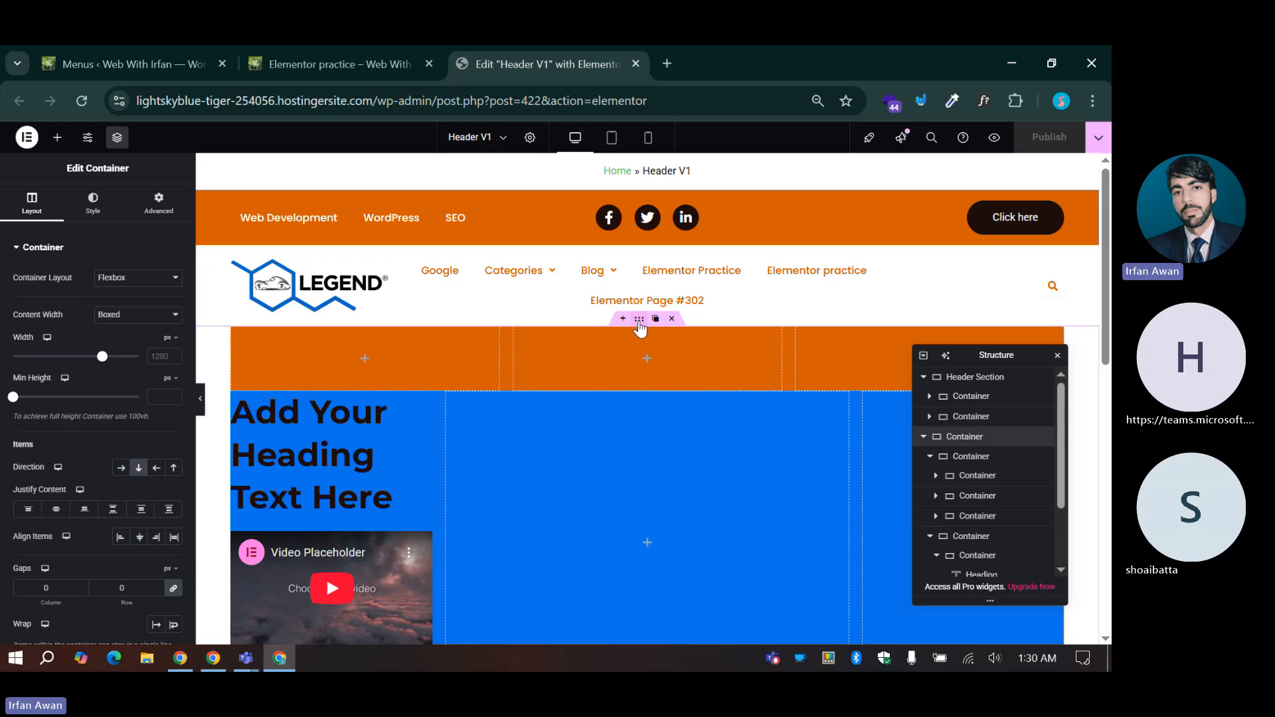
click(969, 458)
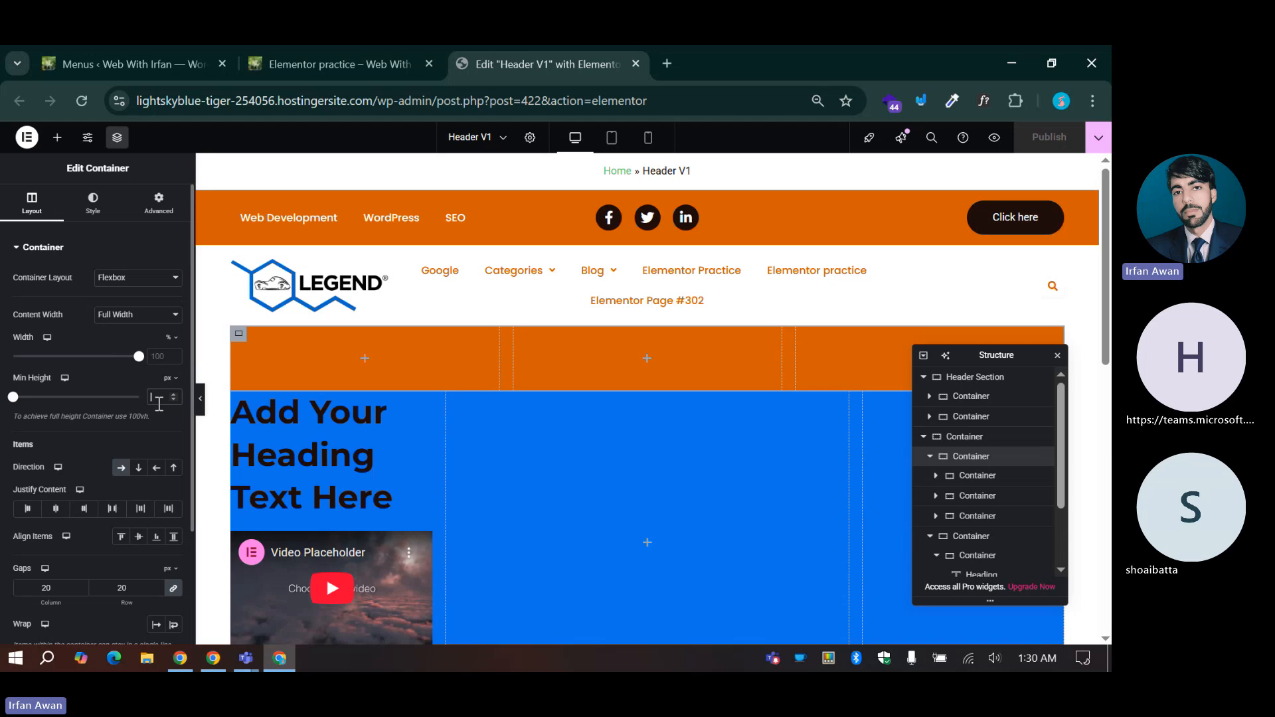
text(200)
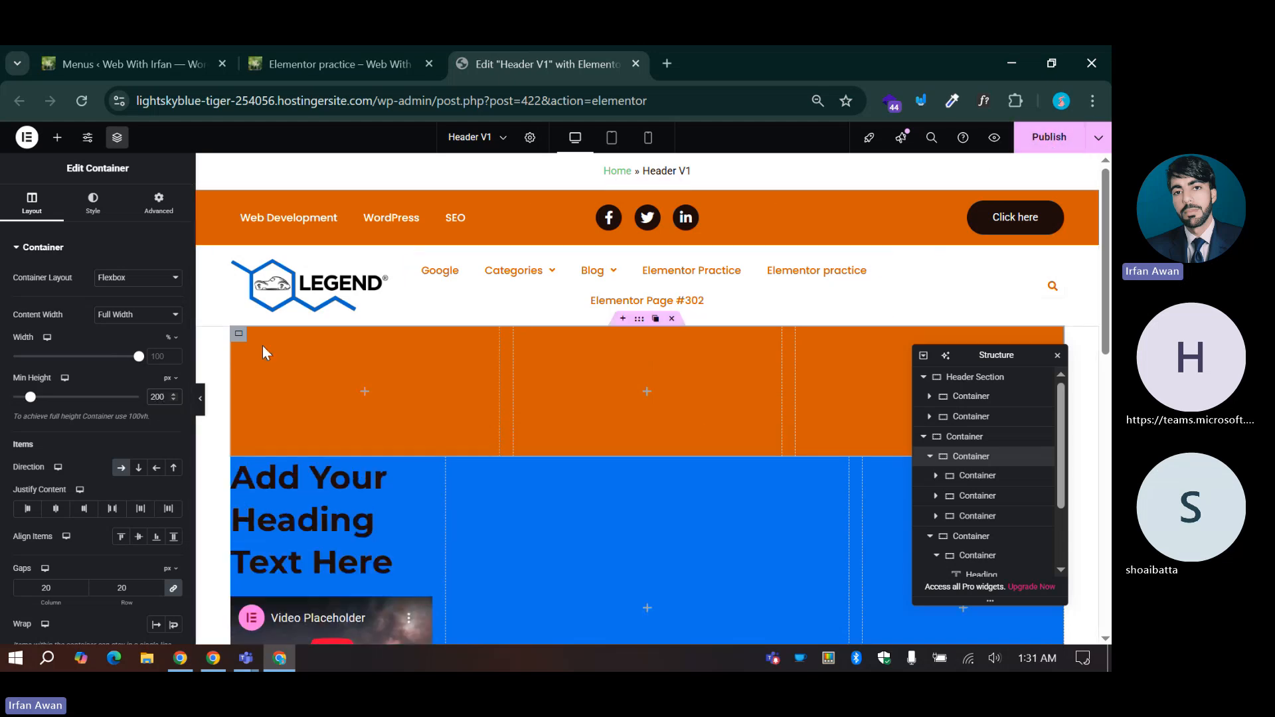
key(BackSpace)
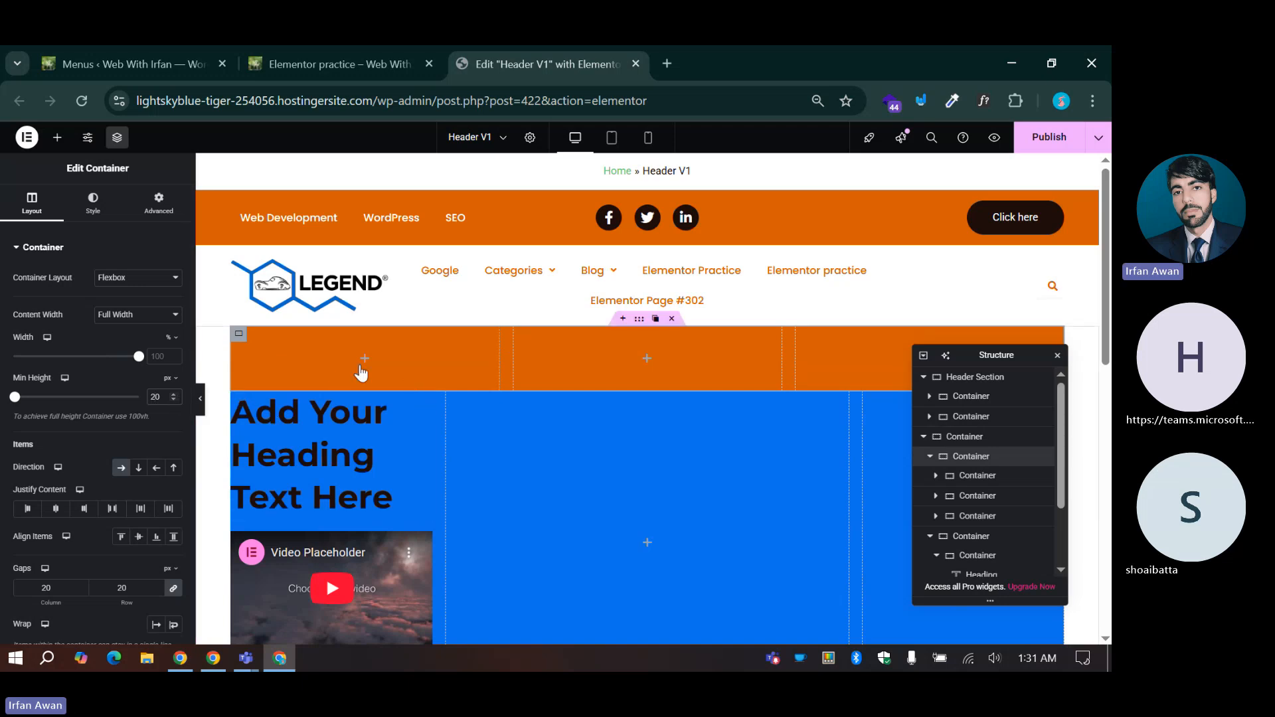
key(ctrl+s)
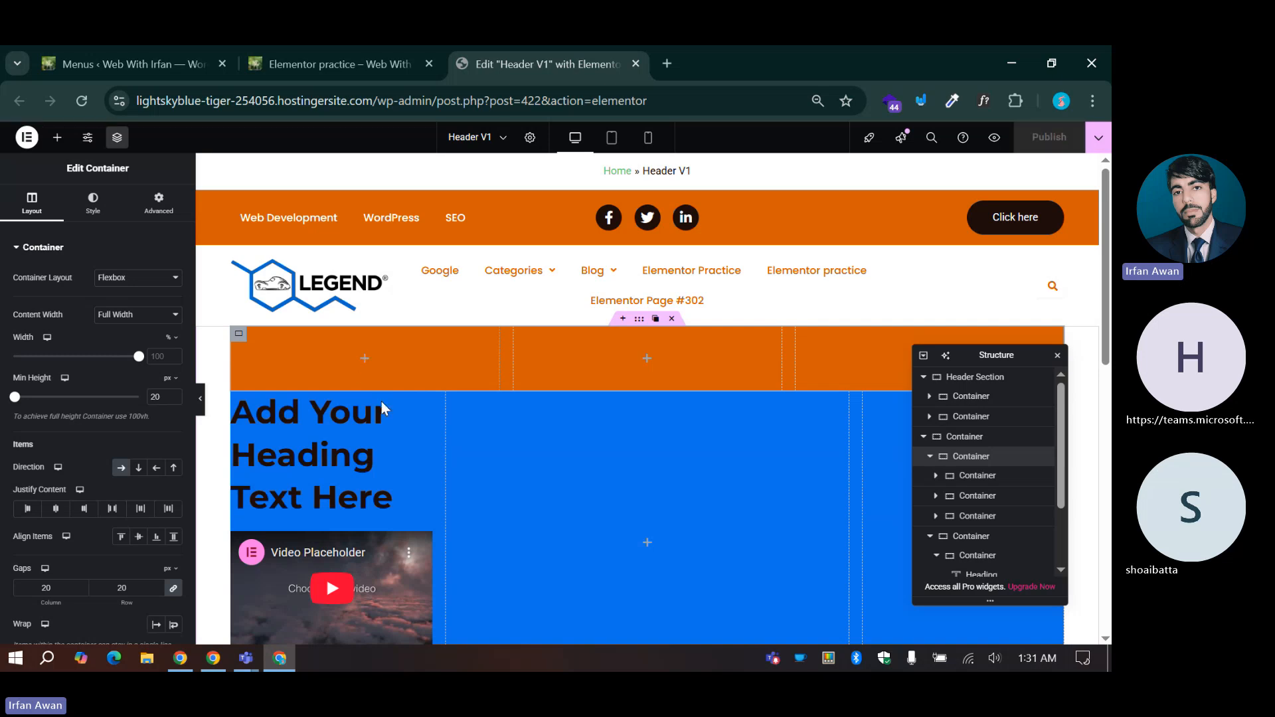
Step: Reload the live Elementor practice page and compare the orange strip under the header with the same container in the Header V1 editor
scroll(653, 539, down, 3)
scroll(651, 480, up, 3)
click(354, 61)
click(81, 102)
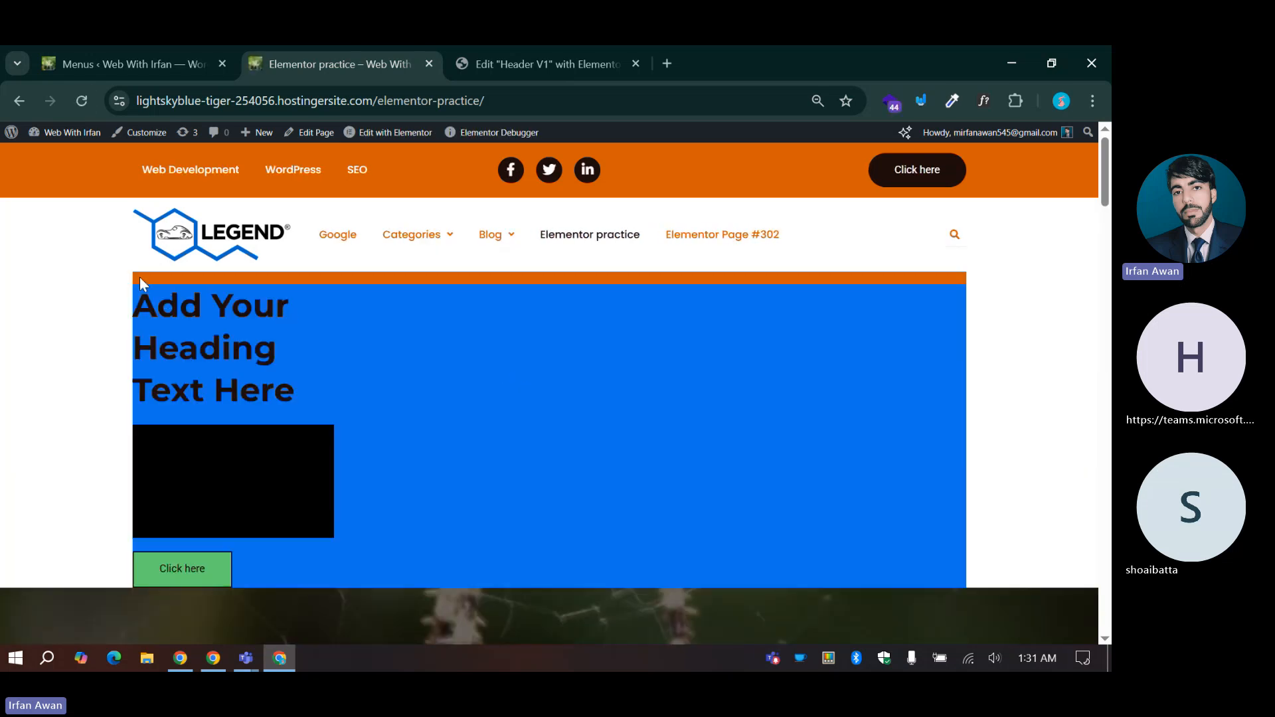
drag(138, 280, 824, 280)
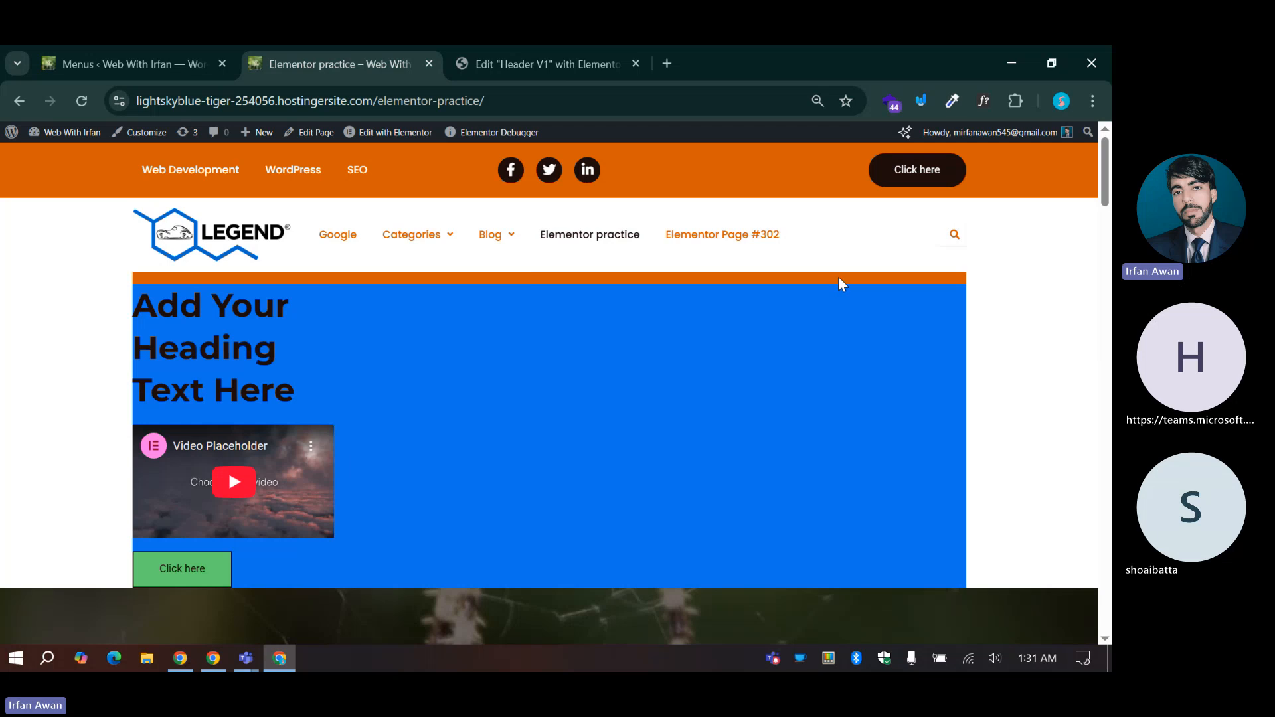
click(501, 59)
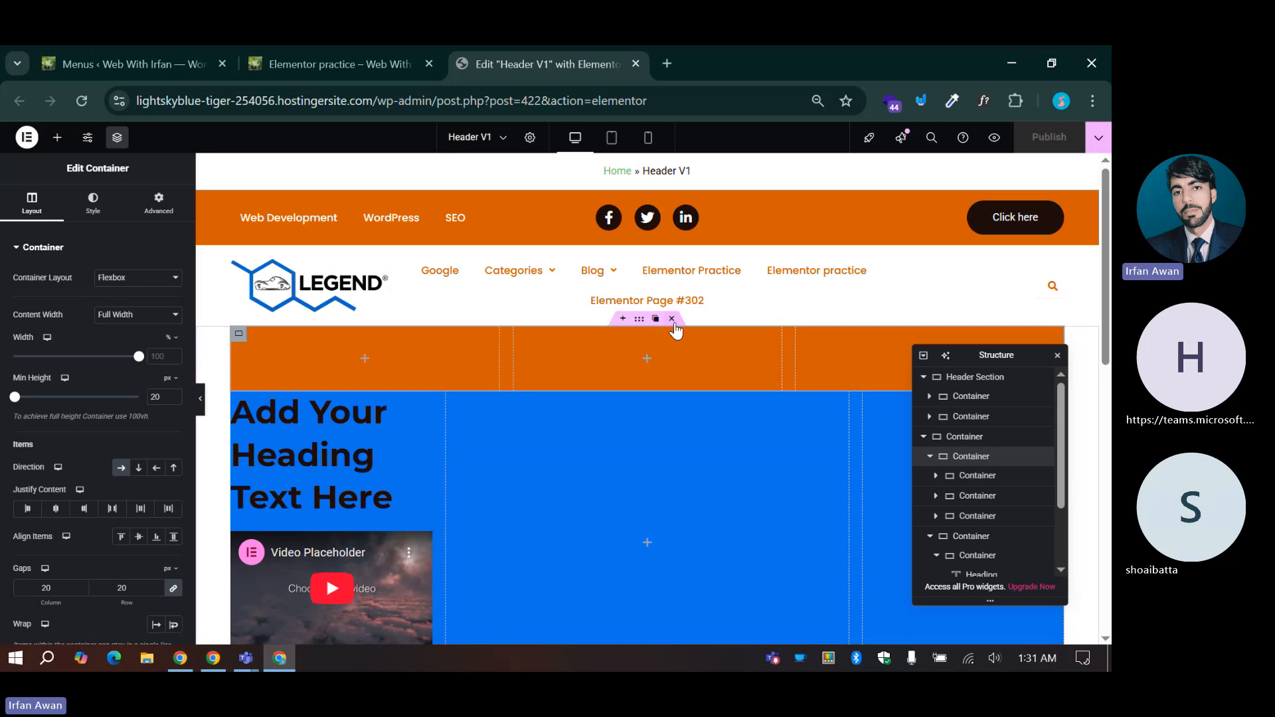
click(341, 60)
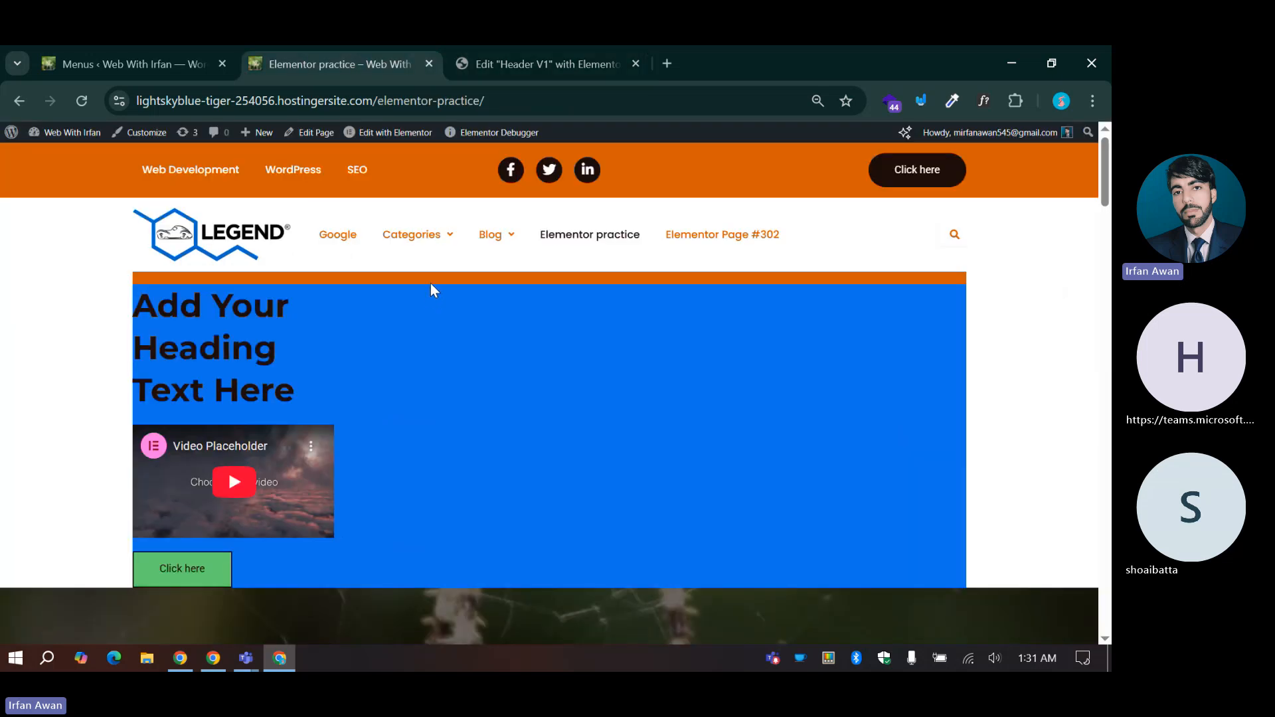
click(538, 54)
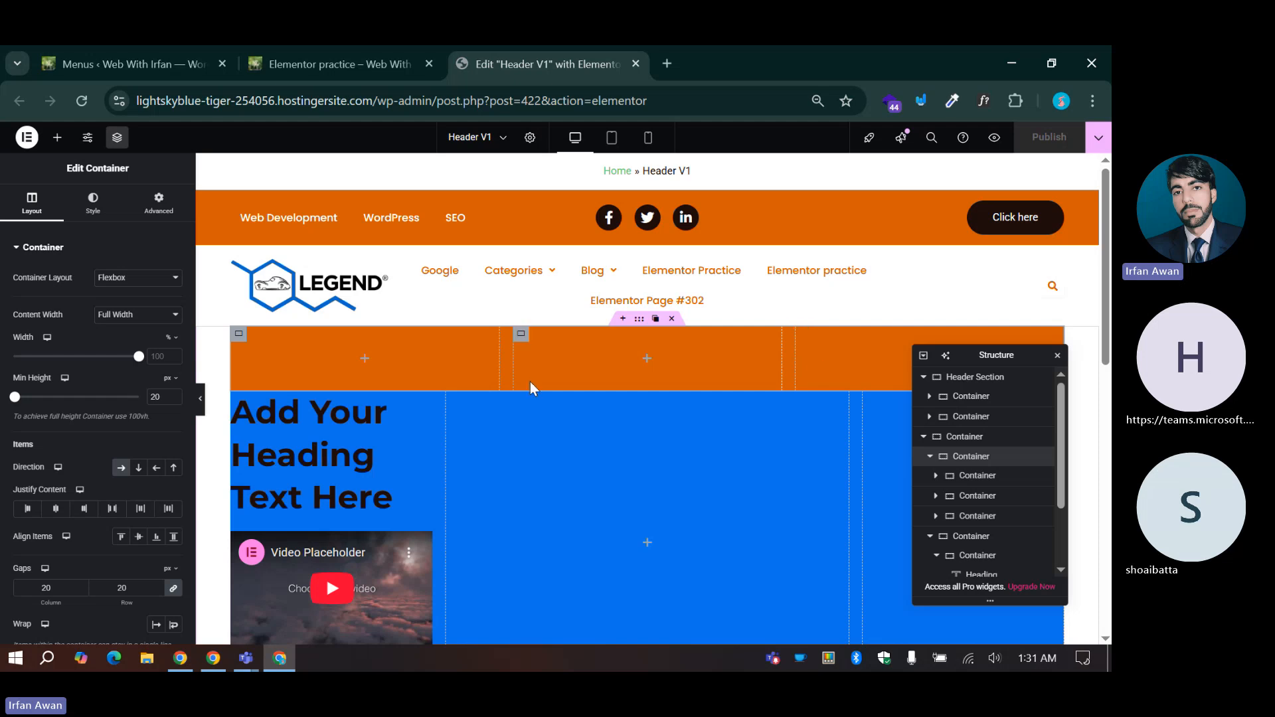
Step: Inspect the orange strip on the live page in DevTools with device emulation off and the element tree enlarged
click(339, 64)
right_click(497, 282)
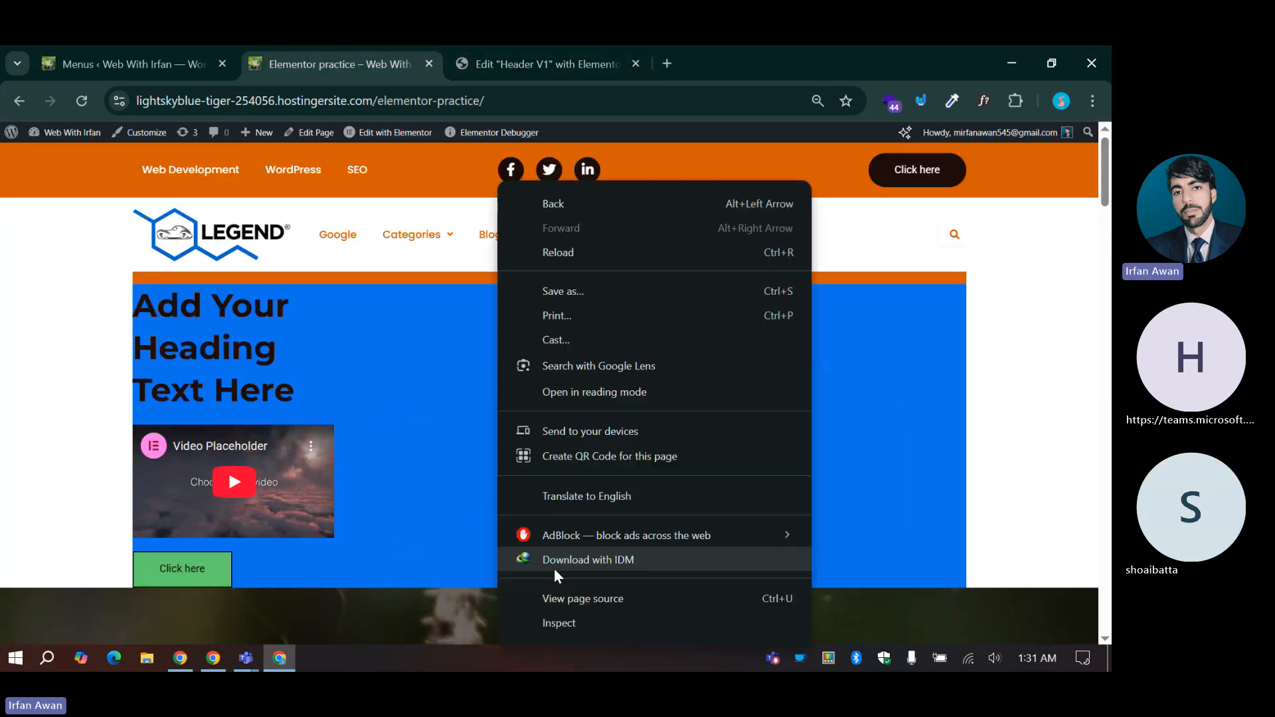
click(565, 620)
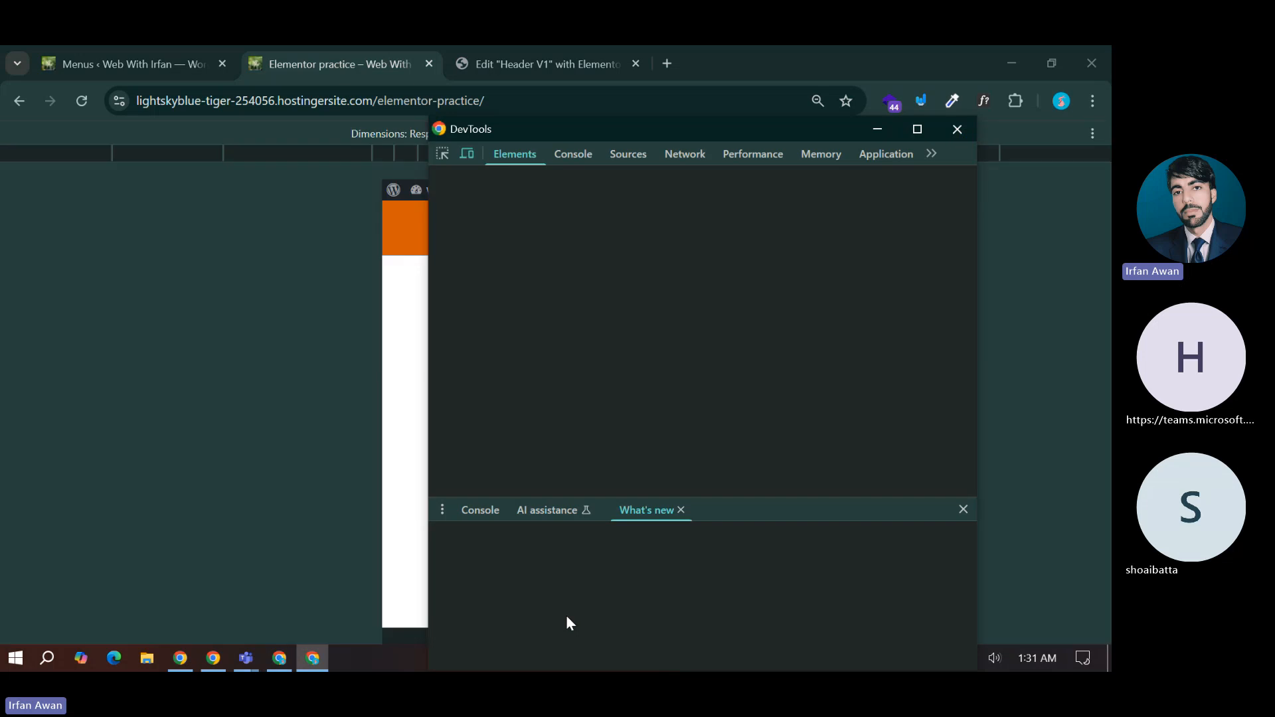
click(466, 157)
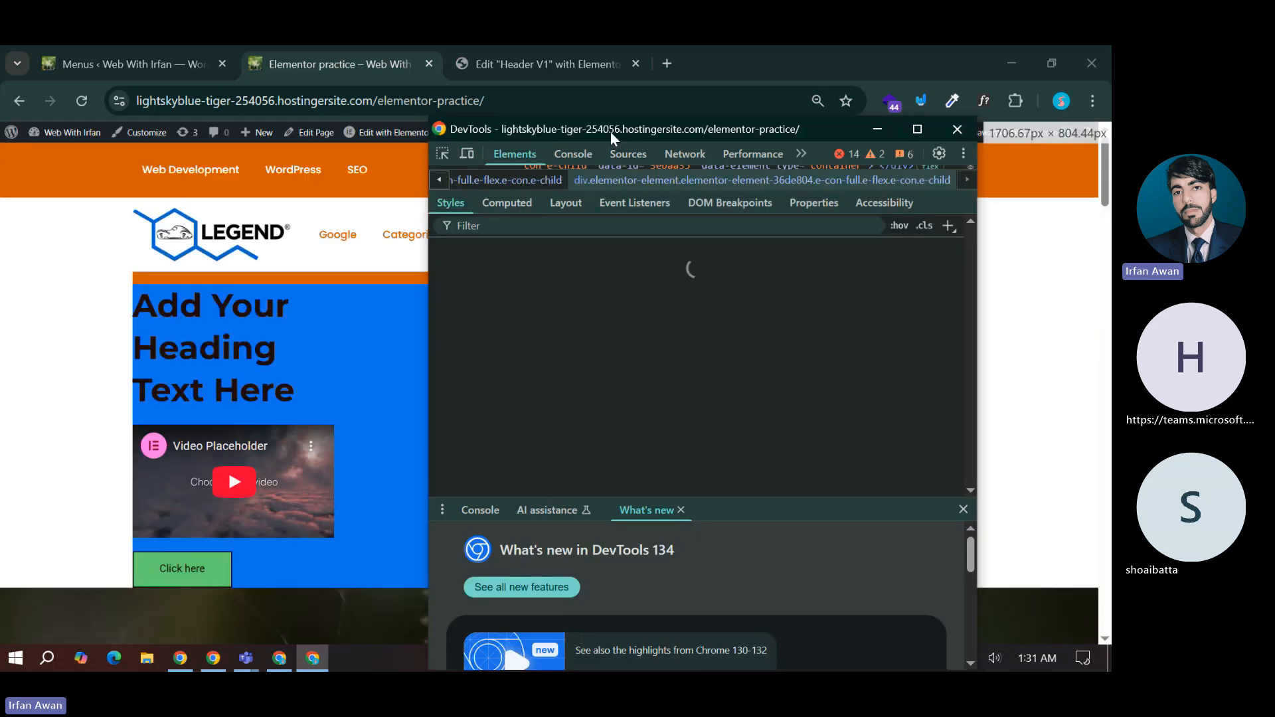
drag(611, 132, 723, 100)
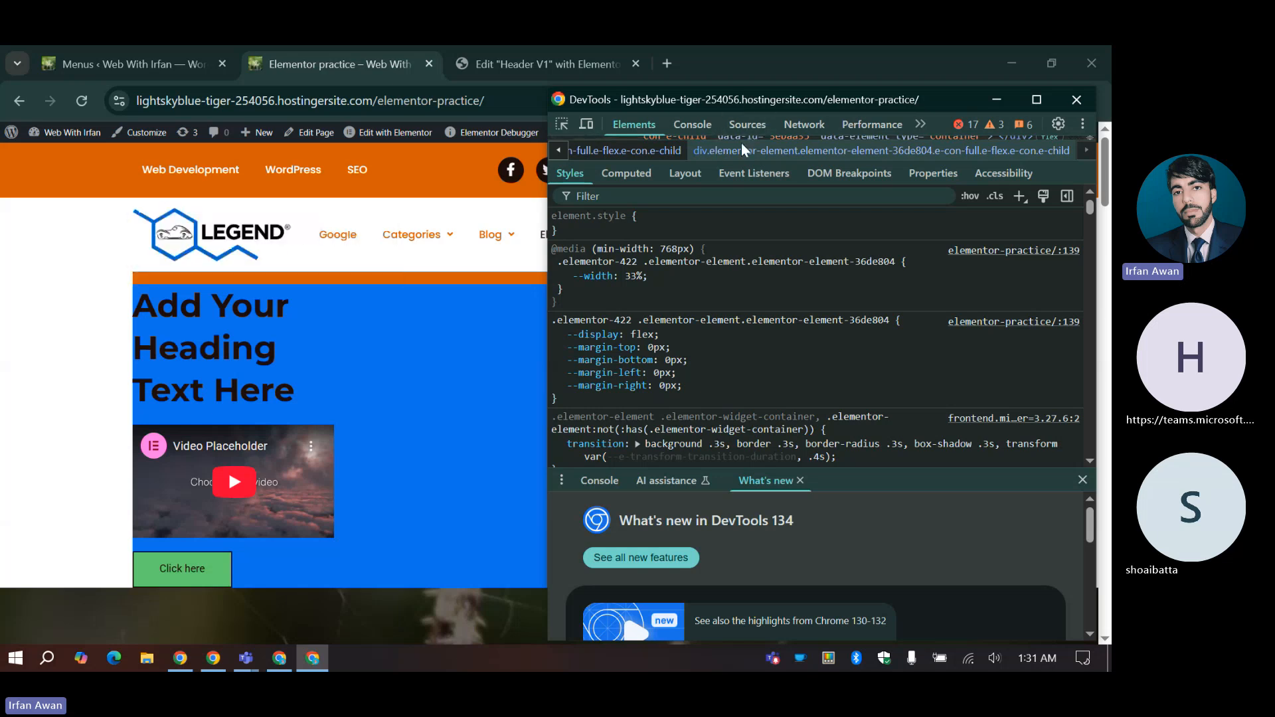
drag(737, 142, 737, 357)
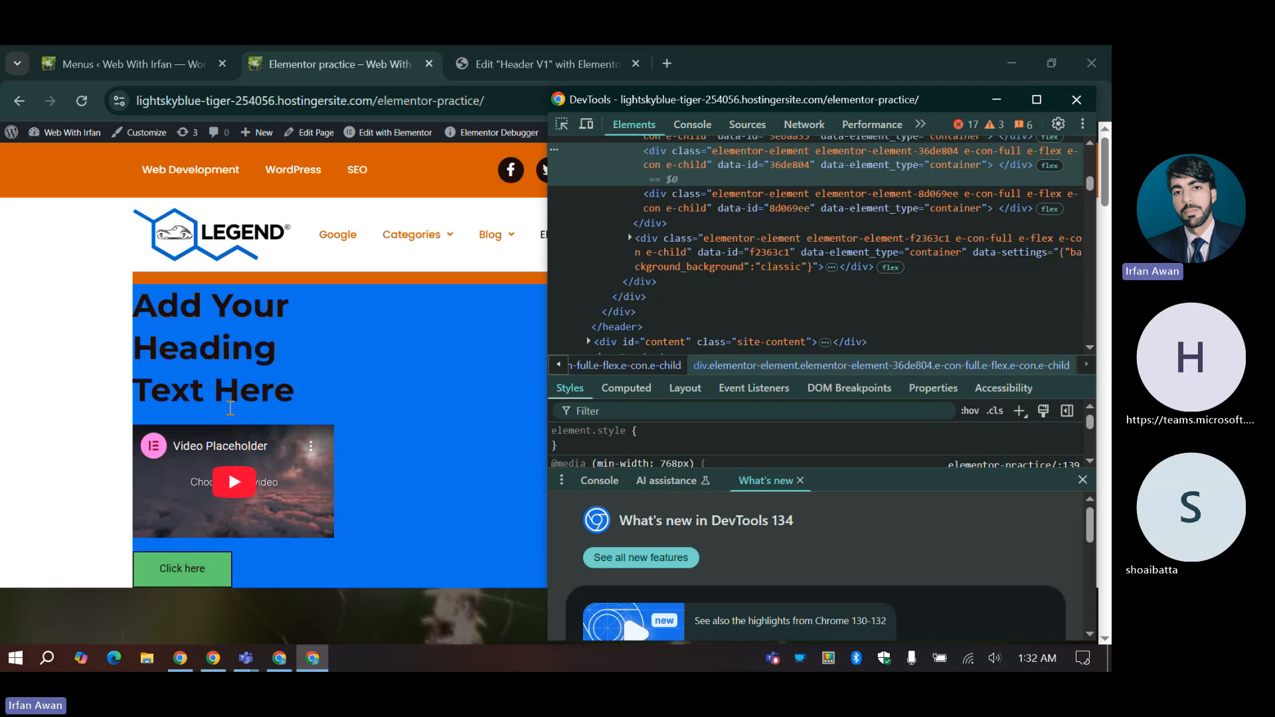
Step: Examine the page's HTML from head and body to the masthead header element, and collapse that header element
scroll(707, 296, up, 10)
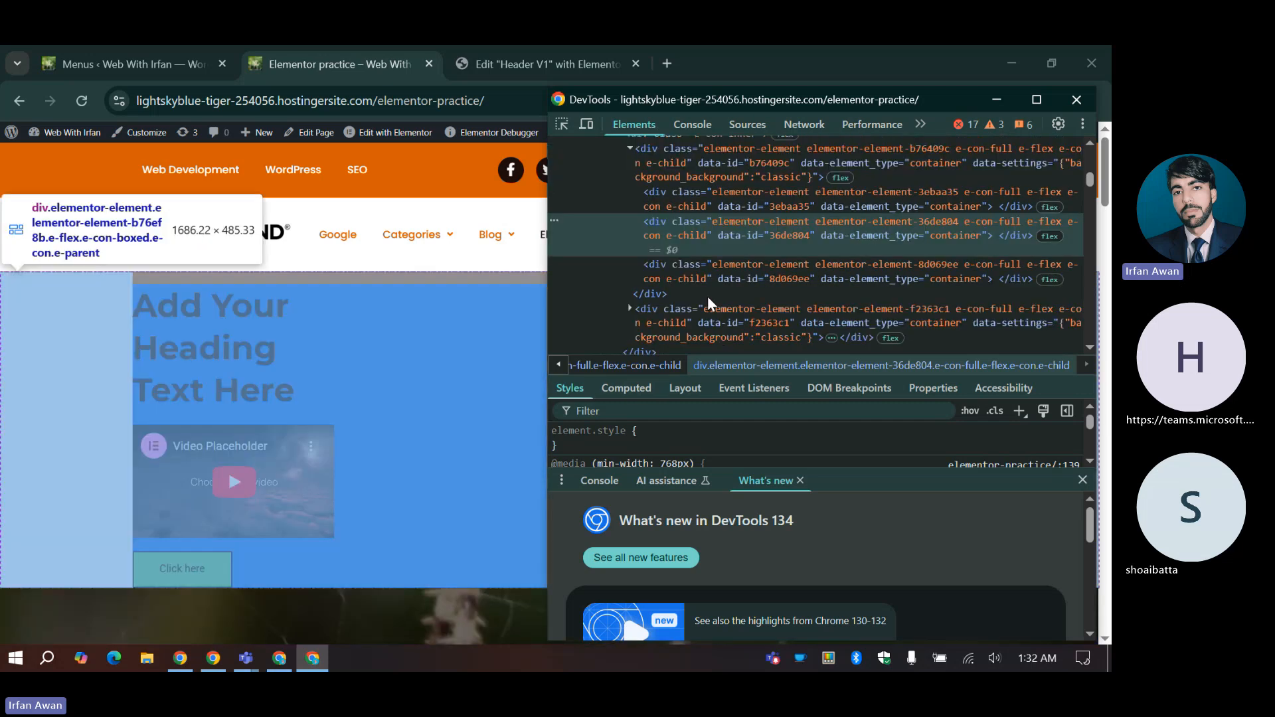
scroll(691, 226, down, 5)
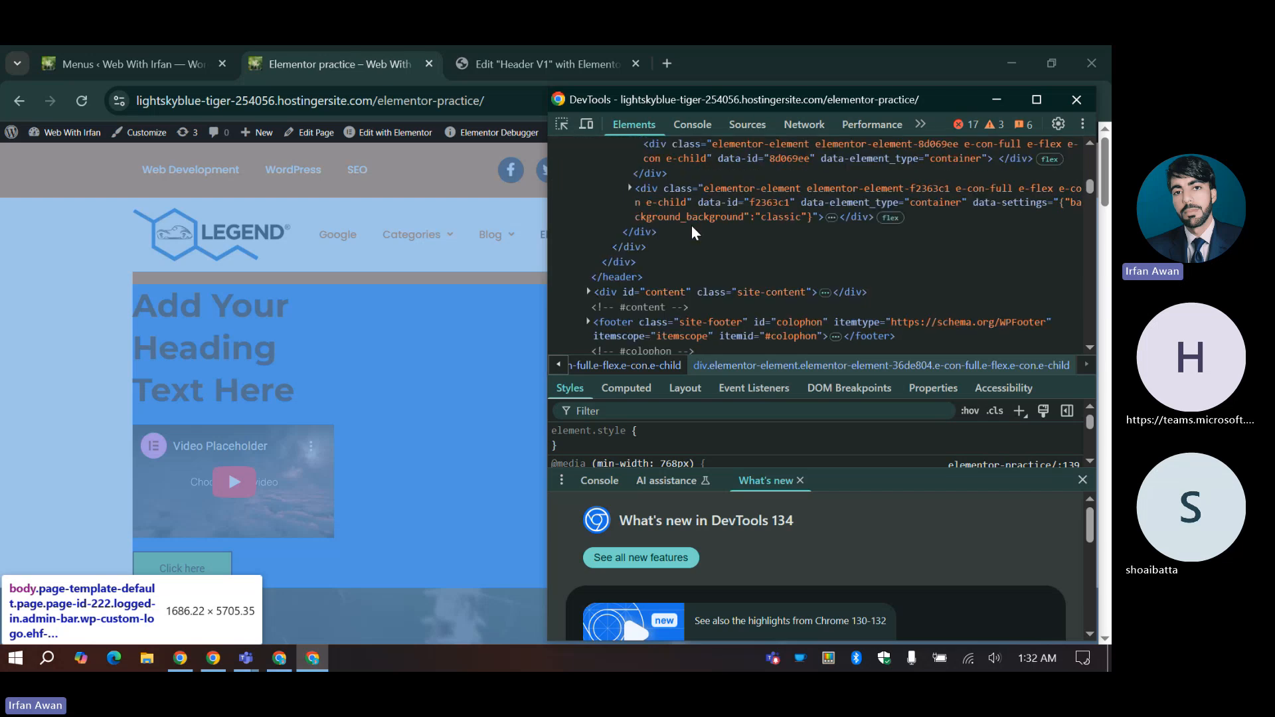
scroll(692, 225, up, 4)
scroll(621, 226, up, 3)
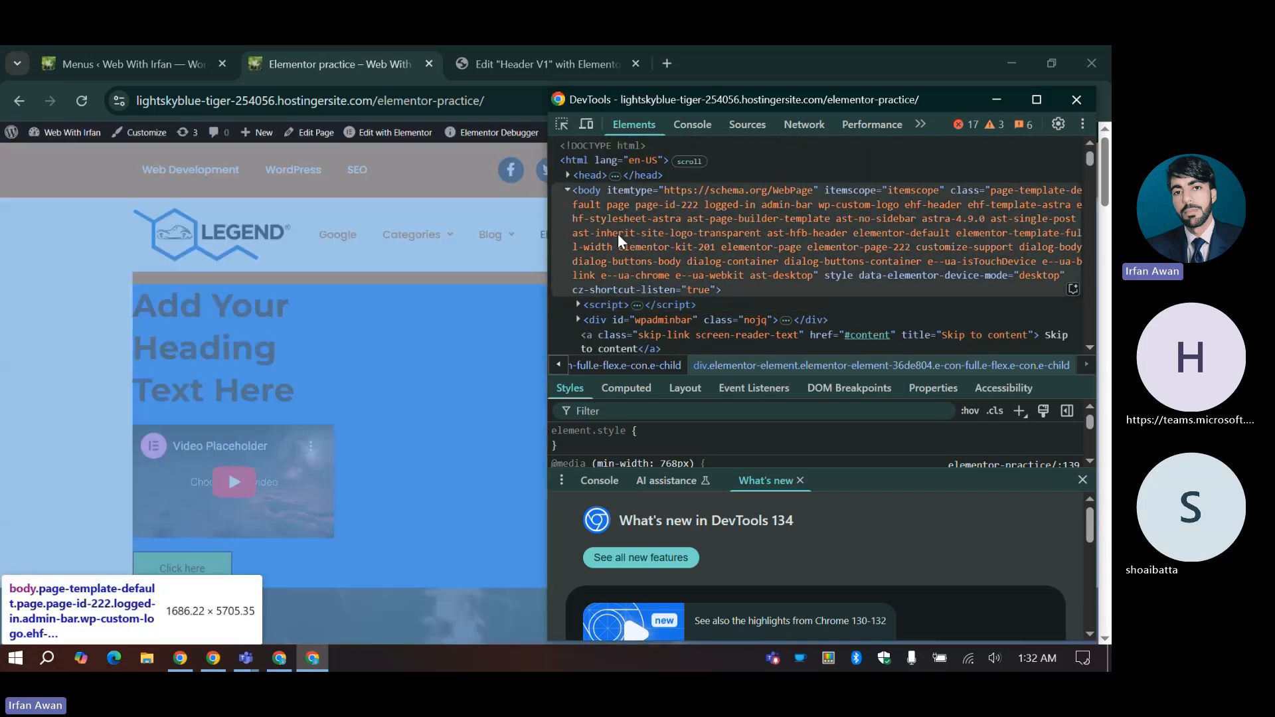
scroll(610, 224, down, 1)
scroll(615, 197, up, 1)
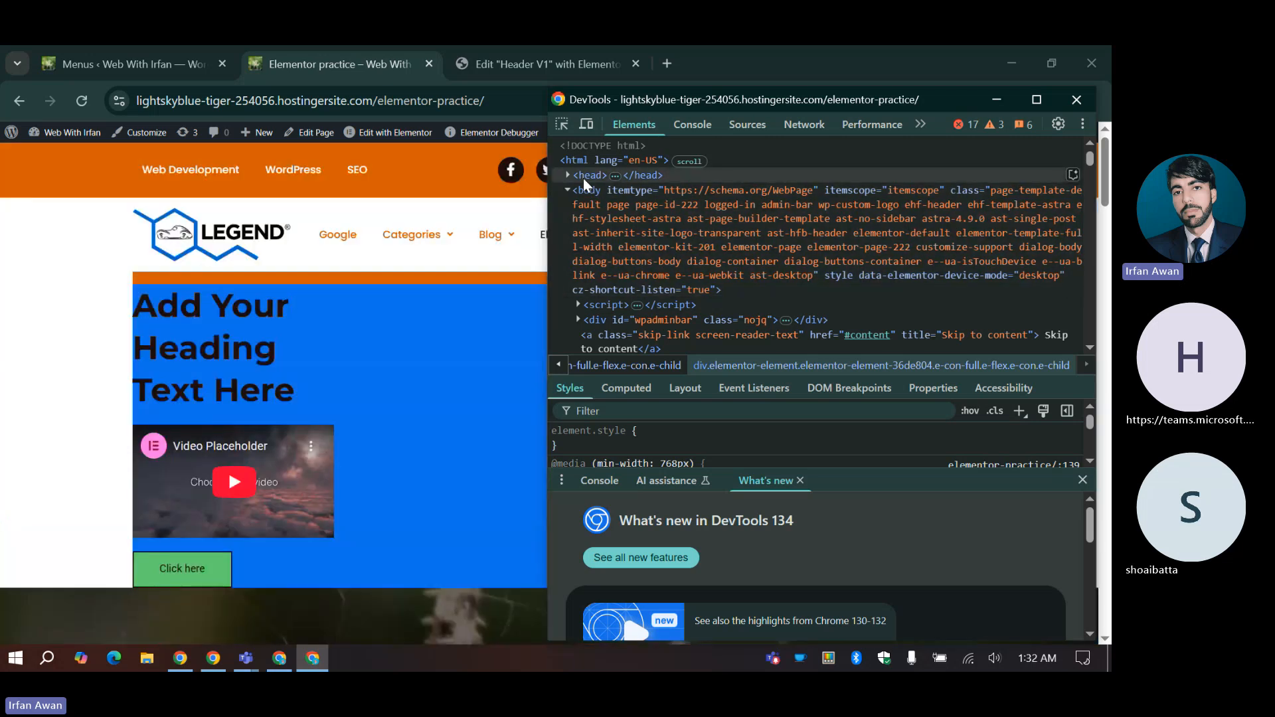
scroll(595, 241, down, 2)
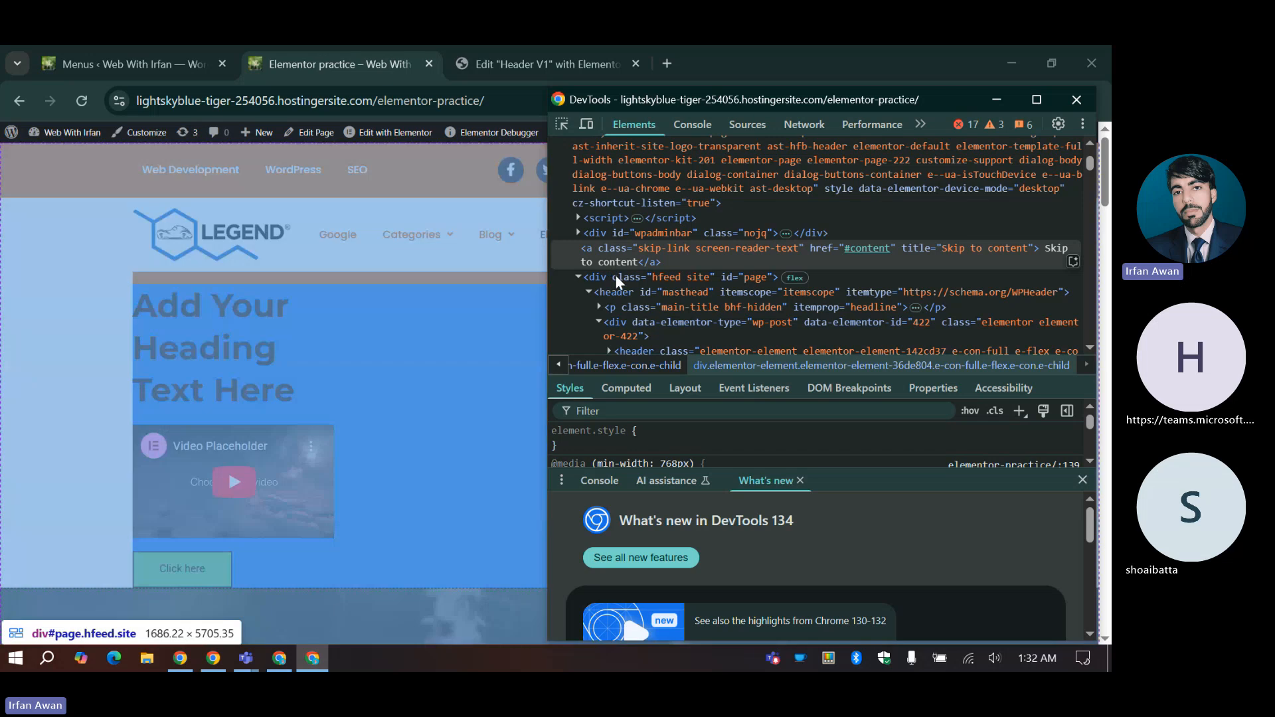
scroll(621, 277, down, 2)
click(630, 206)
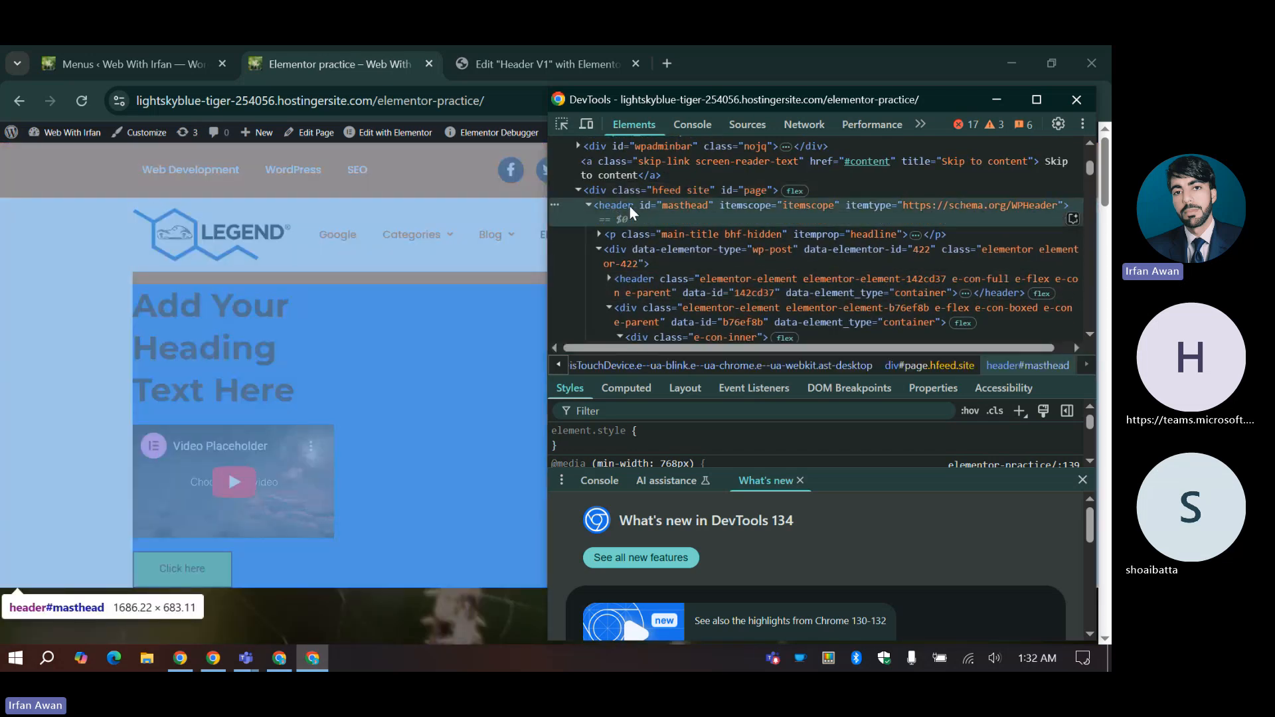
click(588, 205)
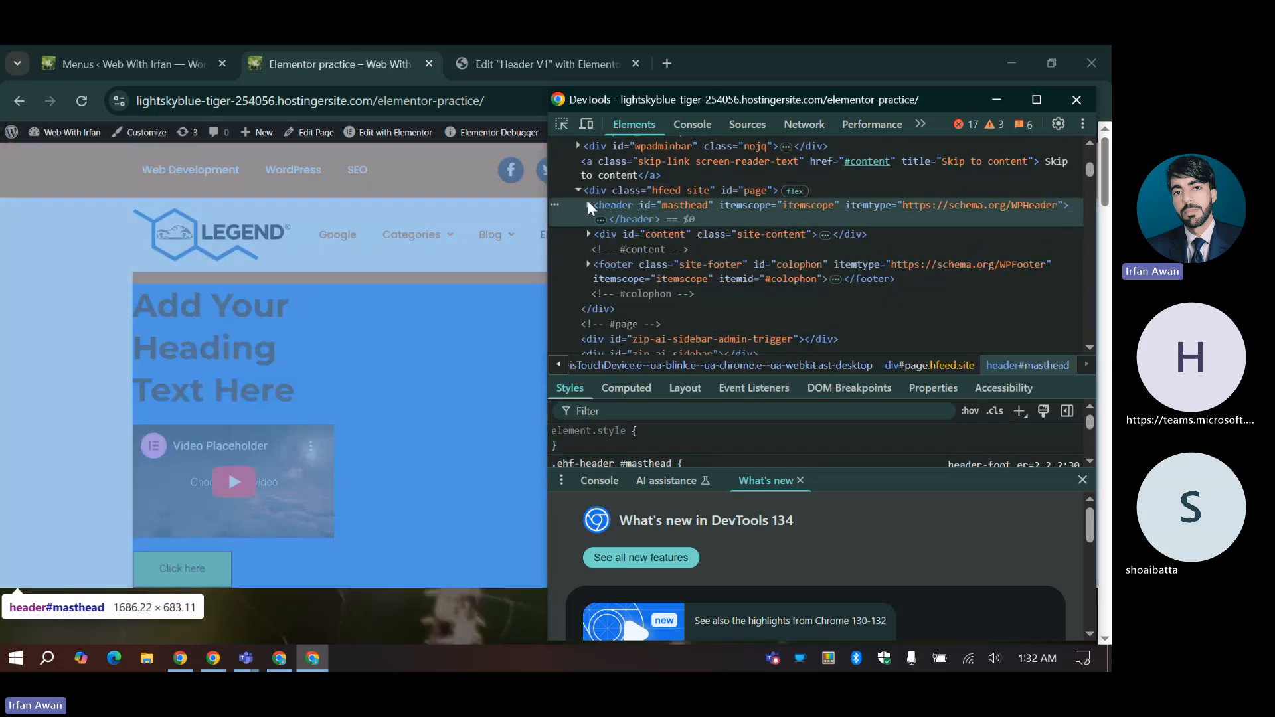
Step: Examine the content, footer and script elements that follow the collapsed header in the page's HTML
scroll(621, 221, down, 2)
scroll(619, 222, up, 2)
scroll(610, 232, down, 2)
scroll(608, 242, up, 2)
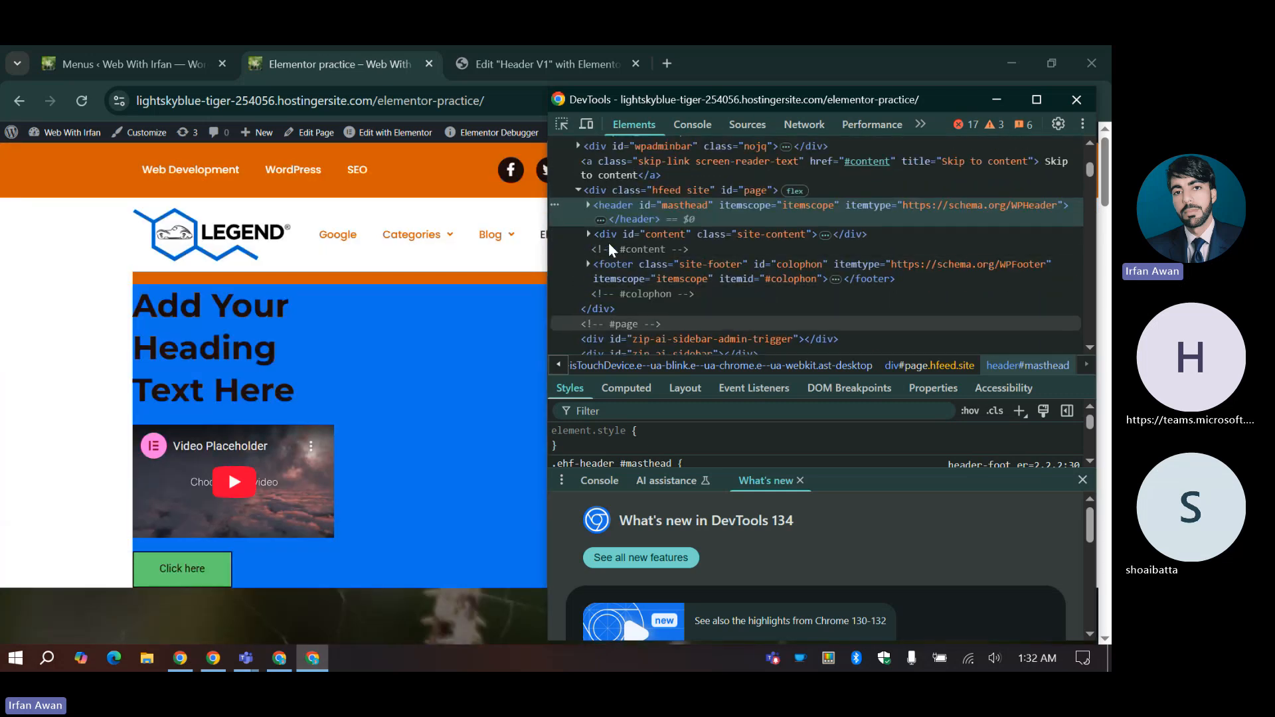
scroll(621, 273, down, 2)
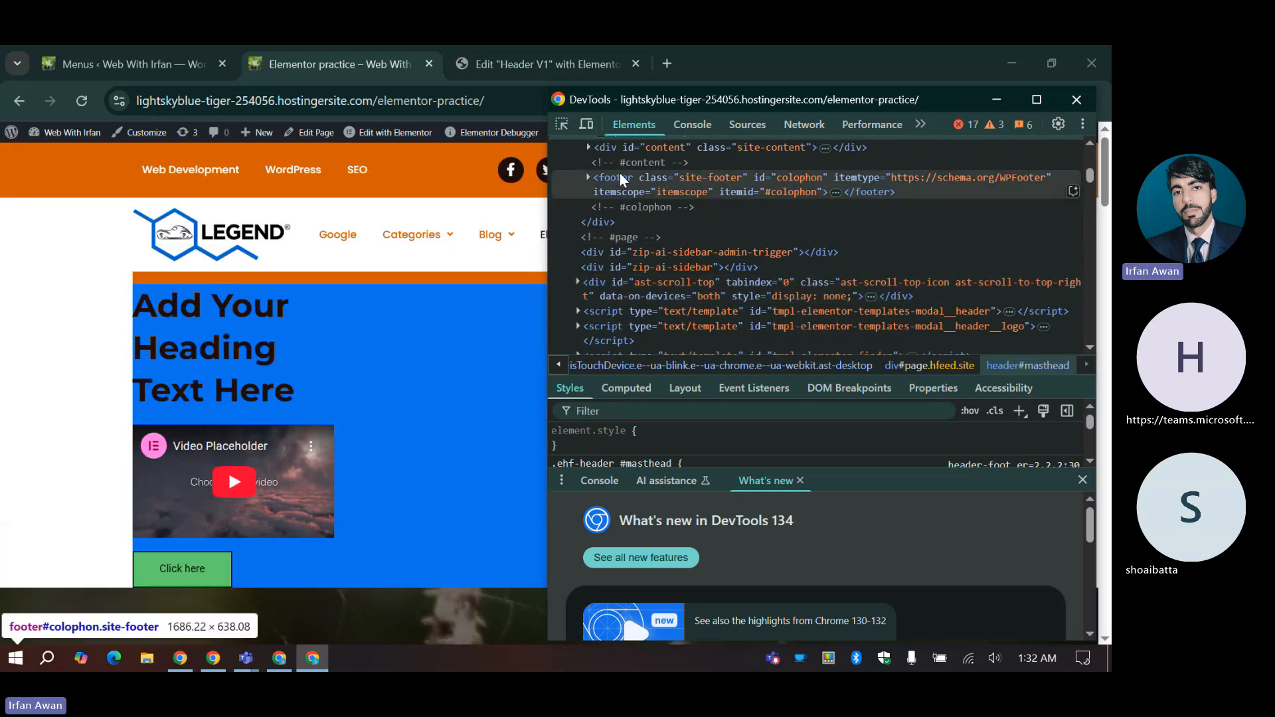
scroll(621, 259, down, 2)
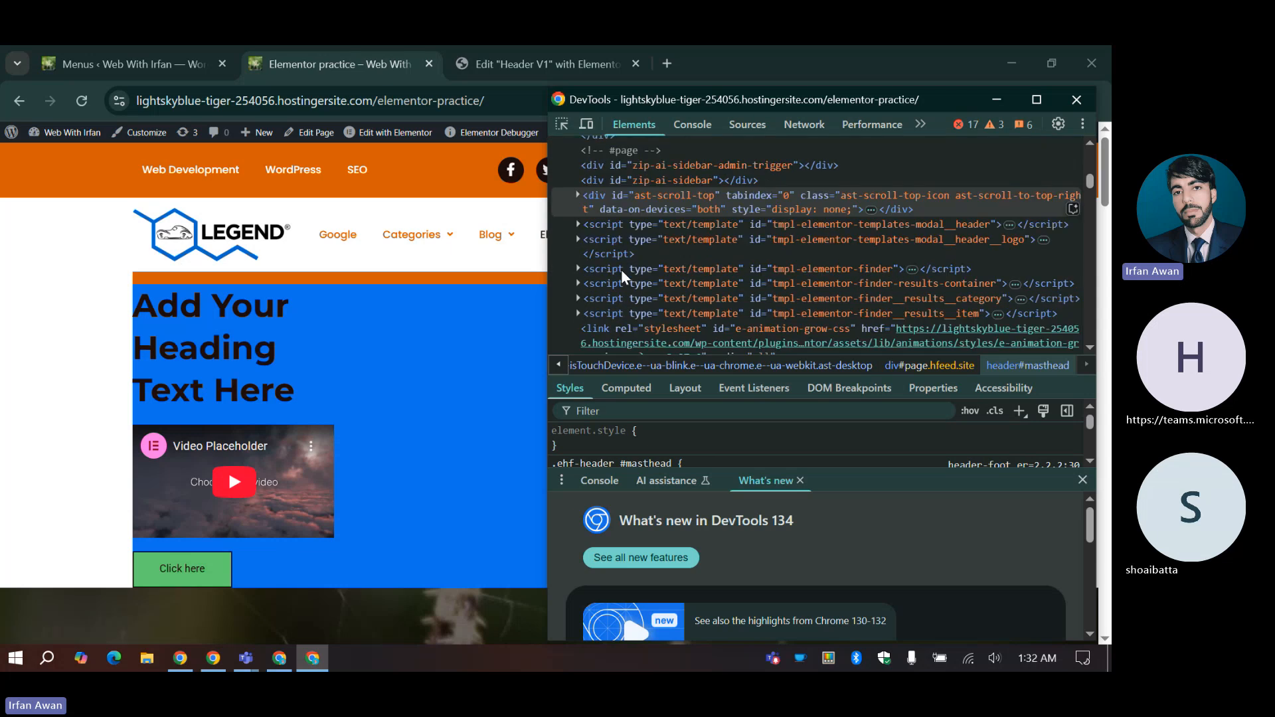
scroll(620, 223, down, 10)
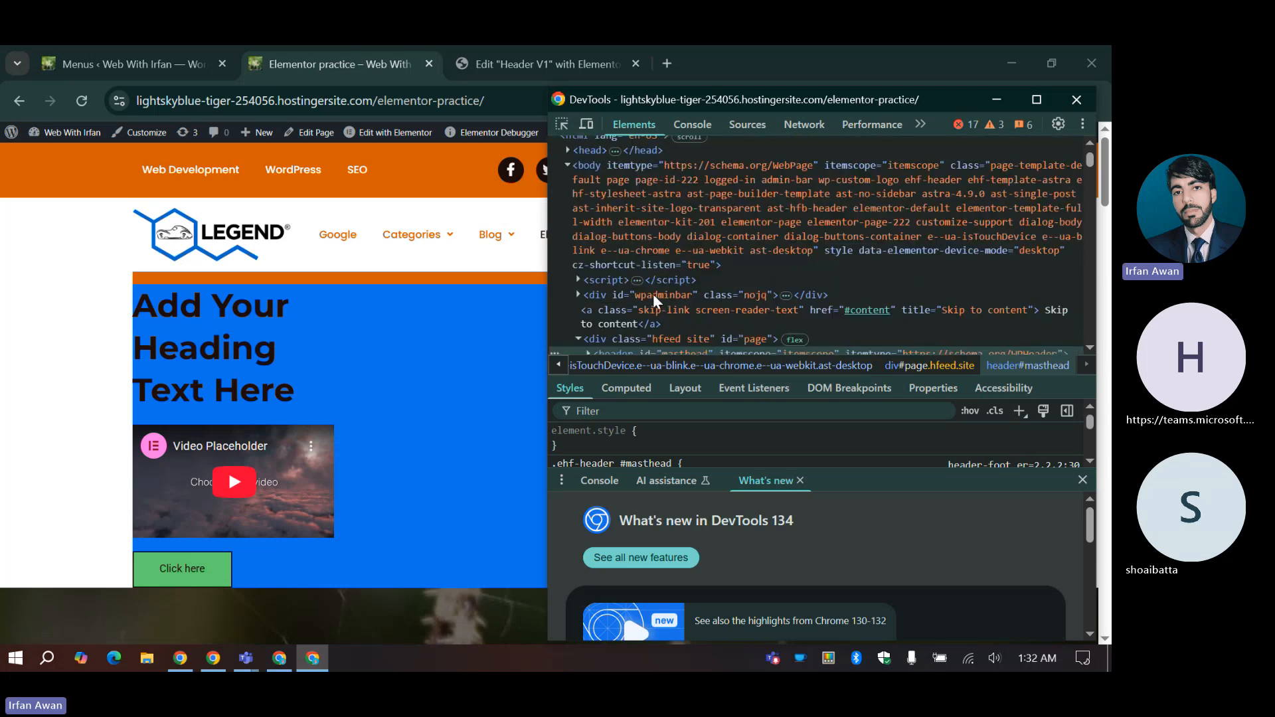
scroll(671, 289, down, 3)
scroll(672, 292, up, 15)
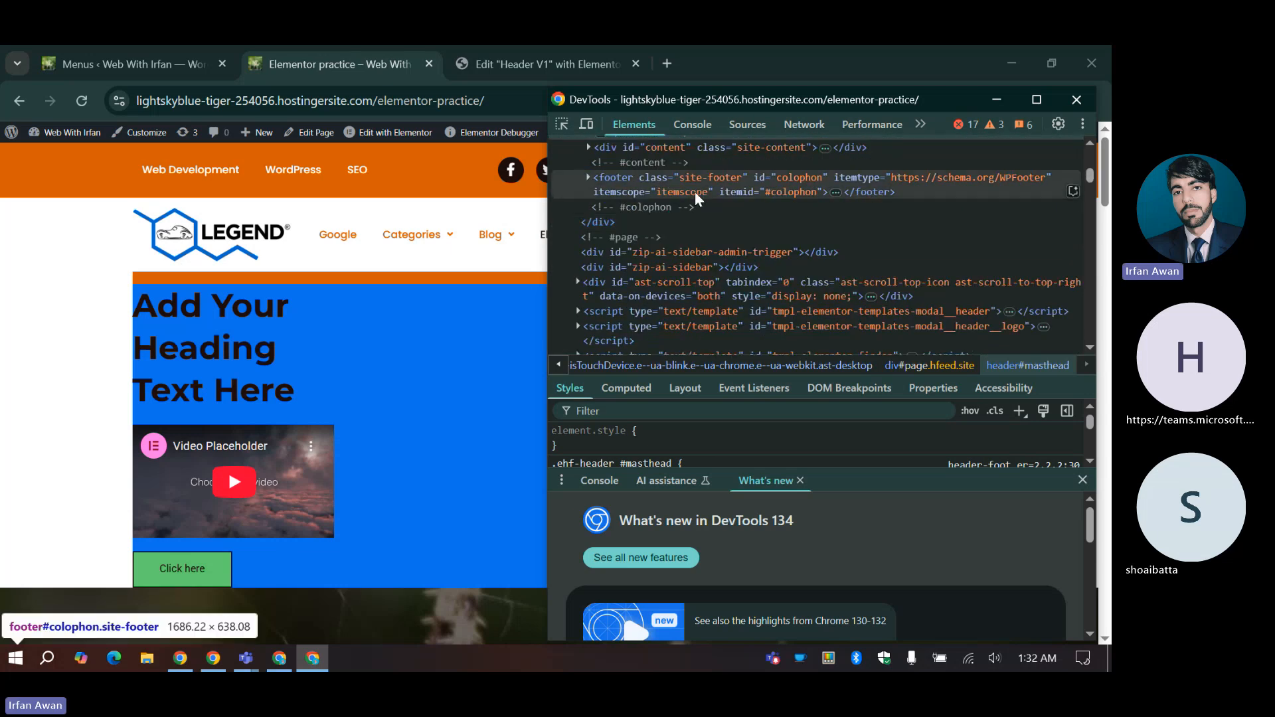
scroll(678, 207, up, 4)
Step: Delete the extra container with the orange columns and blue content below the Header Section, and publish Header V1
click(566, 59)
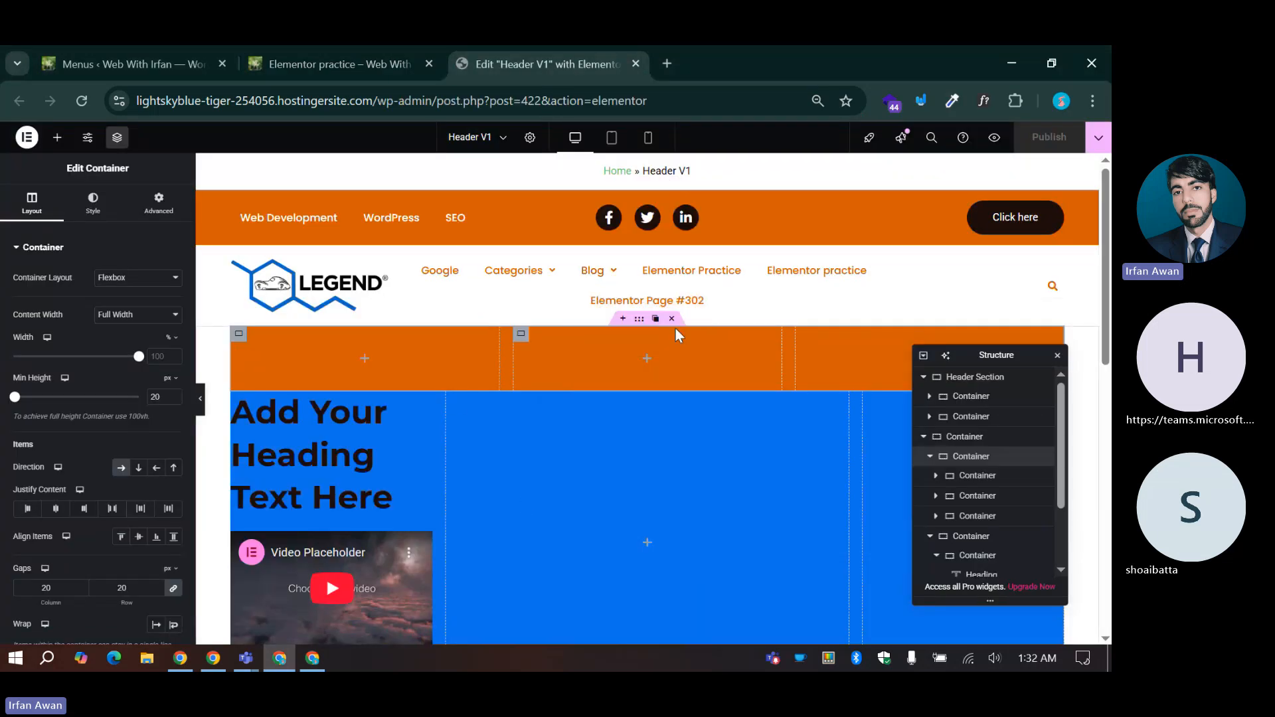
scroll(531, 539, down, 3)
scroll(531, 539, up, 3)
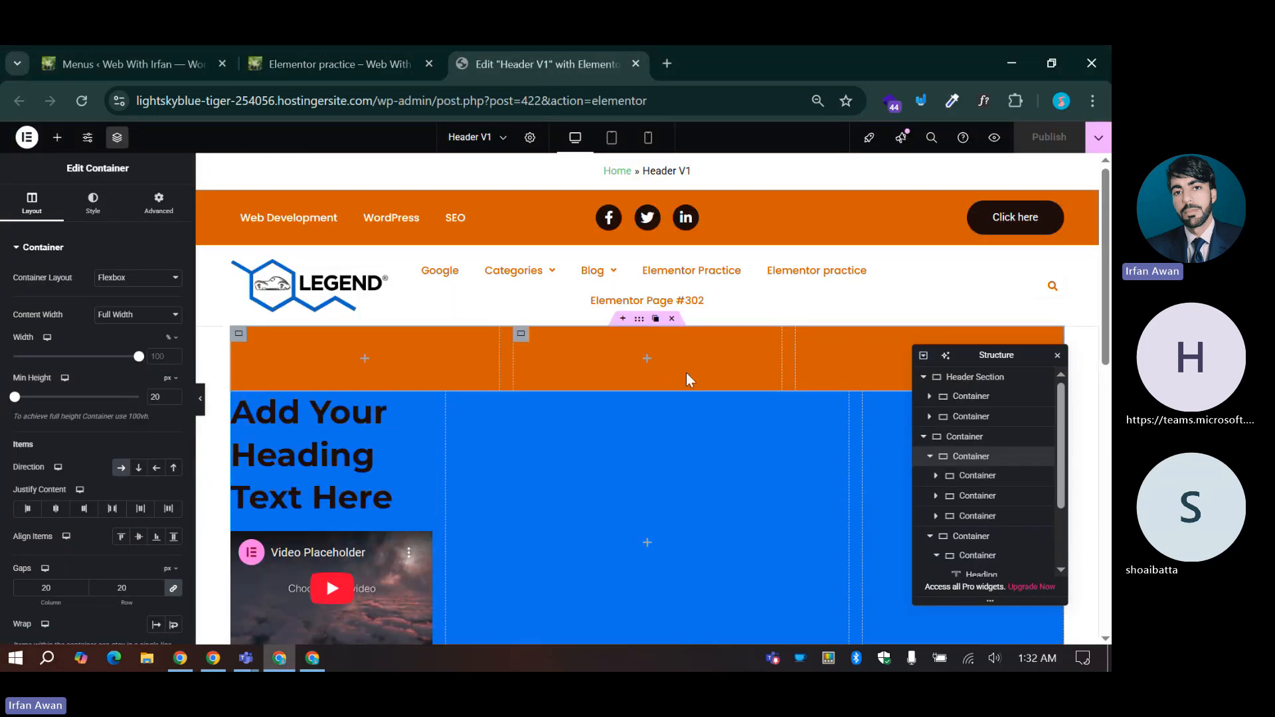
click(670, 317)
click(1034, 147)
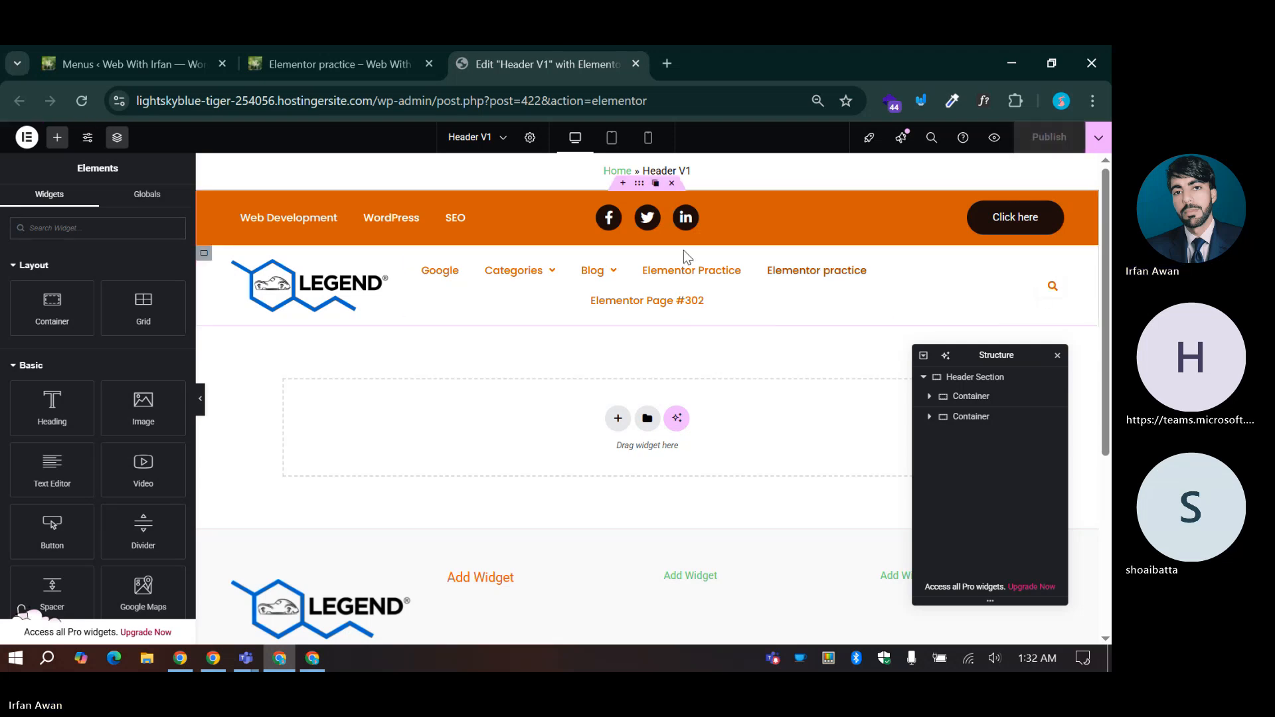
Step: Open UAE's Header & Footer Builder from the Menus page, leaving without saving, and return to the live page while it loads
click(324, 47)
click(124, 49)
mouse_move(26, 373)
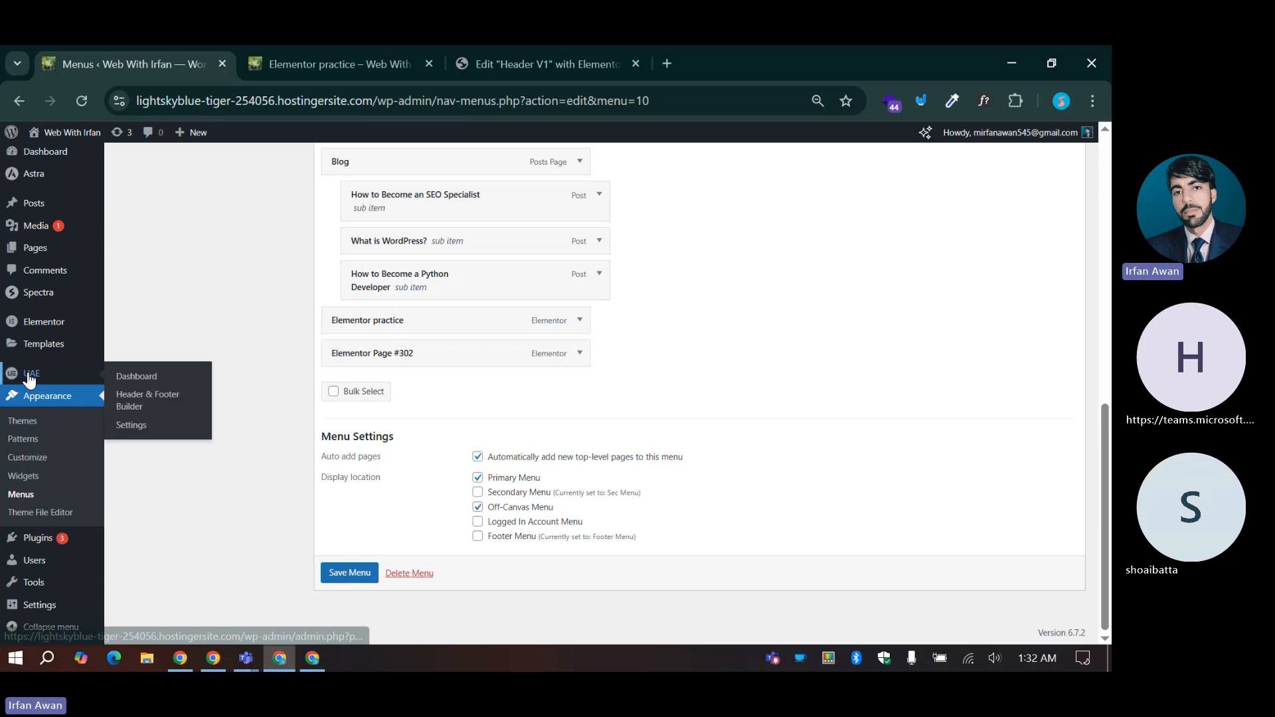
click(132, 399)
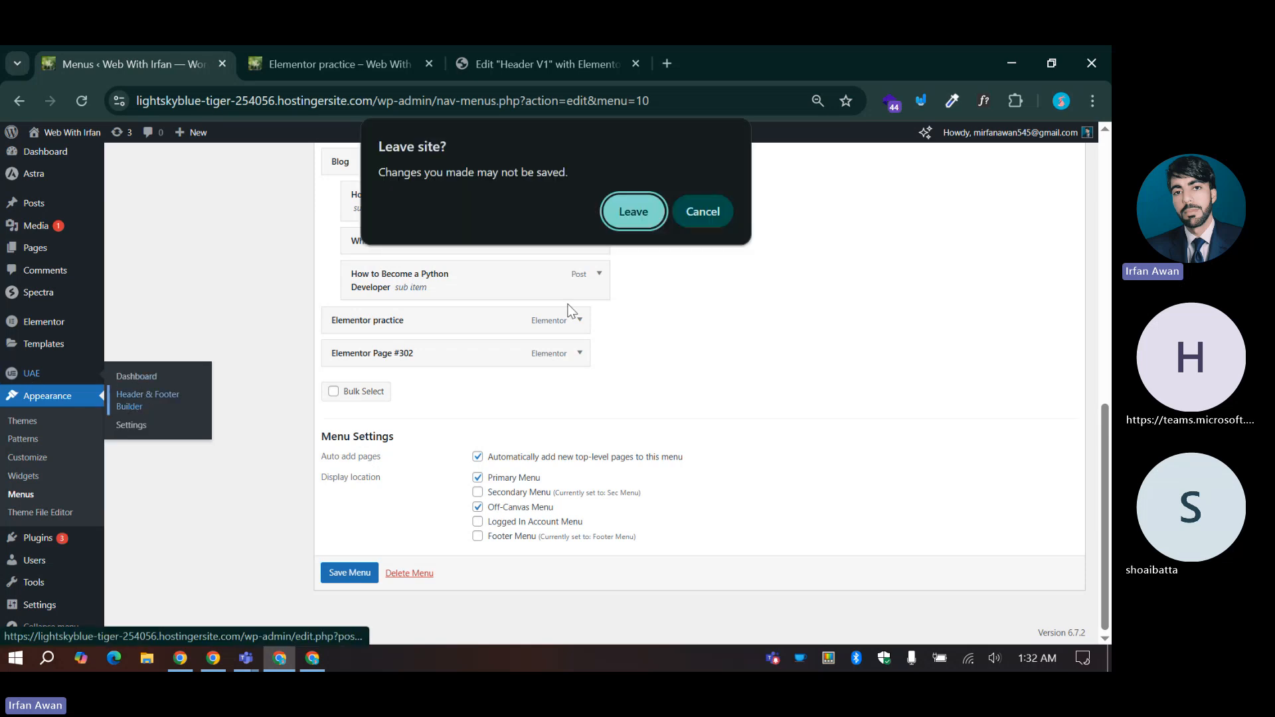
click(633, 213)
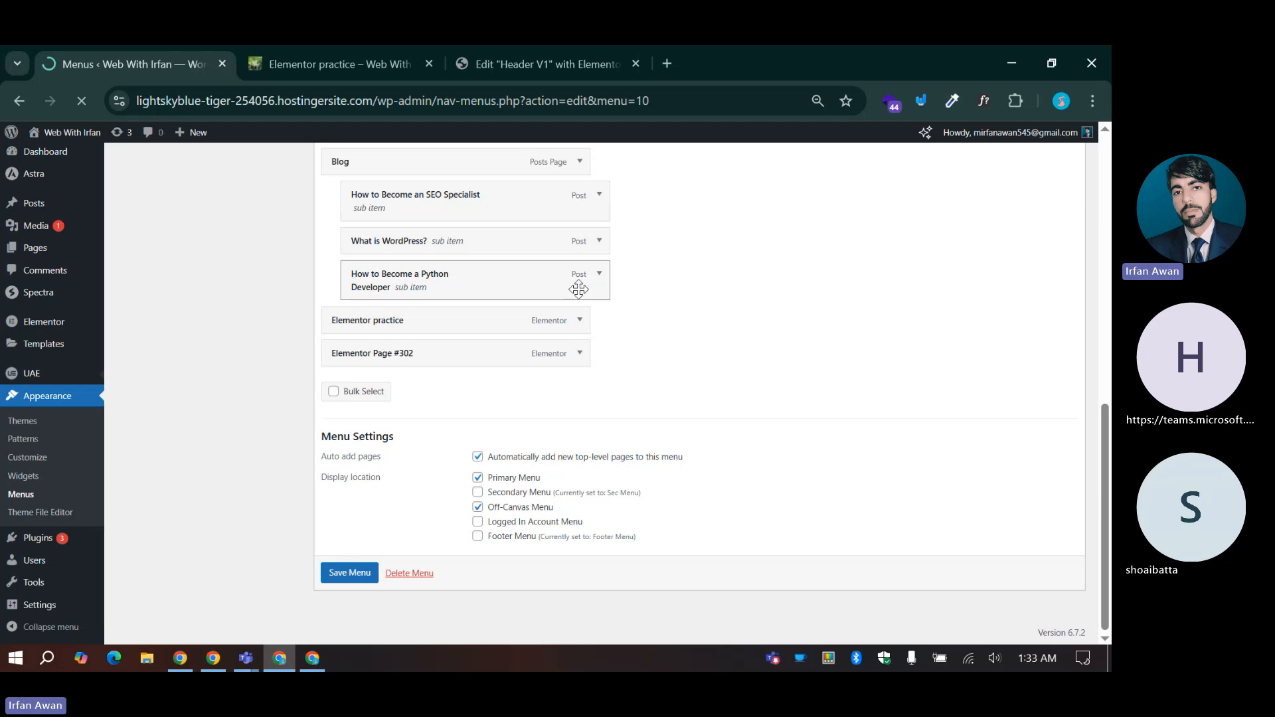
click(331, 52)
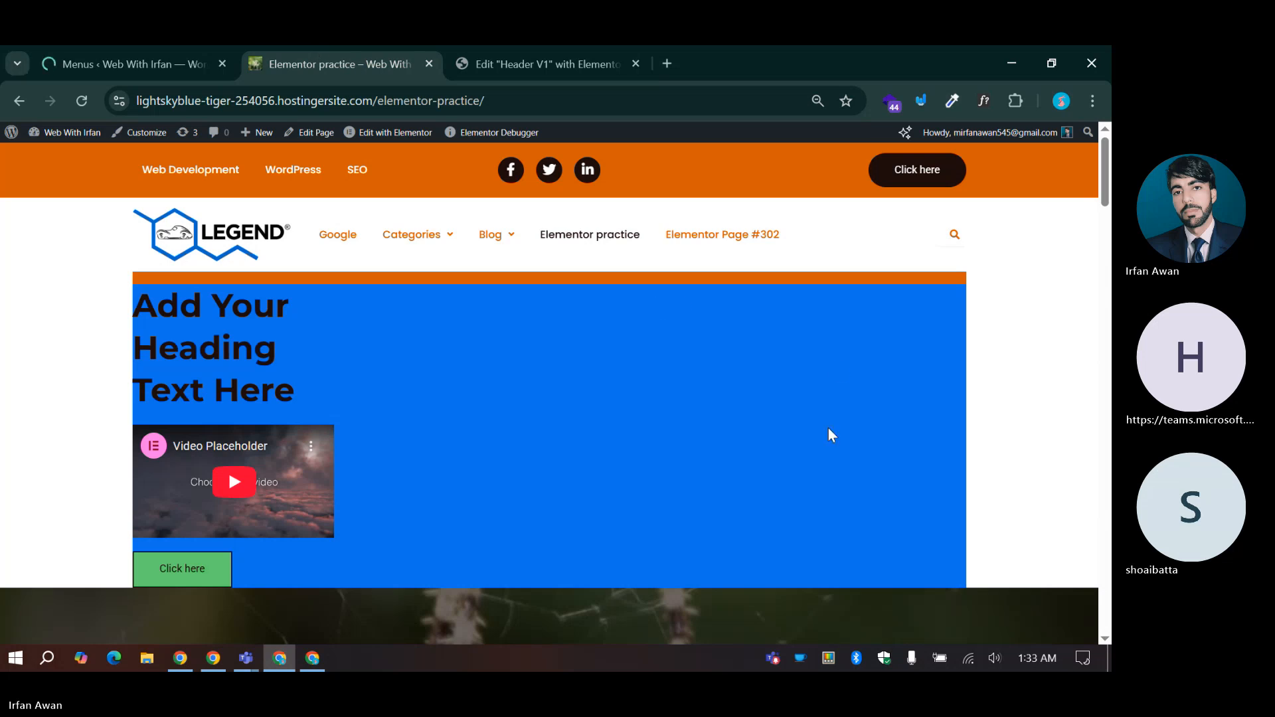
Step: Return to UAE's Header & Footer Builder list and start a new template
click(770, 659)
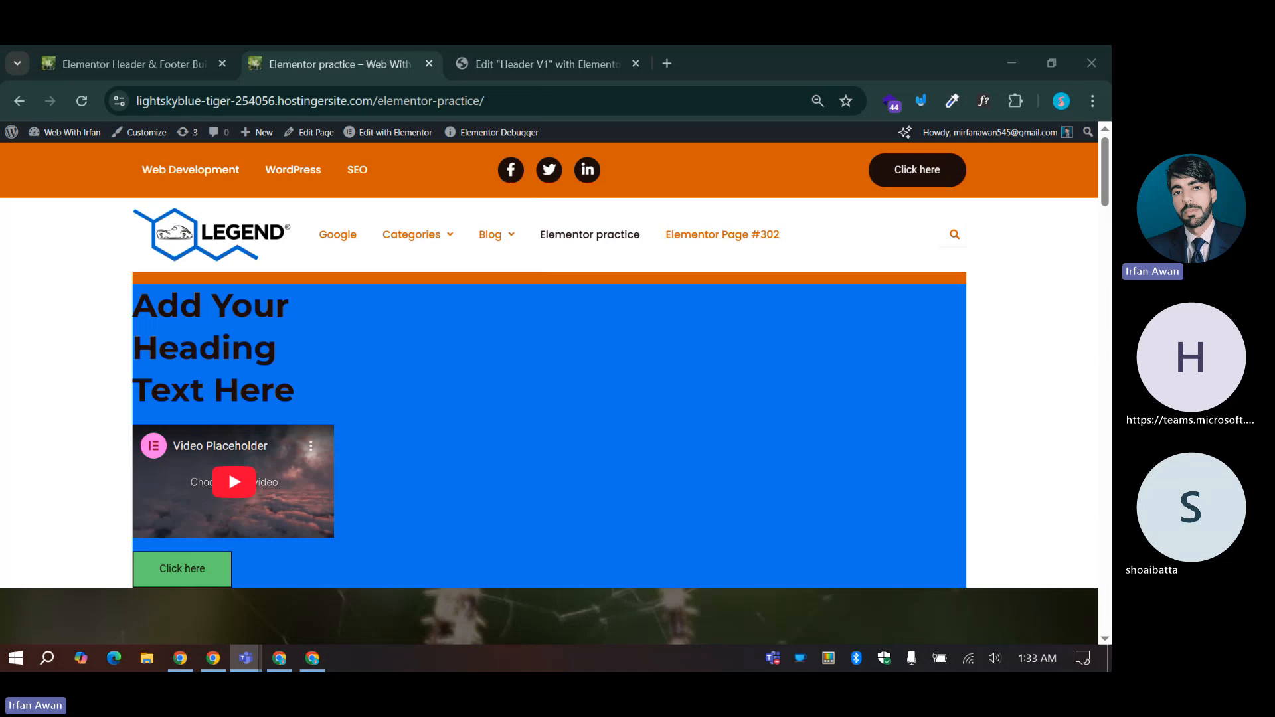
key(alt+Tab)
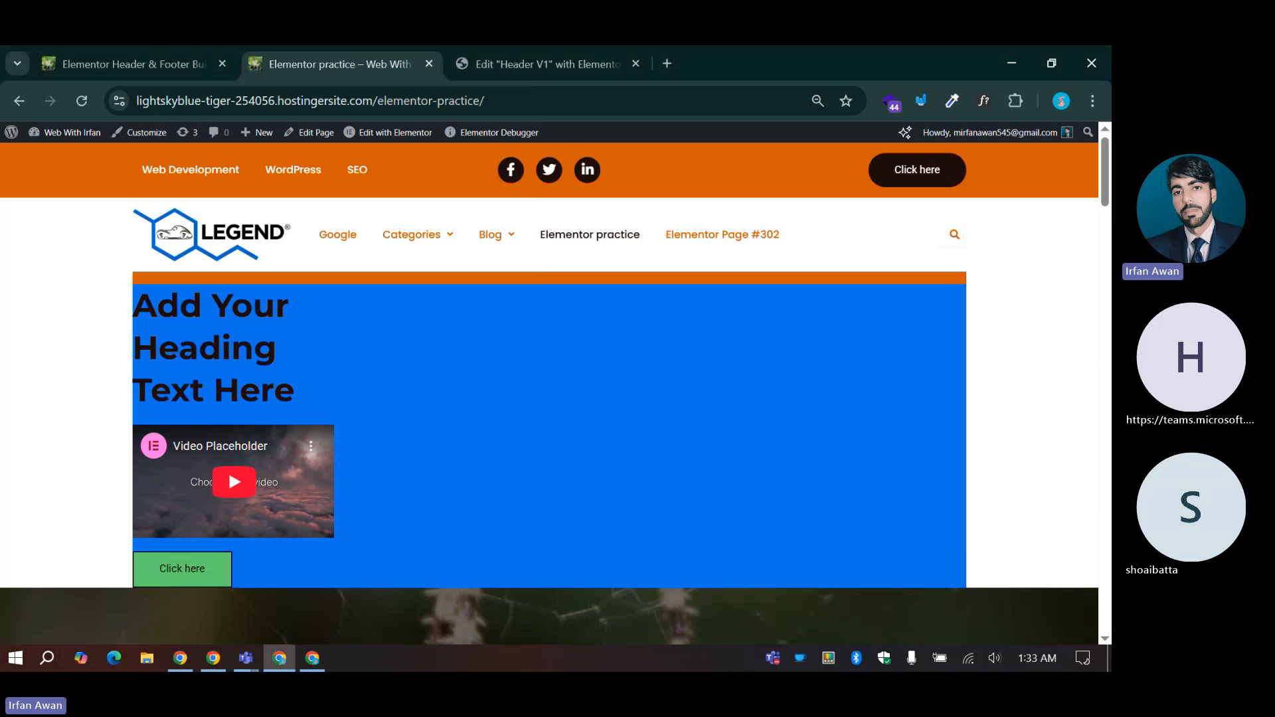
click(150, 52)
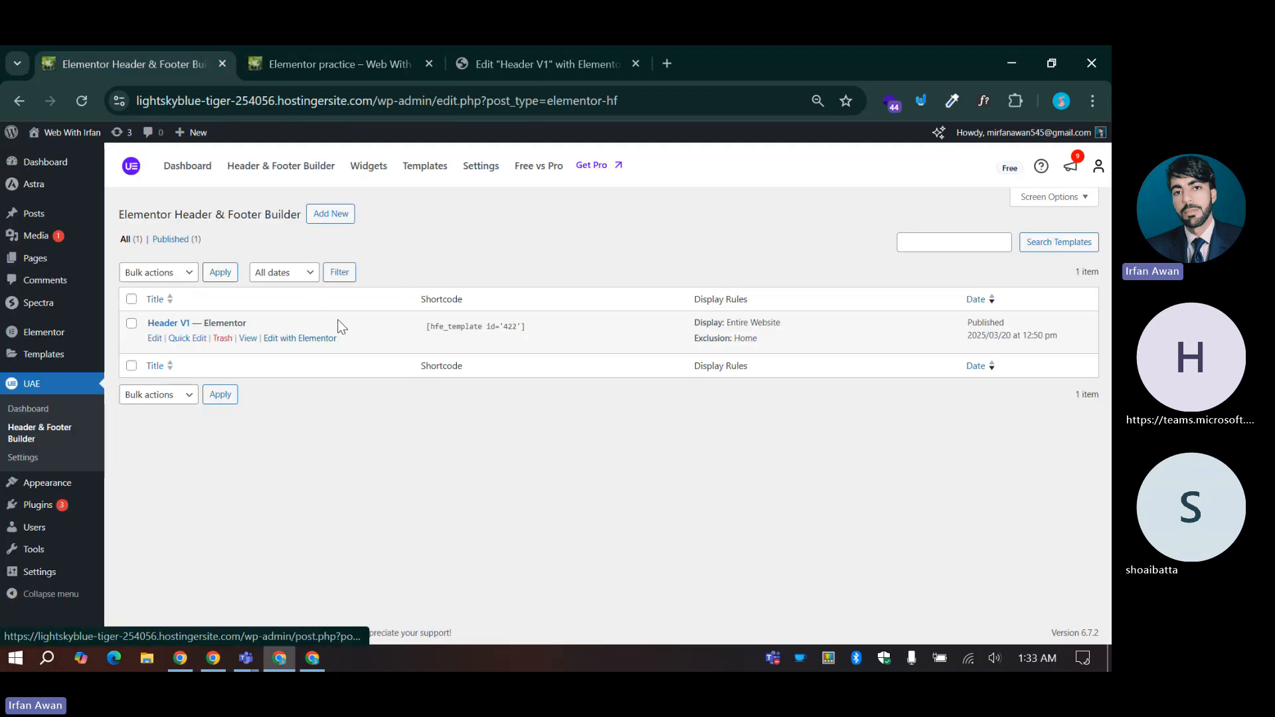
click(330, 219)
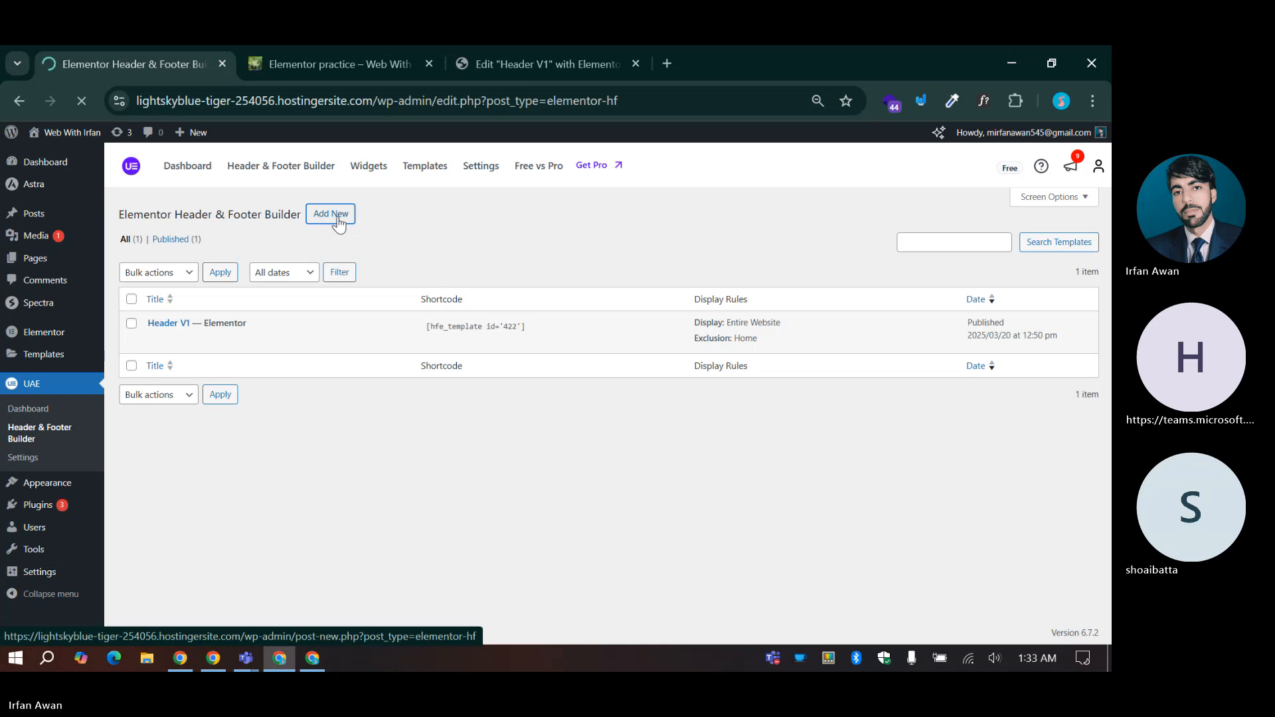
Step: Look through the live Elementor practice page from its header down to the Grid items section and back up
click(384, 46)
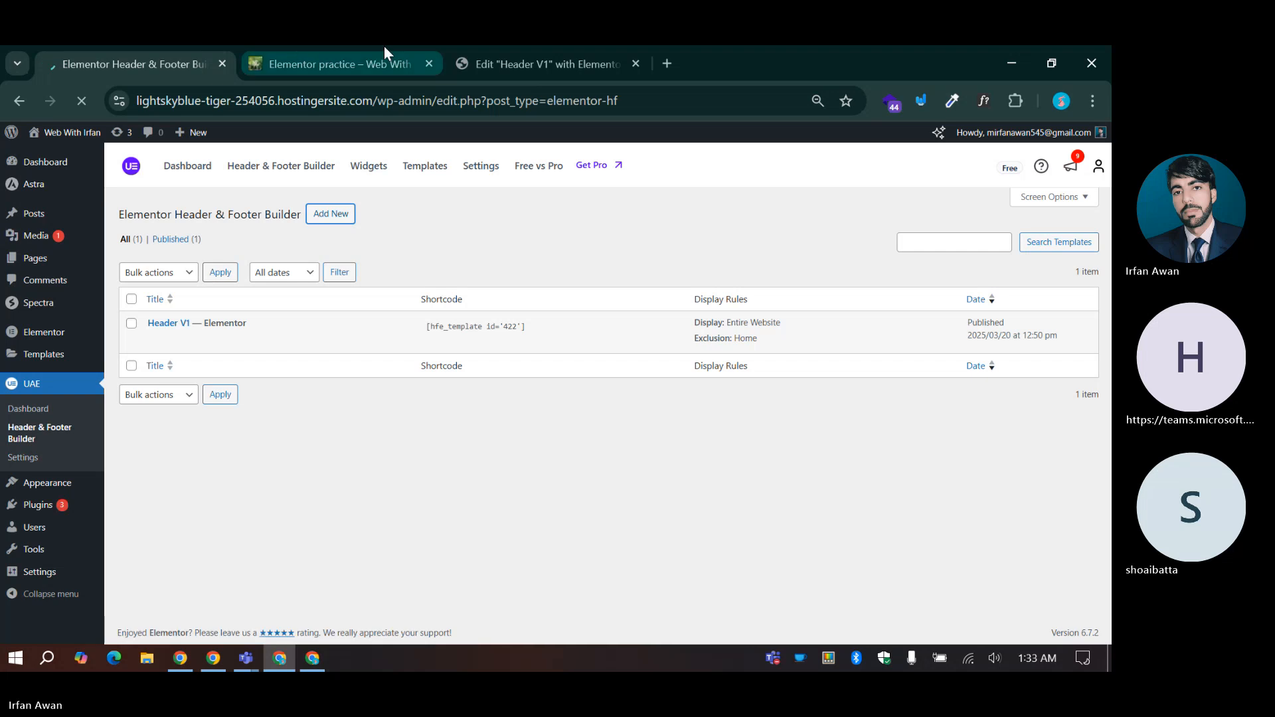
scroll(408, 412, down, 4)
scroll(408, 415, up, 4)
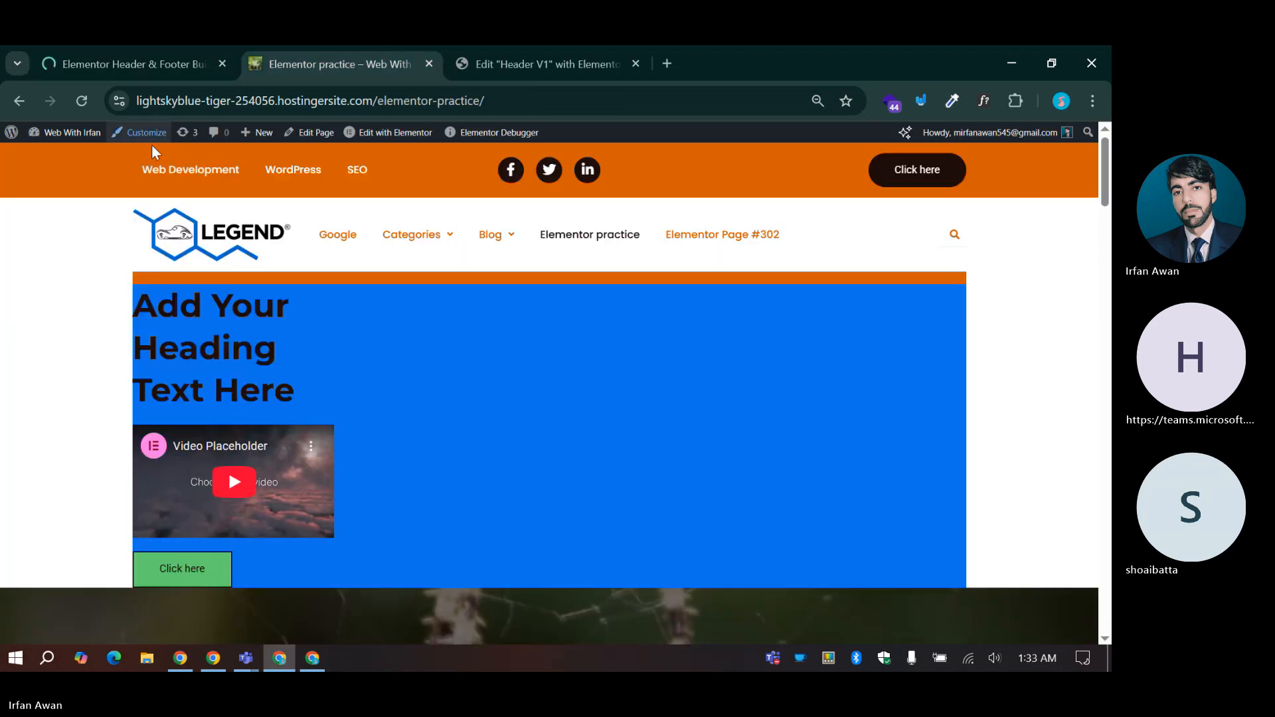
scroll(460, 423, down, 1)
scroll(460, 424, down, 15)
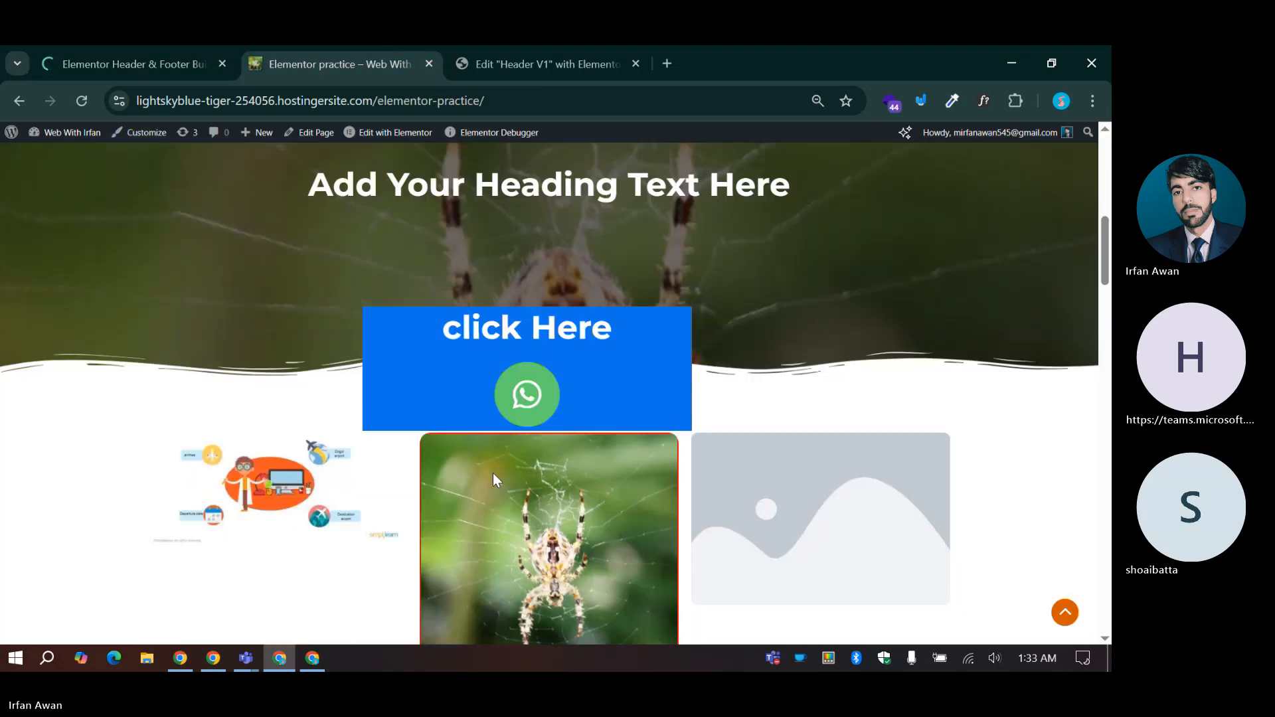
scroll(535, 478, down, 5)
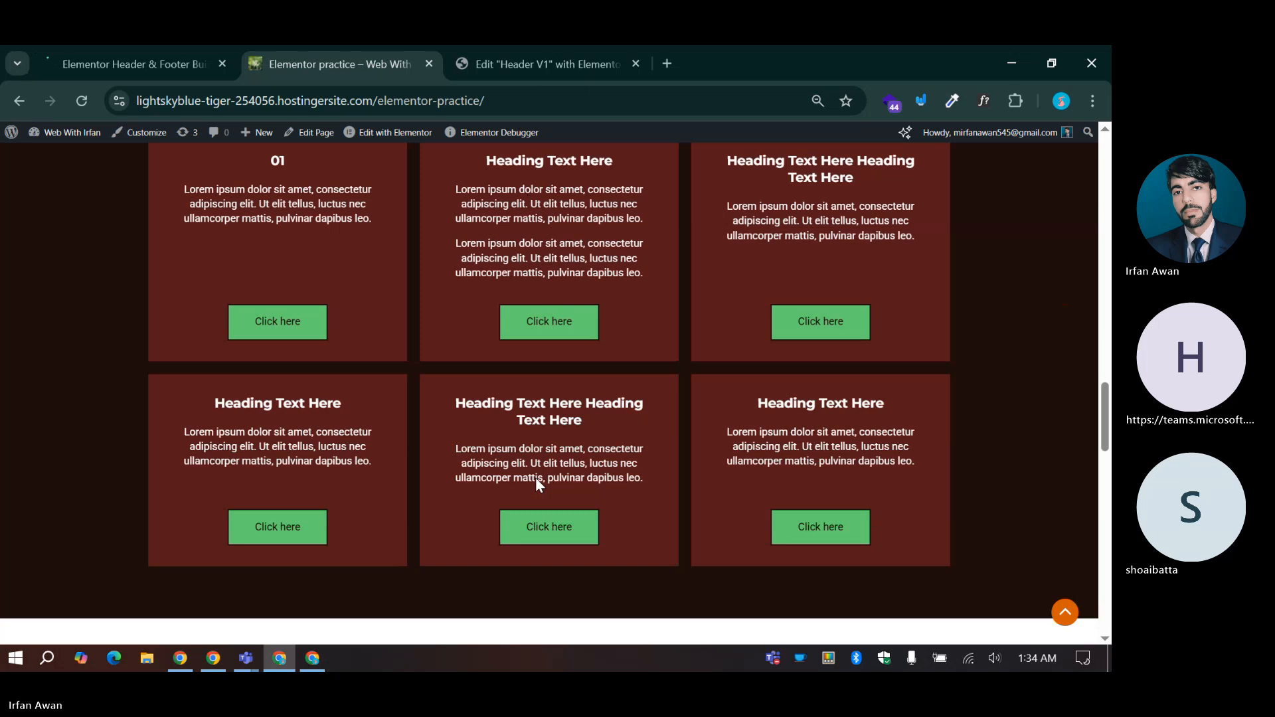
scroll(540, 481, down, 10)
scroll(561, 484, up, 15)
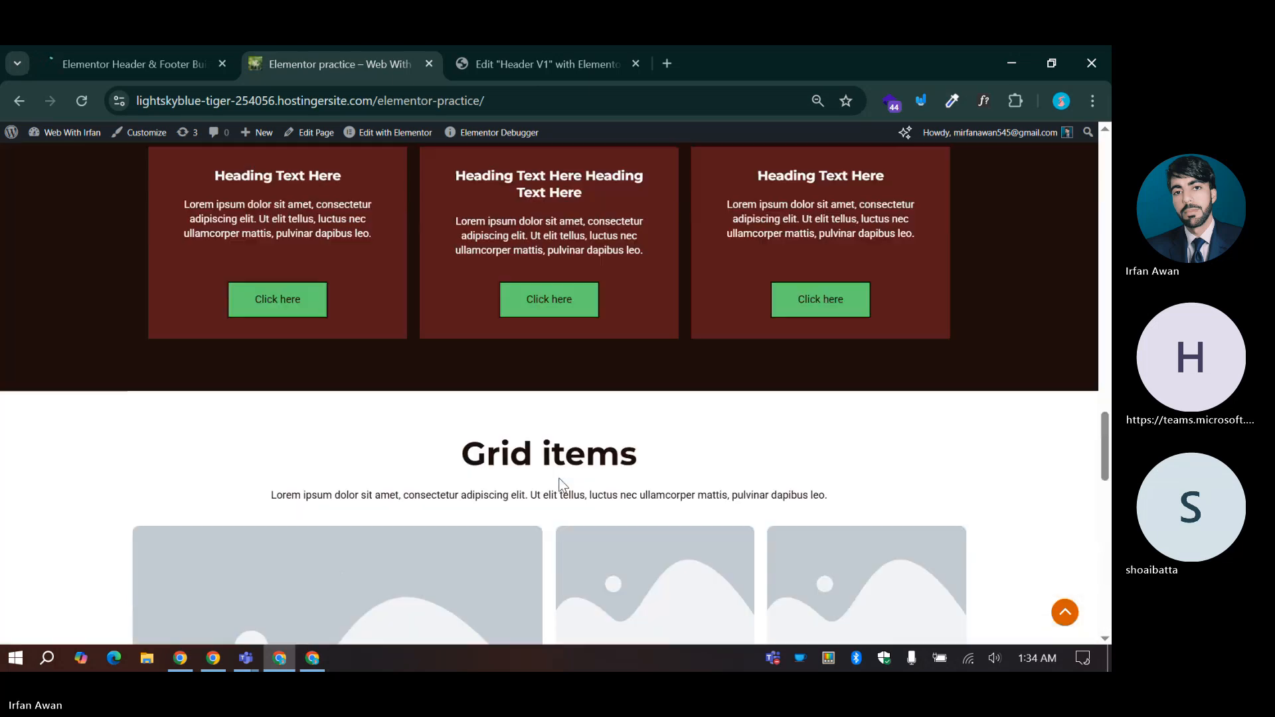
scroll(559, 481, up, 10)
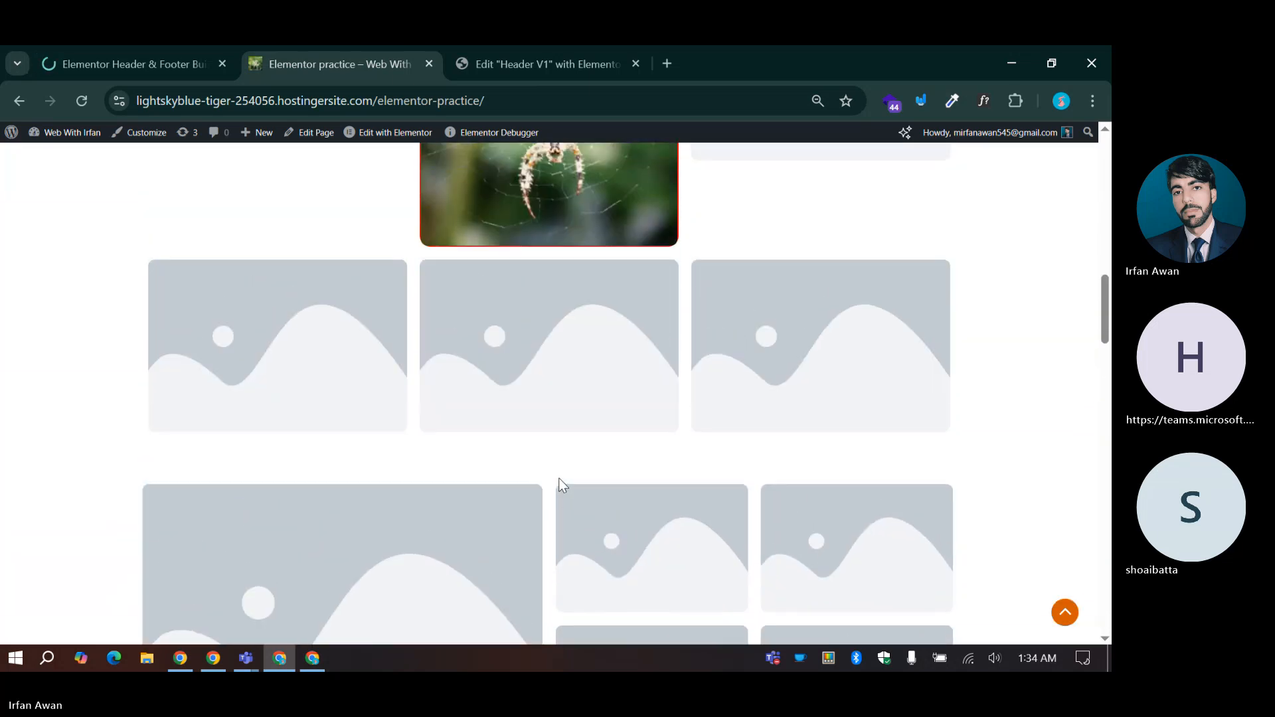
scroll(559, 477, up, 10)
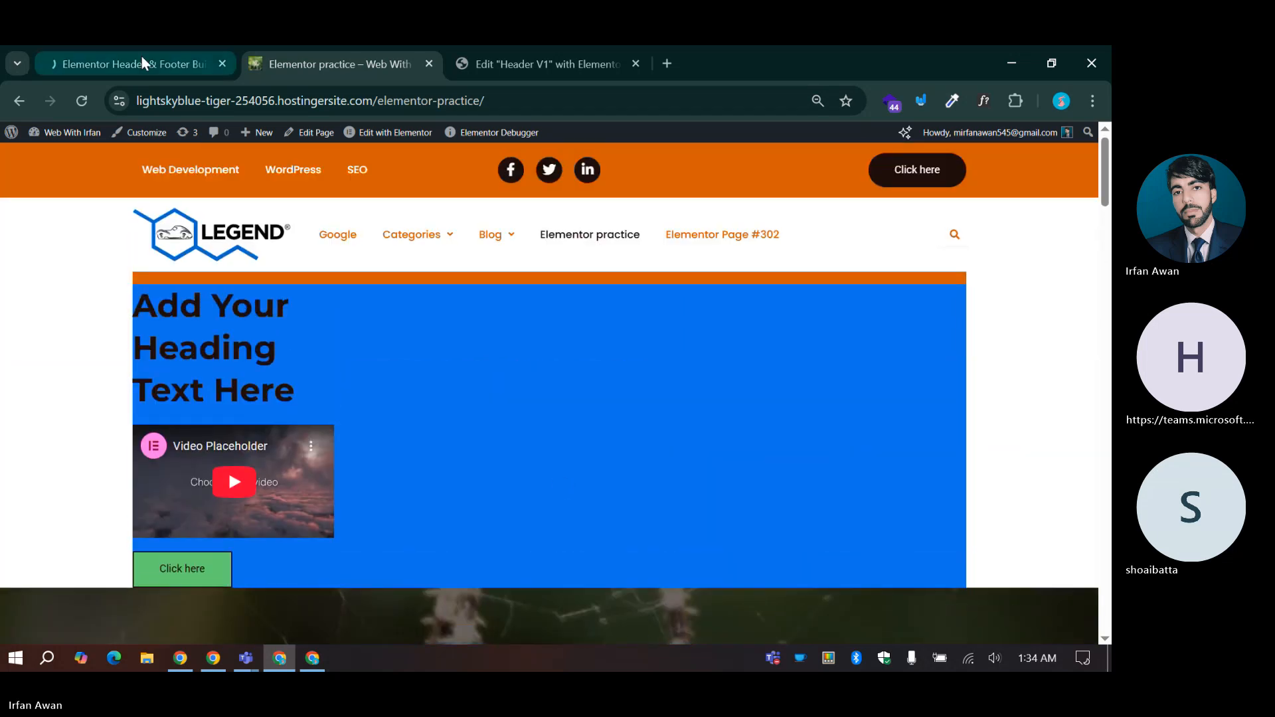
Step: Close the leftover DevTools window and title the new Header & Footer Builder template Footer V1
click(141, 60)
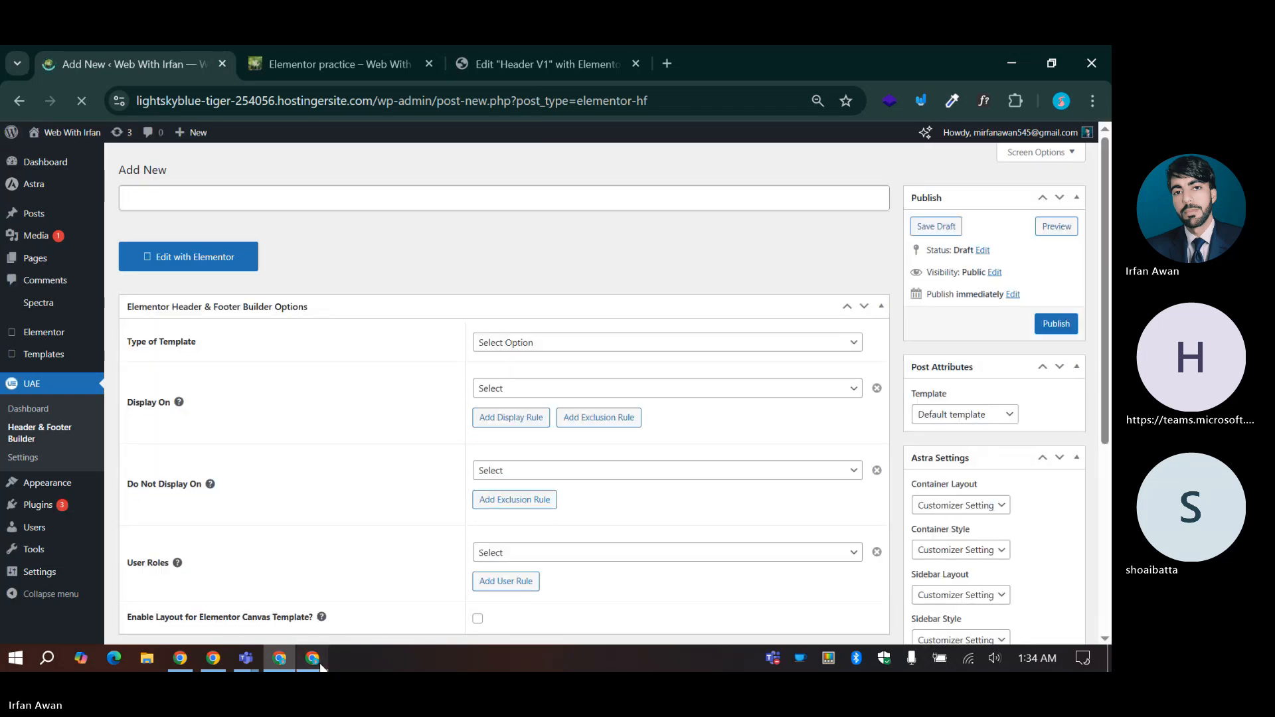
click(319, 663)
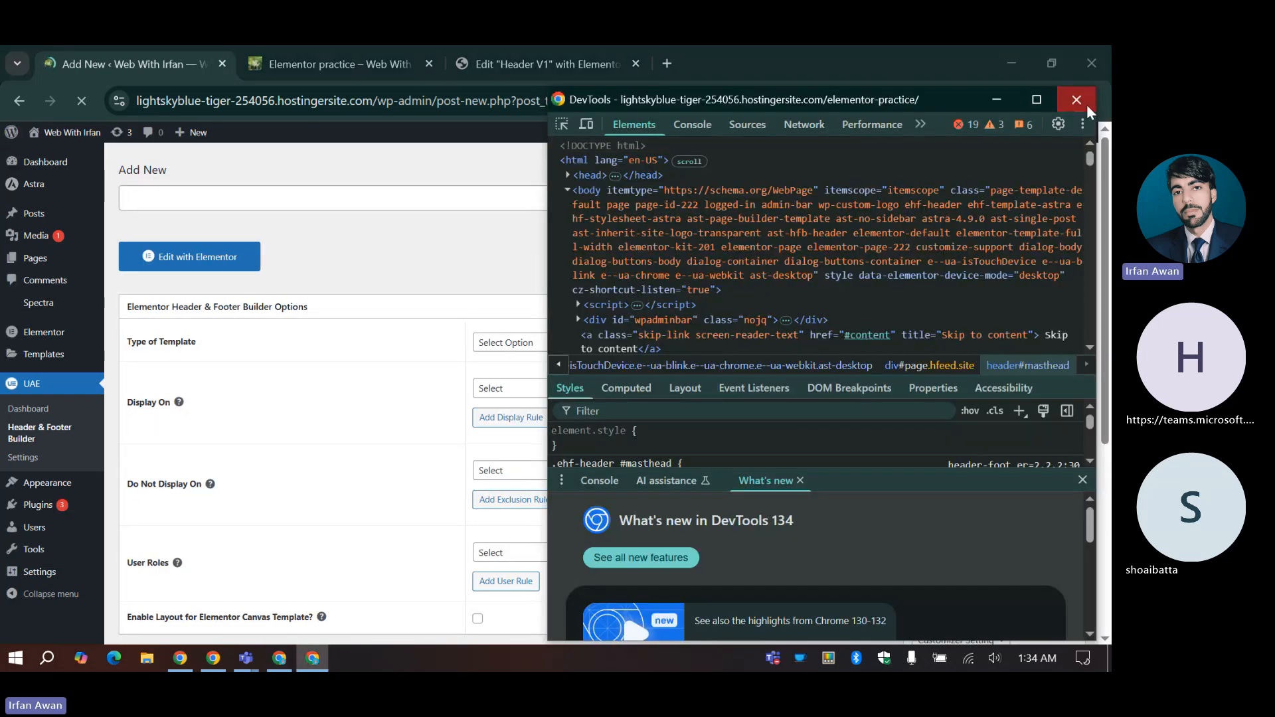
click(1085, 105)
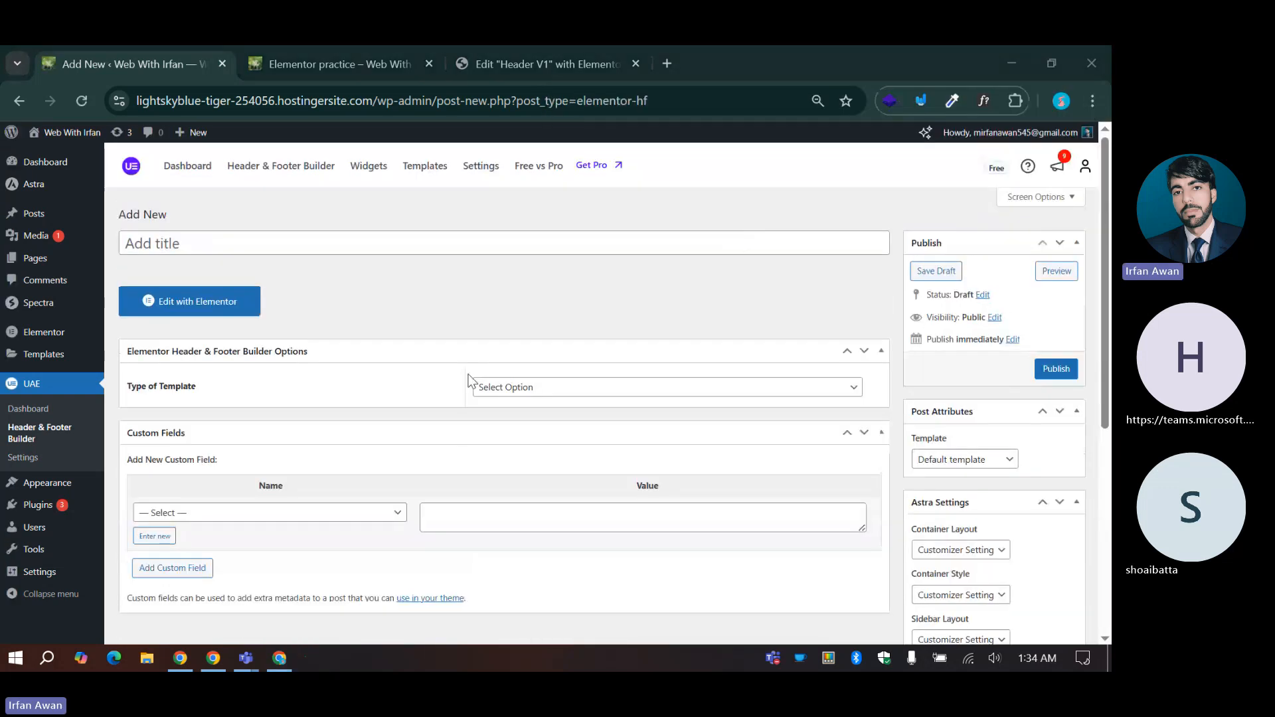
click(213, 238)
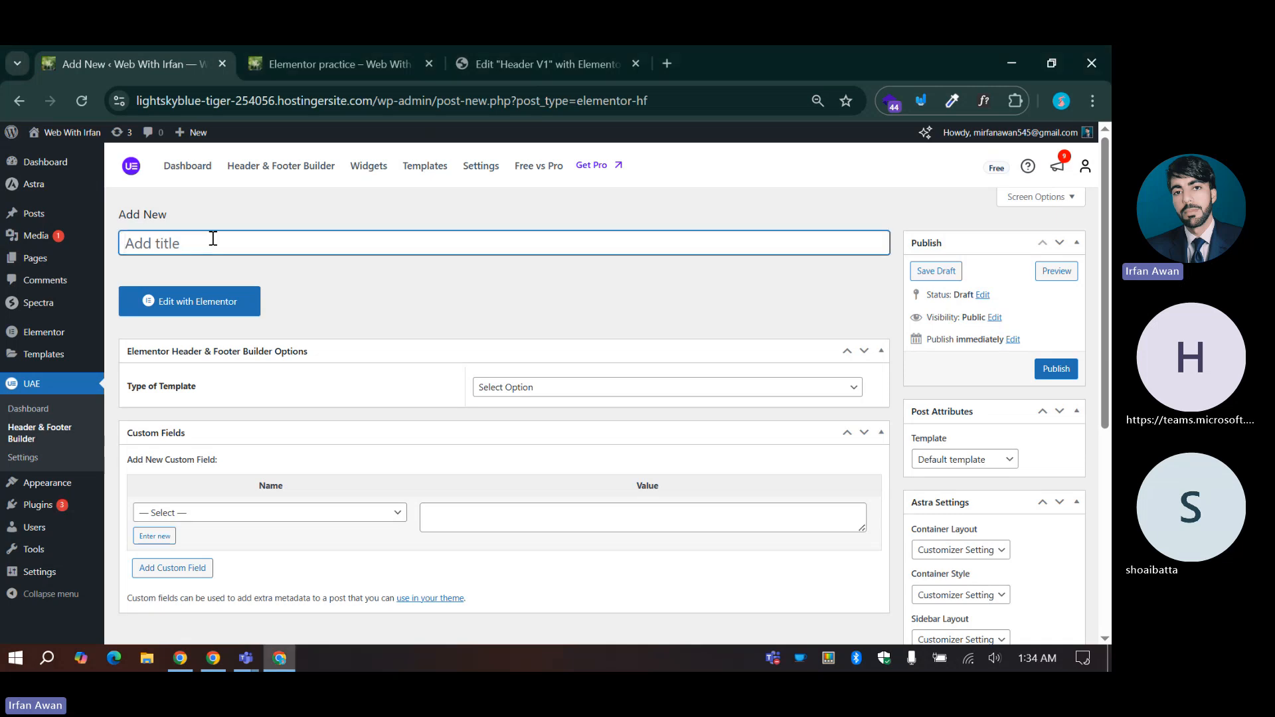
text(Footer V1)
click(420, 292)
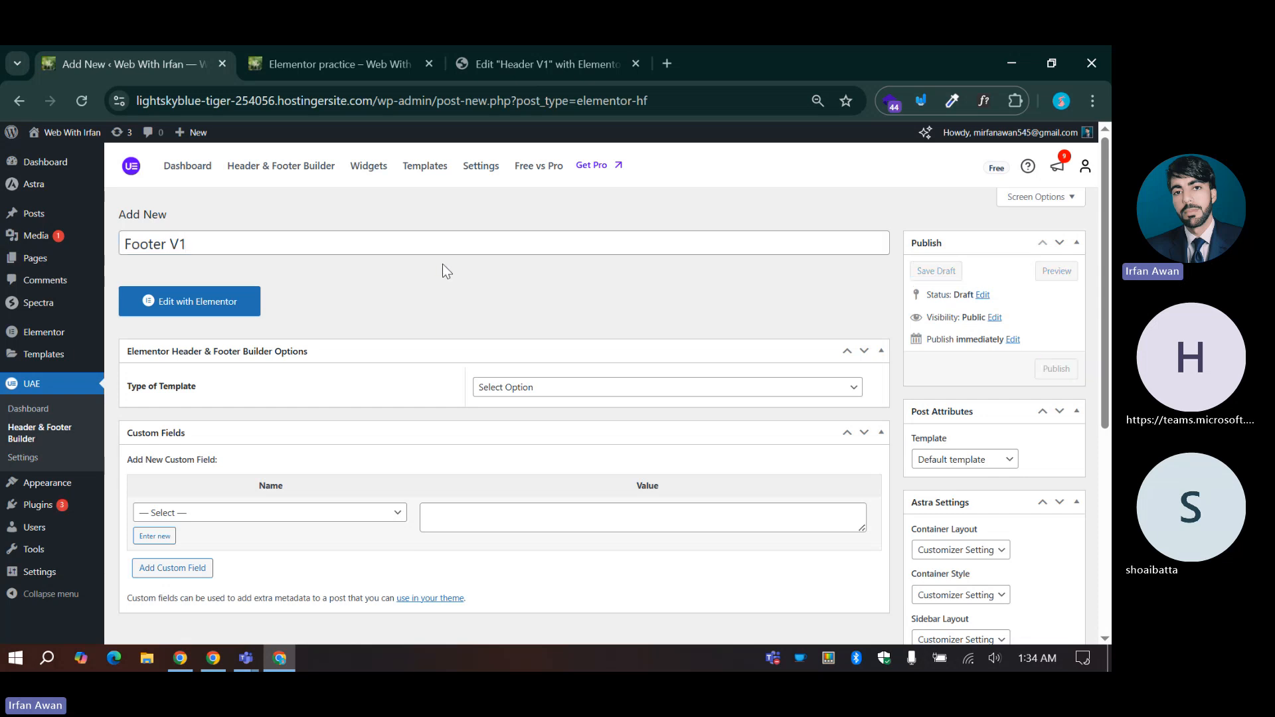
scroll(178, 300, down, 1)
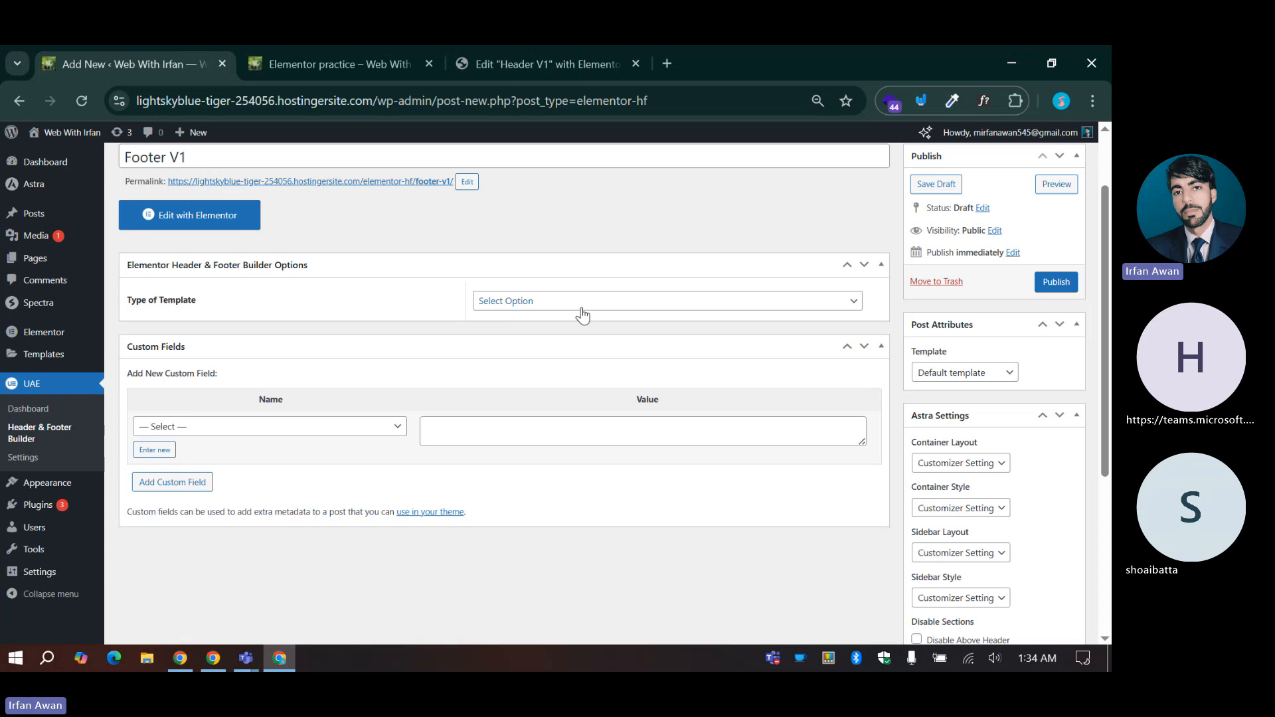
scroll(540, 322, up, 1)
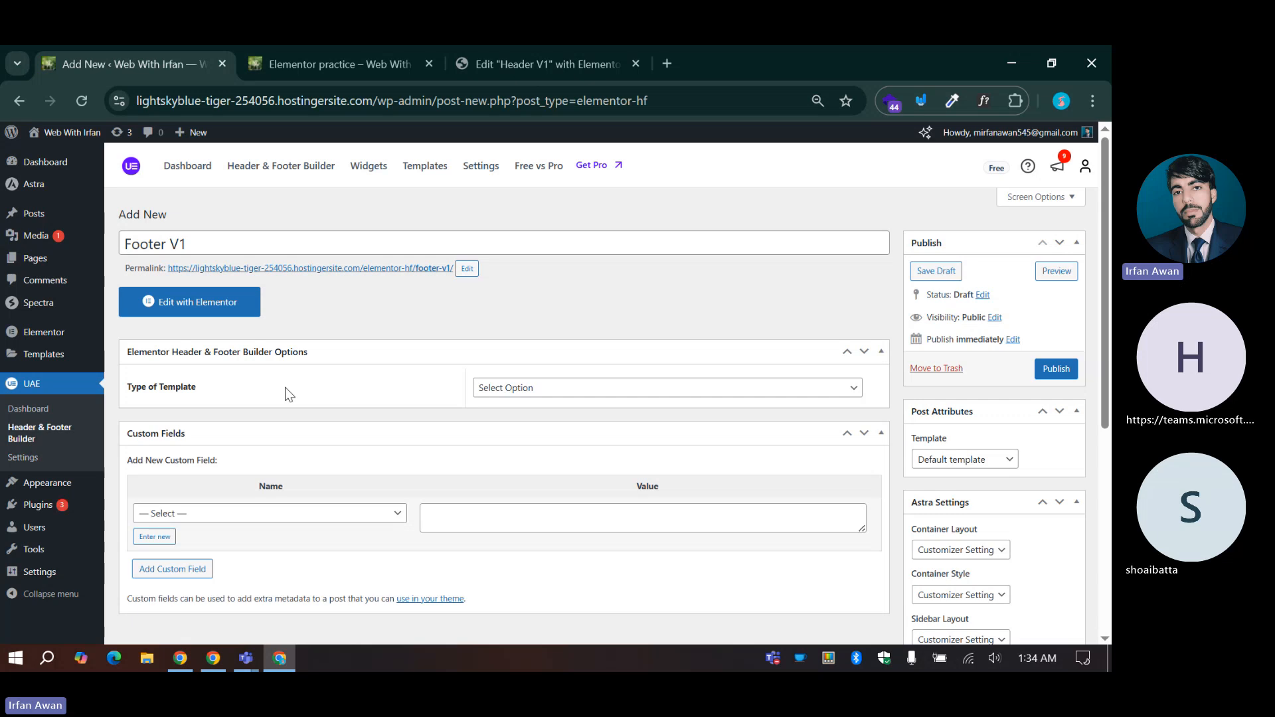
Step: Examine the existing footer at the end of the live Elementor practice page, and return to the Footer V1 template
click(524, 387)
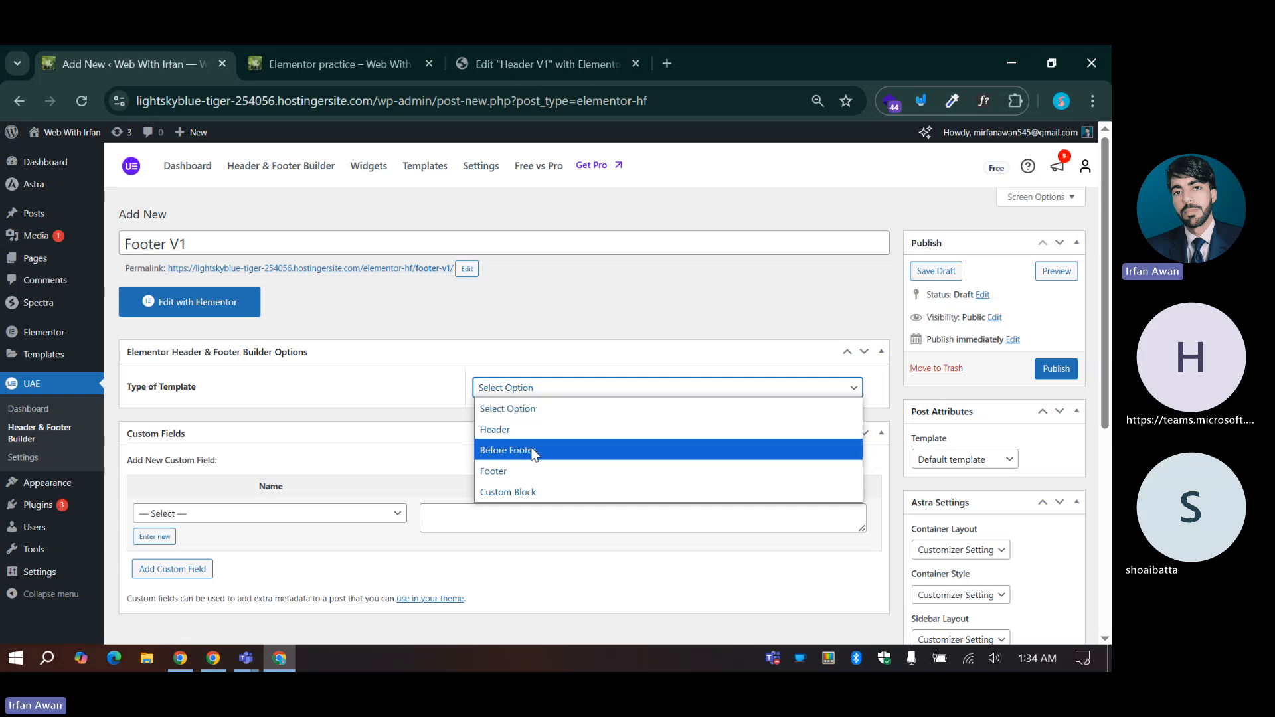
click(376, 46)
click(376, 46)
scroll(551, 452, down, 5)
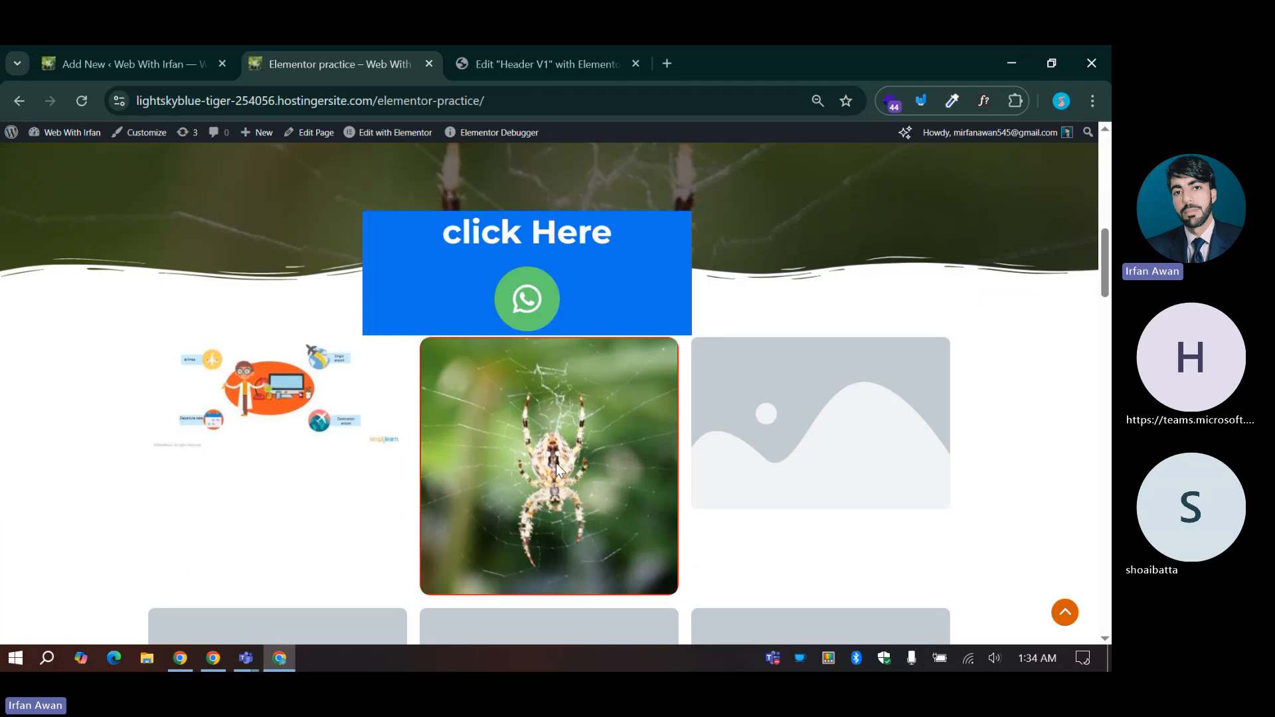
scroll(555, 464, down, 15)
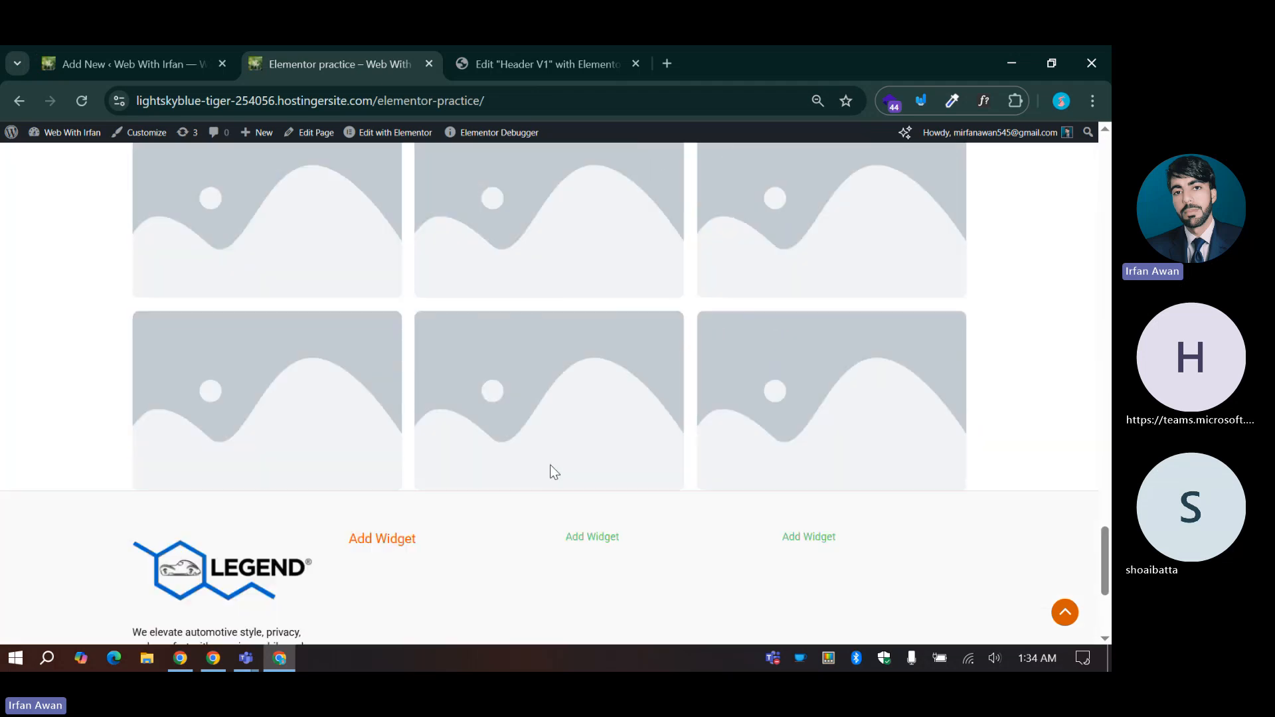
scroll(550, 465, down, 4)
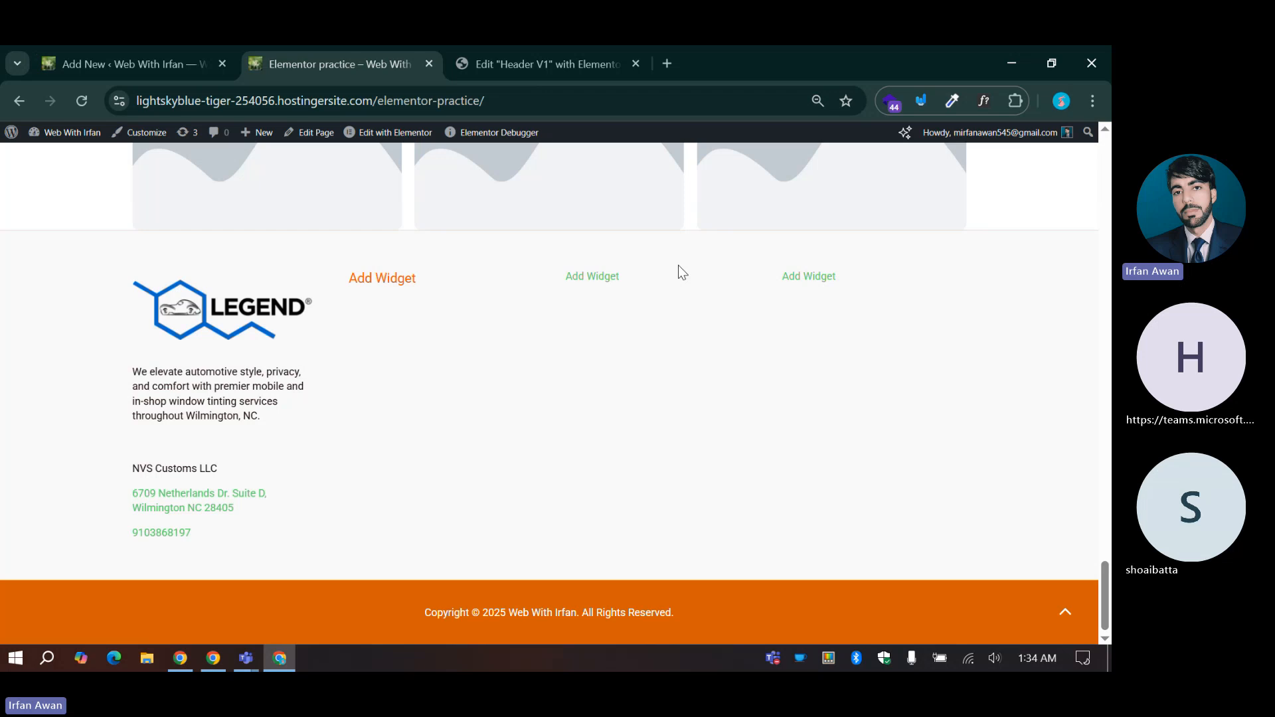
click(142, 47)
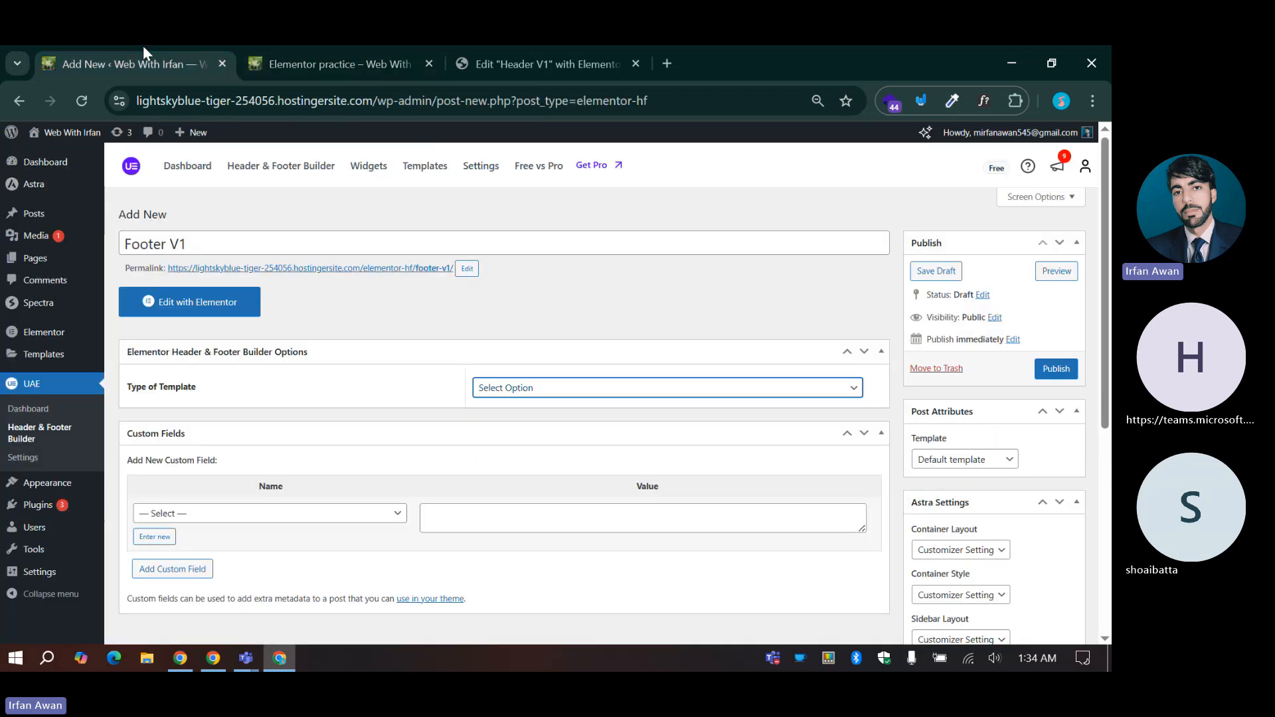
Step: Set Footer V1's type of template to Footer
click(537, 401)
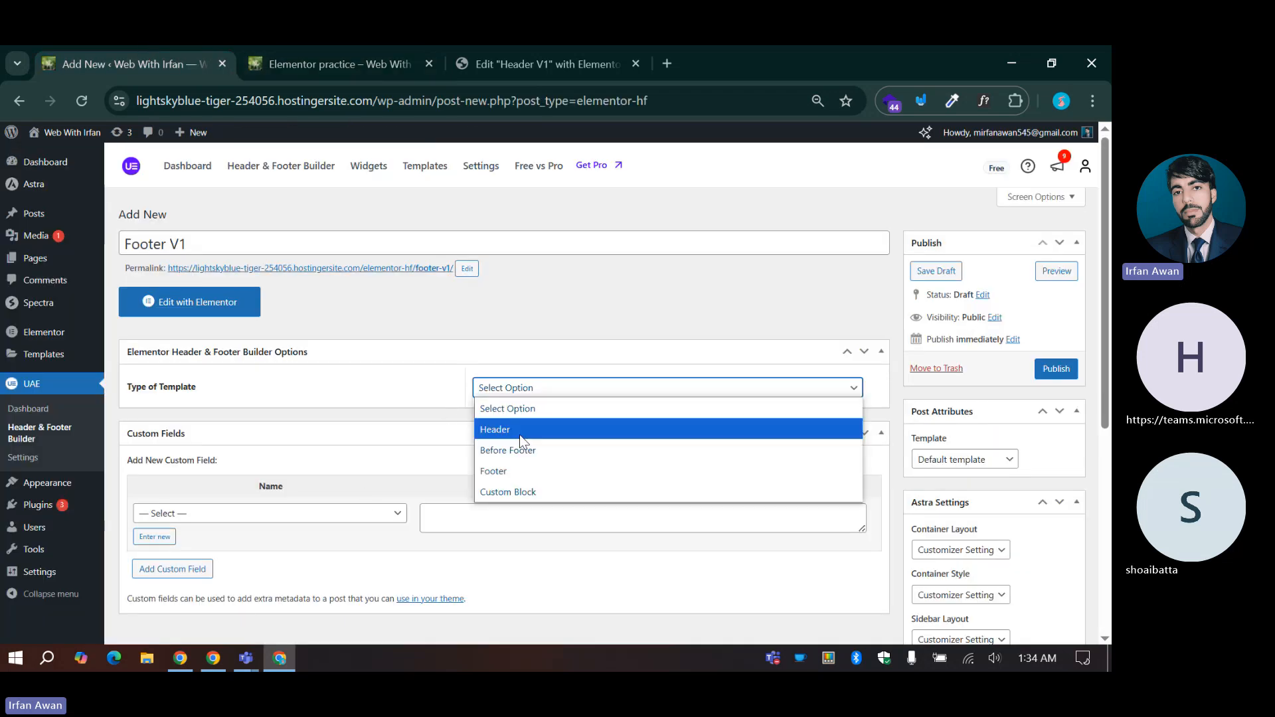
click(501, 476)
scroll(425, 401, down, 1)
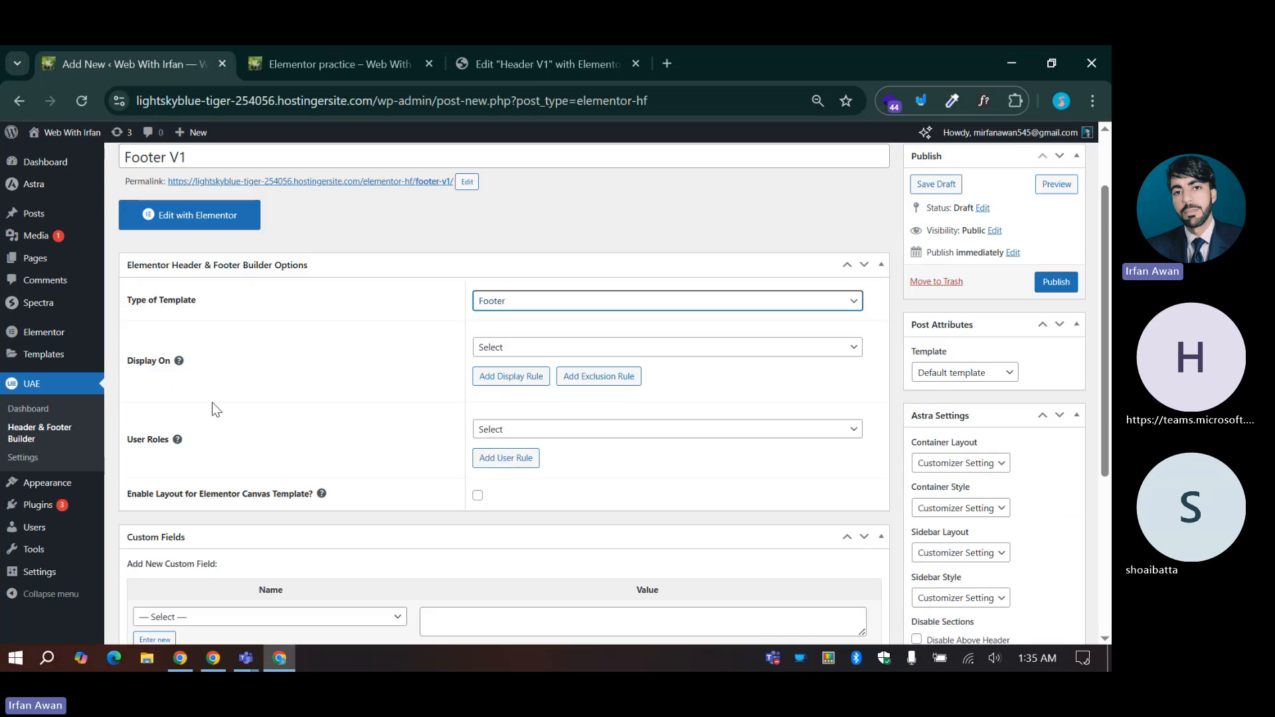
Step: Set the footer's Display On rule to Entire Website
drag(126, 362, 157, 367)
click(156, 367)
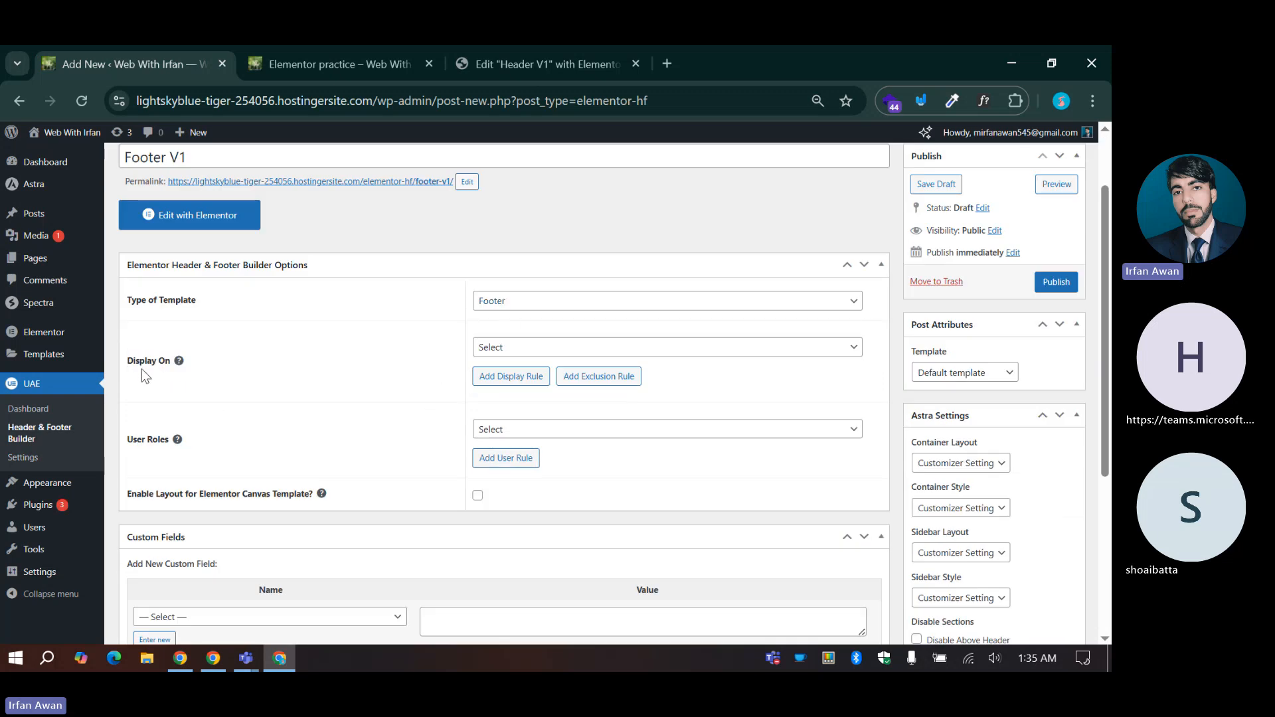
click(492, 355)
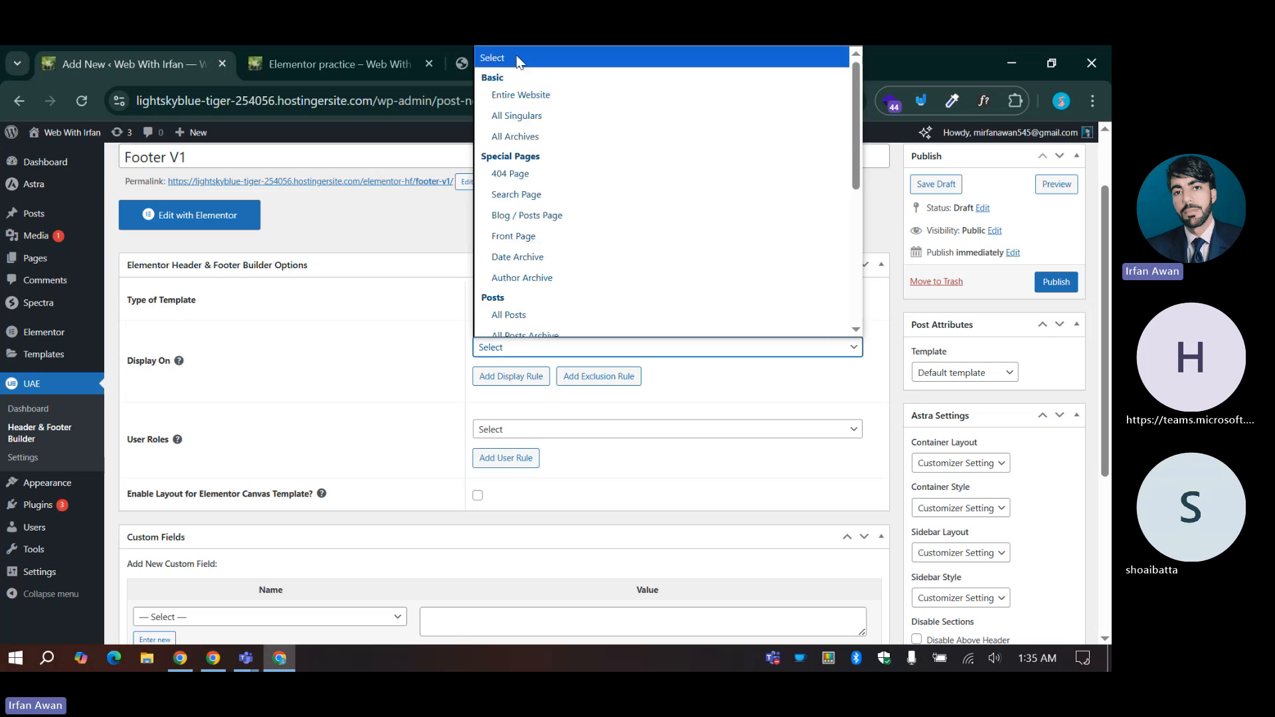
scroll(524, 239, down, 5)
scroll(531, 319, up, 5)
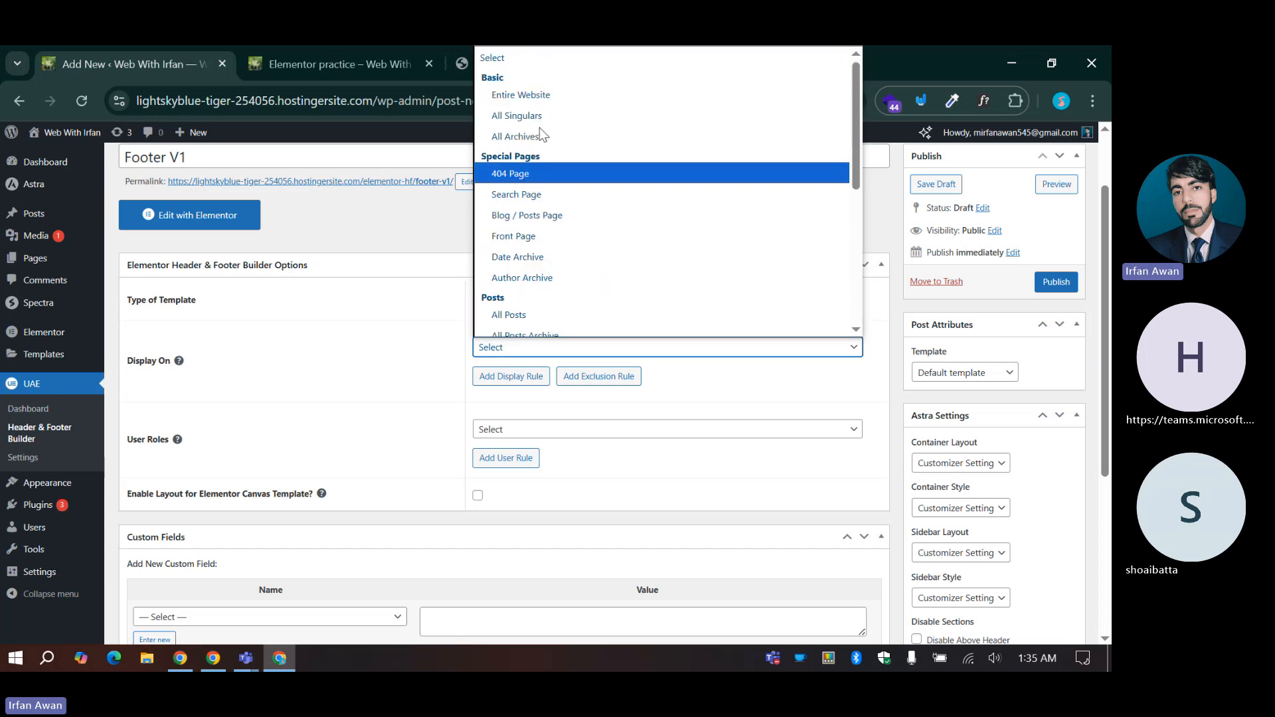
click(516, 94)
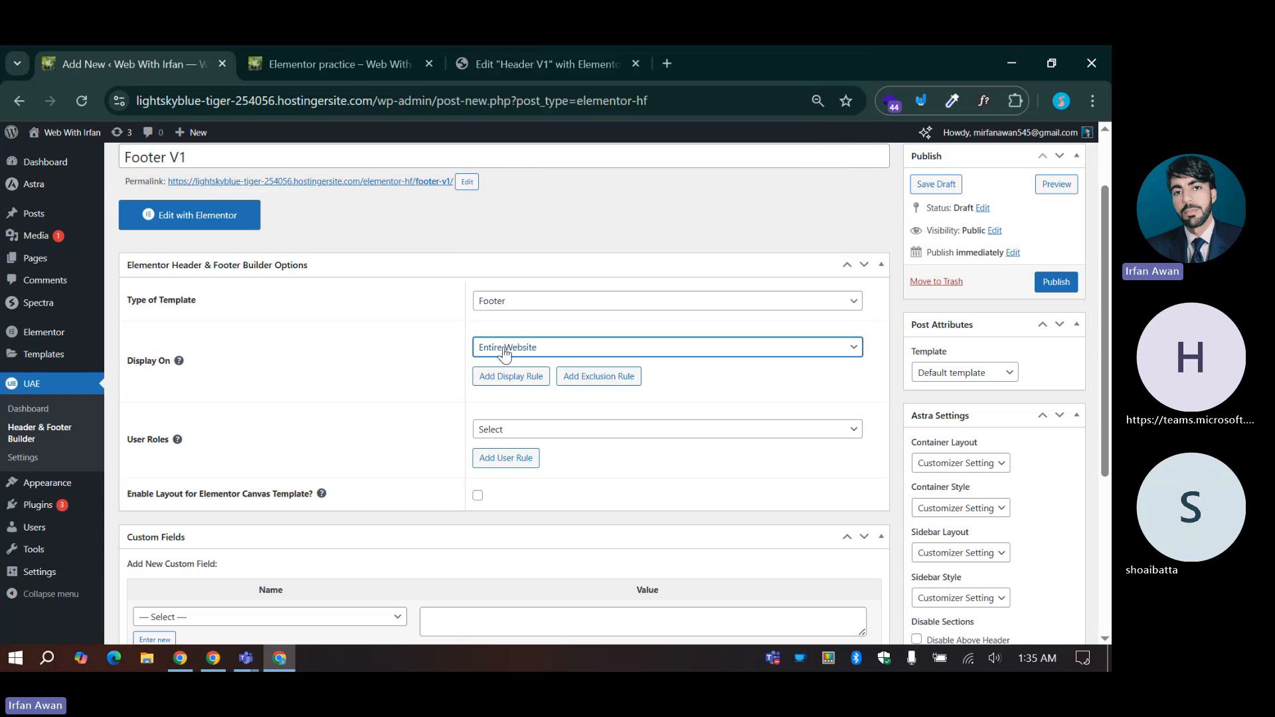
Step: Review the navigation items in the live page's header against Footer V1's display rule, and return to the template settings
click(291, 46)
scroll(430, 293, up, 15)
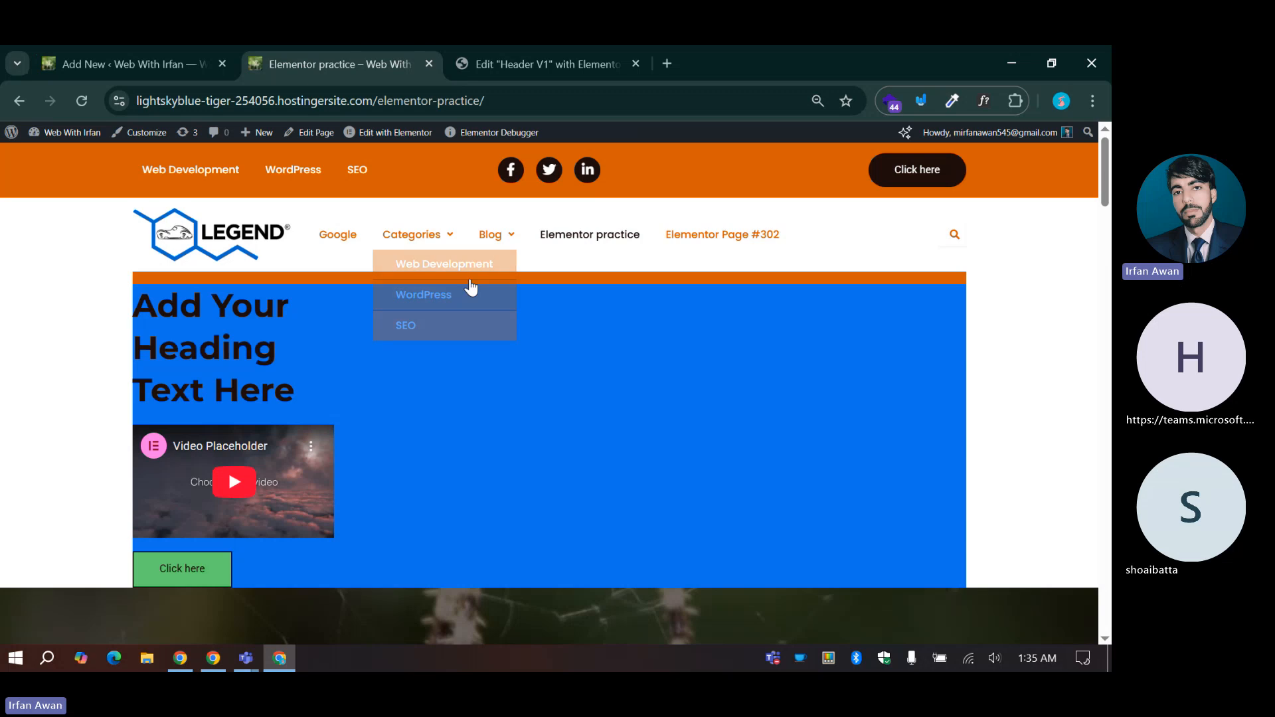
click(150, 62)
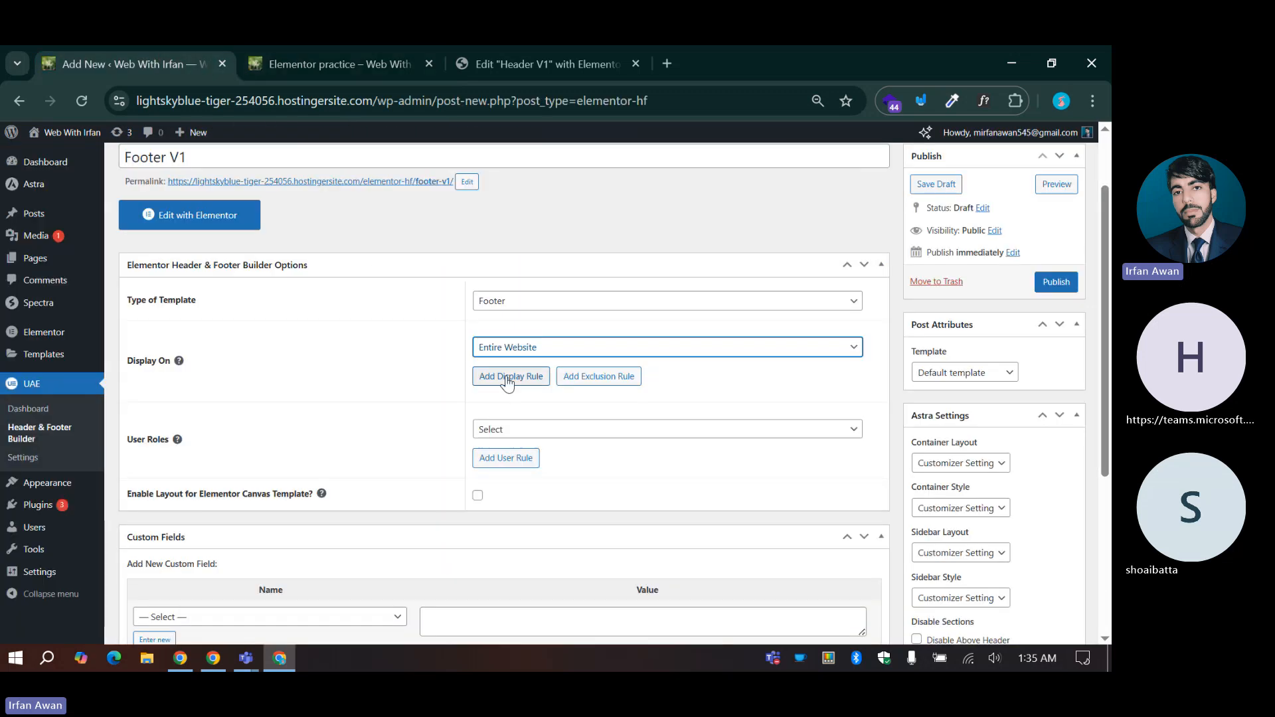
click(504, 355)
click(505, 355)
click(390, 59)
mouse_move(458, 239)
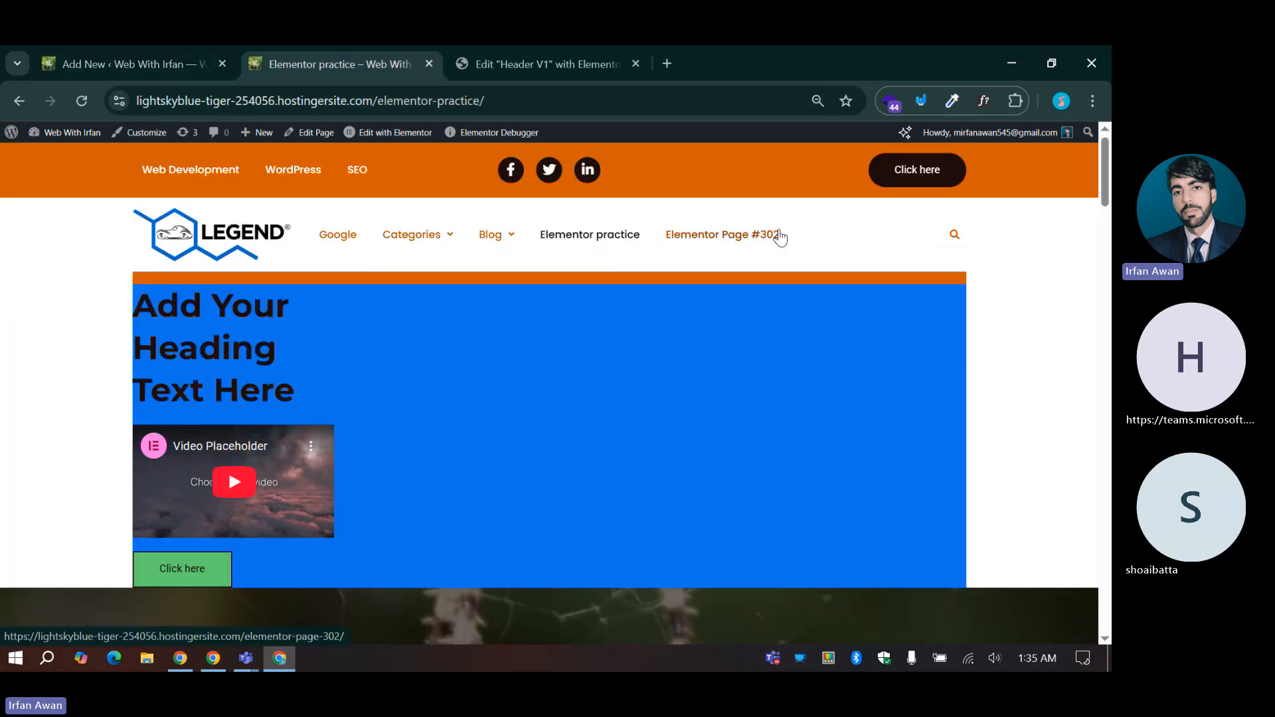
click(187, 62)
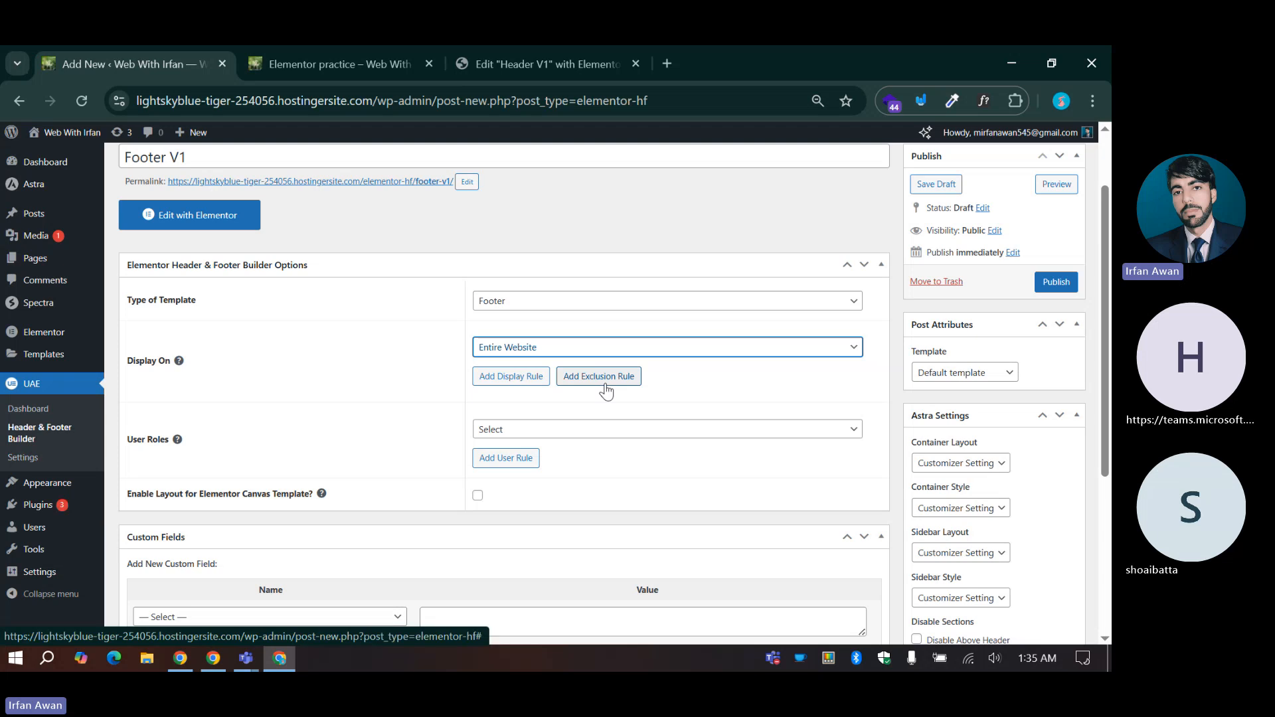
Step: Add a second display rule and set the footer's two Display On rules to All Posts and All Pages
click(493, 378)
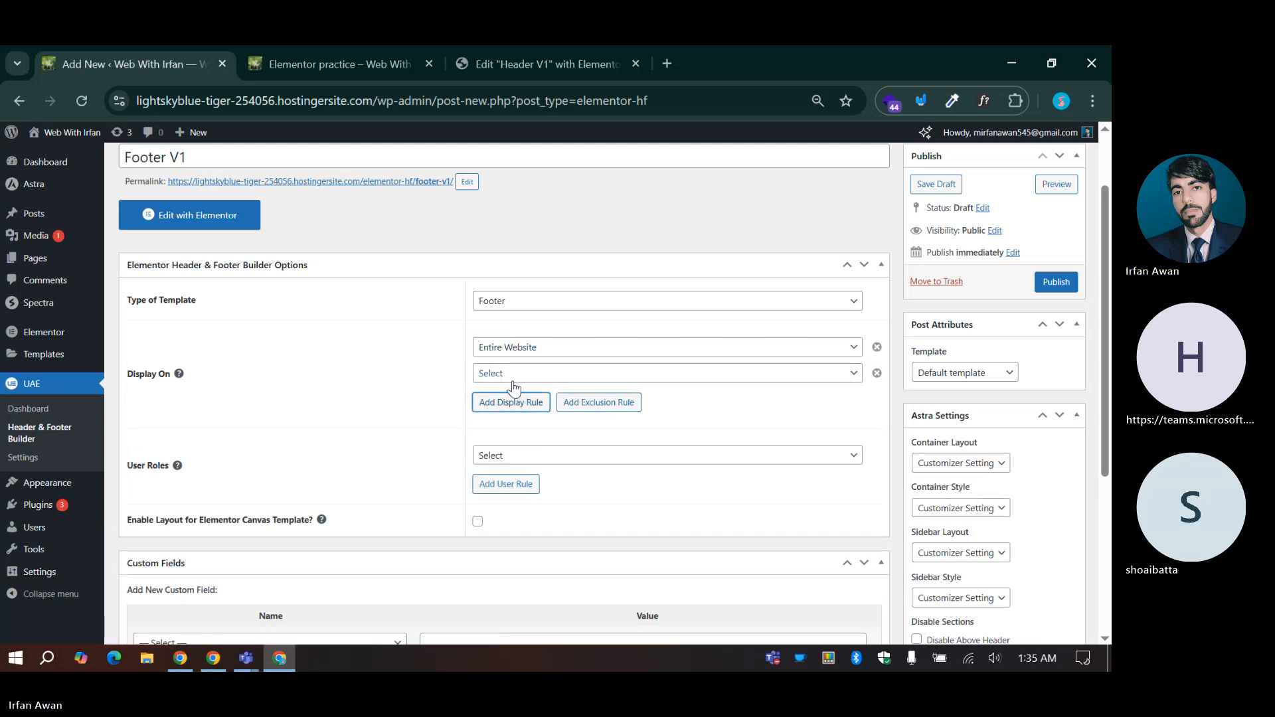
click(519, 347)
scroll(532, 230, down, 3)
scroll(528, 261, down, 2)
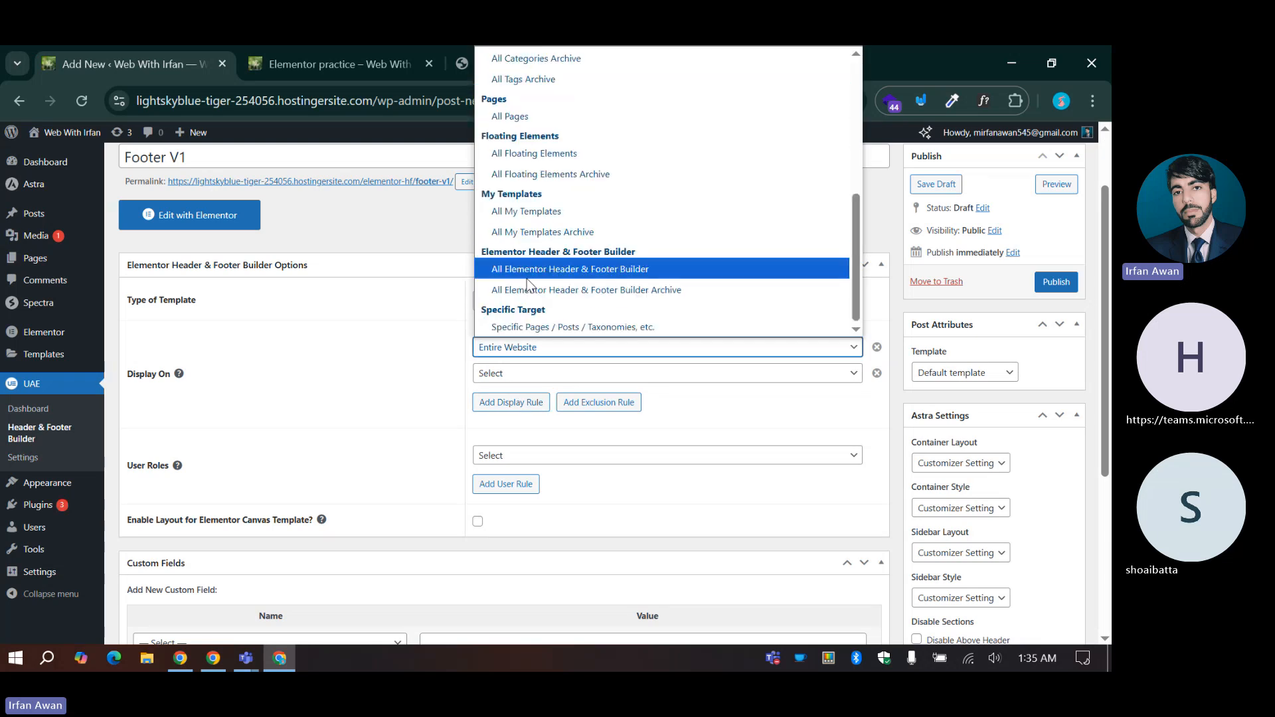
scroll(531, 223, up, 3)
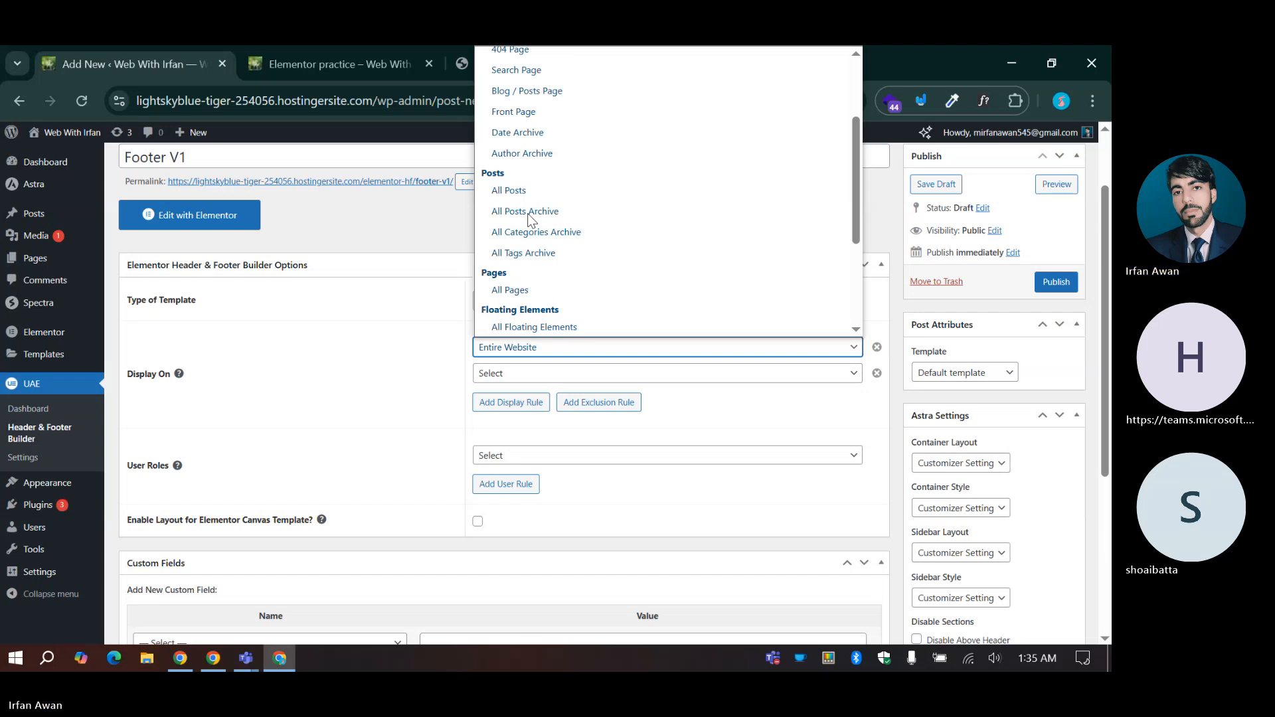
click(521, 374)
scroll(515, 259, down, 5)
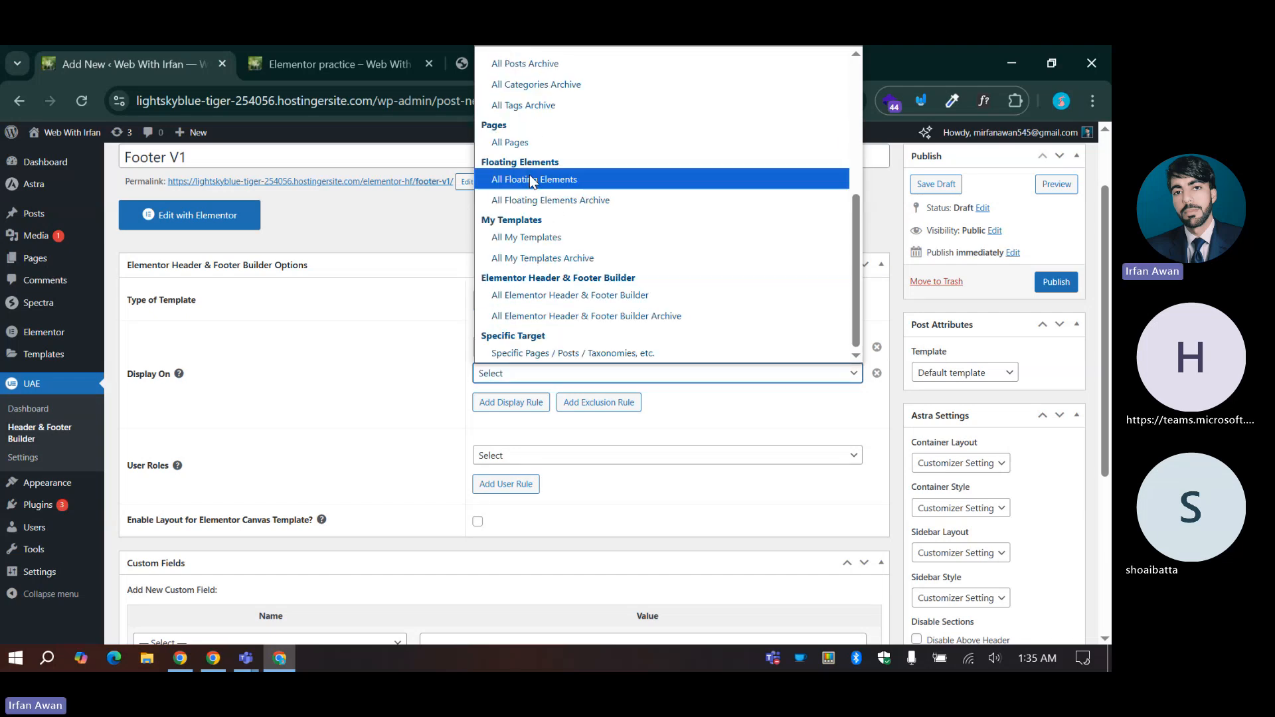
click(523, 144)
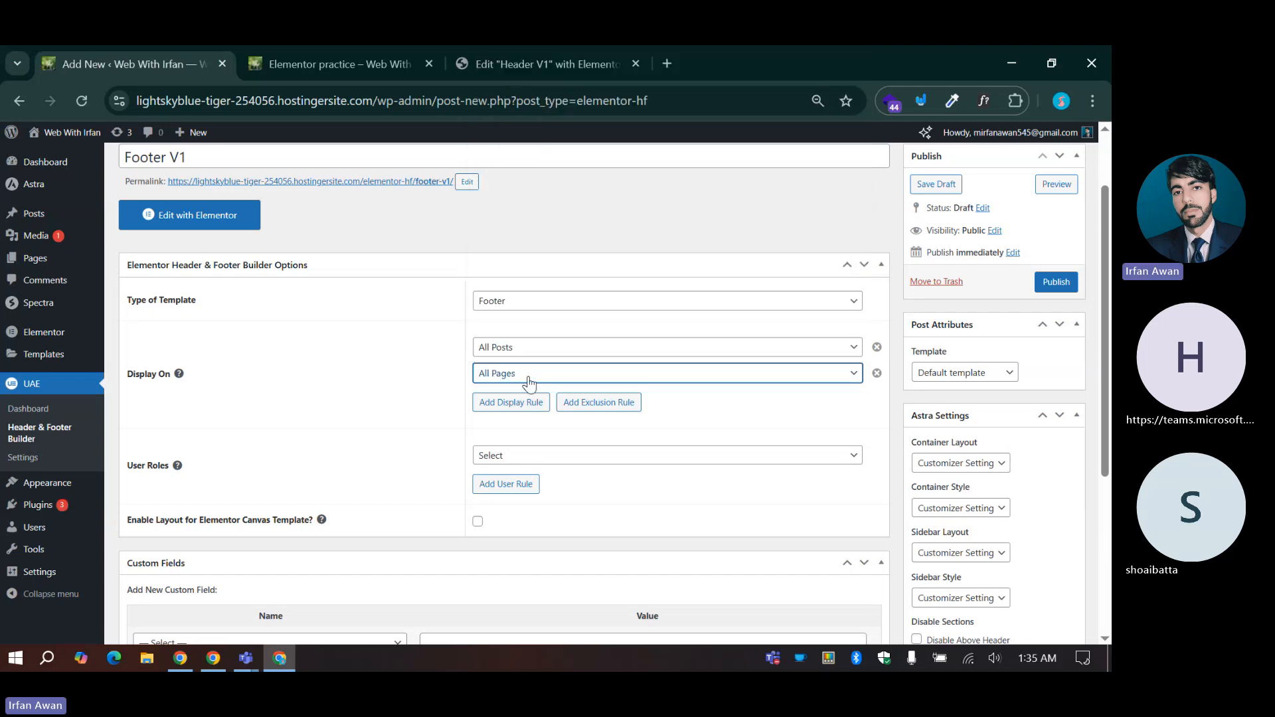
Step: Set the first Display On rule back to Entire Website and remove the All Pages rule
click(505, 352)
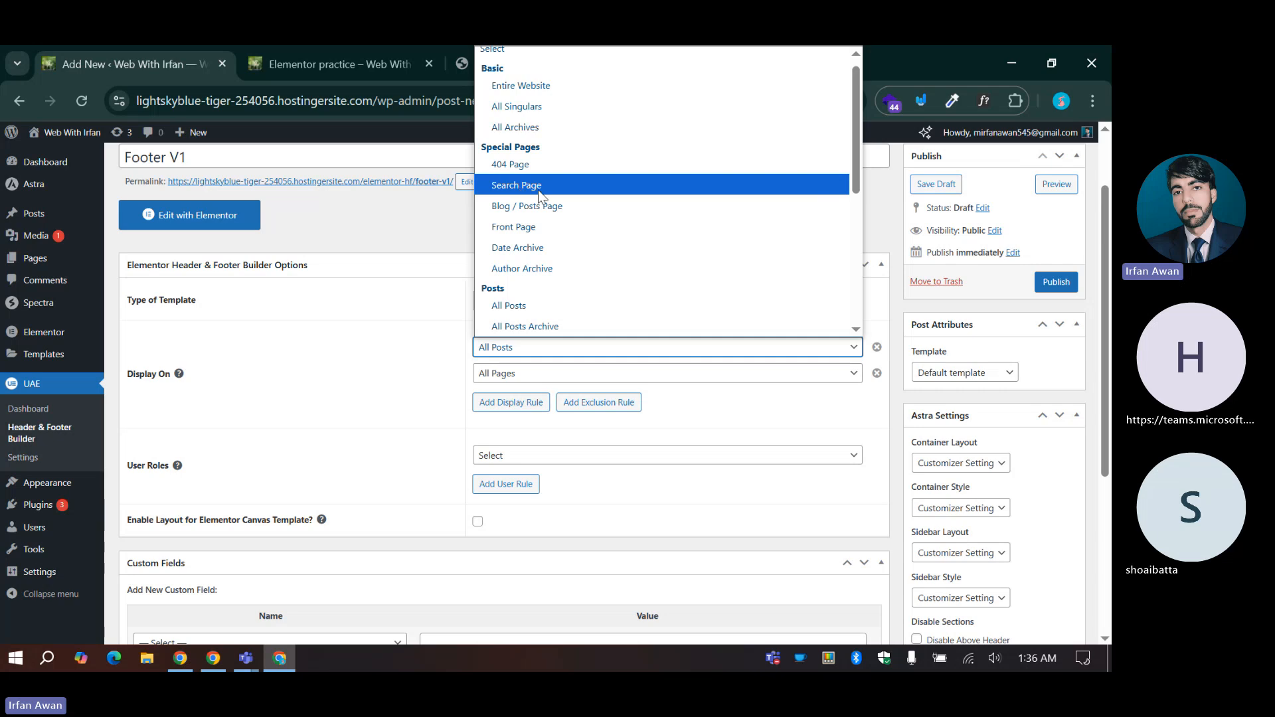
click(506, 347)
click(506, 347)
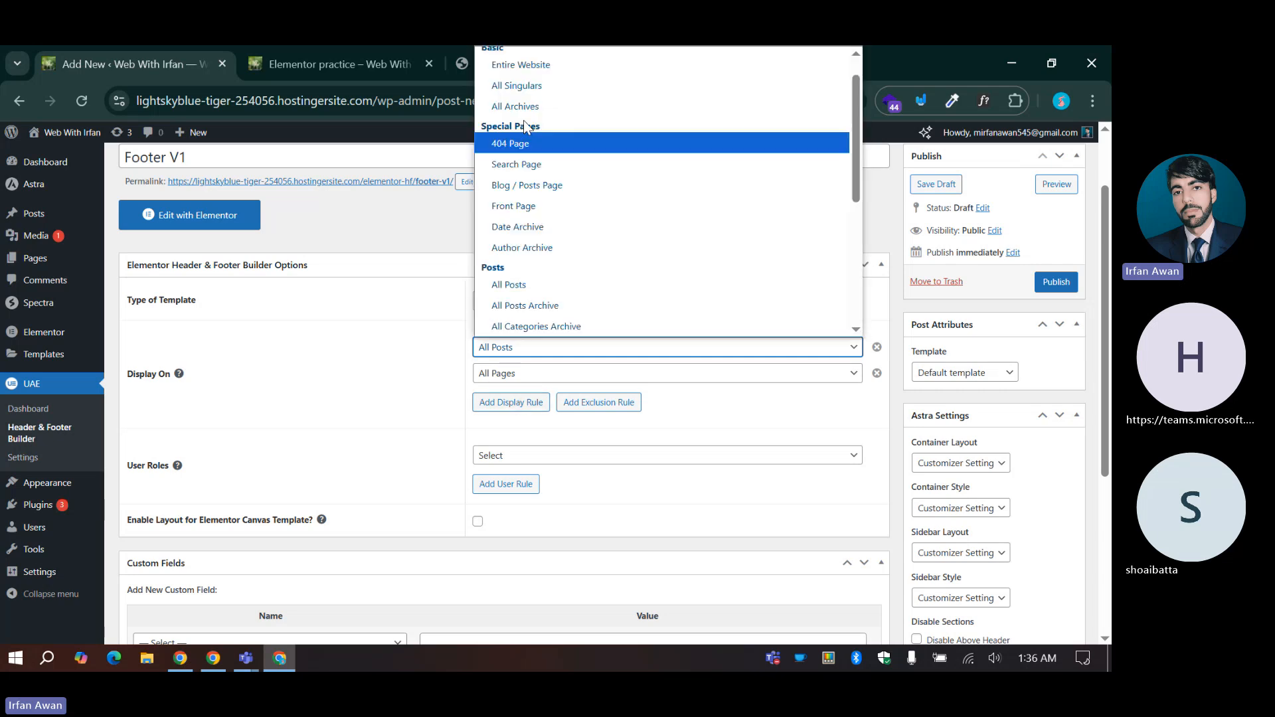
scroll(526, 126, up, 1)
click(525, 93)
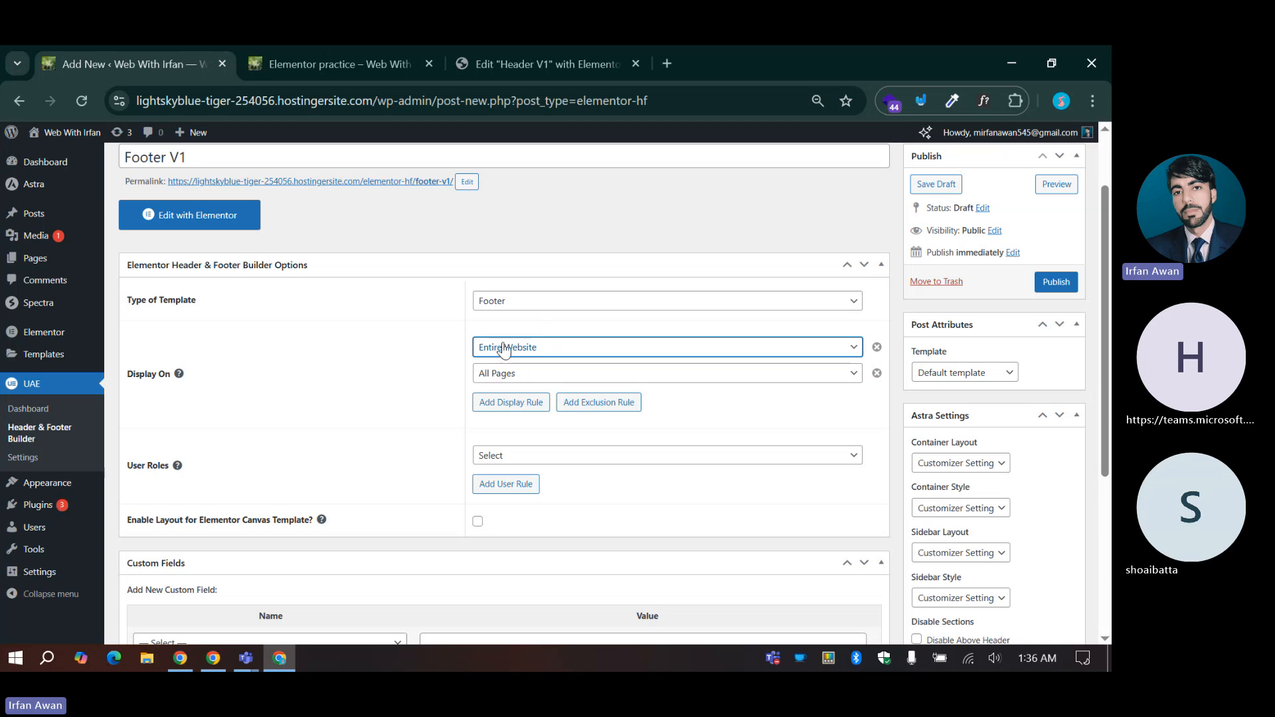
click(876, 373)
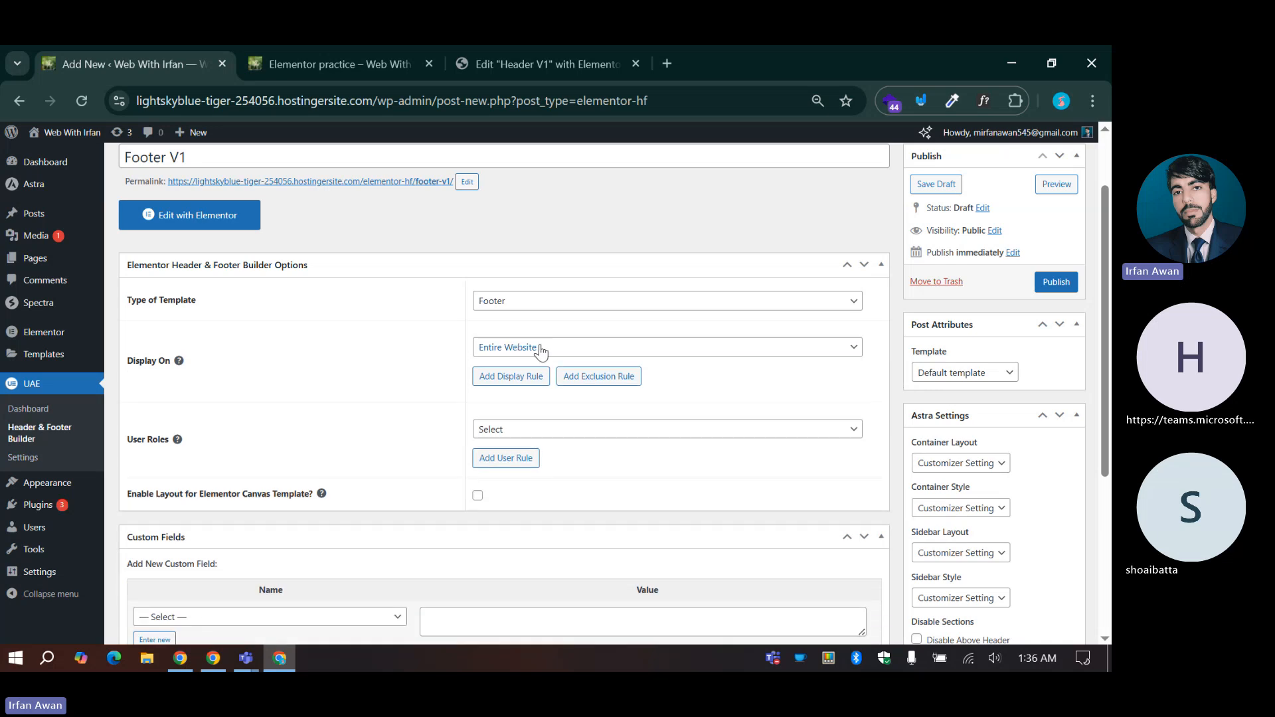
Step: Add an exclusion rule to the footer with Do Not Display On set to Specific Pages / Posts / Taxonomies, etc
click(594, 377)
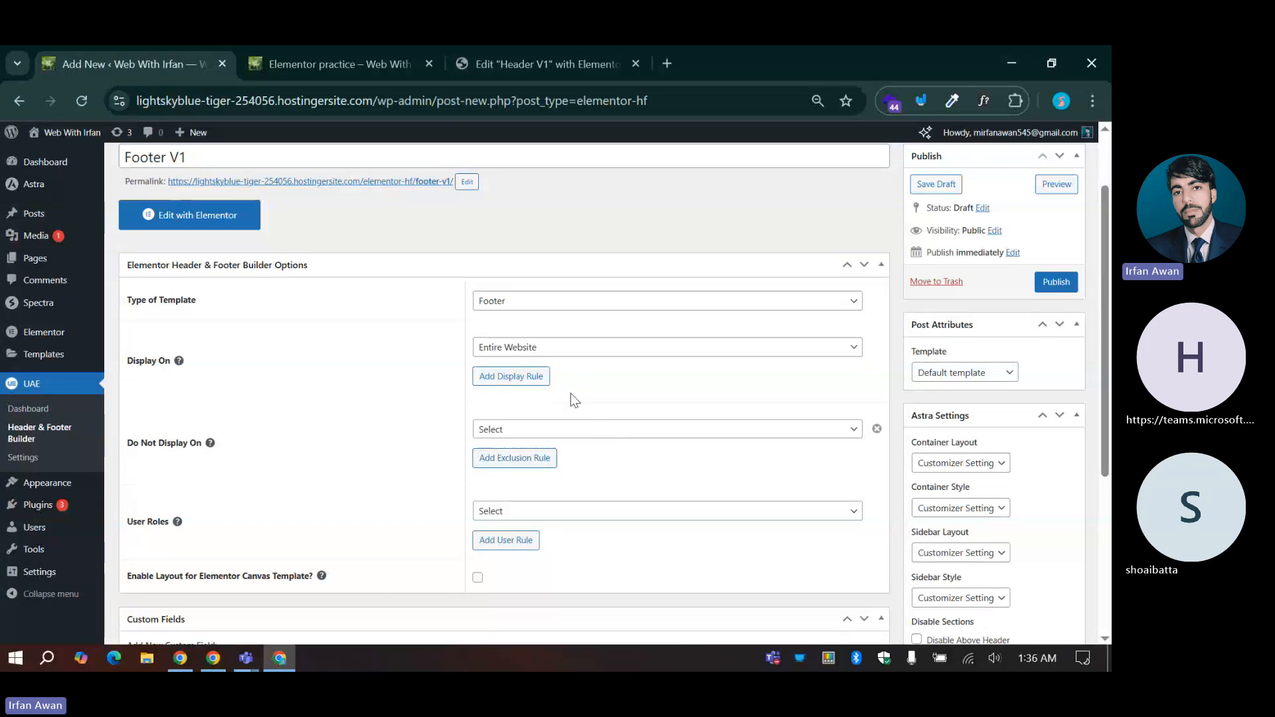
click(499, 430)
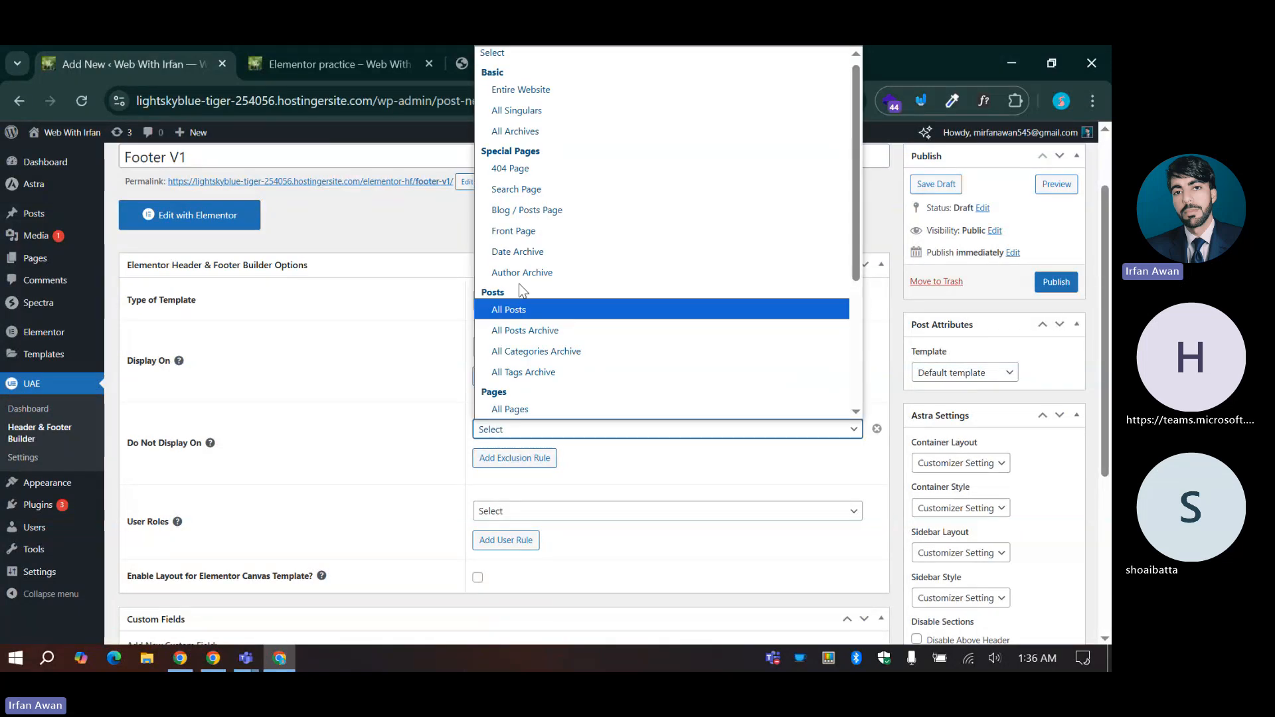
scroll(516, 185, down, 2)
scroll(518, 199, down, 1)
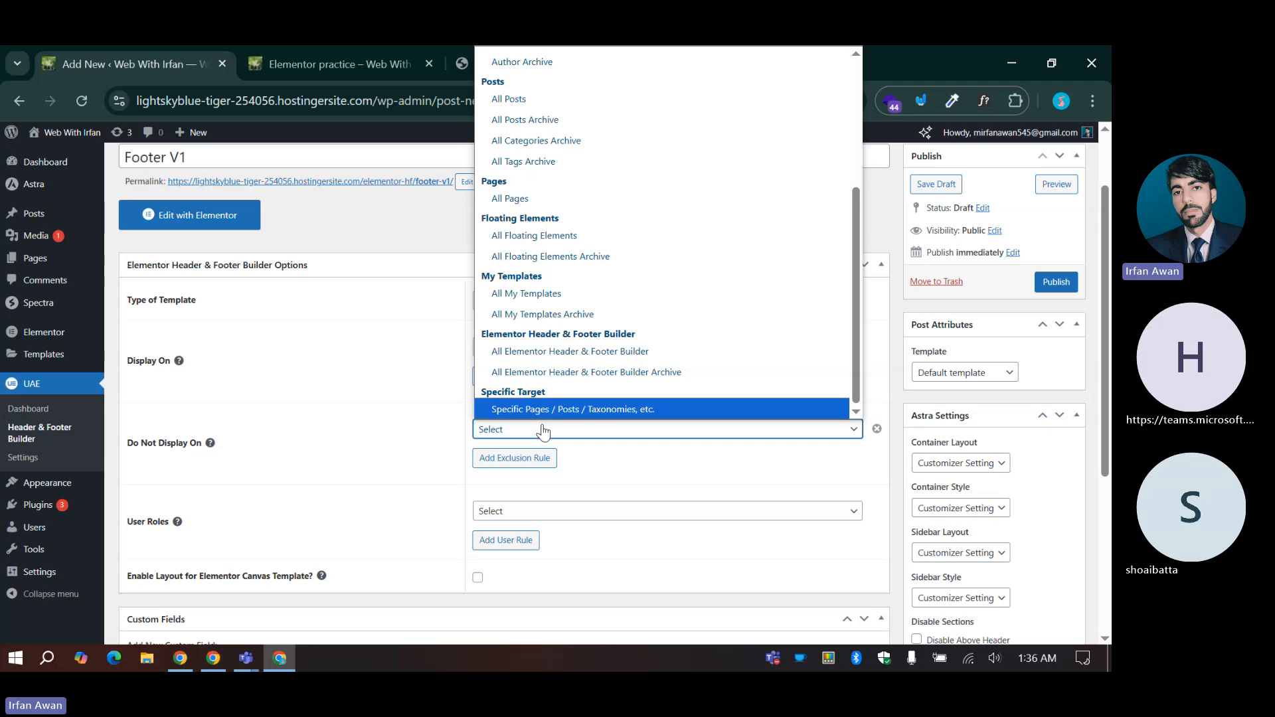
click(554, 410)
scroll(564, 388, down, 1)
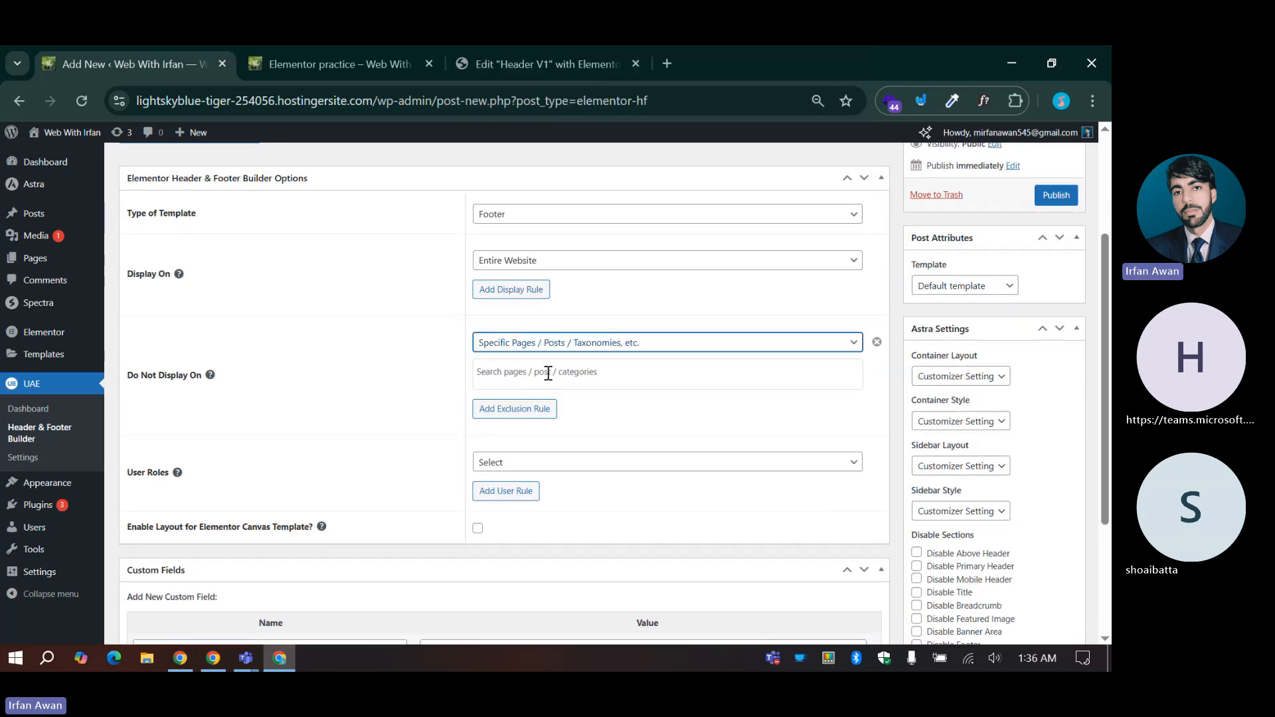
Step: Search the exclusion rule's pages for "home" and add the Home page as an exclusion
text(hom)
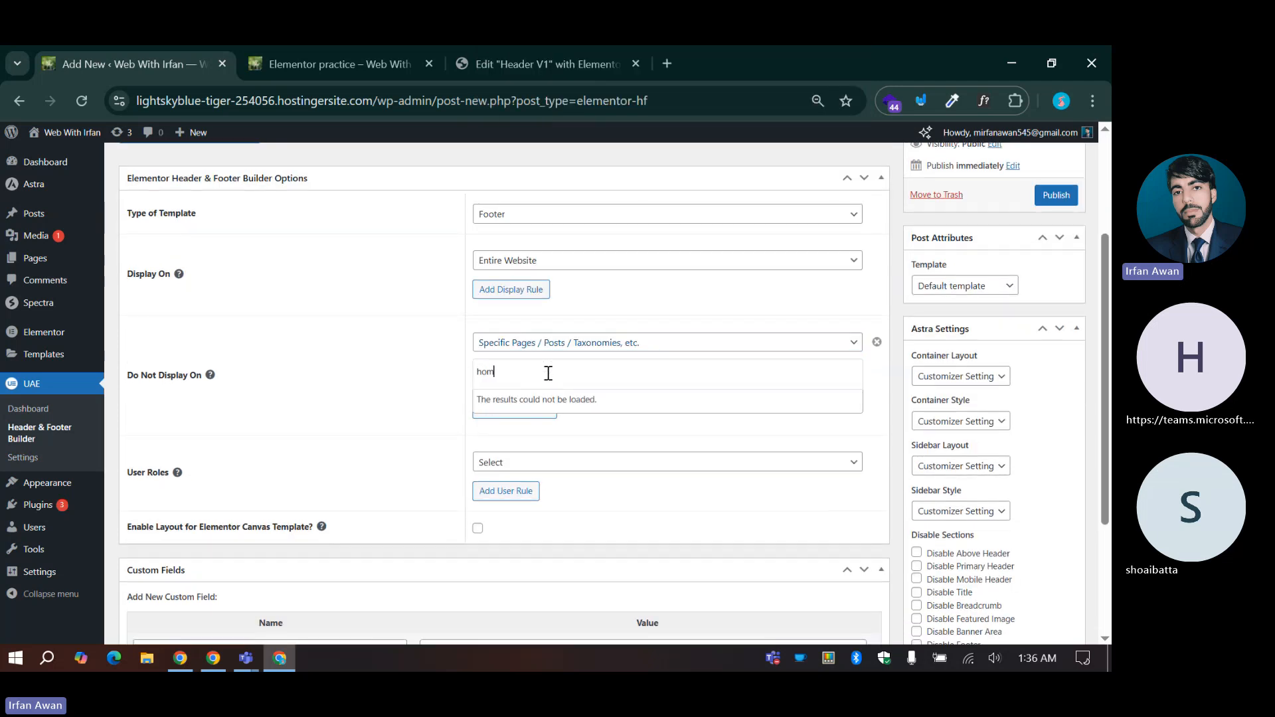
text(e)
click(498, 423)
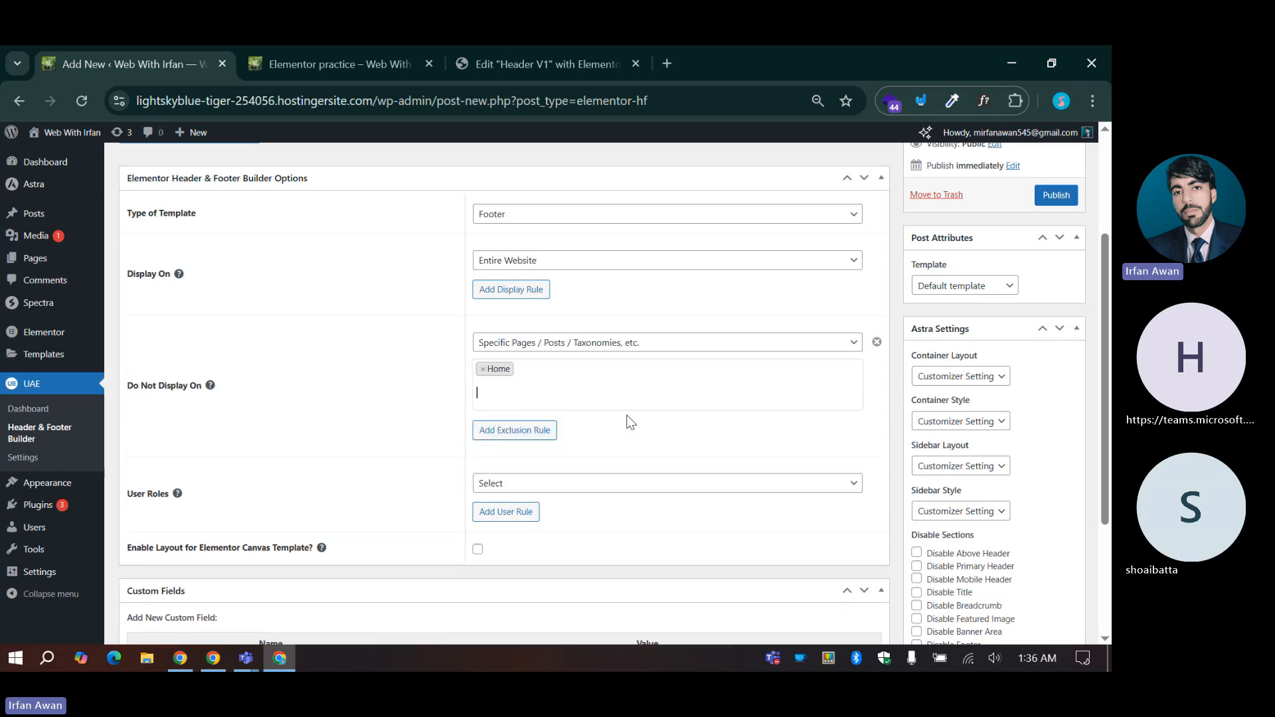
click(498, 395)
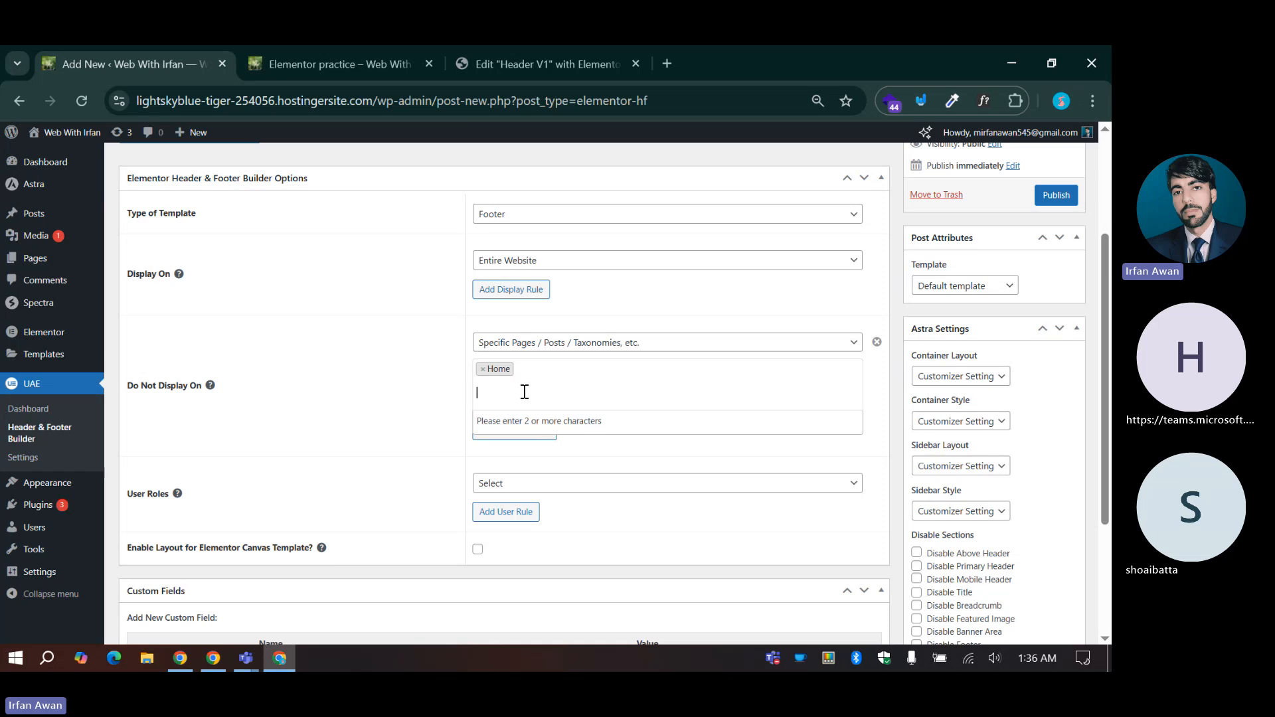
click(465, 442)
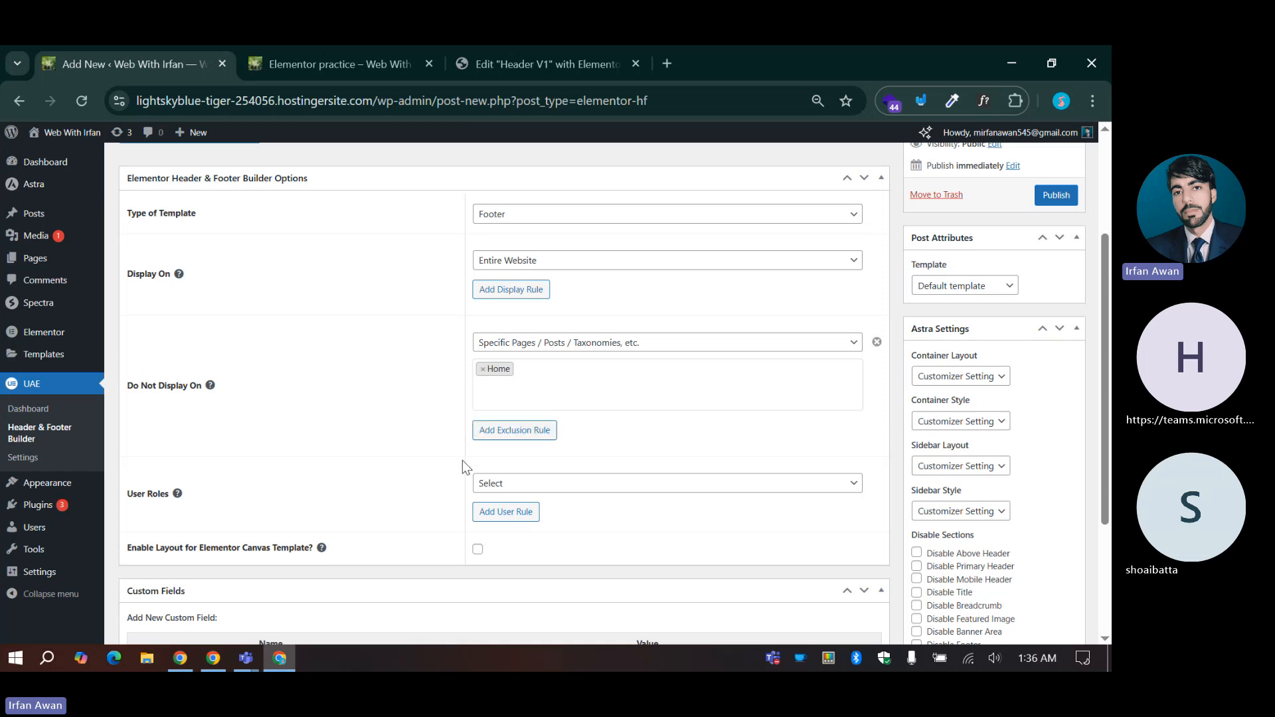
Step: Check the footer's type and display rules, and publish the Footer V1 template
scroll(484, 440, up, 2)
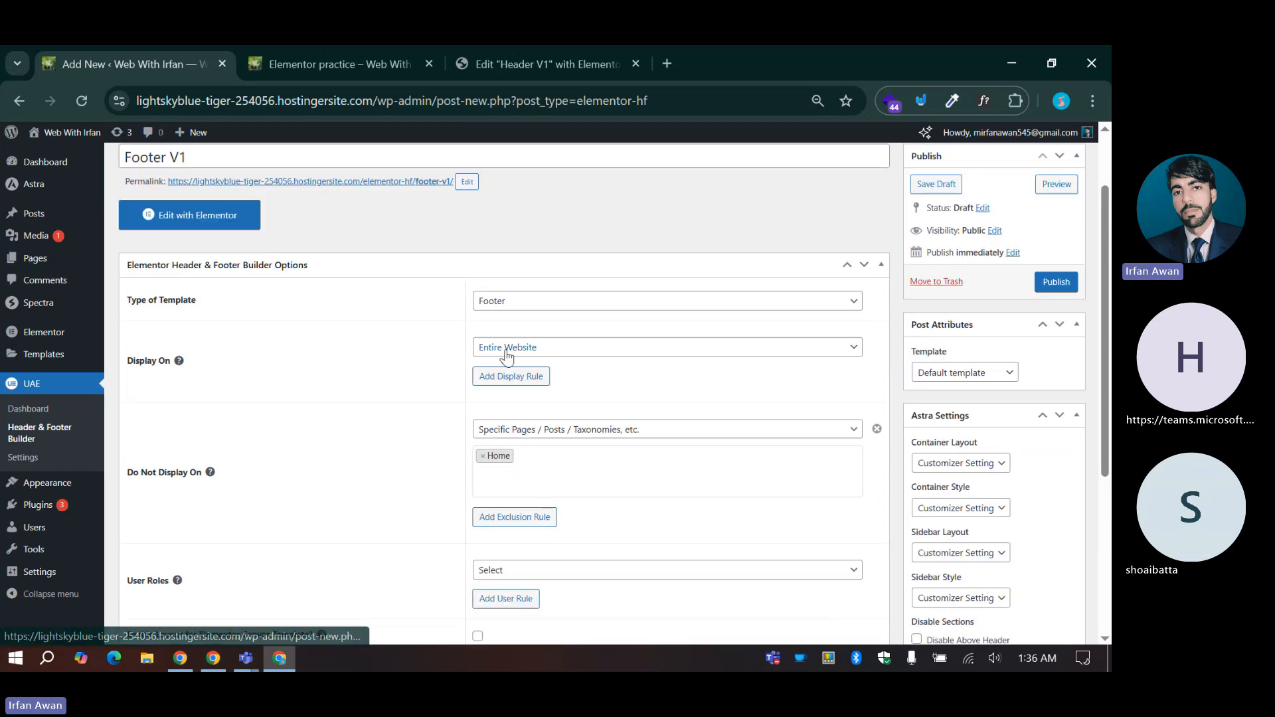
scroll(478, 435, down, 6)
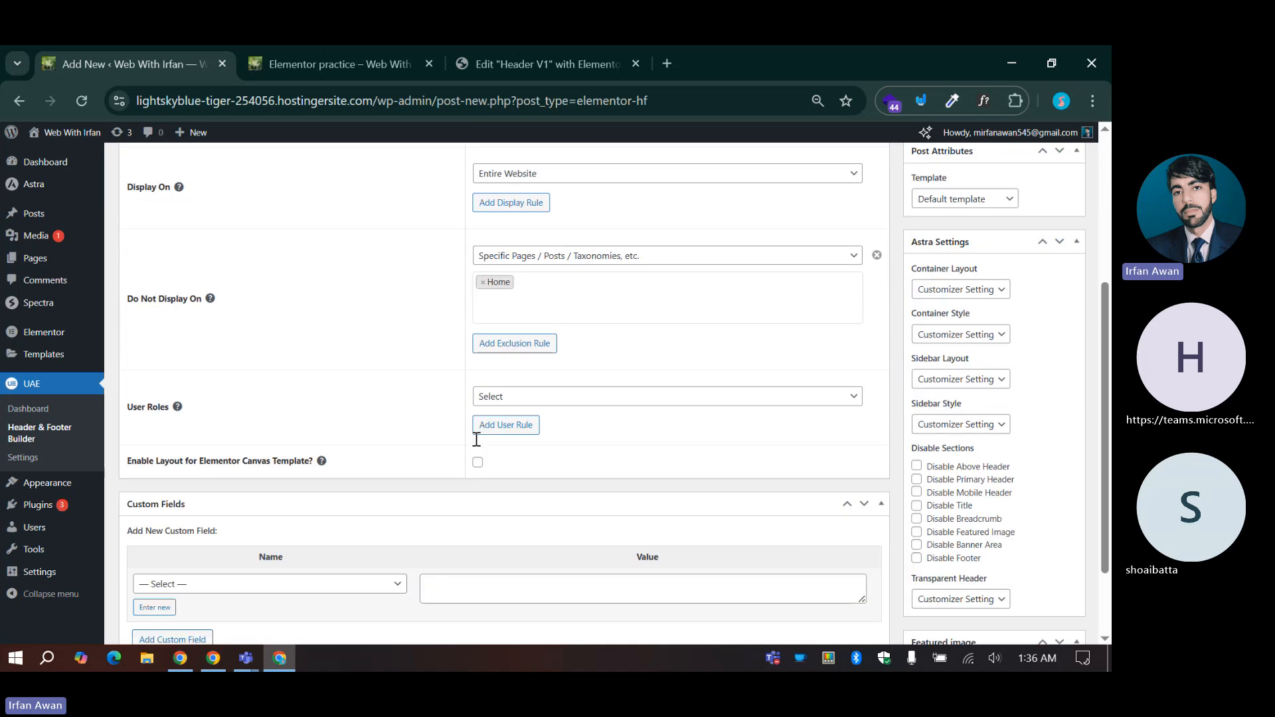
scroll(479, 445, up, 8)
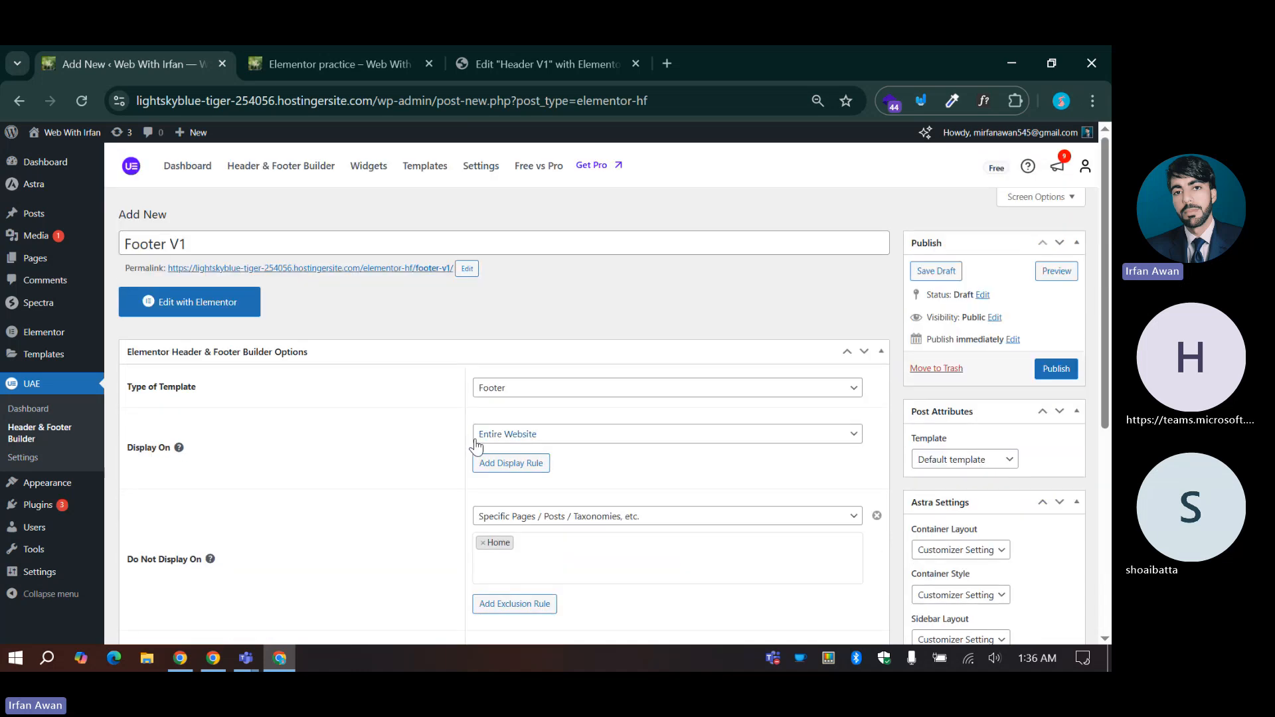
scroll(473, 442, down, 5)
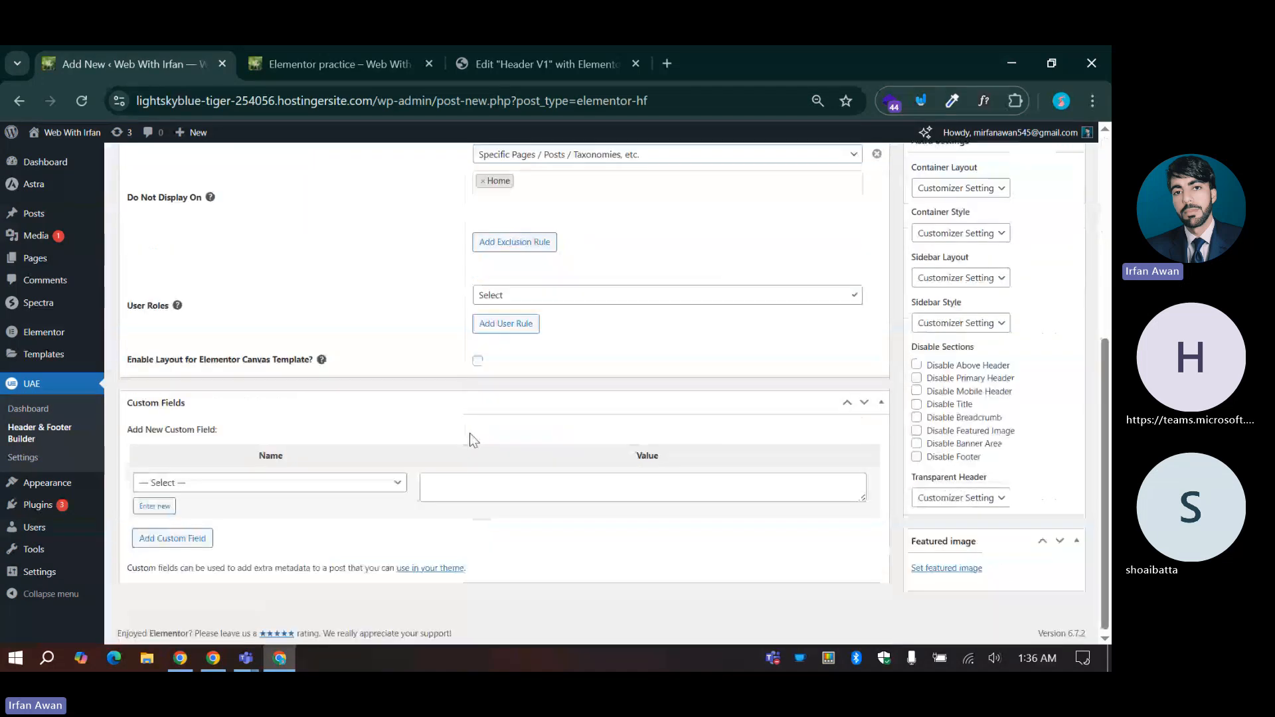
scroll(470, 438, up, 2)
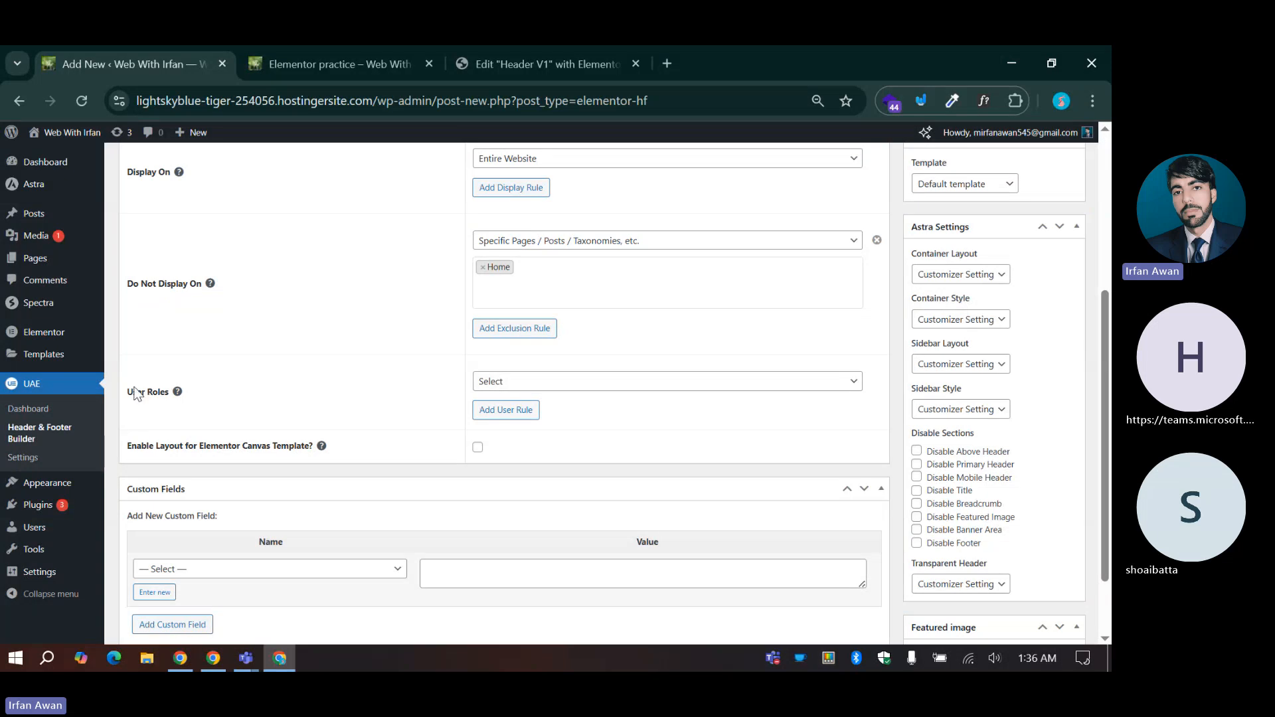
scroll(136, 393, up, 4)
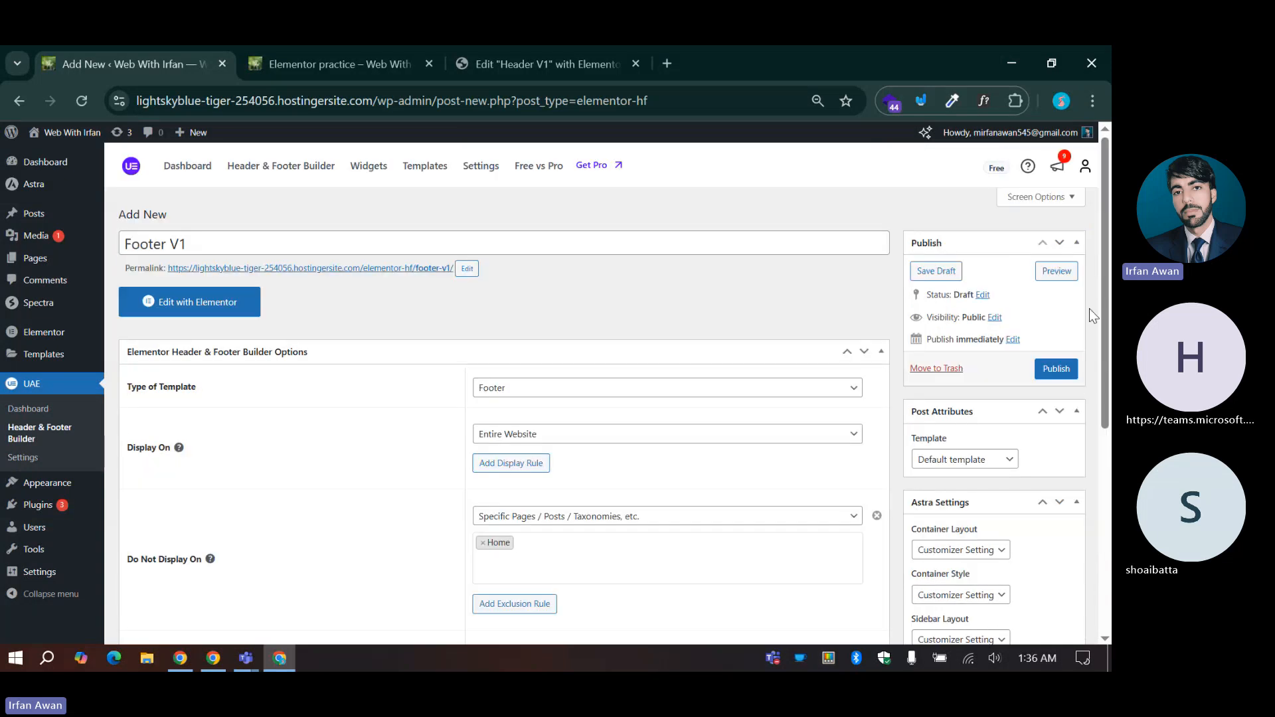
click(1054, 376)
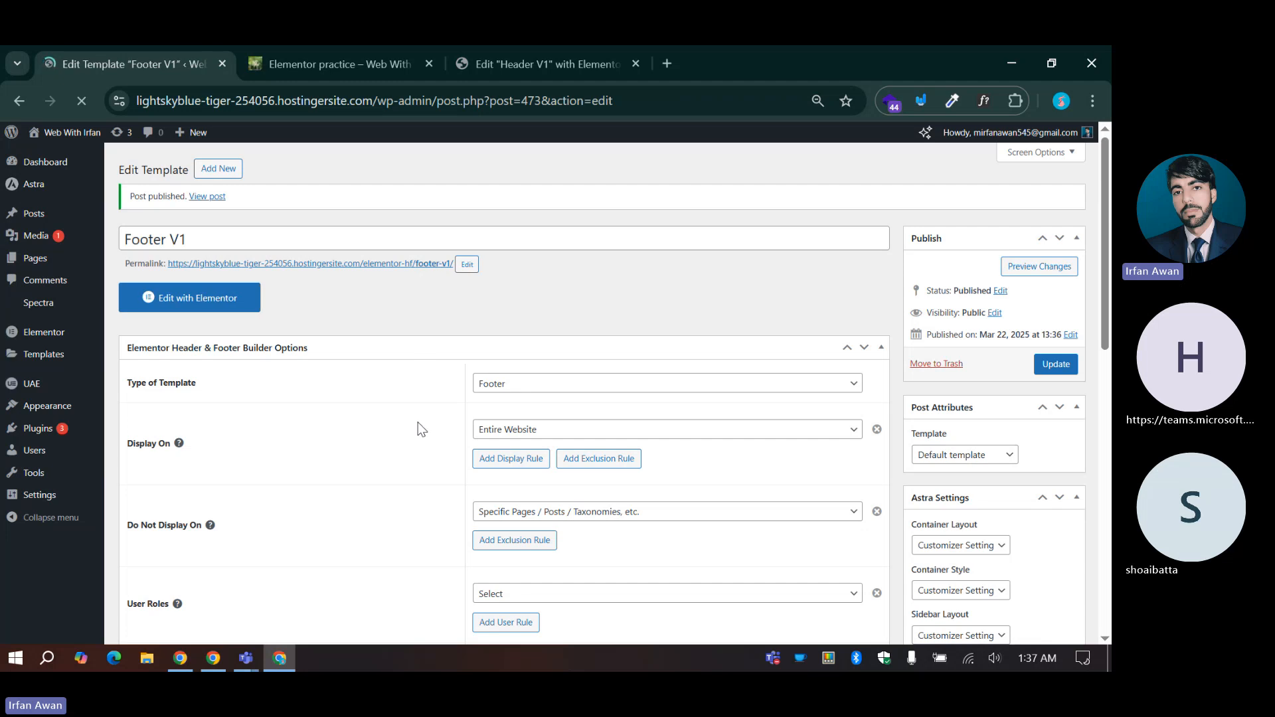
Step: Open the published Footer V1 template for editing in Elementor
click(588, 60)
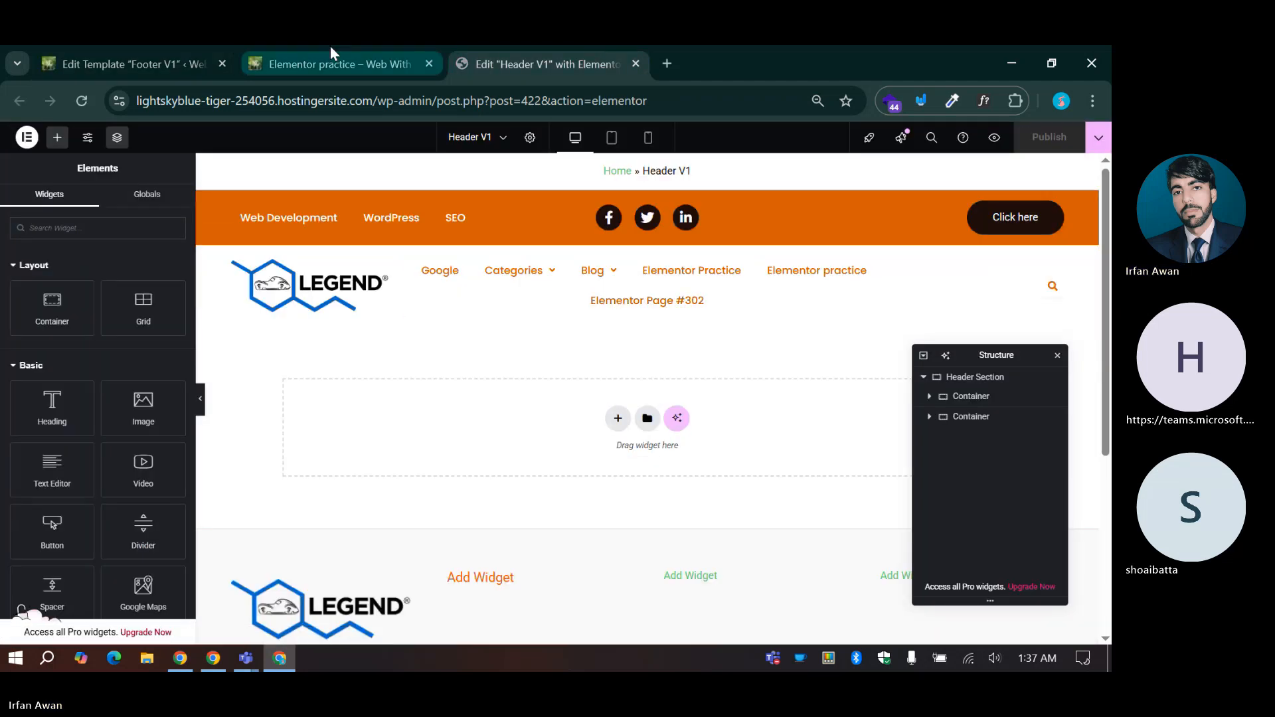
click(133, 64)
click(177, 343)
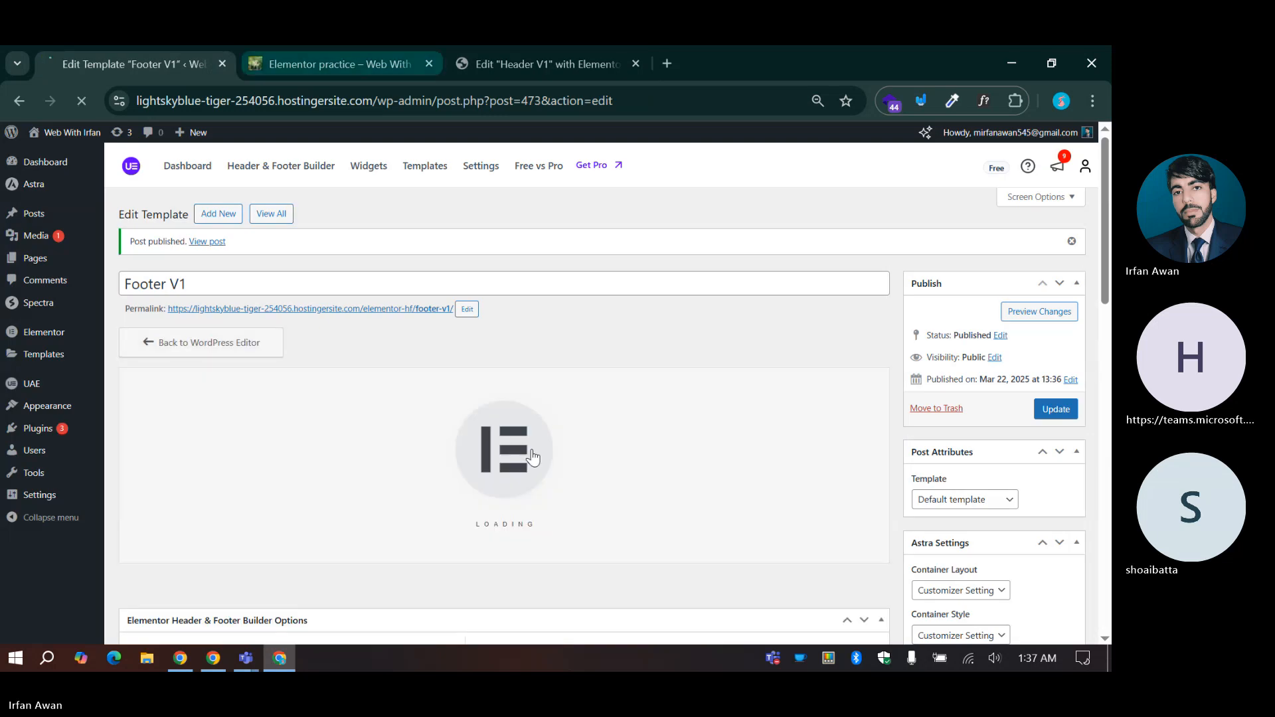
scroll(476, 450, down, 15)
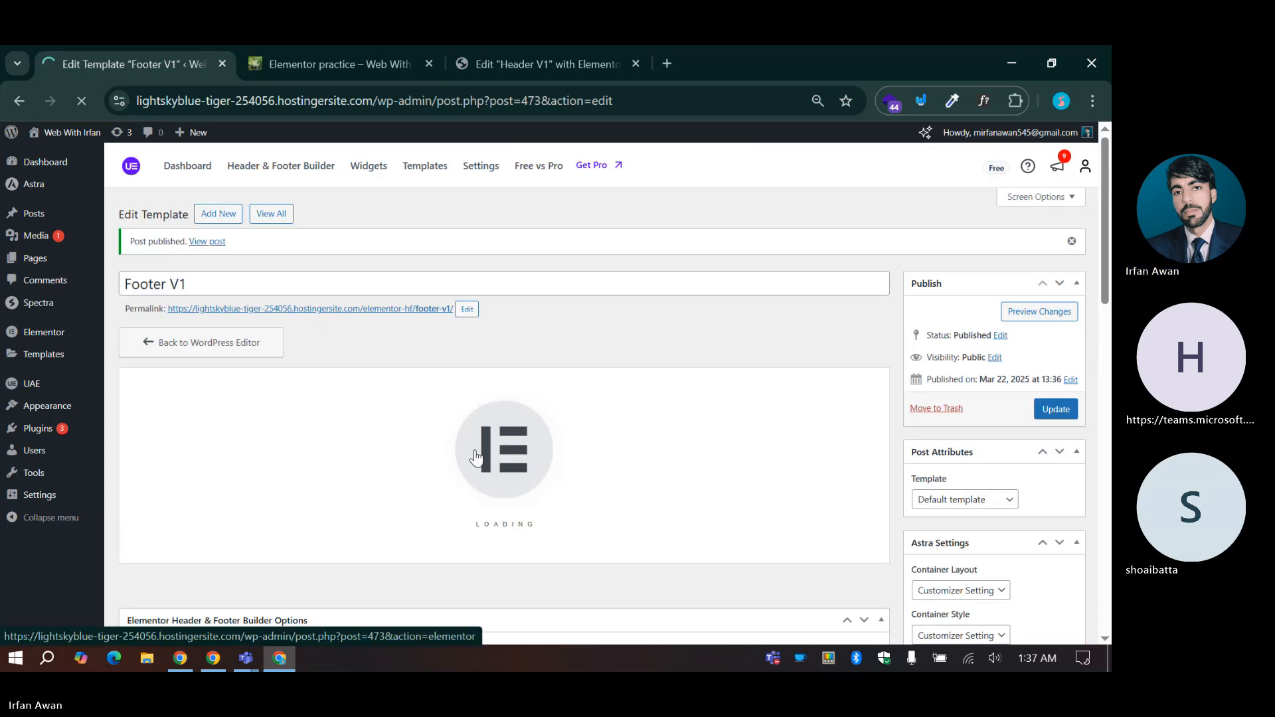
click(475, 456)
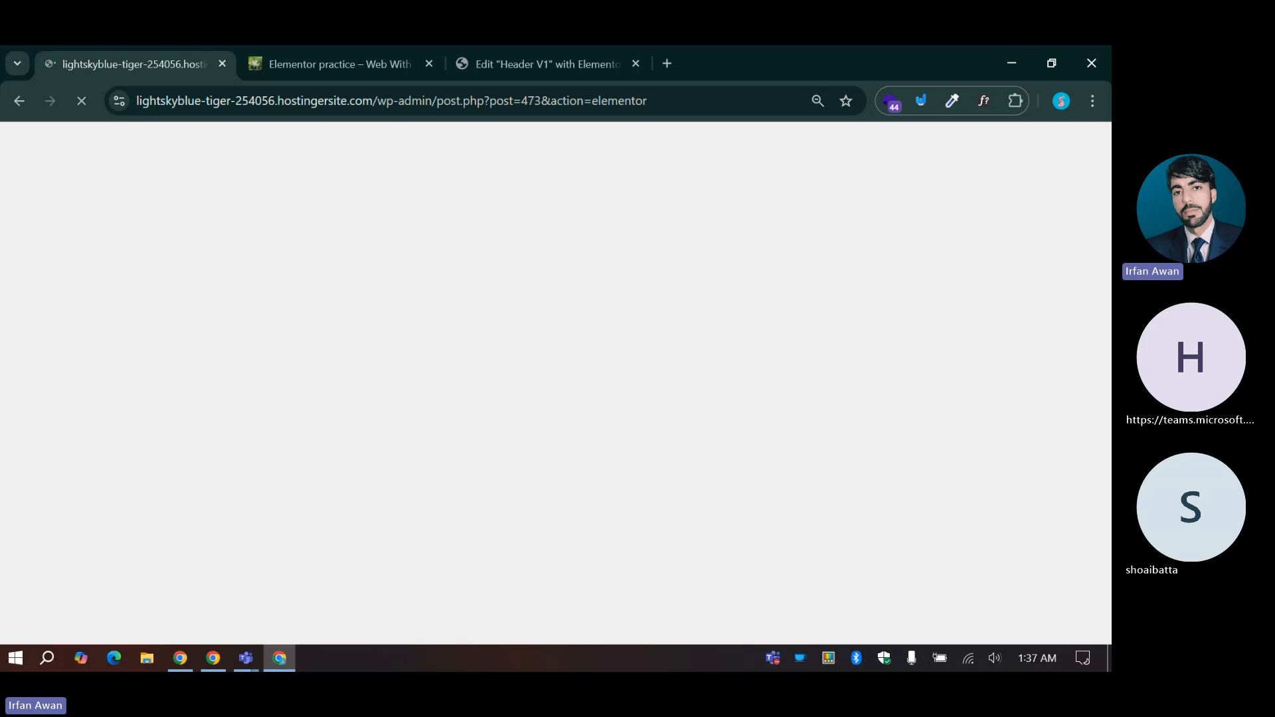
Step: Place the Footer V1 editor's browser tab directly before the Header V1 editor, and show the Header V1 editor
drag(205, 48, 333, 50)
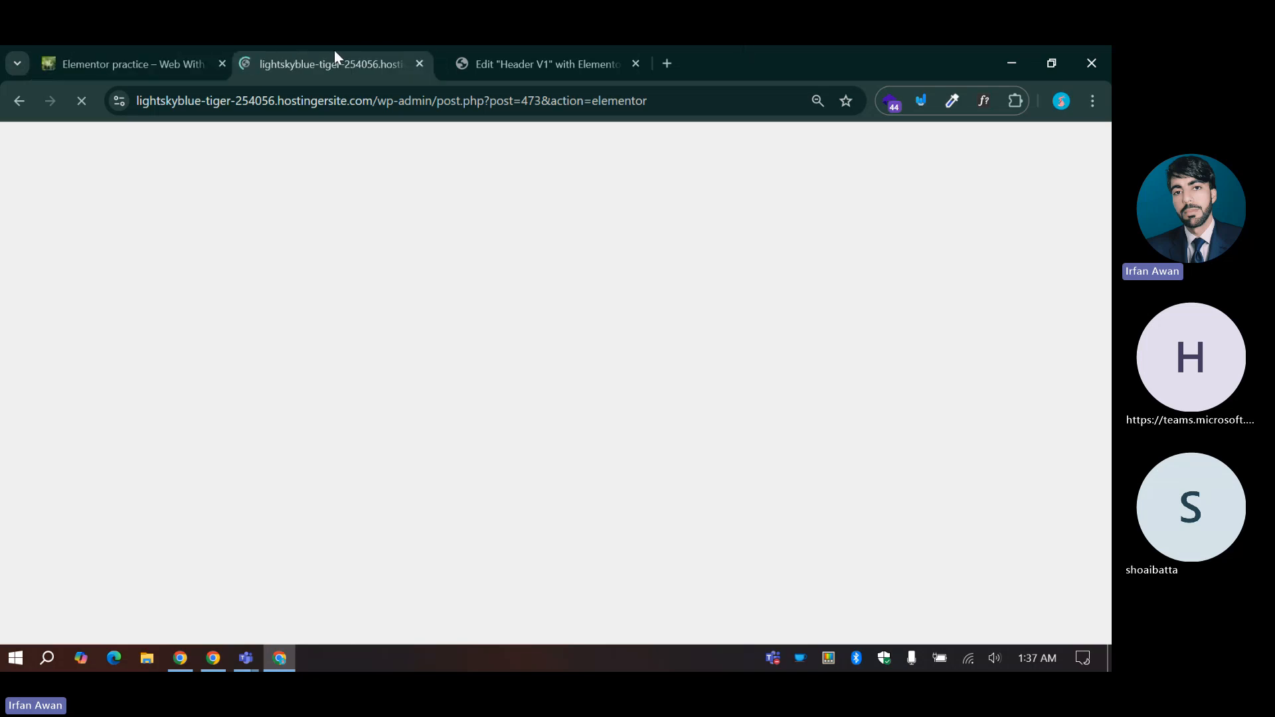
click(520, 66)
click(399, 54)
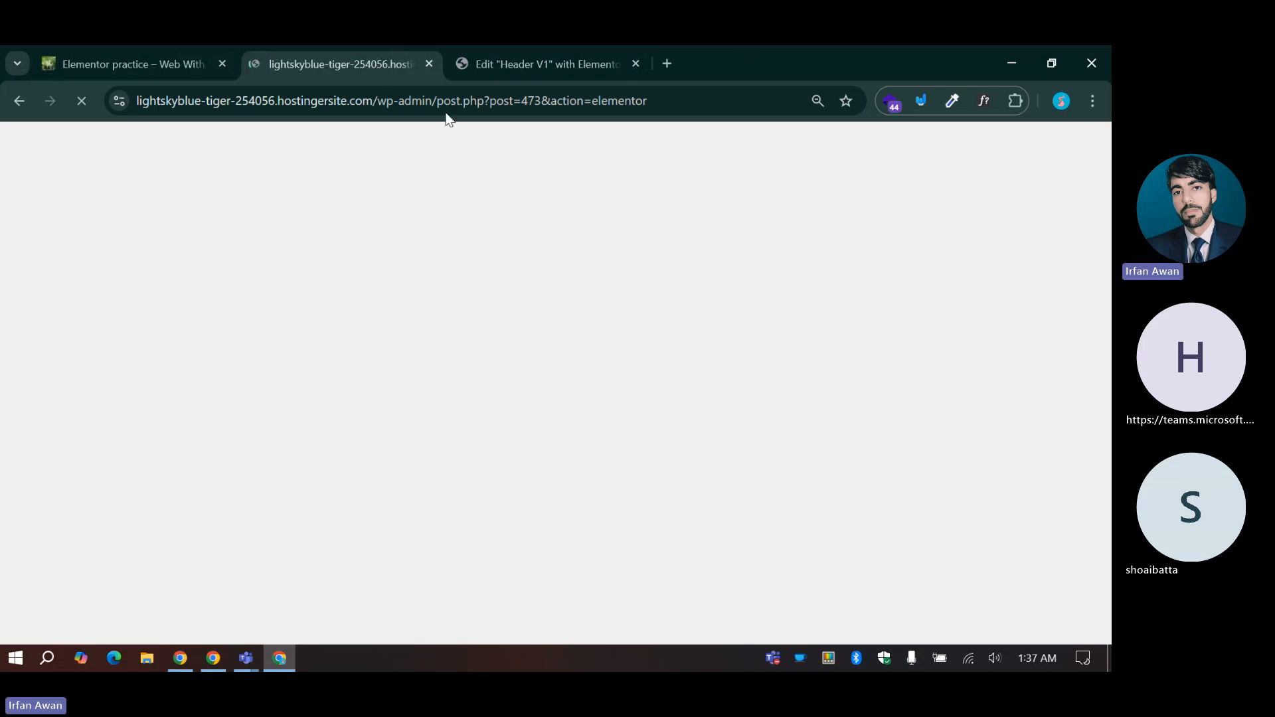
click(546, 58)
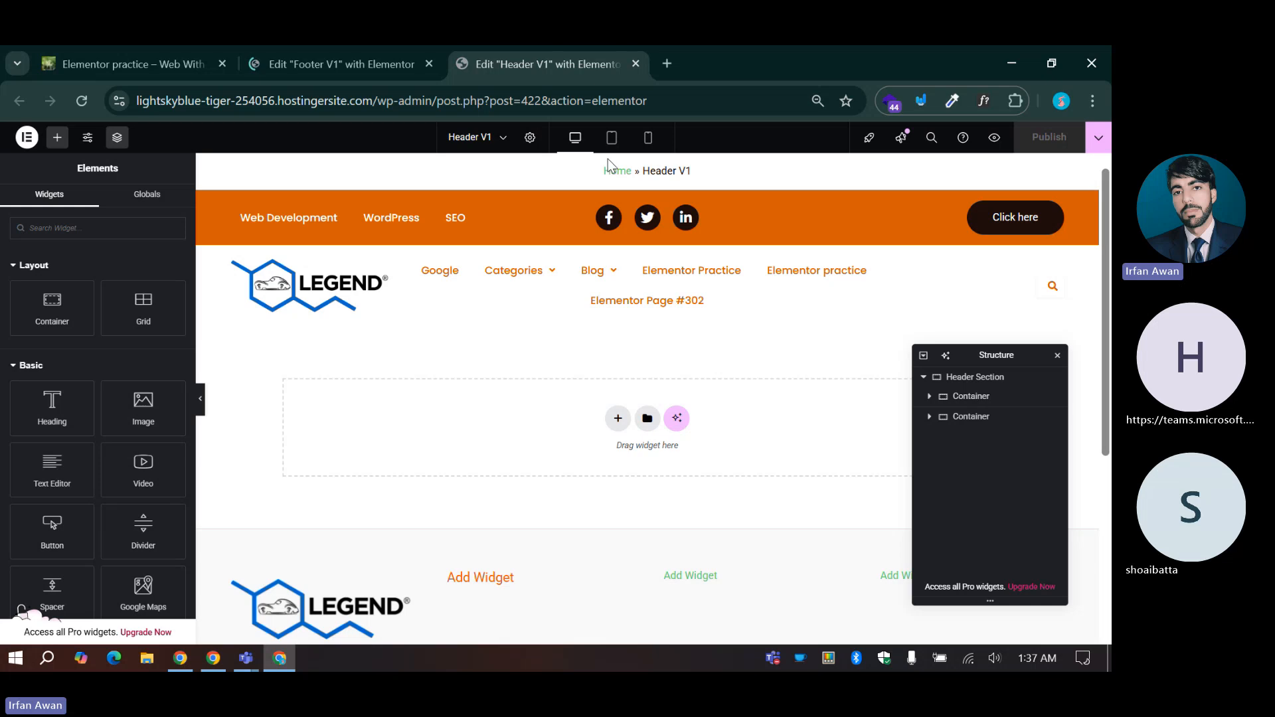
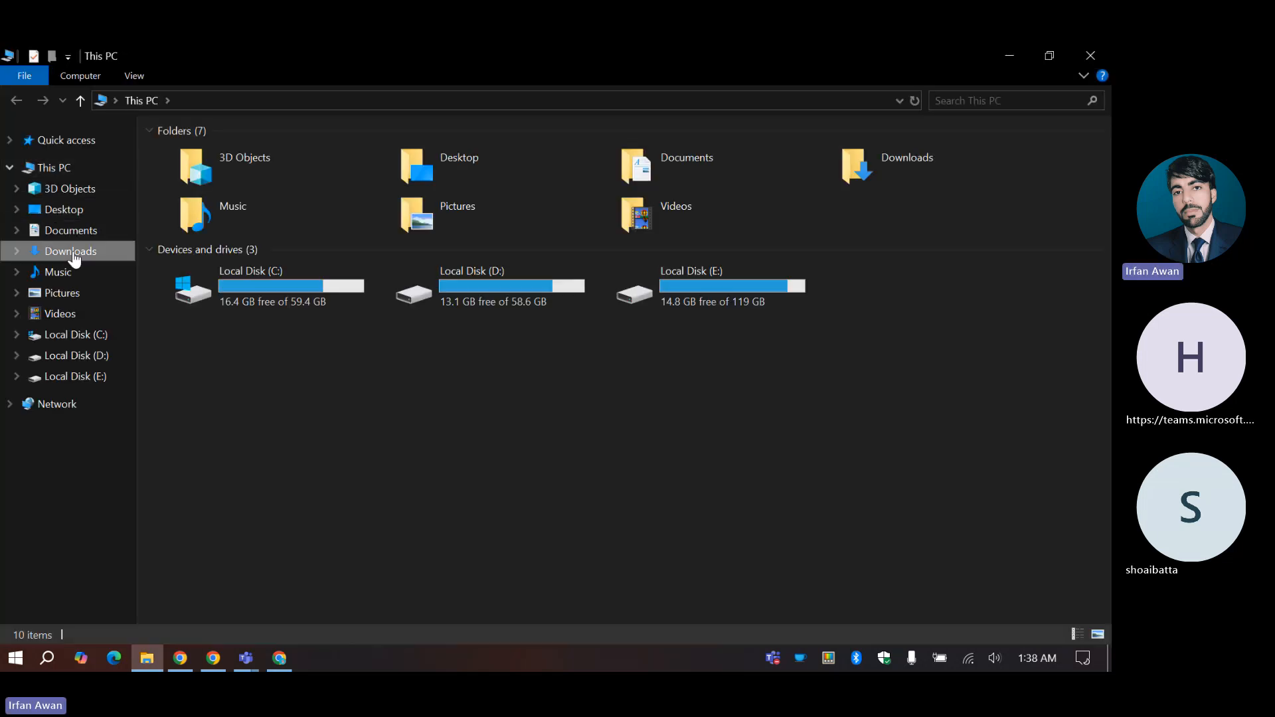
Step: In File Explorer, open the WhatsApp JPEG image from the Downloads folder with Photos, keeping it as the default app for .jpeg files
click(70, 251)
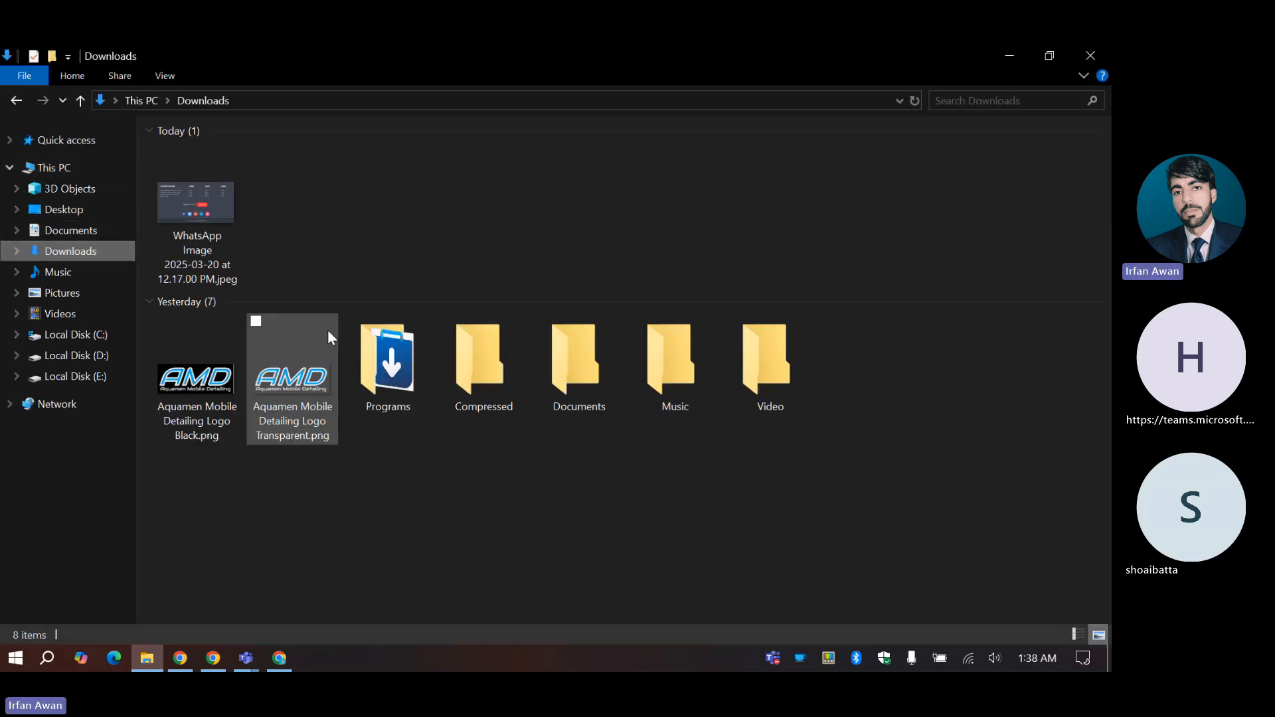
click(186, 233)
double_click(186, 233)
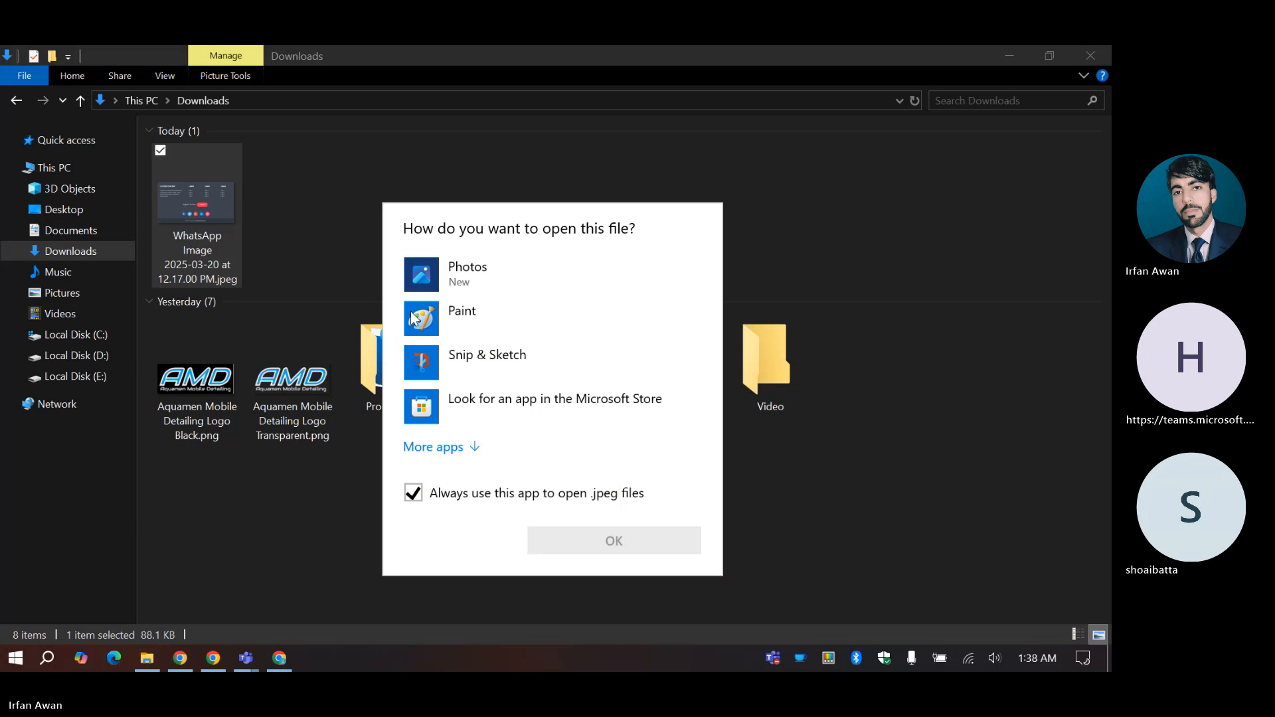
click(489, 277)
click(552, 541)
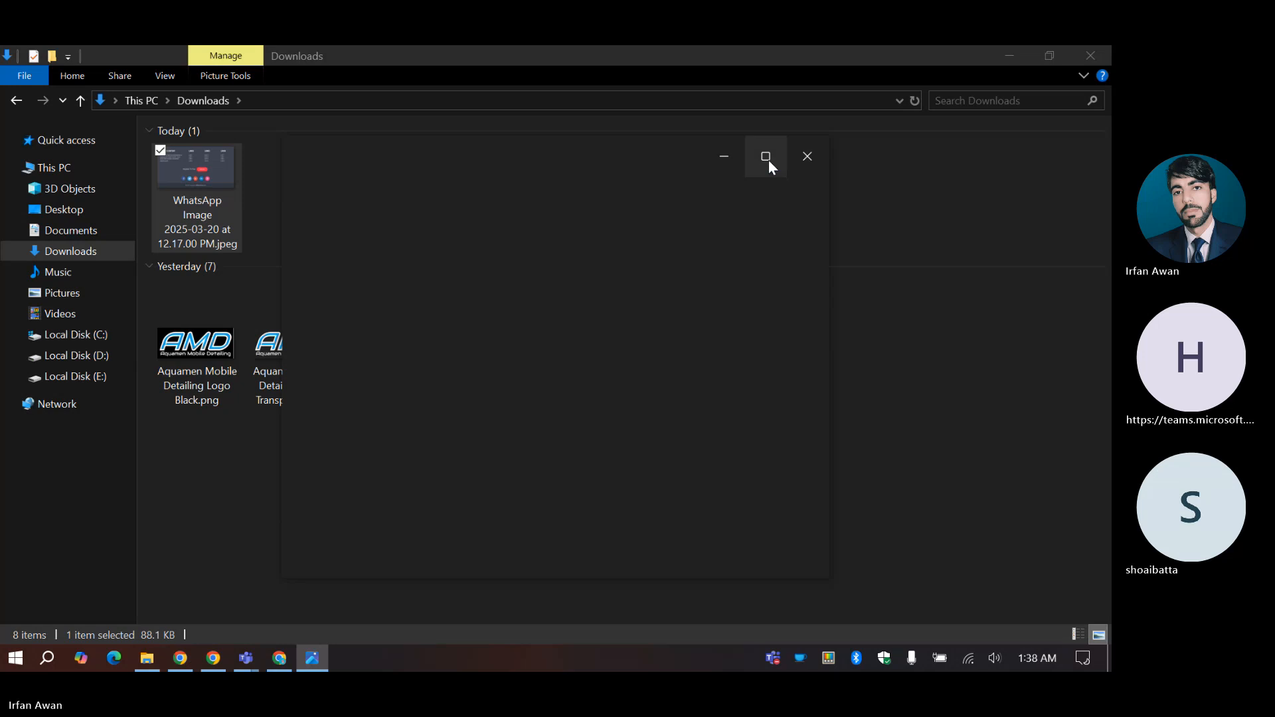
Step: Maximize the reference image, dismiss the promotional notices, and examine the footer's columns, sign-up row, social icons and copyright bar
click(767, 161)
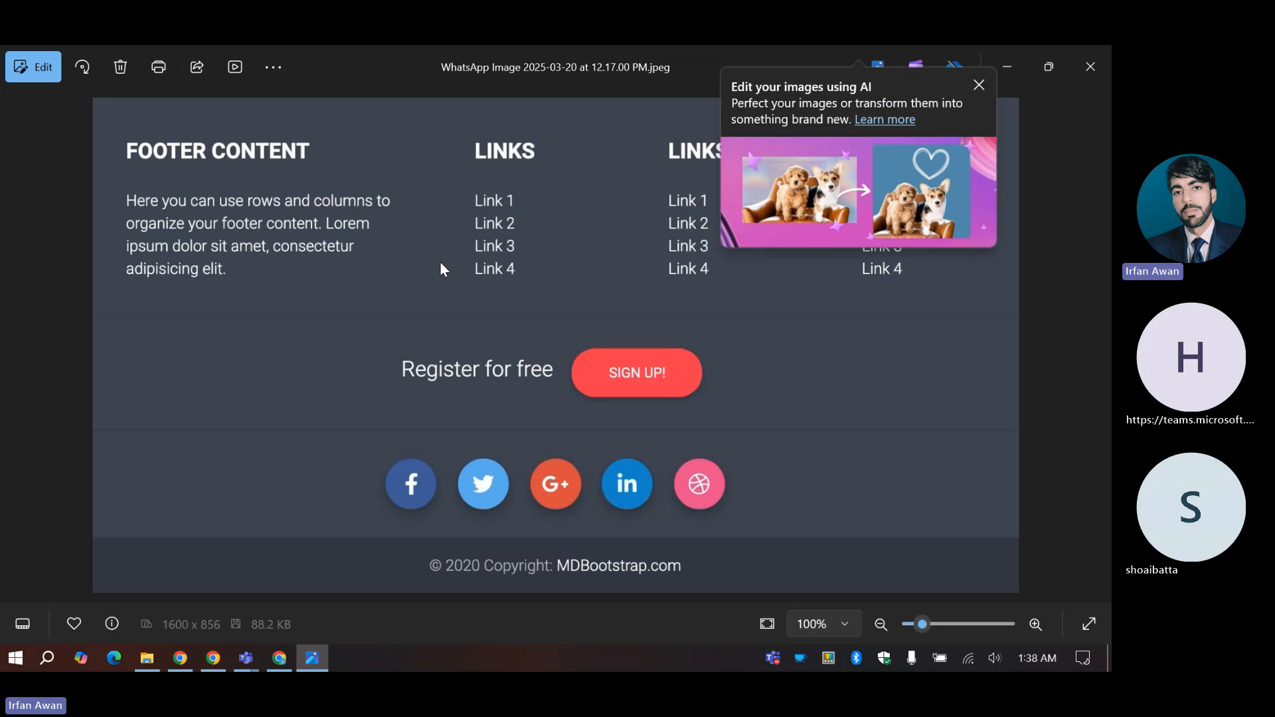
click(979, 85)
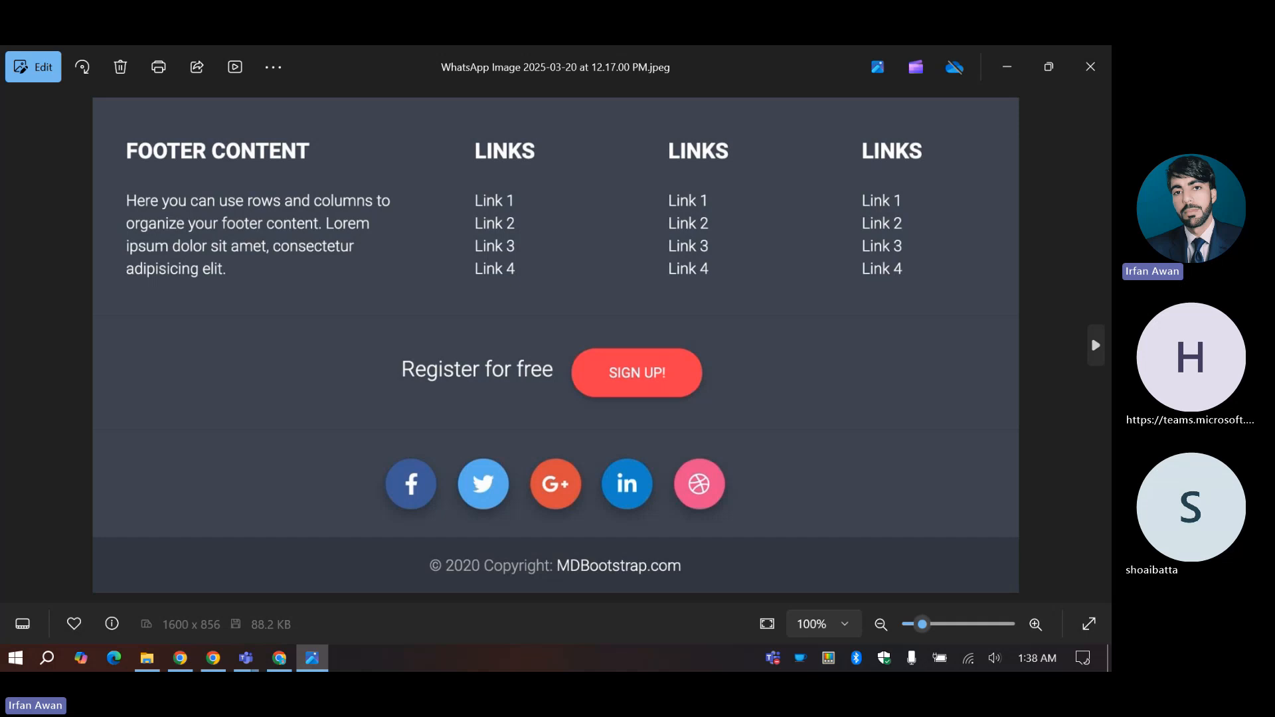
scroll(506, 297, up, 2)
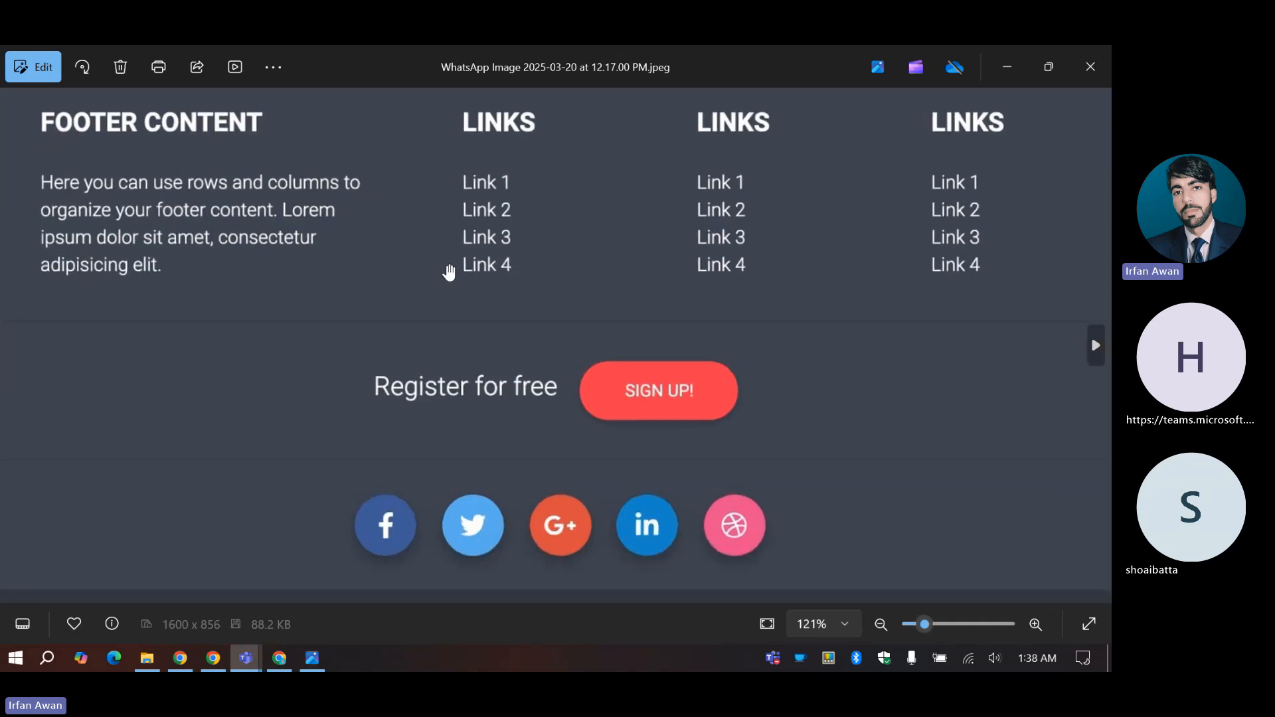
scroll(447, 270, down, 2)
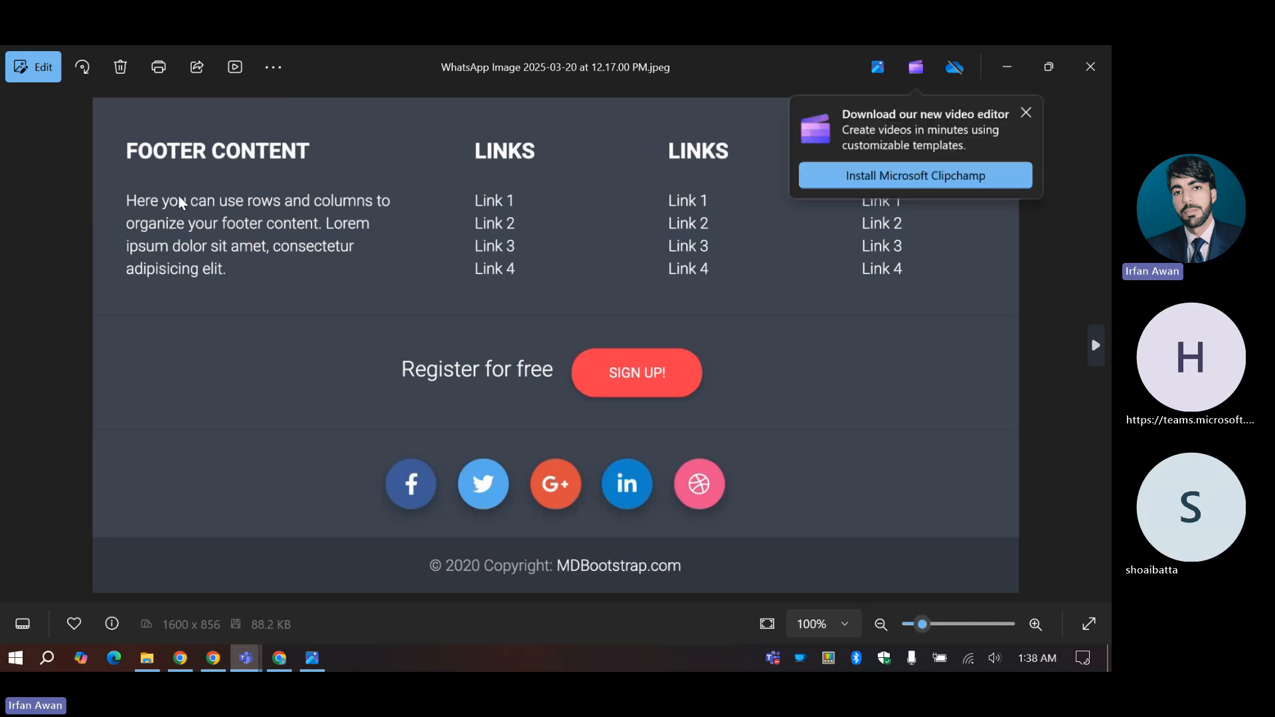
click(1038, 120)
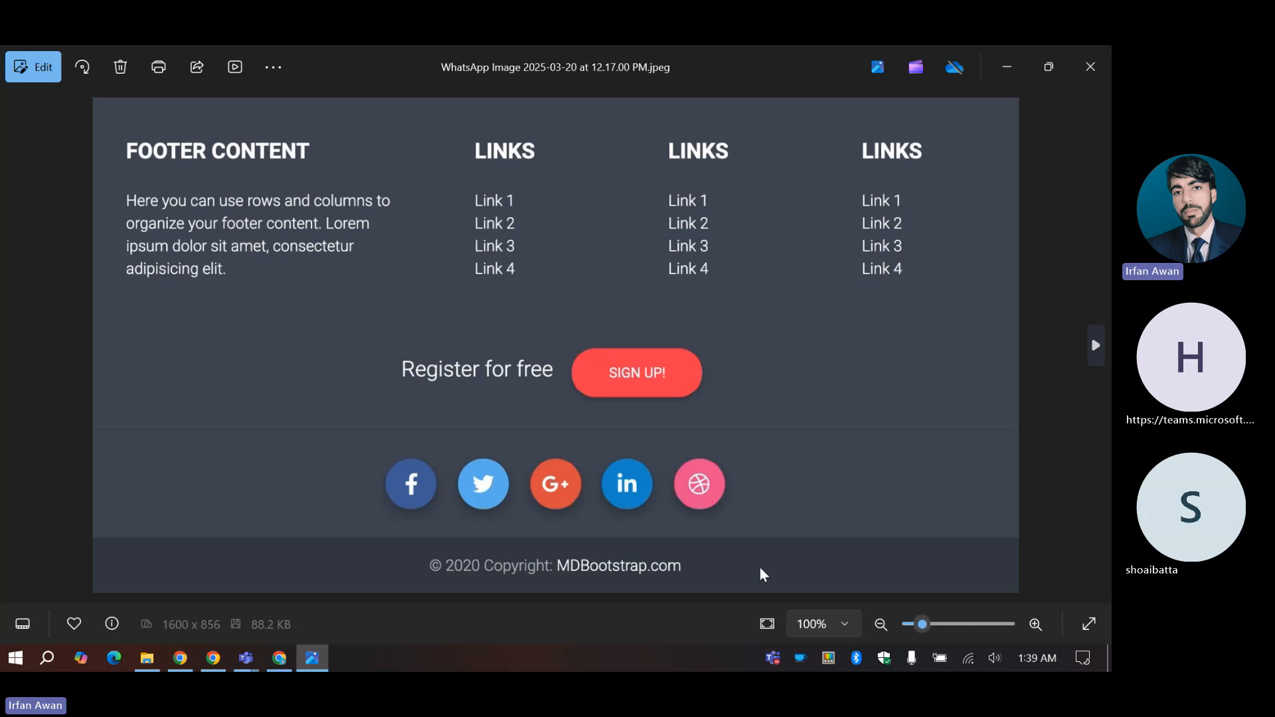
Step: Switch to Chrome, show the Footer V1 editor, dismiss its permalink notice, and reload the editor
click(280, 659)
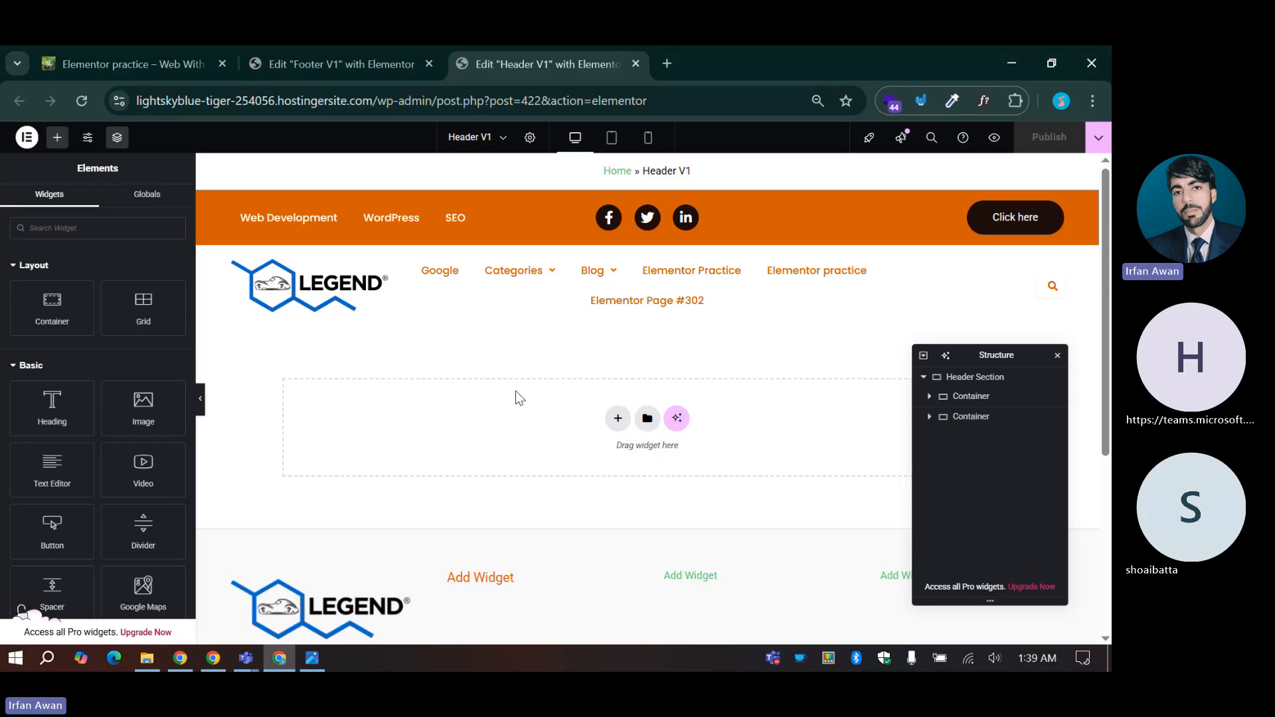
scroll(516, 391, down, 3)
scroll(571, 364, up, 3)
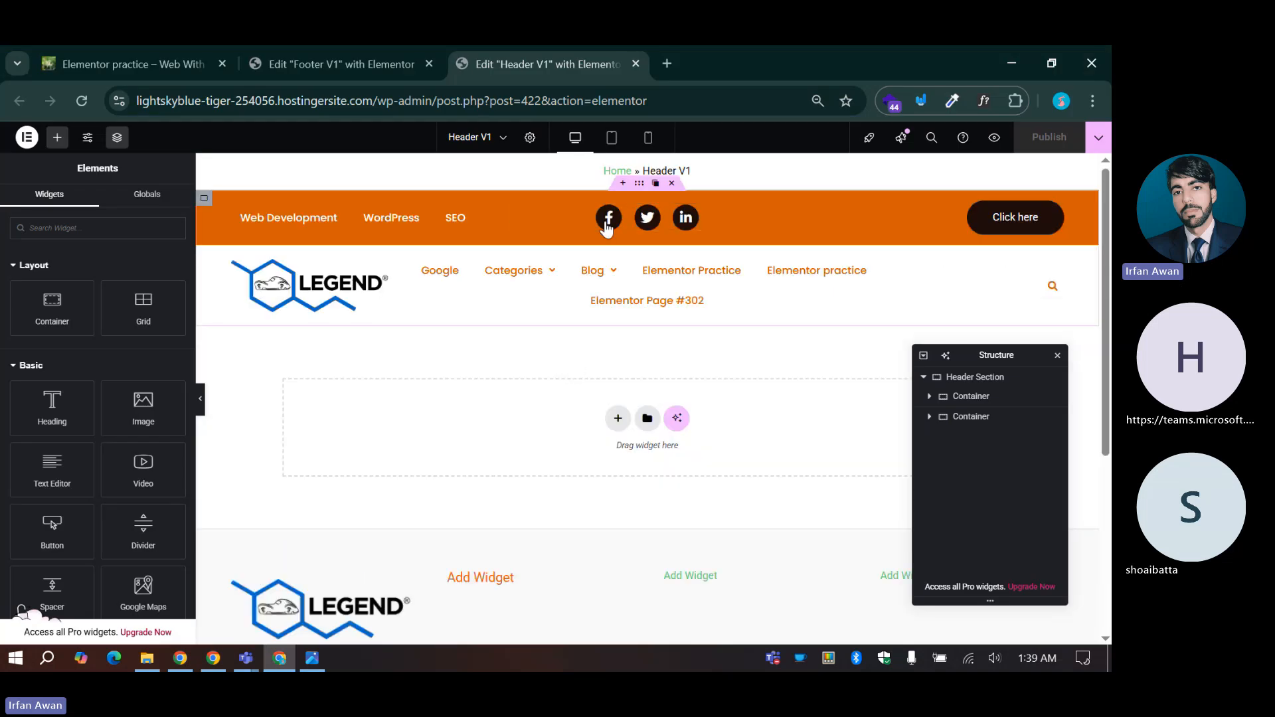
click(341, 65)
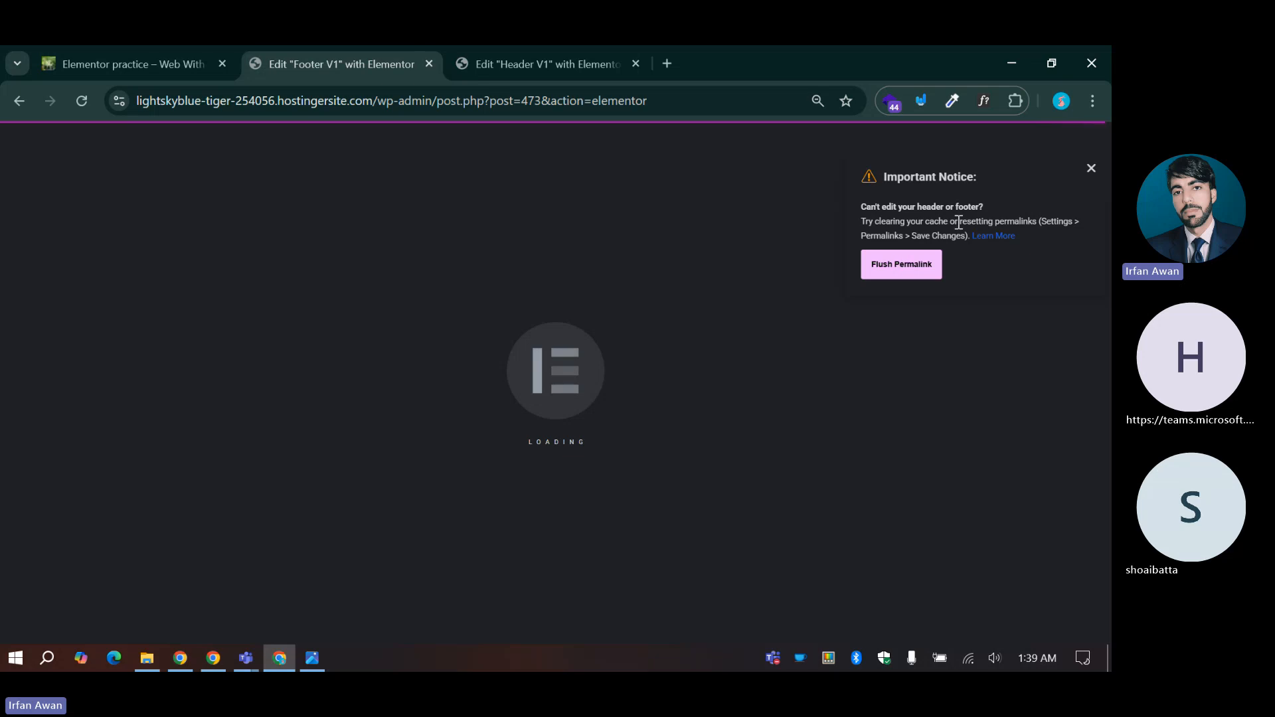
click(1091, 169)
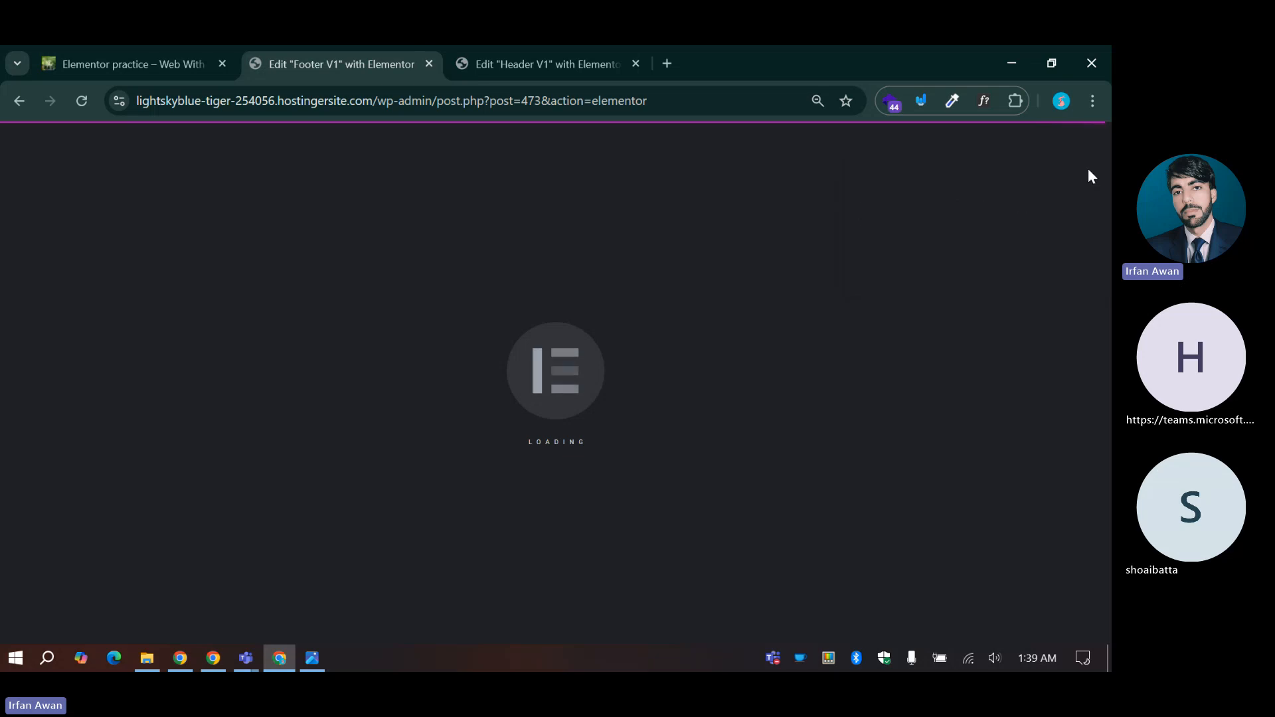
click(81, 101)
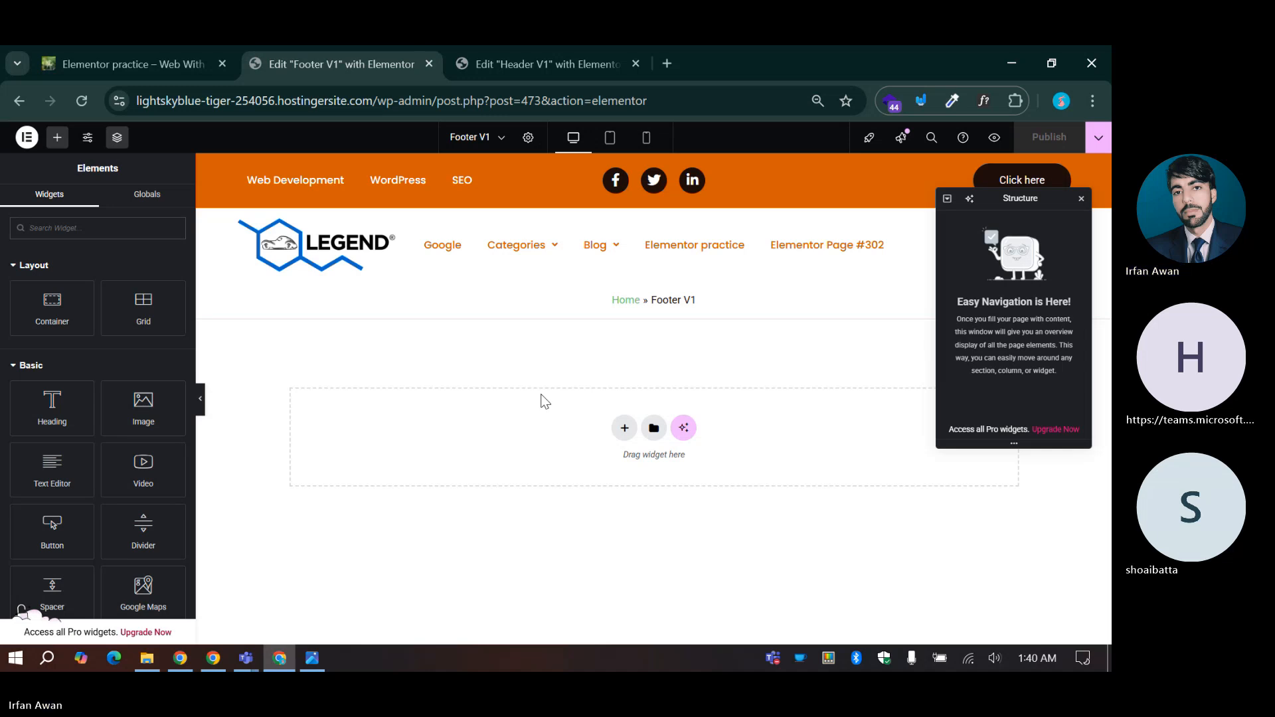
Step: Add a single-column Flexbox container with downward direction to the empty Footer V1 canvas
click(483, 135)
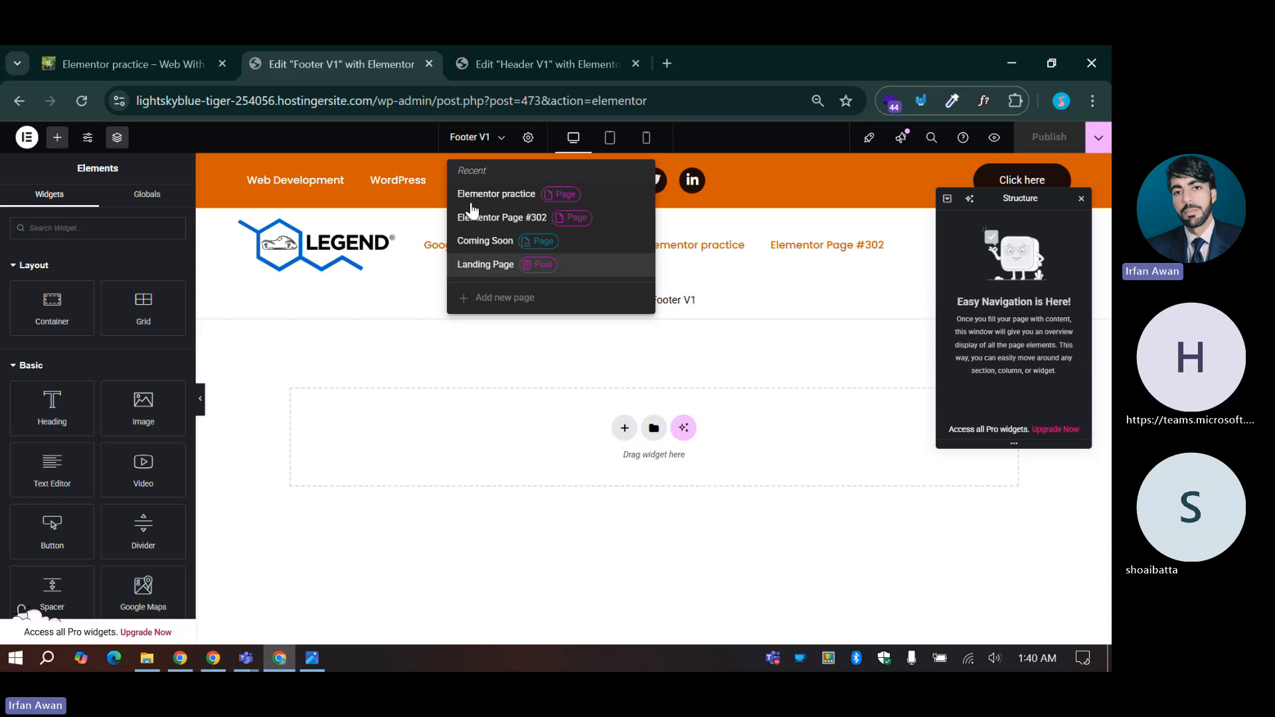
click(487, 450)
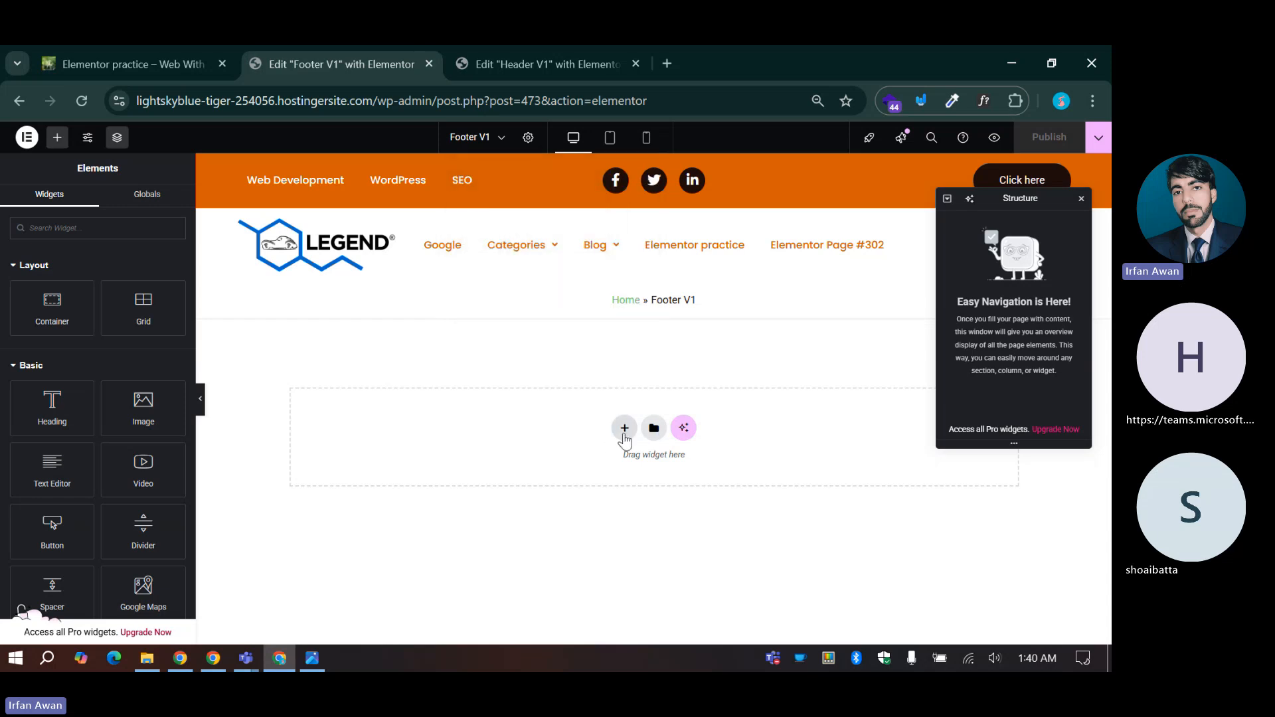
click(624, 428)
click(599, 470)
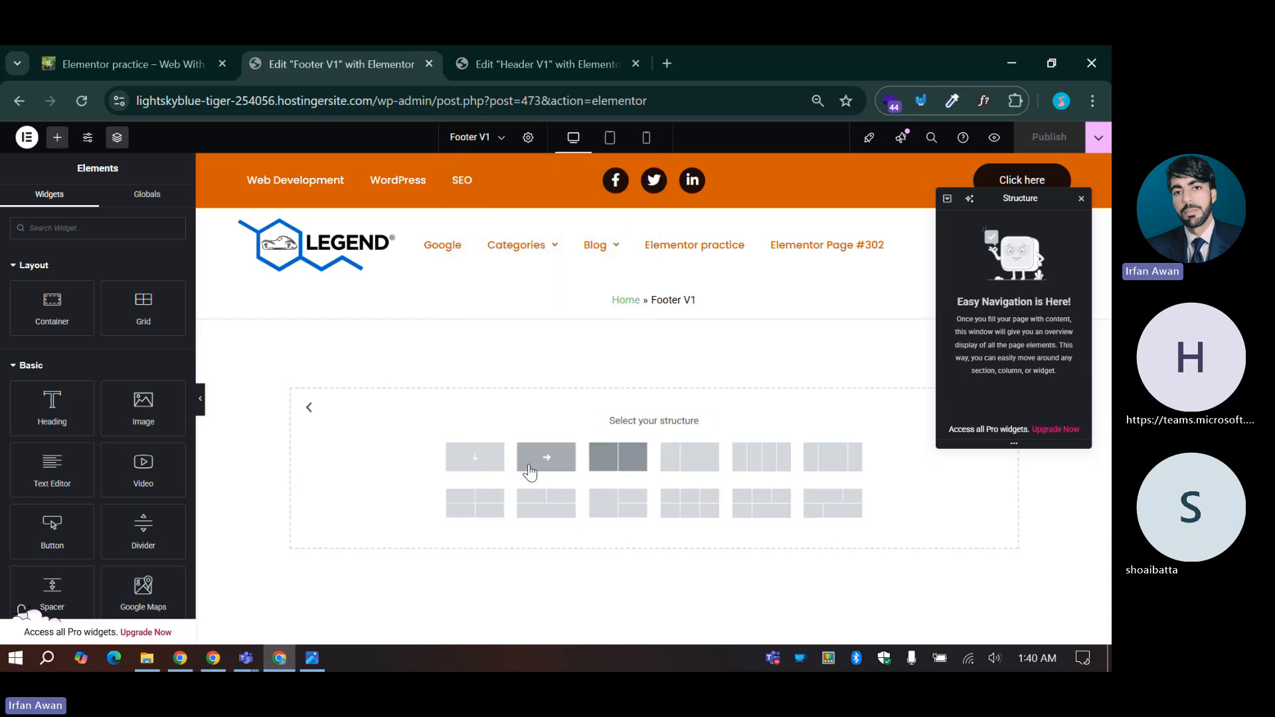
click(490, 467)
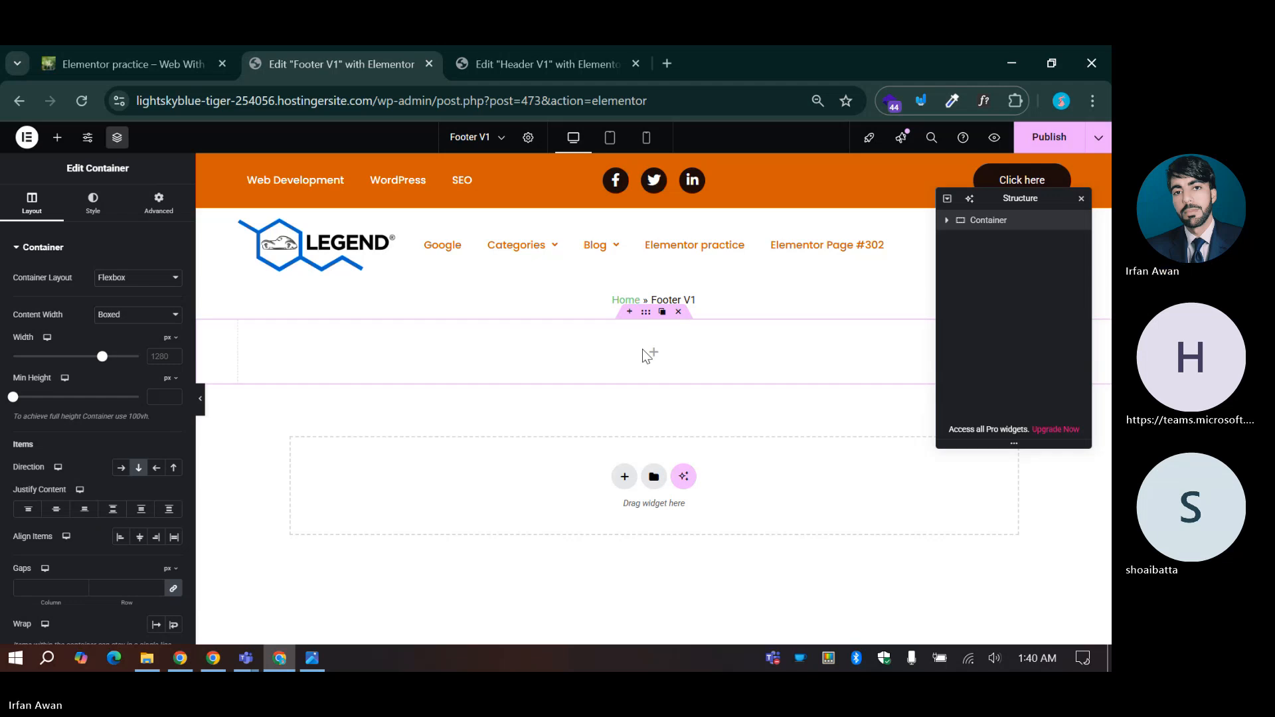
Step: In the Header V1 editor, check the Header Section container's additional options and its available HTML tags, keeping header selected
key(ctrl+Tab)
click(639, 189)
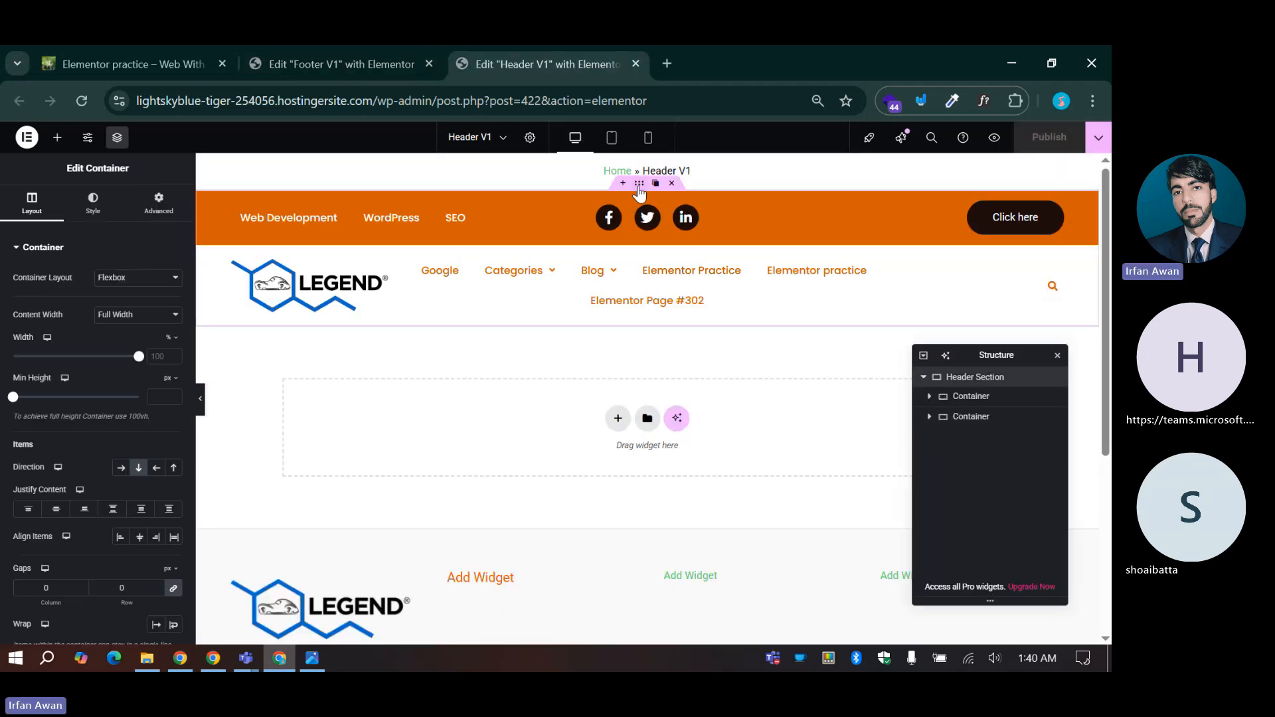
scroll(114, 242, down, 2)
click(90, 549)
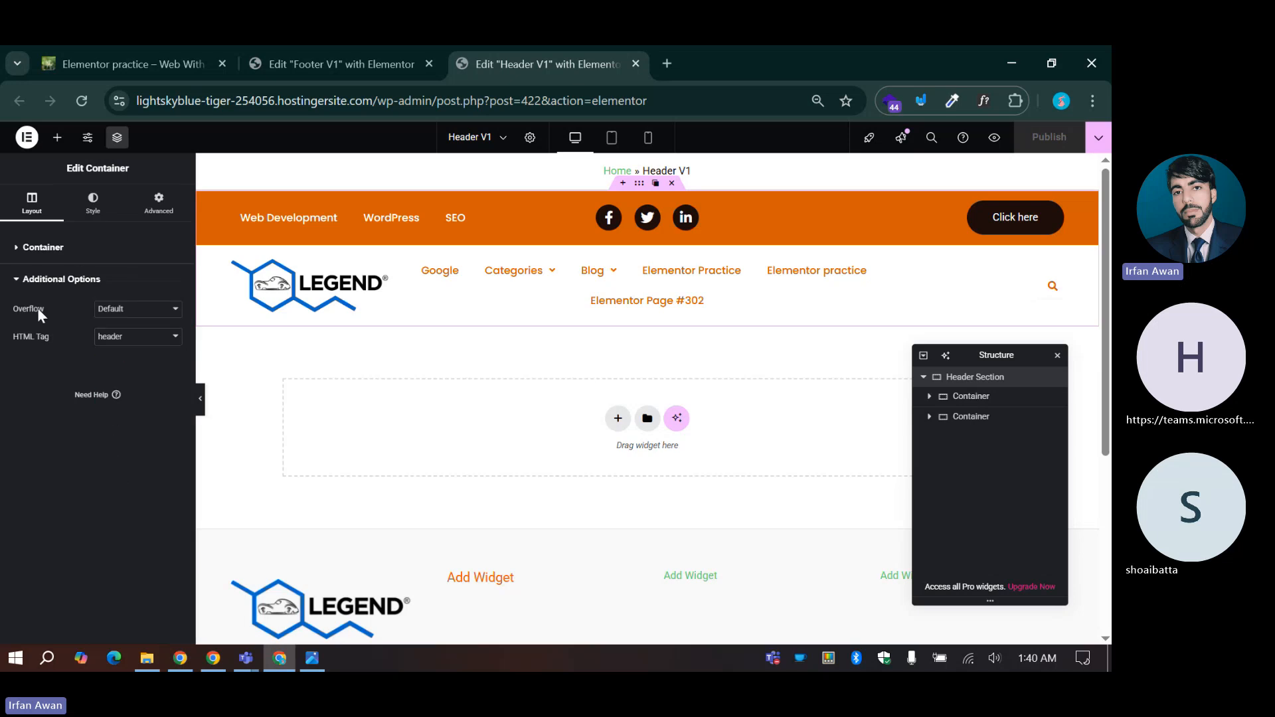
click(32, 278)
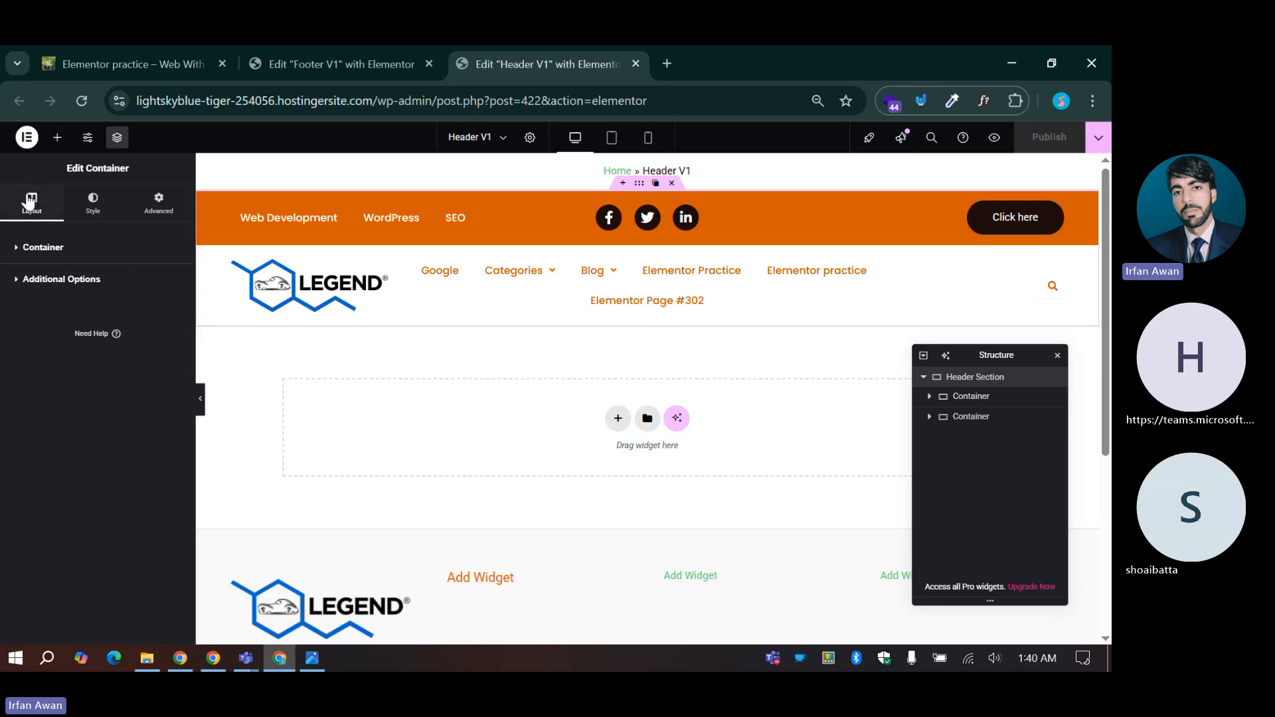
click(34, 280)
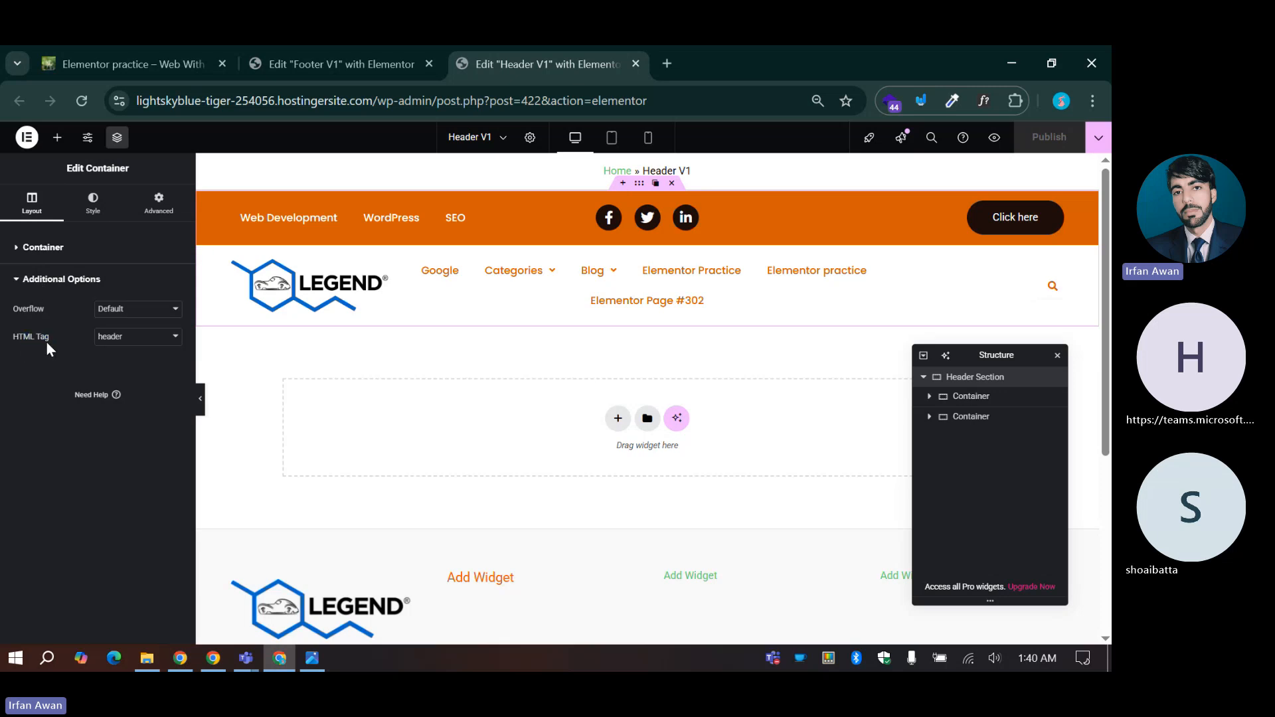
click(110, 338)
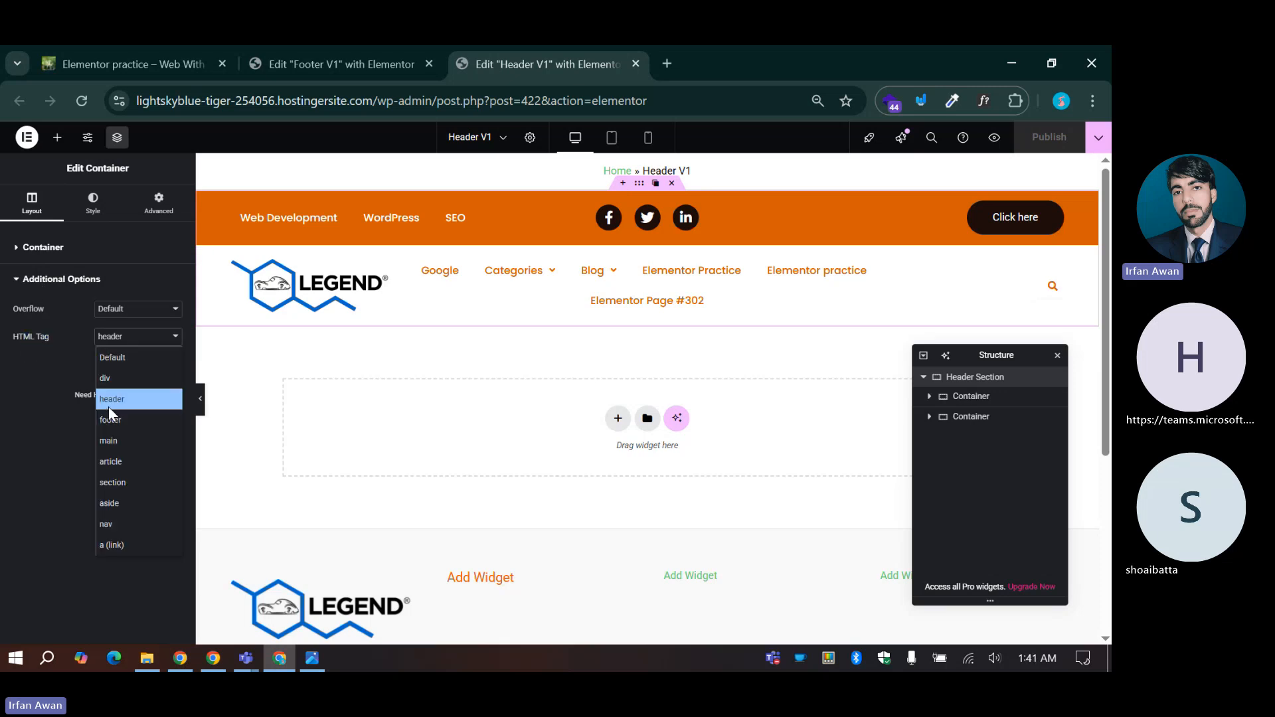
click(109, 402)
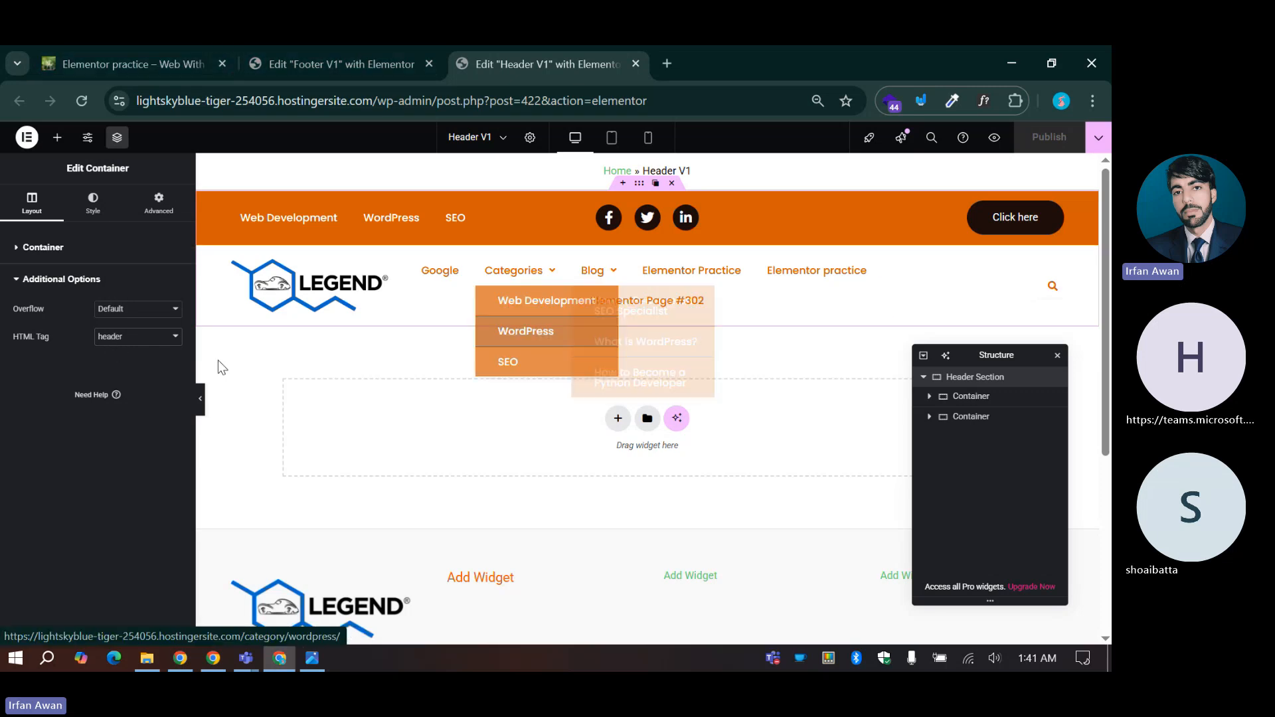
Step: Set the Header Section container's HTML tag to Default and publish the Header V1 template
click(143, 337)
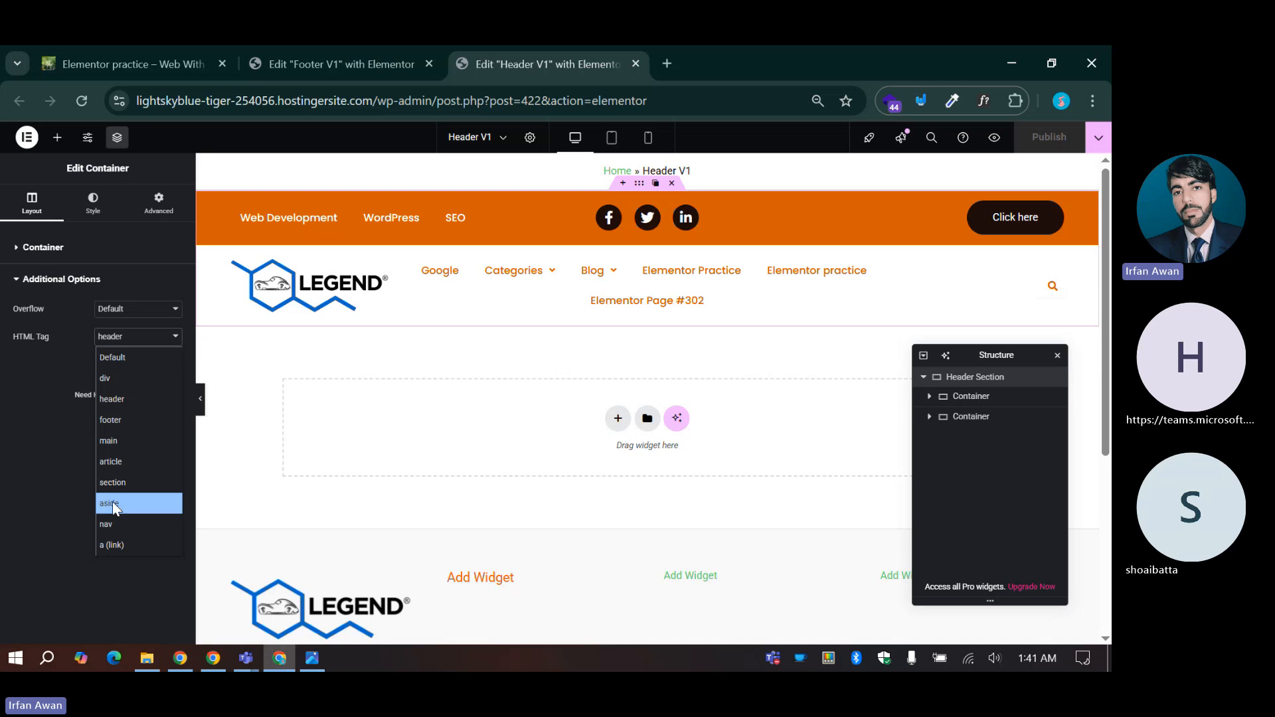
click(111, 340)
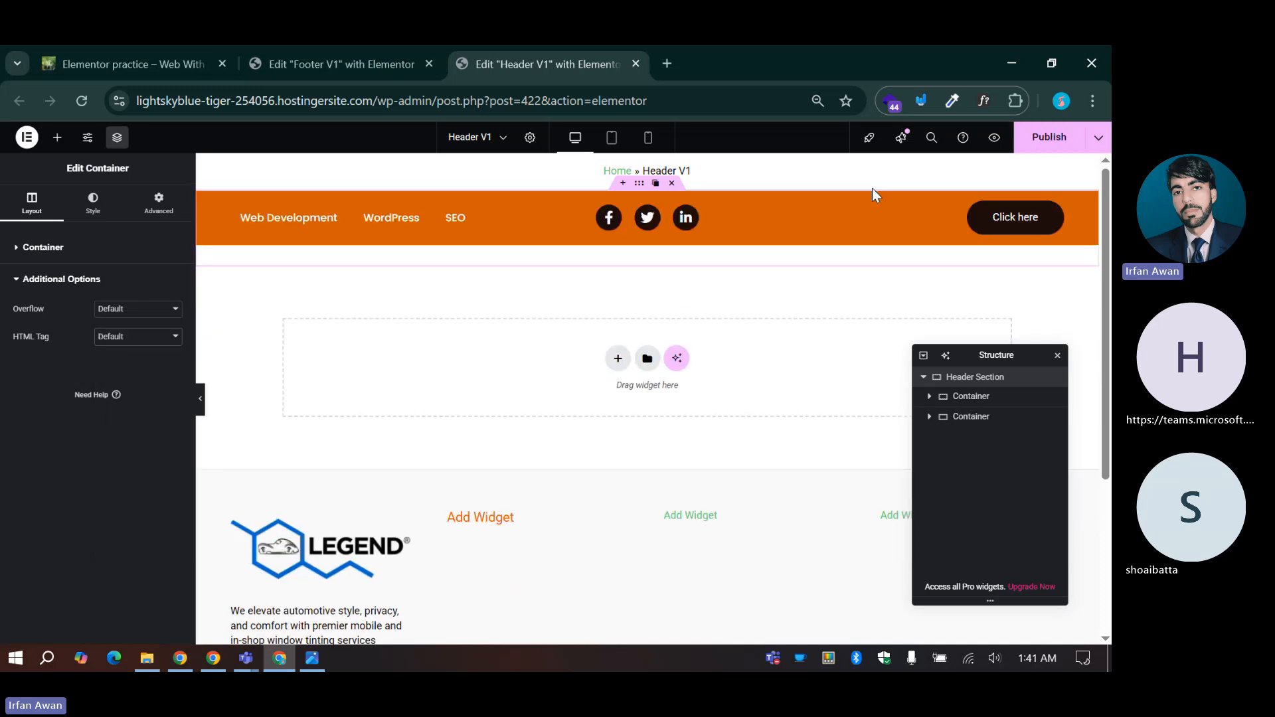
click(1037, 134)
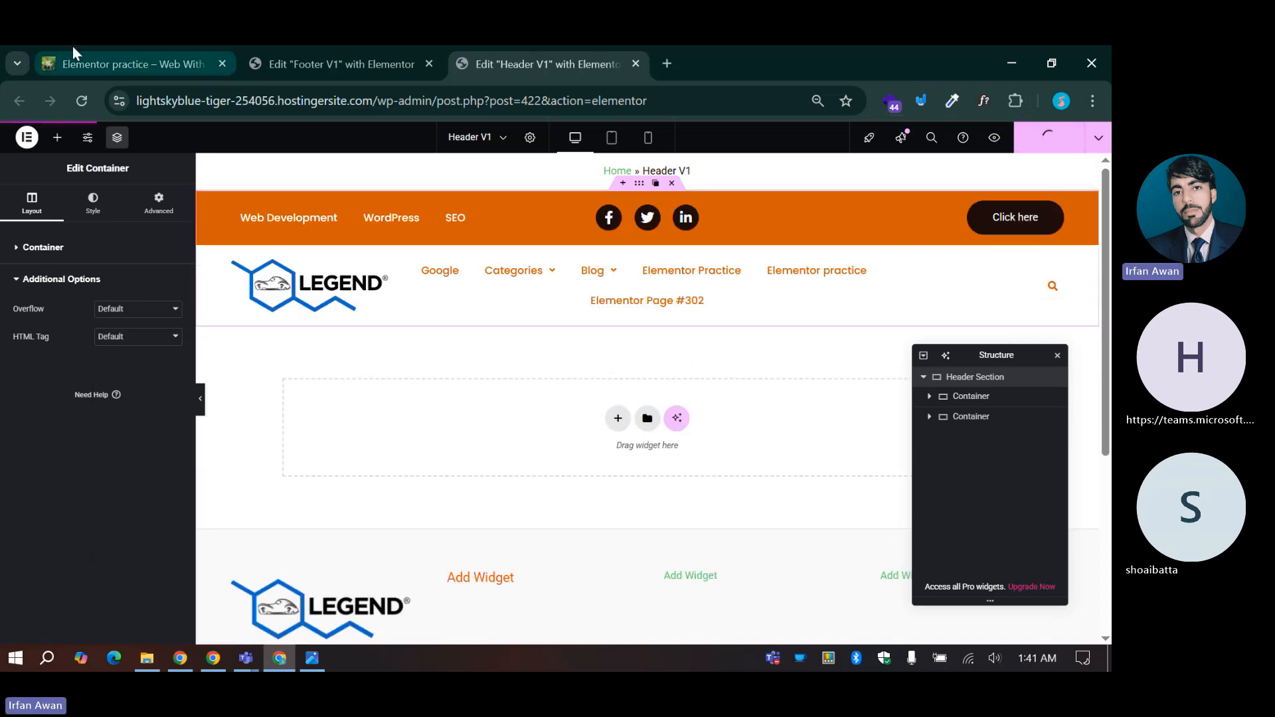
Step: Show the live Elementor practice page, reload it, and look over its header and content
click(139, 50)
click(528, 53)
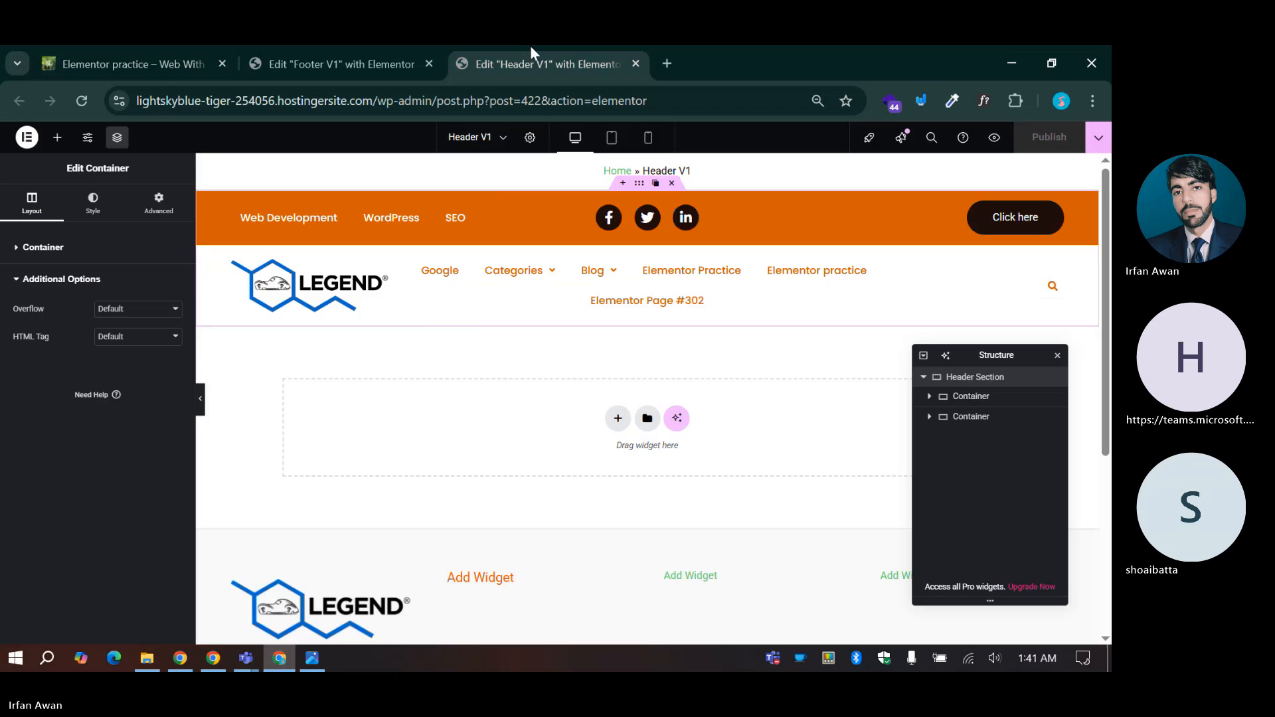
click(141, 53)
right_click(64, 142)
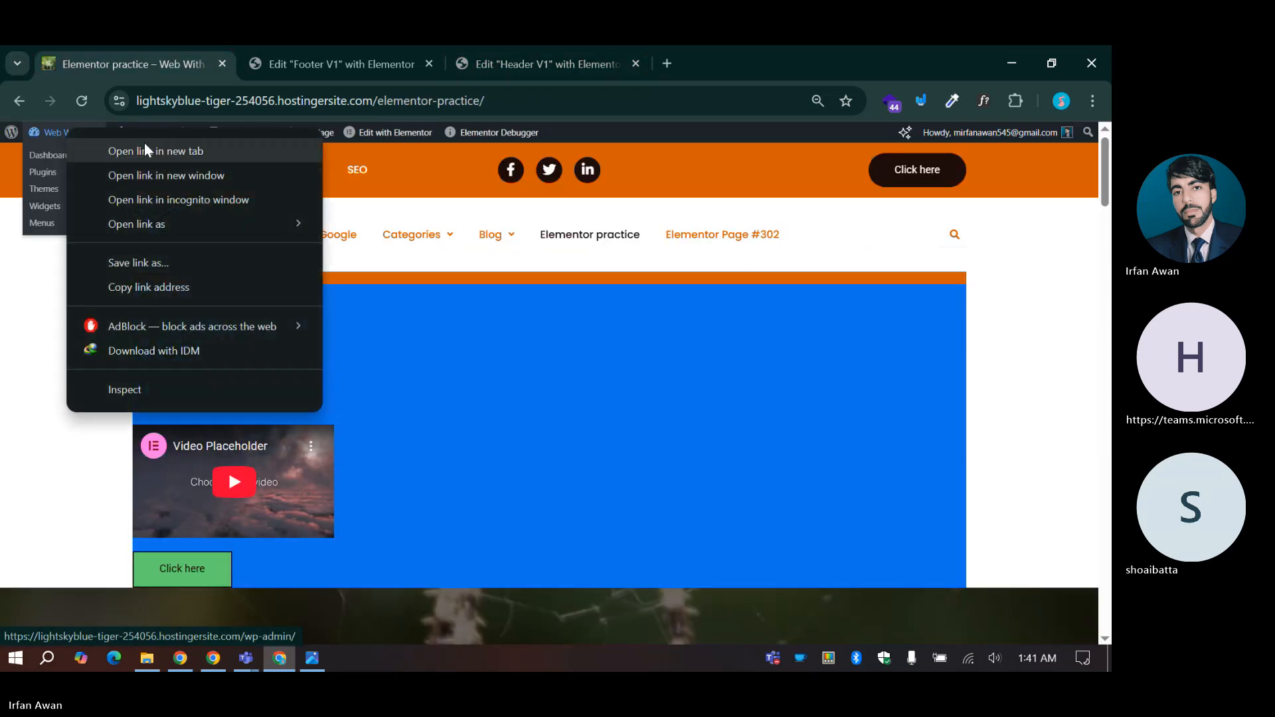
click(14, 348)
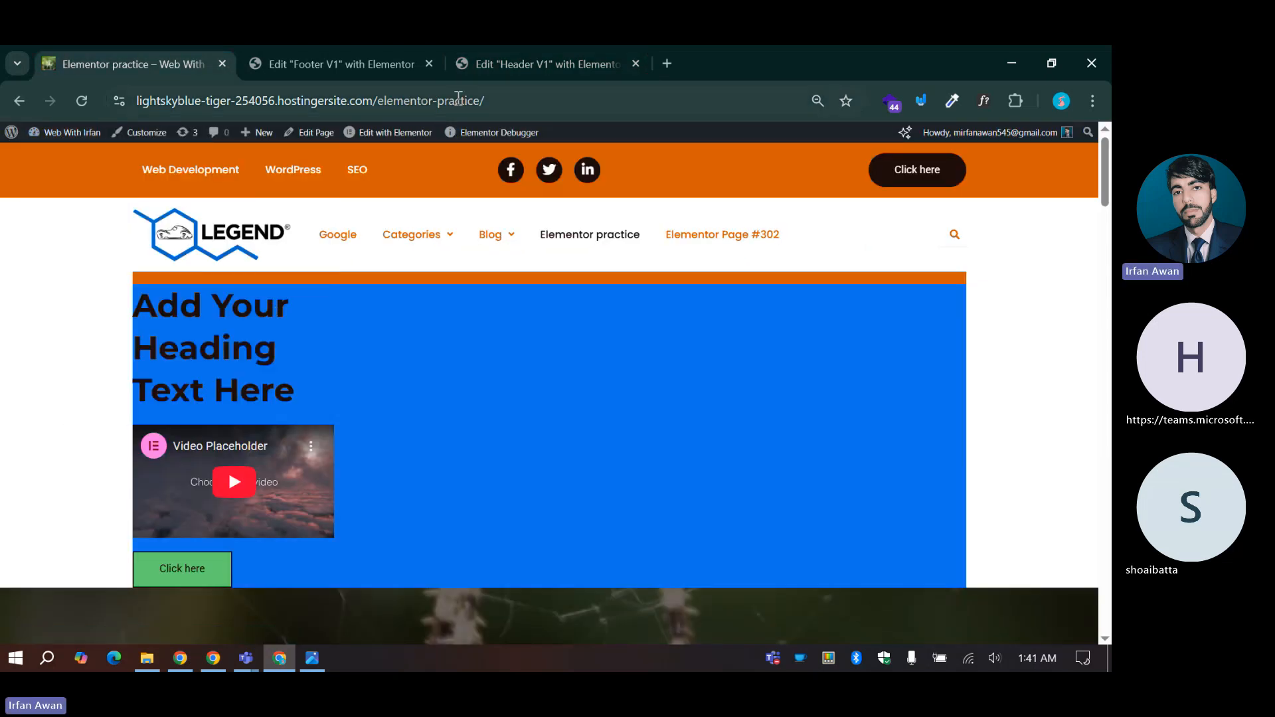
key(F5)
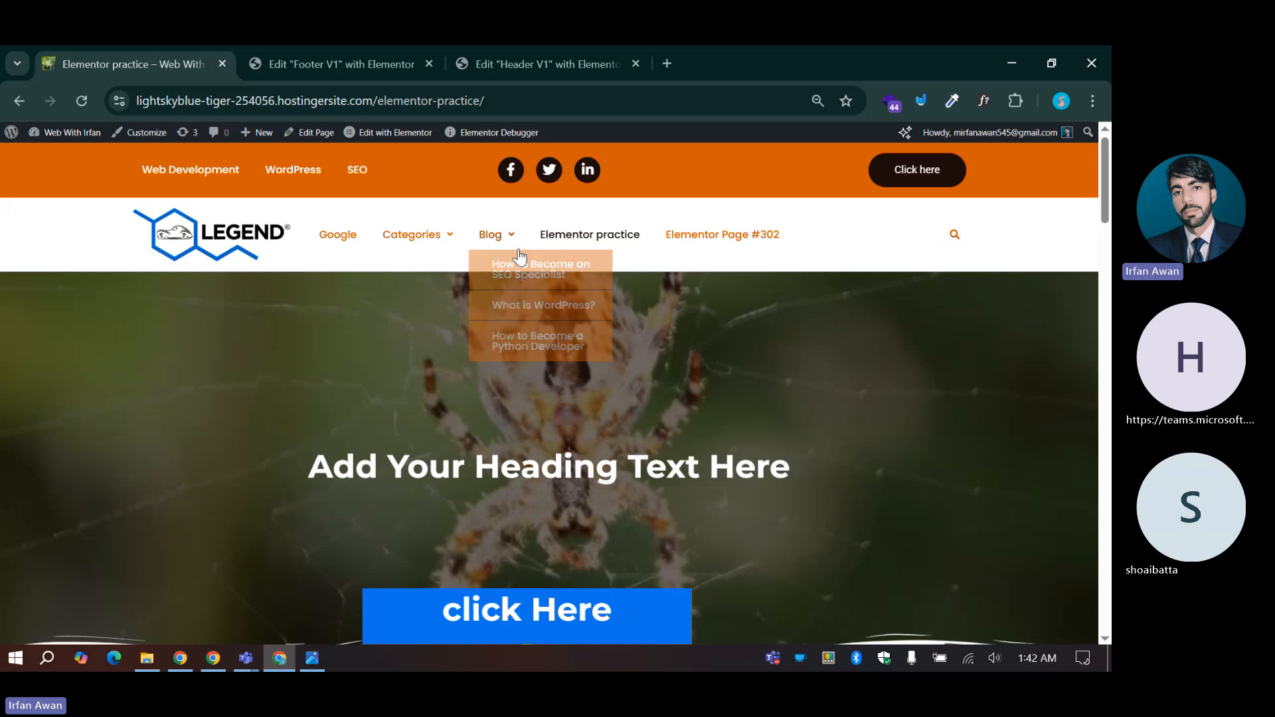
scroll(575, 455, down, 8)
scroll(618, 461, up, 10)
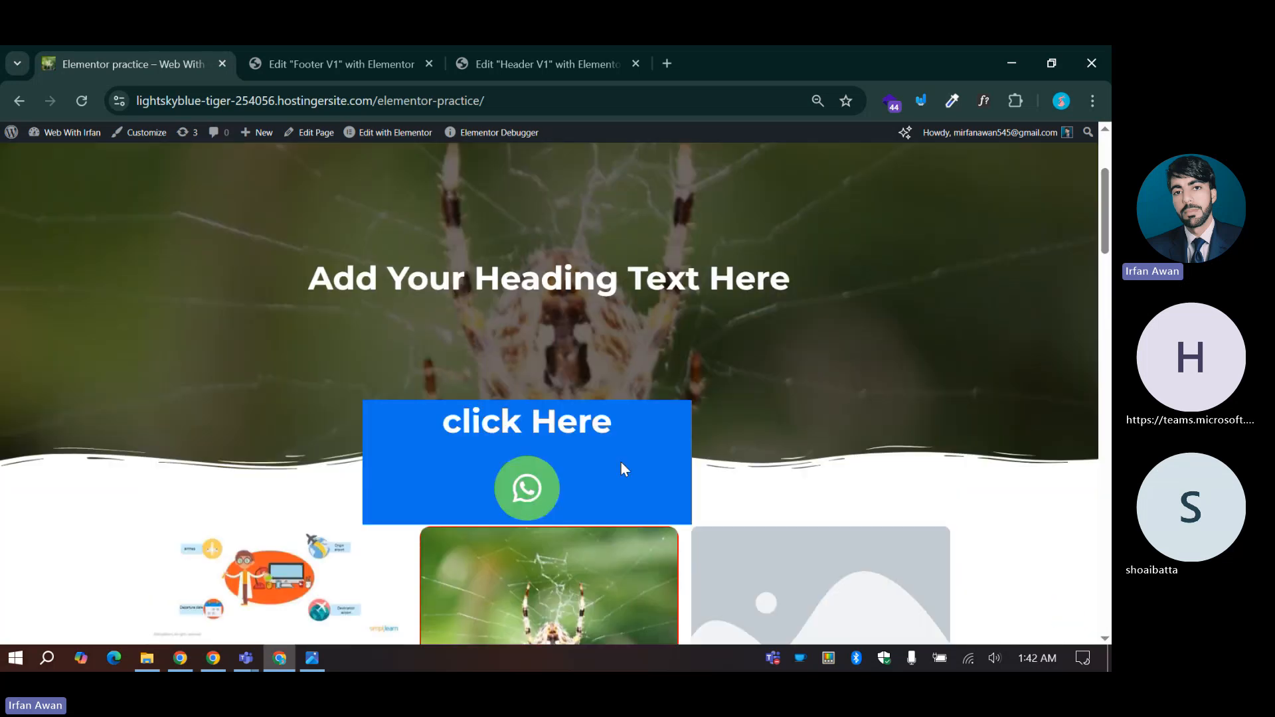
Step: Inspect the live page's header in DevTools and examine the masthead header element and its nested containers
right_click(603, 253)
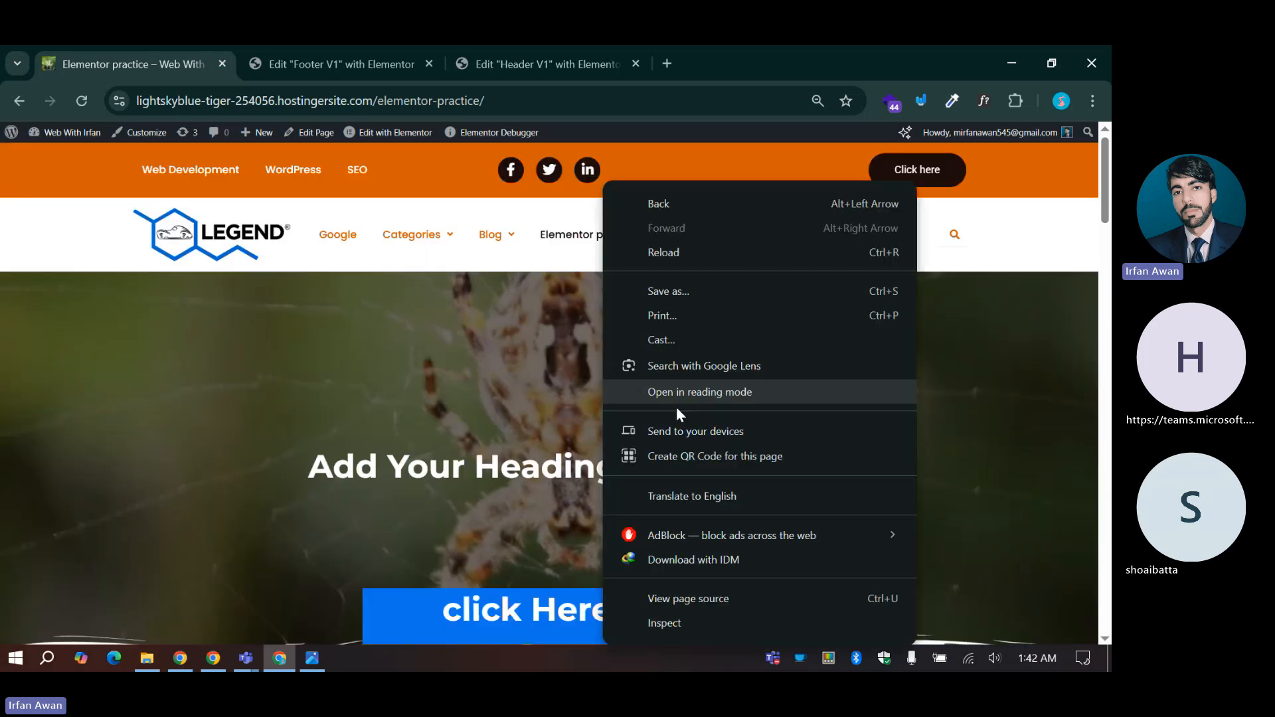
click(684, 620)
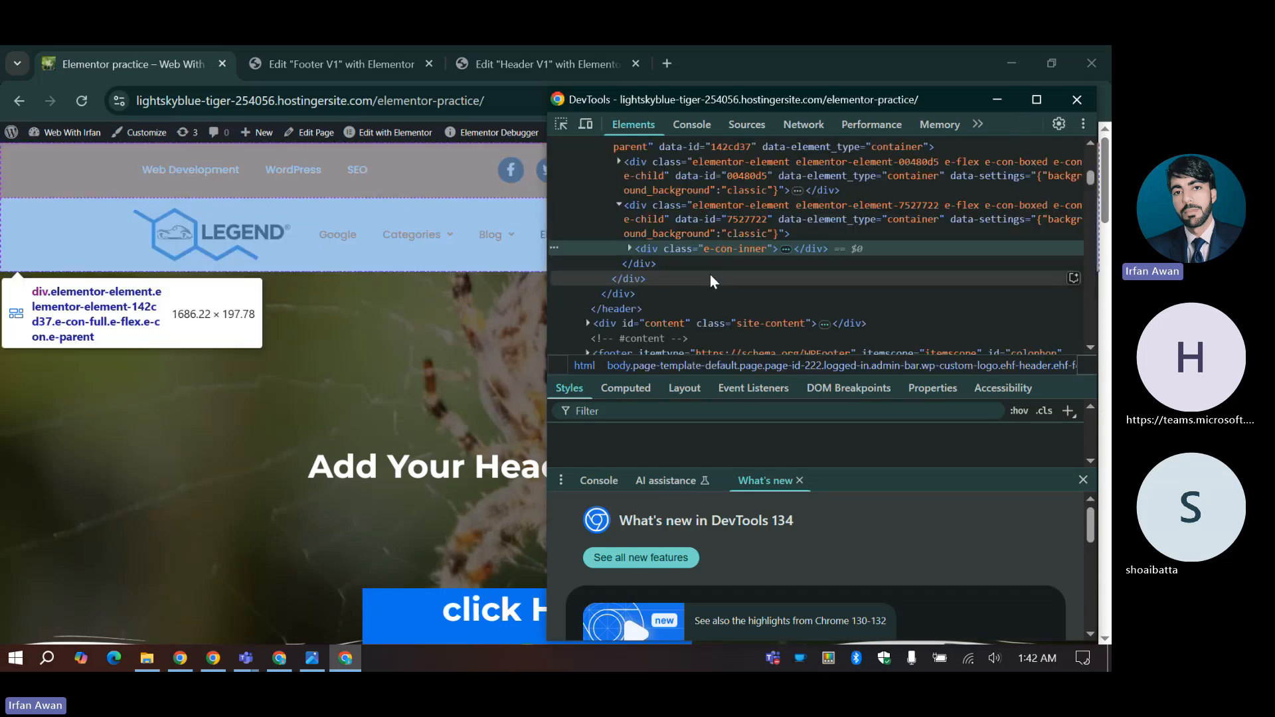
scroll(710, 274, up, 5)
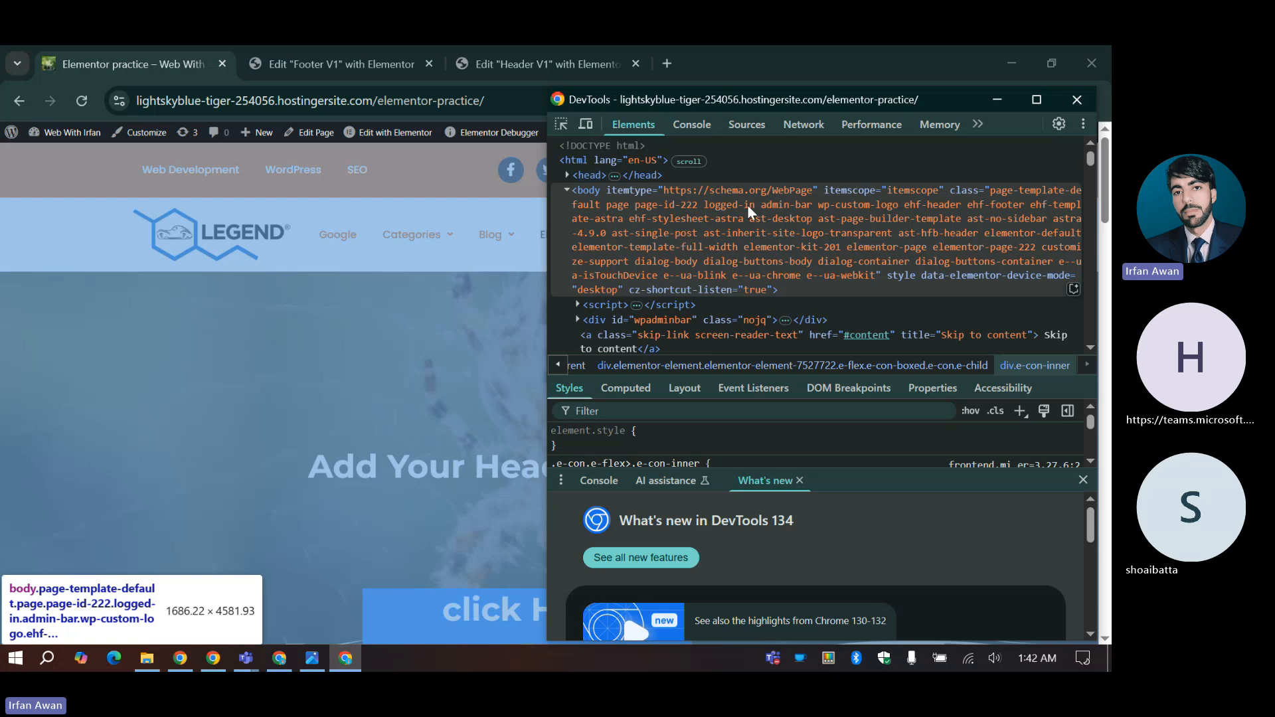
scroll(656, 255, down, 3)
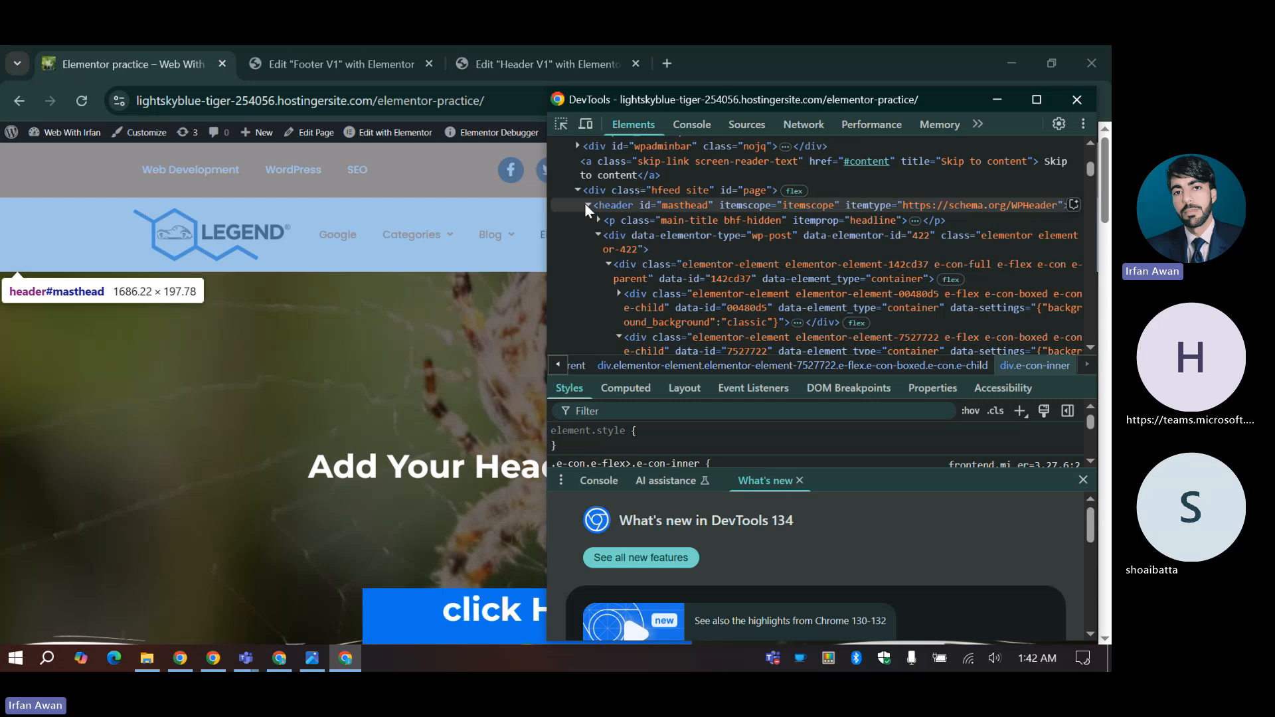
click(587, 204)
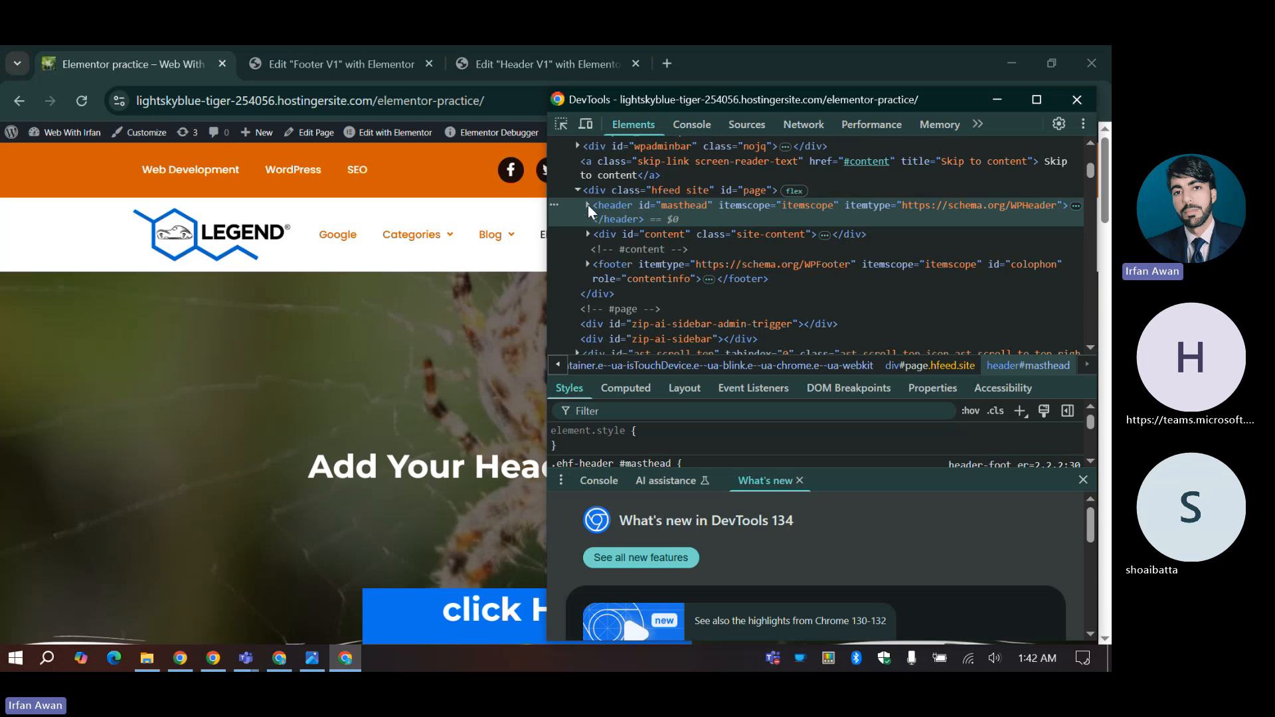
click(588, 204)
scroll(615, 232, down, 2)
Step: Return to the Header V1 editor and set the Header Section container's HTML tag to header
click(514, 46)
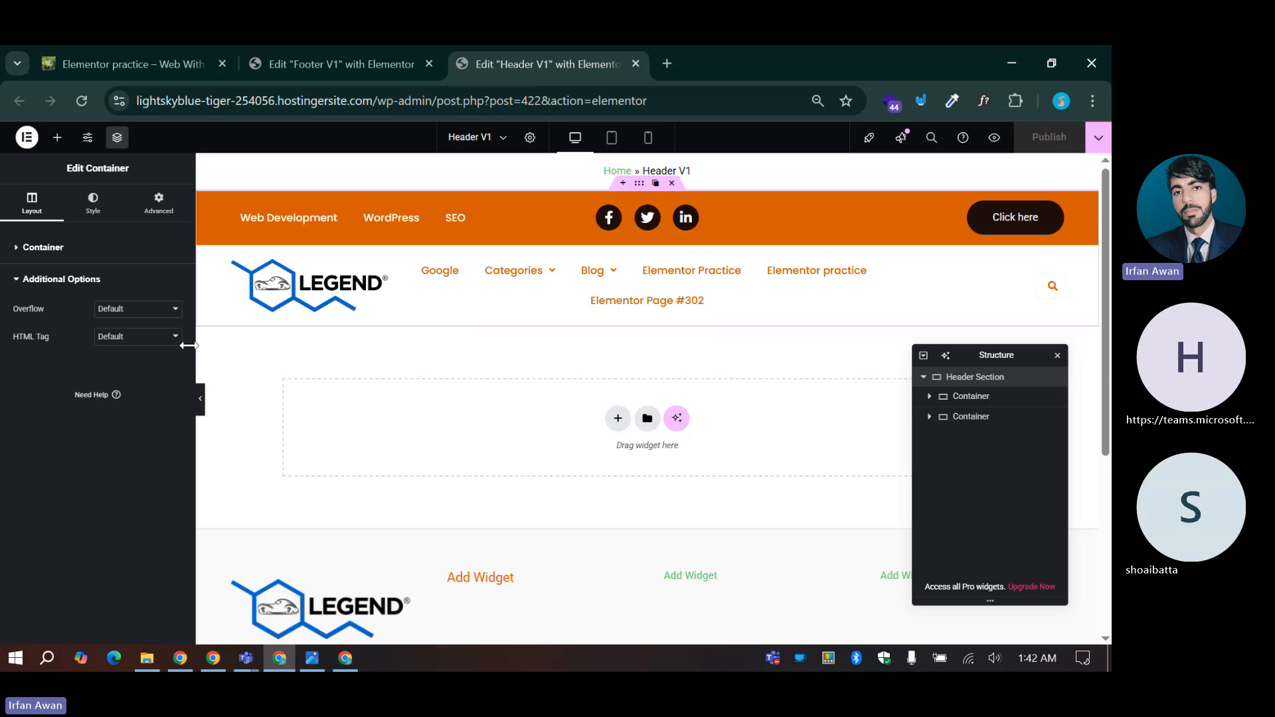
click(138, 336)
click(133, 401)
click(285, 58)
click(549, 62)
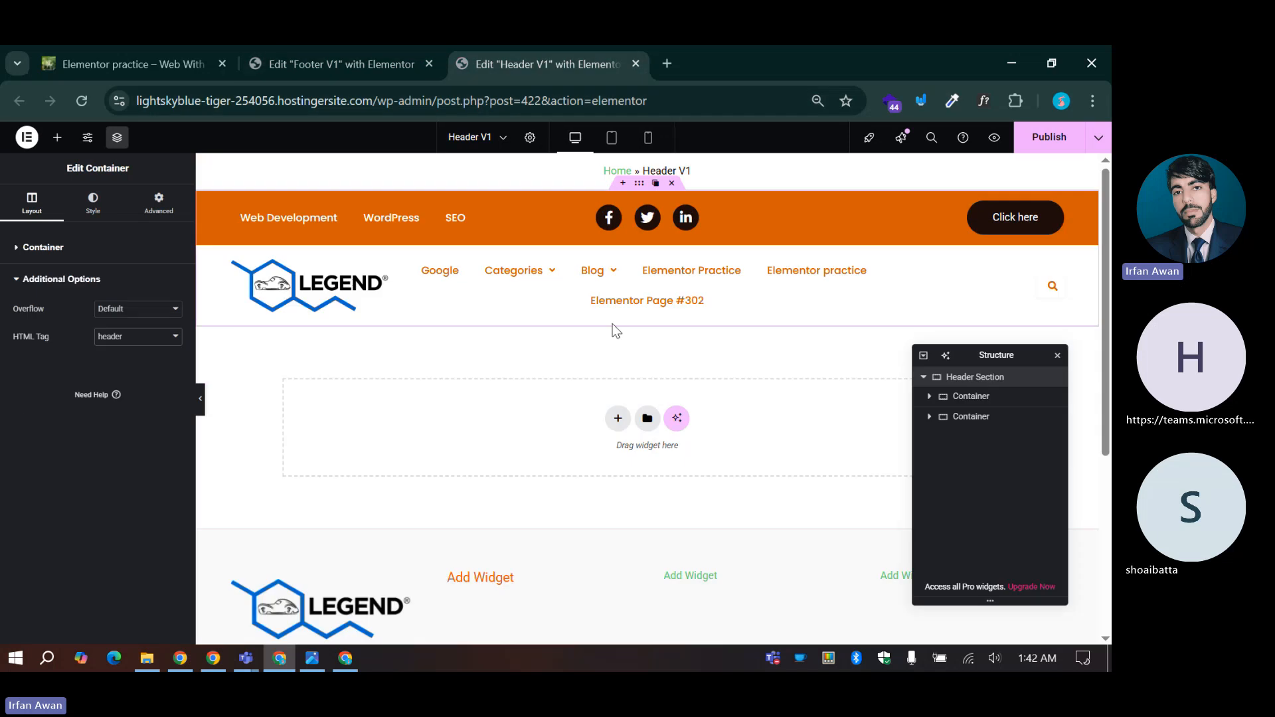
Step: Publish the Header V1 template, return to the Footer V1 editor, and set its container's HTML tag to footer
click(1055, 141)
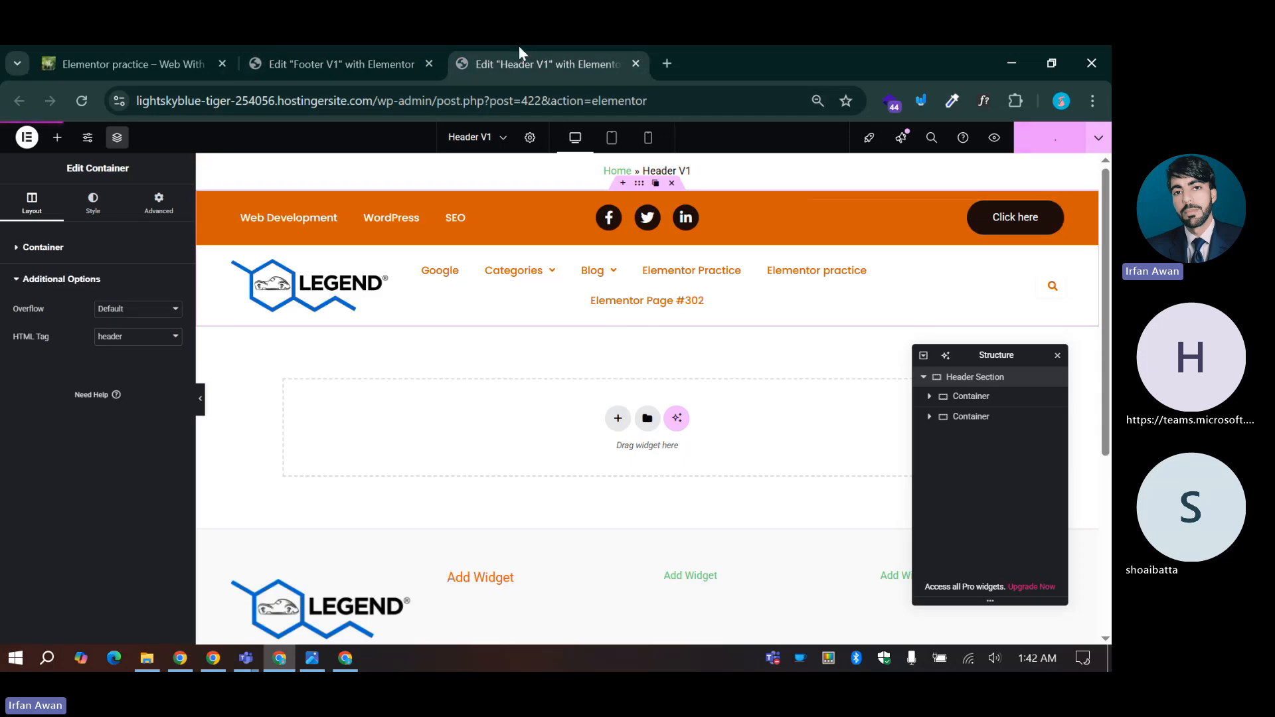
click(289, 57)
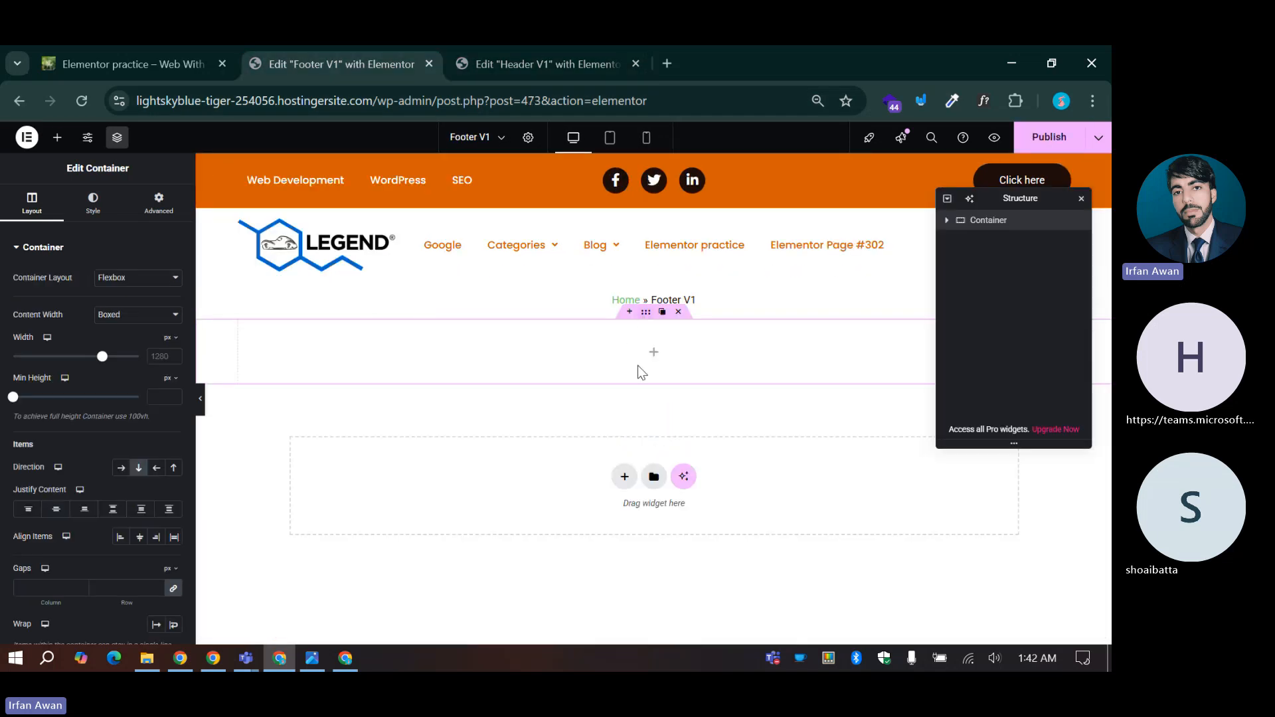
scroll(89, 400, down, 3)
click(47, 559)
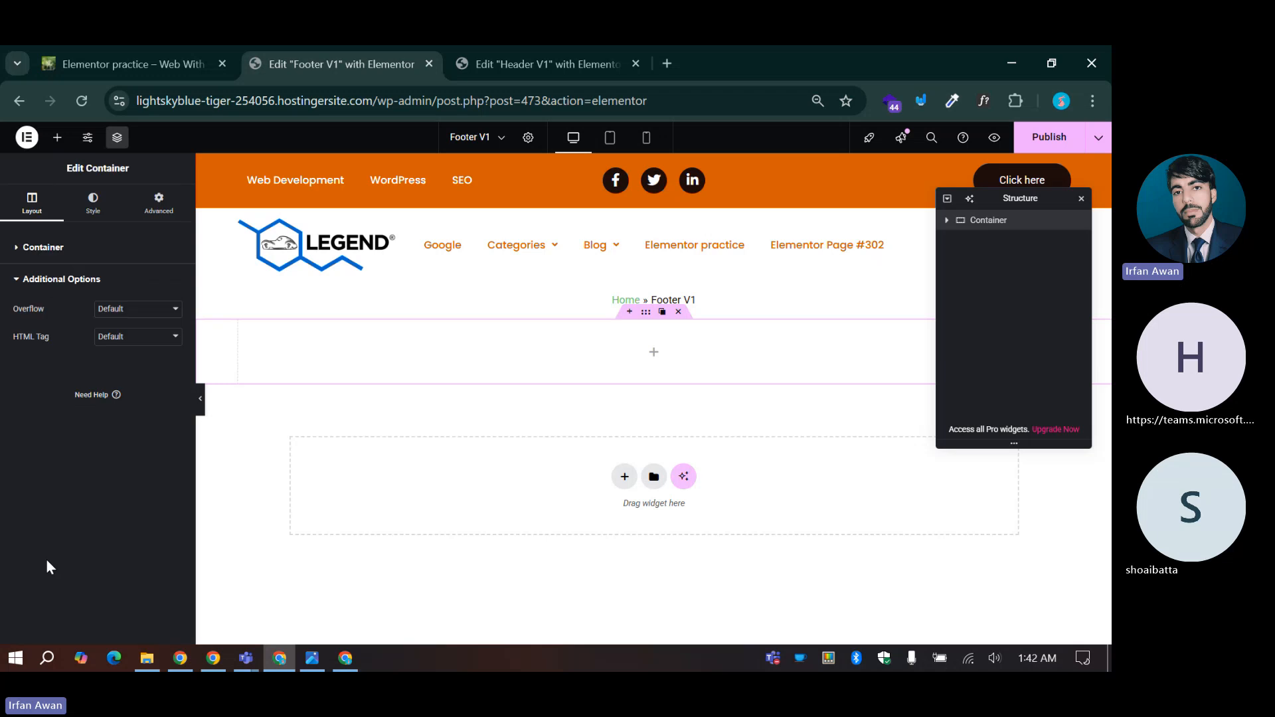
click(114, 338)
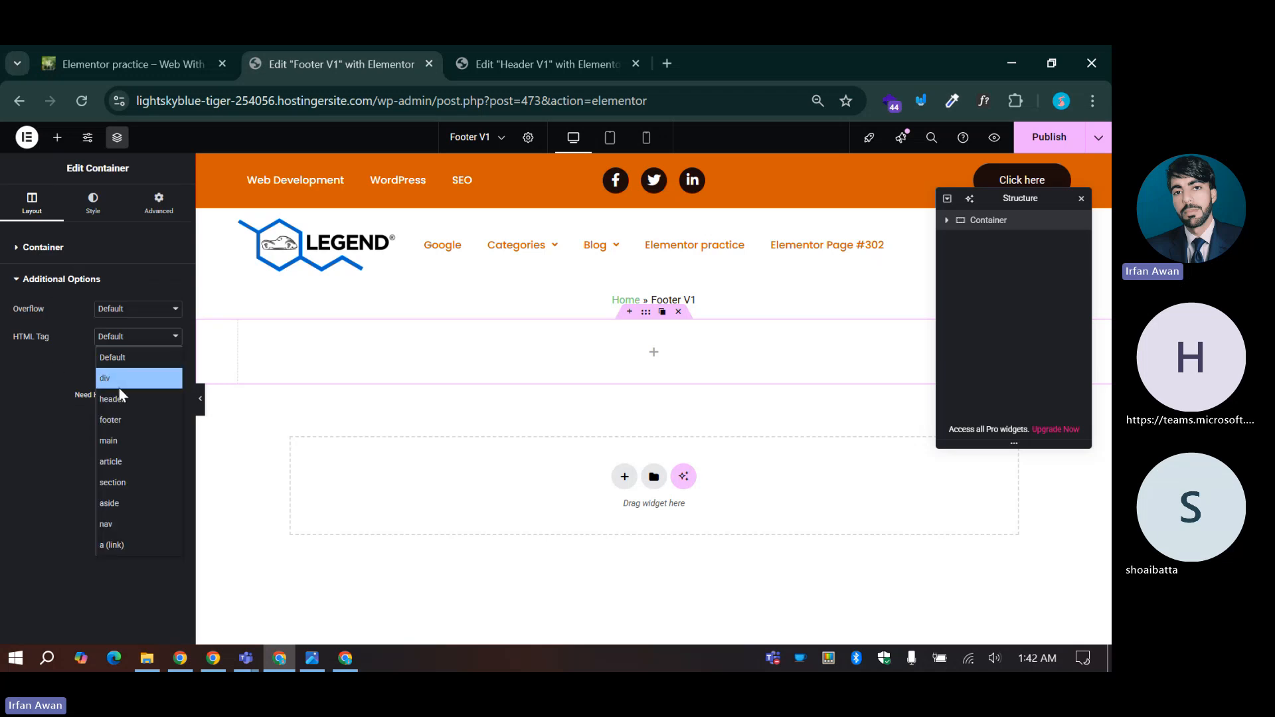
click(119, 423)
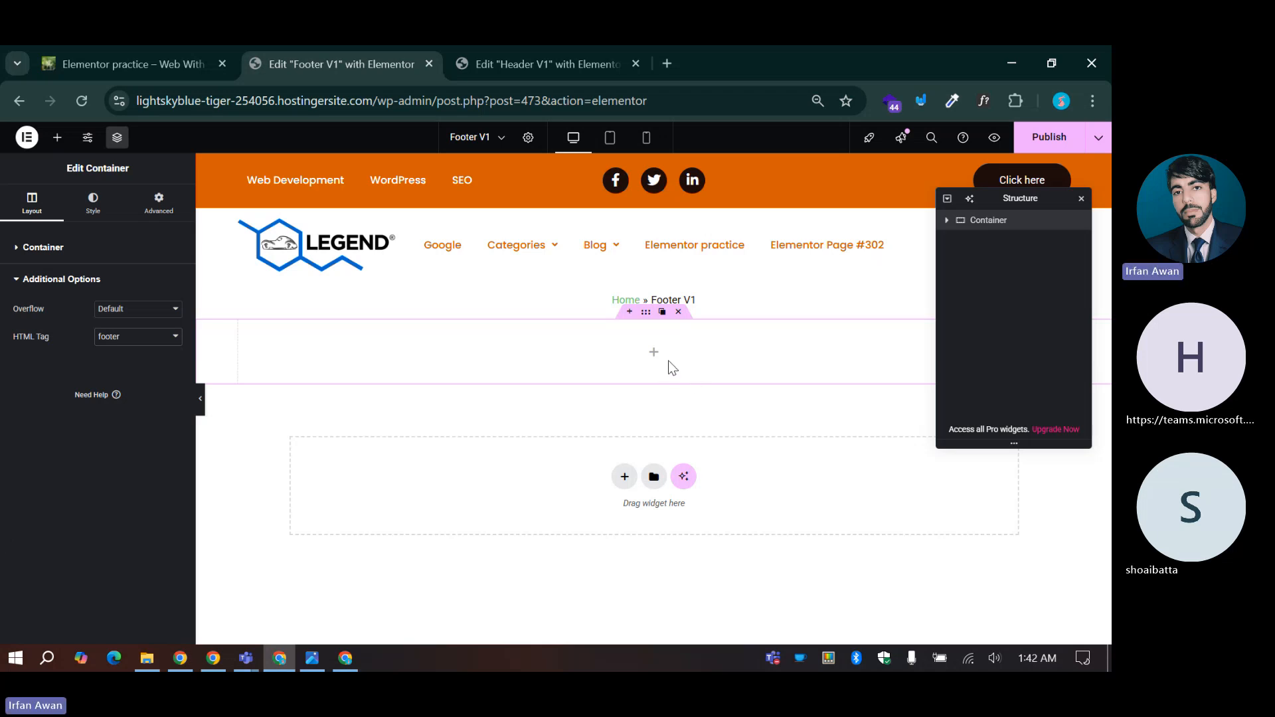
Step: Close the footer reference image and the DevTools window left open for the practice page
click(313, 660)
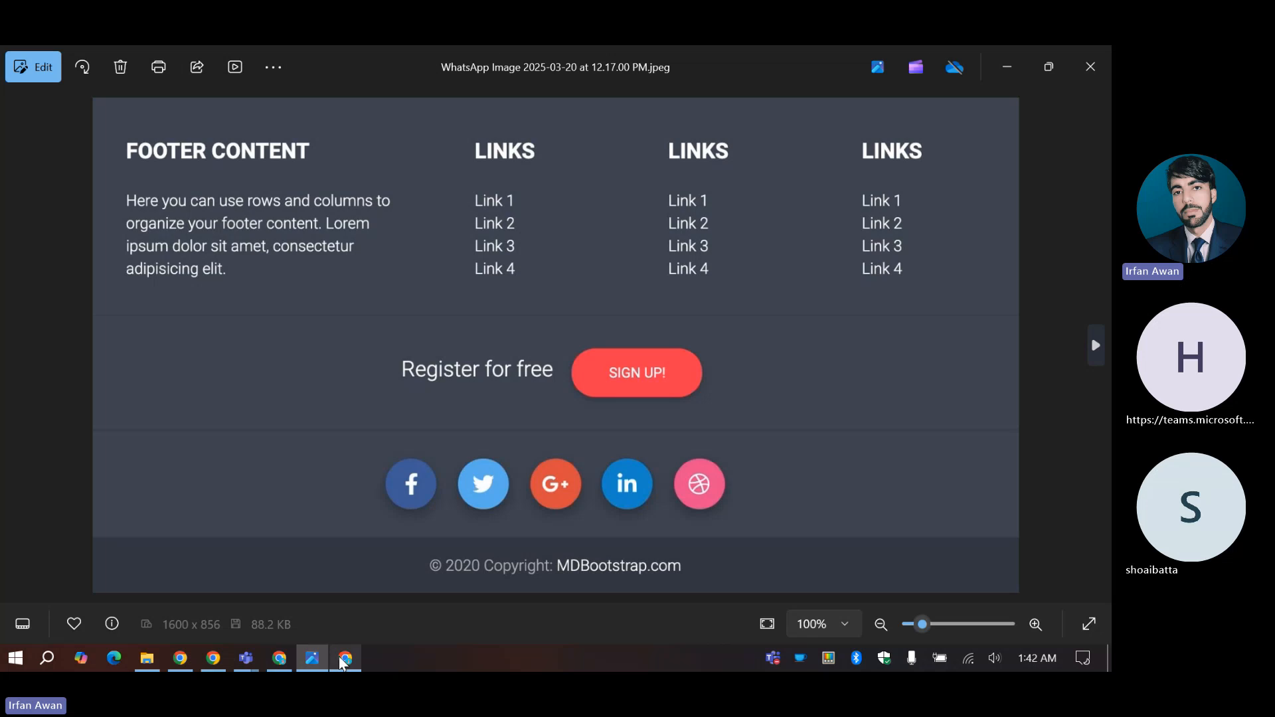
click(345, 657)
click(1090, 67)
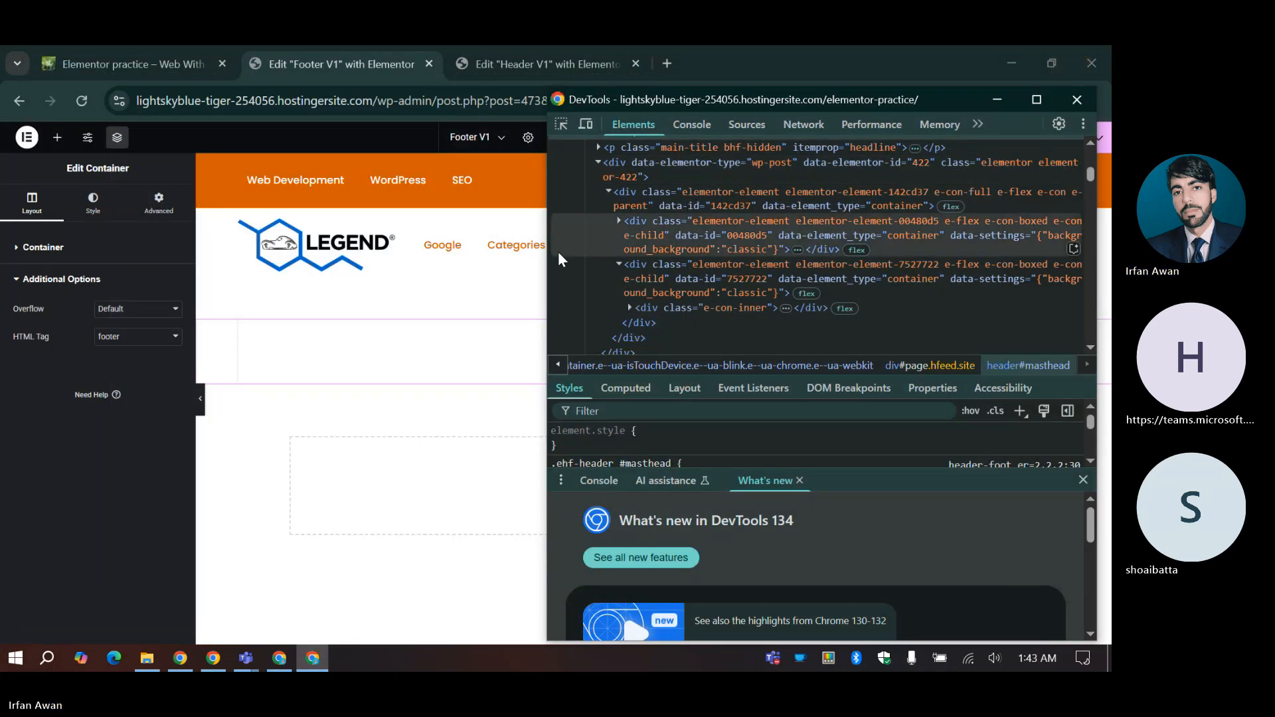
drag(692, 101, 617, 113)
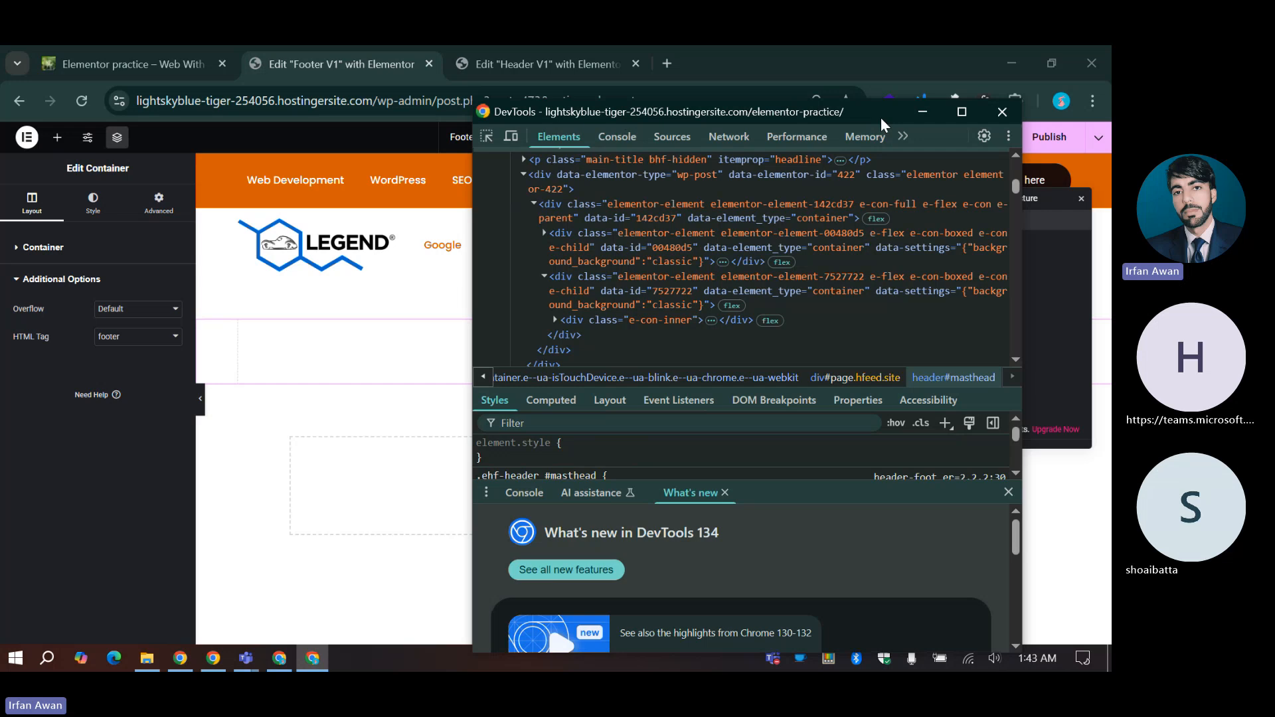
click(998, 112)
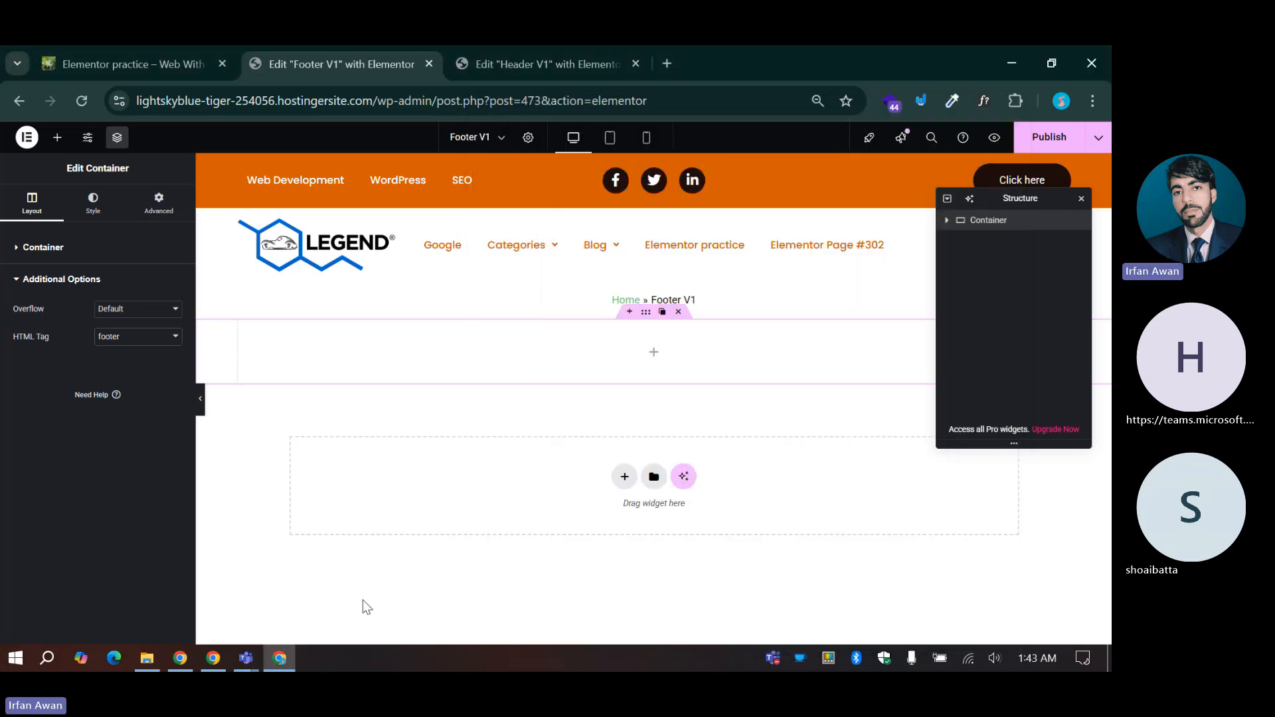
Step: Reopen the WhatsApp footer reference image from the Downloads folder, look it over, and return to the Footer V1 editor
click(142, 659)
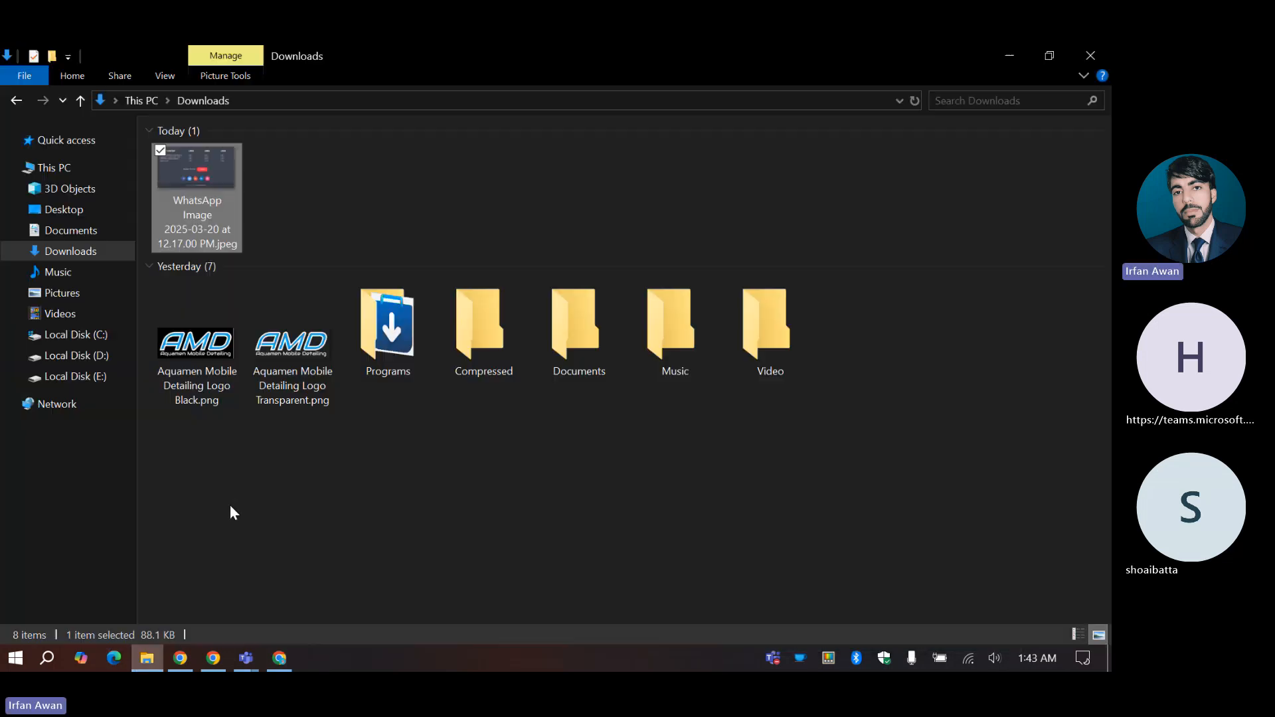
double_click(207, 189)
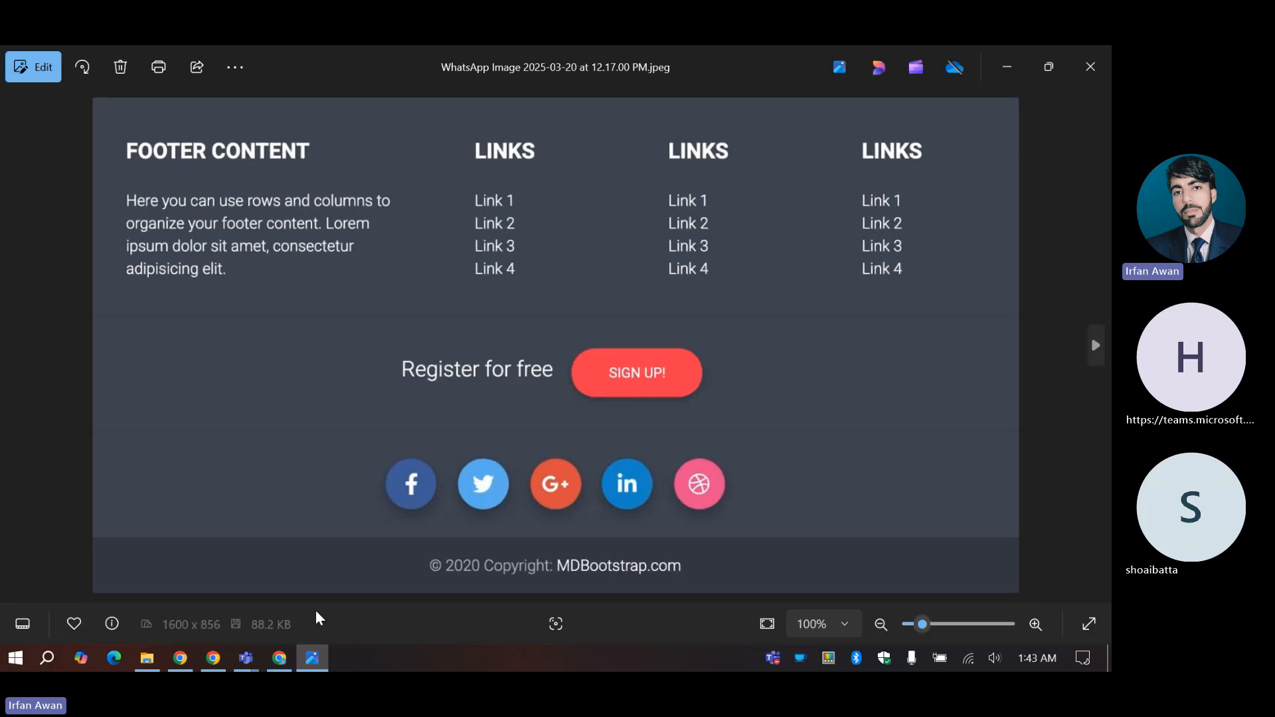
click(278, 664)
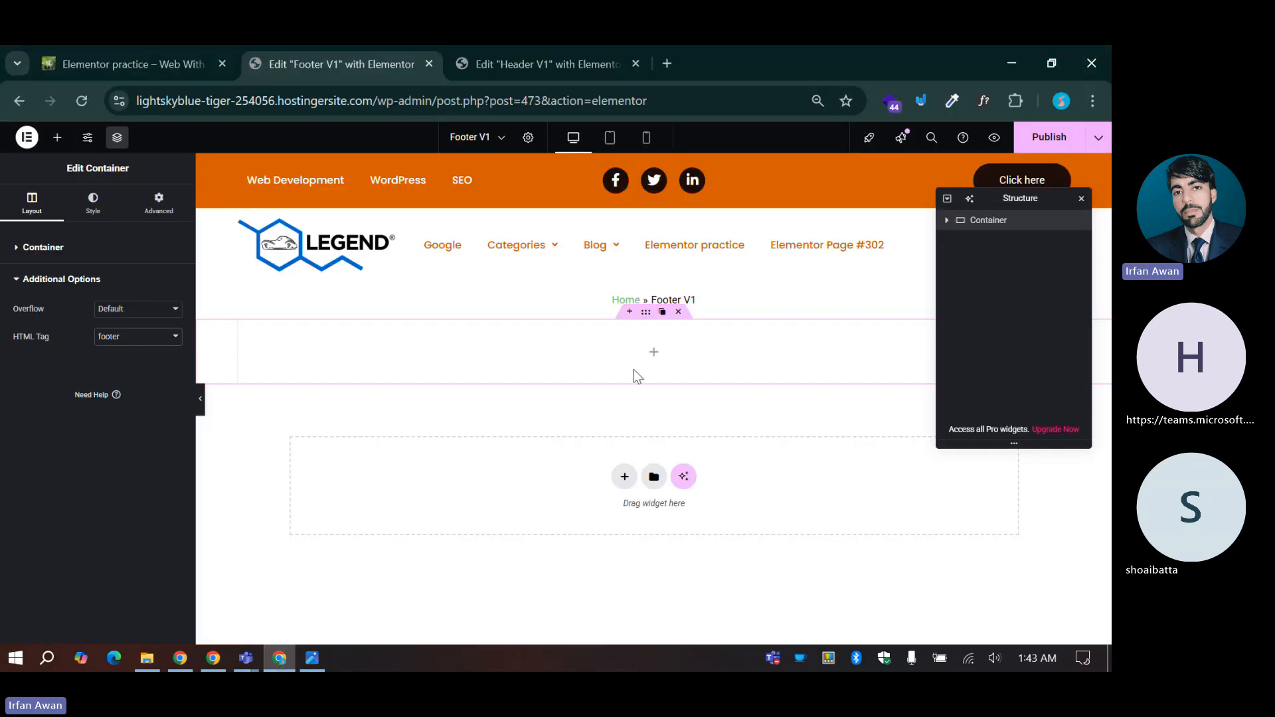
Step: Add a container inside the footer container, keep the parent's direction as column, and duplicate the inner container three times
click(654, 355)
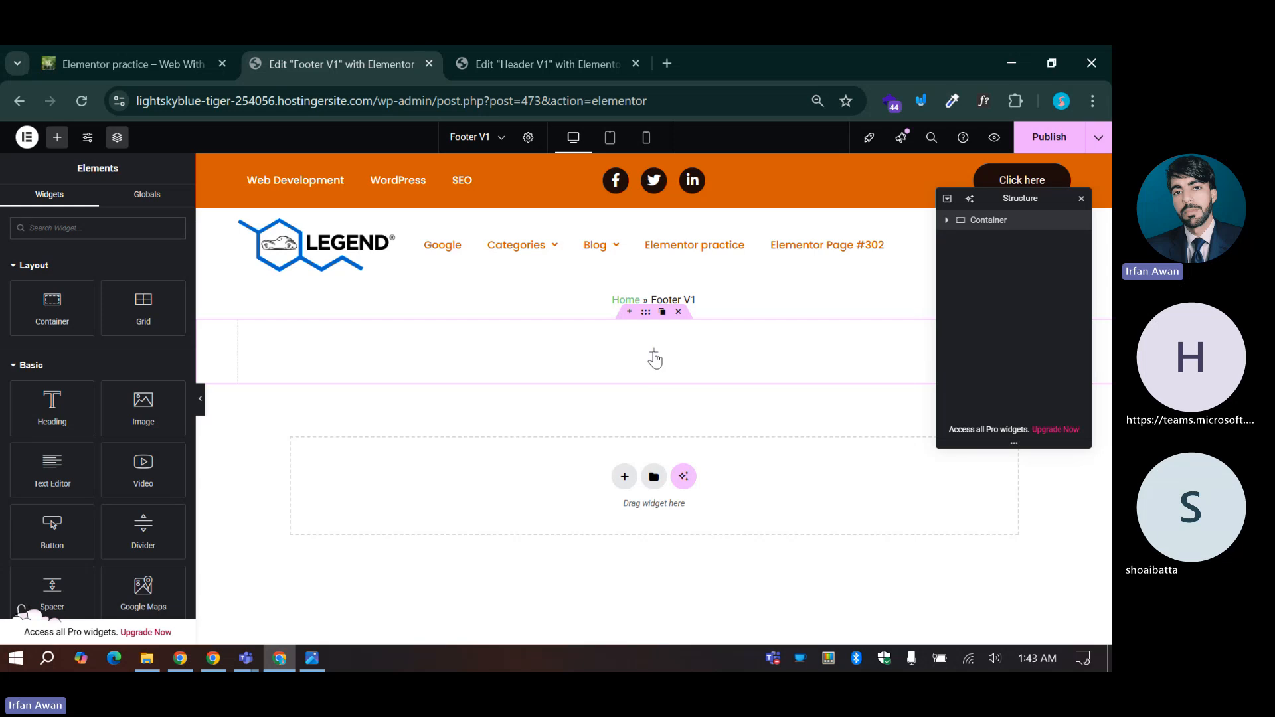
drag(51, 307, 448, 350)
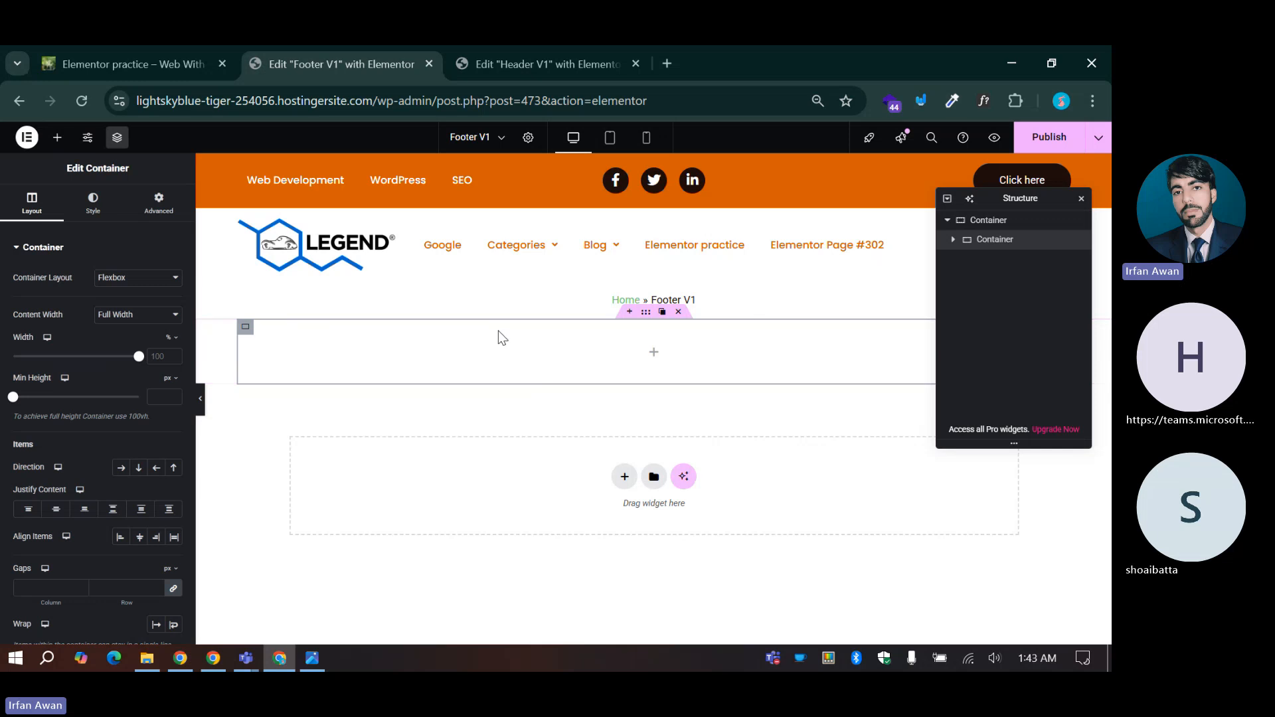
click(646, 316)
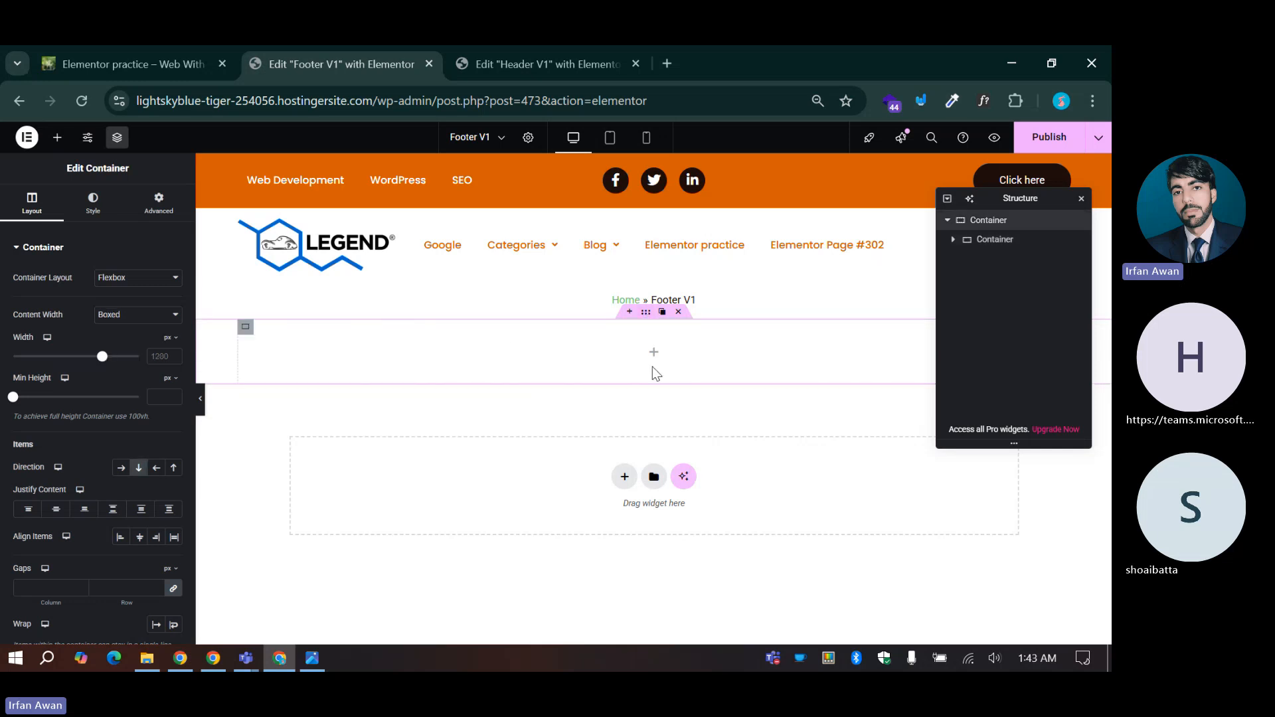
click(137, 467)
click(262, 327)
click(254, 327)
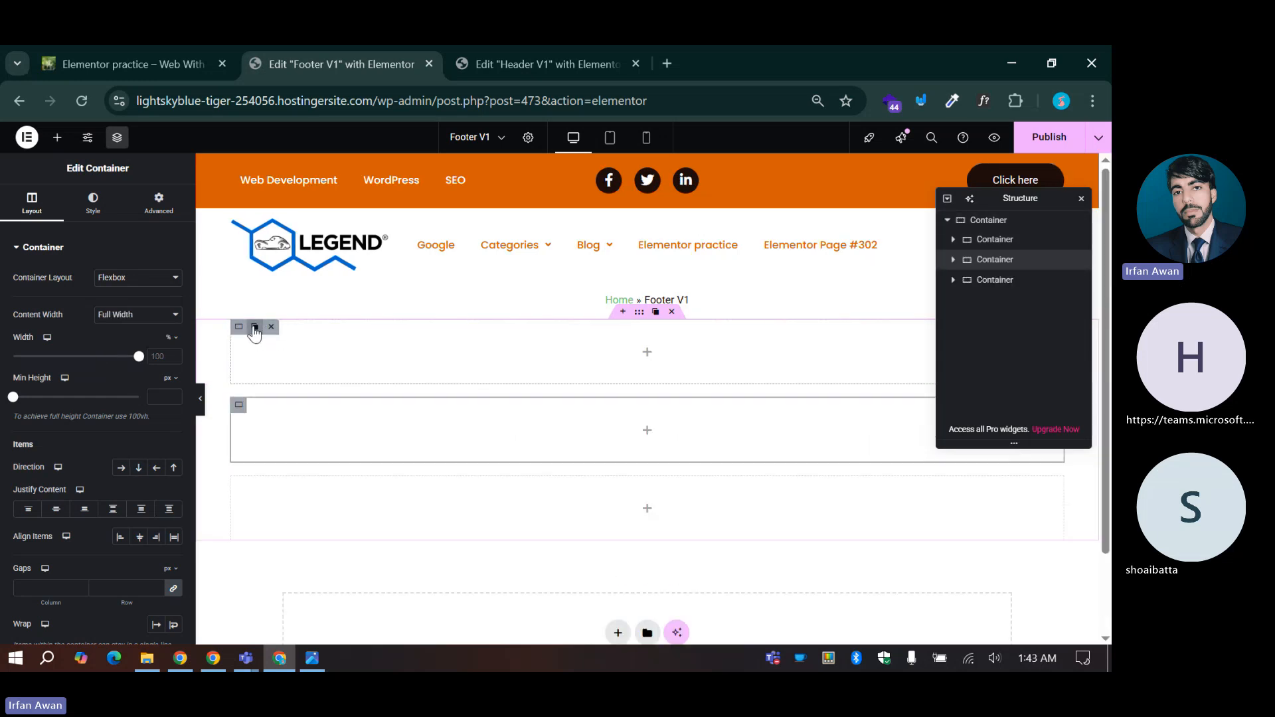
click(254, 327)
scroll(629, 404, down, 1)
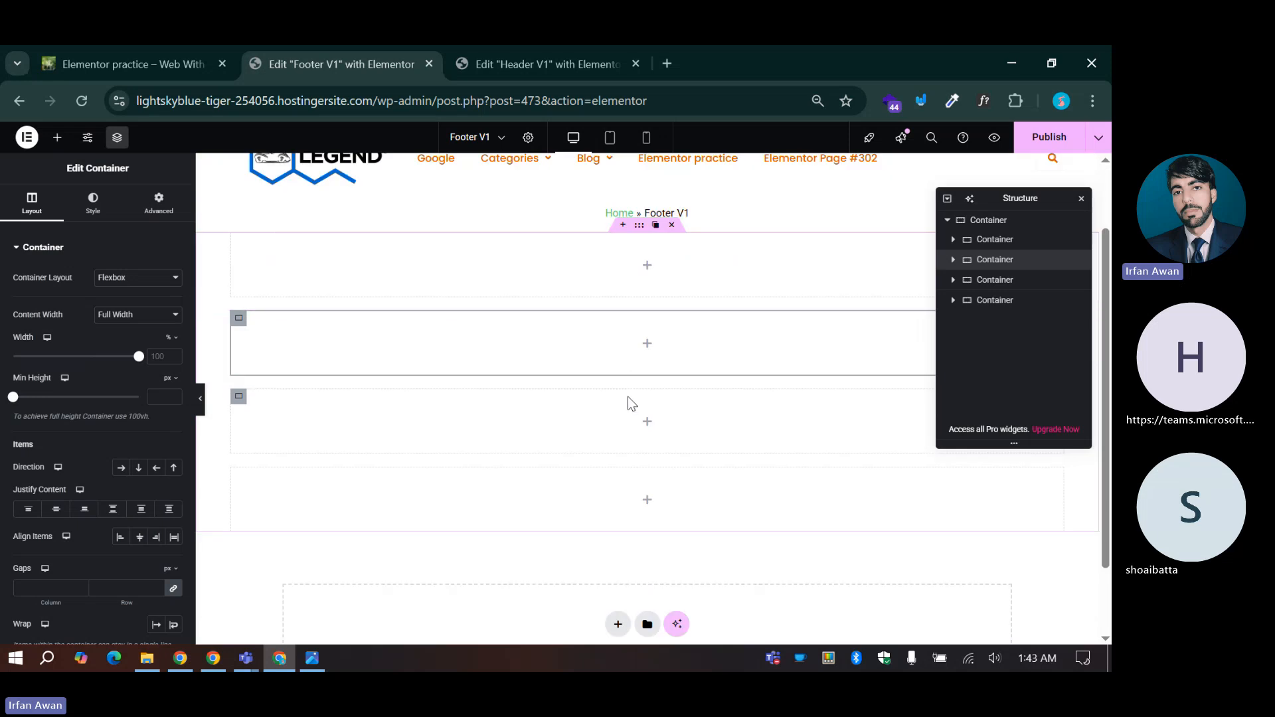
Step: Try the row direction on the parent footer container and switch it back to column
click(638, 232)
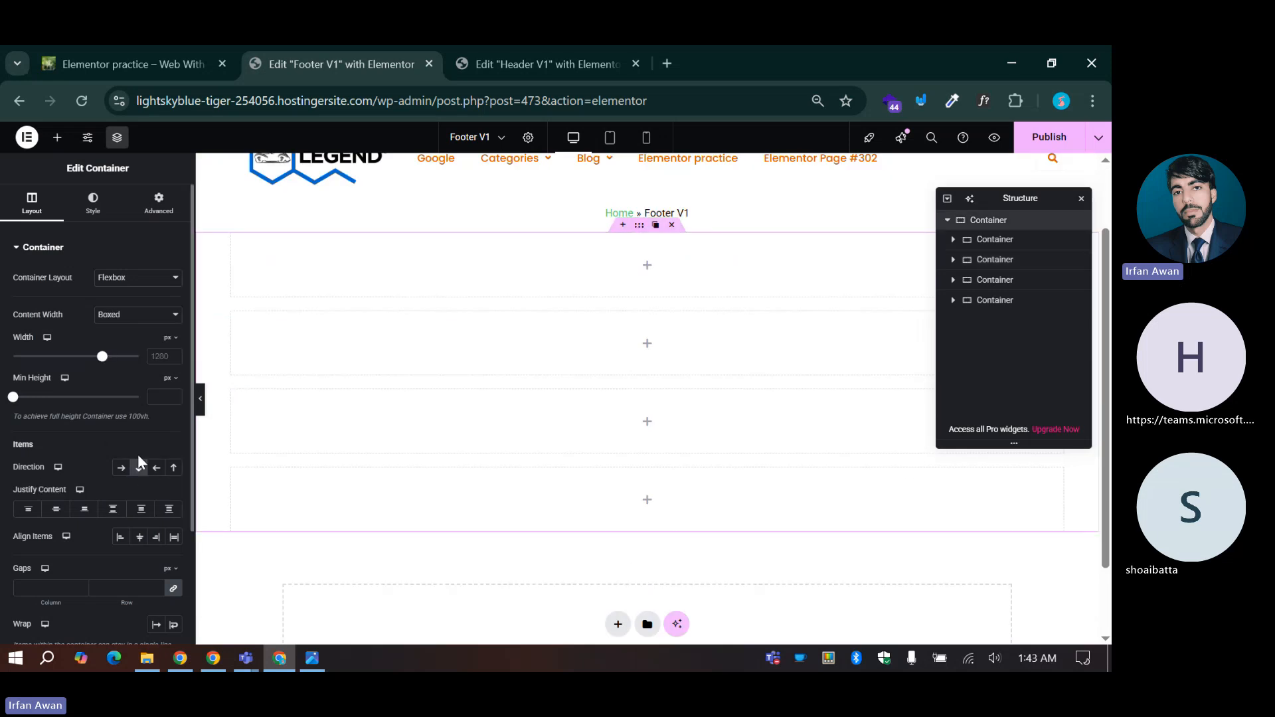
click(122, 468)
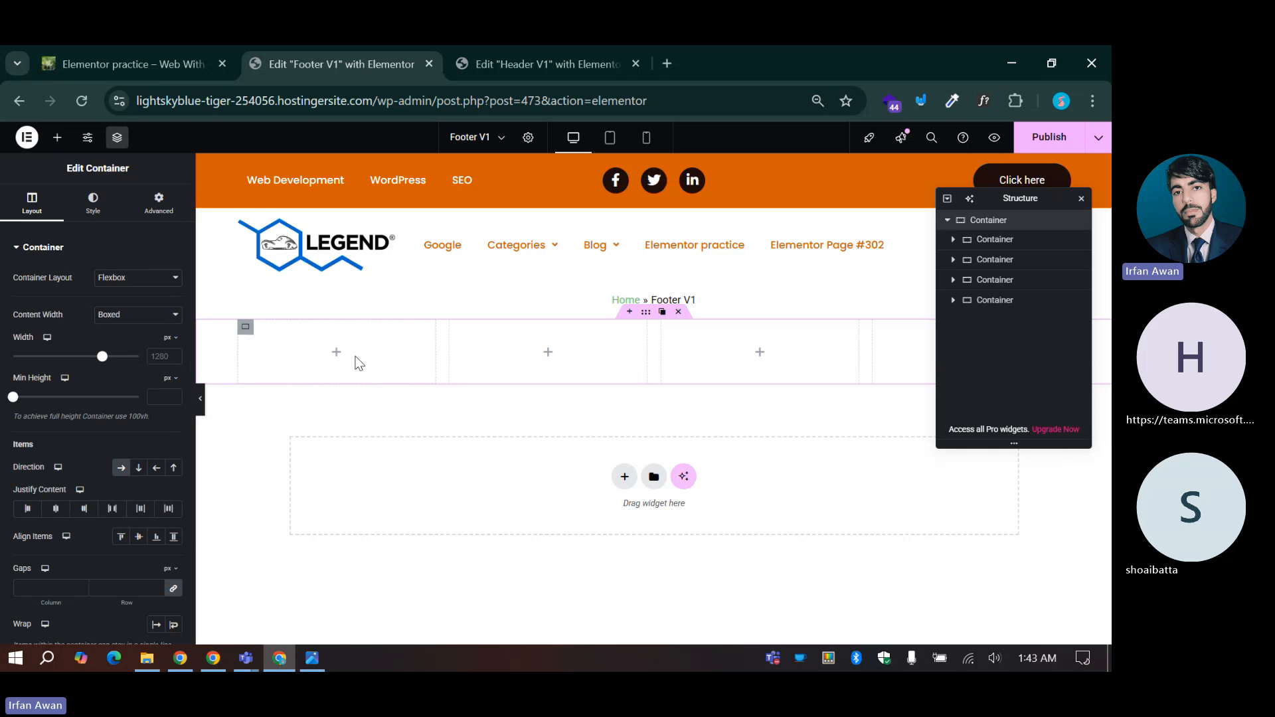
click(139, 468)
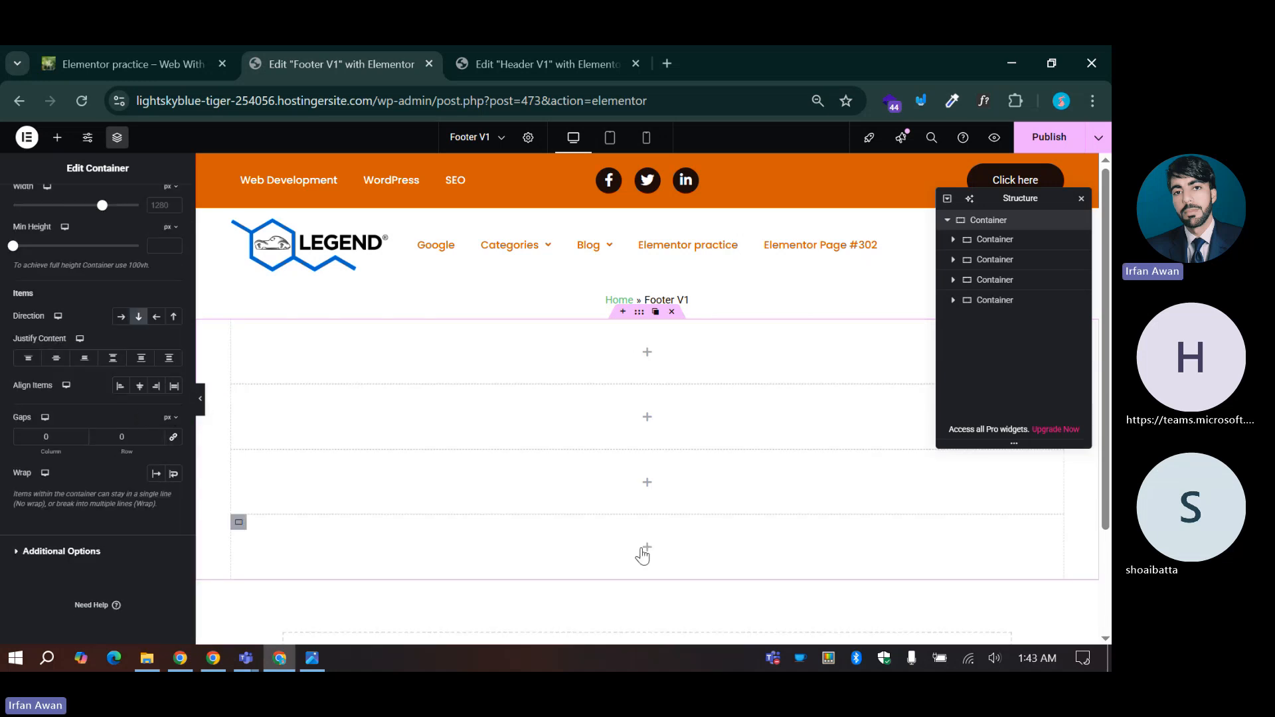
Step: Check the stacked rows in the reference image and set the parent footer container's linked column and row gaps to 0 px
click(299, 656)
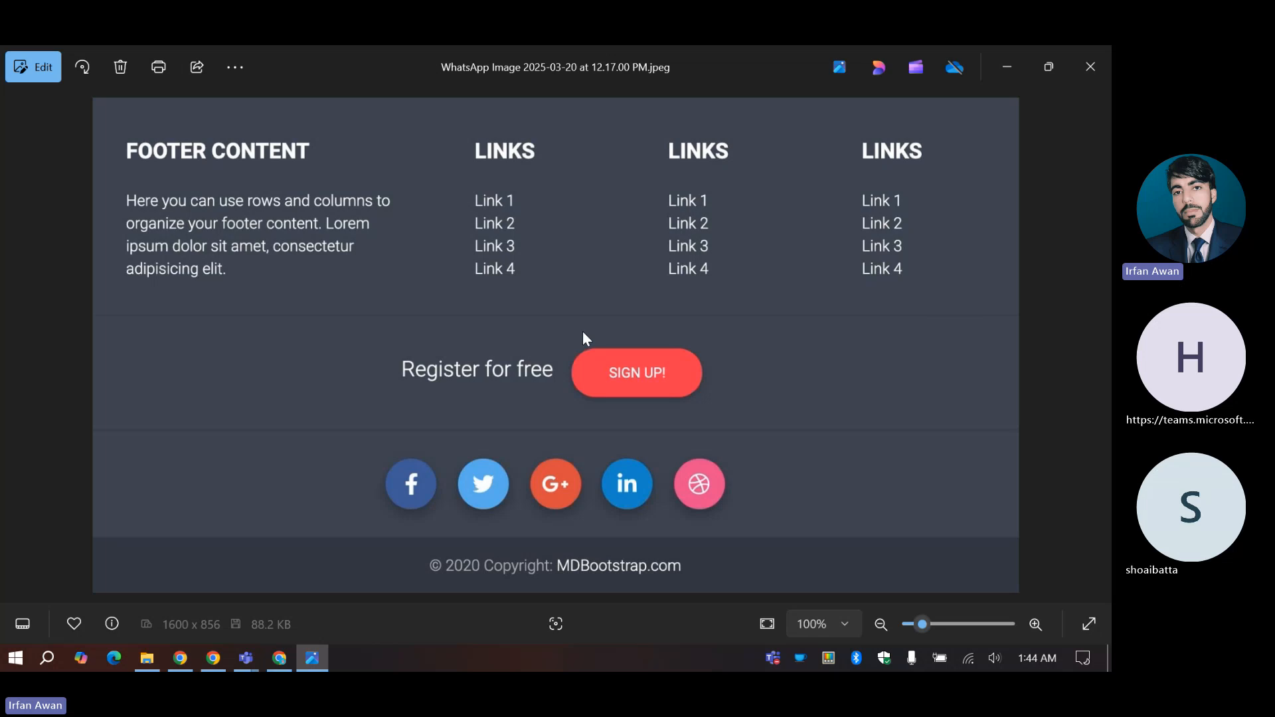
click(279, 657)
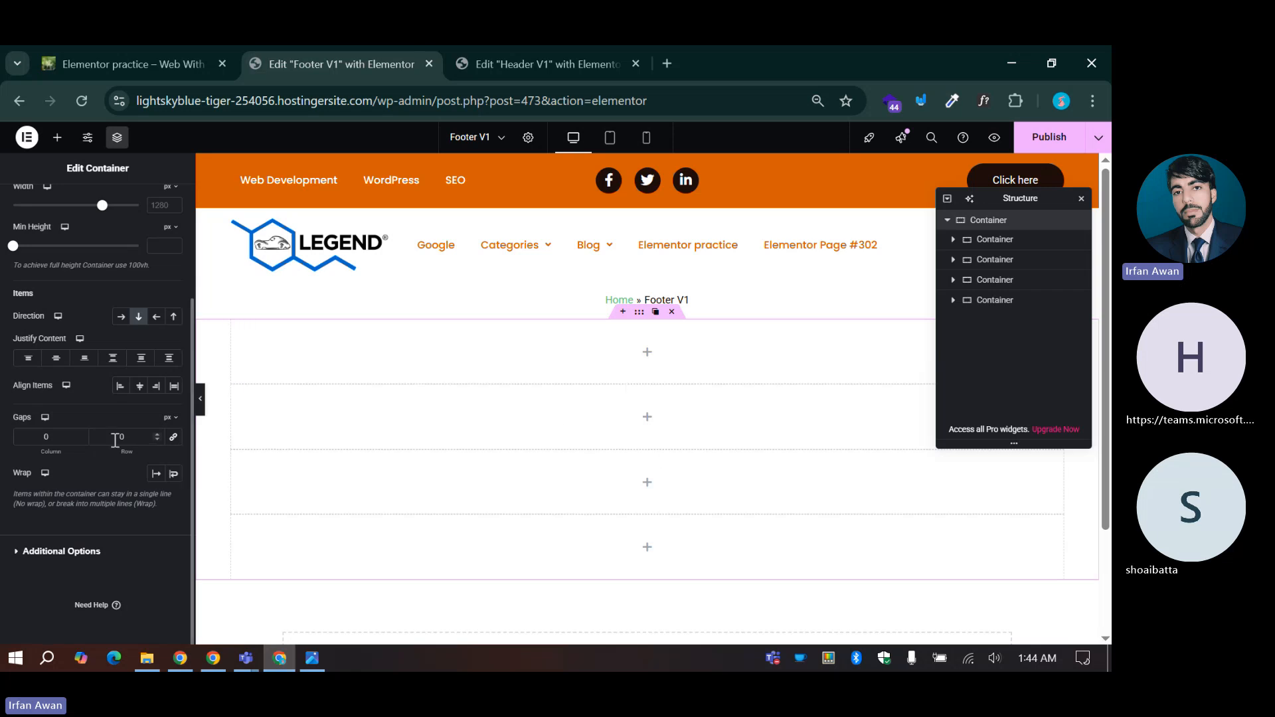
click(147, 436)
click(172, 435)
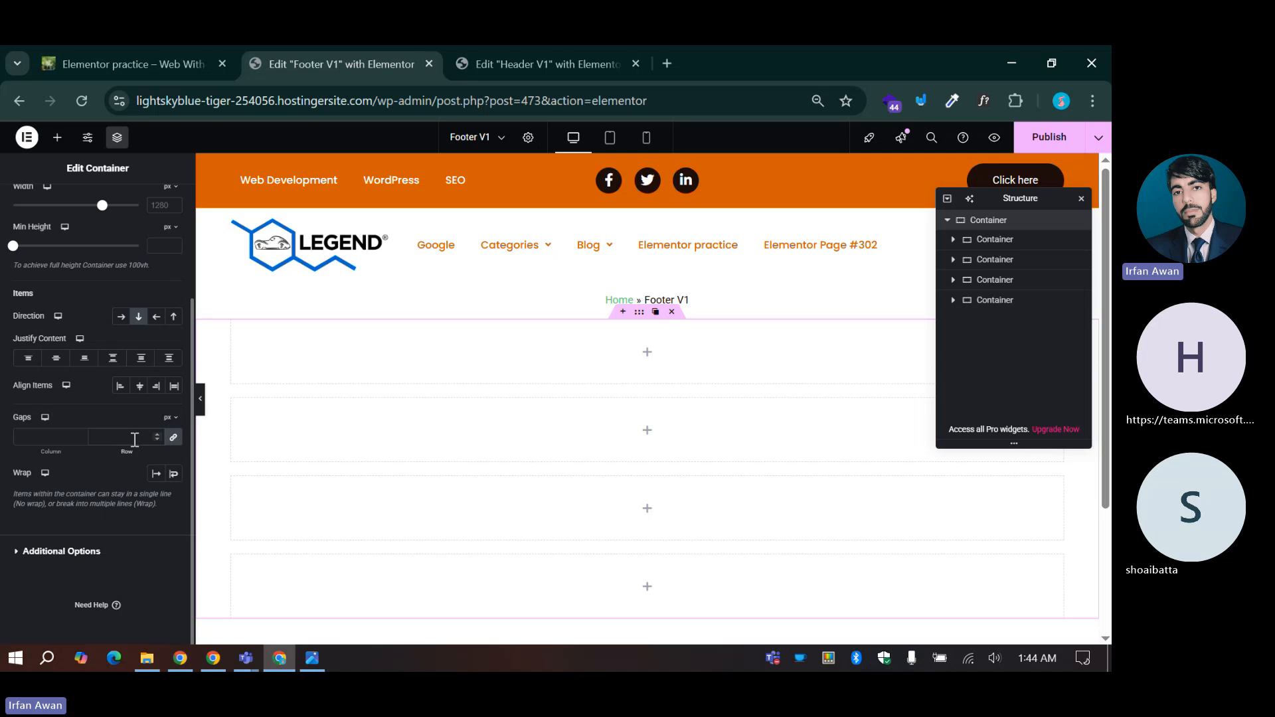
text(0)
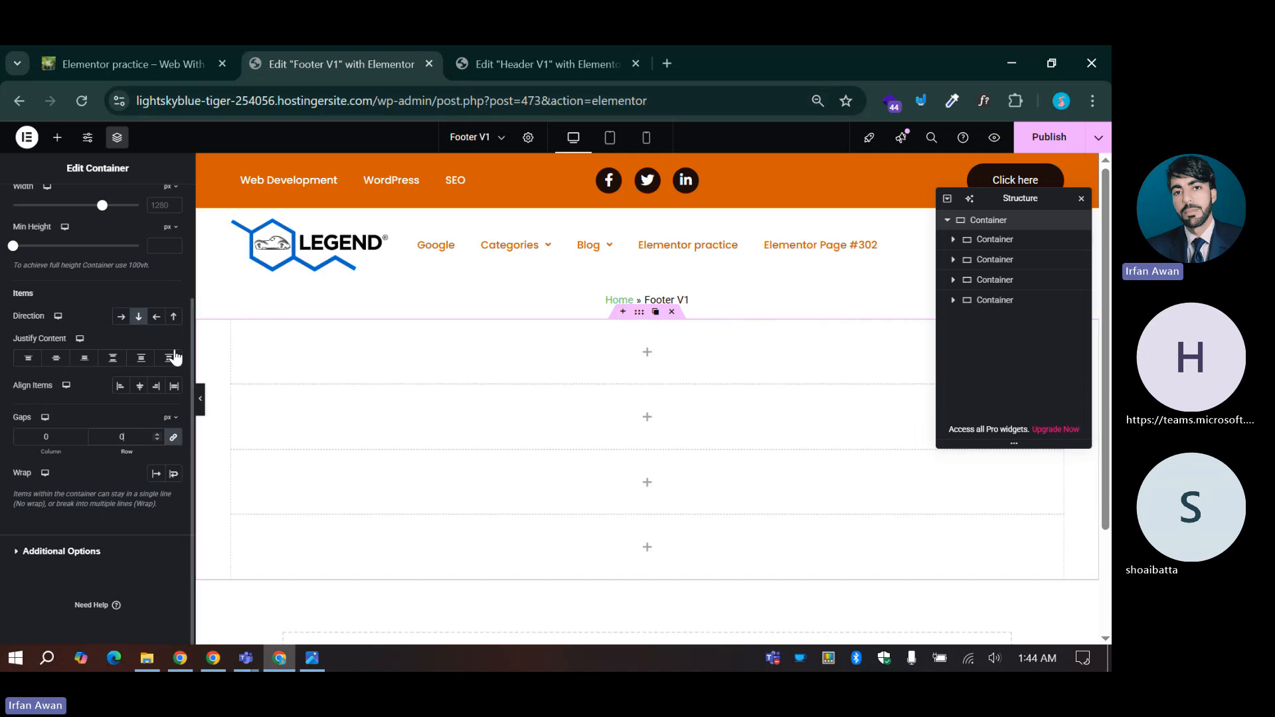
Step: Check the reference image again and set the first nested container's padding to 1 rem on all sides
click(240, 335)
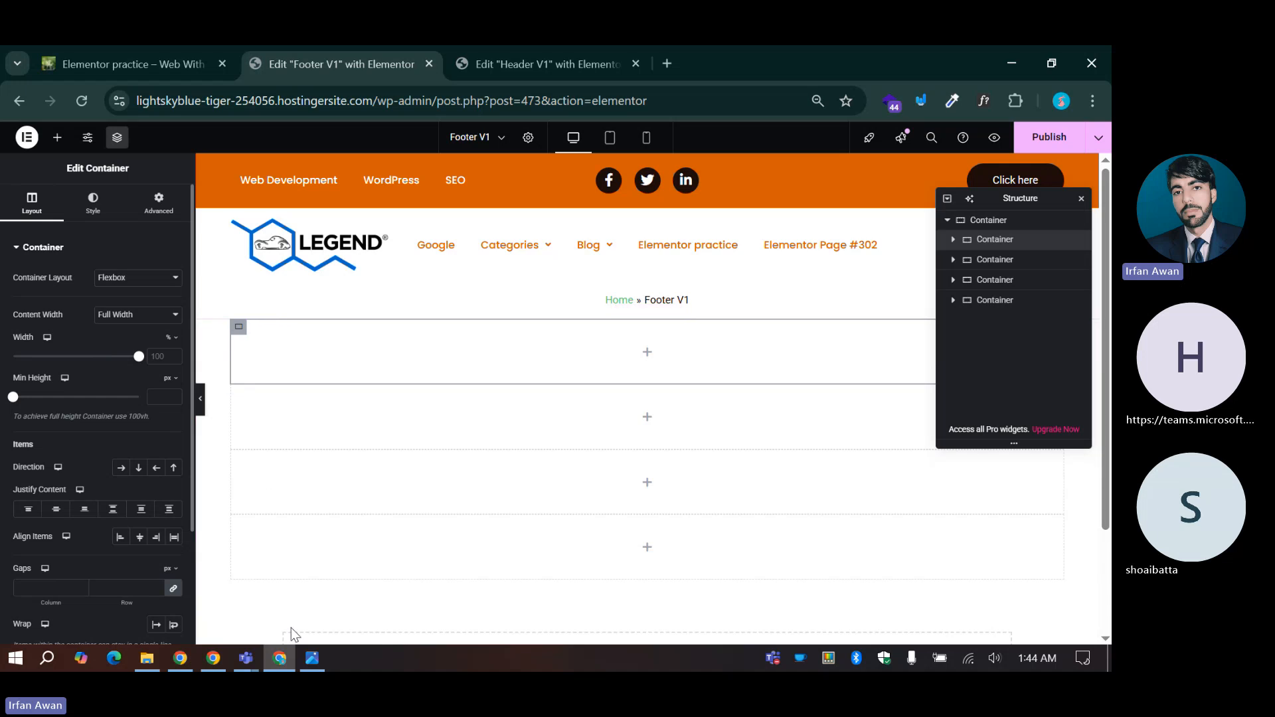
click(312, 657)
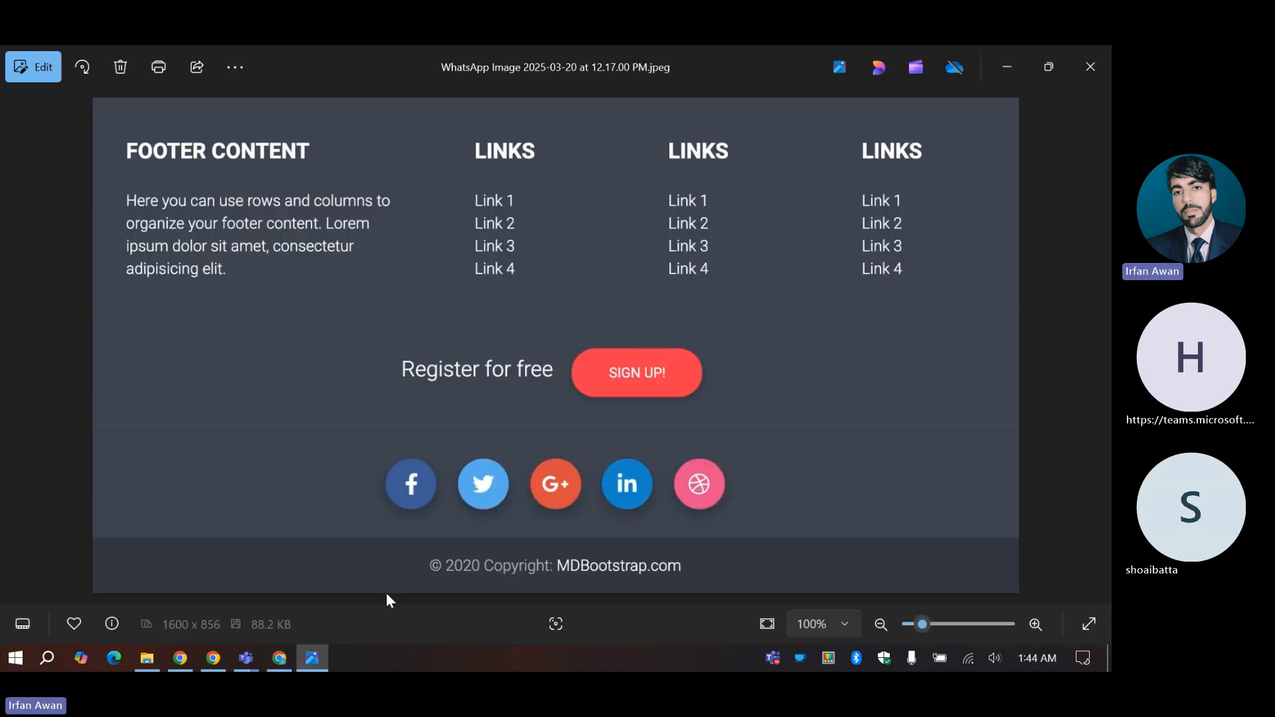
click(279, 658)
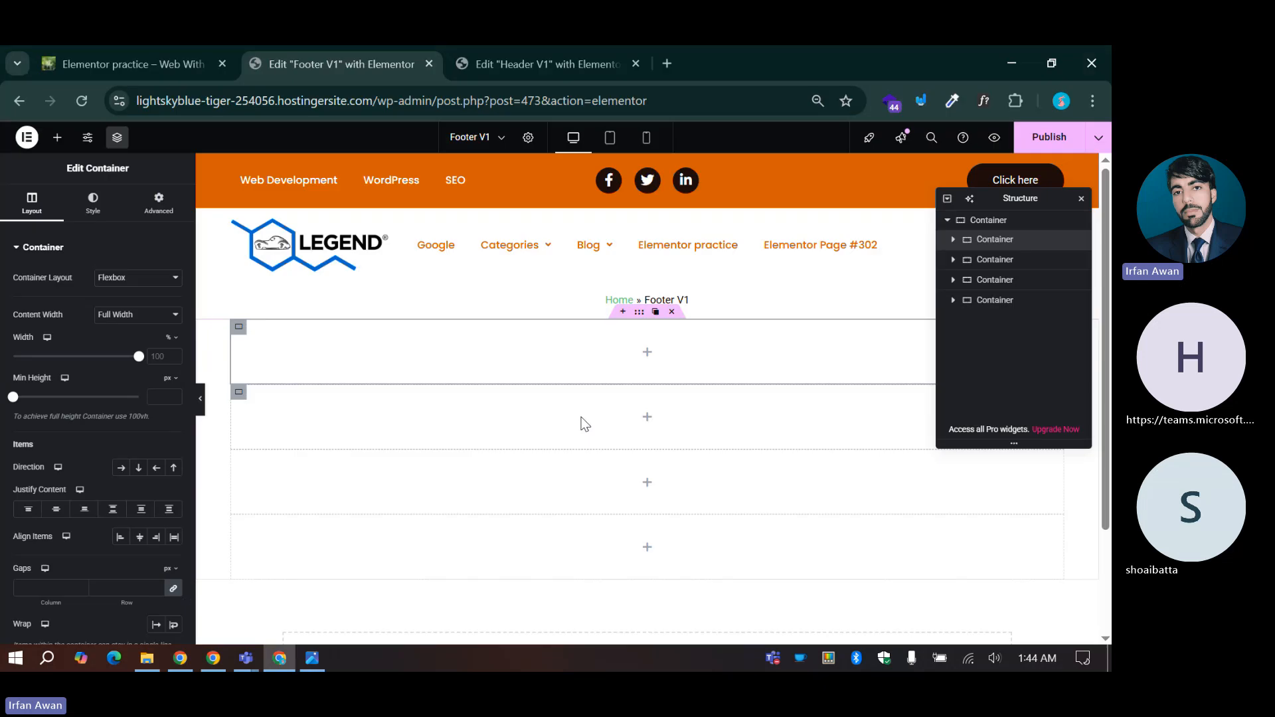
click(158, 202)
click(168, 324)
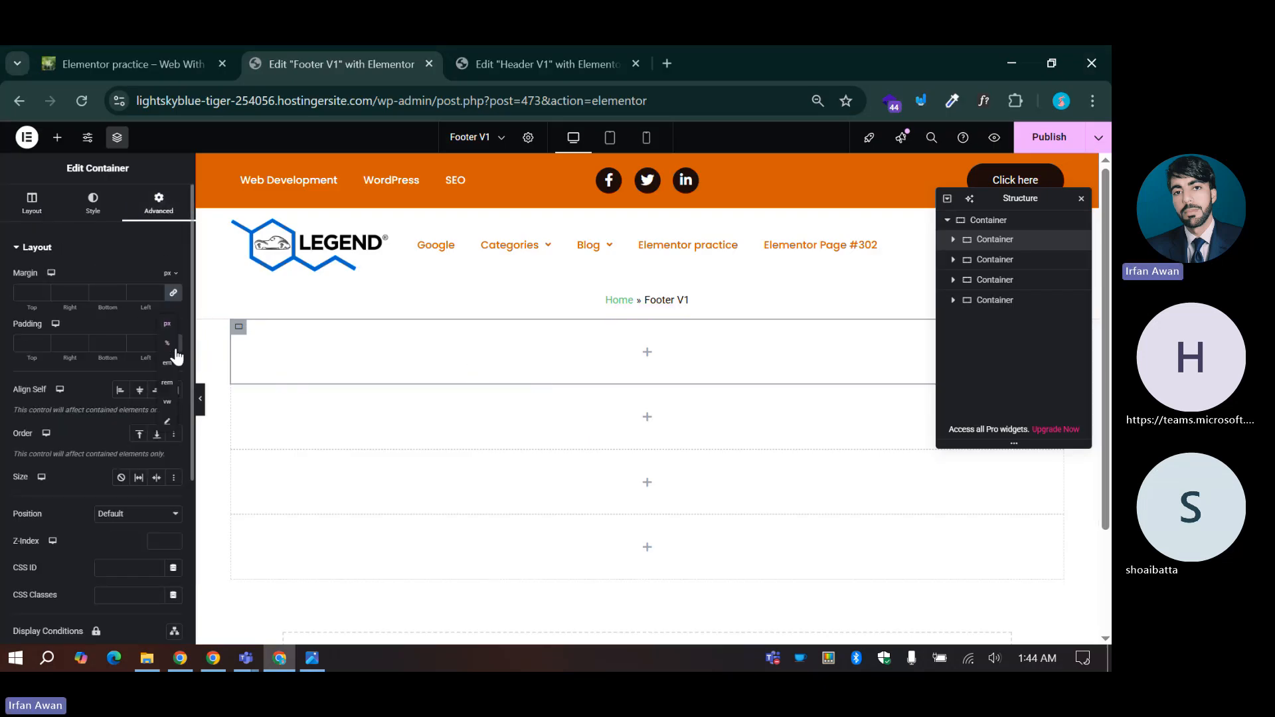
click(167, 388)
click(139, 341)
text(1)
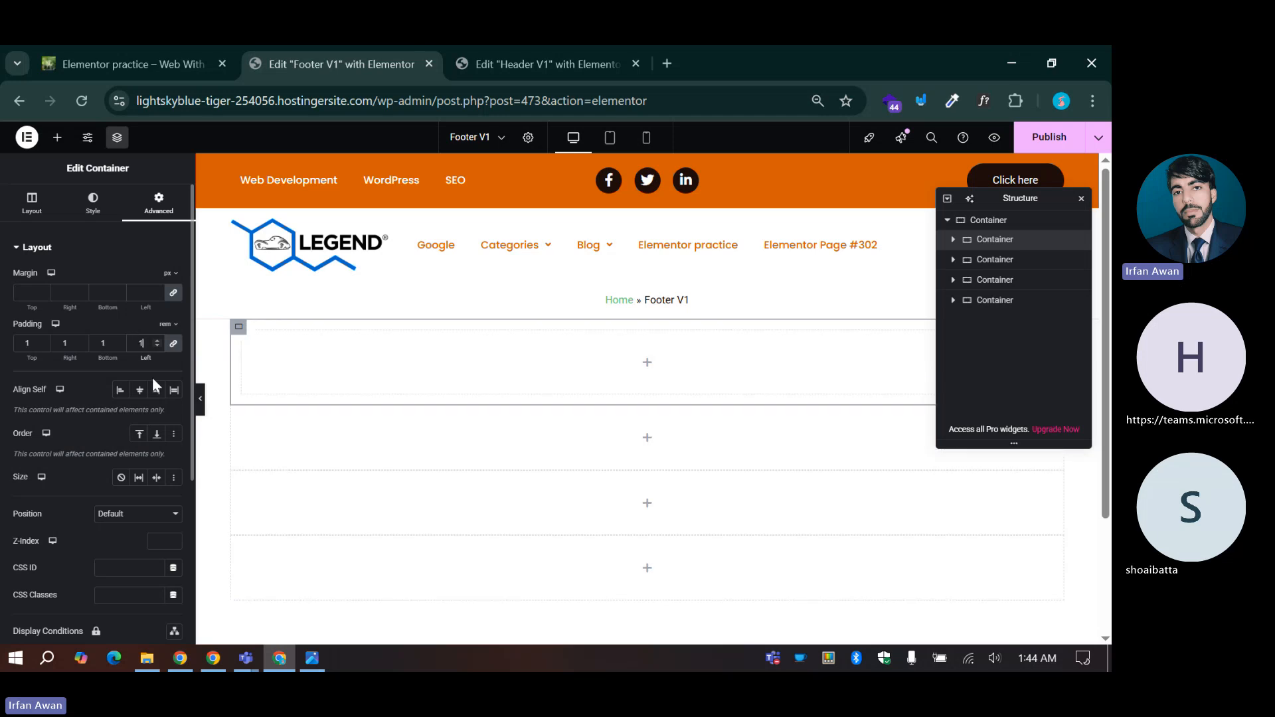
Step: Open the padding unit options for the second nested container
click(241, 420)
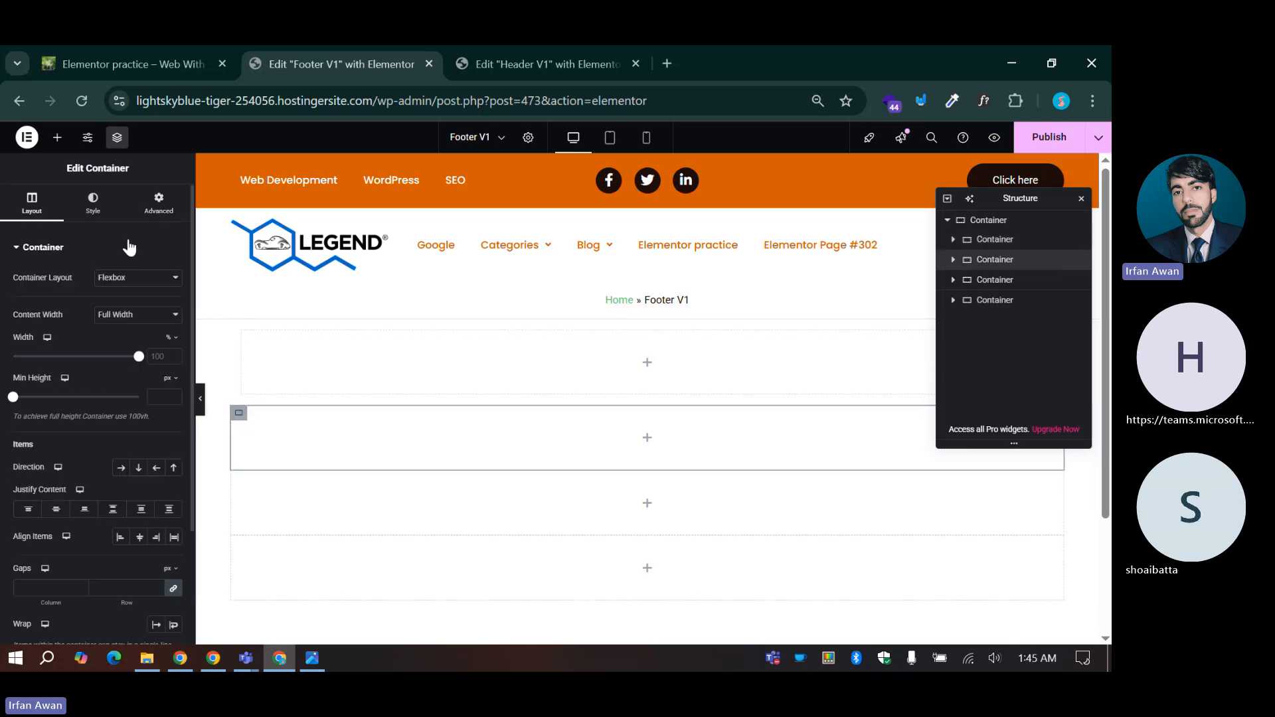
click(156, 203)
click(169, 324)
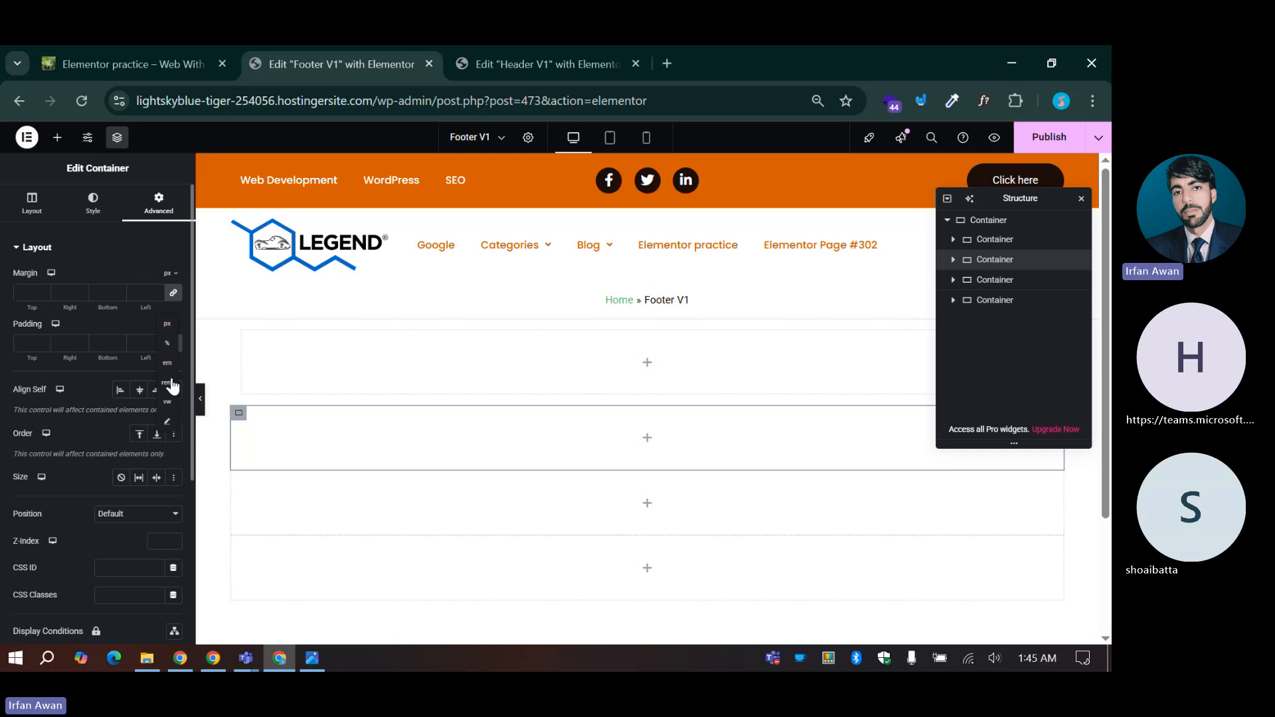
Step: Set the second row container's padding to 1 rem on all sides
click(170, 383)
click(145, 340)
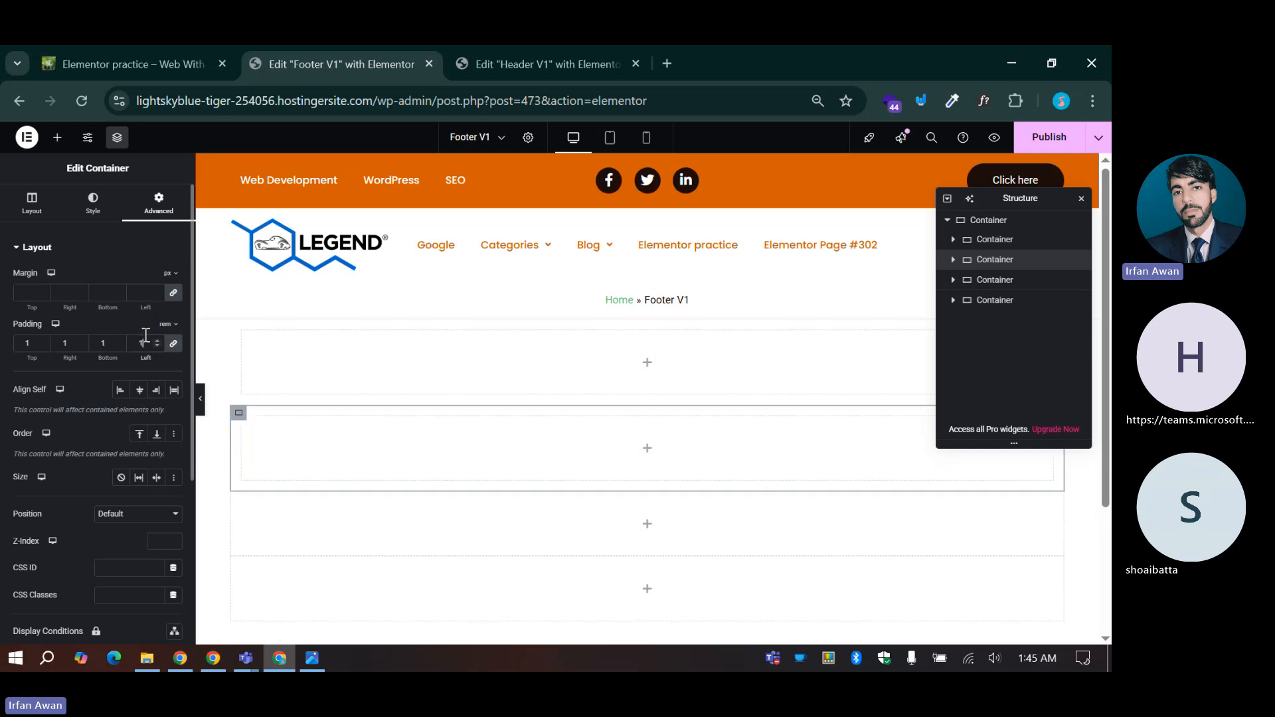
text(1)
Step: Give the third row container a padding of 1 rem on all sides
scroll(503, 430, down, 1)
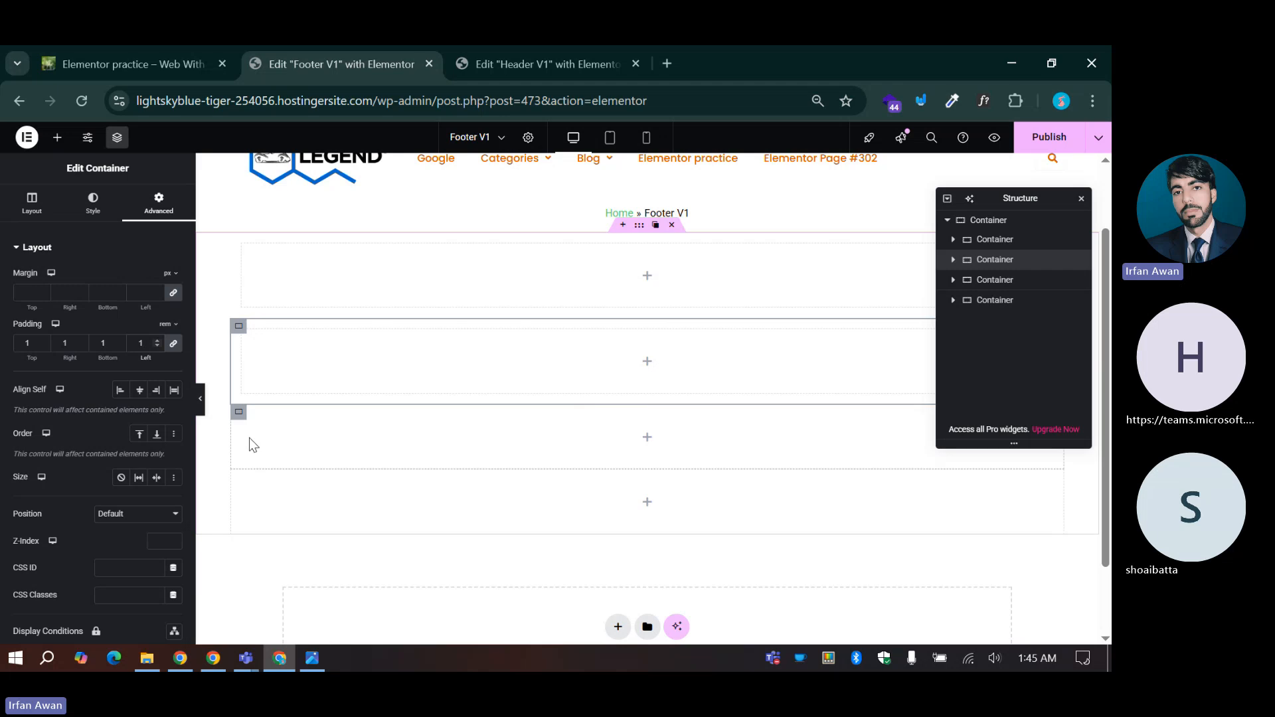
click(238, 413)
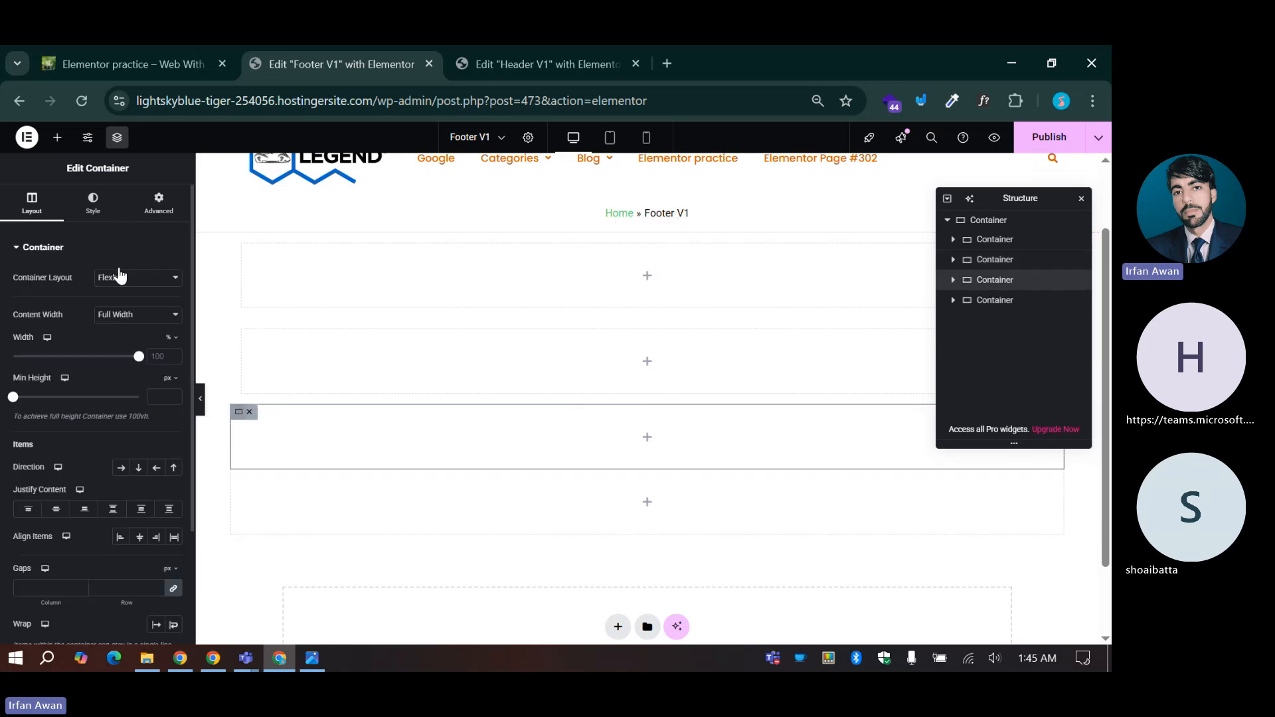
click(158, 206)
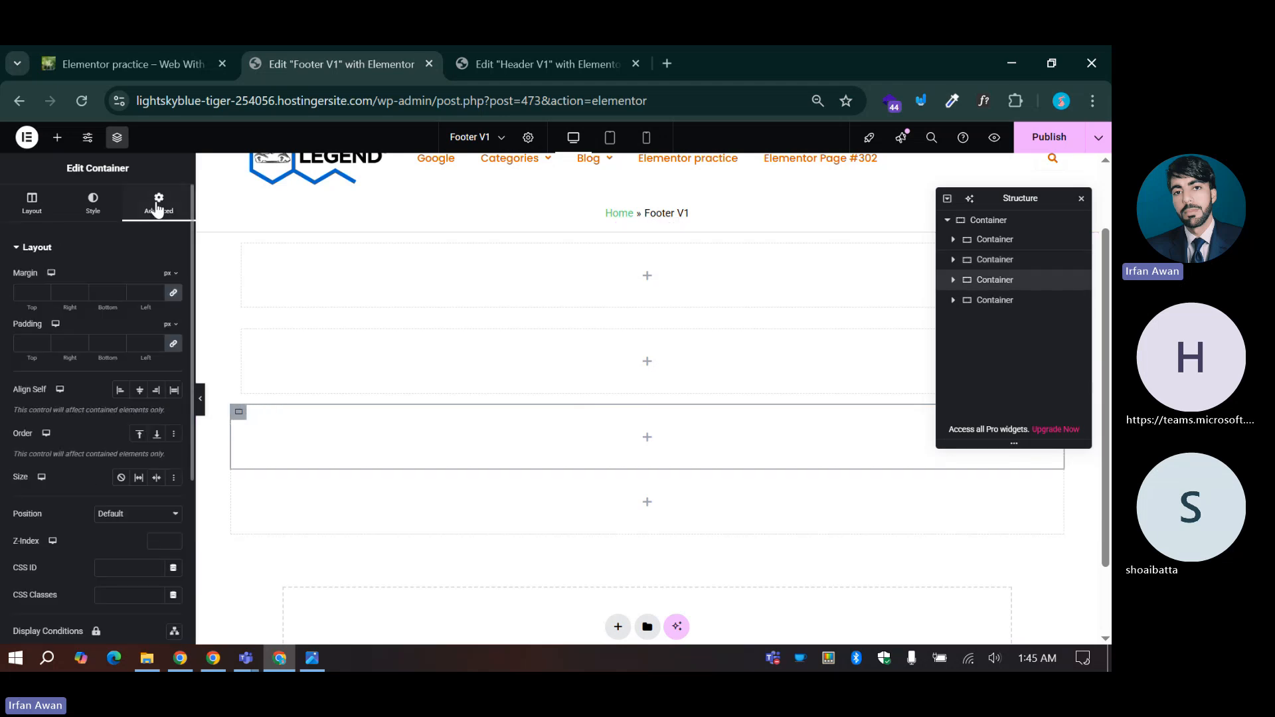
click(170, 324)
click(167, 383)
text(1)
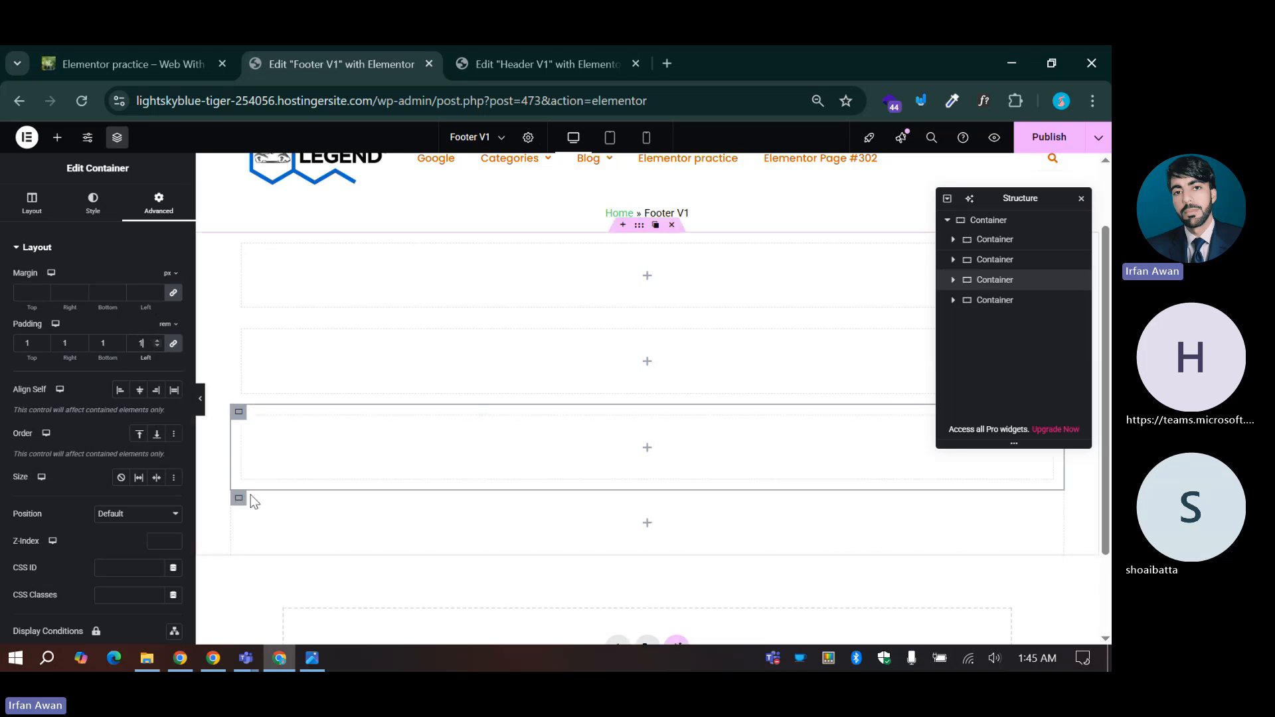
Step: Apply 1 rem of padding on all sides of the fourth row container
click(237, 499)
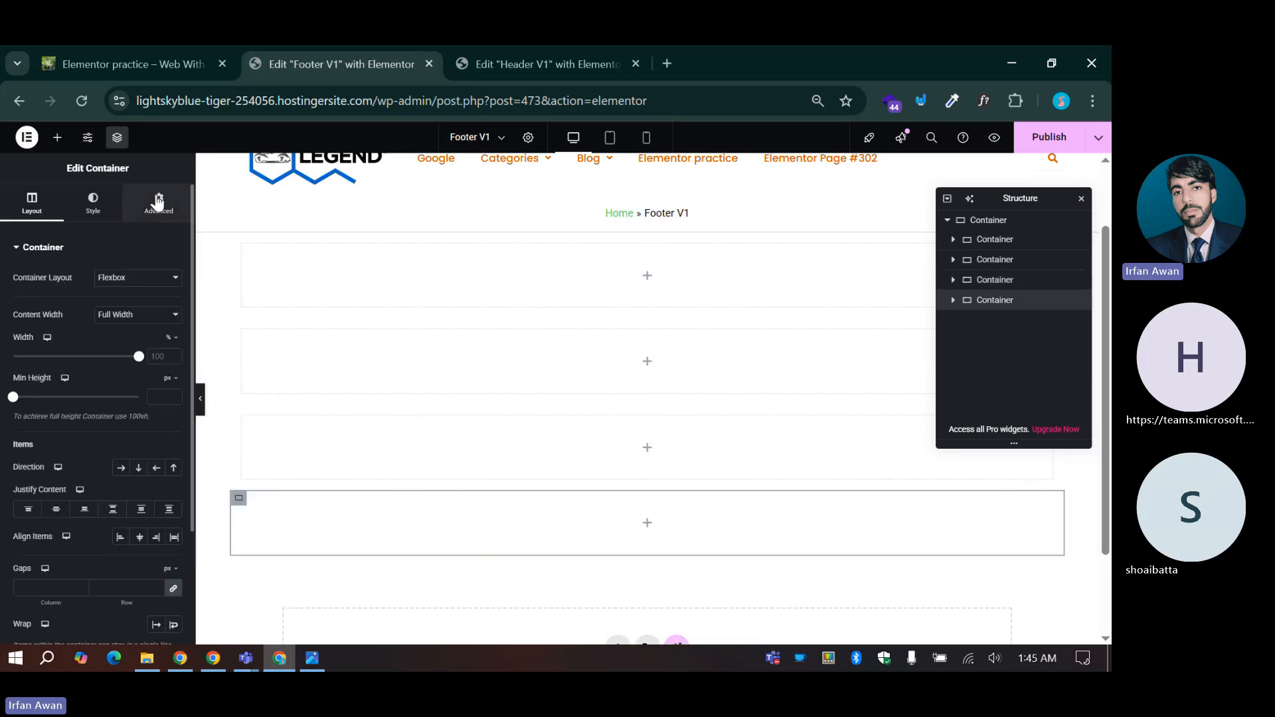
click(170, 324)
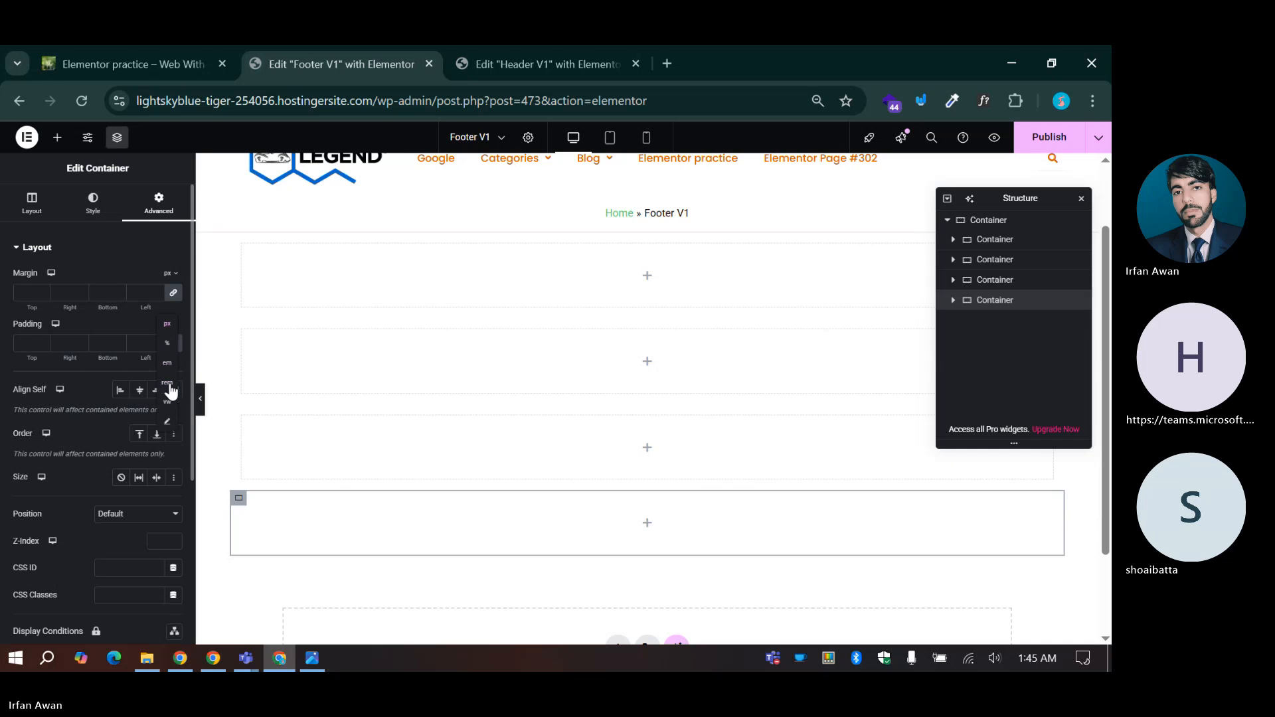
click(152, 363)
click(136, 342)
text(1)
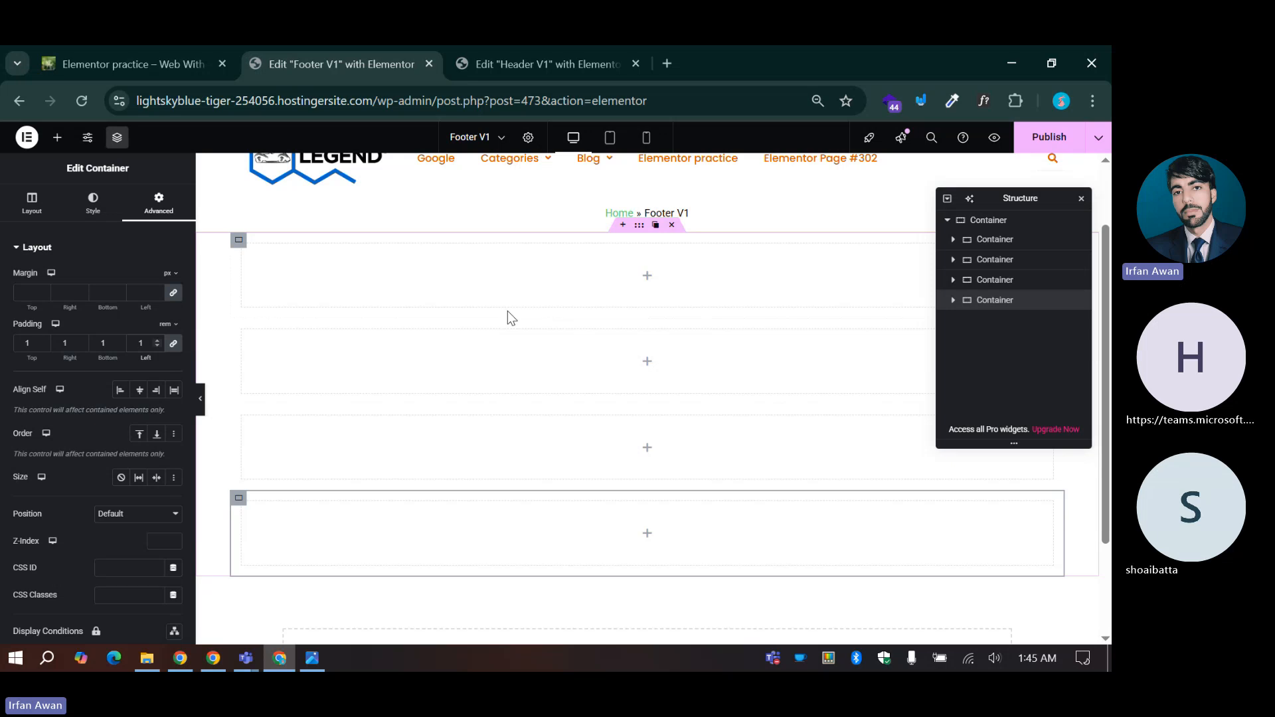
Step: Check the footer reference image in the photo viewer, and add a 25% wide container inside the first row container in Elementor
key(alt+Tab)
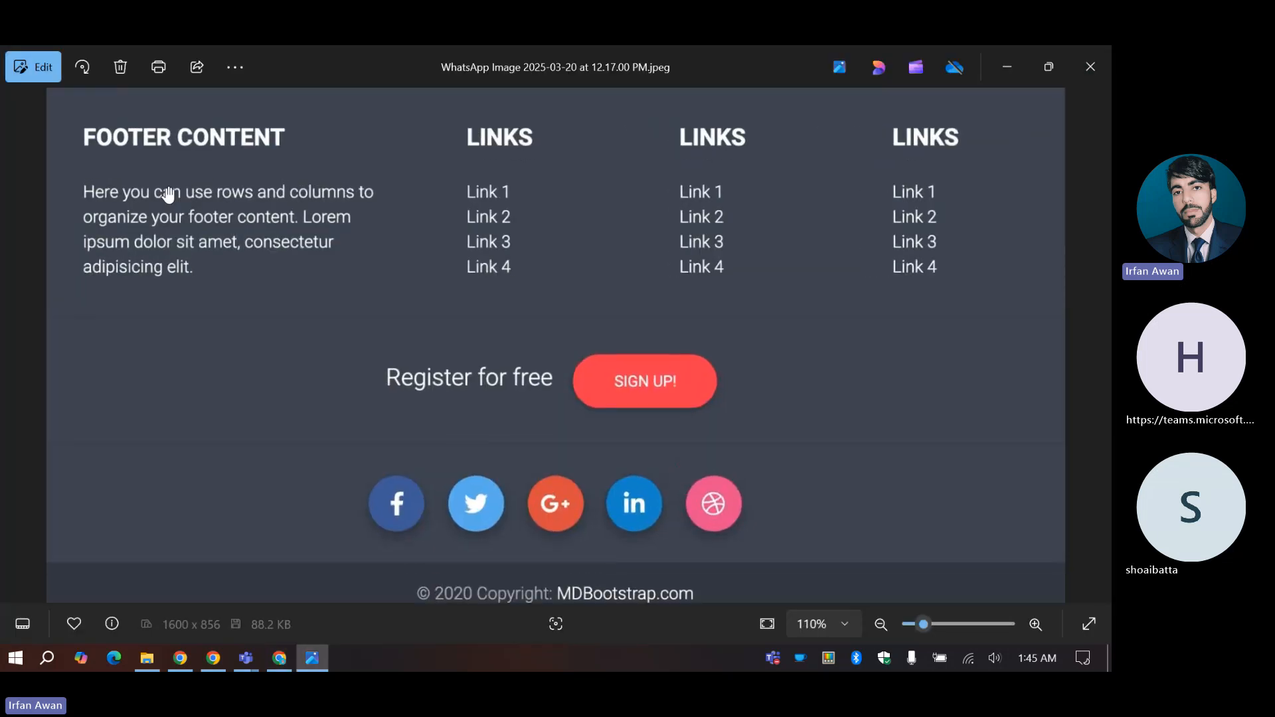
scroll(168, 194, down, 1)
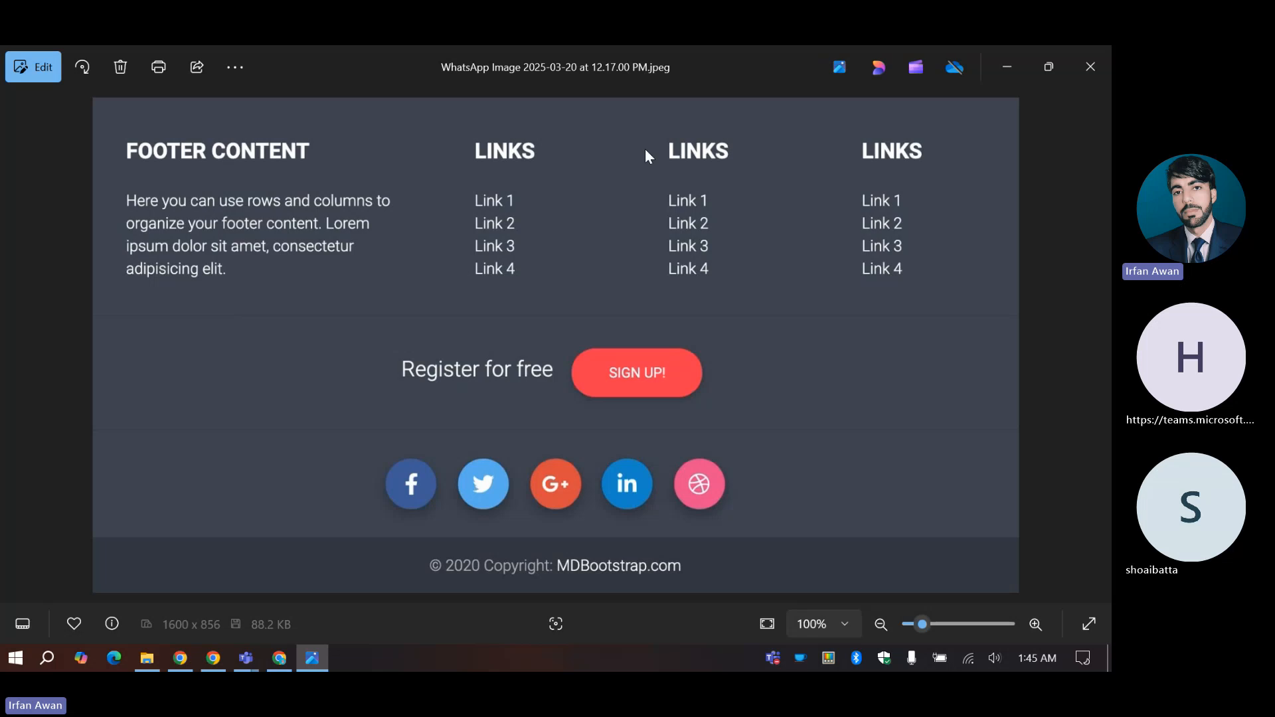
click(291, 665)
click(649, 285)
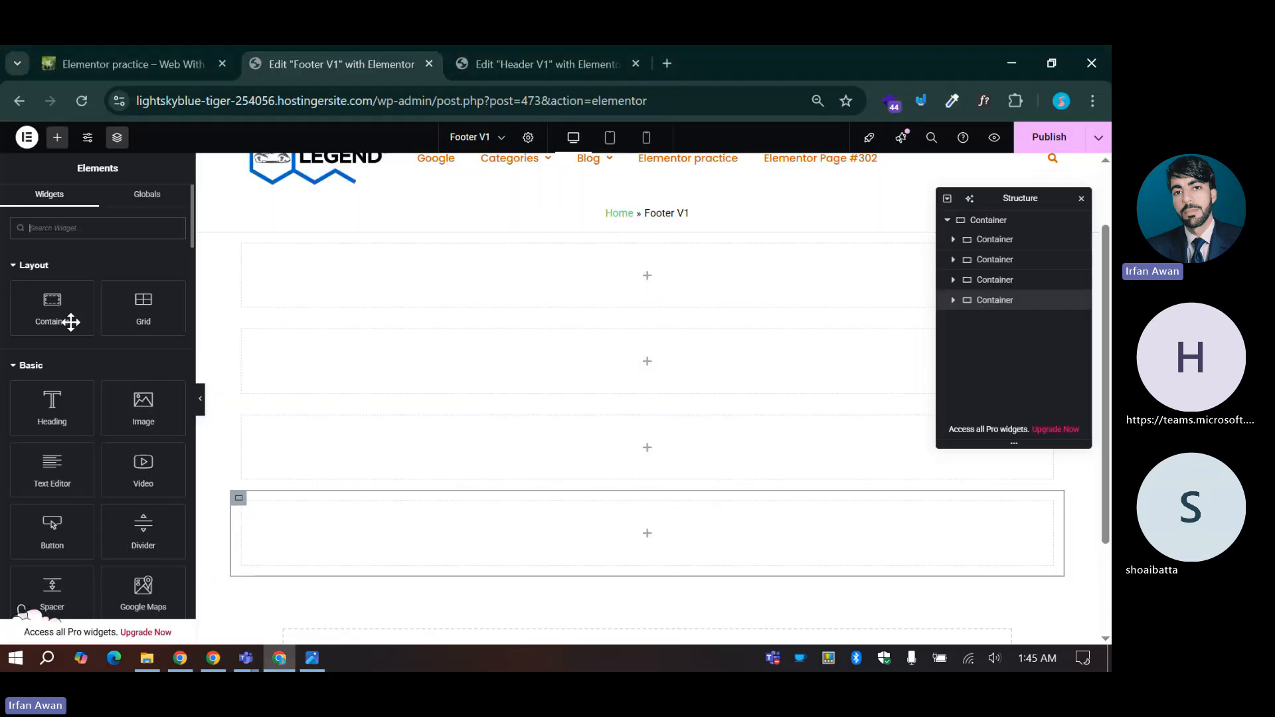
drag(66, 320, 464, 296)
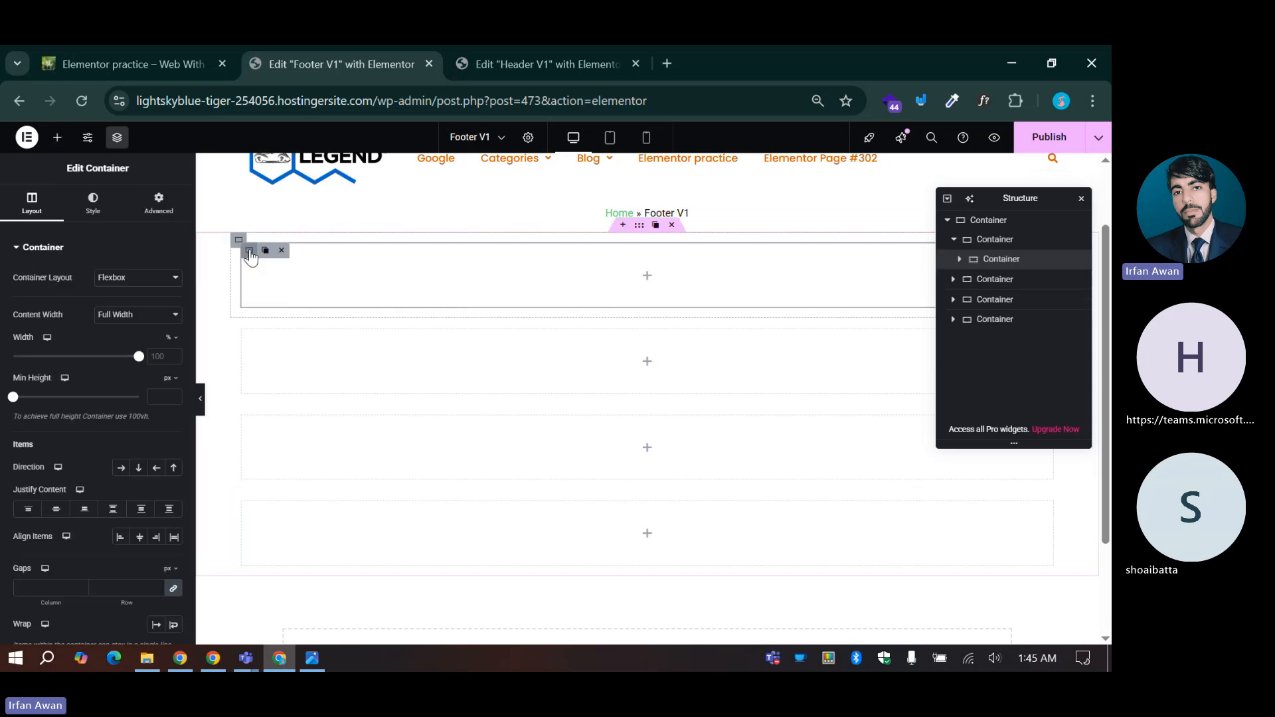
click(167, 353)
text(25)
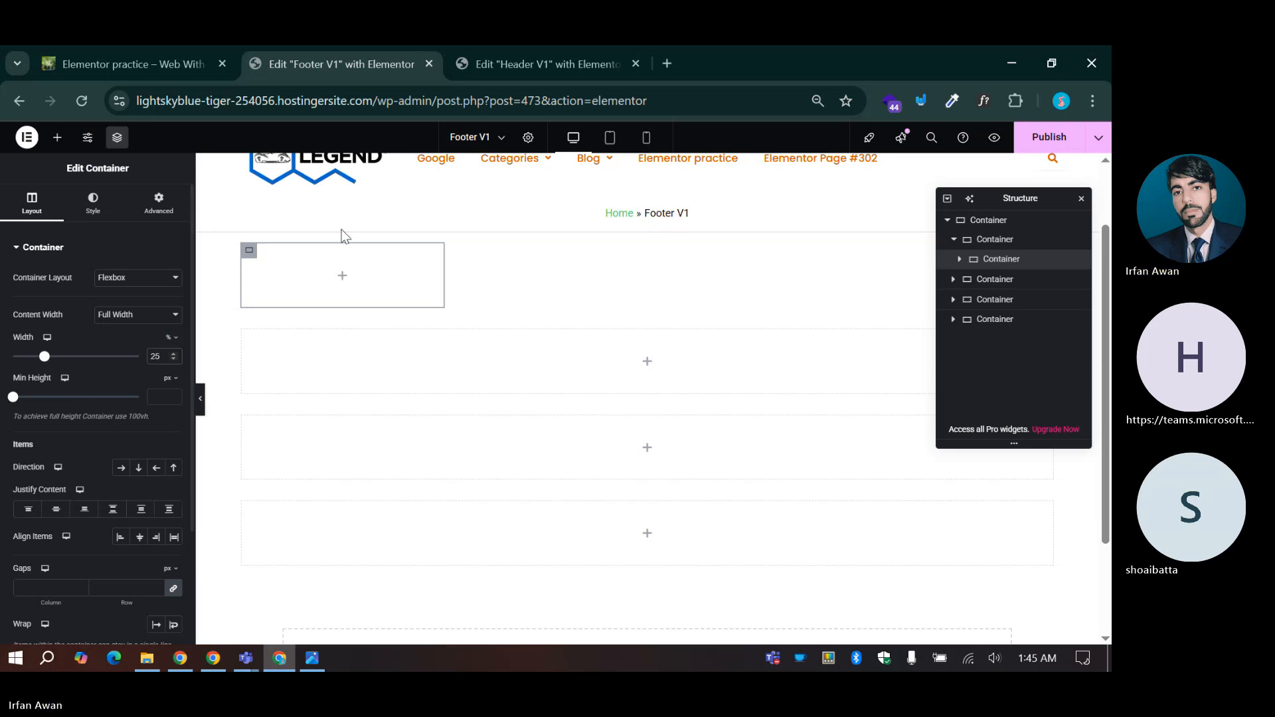
Step: Duplicate the 25% wide inner container three times to make four columns
click(264, 251)
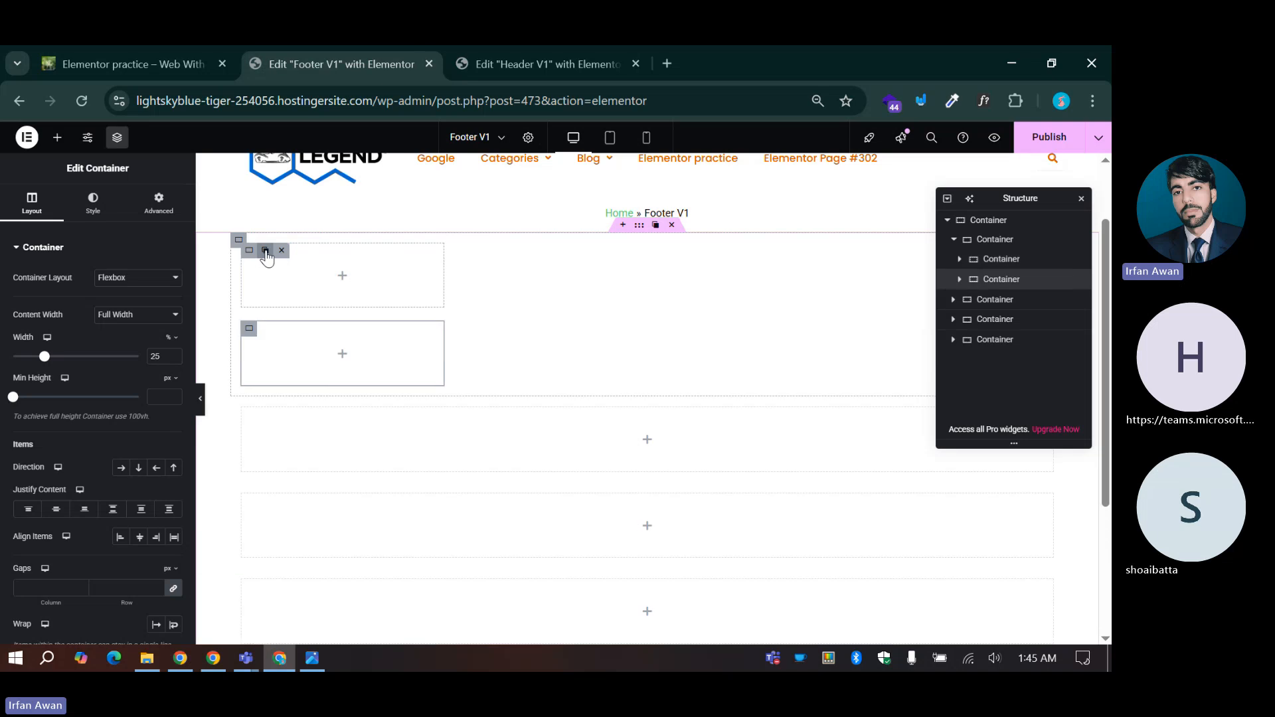
click(265, 252)
click(265, 252)
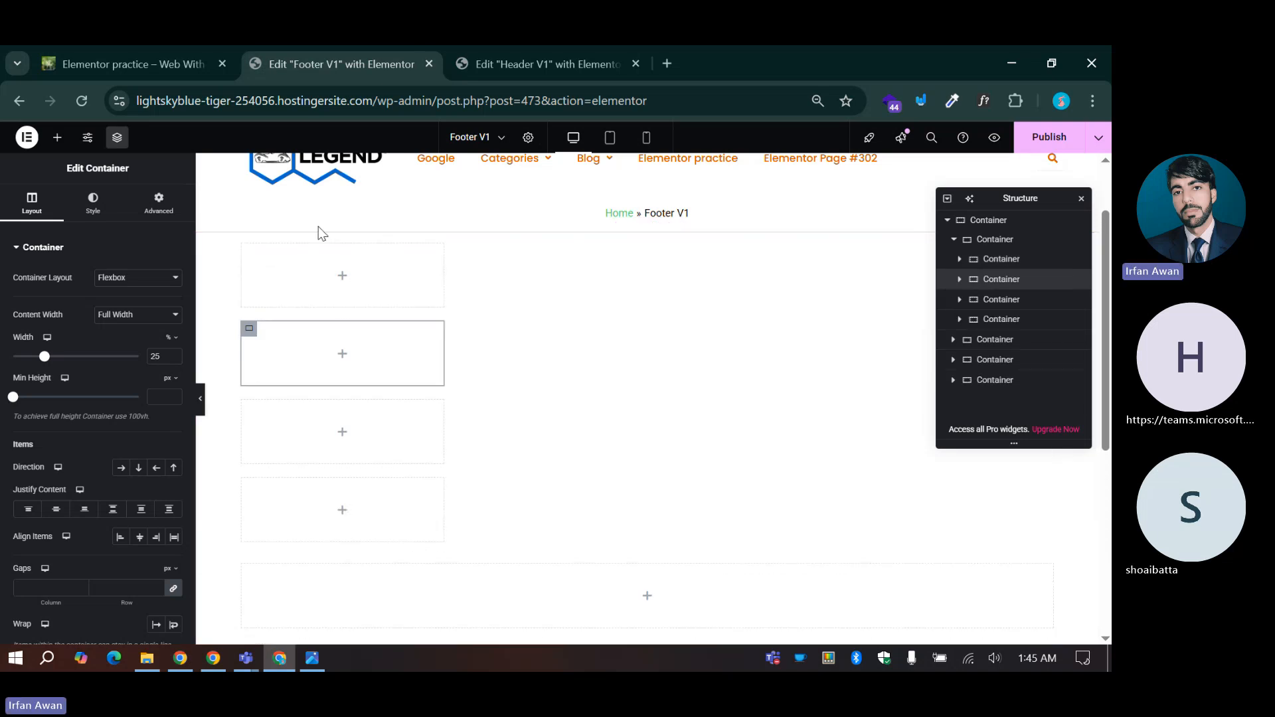
Step: Set the first row container's direction to horizontal row so its four inner containers sit side by side
click(238, 240)
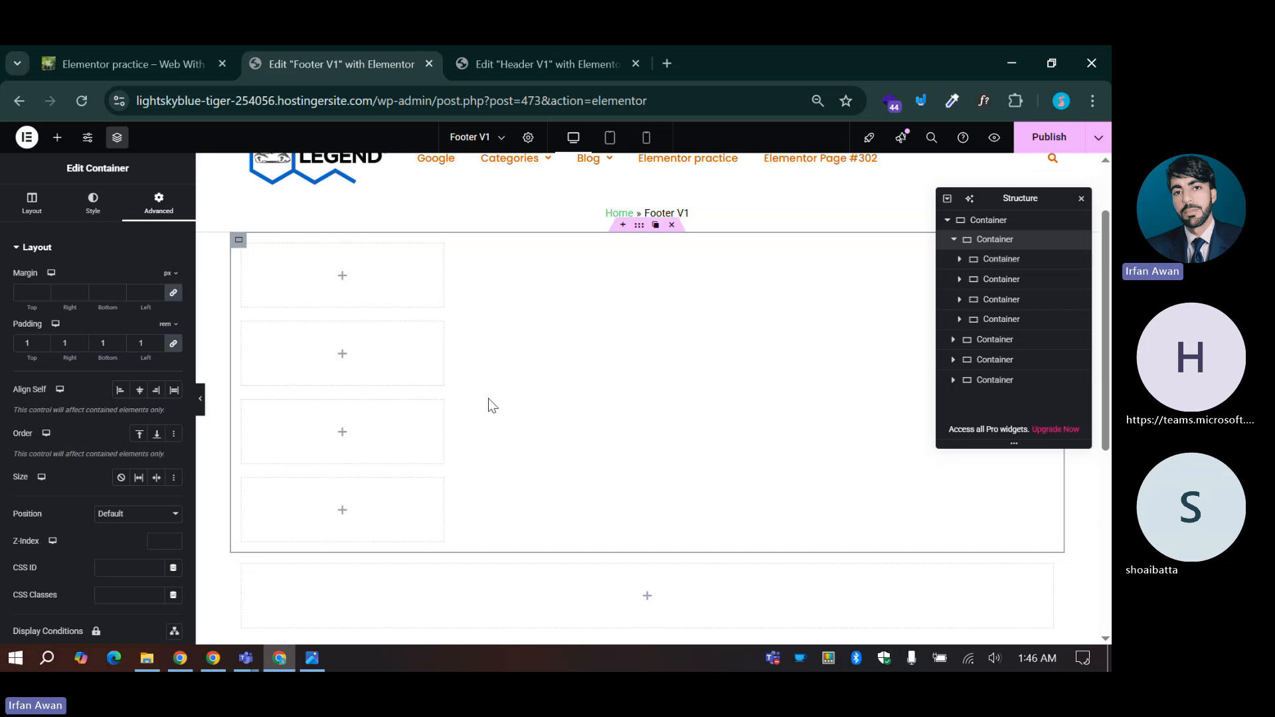
click(47, 209)
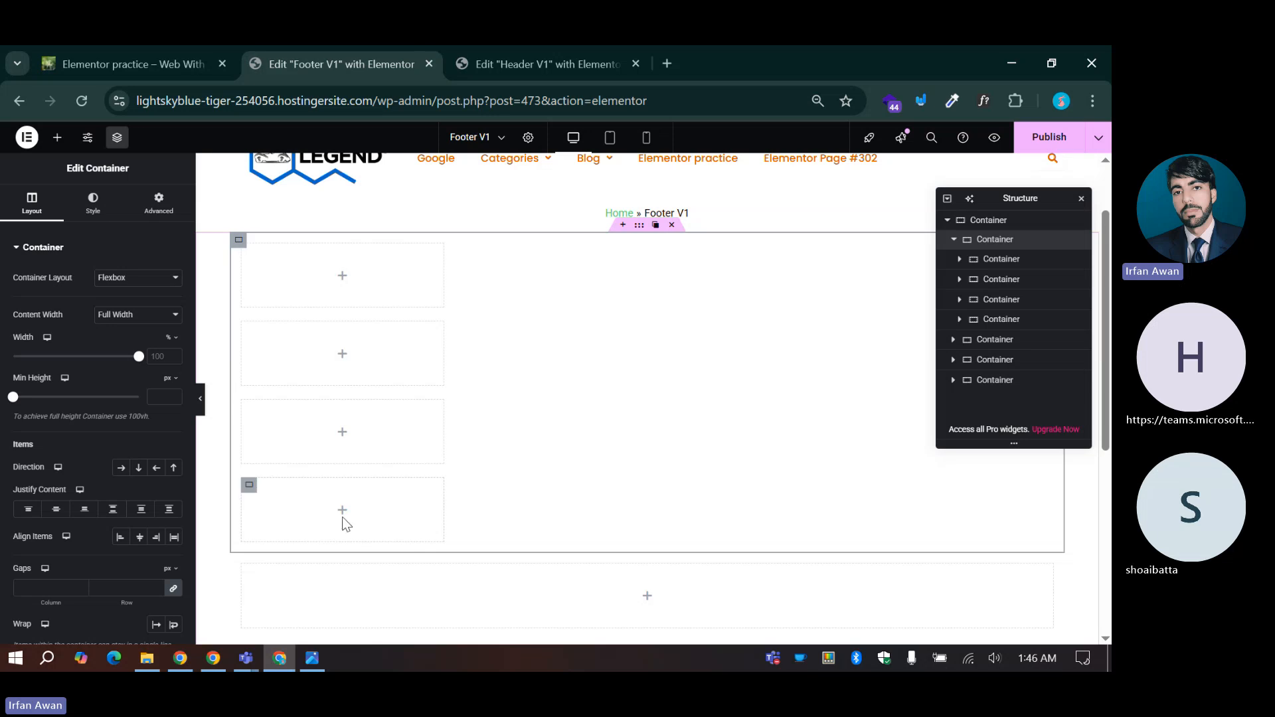
click(121, 467)
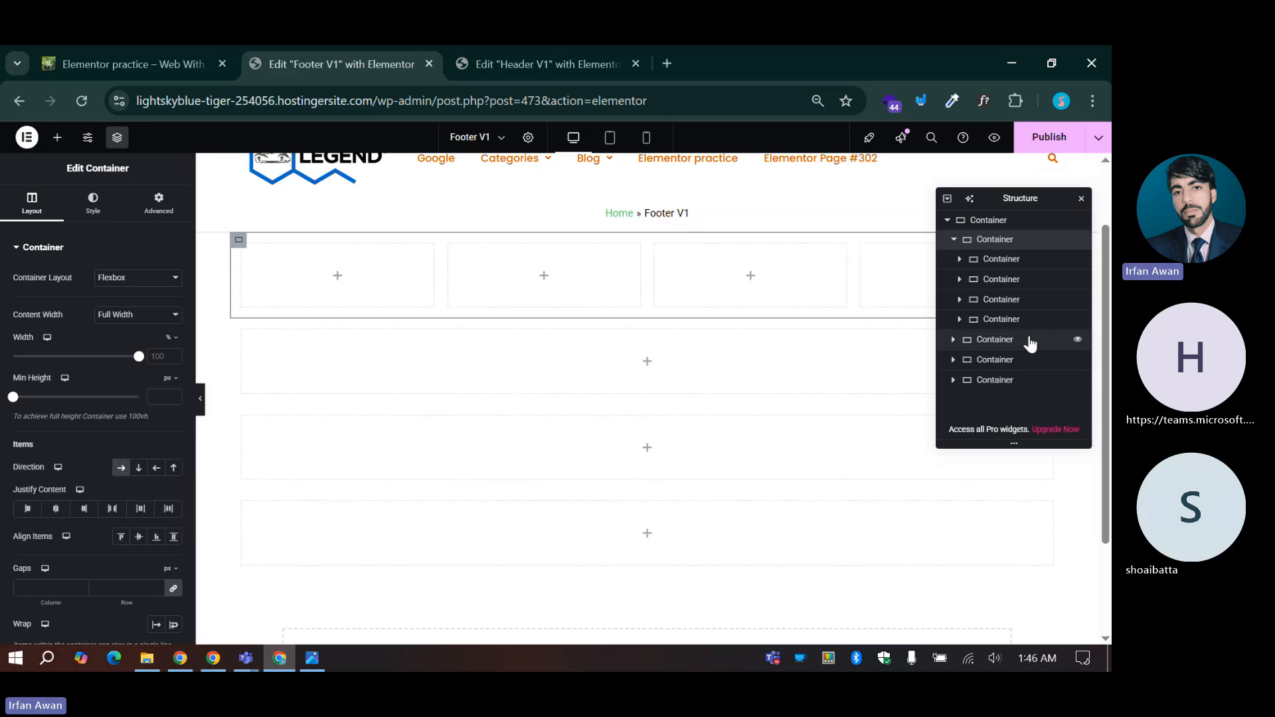
scroll(700, 301, up, 2)
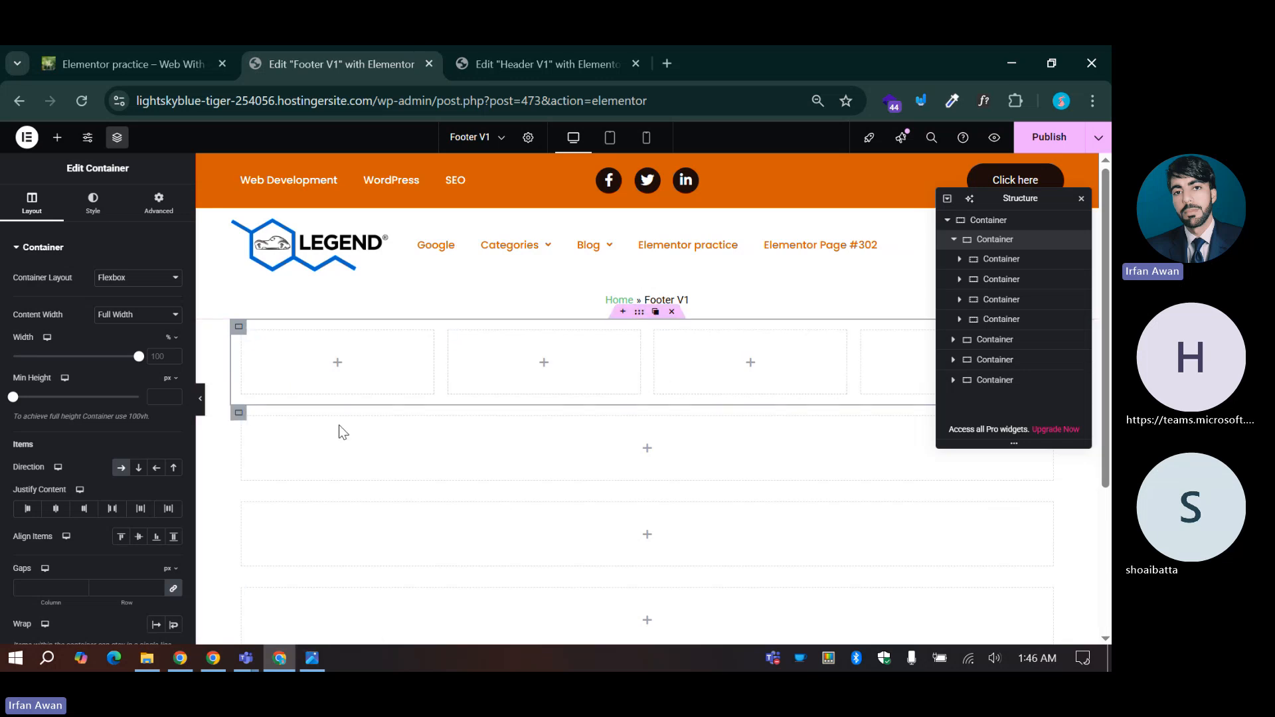
Step: Compare the footer's container structure in Elementor with the footer reference image in the photo viewer
click(312, 657)
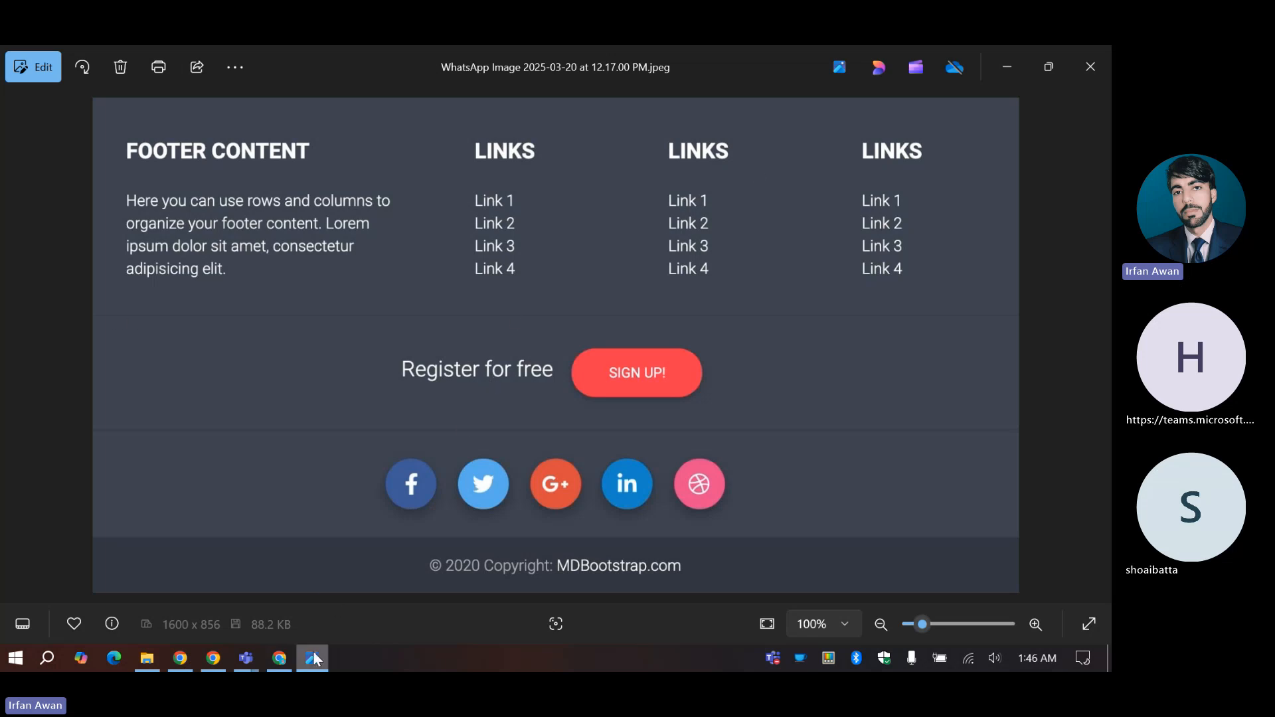
mouse_move(282, 661)
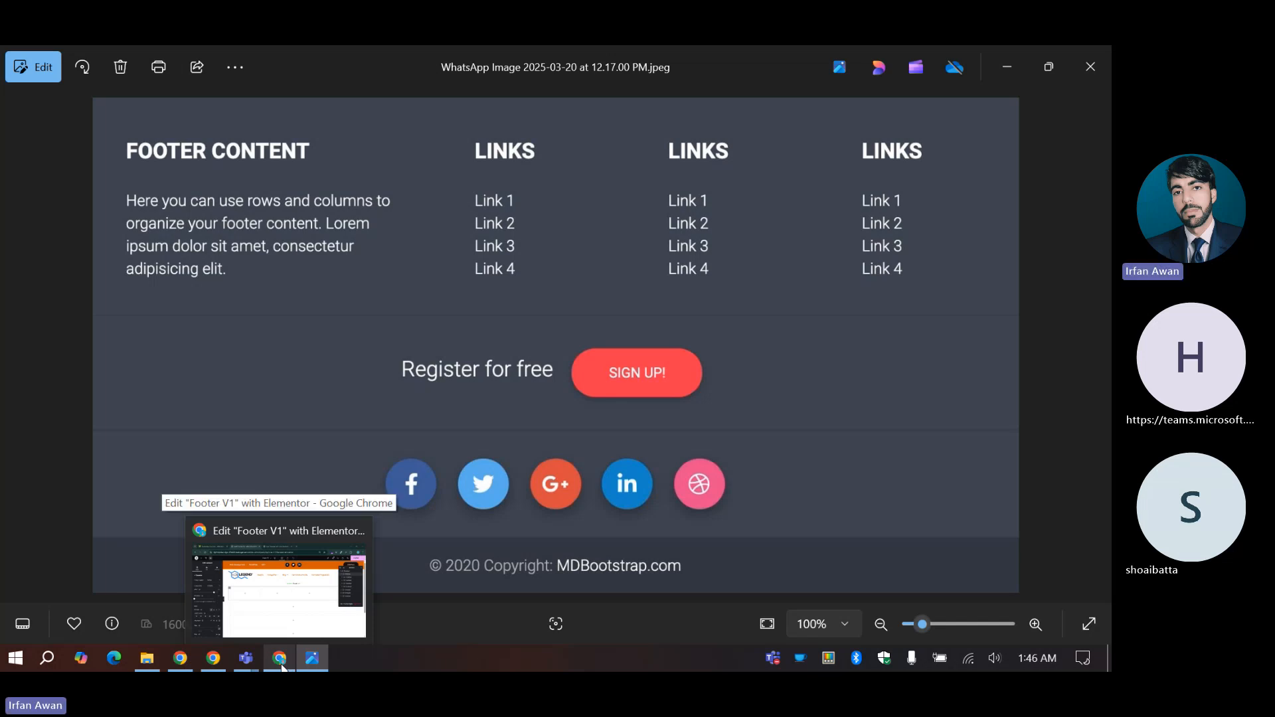
click(282, 666)
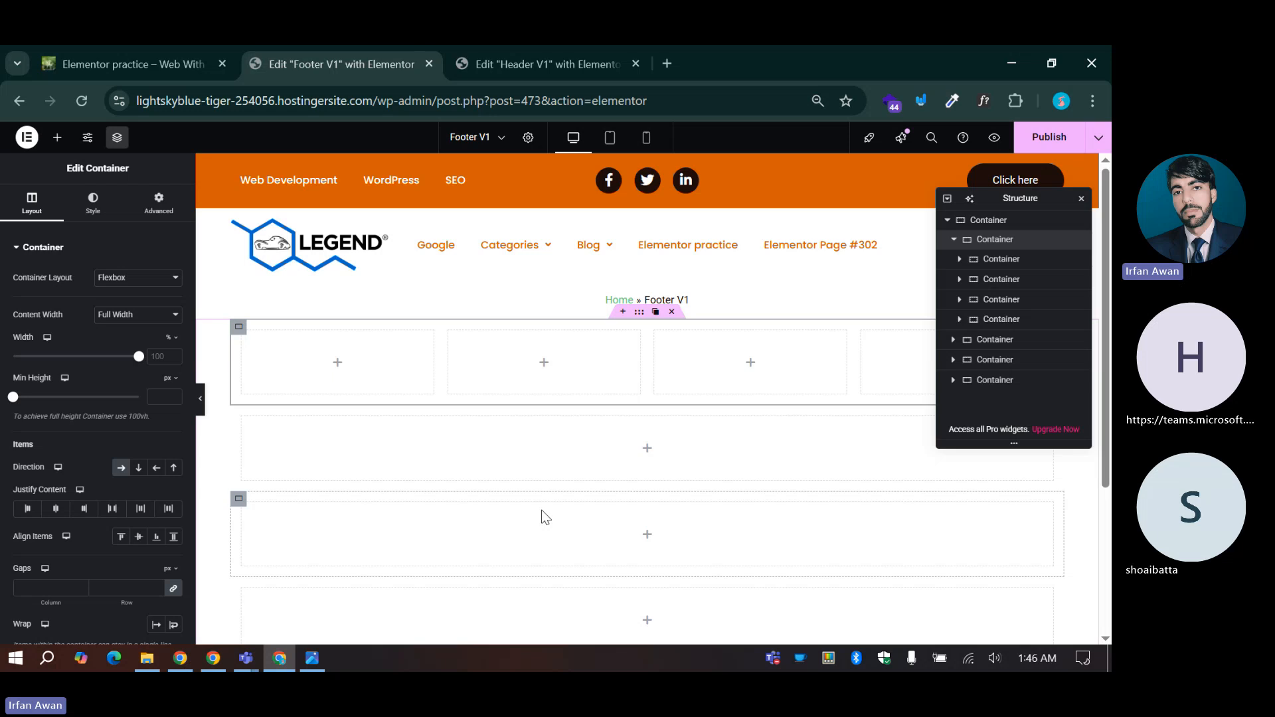
click(640, 317)
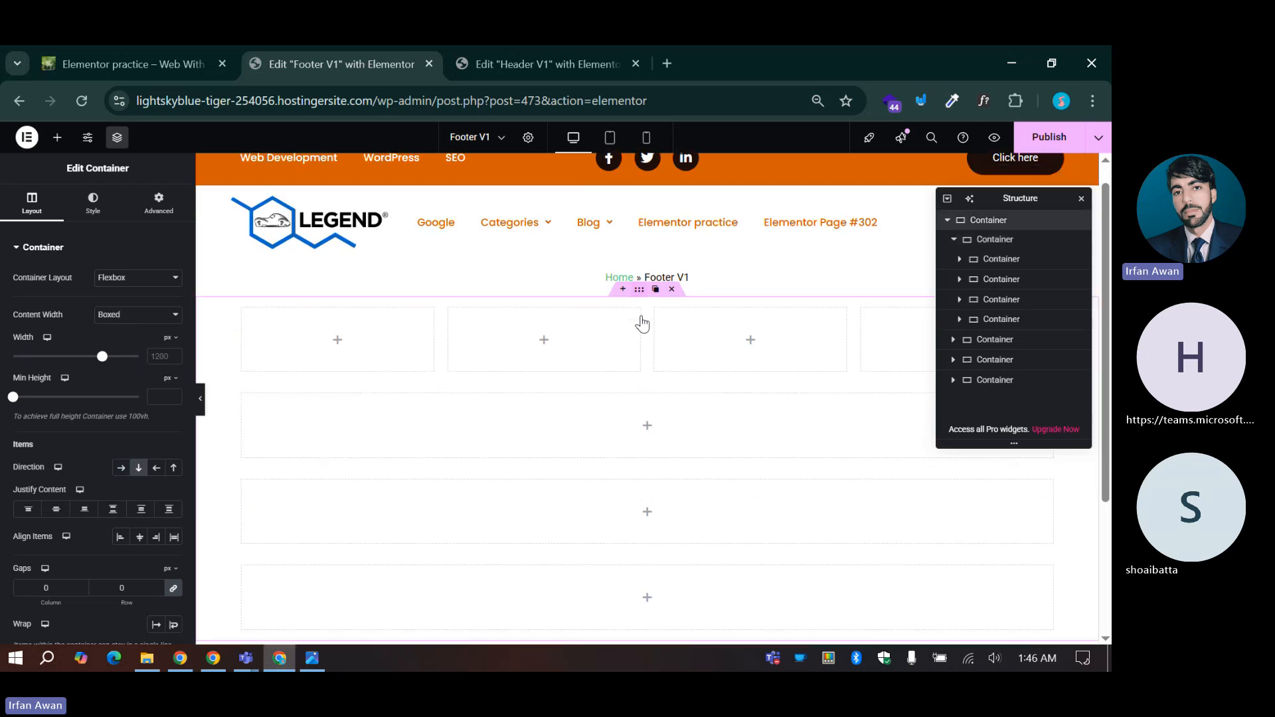
click(311, 659)
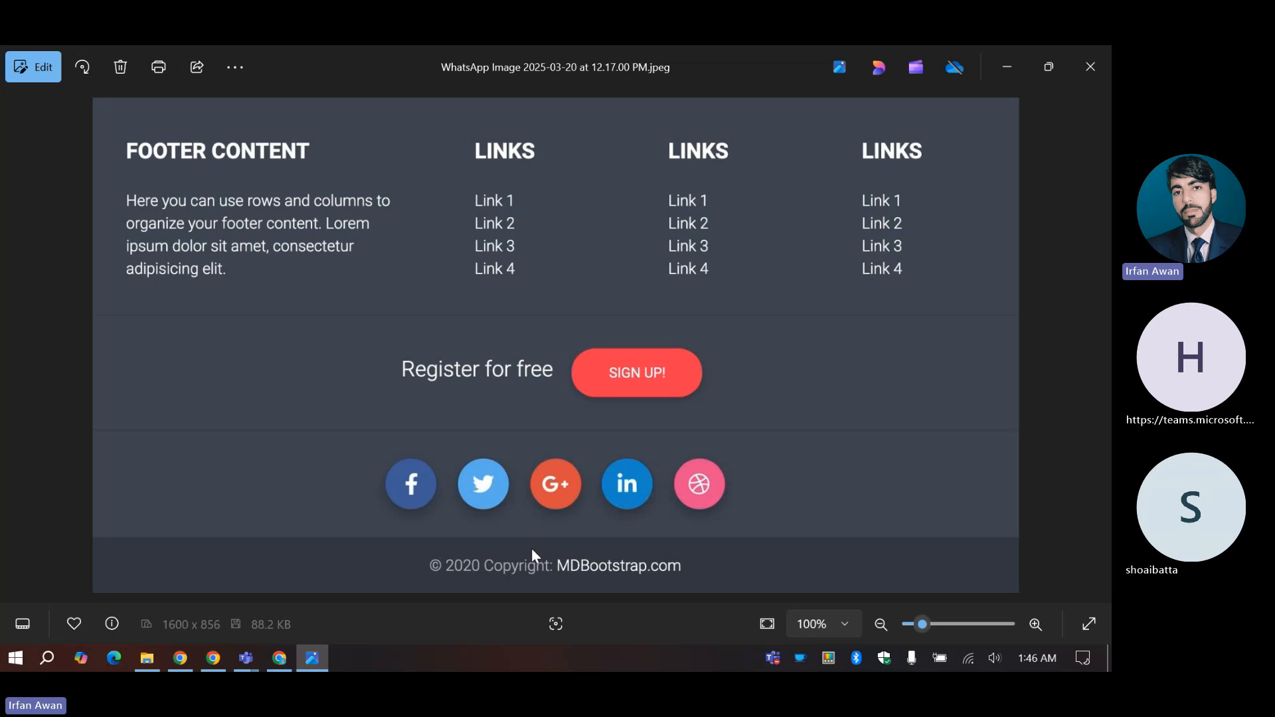
click(280, 659)
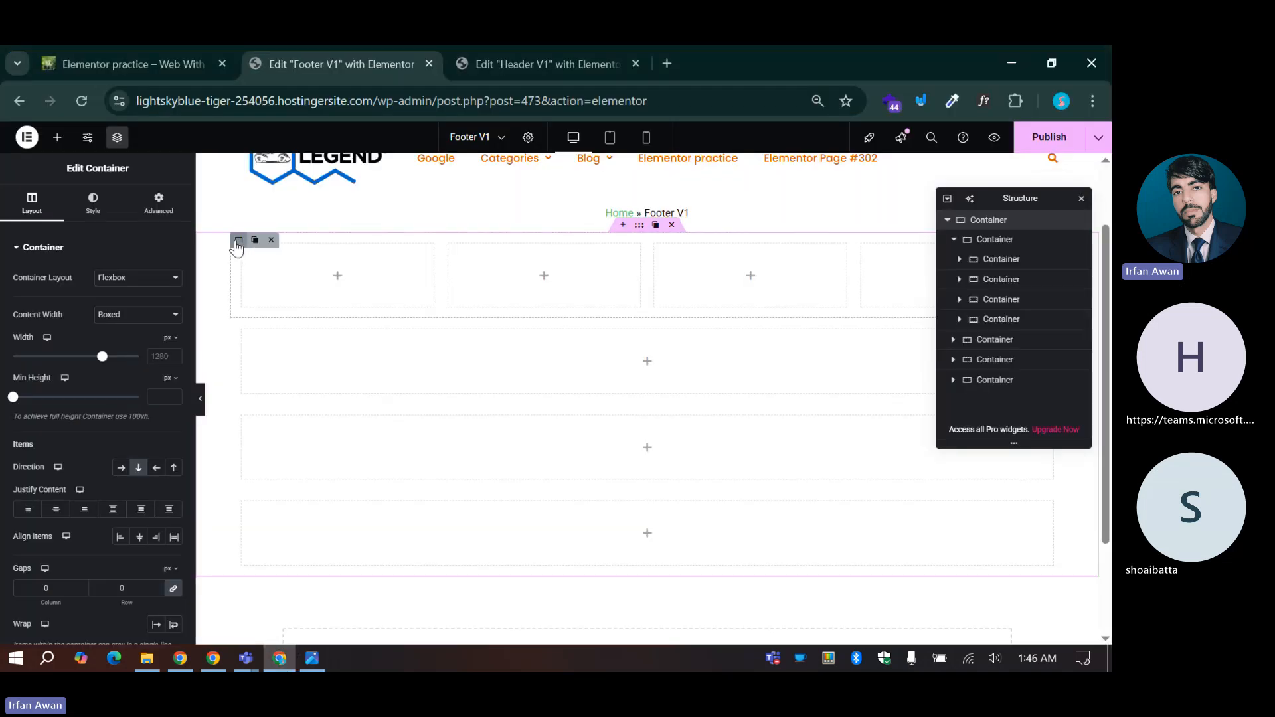
Step: Give the first row container a solid background using the global color Light BG
click(237, 243)
click(110, 204)
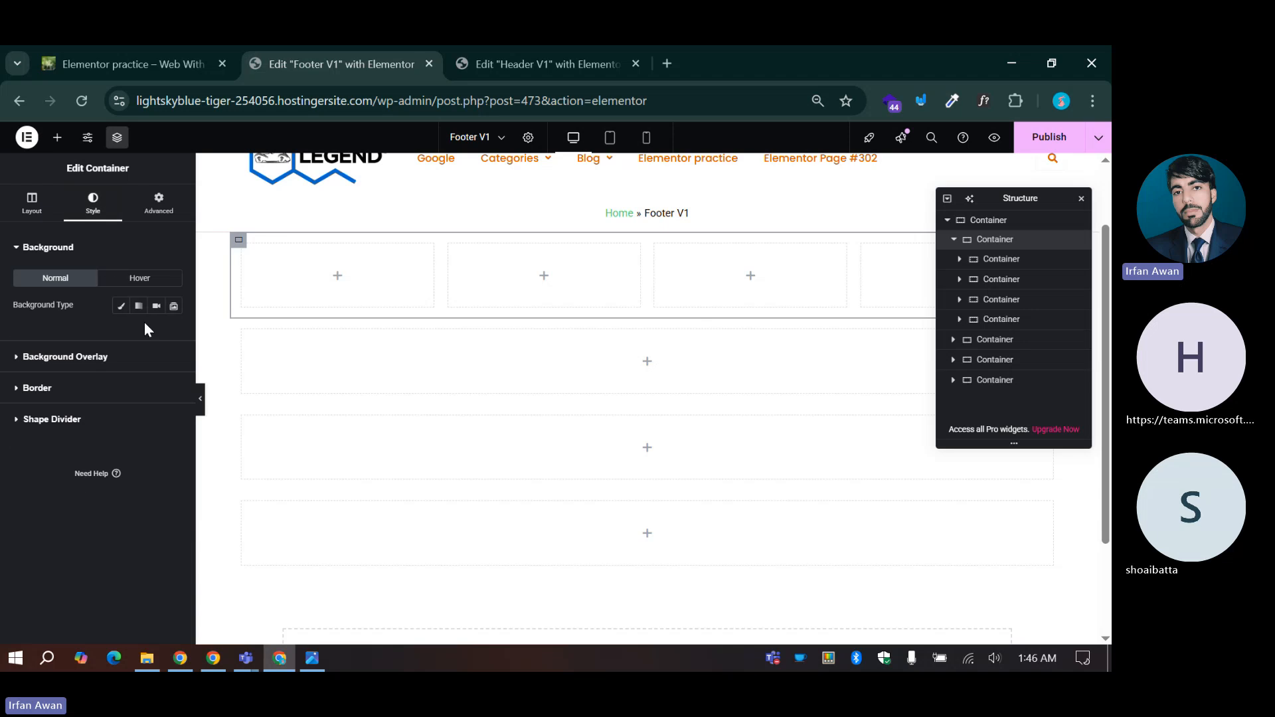
click(121, 306)
click(156, 338)
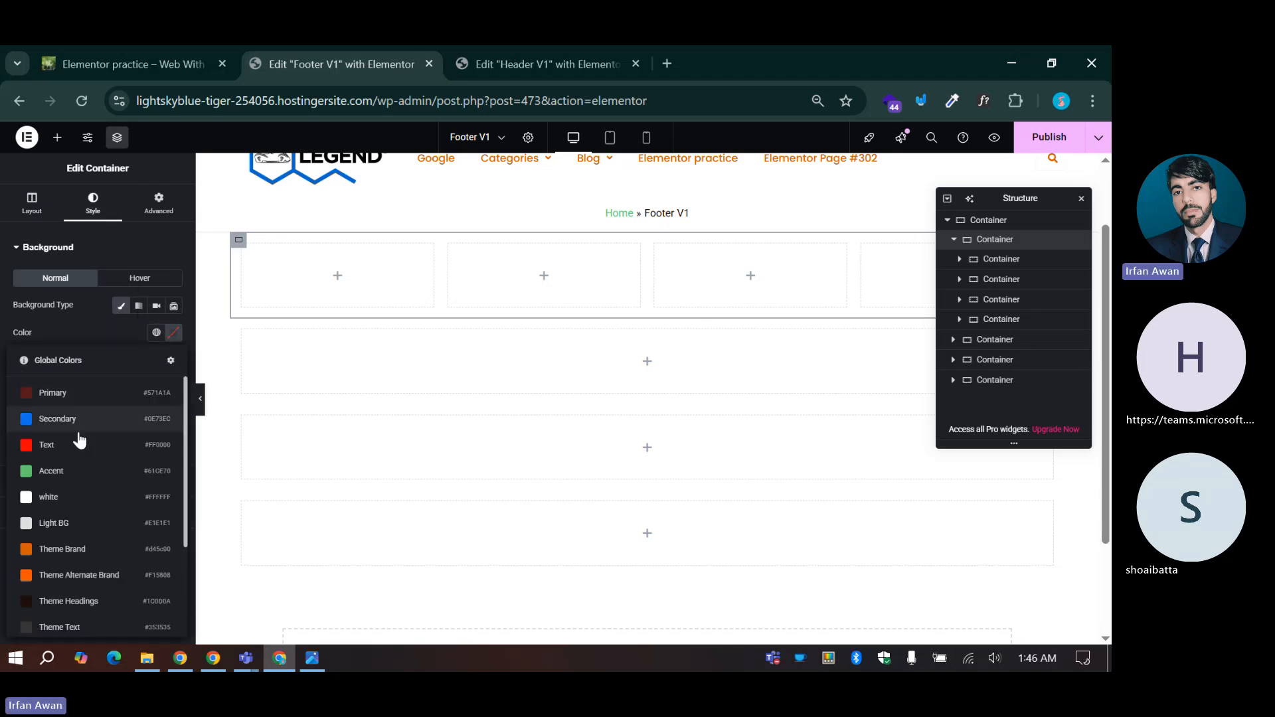
click(69, 532)
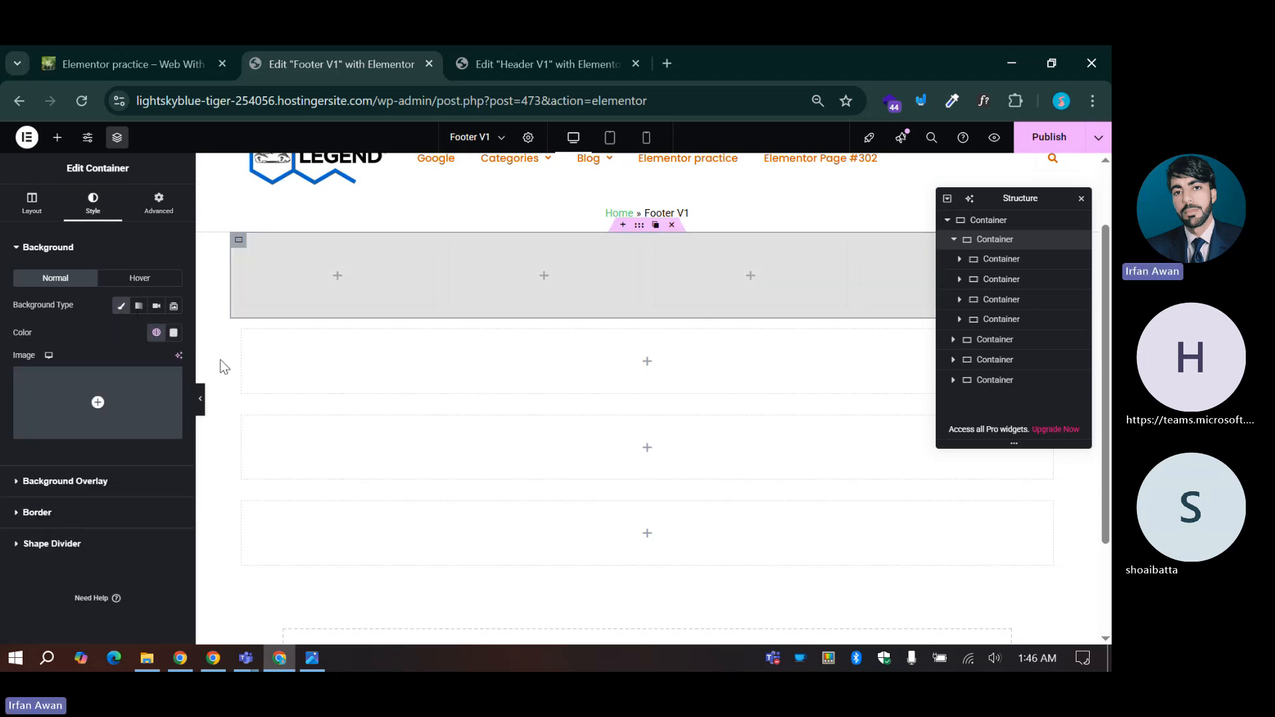
Step: Apply the global color Light BG as the second row container's solid background
click(239, 325)
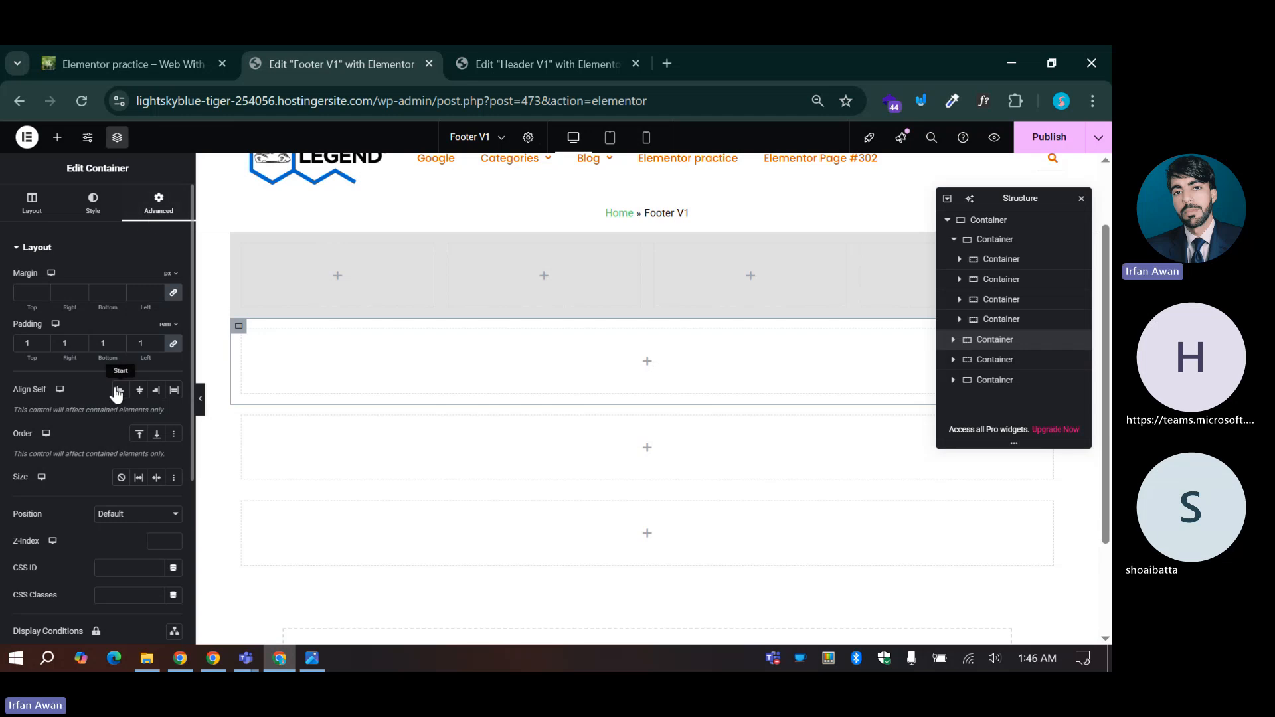
click(93, 203)
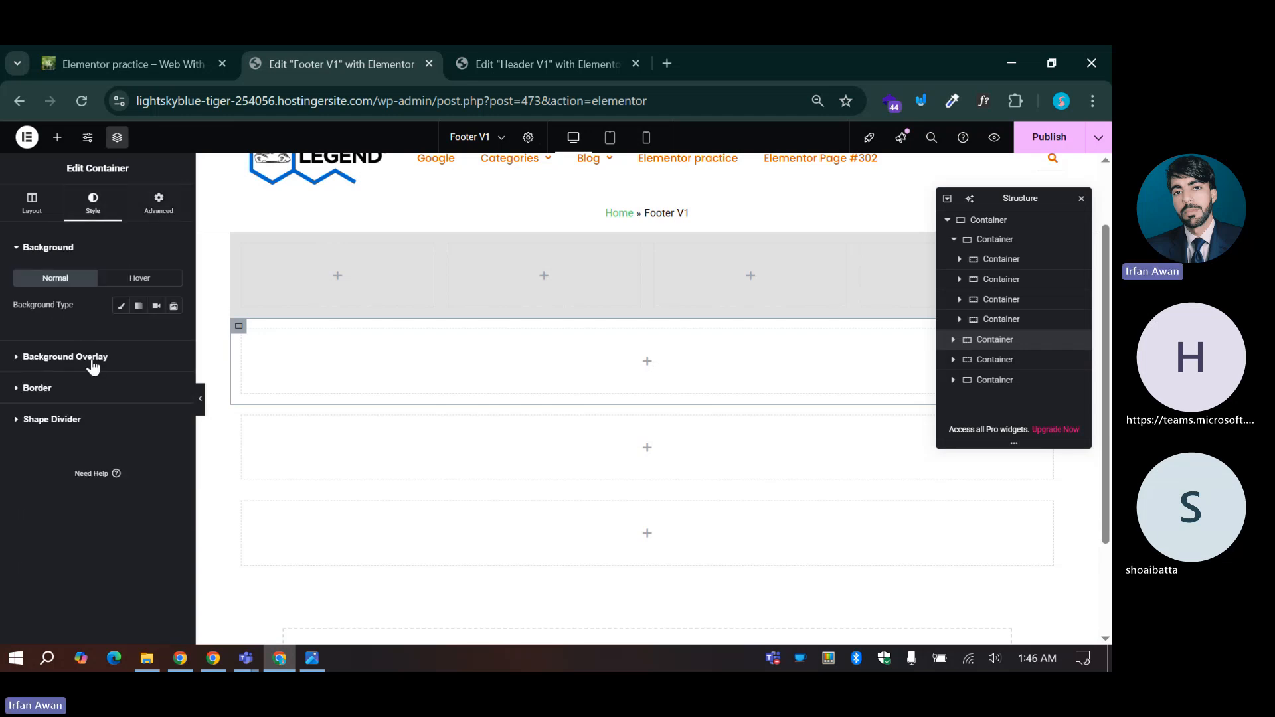
click(91, 357)
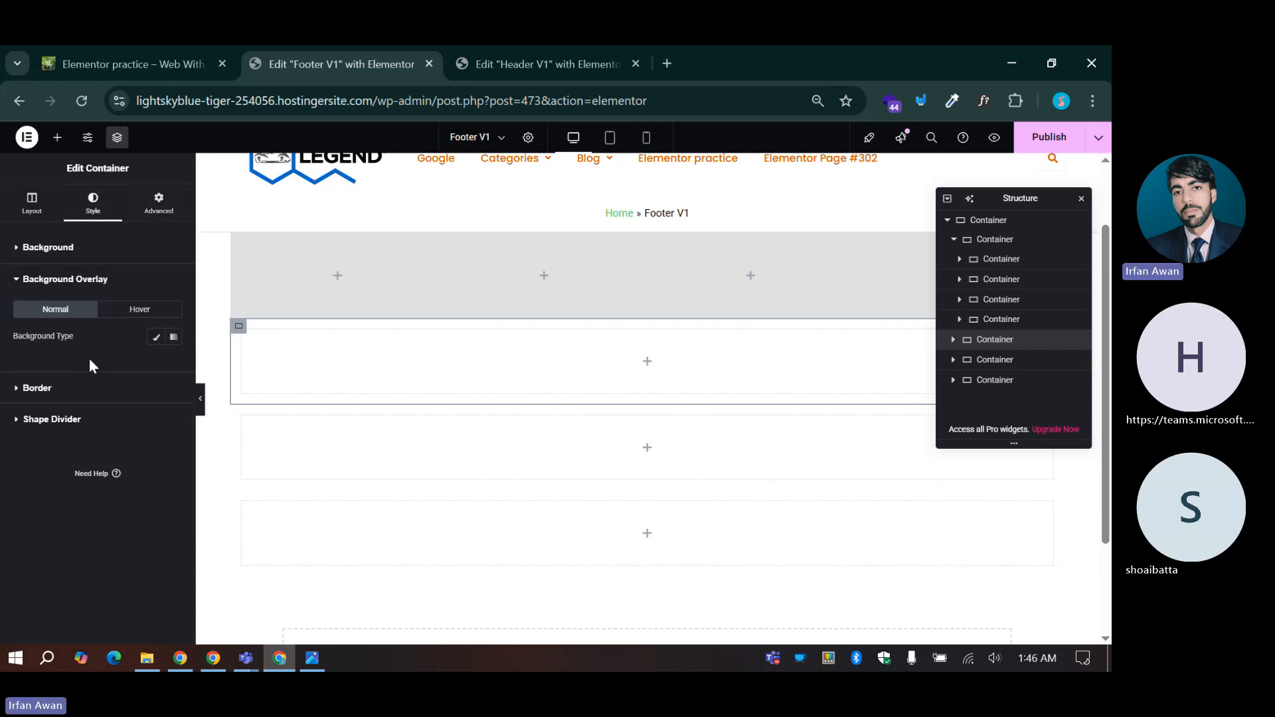
click(76, 251)
click(125, 305)
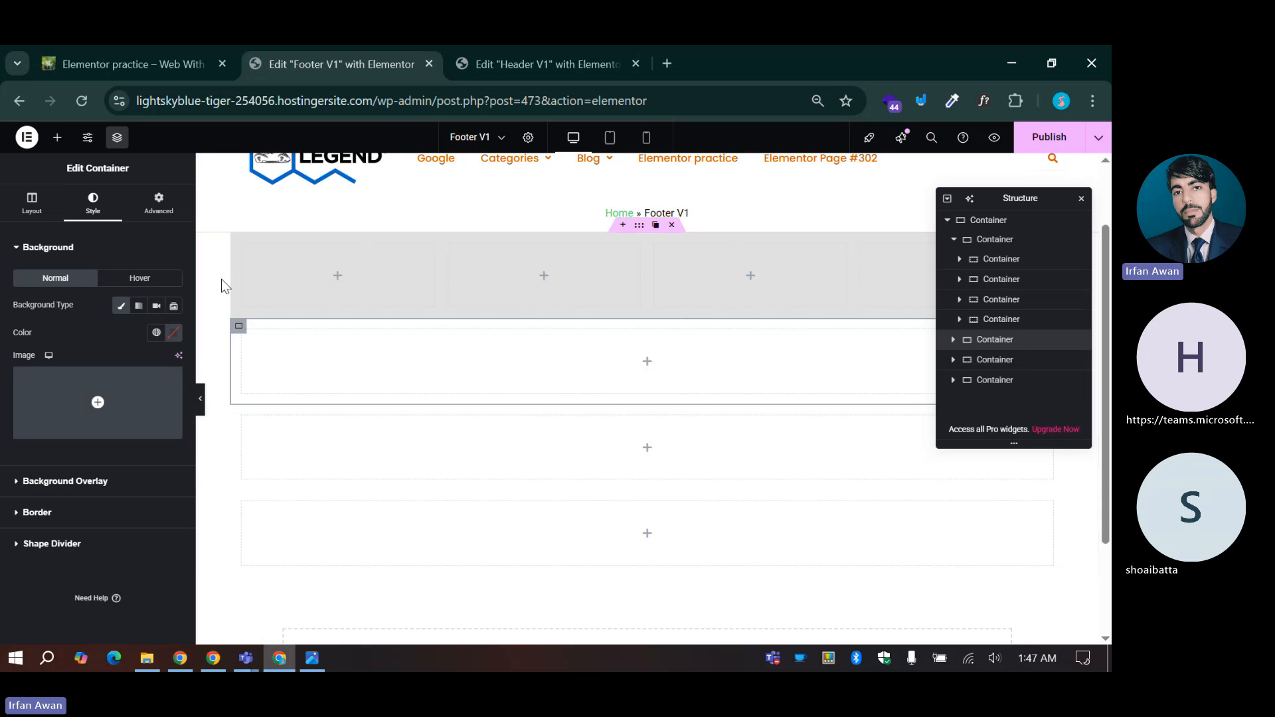
click(156, 332)
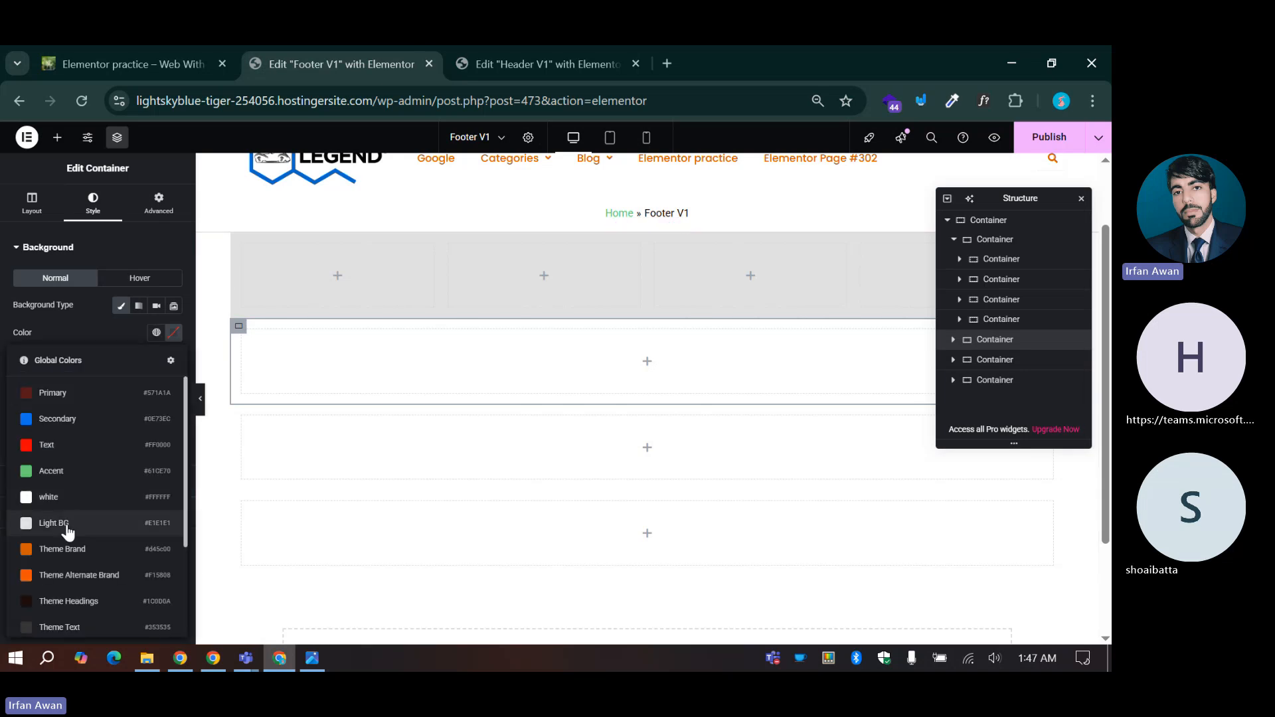
click(62, 525)
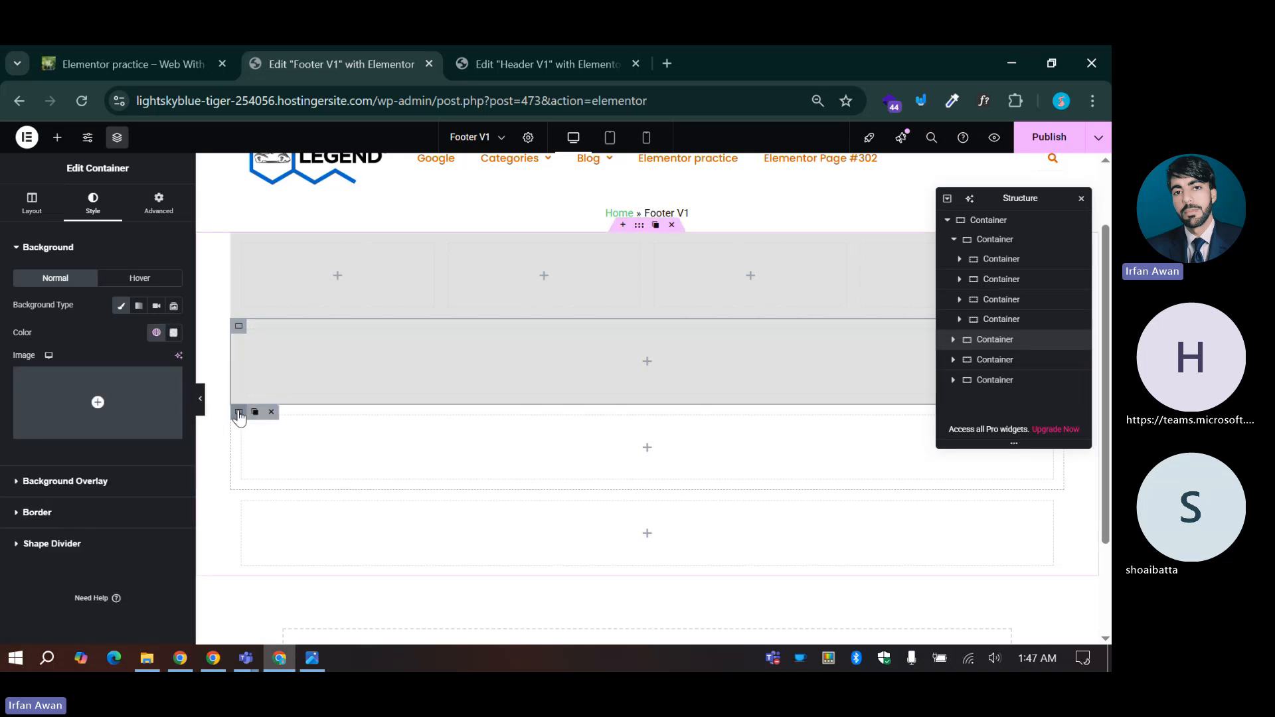
Step: Give the third row container a solid background using the global color Light BG
click(239, 412)
click(92, 217)
click(122, 306)
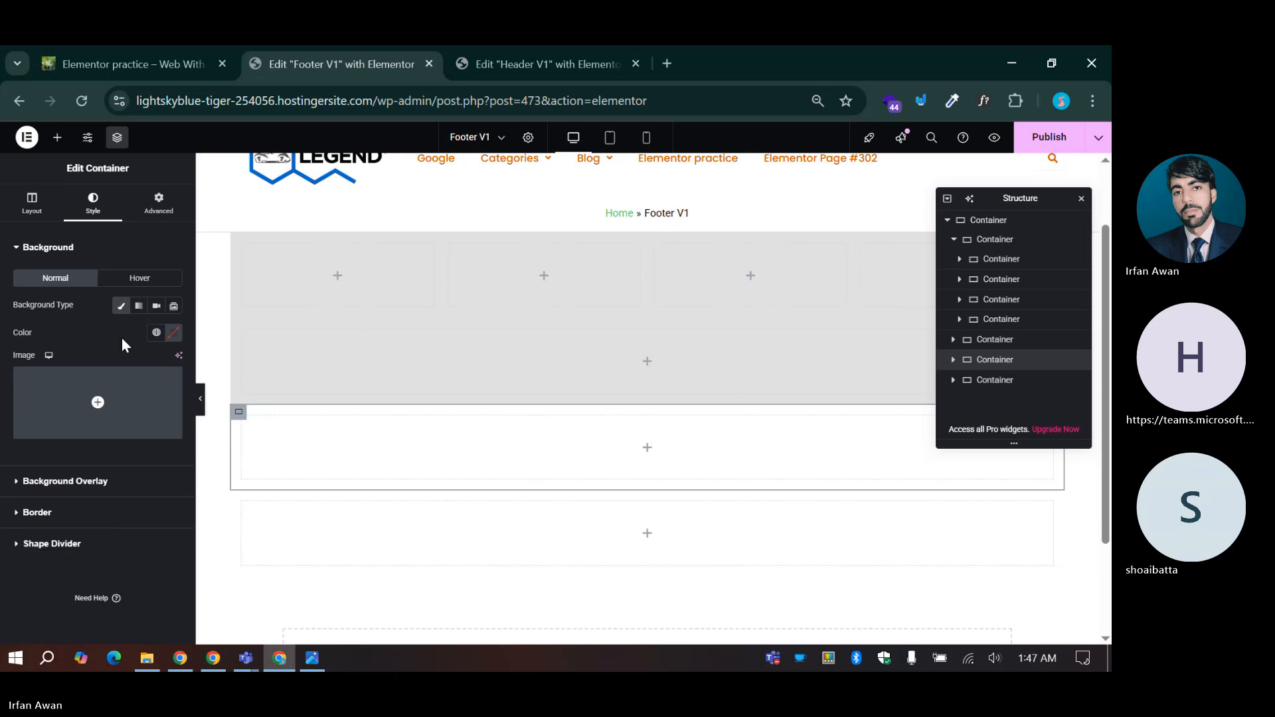
click(156, 332)
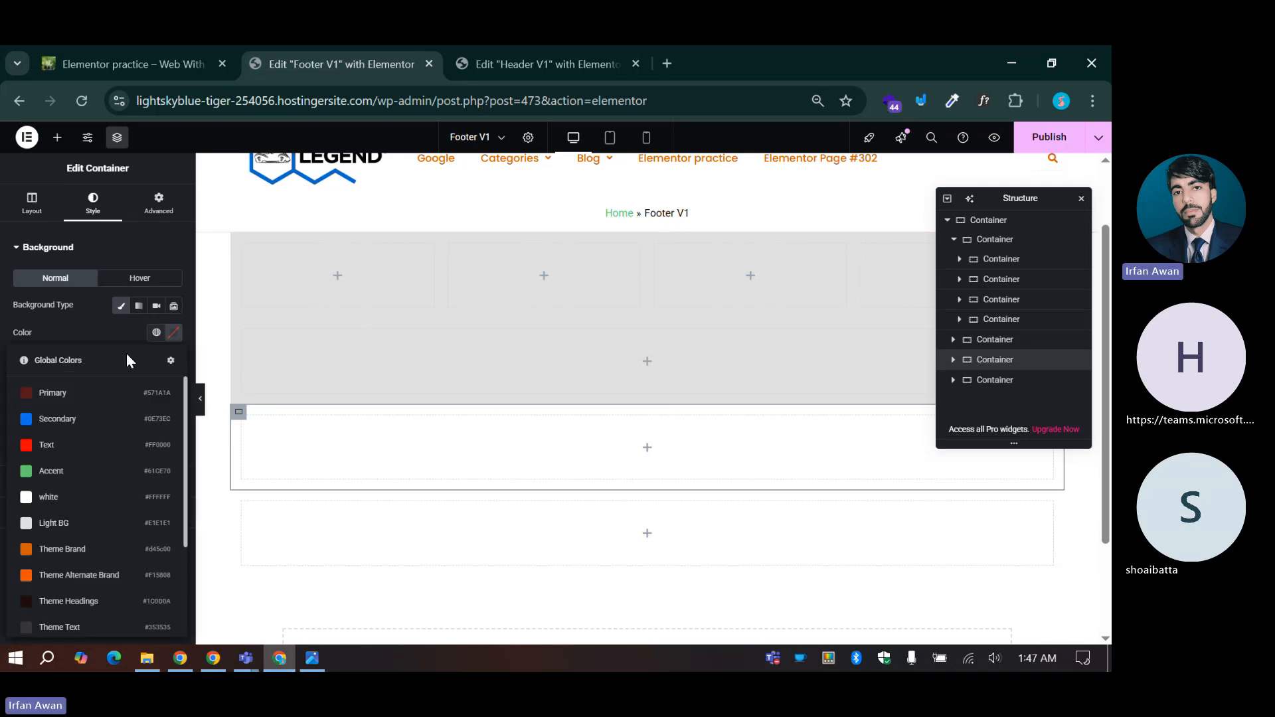
click(74, 524)
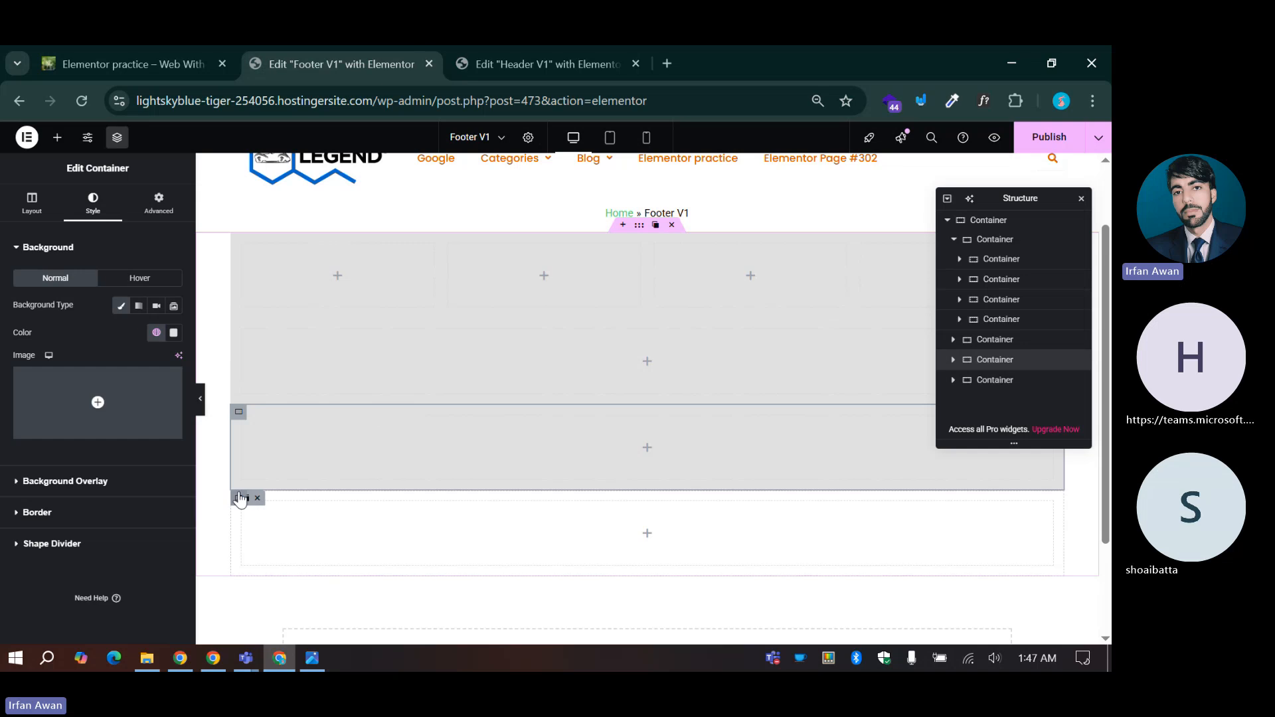
Step: Give the fourth row container a solid dark grey global background color, following the copyright bar in the reference image
click(256, 502)
click(312, 658)
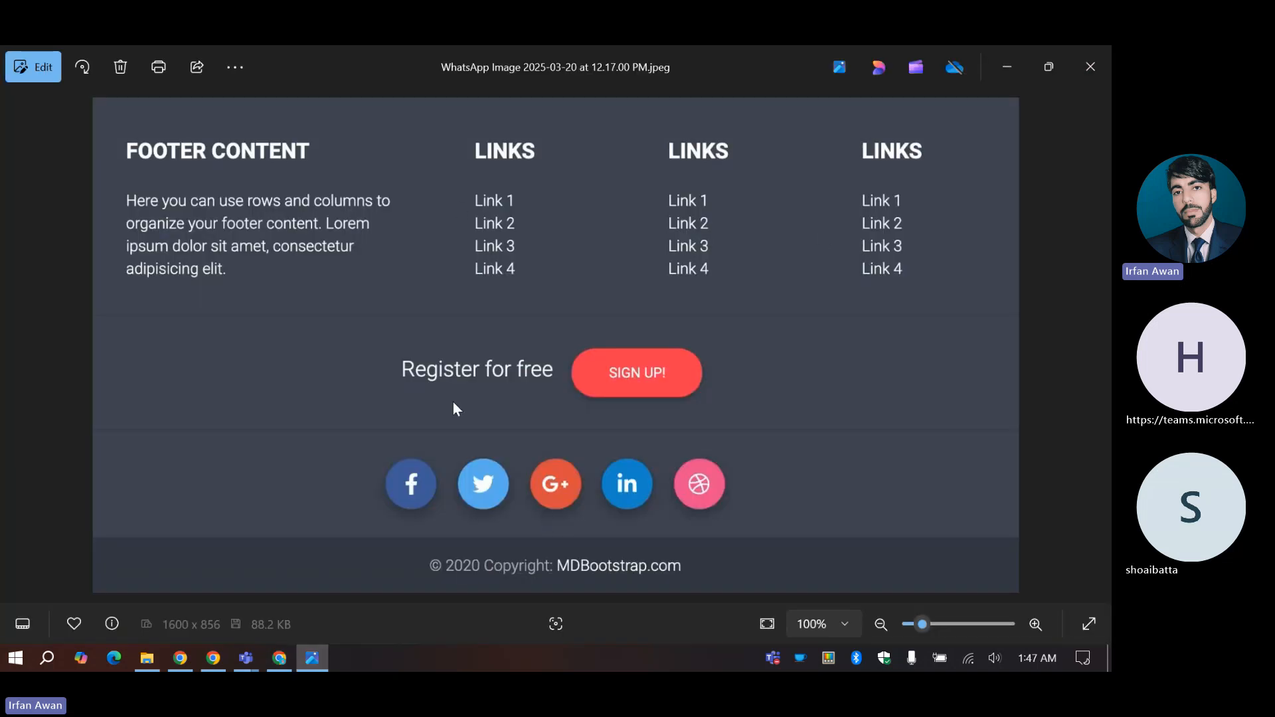
click(279, 658)
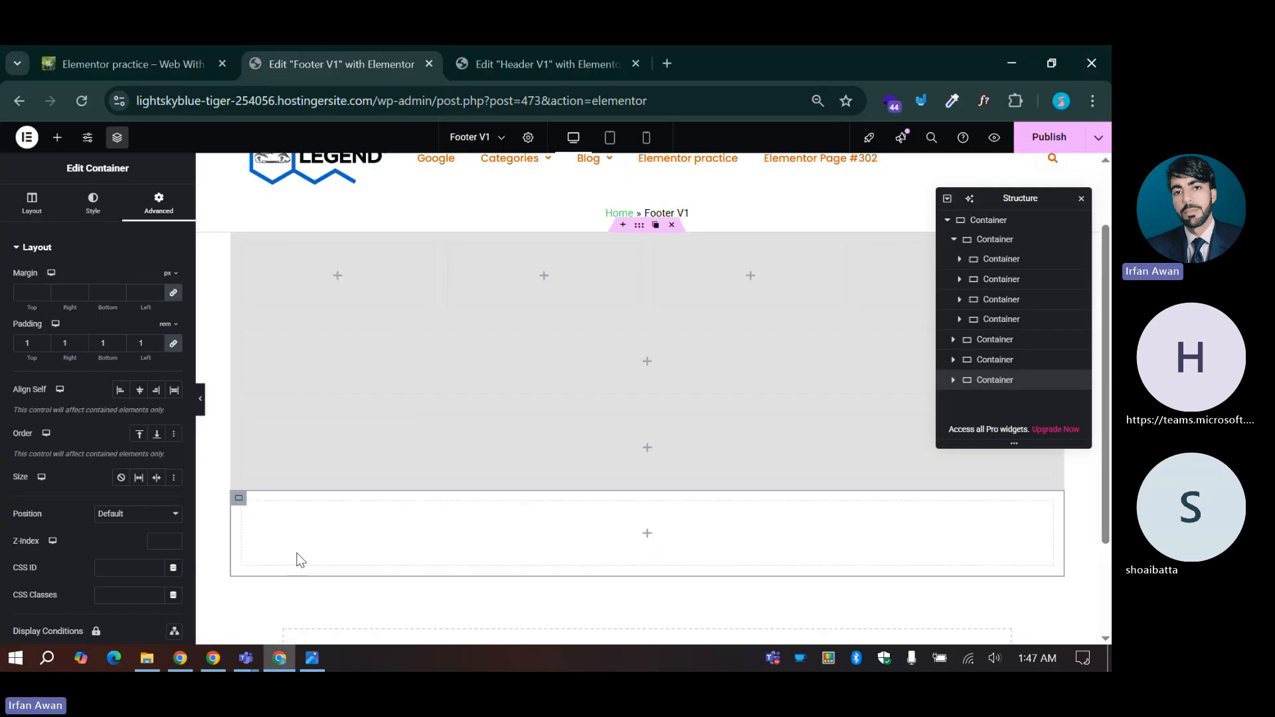
click(96, 211)
click(121, 306)
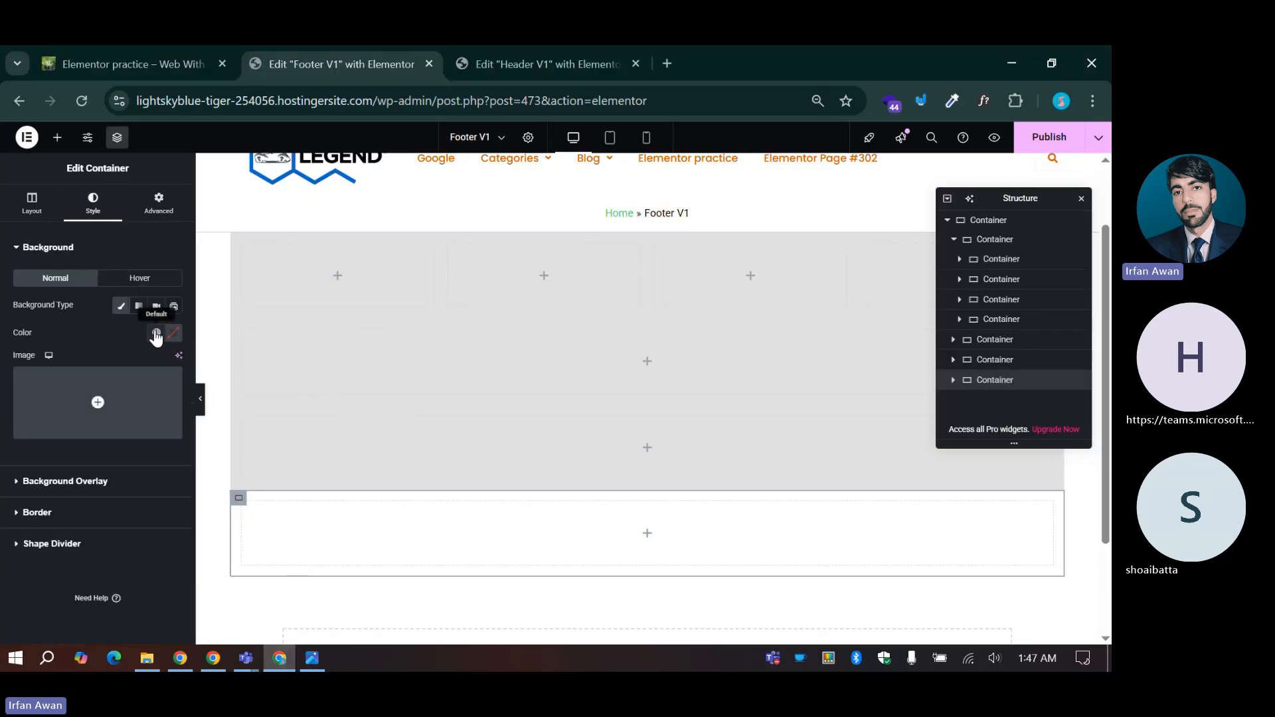
click(156, 333)
scroll(99, 488, down, 2)
click(93, 492)
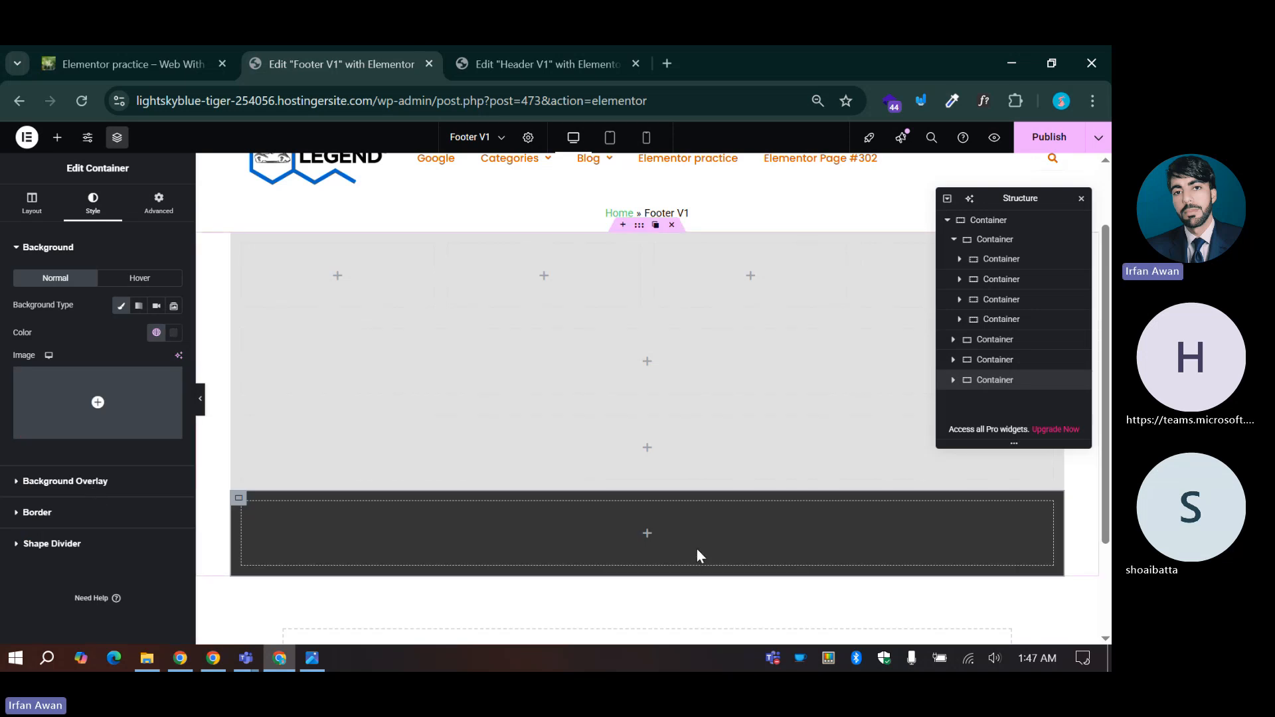
Step: Compare the footer's width in the page preview with the footer reference image in the photo viewer
scroll(664, 454, up, 1)
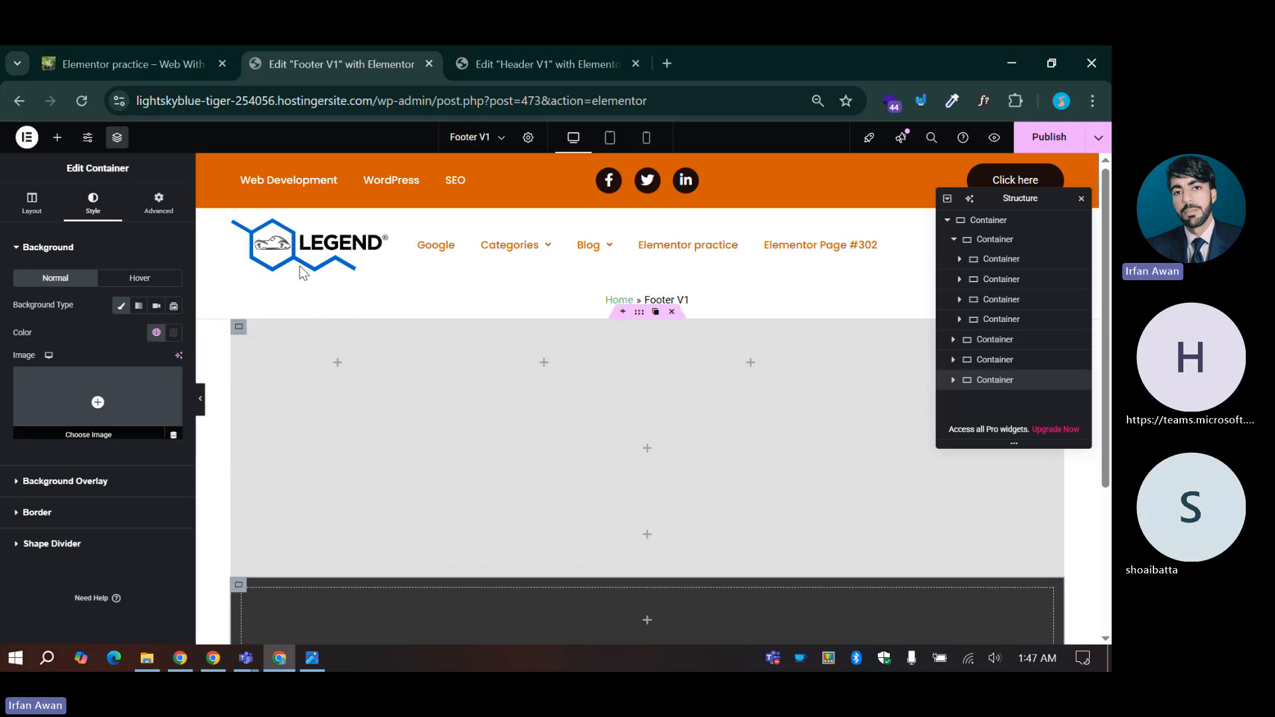
key(alt+Tab)
scroll(94, 156, up, 1)
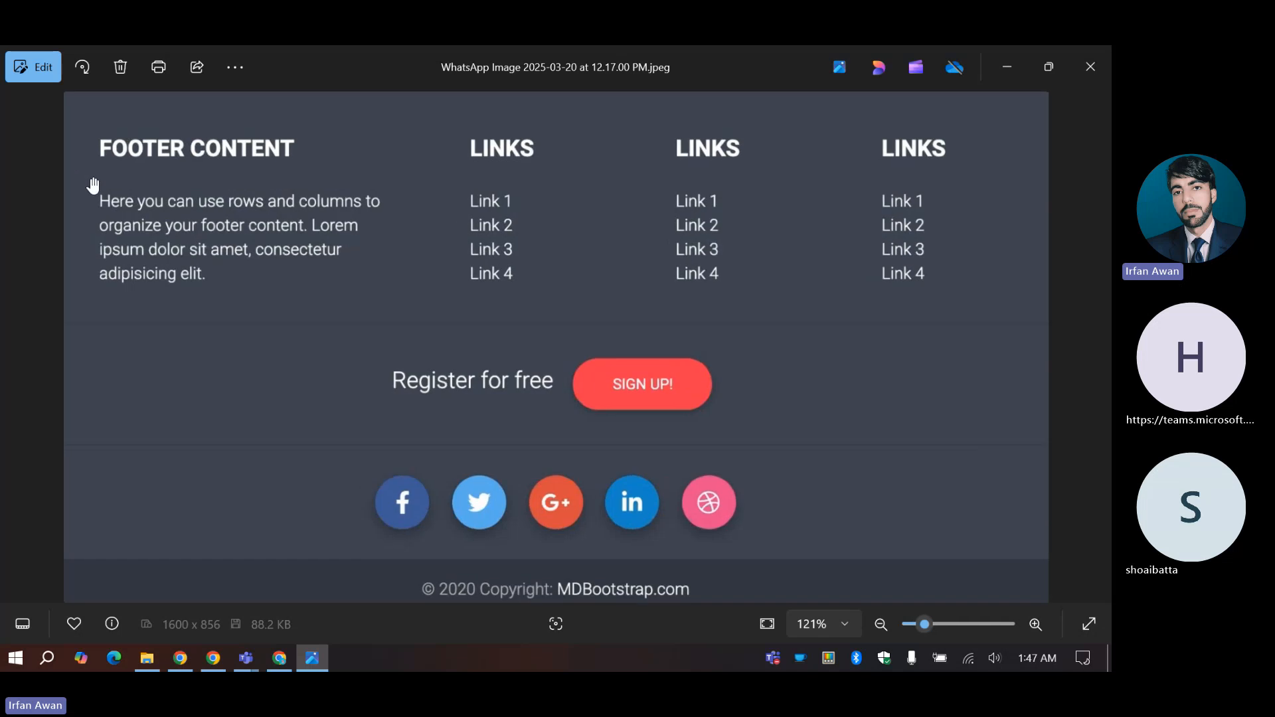
scroll(91, 182, down, 1)
scroll(90, 181, up, 1)
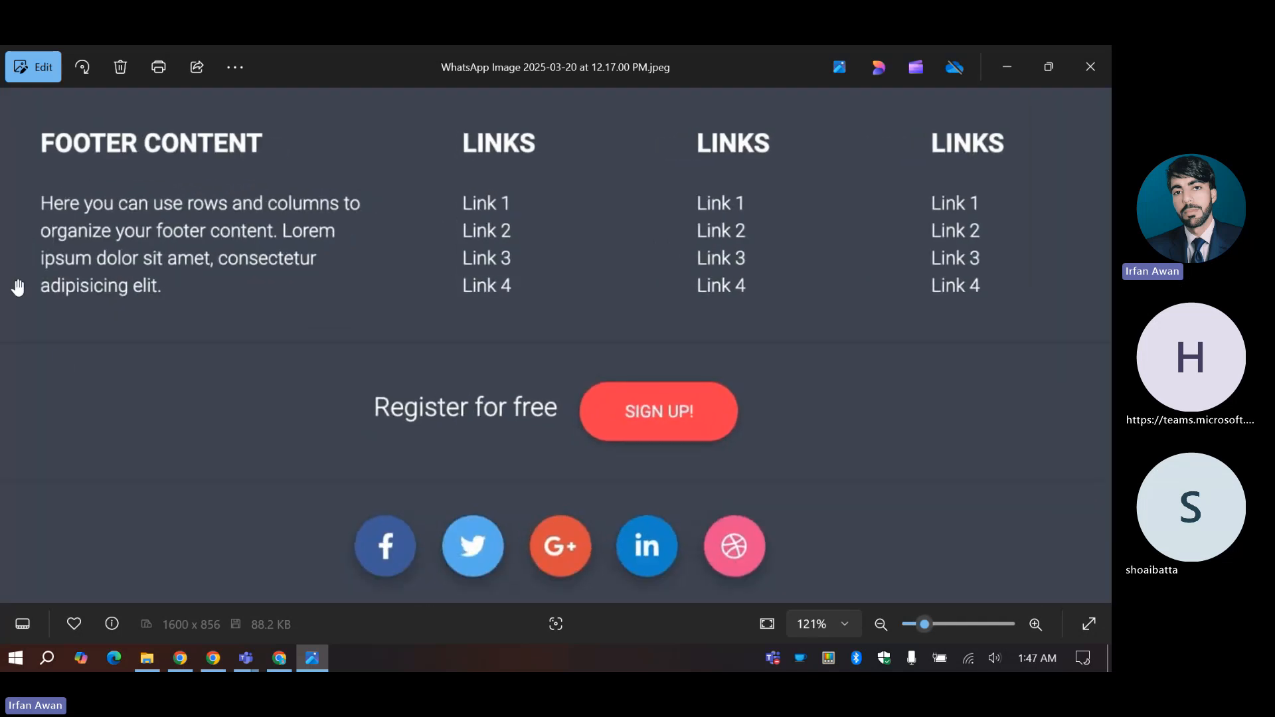
click(278, 664)
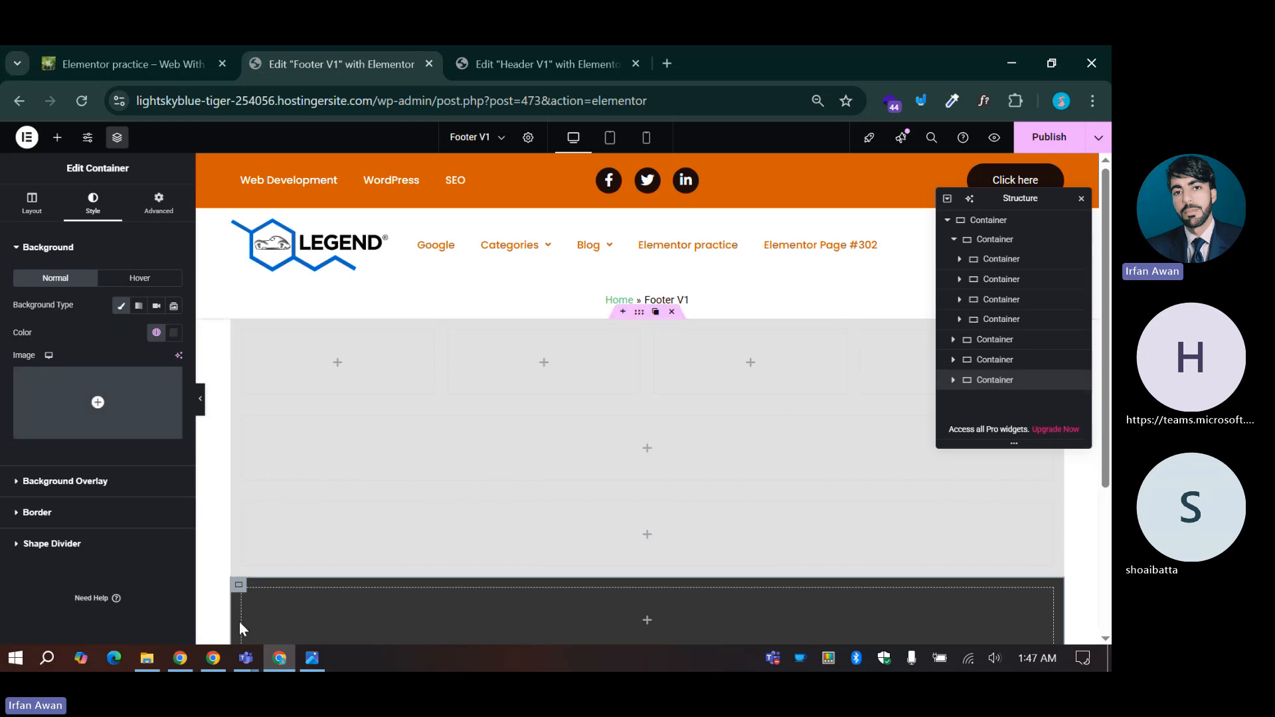
Step: Set the dark fourth row container's content width to Boxed
click(31, 207)
click(117, 317)
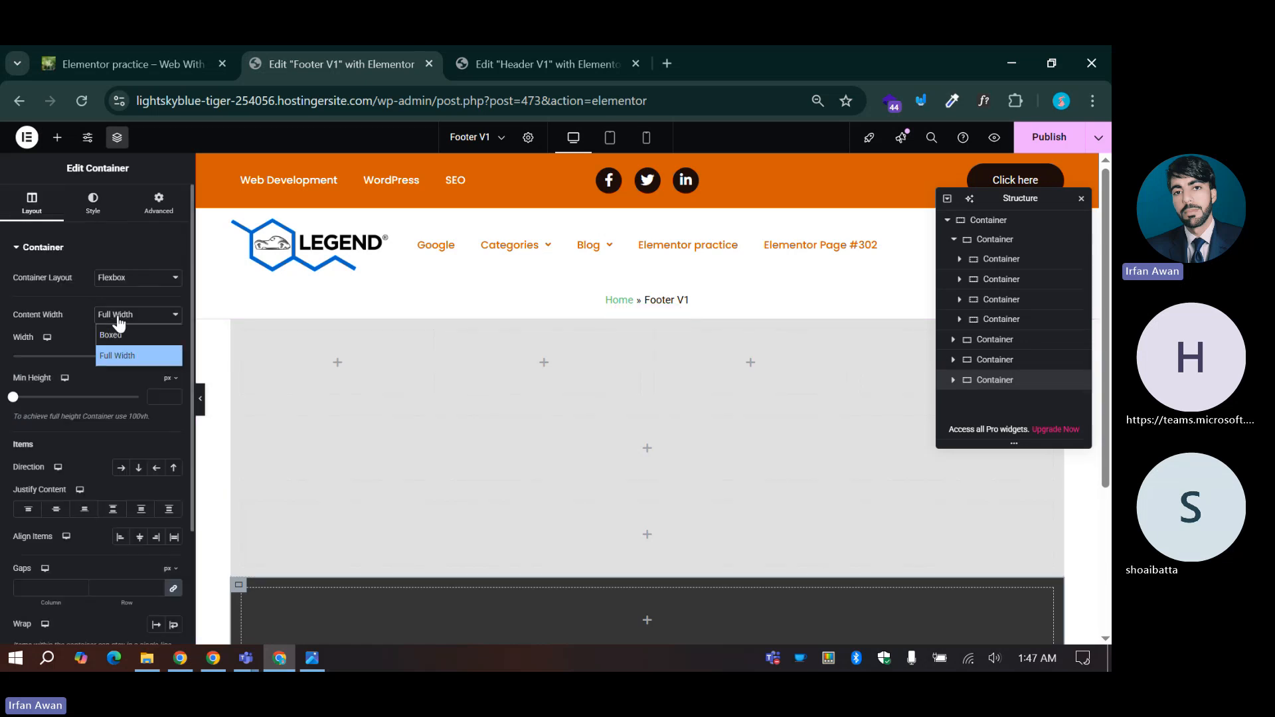
click(118, 336)
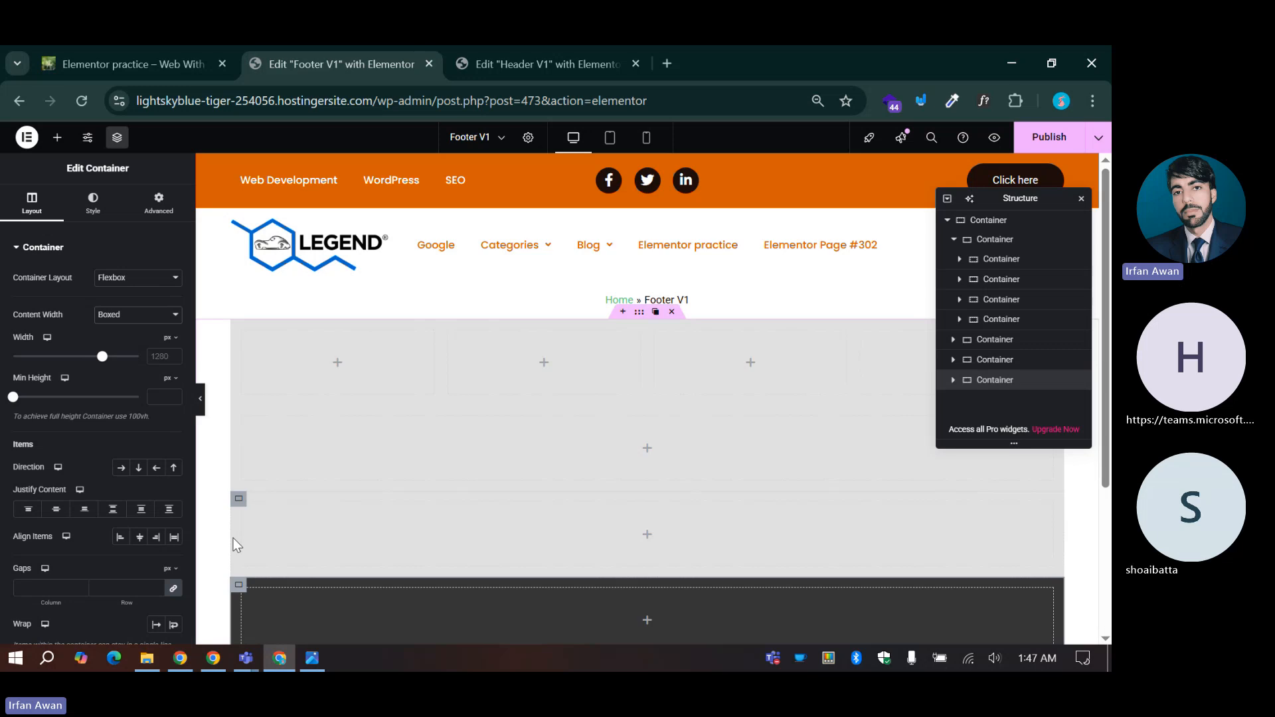
Step: Set the outermost parent container's content width to Full Width
click(238, 499)
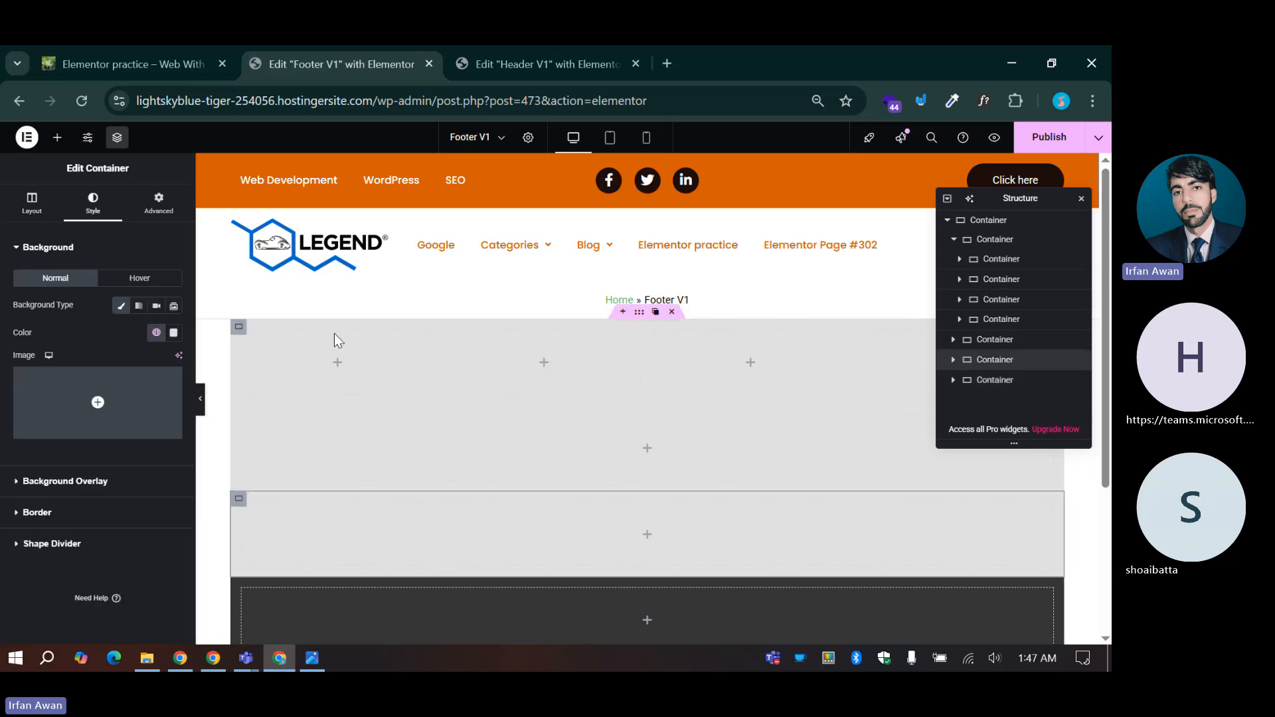
click(639, 311)
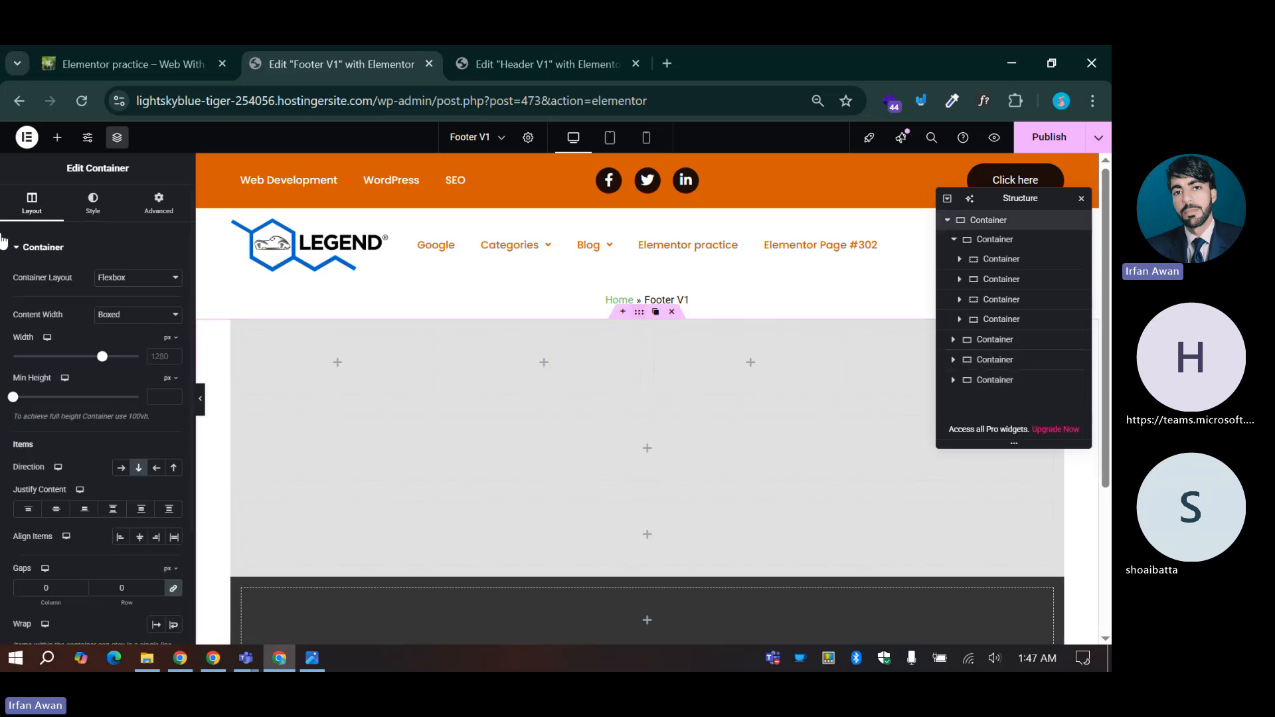
click(116, 315)
click(117, 345)
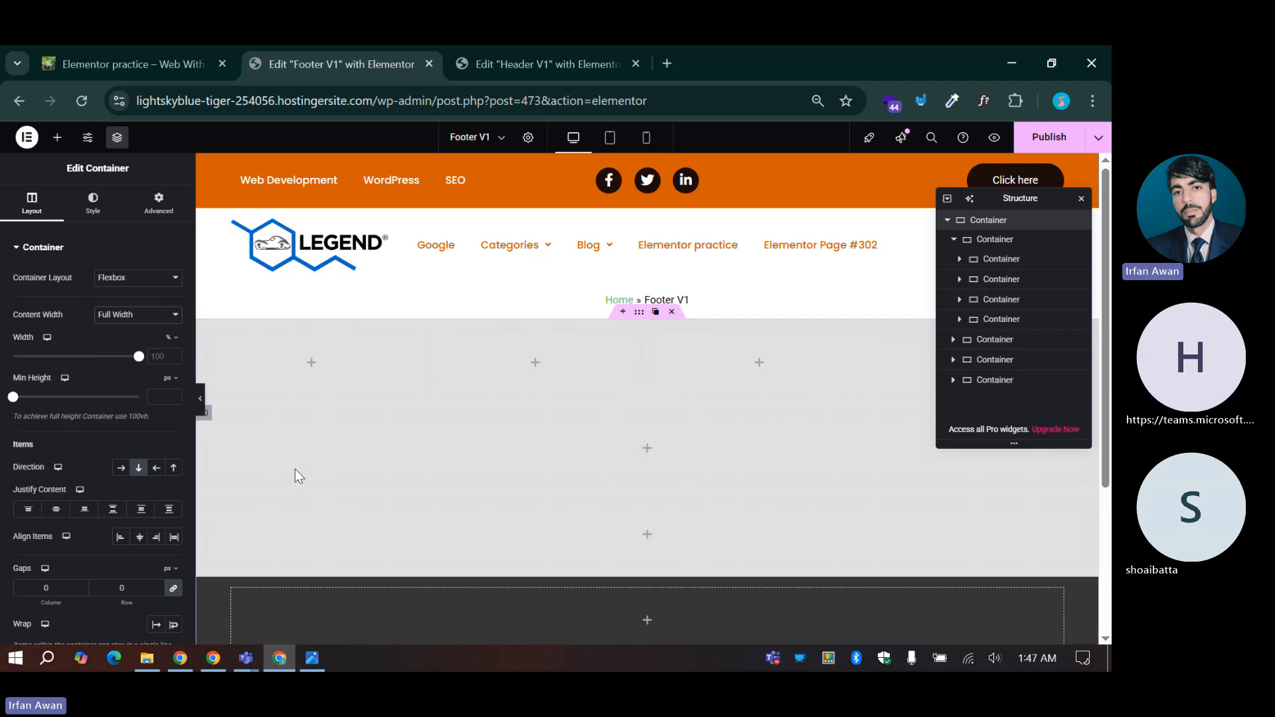
Step: Set the third row container's content width to Boxed
scroll(291, 472, down, 1)
scroll(233, 432, up, 1)
click(204, 499)
click(93, 202)
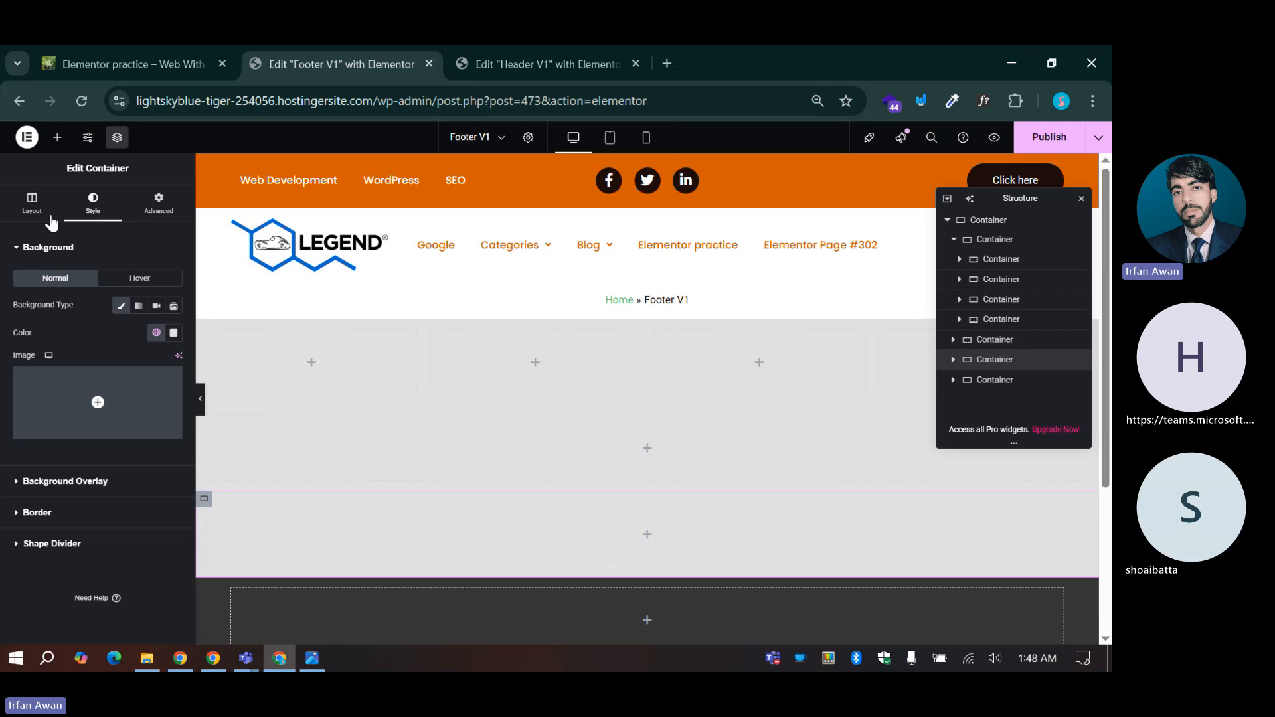
click(52, 218)
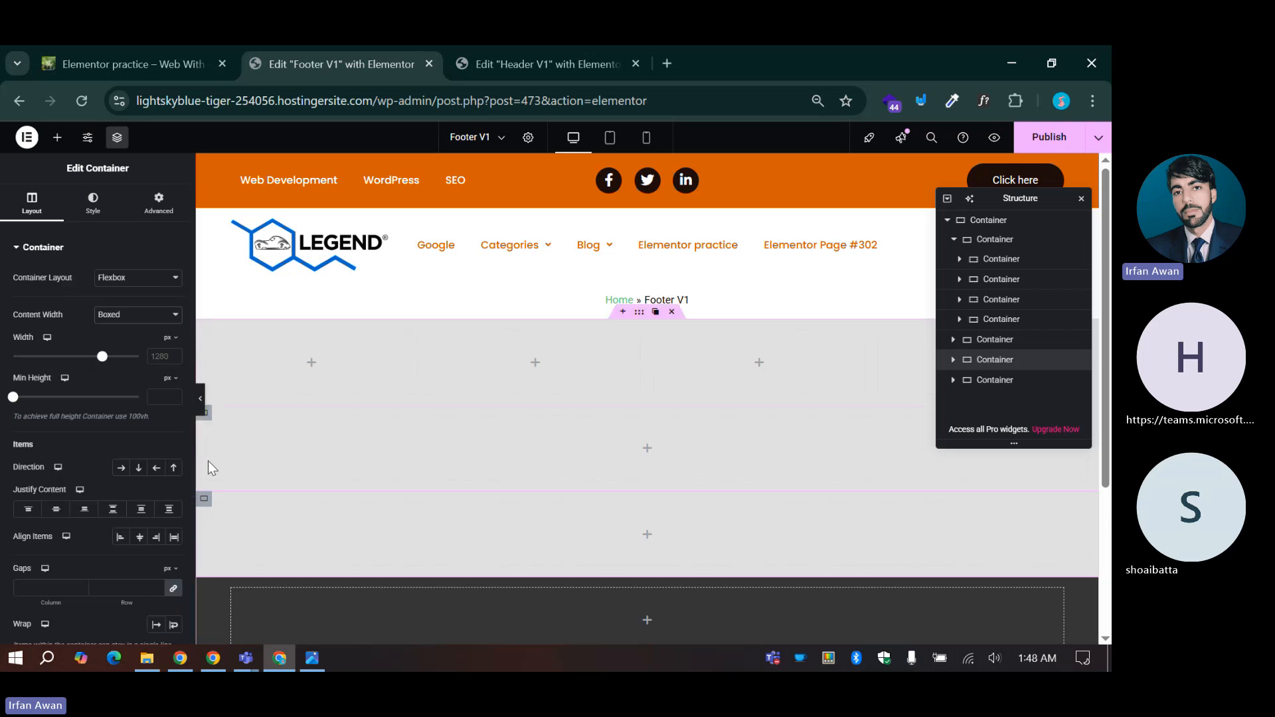
Step: Set the second row container's content width to Boxed
scroll(209, 469, down, 1)
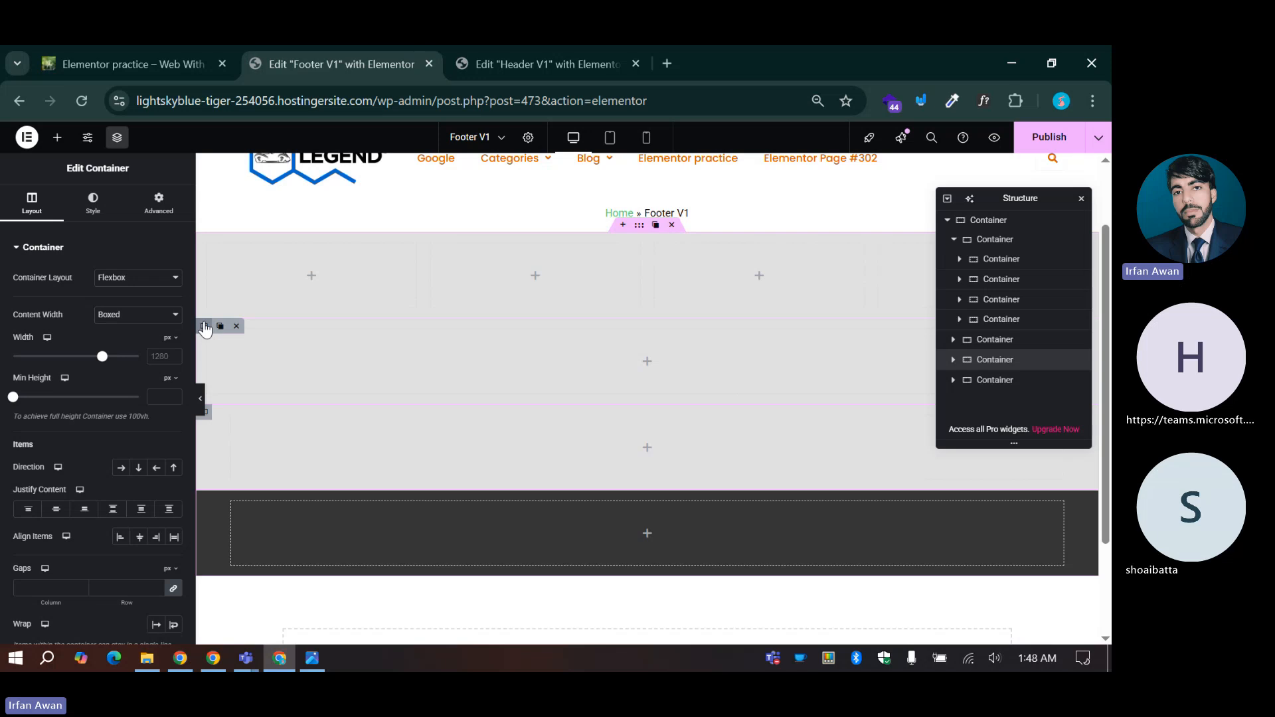
click(205, 327)
click(32, 201)
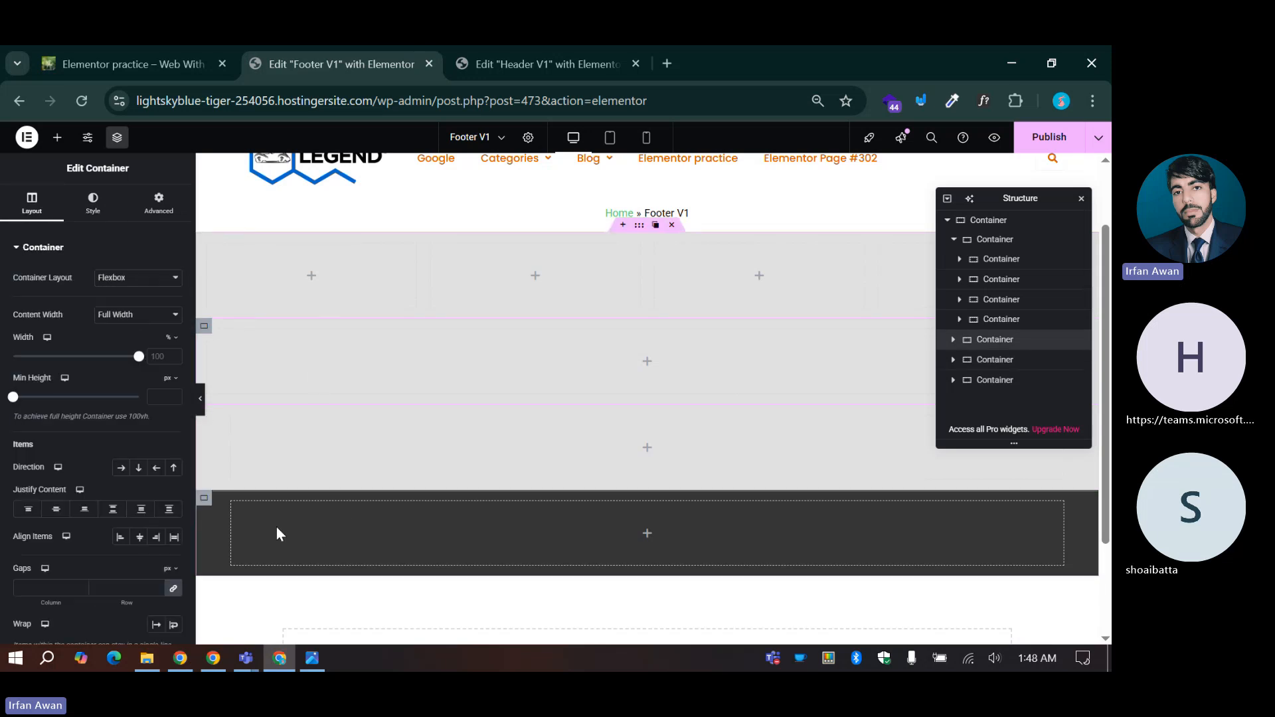
click(133, 313)
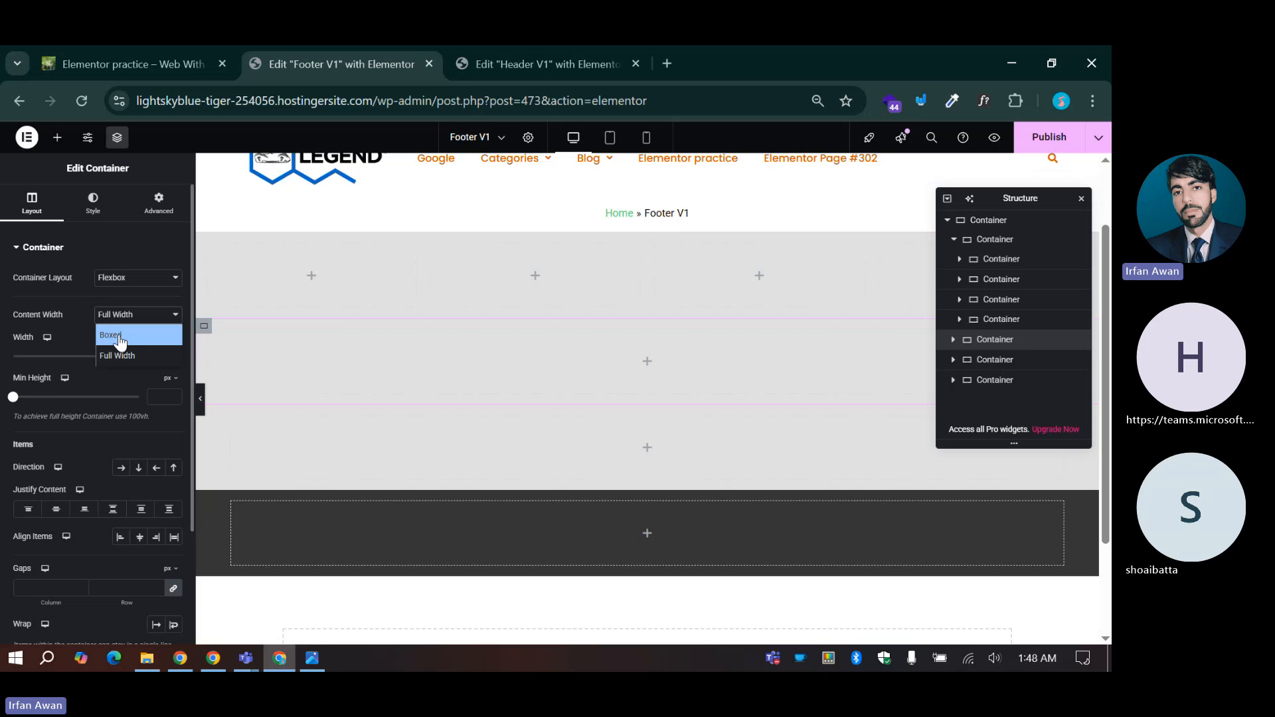
click(133, 333)
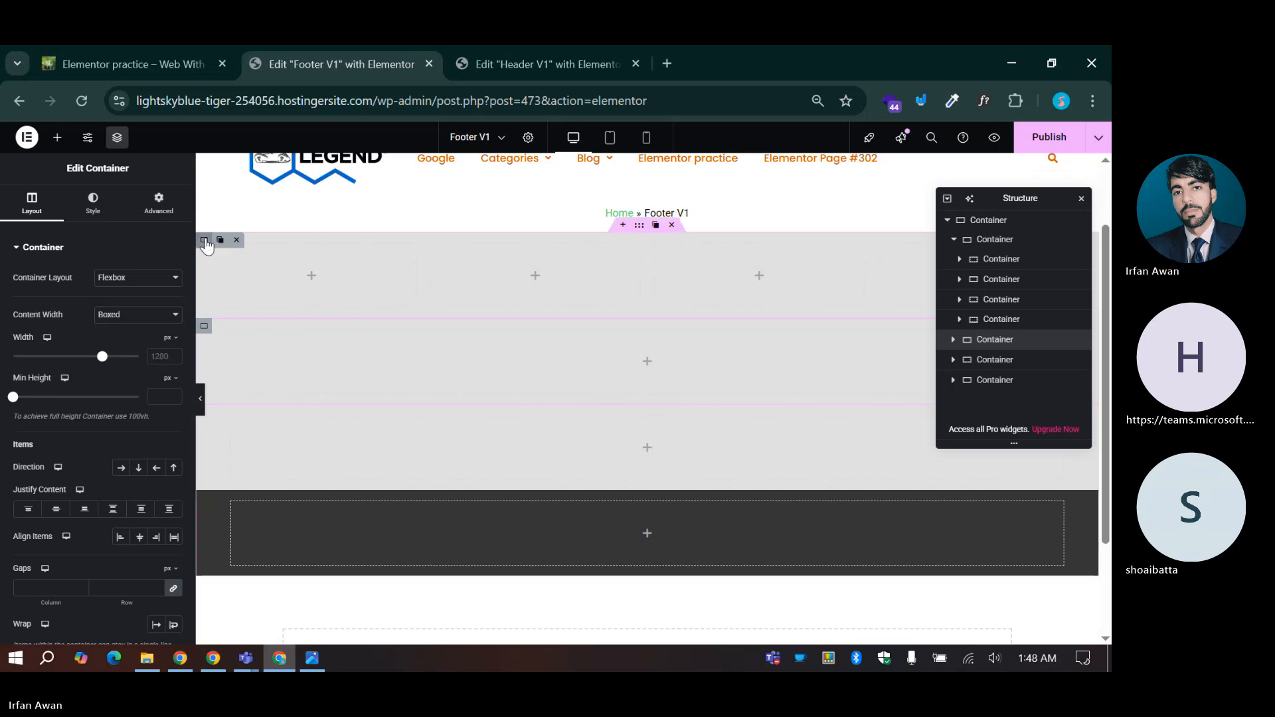
Step: Set the content width of the first row container, which holds the four columns, to Boxed
click(205, 240)
click(32, 199)
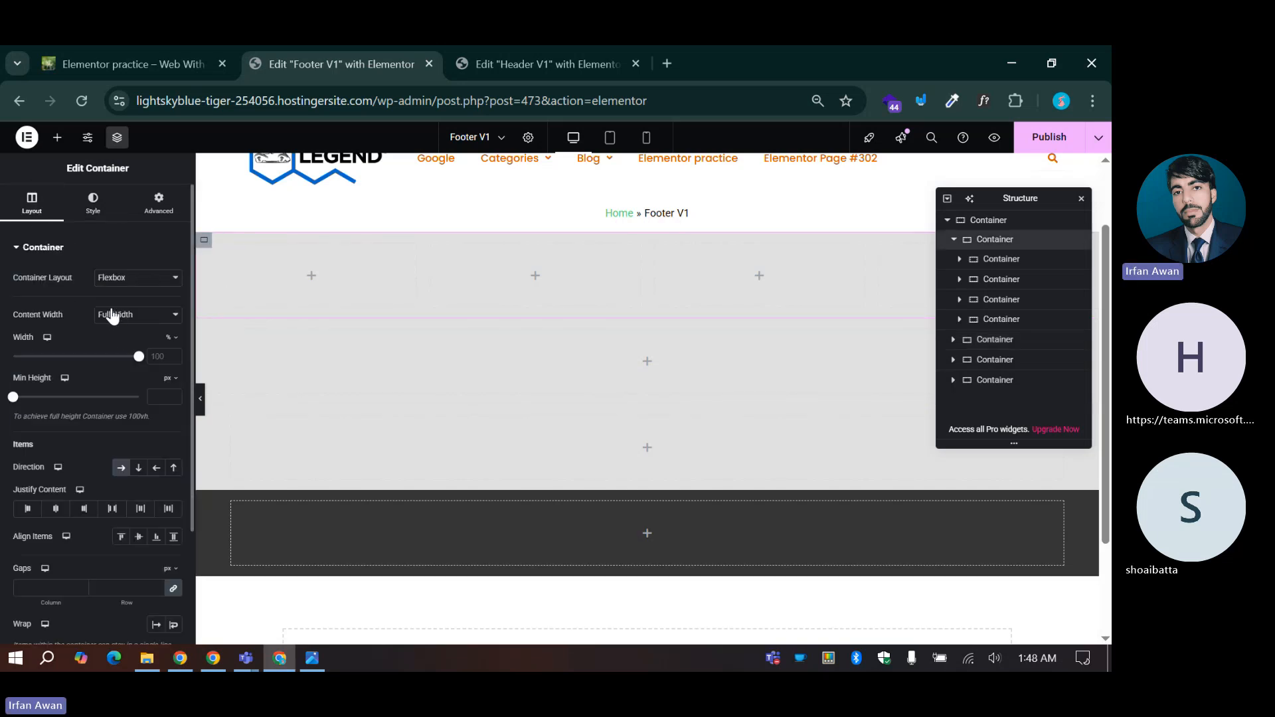
click(112, 316)
click(110, 334)
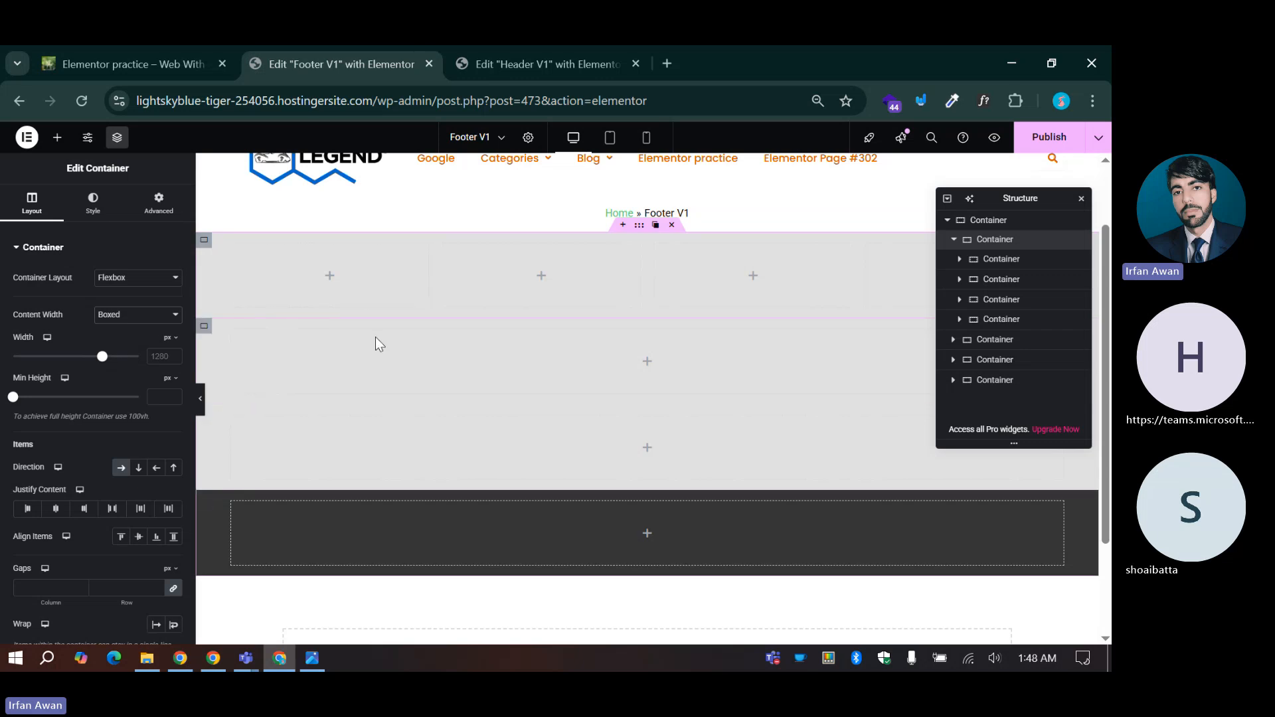
scroll(441, 359, up, 2)
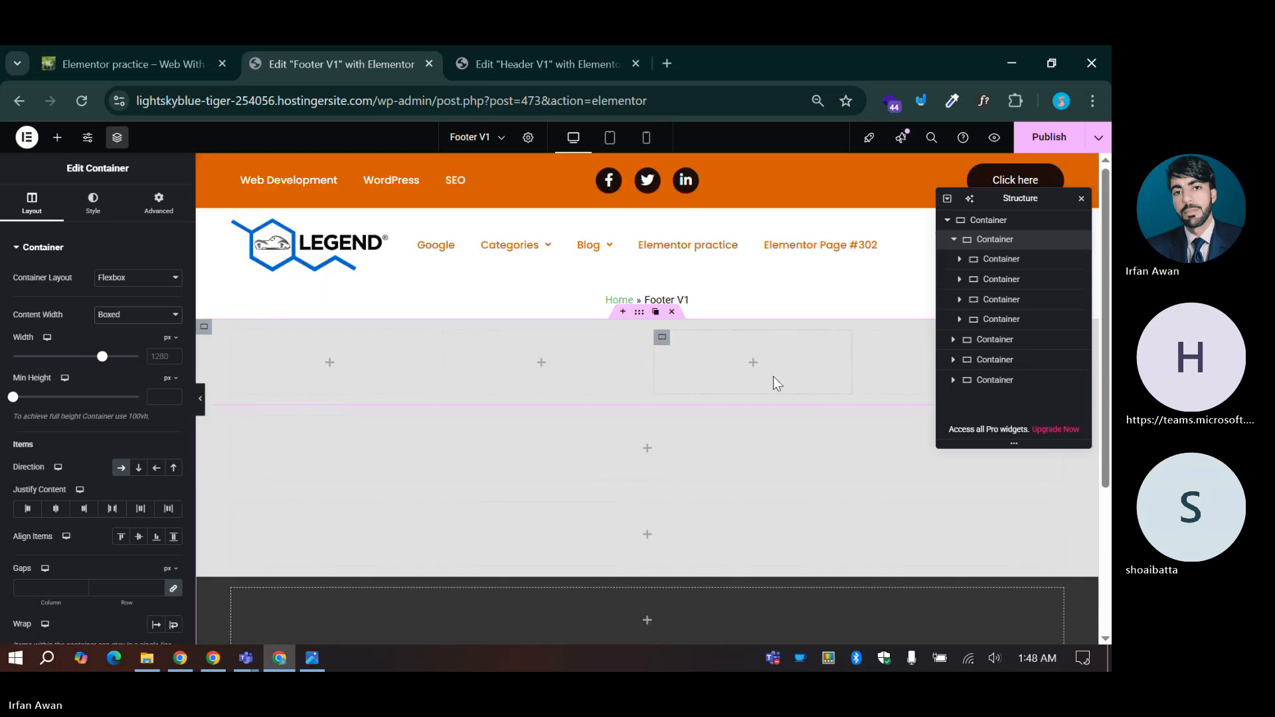
Step: Add a Heading widget titled "Heading" to the first column, with a Text Editor widget placed below it
click(330, 364)
drag(60, 407, 282, 364)
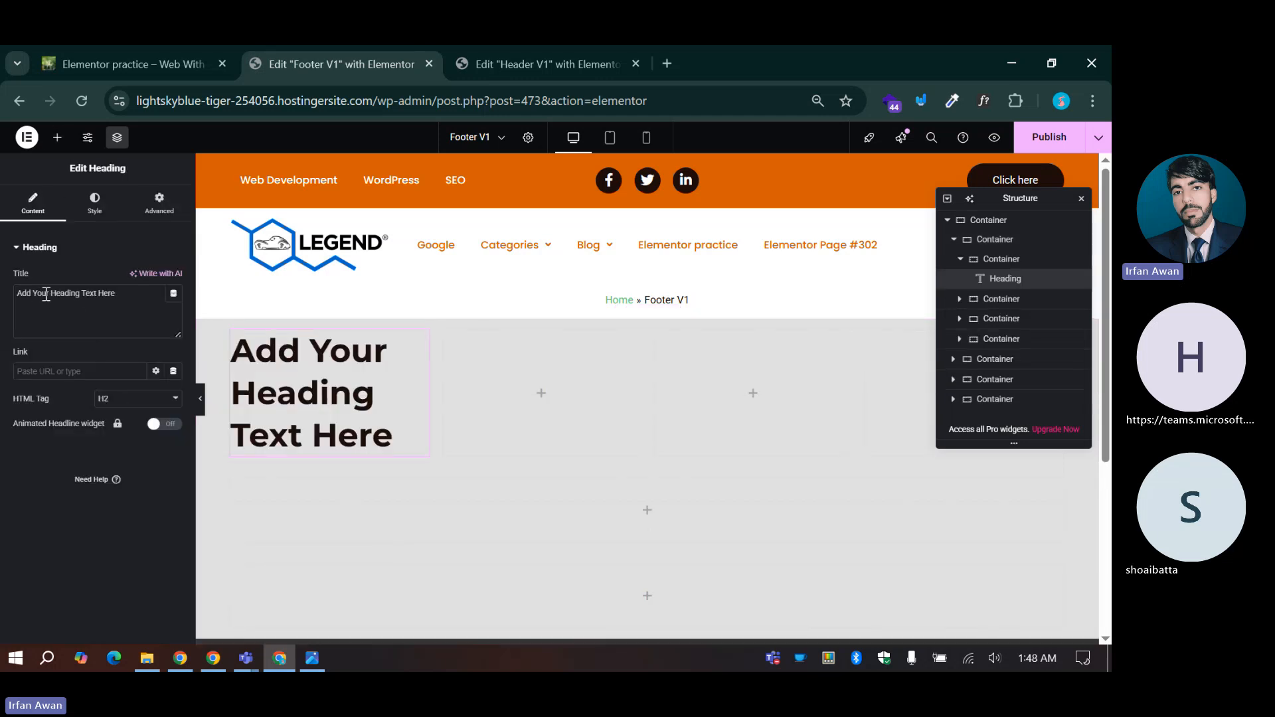
drag(49, 293, 4, 312)
key(BackSpace)
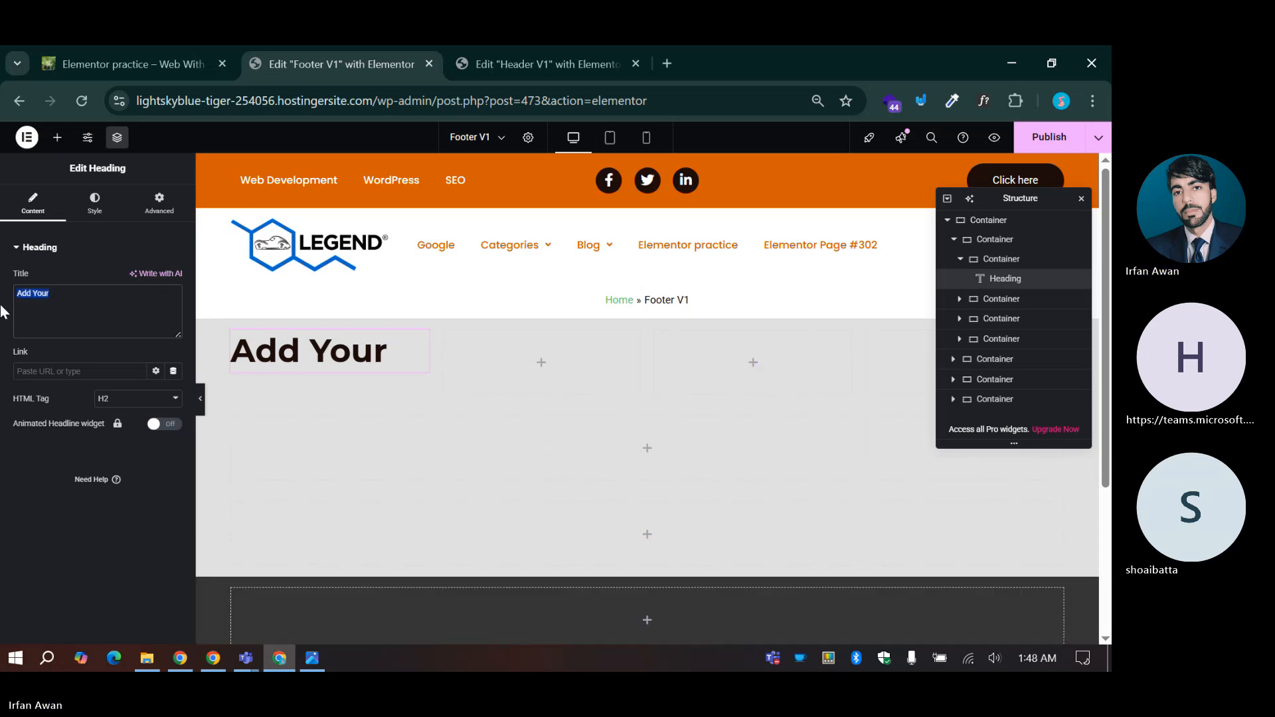
text(Heading)
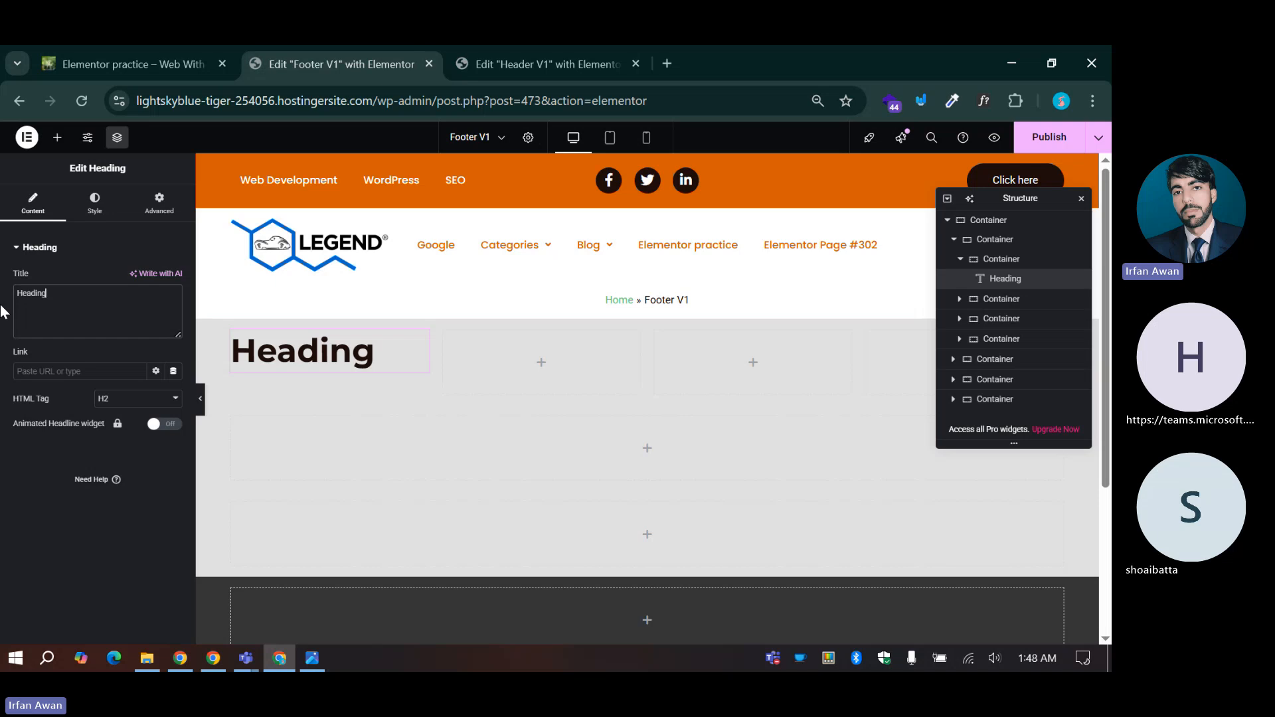
click(57, 137)
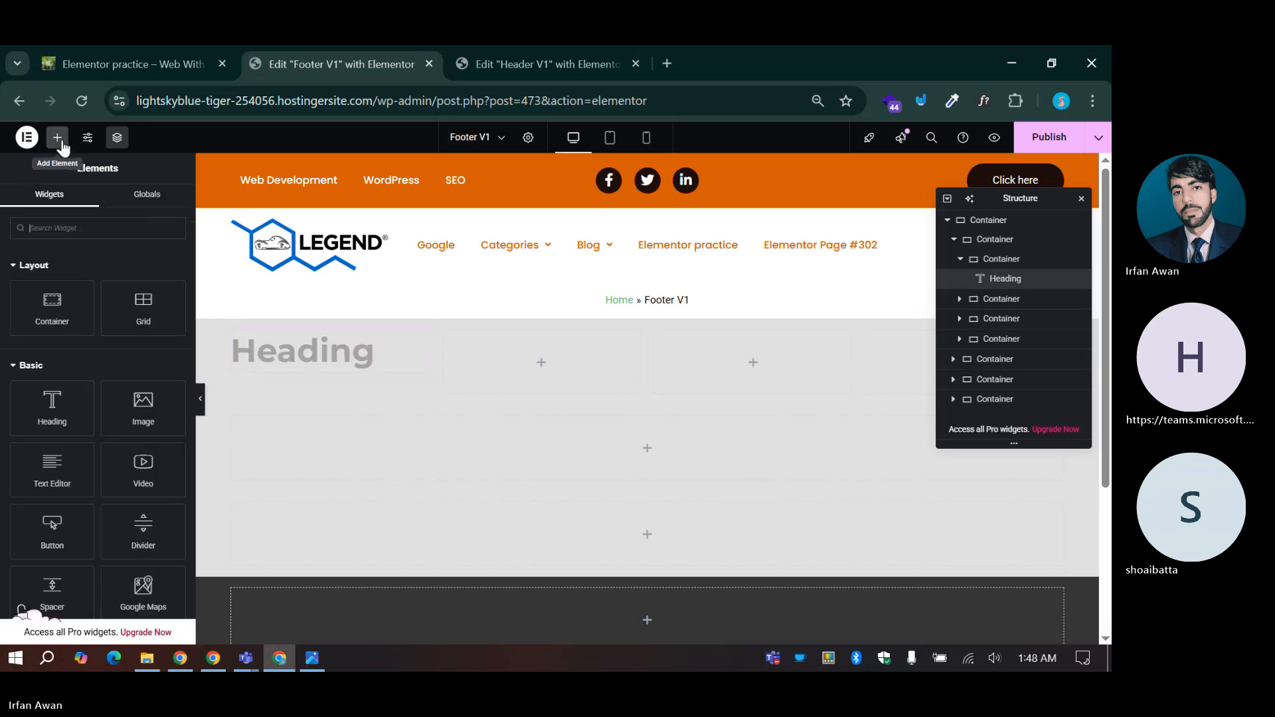
drag(54, 478, 293, 369)
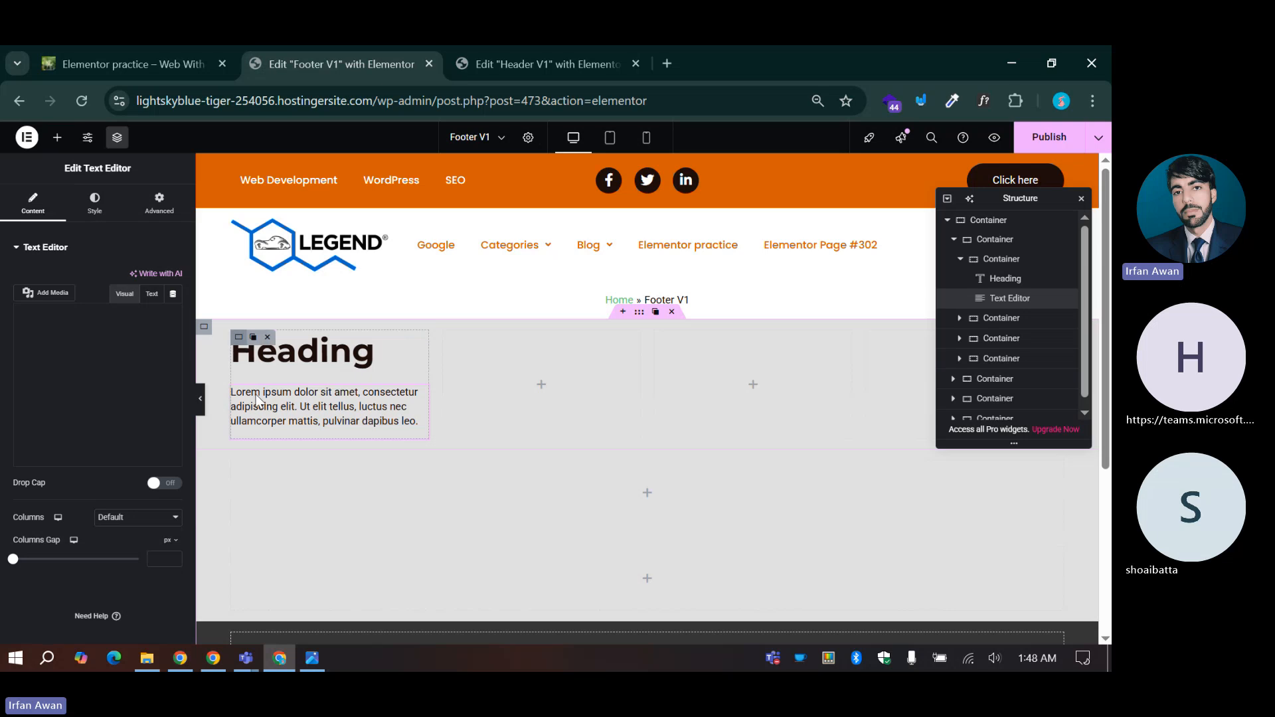
Step: Check the first column container's layout settings against the footer reference image
click(237, 339)
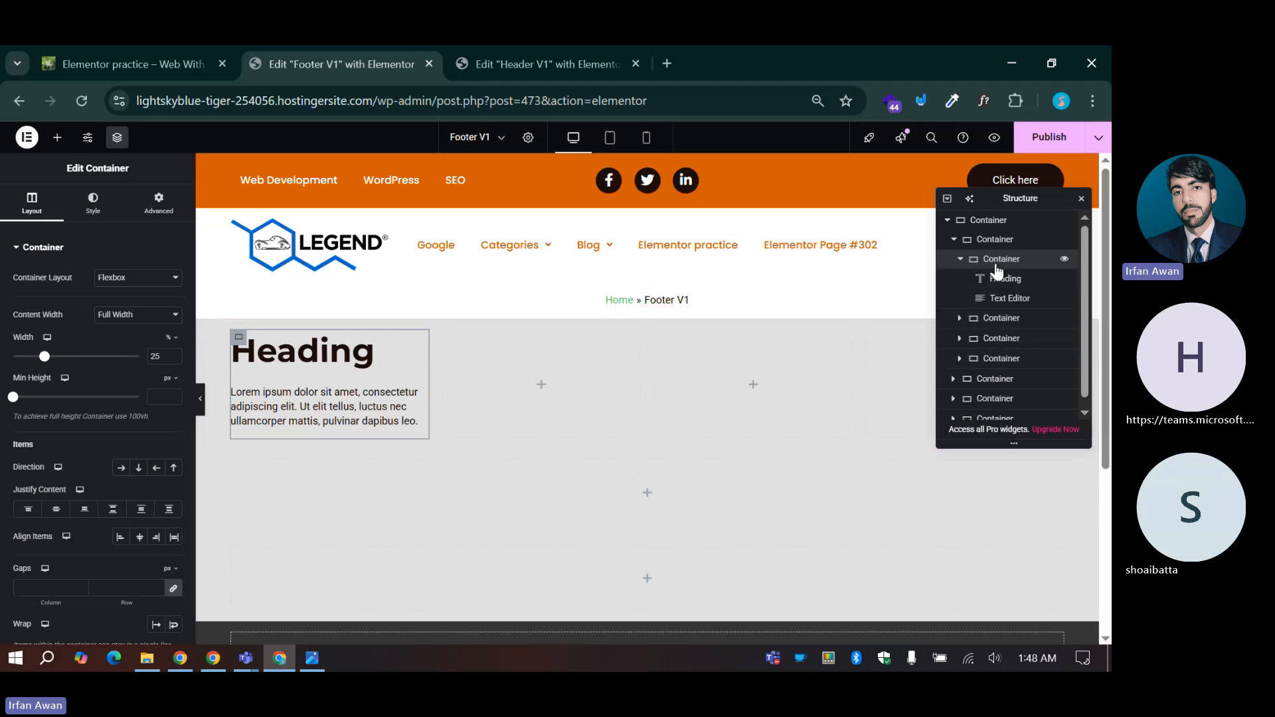
scroll(134, 507, down, 1)
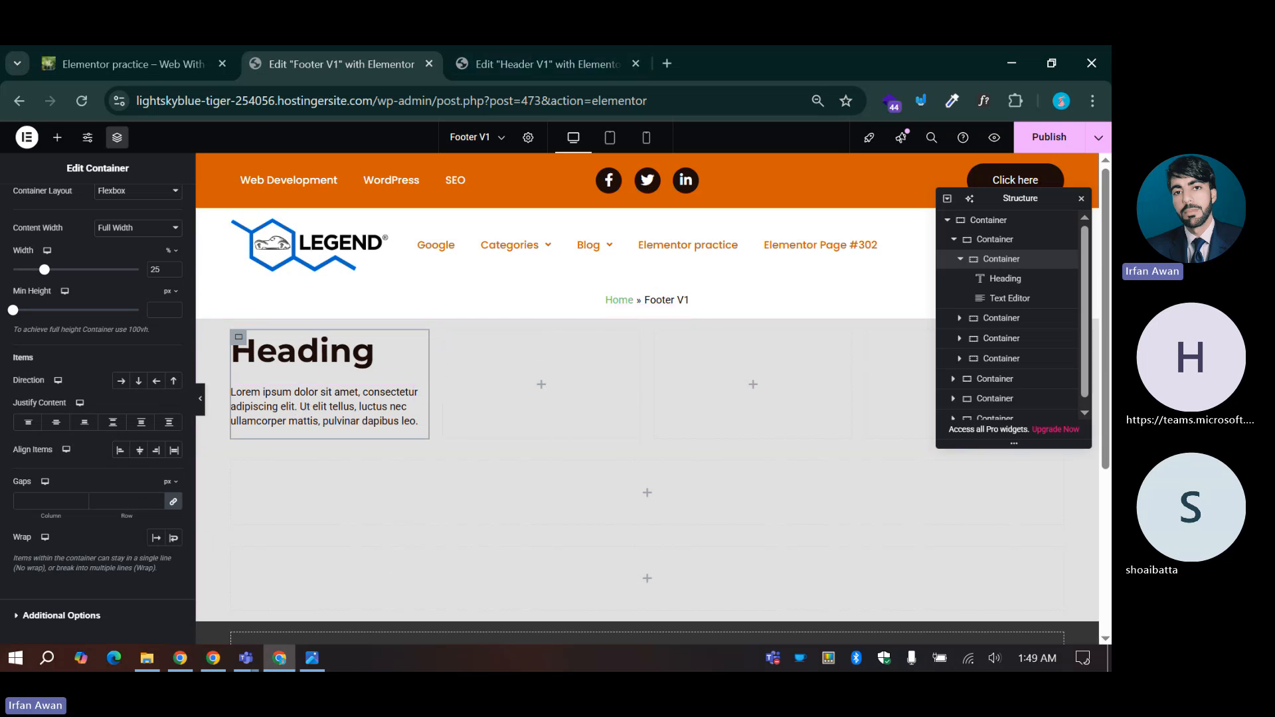
key(alt+Tab)
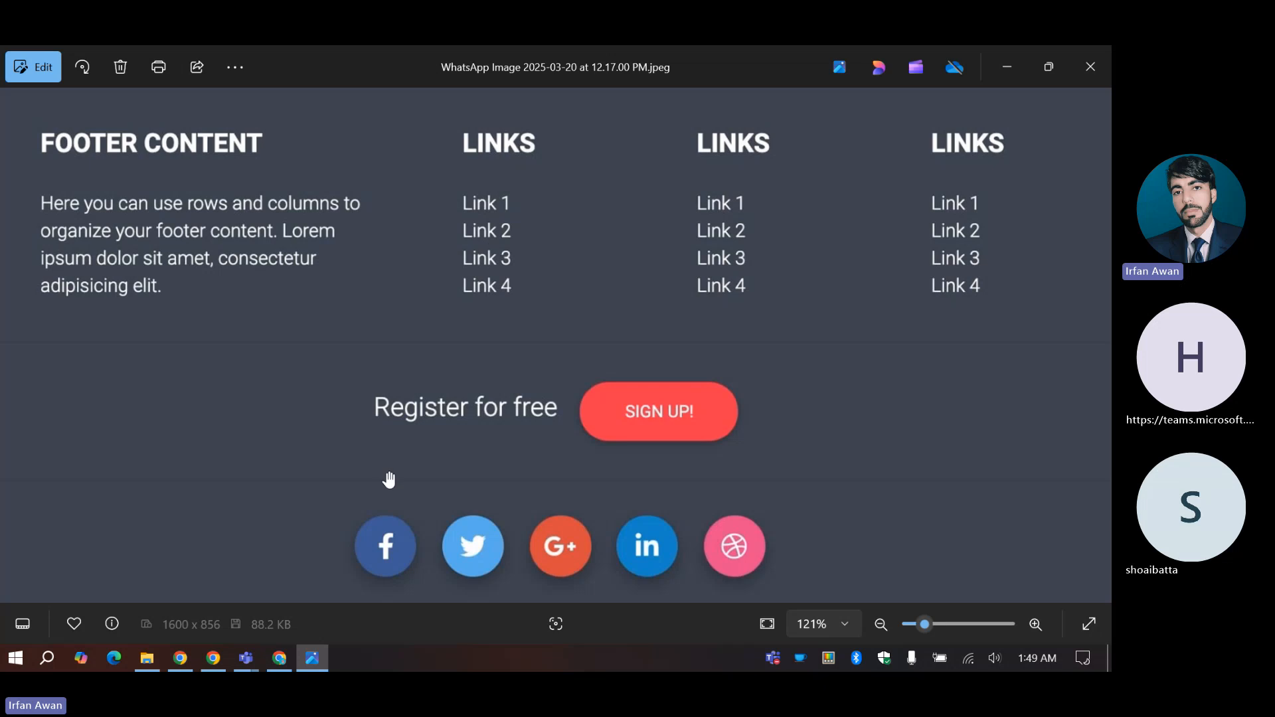
click(287, 664)
Step: Set the typography size of the first column's heading to 30 px
click(312, 350)
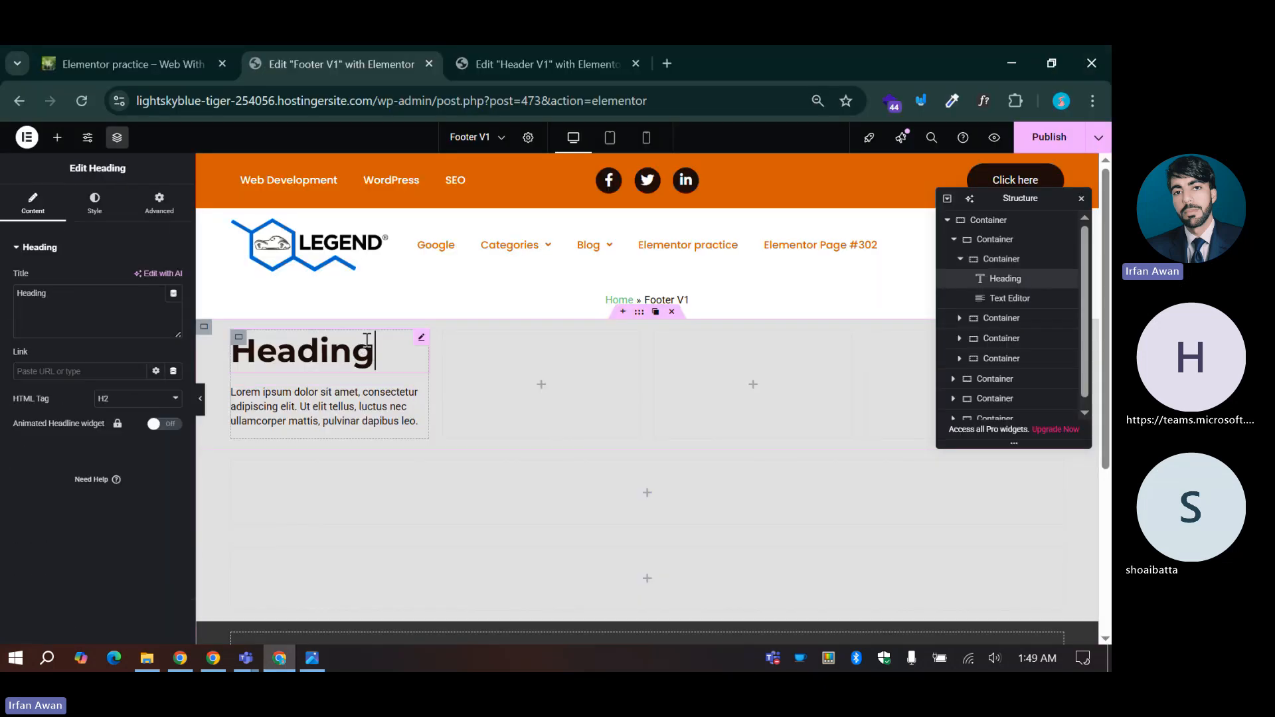
click(93, 201)
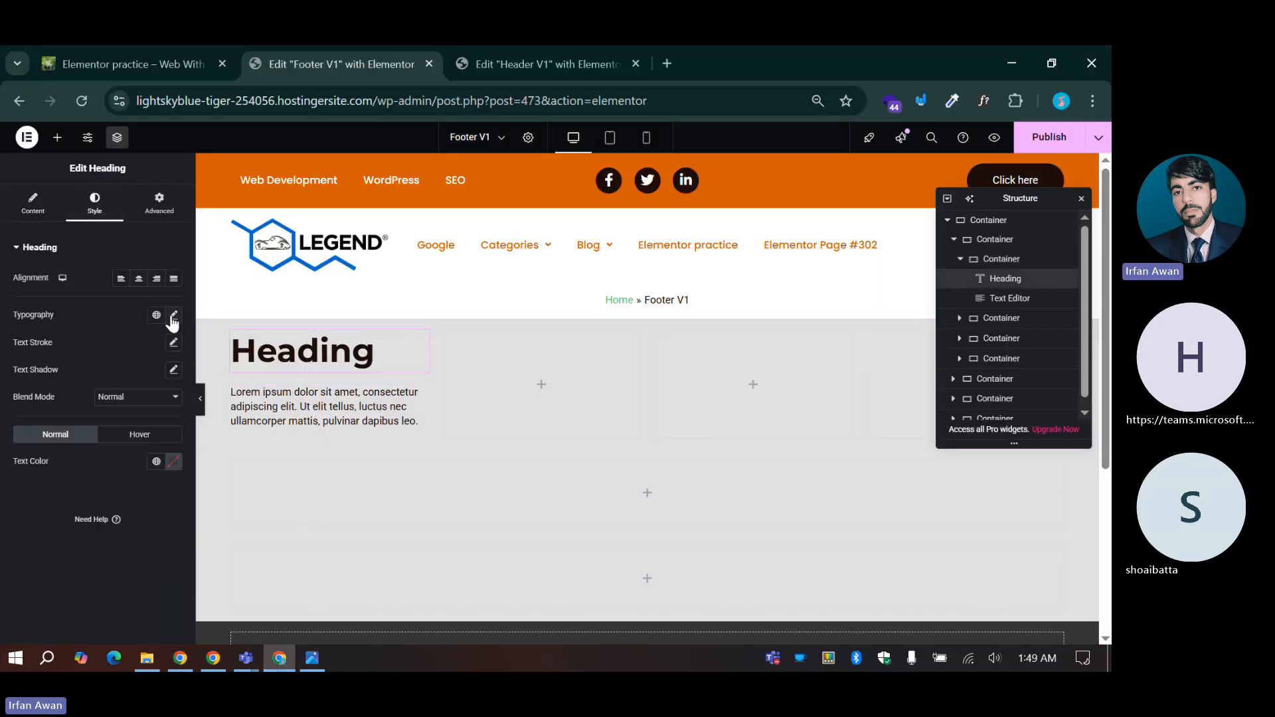
click(172, 318)
click(147, 415)
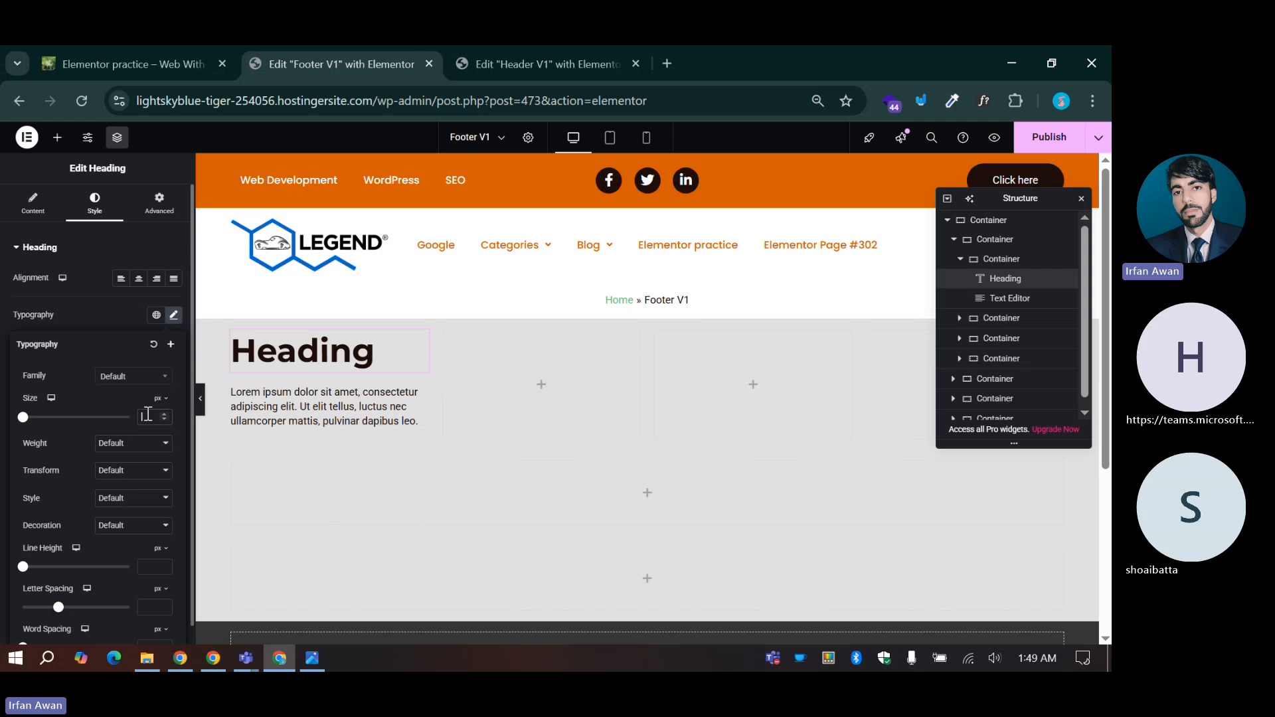
text(30)
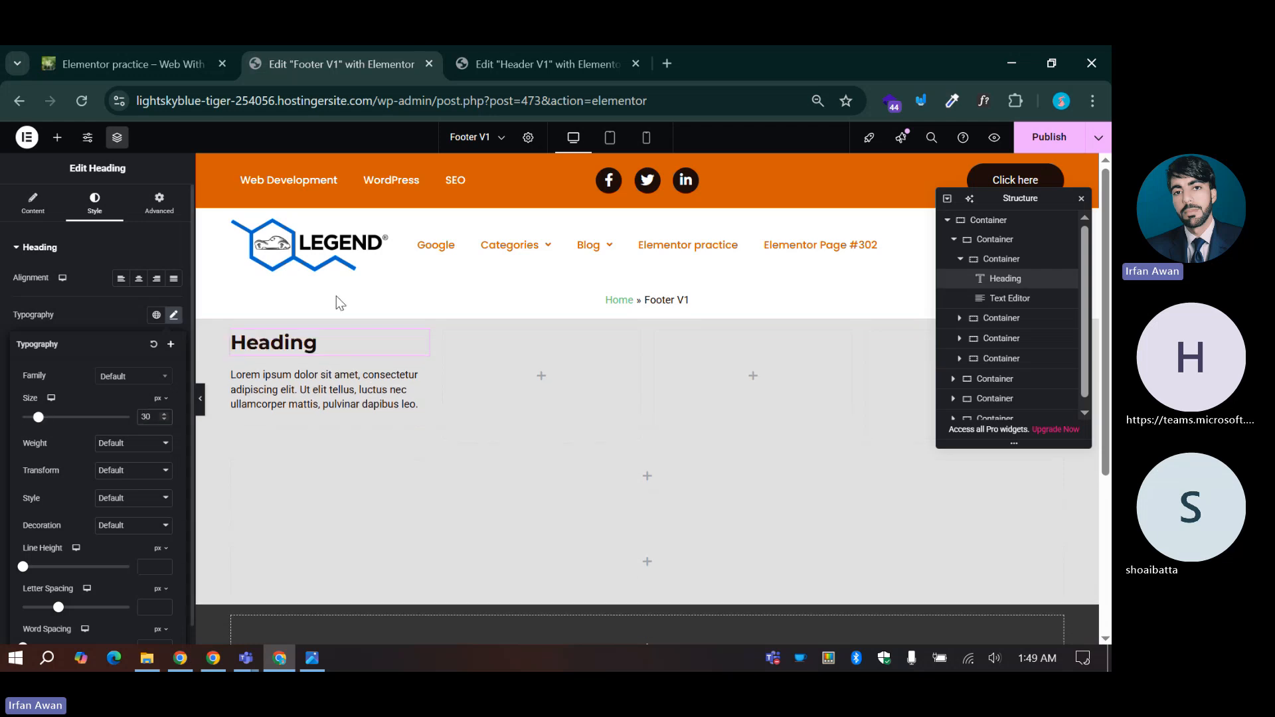
Step: Copy the first column's heading and paste it into the second, third and fourth columns
right_click(301, 342)
click(334, 406)
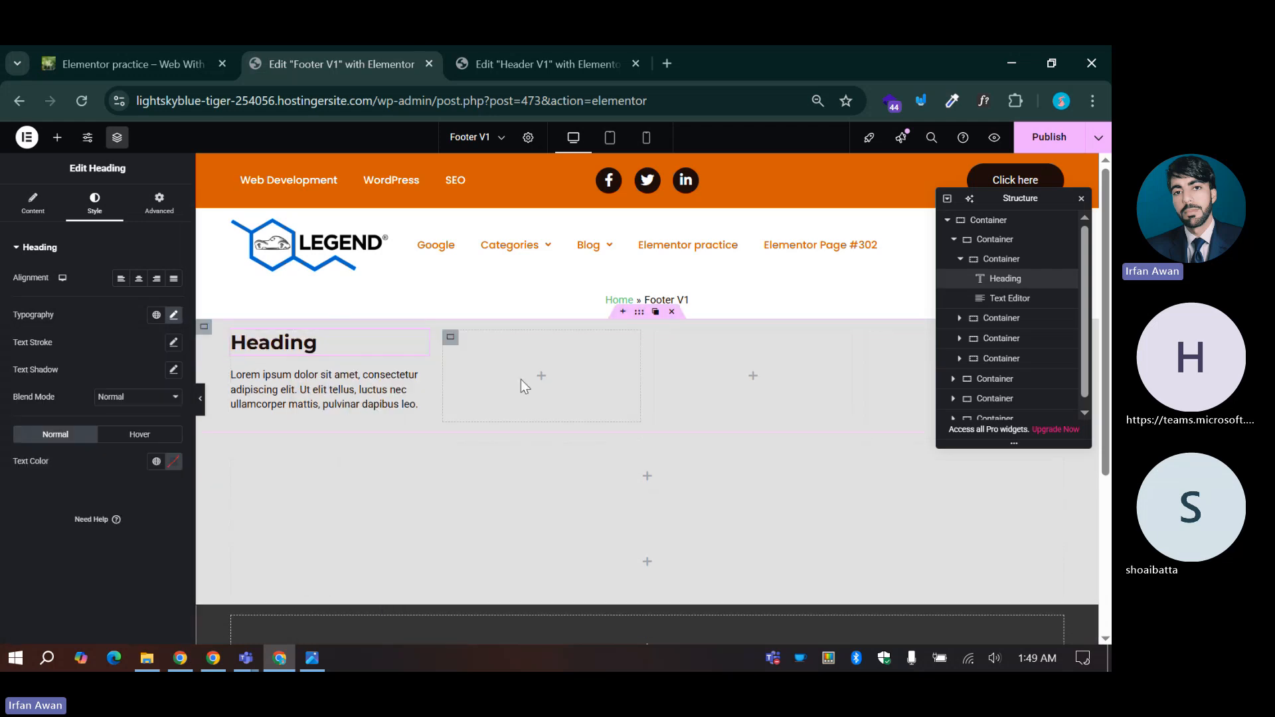
right_click(520, 376)
click(548, 406)
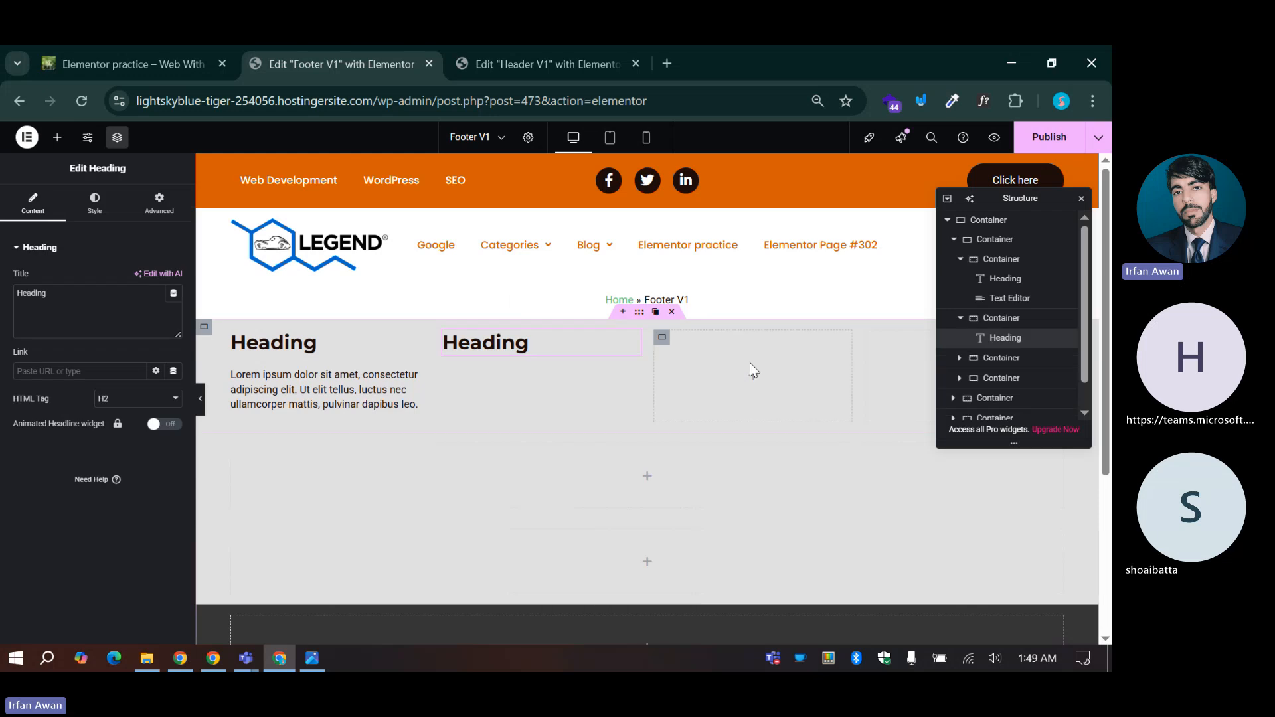
right_click(742, 356)
click(790, 406)
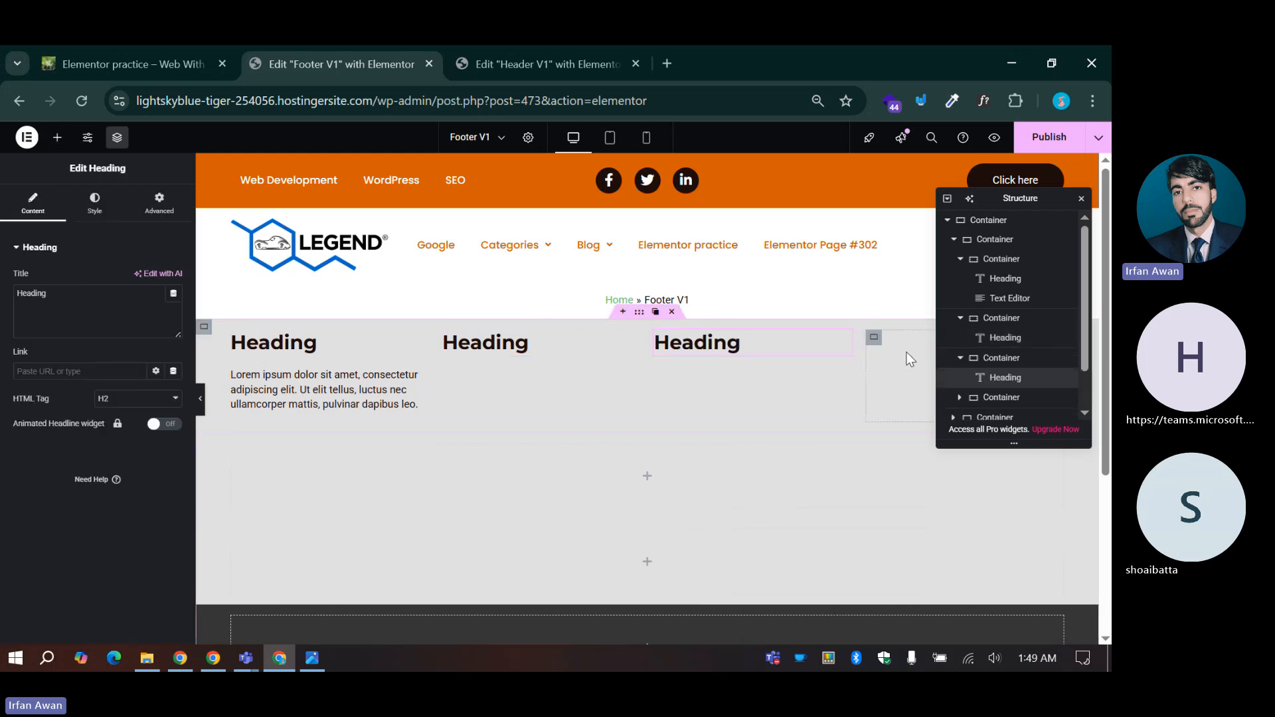
right_click(905, 359)
click(931, 409)
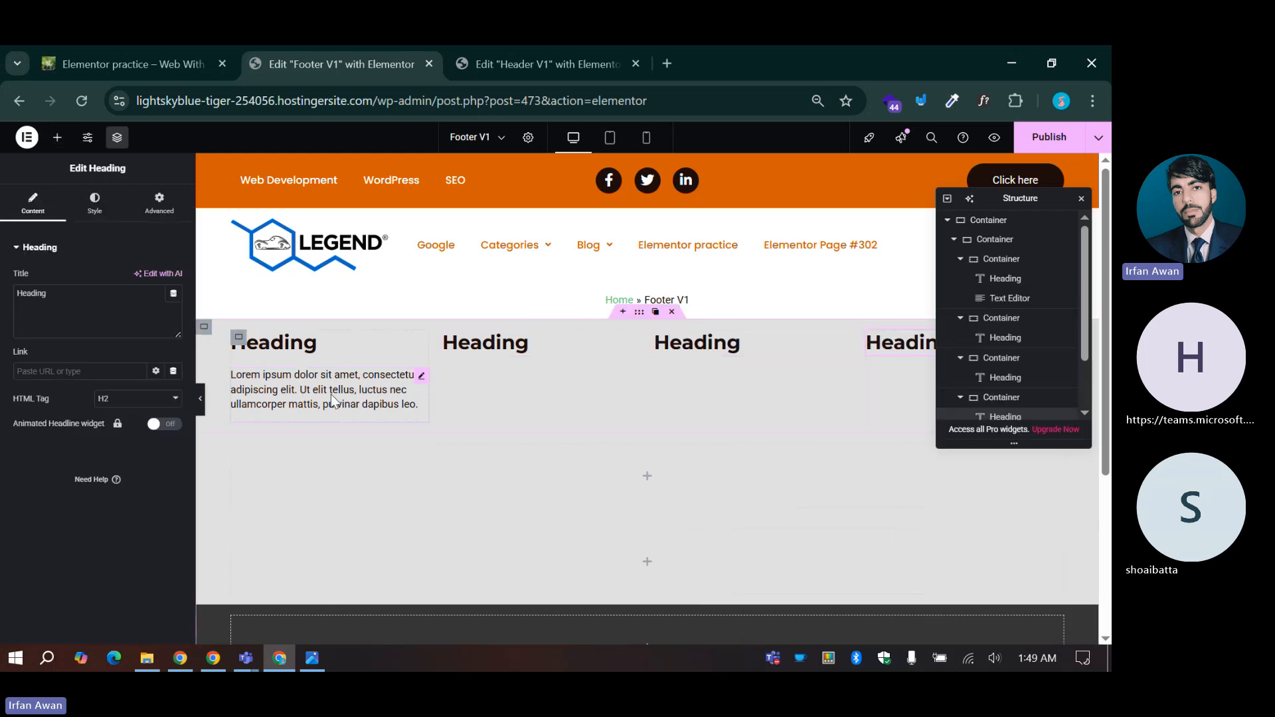
Step: Add a Navigation Menu widget below the second column's heading and compare it with the footer reference image
click(57, 137)
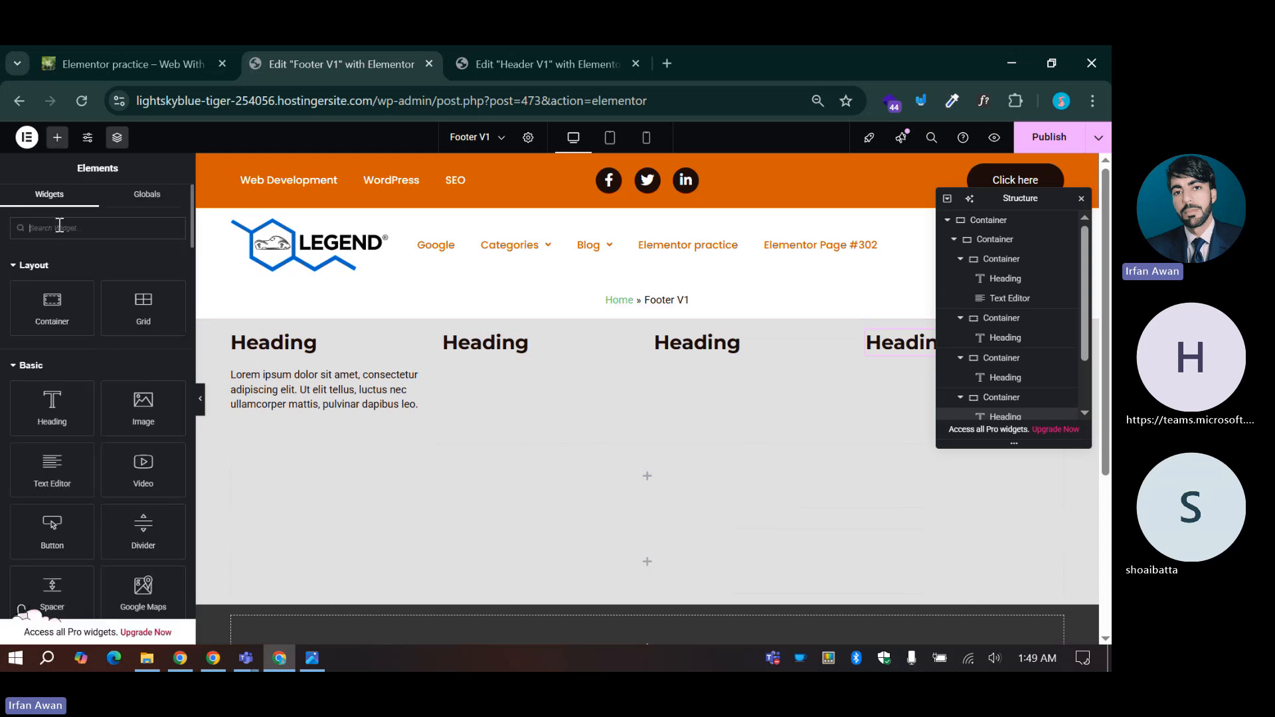
text(menu)
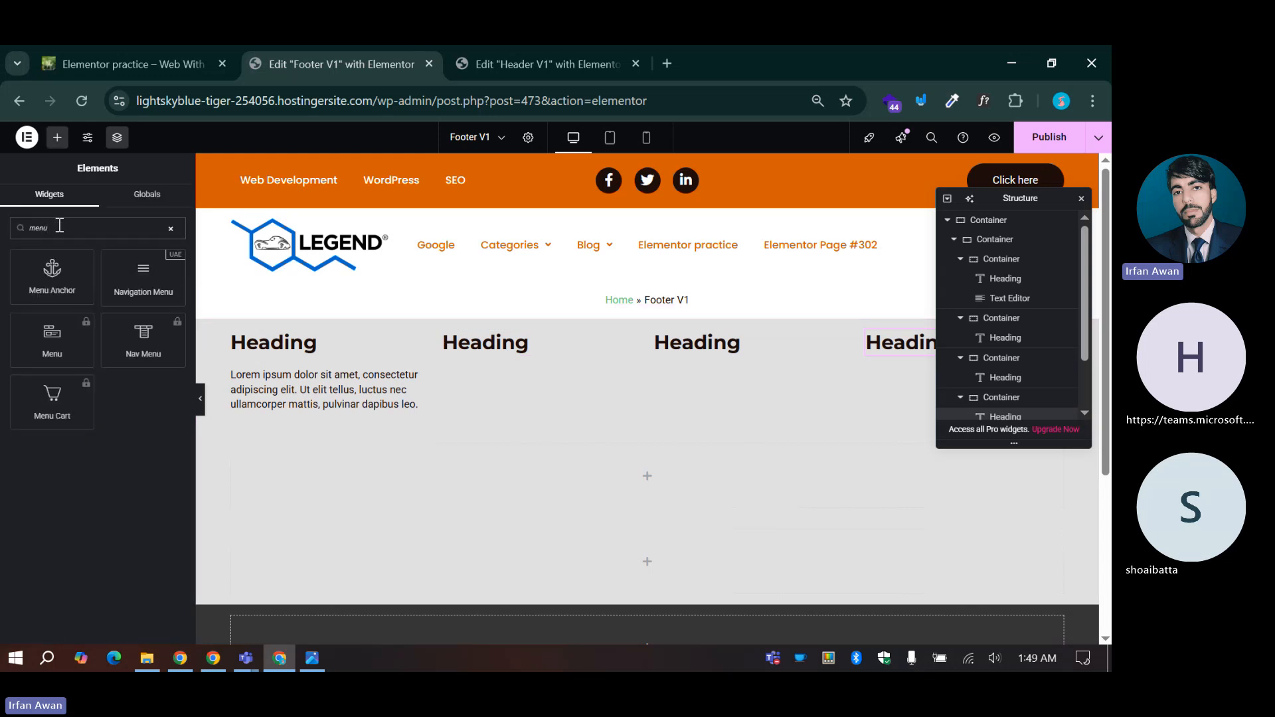
drag(114, 276, 467, 340)
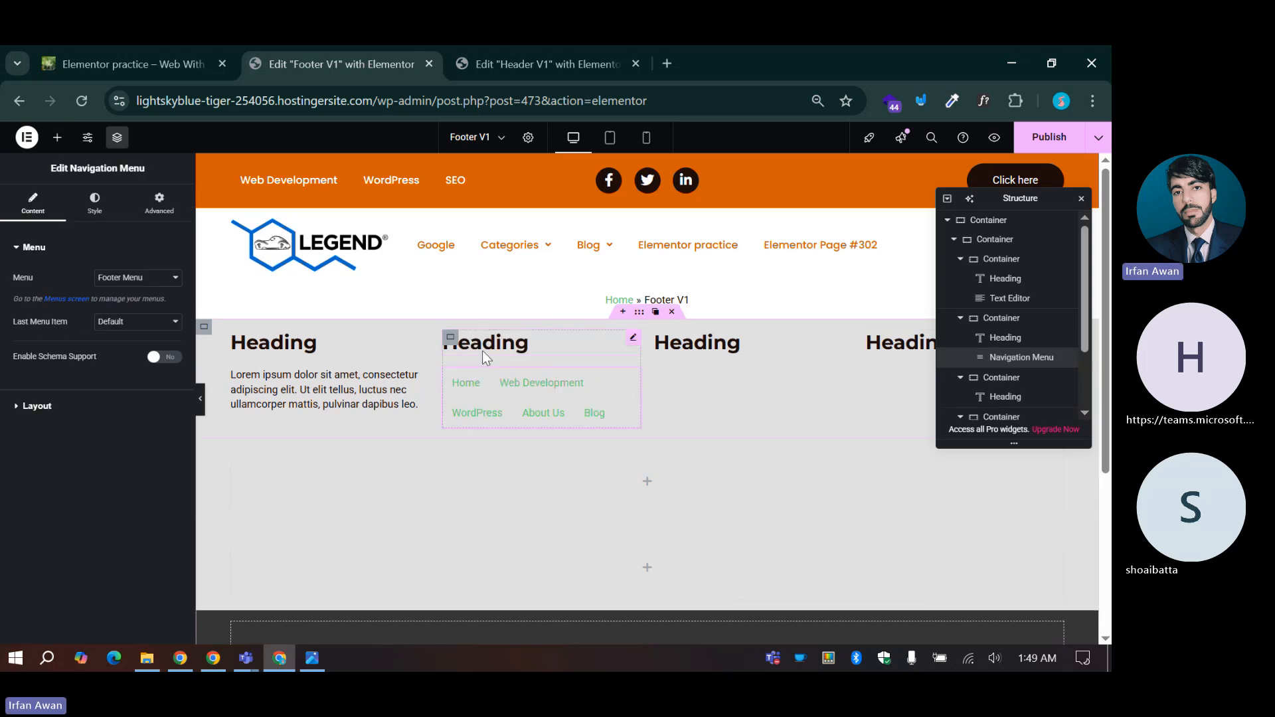
click(313, 658)
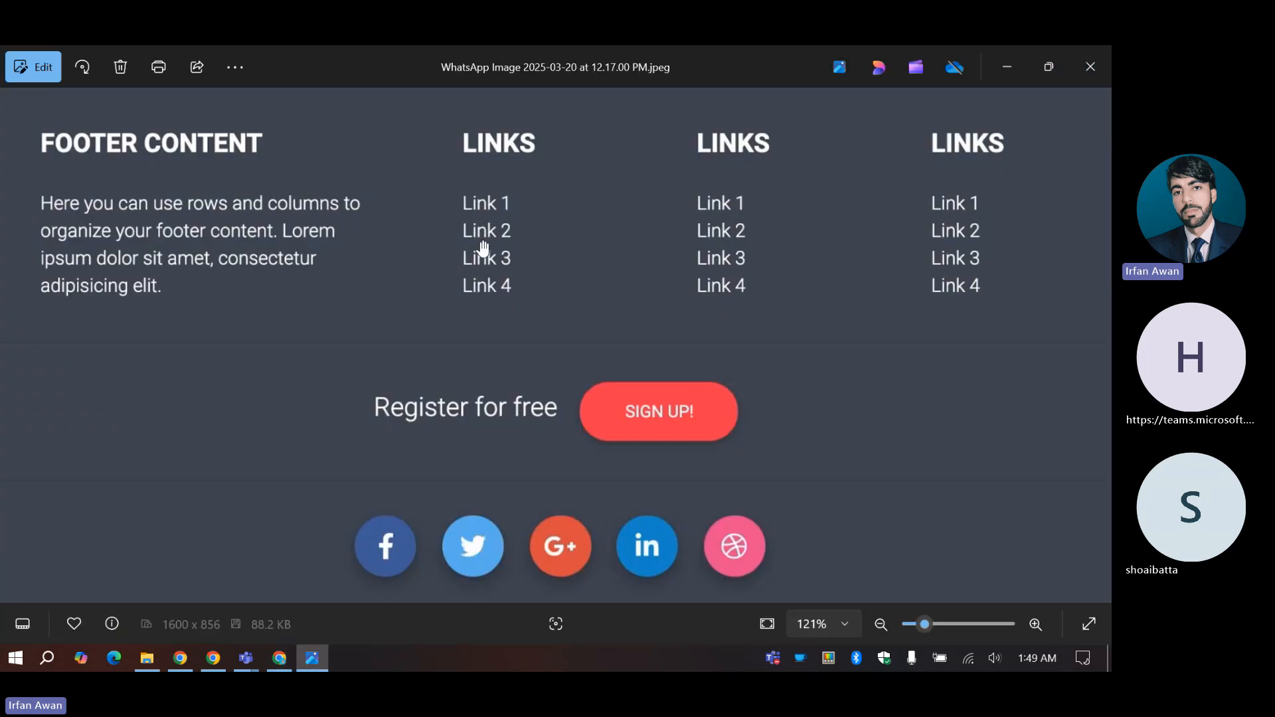
click(279, 658)
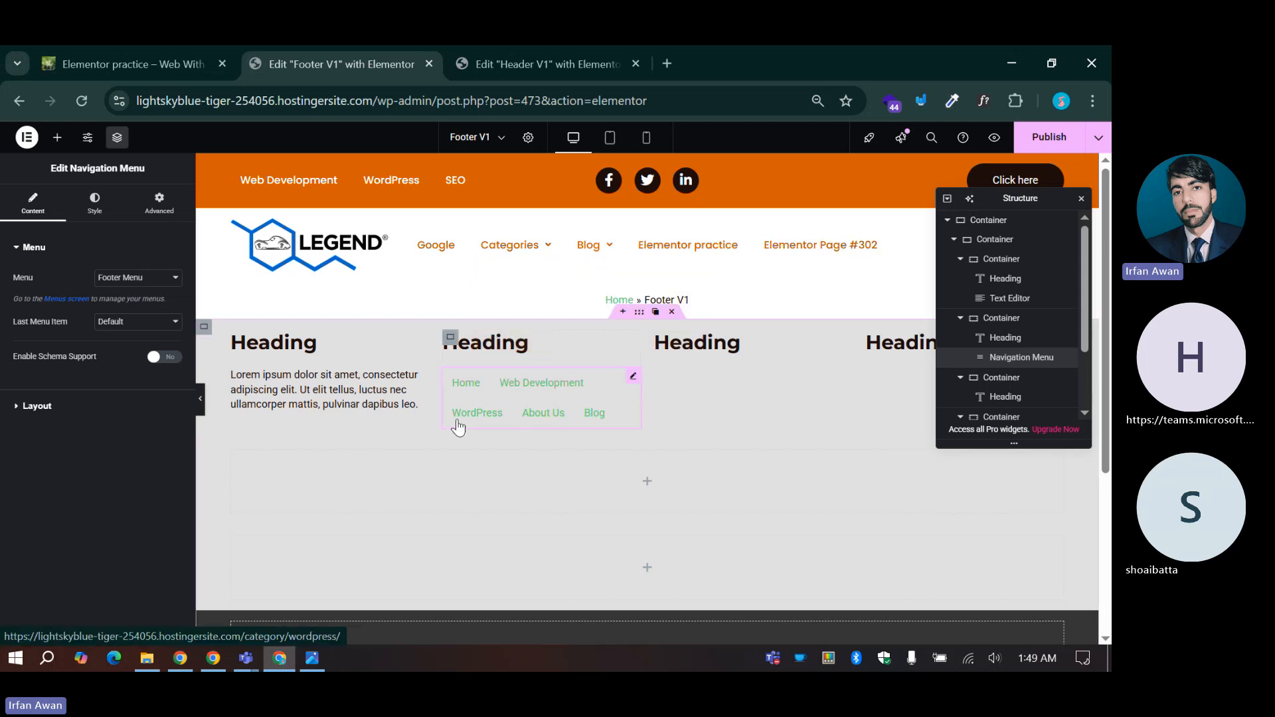
Step: Assign Sec Menu to the second column's navigation menu and set its layout to Vertical
click(113, 279)
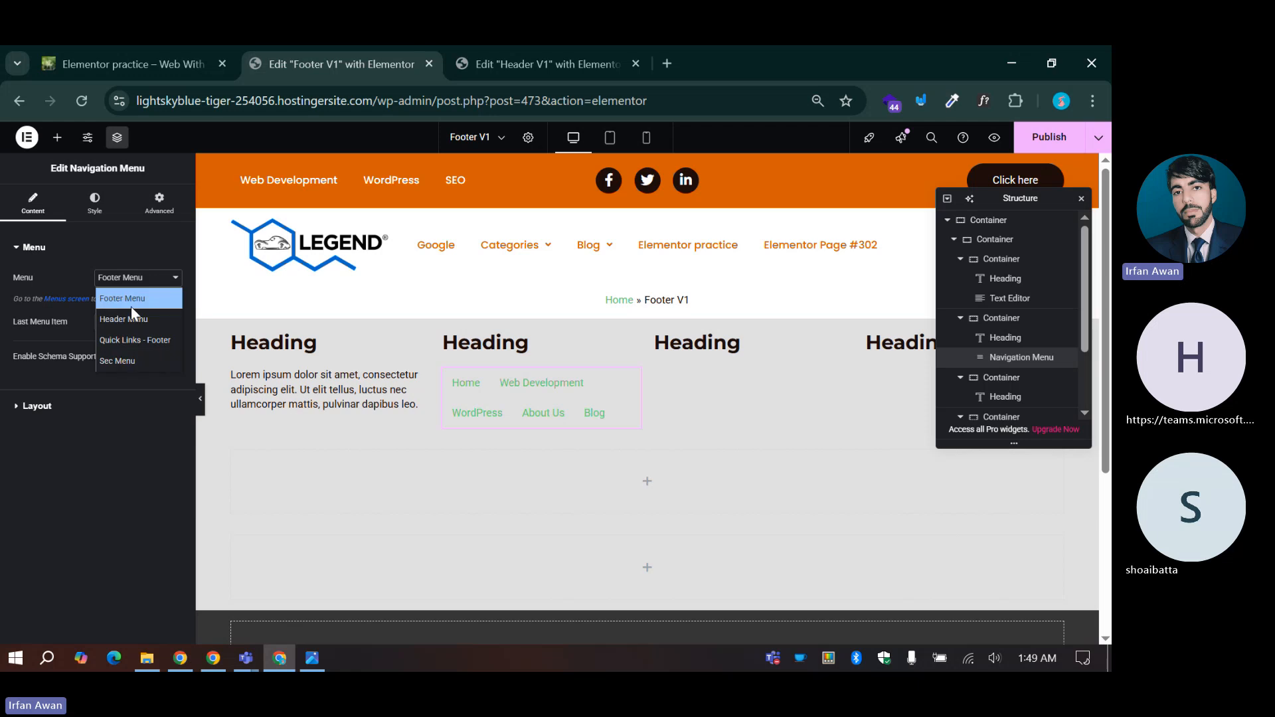
click(128, 362)
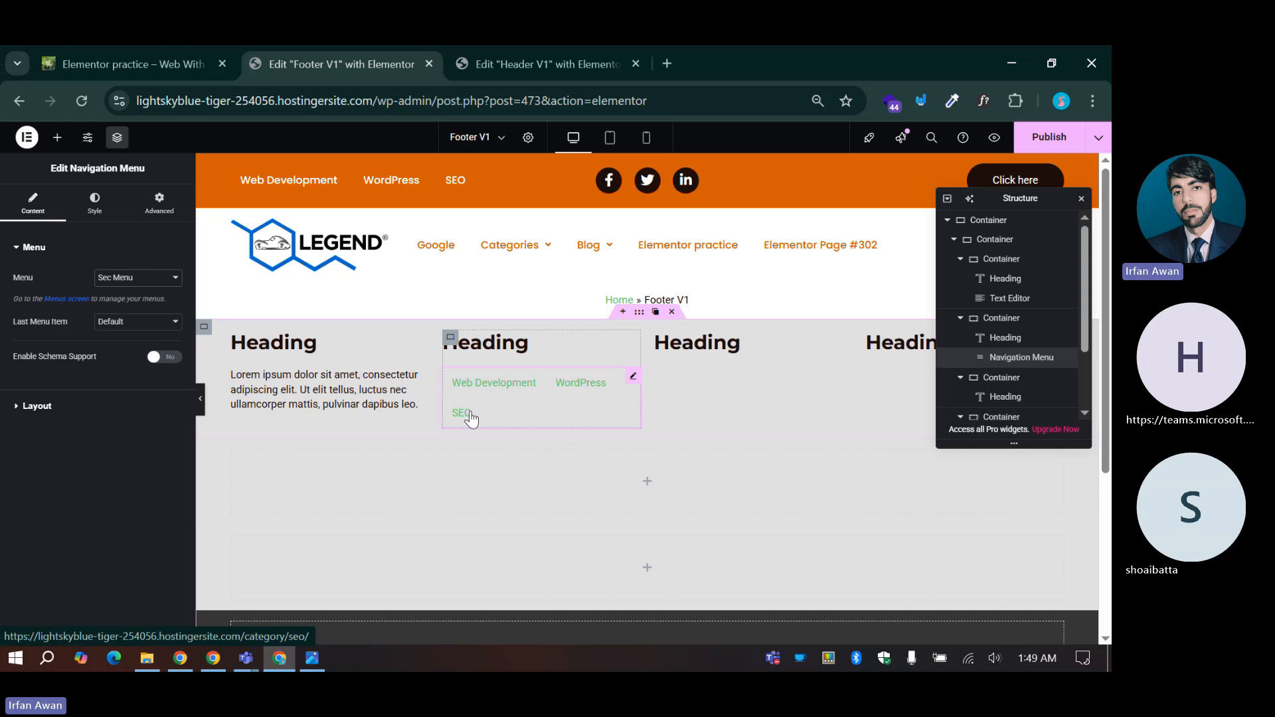
click(35, 407)
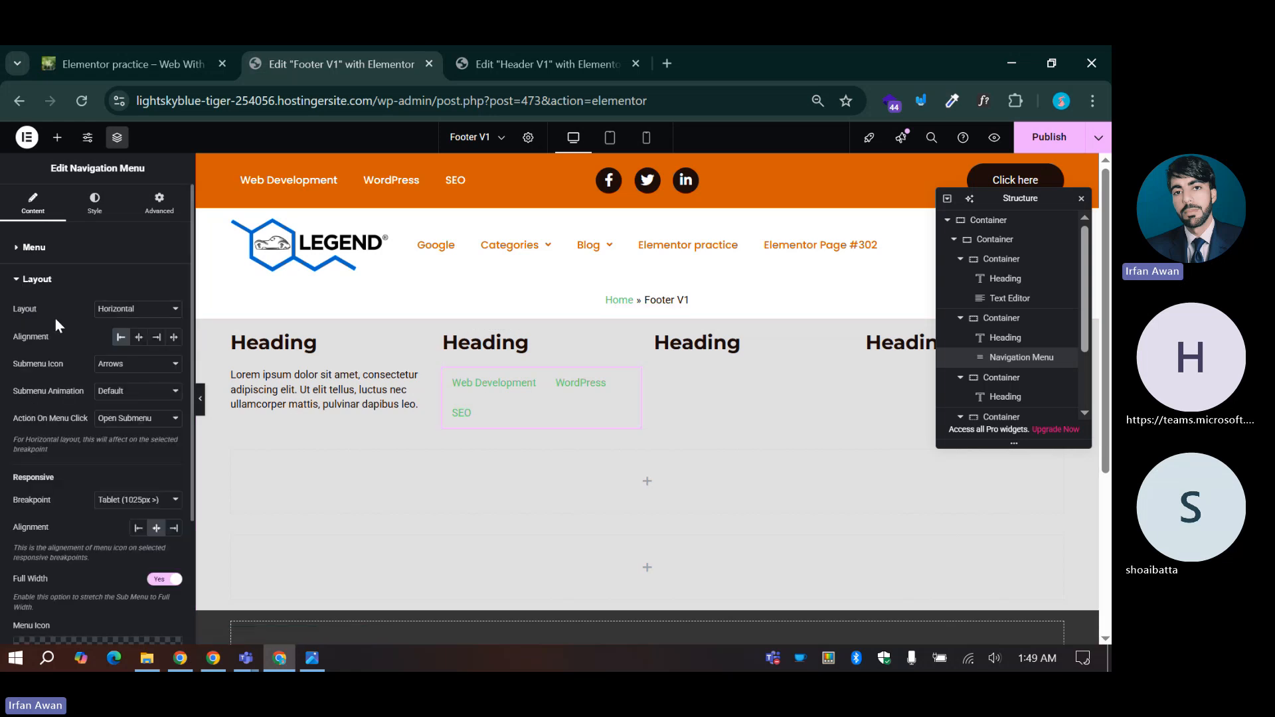
click(115, 312)
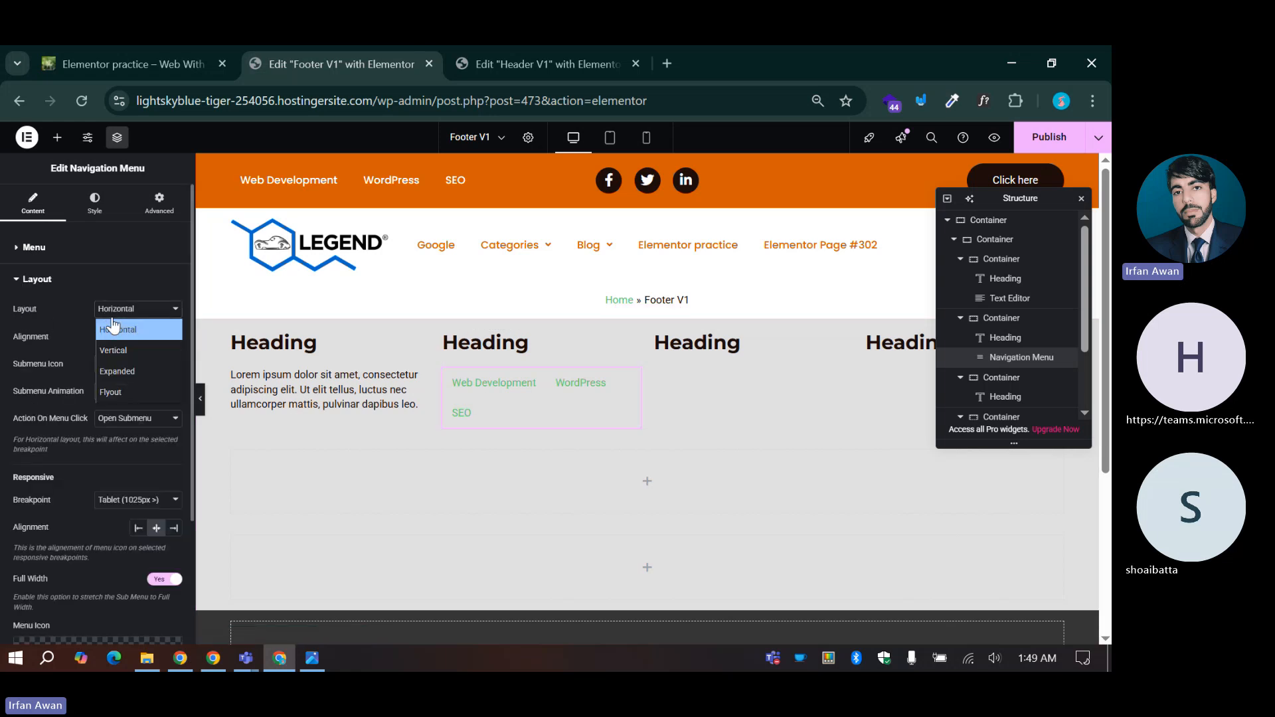
click(112, 351)
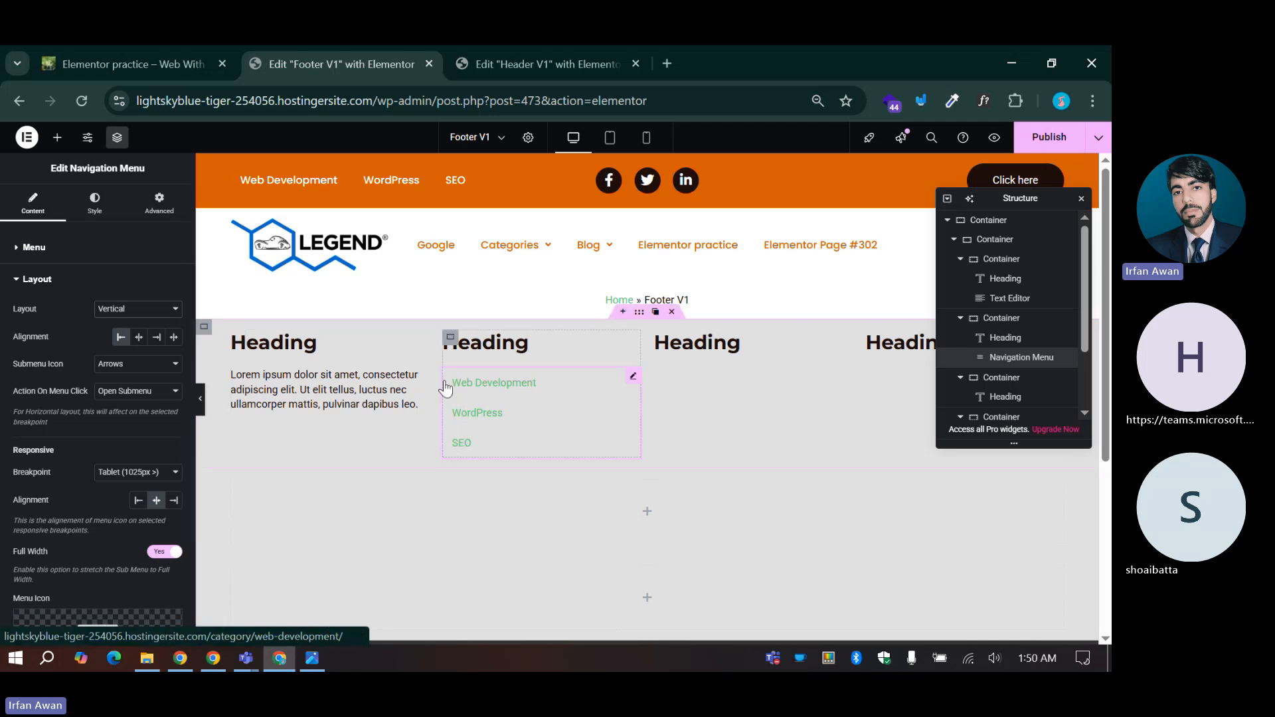
Step: Apply the Theme Headings global color to the text of the second column's navigation menu
click(85, 208)
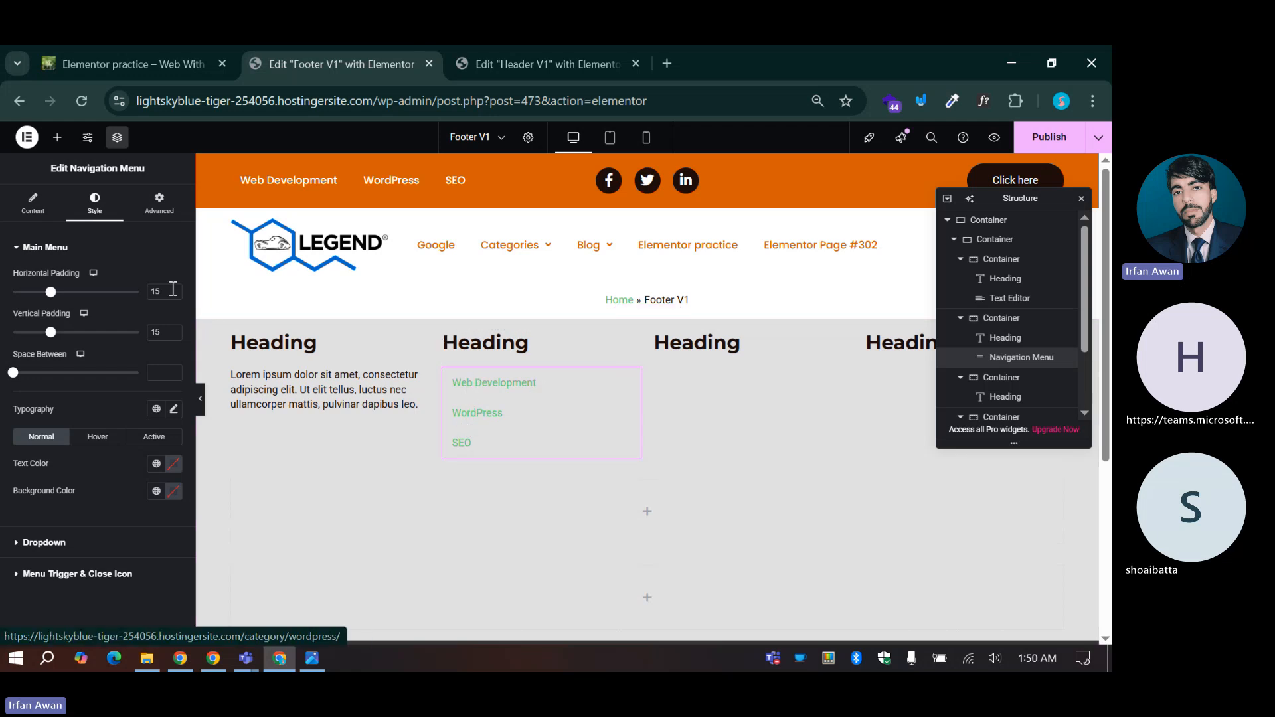
click(153, 467)
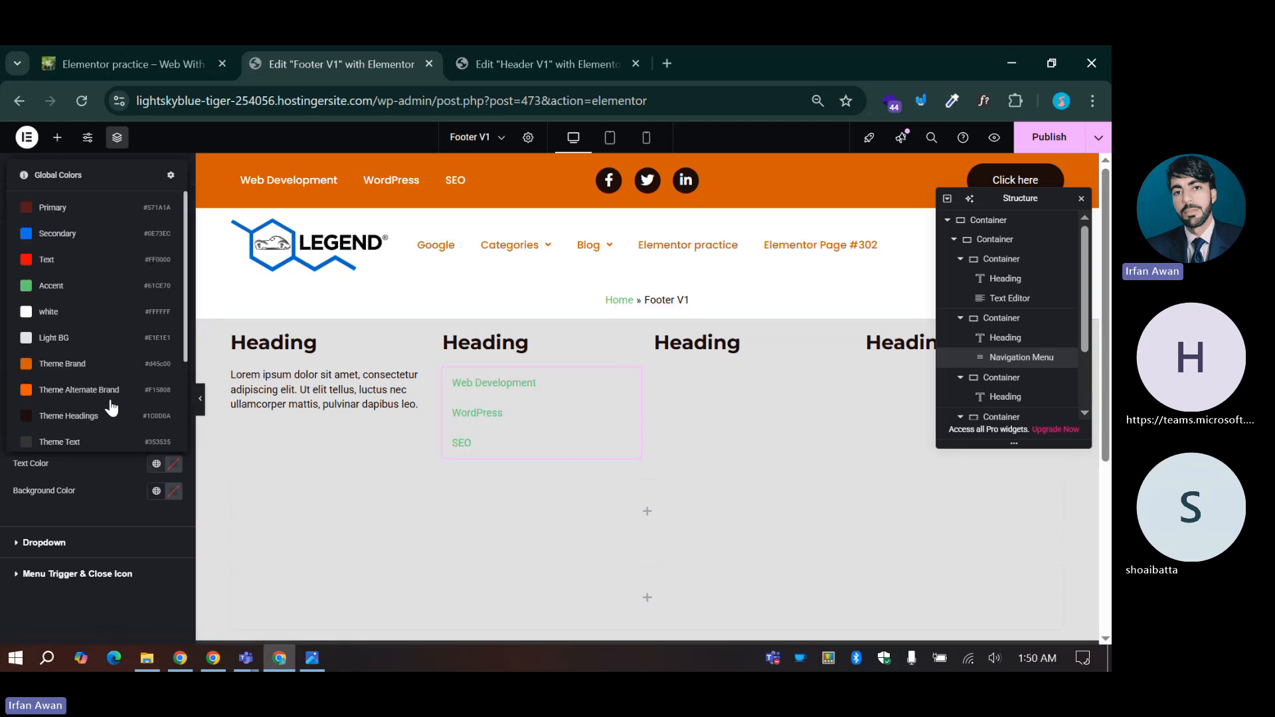
click(81, 412)
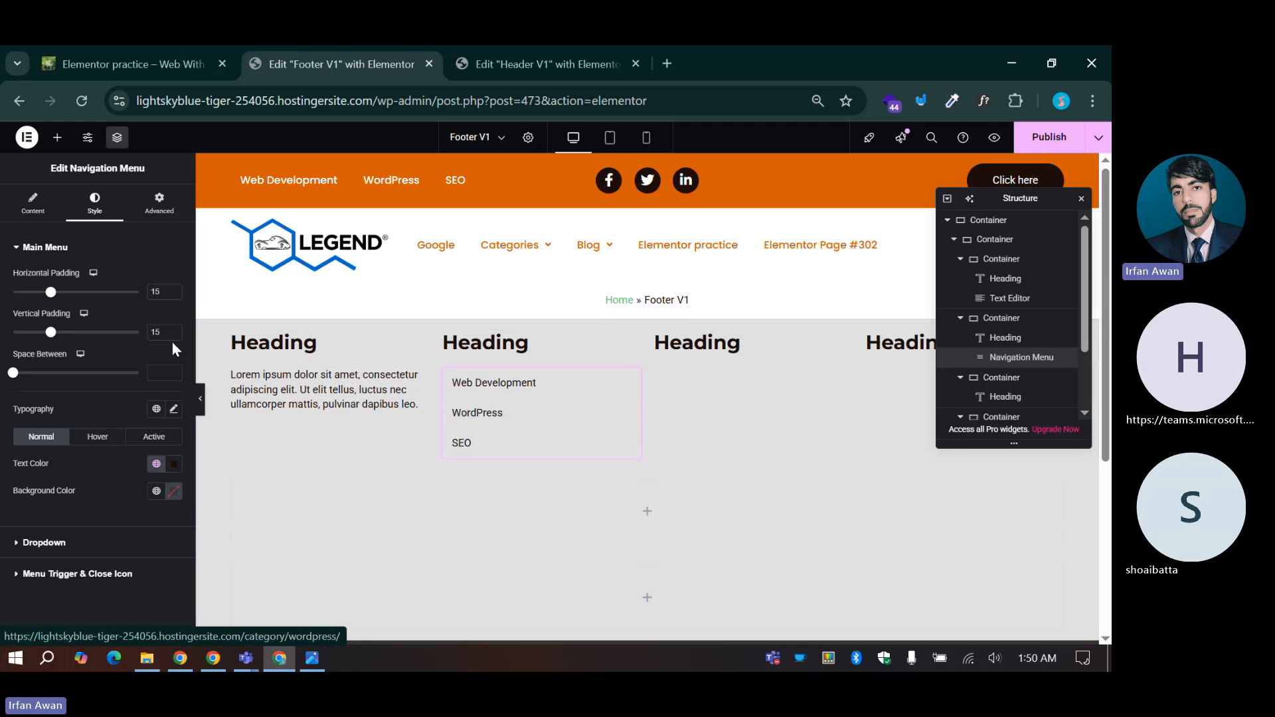
Step: Try a horizontal padding of 13 and a left-aligned Horizontal layout on the second column's navigation menu
mouse_move(52, 339)
mouse_down()
mouse_move(9, 336)
mouse_move(75, 335)
mouse_move(50, 336)
mouse_up()
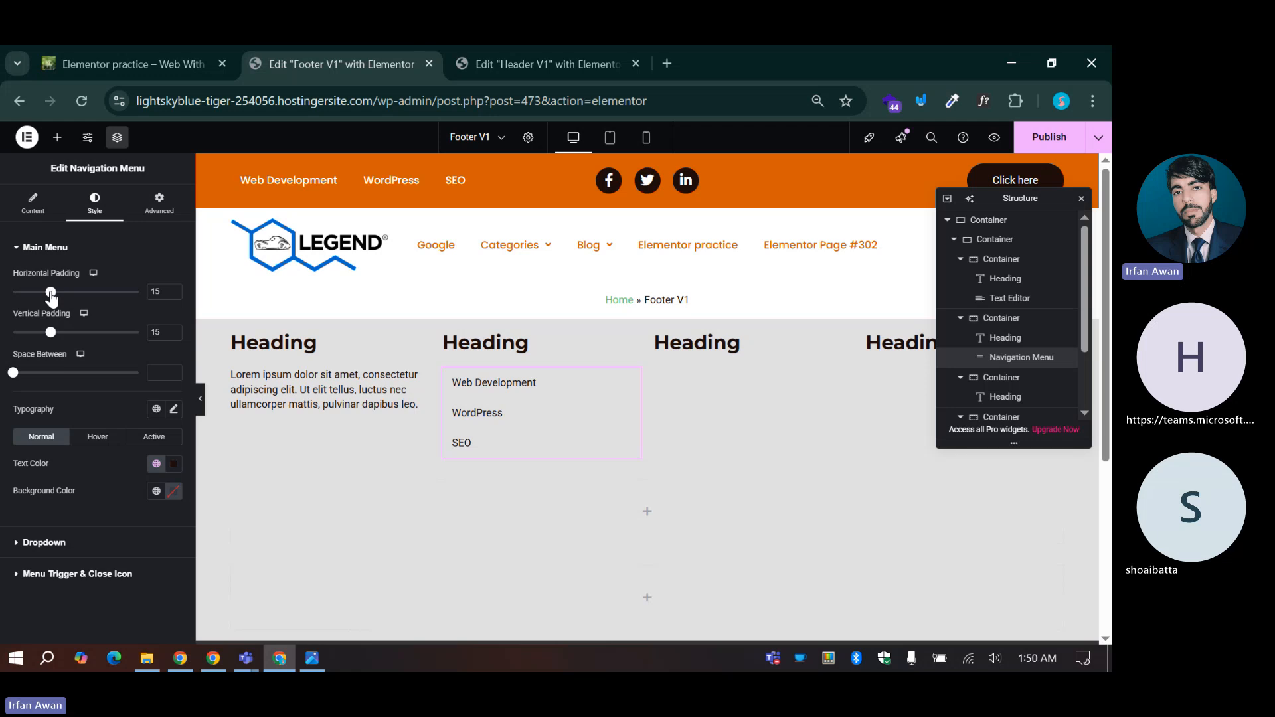
mouse_move(52, 299)
mouse_down()
mouse_move(4, 302)
mouse_move(238, 285)
mouse_move(3, 307)
mouse_move(45, 292)
mouse_up()
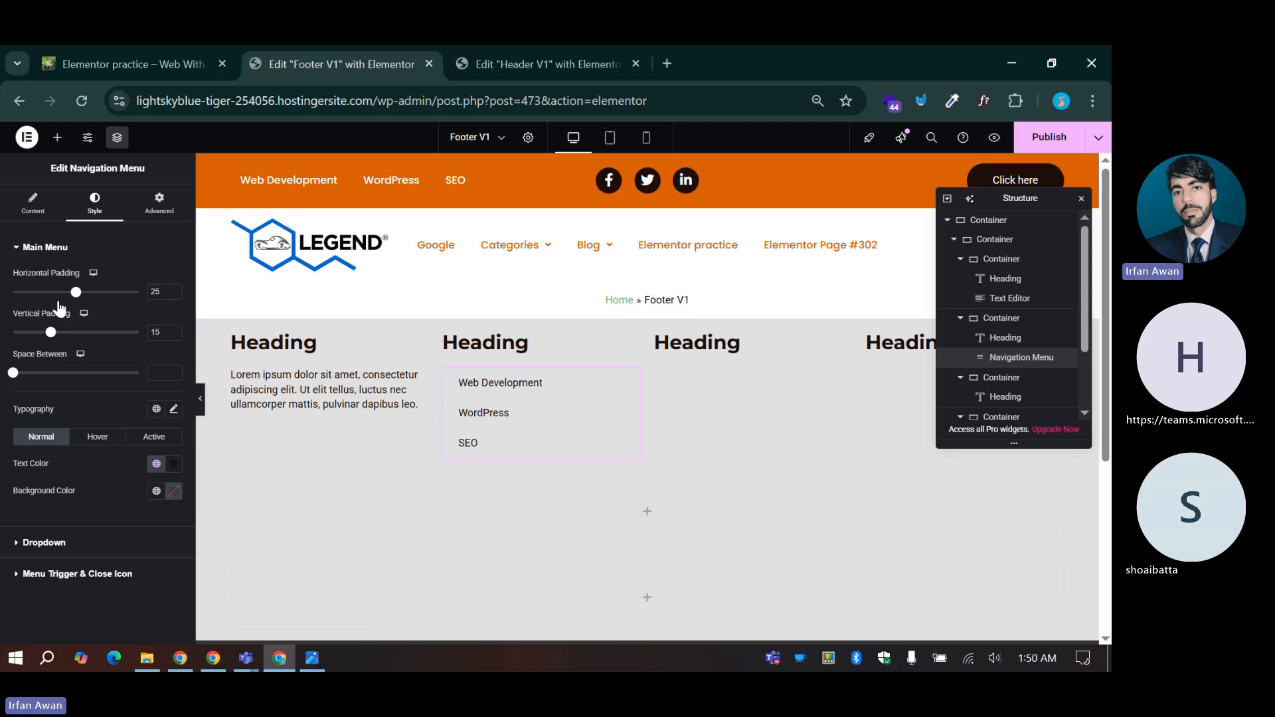
click(46, 228)
click(83, 405)
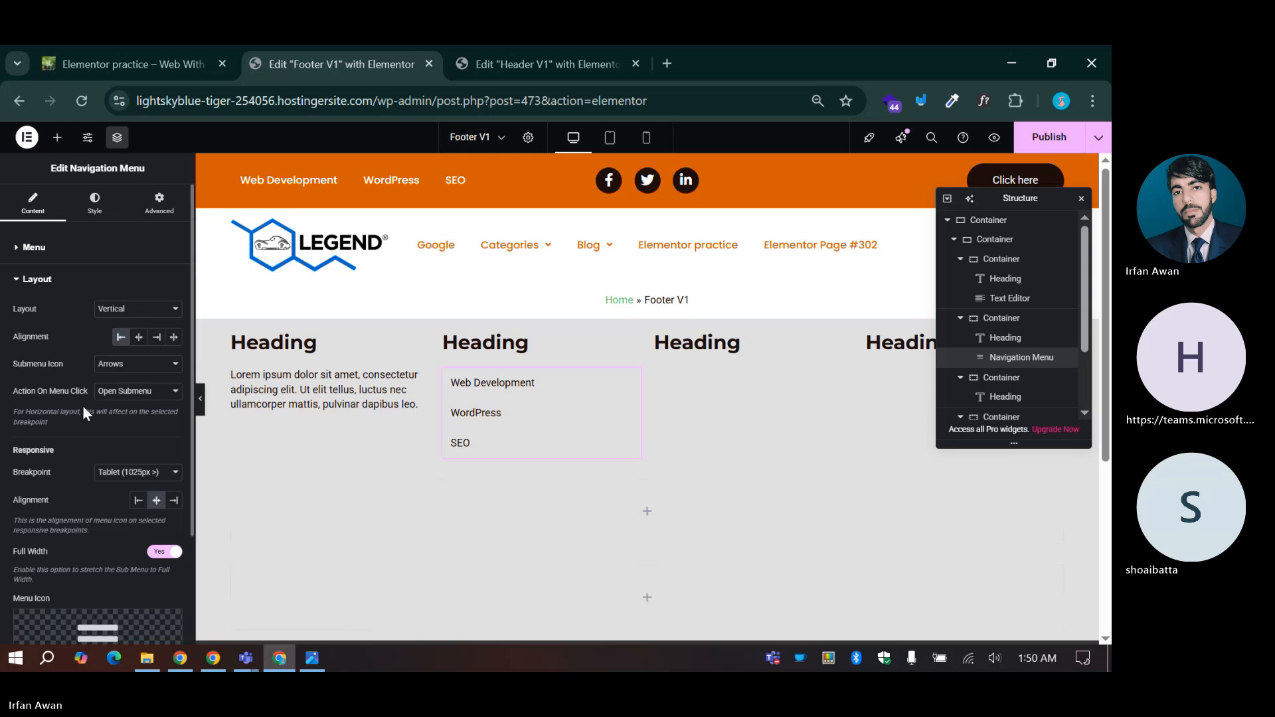
click(125, 311)
click(121, 329)
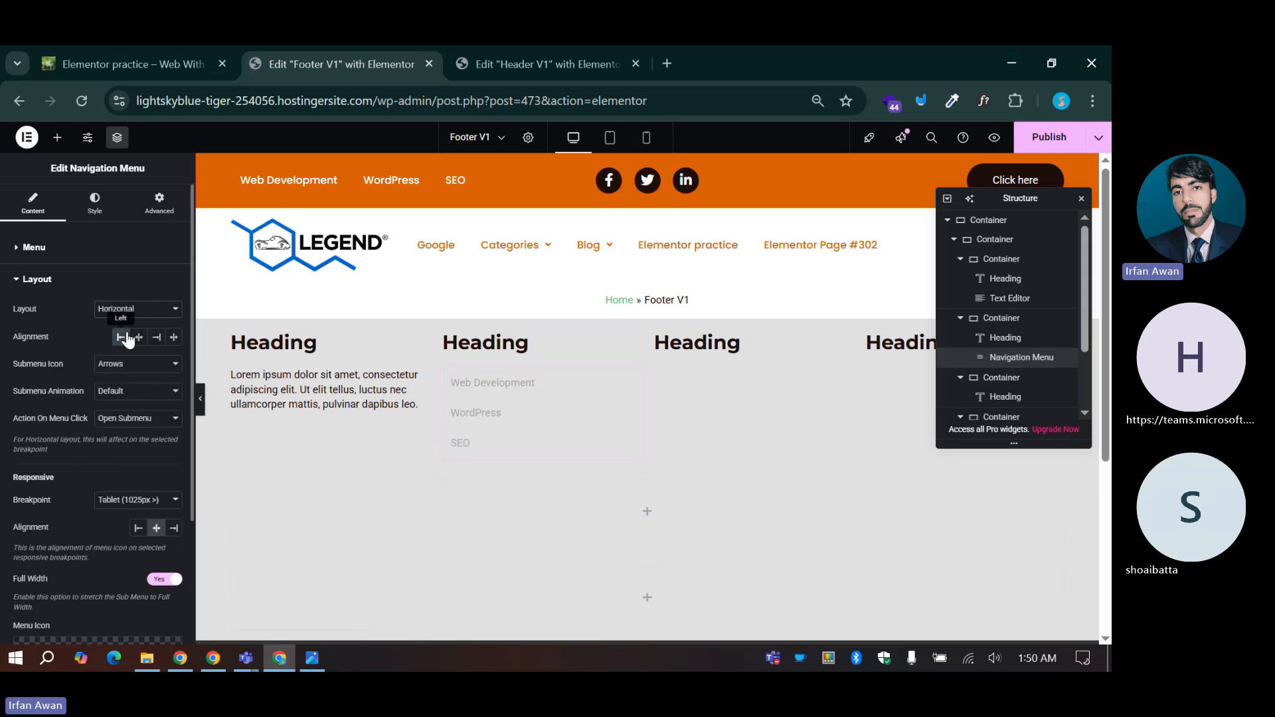
click(126, 338)
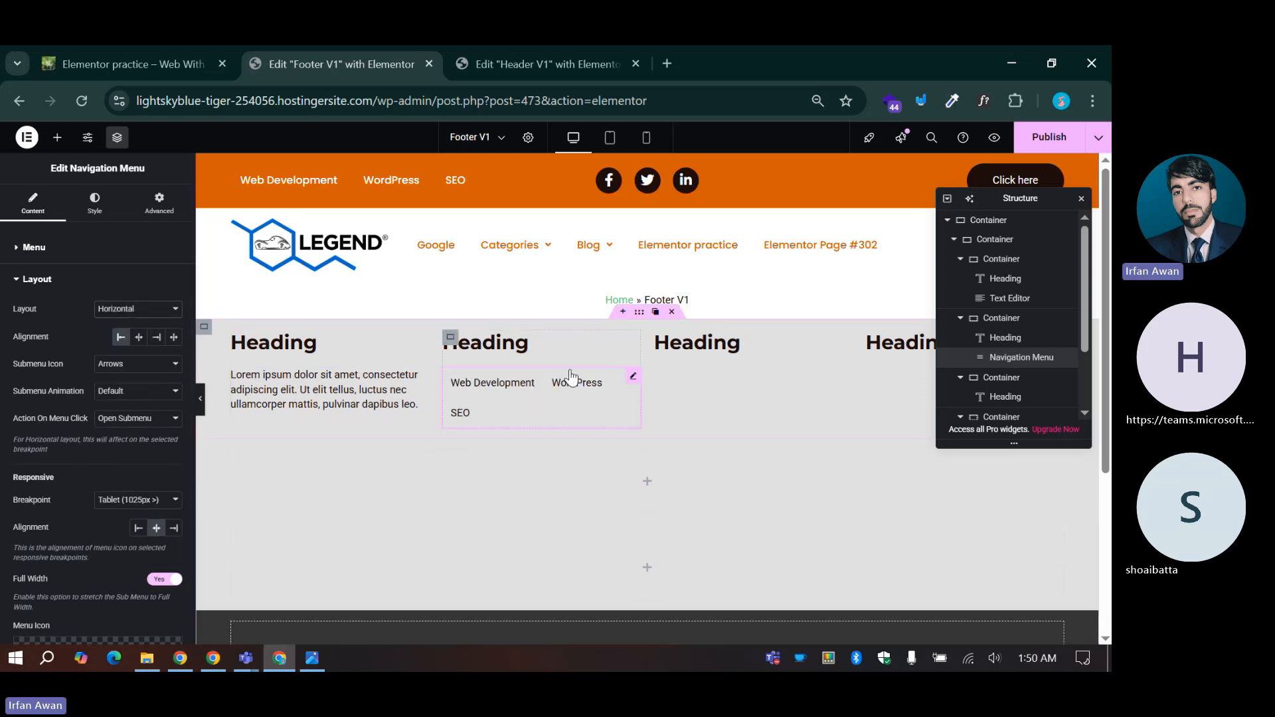
Step: Remove the horizontal padding from the second column's navigation menu and set its layout to Vertical
click(95, 202)
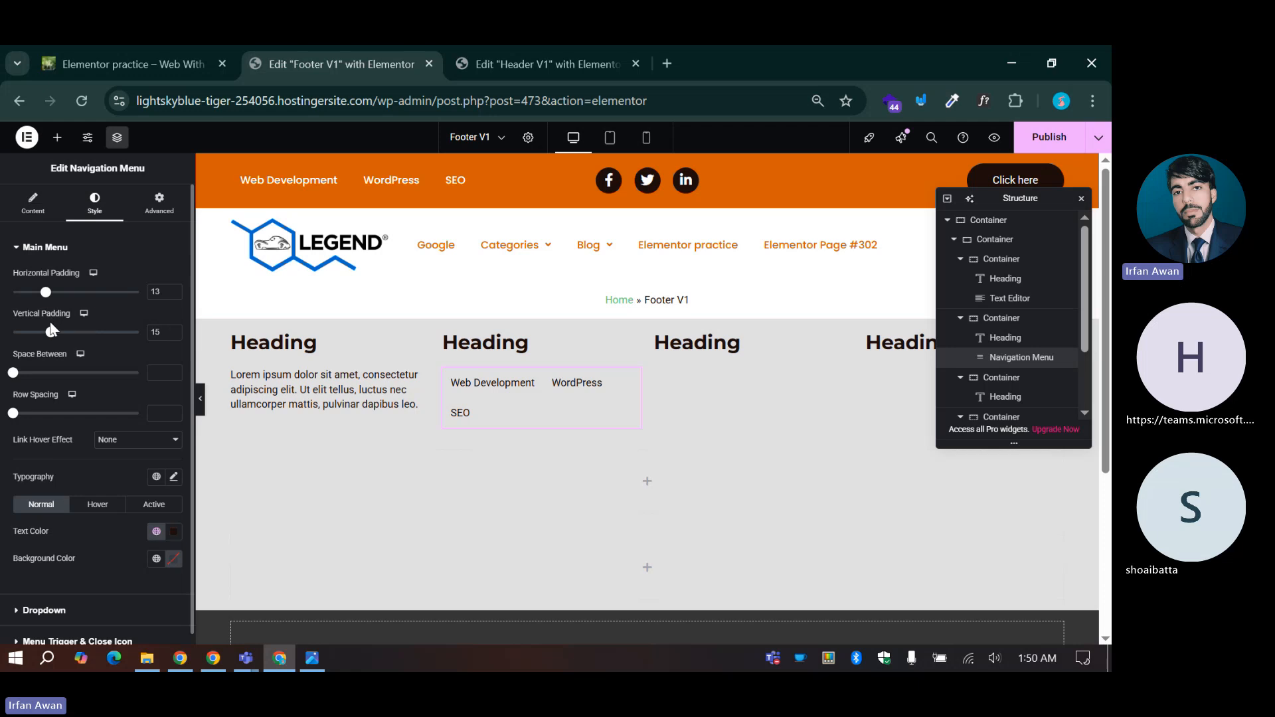
drag(46, 295, 3, 305)
click(32, 203)
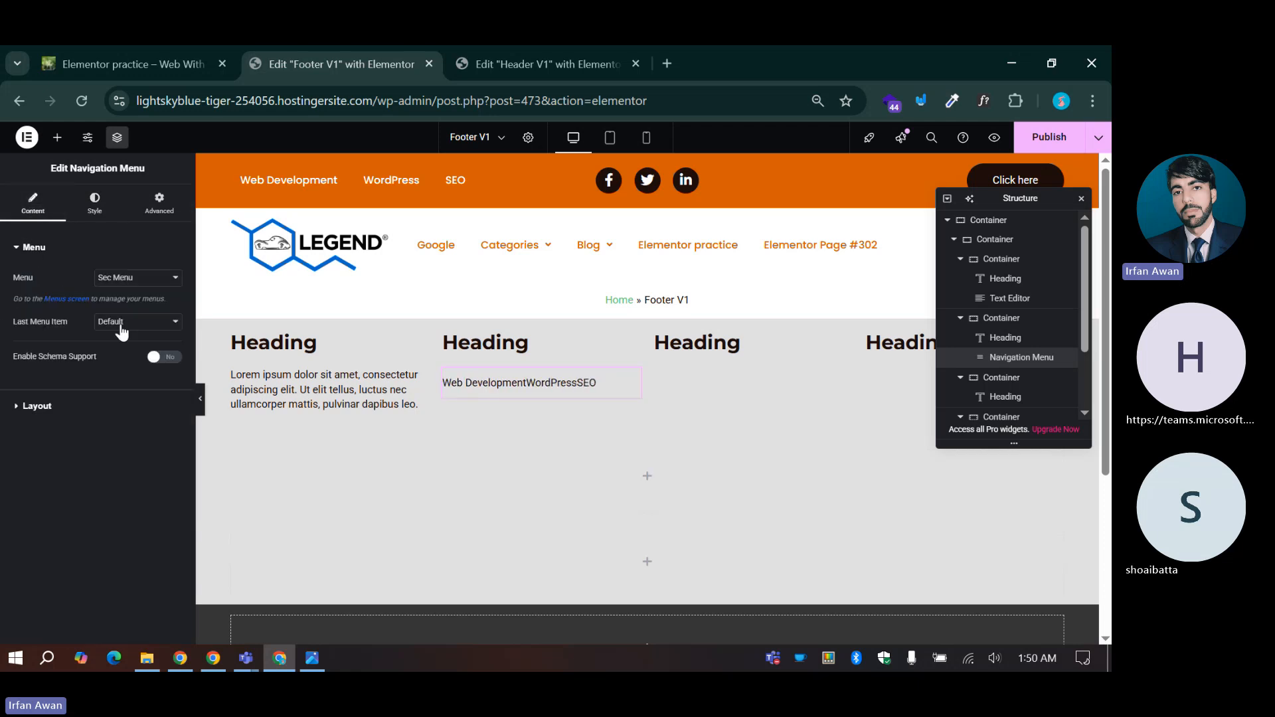
click(125, 279)
click(125, 279)
click(82, 408)
click(138, 308)
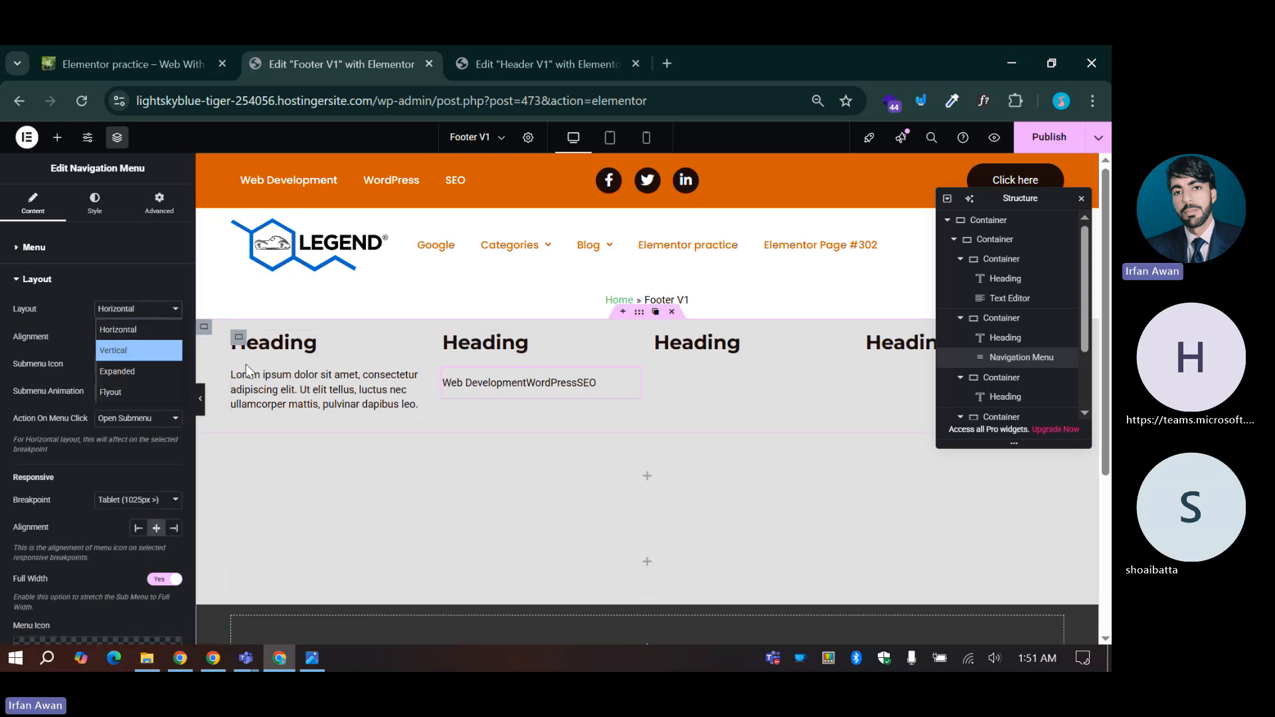
click(118, 348)
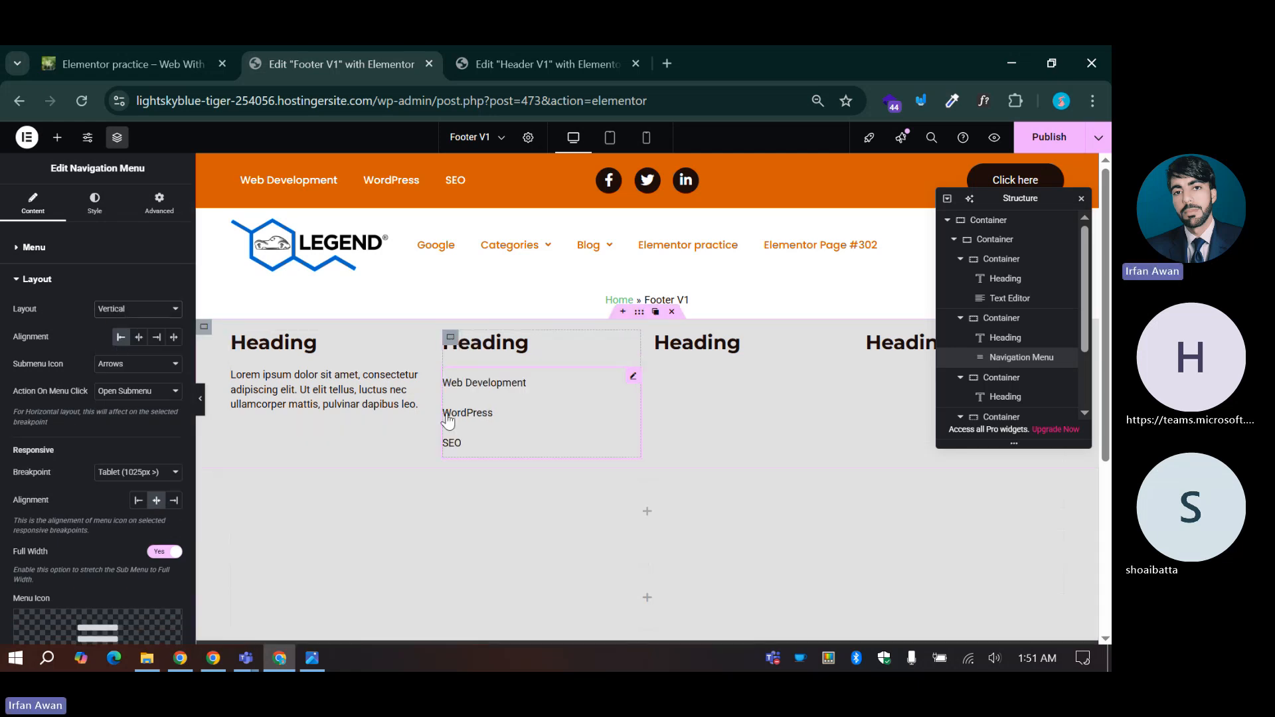
Step: Copy the second column's navigation menu and paste it below the headings of the third and fourth columns
click(312, 659)
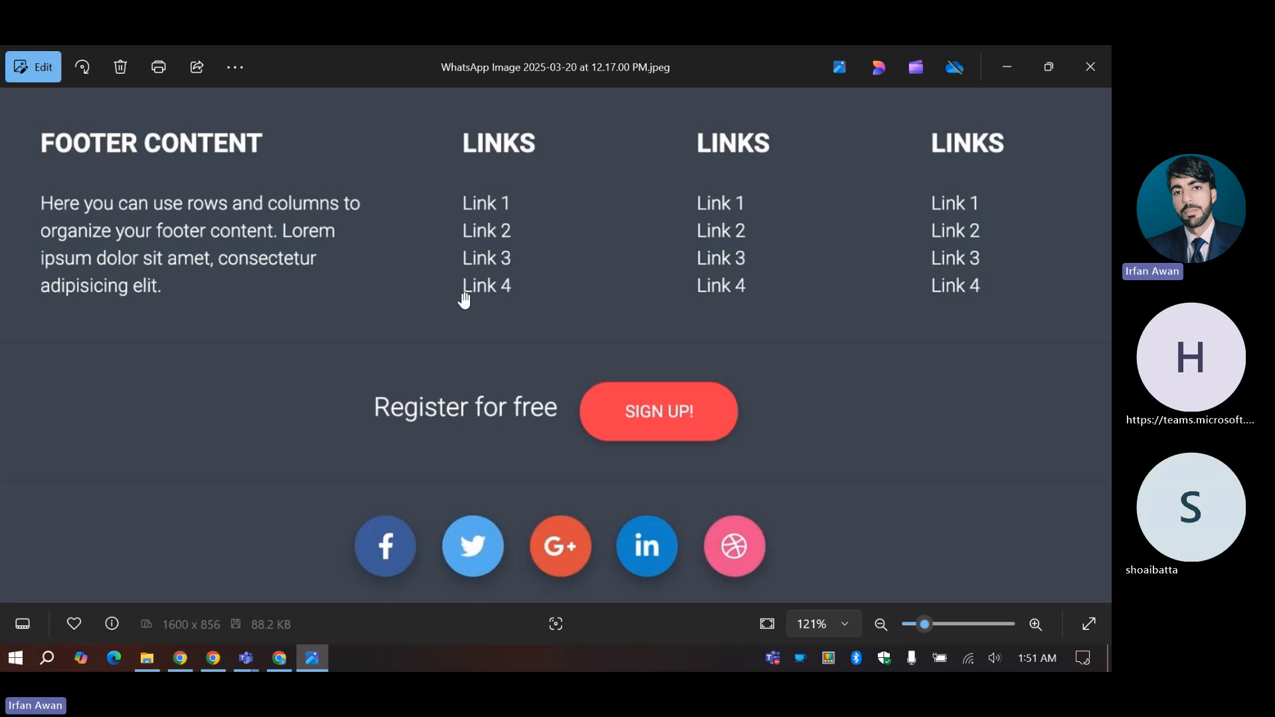
click(279, 659)
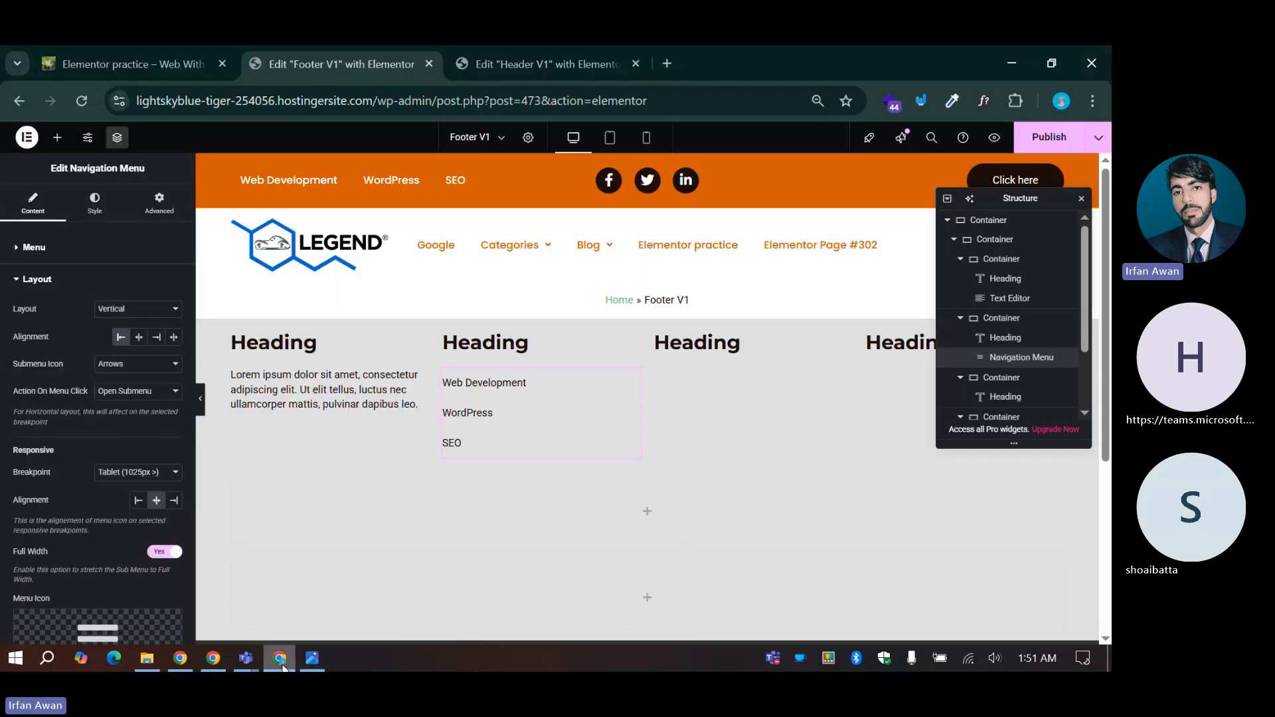
right_click(459, 452)
key(Escape)
right_click(729, 344)
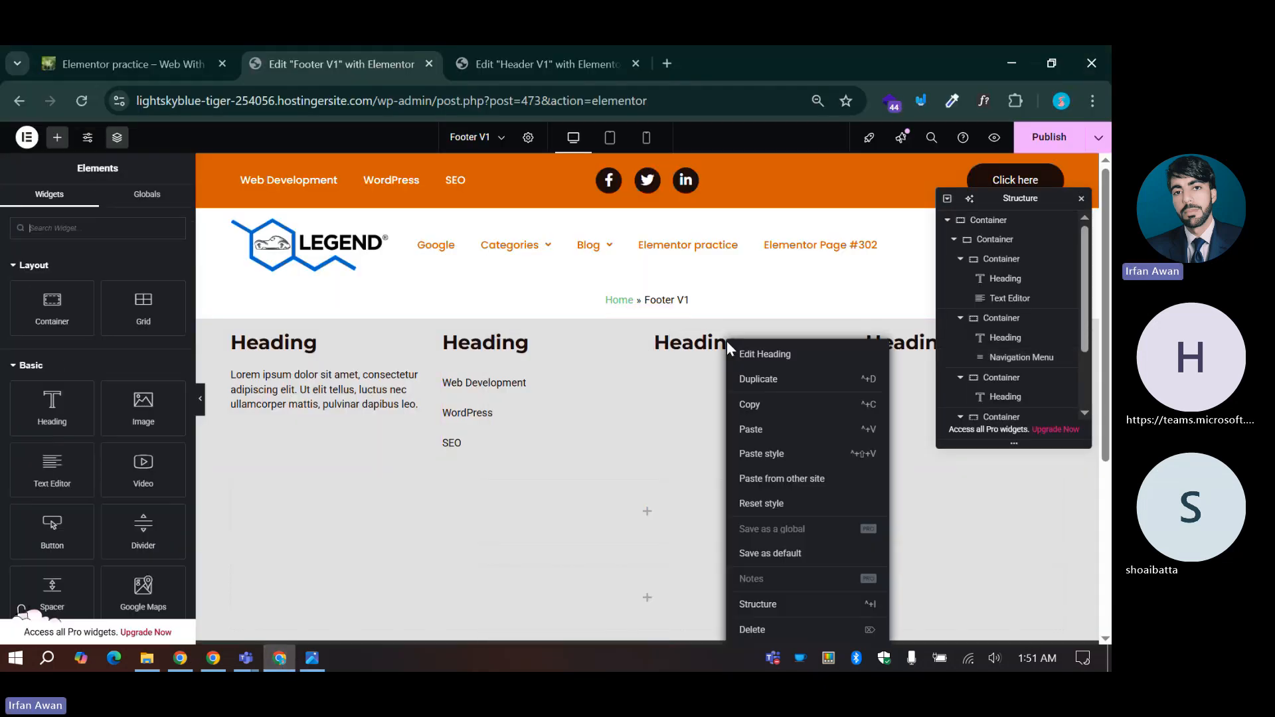
click(747, 432)
right_click(901, 344)
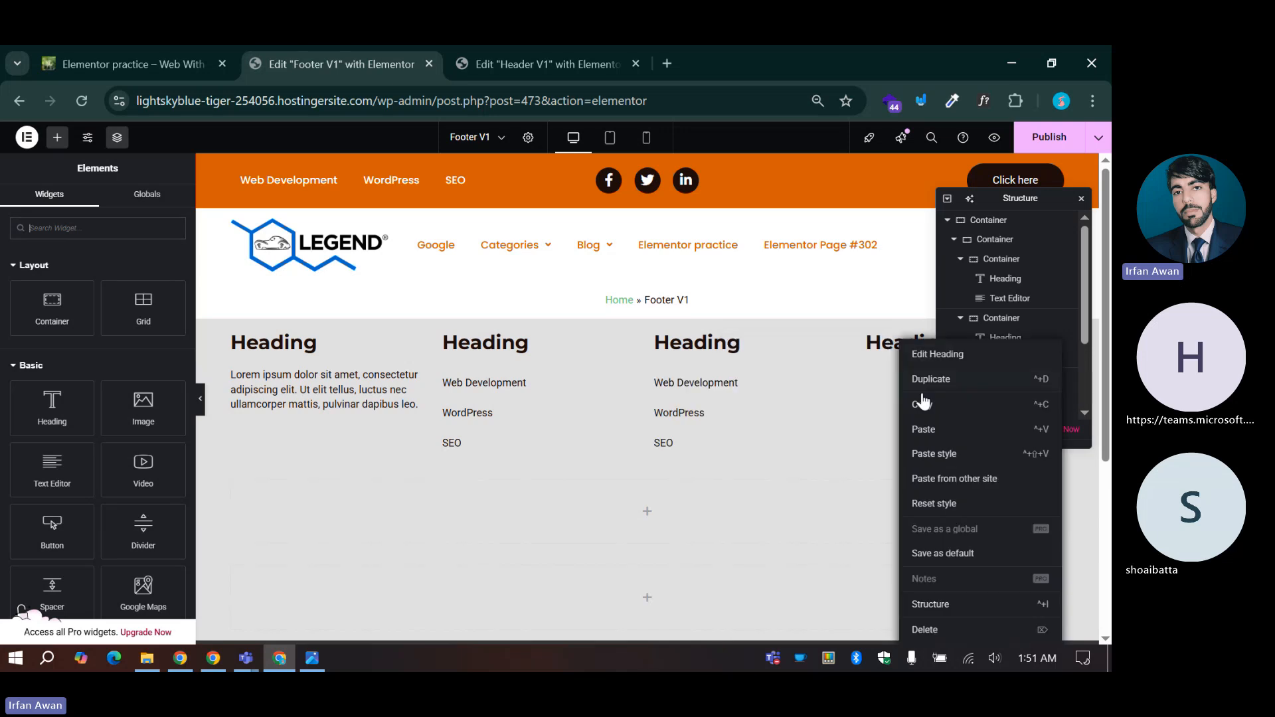
click(927, 438)
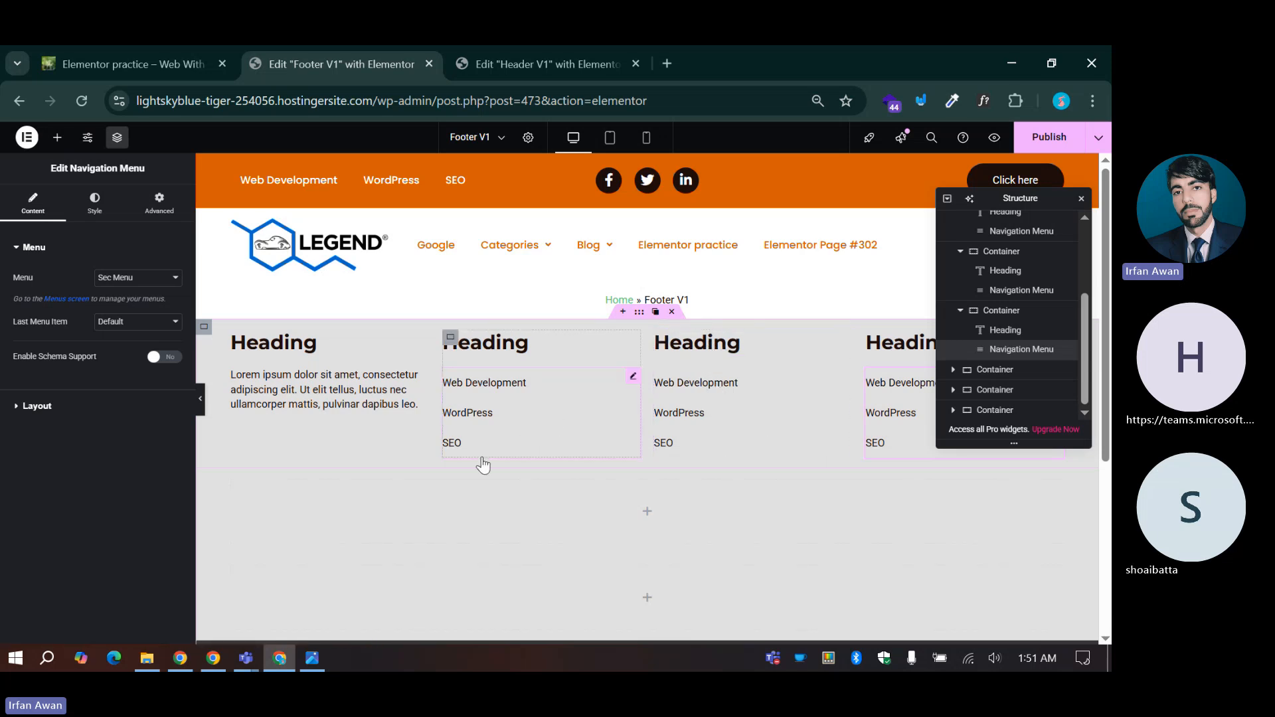
Step: Delete the third column's navigation menu and paste the copied one back below the heading
right_click(731, 405)
click(757, 624)
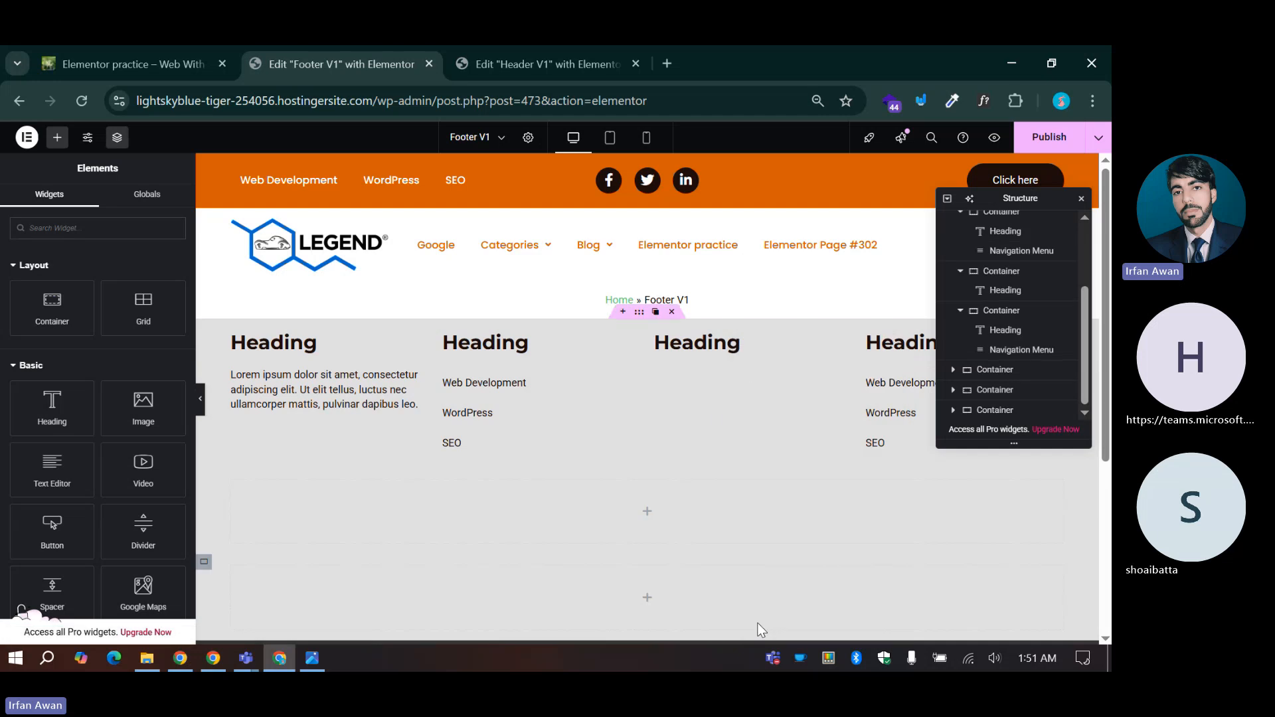
right_click(708, 392)
click(729, 405)
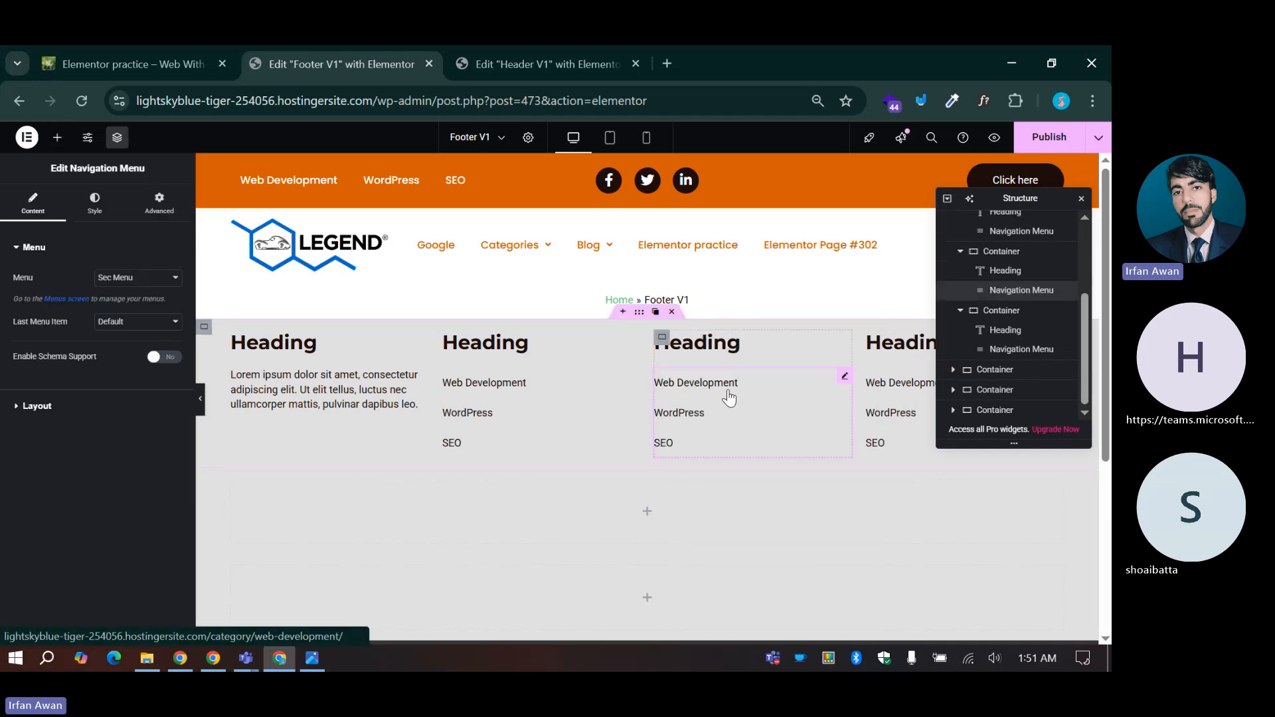
Step: Delete the third column's navigation menu again and paste the copied menu directly into that column's container
right_click(729, 396)
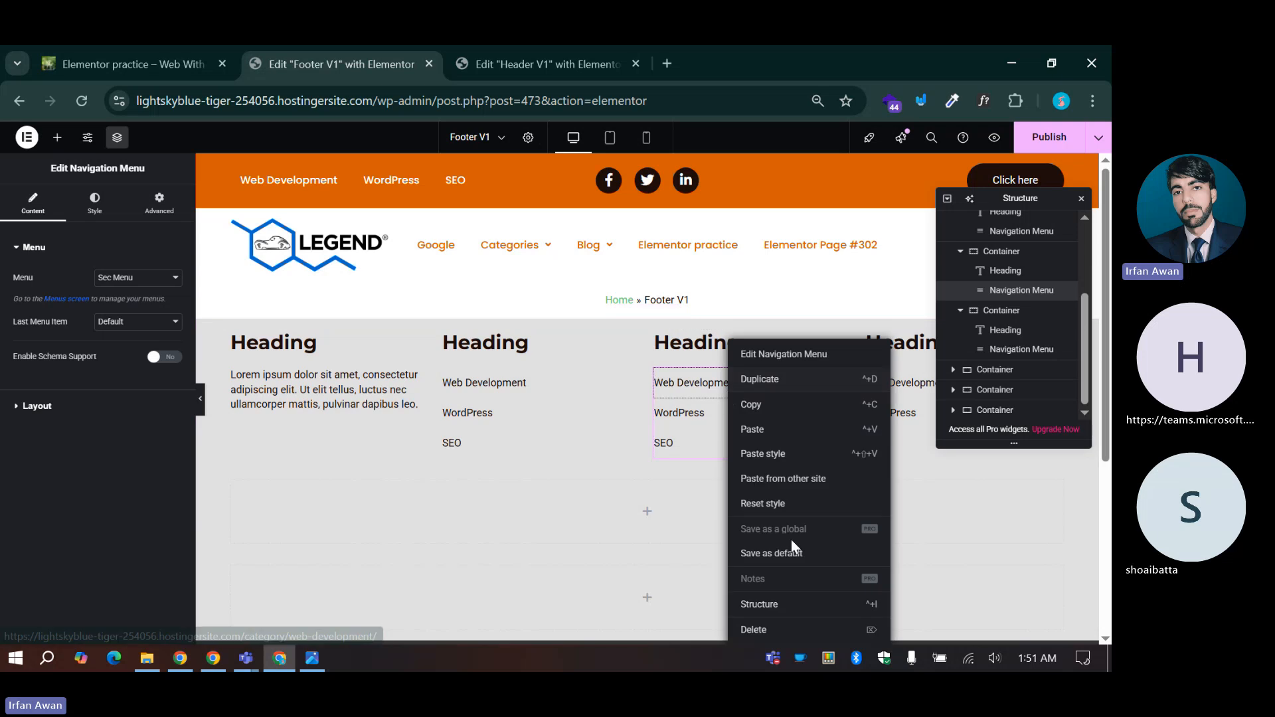
click(761, 630)
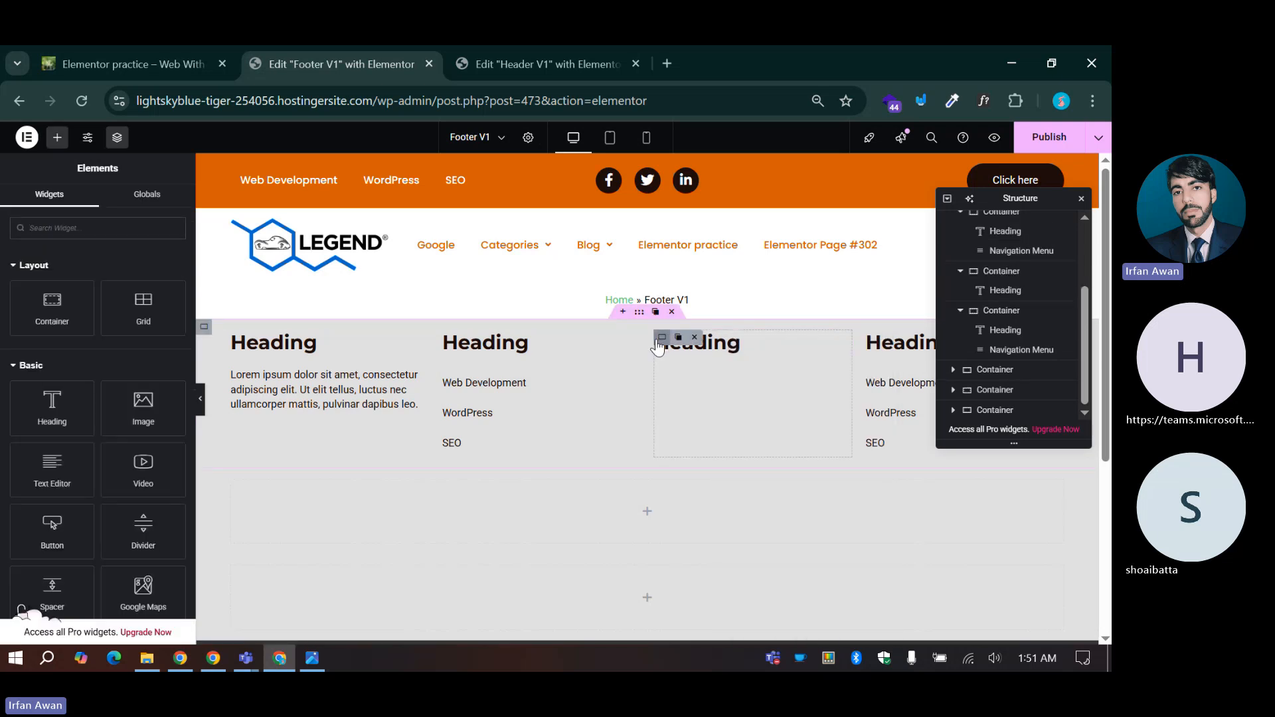
click(658, 348)
right_click(659, 348)
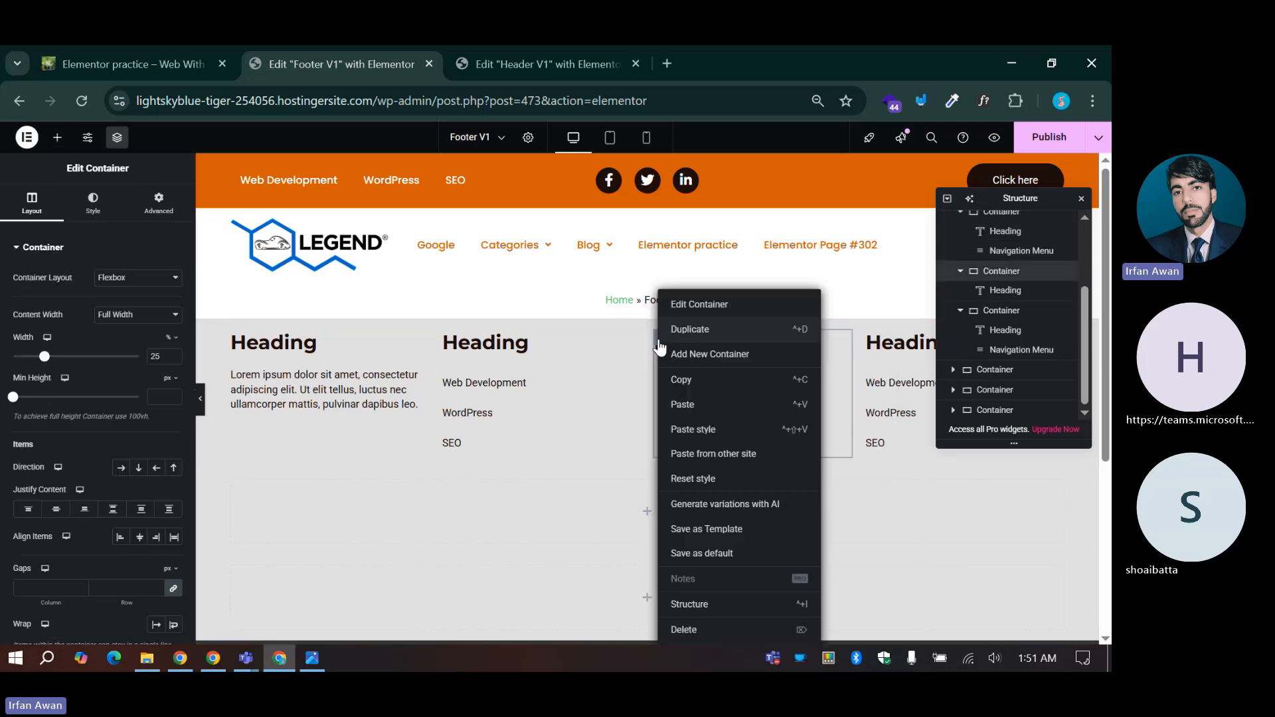
click(696, 403)
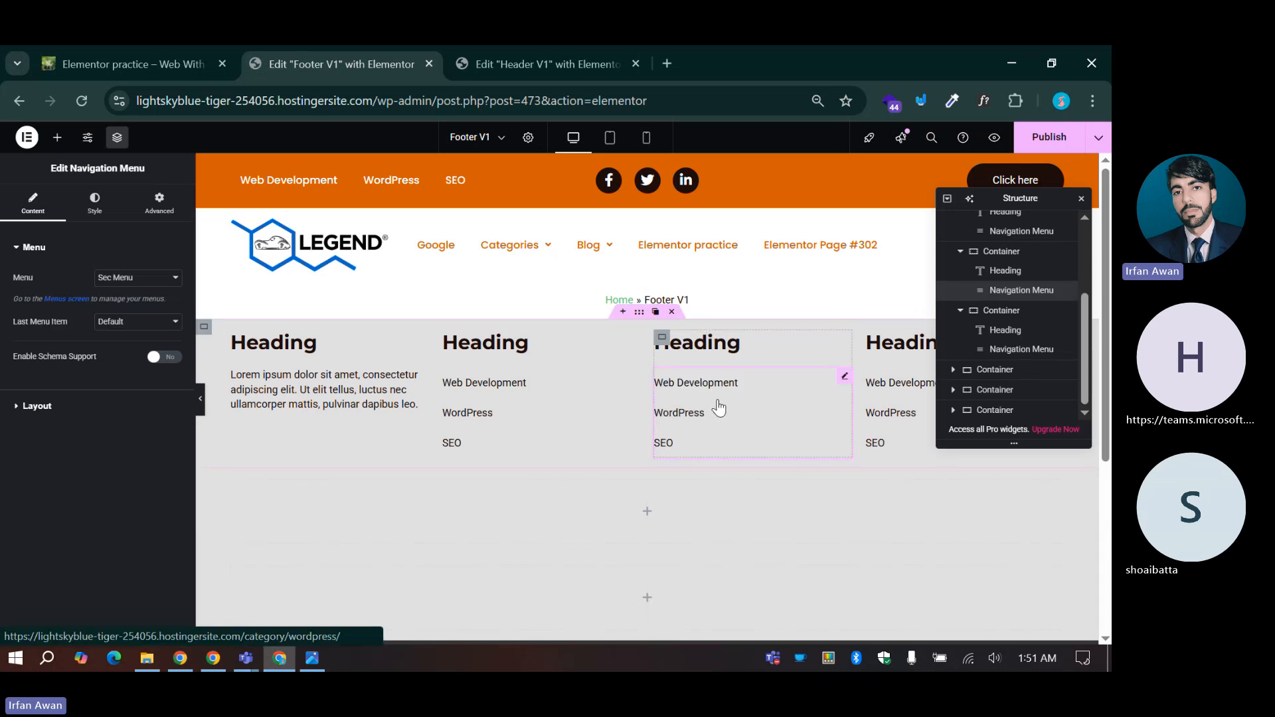
Step: Replace the third column's navigation menu with a duplicate of the second column's menu, moved below the third heading
key(Delete)
right_click(485, 384)
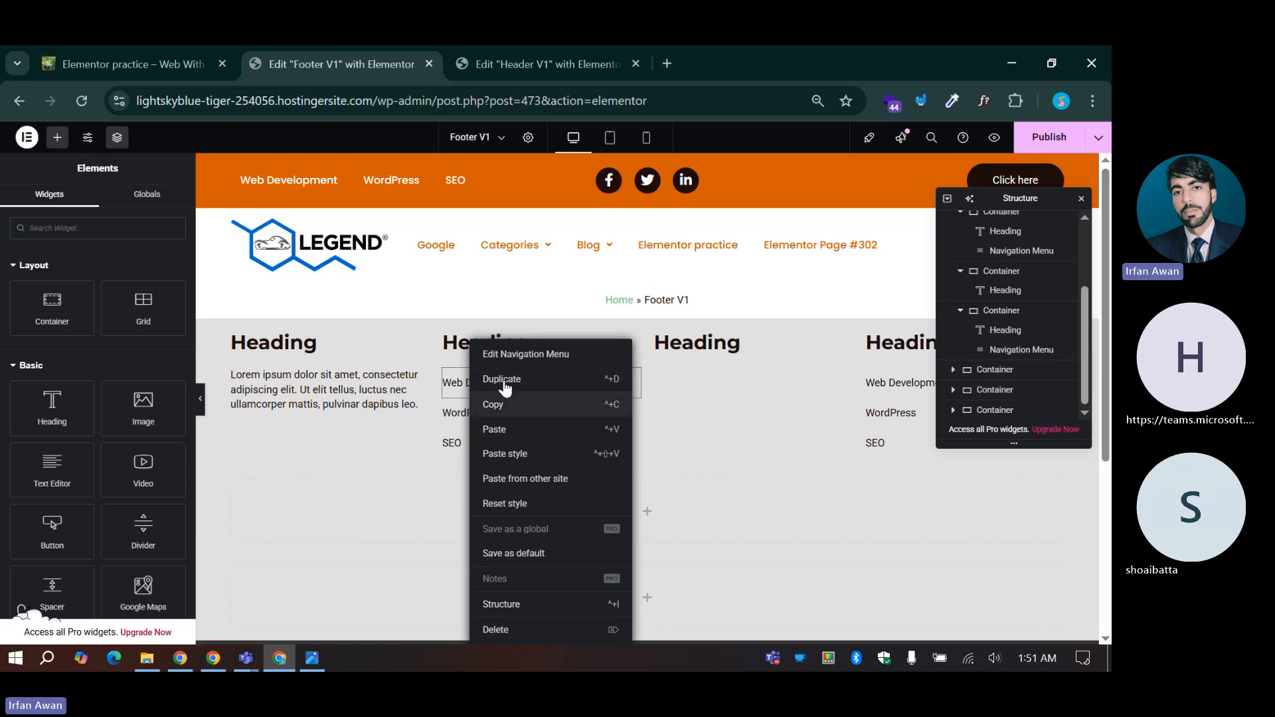
click(500, 296)
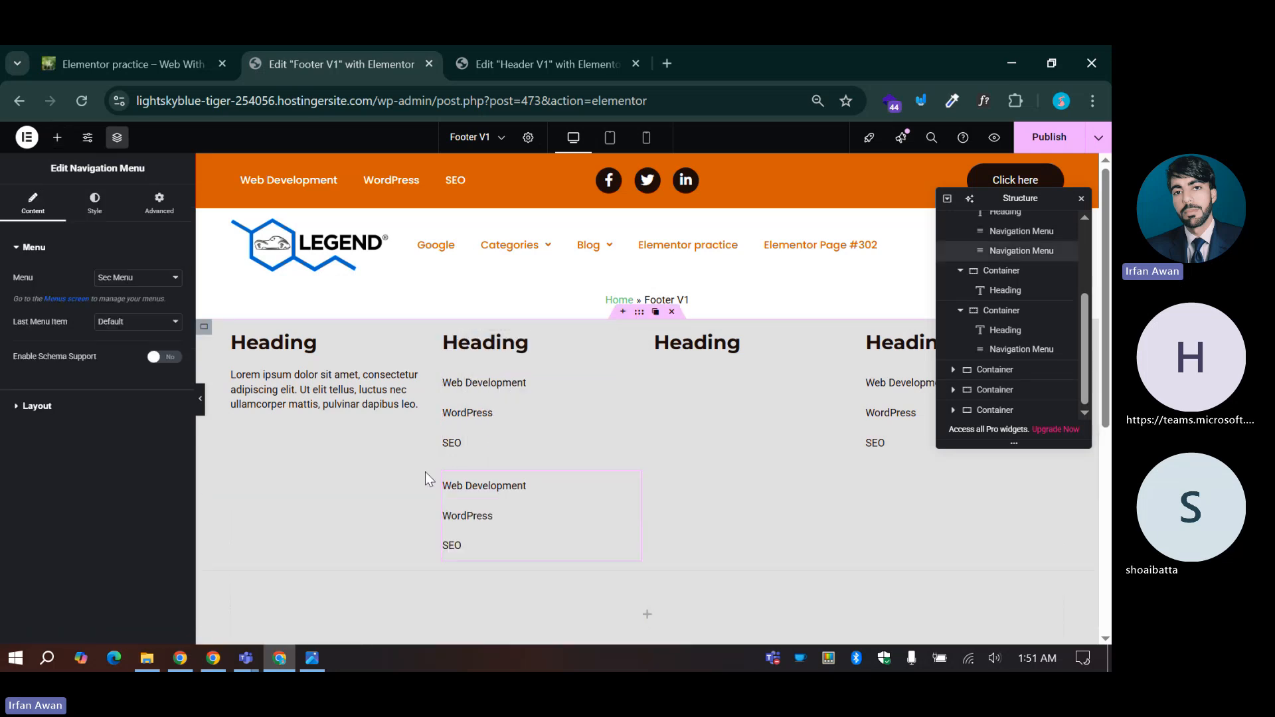
drag(492, 470, 698, 350)
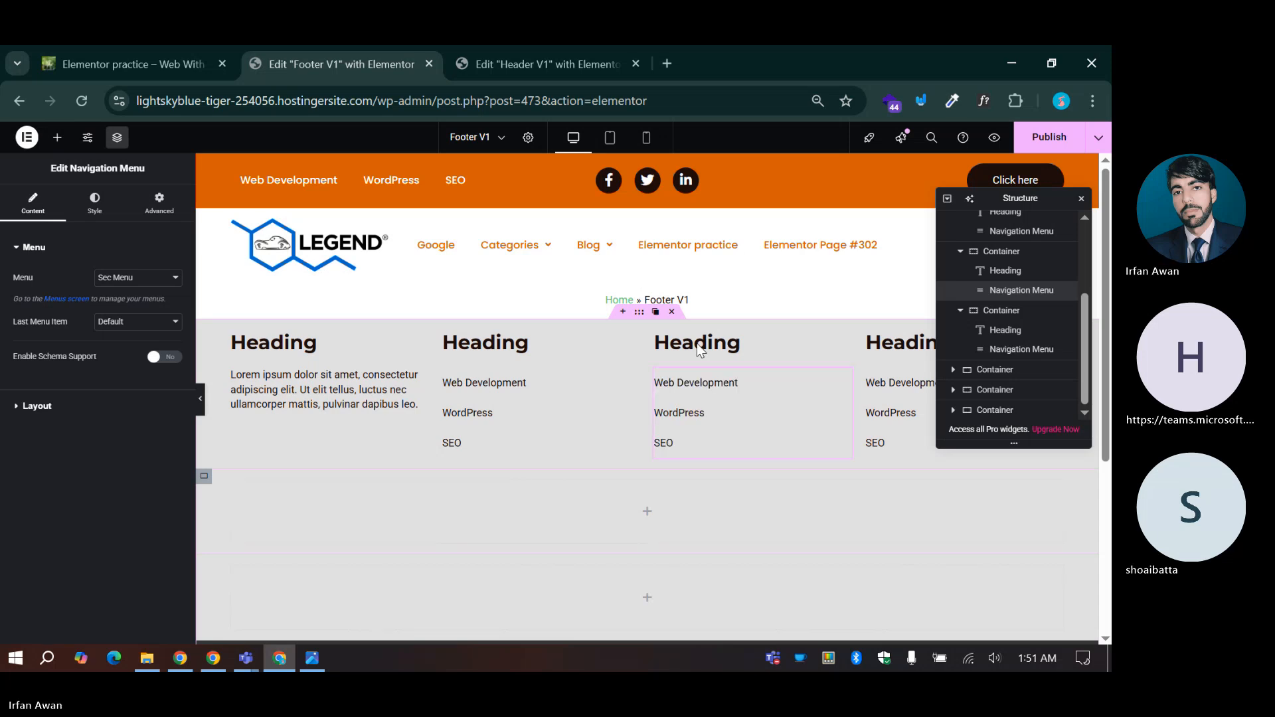
Step: Check the reference image and give the first row's container a Solid border with bottom width 1 px and other sides 0
scroll(527, 425, down, 2)
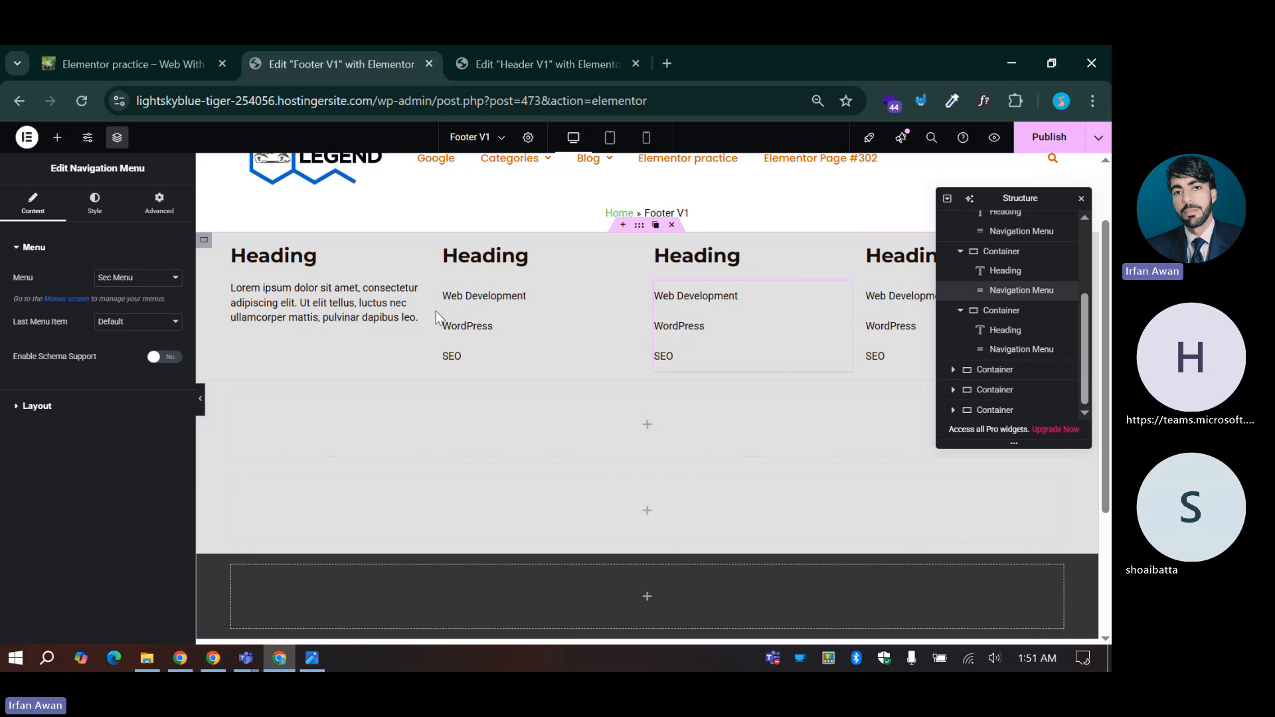
click(318, 666)
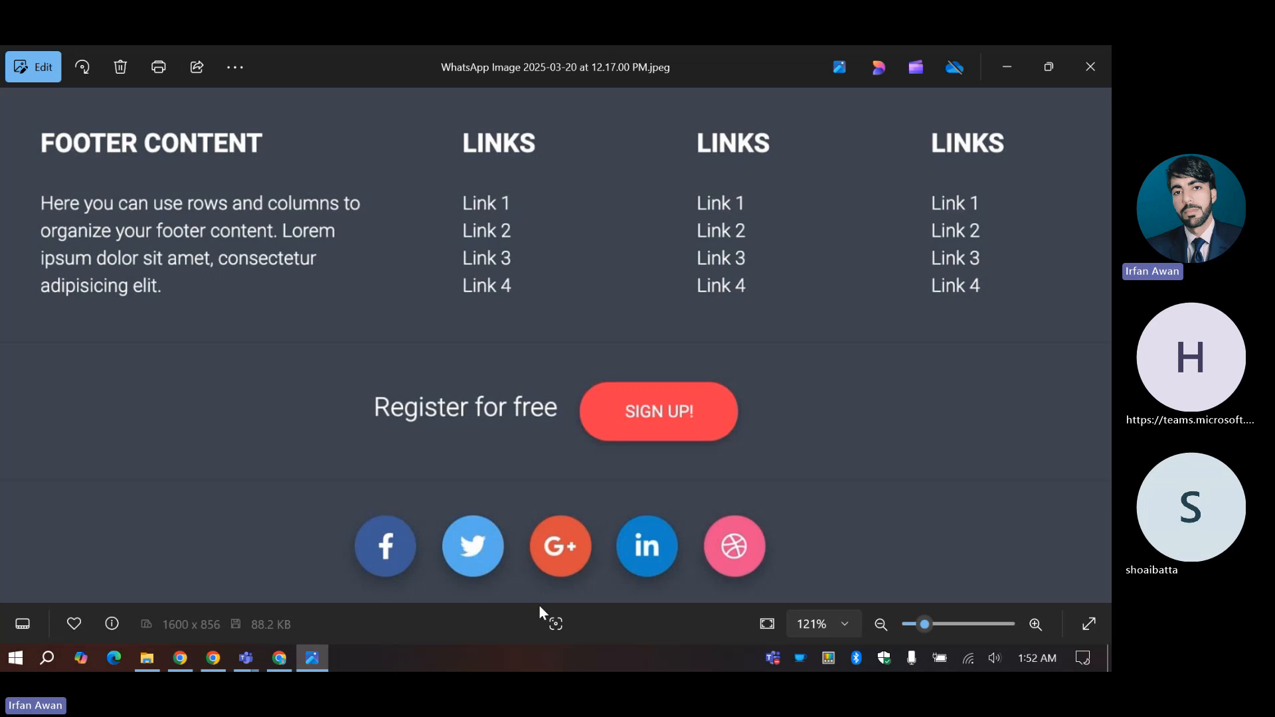
click(268, 667)
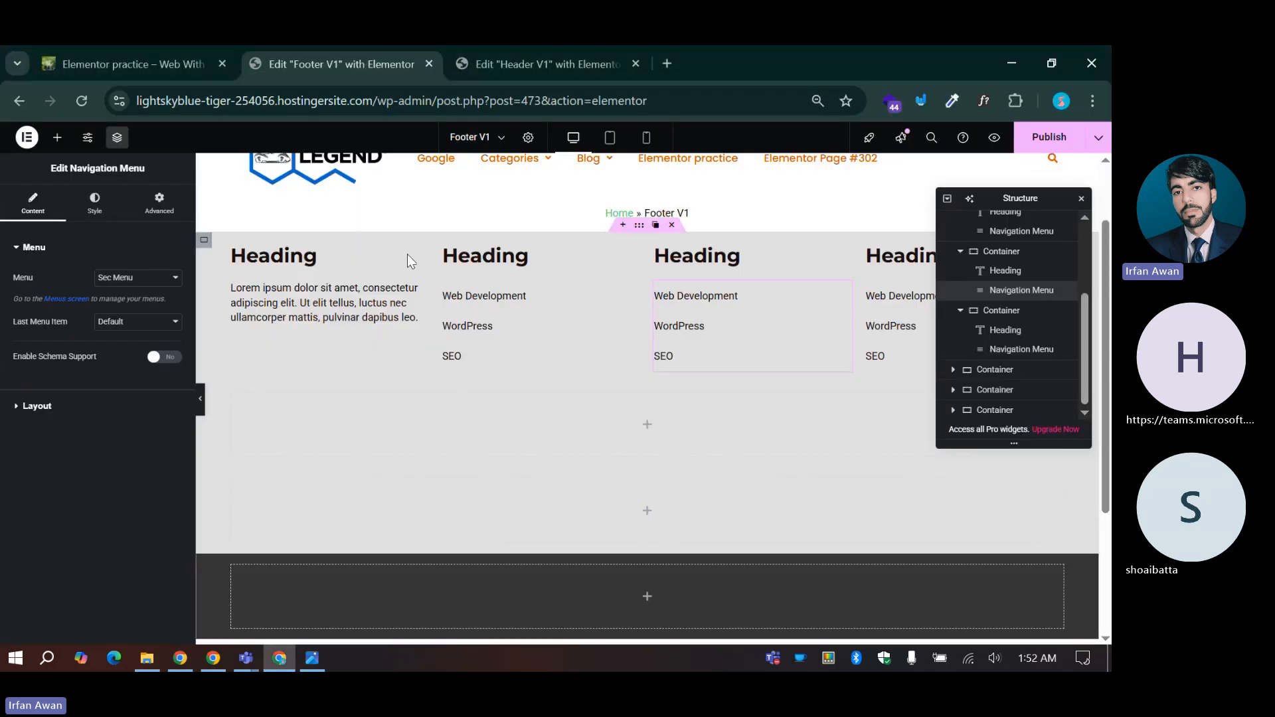
click(199, 239)
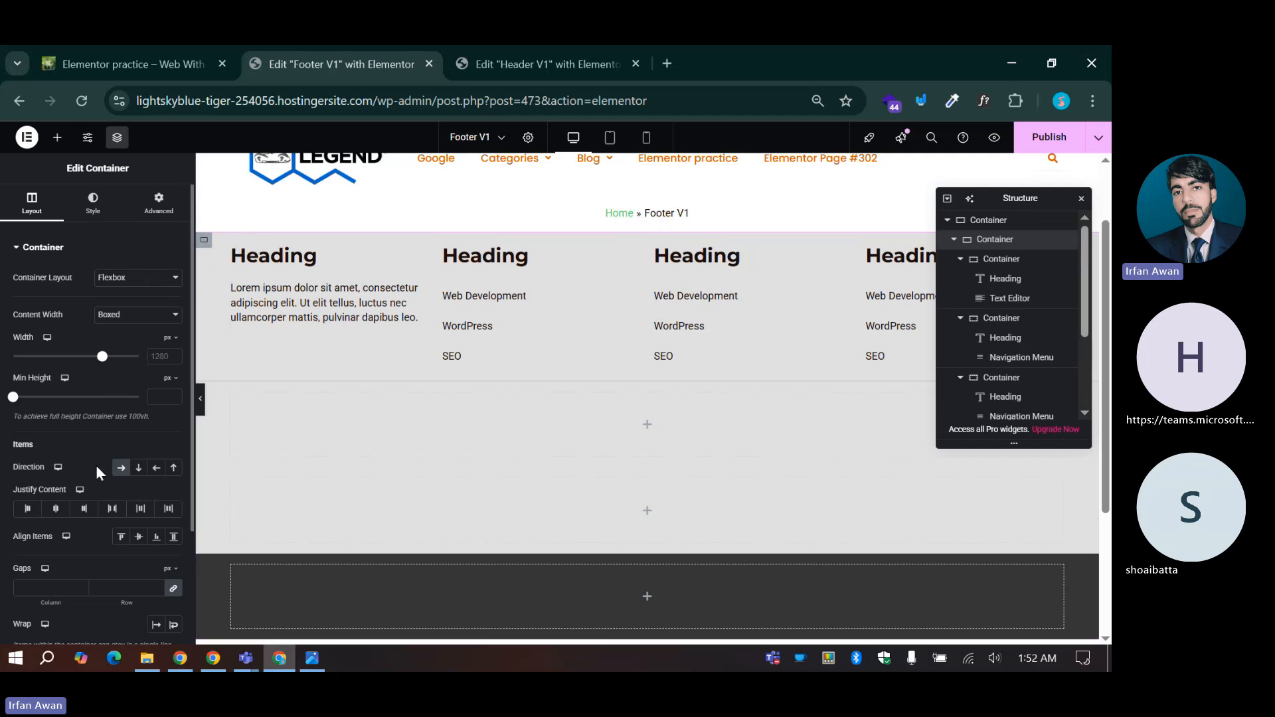
click(93, 202)
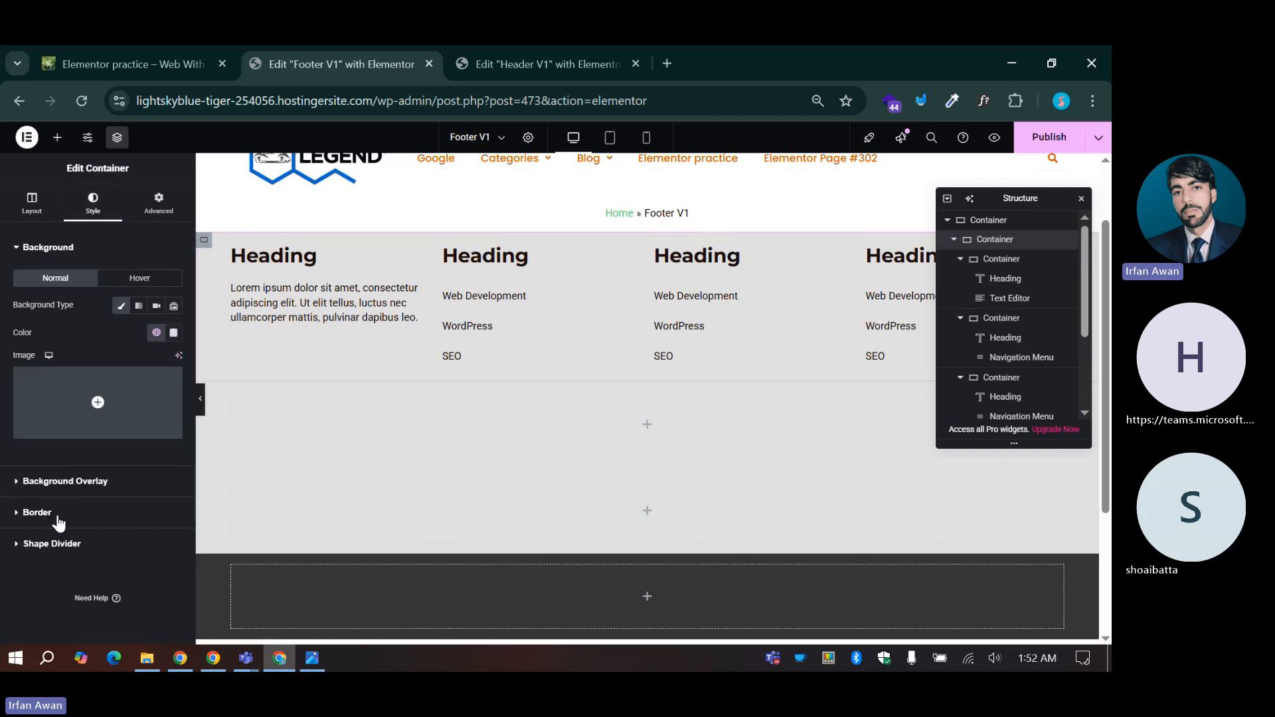
click(57, 517)
click(114, 369)
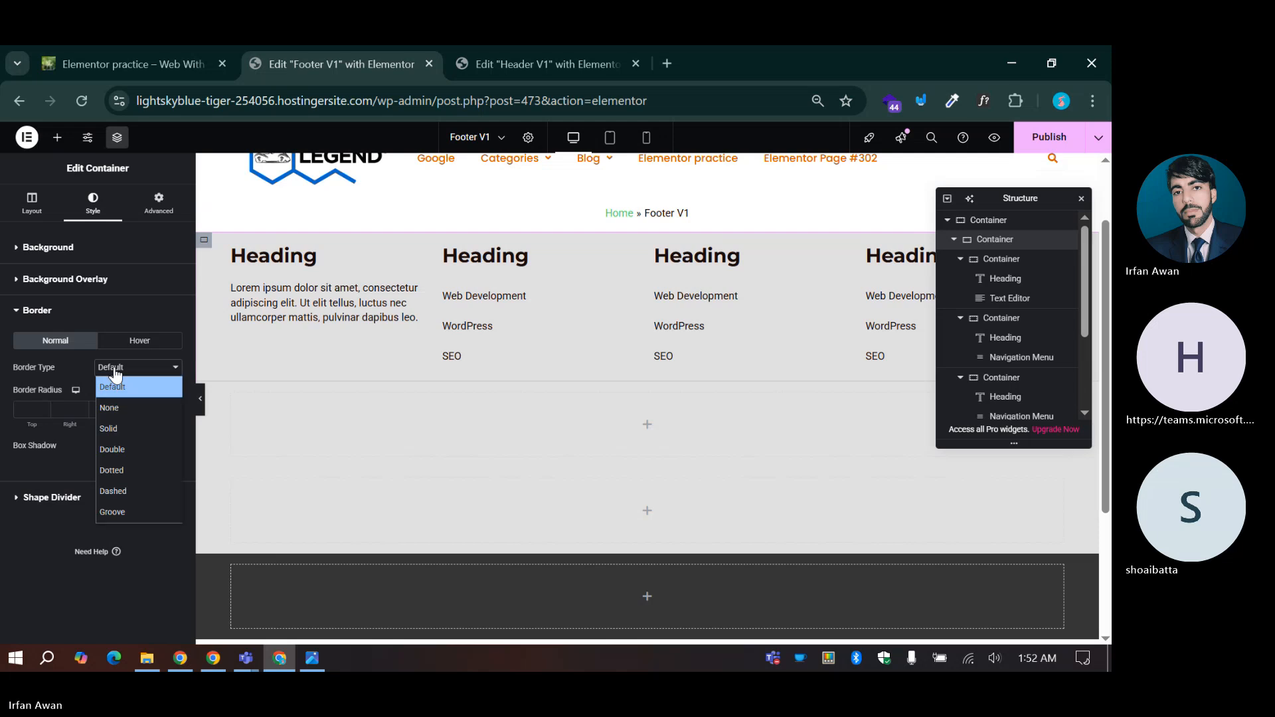
click(113, 429)
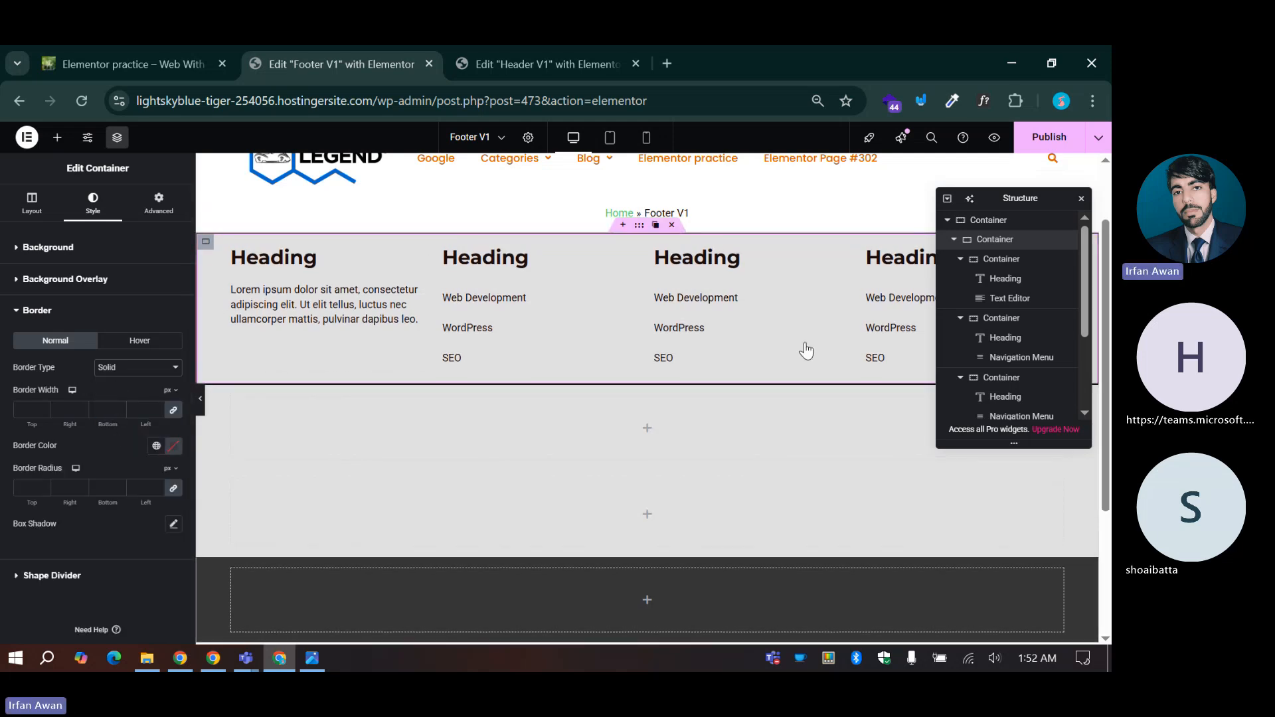
click(173, 411)
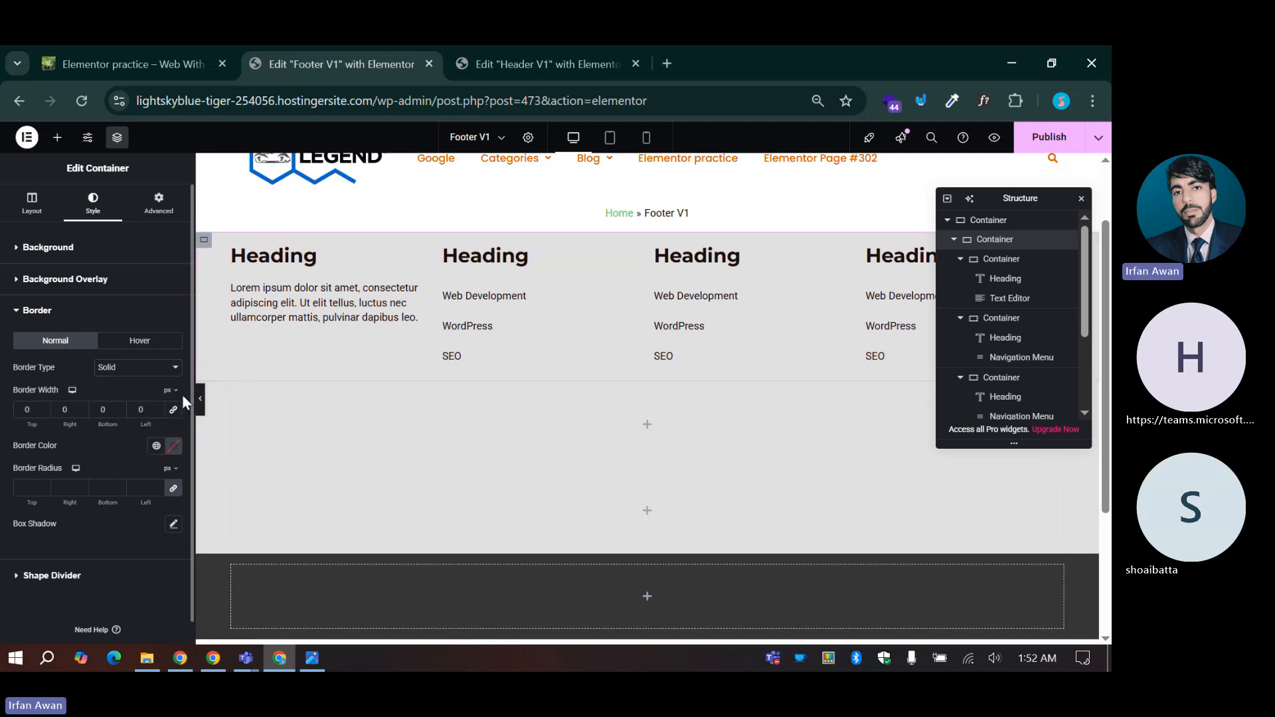
double_click(103, 407)
text(1)
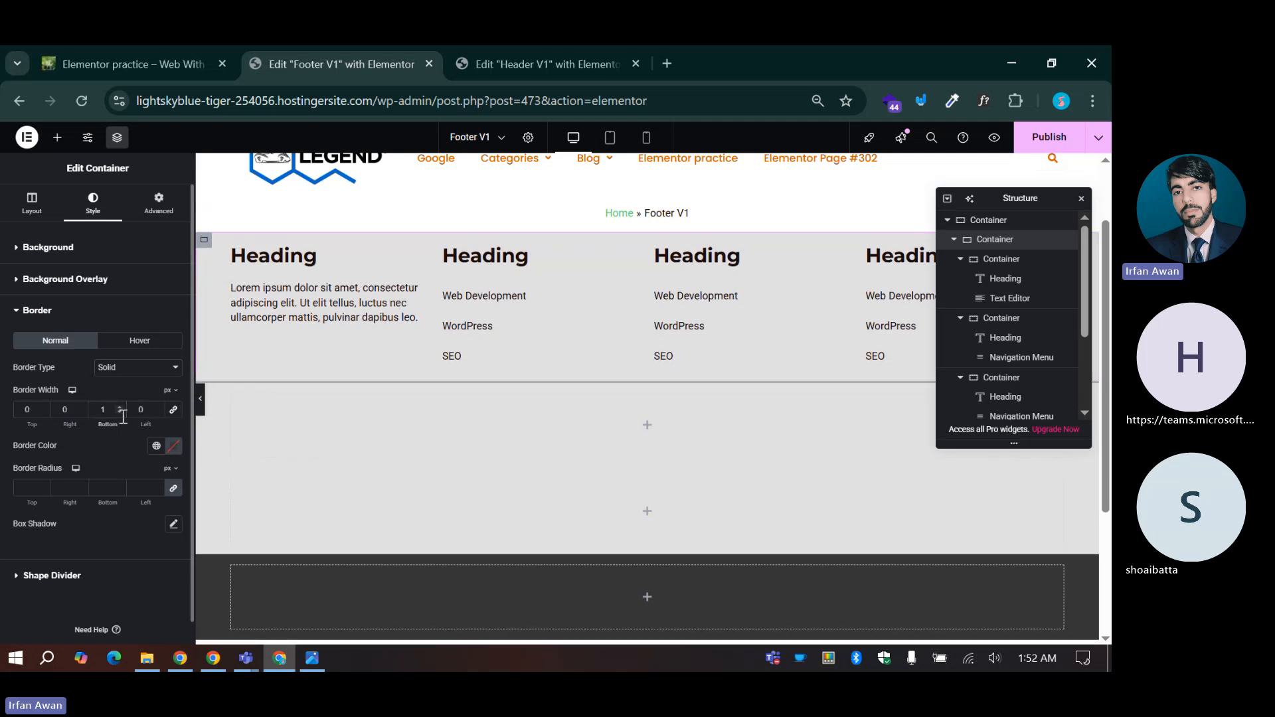
Step: Try the Theme Subtle Background global color on the first row's border and preview the footer without the editing panel
click(156, 445)
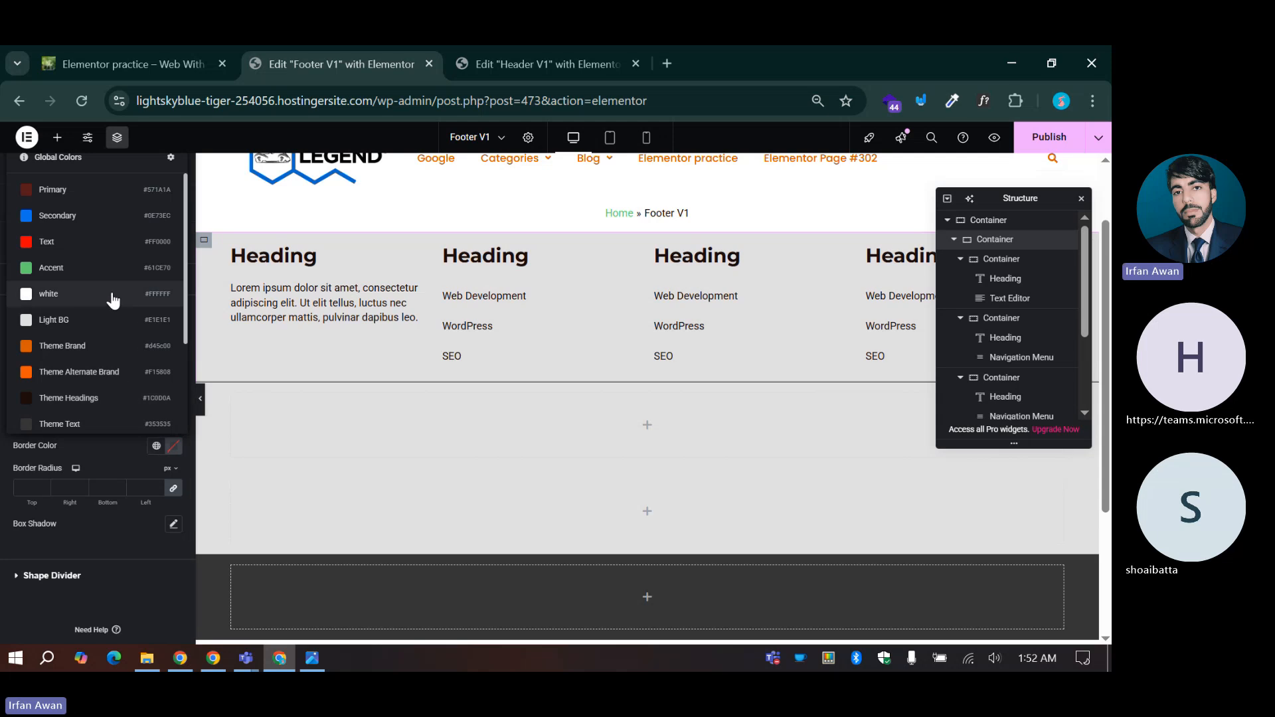
scroll(82, 364, down, 2)
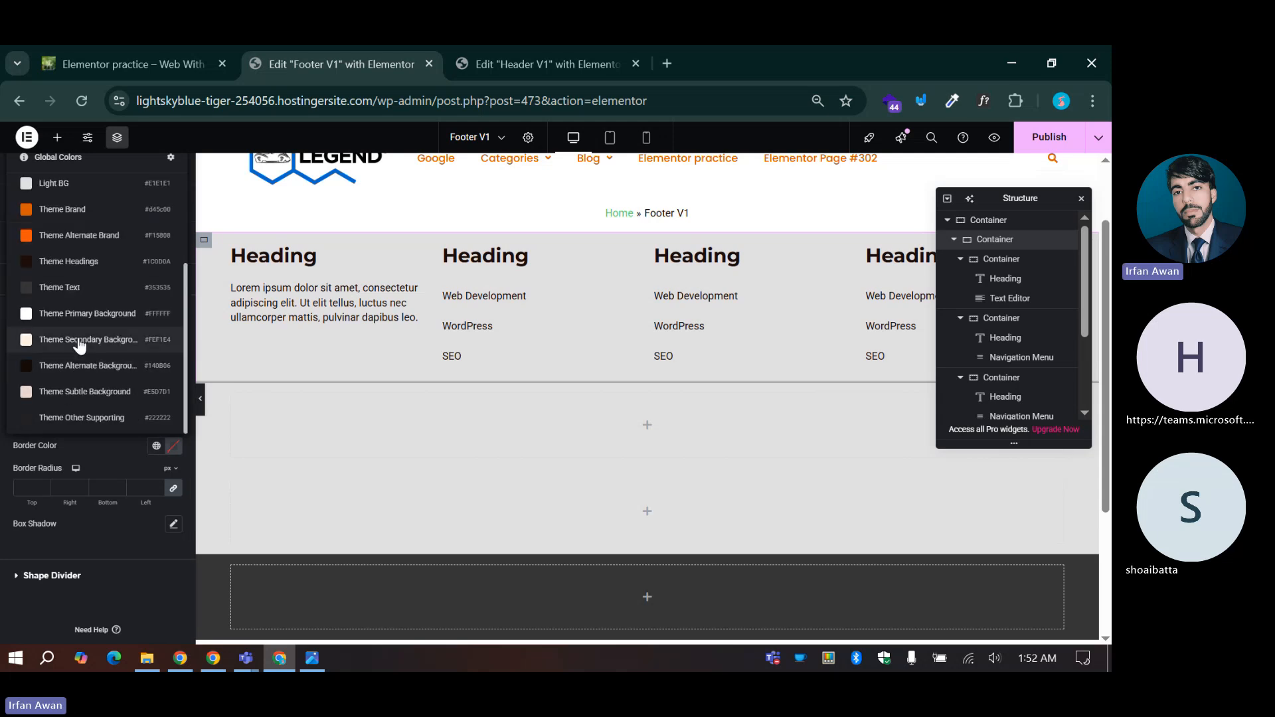
click(79, 391)
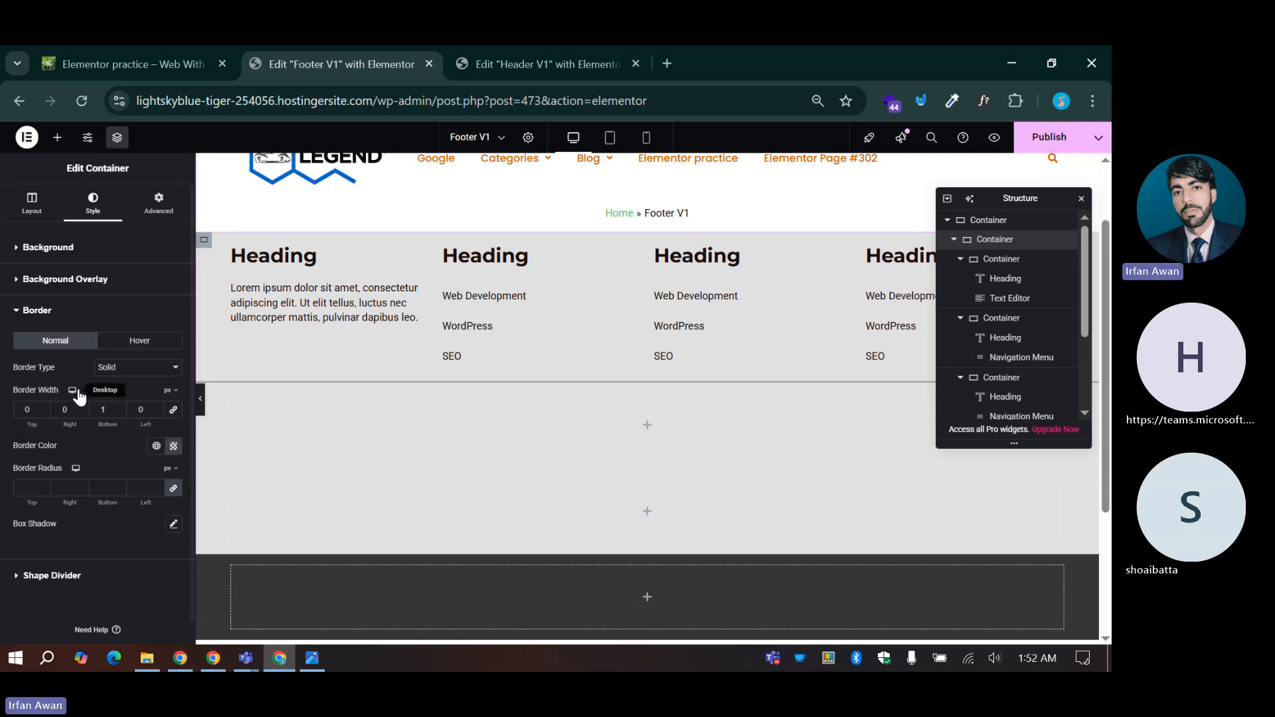
click(200, 401)
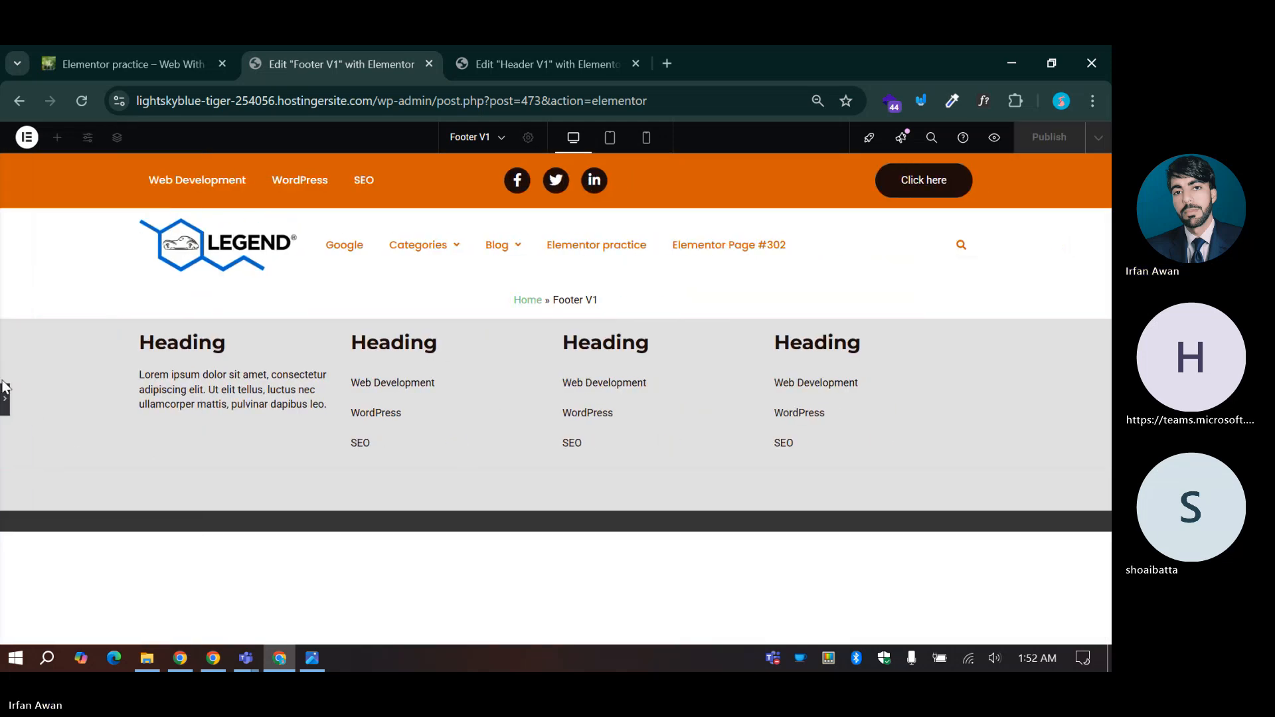
click(4, 399)
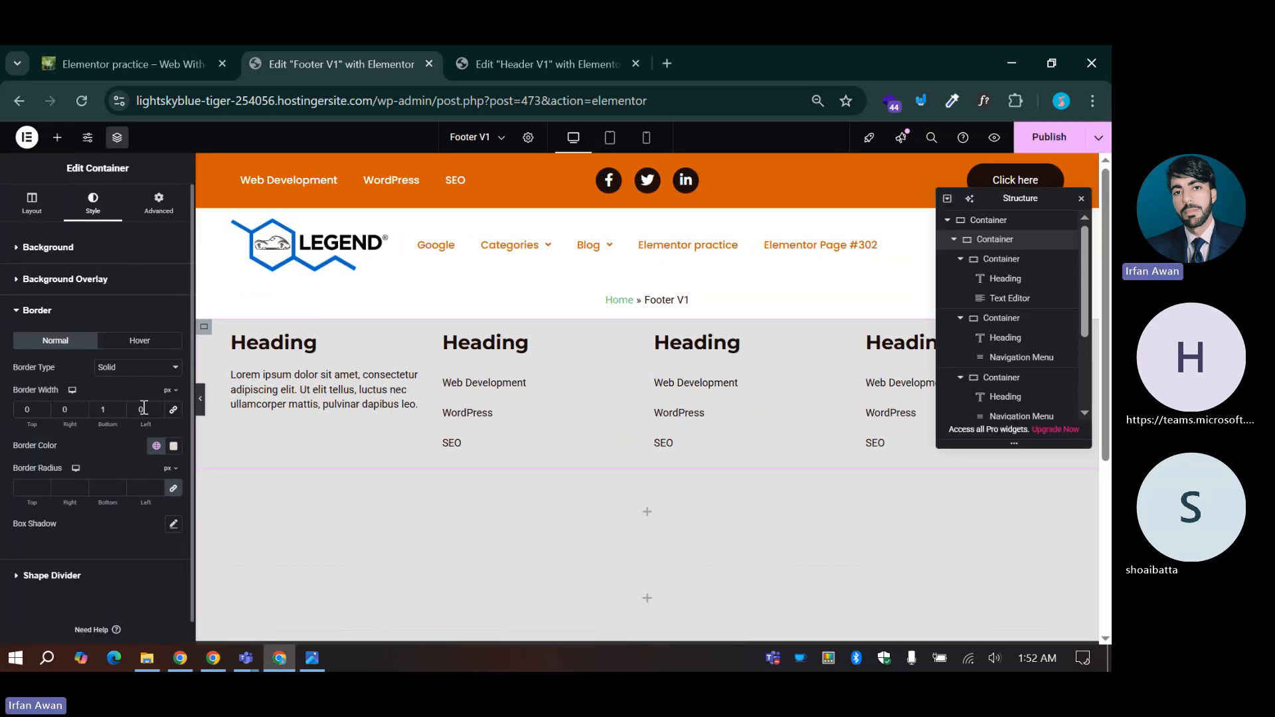
Step: Set the first row's border color to the Theme Text global color
click(157, 446)
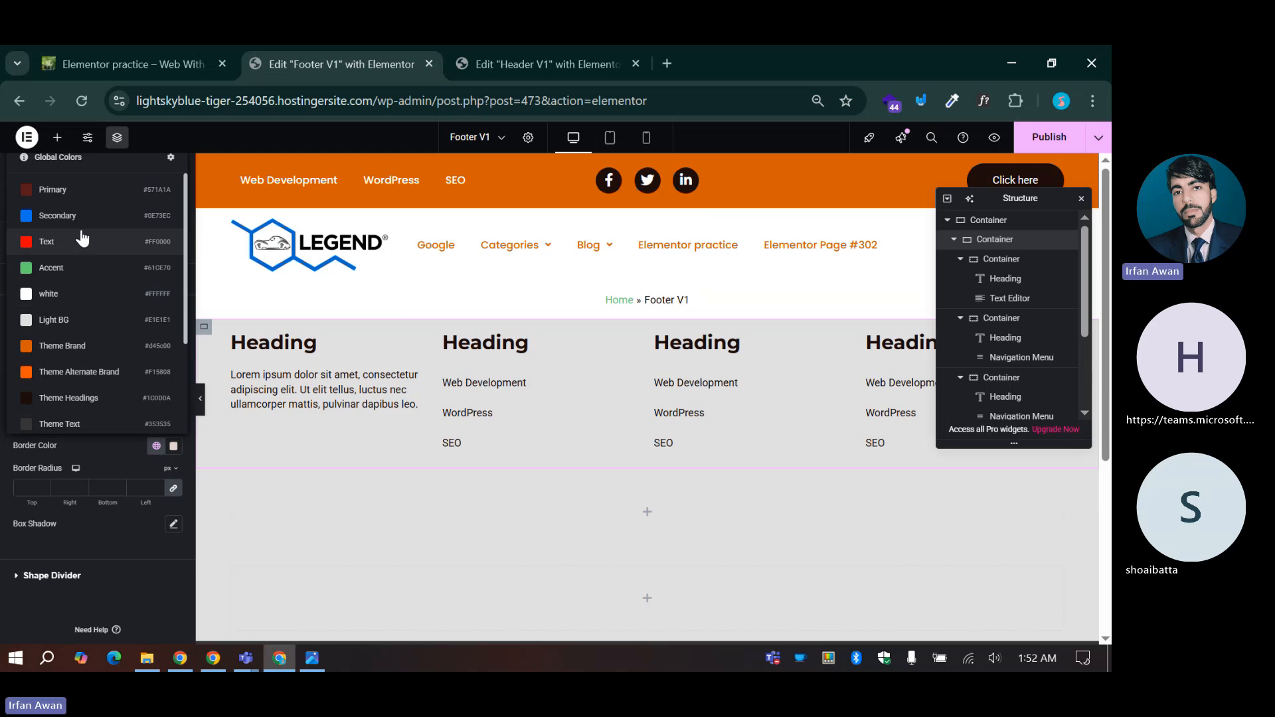
scroll(81, 312, down, 2)
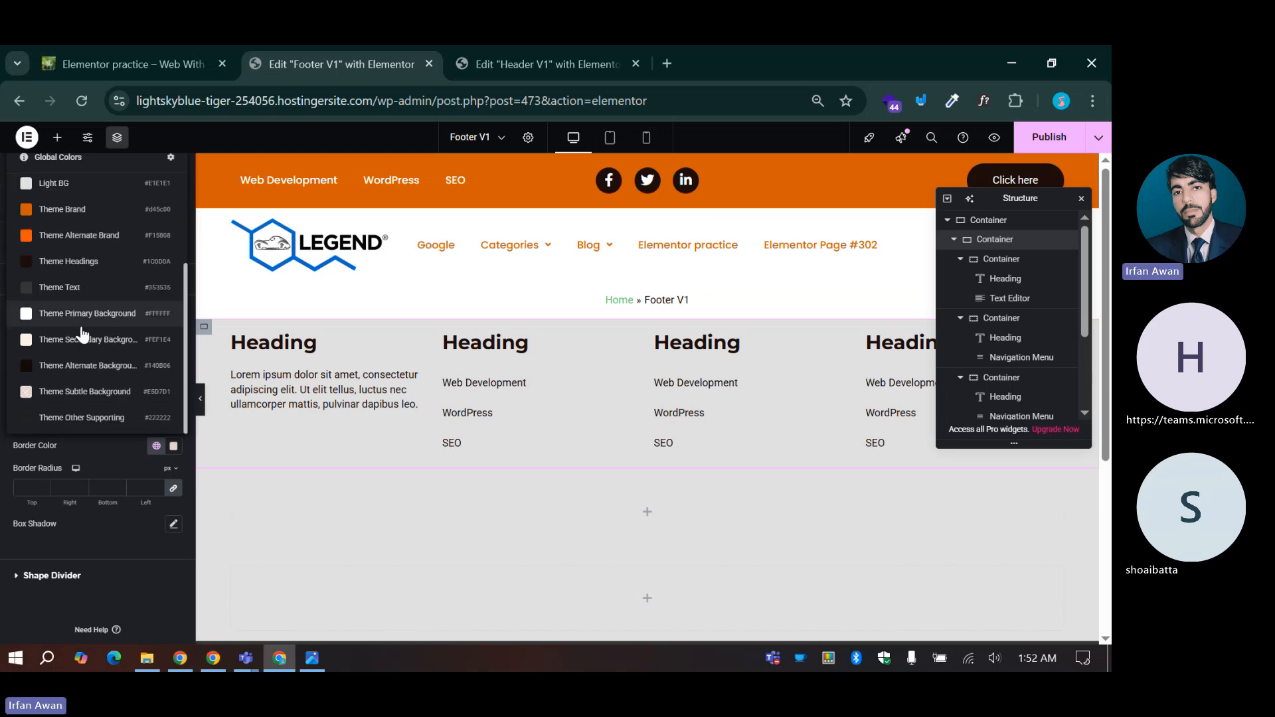
click(71, 289)
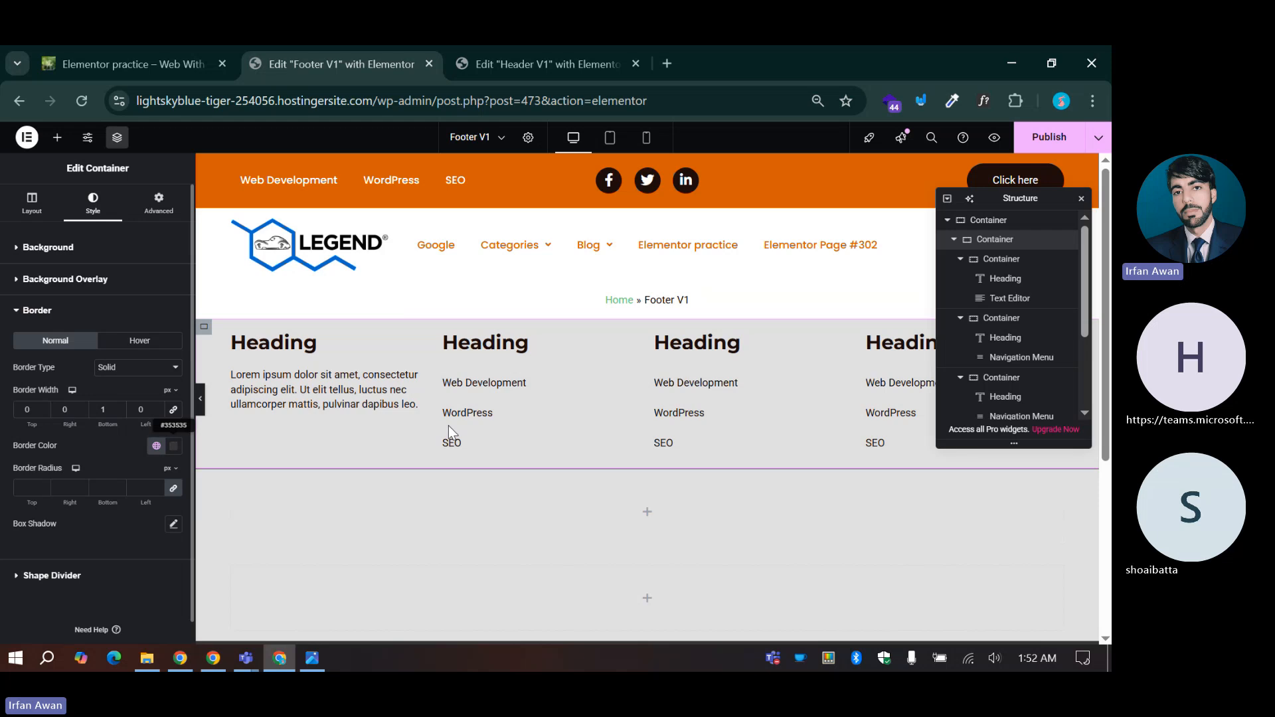
Step: Check the second row's container settings and the reference image, and add a Heading widget to that row
scroll(646, 452, down, 1)
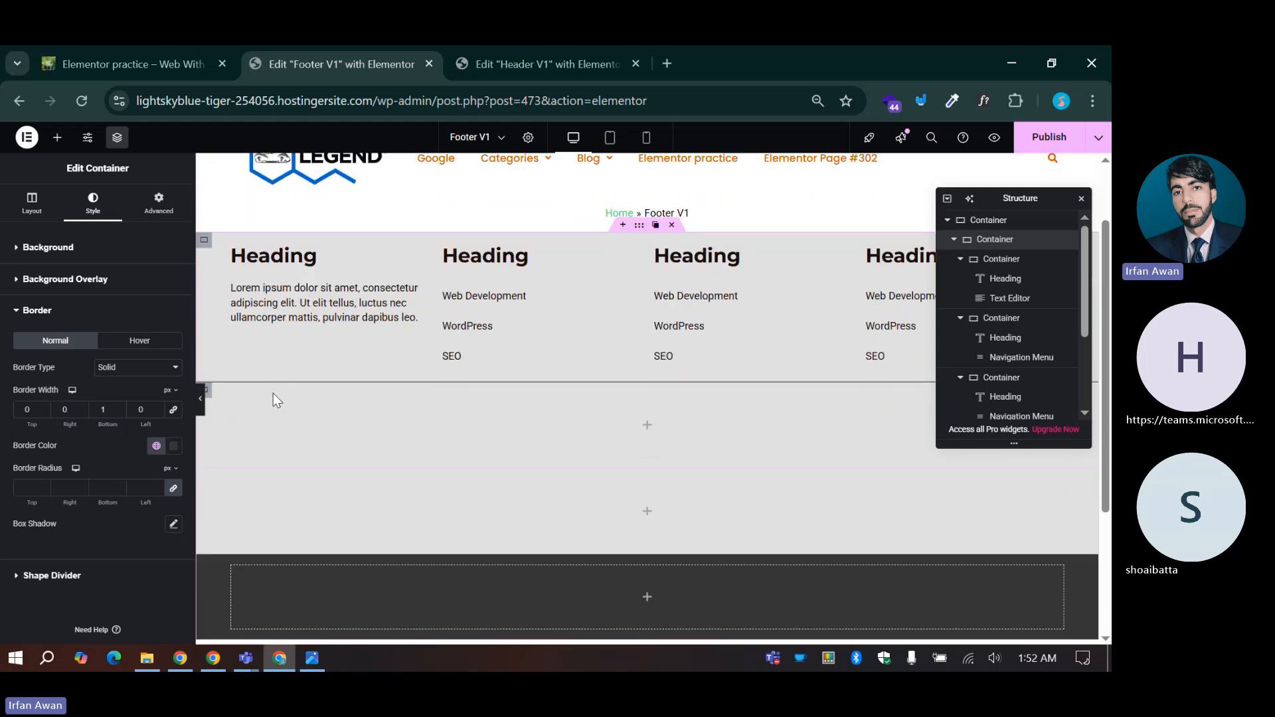
scroll(273, 393, down, 1)
click(208, 312)
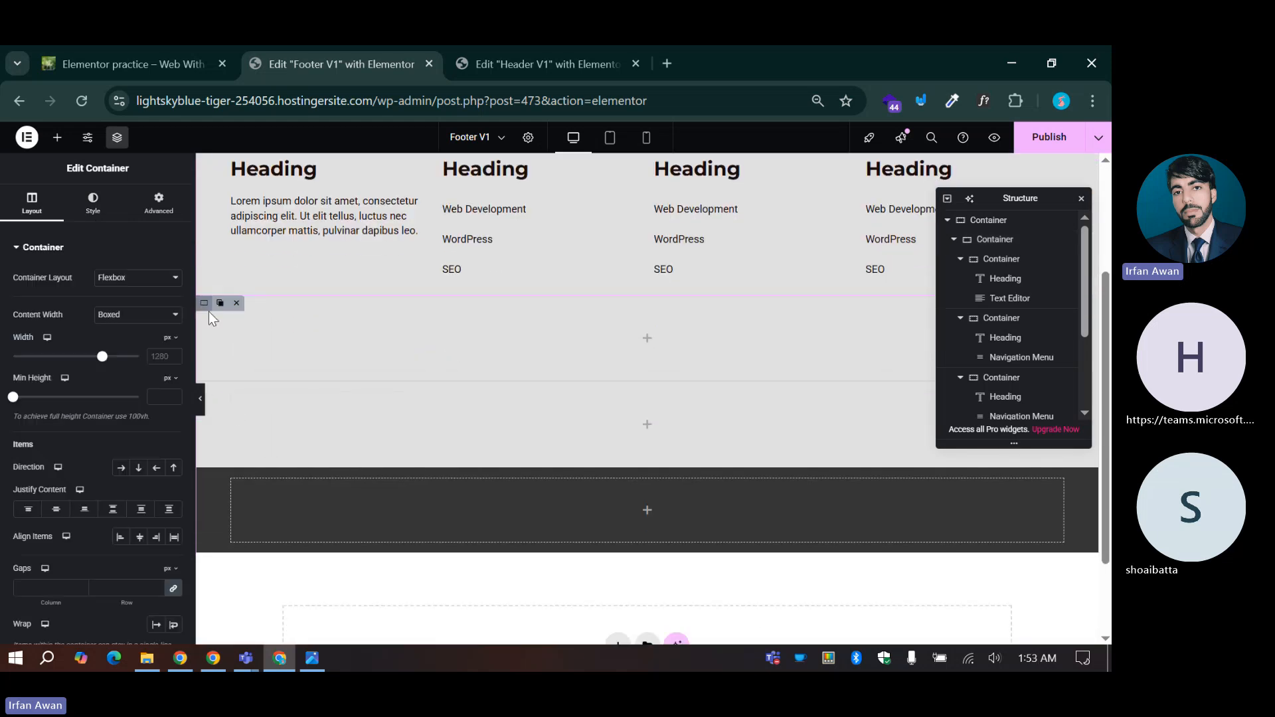
click(159, 201)
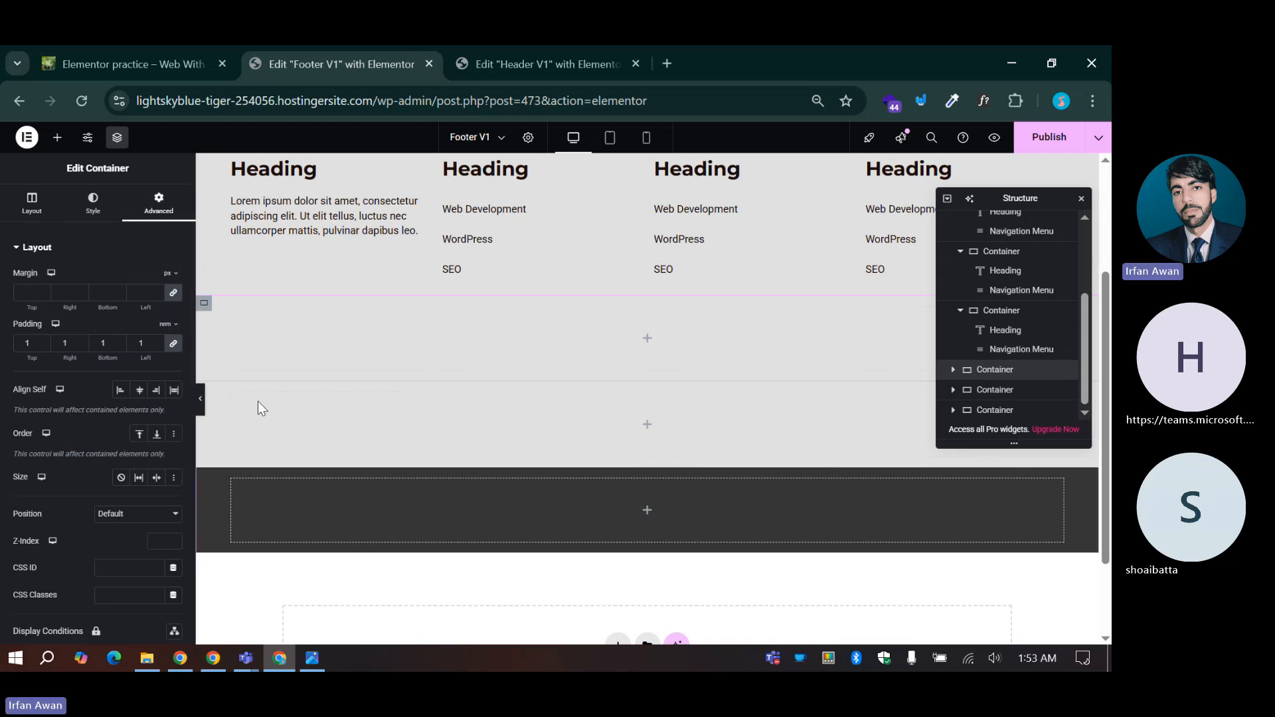
click(312, 658)
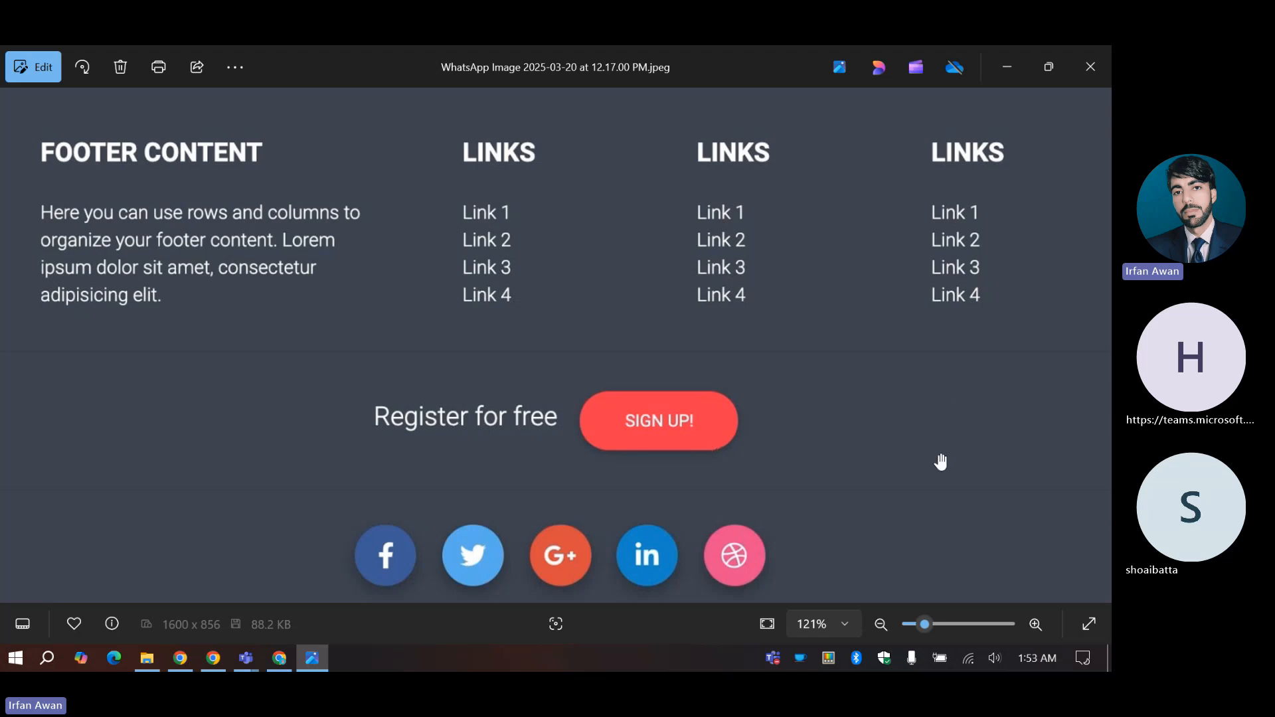
click(280, 658)
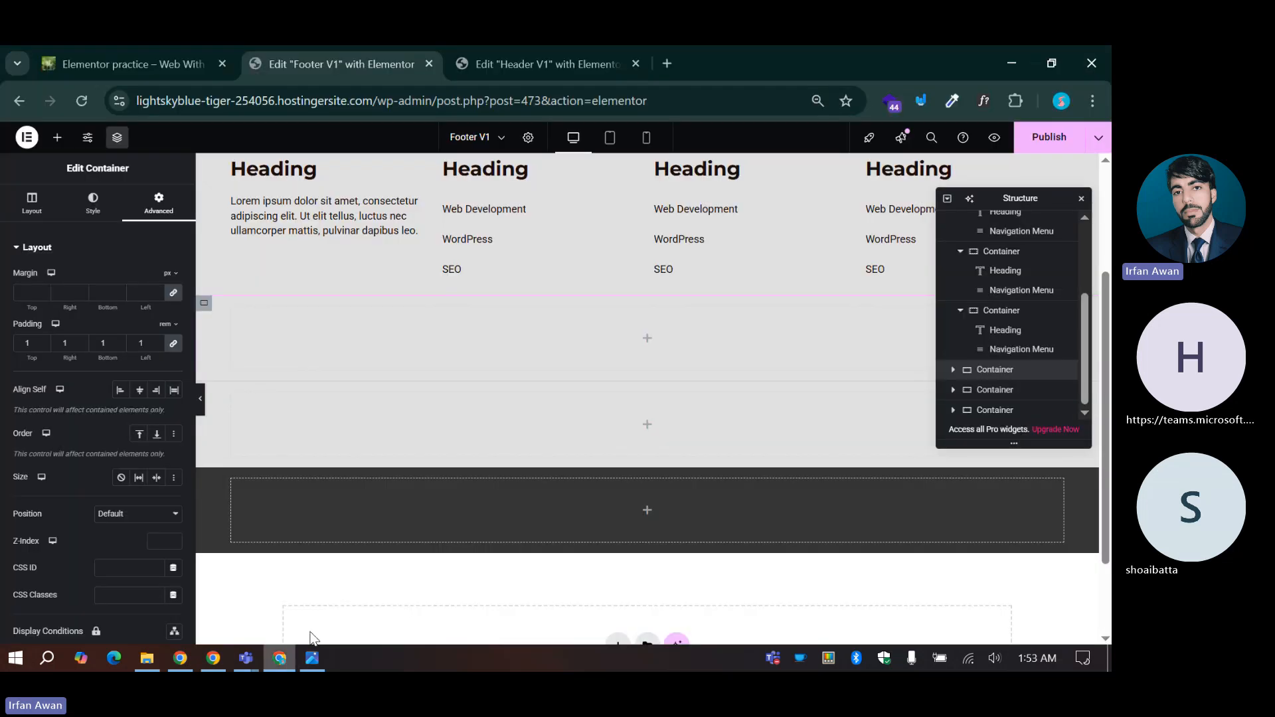
click(648, 339)
drag(51, 404, 514, 318)
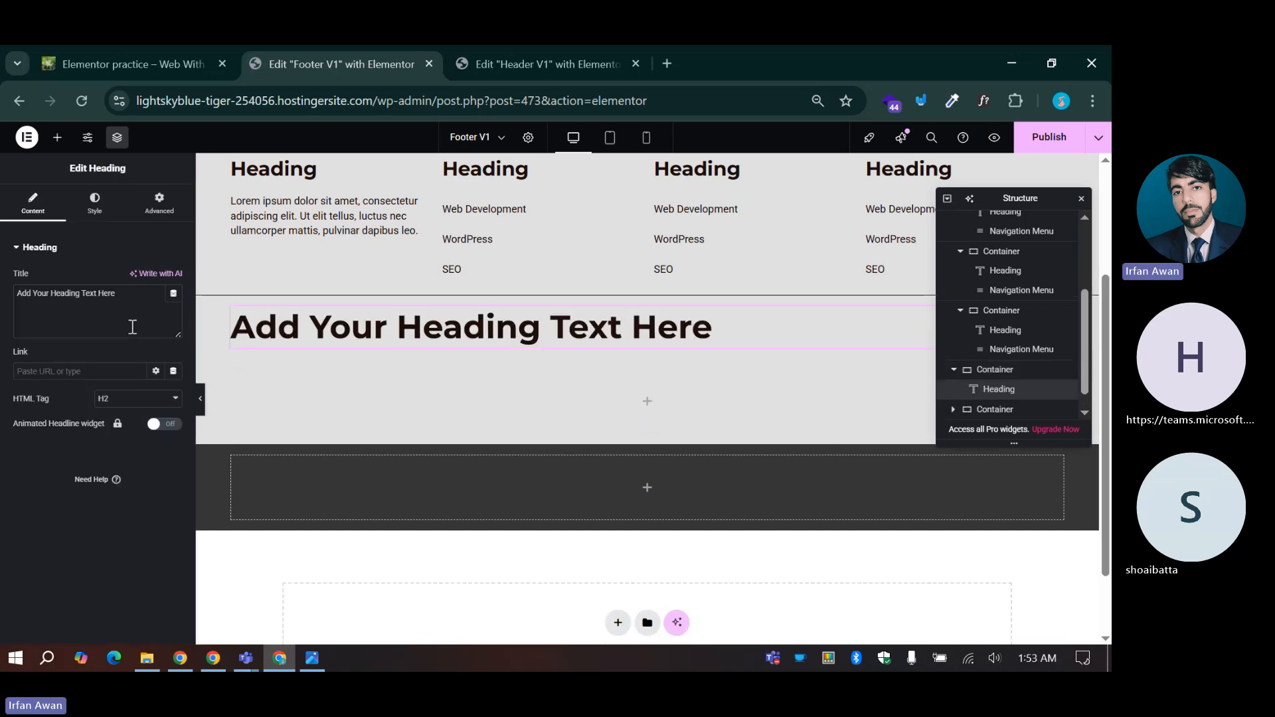
Step: Consult the reference image again and add a Button widget below the heading in the second row
click(310, 660)
click(280, 658)
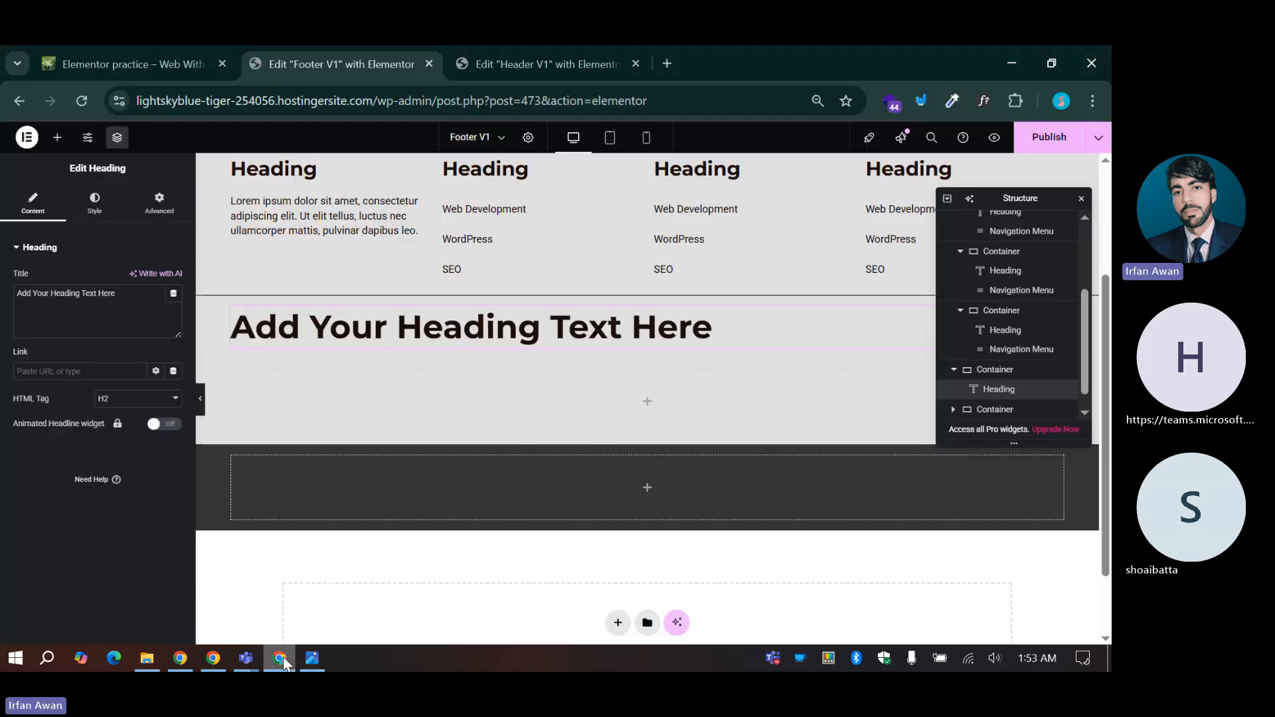
click(57, 138)
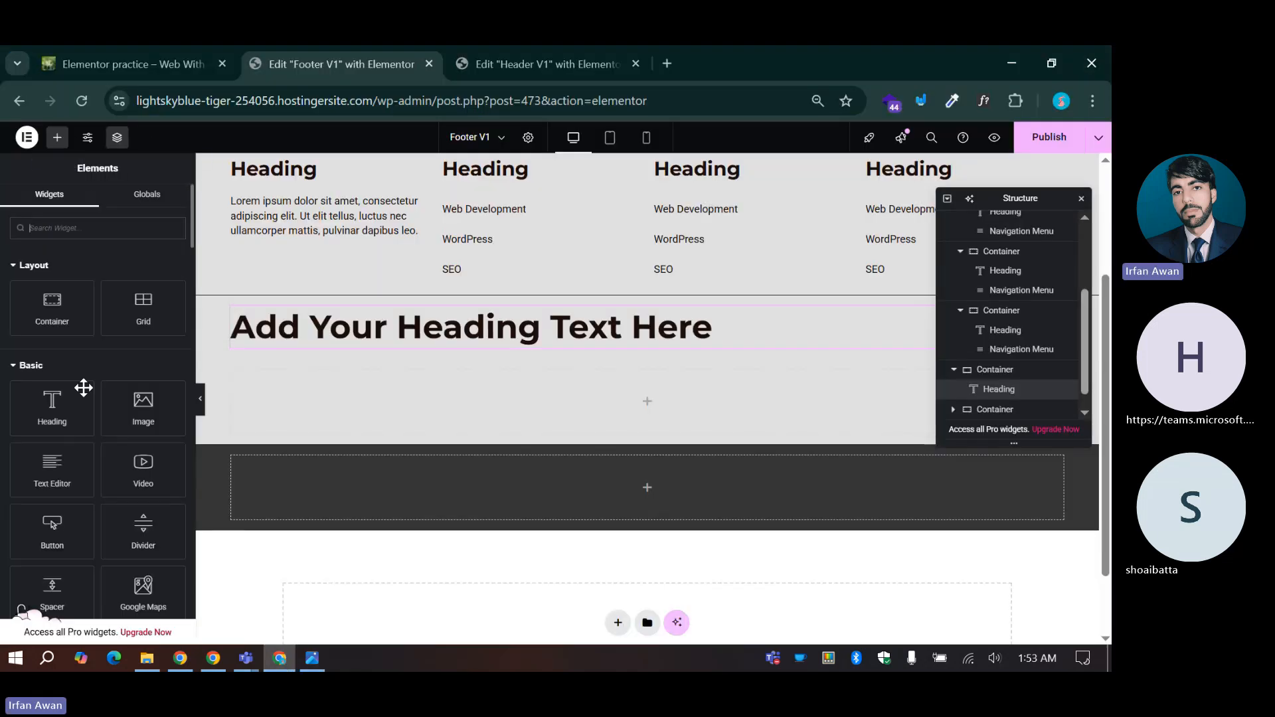
drag(77, 522, 449, 338)
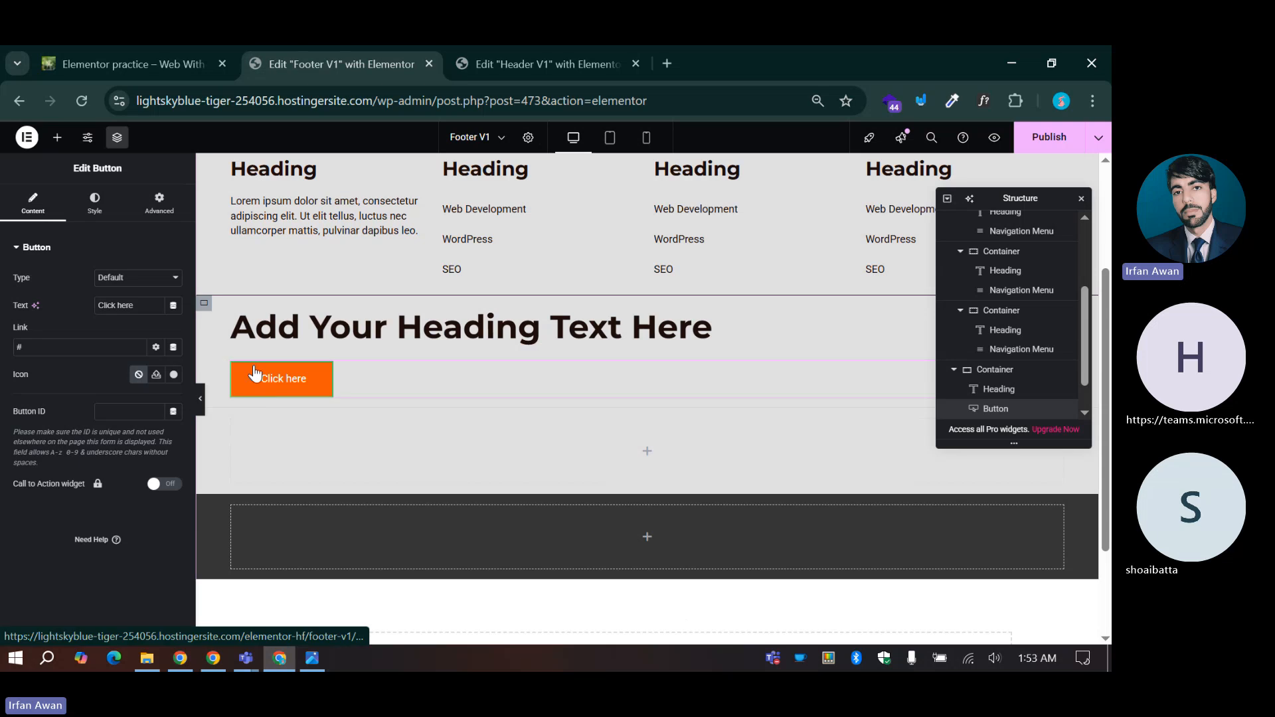
Step: Lay out the second row's container horizontally, with its content justified to the center and its items aligned to the center
click(204, 303)
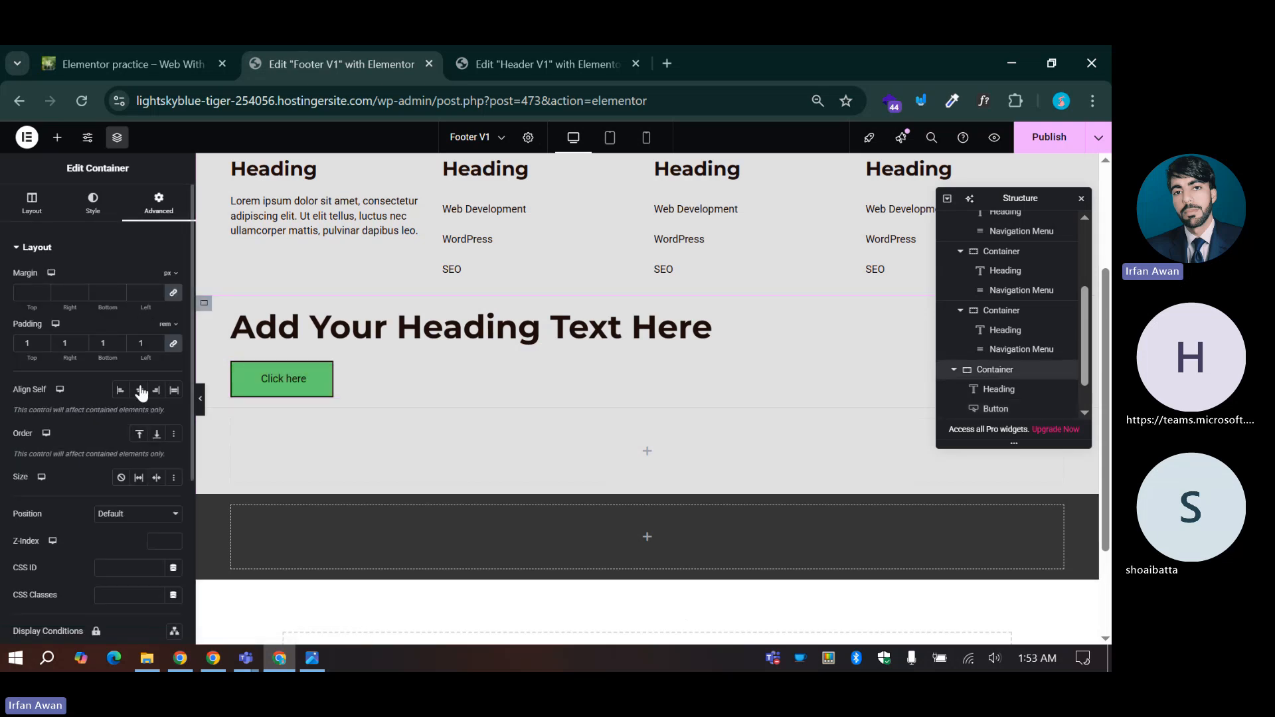
click(32, 226)
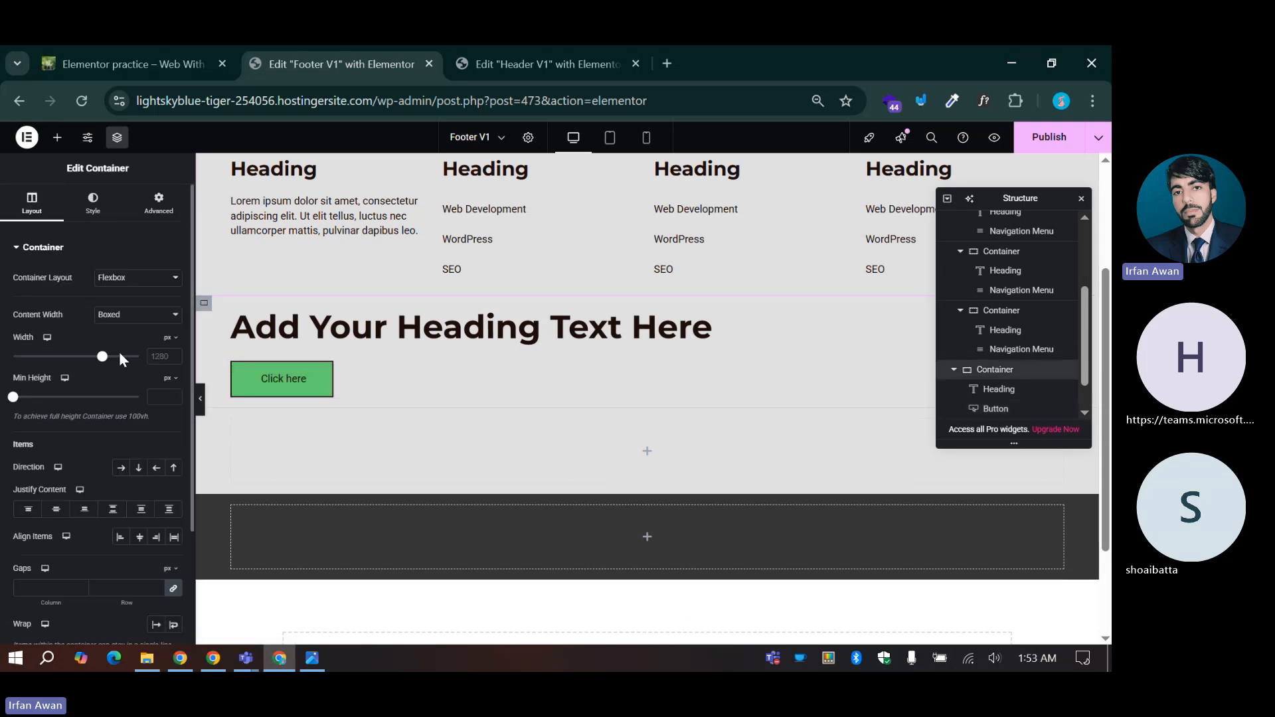
click(120, 467)
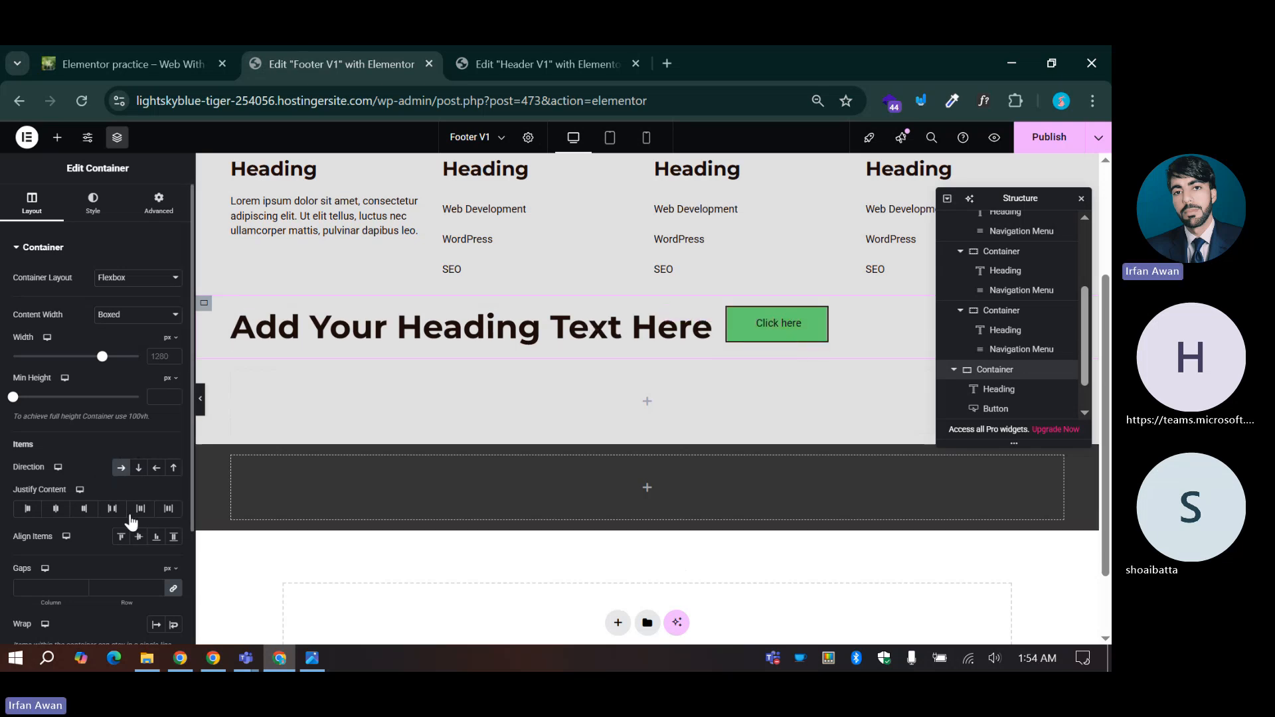
click(55, 508)
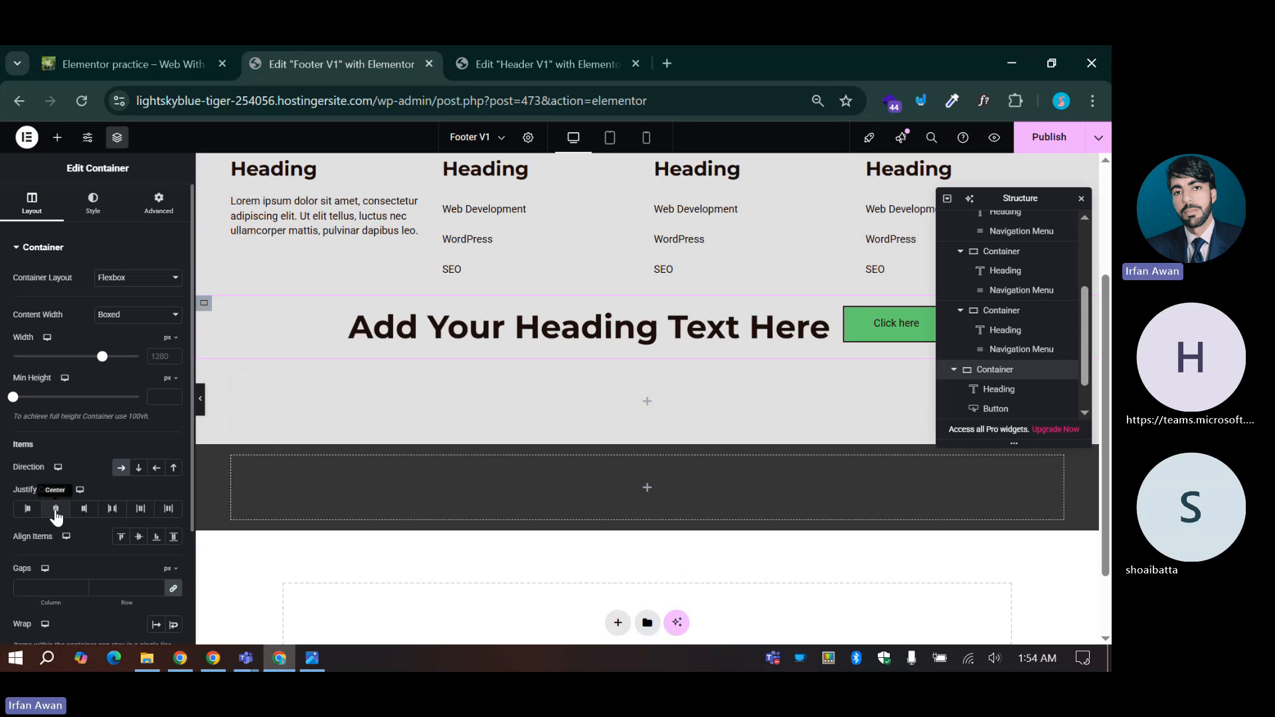
click(156, 536)
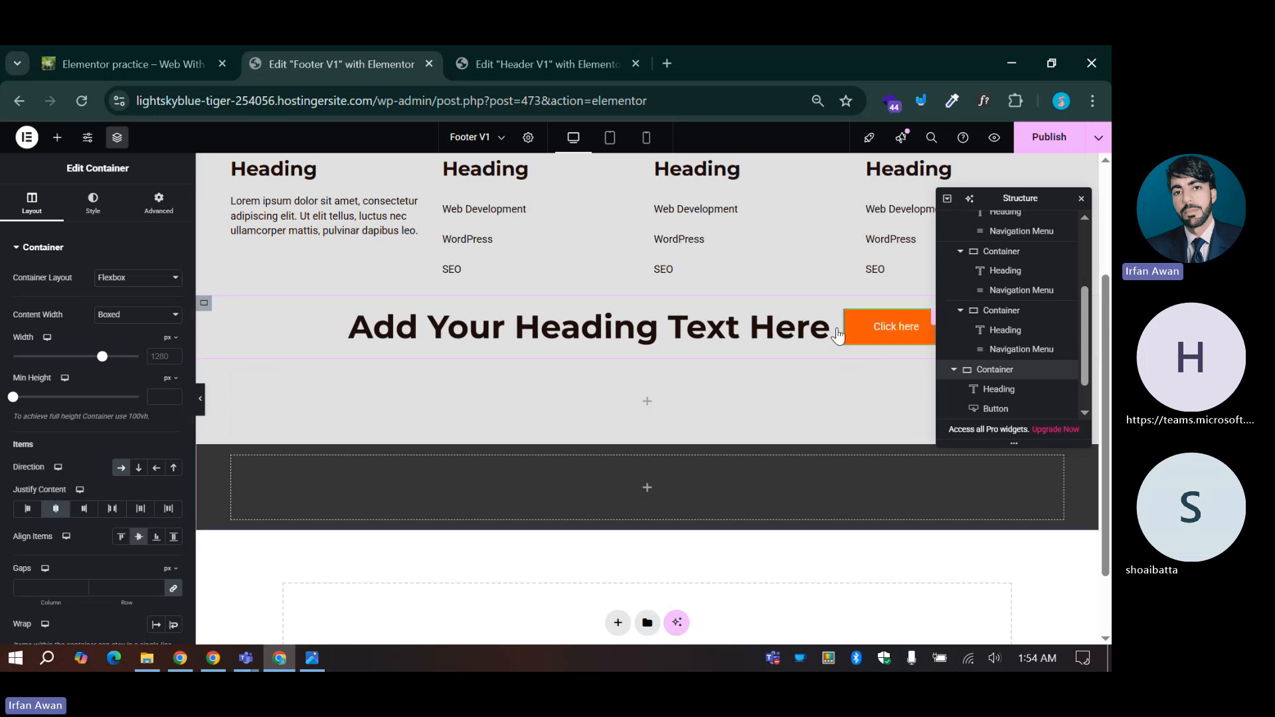
click(139, 538)
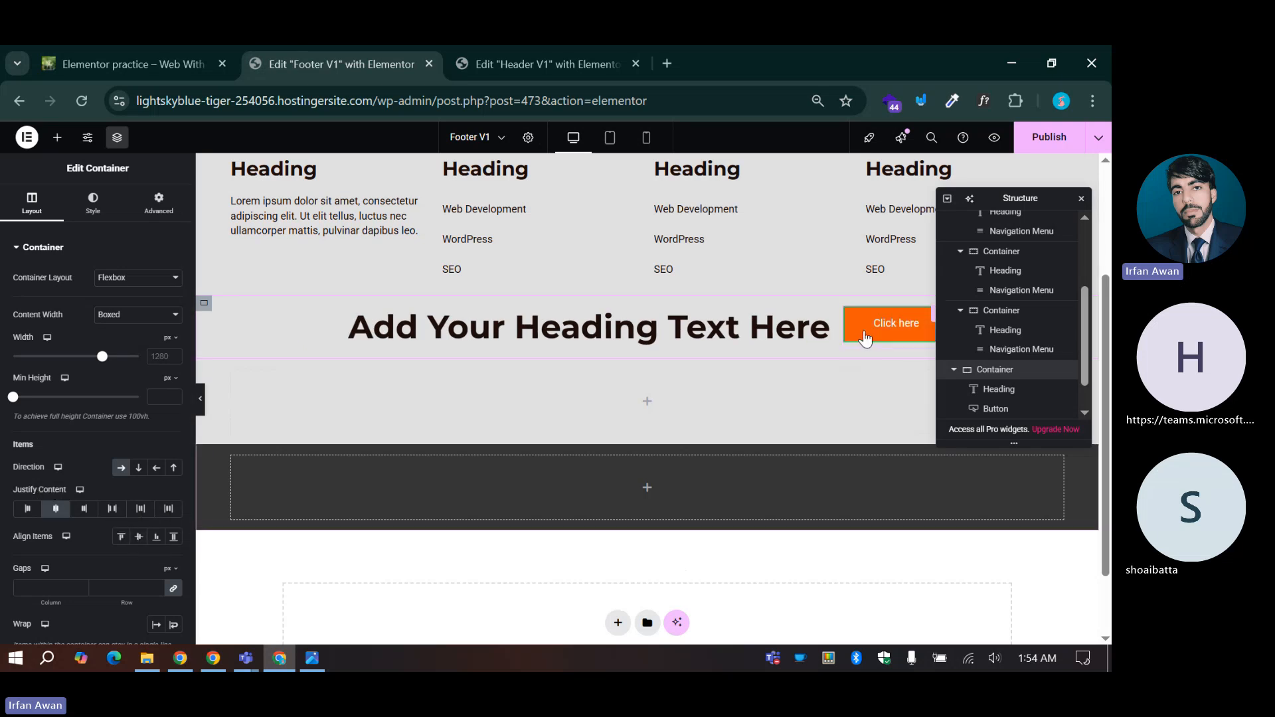
click(1081, 199)
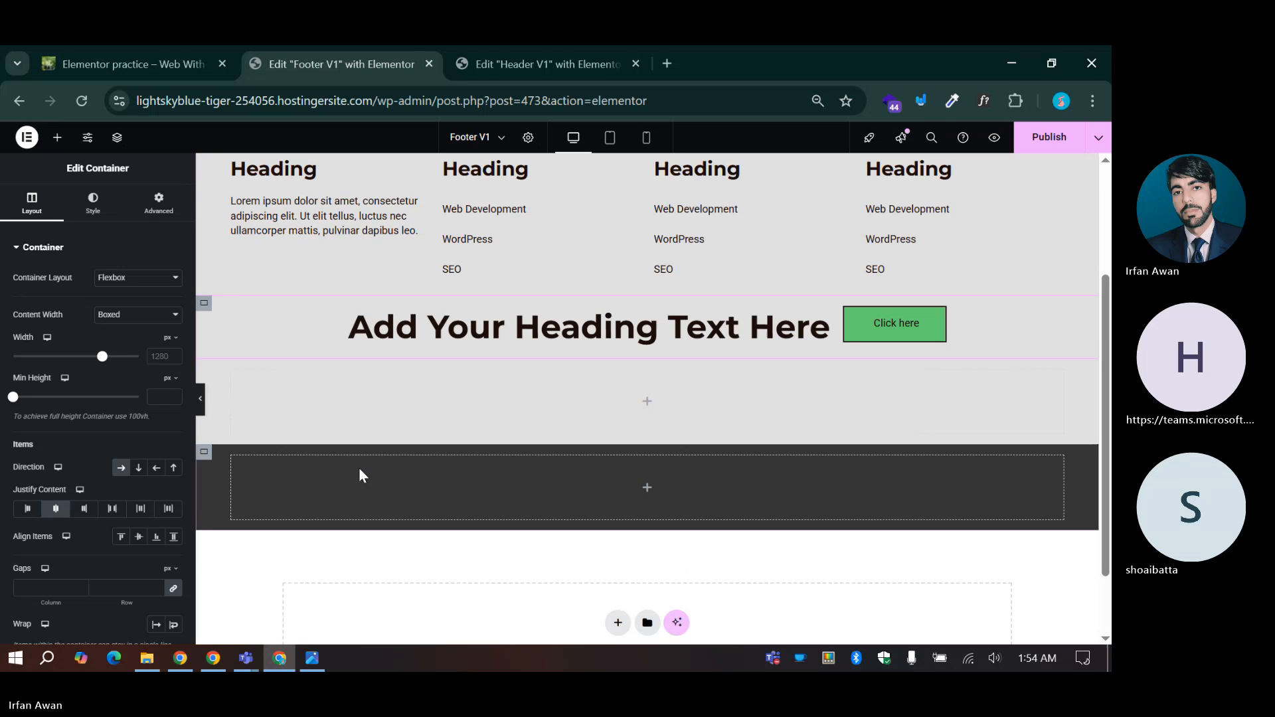
click(138, 538)
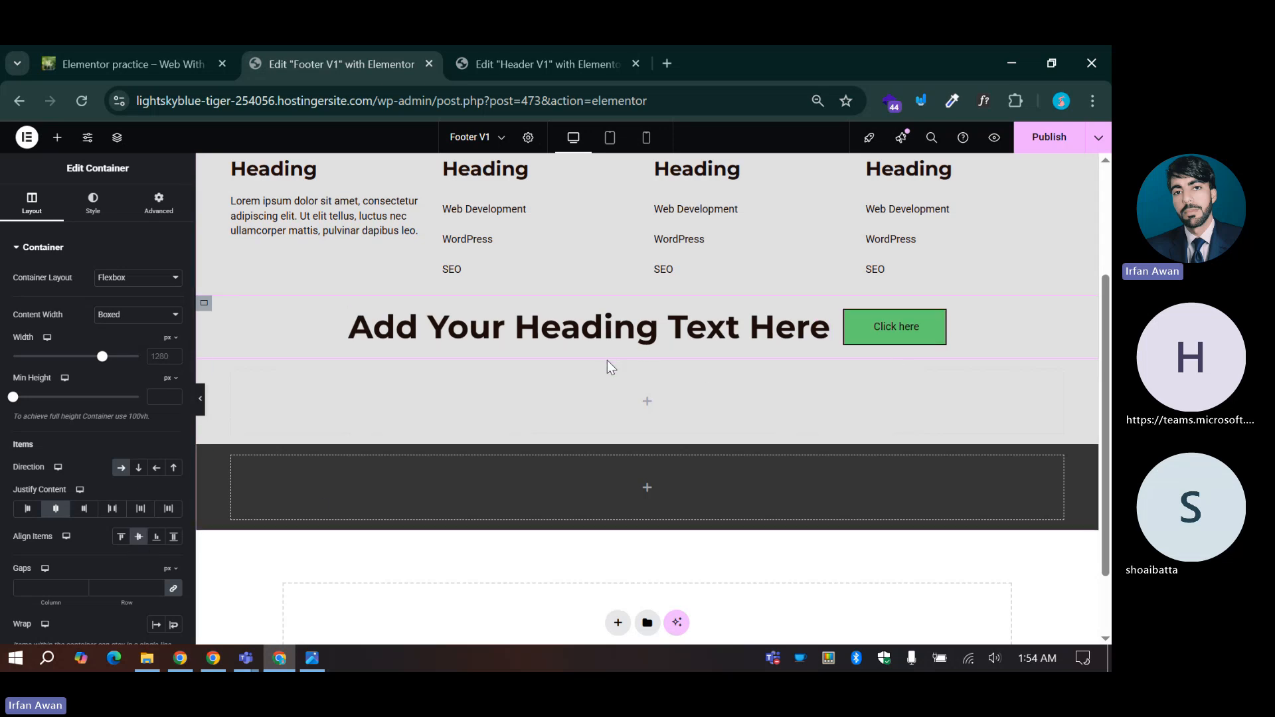
Step: Consult the reference image and change the second row's heading text to "Register"
click(312, 658)
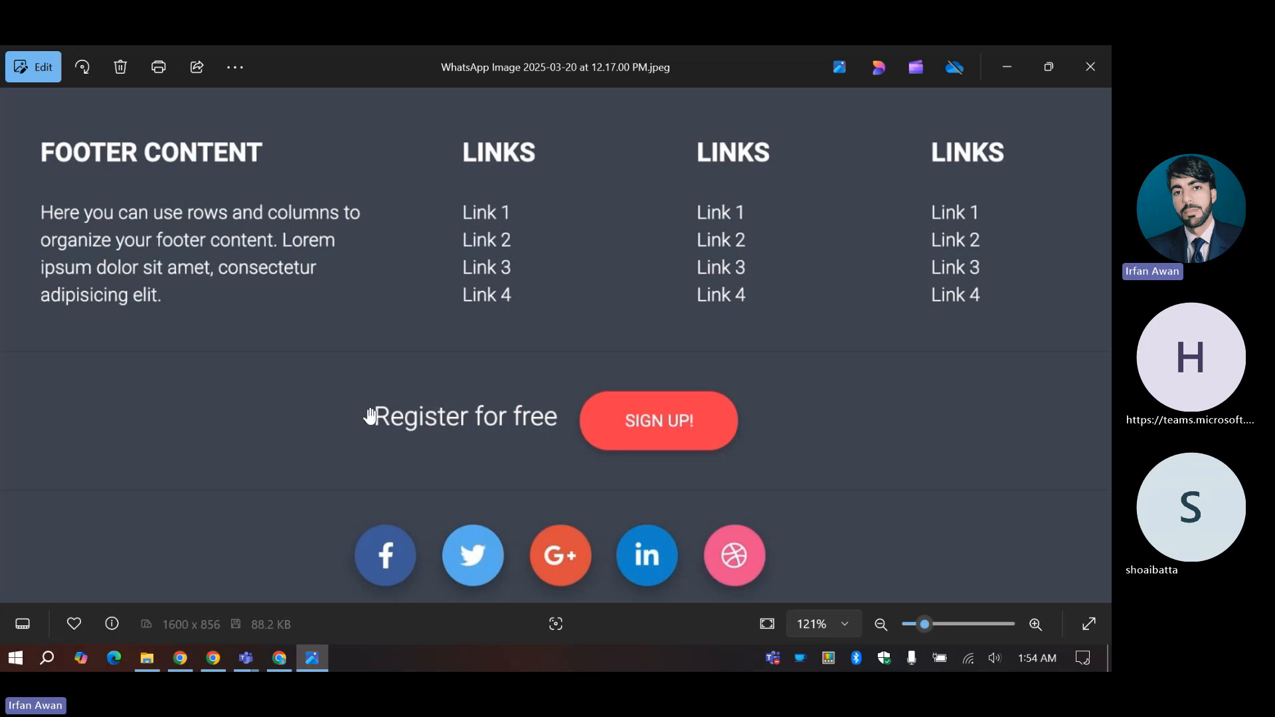
click(280, 659)
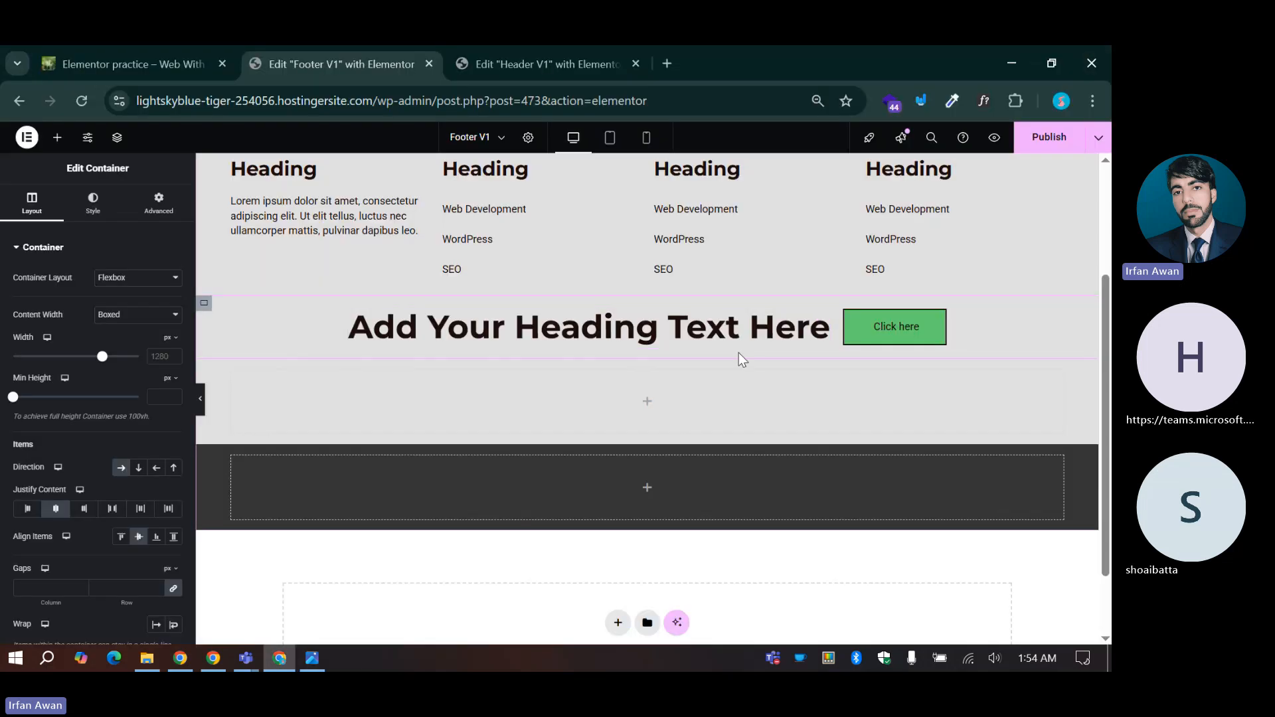
click(851, 348)
click(312, 658)
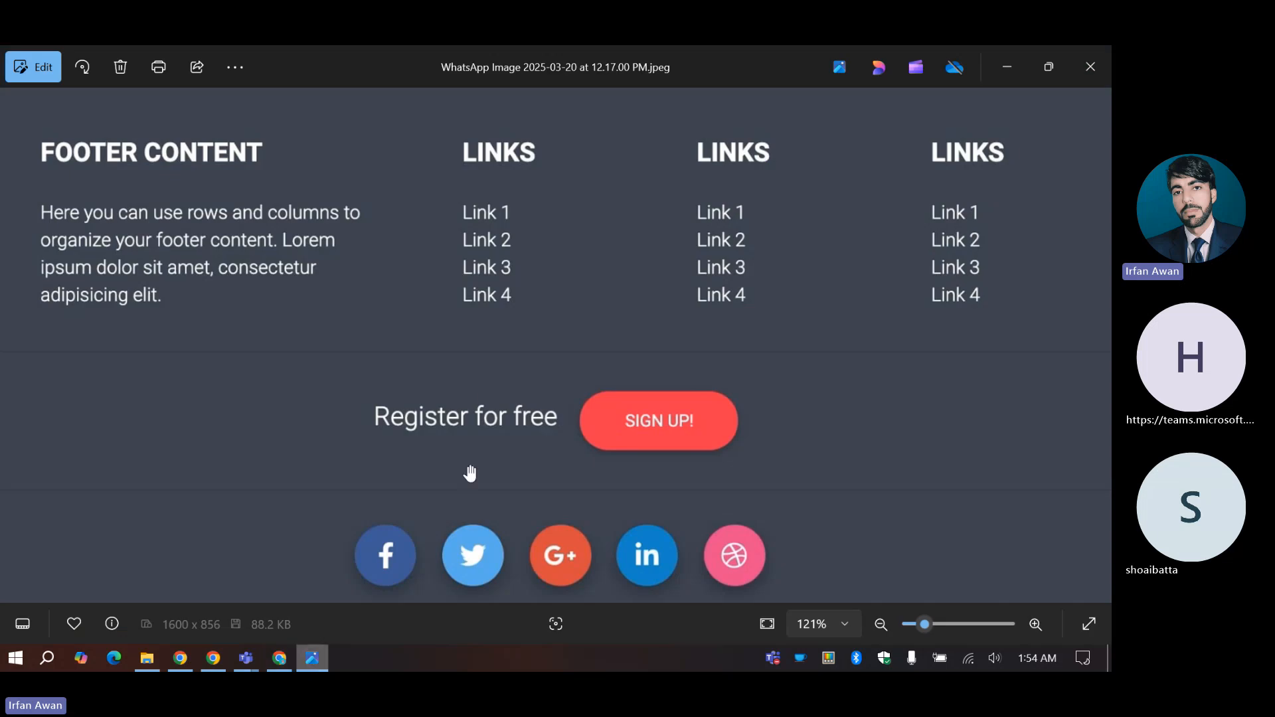
click(280, 658)
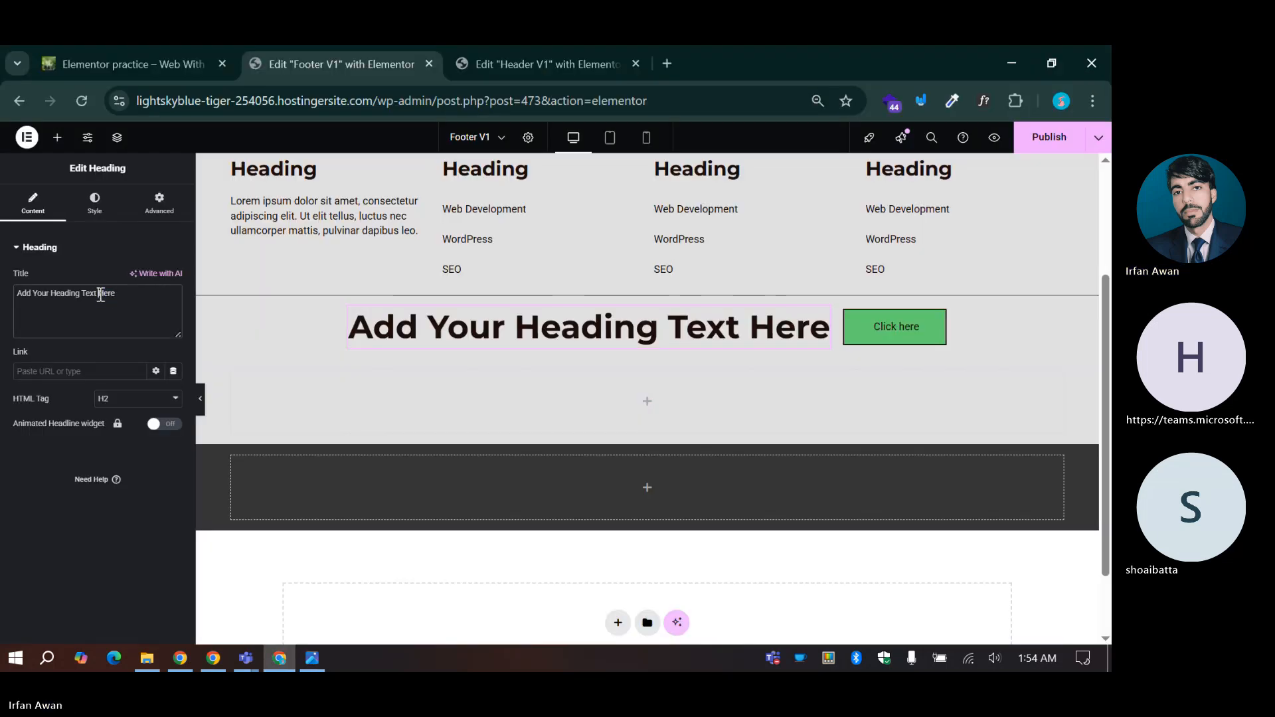
triple_click(101, 294)
key(BackSpace)
text(Register)
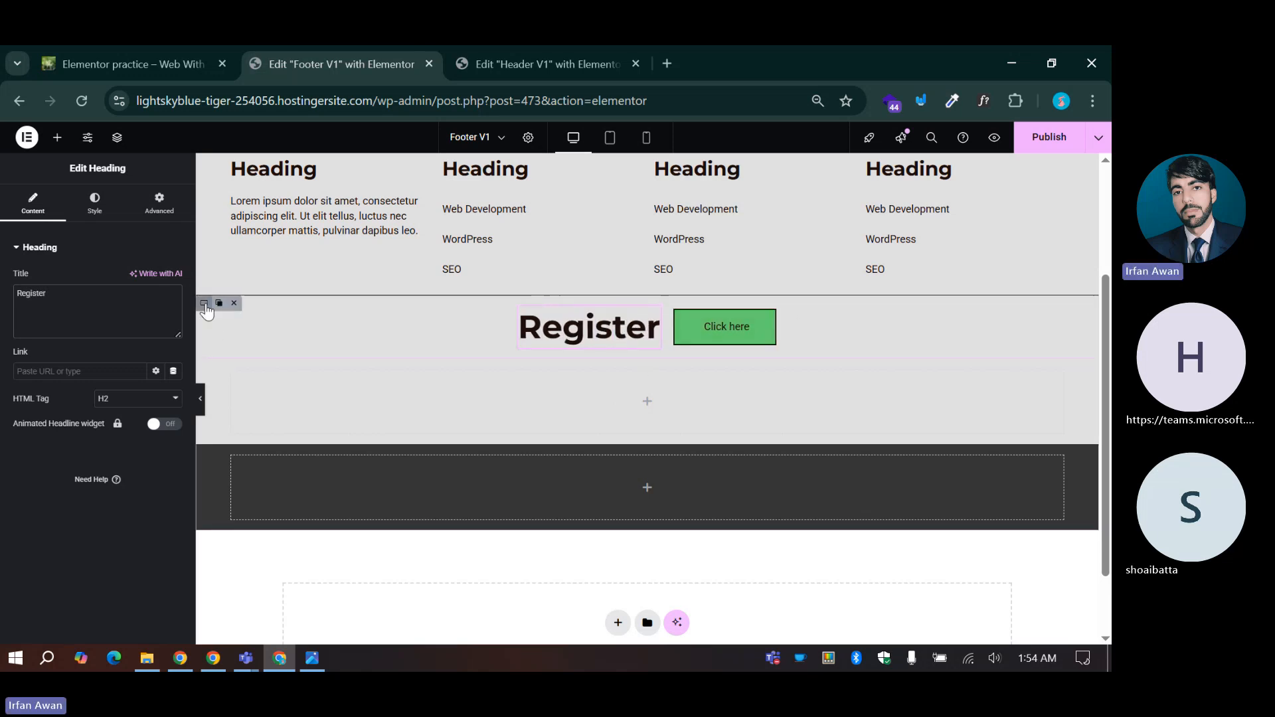
Step: Give the second row's container a solid border only along its bottom, 1 px wide, with 0 on the other sides
click(436, 389)
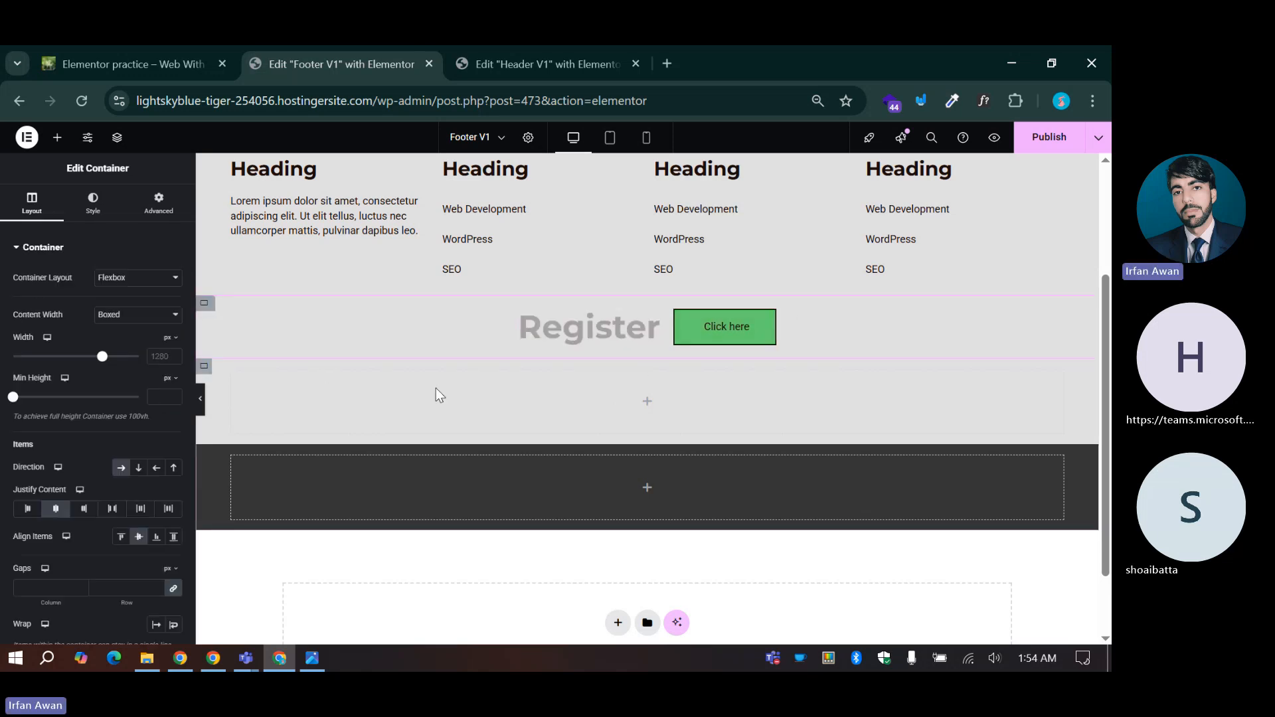
click(93, 202)
click(37, 512)
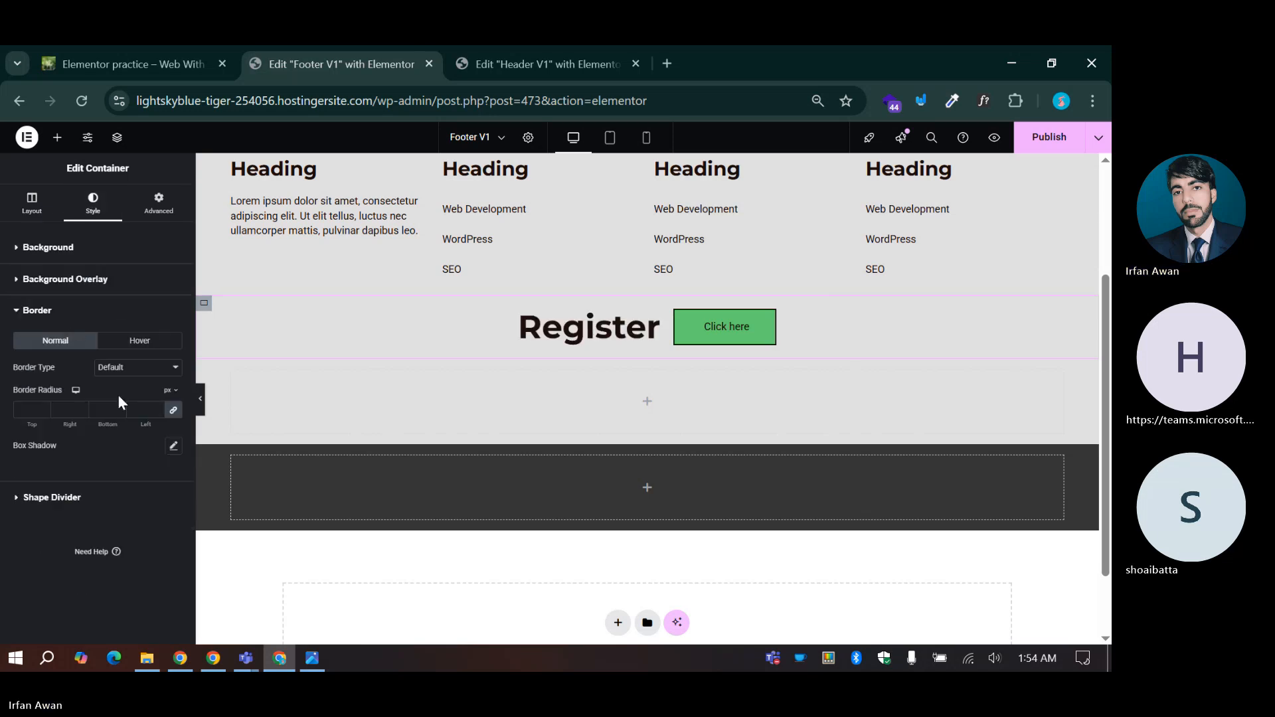
click(137, 367)
click(107, 432)
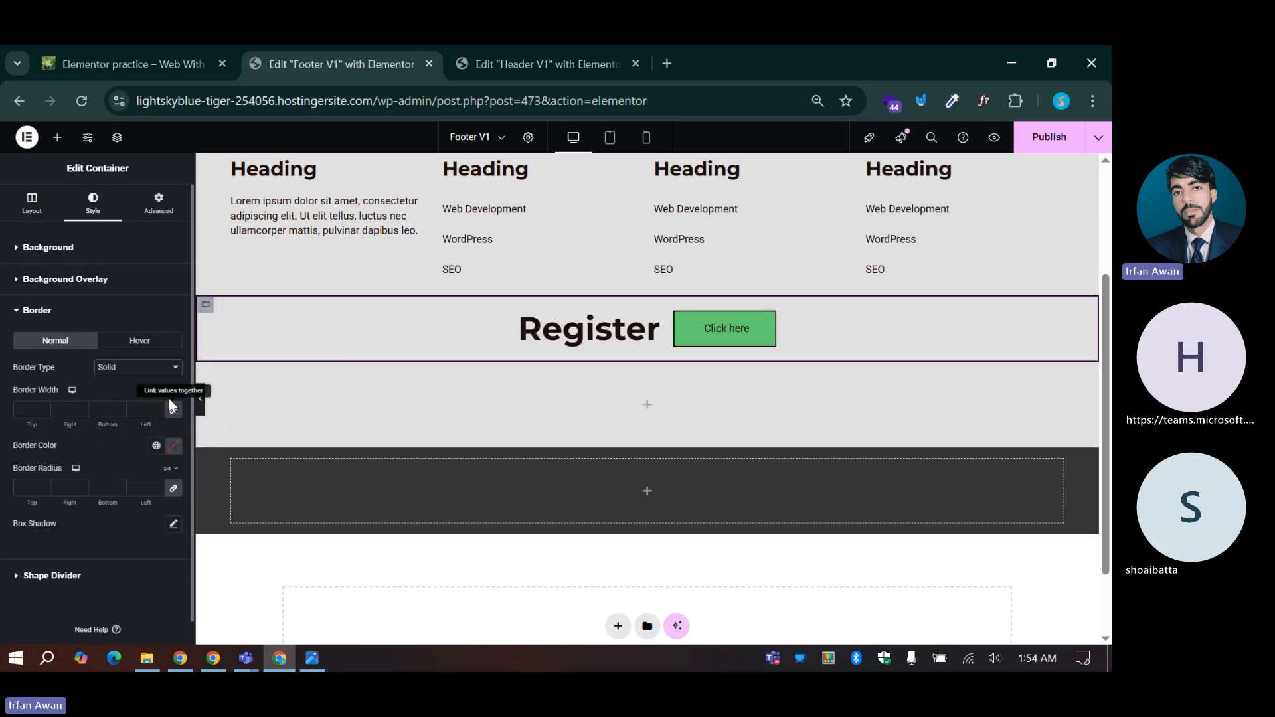
click(81, 407)
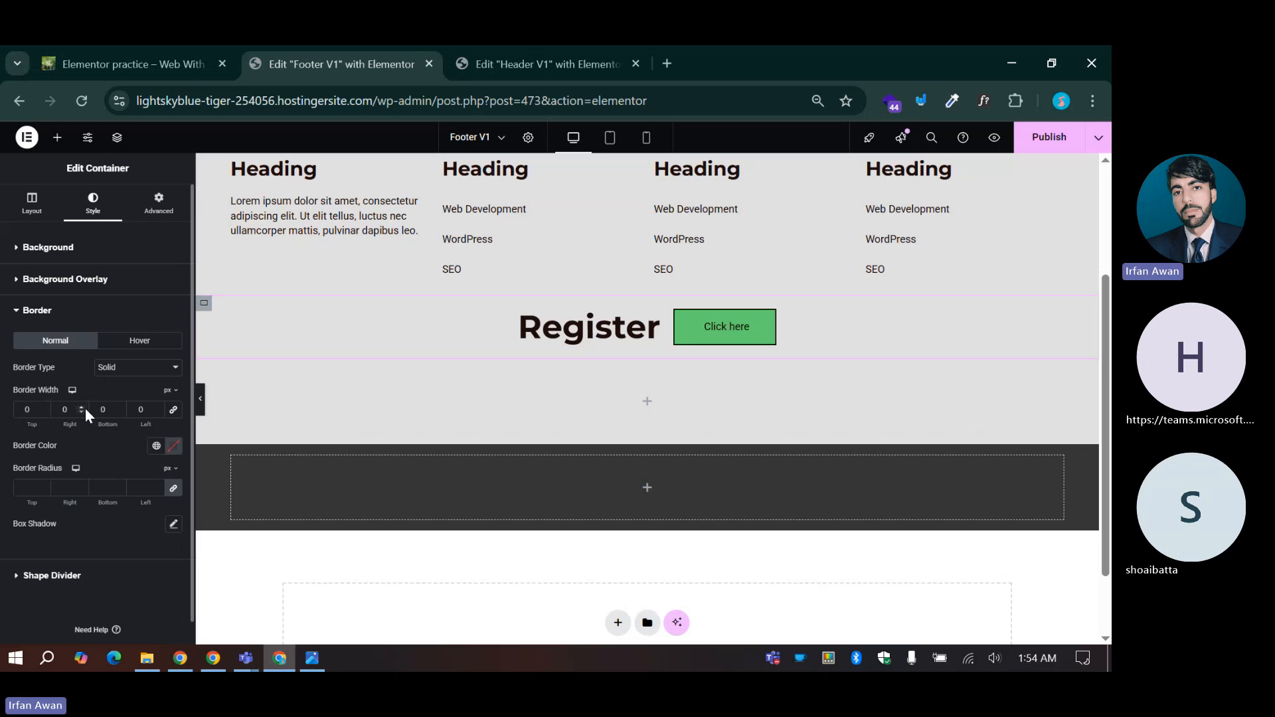
text(2)
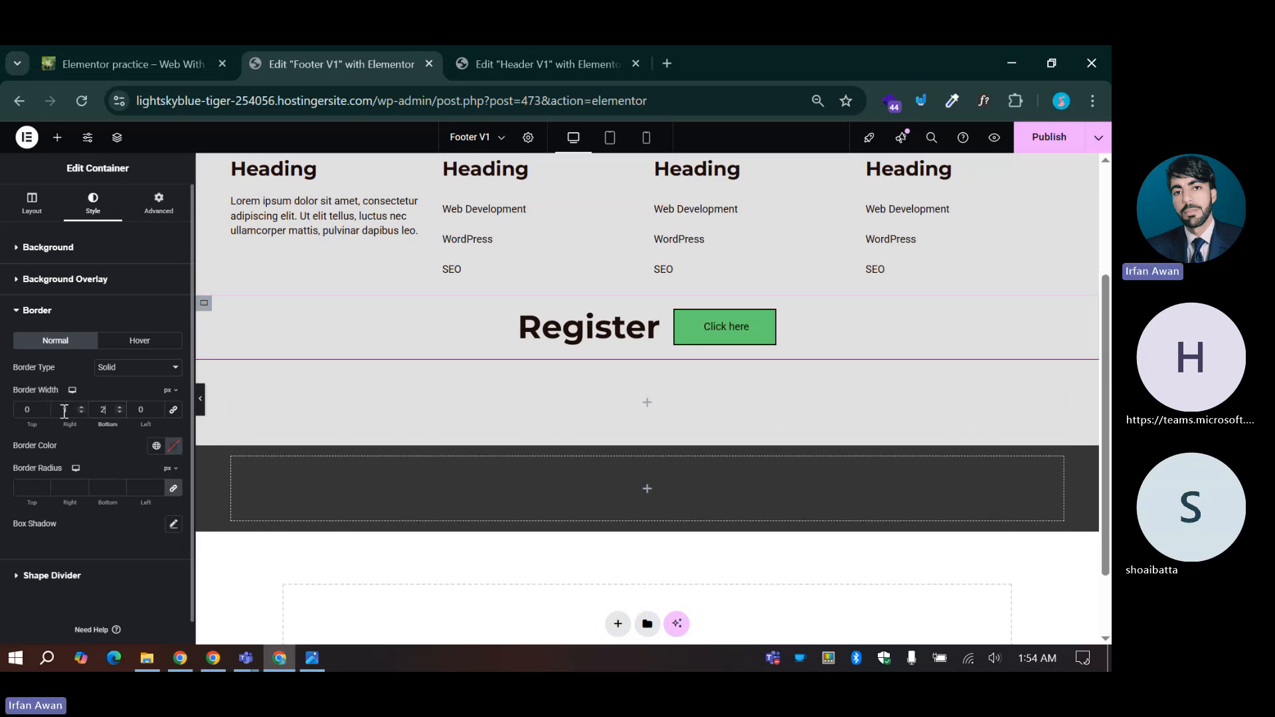
double_click(63, 412)
text(0)
Step: Set the second row's border color to the Theme Text global color and preview the footer without the editing panel
click(156, 446)
click(86, 398)
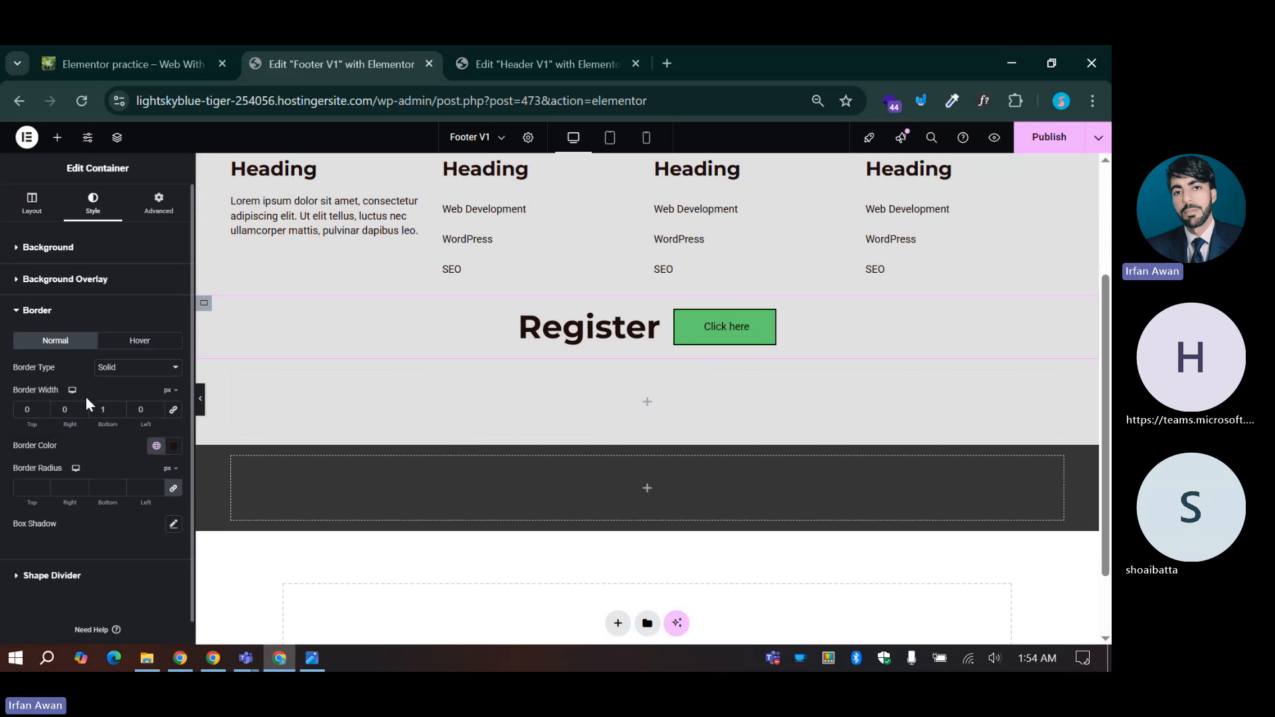
click(157, 446)
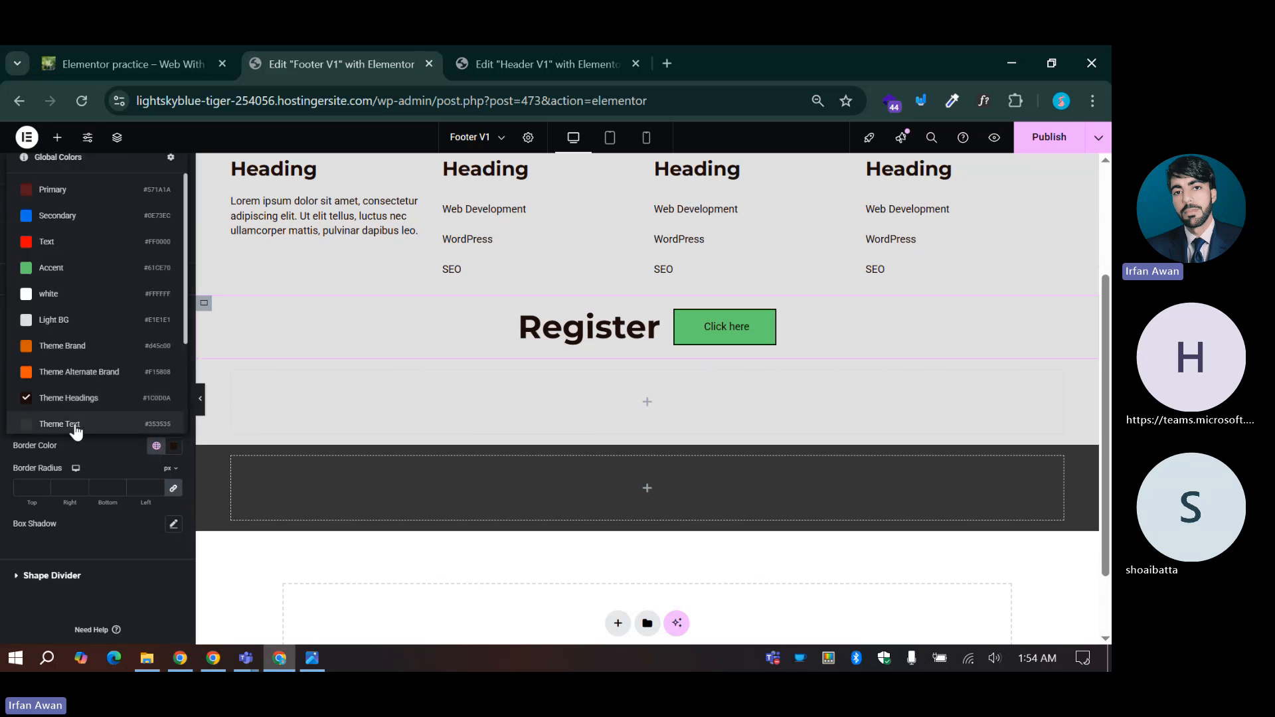
click(77, 424)
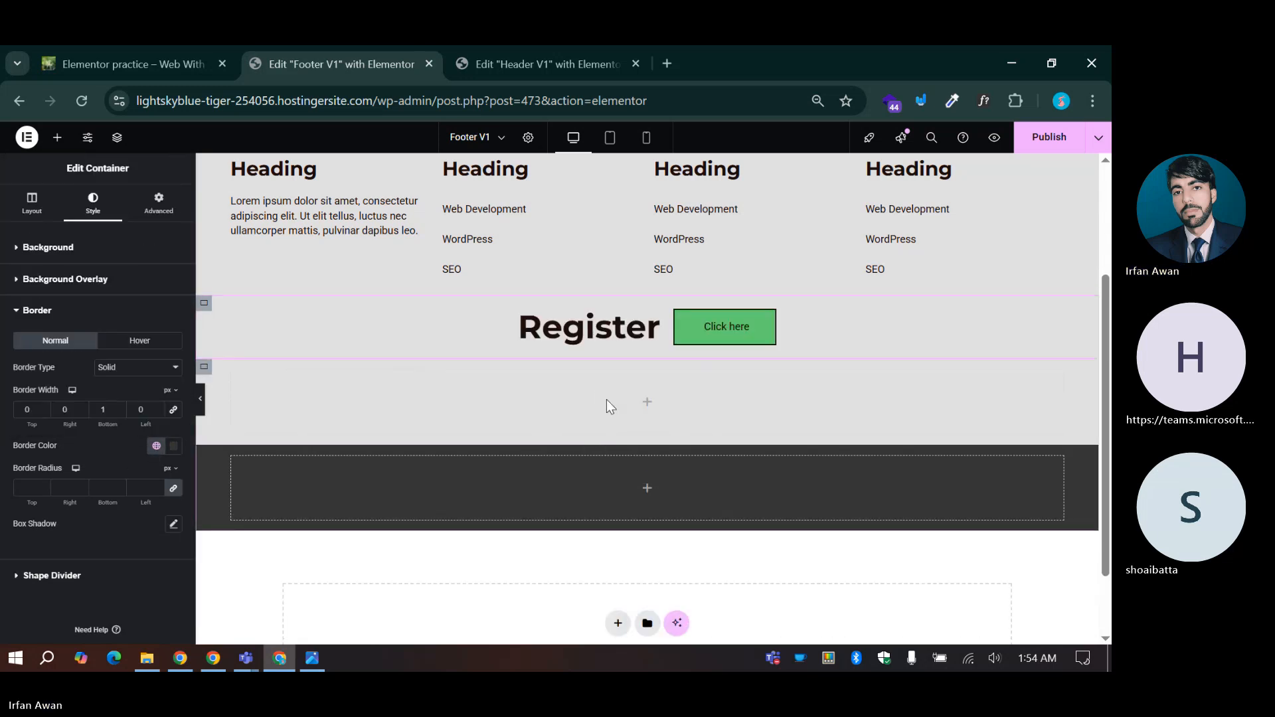
scroll(499, 432, up, 1)
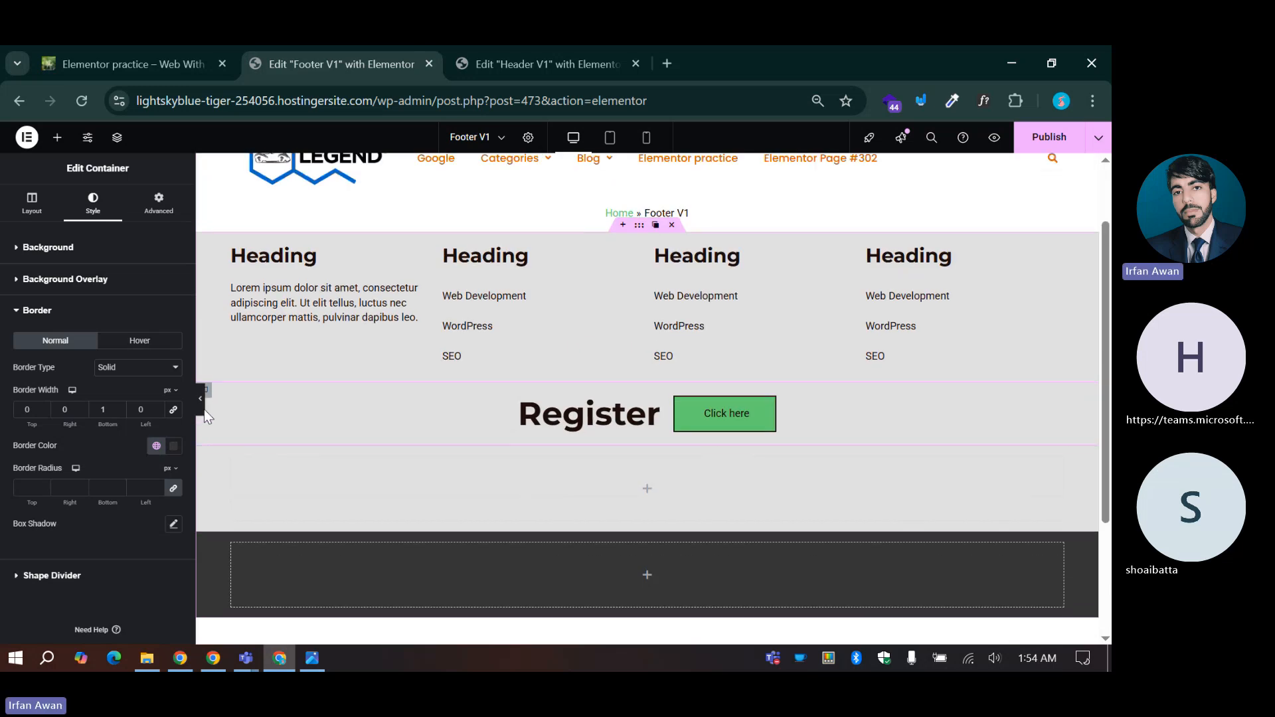
click(201, 408)
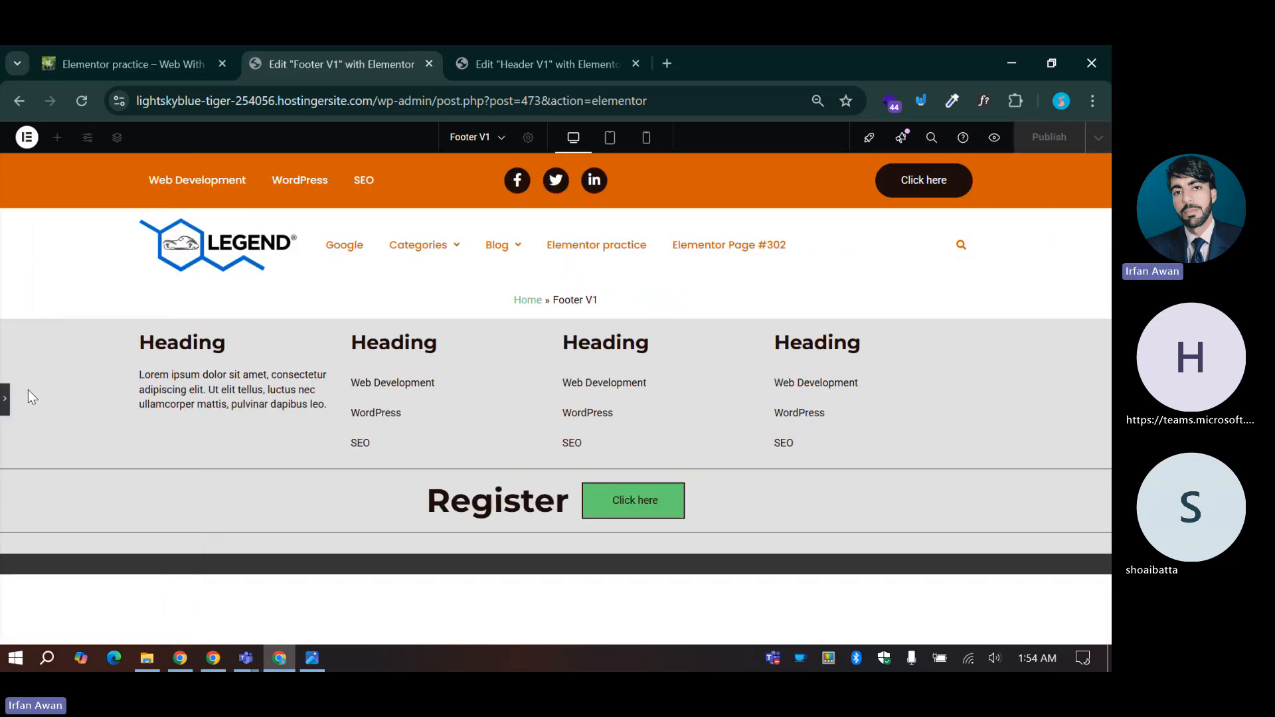
click(4, 399)
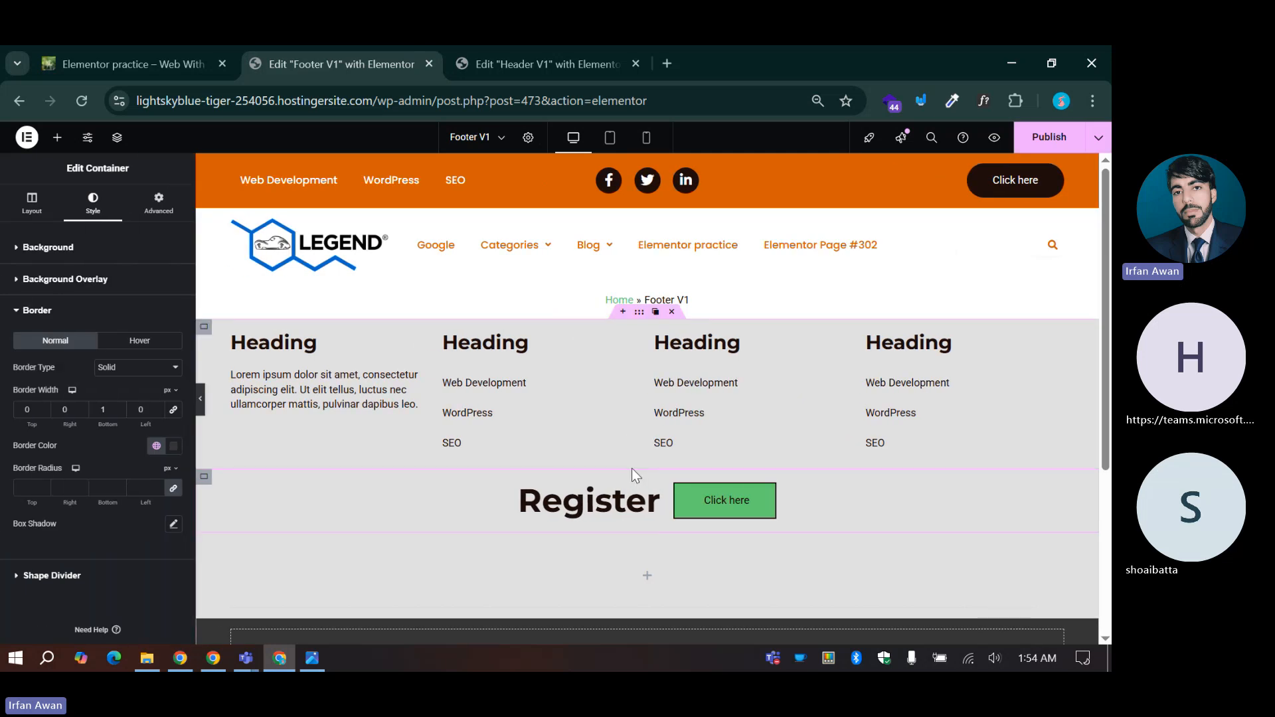
Step: Check the reference image's bottom row and add a Social Icons widget to the empty third row
scroll(631, 459, down, 1)
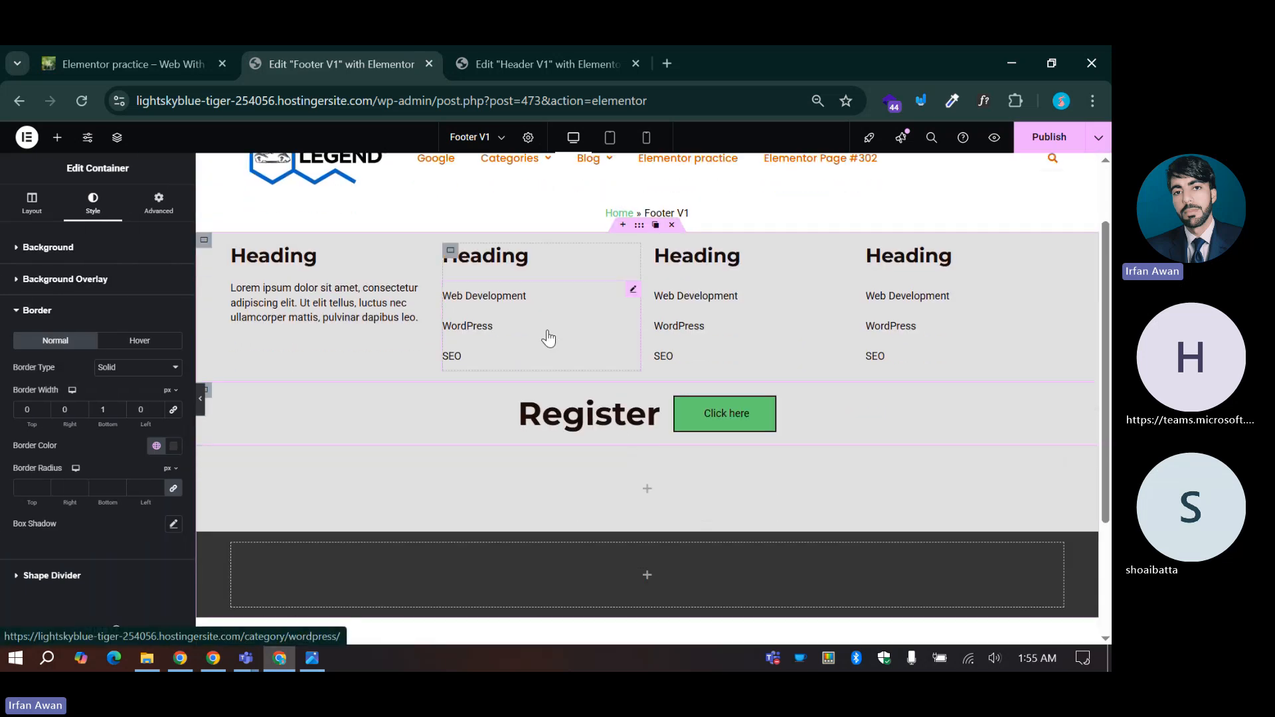
scroll(548, 339, down, 2)
click(312, 659)
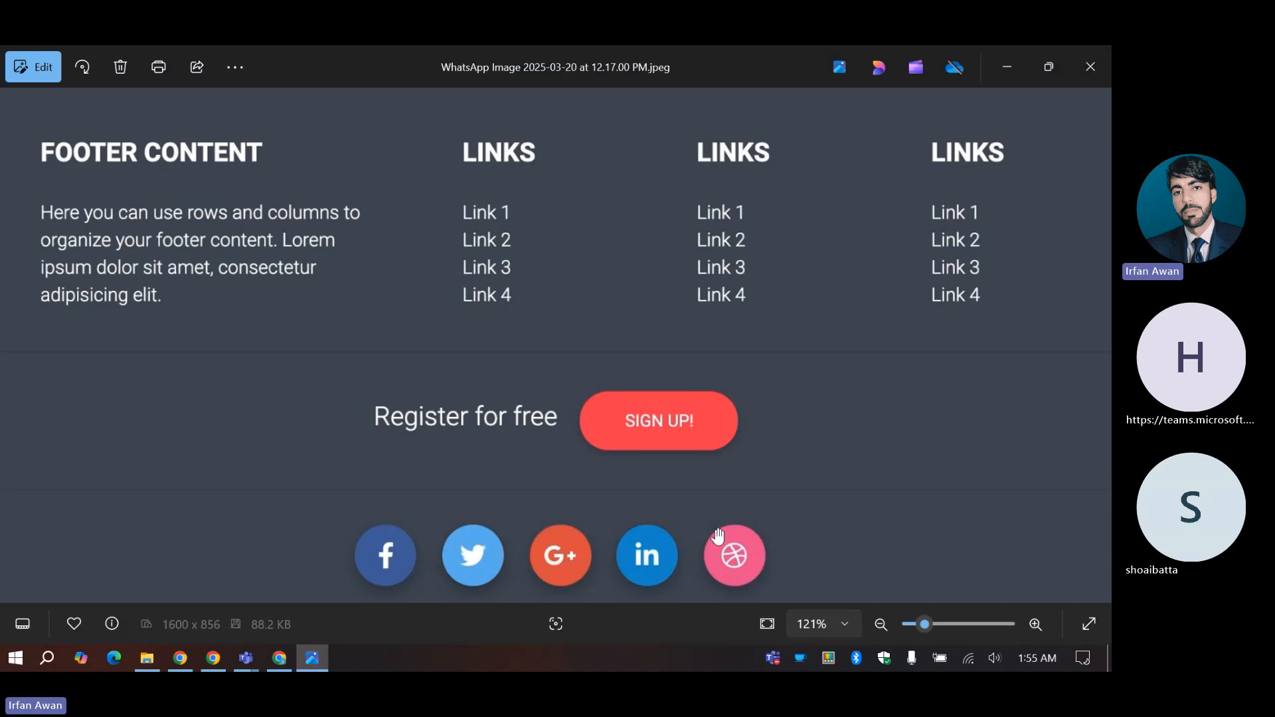
click(287, 665)
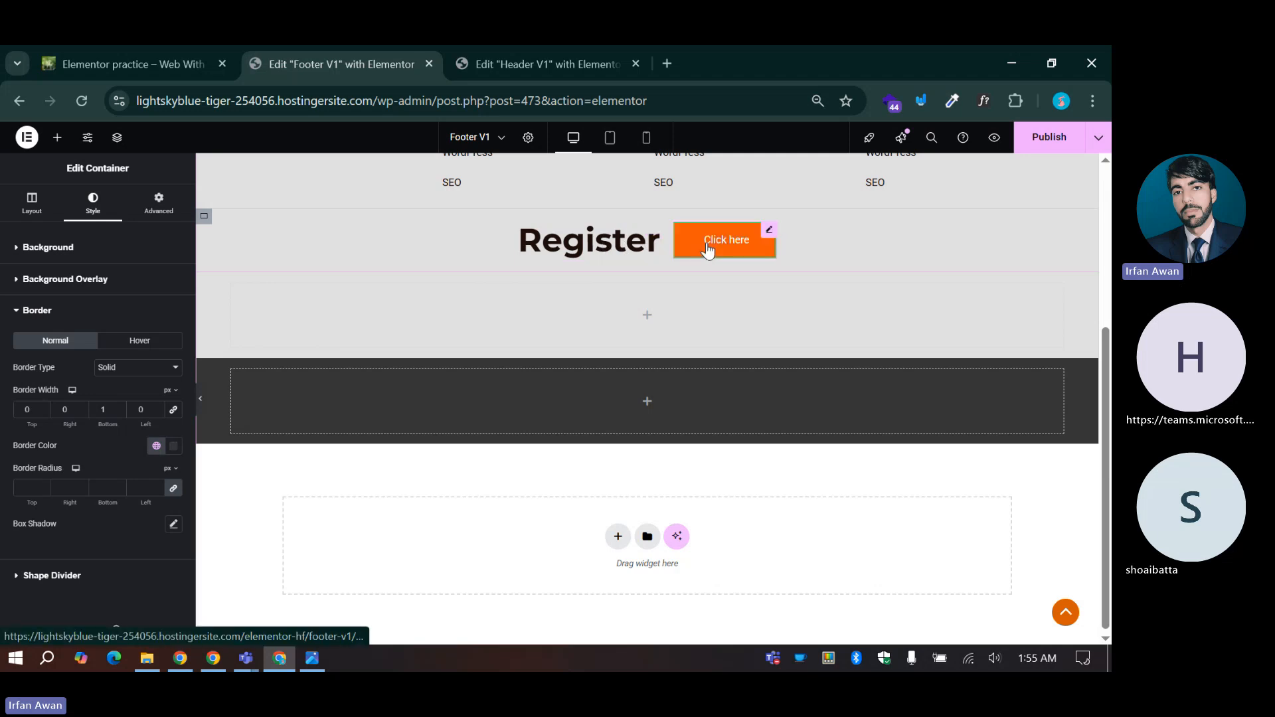
scroll(691, 279, up, 2)
scroll(643, 333, down, 1)
click(650, 403)
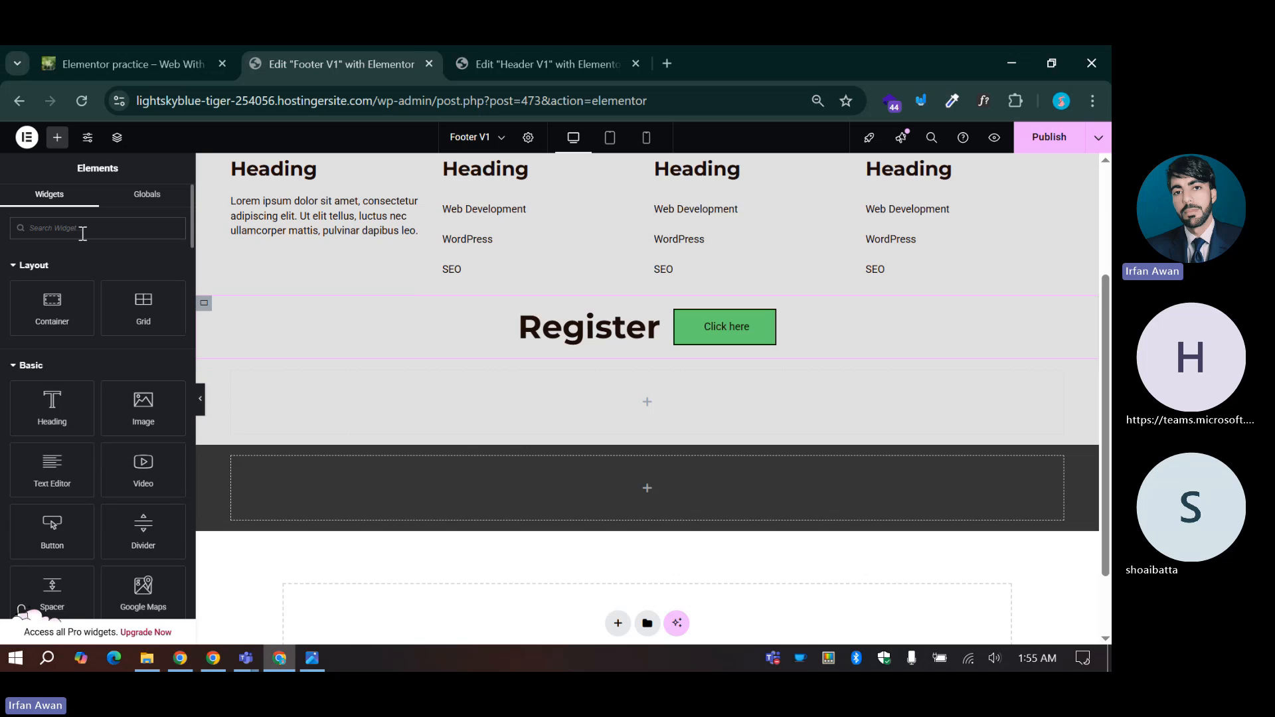
text(social)
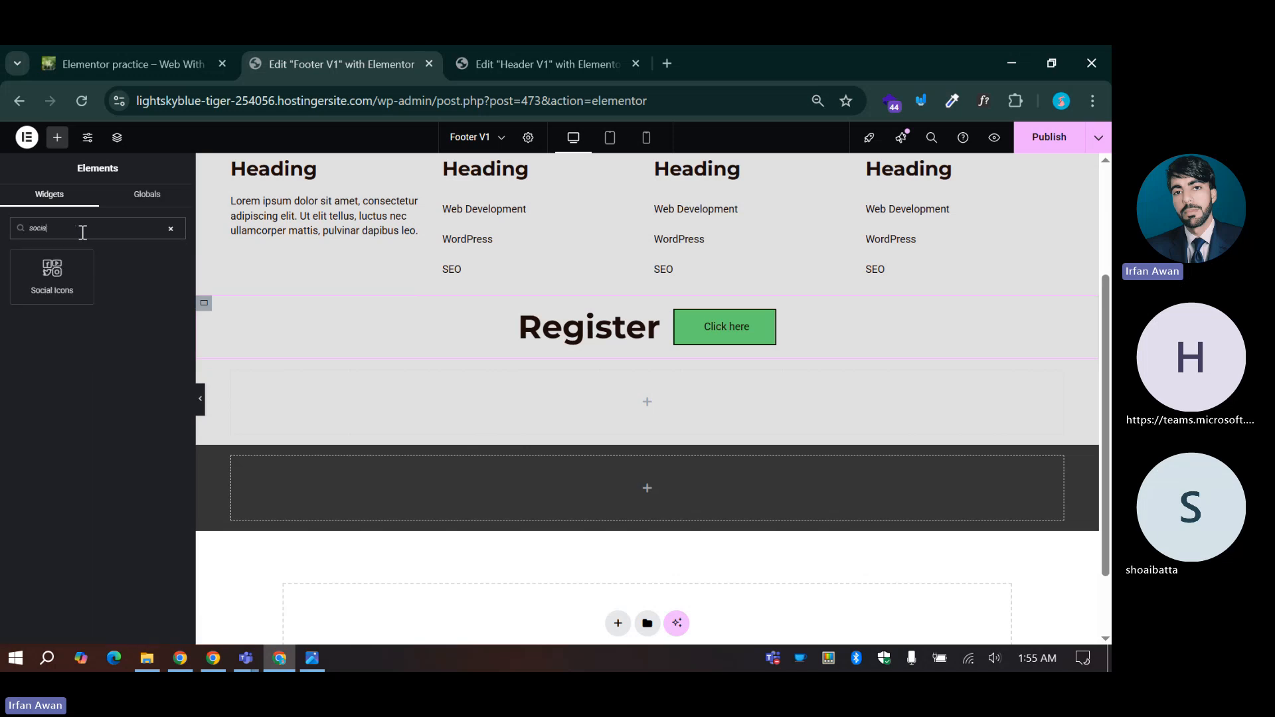
drag(71, 270, 665, 410)
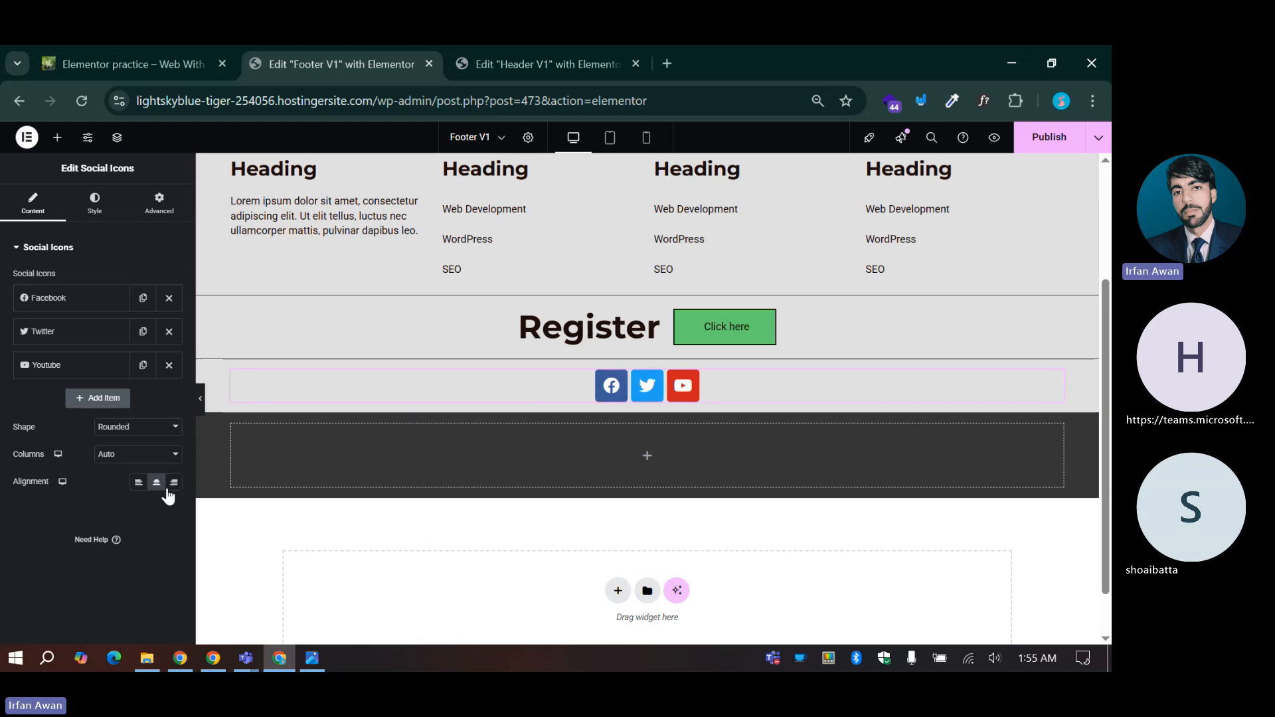
Step: Try the left and right alignments on the social icons and return them to center alignment
click(137, 485)
click(156, 483)
click(174, 483)
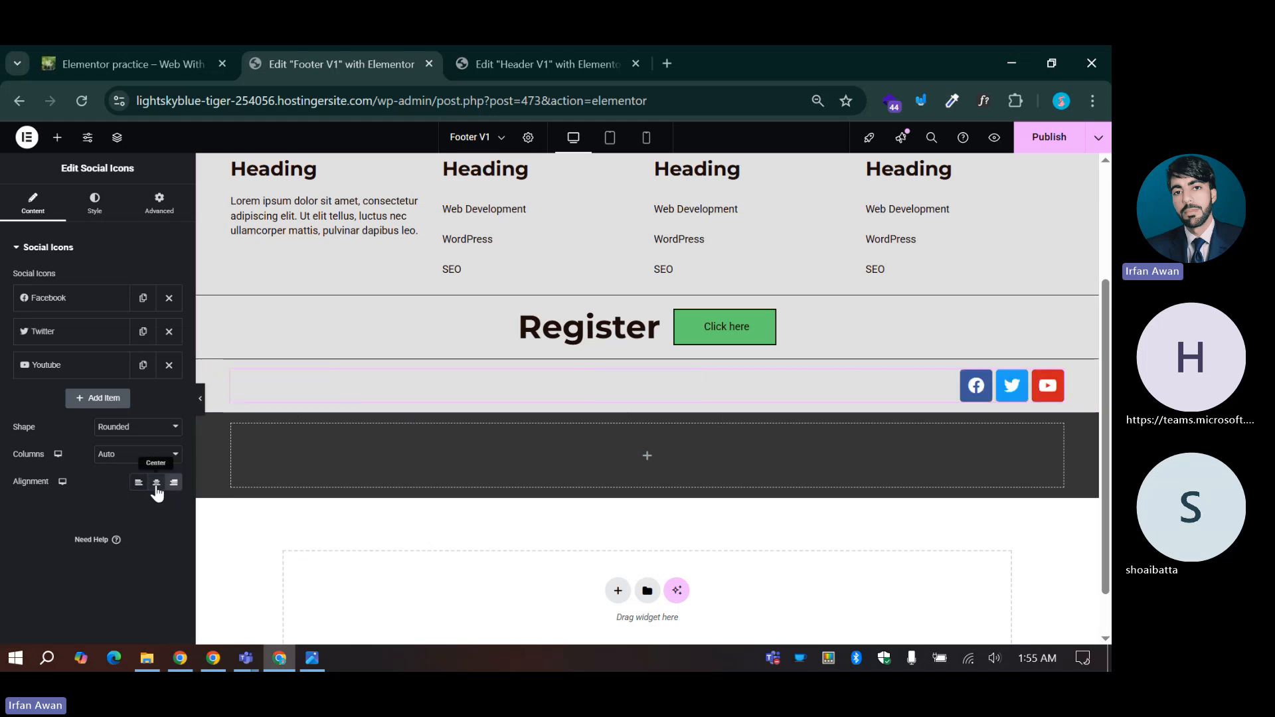
click(157, 483)
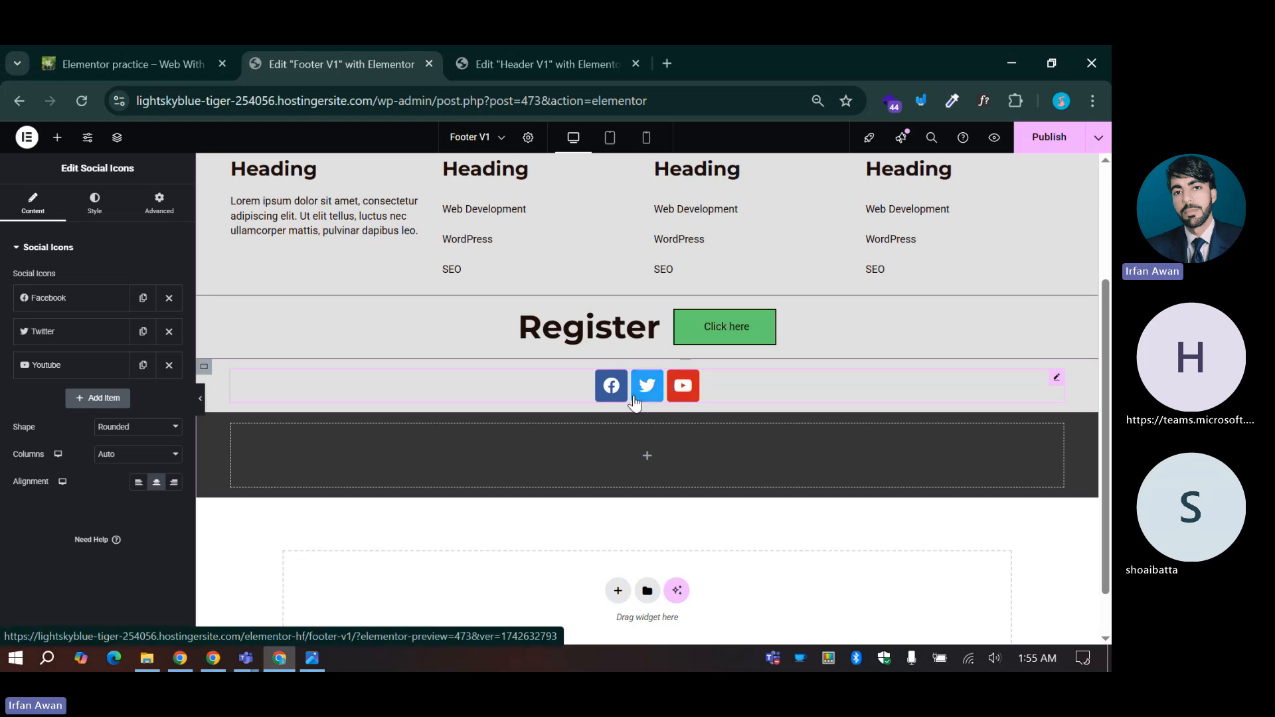
Step: Try gaps of 0 on the four-column heading row's container, and settle on linked column and row gaps of 30 px
scroll(575, 394, up, 3)
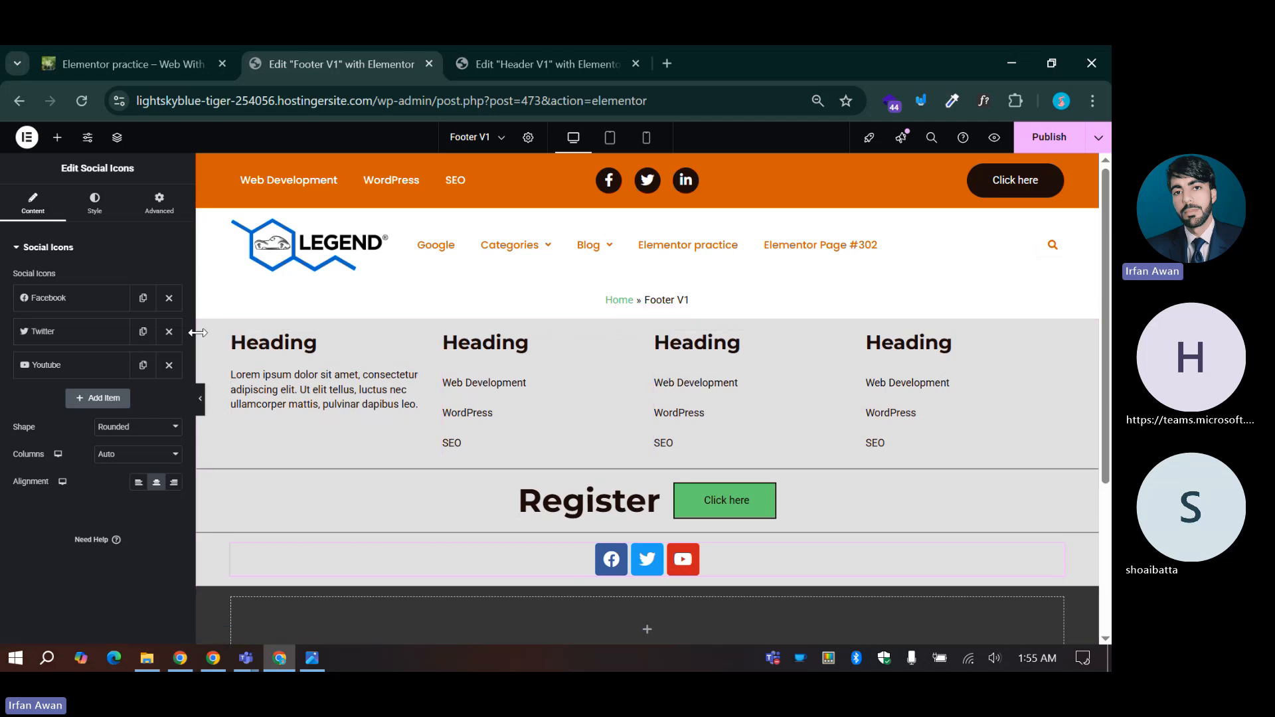
click(426, 368)
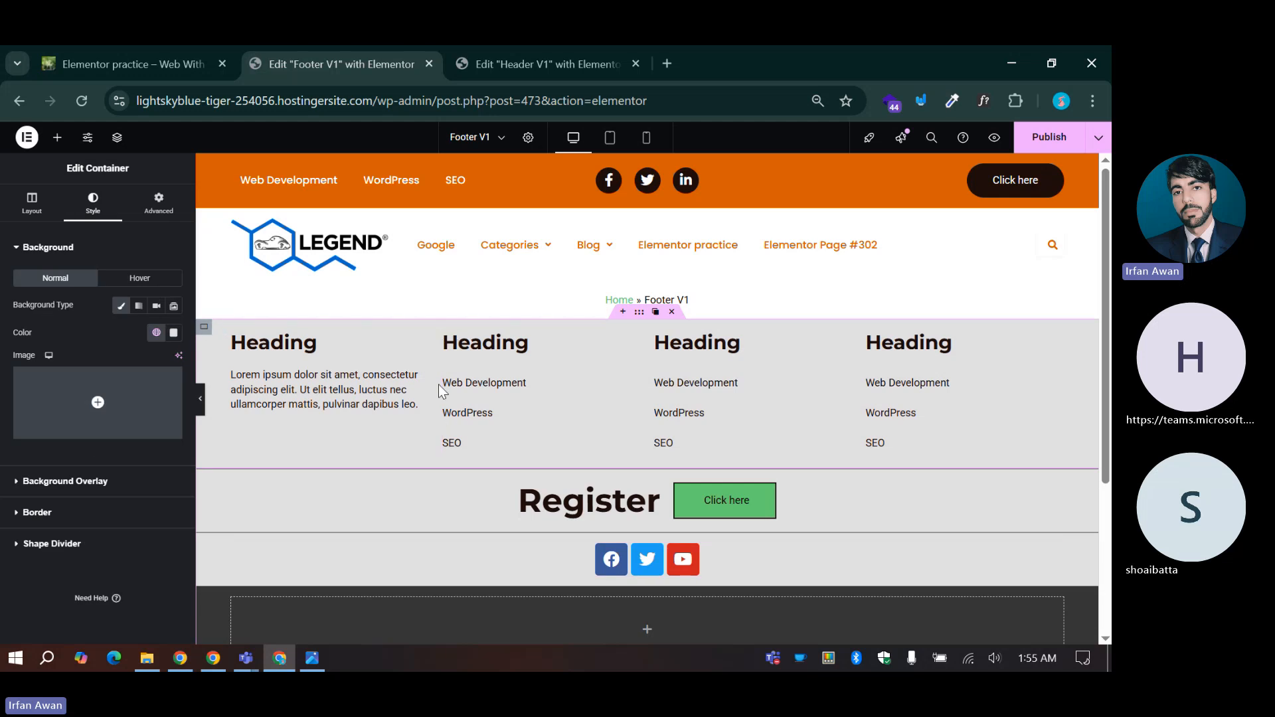
click(33, 203)
scroll(65, 426, down, 2)
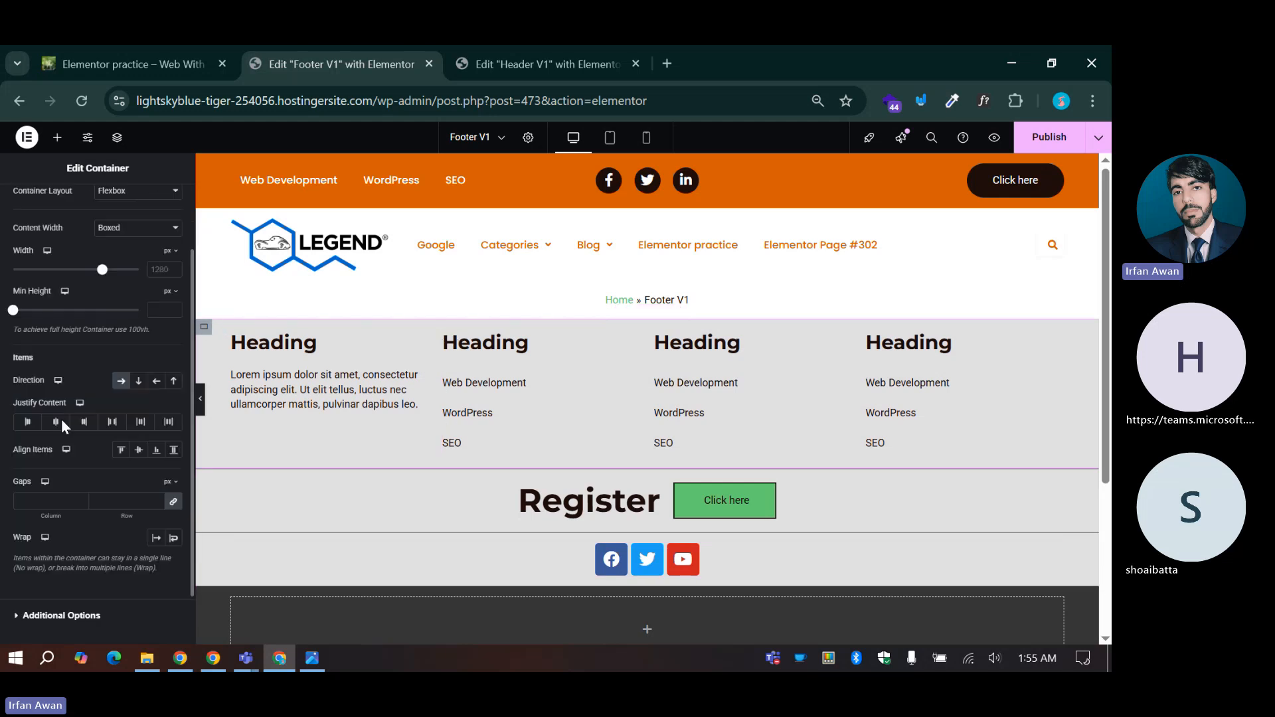
click(127, 499)
text(0)
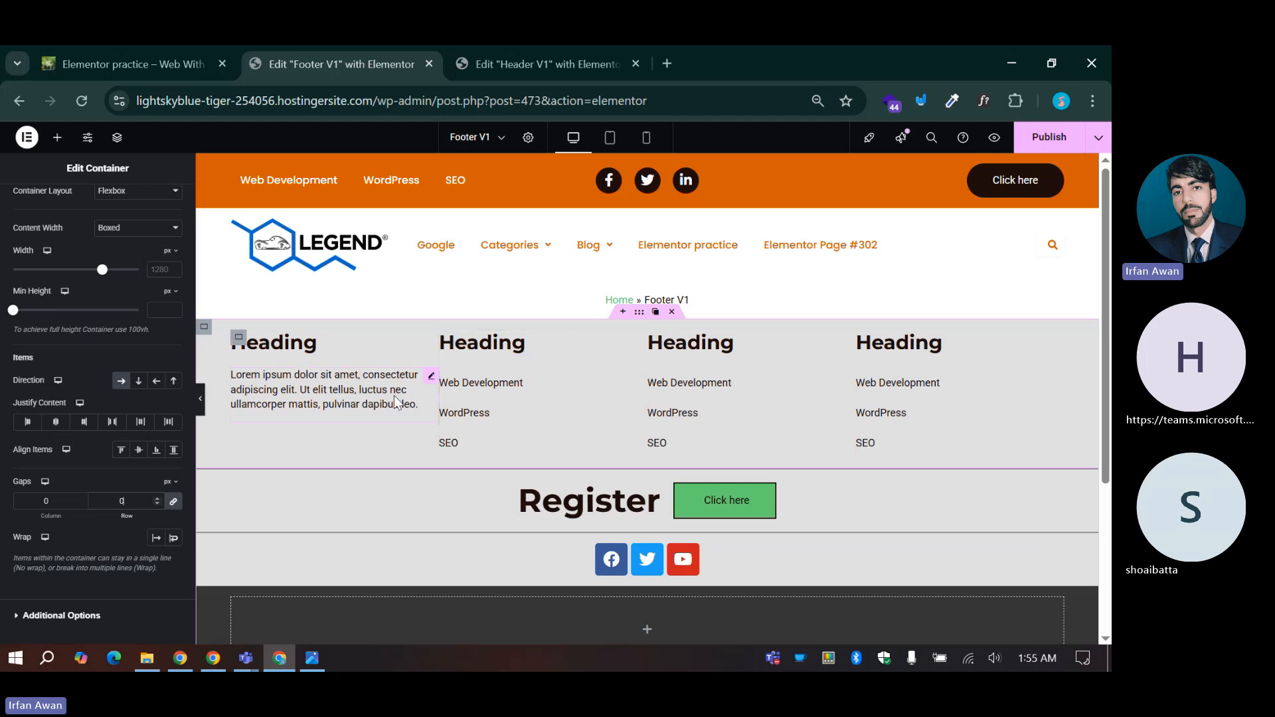
click(109, 501)
text(3)
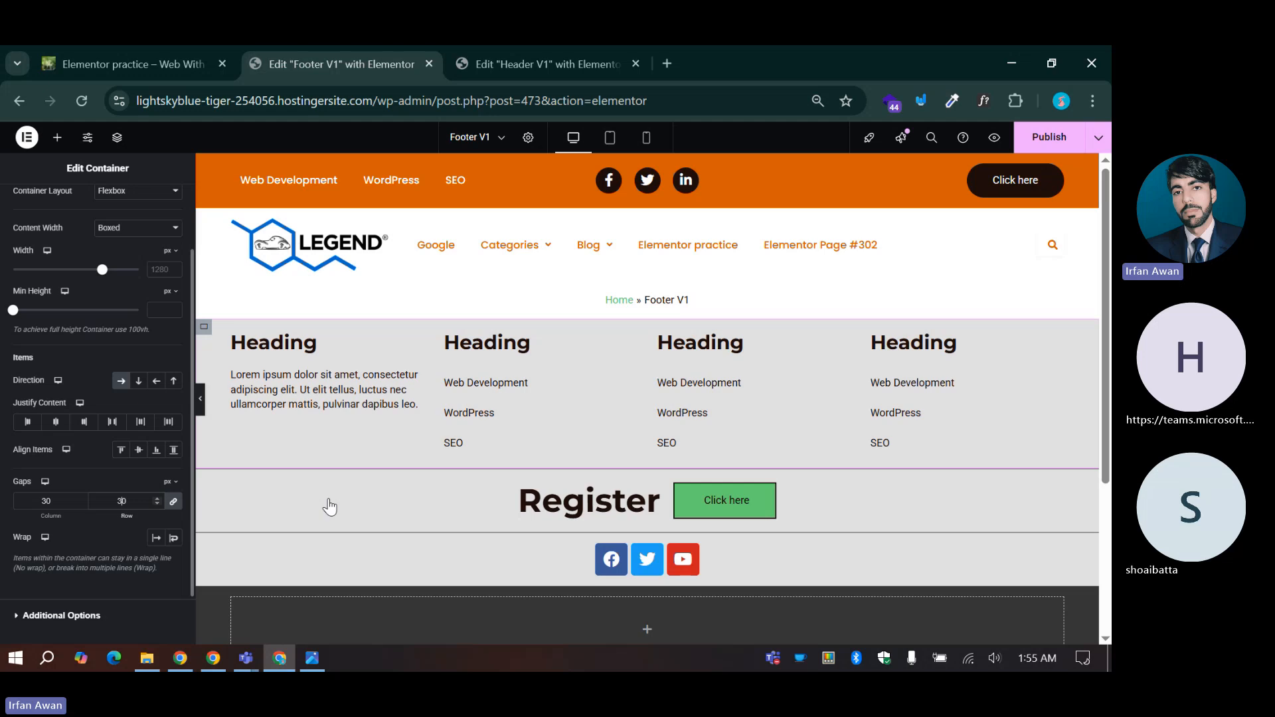
Step: Set the column and row gaps of the Register heading-and-button row's container to 50 px
scroll(657, 319, down, 3)
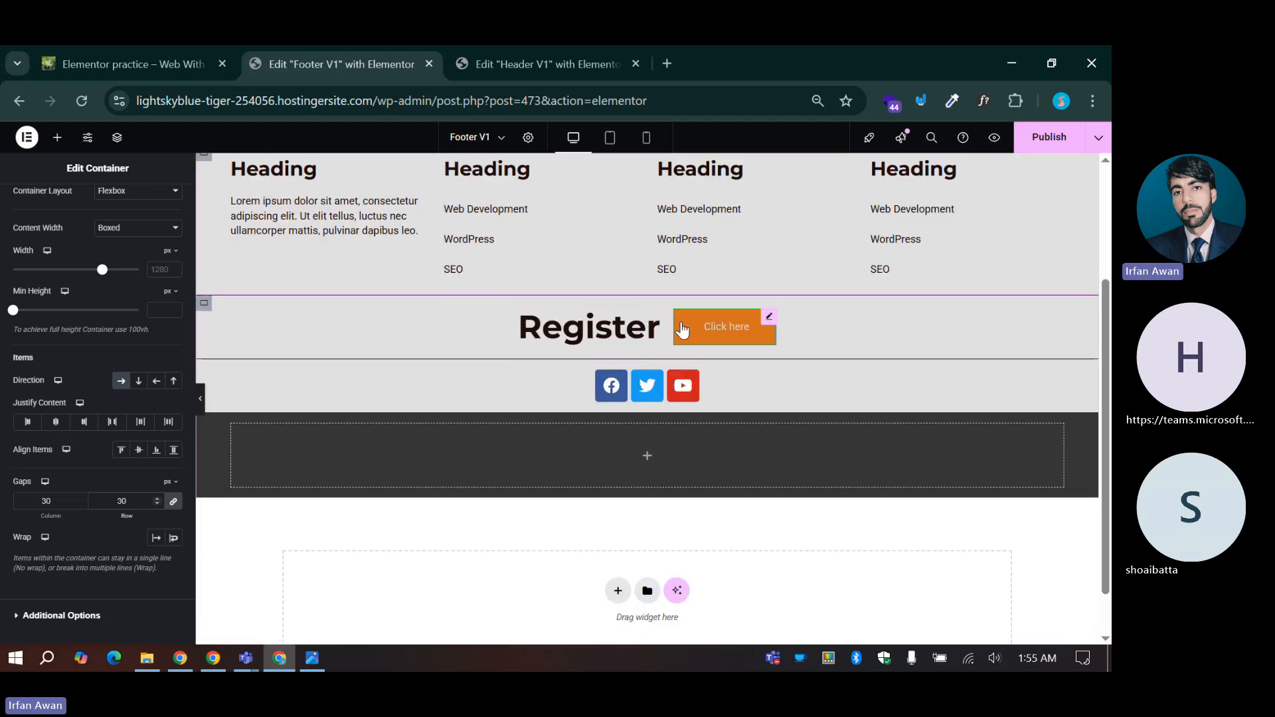
click(652, 317)
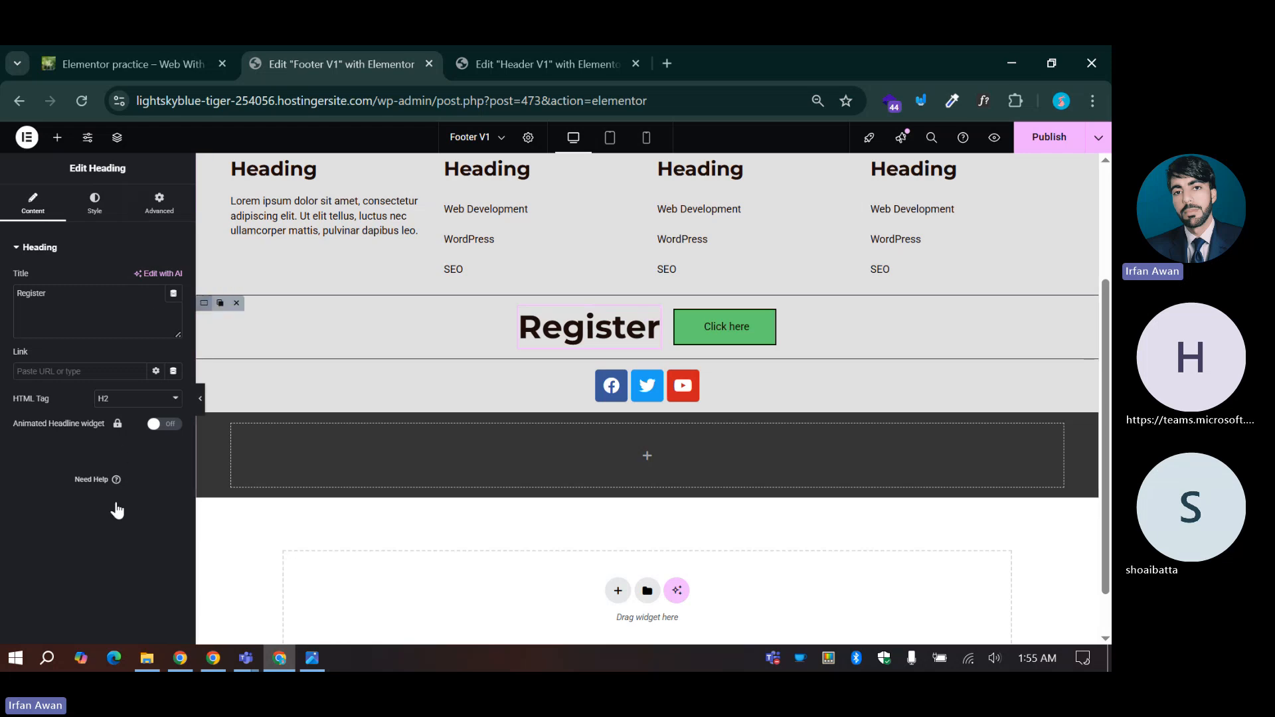
click(203, 303)
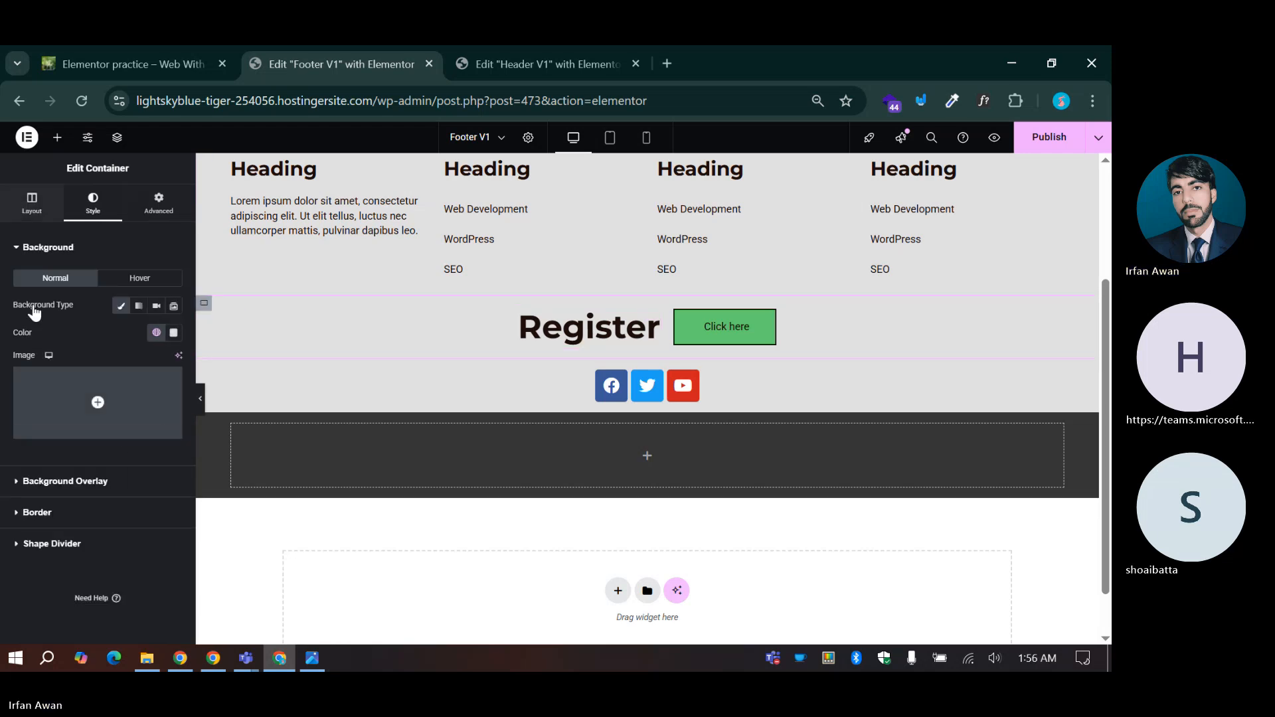
click(32, 203)
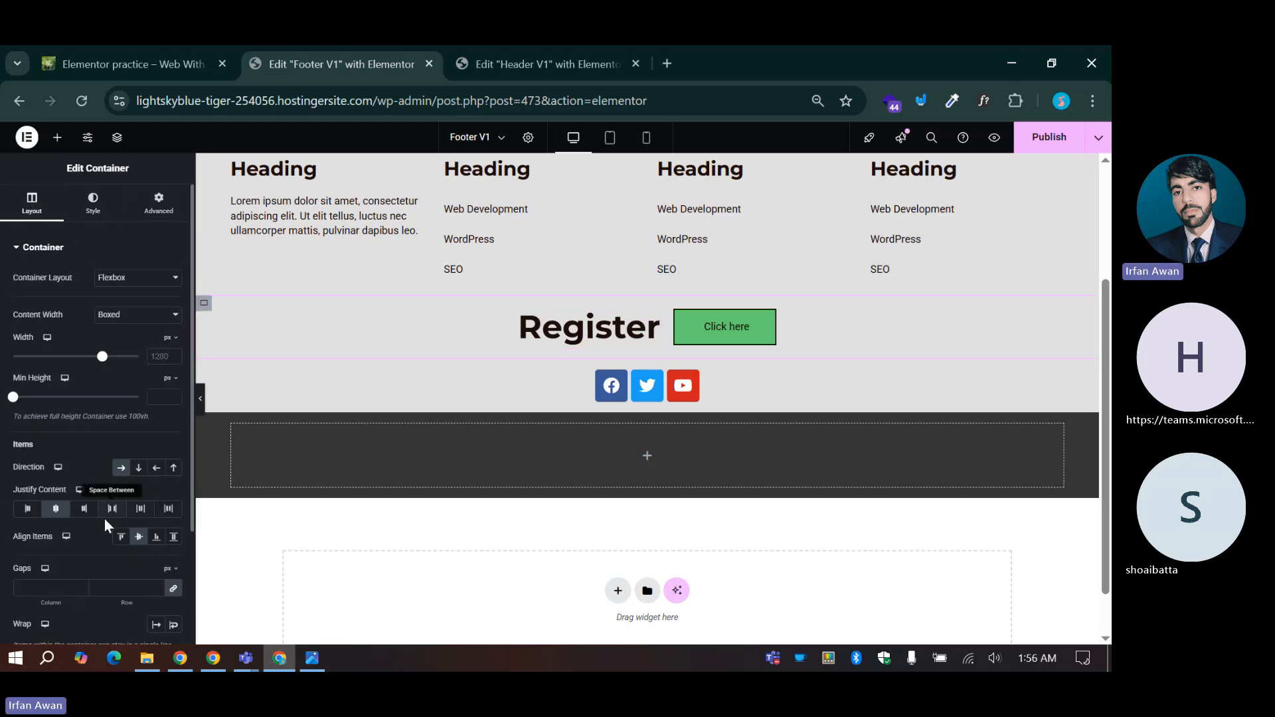
click(121, 589)
text(50)
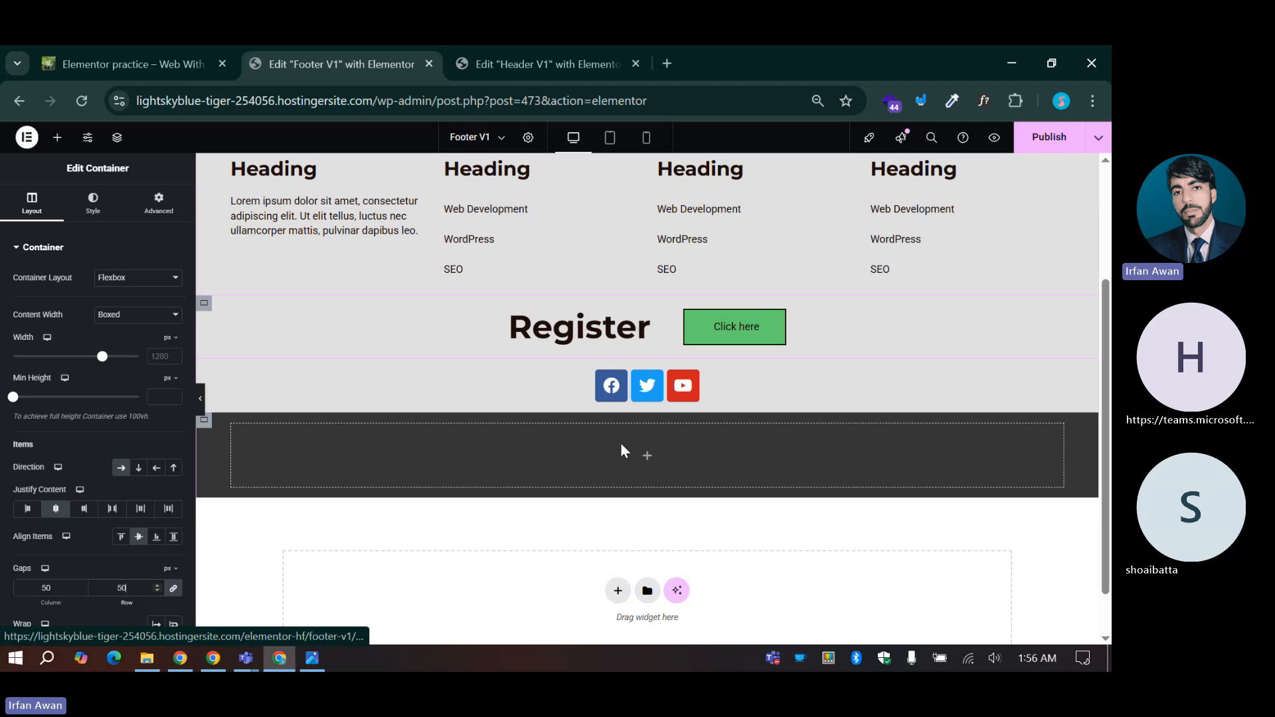
Step: Check the reference image's copyright bar and add a Text Editor widget to the empty dark container at the footer's bottom
click(312, 658)
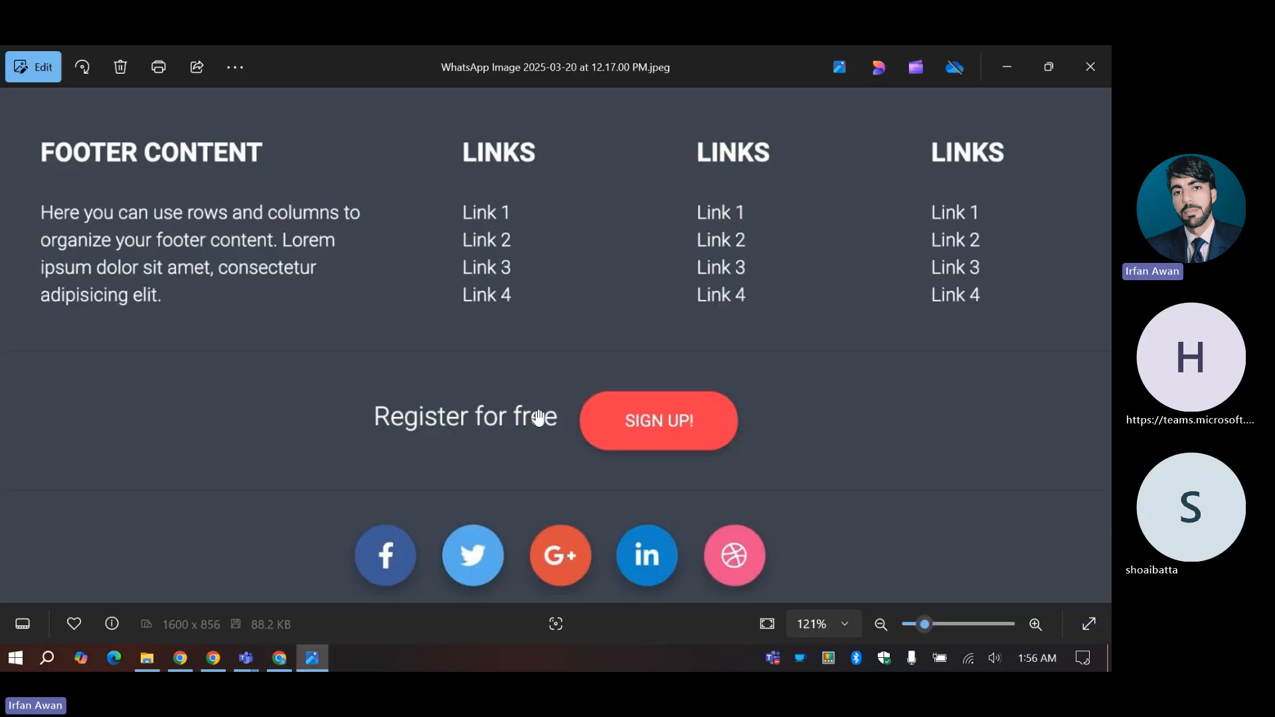
scroll(539, 417, down, 2)
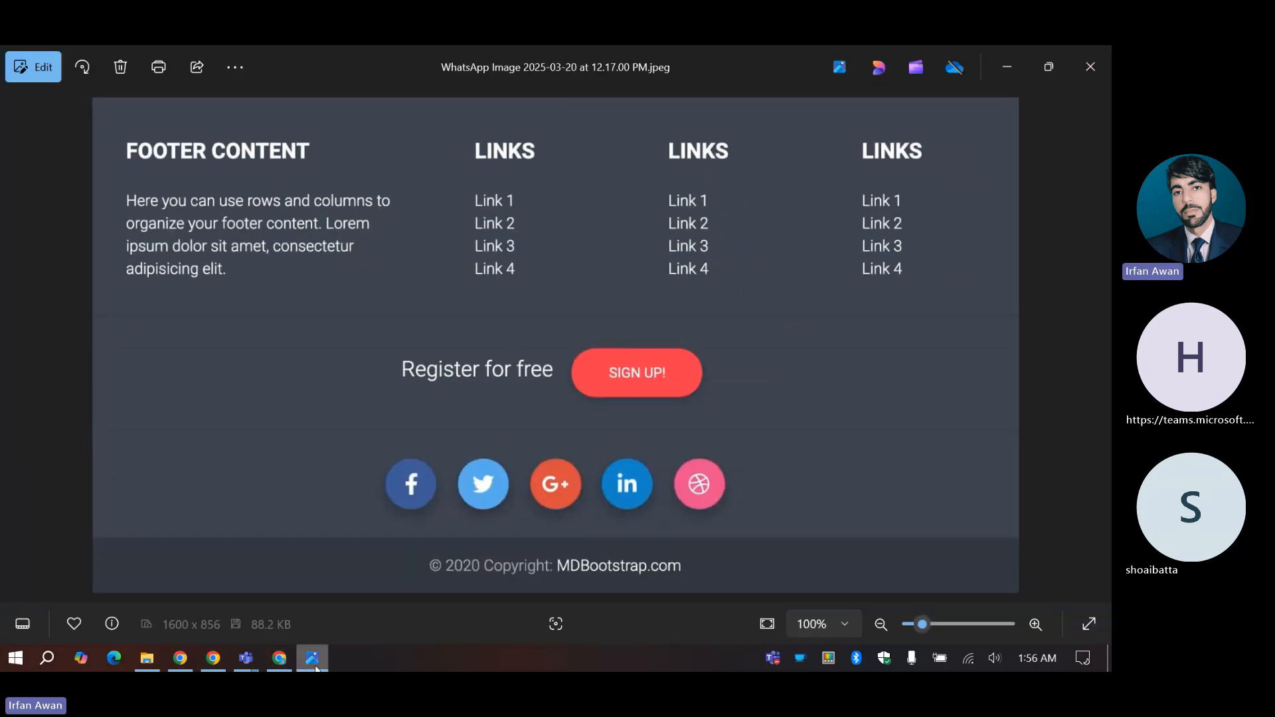
click(279, 658)
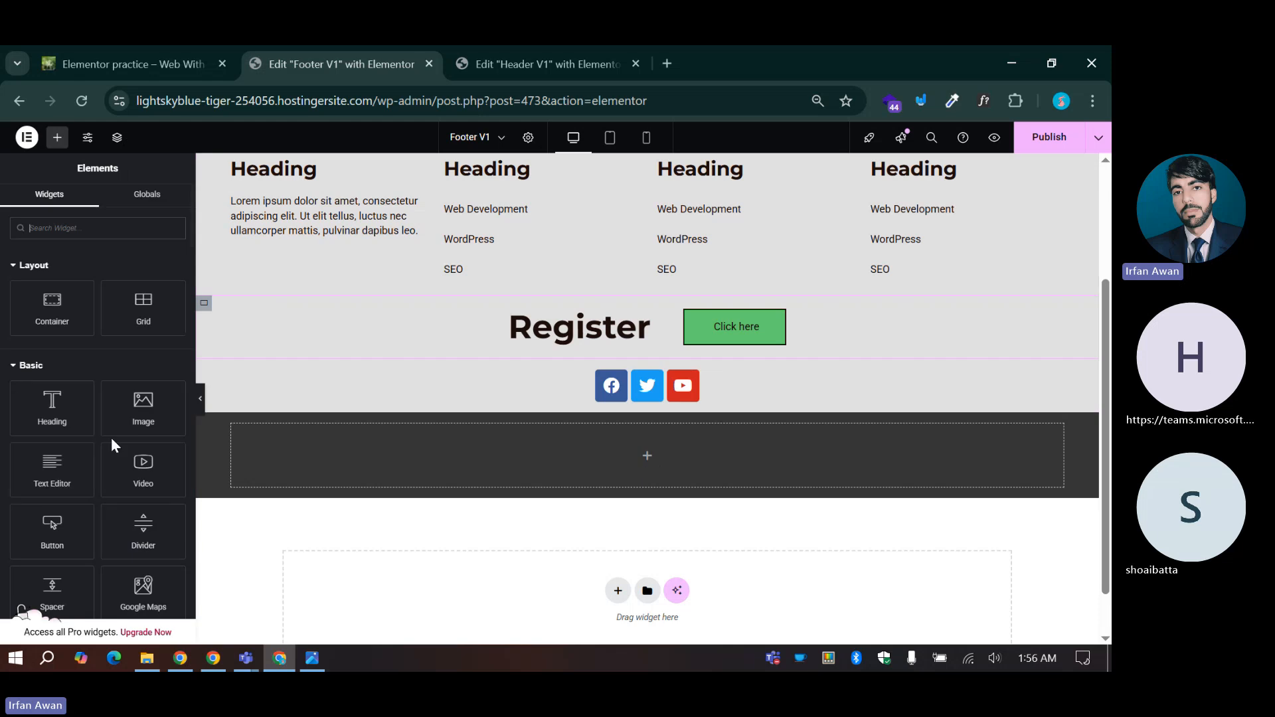
drag(51, 468, 614, 453)
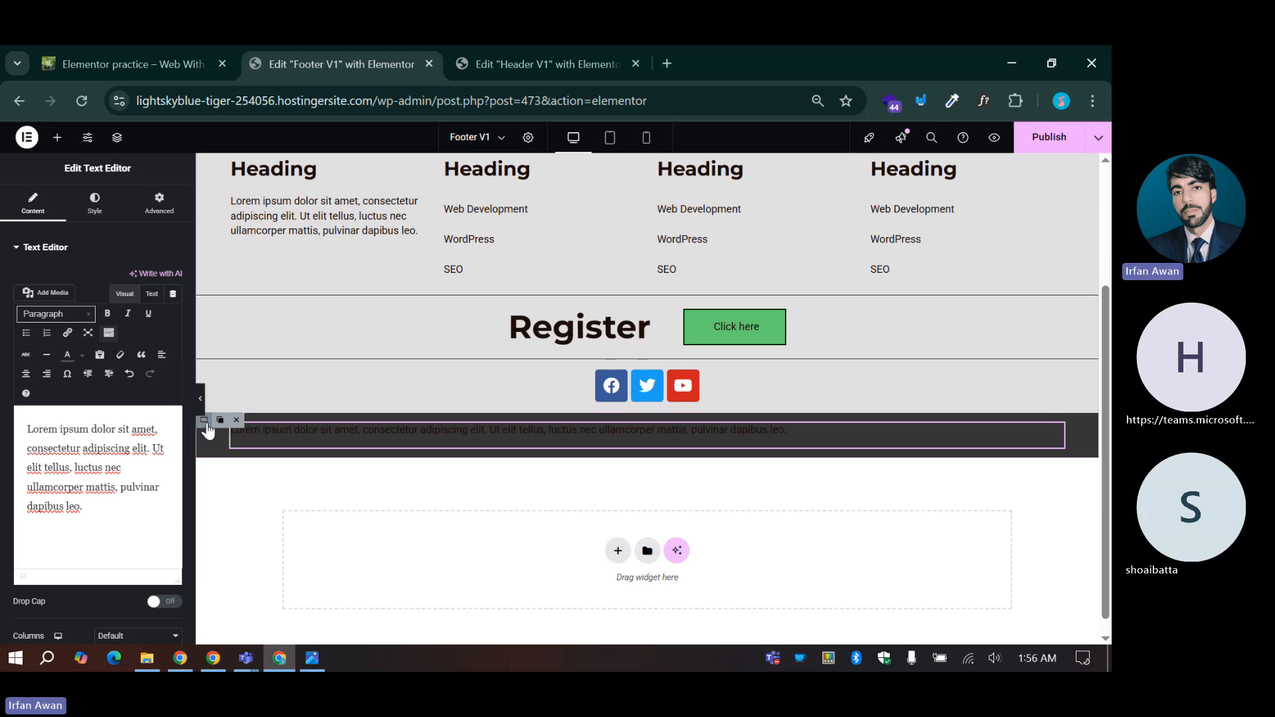
Step: Center the dark bottom container's contents with both Align Items and Justify Content
click(203, 419)
click(139, 536)
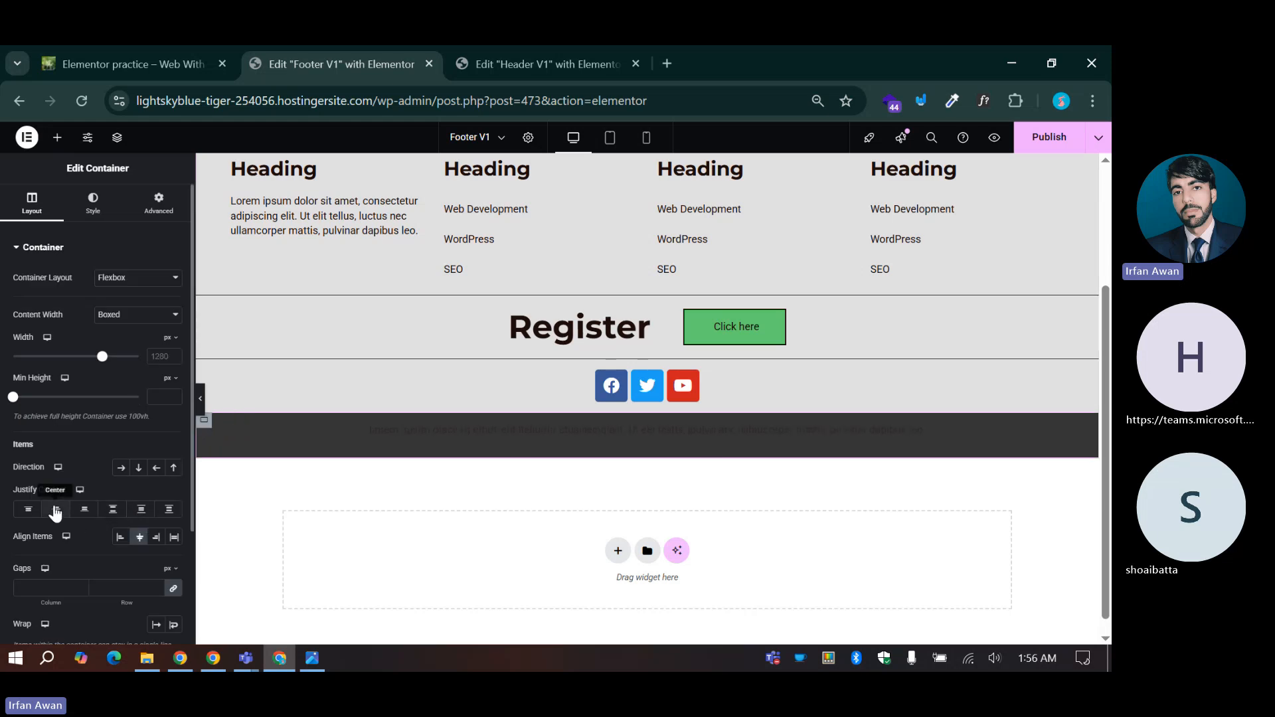
click(55, 509)
Step: Set the text color of the bottom bar's paragraph to the white global color
click(600, 436)
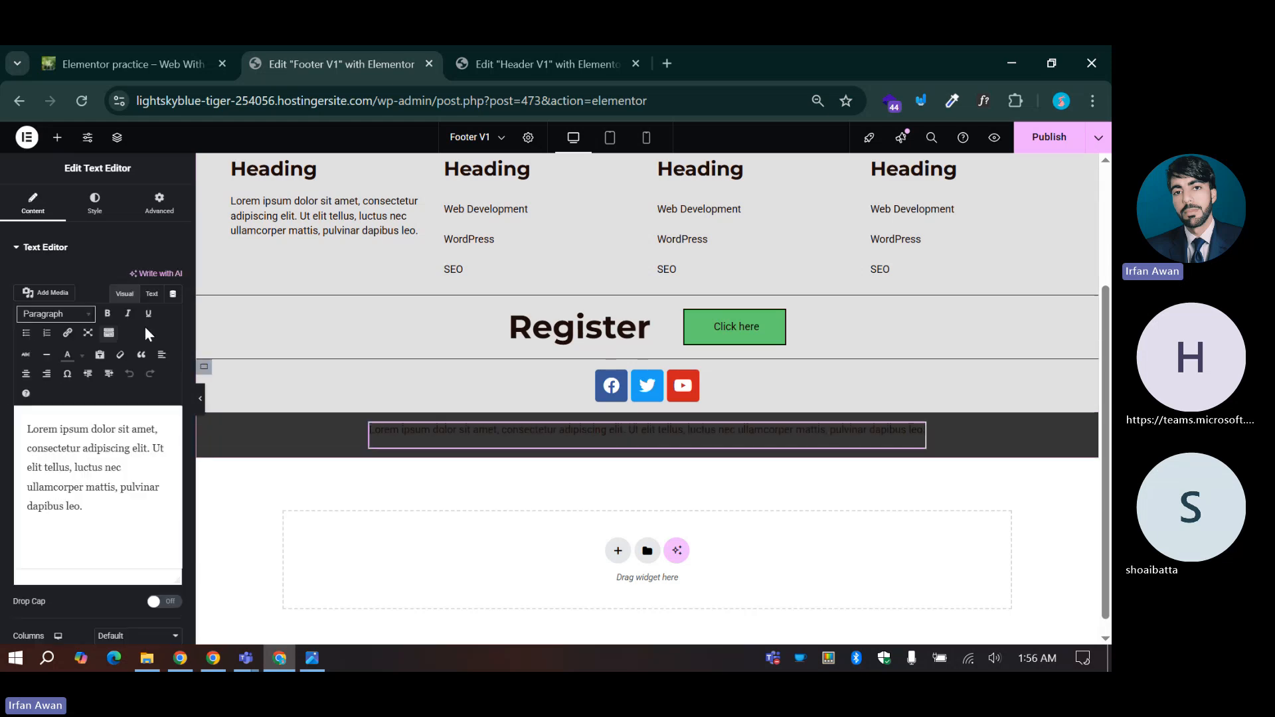
click(94, 201)
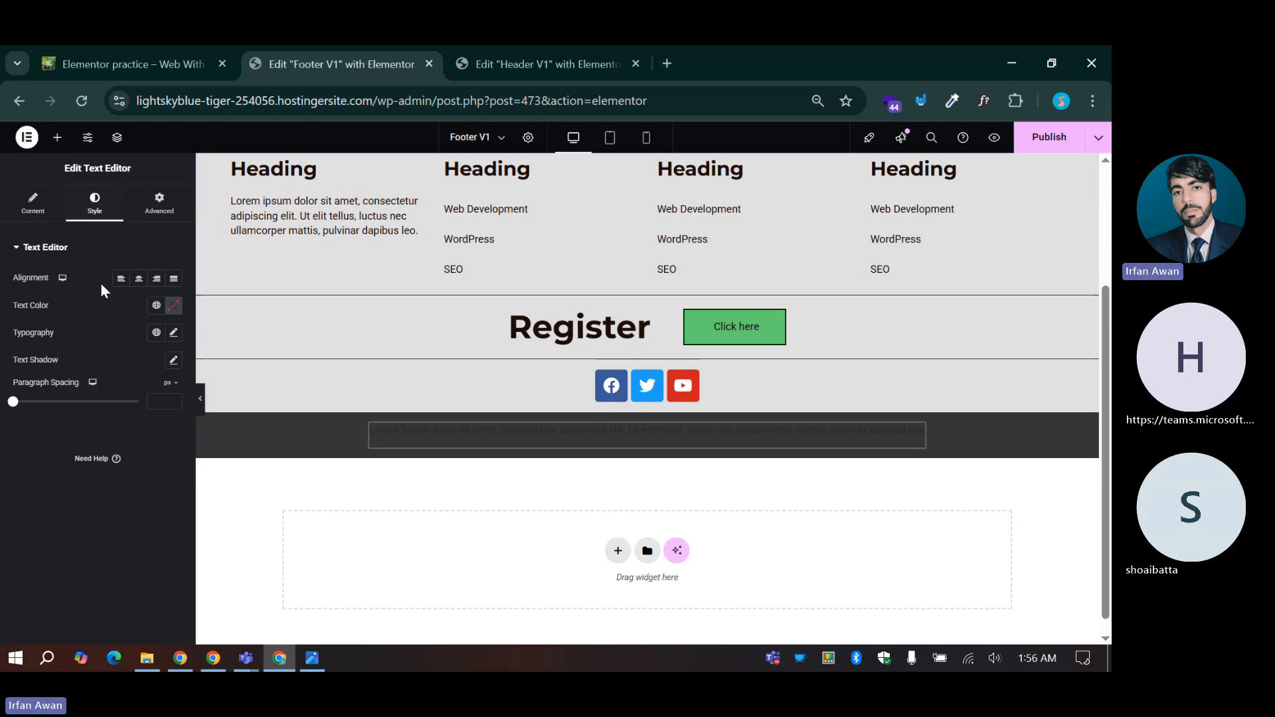
click(158, 307)
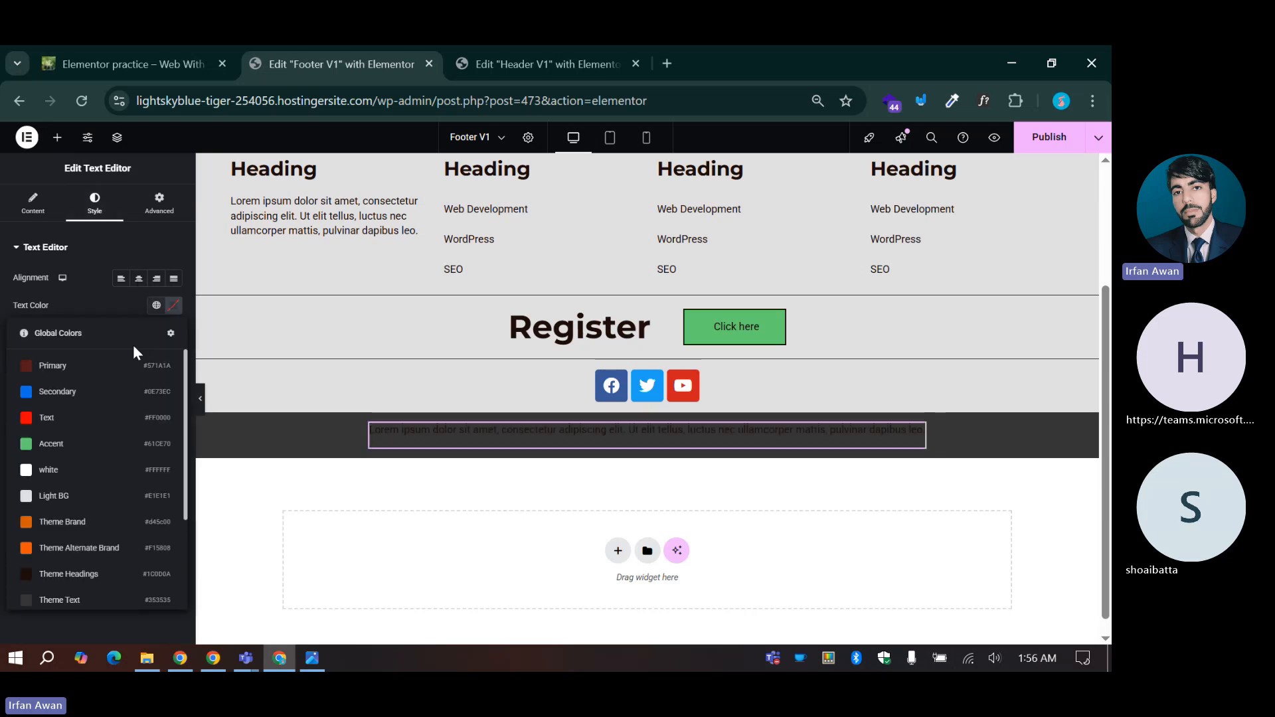
click(95, 479)
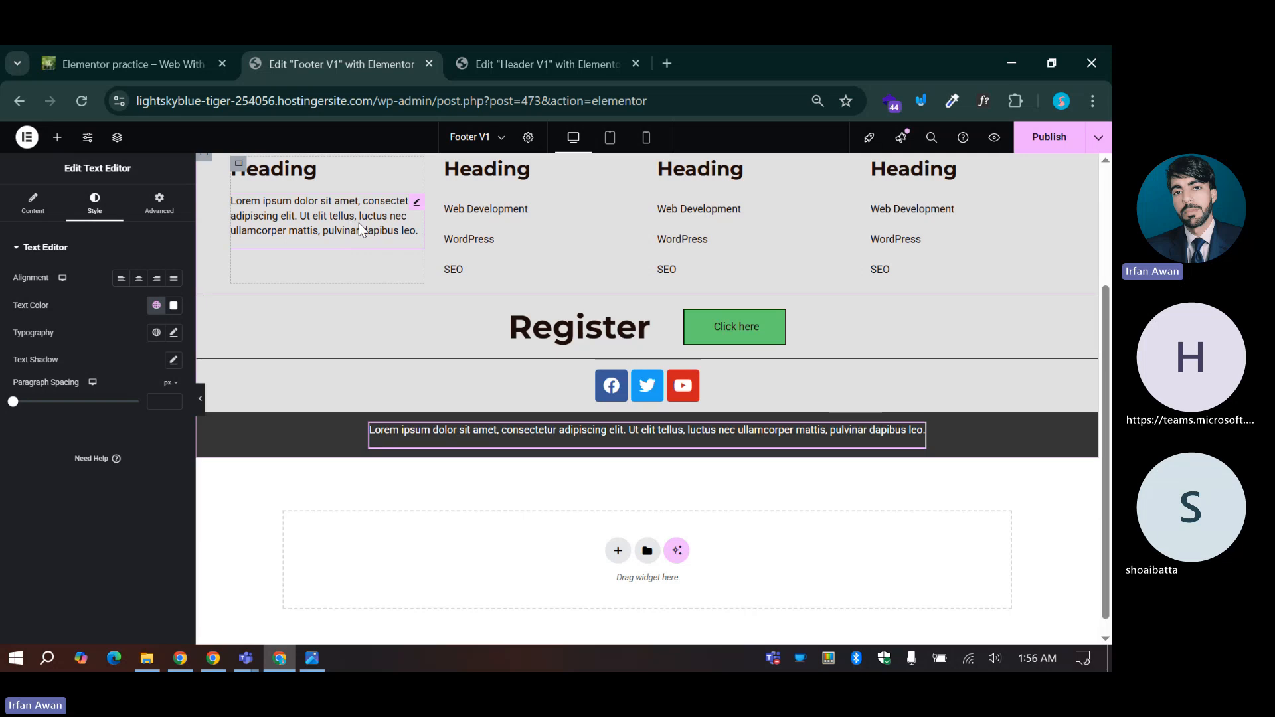
click(416, 202)
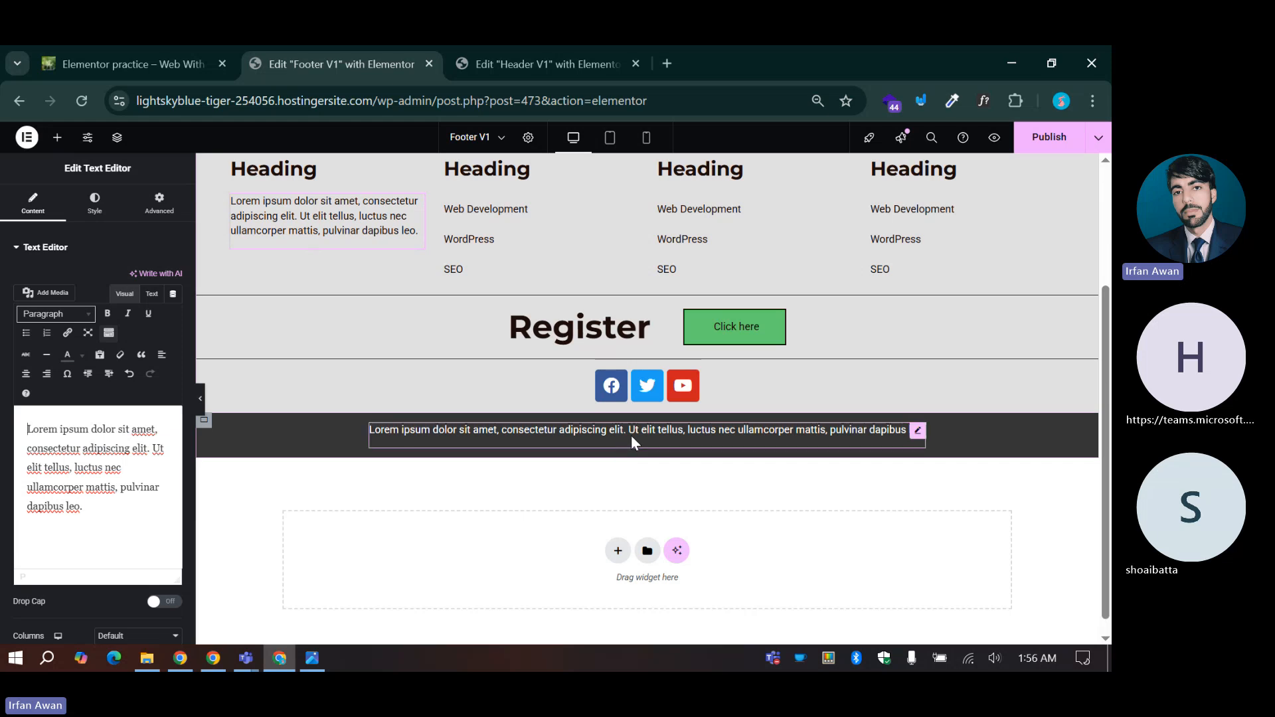
scroll(648, 433, up, 3)
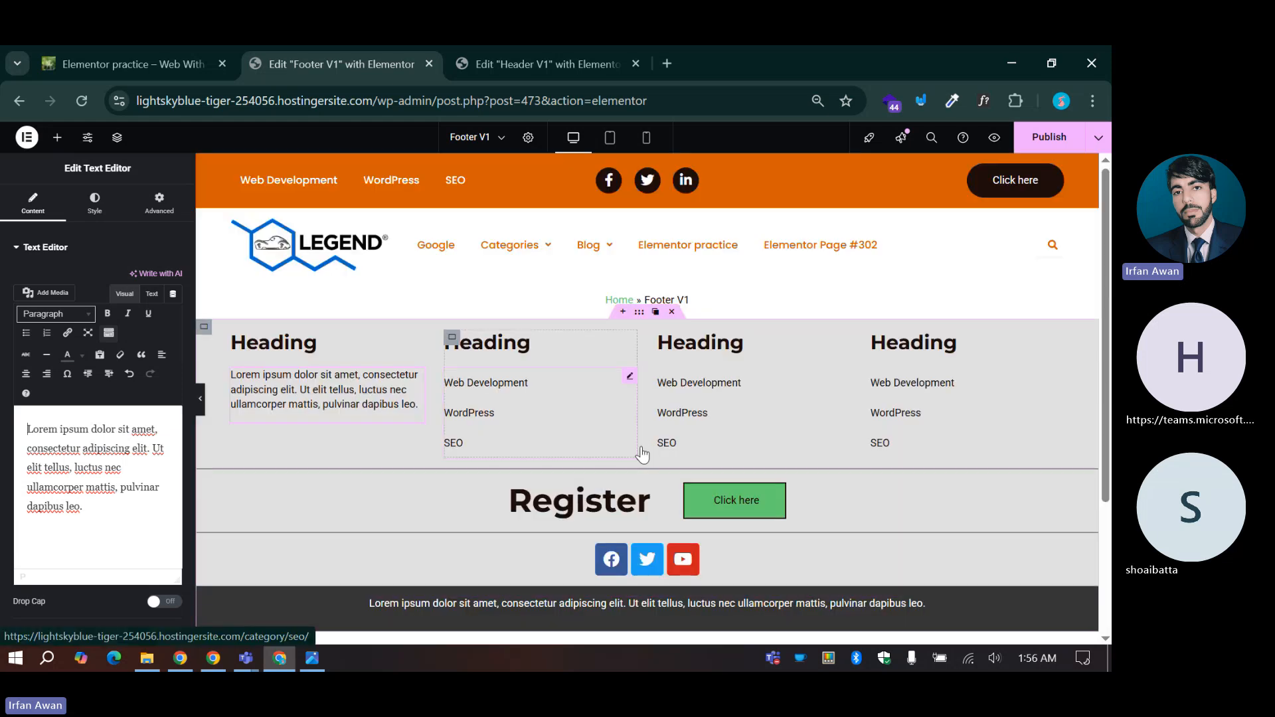
scroll(644, 451, down, 1)
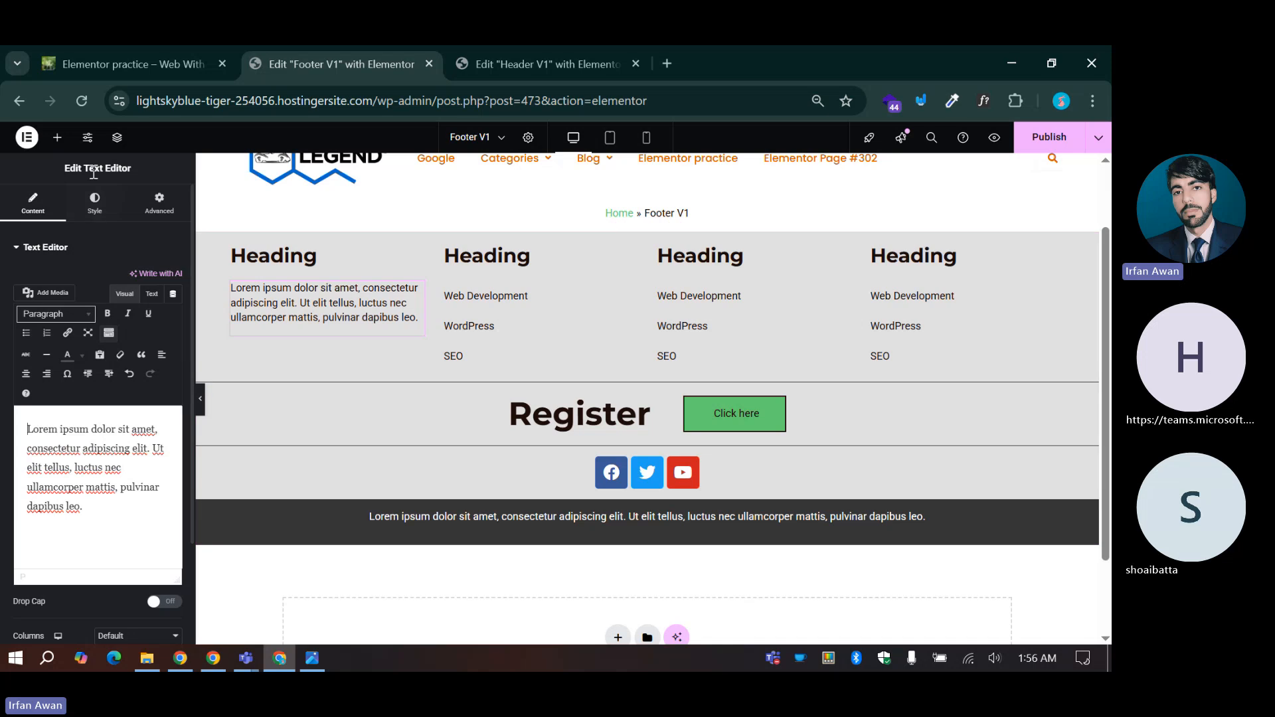
key(ctrl+a)
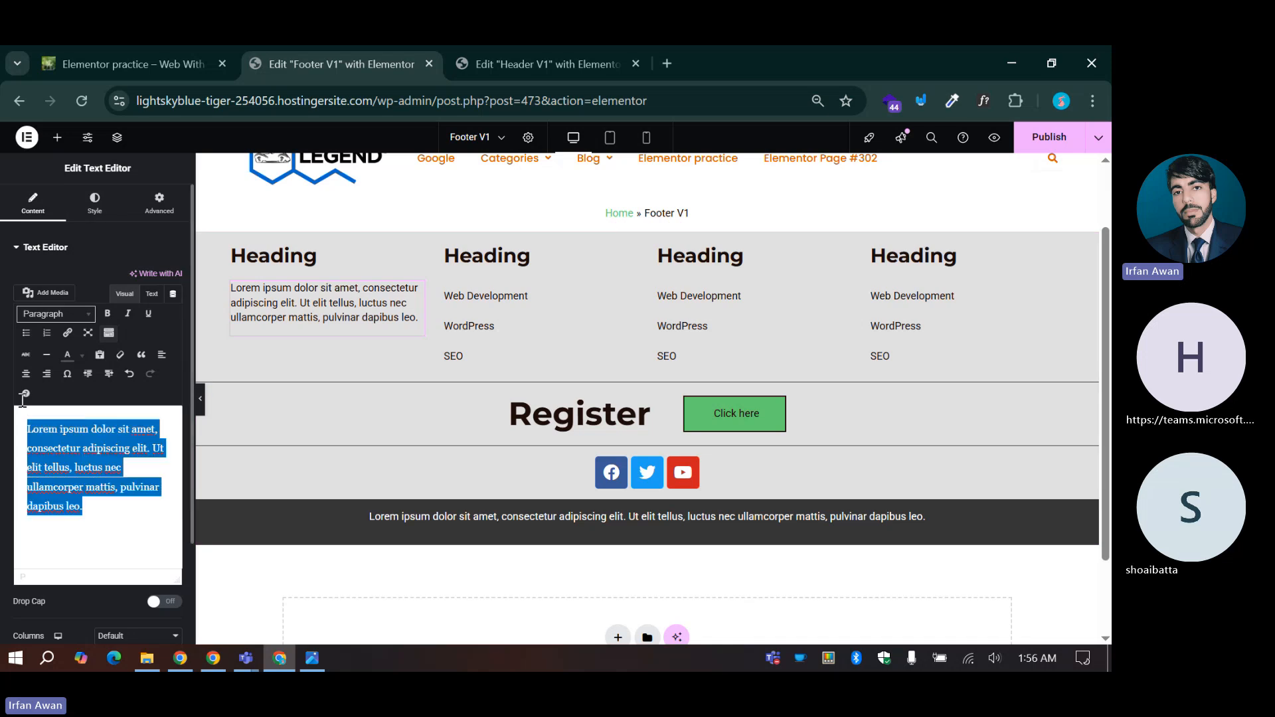
click(81, 456)
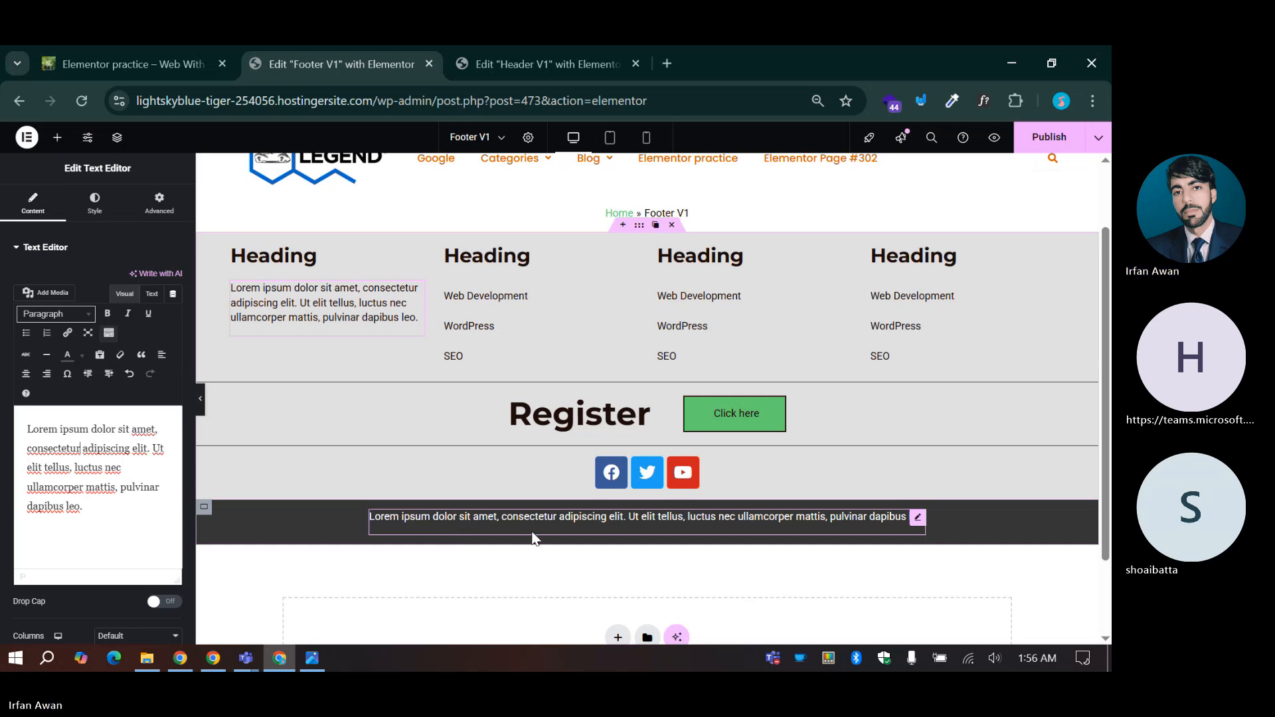
Step: Set only the top padding of the dark bottom container to 2 rem and compare the bar with the reference image
click(204, 508)
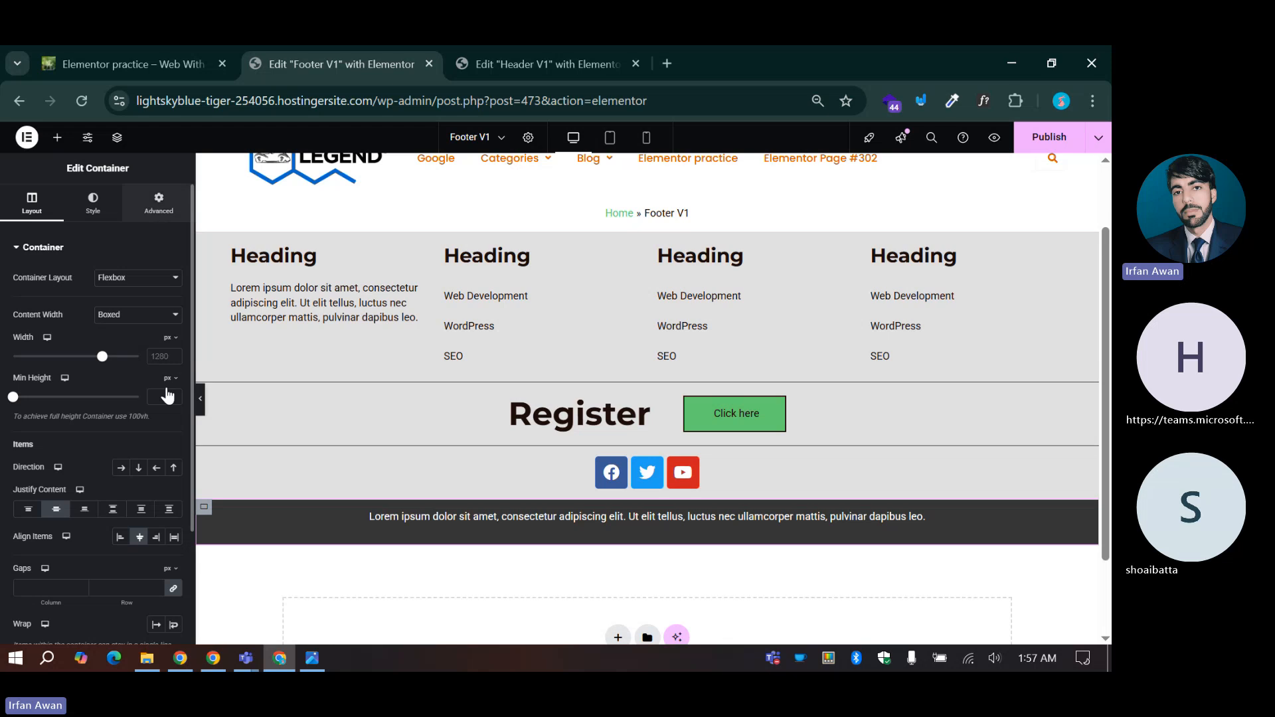
click(158, 203)
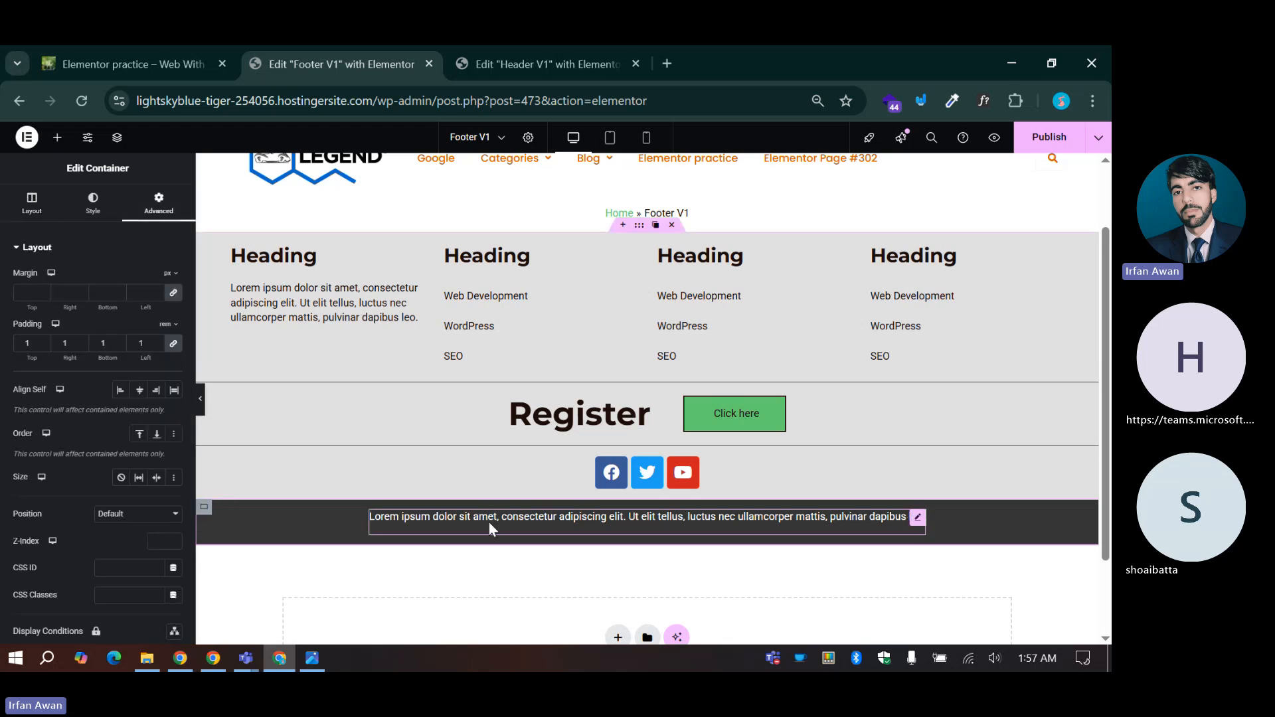
click(27, 343)
text(2)
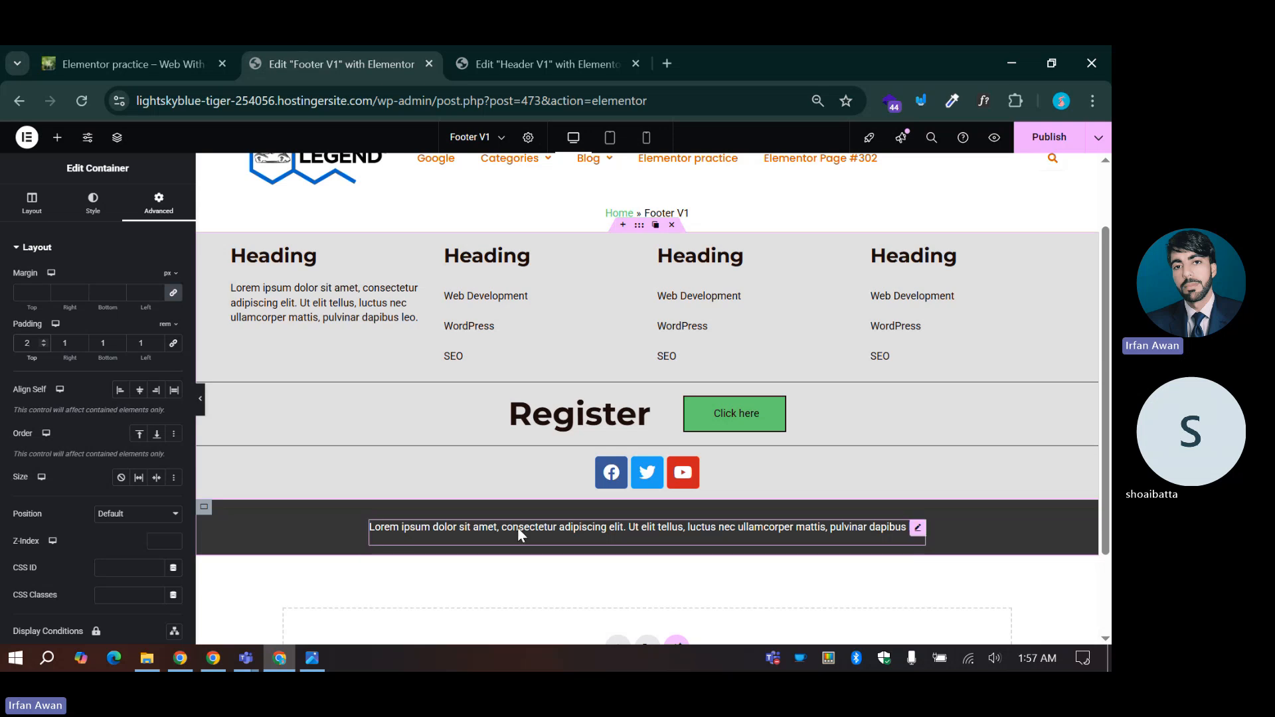
click(311, 659)
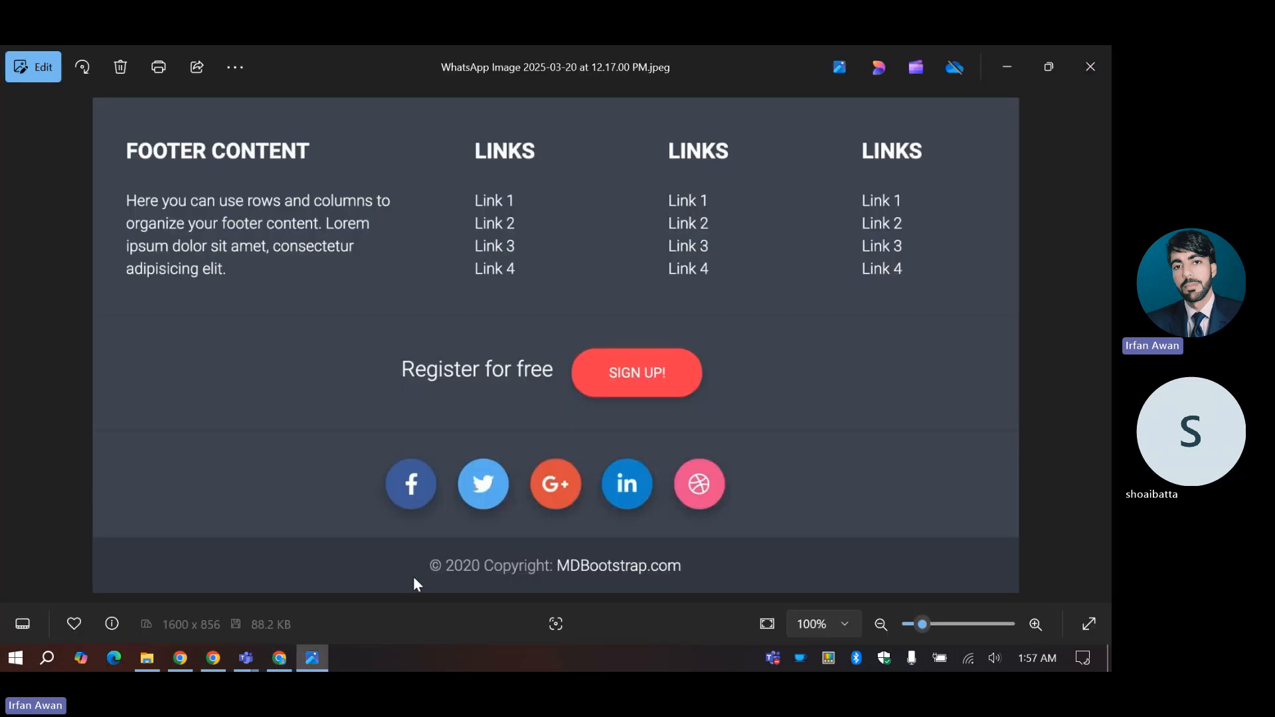
click(323, 658)
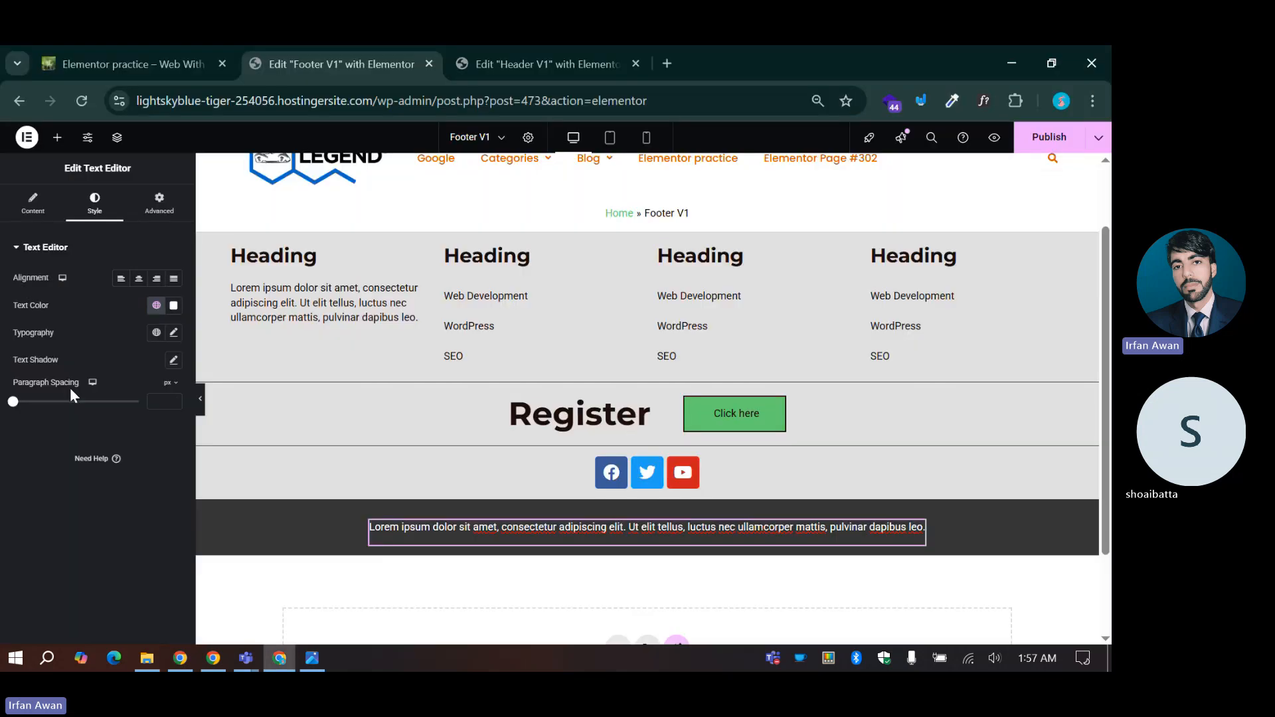
Step: Delete all of the bottom bar's placeholder text and undo the deletion
click(45, 207)
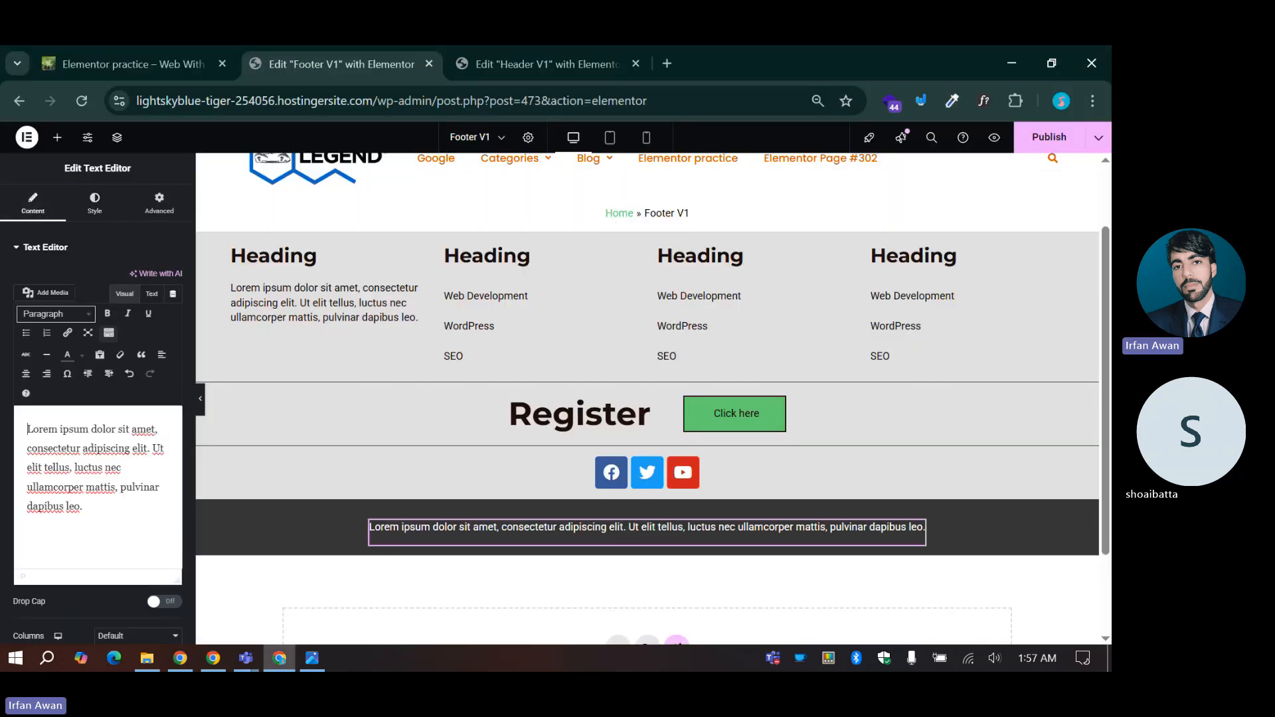
drag(113, 517, 3, 419)
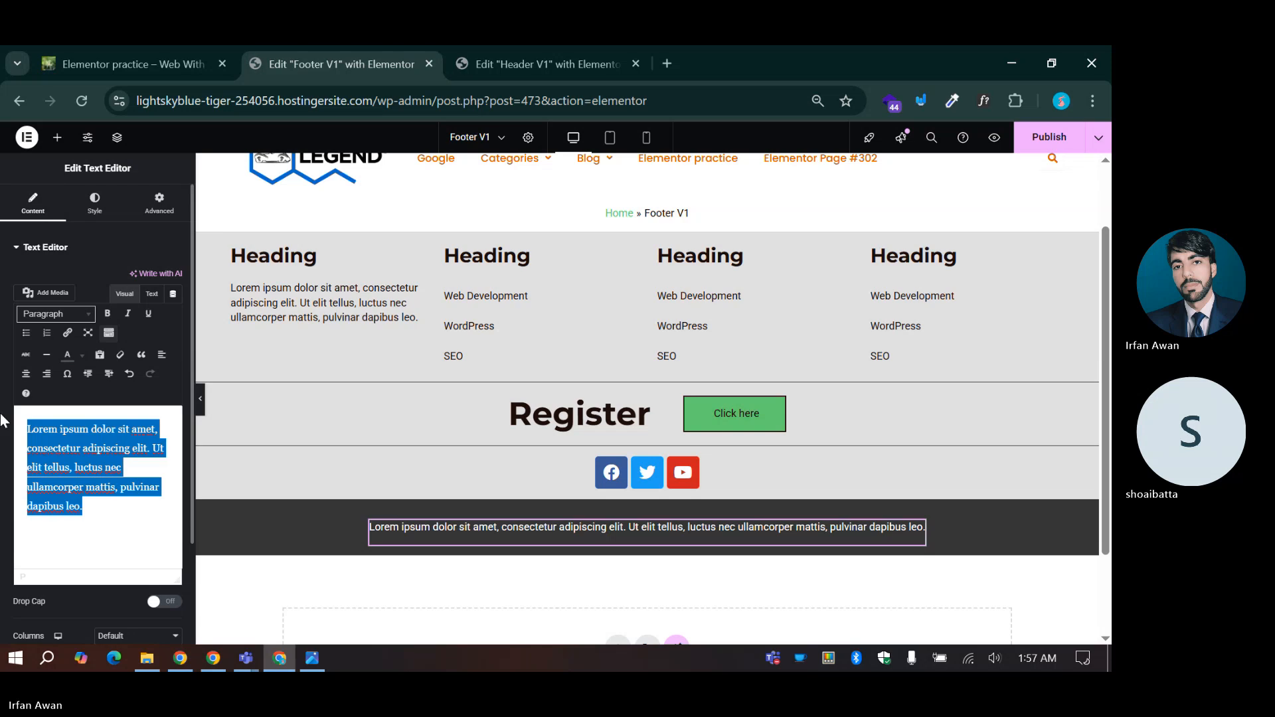
key(BackSpace)
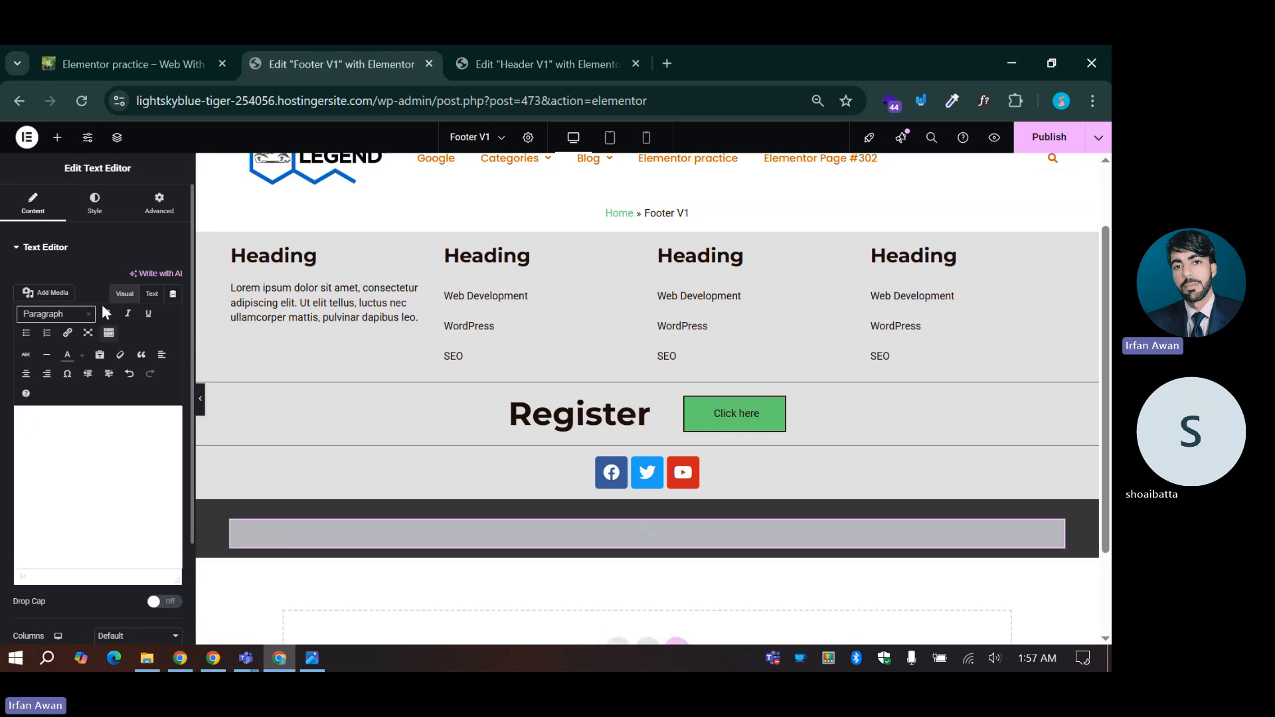
click(110, 333)
key(ctrl+z)
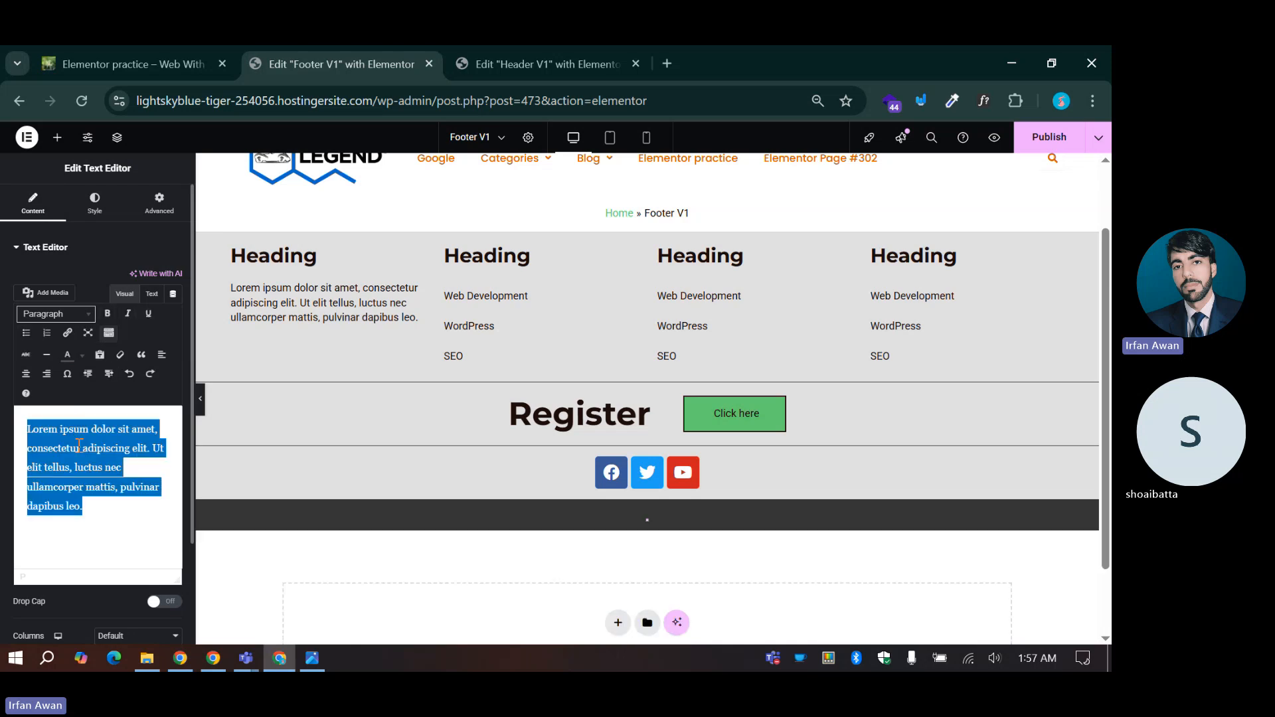
Step: Make the bottom bar's entire placeholder paragraph bold and italic
click(70, 431)
key(ctrl+a)
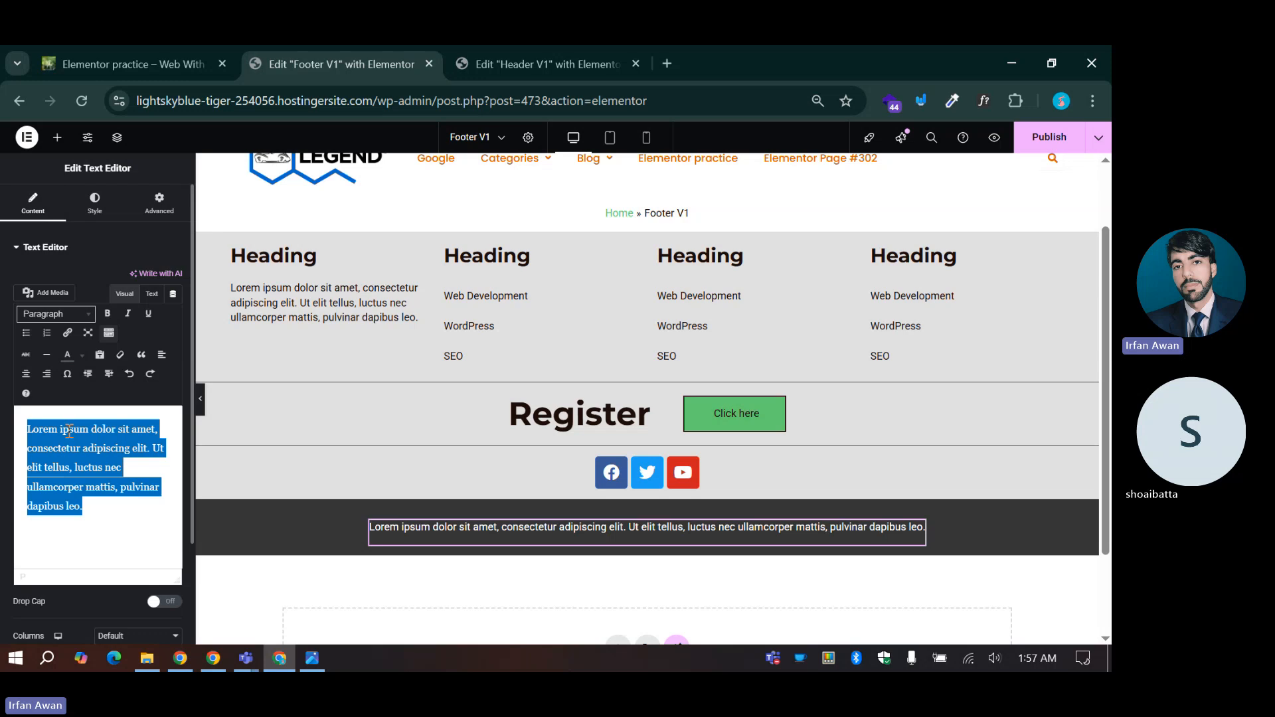
click(107, 315)
click(129, 318)
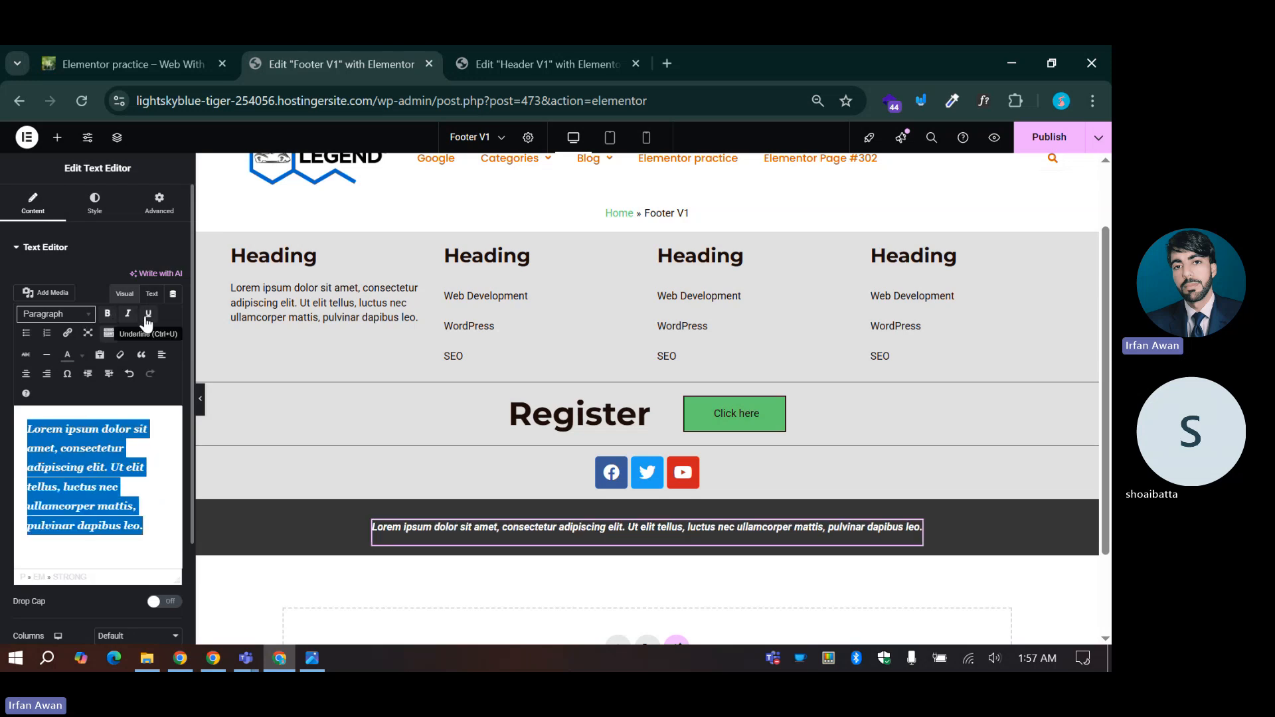
Step: Remove the italic and bold formatting from the bottom bar's paragraph
click(129, 318)
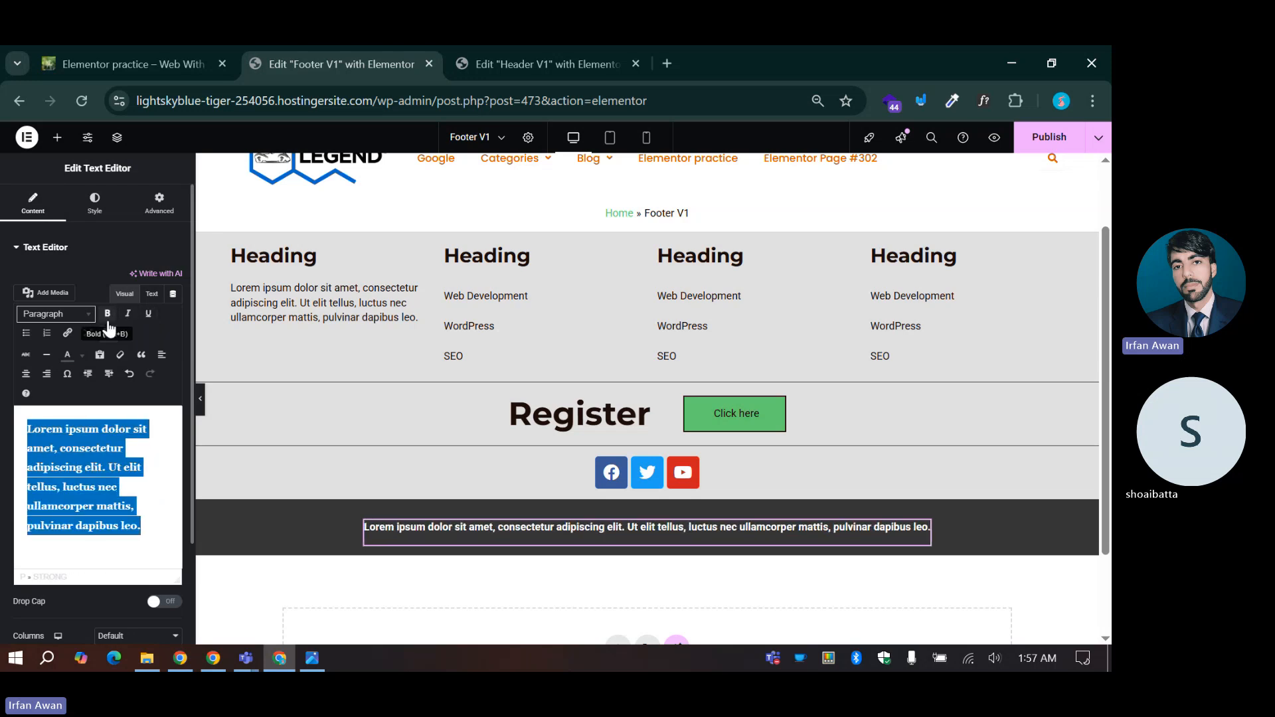
click(108, 317)
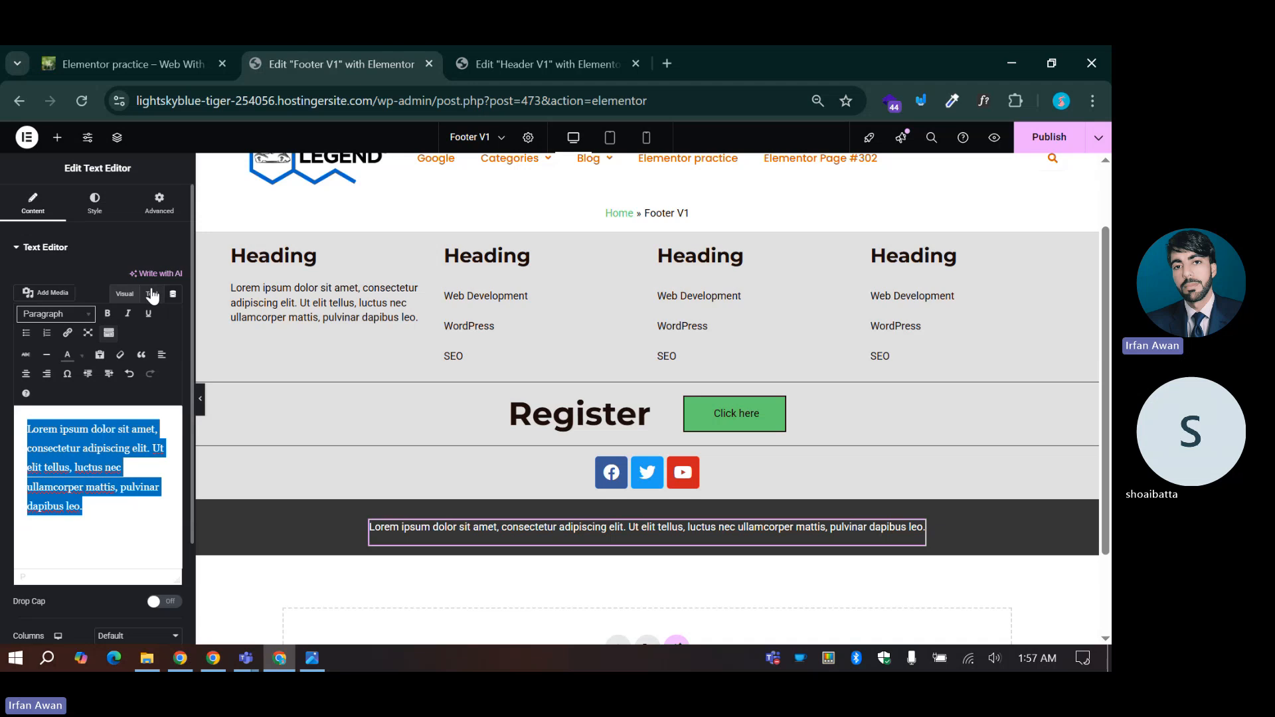
Step: Try the bottom bar's paragraph as a bulleted list and a numbered list, and turn it back into a plain paragraph
click(27, 336)
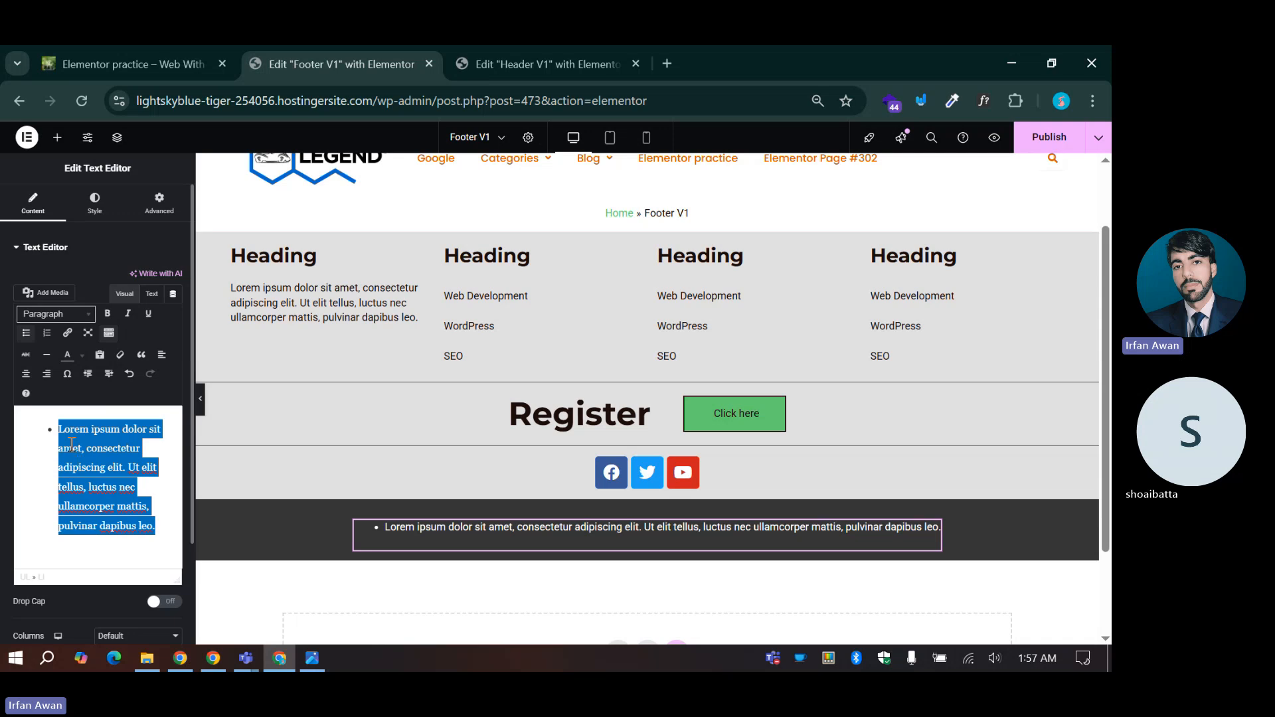
click(46, 338)
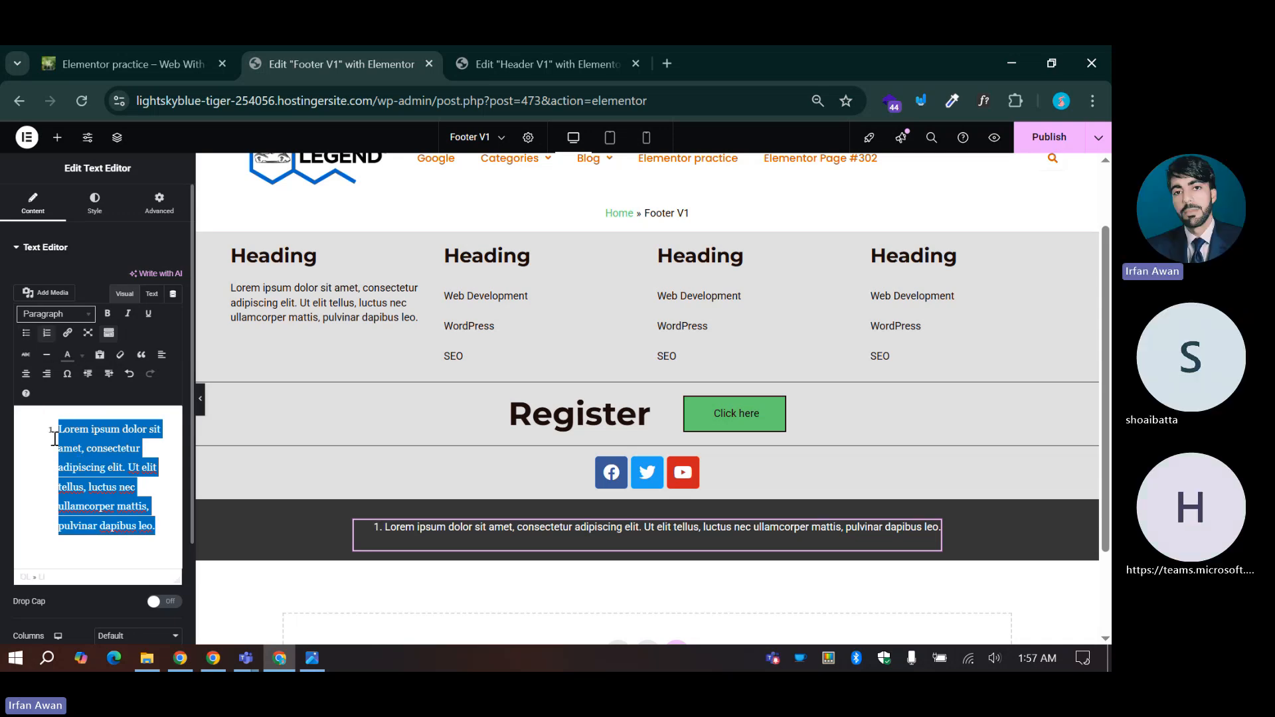
click(46, 334)
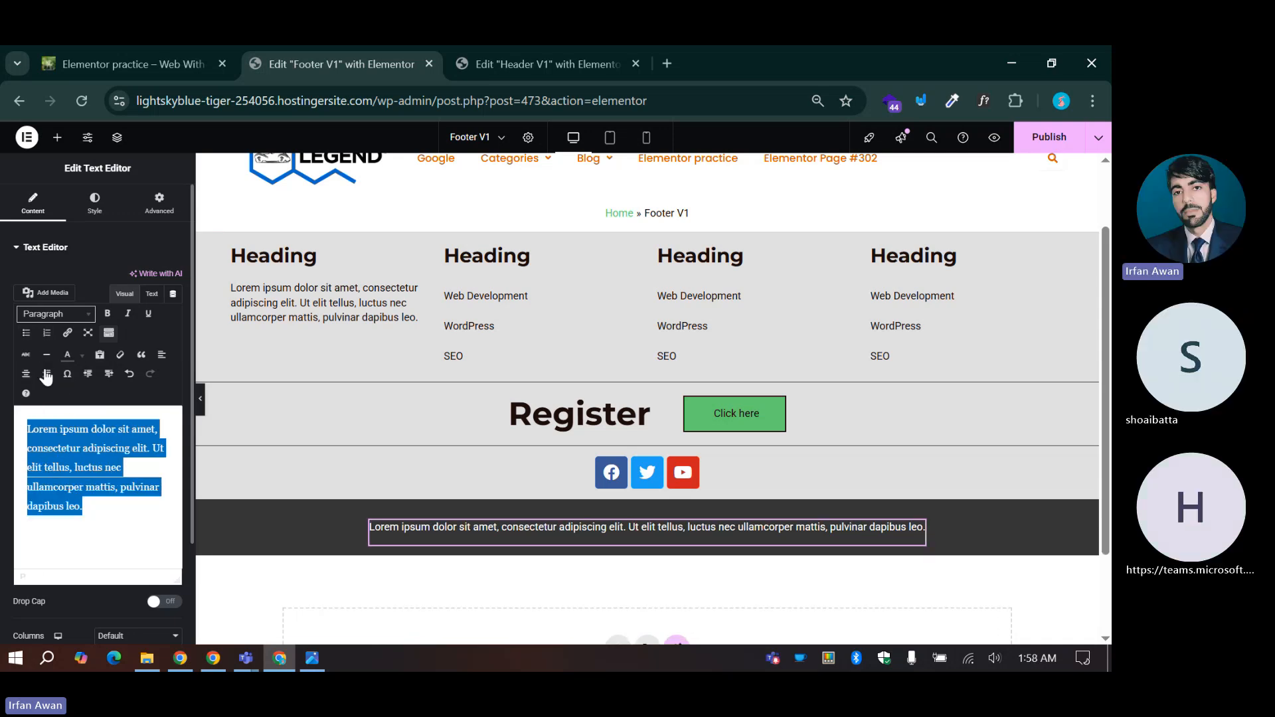
click(110, 438)
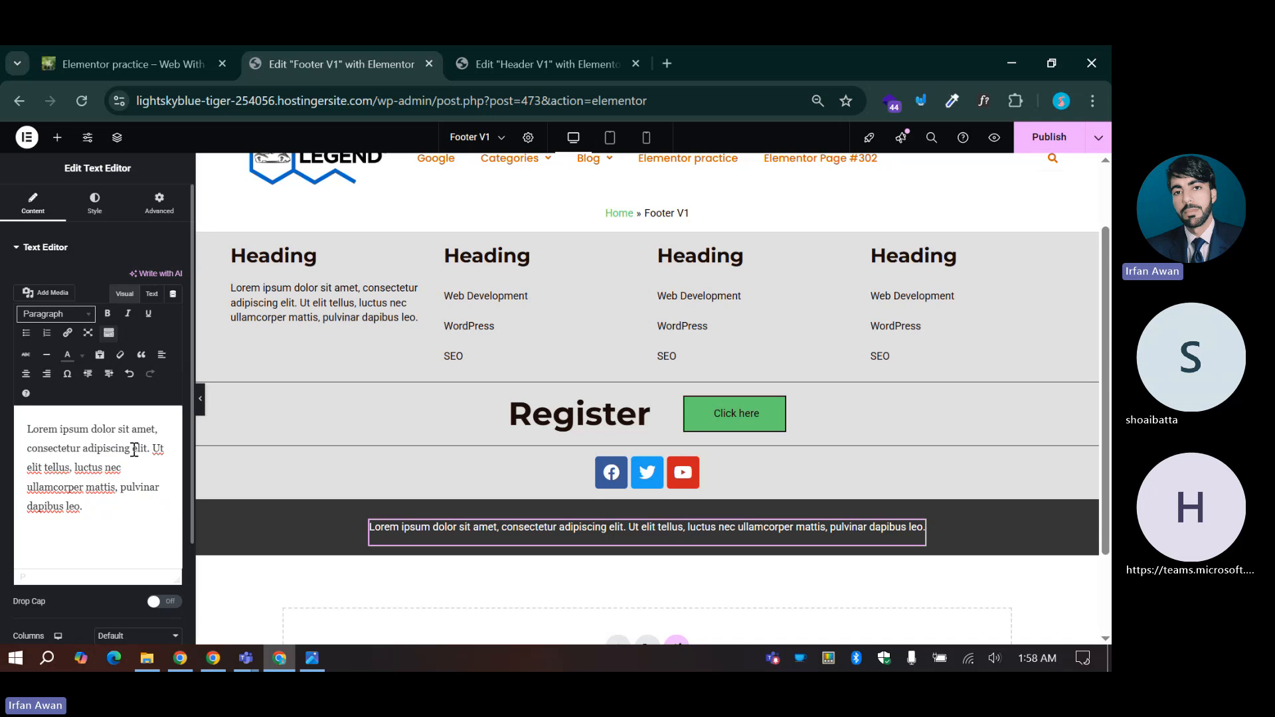
double_click(86, 448)
click(67, 333)
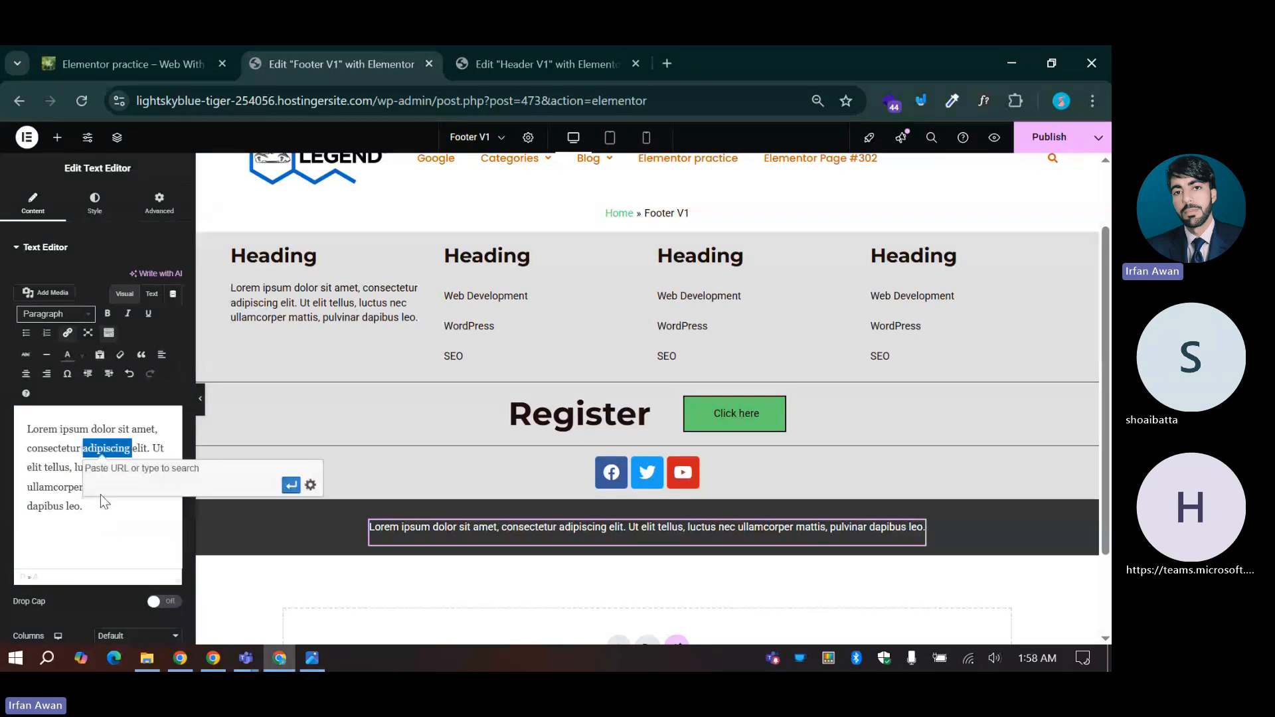
click(41, 471)
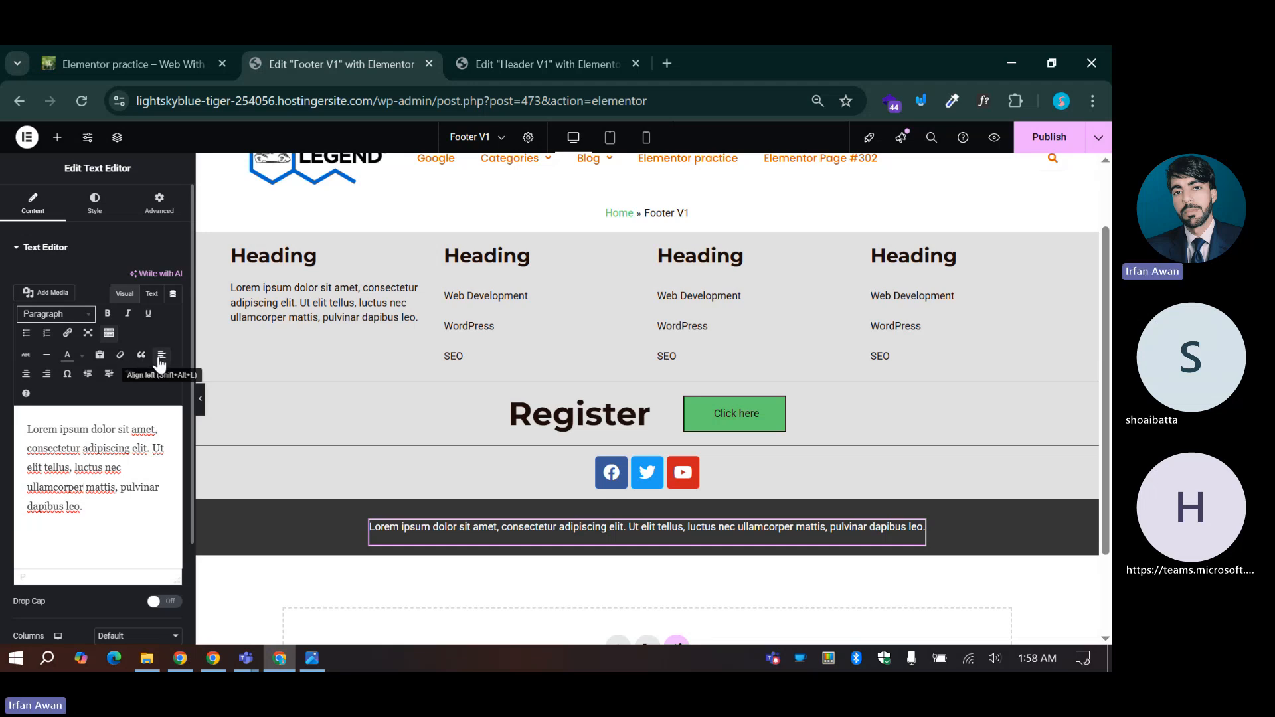
Step: Open the site's WordPress Menus screen from the Elementor practice page and return to the Footer V1 text editor without inserting a special character
click(67, 376)
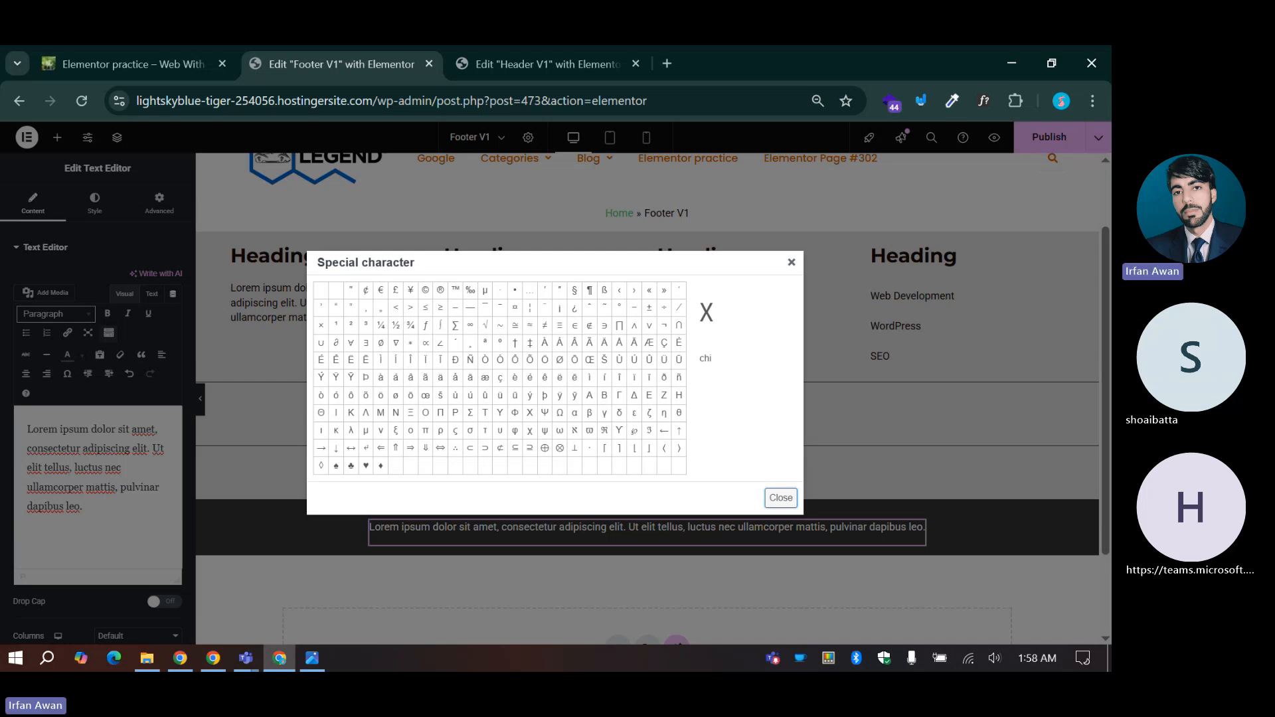
click(90, 47)
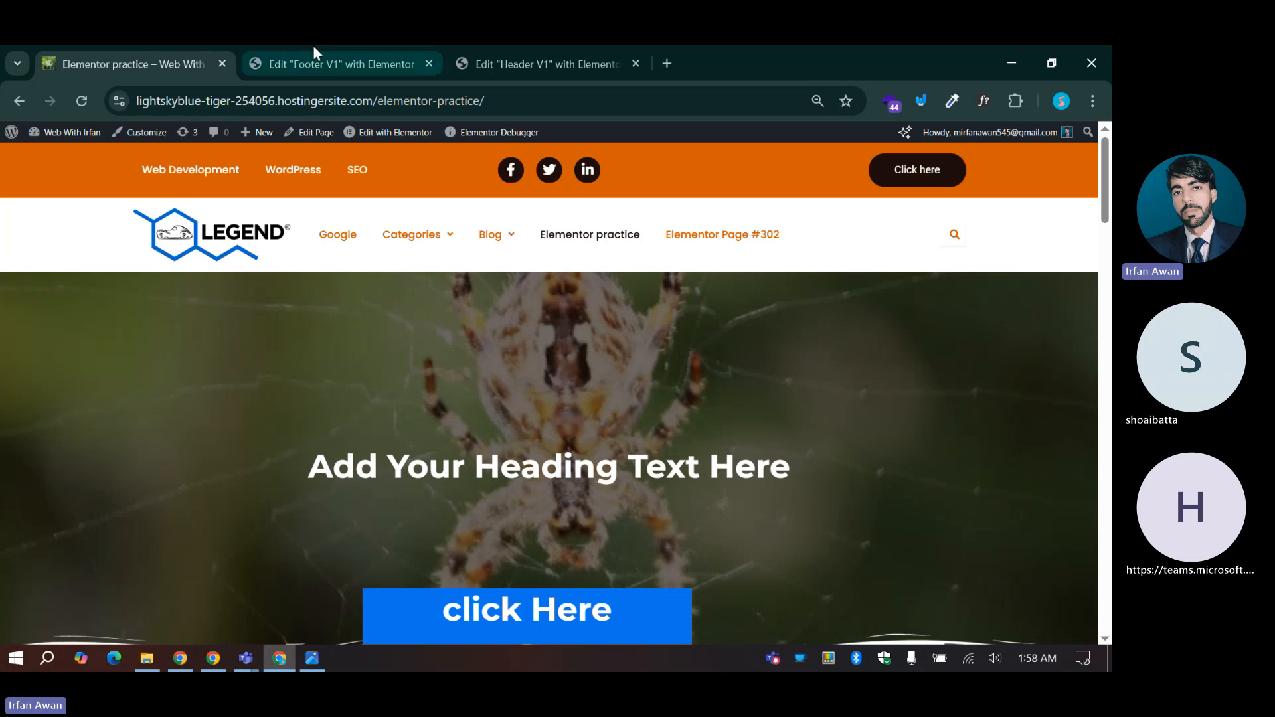
mouse_move(311, 49)
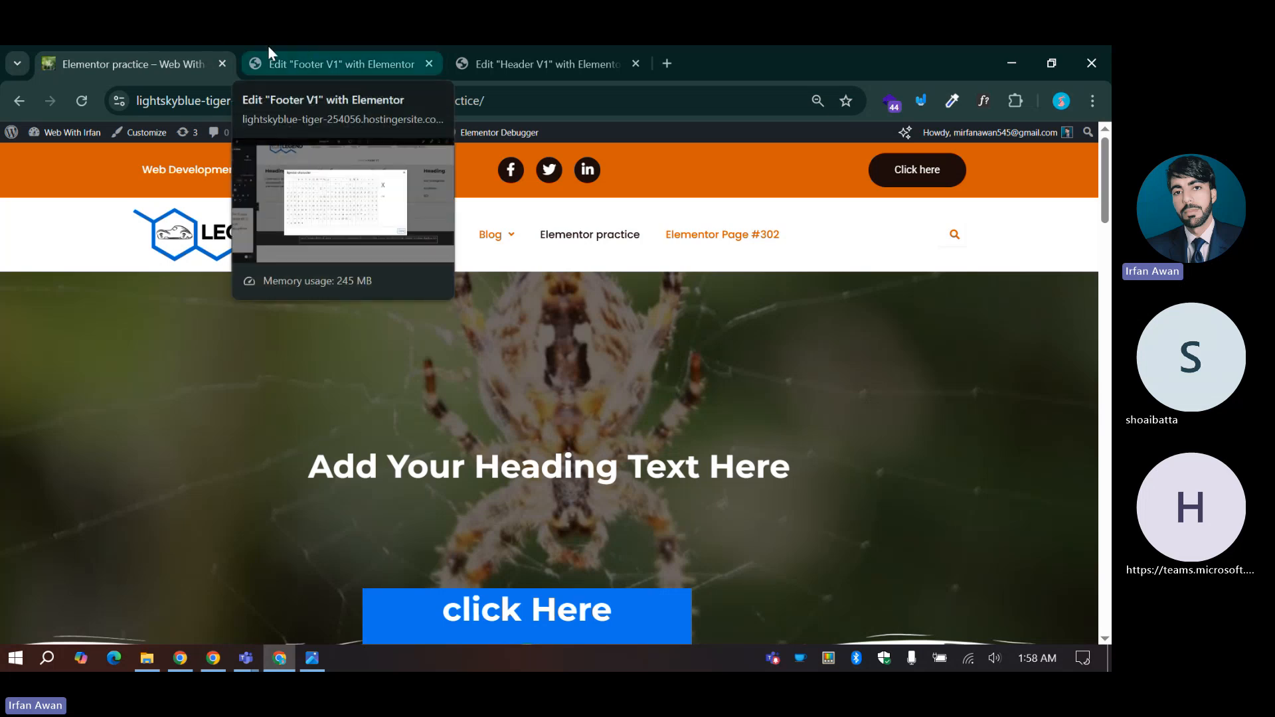
mouse_move(66, 133)
click(63, 194)
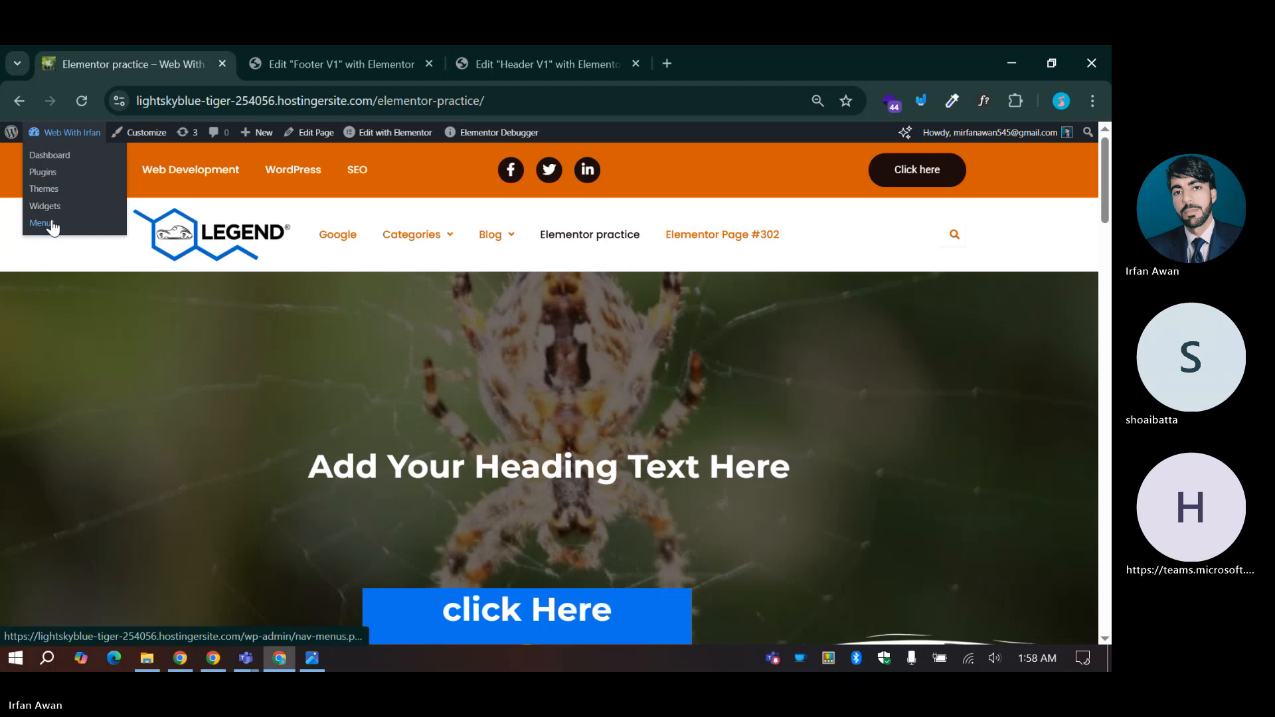
click(336, 61)
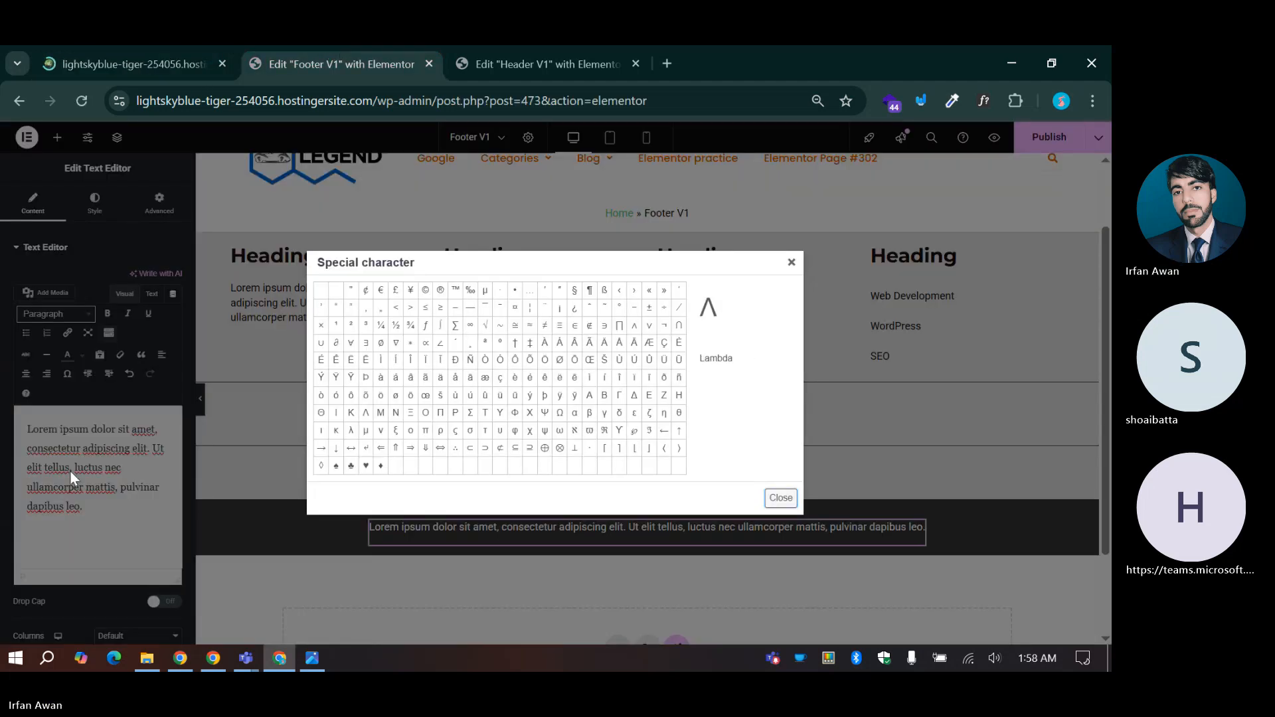
key(Escape)
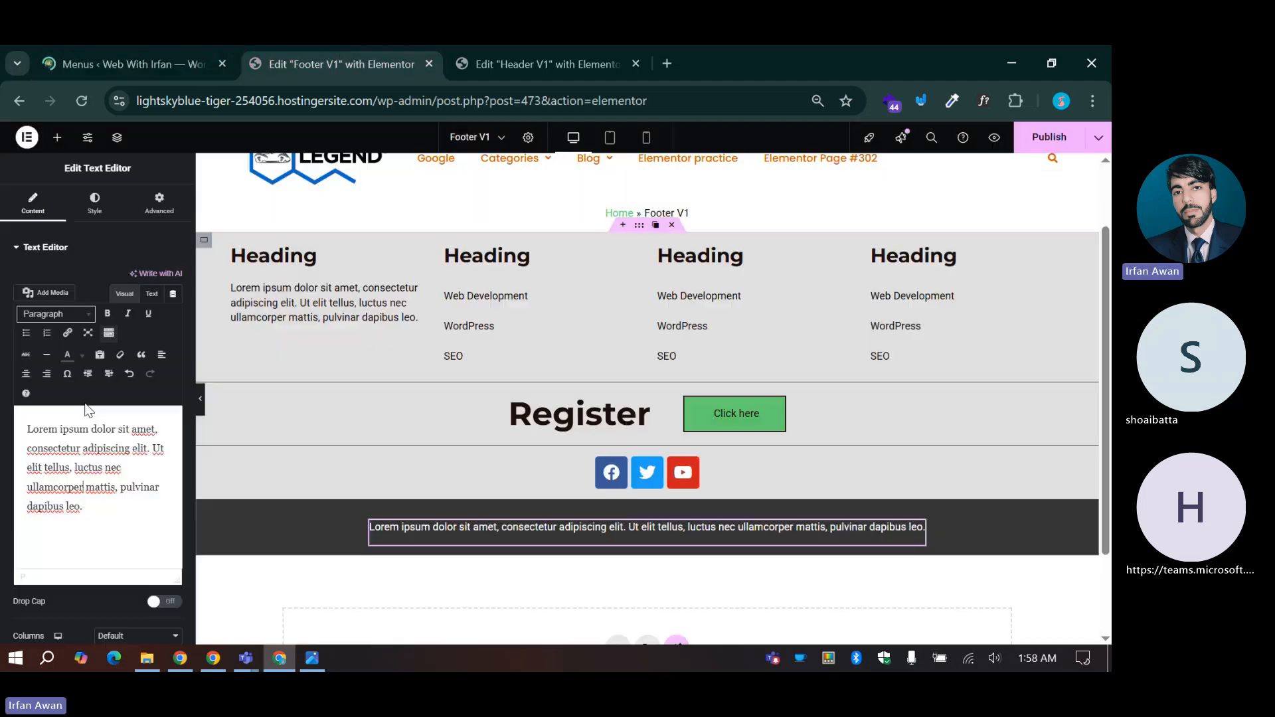
Step: Insert a © special character into the bottom bar's placeholder text
click(67, 373)
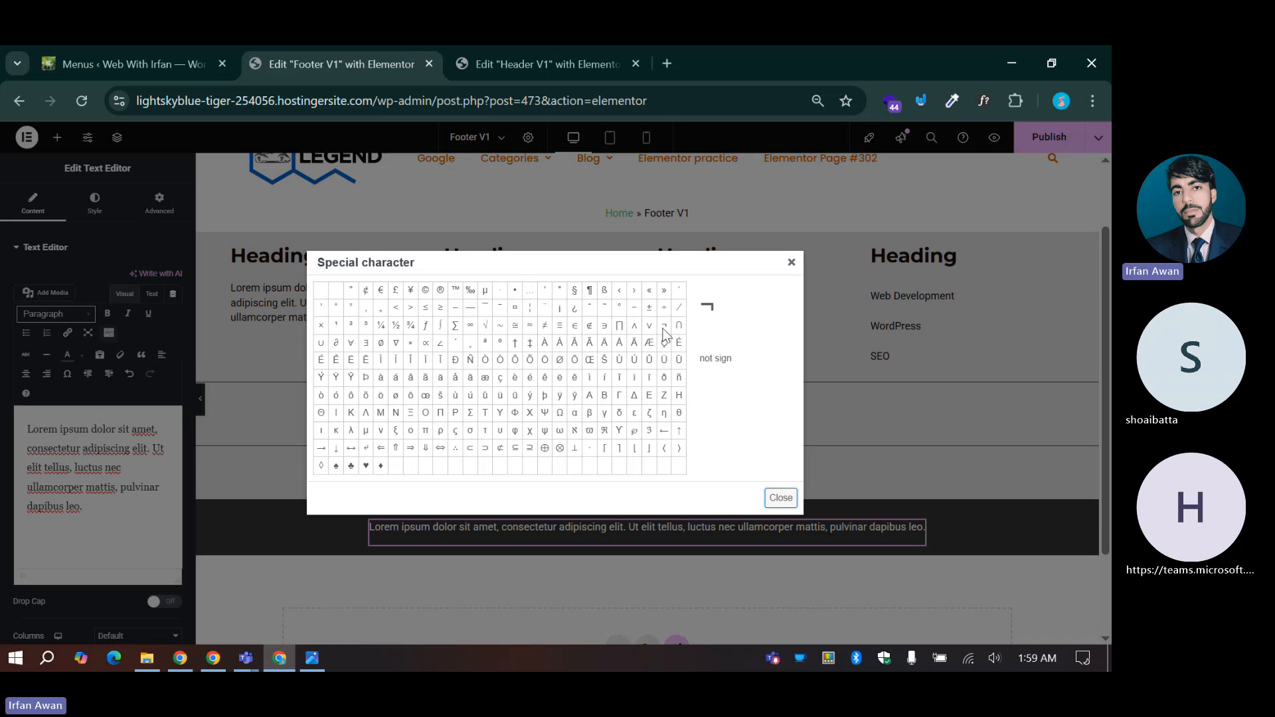
click(425, 290)
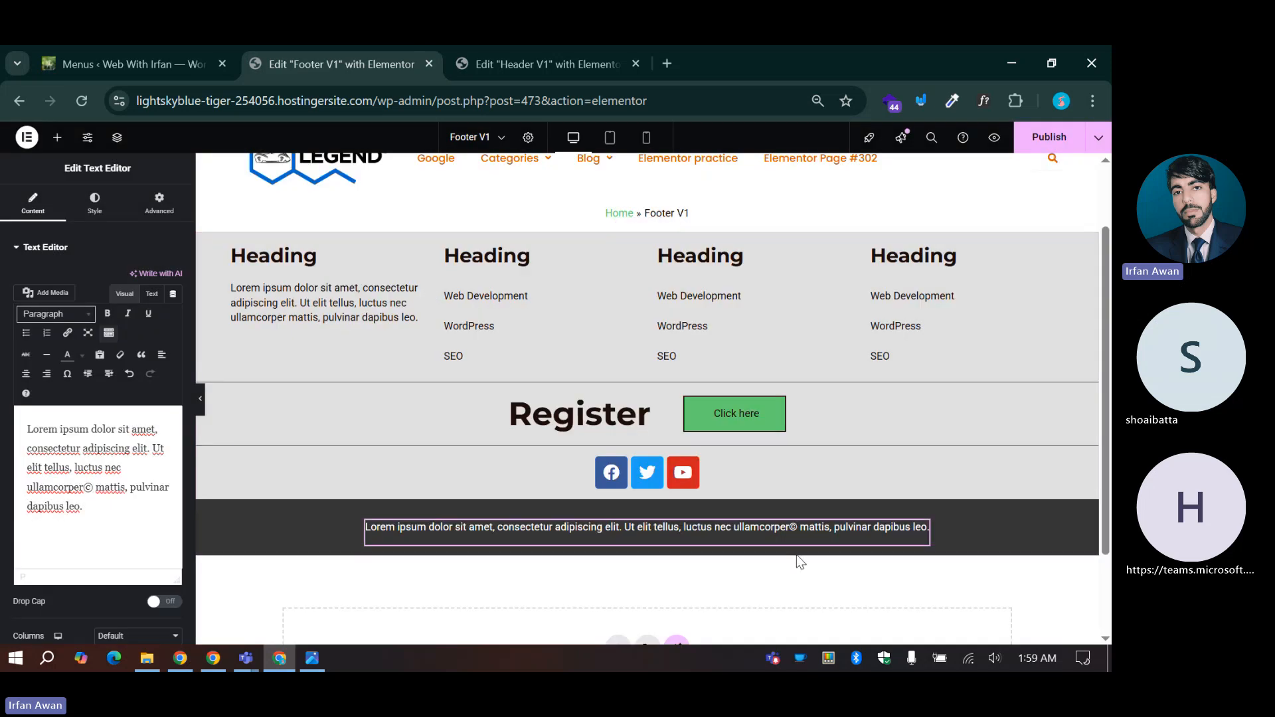
Step: Delete the bottom bar's whole placeholder paragraph and insert a © special character in its place
drag(90, 508, 3, 424)
key(BackSpace)
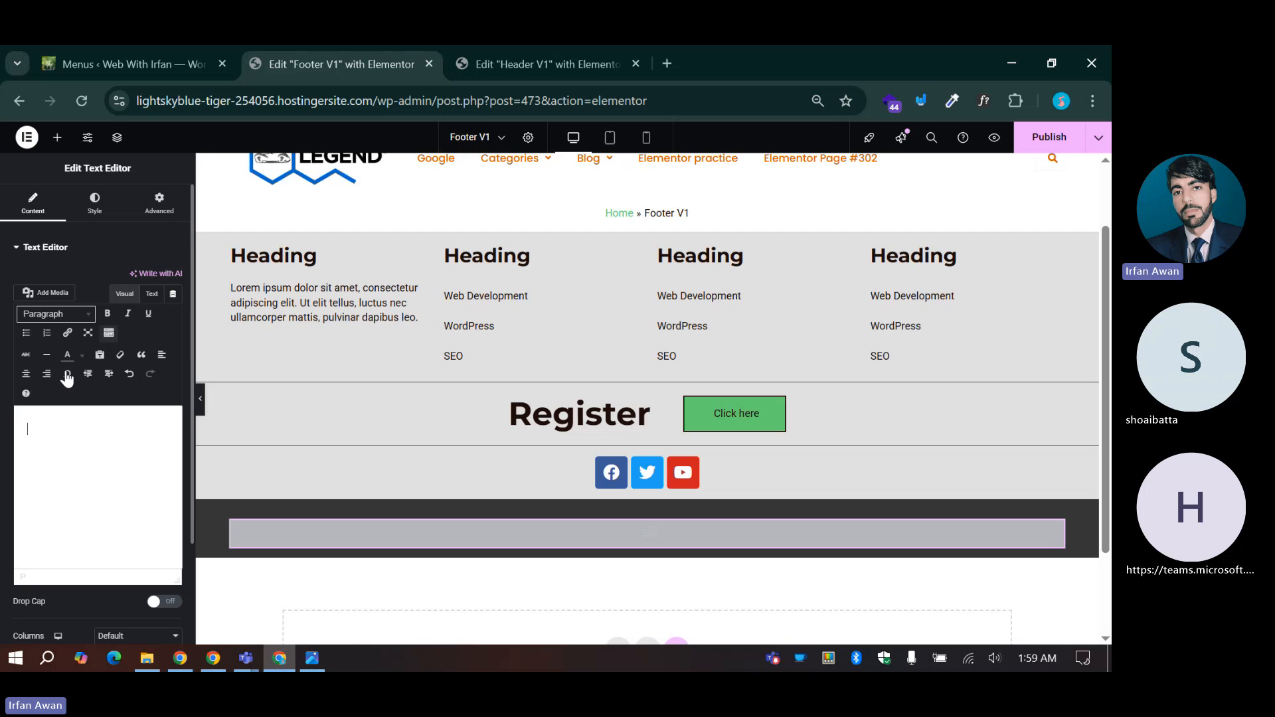
click(67, 373)
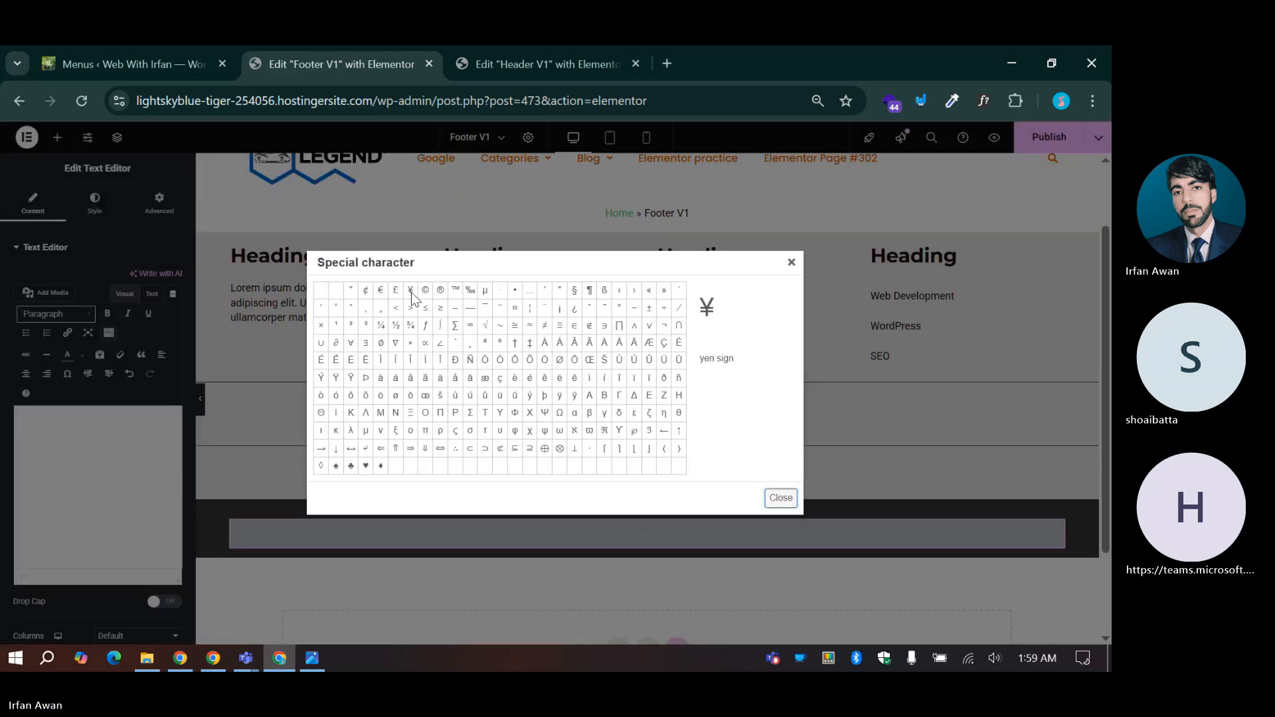
click(440, 290)
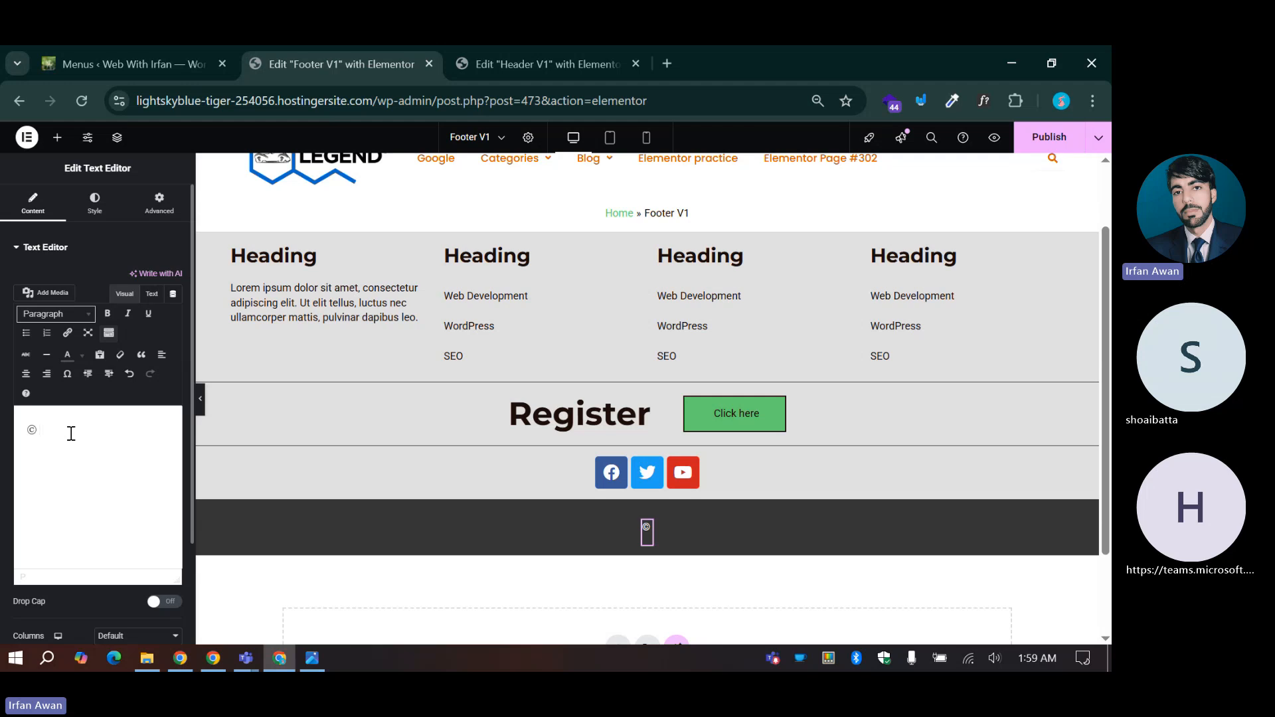
Step: Complete the copyright line so it reads "© 2025 Website Name. All Rights Reserved."
text(Website Name)
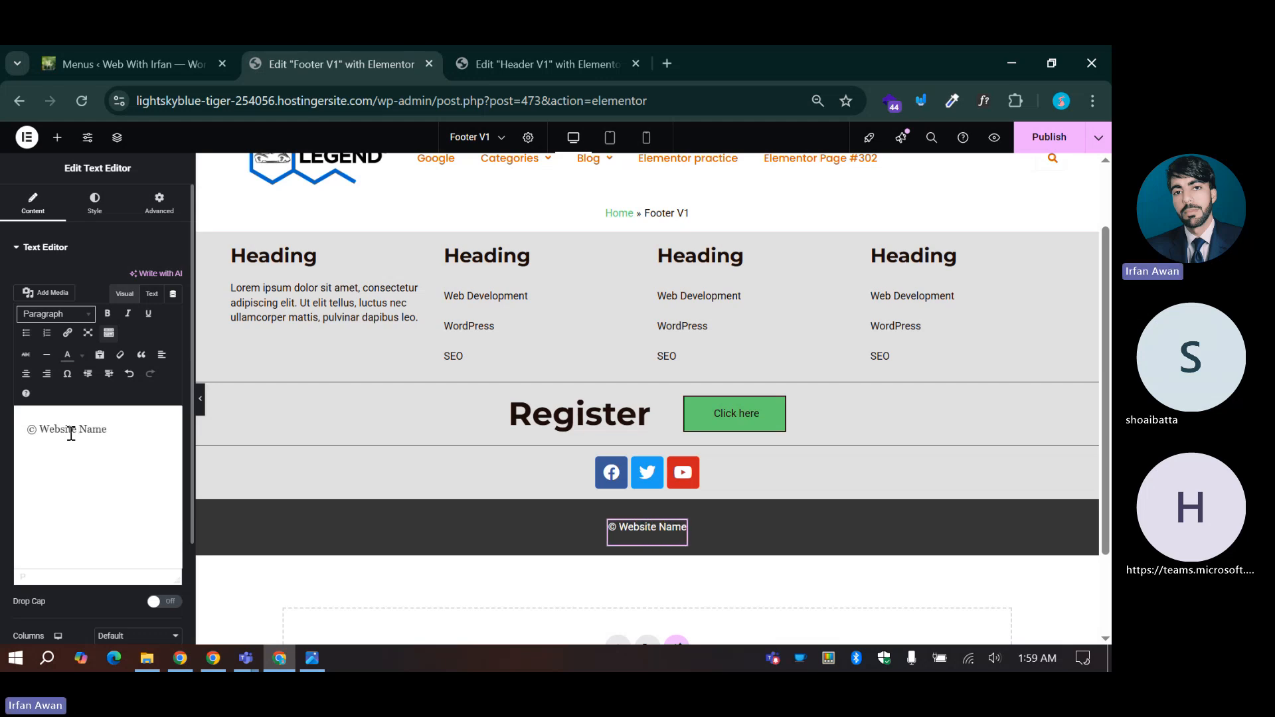
click(40, 429)
text(2025)
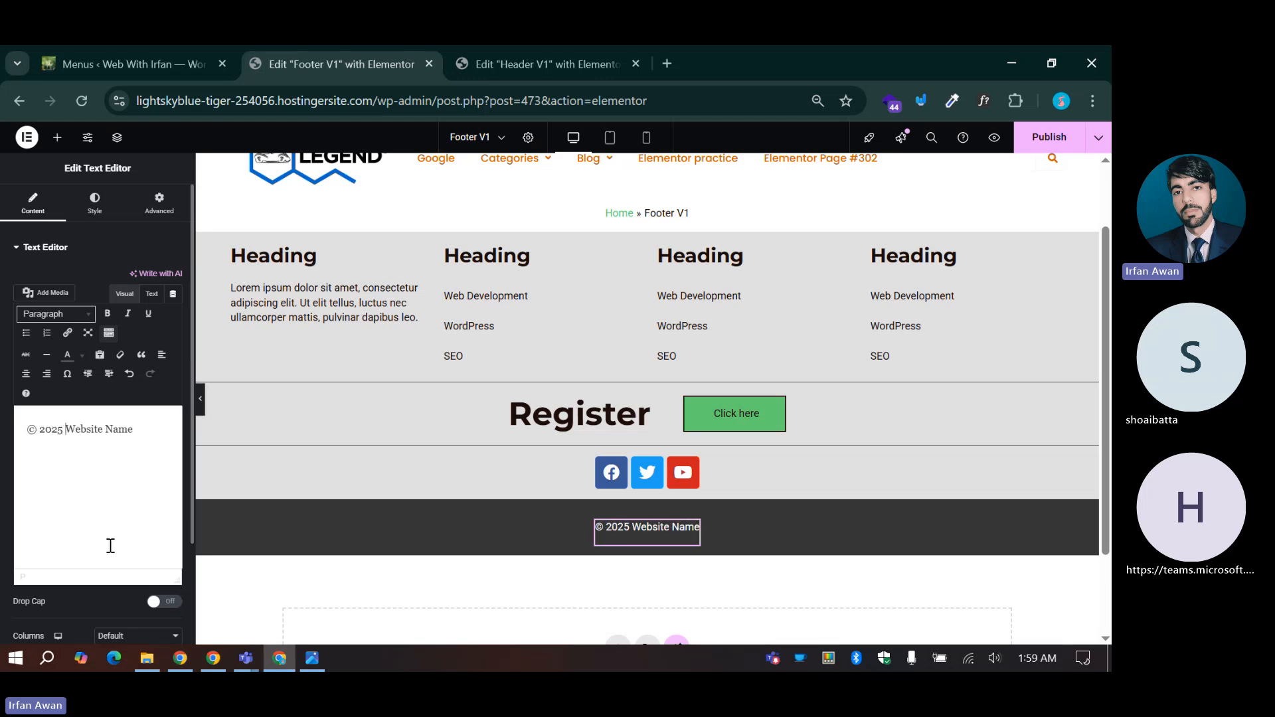
click(157, 433)
text(.)
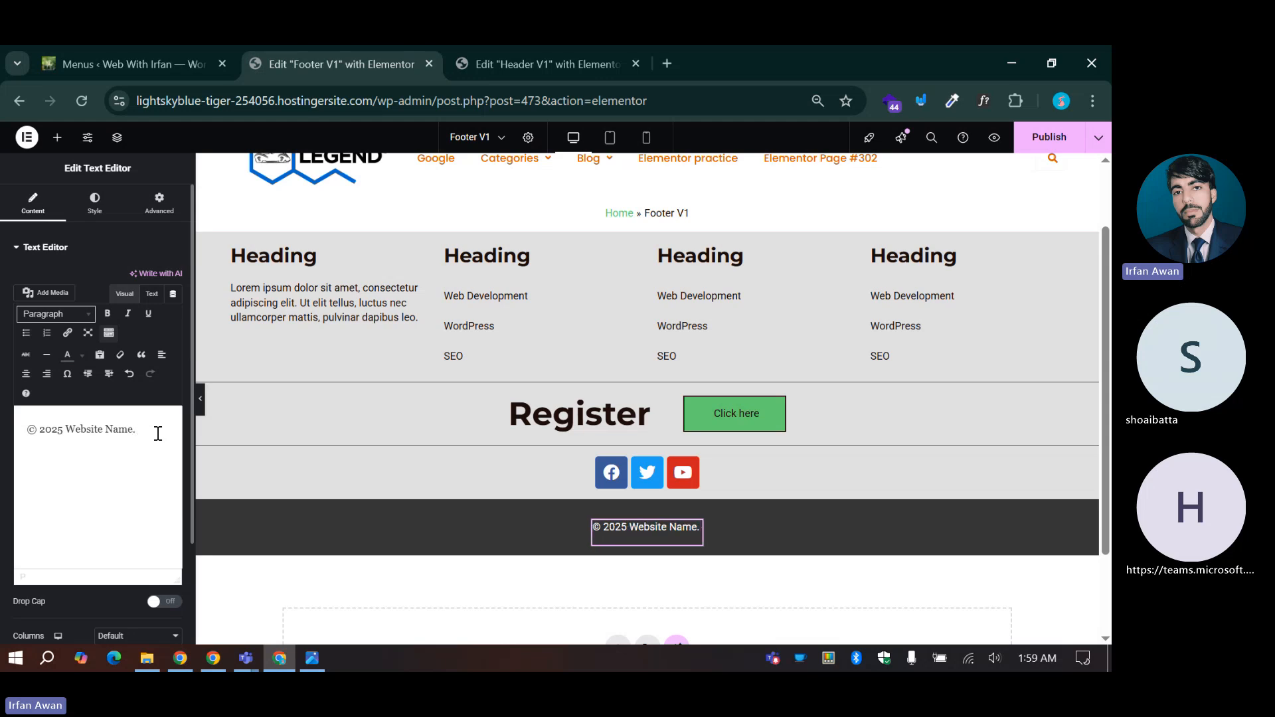
text( All Right)
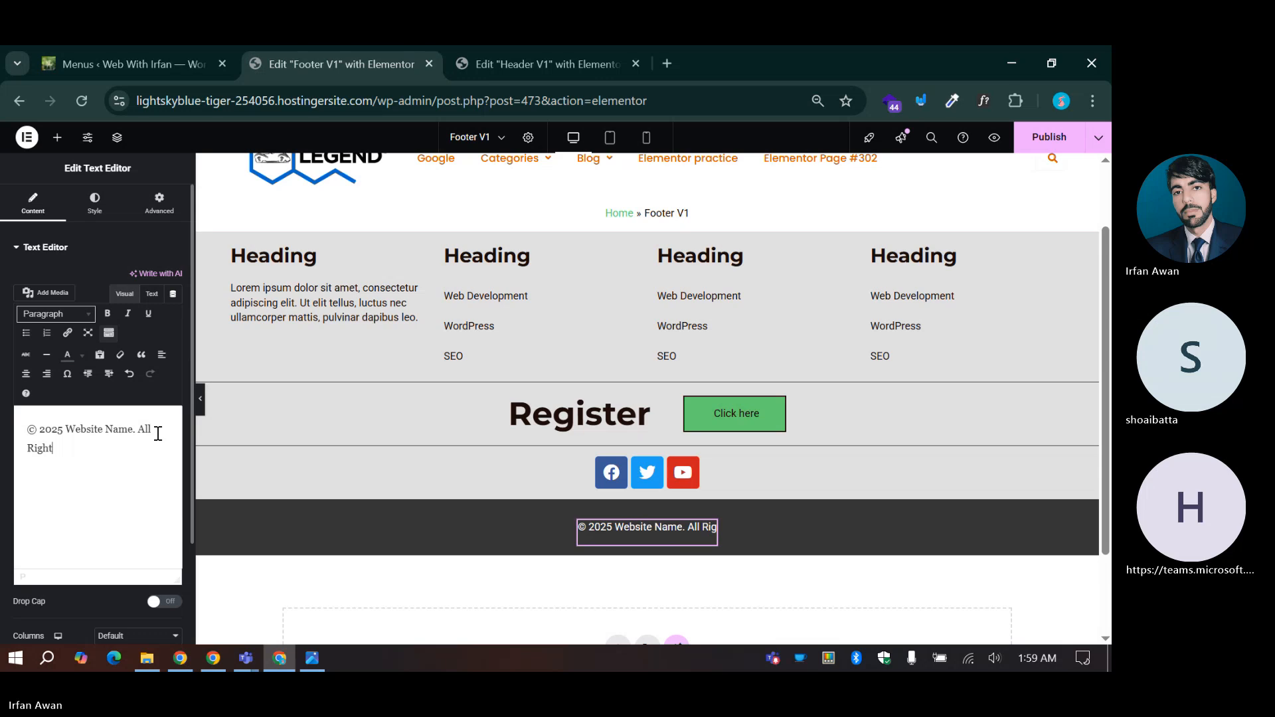
text(s Reserved.)
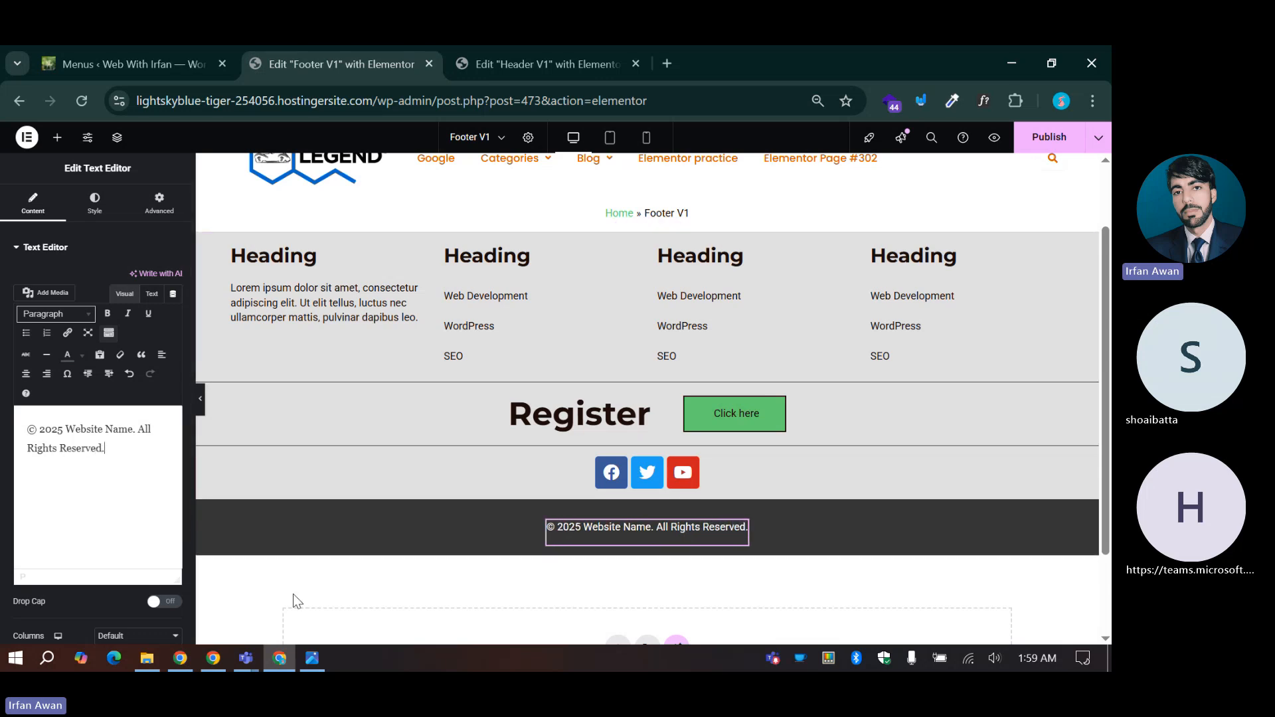
Step: Compare the finished footer with the reference image and publish the Footer V1 template
click(306, 662)
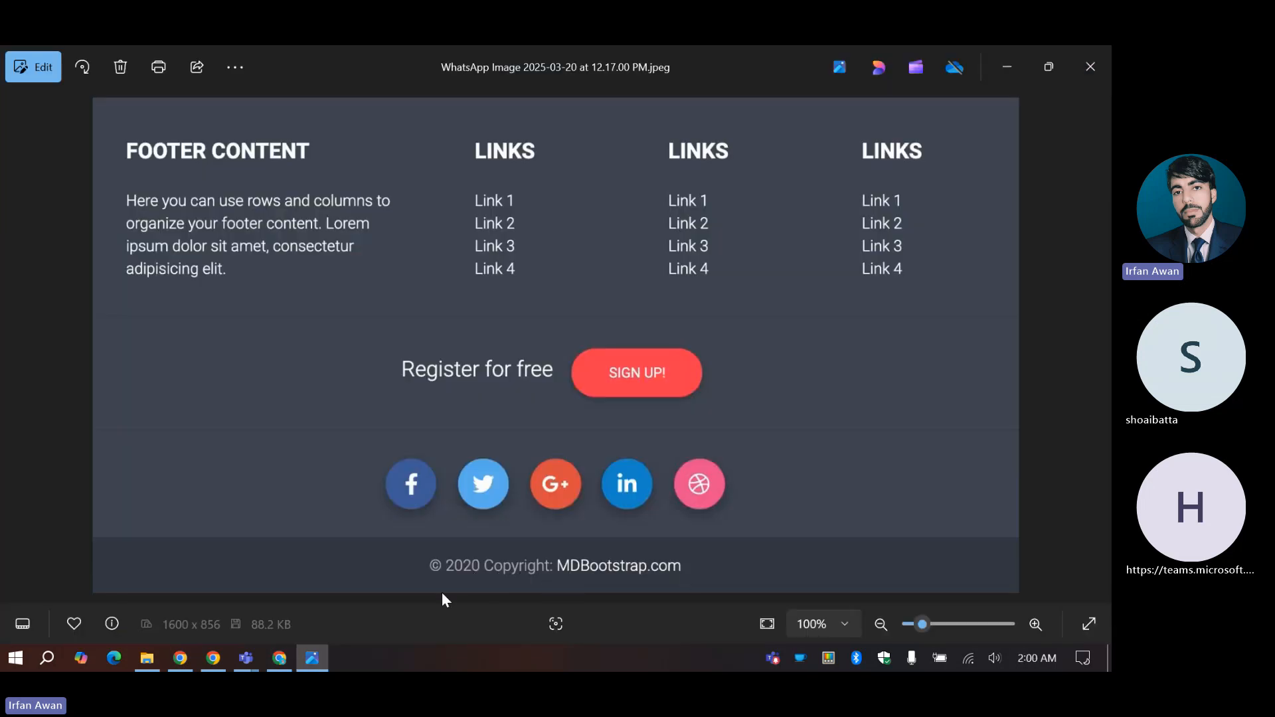
click(279, 658)
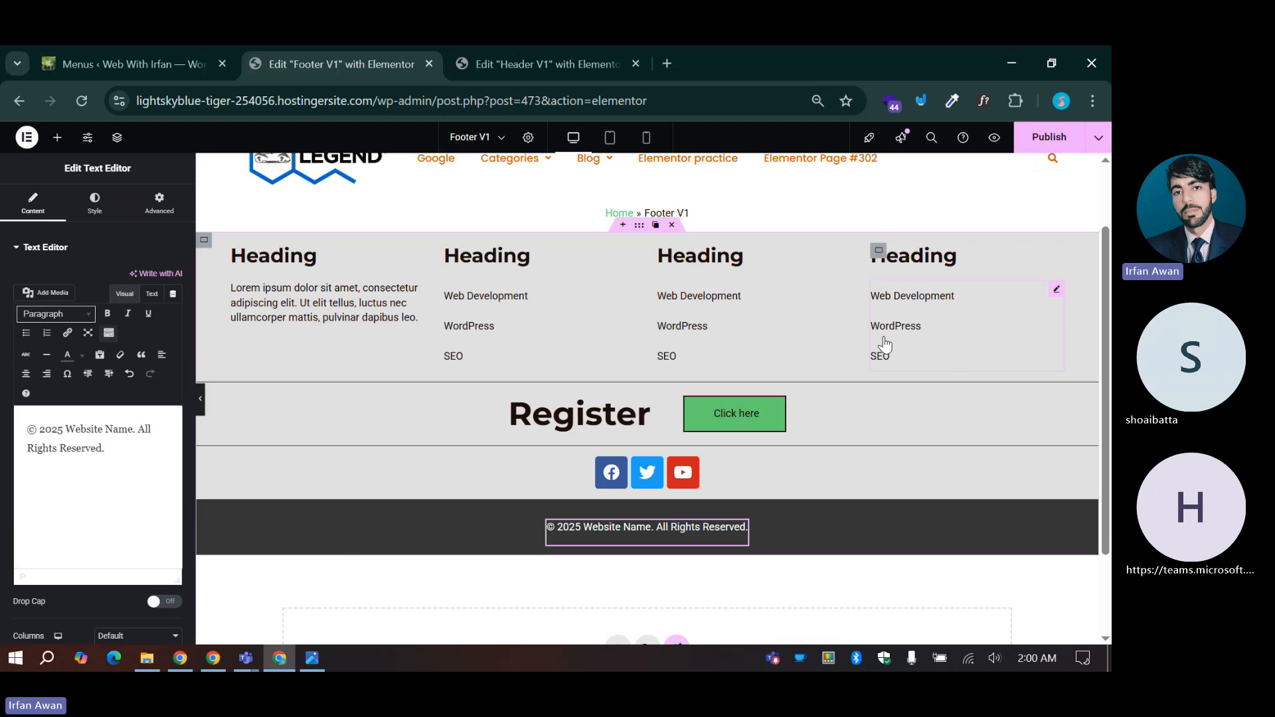
click(313, 657)
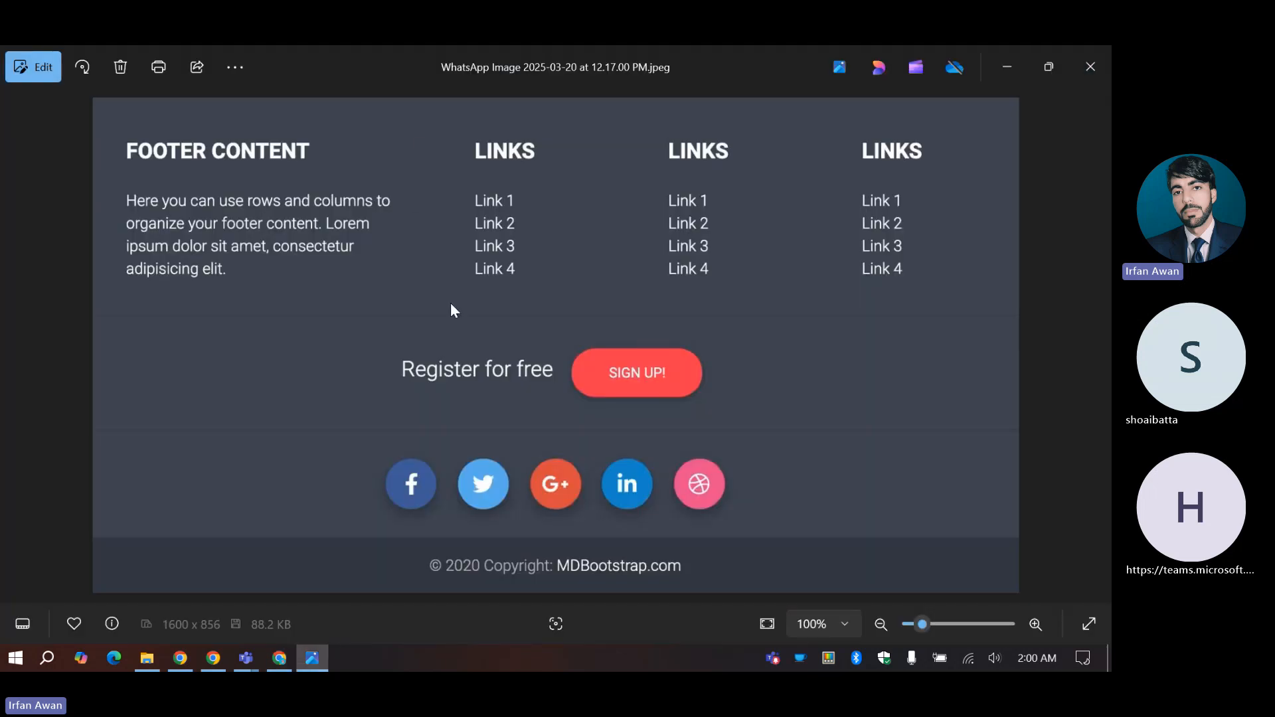
click(278, 658)
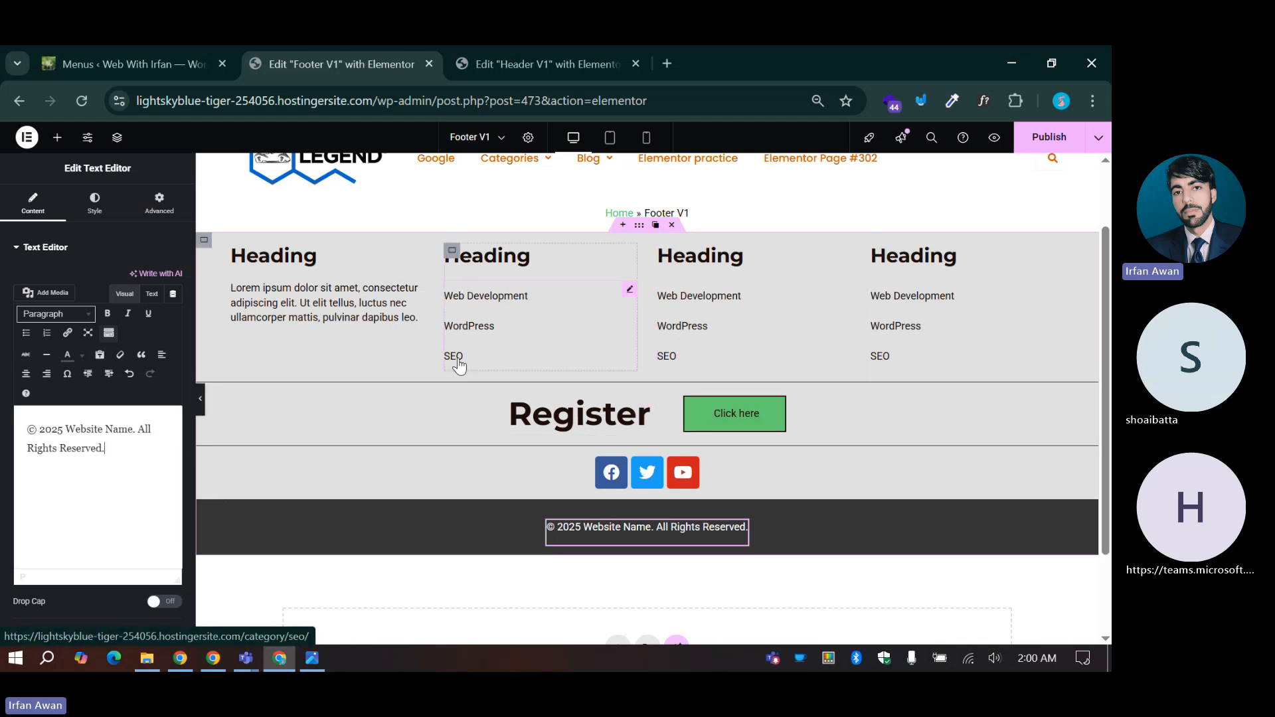
click(1039, 140)
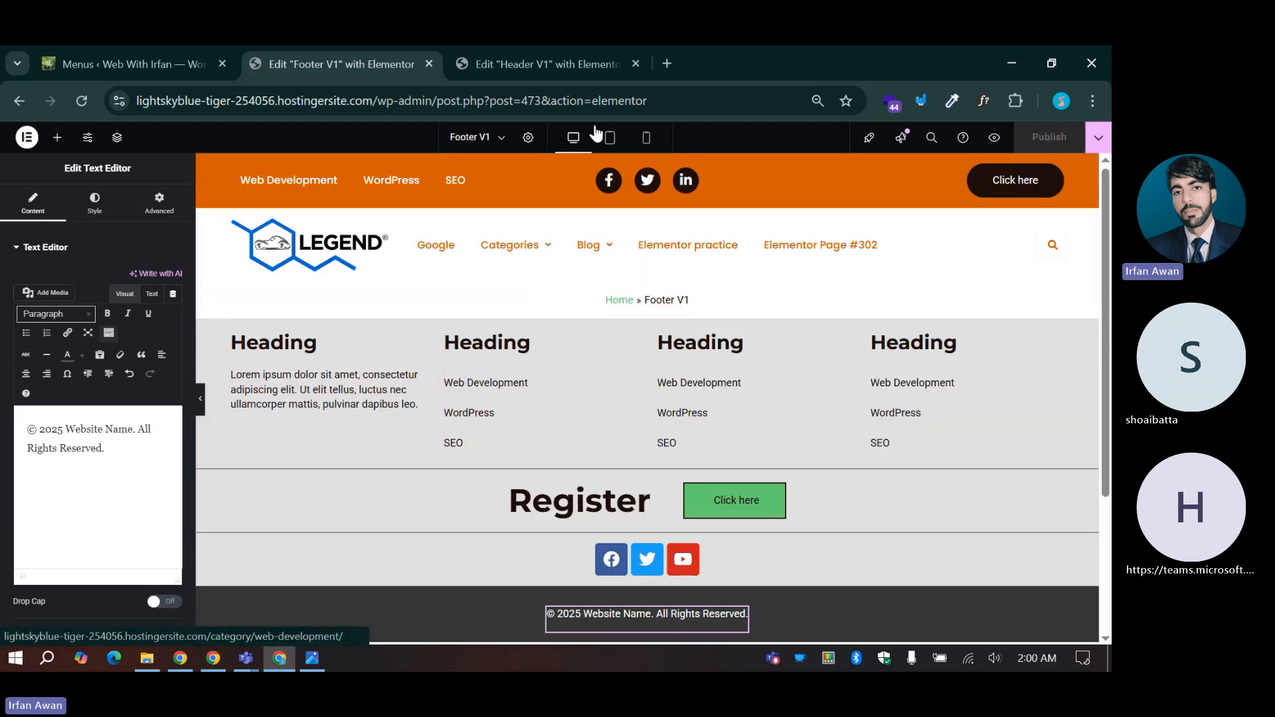
Step: In the tablet view, set the responsive breakpoint of the second column's navigation menu to None
click(609, 137)
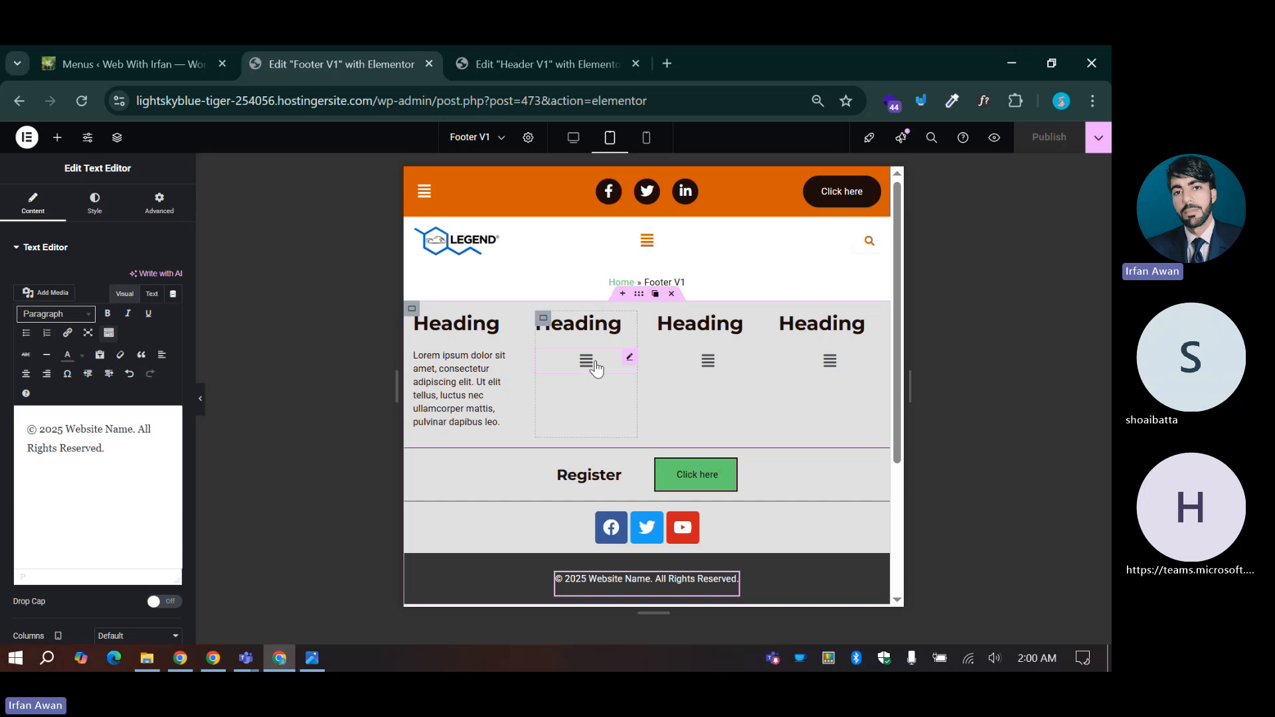
click(630, 359)
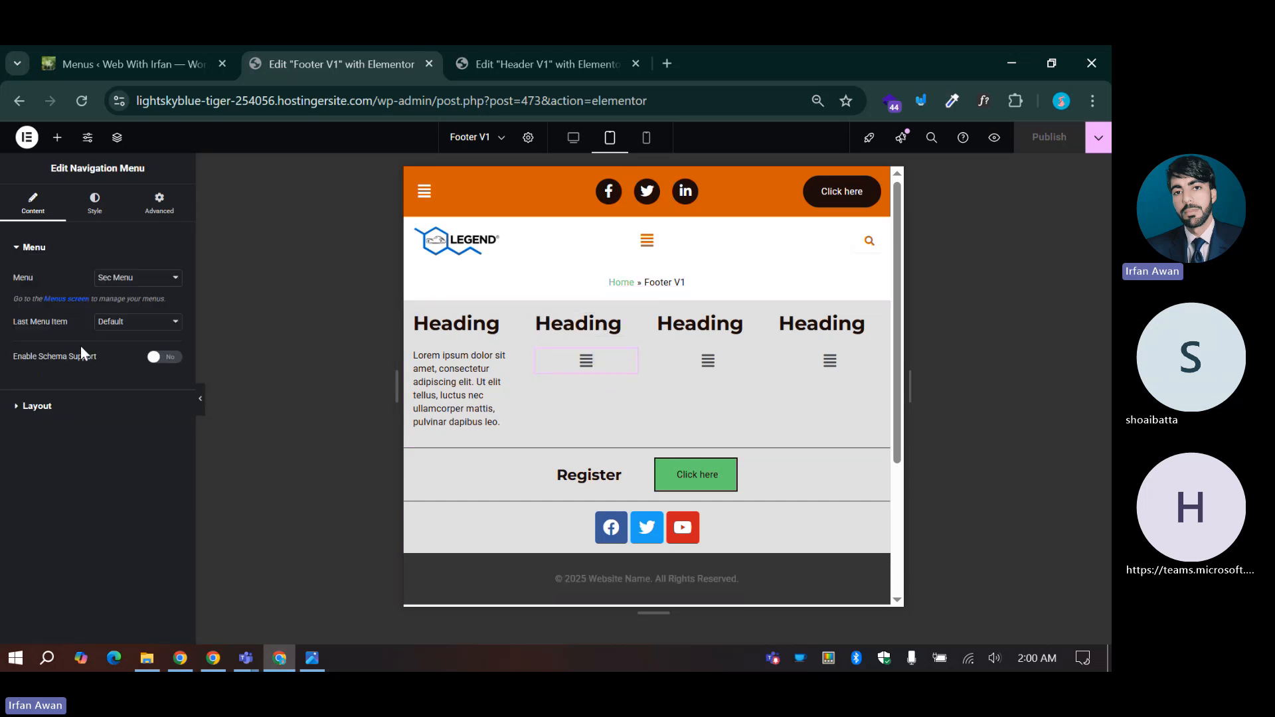
click(66, 405)
scroll(61, 448, down, 3)
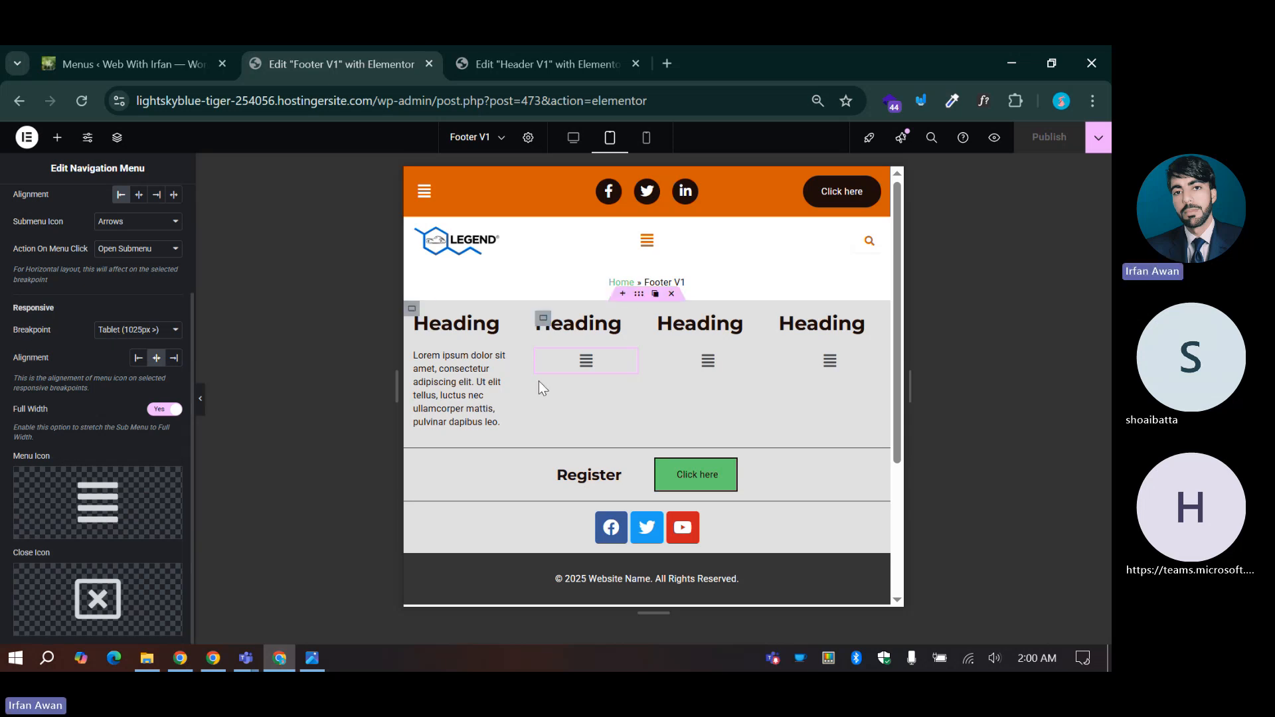
click(141, 330)
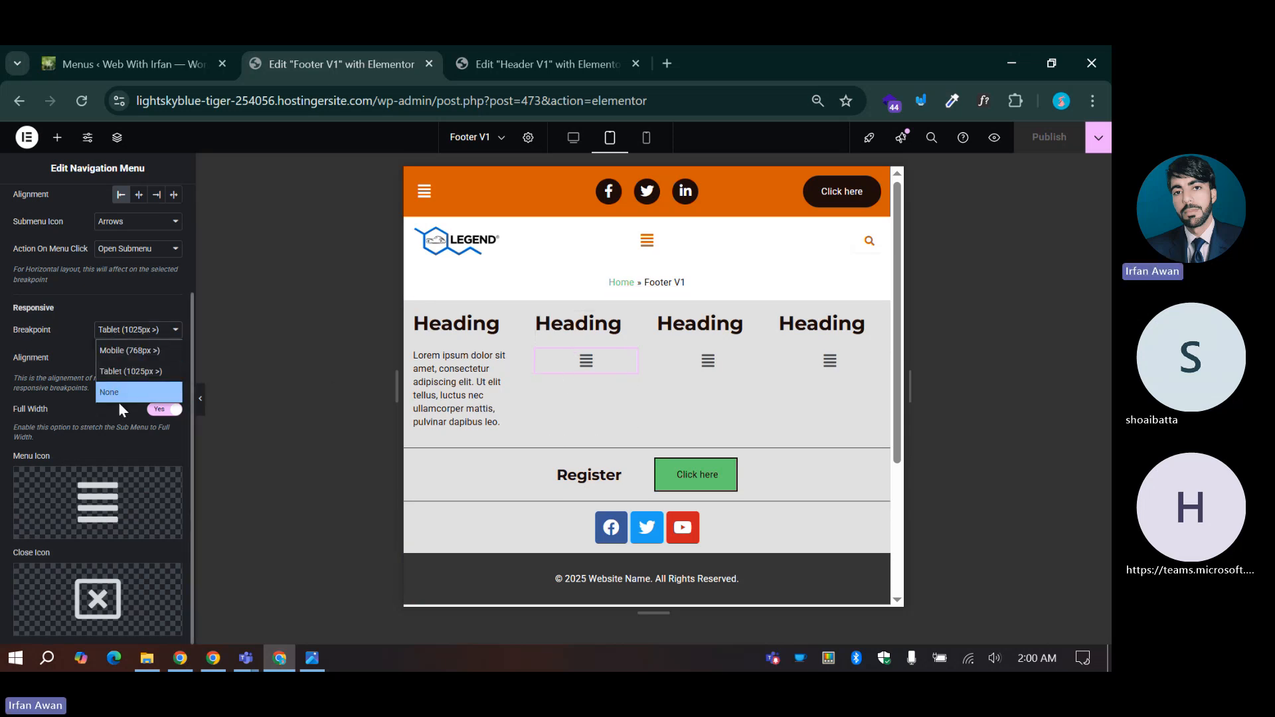
click(119, 401)
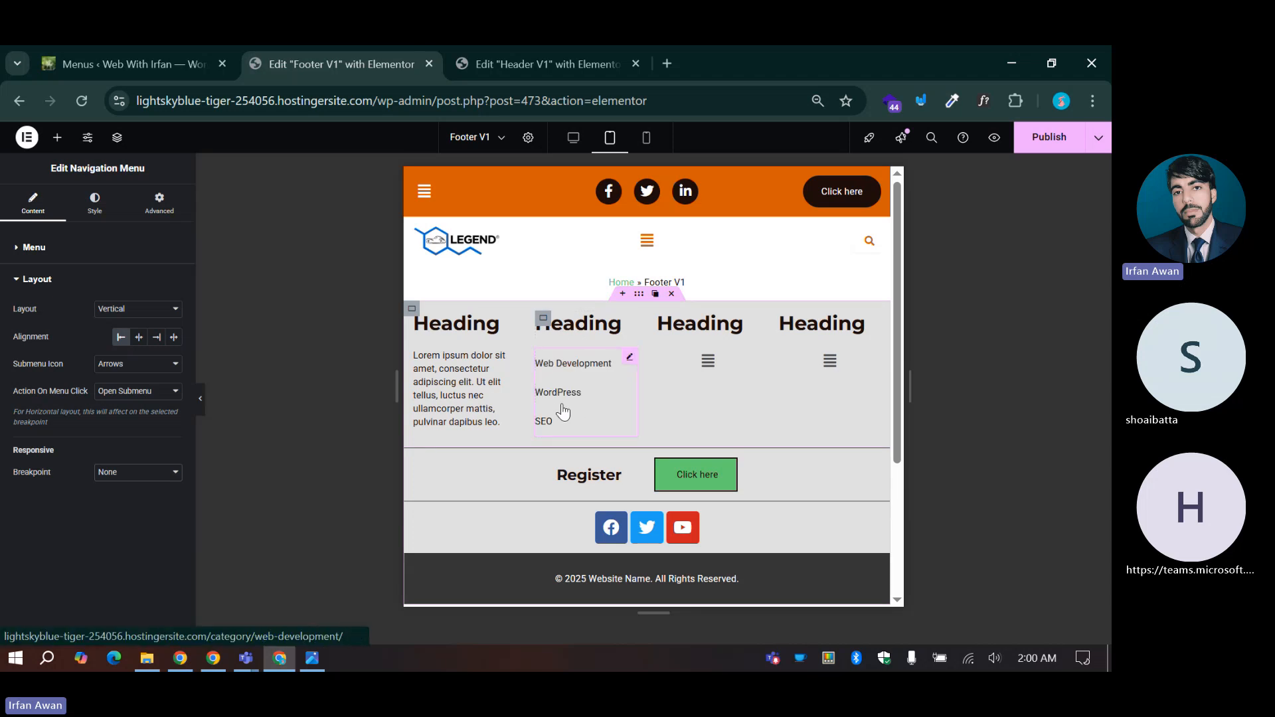
Step: Set the responsive breakpoint of the third footer column's navigation menu to None
click(708, 361)
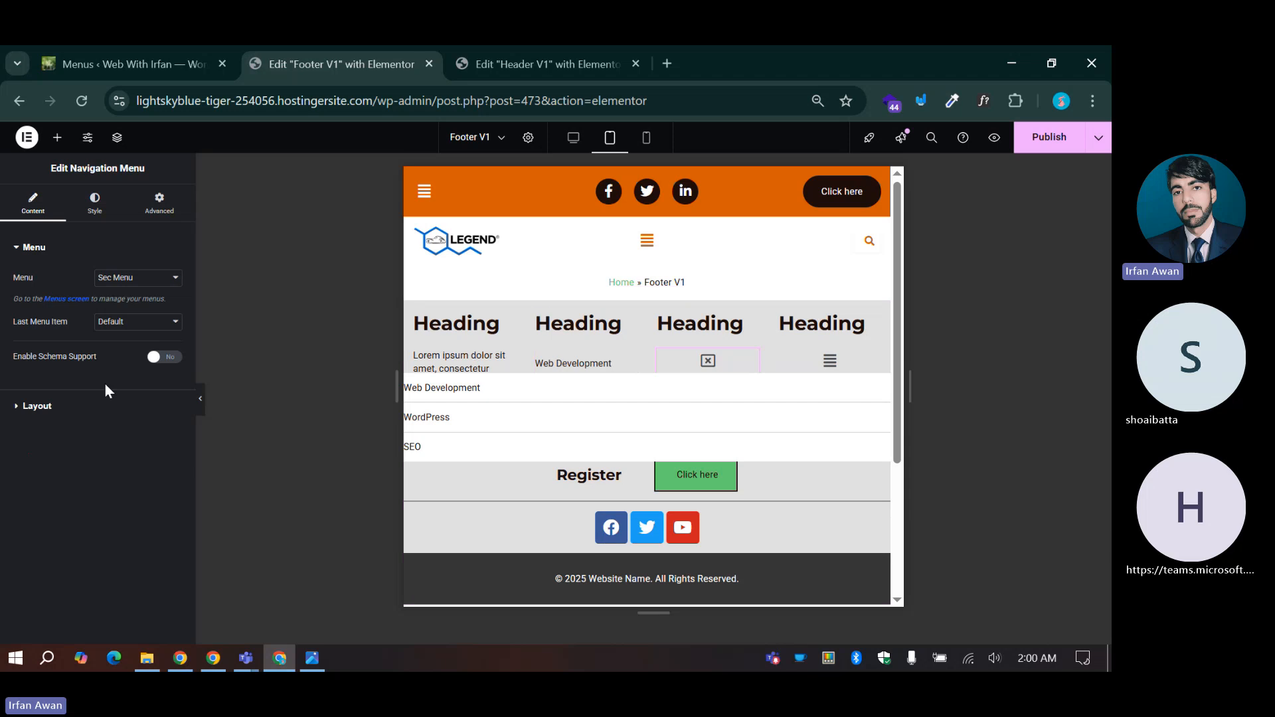
click(83, 408)
click(118, 478)
click(122, 534)
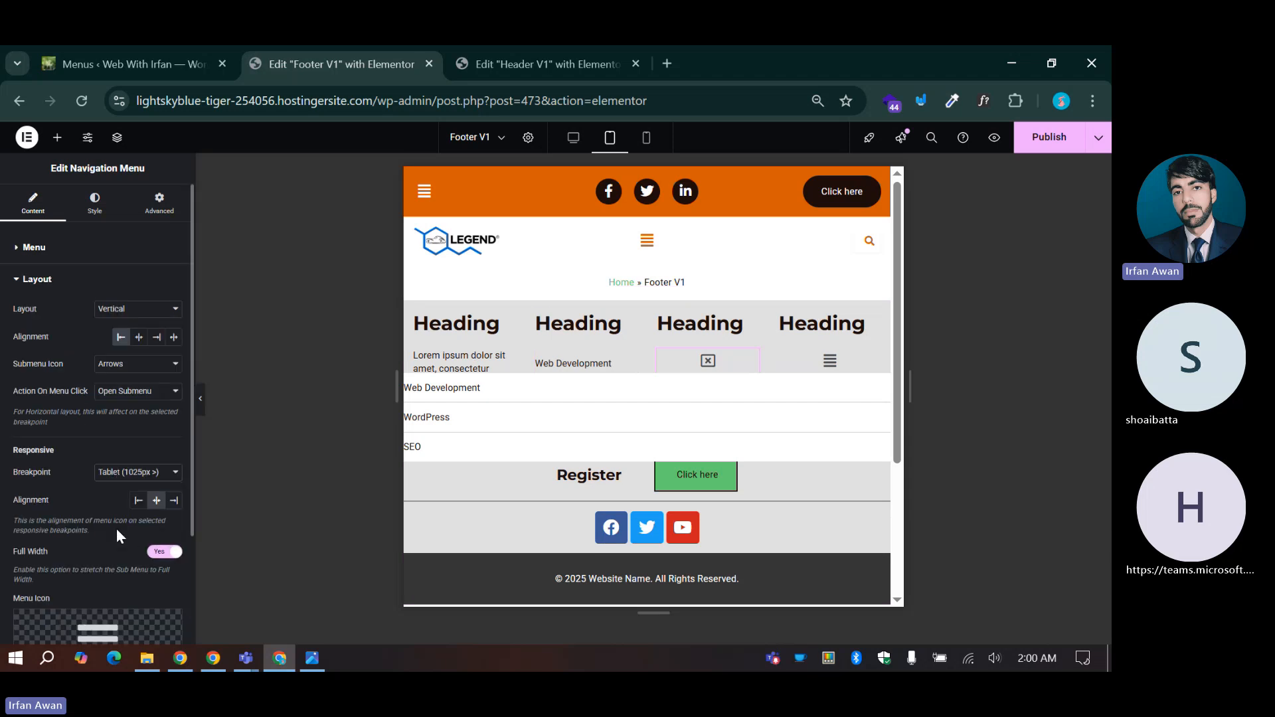
Step: Set the responsive breakpoint of the fourth footer column's navigation menu to None and check the four columns in the tablet preview
click(853, 360)
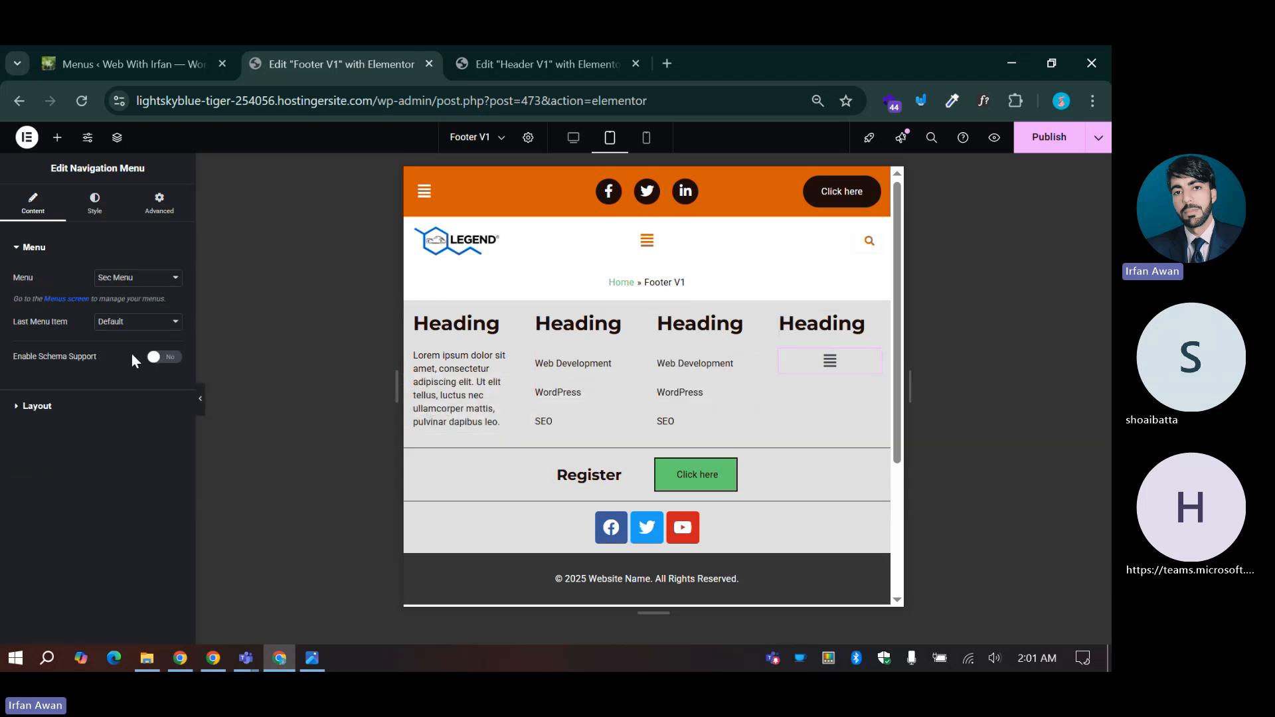
click(82, 412)
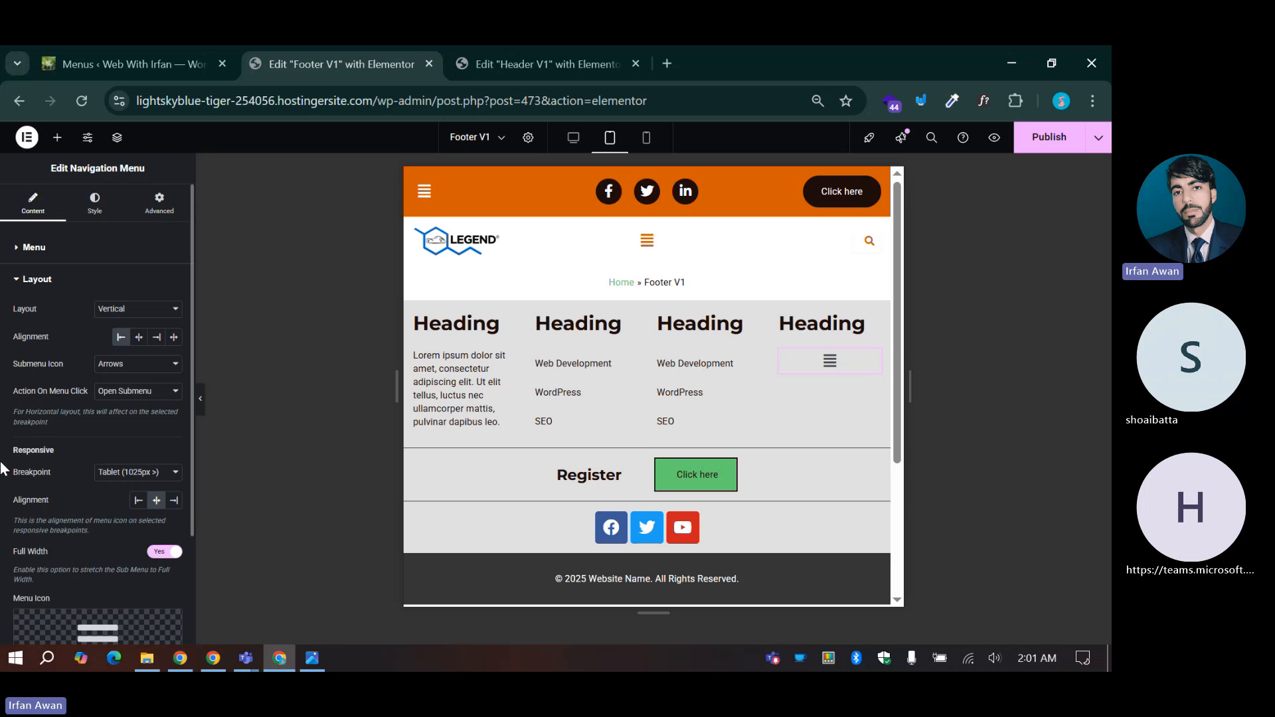
click(110, 472)
click(114, 533)
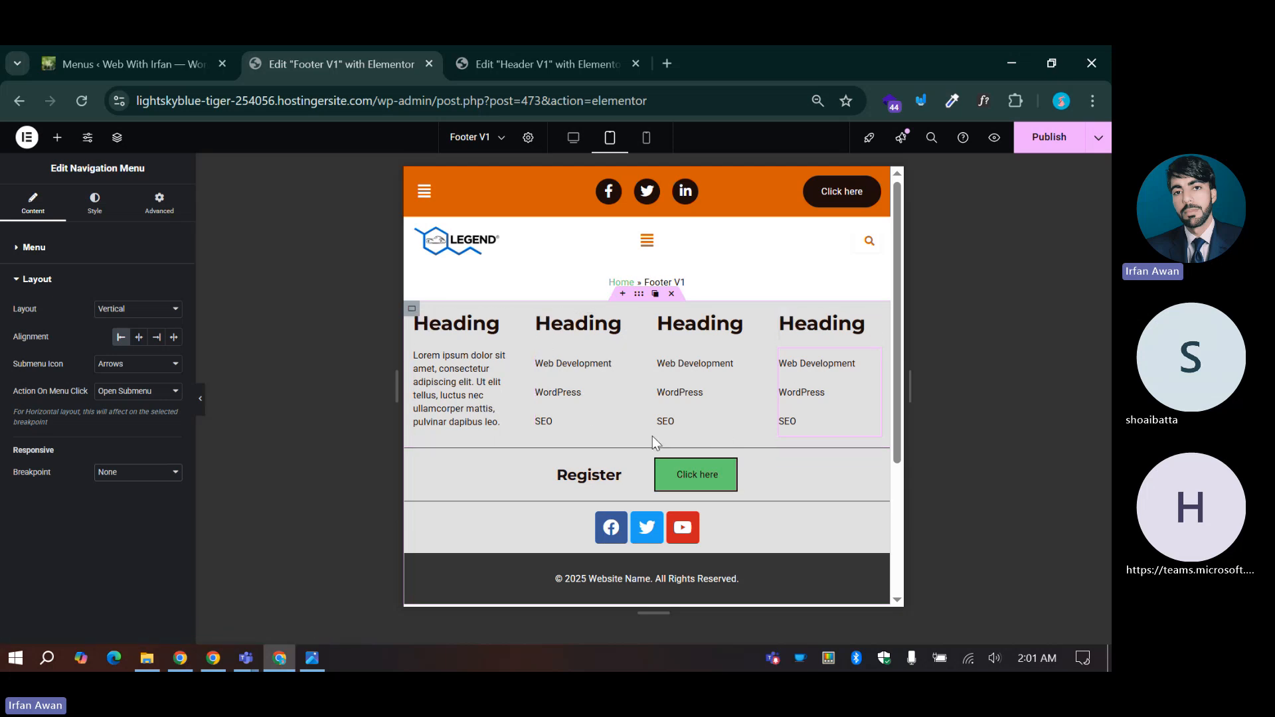
scroll(547, 369, down, 1)
scroll(546, 378, up, 1)
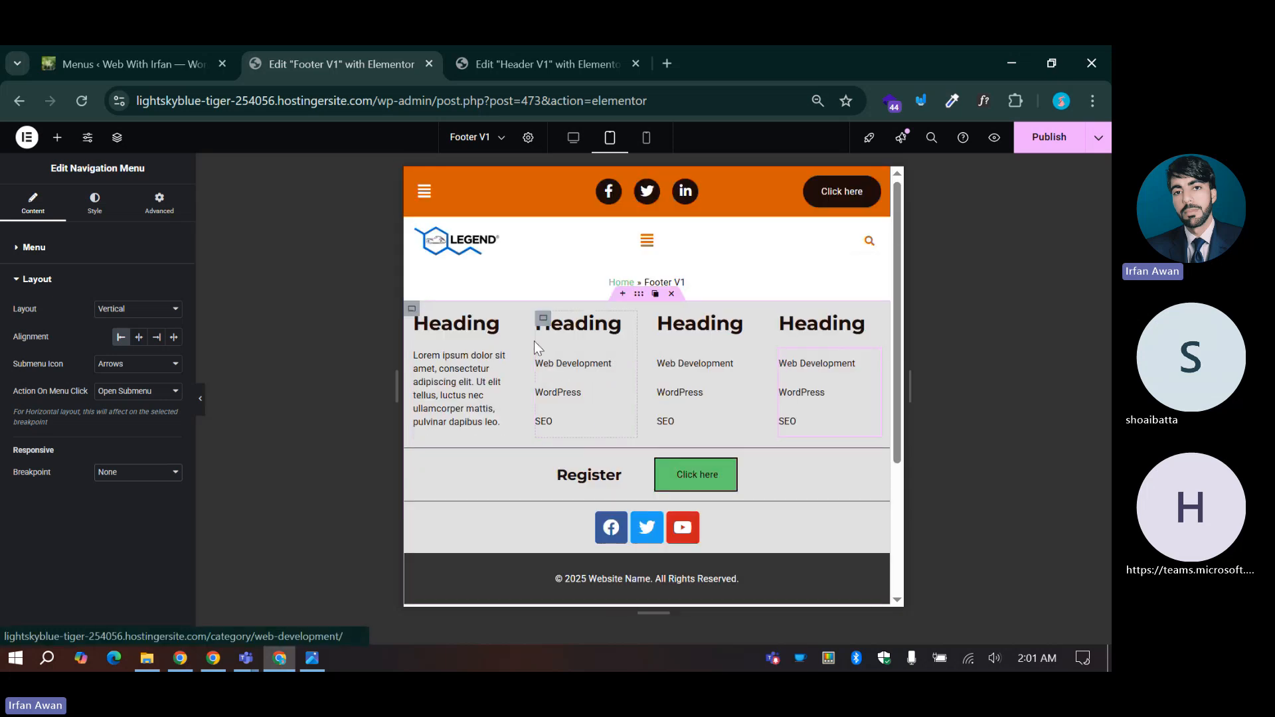
Step: Switch the first footer column's width unit to percent and set the parent container's items to wrap in the tablet view
click(420, 320)
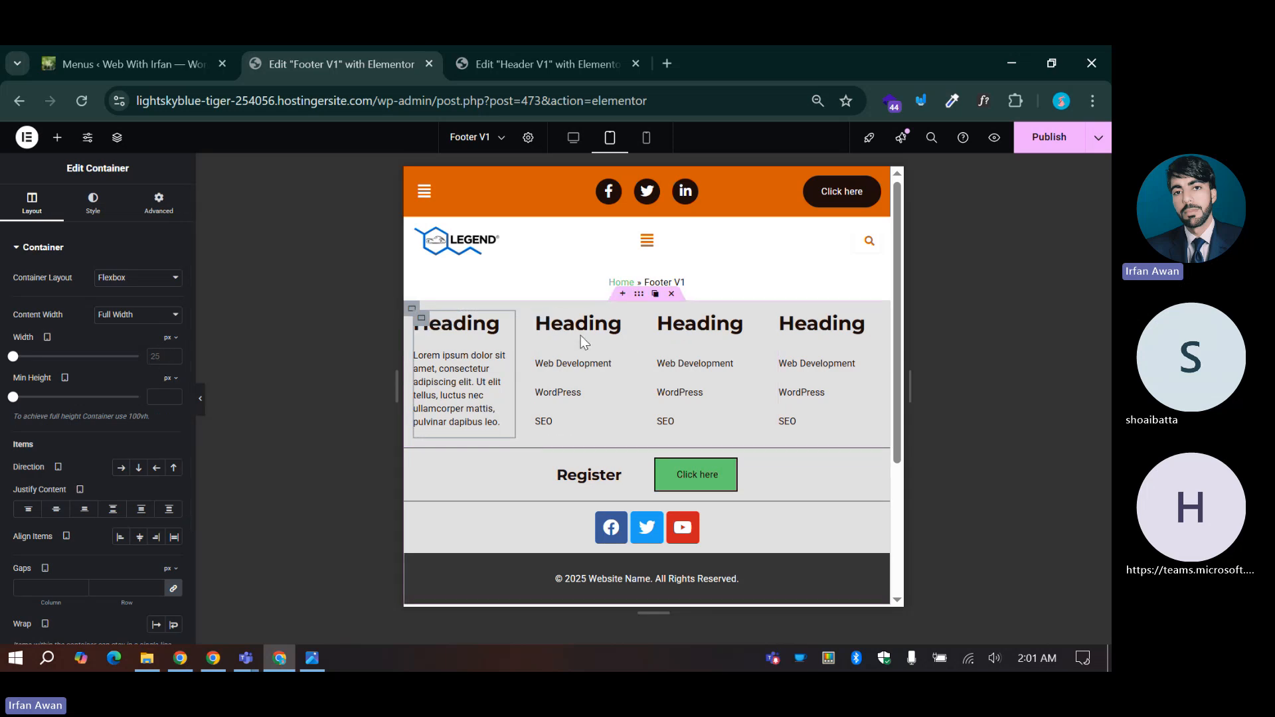
click(174, 344)
click(170, 360)
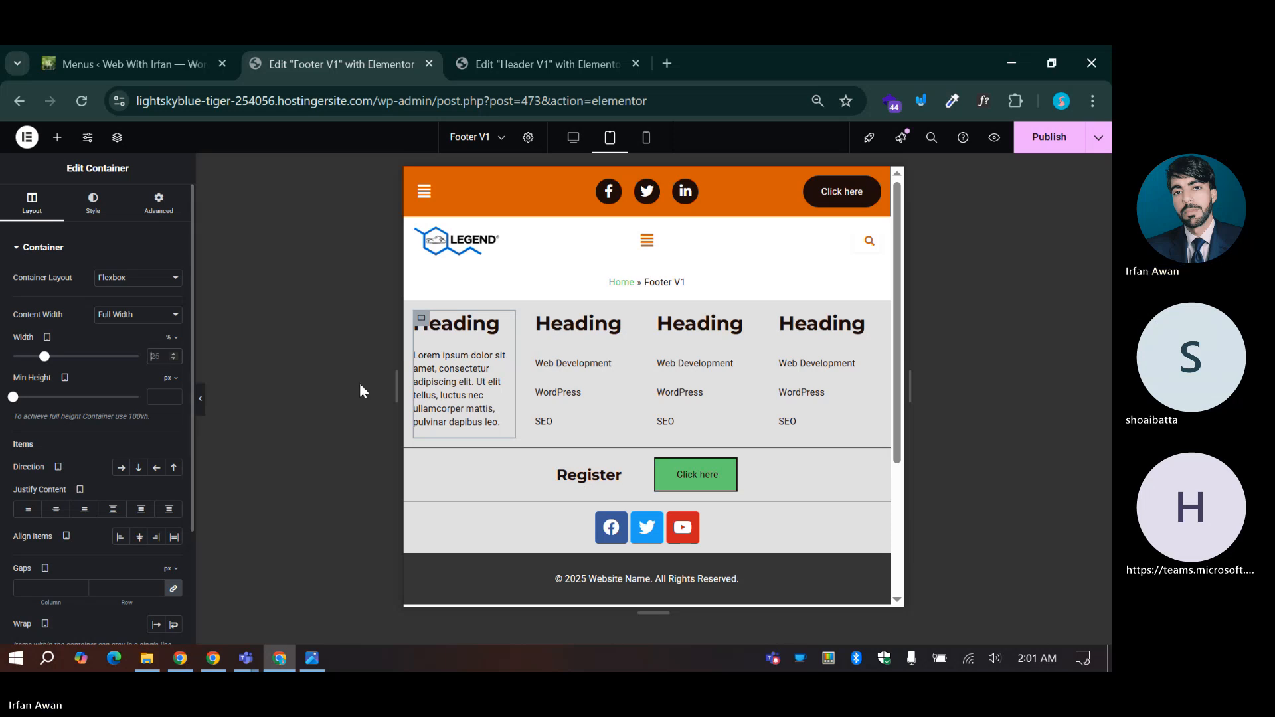
click(412, 306)
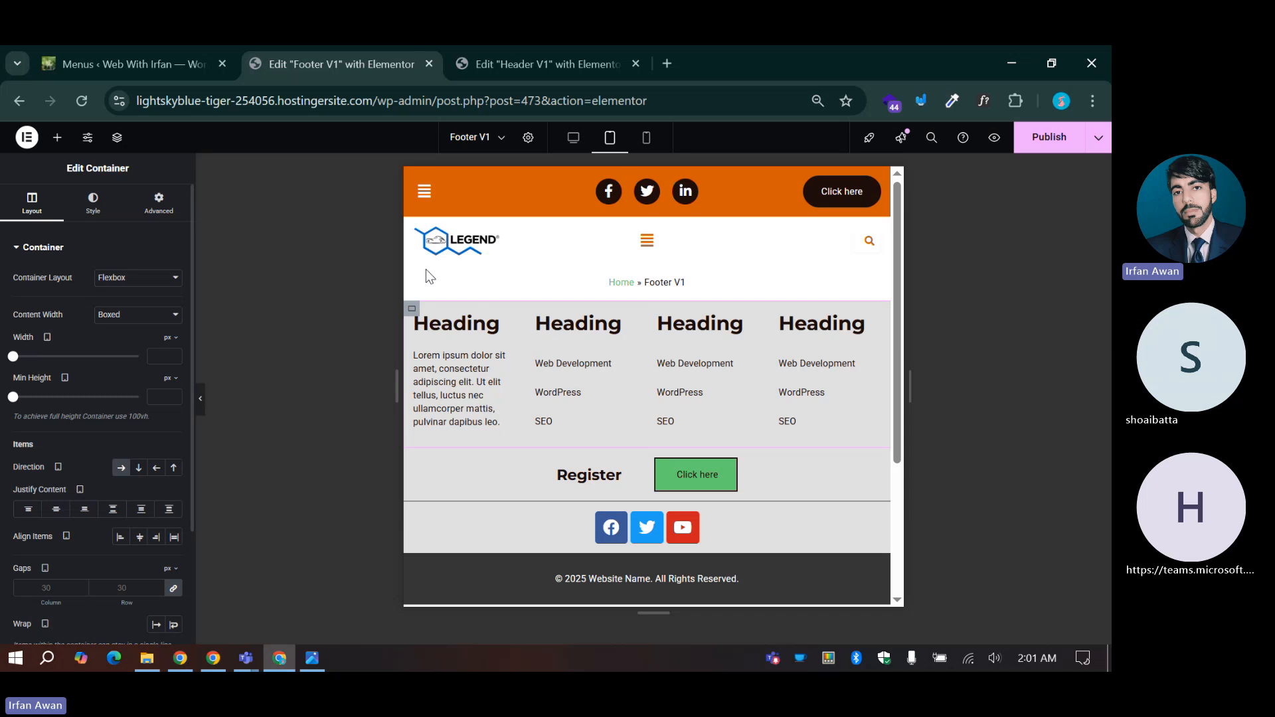
scroll(67, 470, down, 3)
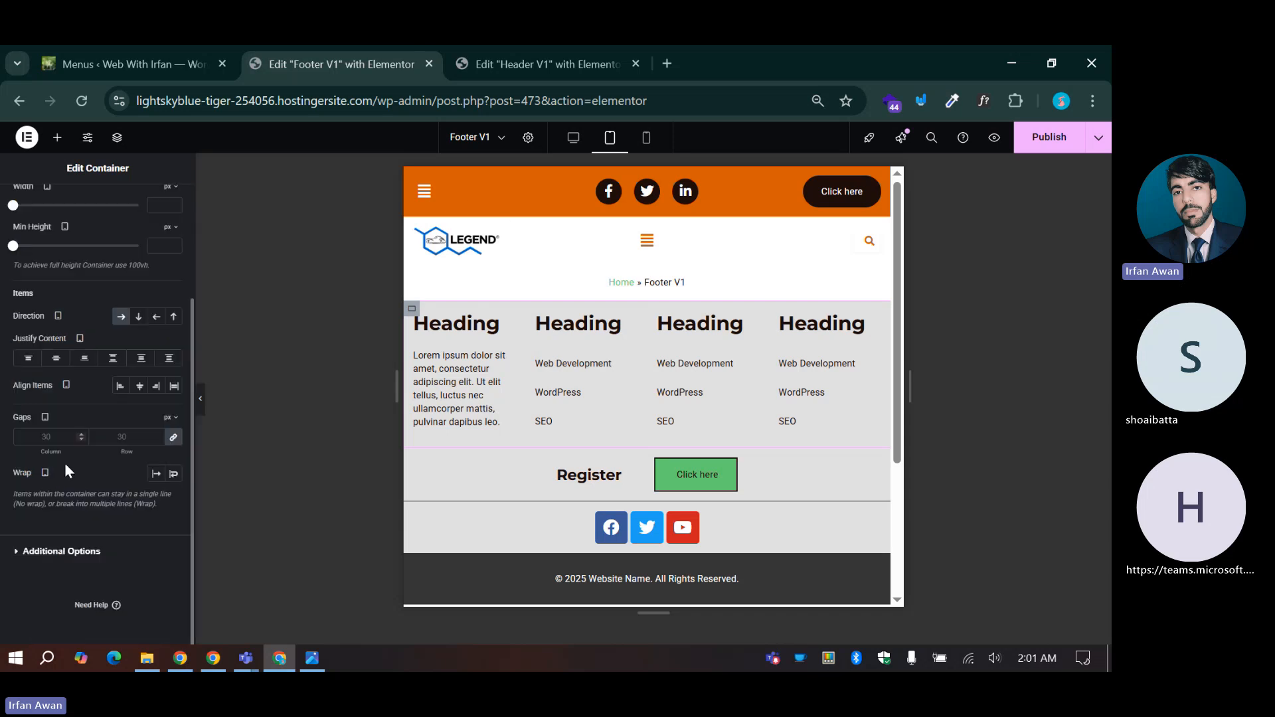
click(172, 476)
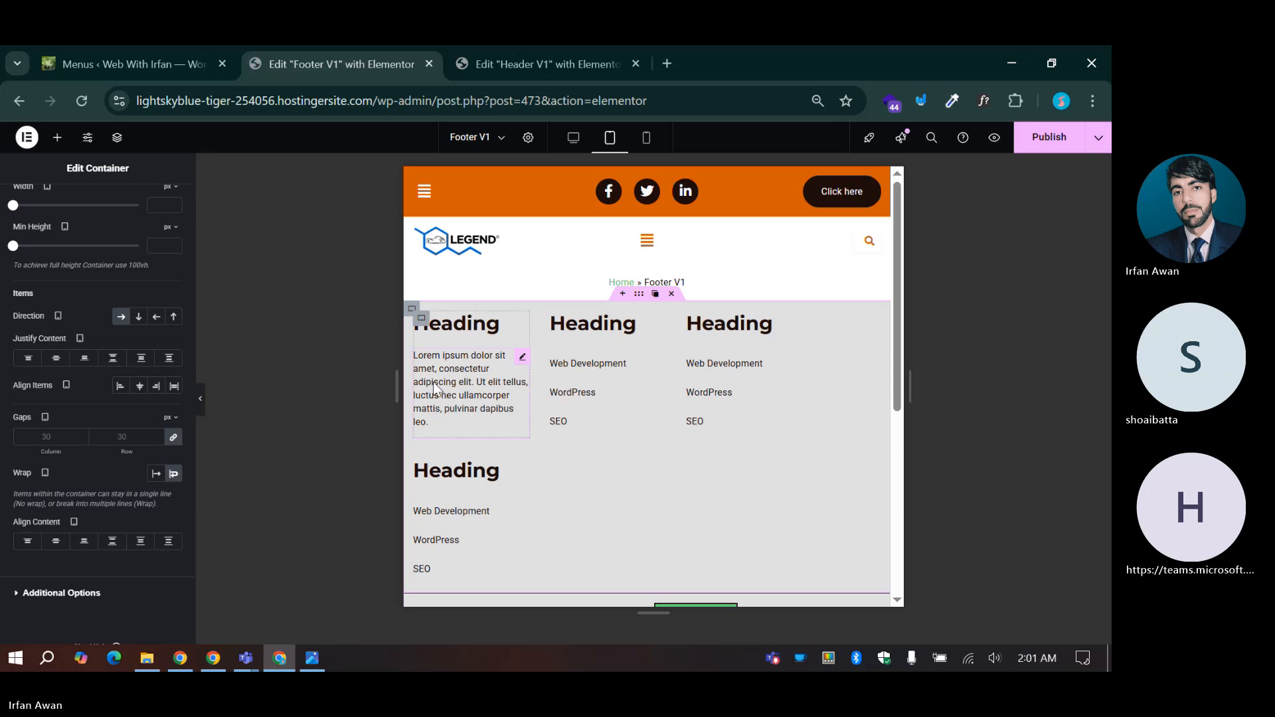
Step: Set the tablet widths of the first and second footer columns to 48%, using the percent unit for both
click(420, 320)
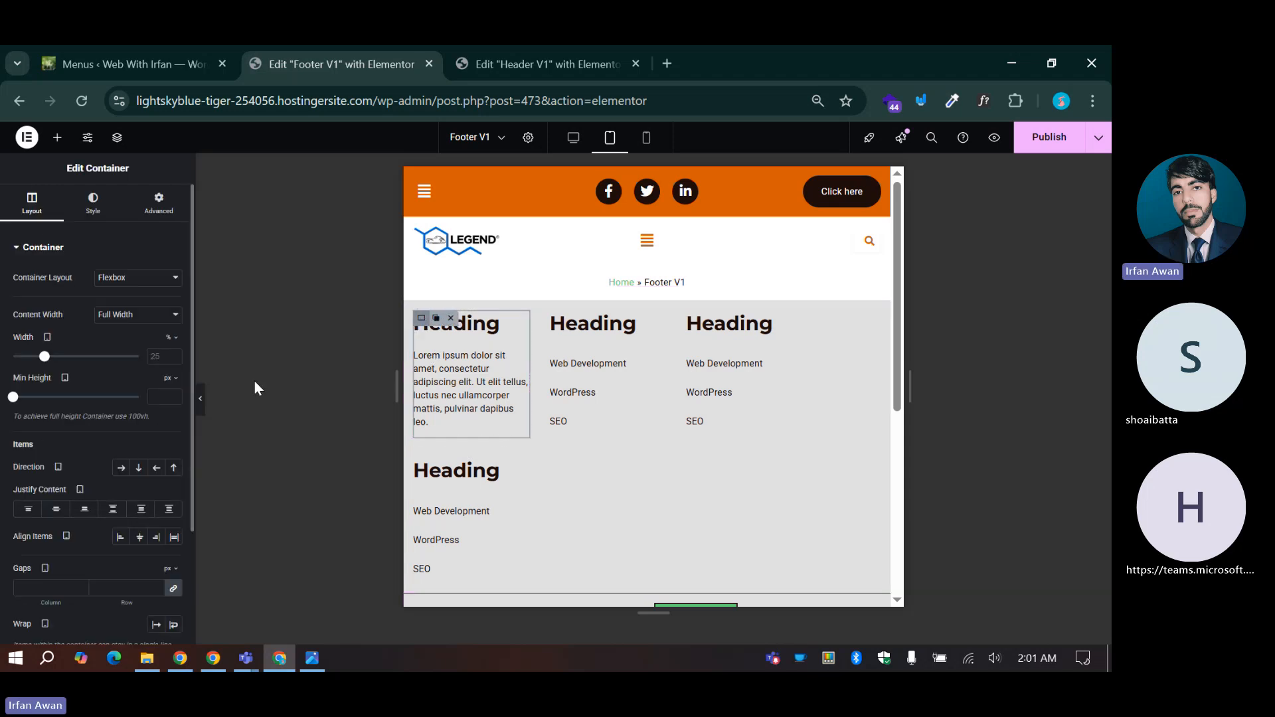
double_click(163, 355)
text(48)
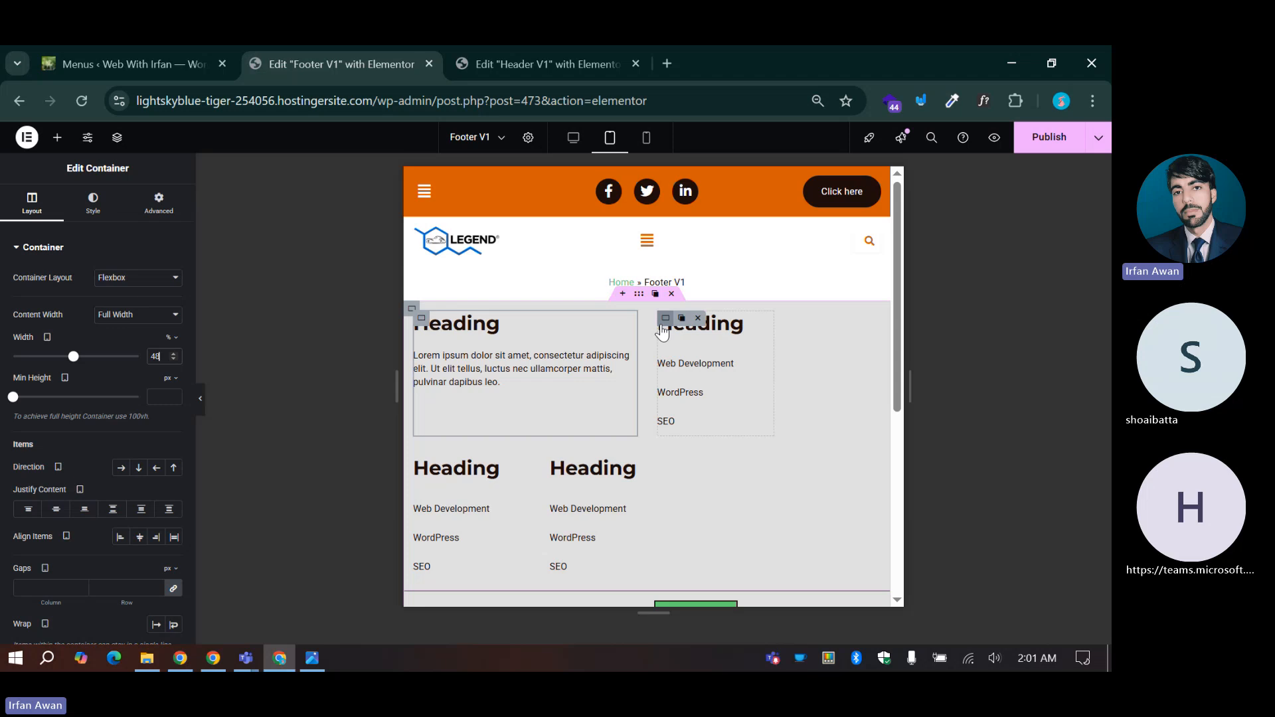
click(663, 321)
click(168, 338)
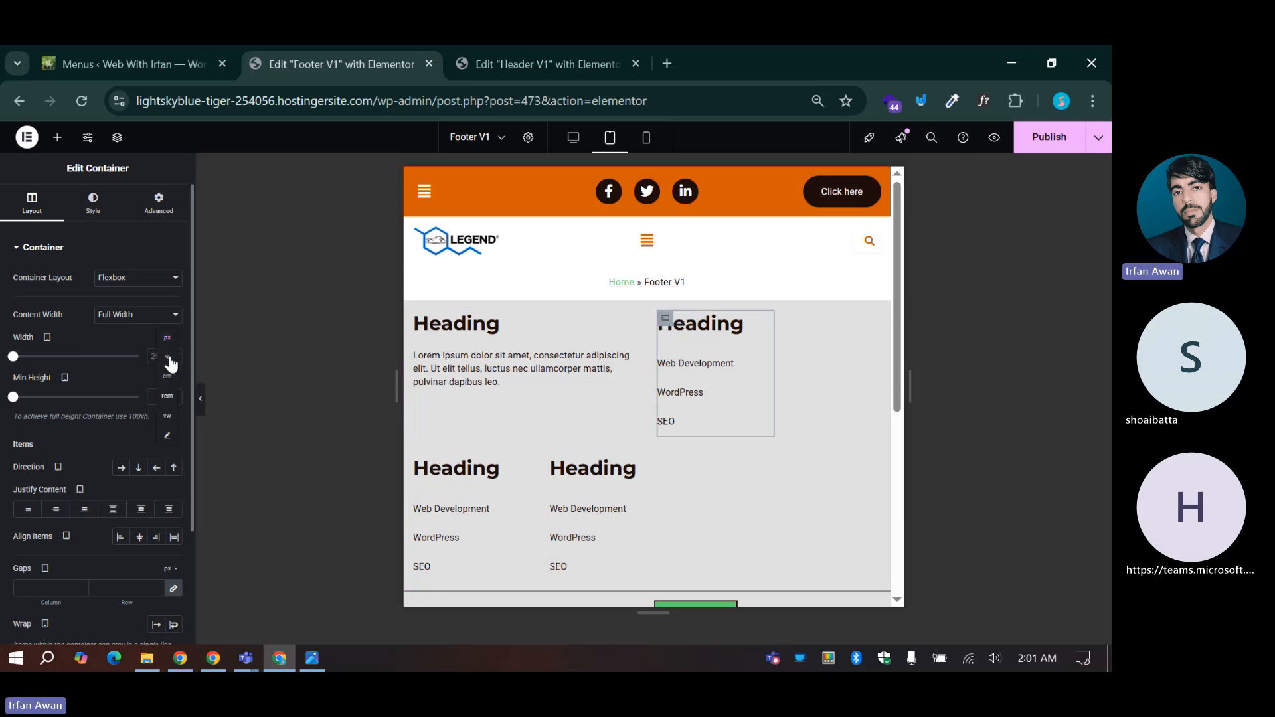
click(168, 357)
click(163, 356)
text(48)
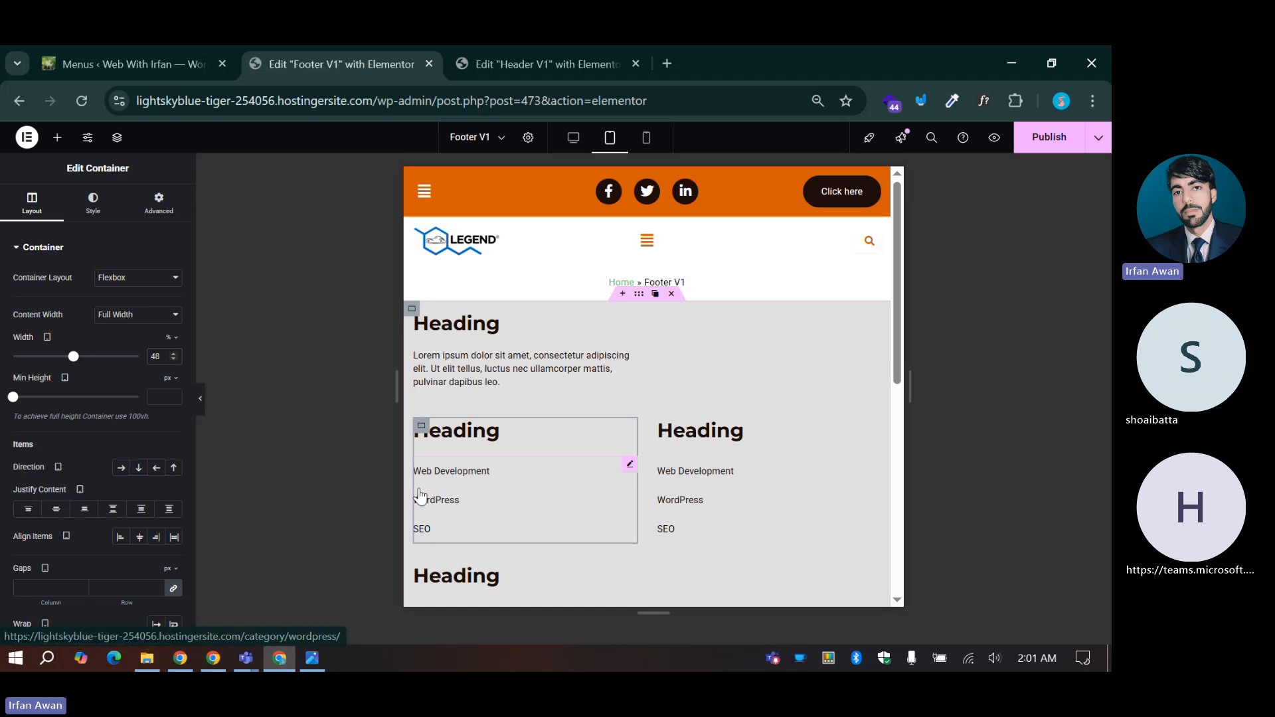
Step: Set the tablet width of all four footer columns to 47% and check the resulting footer layout
key(BackSpace)
text(7)
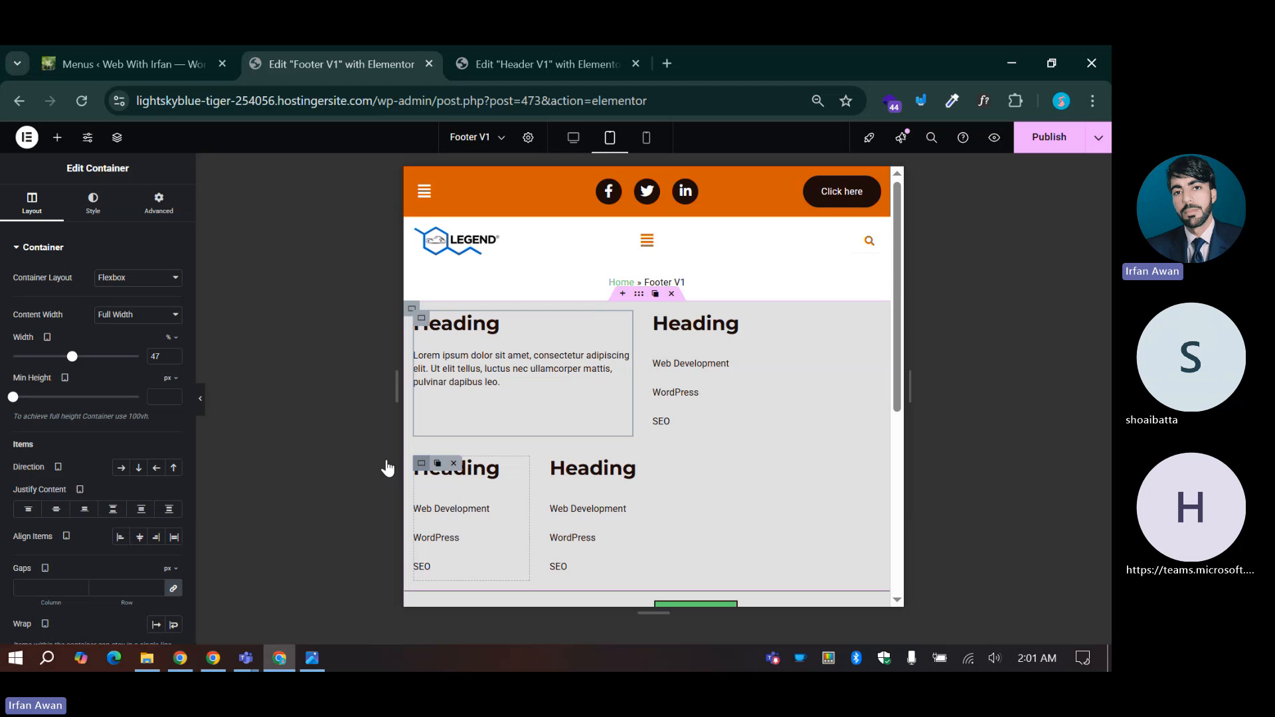
click(169, 337)
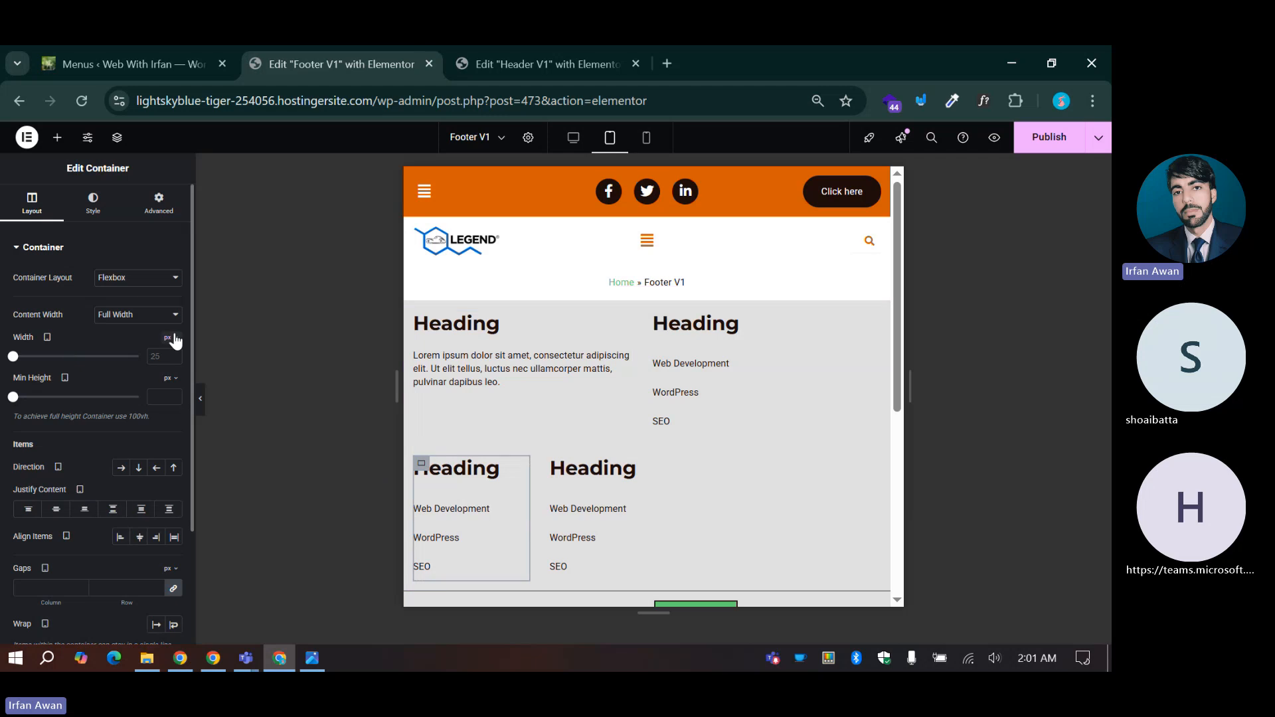
click(169, 358)
text(47)
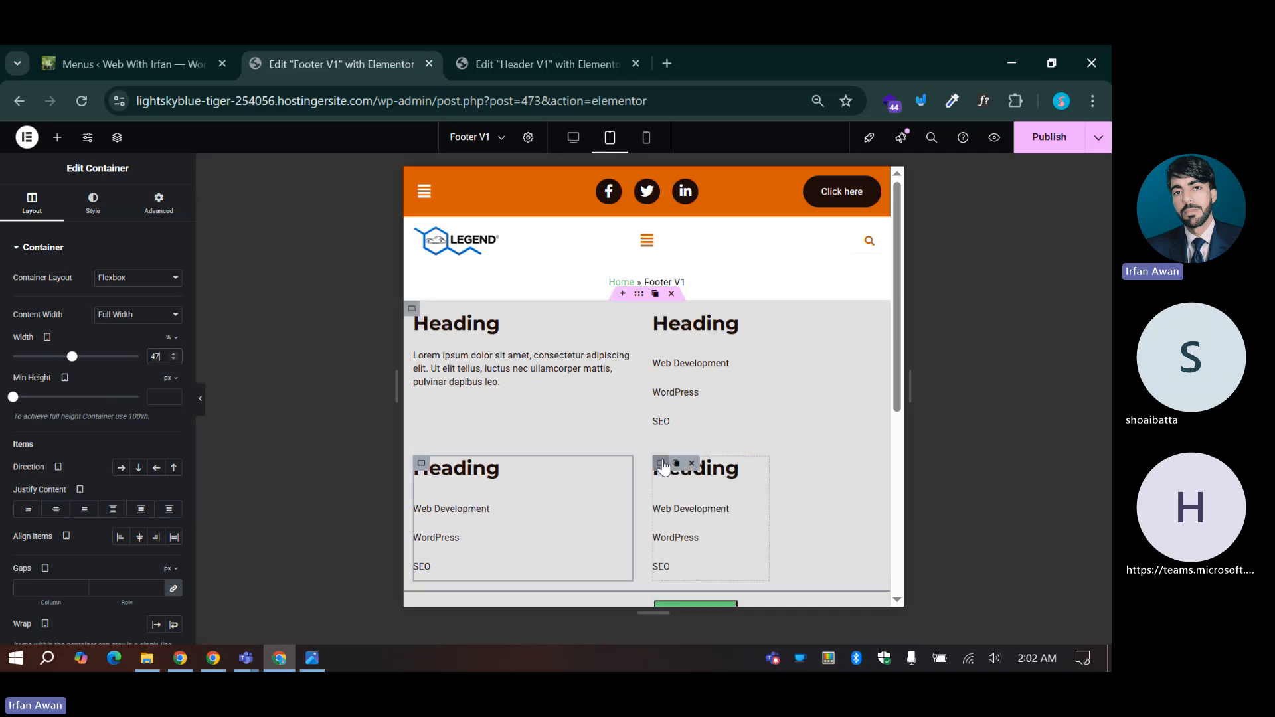
click(663, 467)
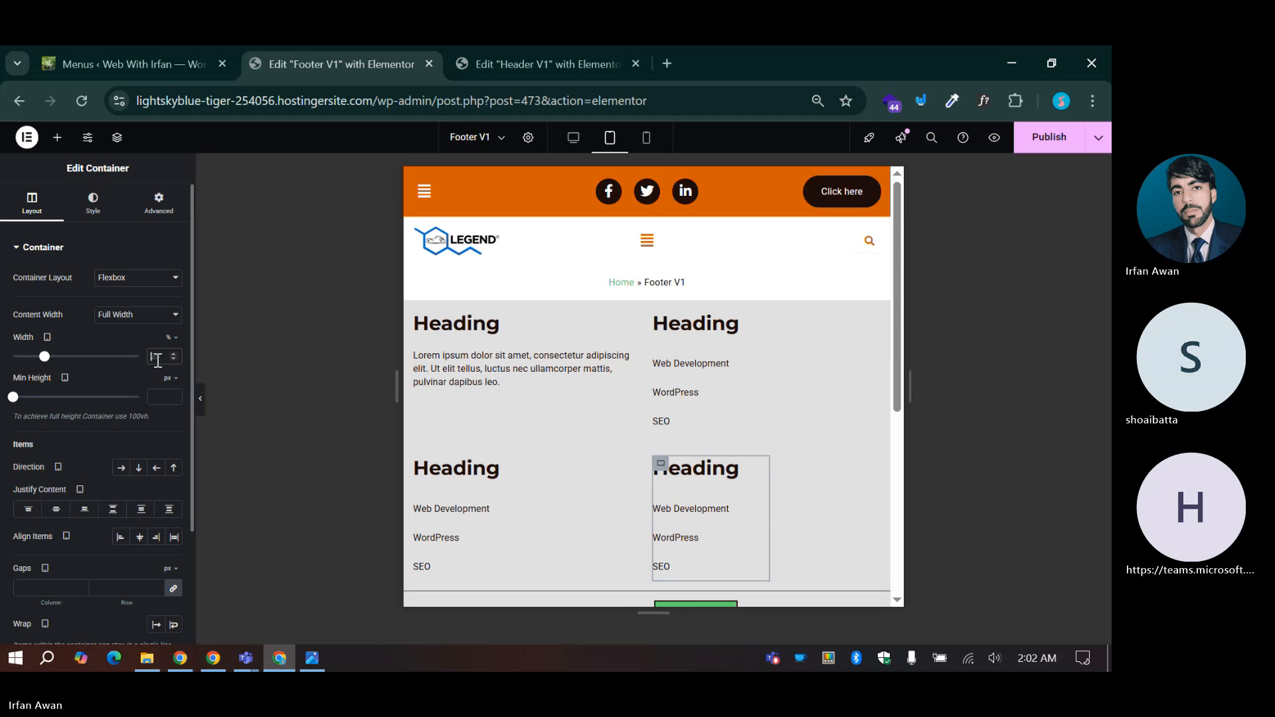
text(47)
scroll(583, 284, down, 3)
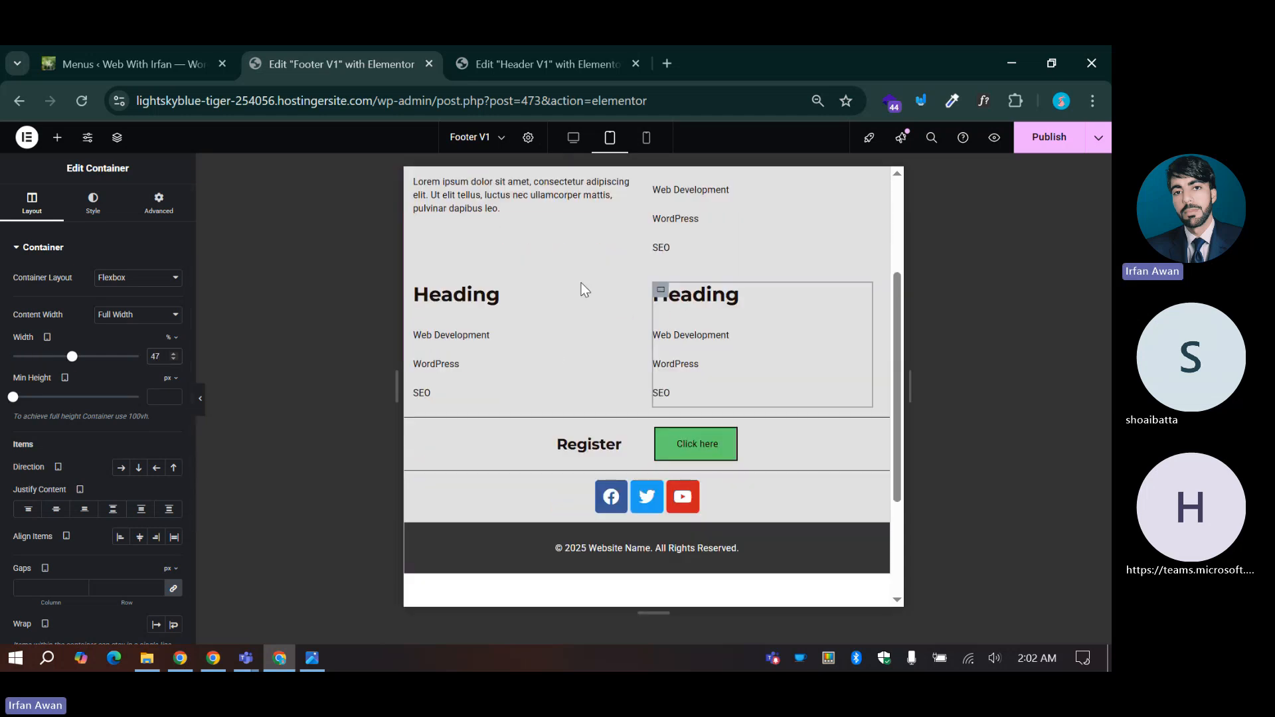
scroll(620, 353, up, 3)
scroll(605, 398, down, 4)
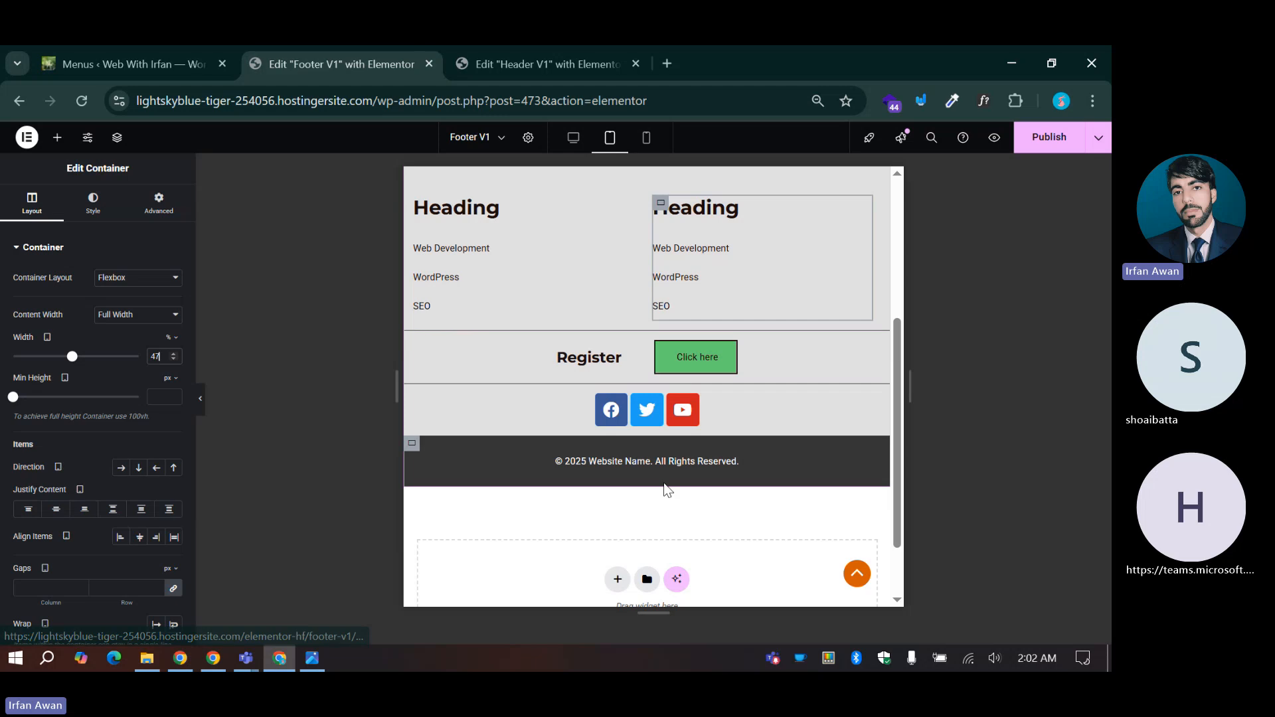
Step: Switch to the mobile portrait preview and examine the footer's columns, register row, social icons and copyright bar
click(646, 136)
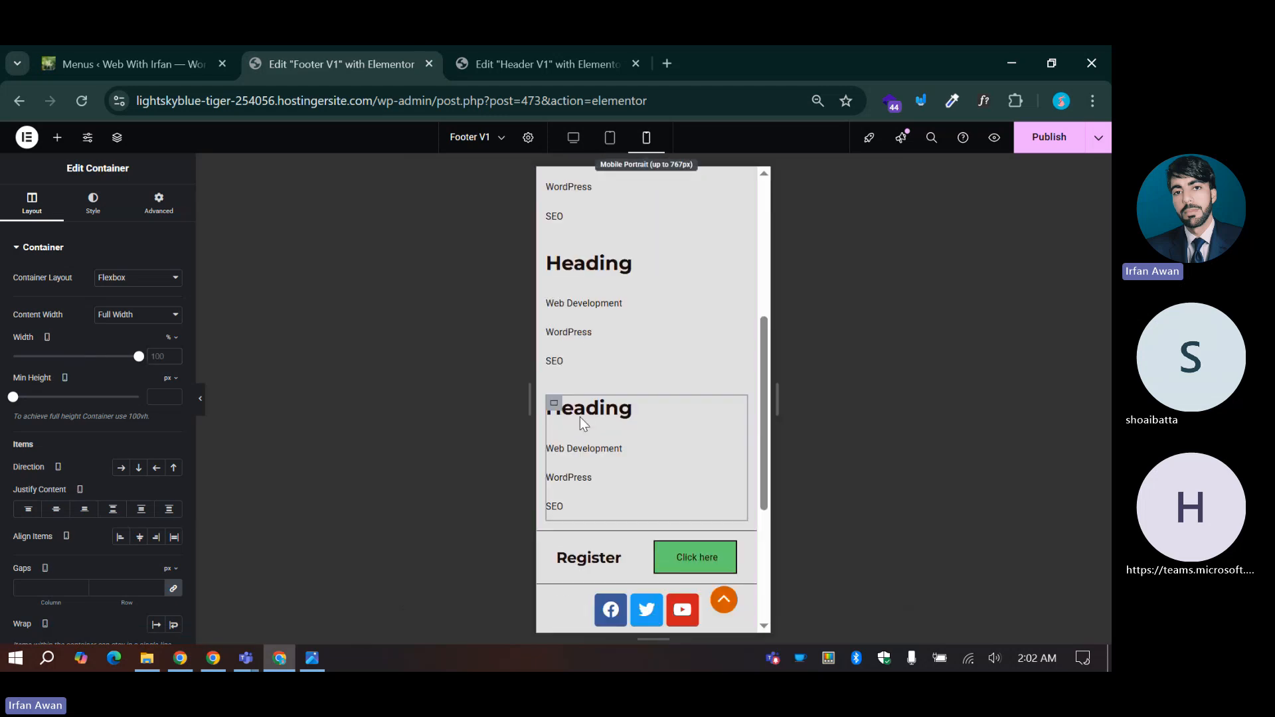
scroll(582, 398, up, 2)
scroll(585, 380, up, 2)
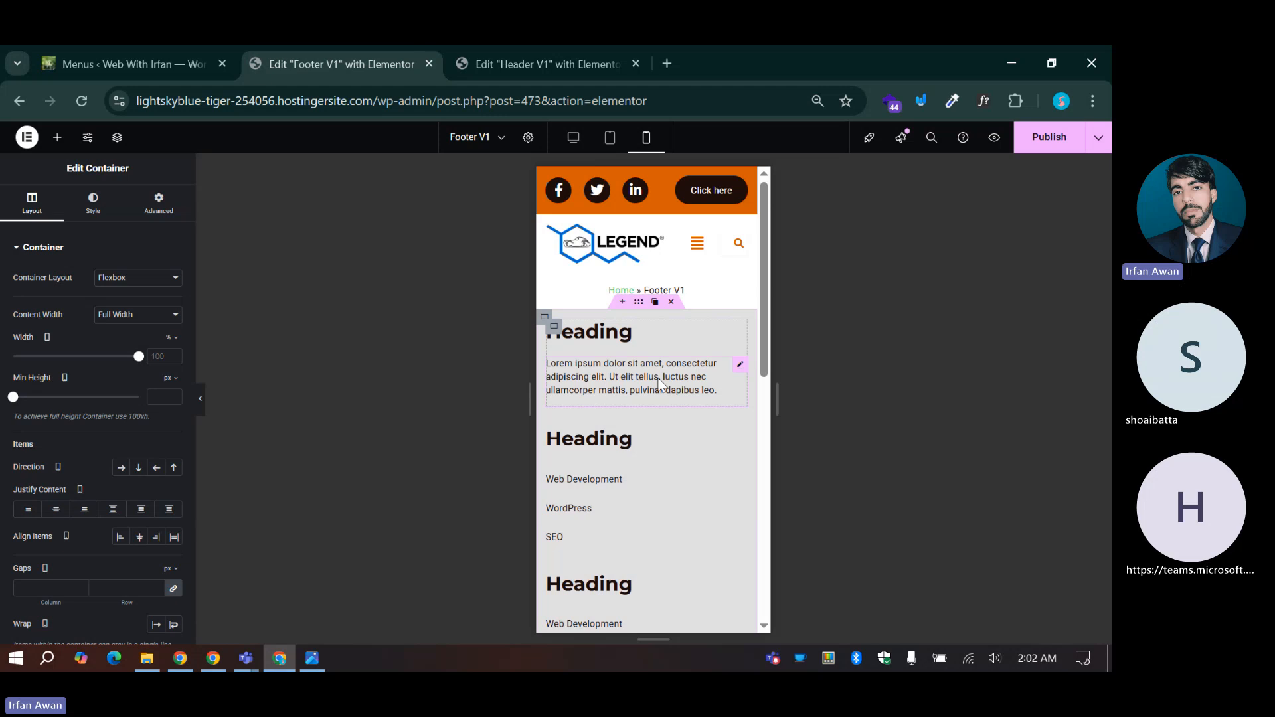
scroll(660, 384, down, 5)
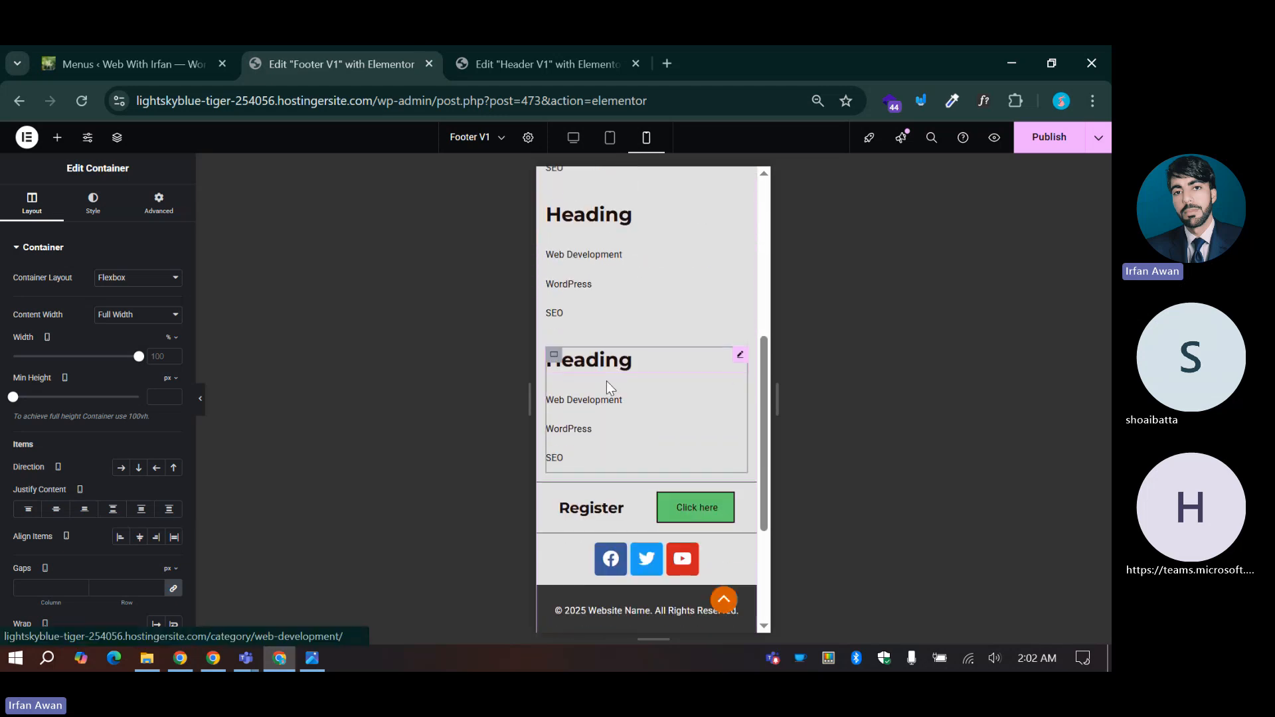
scroll(607, 381, down, 2)
scroll(655, 348, up, 1)
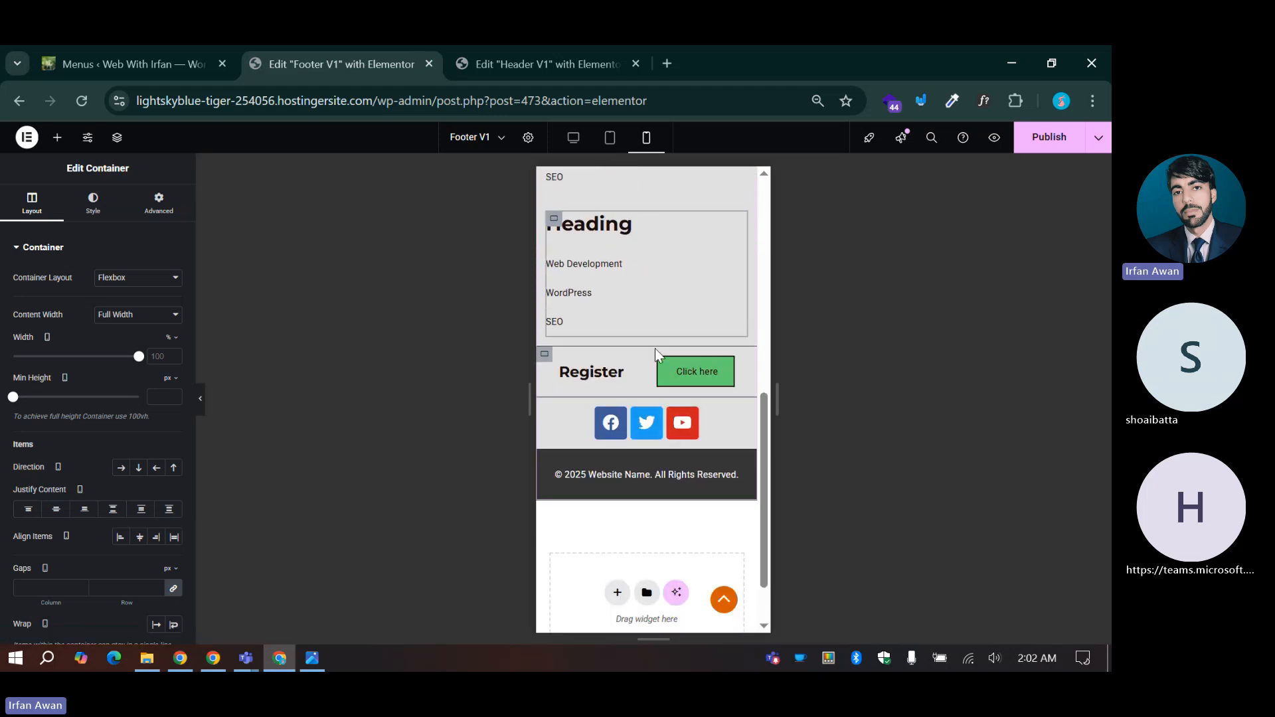
scroll(655, 348, up, 7)
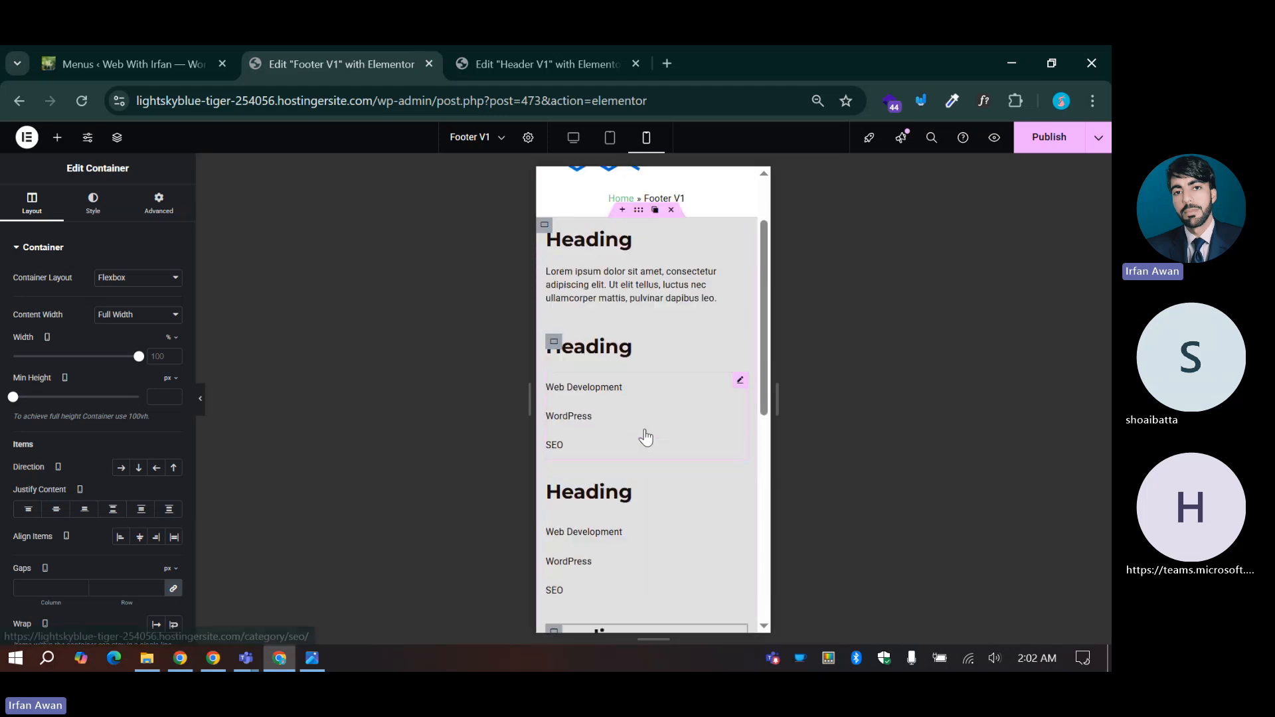
Step: Publish the responsive changes to the Footer V1 template and look over the mobile preview
click(1034, 153)
scroll(654, 387, up, 2)
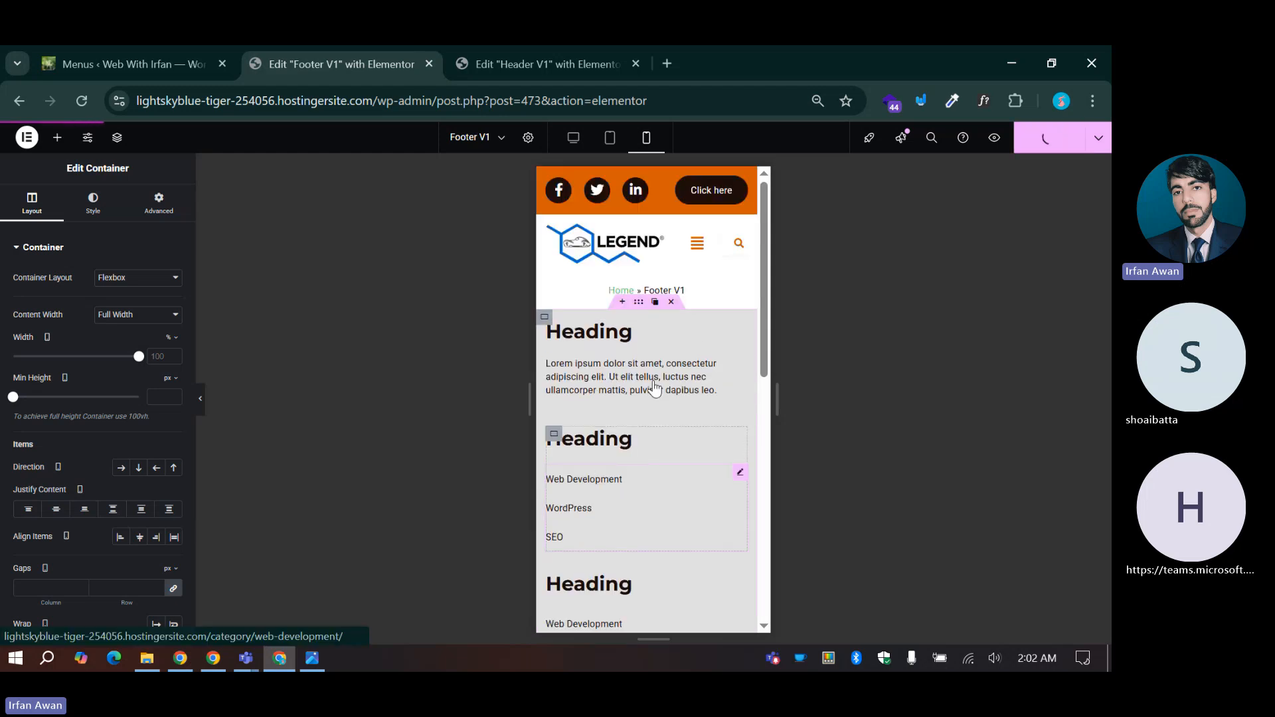
scroll(647, 441, down, 2)
scroll(650, 442, up, 2)
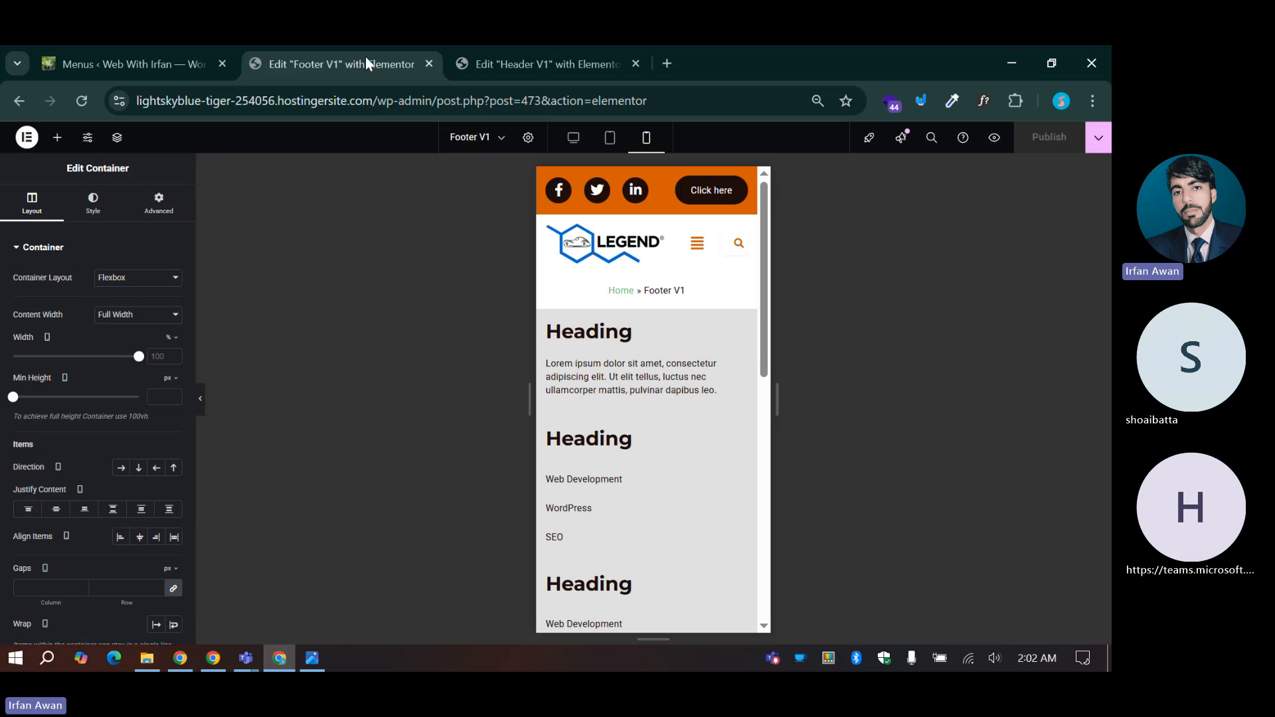
Step: Switch to the WordPress Menus page and remove the invalid Elementor Practice page item from the Header Menu
click(96, 51)
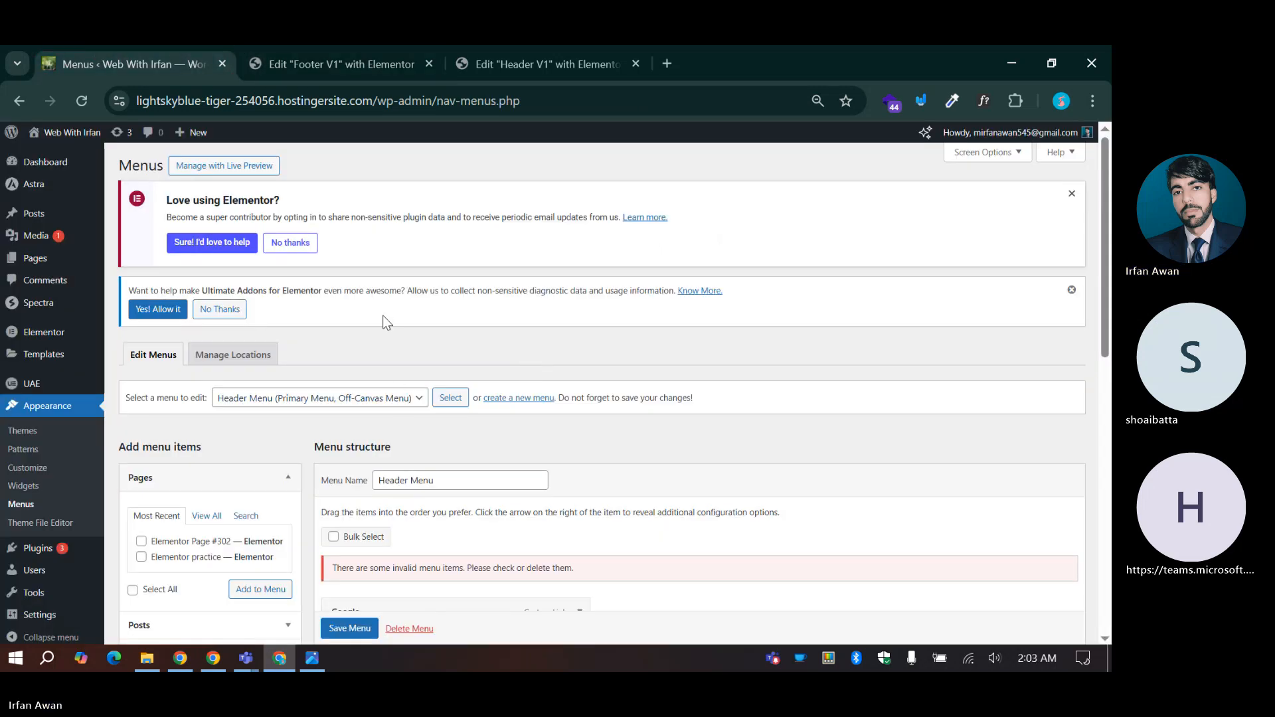
scroll(333, 397, down, 3)
scroll(334, 397, up, 3)
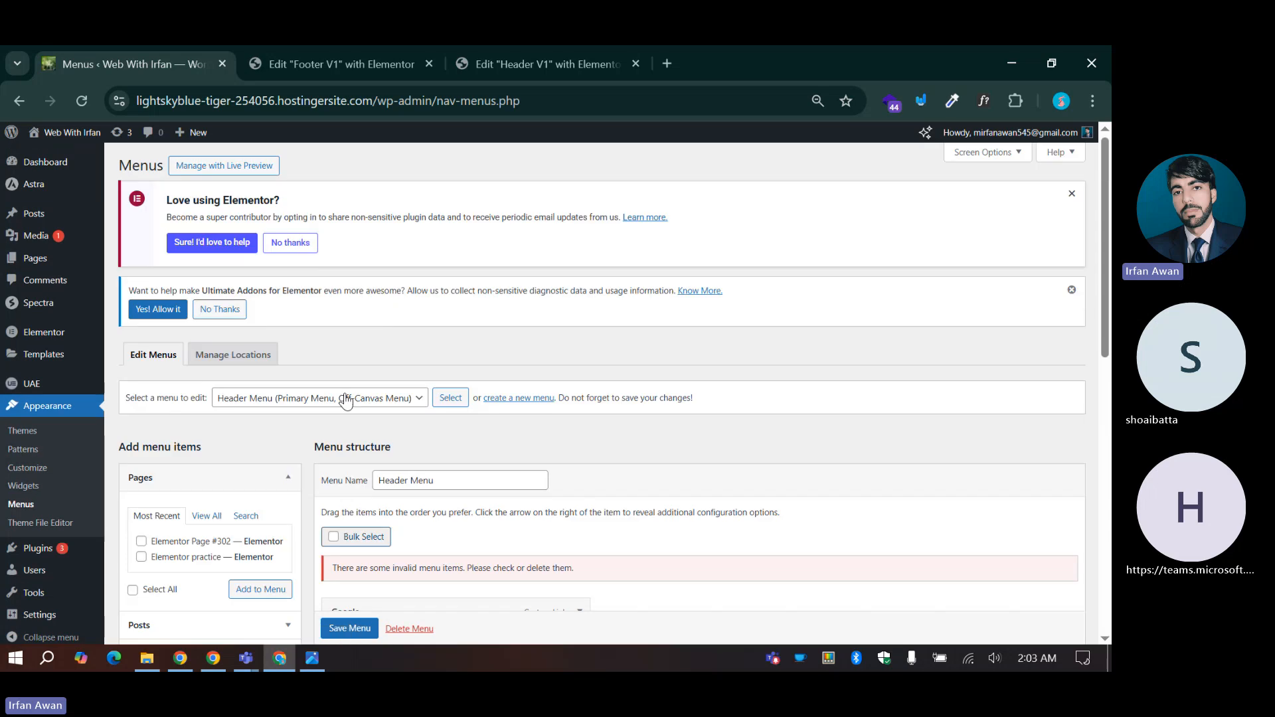
scroll(508, 411, down, 9)
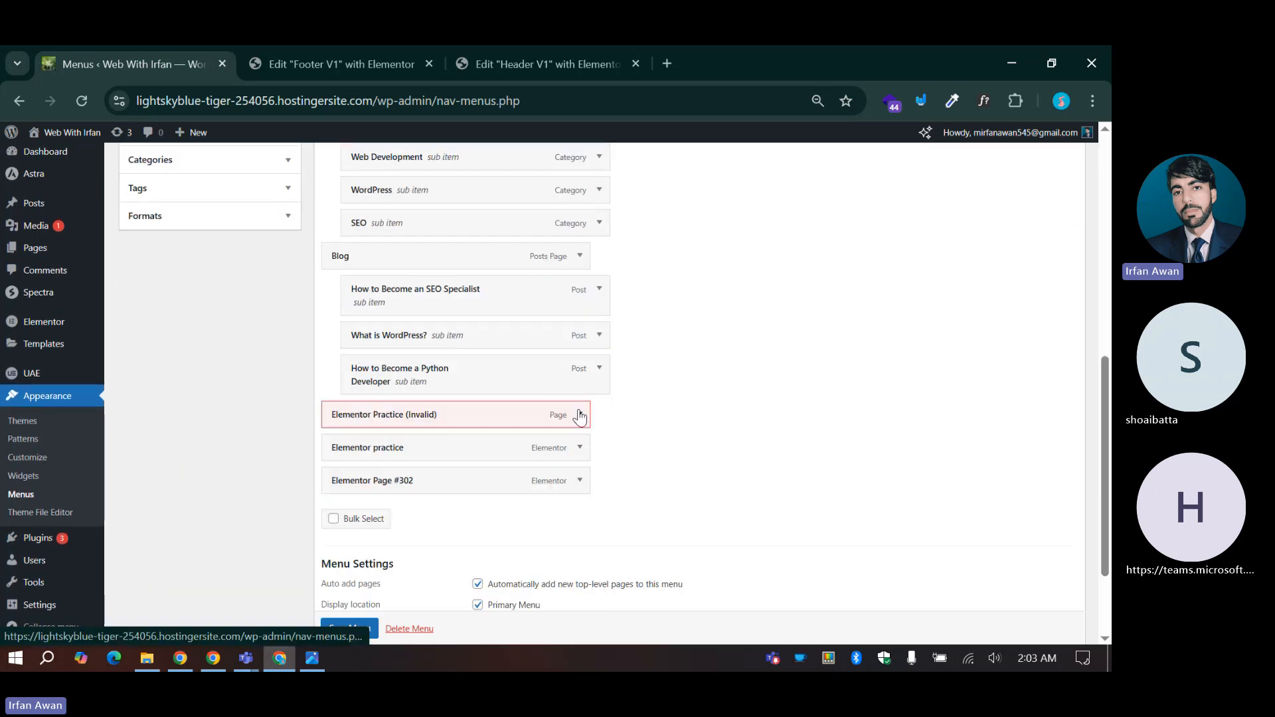
click(577, 411)
scroll(385, 453, down, 5)
click(343, 283)
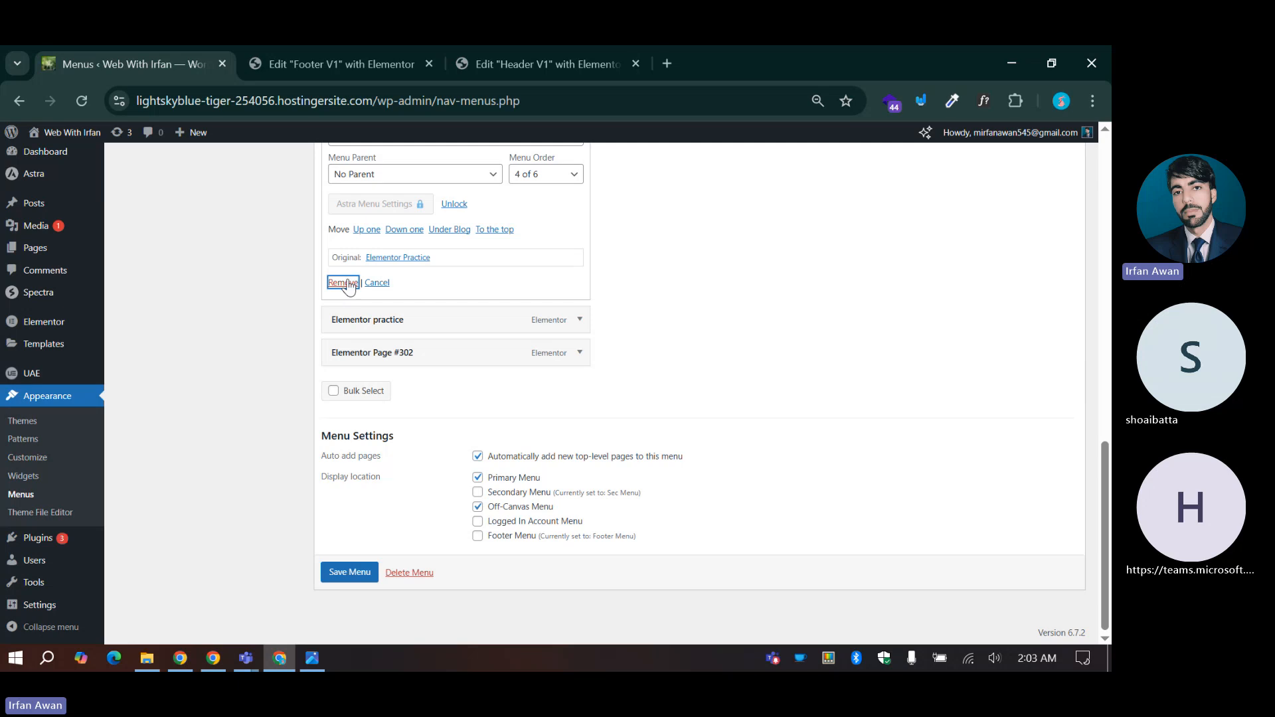
scroll(331, 360, up, 4)
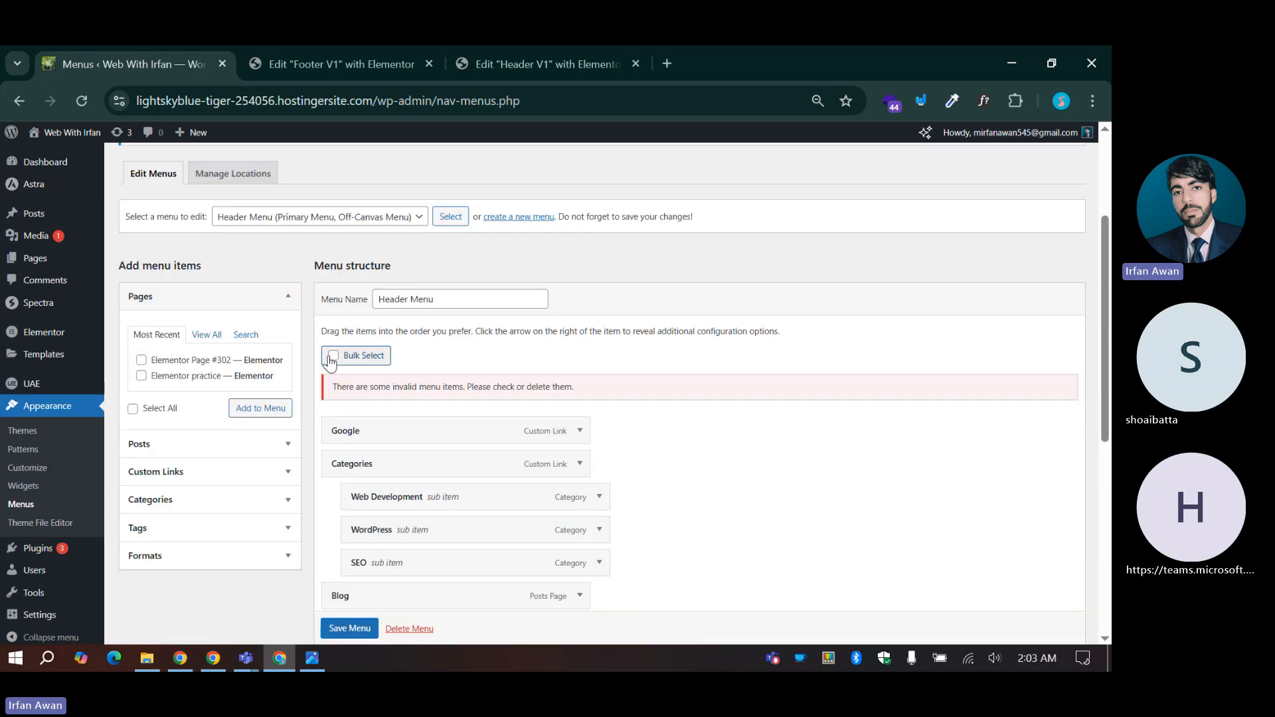
mouse_move(33, 266)
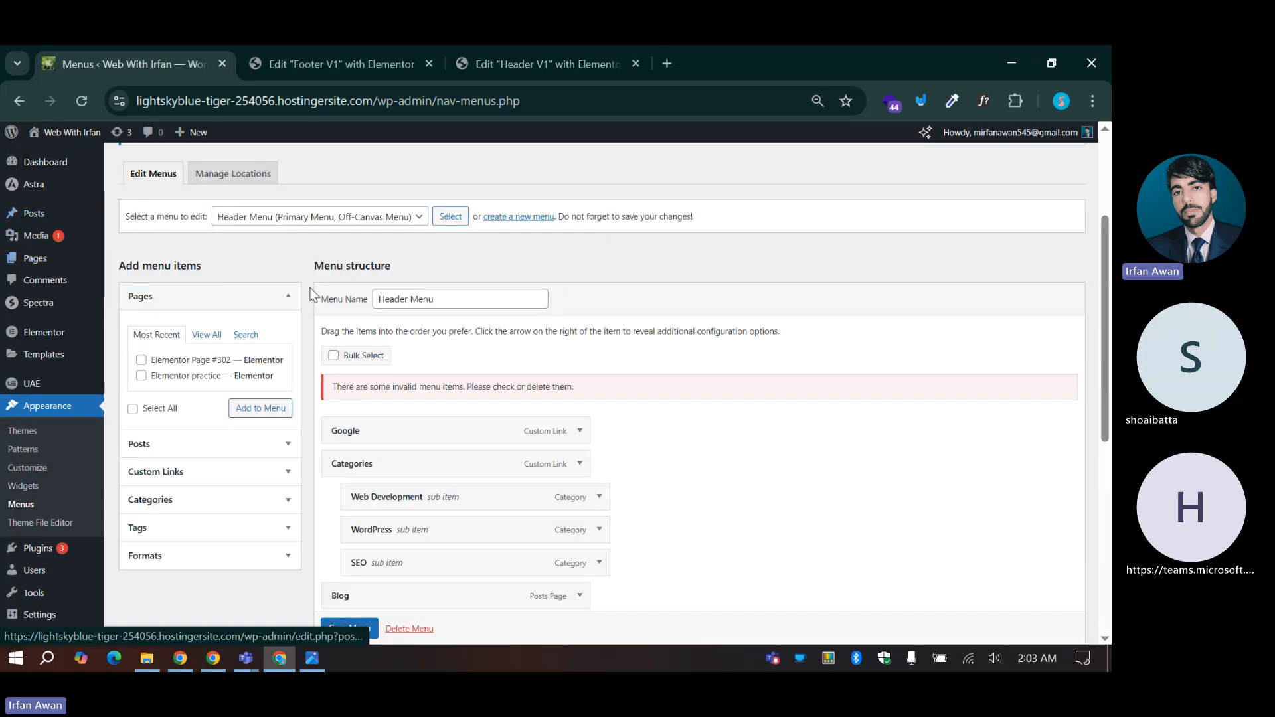
scroll(311, 292, down, 4)
scroll(311, 292, up, 4)
scroll(264, 328, down, 1)
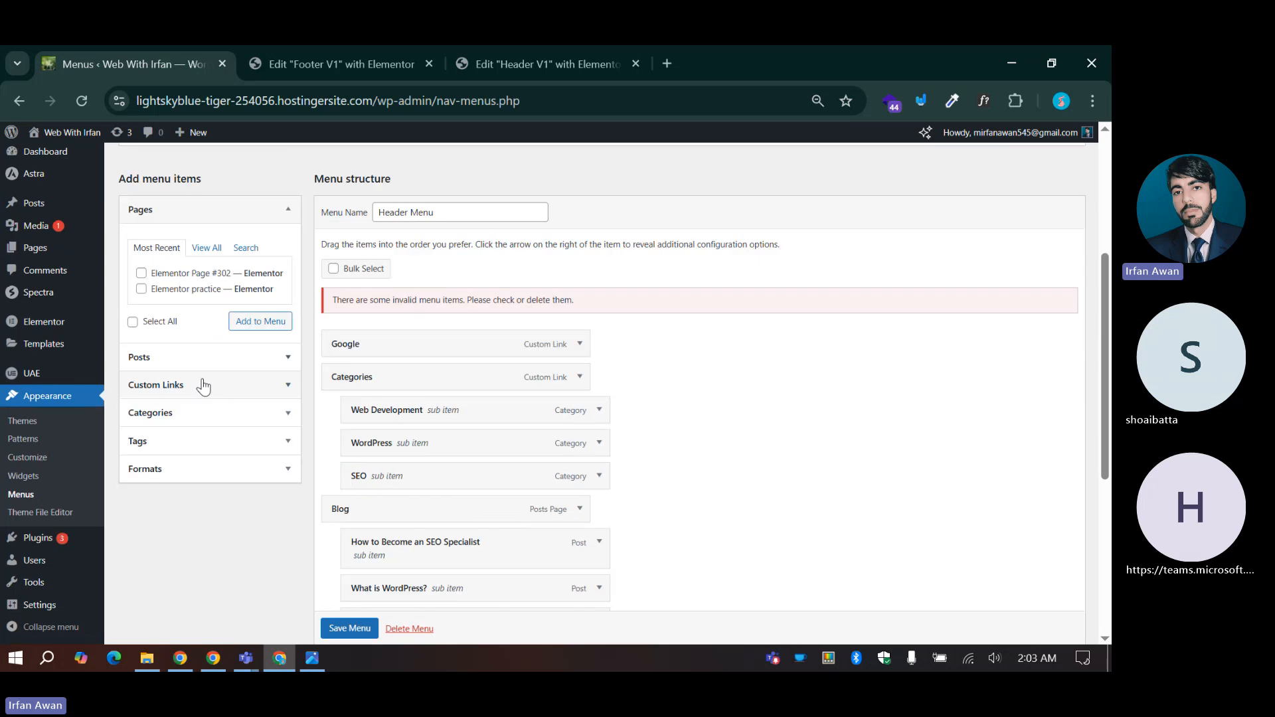
Step: Browse all pages and the most recent posts that can be added to the Header Menu
click(143, 210)
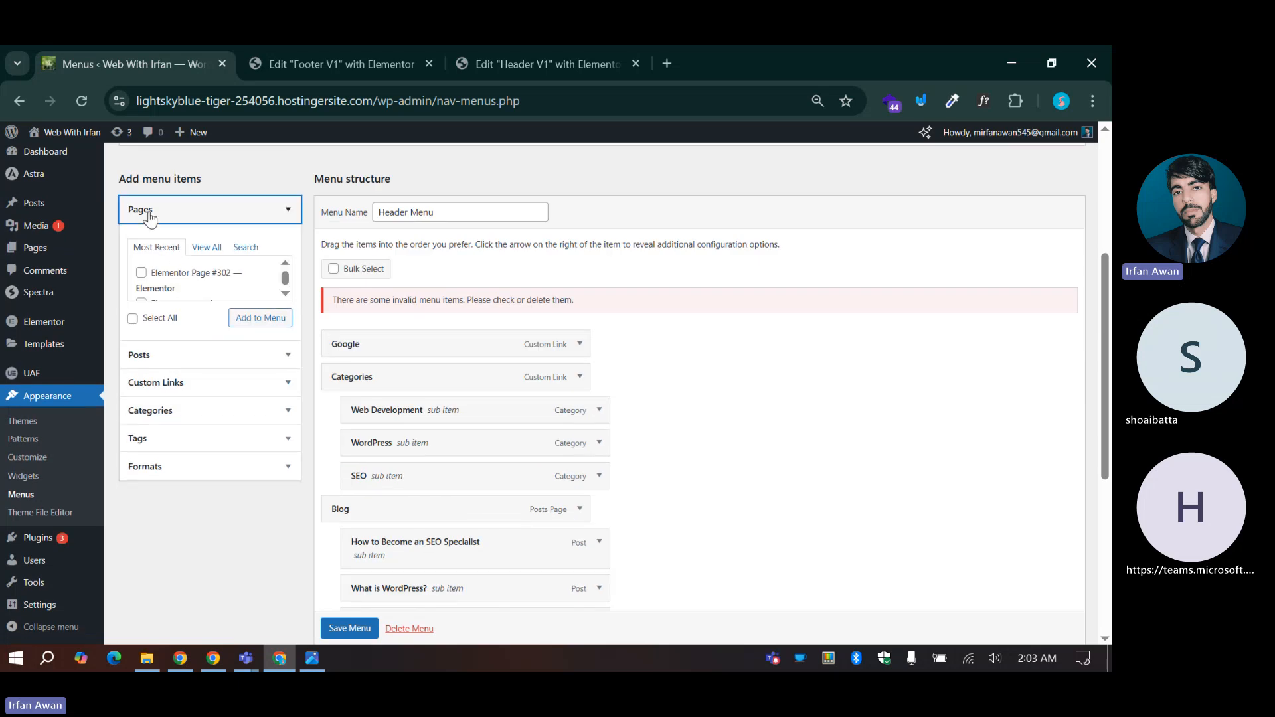
click(161, 211)
click(207, 248)
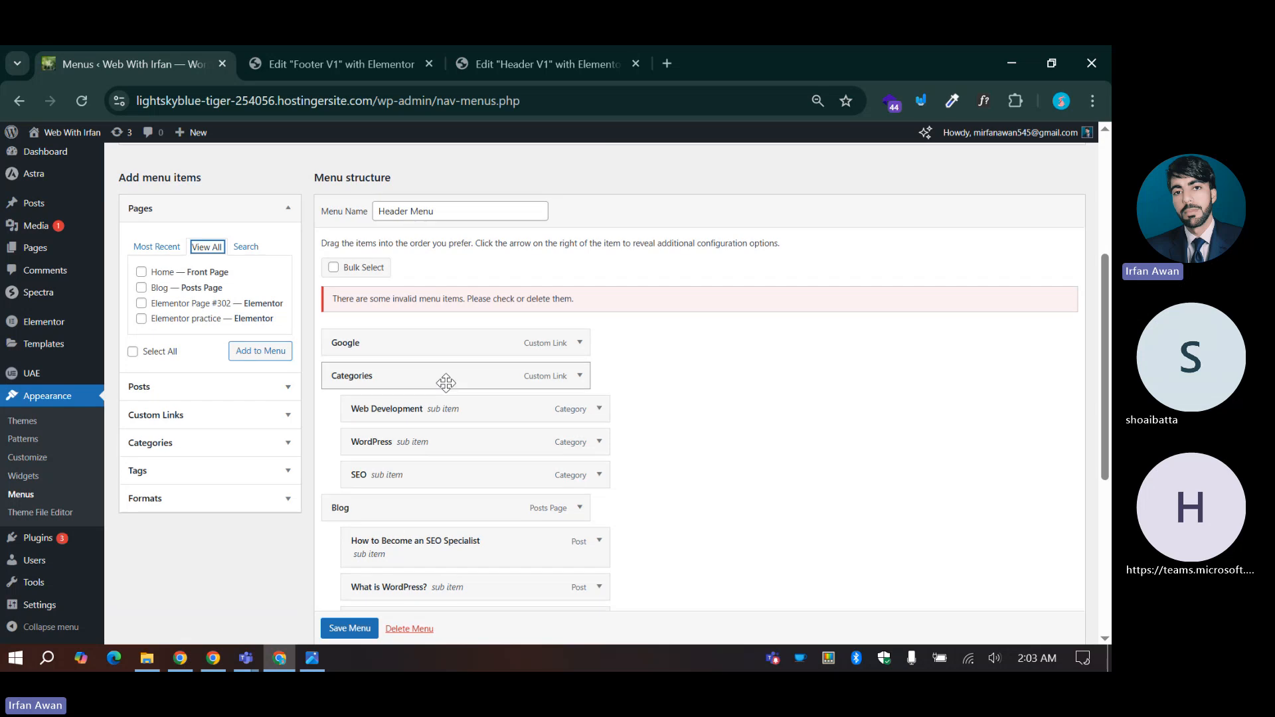
scroll(444, 379, down, 2)
click(186, 217)
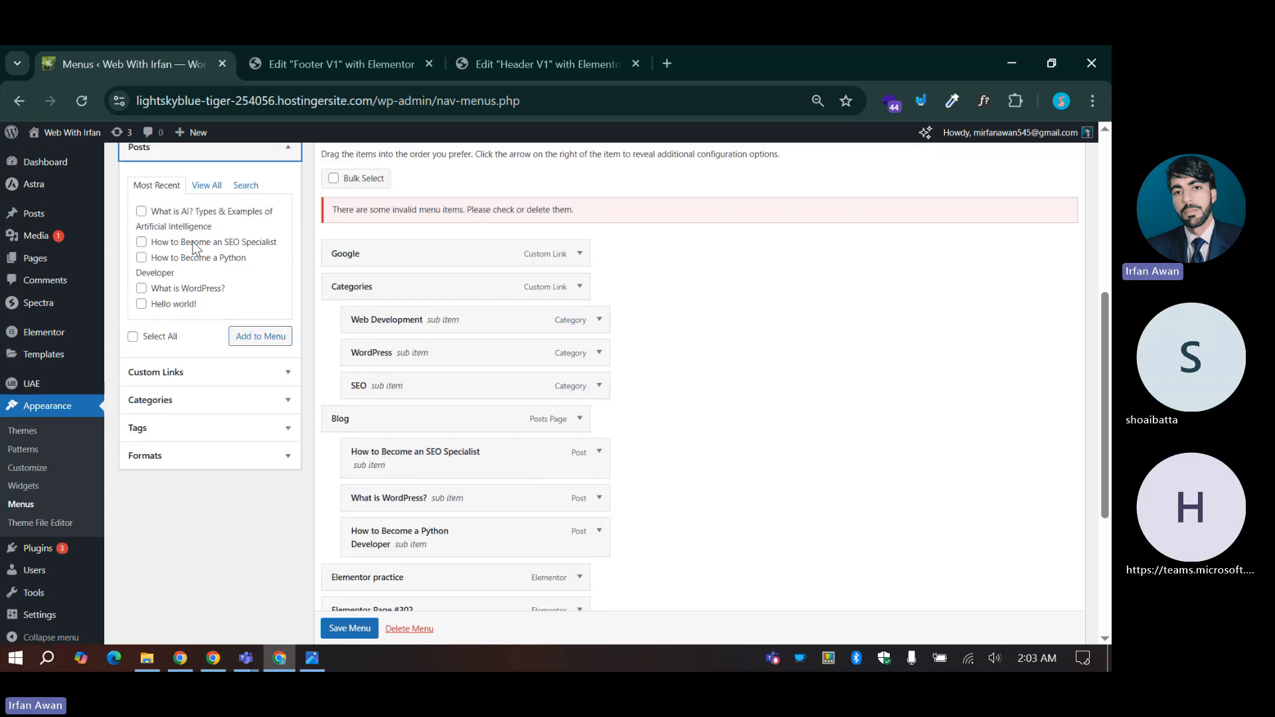
Step: Add a custom link with the URL # and the link text Menu Item to the Header Menu
click(181, 367)
scroll(186, 268, up, 1)
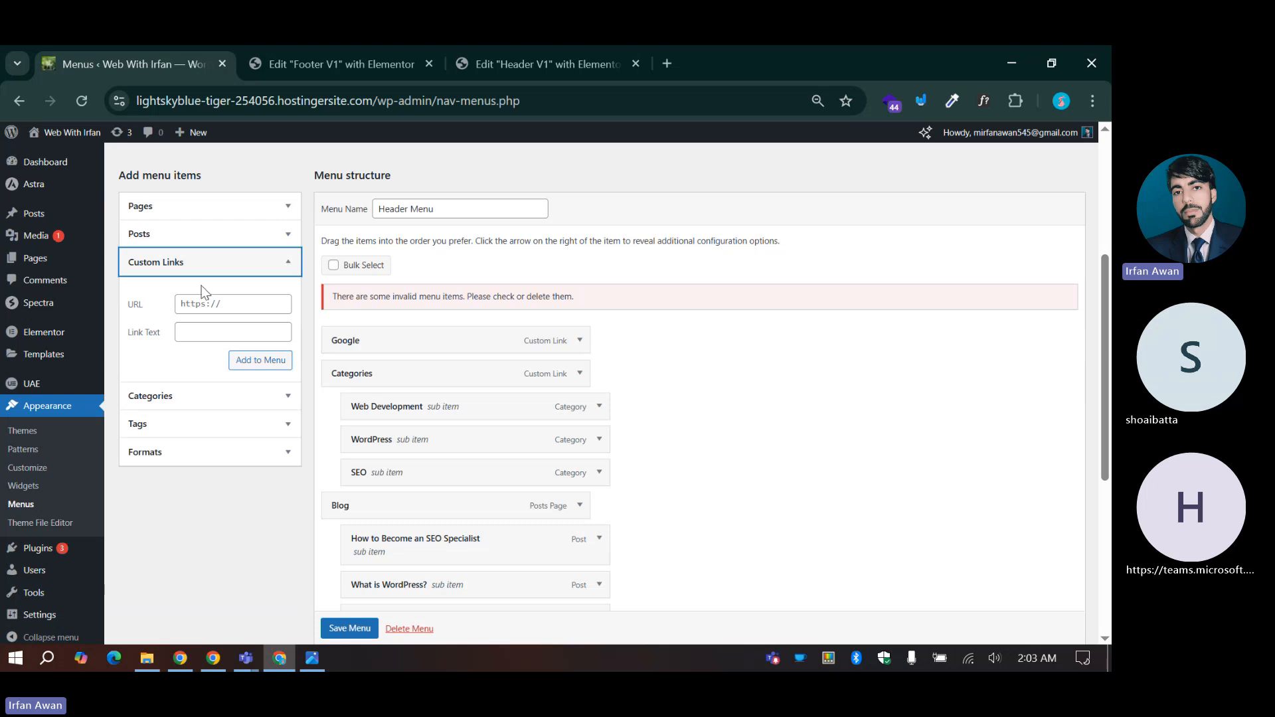
click(219, 311)
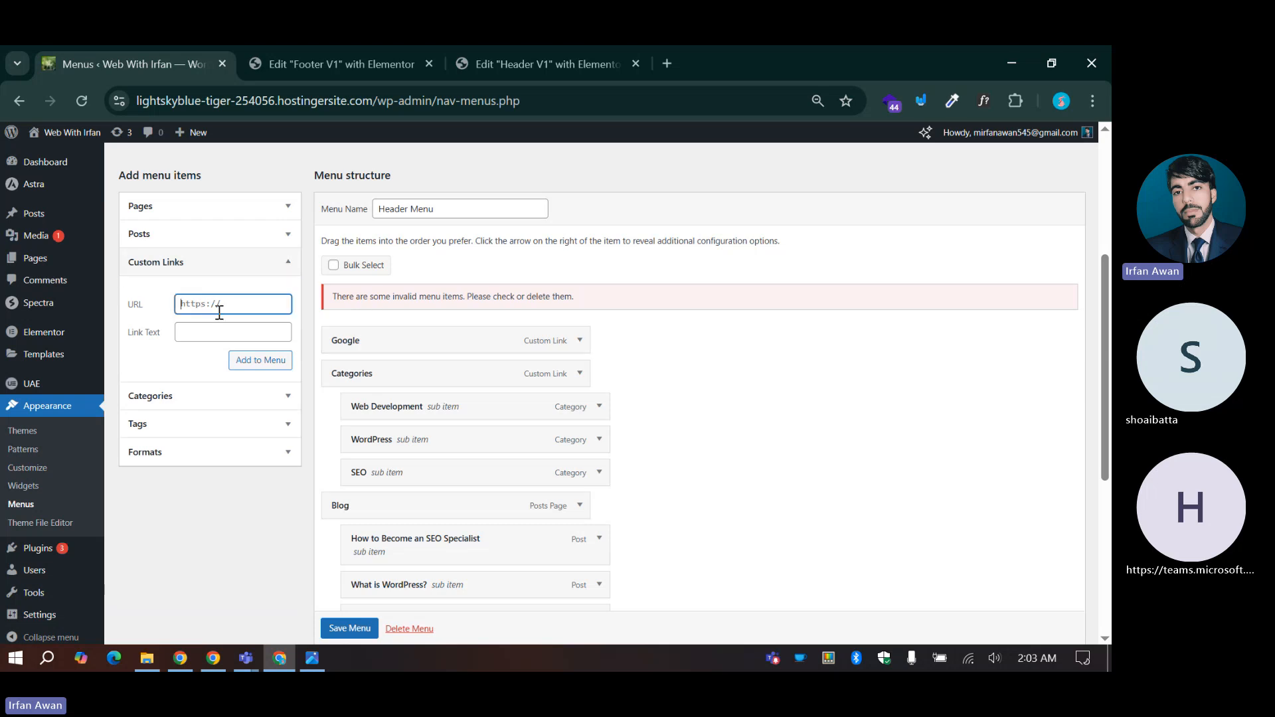
text(#)
click(190, 334)
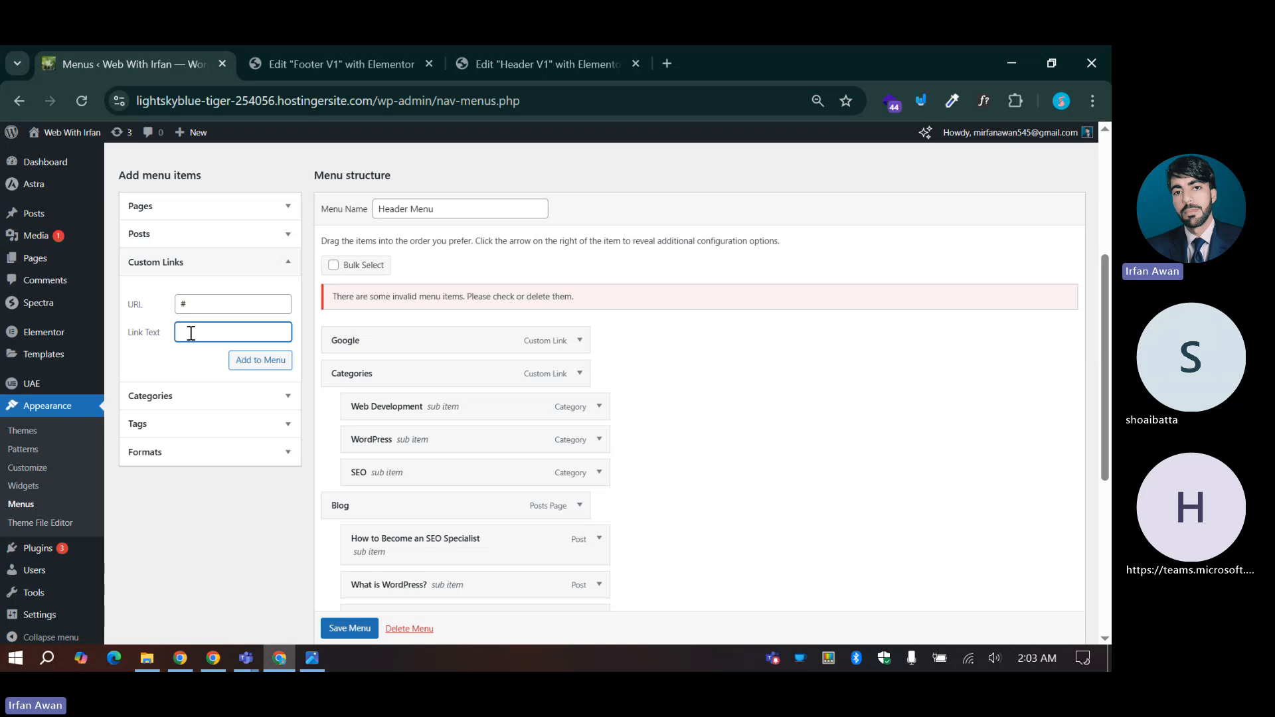
text(Menu Item)
click(246, 366)
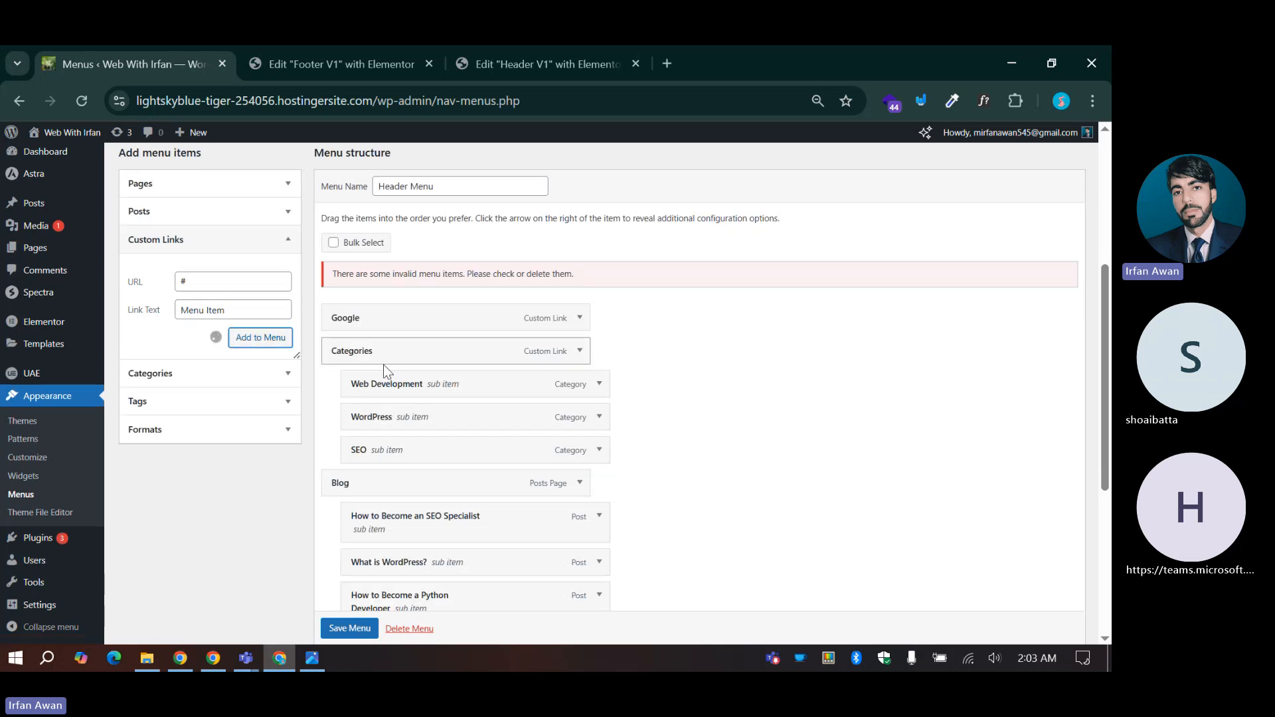
scroll(380, 362, down, 5)
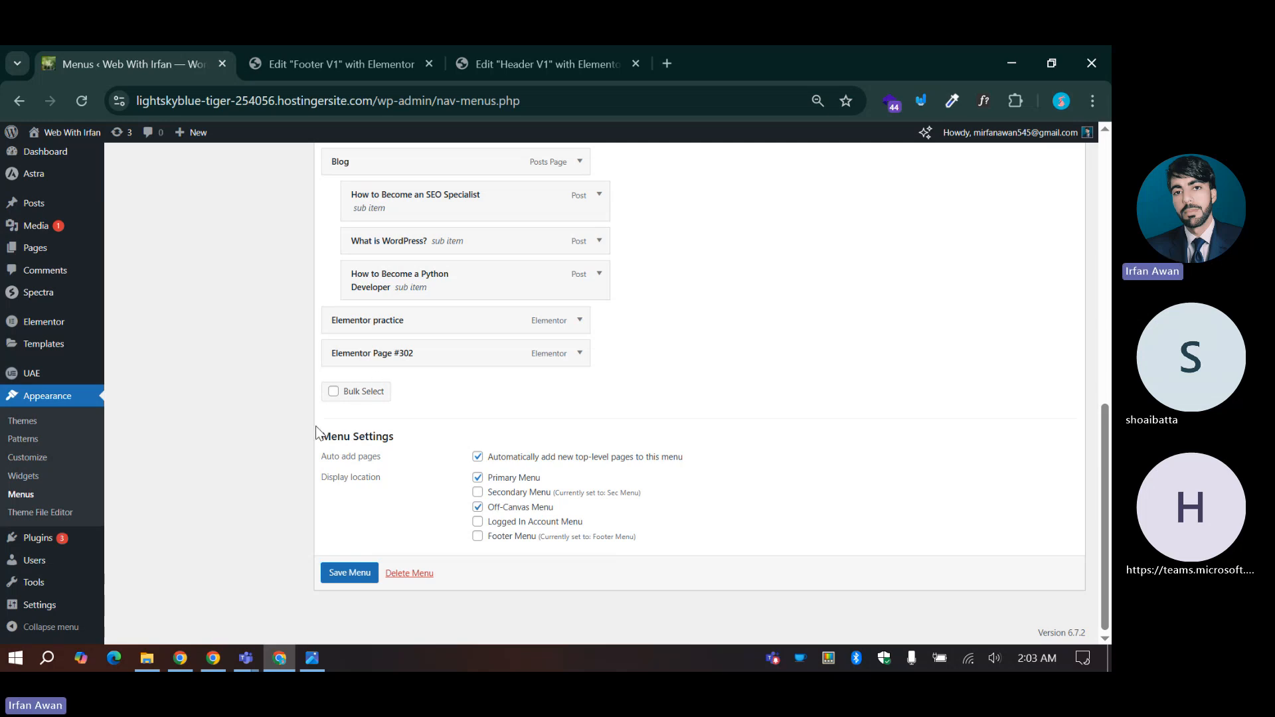
Step: Move the Menu Item custom link up in the menu structure, between the Blog sub-items and Elementor practice
scroll(337, 435, up, 6)
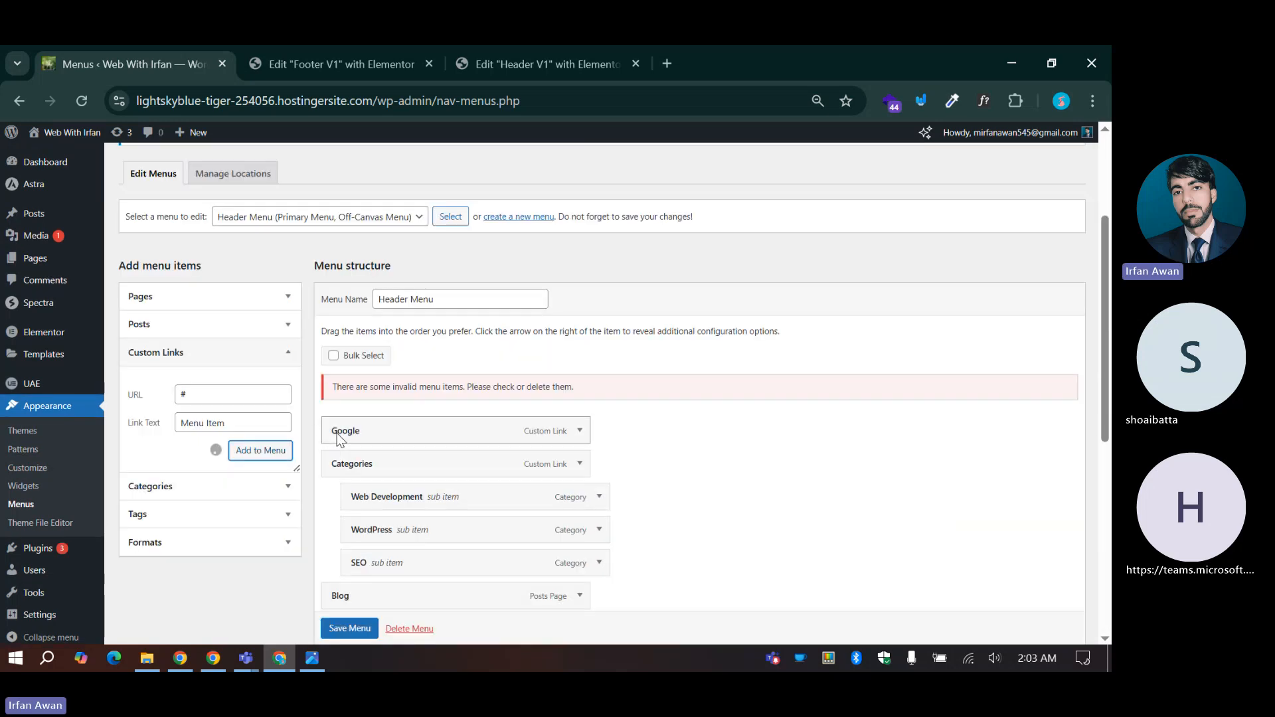
scroll(337, 438, down, 3)
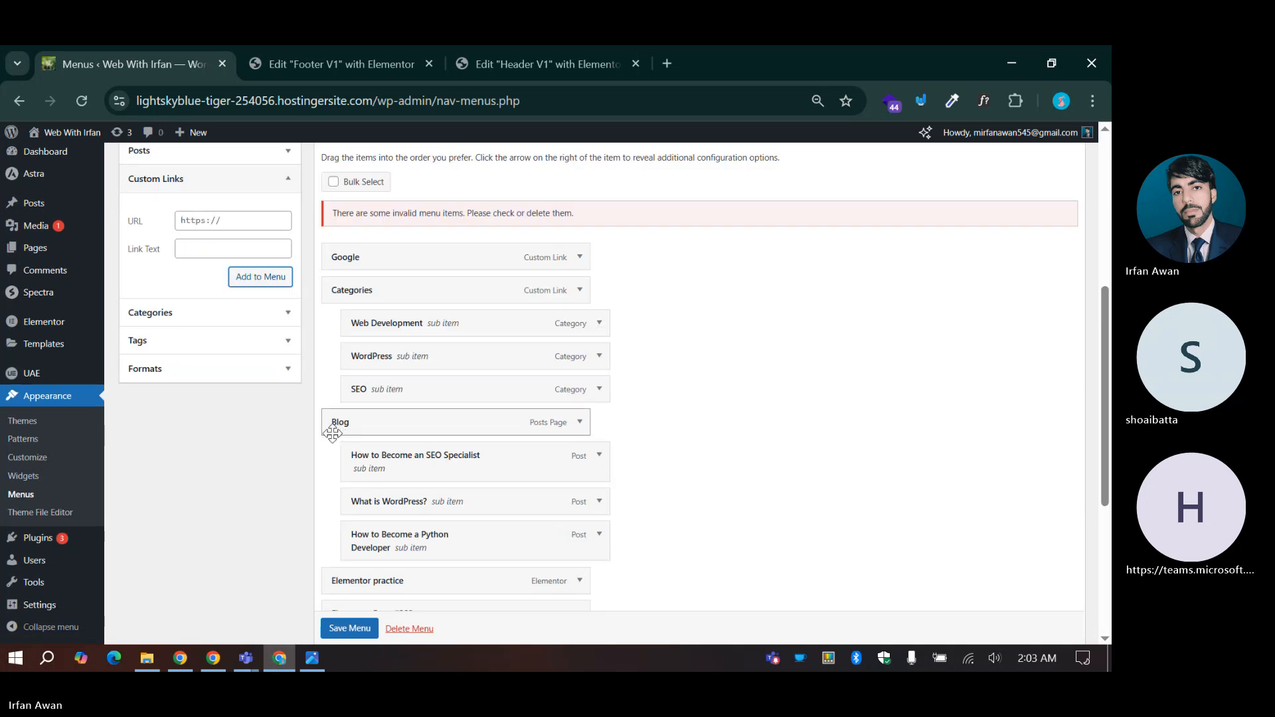
scroll(336, 432, down, 4)
drag(352, 389, 357, 323)
scroll(389, 377, up, 2)
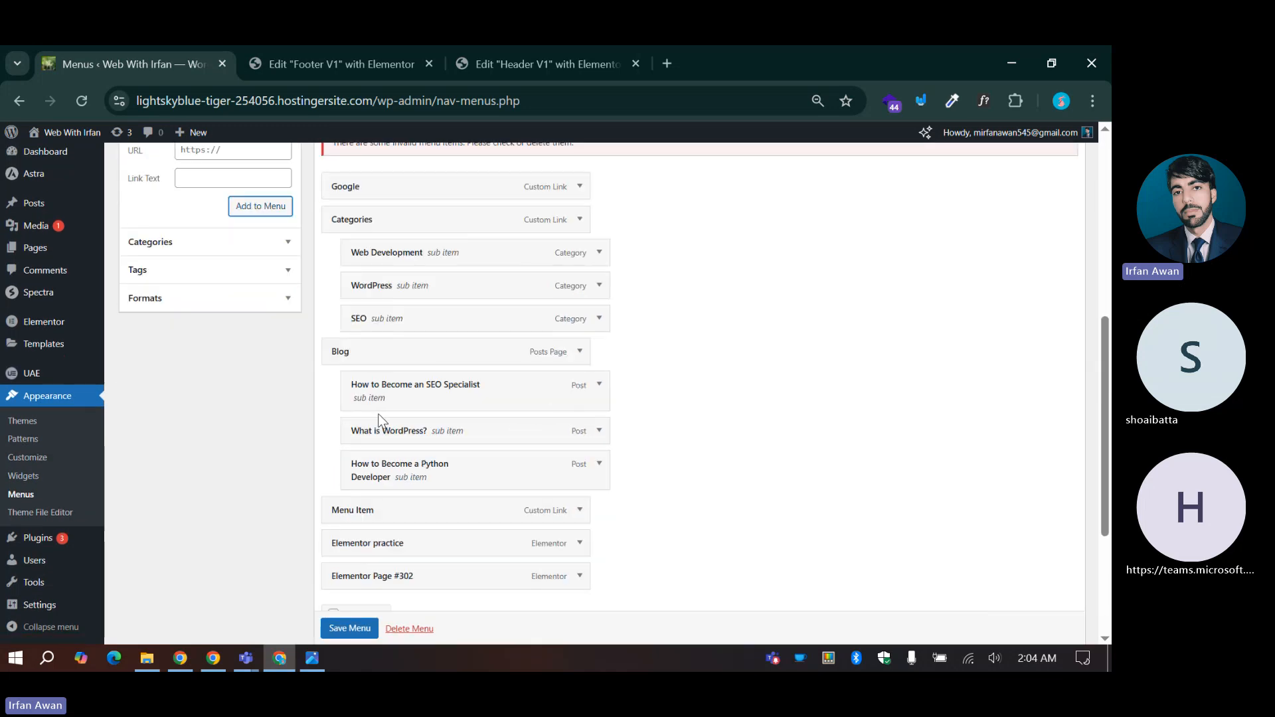
scroll(371, 405, down, 1)
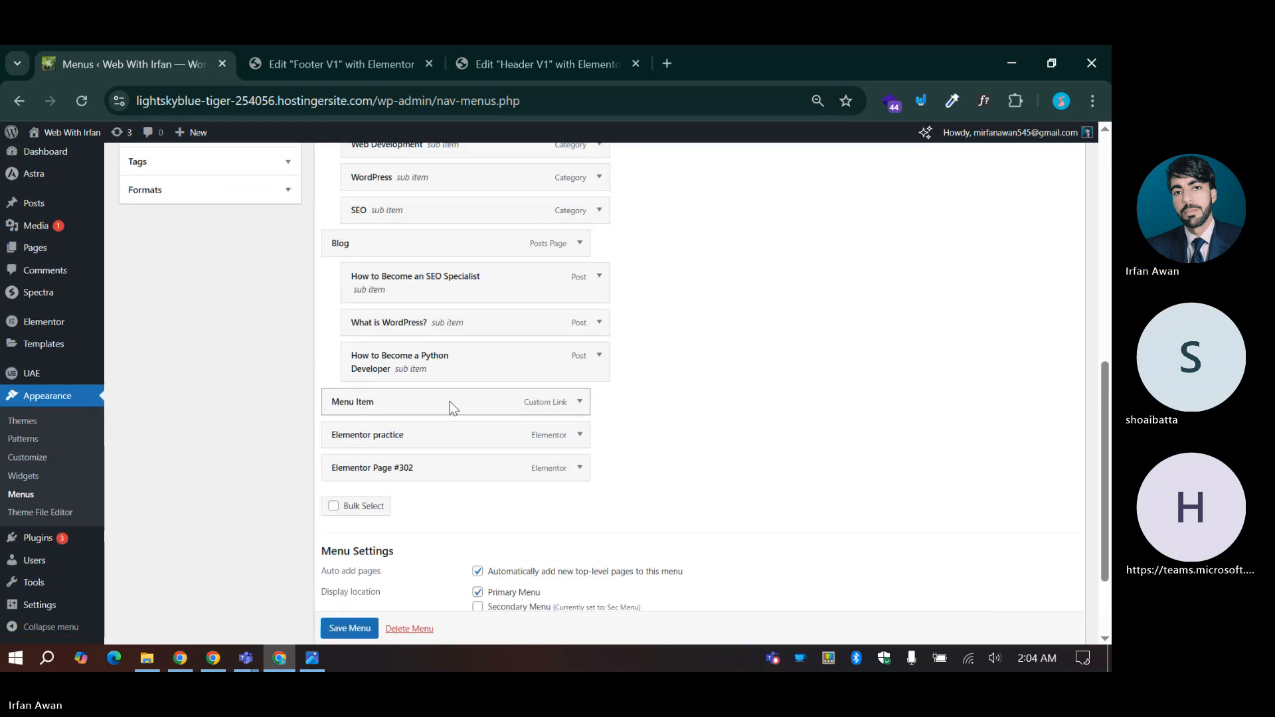
Step: Examine the categories, tags and formats that can be added as menu items
scroll(448, 401, up, 1)
click(190, 232)
scroll(211, 323, up, 2)
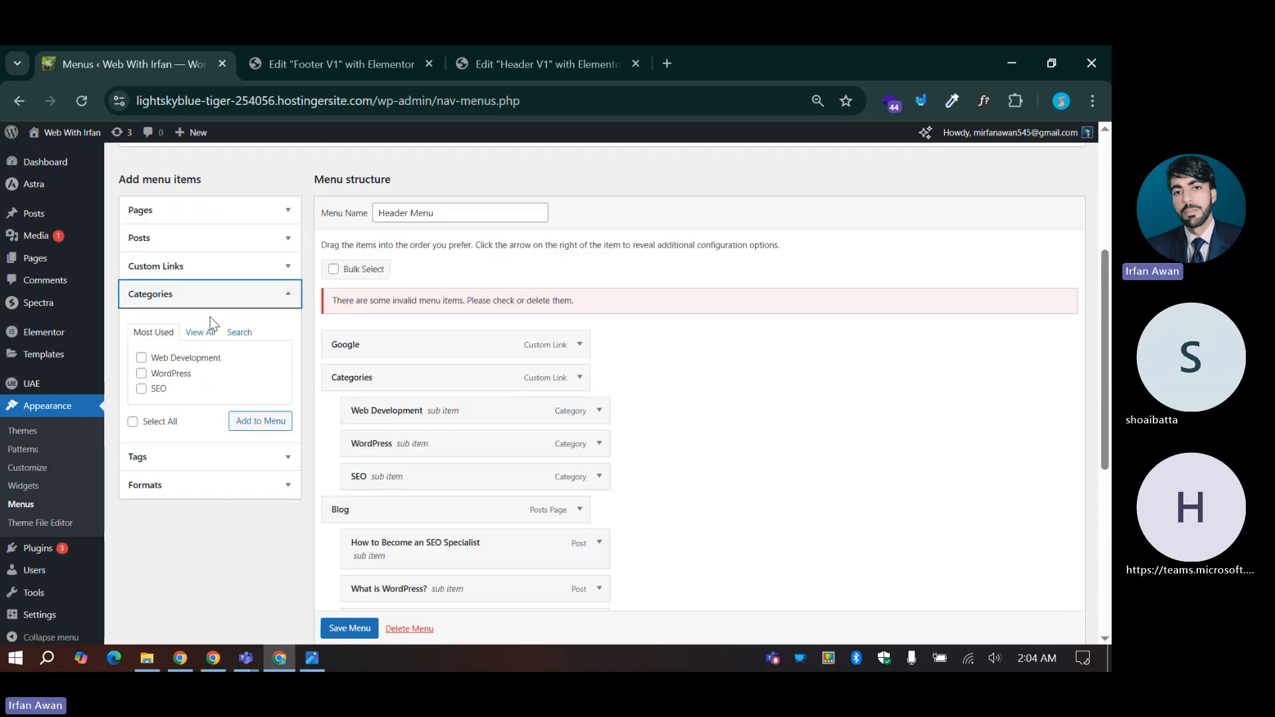
click(207, 331)
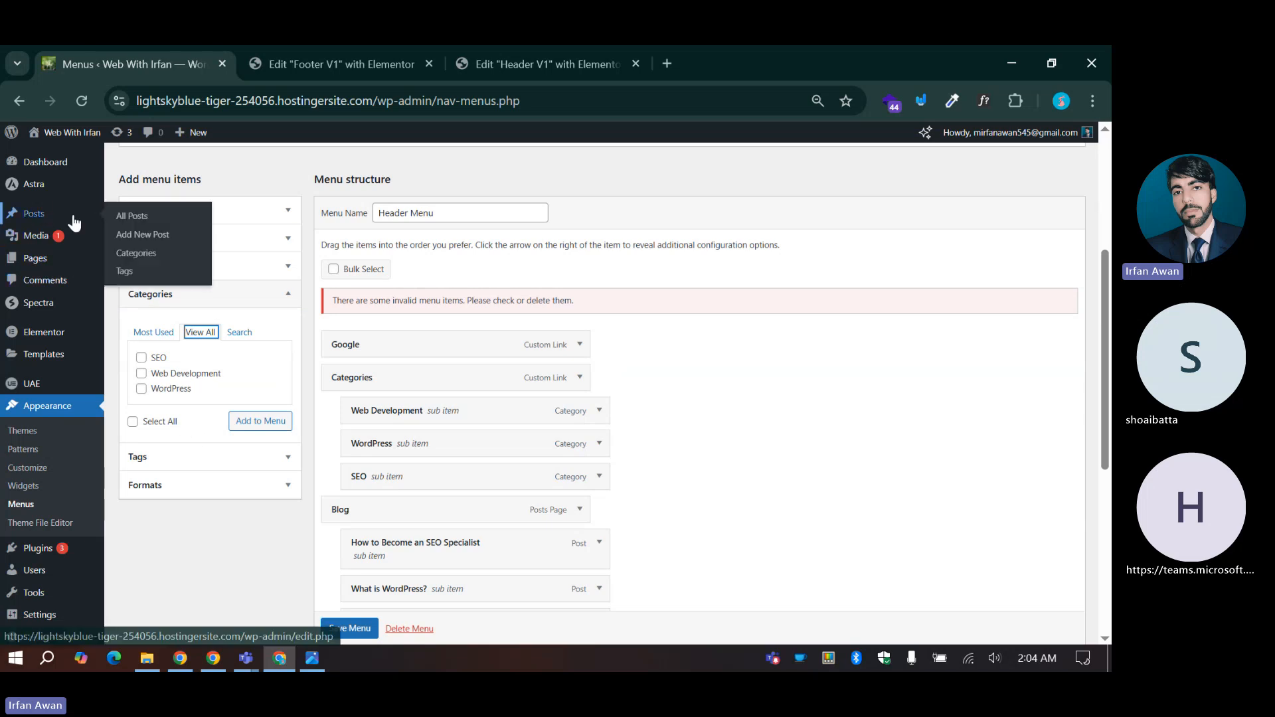
click(159, 458)
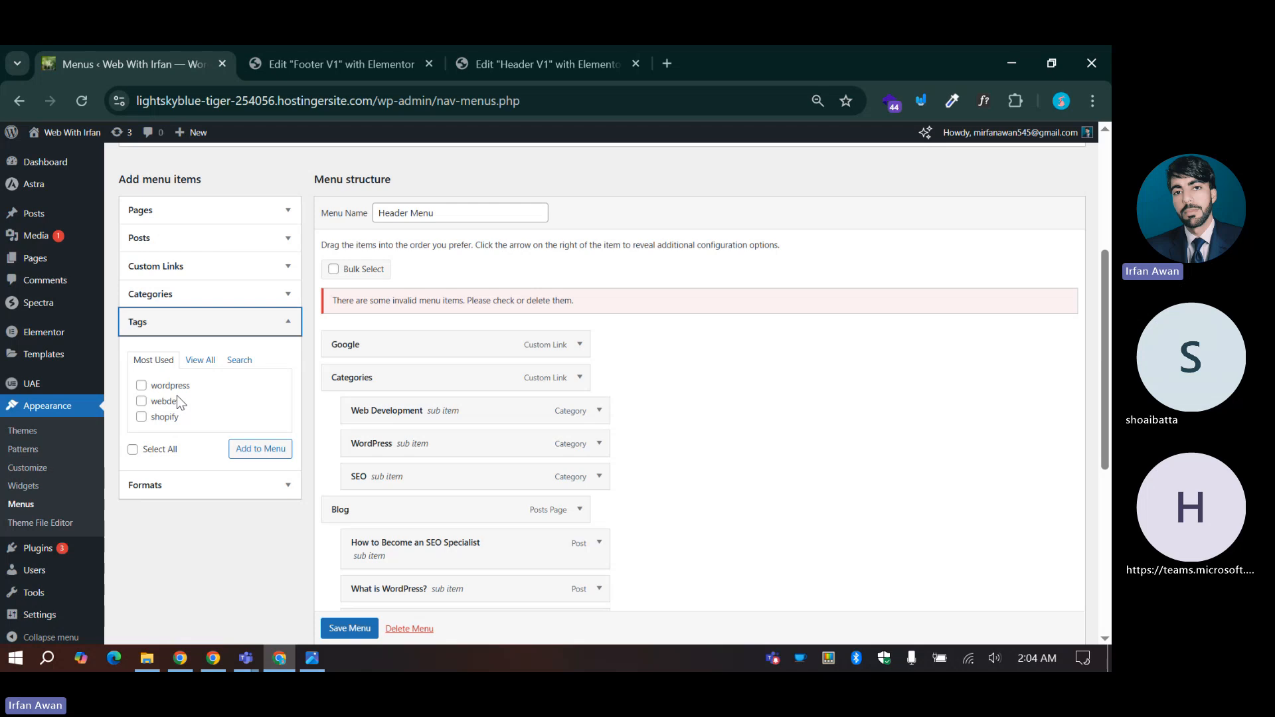
scroll(177, 396, down, 1)
click(178, 397)
scroll(223, 410, up, 2)
click(192, 442)
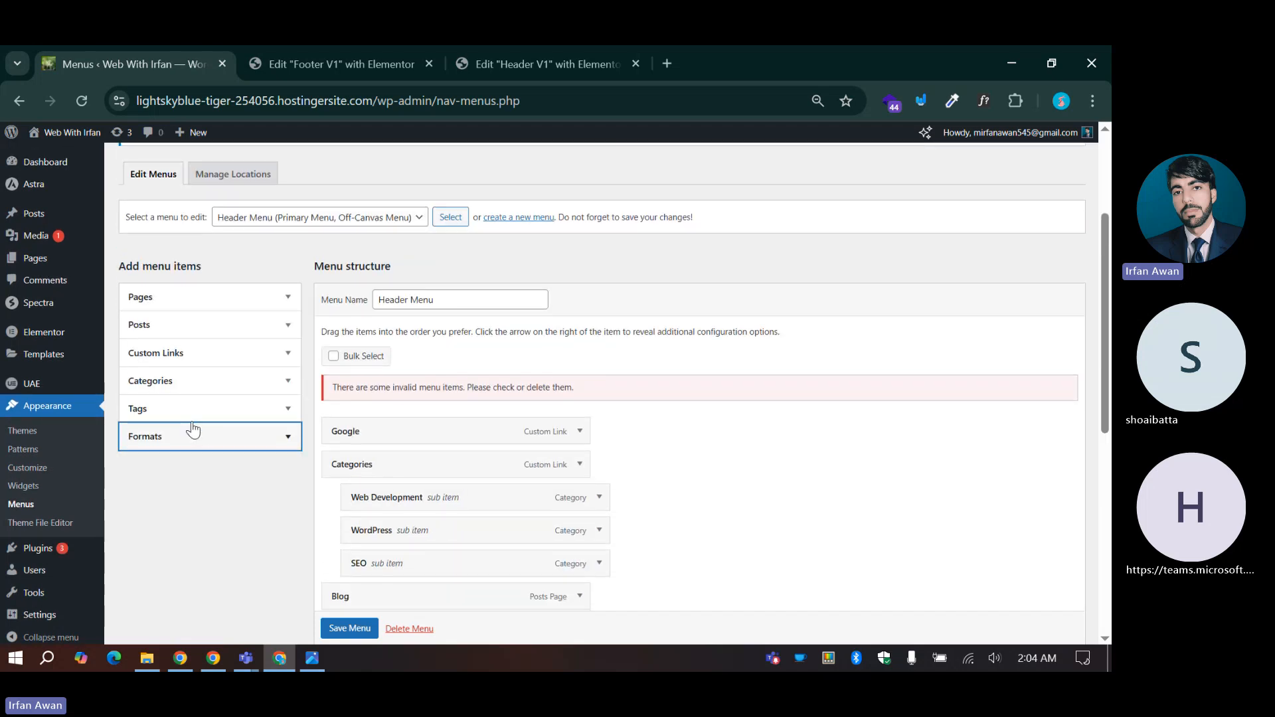
click(192, 418)
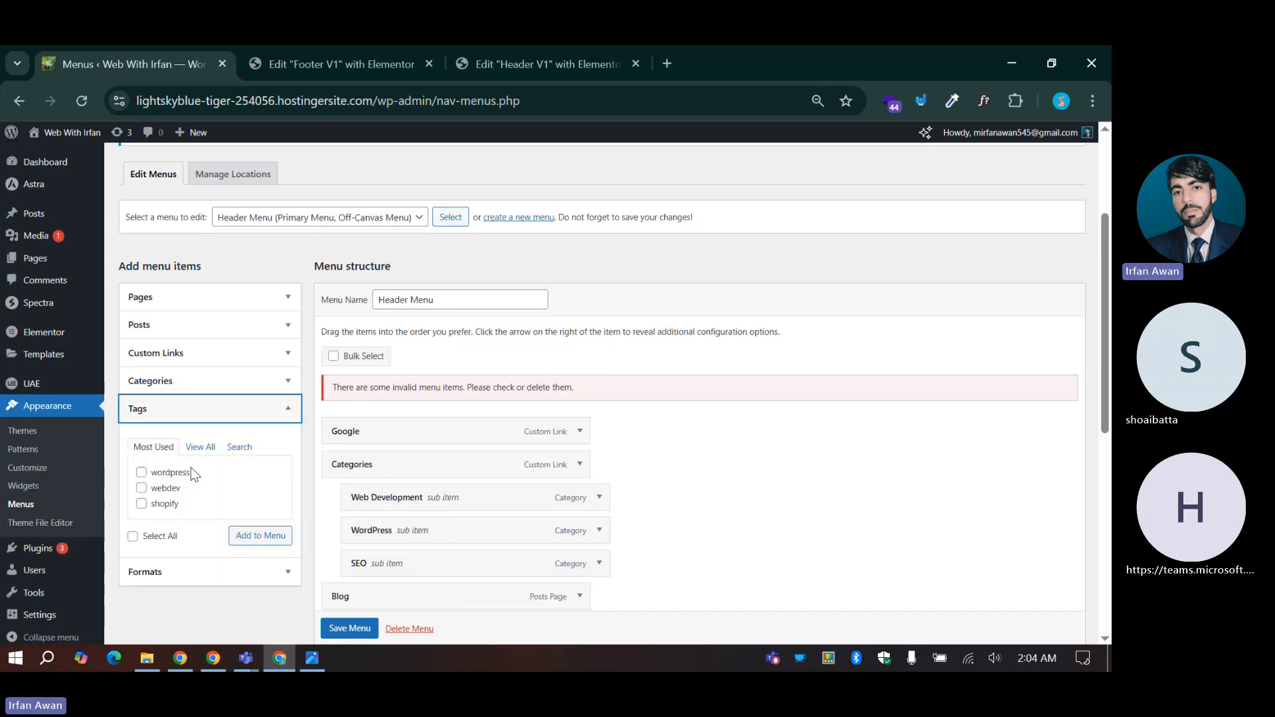
click(185, 408)
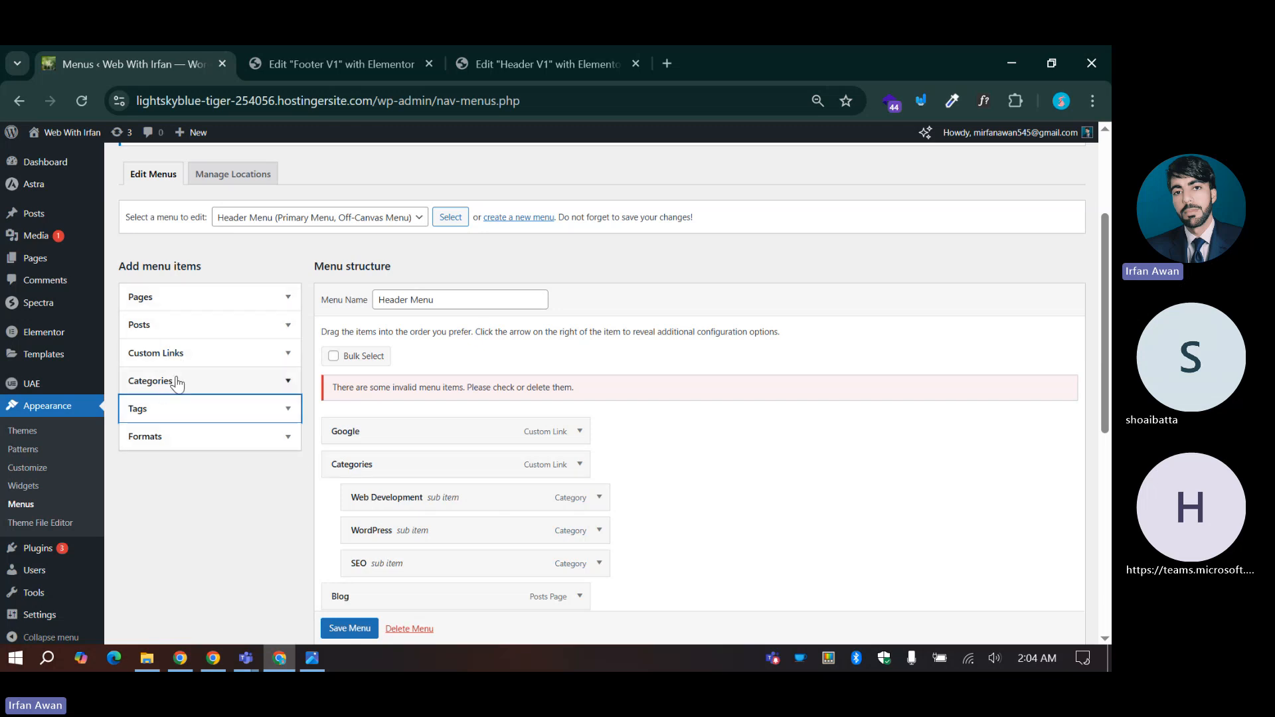
Step: Look over the Header Menu structure and its settings, and review the full list of categories available to add
scroll(322, 475, down, 7)
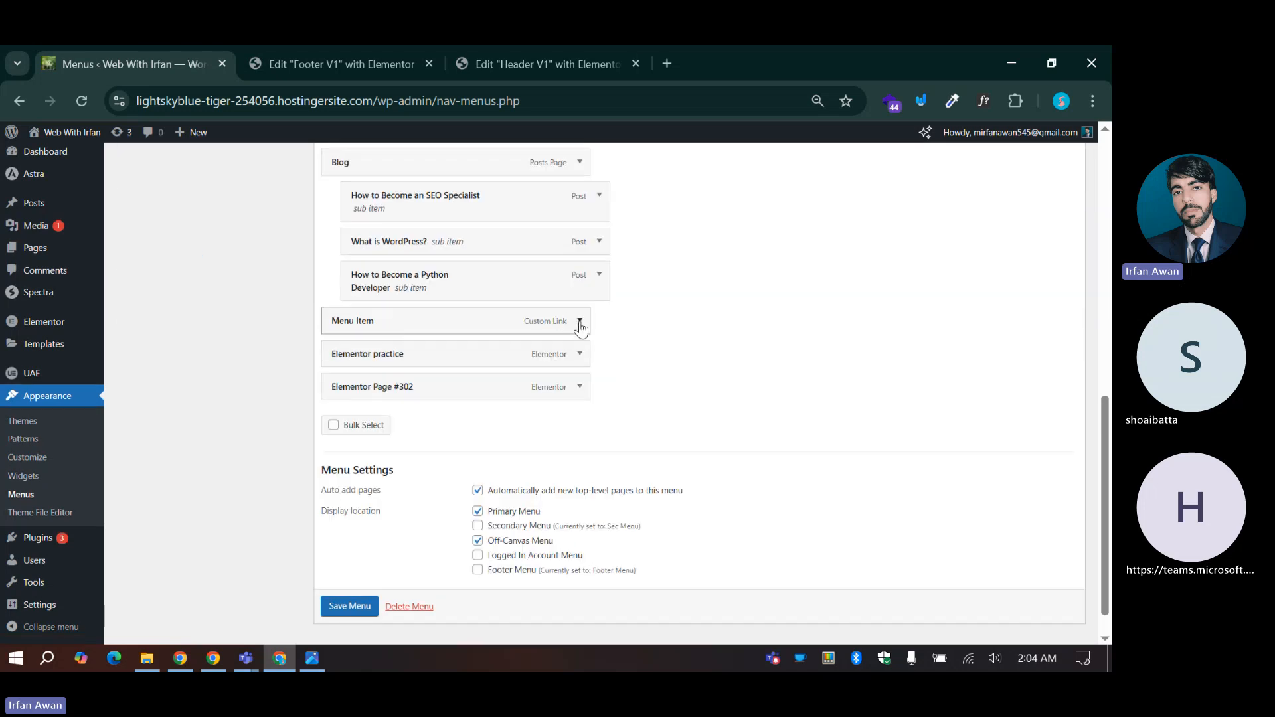
scroll(539, 330, up, 5)
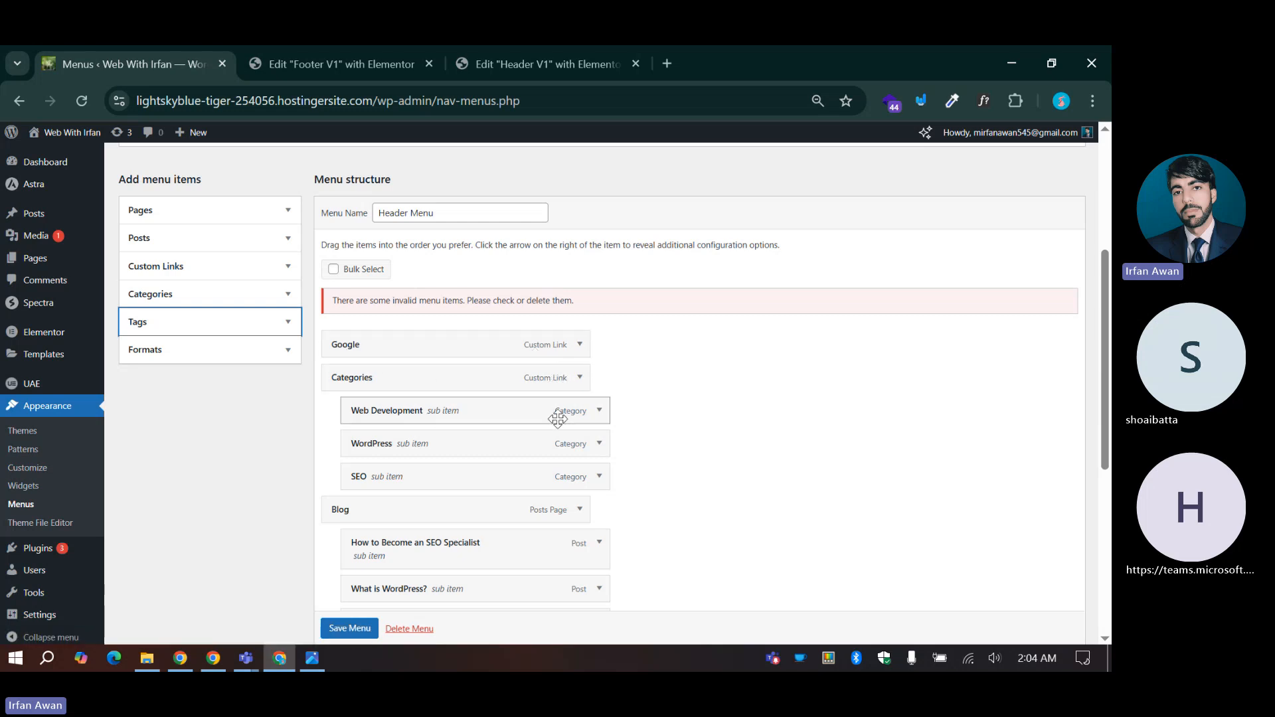
click(192, 297)
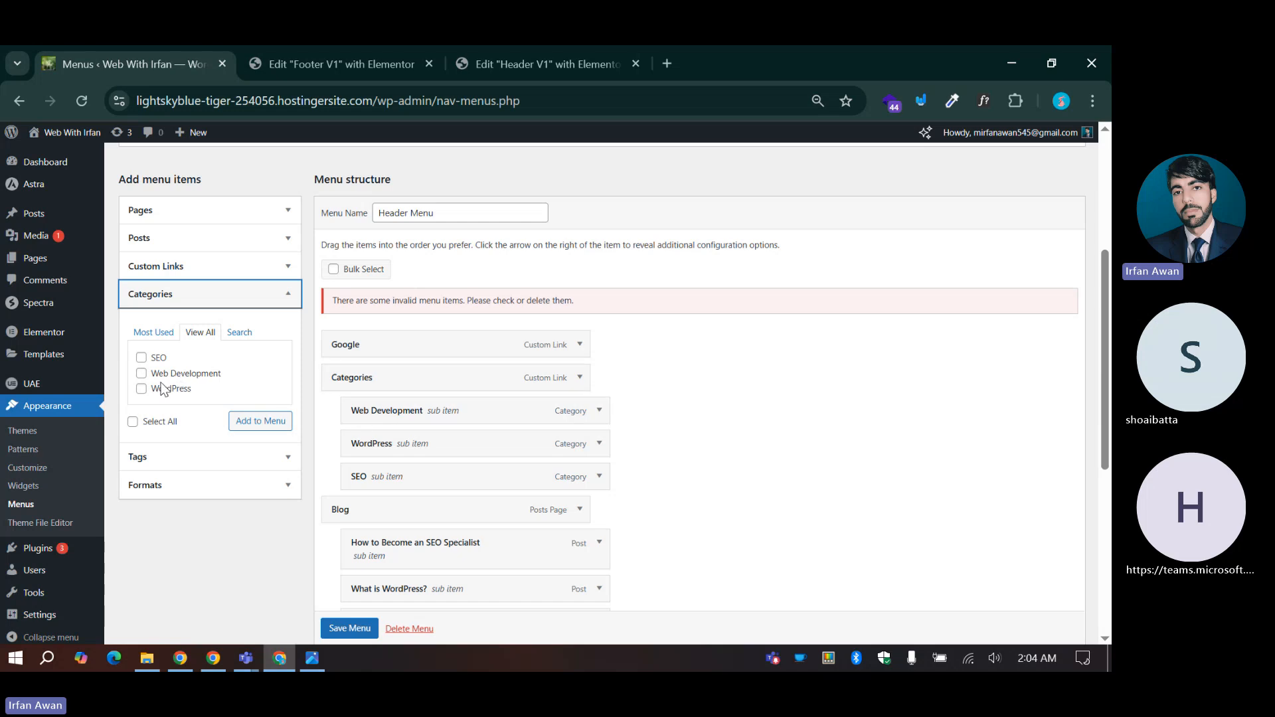
scroll(395, 378, down, 3)
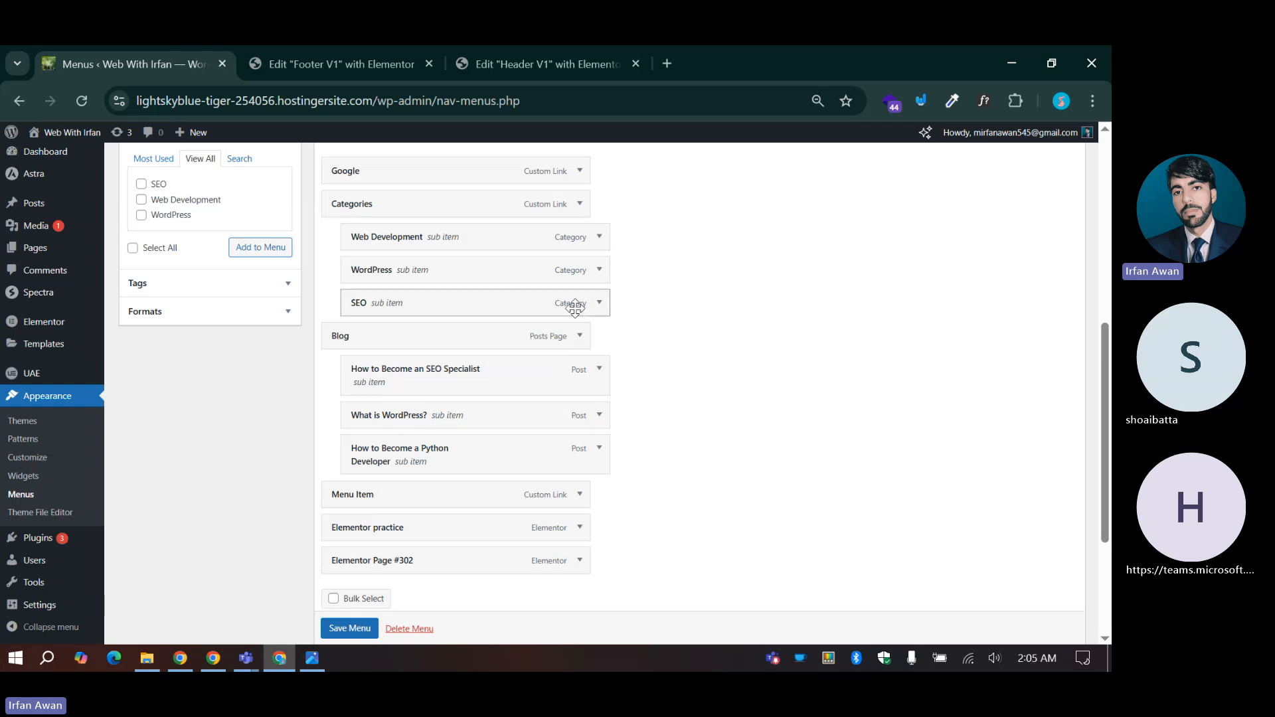
scroll(571, 277, up, 1)
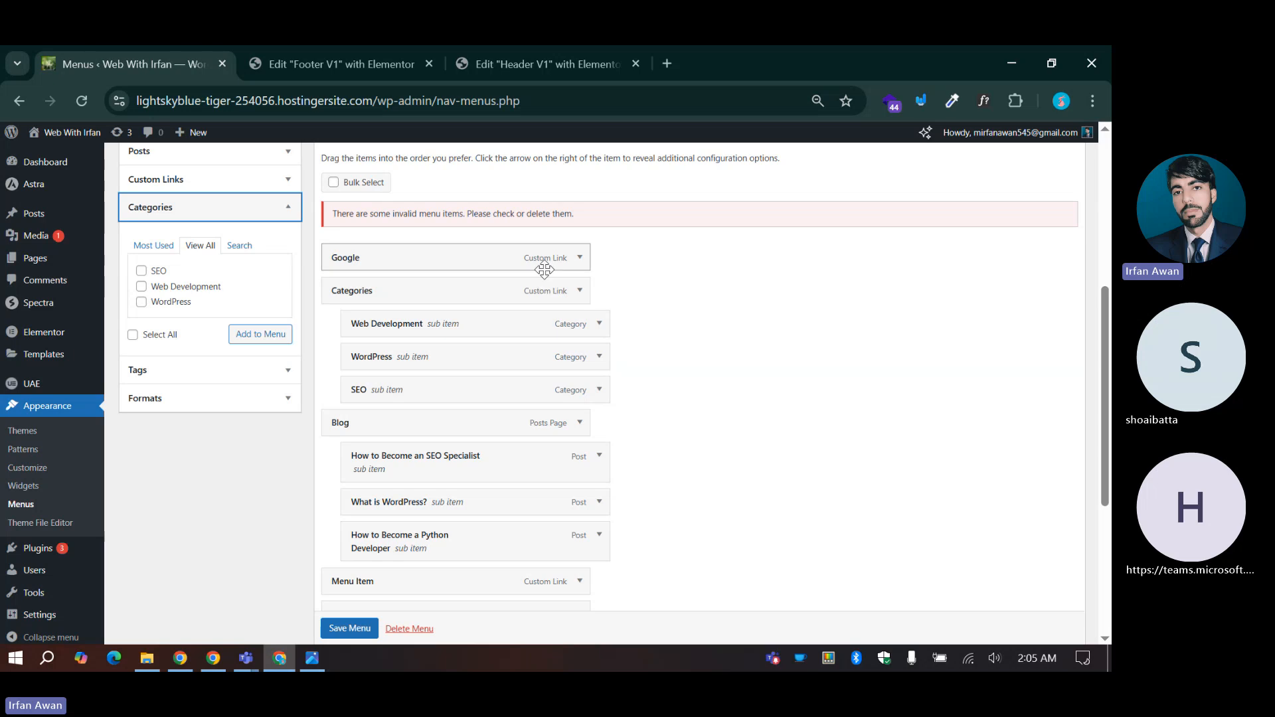
scroll(554, 305, down, 2)
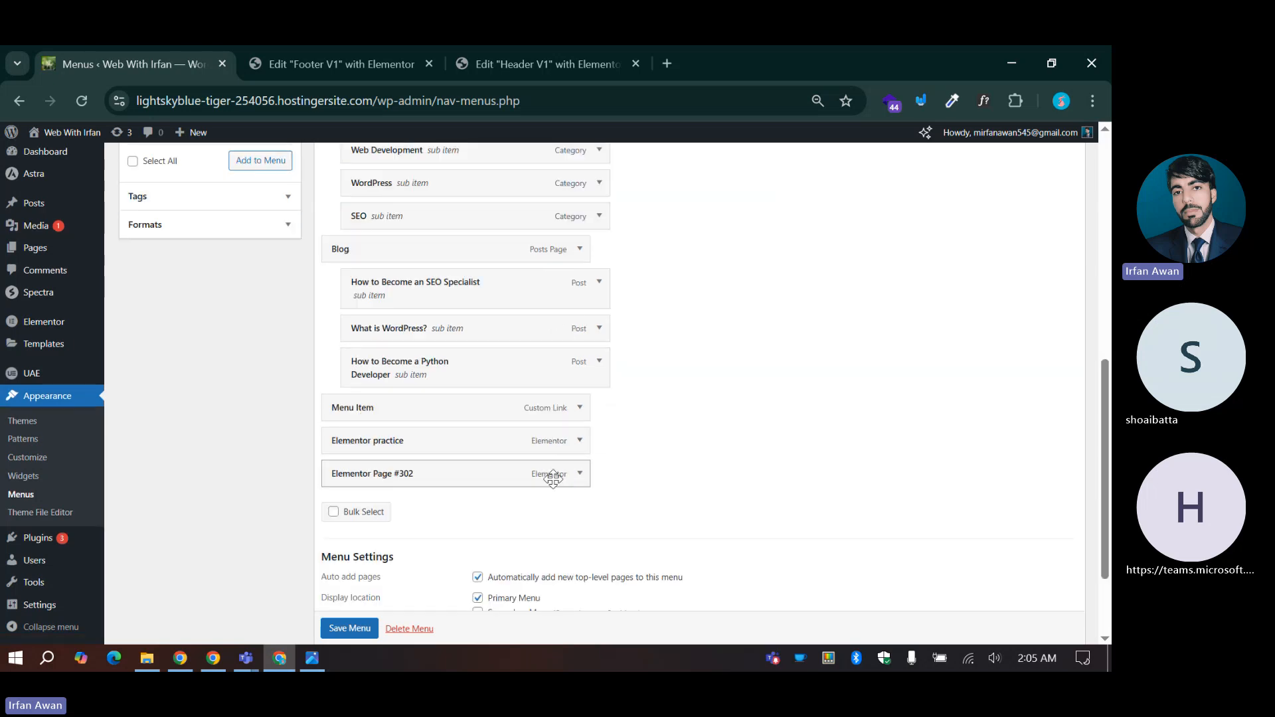
Step: Check the URL and navigation label of the Menu Item custom link, remove it, and save the Header Menu
click(579, 407)
scroll(434, 504, down, 2)
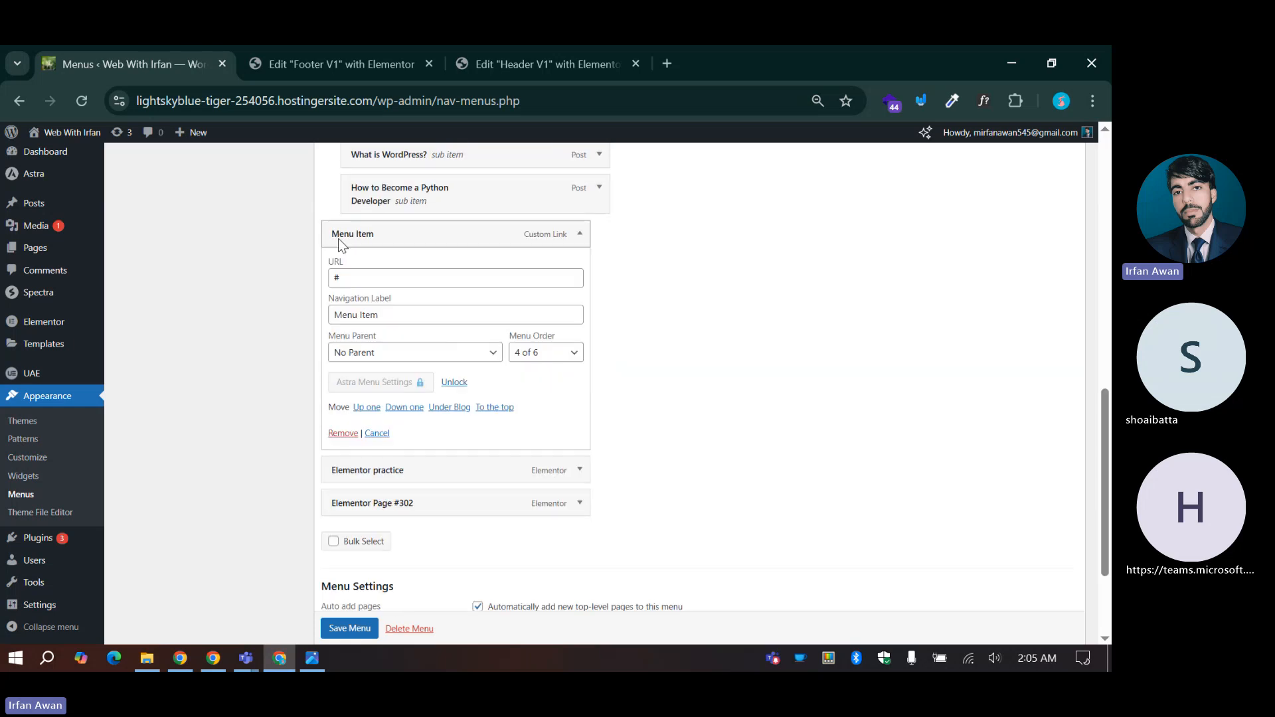
triple_click(407, 315)
click(370, 278)
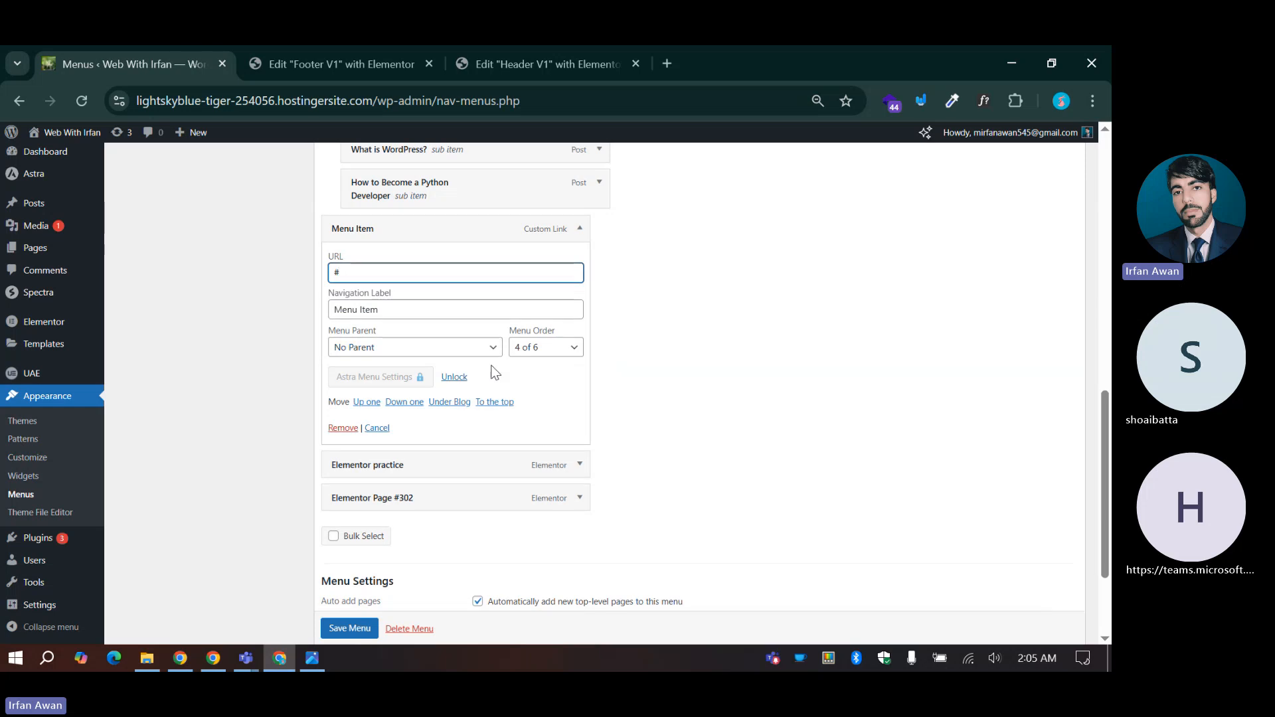
scroll(392, 365, down, 1)
click(346, 350)
click(348, 570)
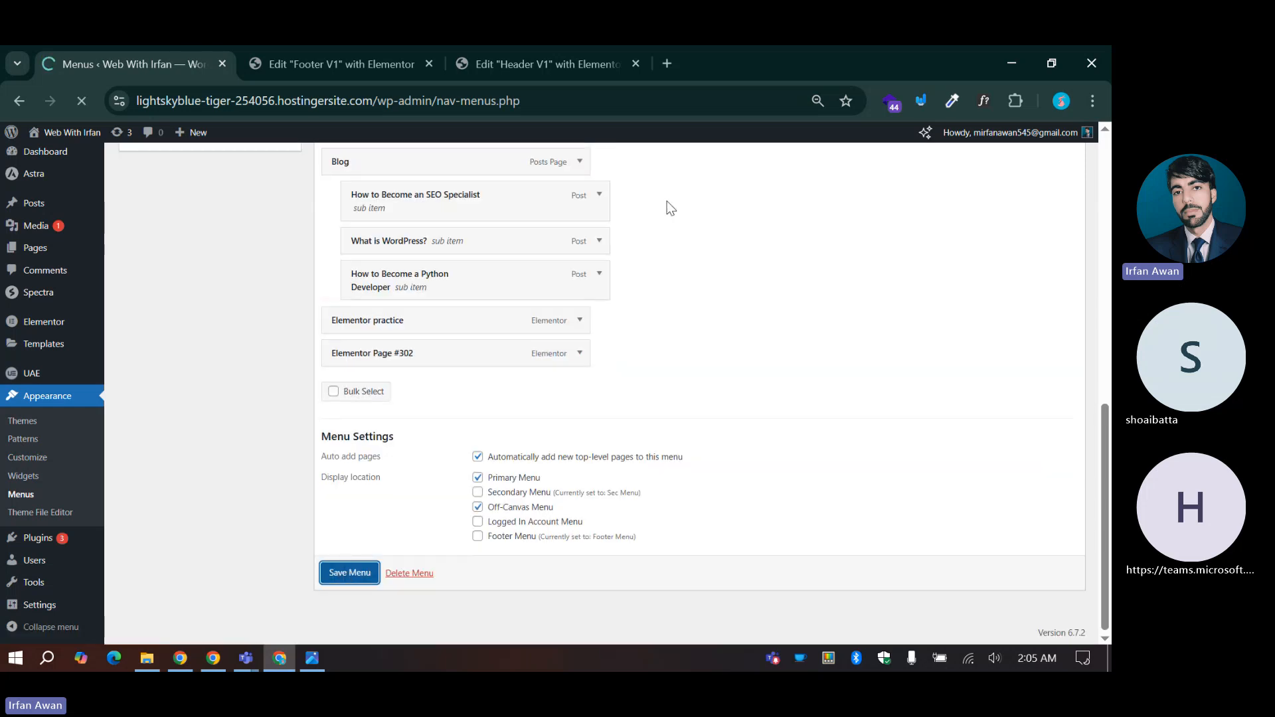
Step: Switch to the Header V1 template in Elementor, look over its page preview, and return to the Footer V1 template
click(389, 66)
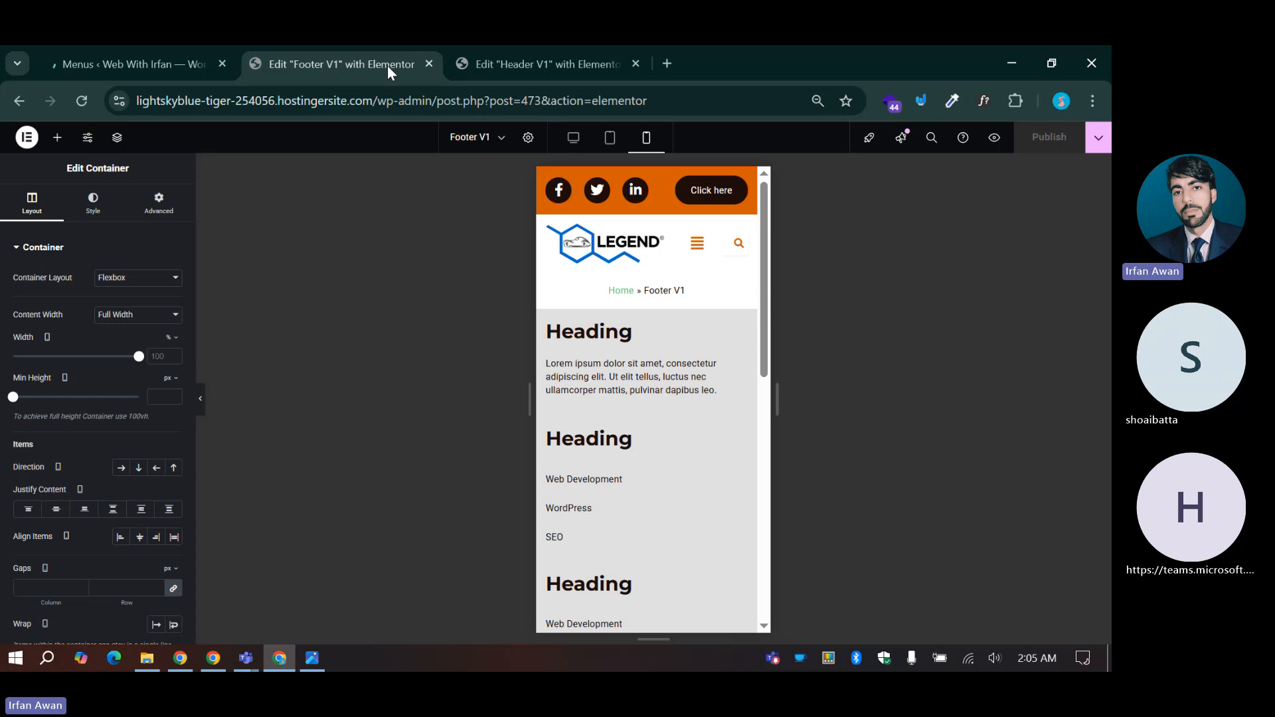
click(541, 64)
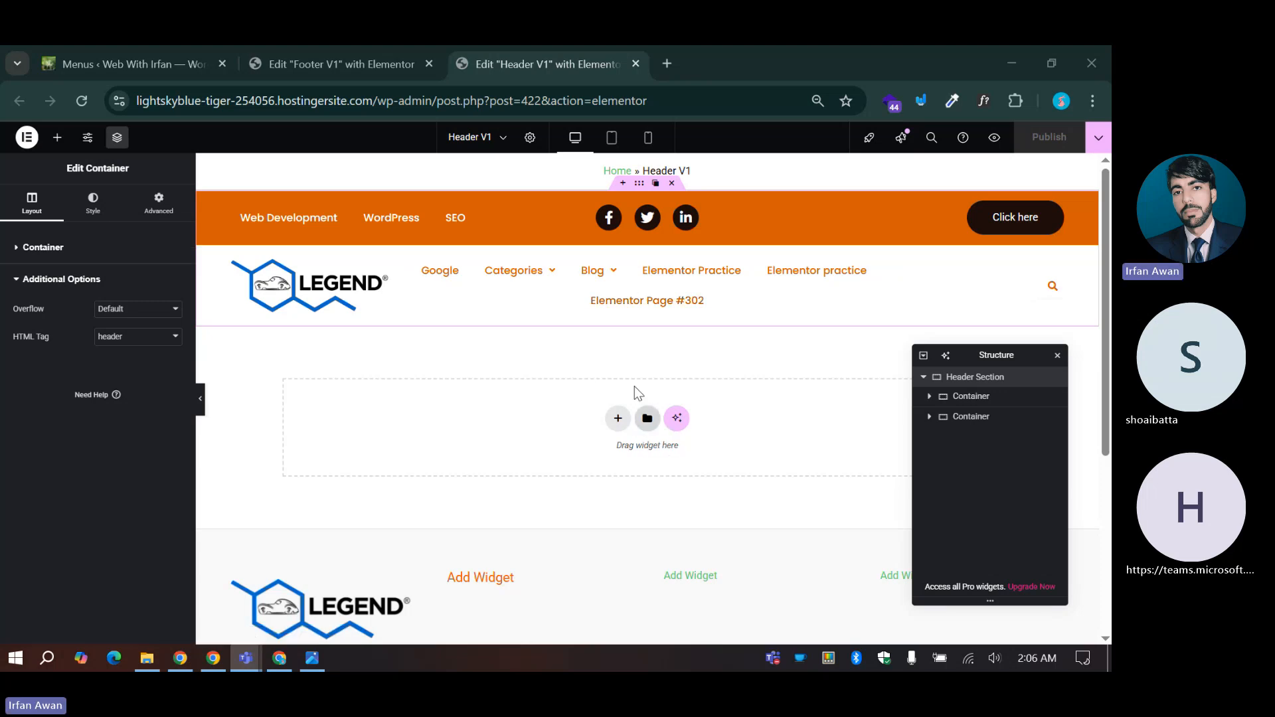
scroll(631, 399, down, 5)
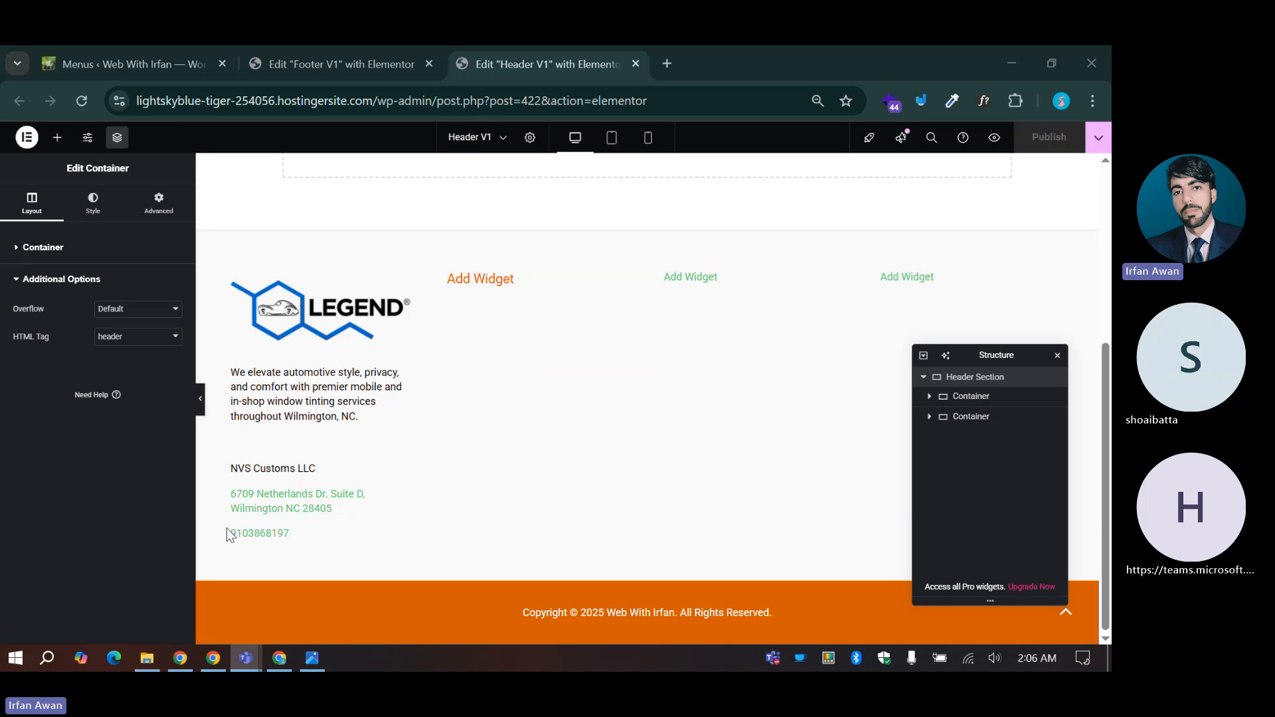
scroll(429, 361, up, 5)
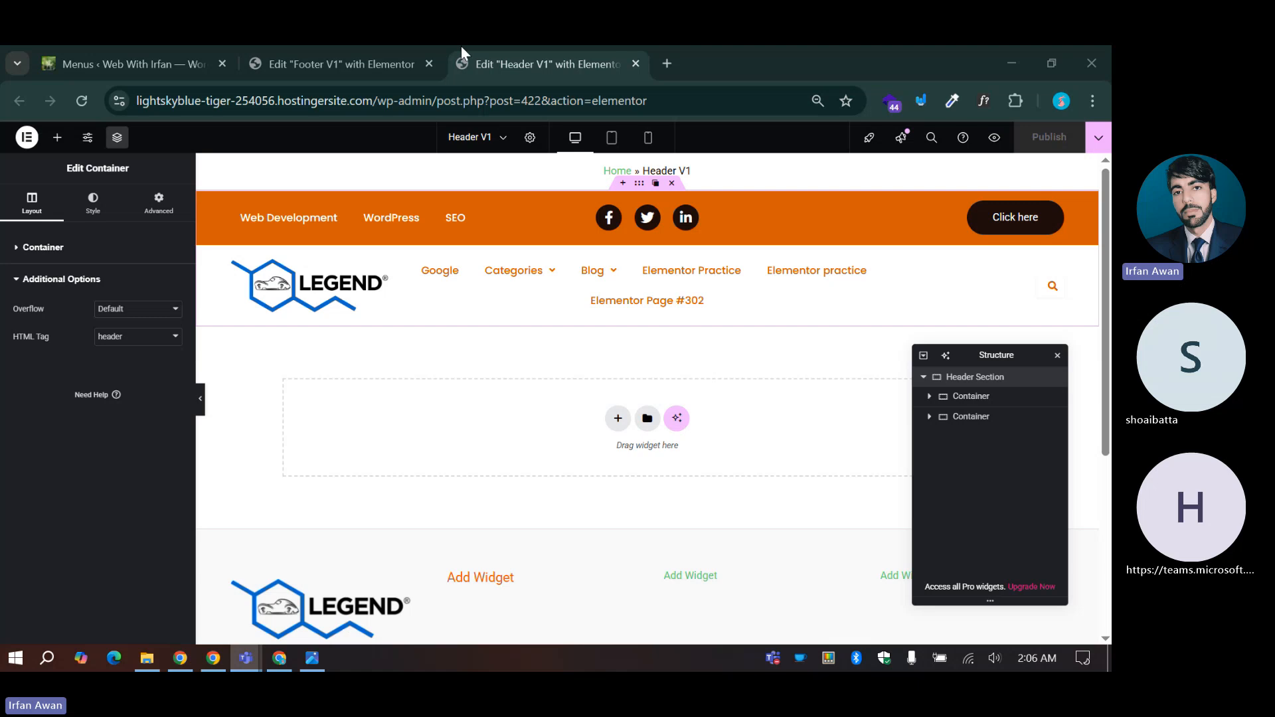
click(397, 54)
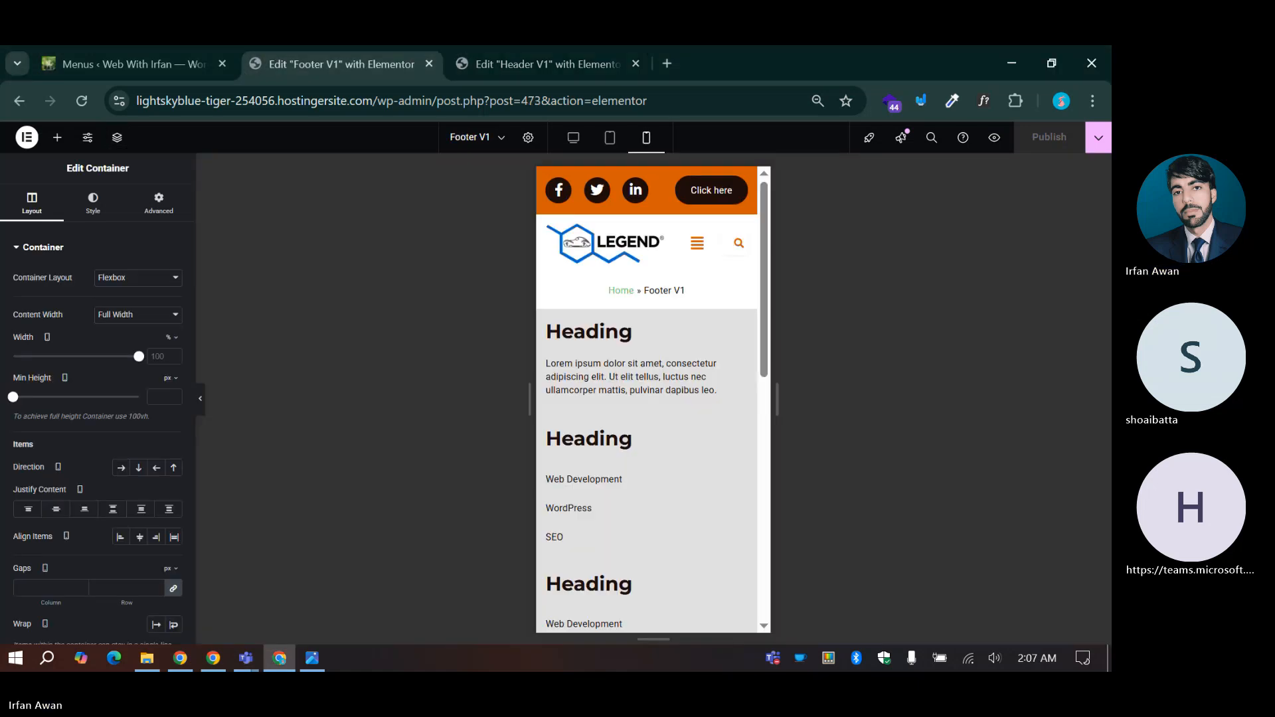
key(alt+Tab)
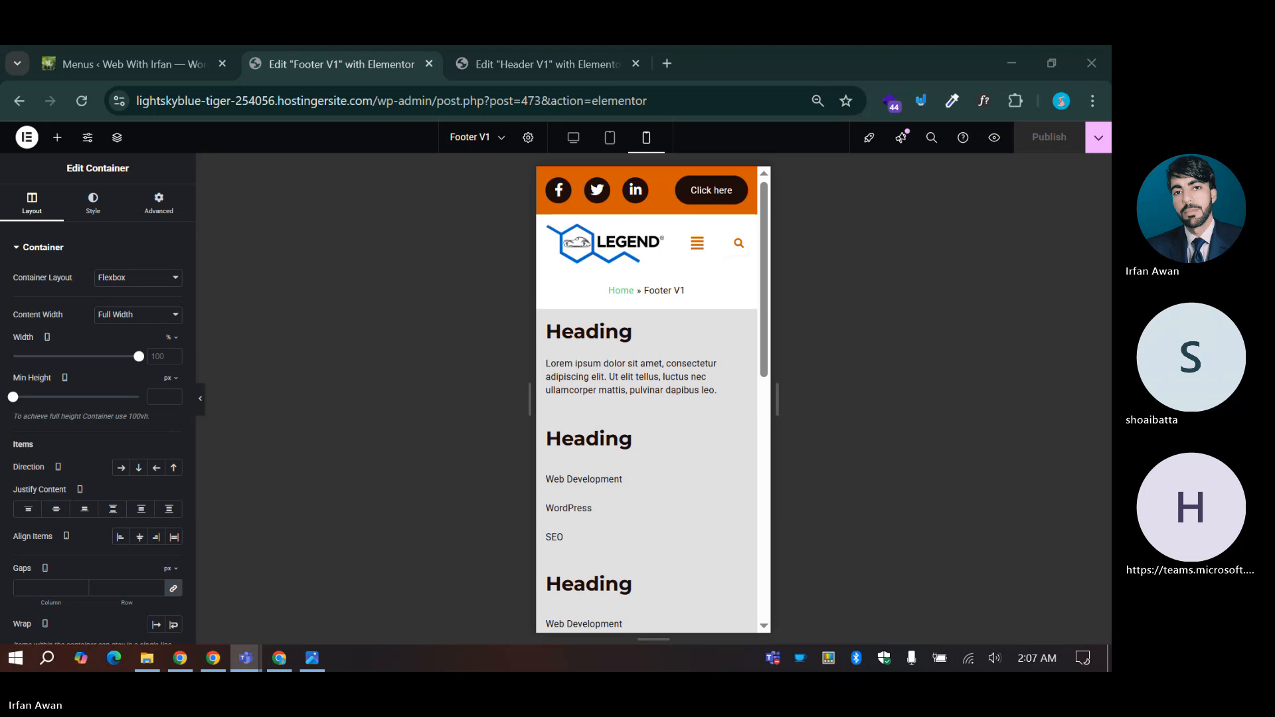